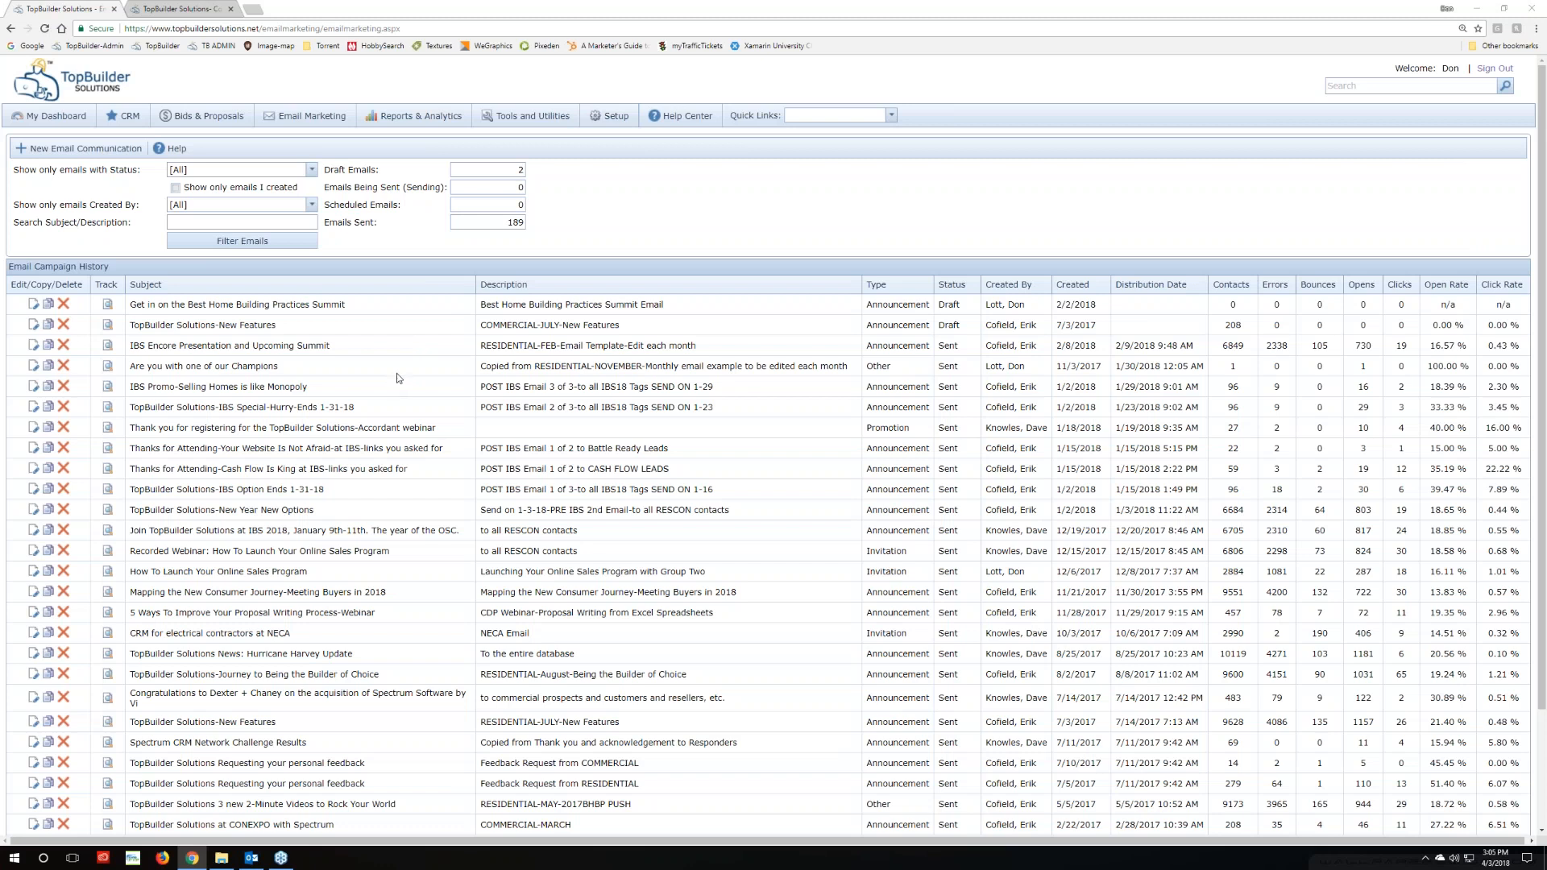
Start a new email communication with subject and description 'Test'
left_click(81, 148)
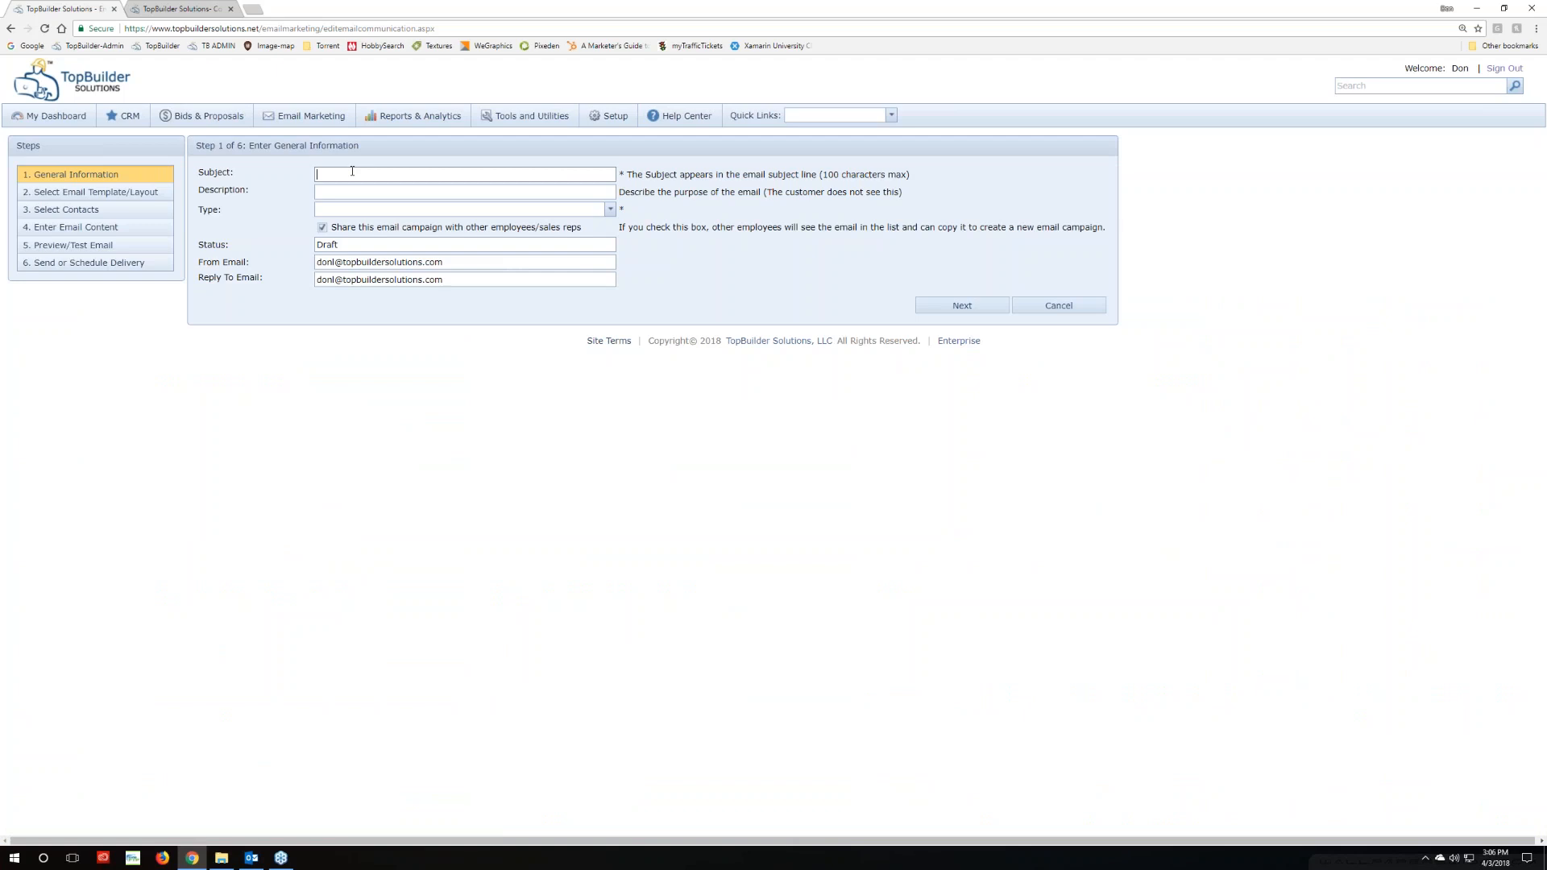
type("st")
left_click(331, 192)
type("Test")
Set the email type to Announcement and change the sender and reply-to address names
left_click(610, 210)
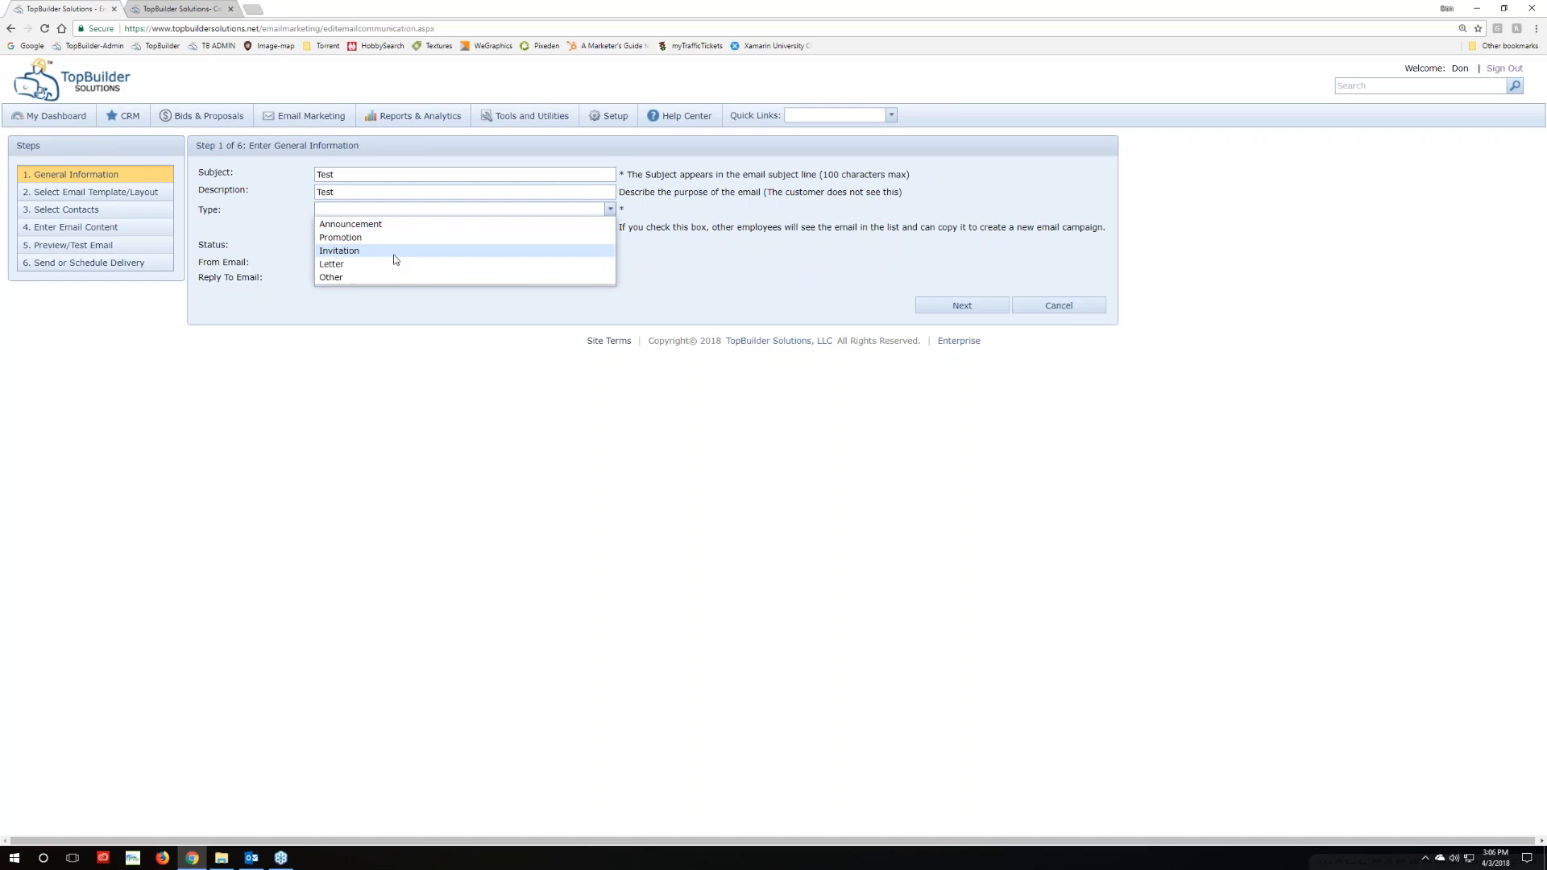
left_click(382, 225)
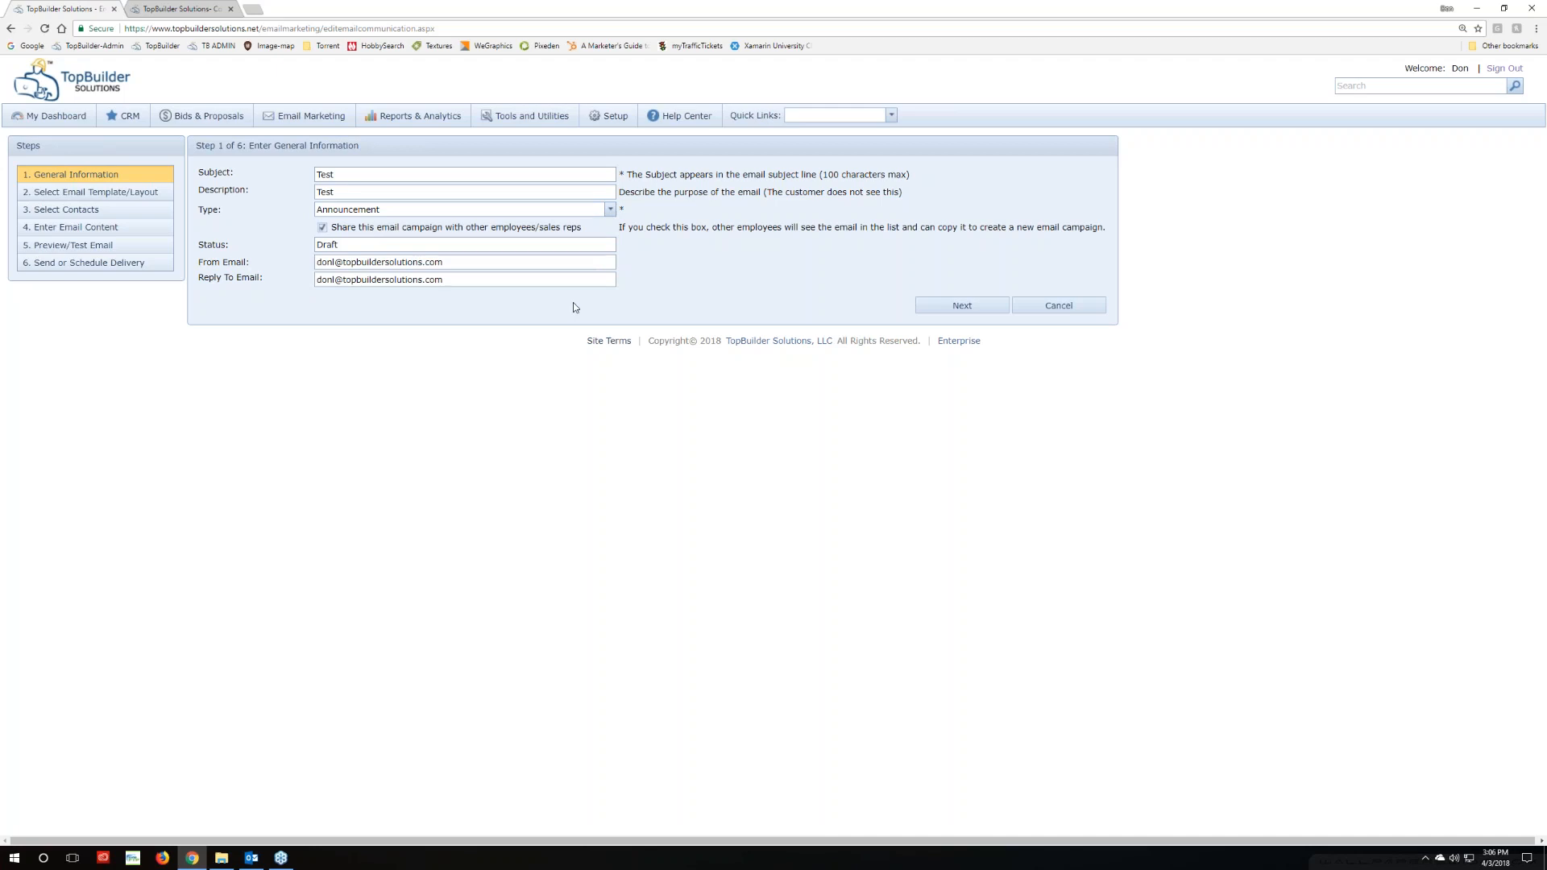
double_click(325, 262)
type("eriko")
double_click(326, 280)
type("erikc")
On the Select Email Template/Layout step, pick the Blank layout
left_click(71, 193)
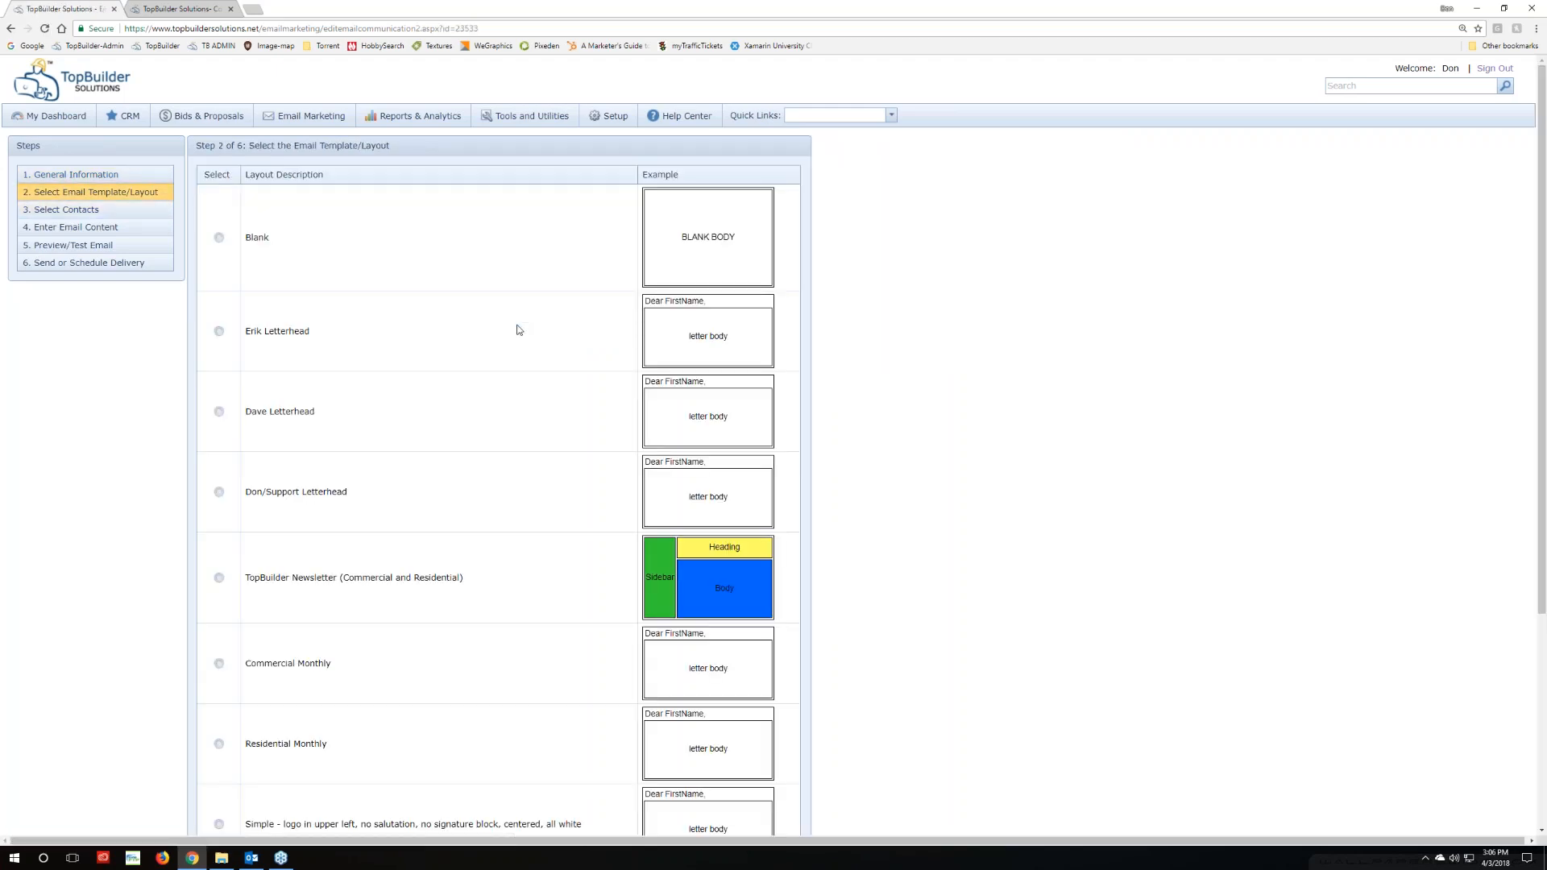
left_click(219, 238)
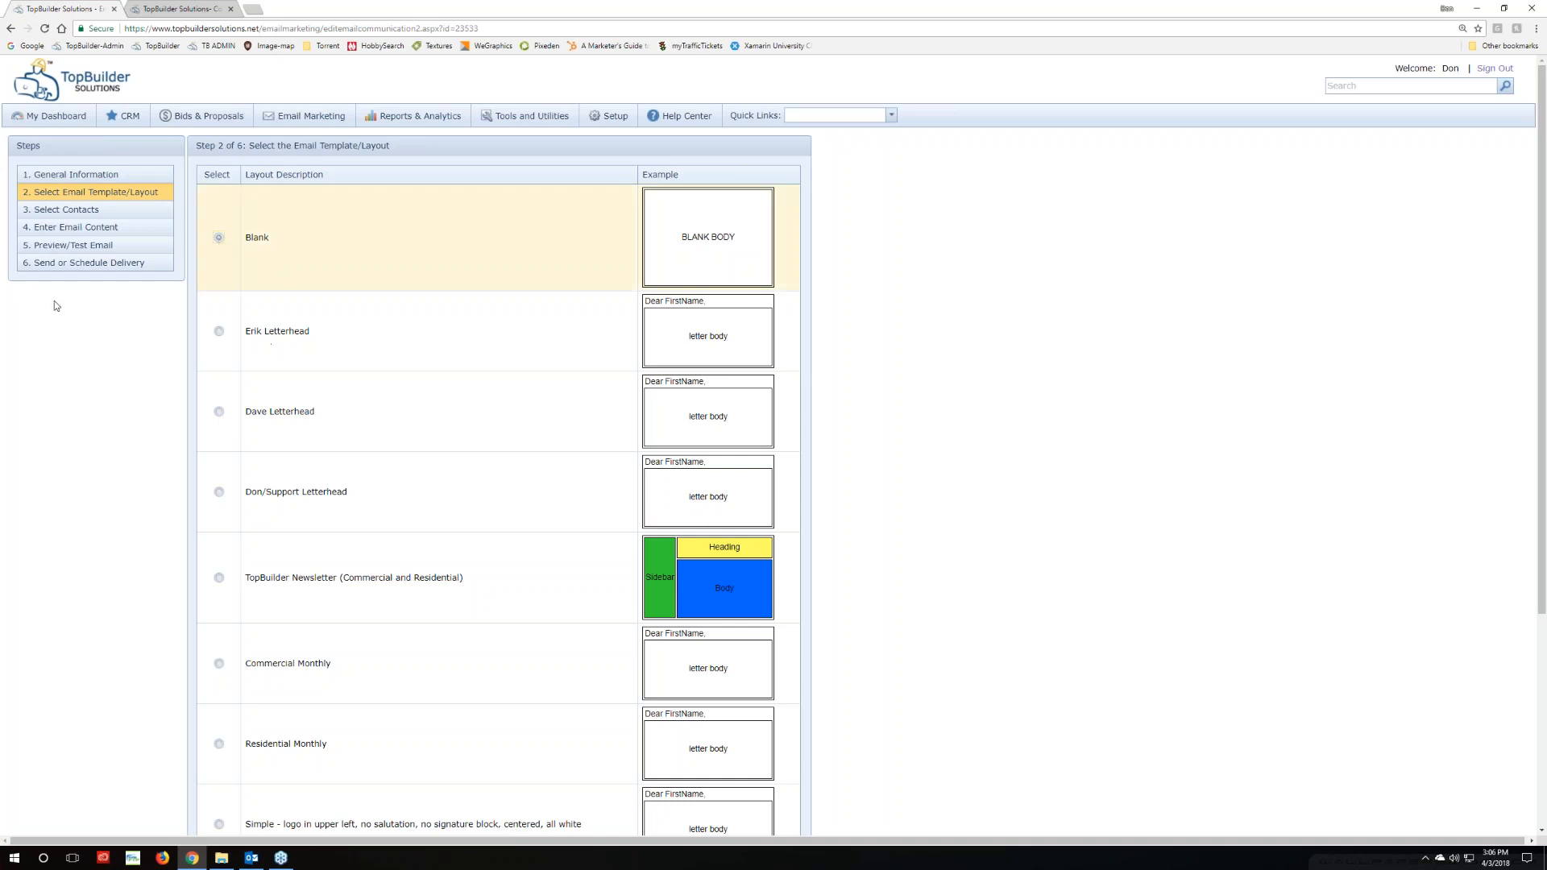
scroll(511, 642, "down", 5)
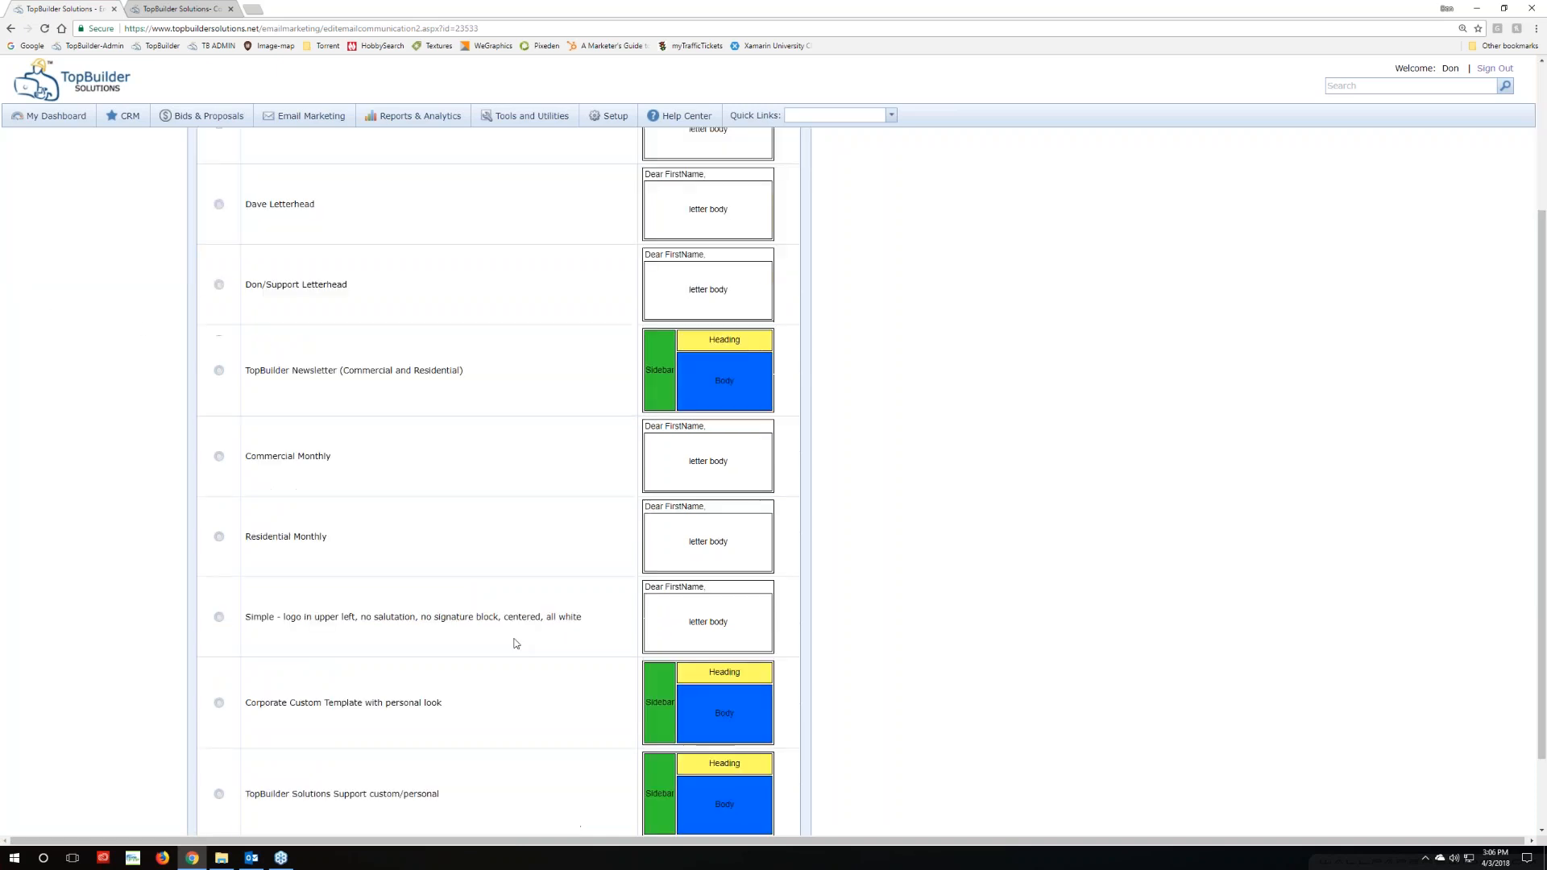
scroll(656, 540, "up", 5)
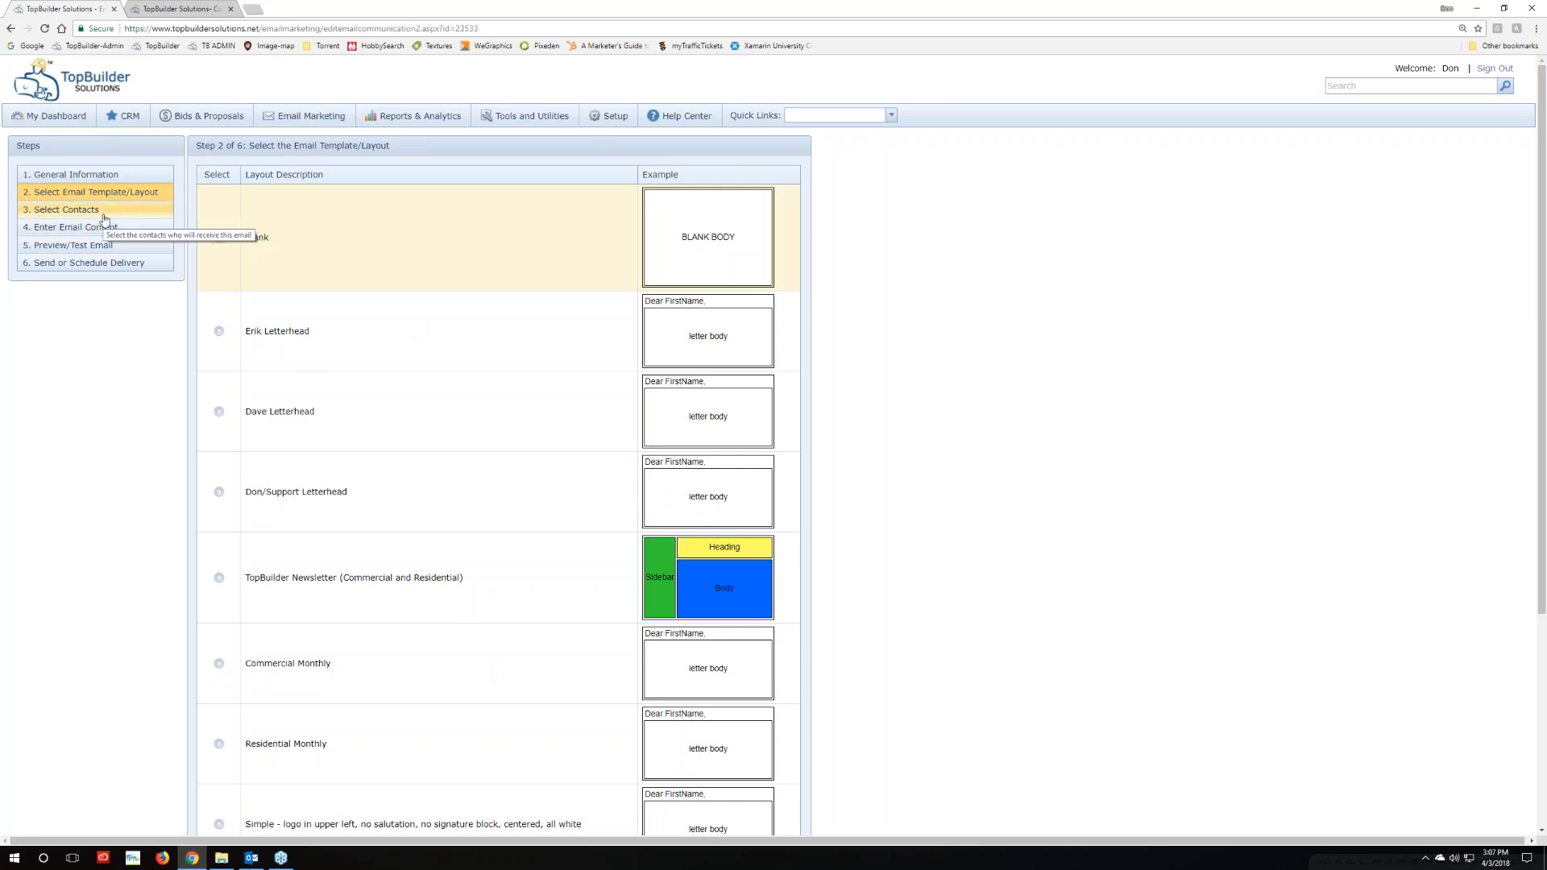
Go to step 4, Enter Email Content, and bring up Insert Image for the body
left_click(75, 227)
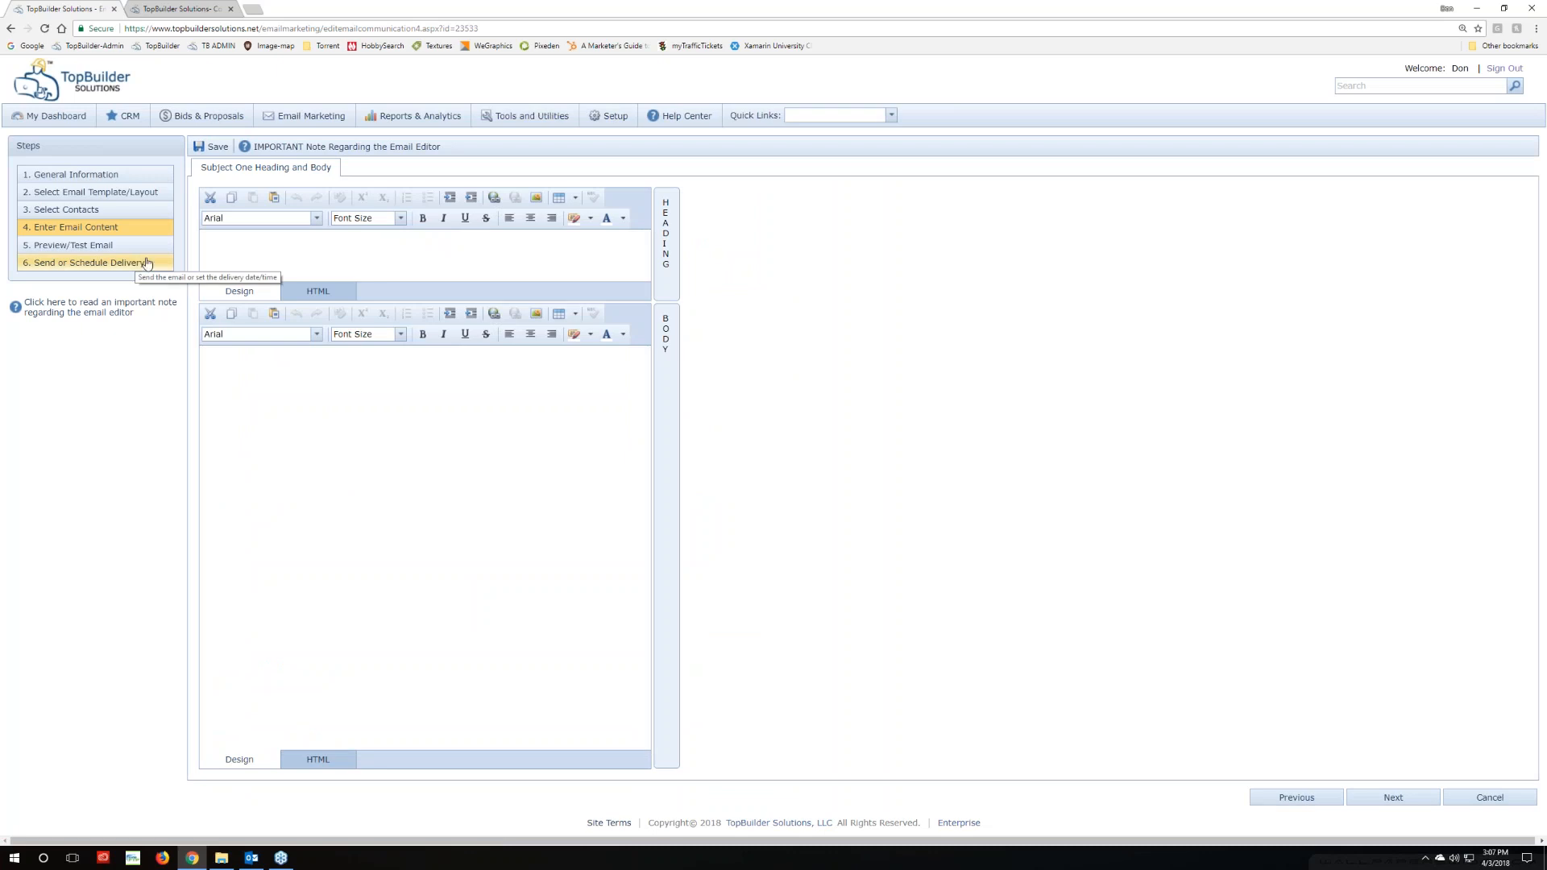
left_click(368, 378)
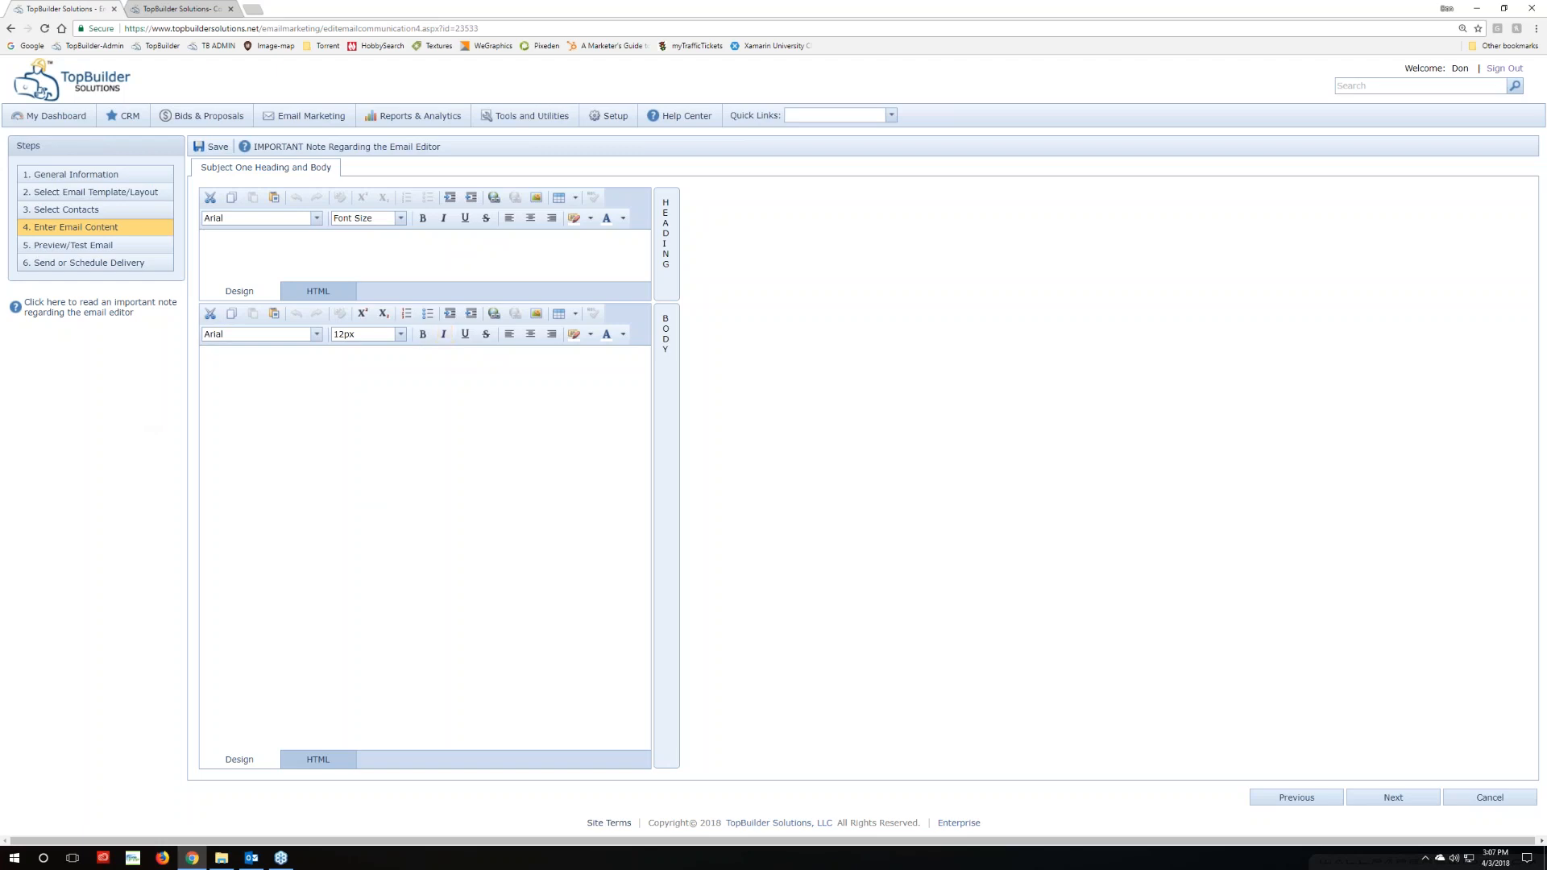
left_click(536, 313)
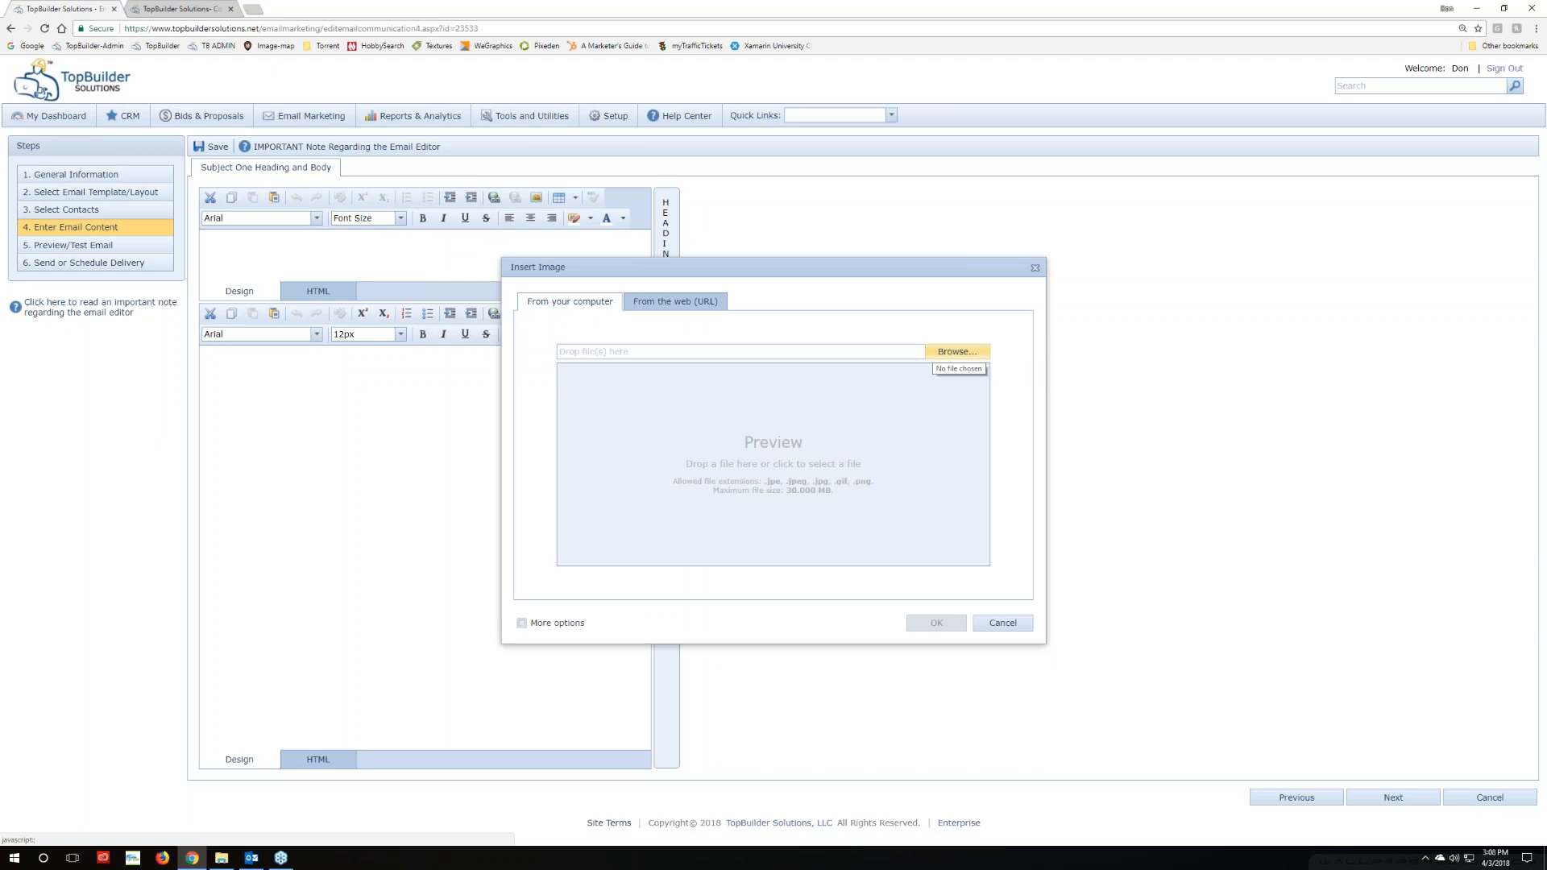
Upload image file 1 (1(20).jpg) from Downloads and confirm inserting the summit banner
left_click(937, 355)
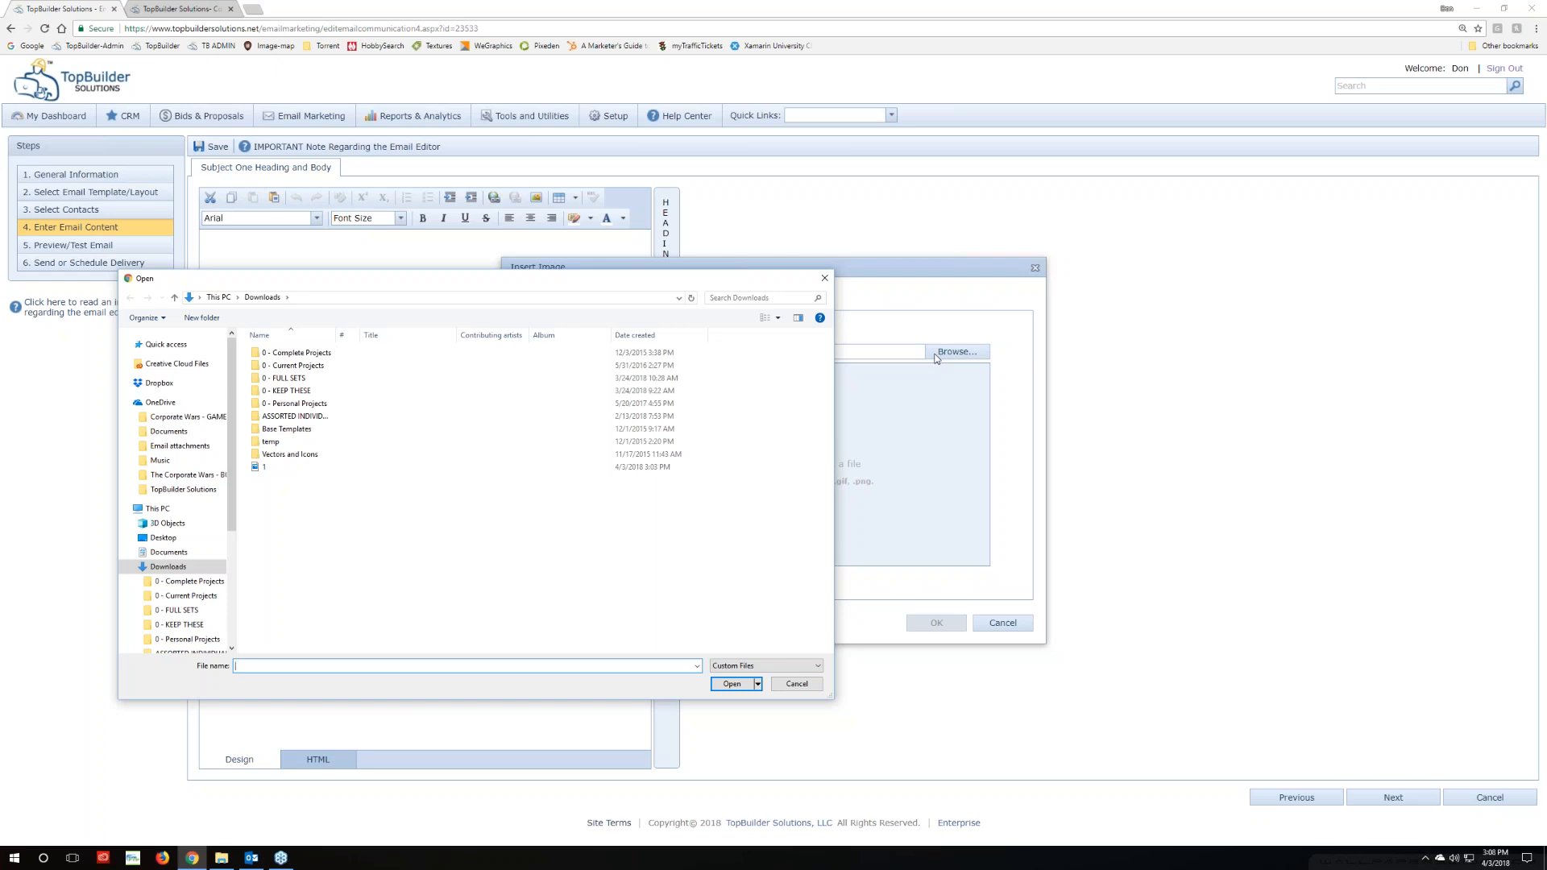
left_click(307, 473)
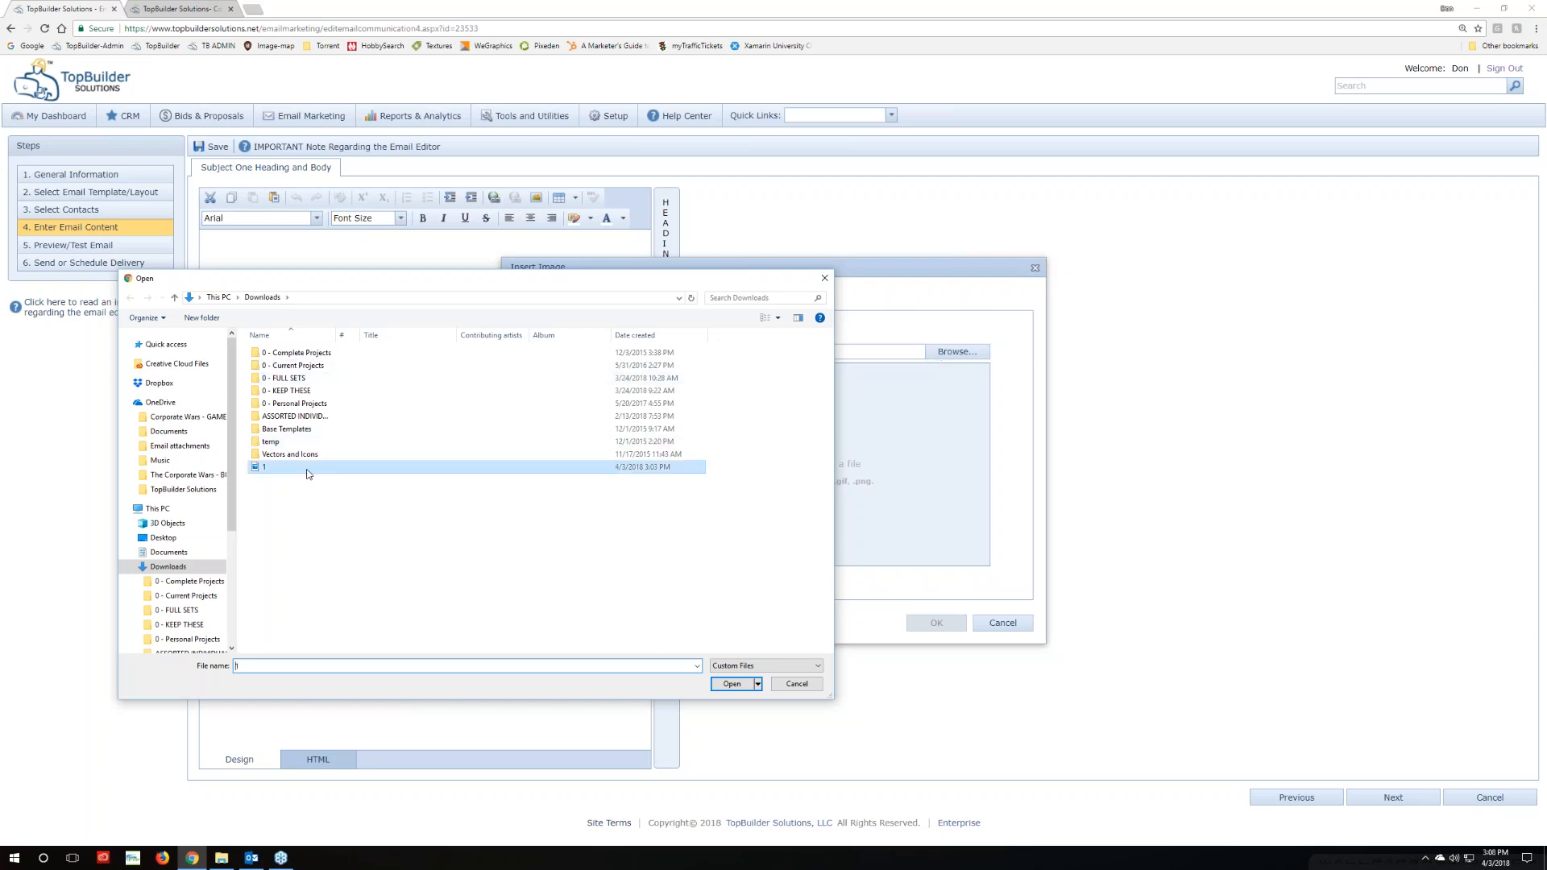
left_click(735, 686)
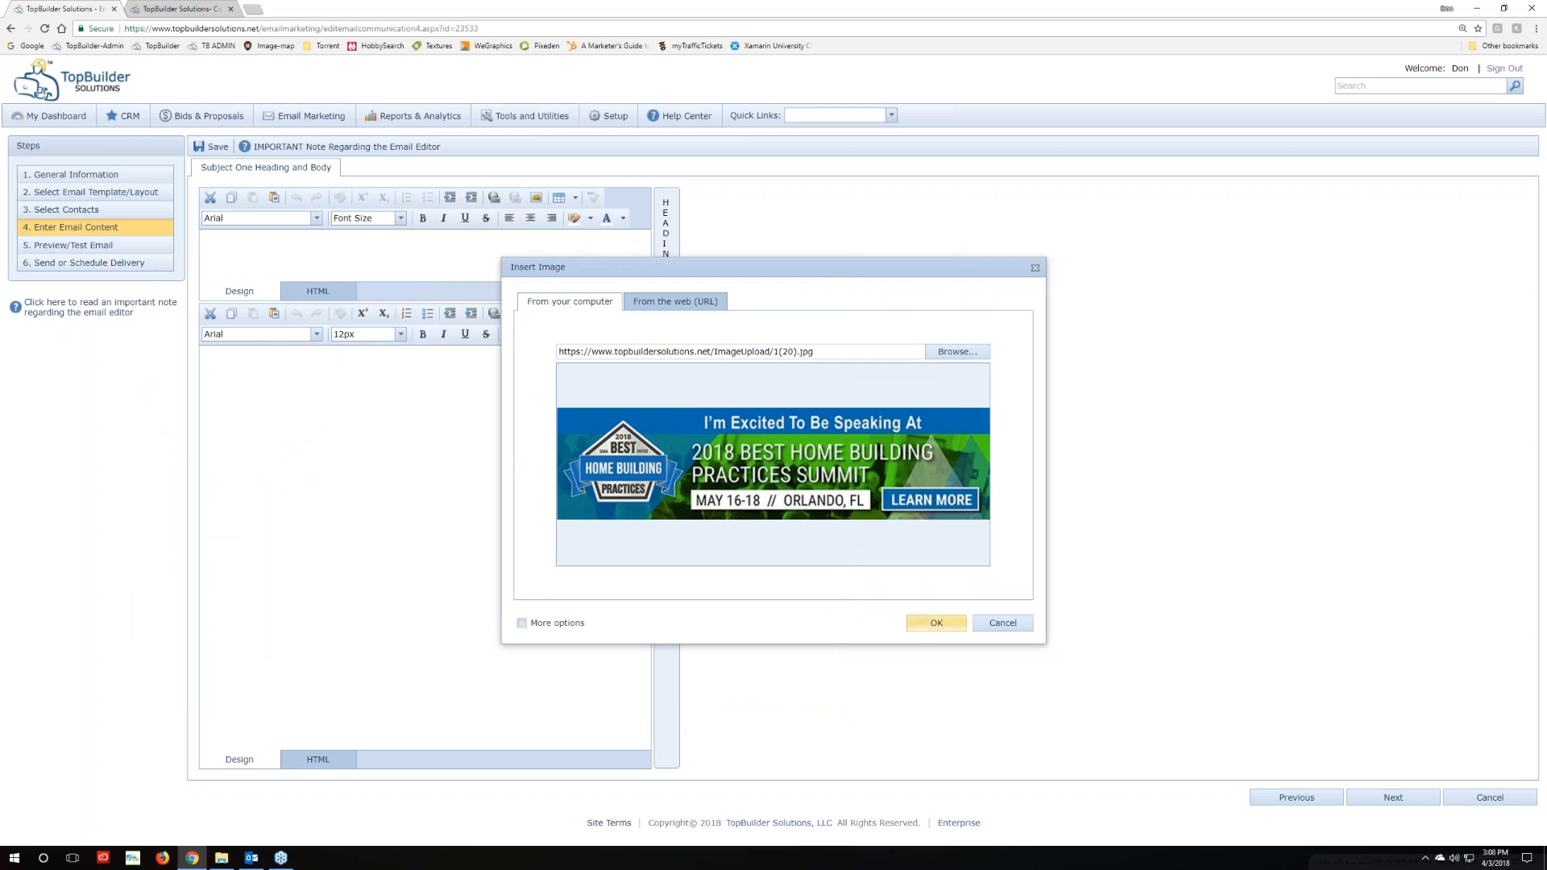
left_click(939, 628)
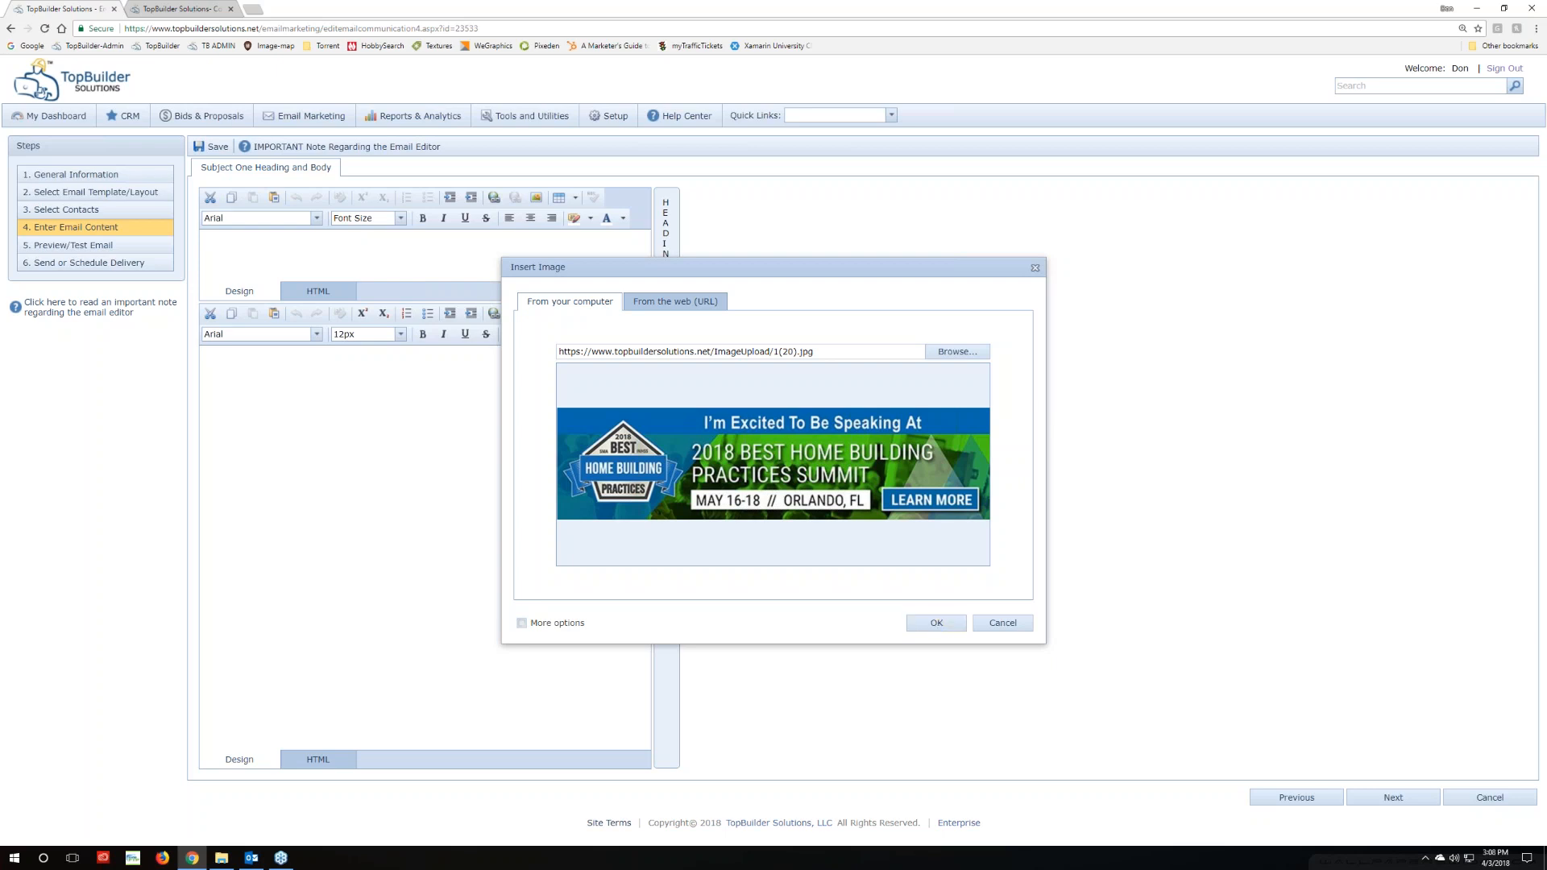
Insert the summit banner into the body and place the caret below it
left_click(939, 626)
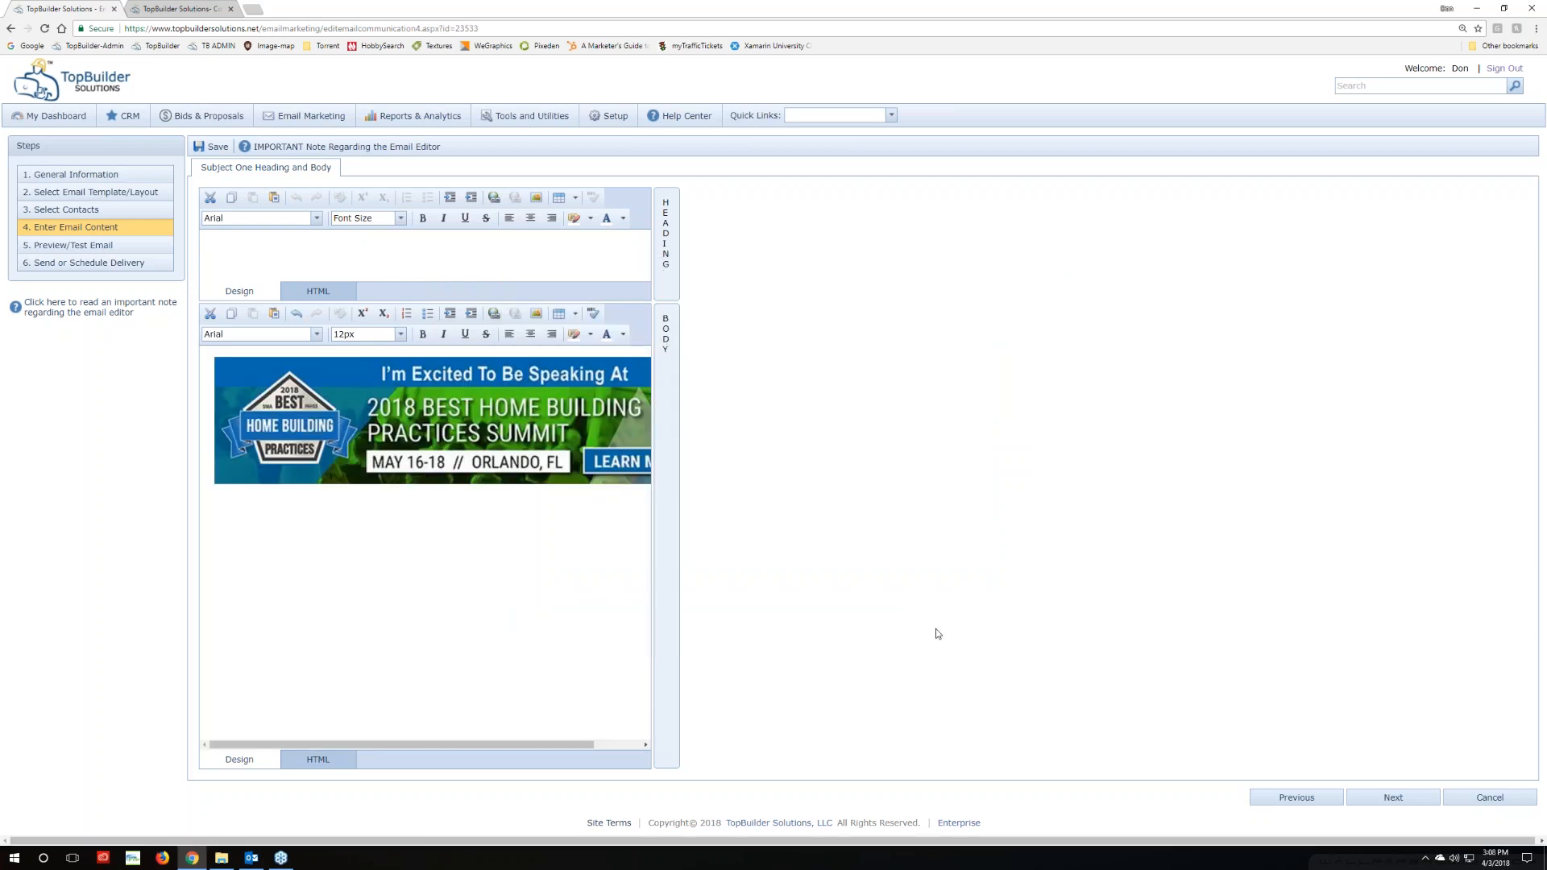
left_click(262, 471)
left_click_drag(485, 746, 564, 747)
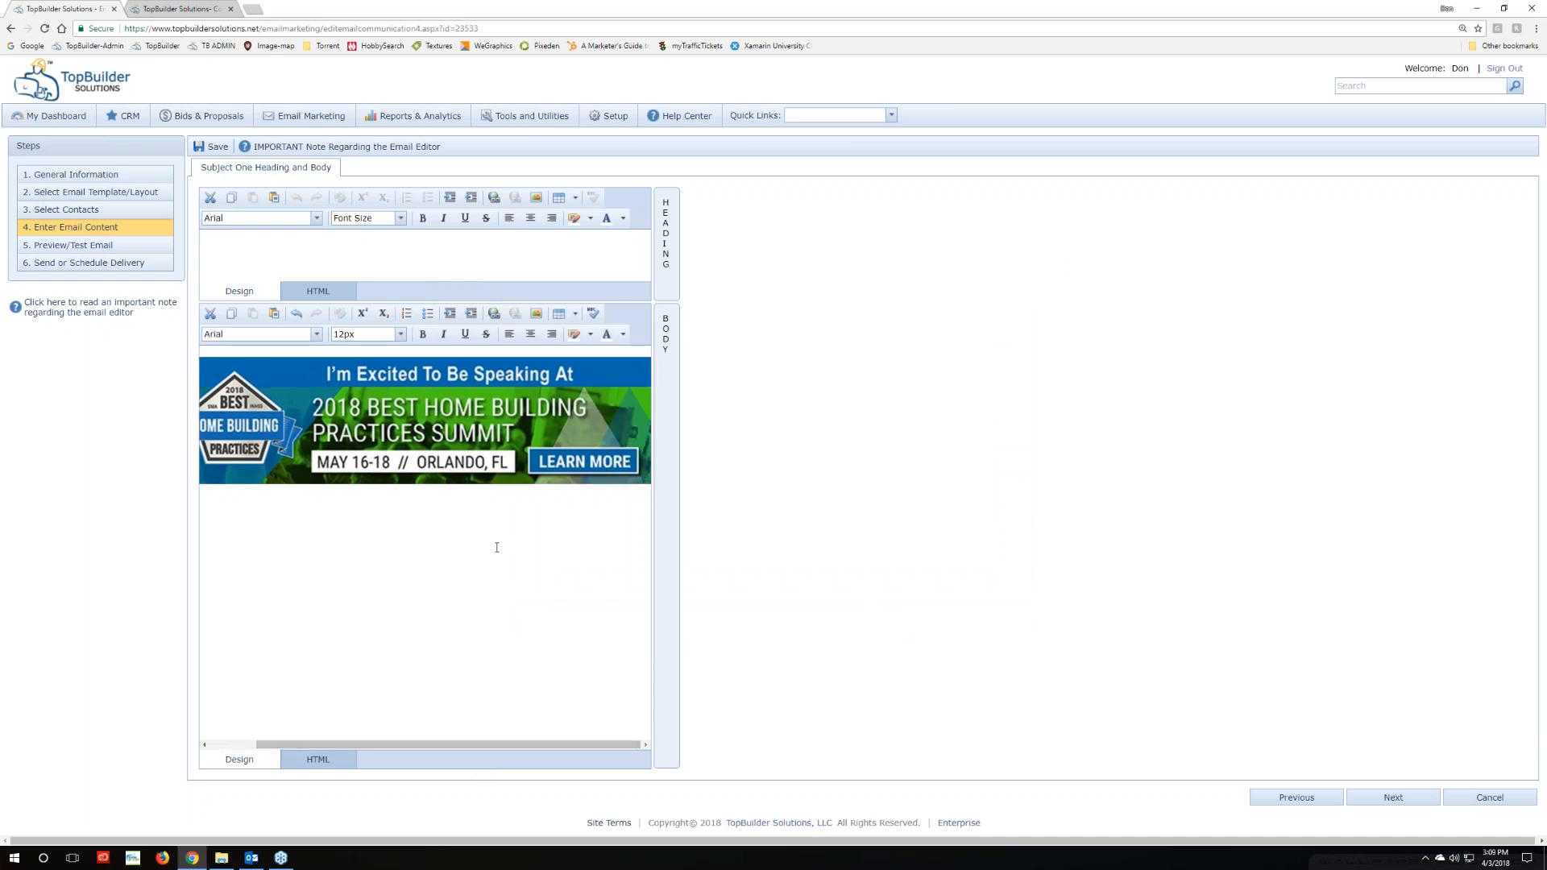
scroll(564, 515, "left", 1)
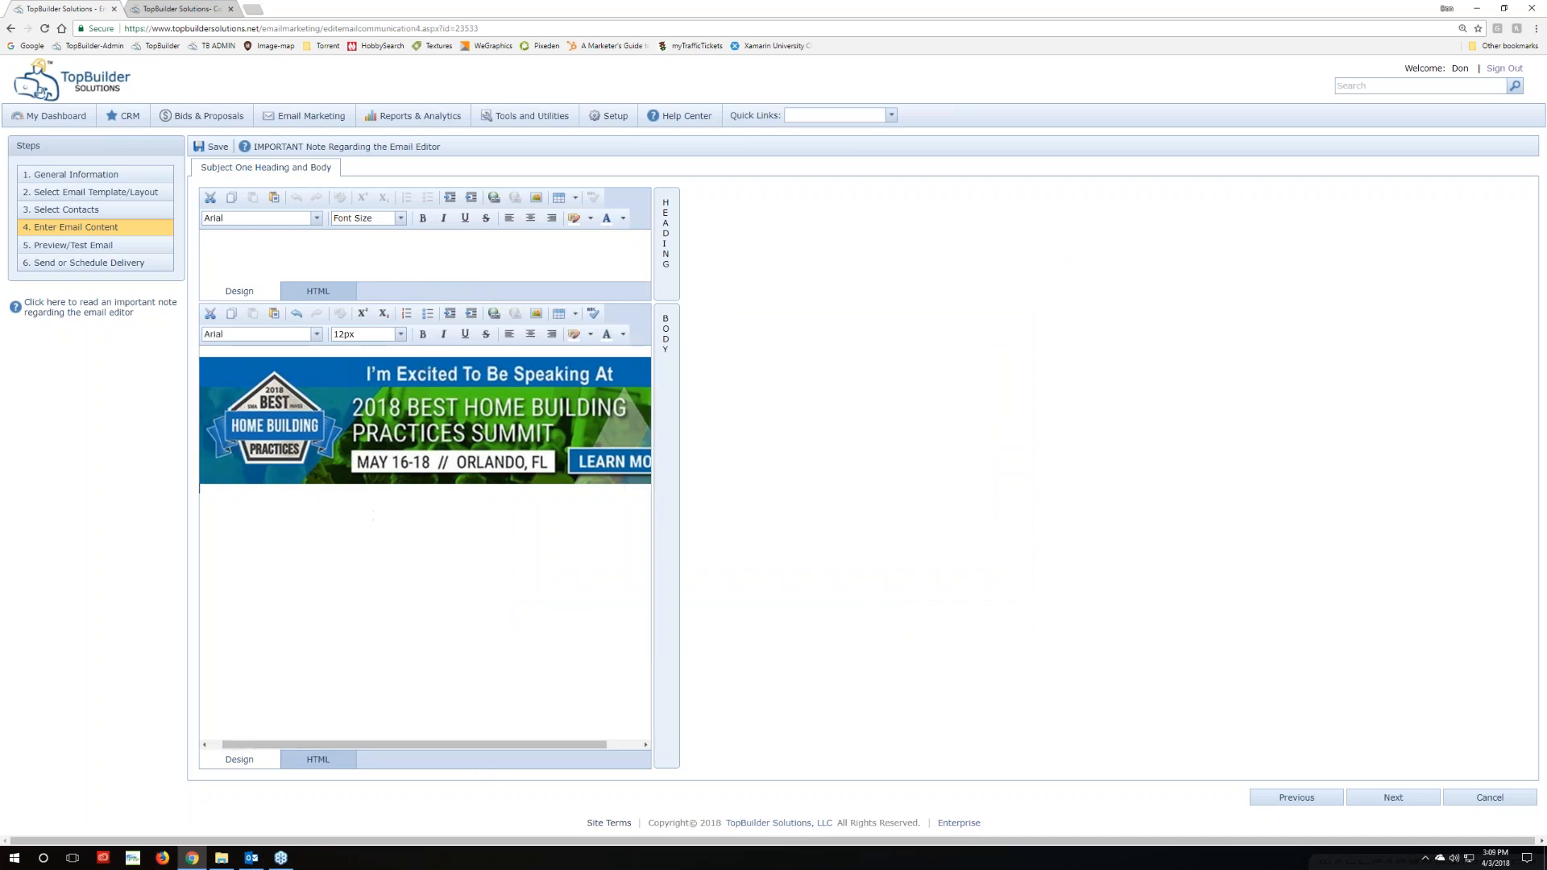
triple_click(239, 550)
left_click(223, 519)
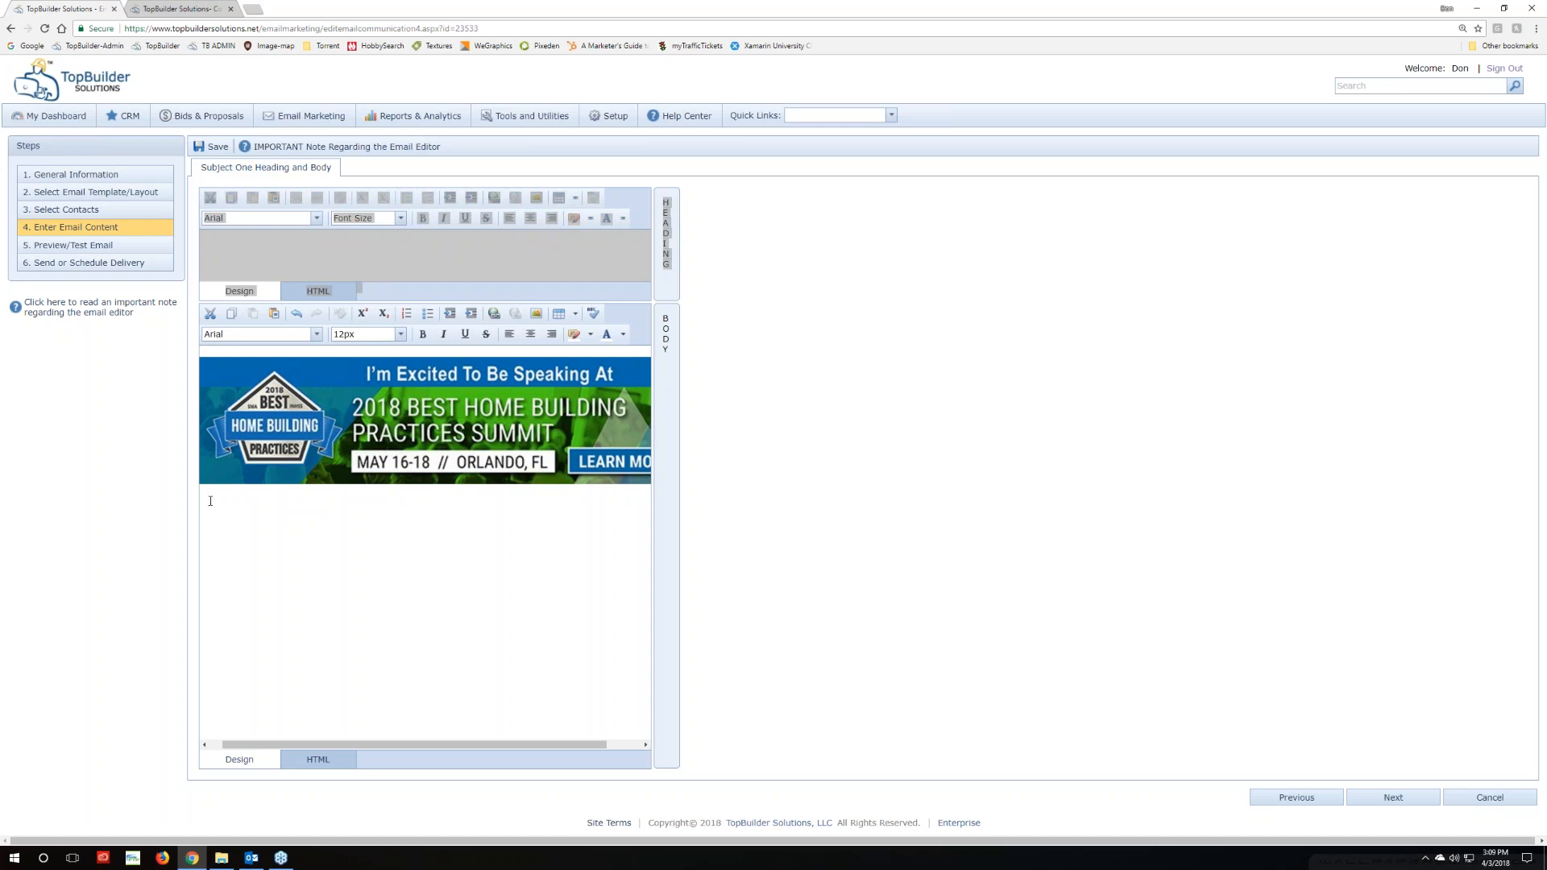
left_click(256, 859)
View the received Best Home Building Practices Summit test email in Outlook, then return to TopBuilder
scroll(806, 397, "up", 2)
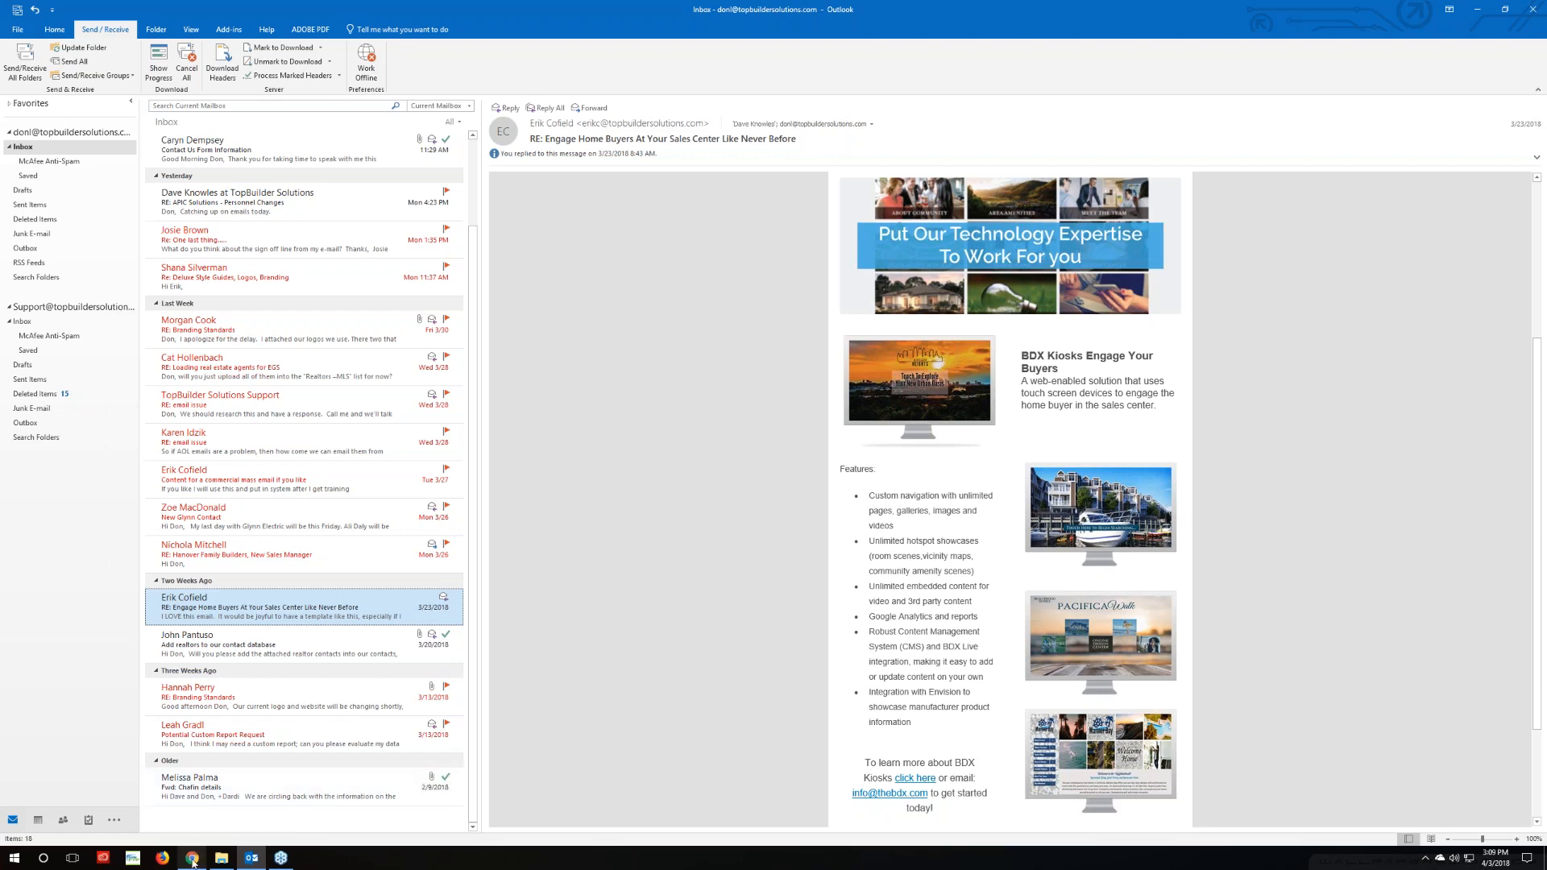
mouse_move(193, 862)
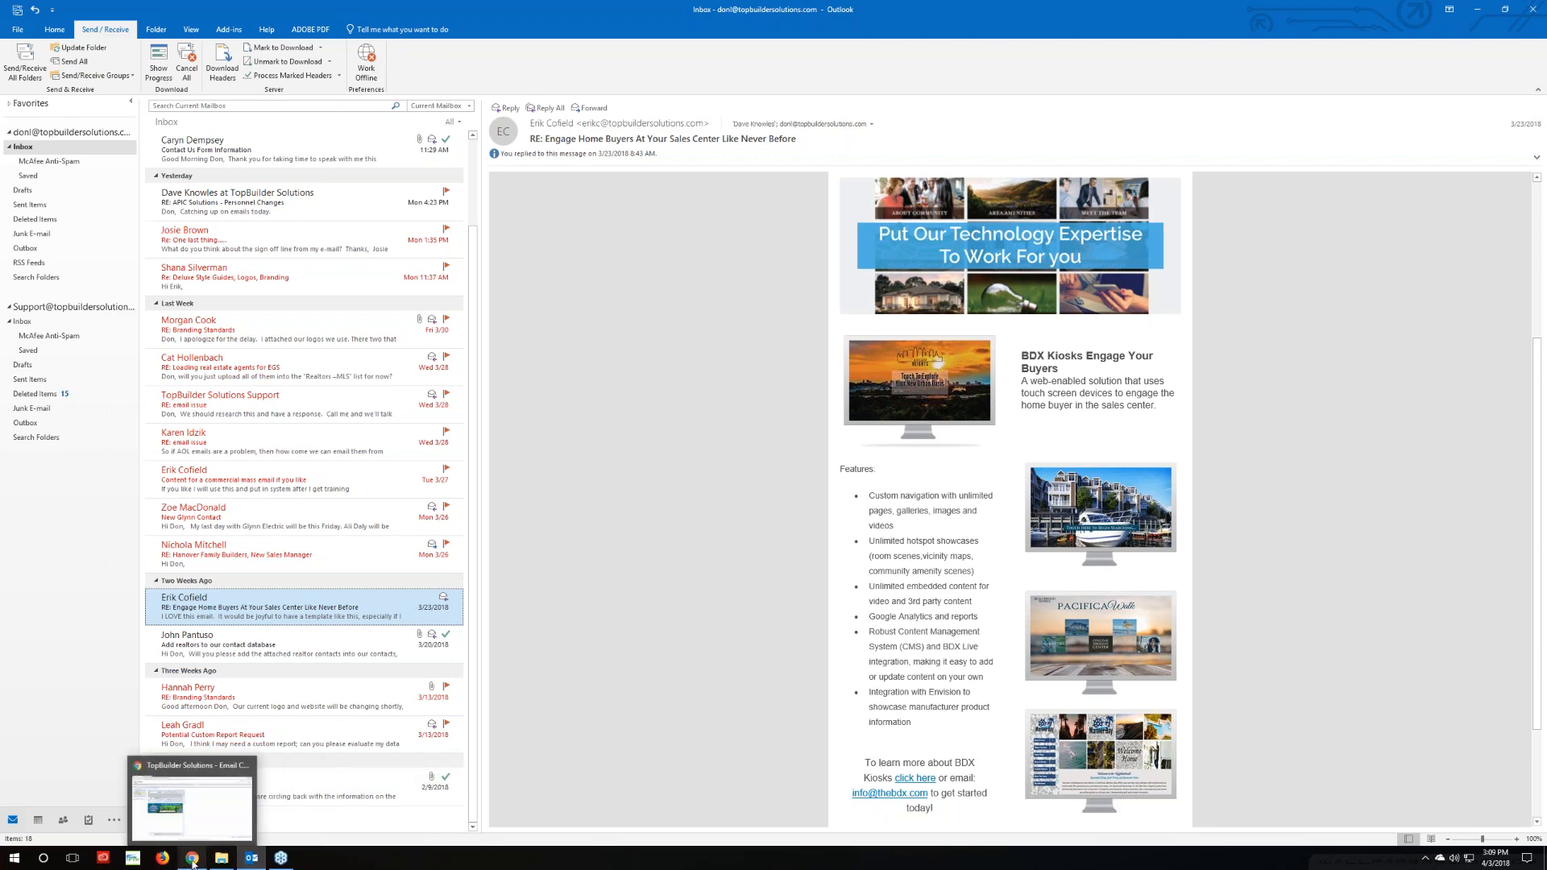
scroll(258, 400, "up", 1)
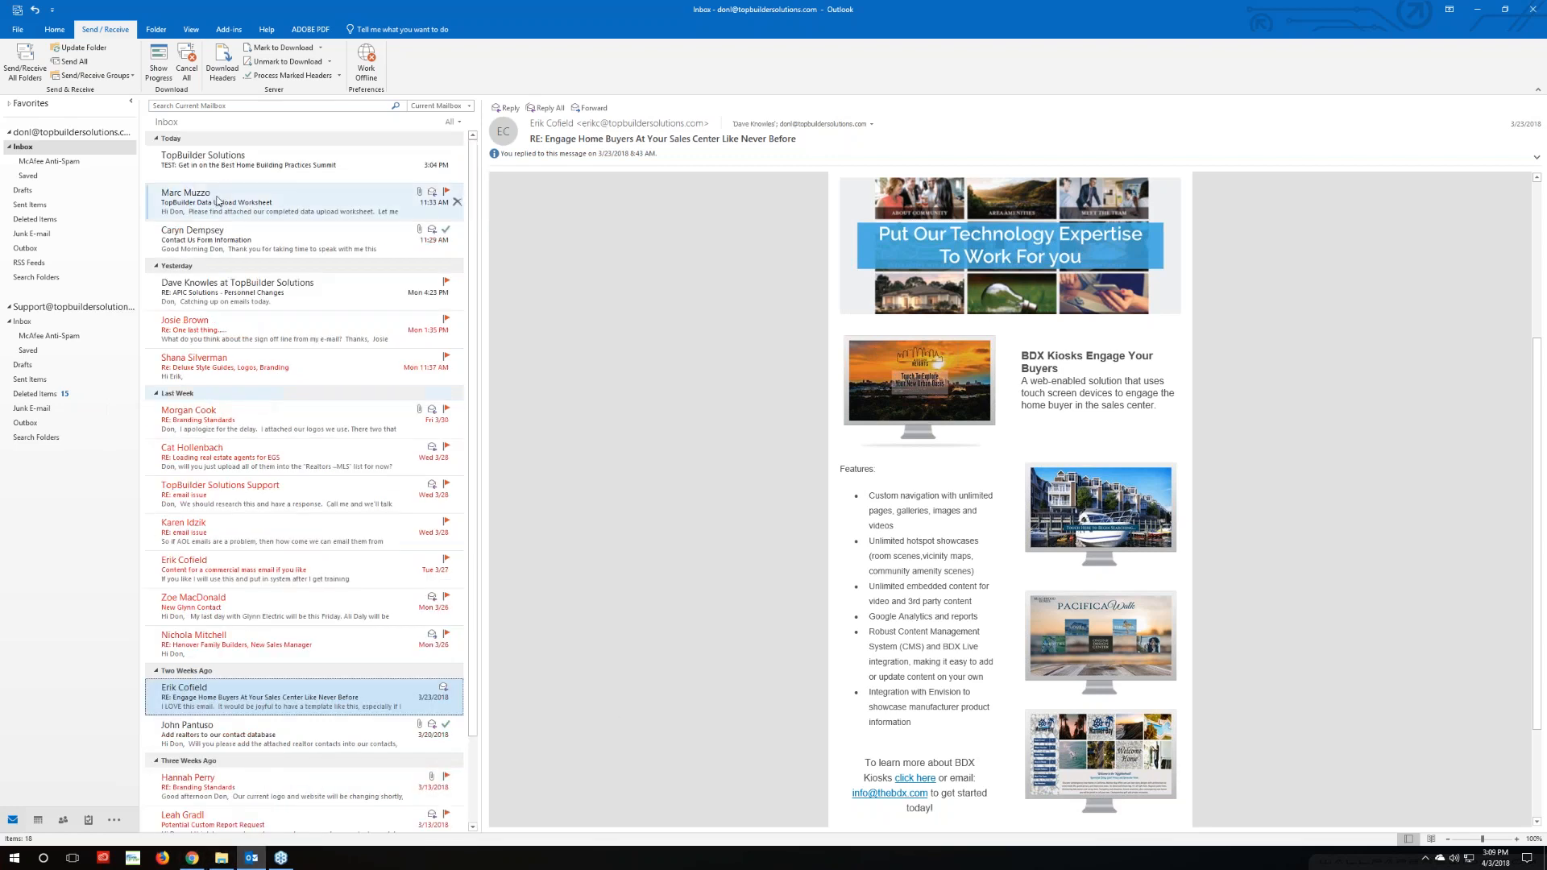
left_click(221, 165)
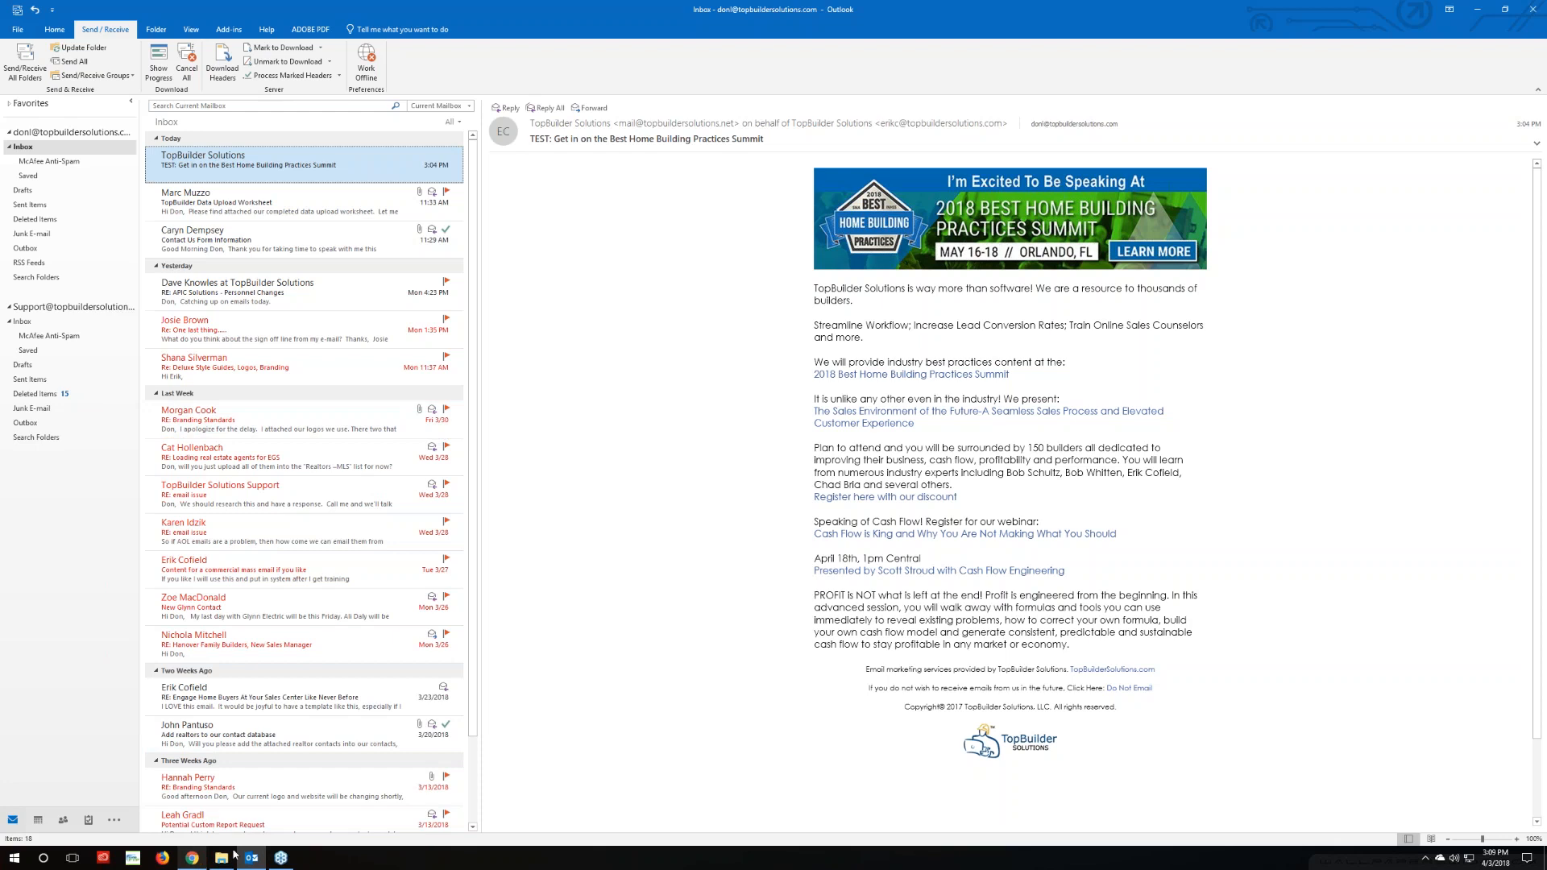
mouse_move(199, 863)
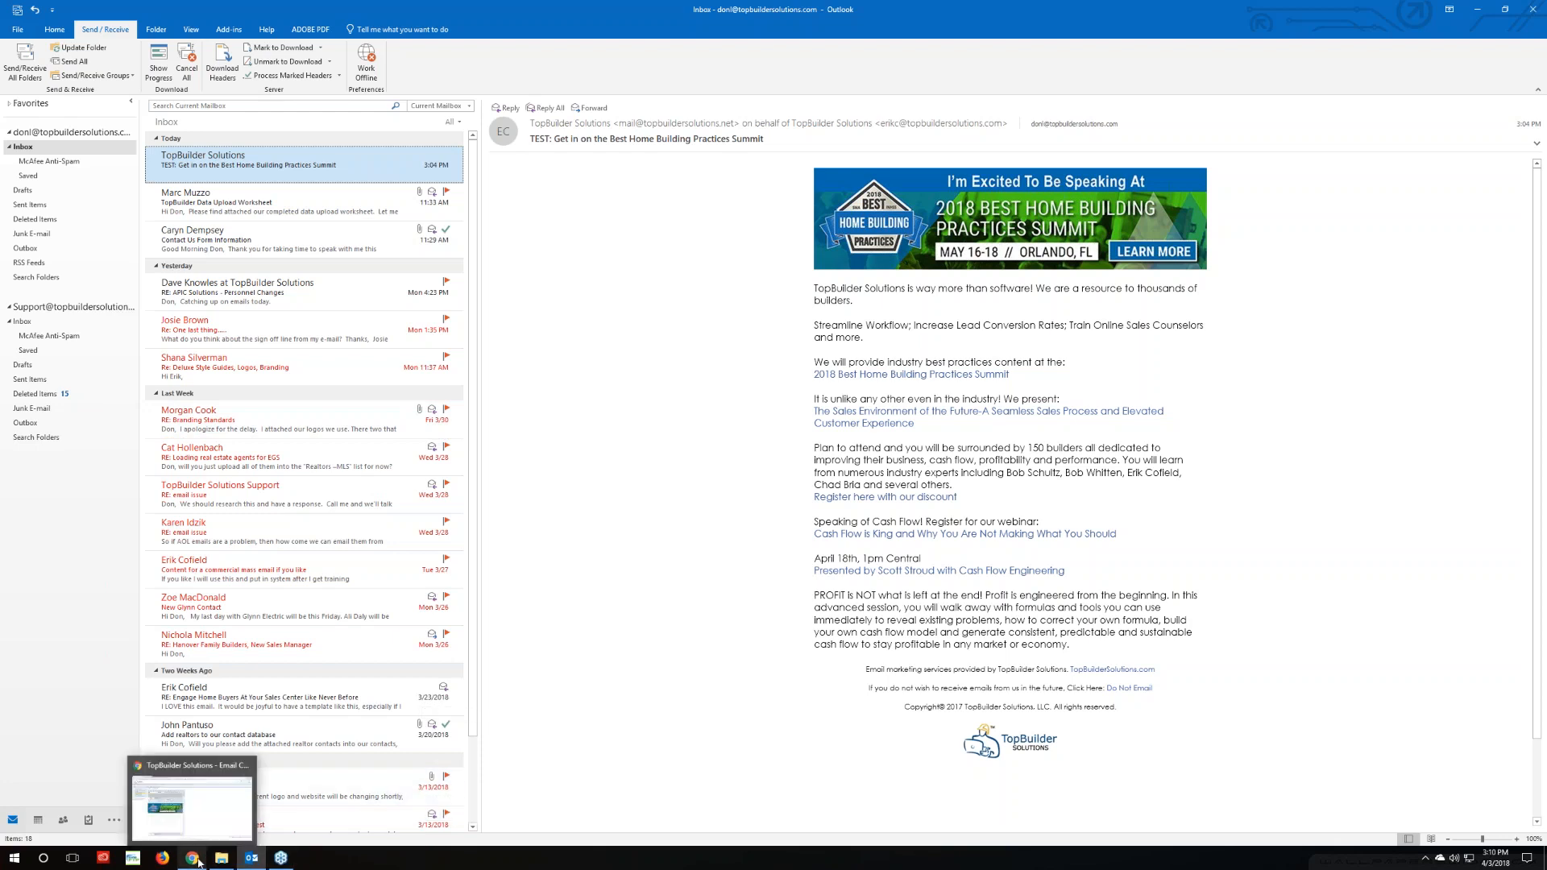
left_click(189, 806)
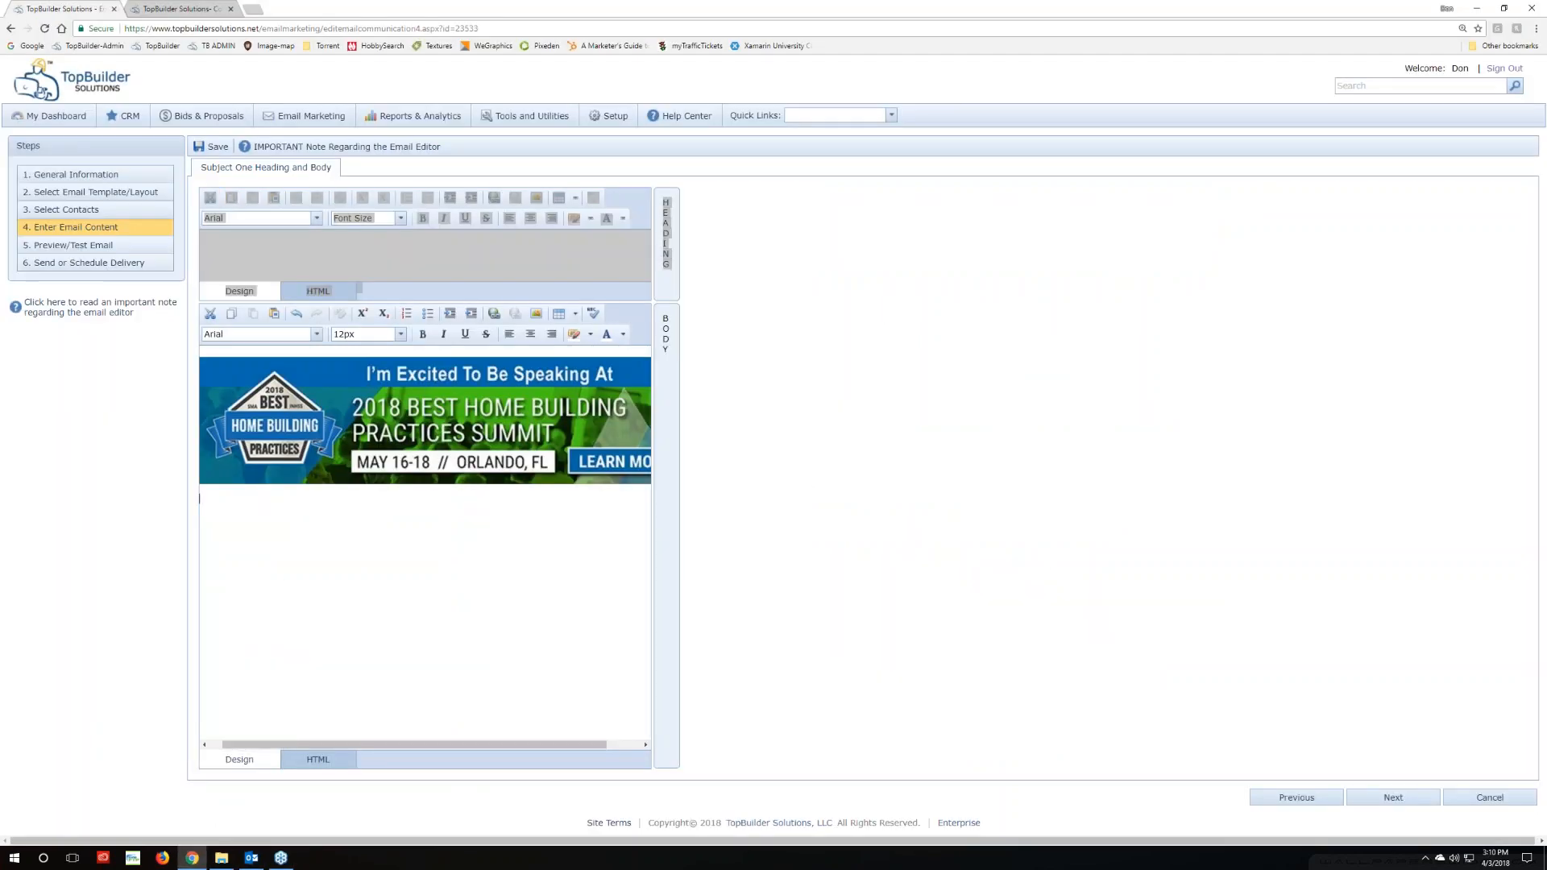
Filter the Content Center to Sales Collateral items of type HTML web page or Graphical Email
left_click(177, 10)
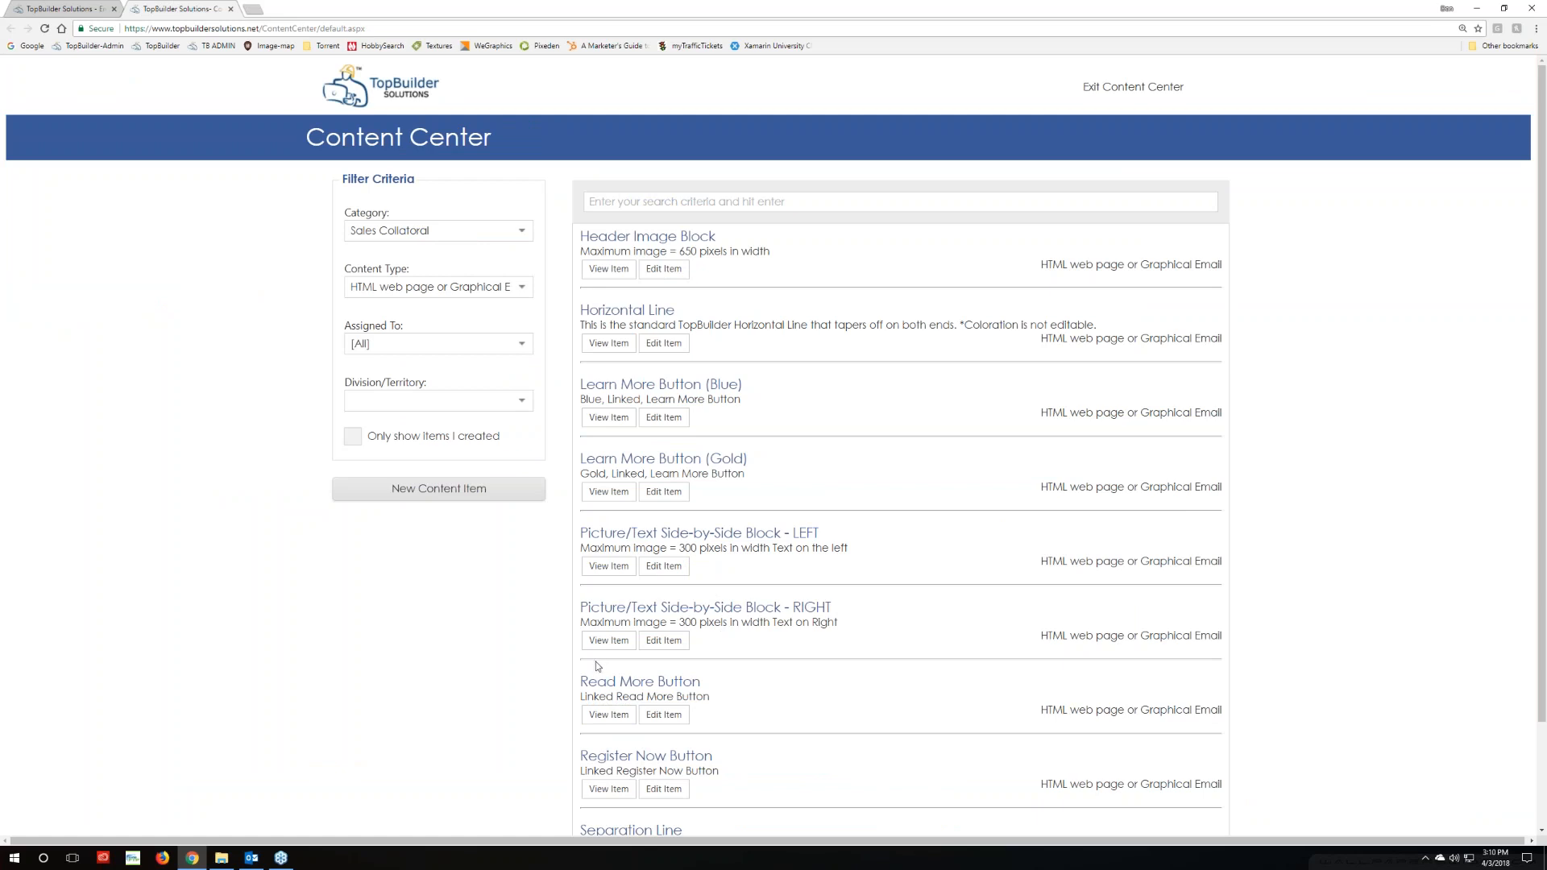
scroll(600, 665, "down", 1)
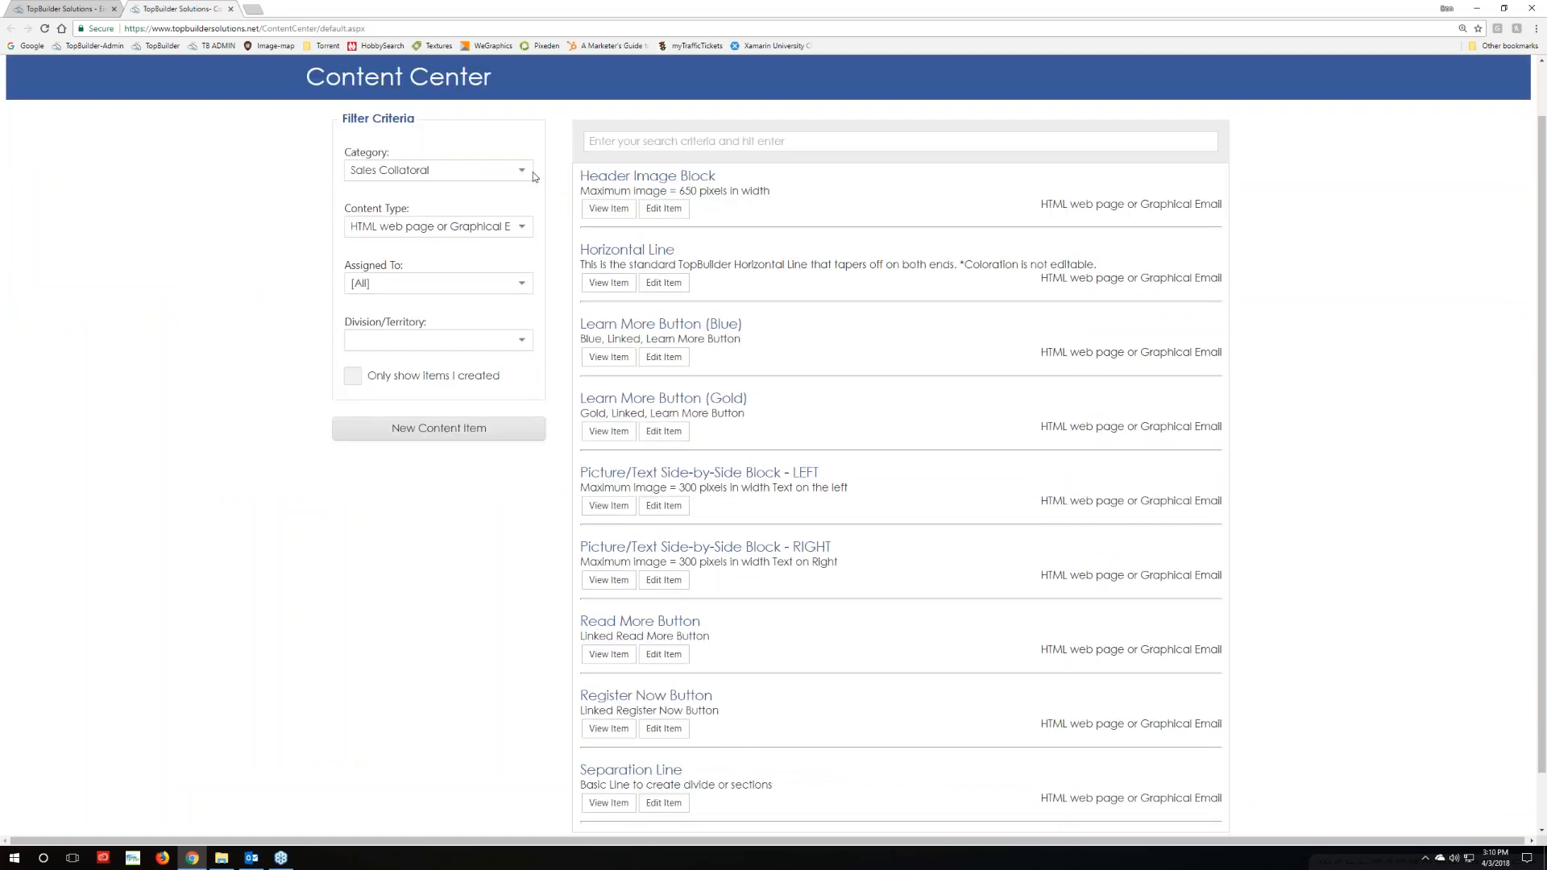
left_click(522, 229)
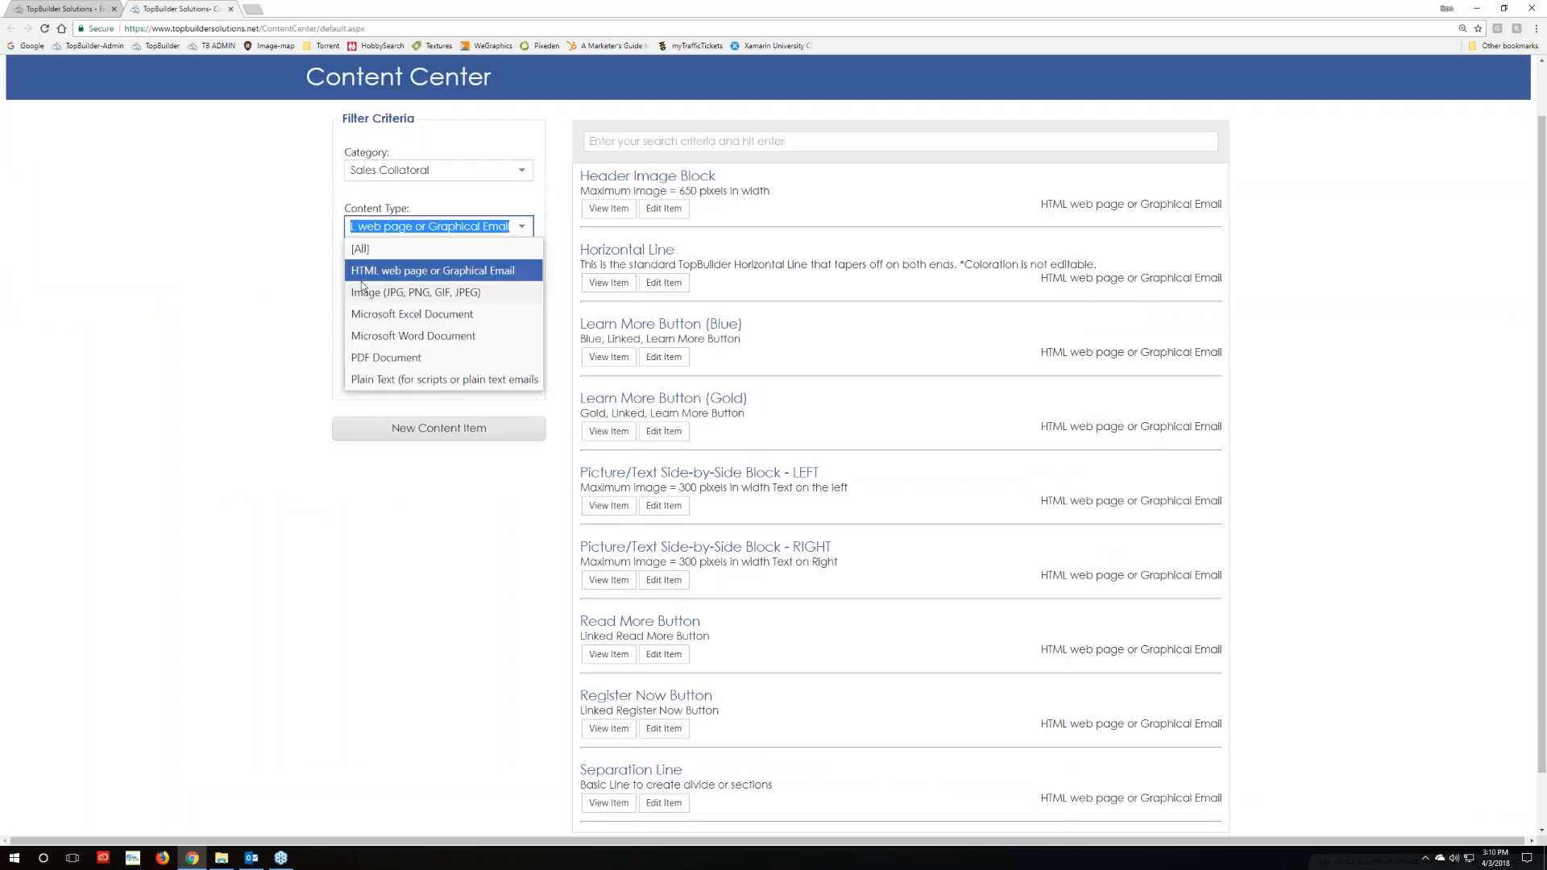
left_click(464, 274)
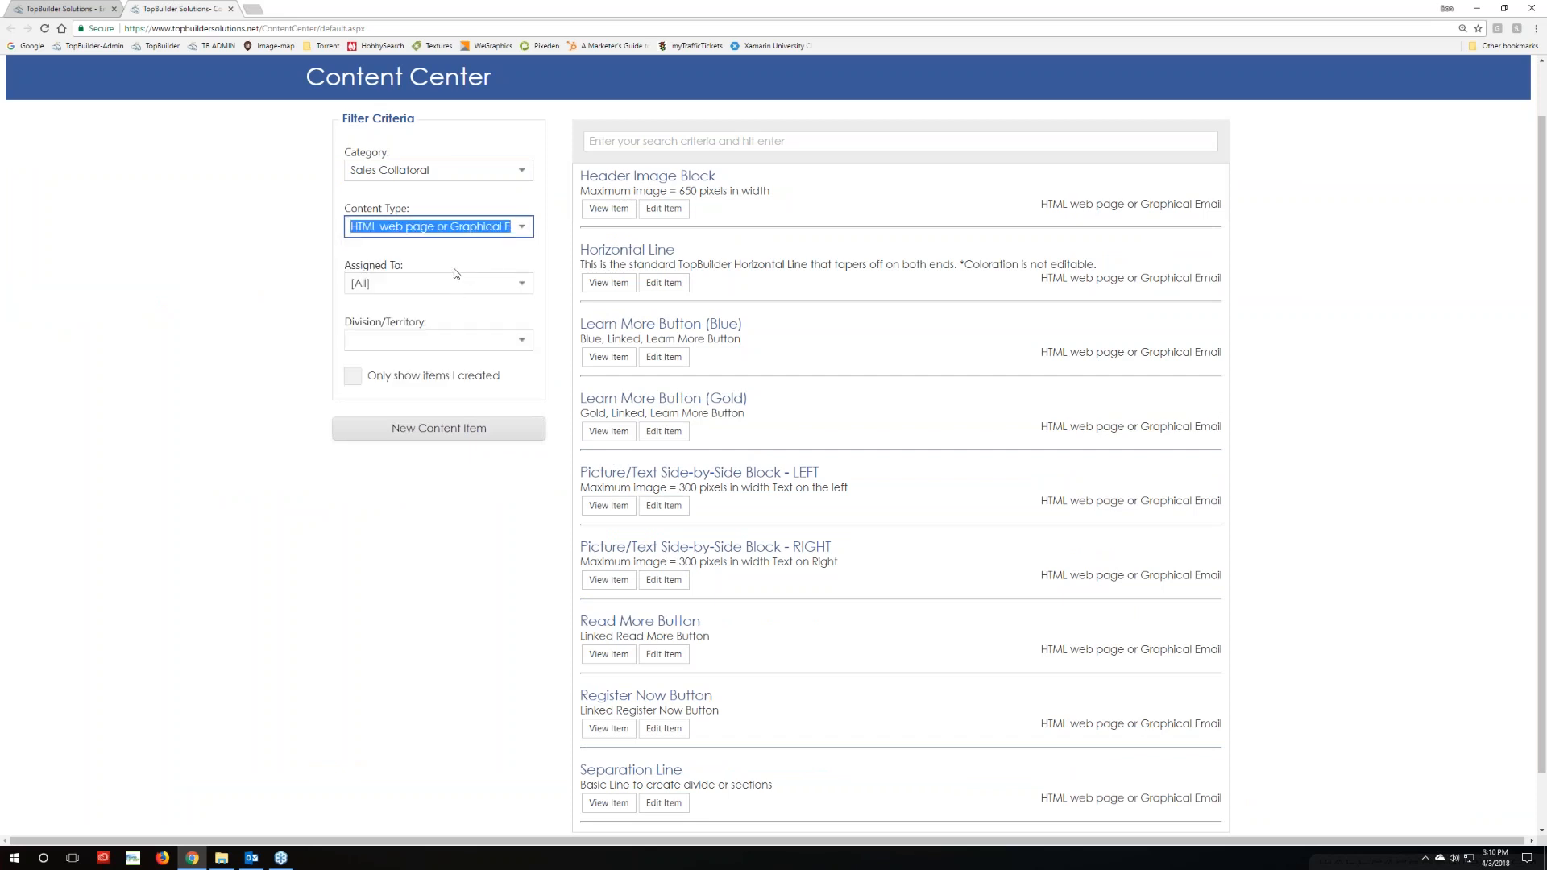
left_click(454, 256)
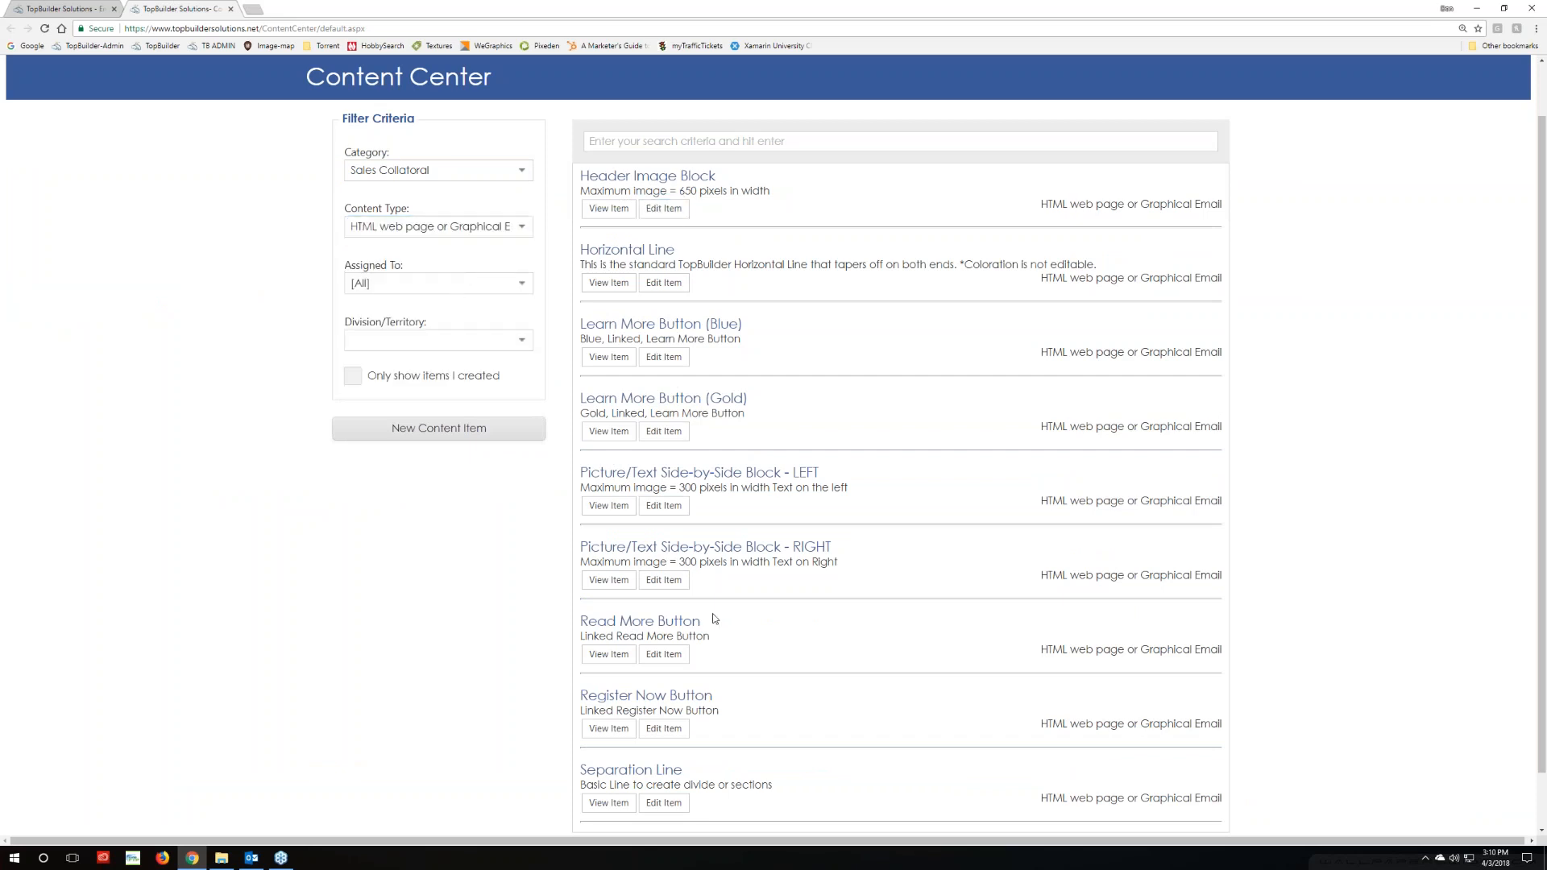
scroll(713, 619, "down", 2)
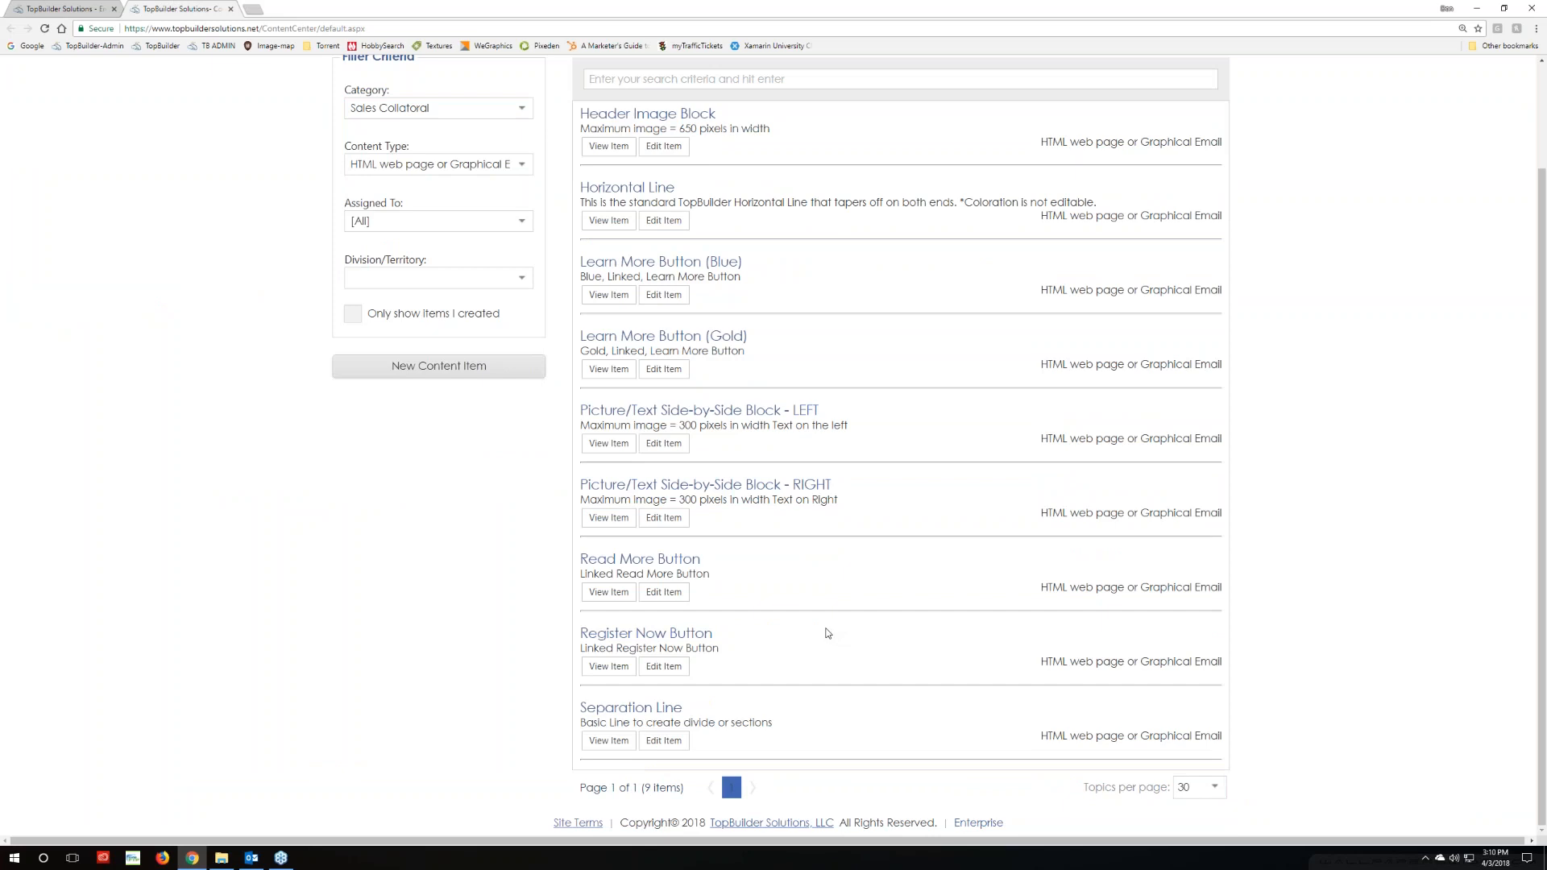
scroll(825, 633, "up", 2)
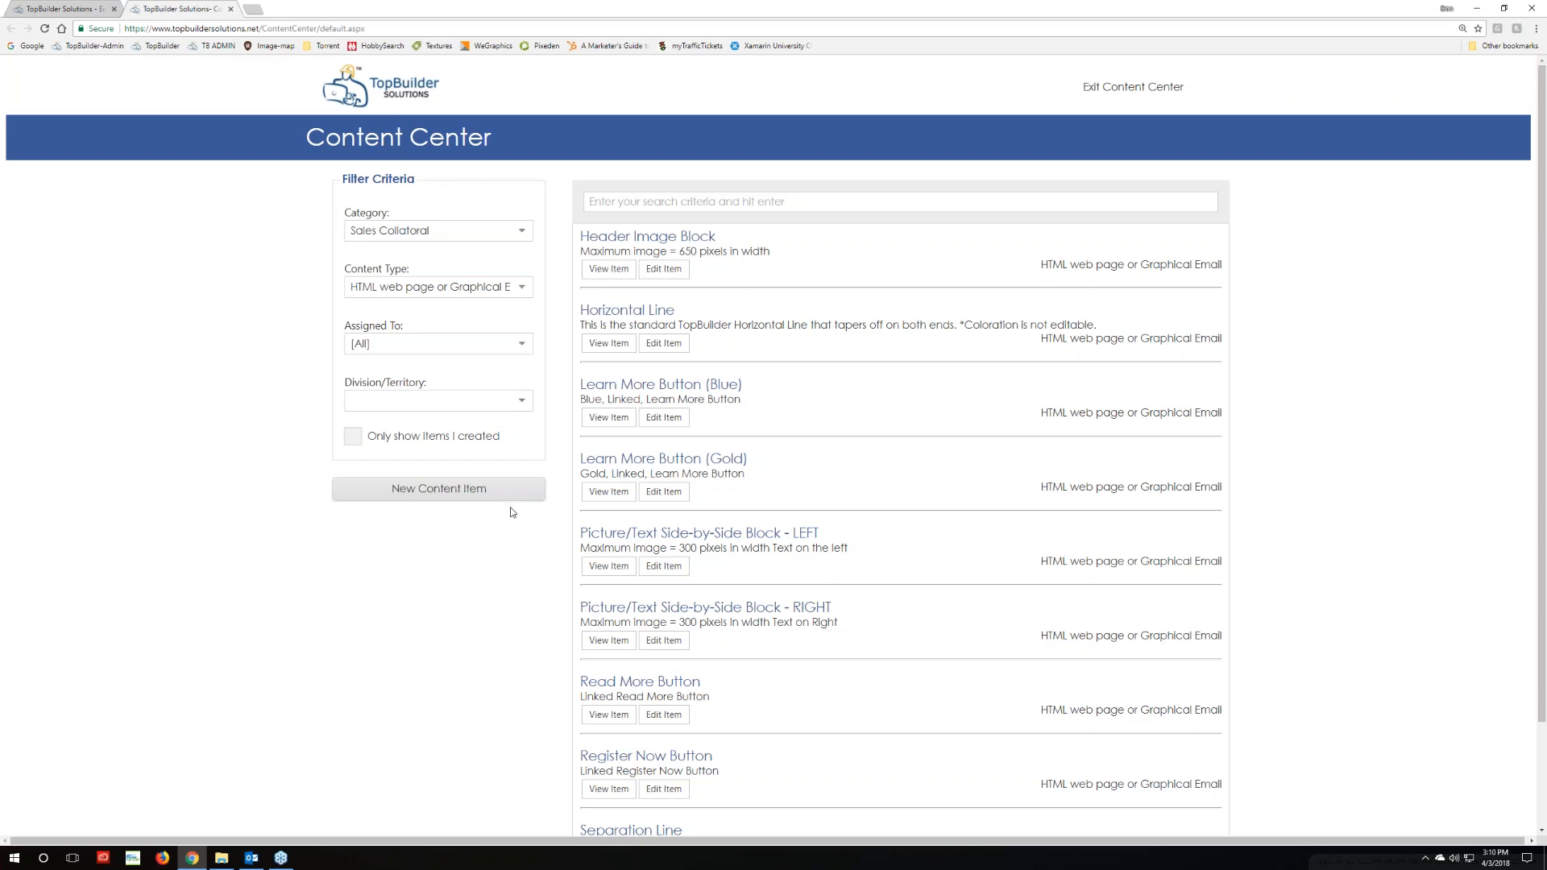
left_click(251, 857)
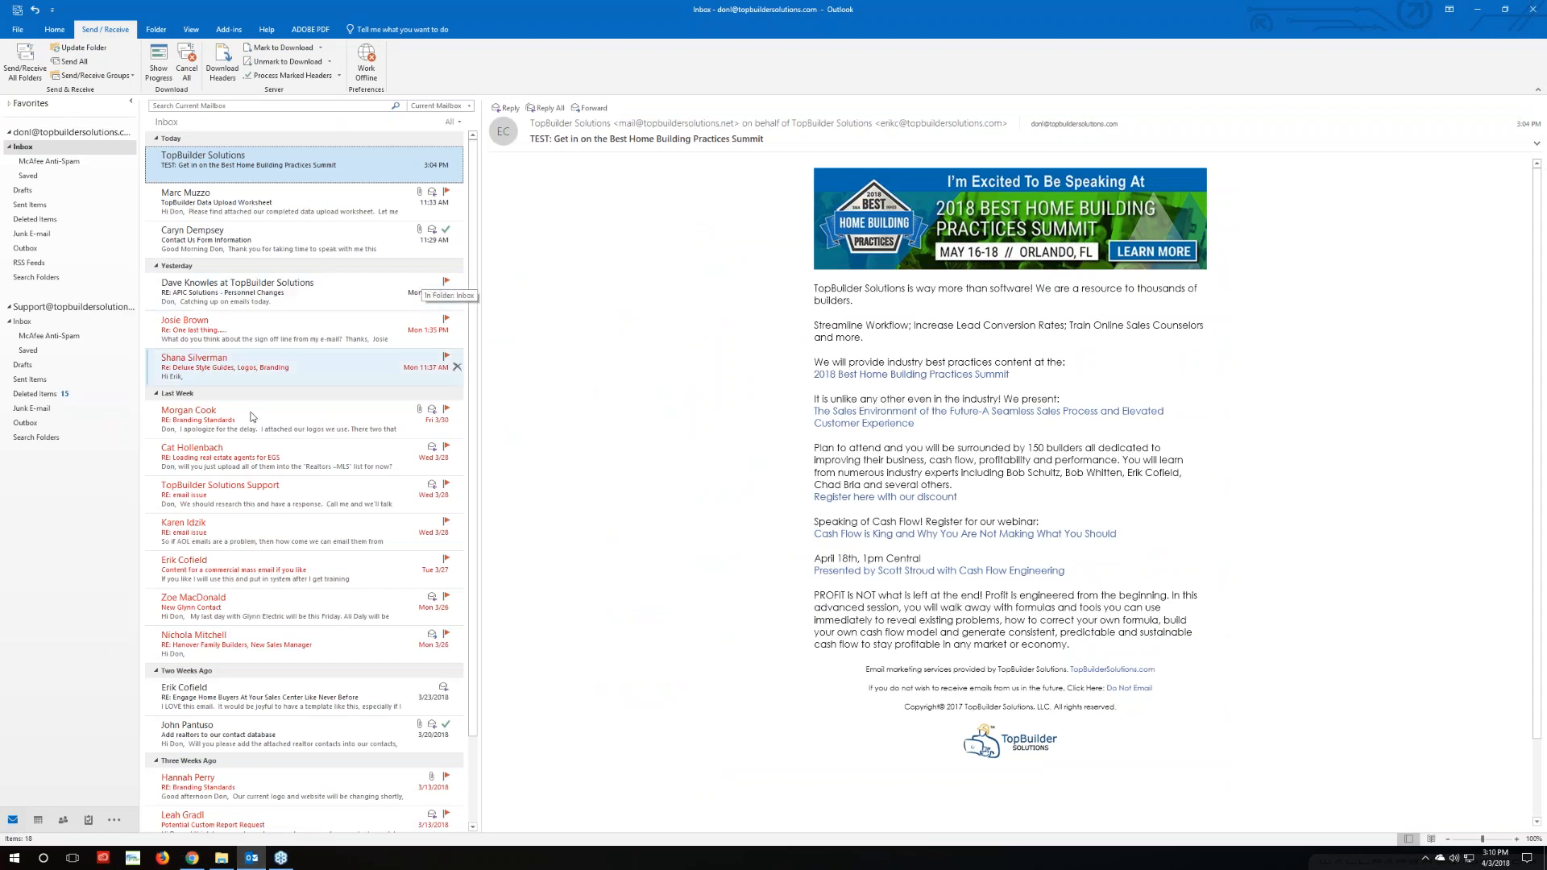
scroll(253, 753, "down", 2)
left_click(258, 607)
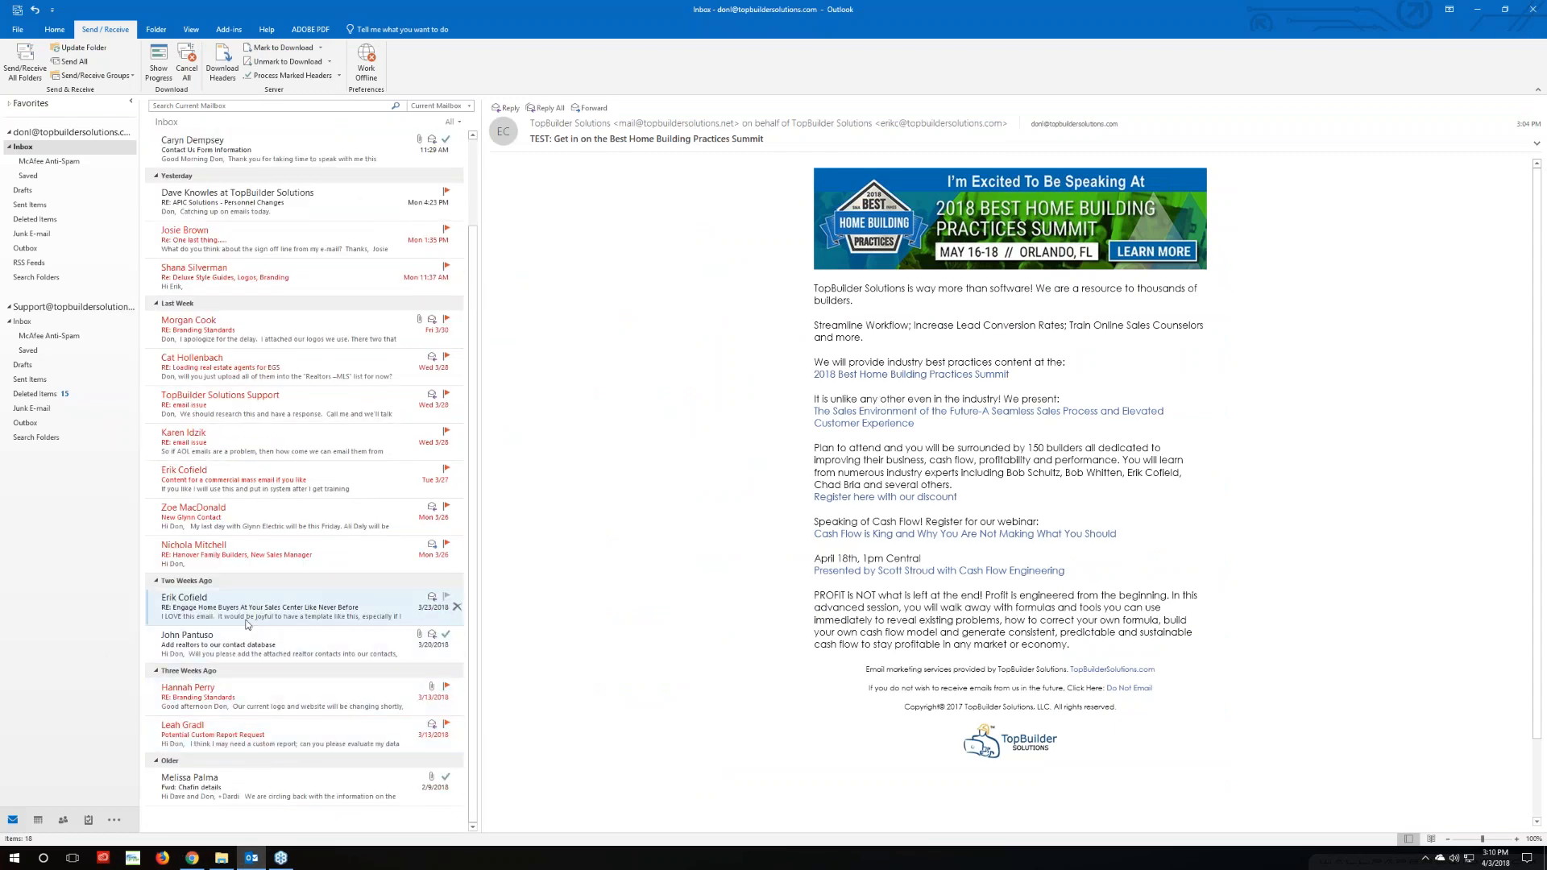
scroll(857, 570, "down", 3)
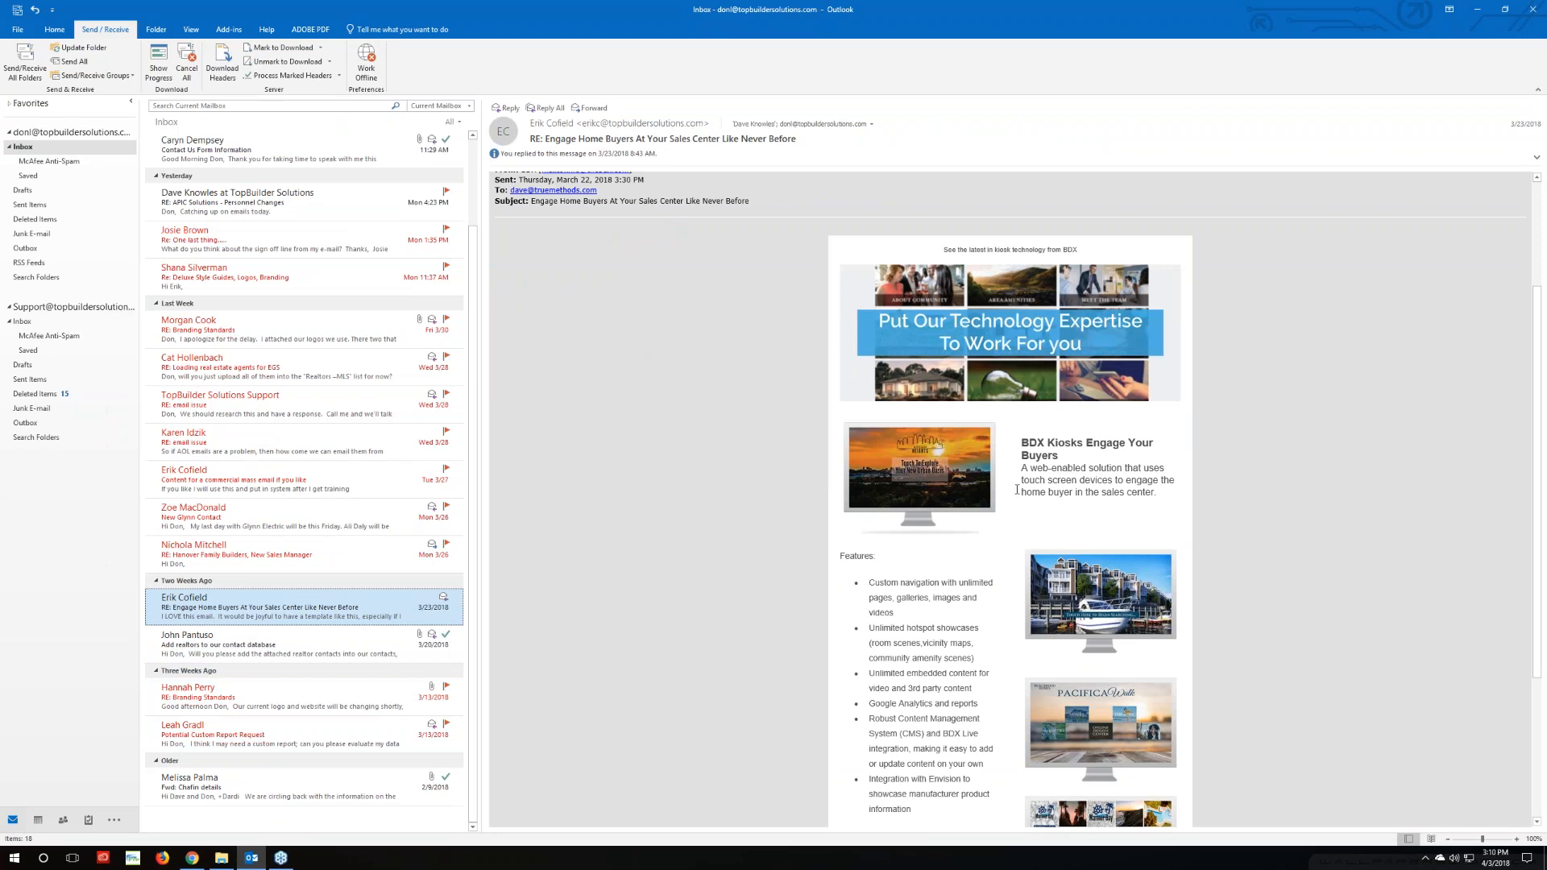
left_click(191, 857)
scroll(558, 736, "down", 2)
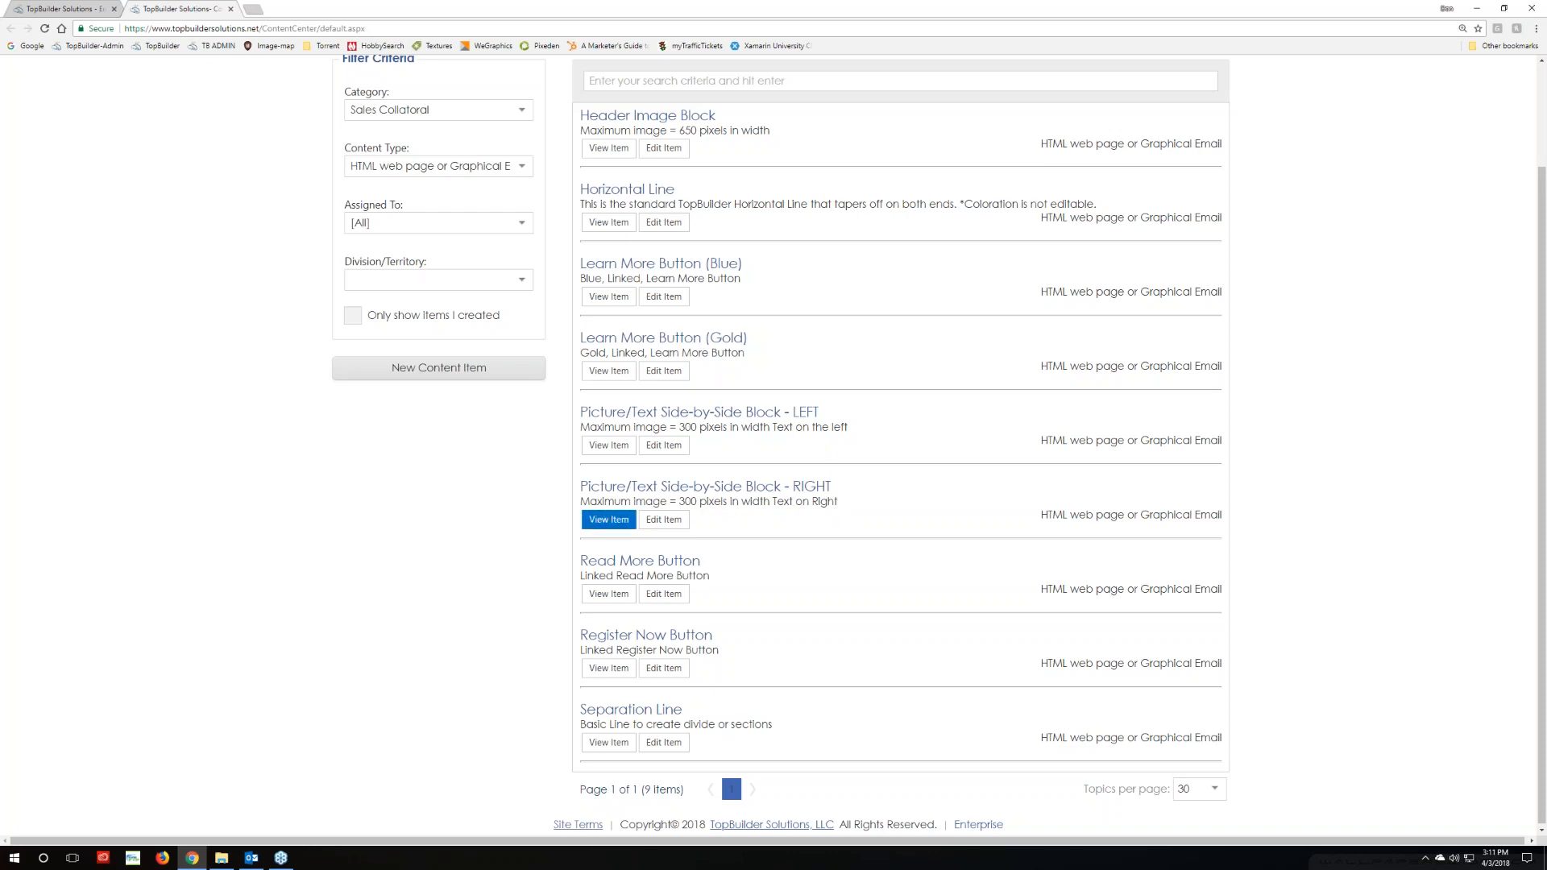
Open the Picture/Text Side-by-Side Block - RIGHT item's HTML tab and select all its code
left_click(655, 530)
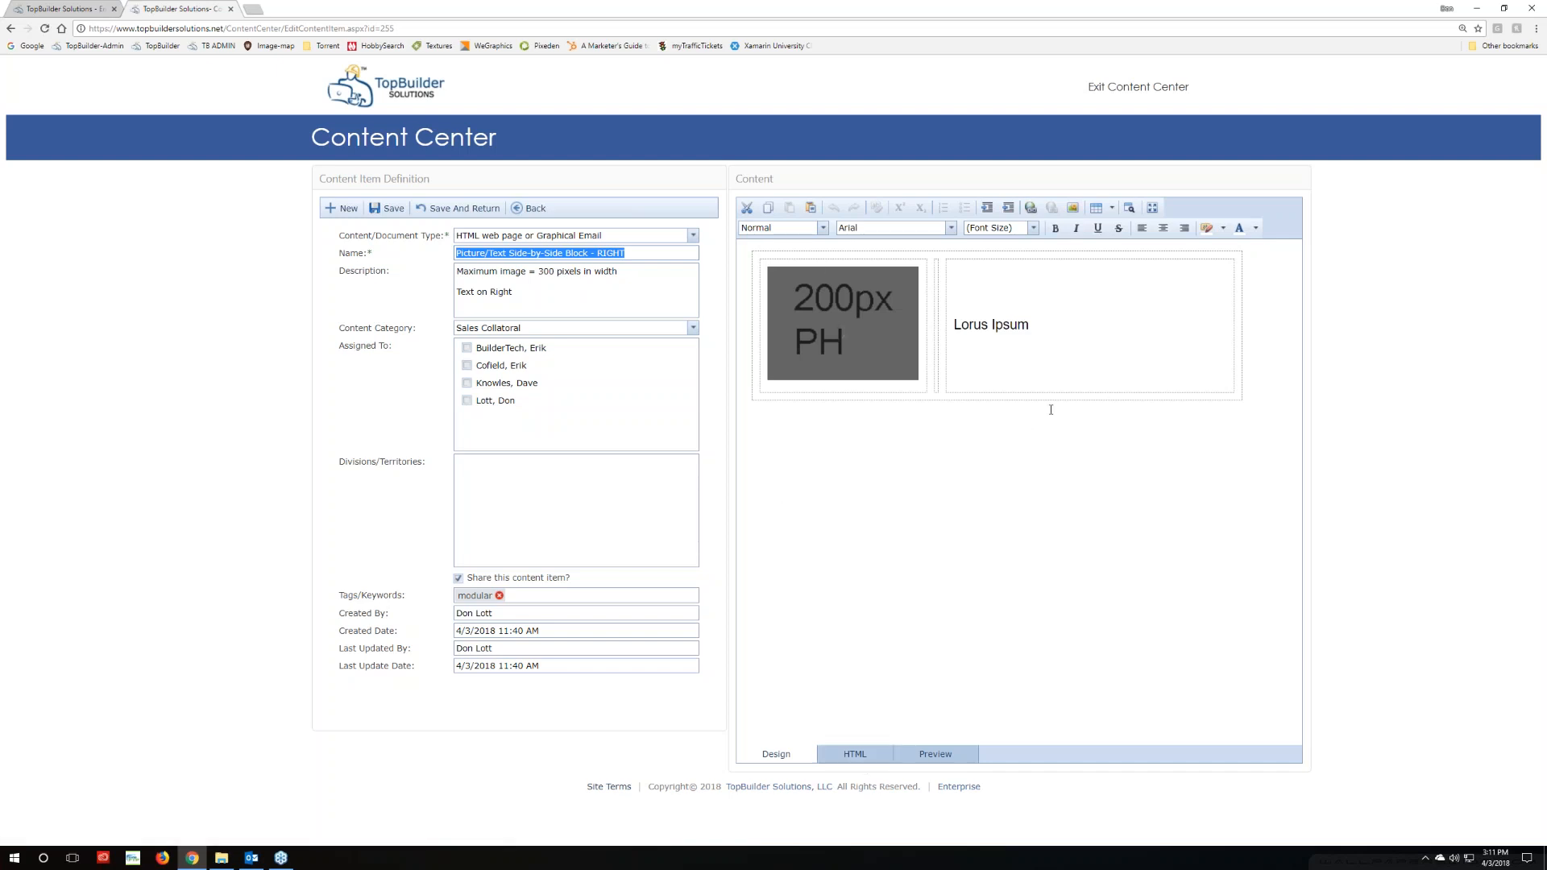
left_click(857, 758)
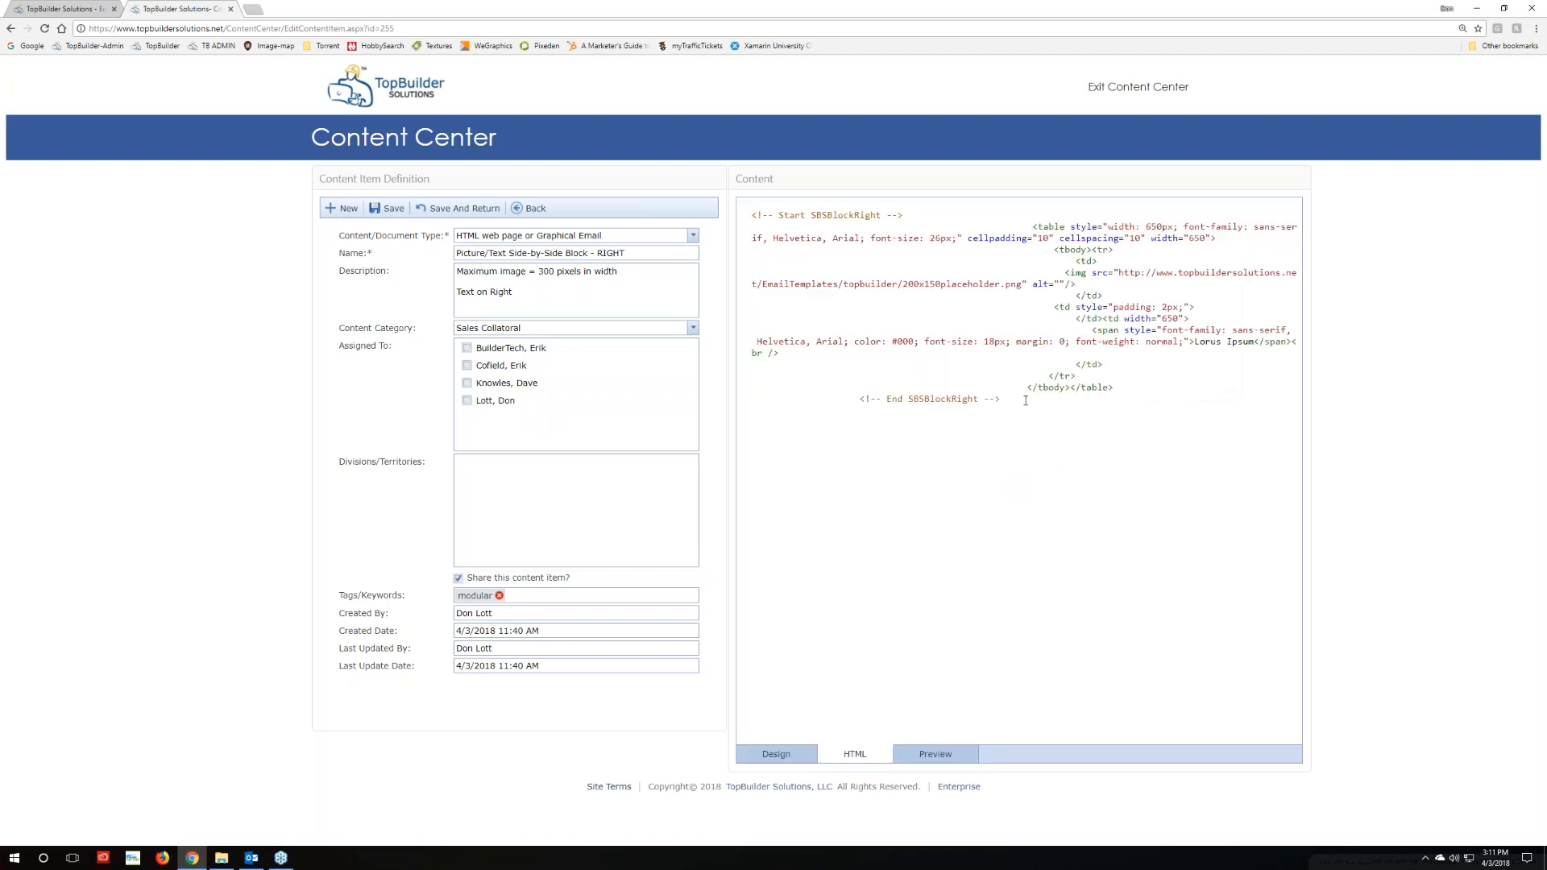
left_click_drag(1001, 399, 857, 402)
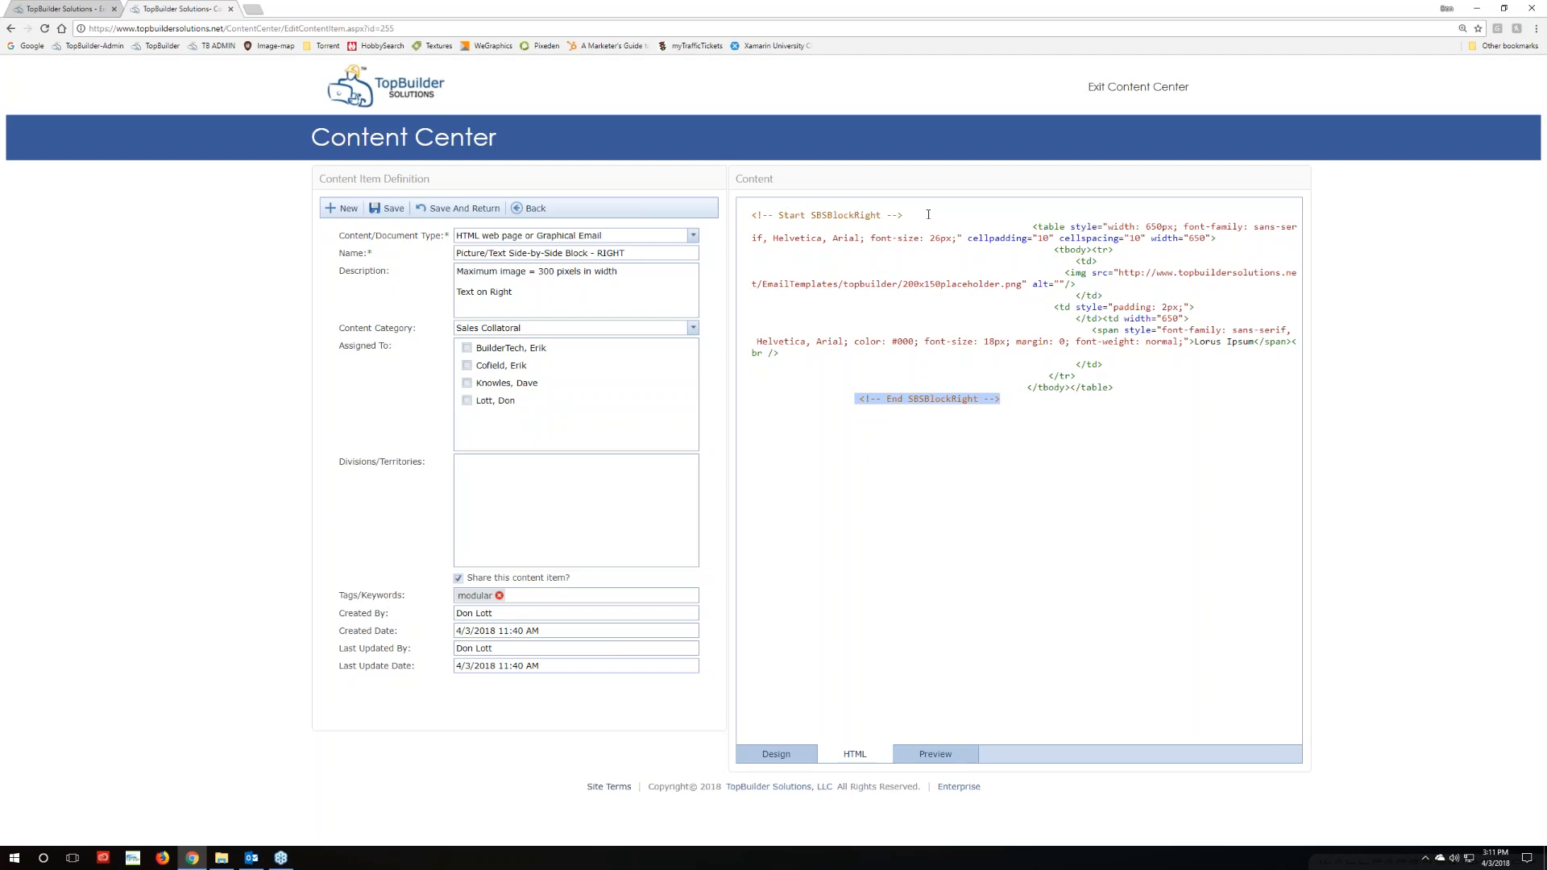
left_click(1026, 400)
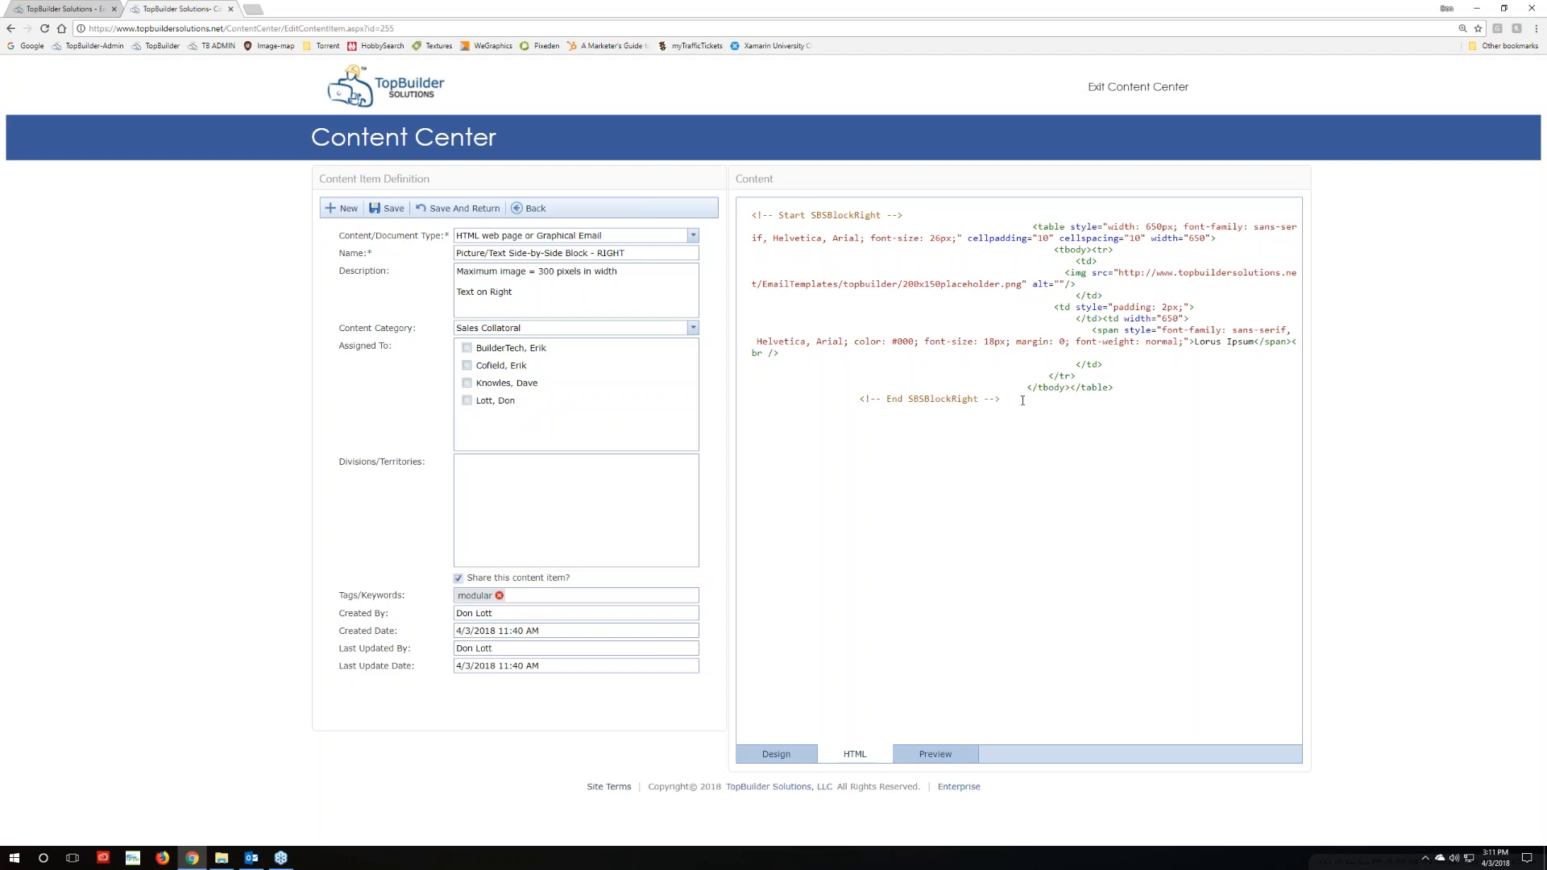
left_click_drag(1052, 400, 726, 214)
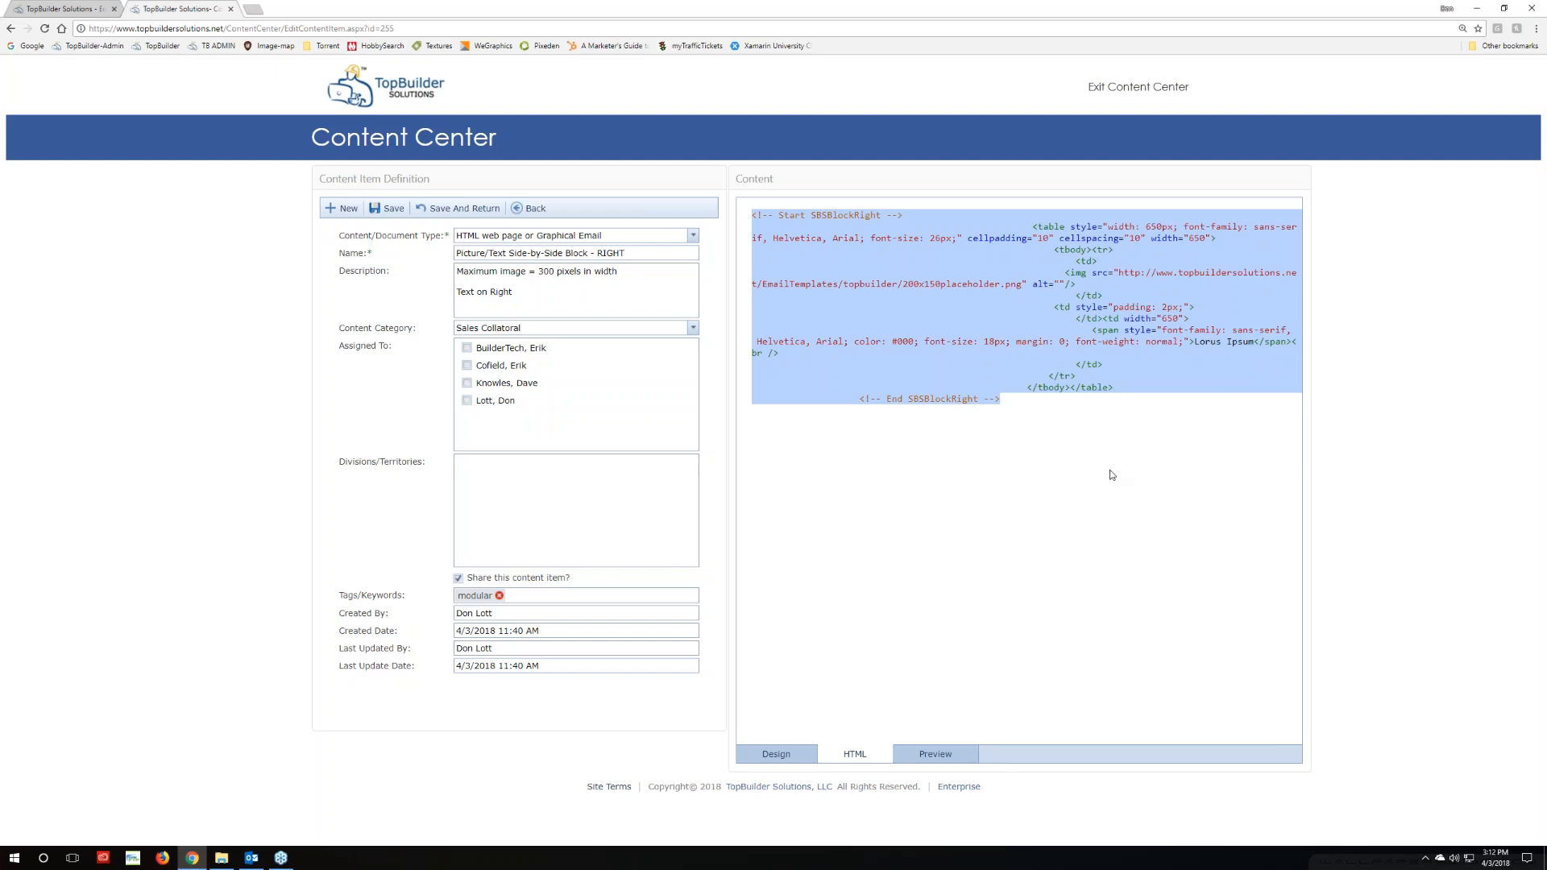
right_click(1070, 348)
left_click(1021, 411)
left_click_drag(1001, 399, 689, 207)
key("ctrl+c")
Paste the side-by-side block HTML after the last <br /> in the Body source, then view Design
left_click(71, 10)
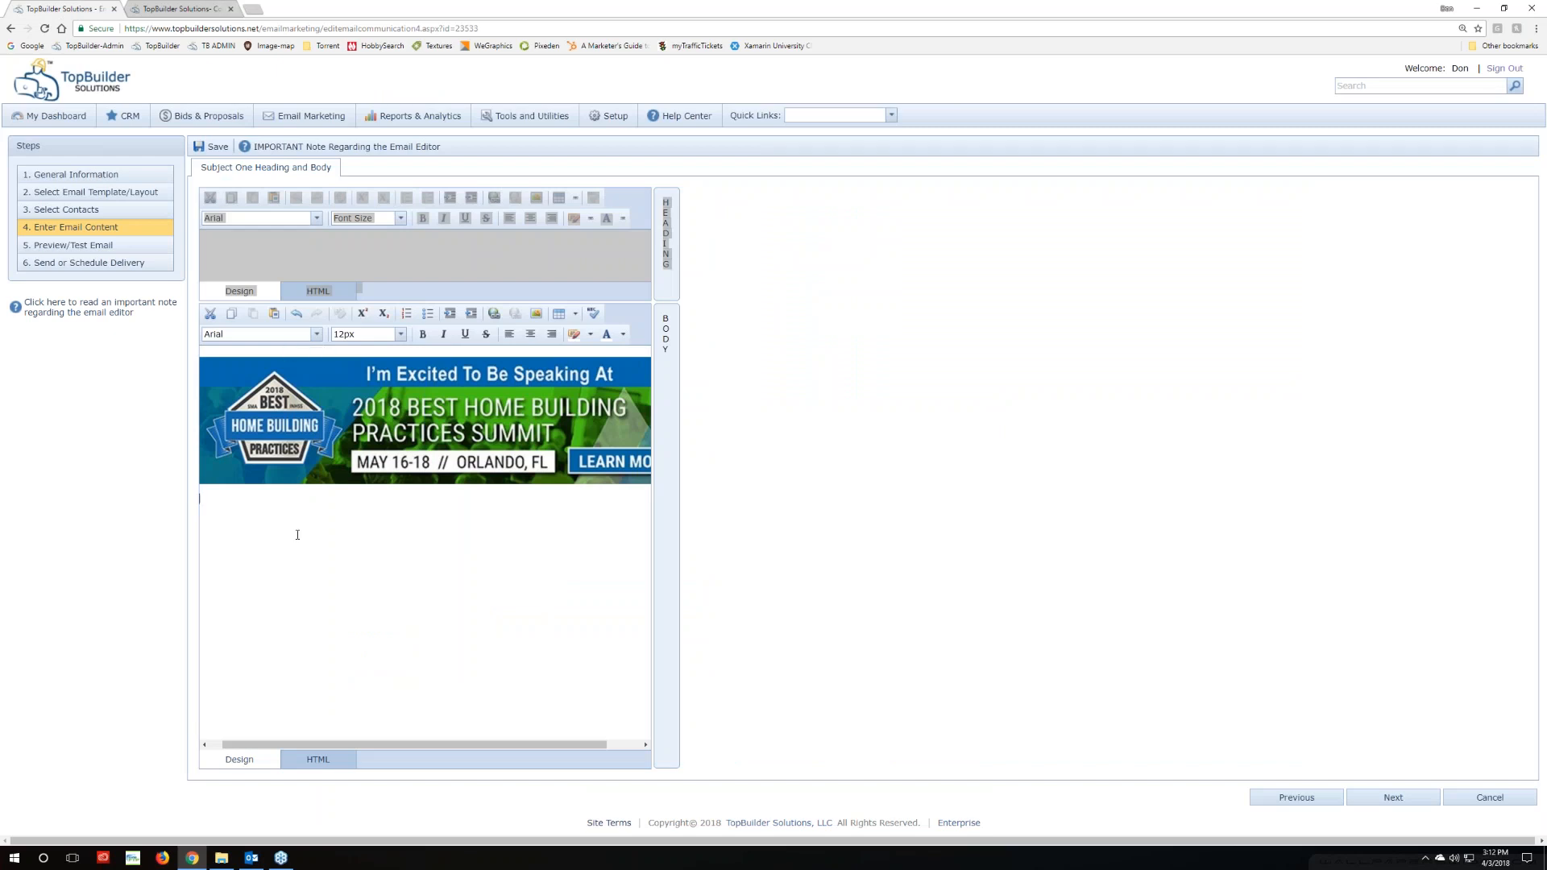
left_click(318, 760)
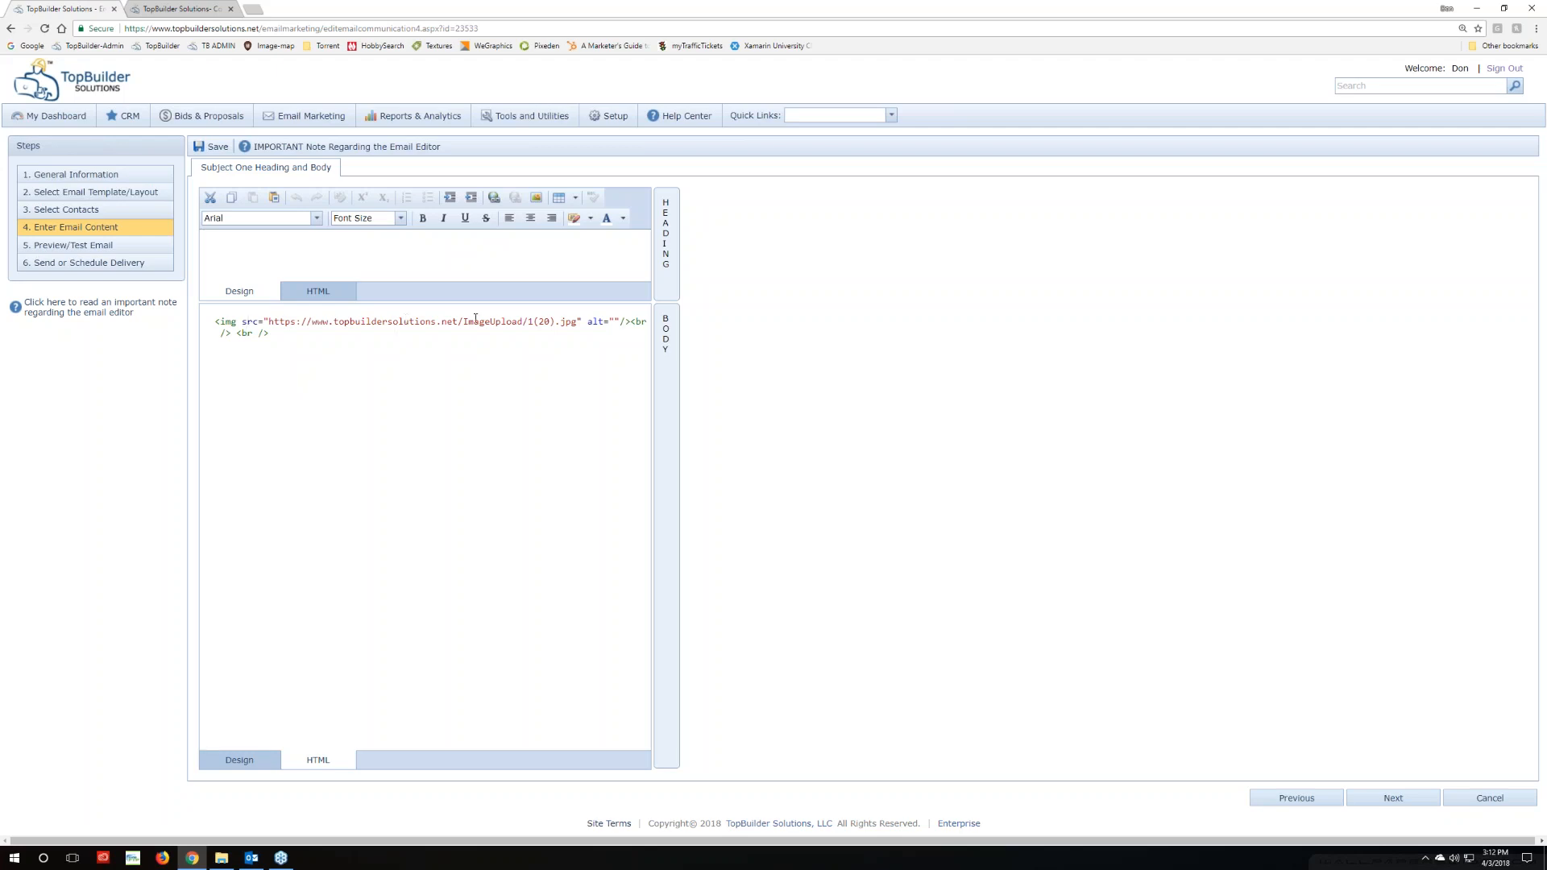
left_click(256, 764)
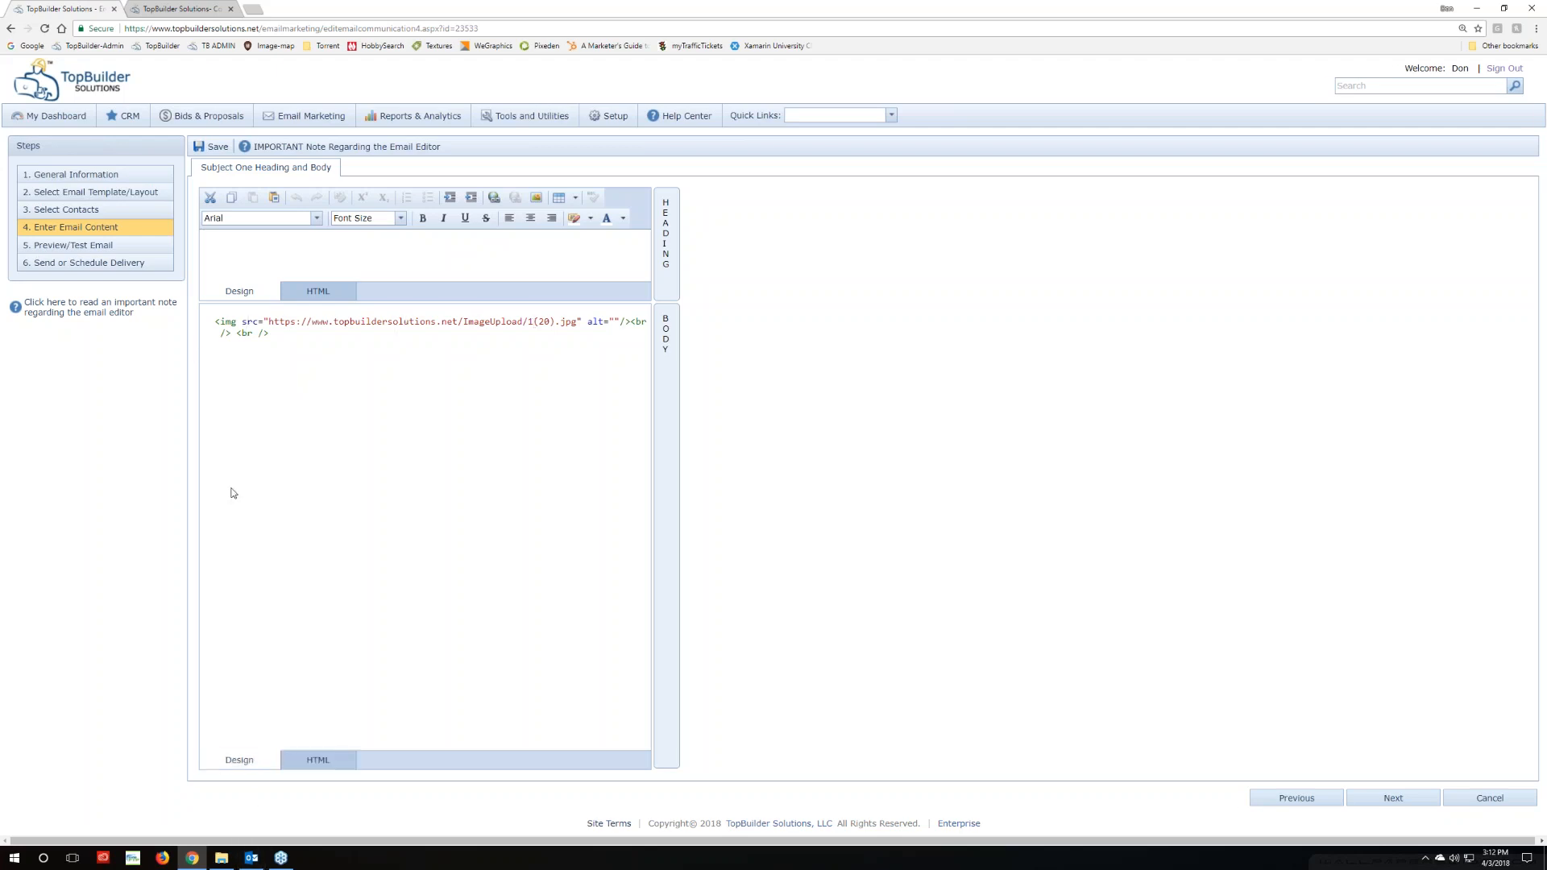
left_click(318, 760)
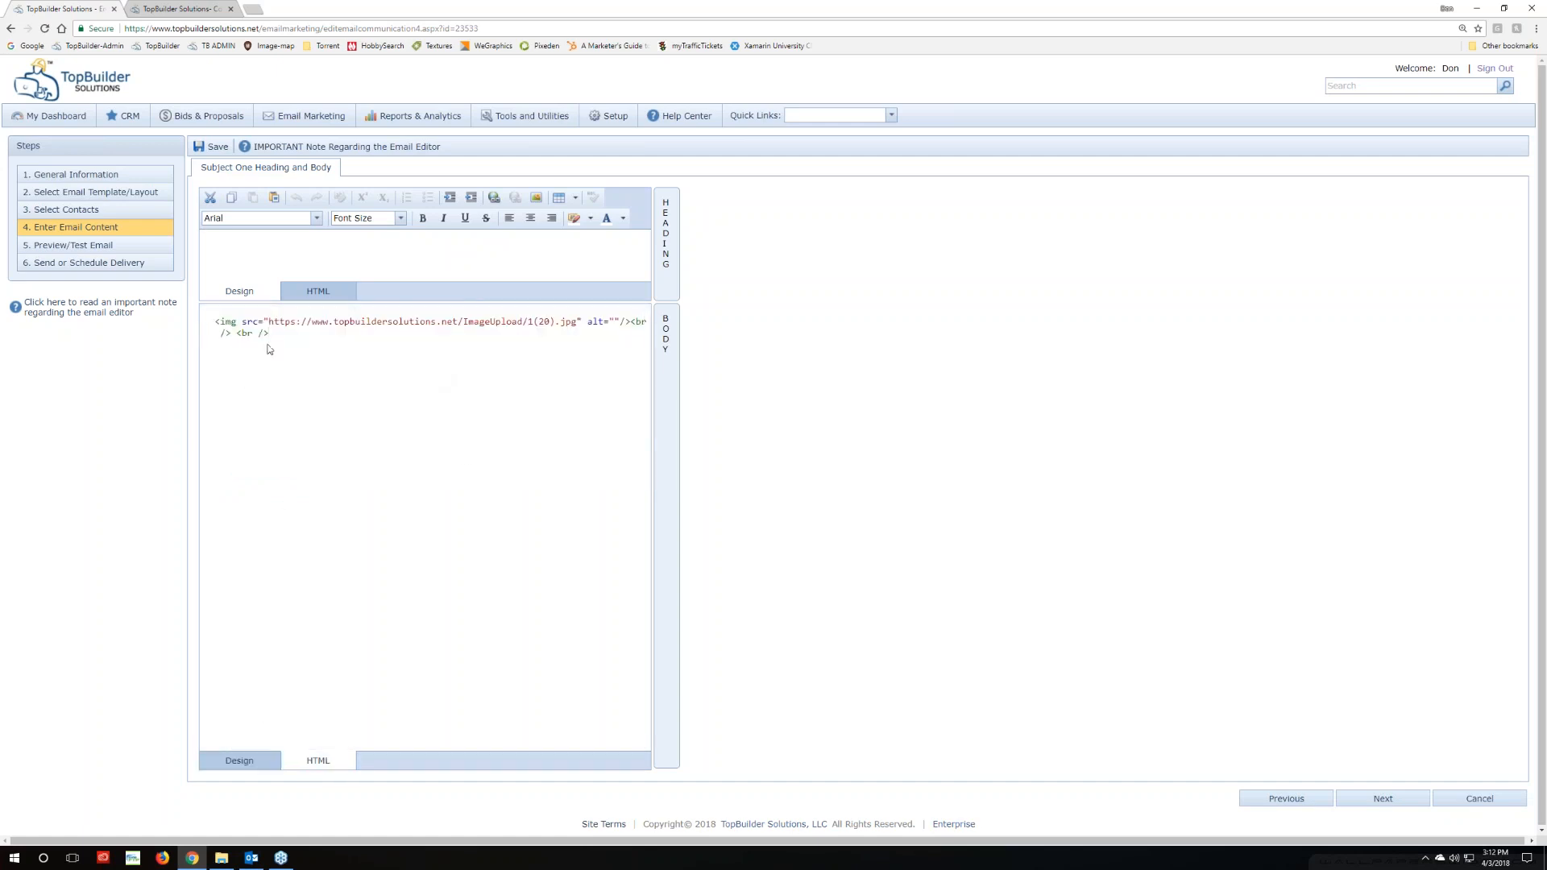
left_click(275, 370)
key("ctrl+v")
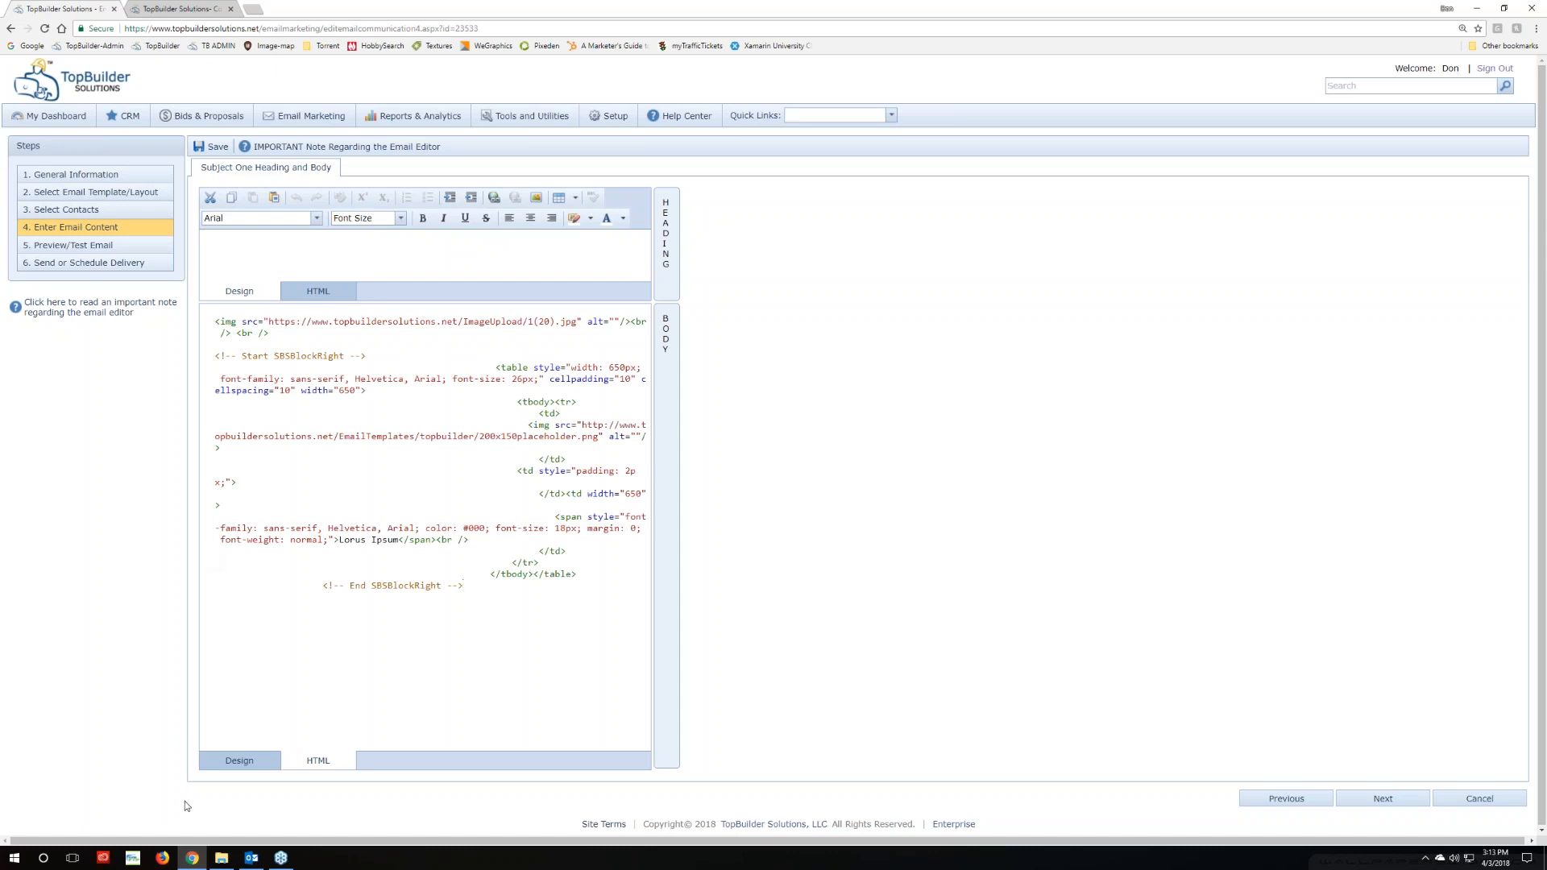
left_click(239, 761)
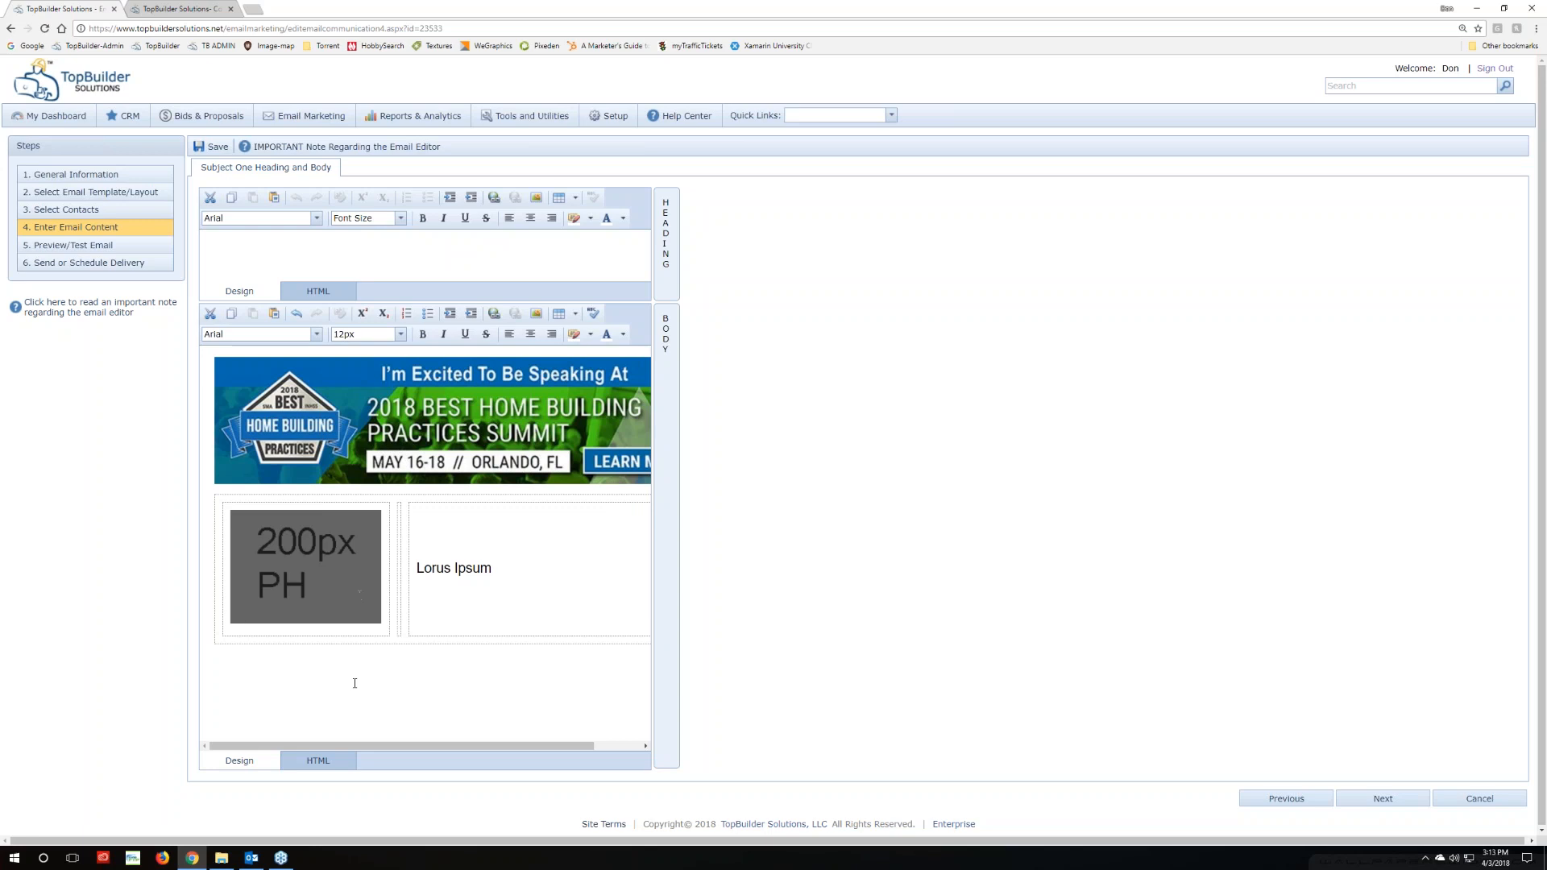
Select the 200px PH placeholder picture and choose Change Image... from its context menu
left_click(311, 574)
left_click(312, 685)
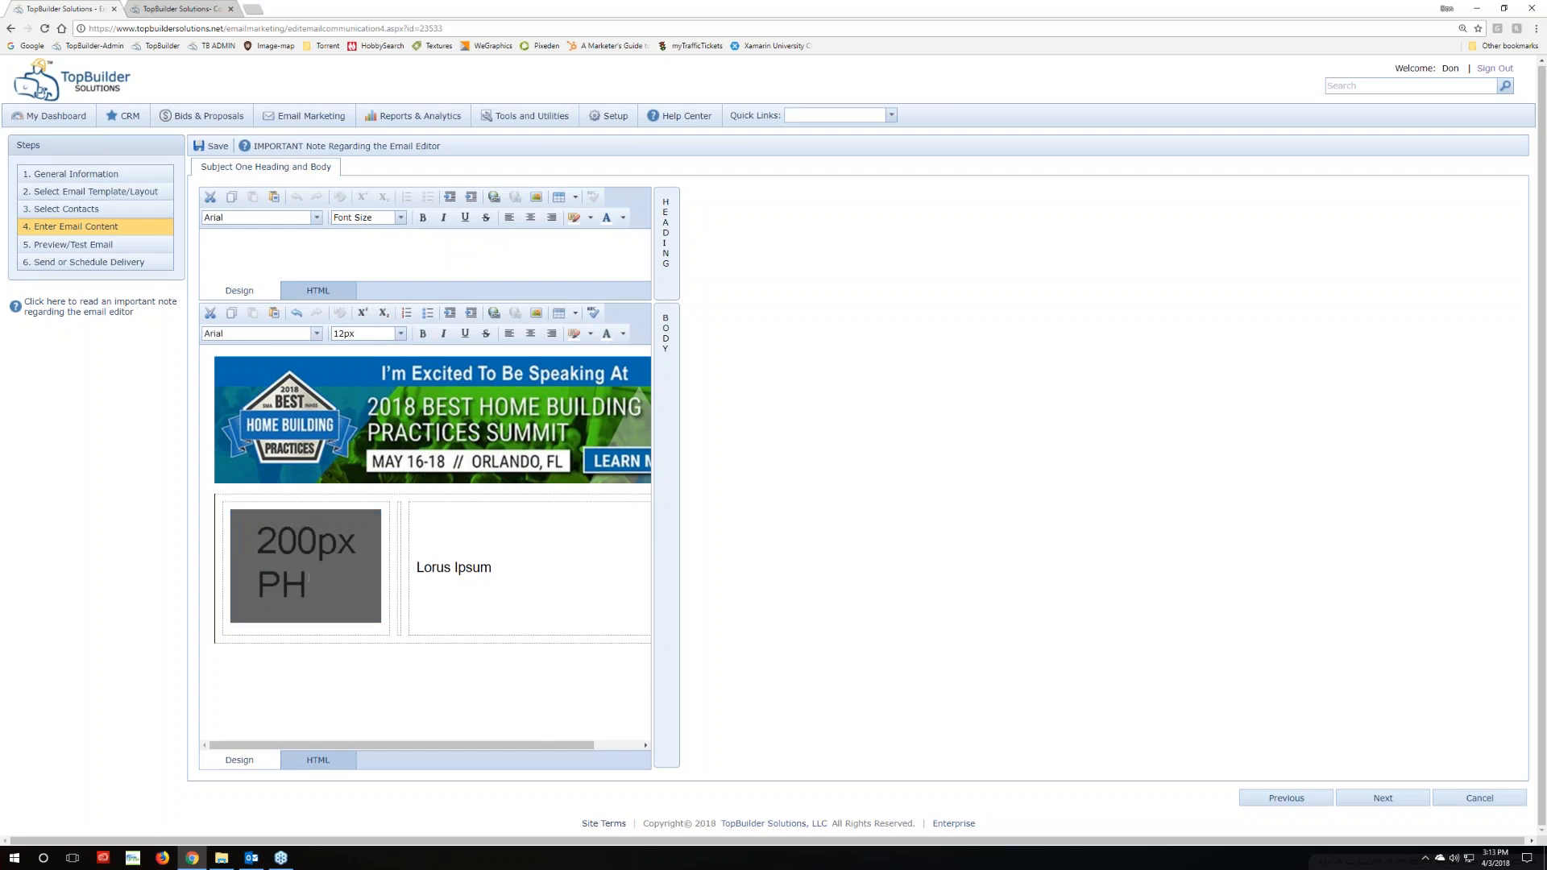
left_click(320, 602)
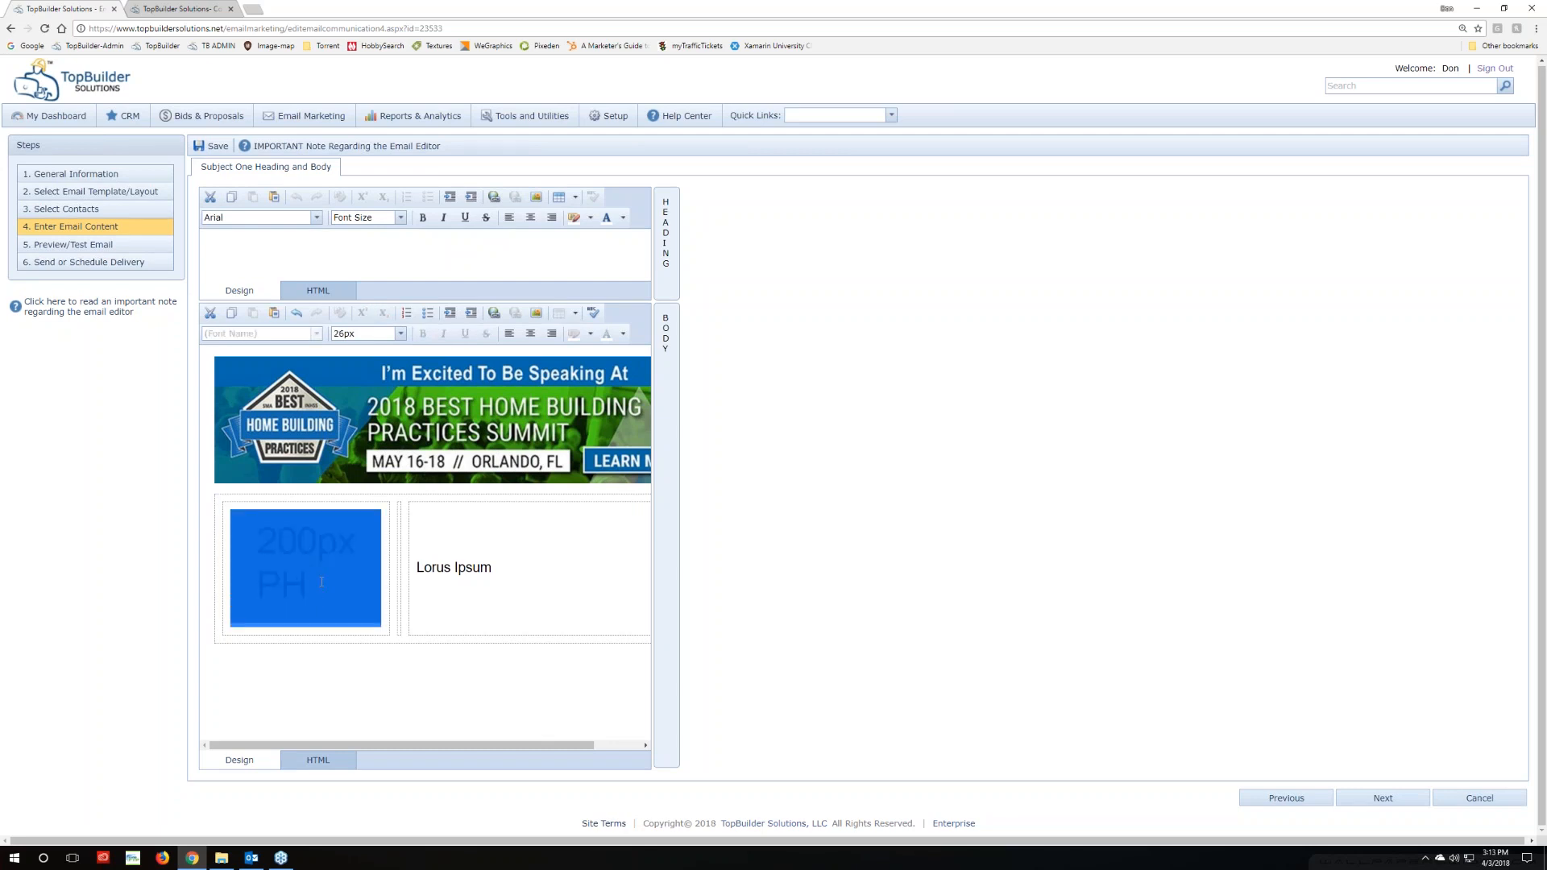
right_click(321, 582)
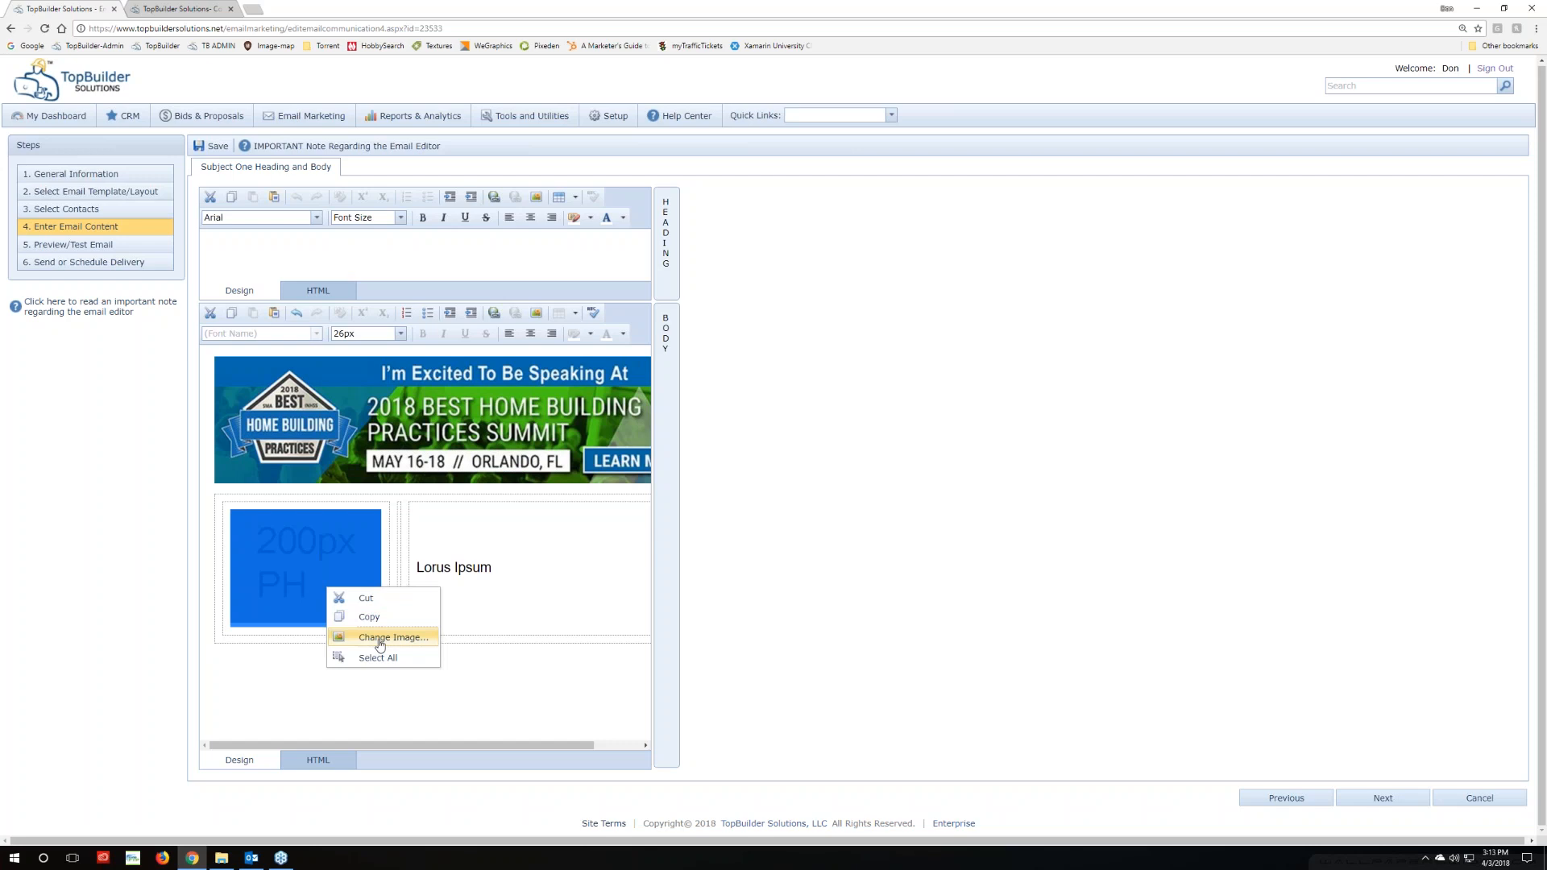
left_click(276, 672)
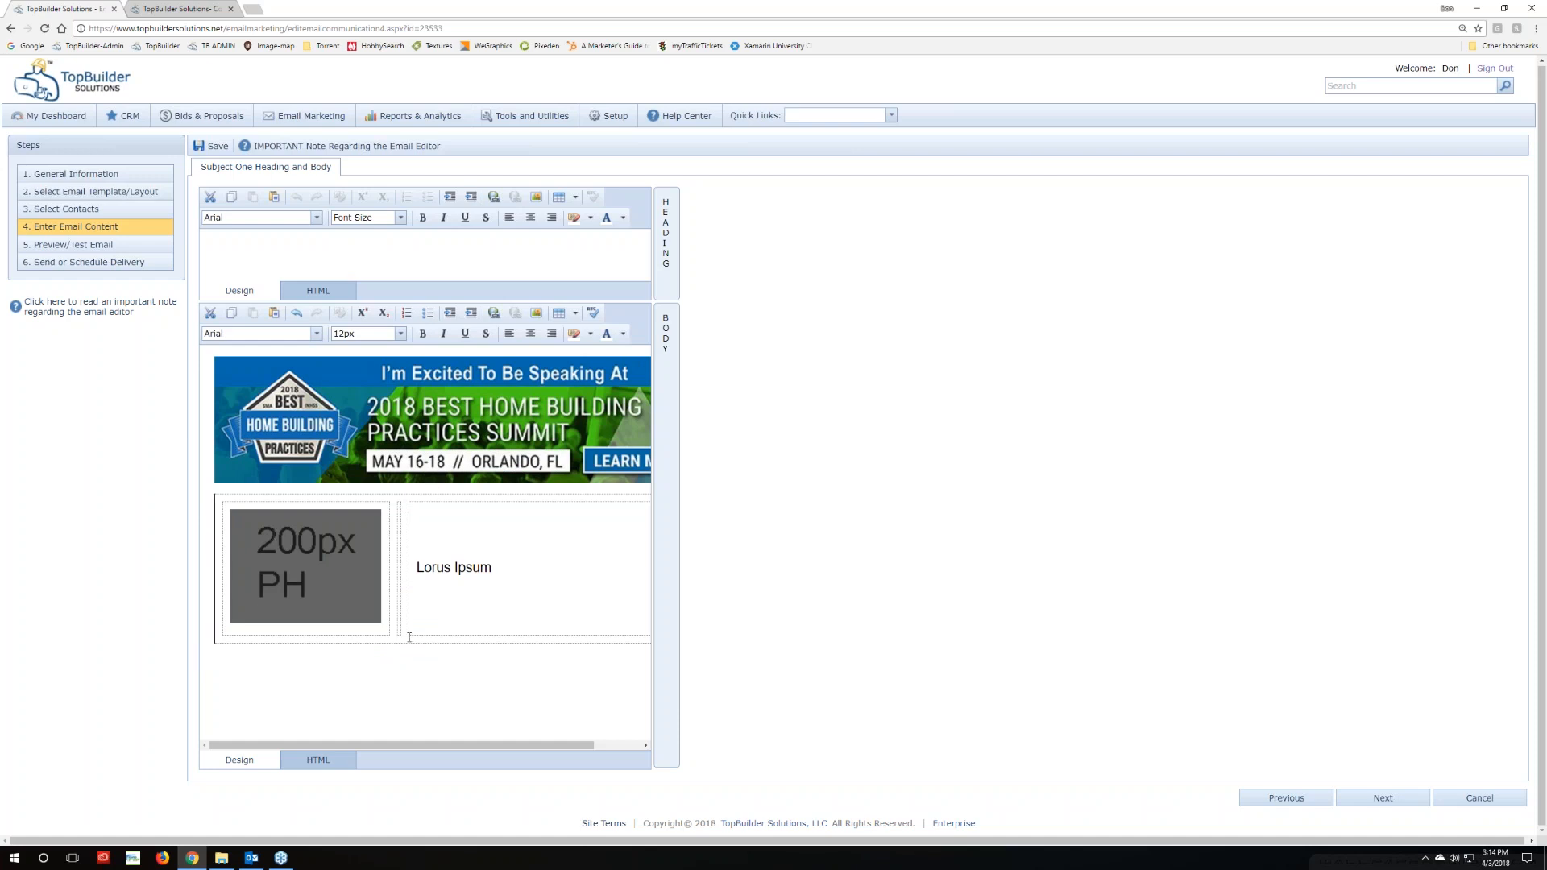
mouse_move(413, 745)
left_mouse_down()
mouse_move(427, 747)
mouse_move(390, 748)
left_mouse_up()
left_click_drag(436, 748, 333, 747)
left_click(329, 586)
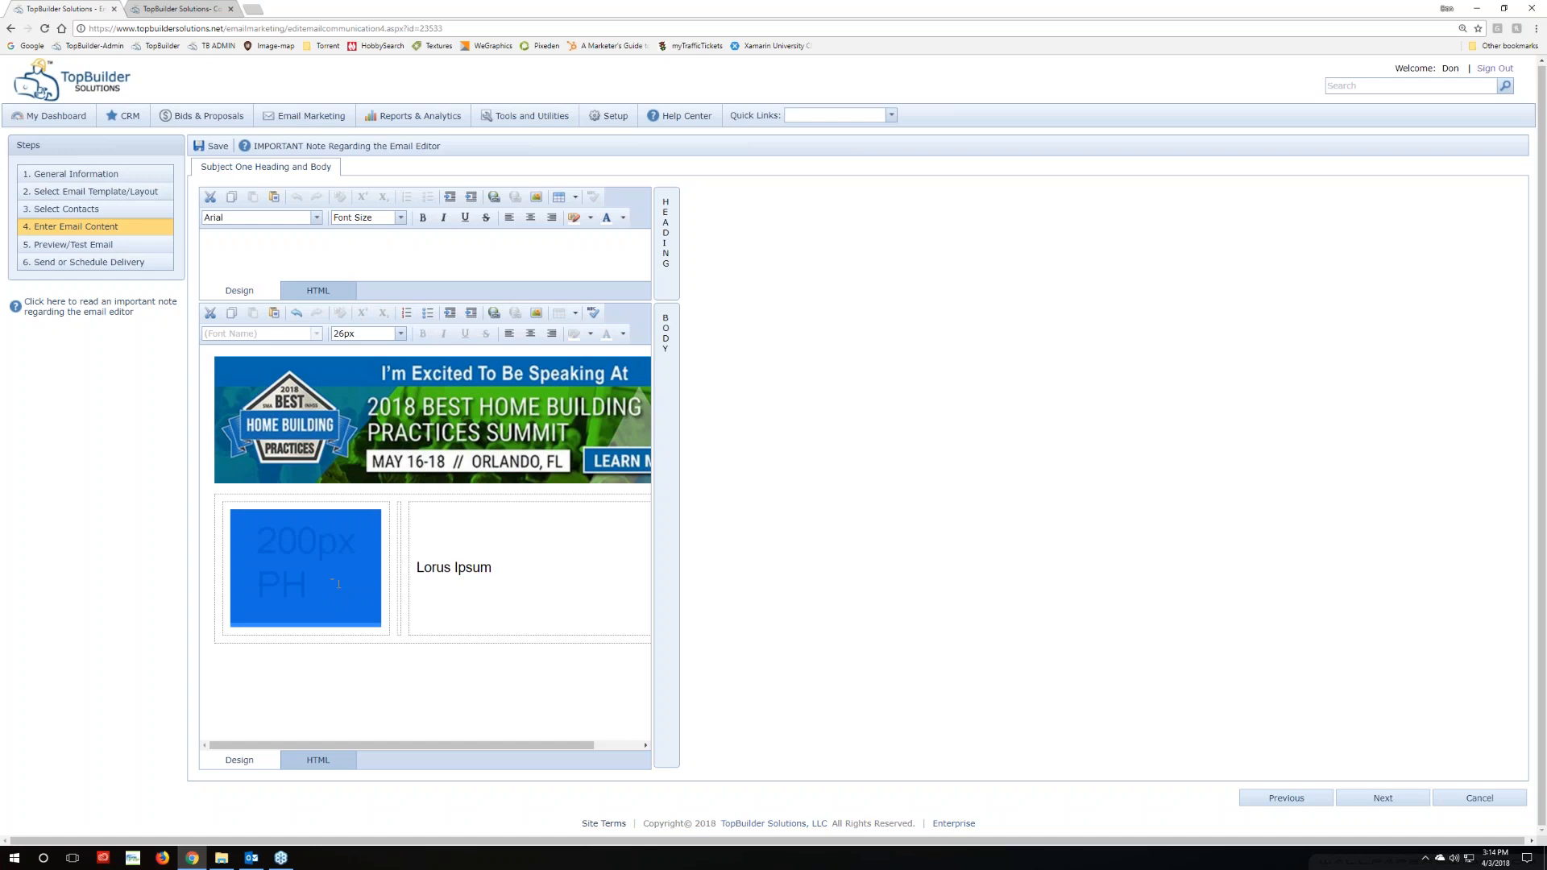
right_click(338, 584)
Open the Change Image dialog for the placeholder and browse into the TopBuilder Solutions OneDrive folder
left_click(378, 637)
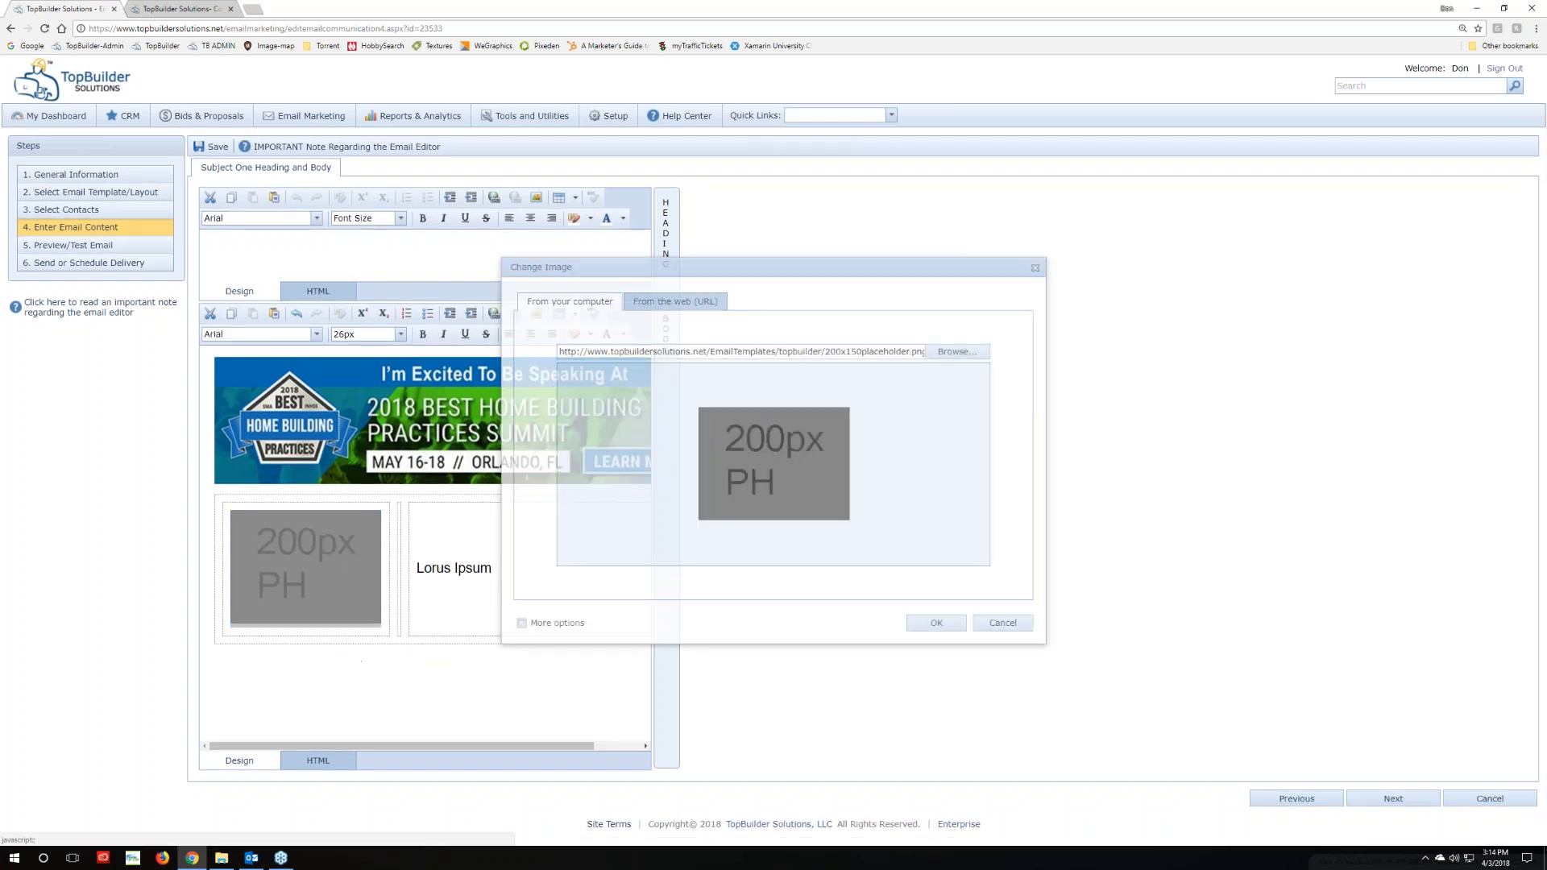
left_click(958, 353)
left_click(184, 489)
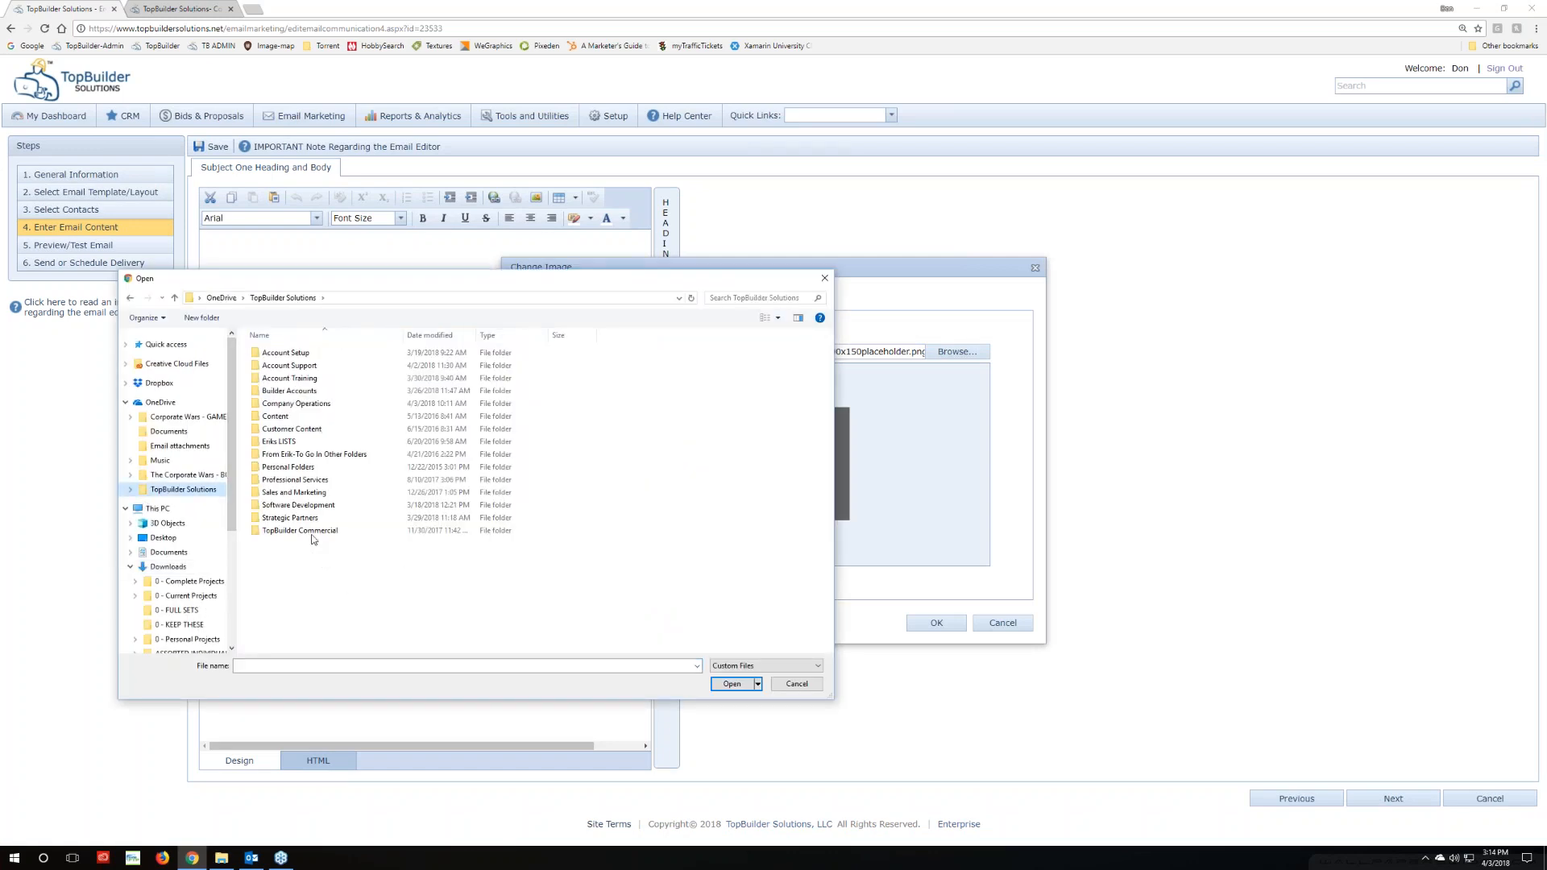
double_click(295, 492)
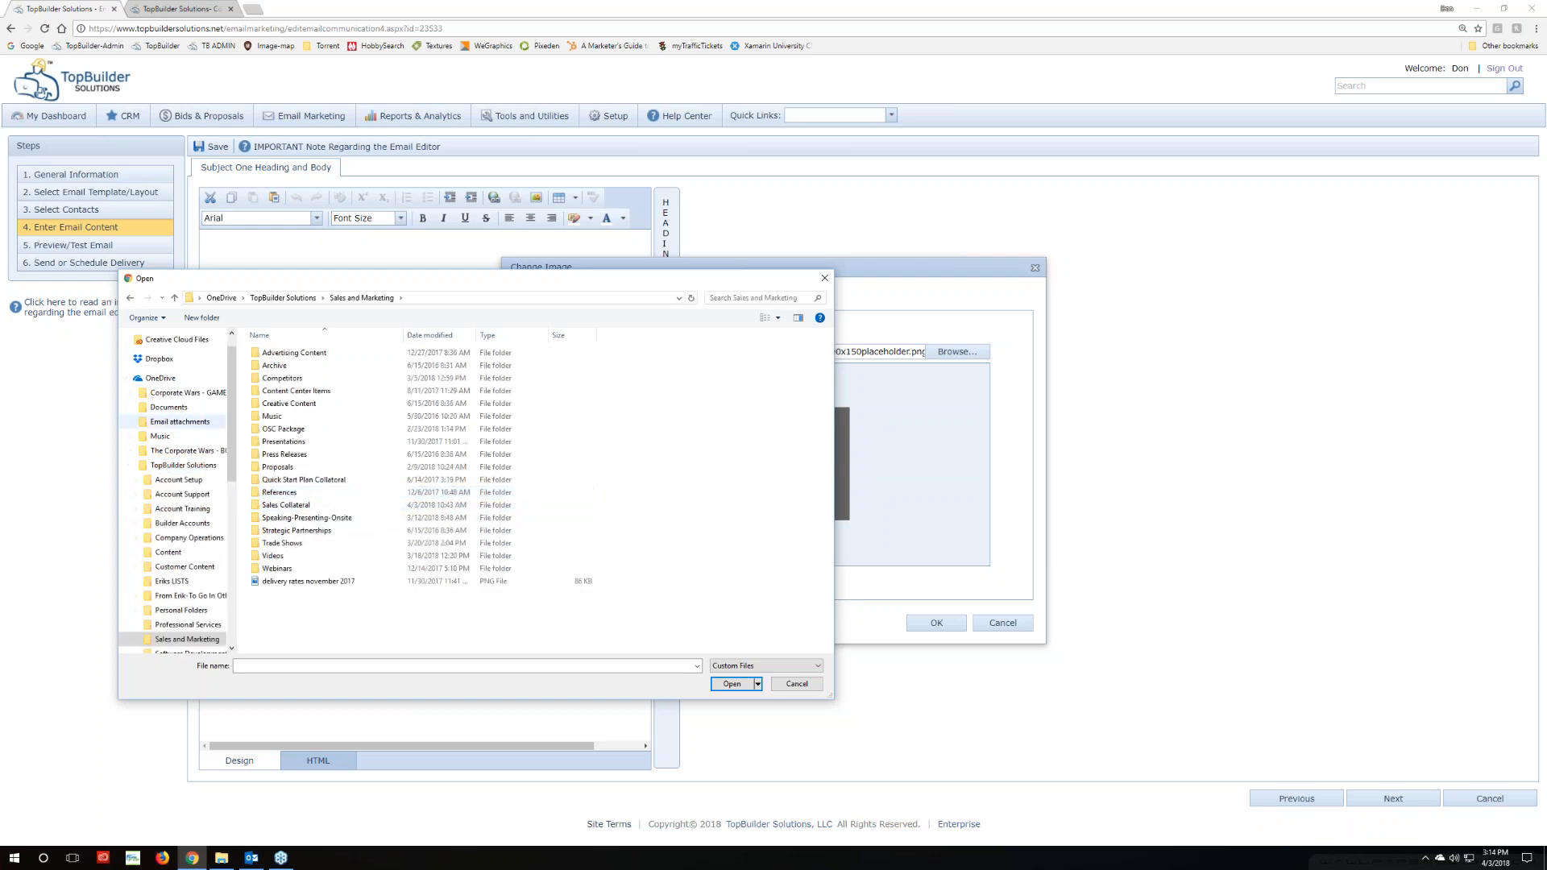
Look through the TopBuilder Commercial, Software Development and Graphics folders, then open Sales and Marketing
left_click(129, 298)
left_click(300, 531)
double_click(300, 531)
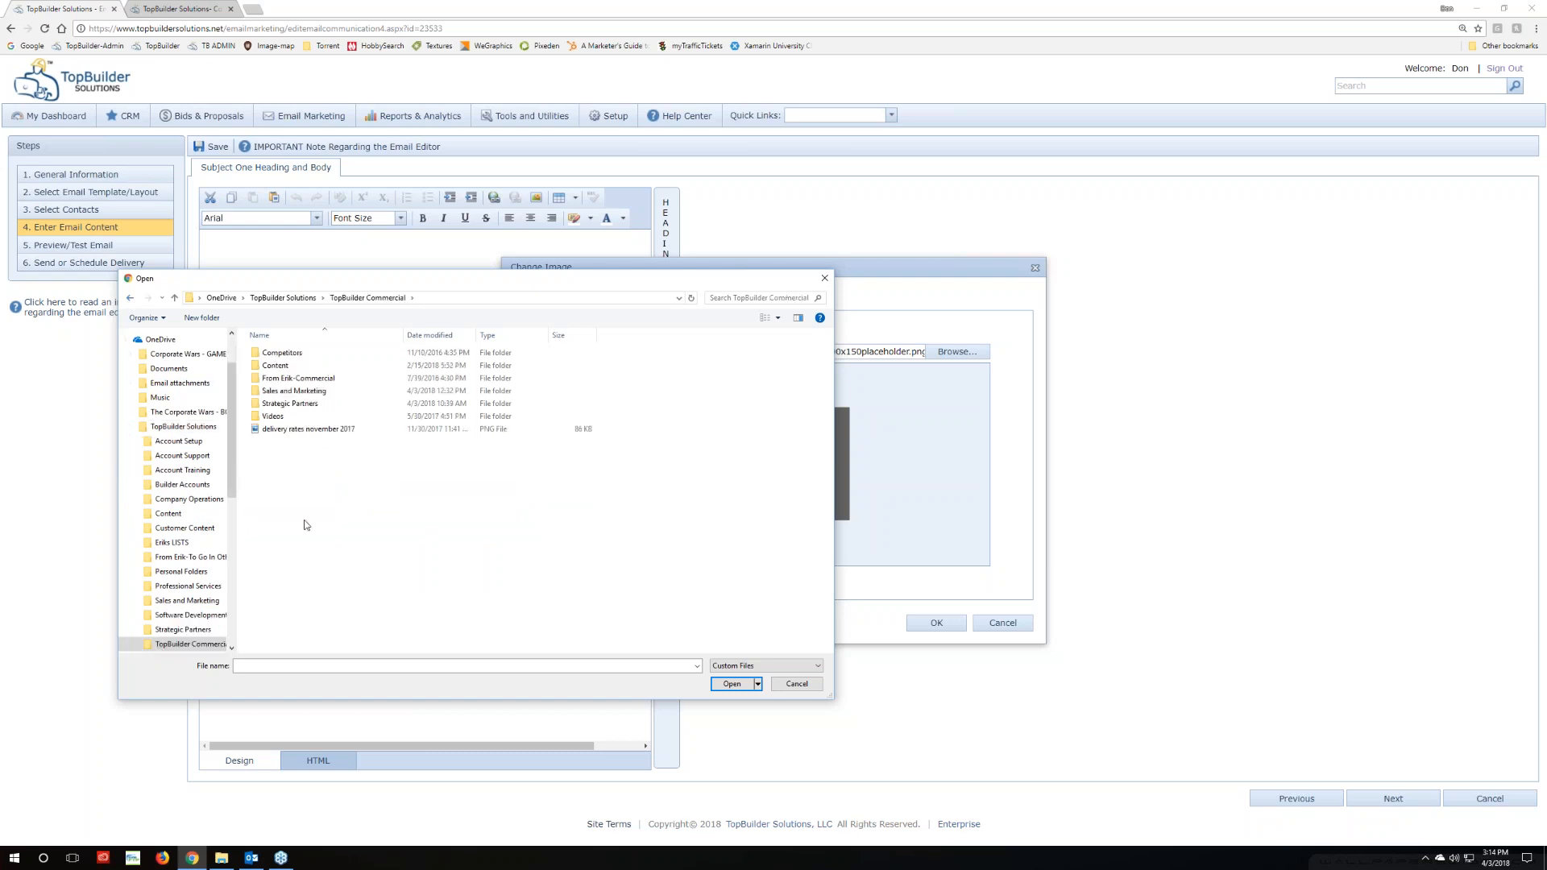
double_click(292, 391)
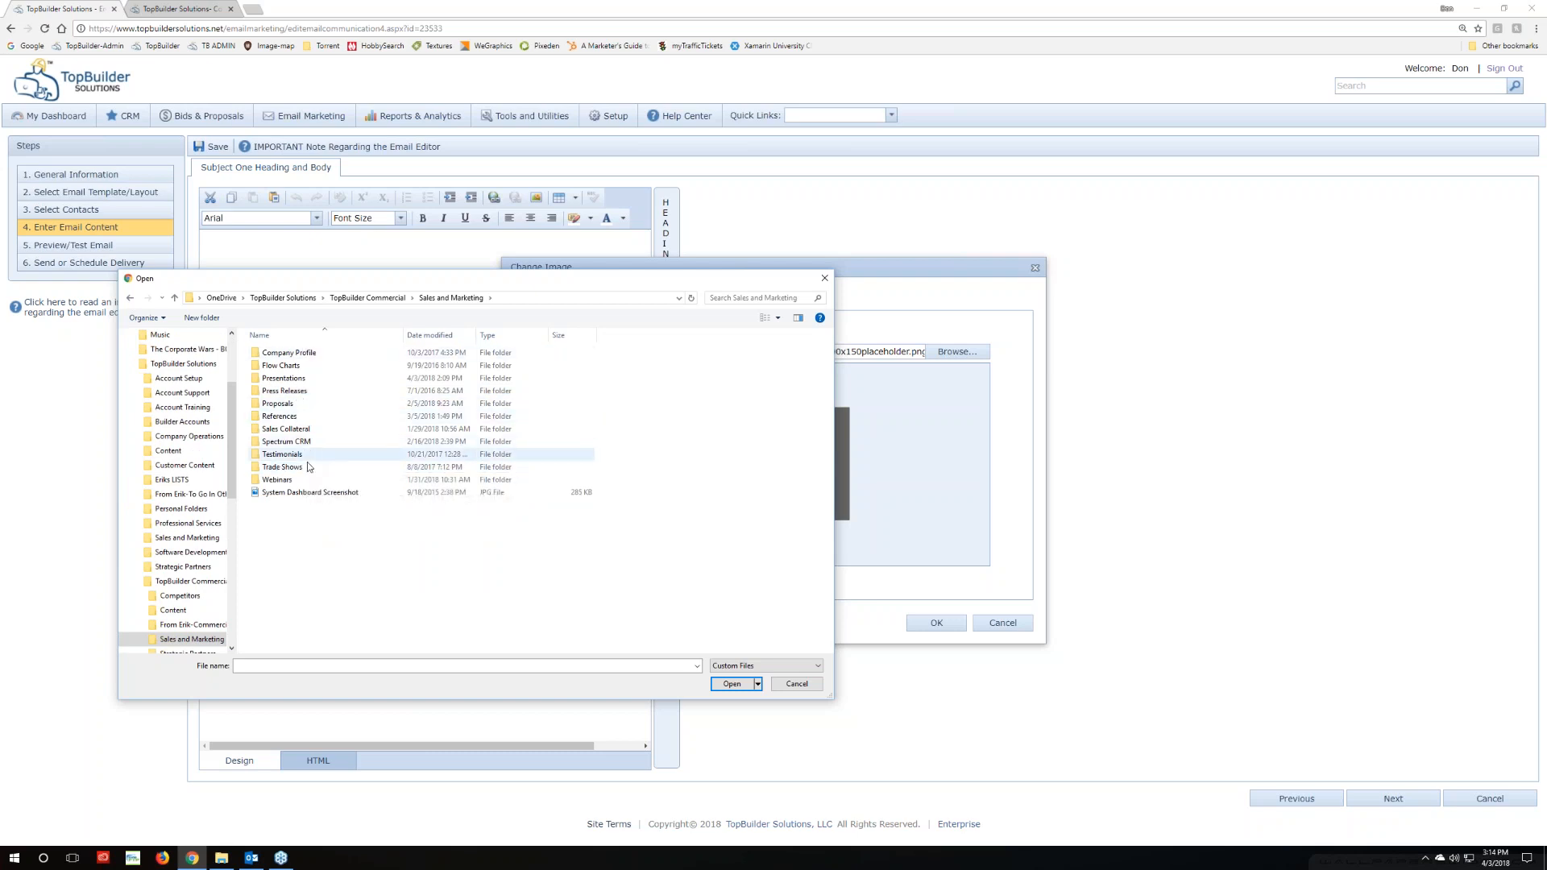
left_click(135, 581)
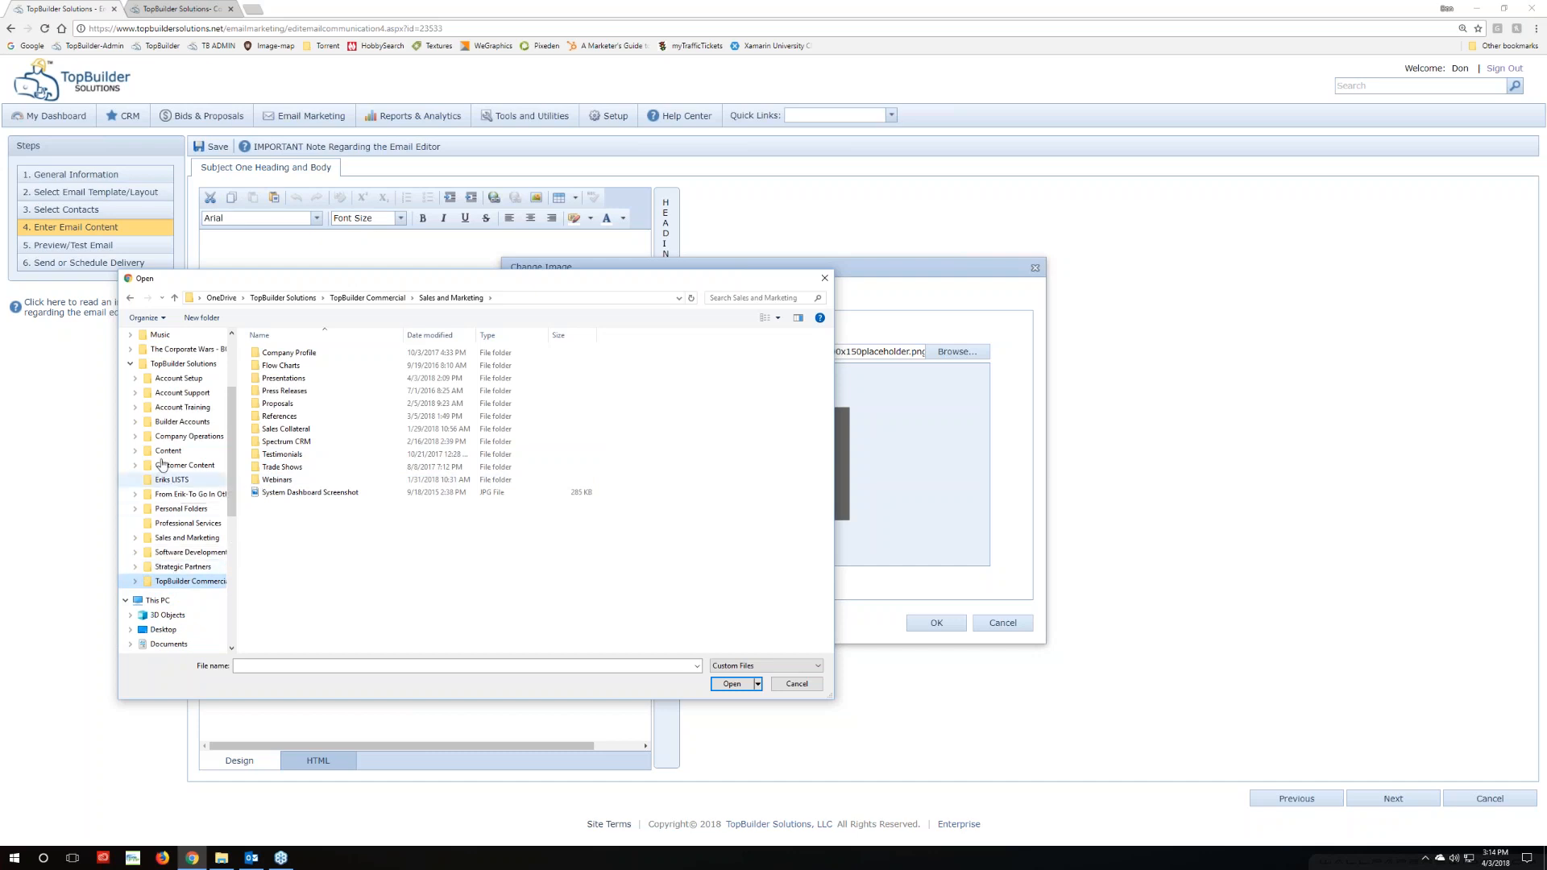
left_click(177, 538)
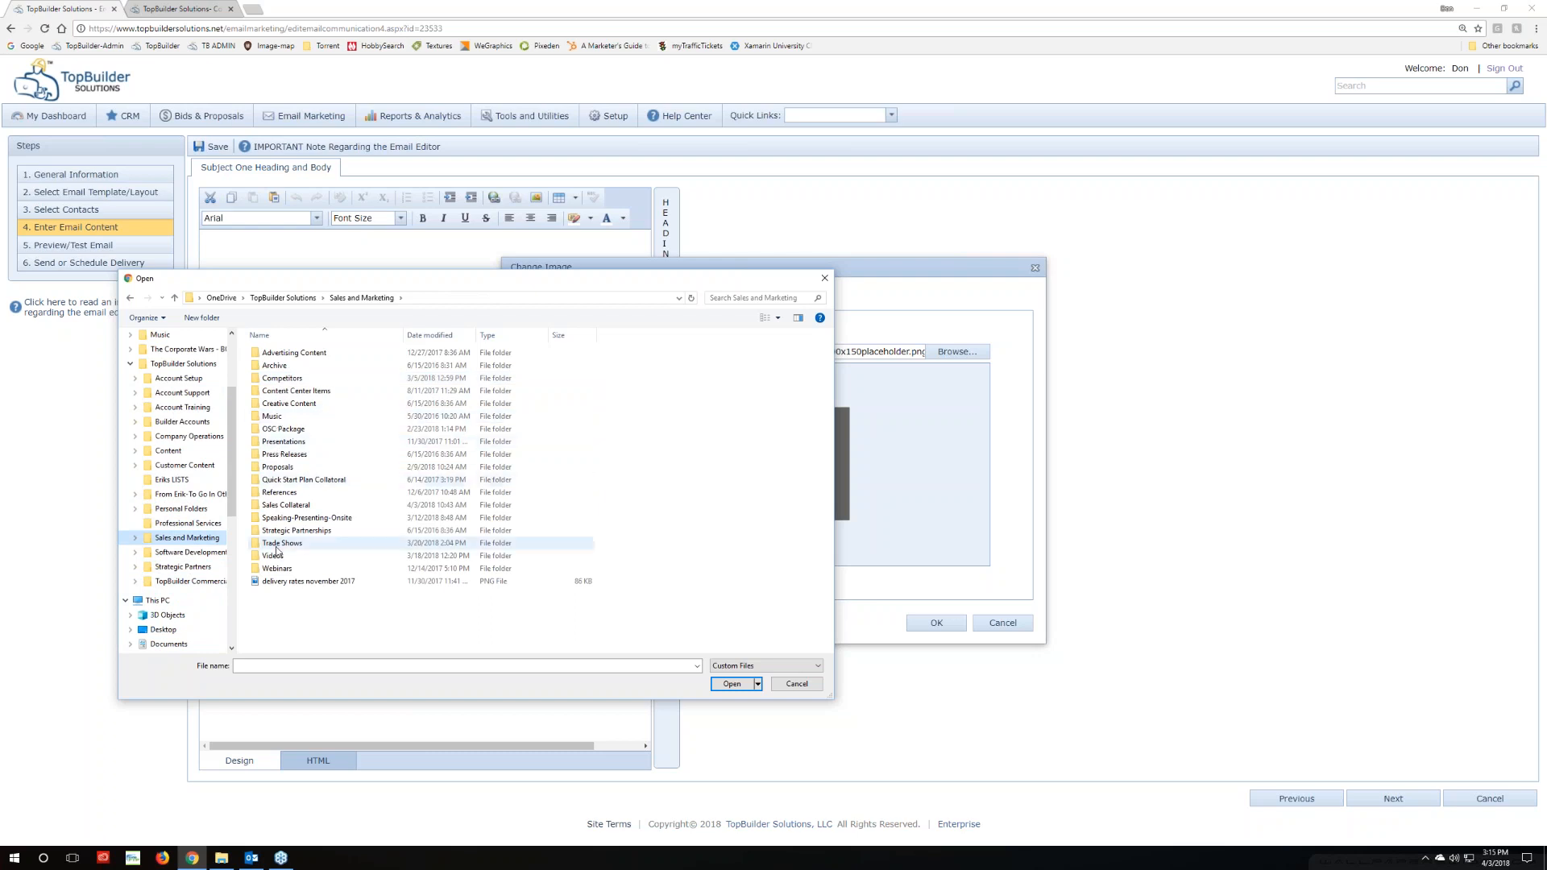
left_click(187, 552)
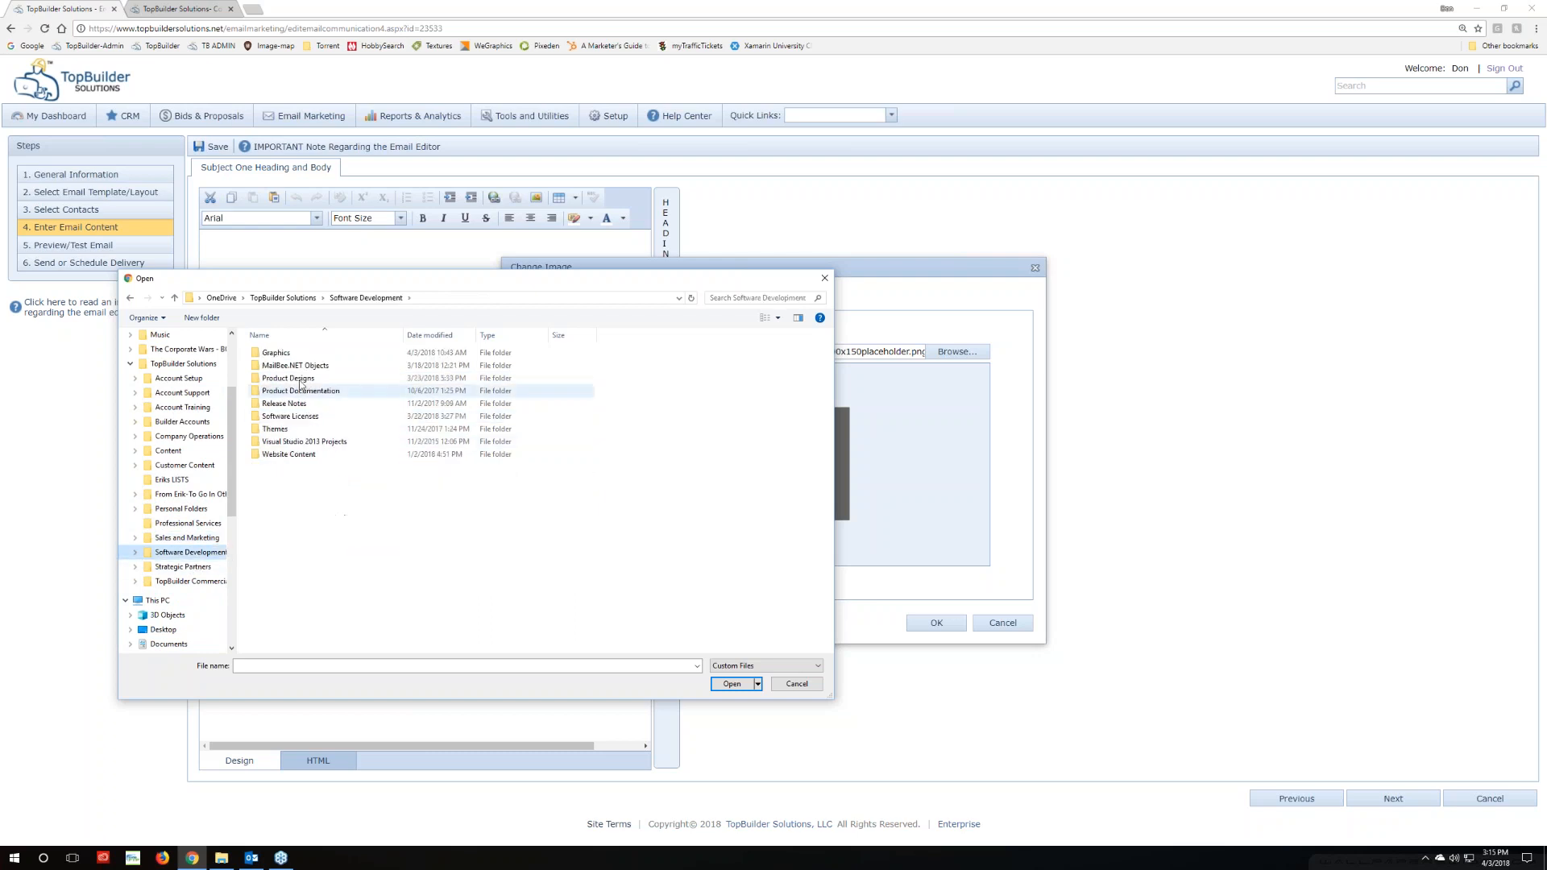
double_click(296, 354)
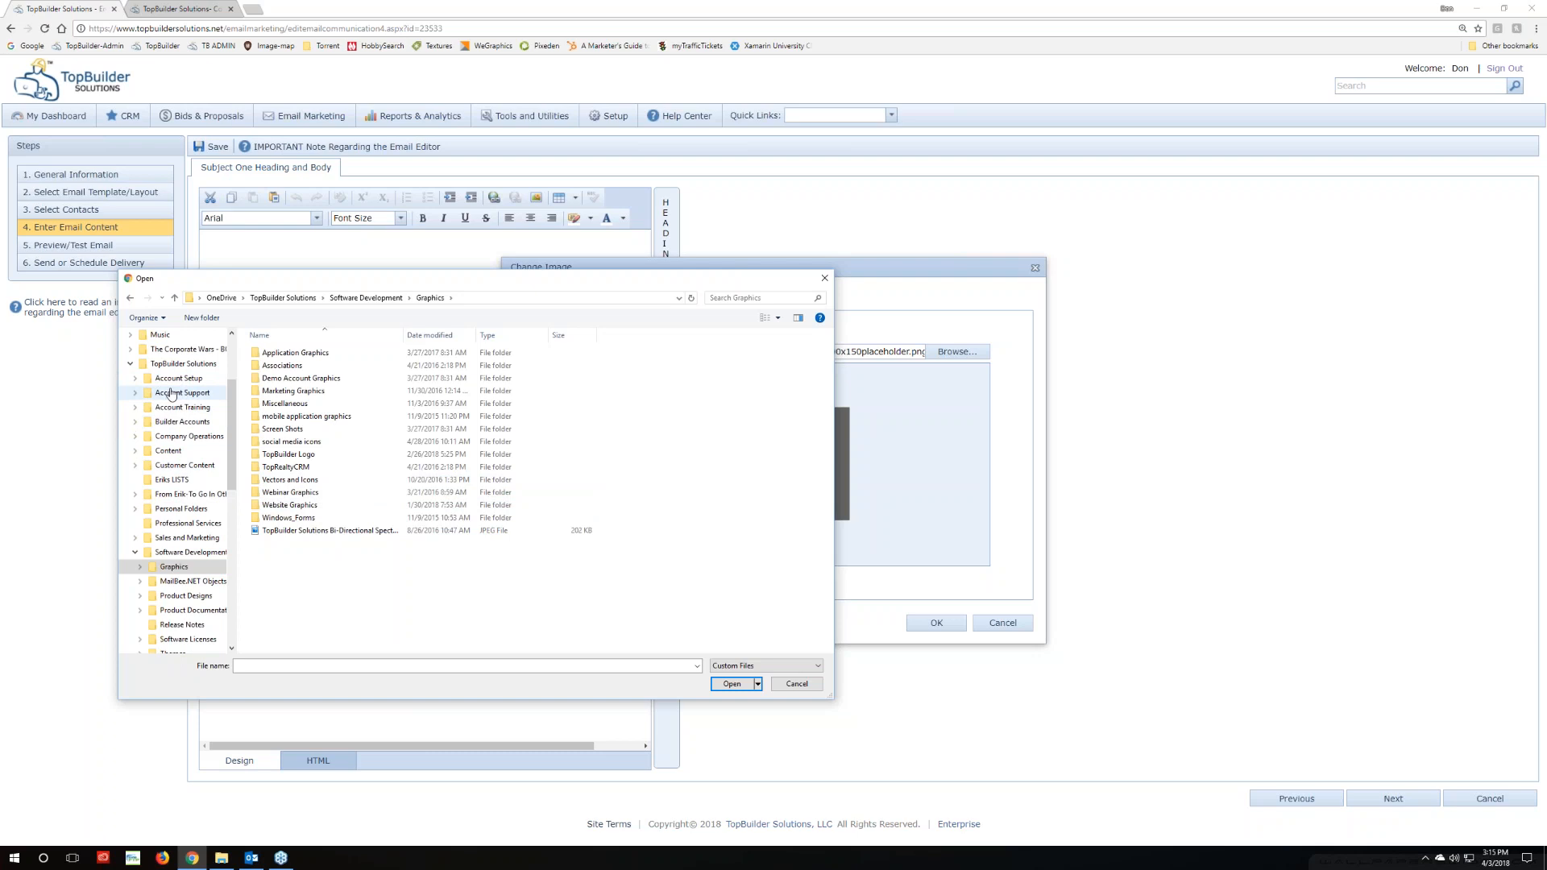
scroll(161, 531, "down", 1)
left_click(181, 509)
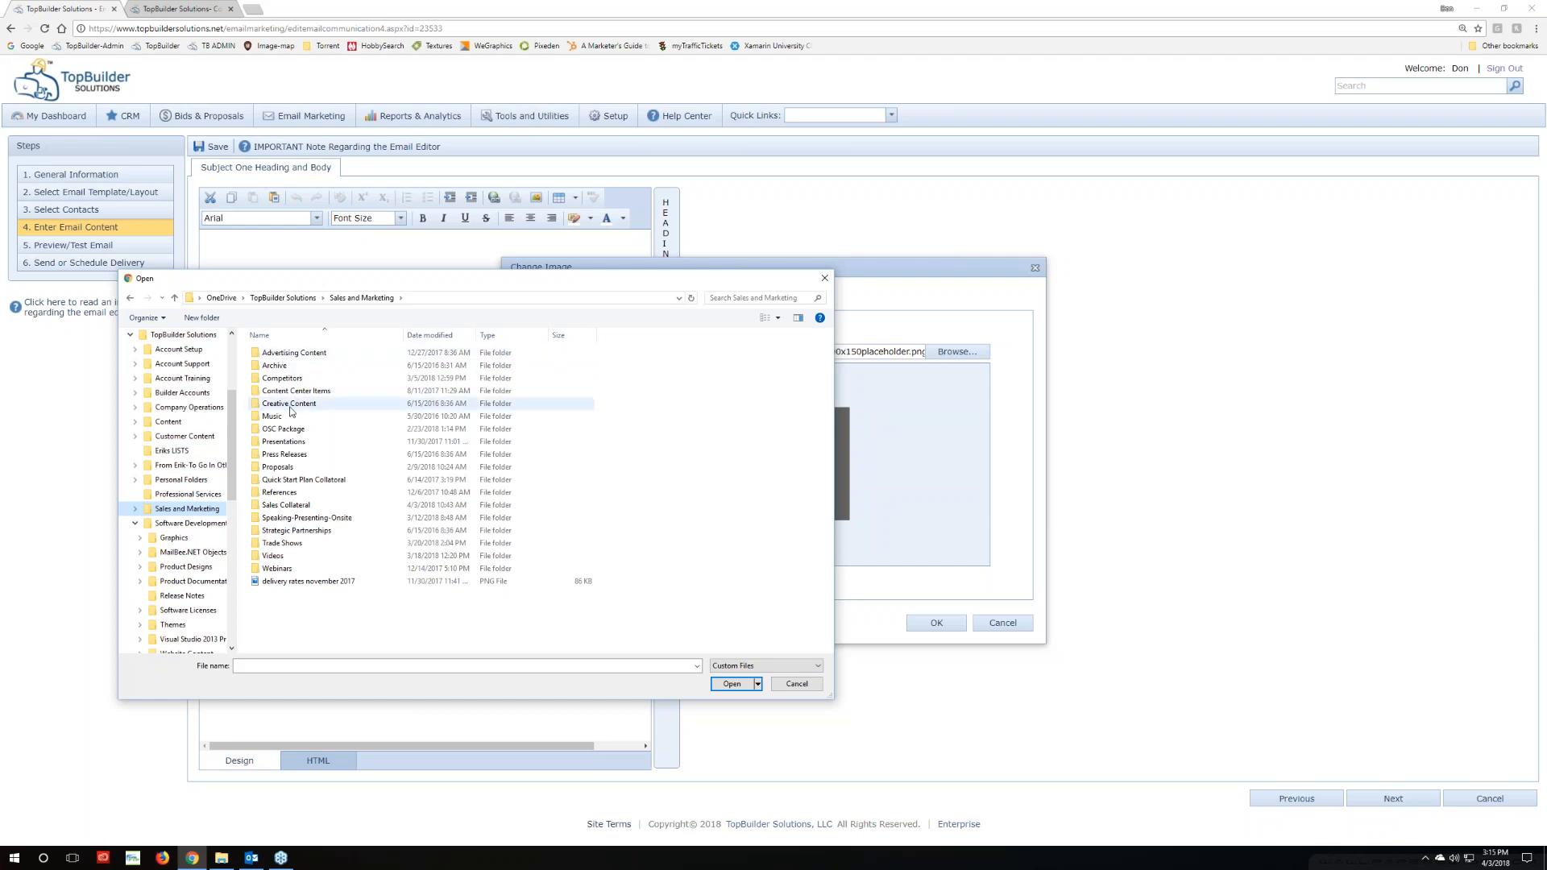
Browse to Sales Collateral > Email Content > Comm20161021 and upload the cashflow picture
double_click(284, 504)
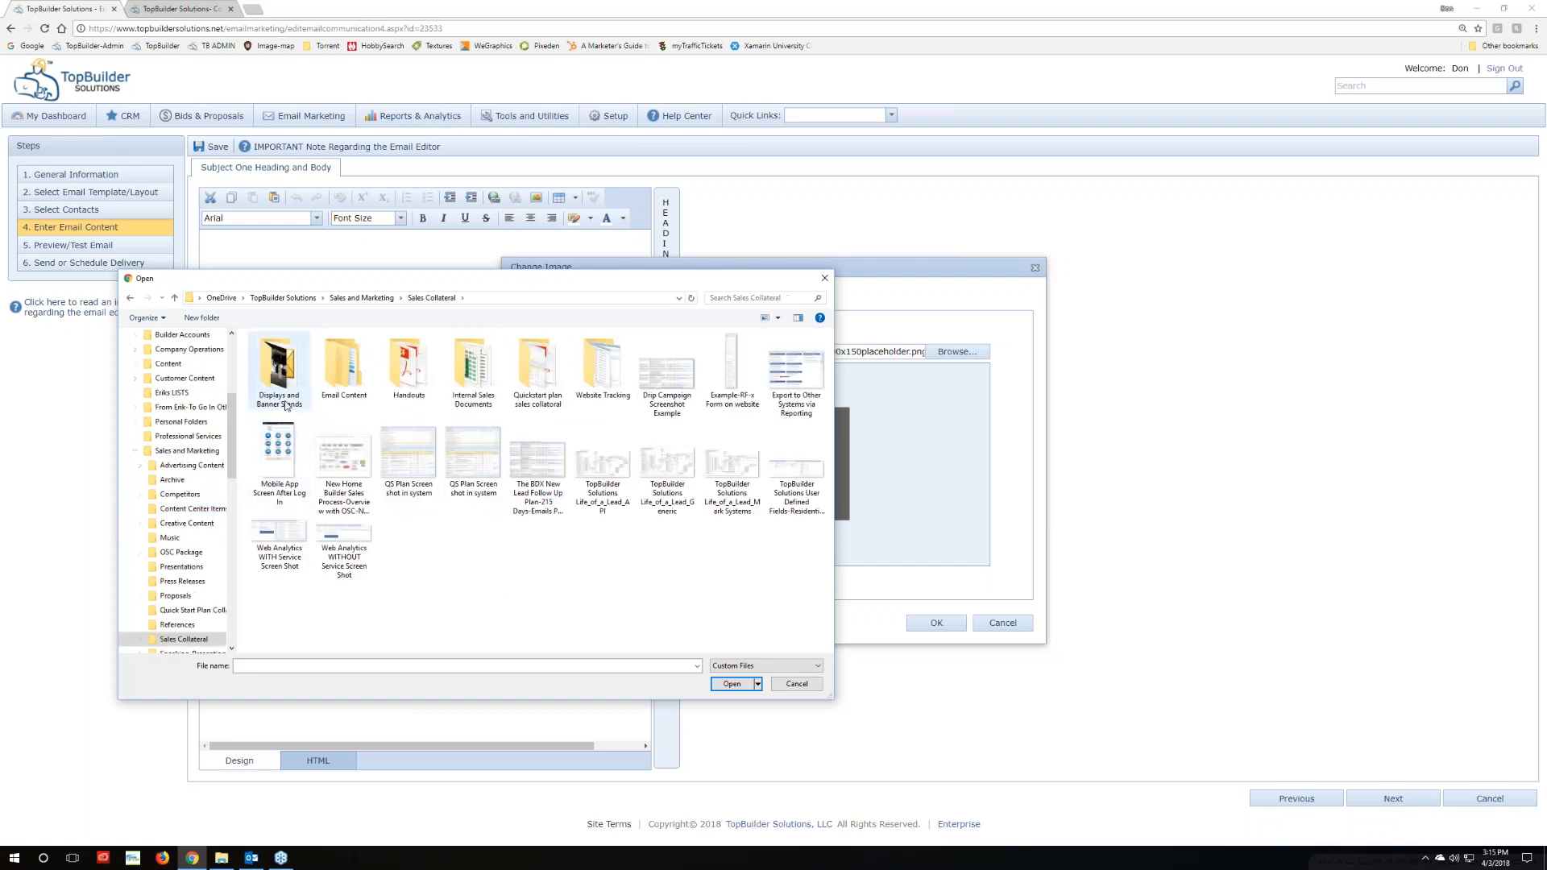
double_click(337, 378)
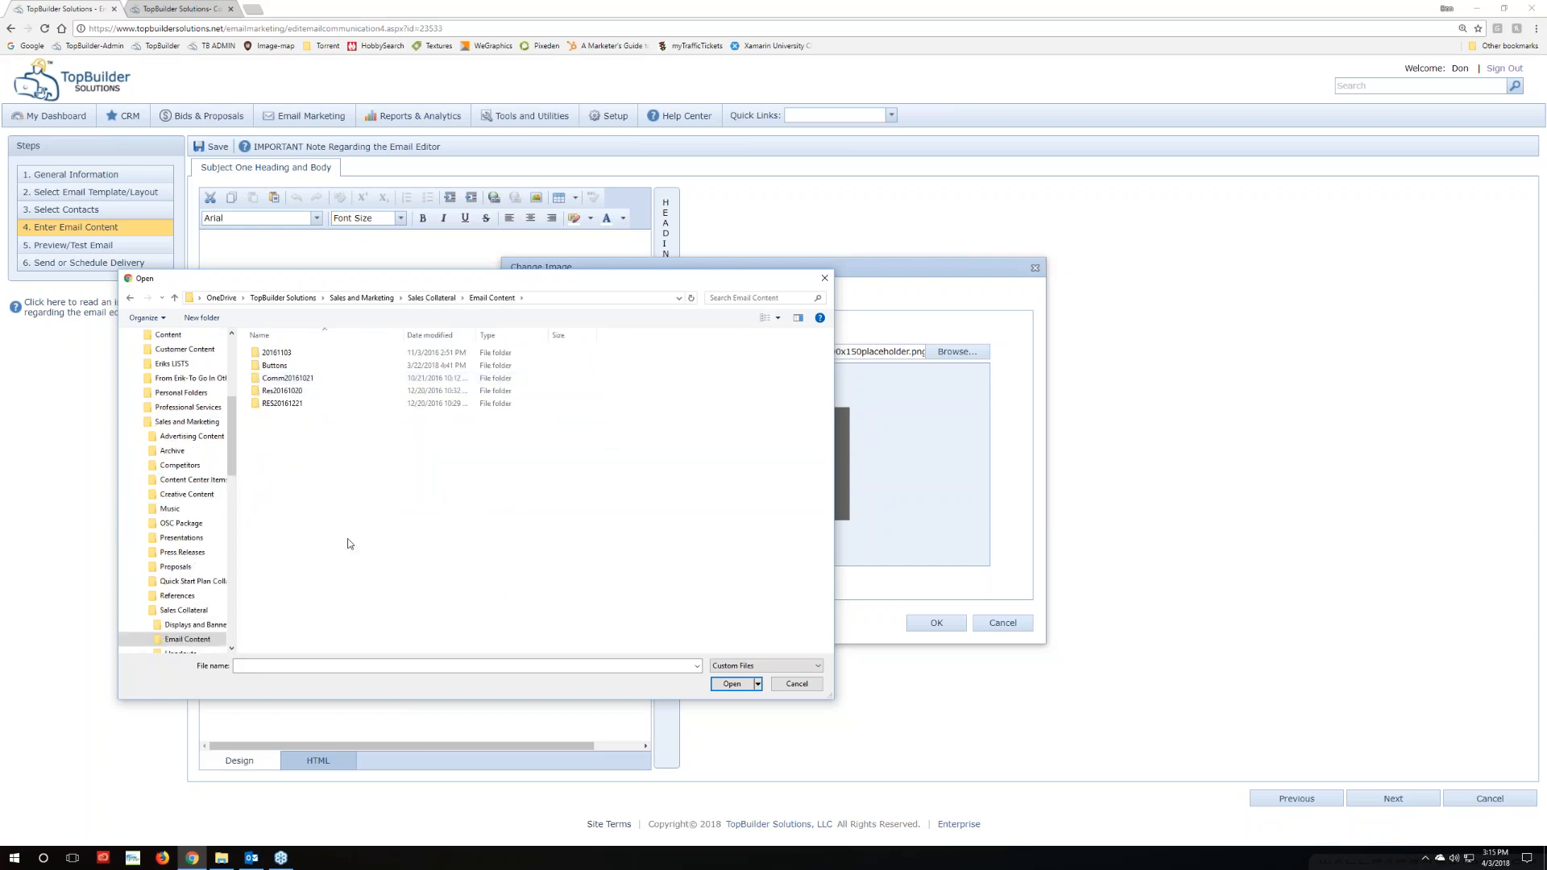
left_click(299, 378)
double_click(299, 379)
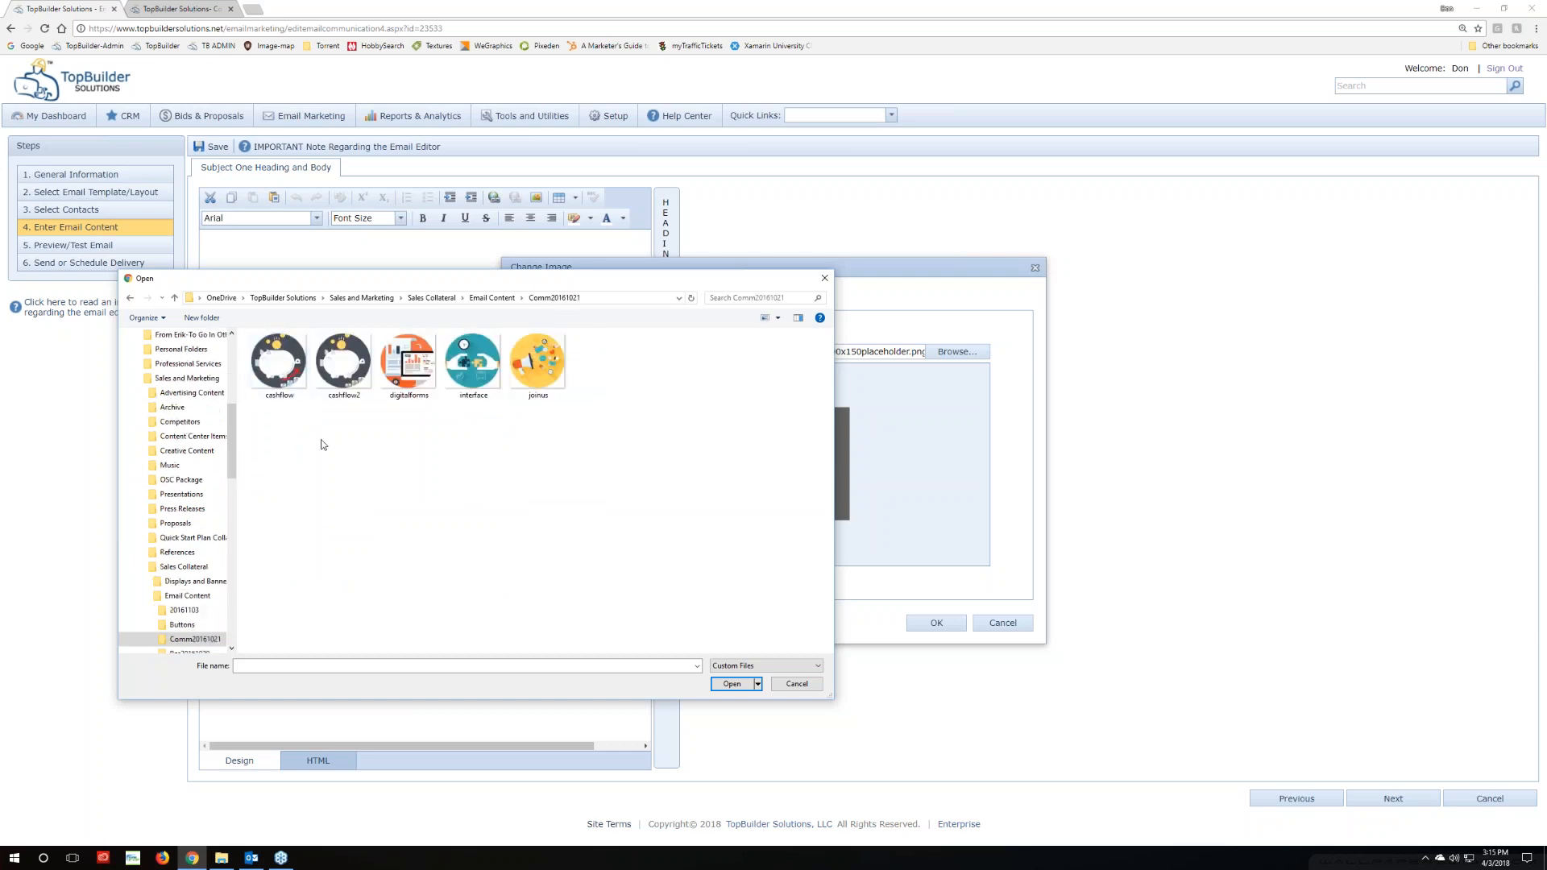
left_click(274, 379)
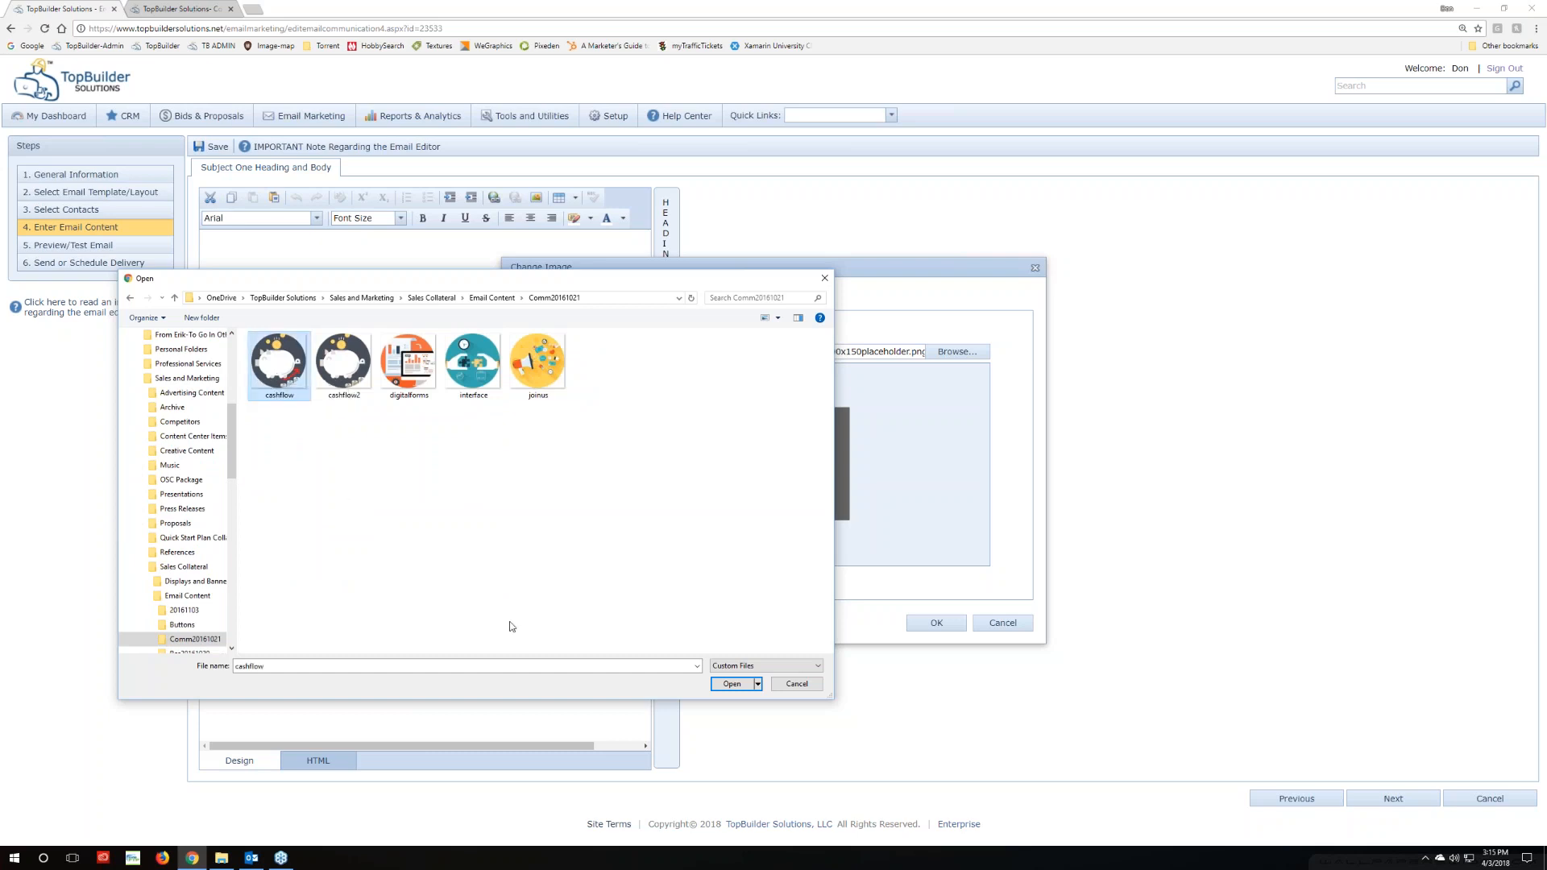
left_click(732, 685)
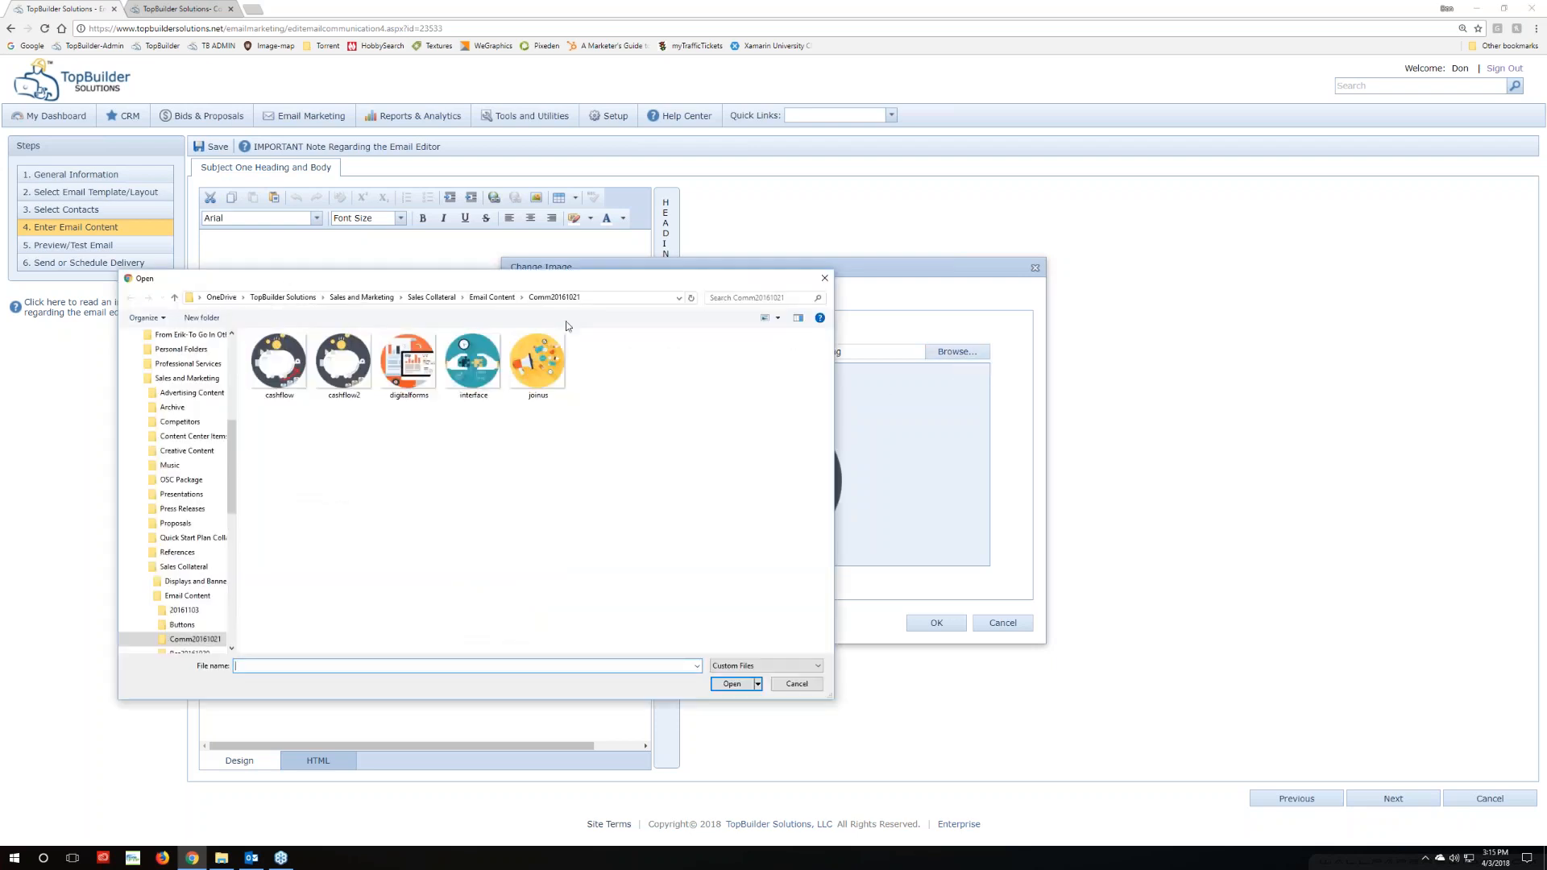
Upload the joinus megaphone picture into the placeholder instead, then select the 'Lorus Ipsum' text
mouse_move(585, 271)
left_mouse_down()
mouse_move(587, 300)
mouse_move(591, 266)
left_mouse_up()
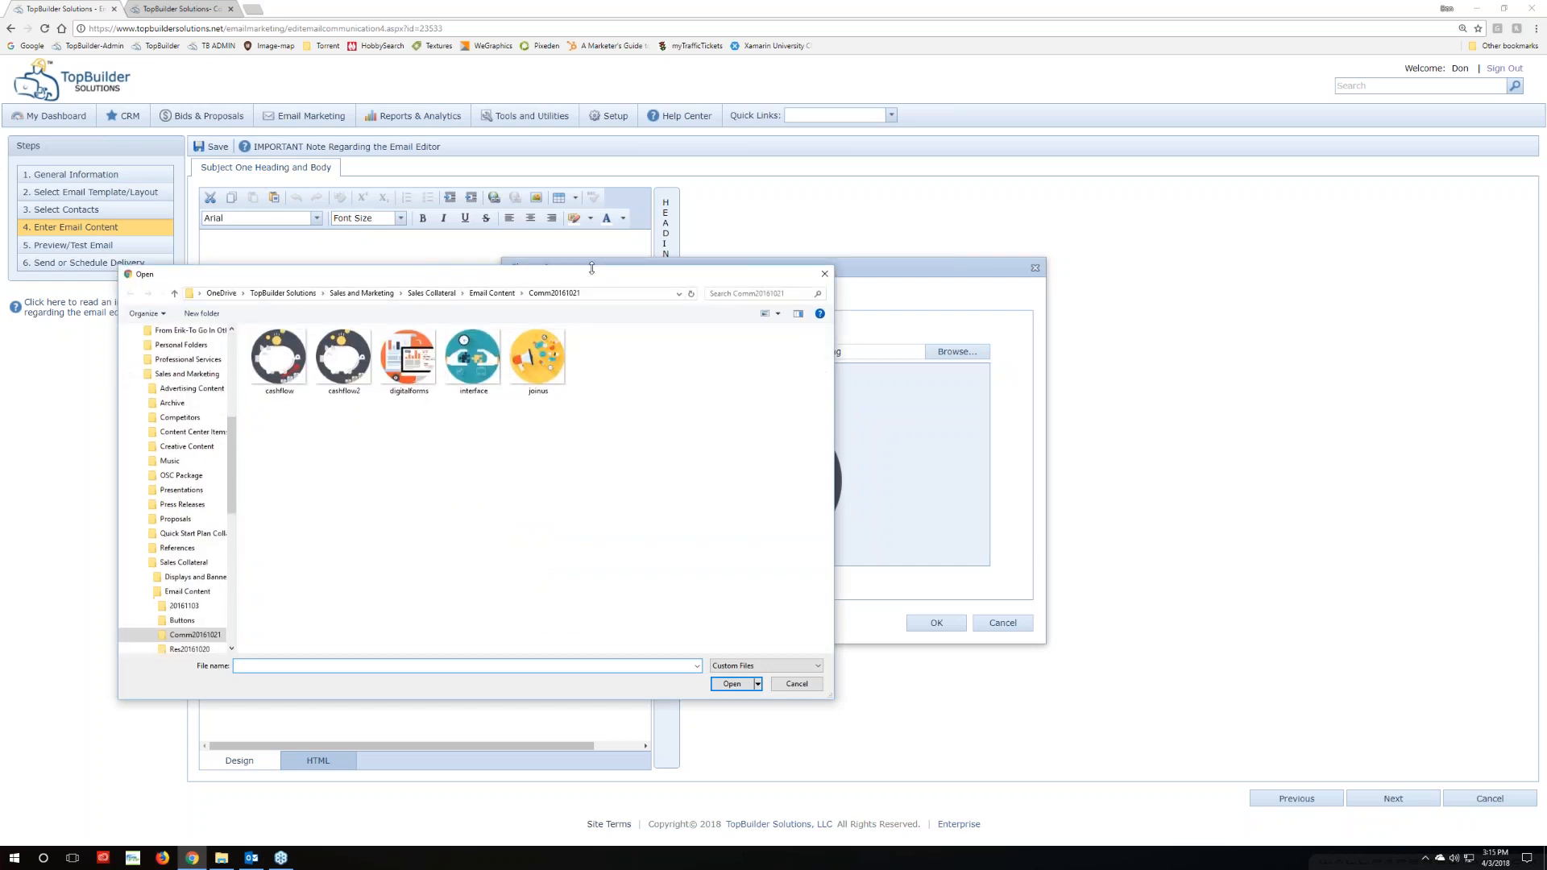
left_click(539, 359)
left_click(725, 685)
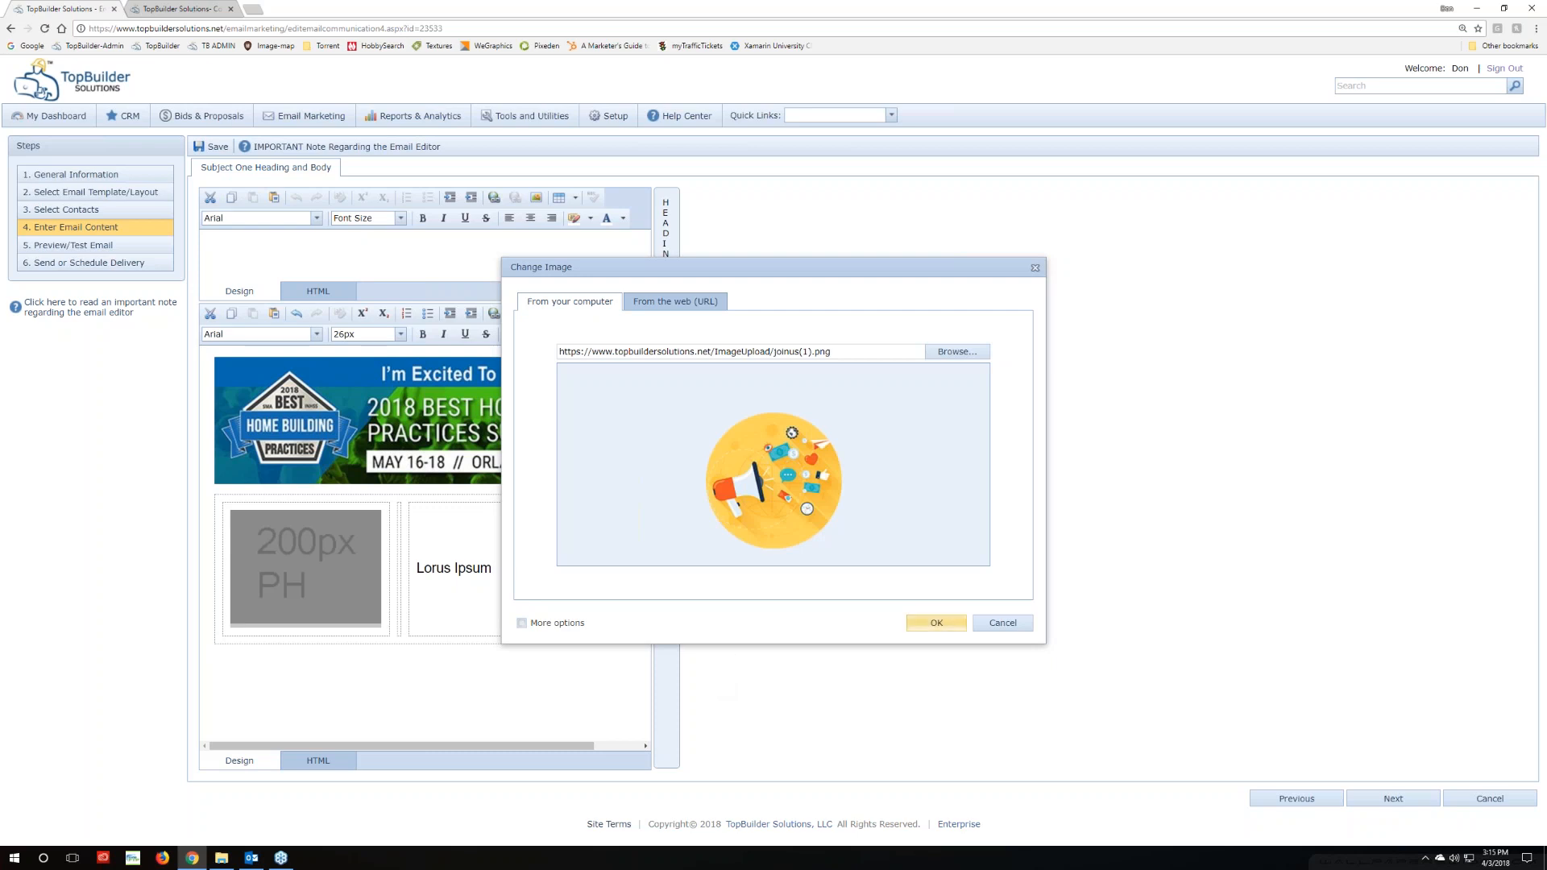
left_click(937, 624)
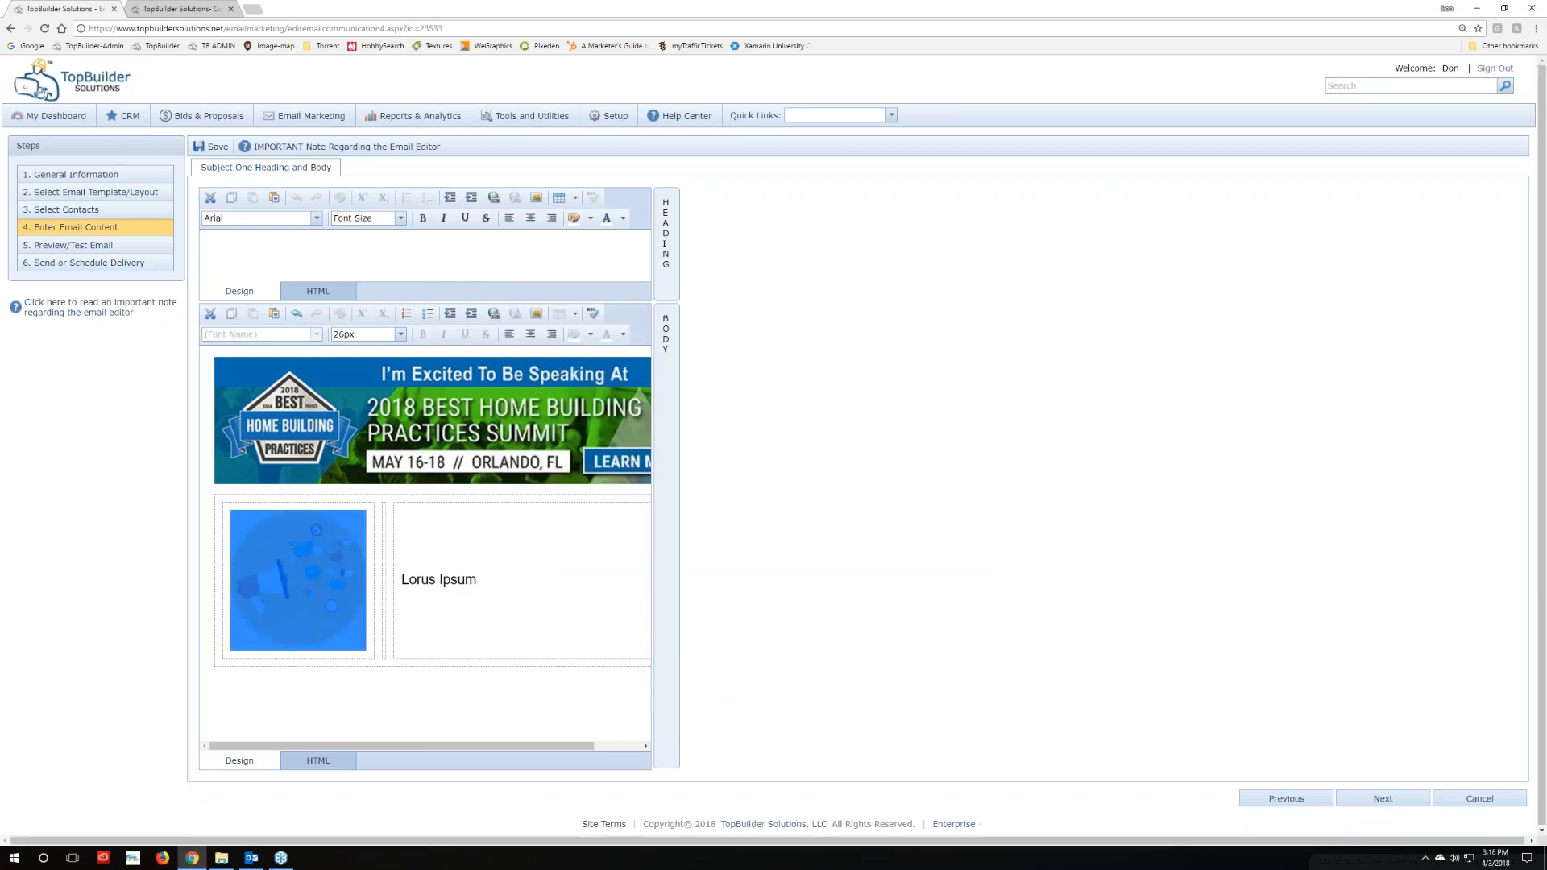
left_click(308, 686)
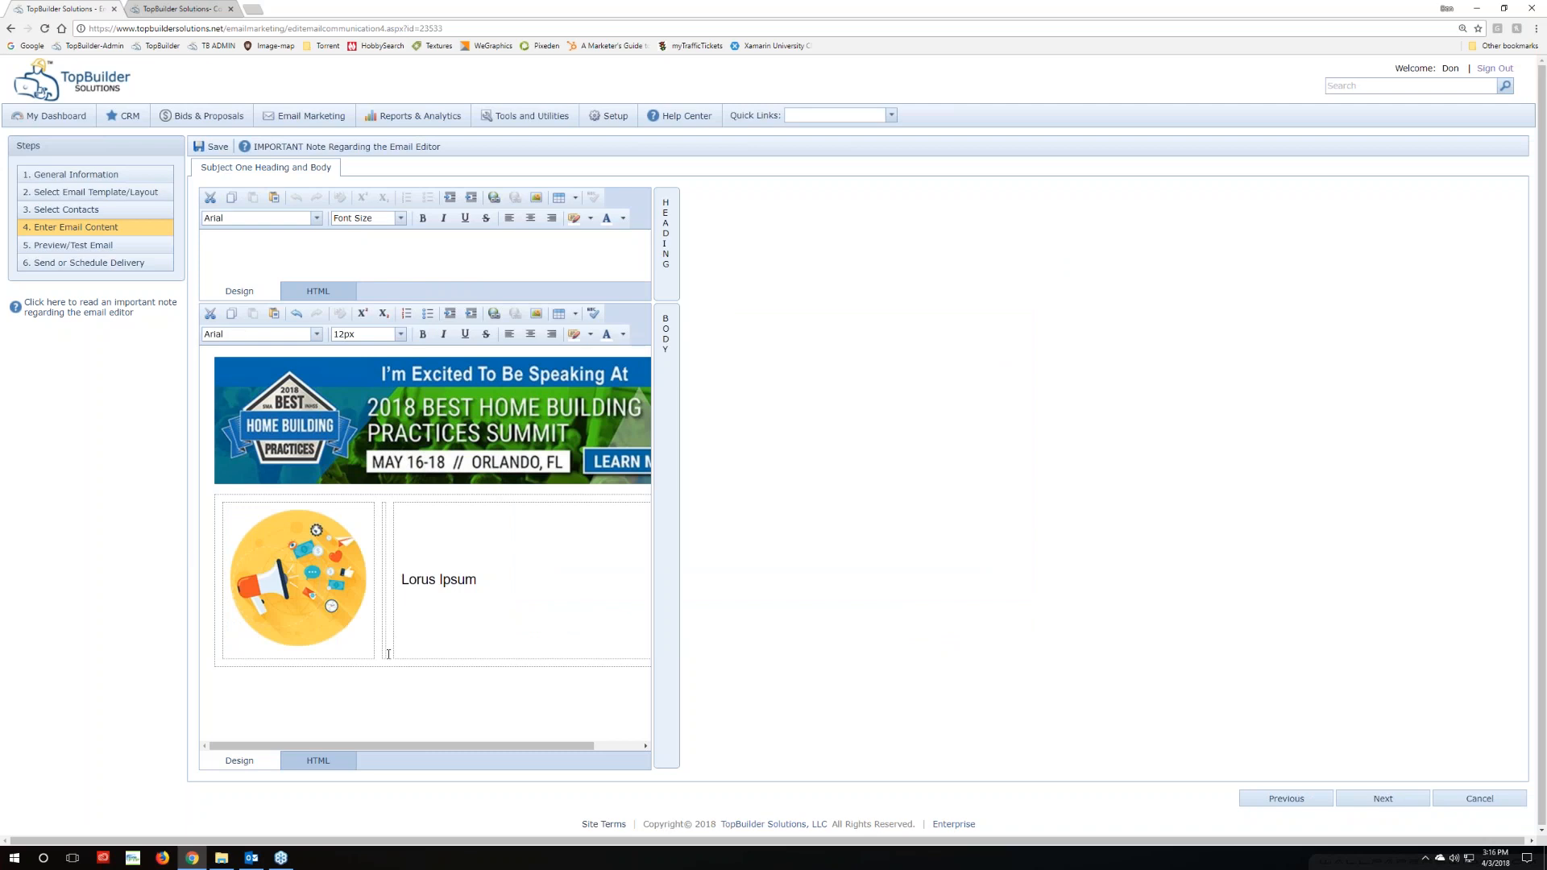
left_click_drag(475, 578, 399, 579)
left_click(252, 857)
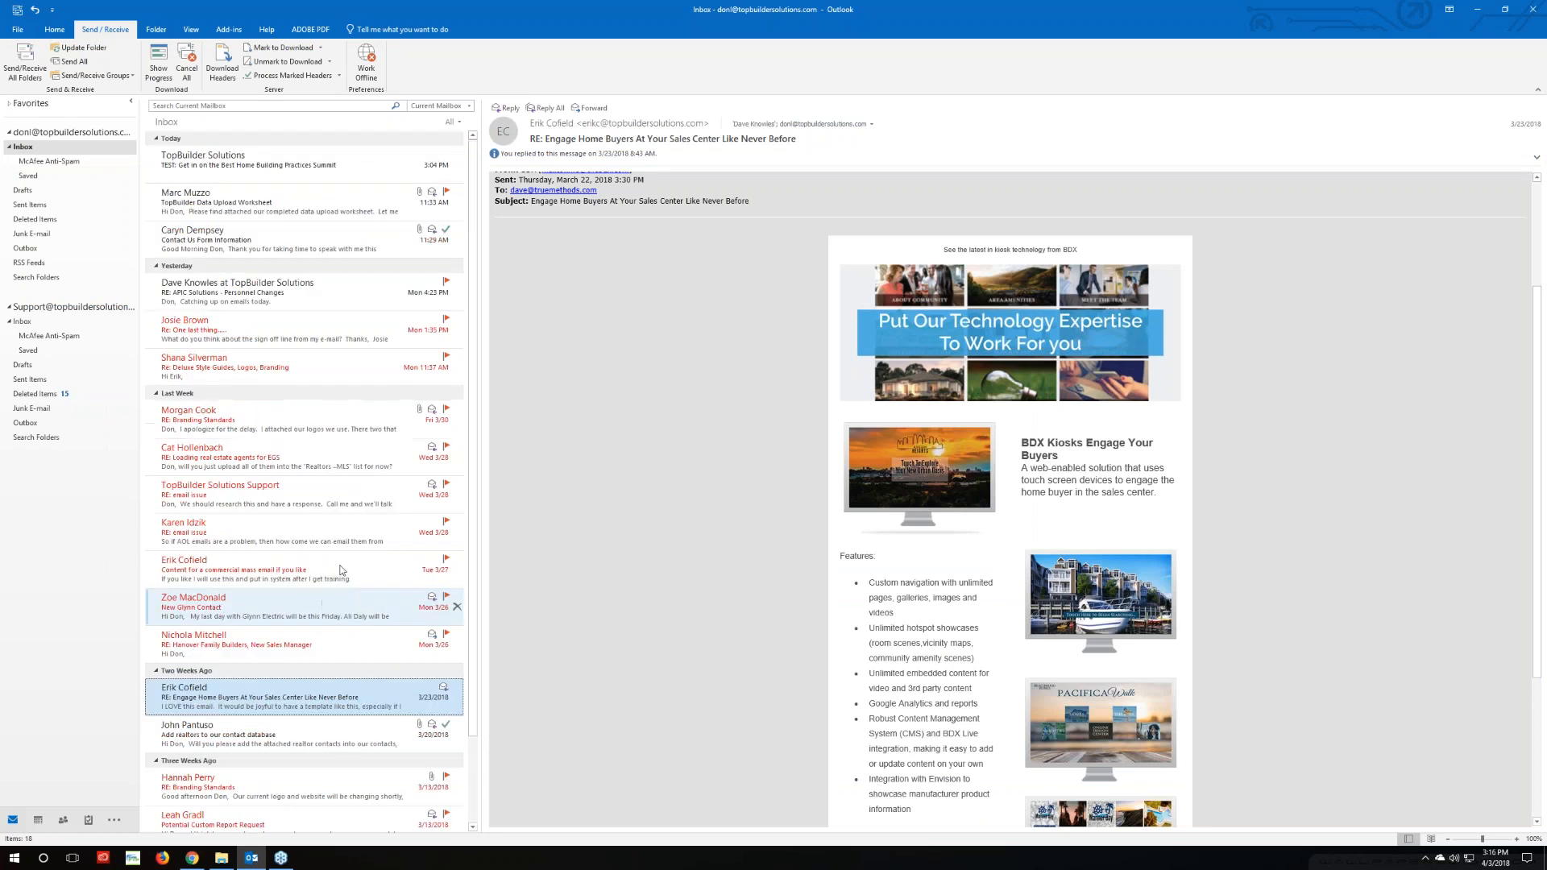
Open the Best Home Building Practices Summit test email and select its body through 'Register here with our discount'
left_click(311, 156)
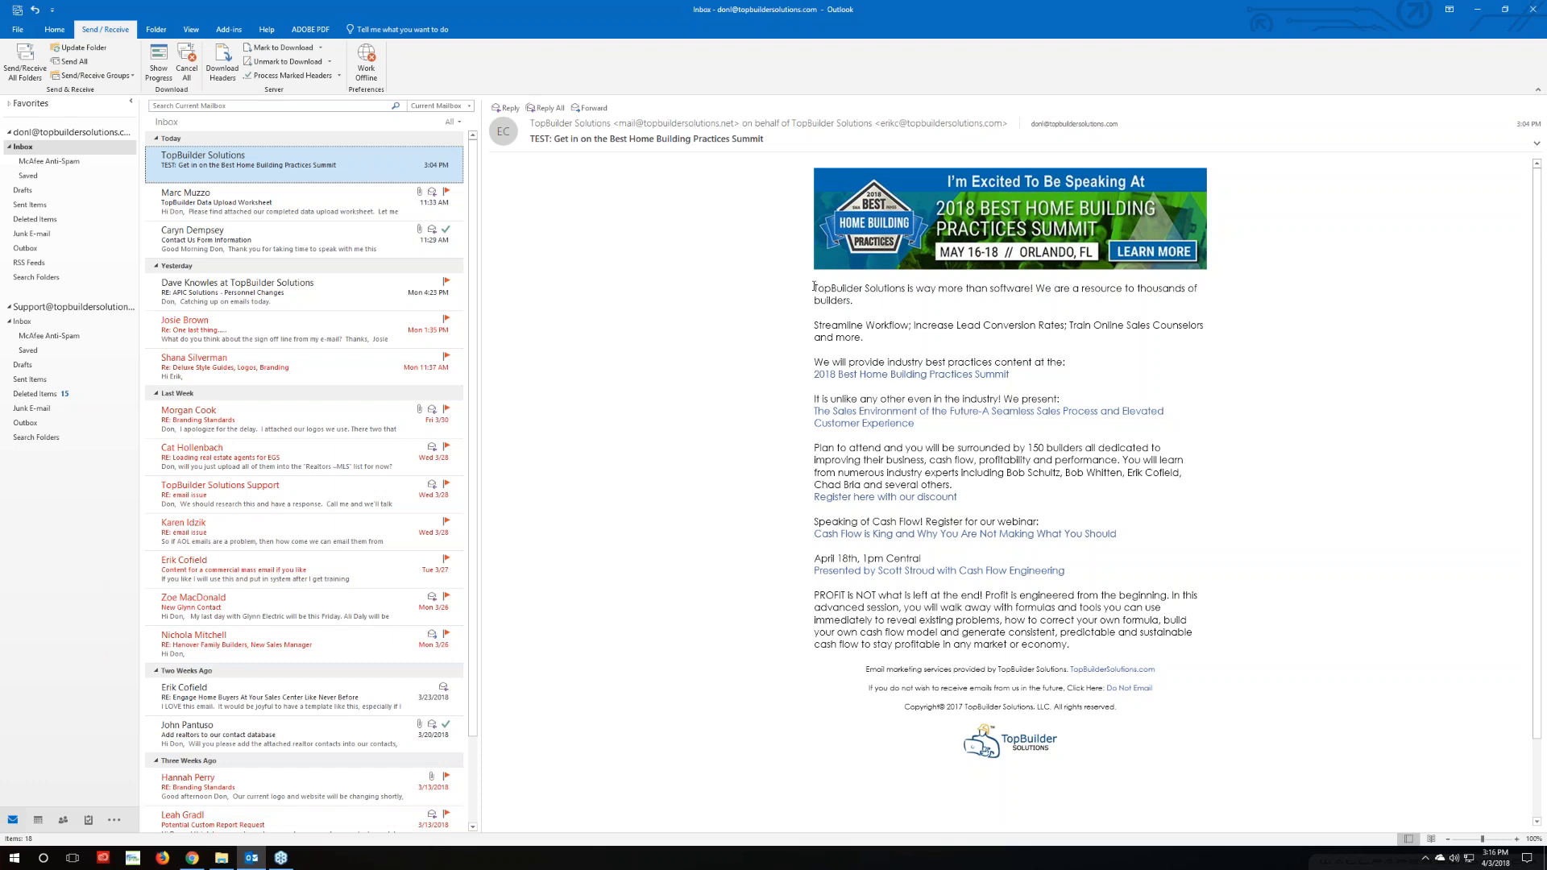
left_click_drag(814, 287, 992, 499)
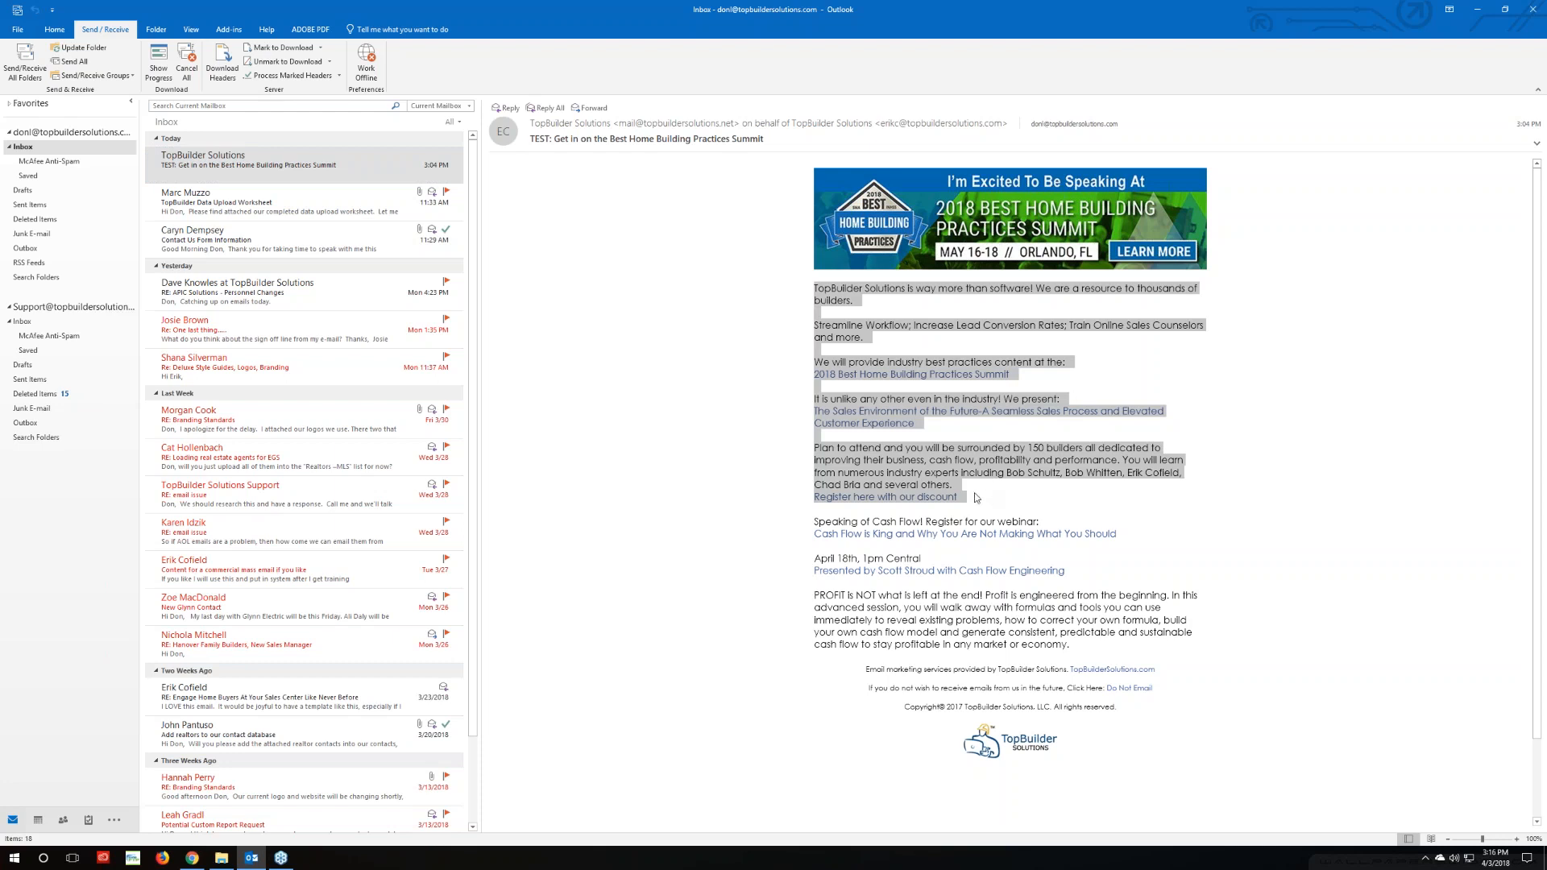
left_click(192, 857)
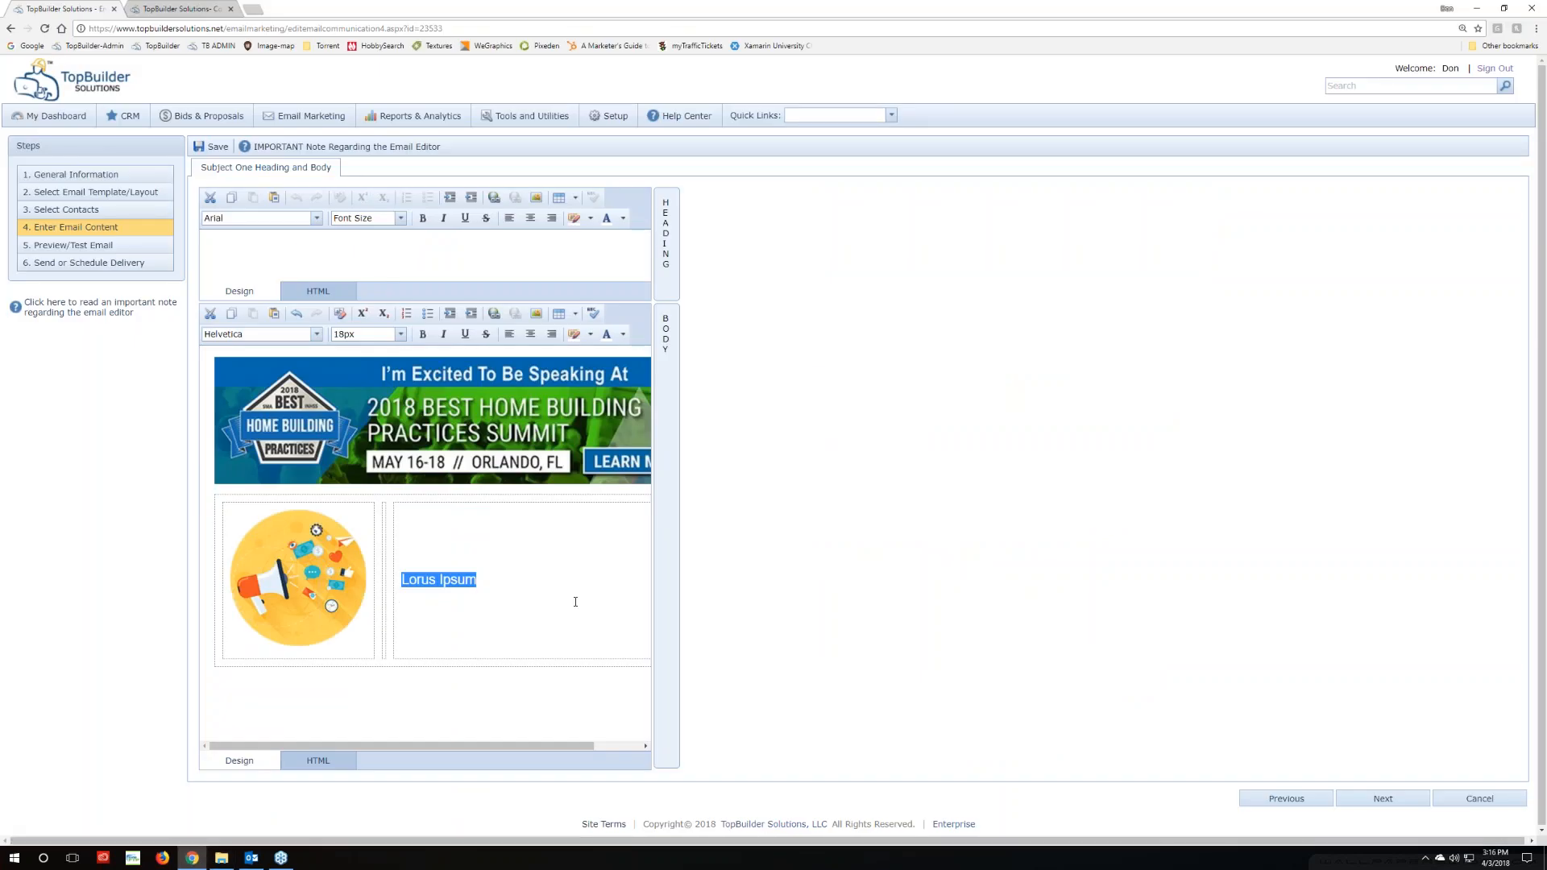
key("ctrl+v")
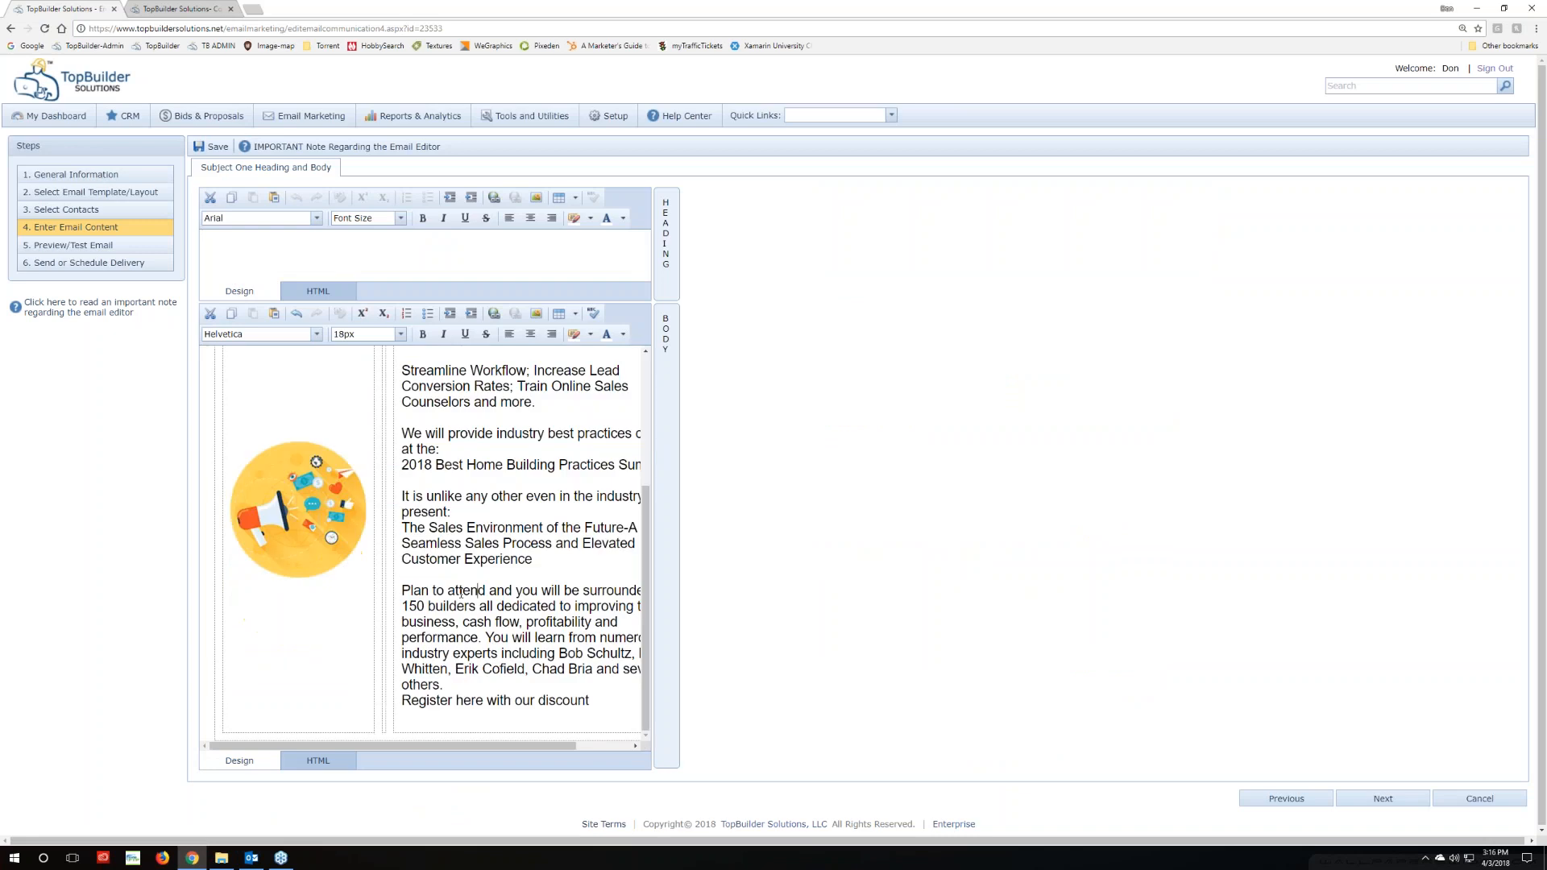
mouse_move(416, 747)
left_mouse_down()
mouse_move(527, 745)
mouse_move(412, 743)
left_mouse_up()
scroll(394, 580, "up", 3)
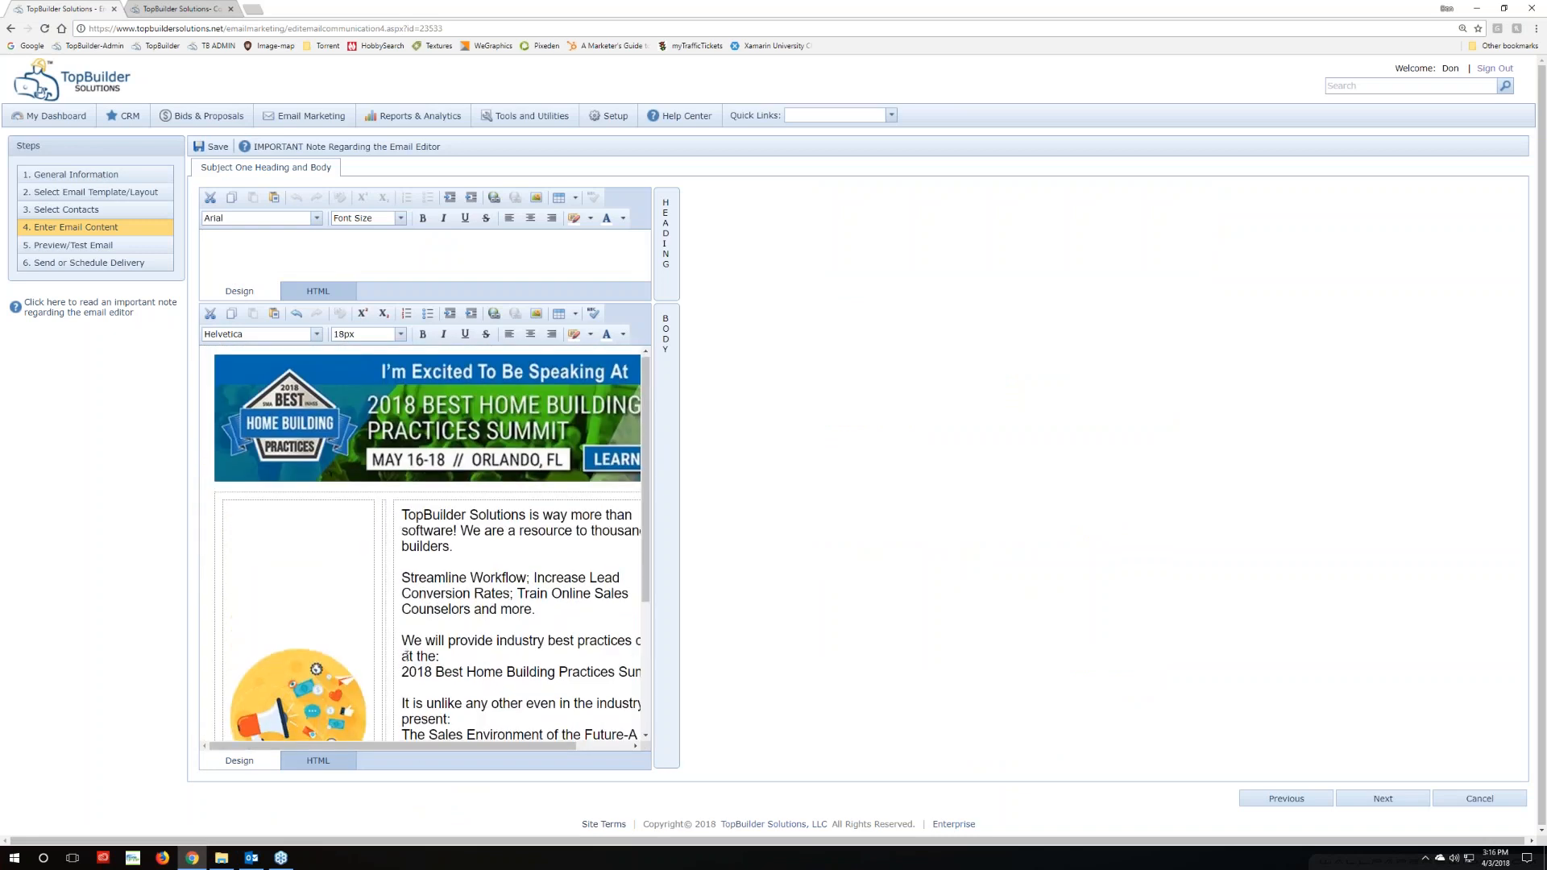
scroll(383, 514, "down", 2)
scroll(383, 513, "down", 2)
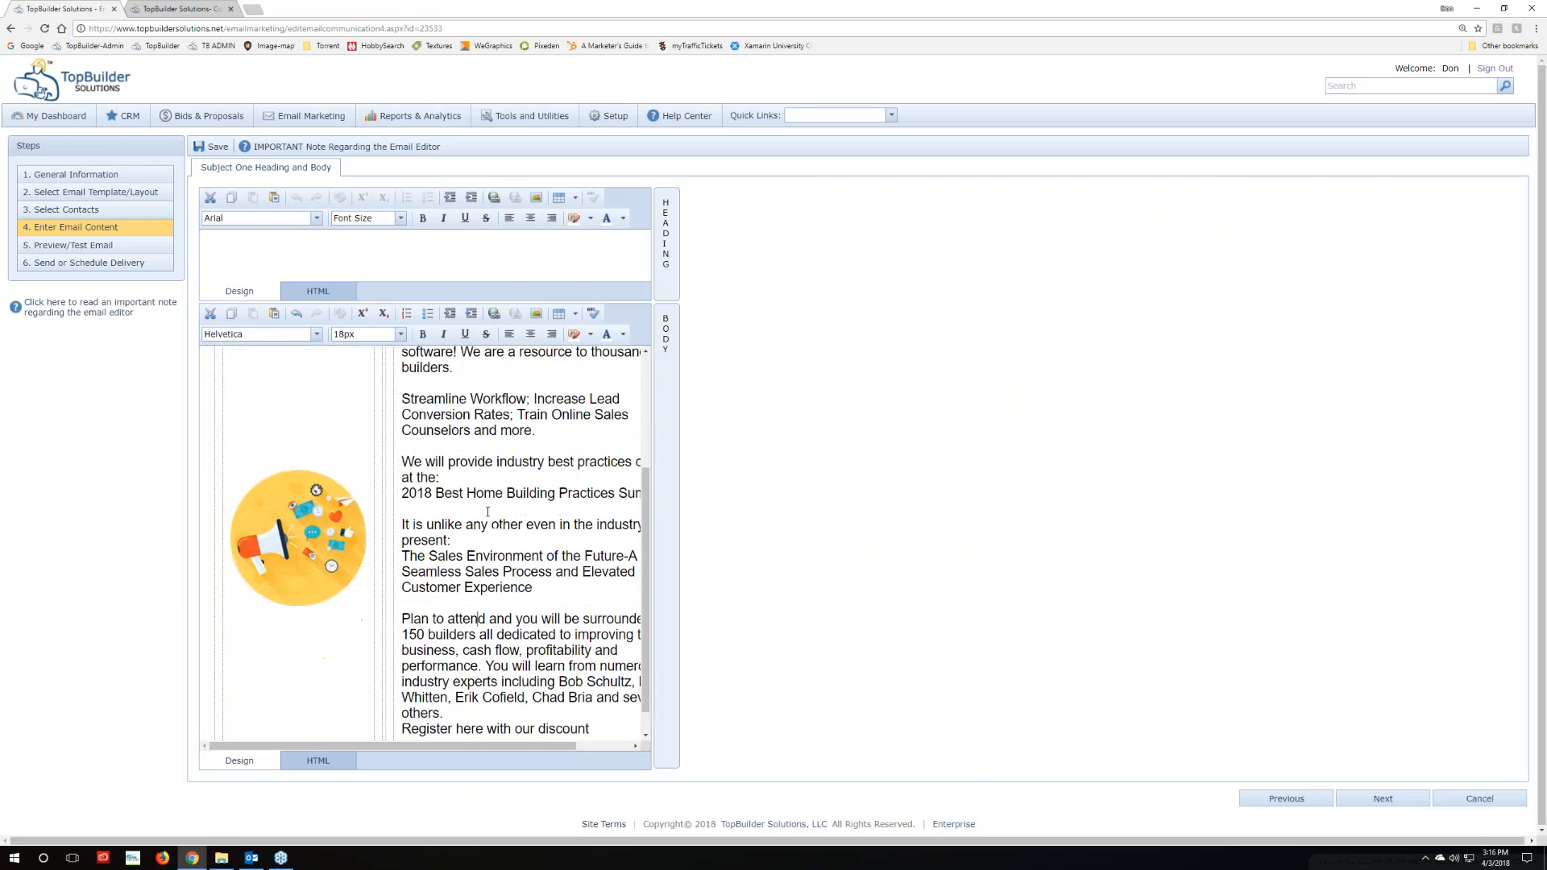
left_click(596, 703)
left_click_drag(610, 703, 404, 517)
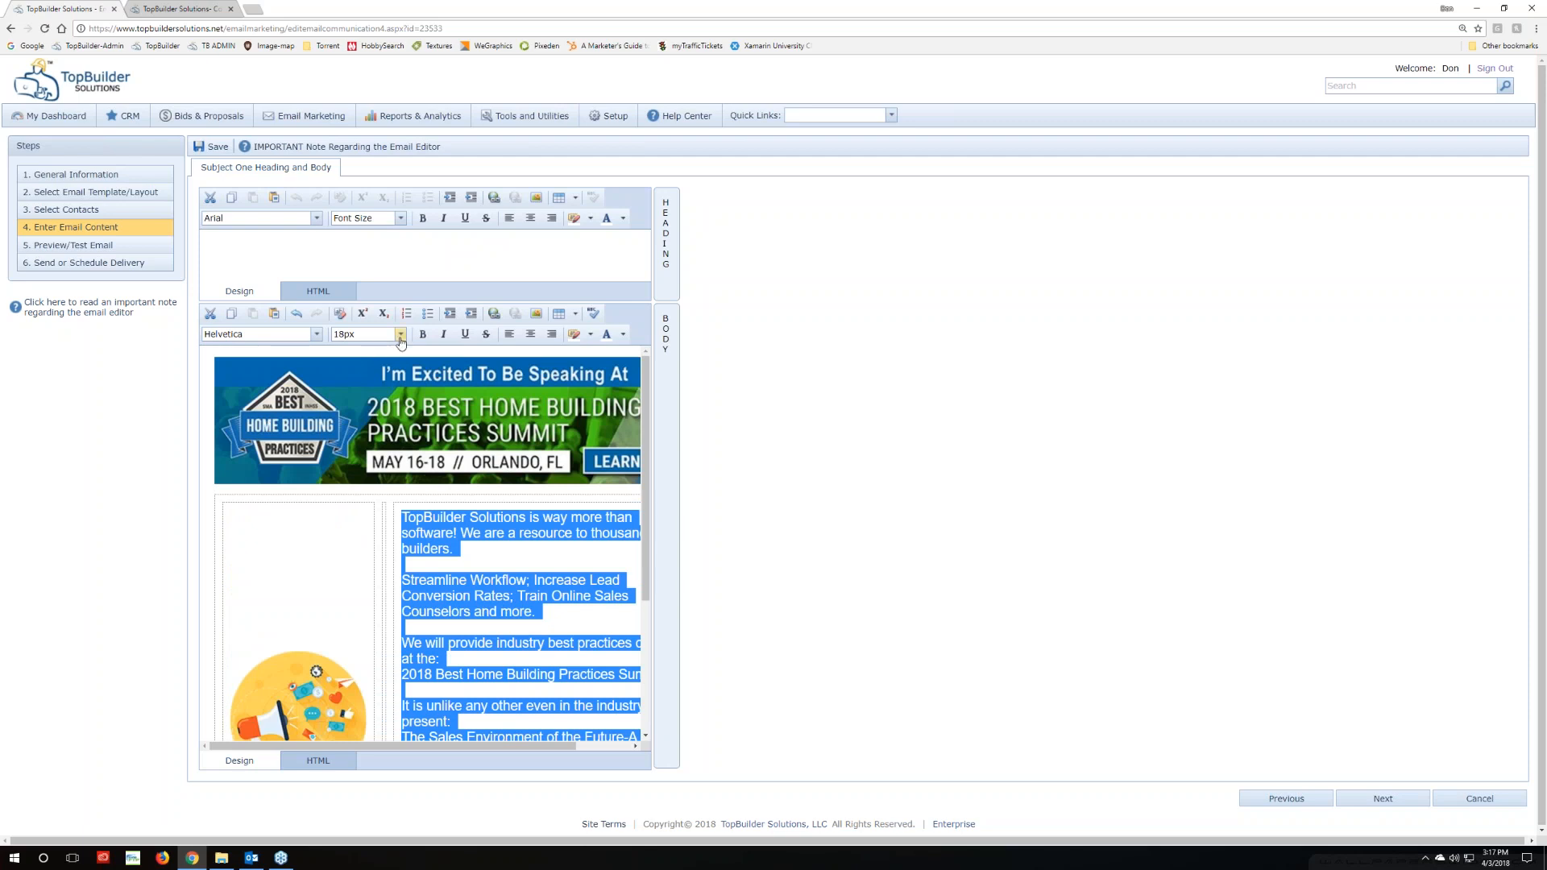
left_click(399, 335)
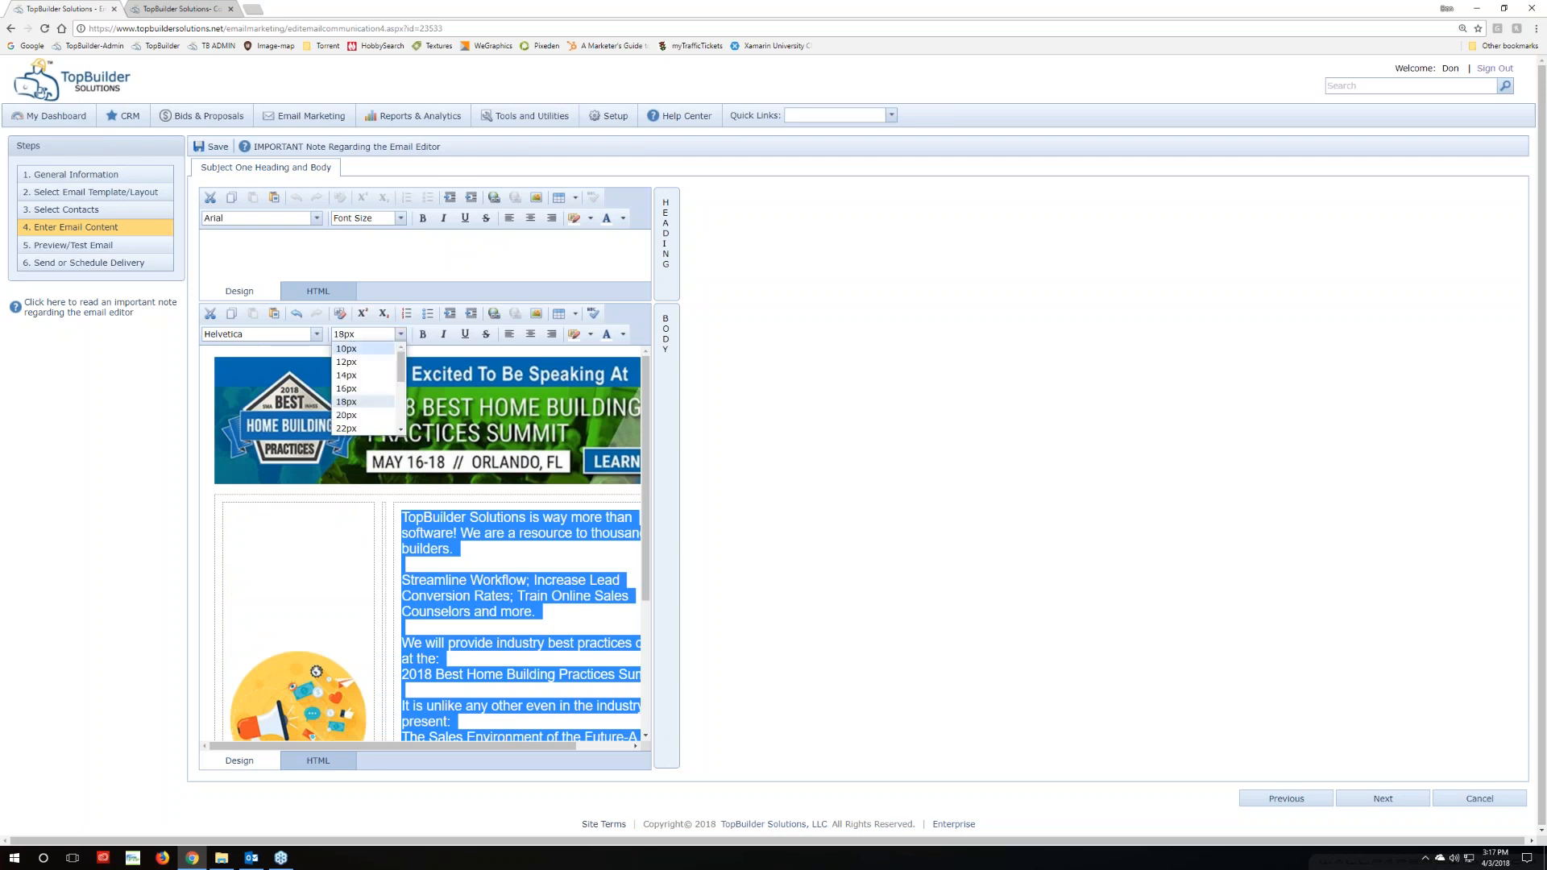
left_click(346, 389)
left_click(457, 560)
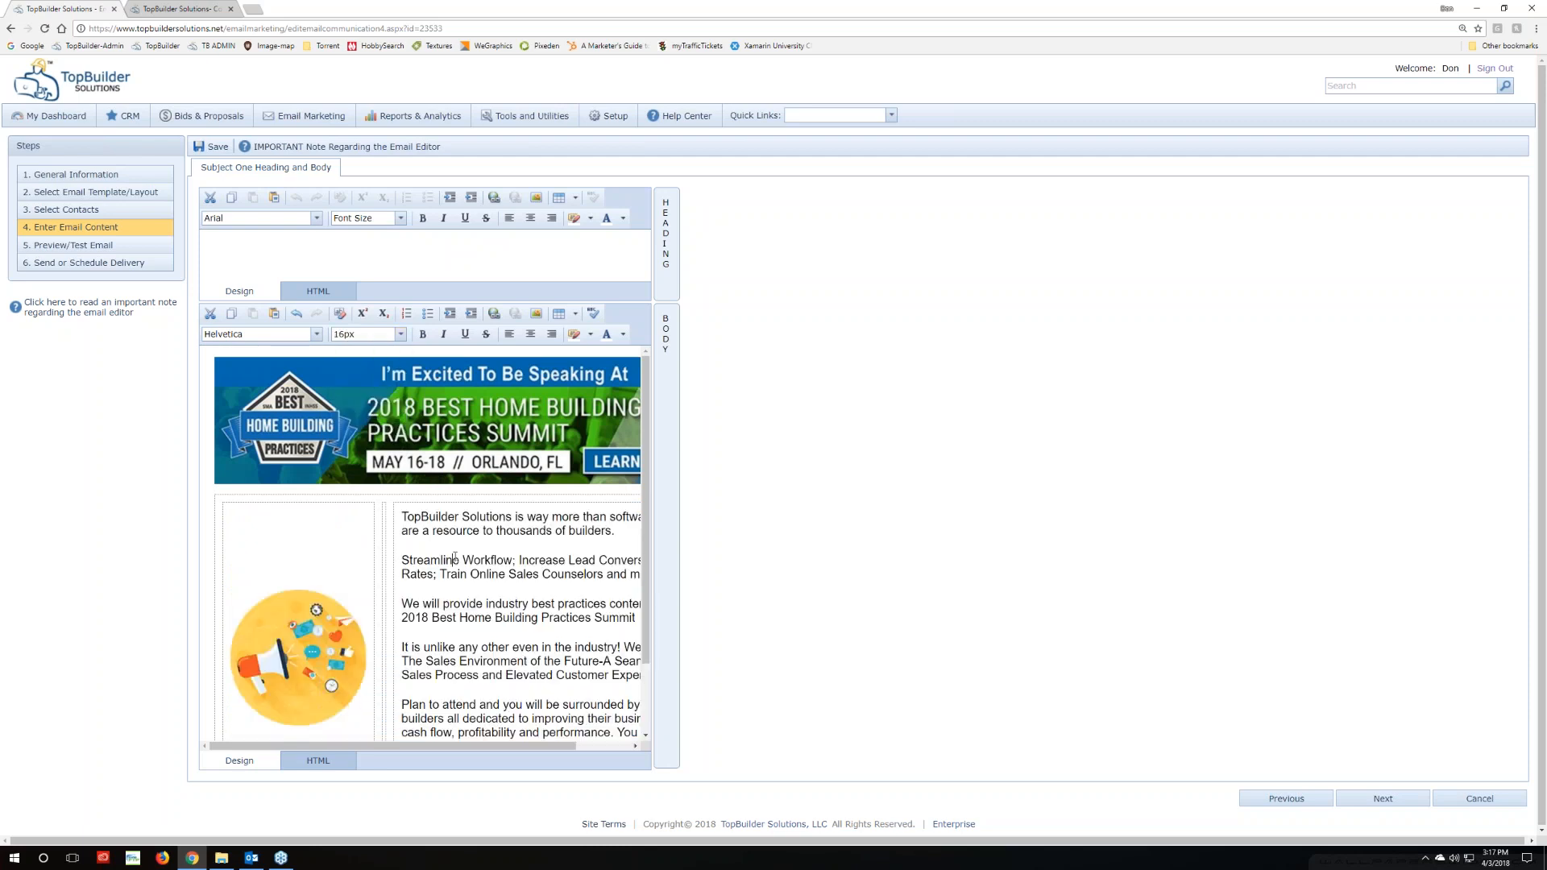
scroll(450, 636, "down", 1)
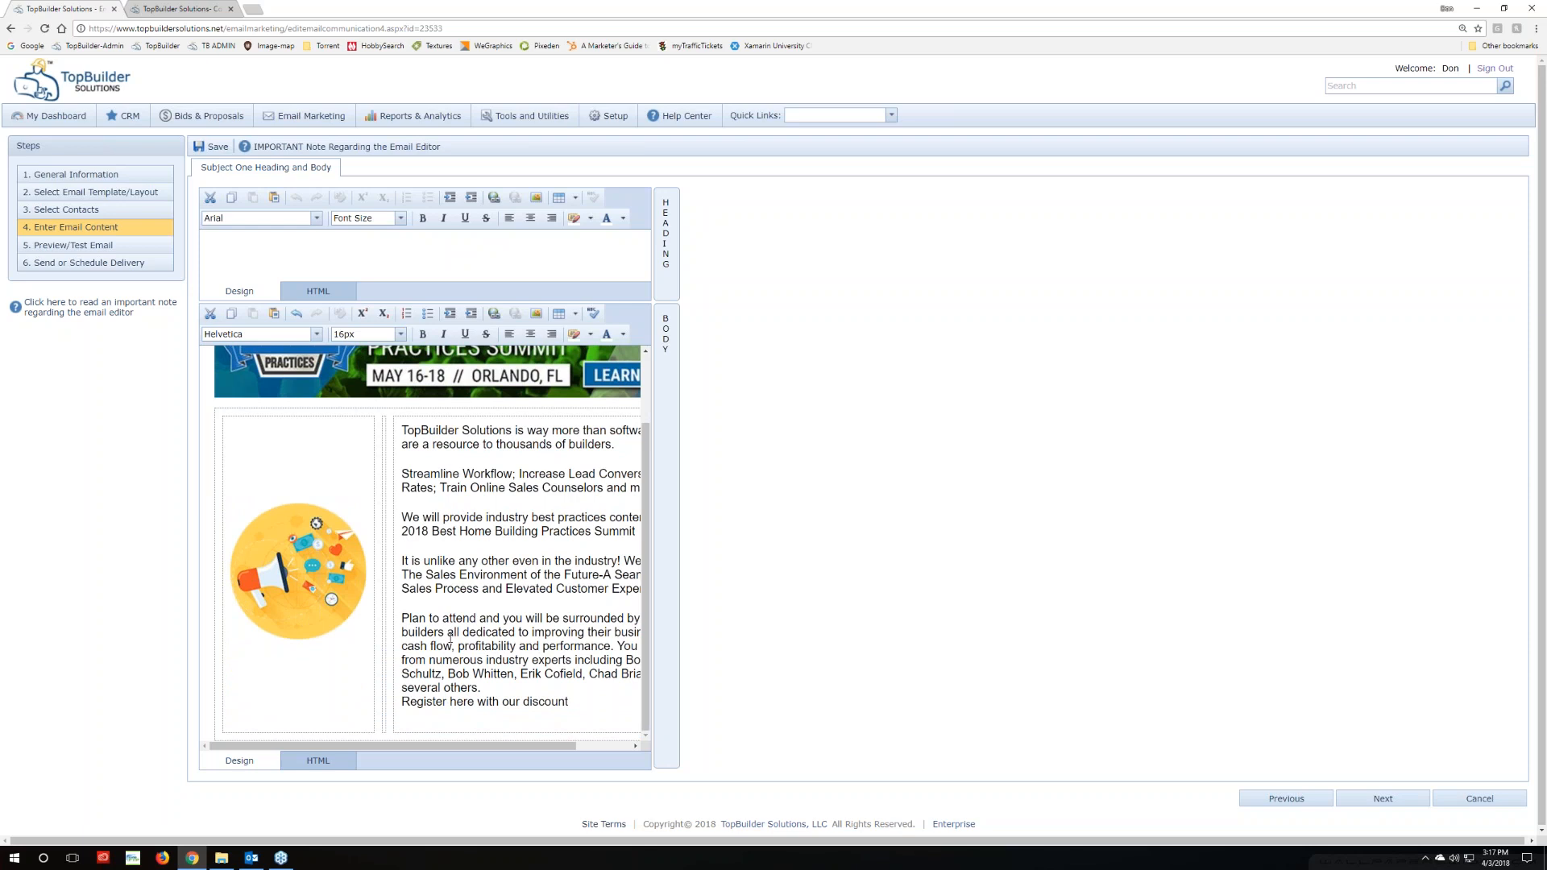
scroll(451, 637, "up", 1)
scroll(450, 634, "down", 1)
scroll(450, 634, "up", 1)
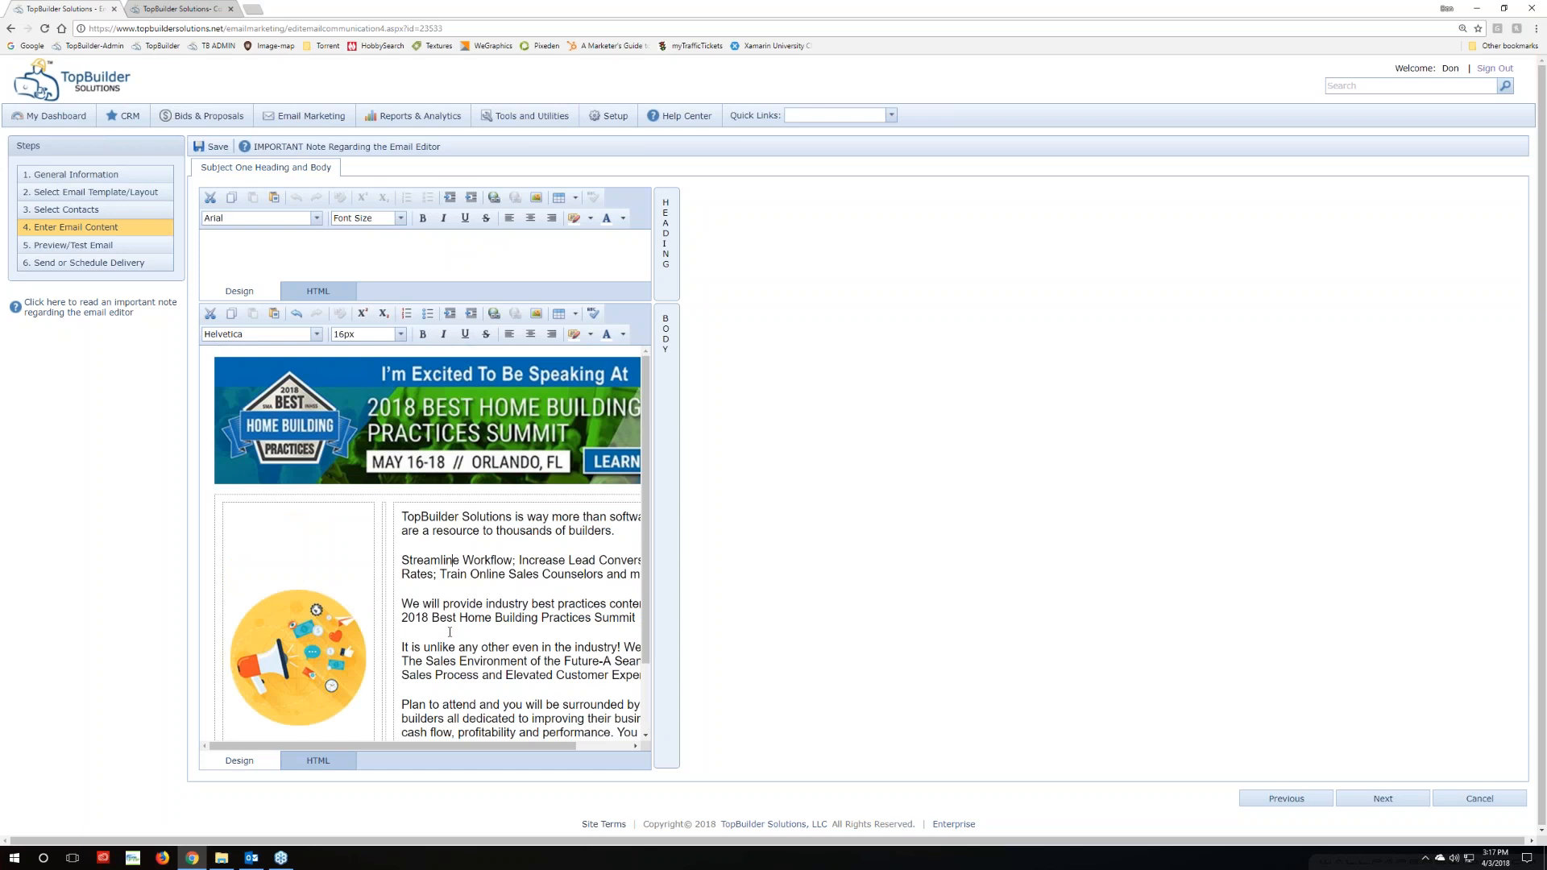
scroll(449, 632, "down", 1)
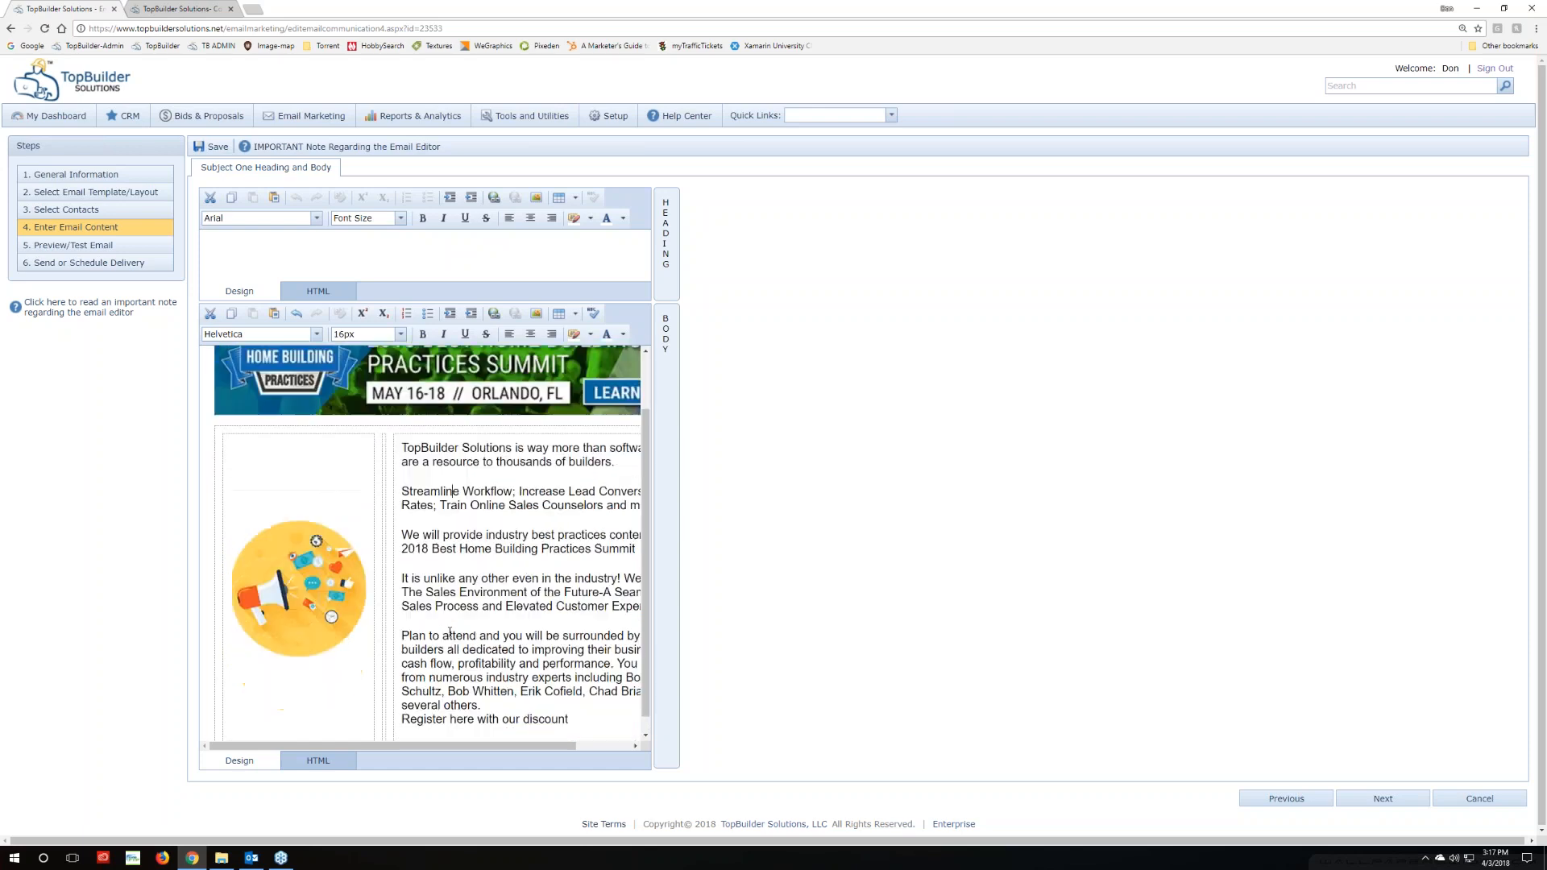
left_click_drag(589, 701, 403, 427)
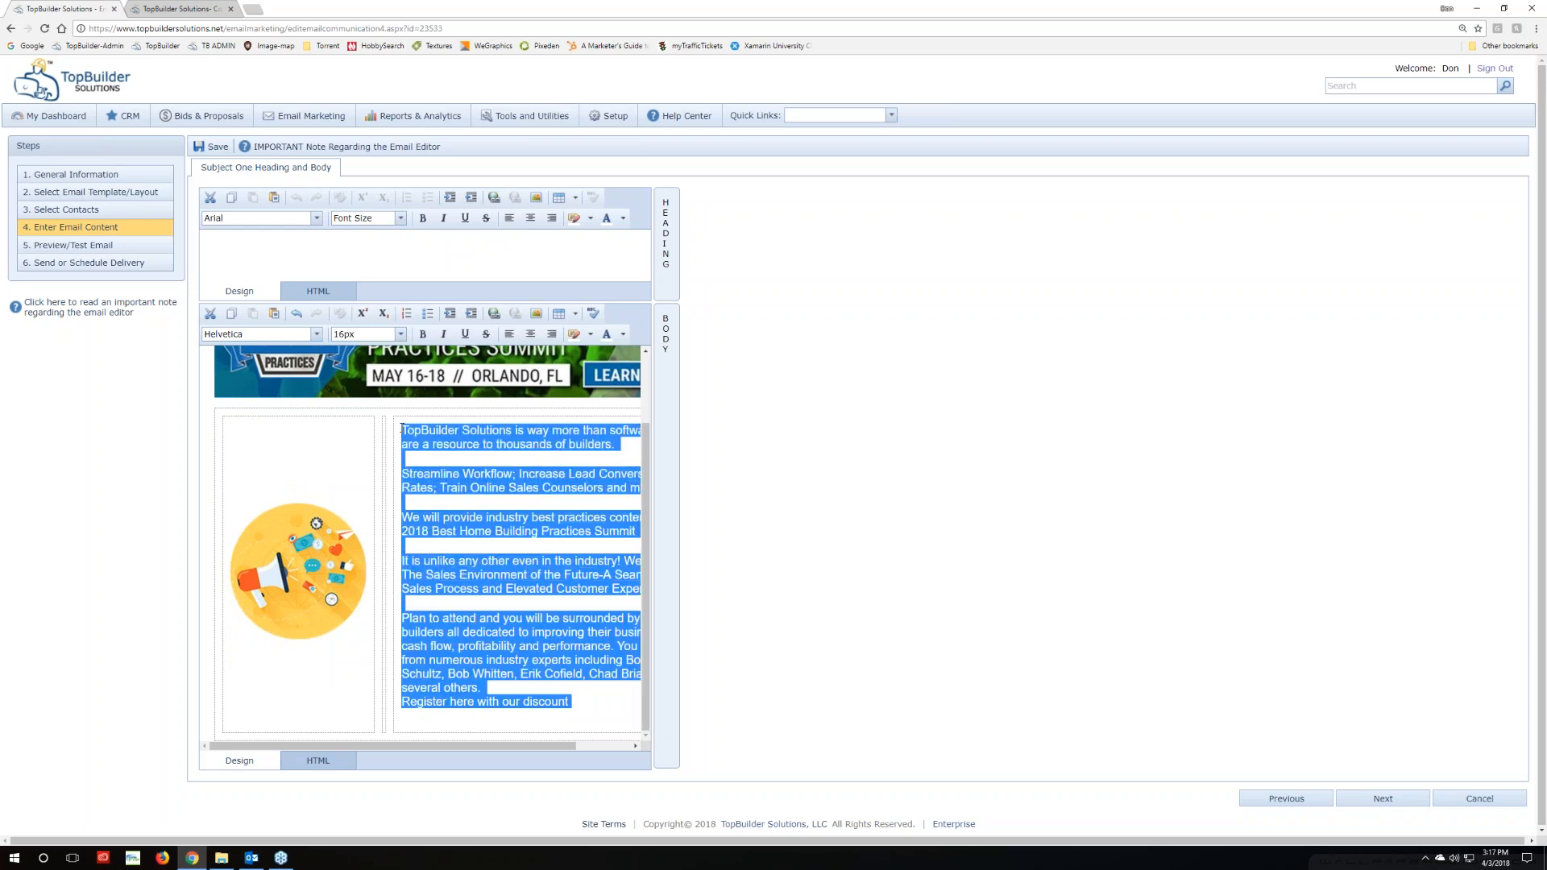
left_click(316, 218)
left_click(343, 252)
left_click(400, 219)
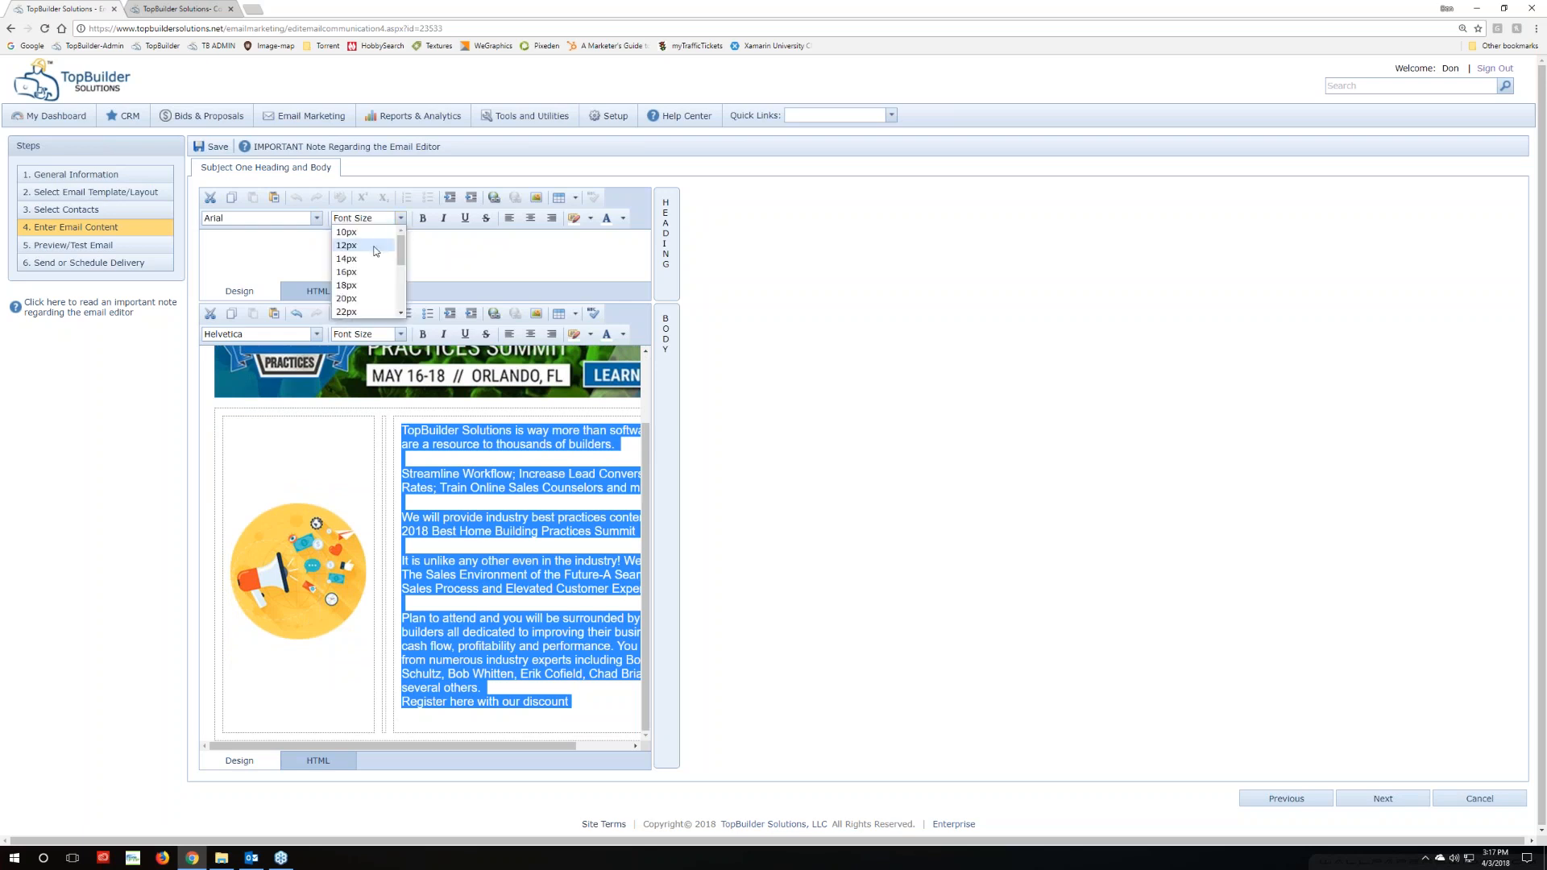
left_click(374, 251)
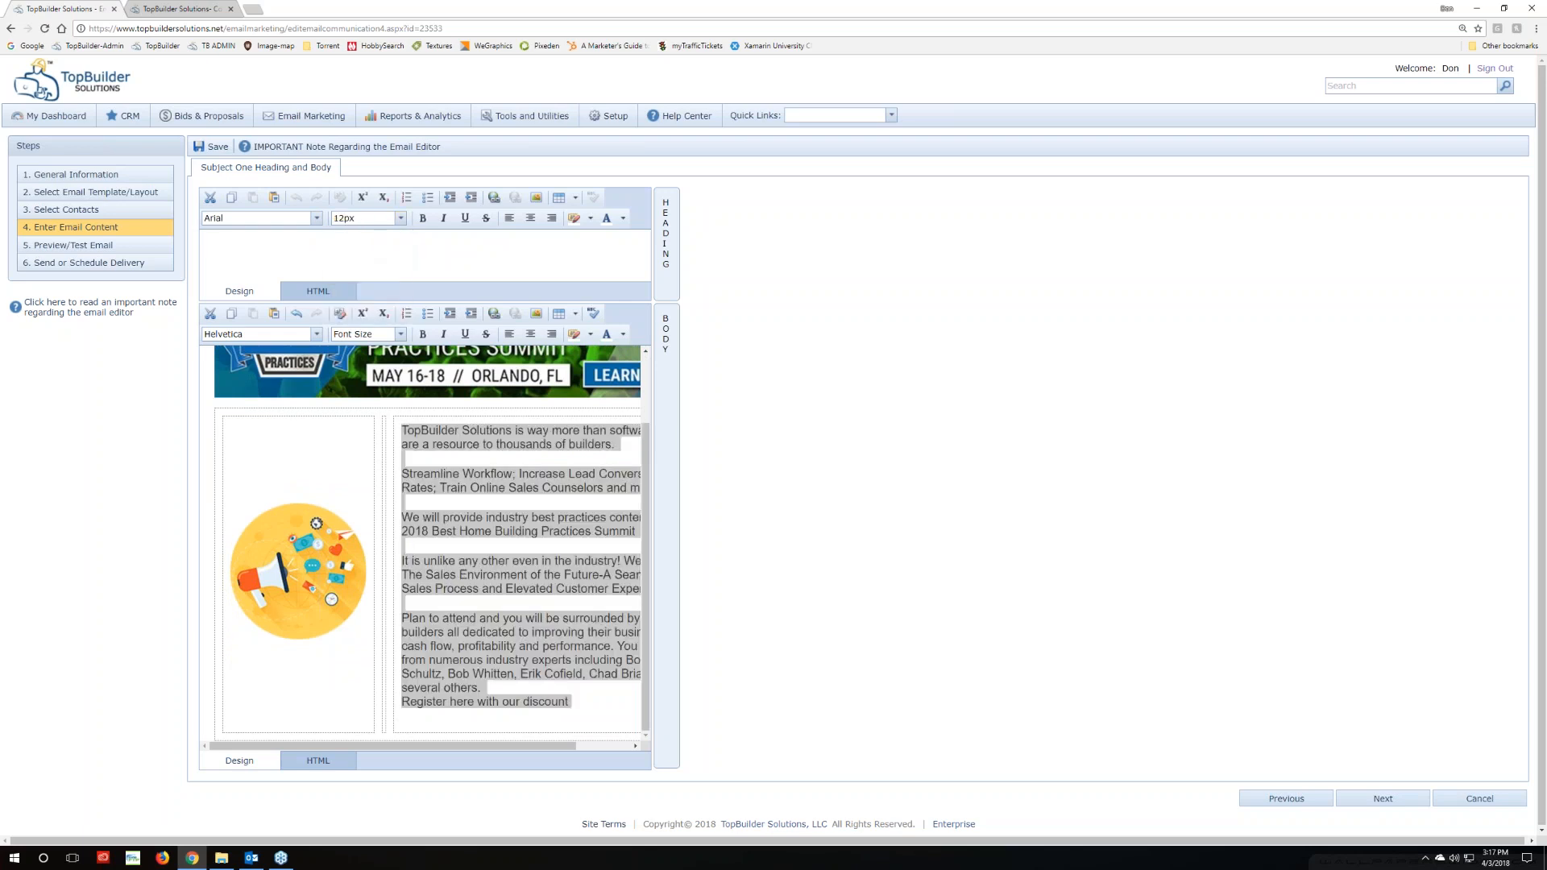
left_click(579, 714)
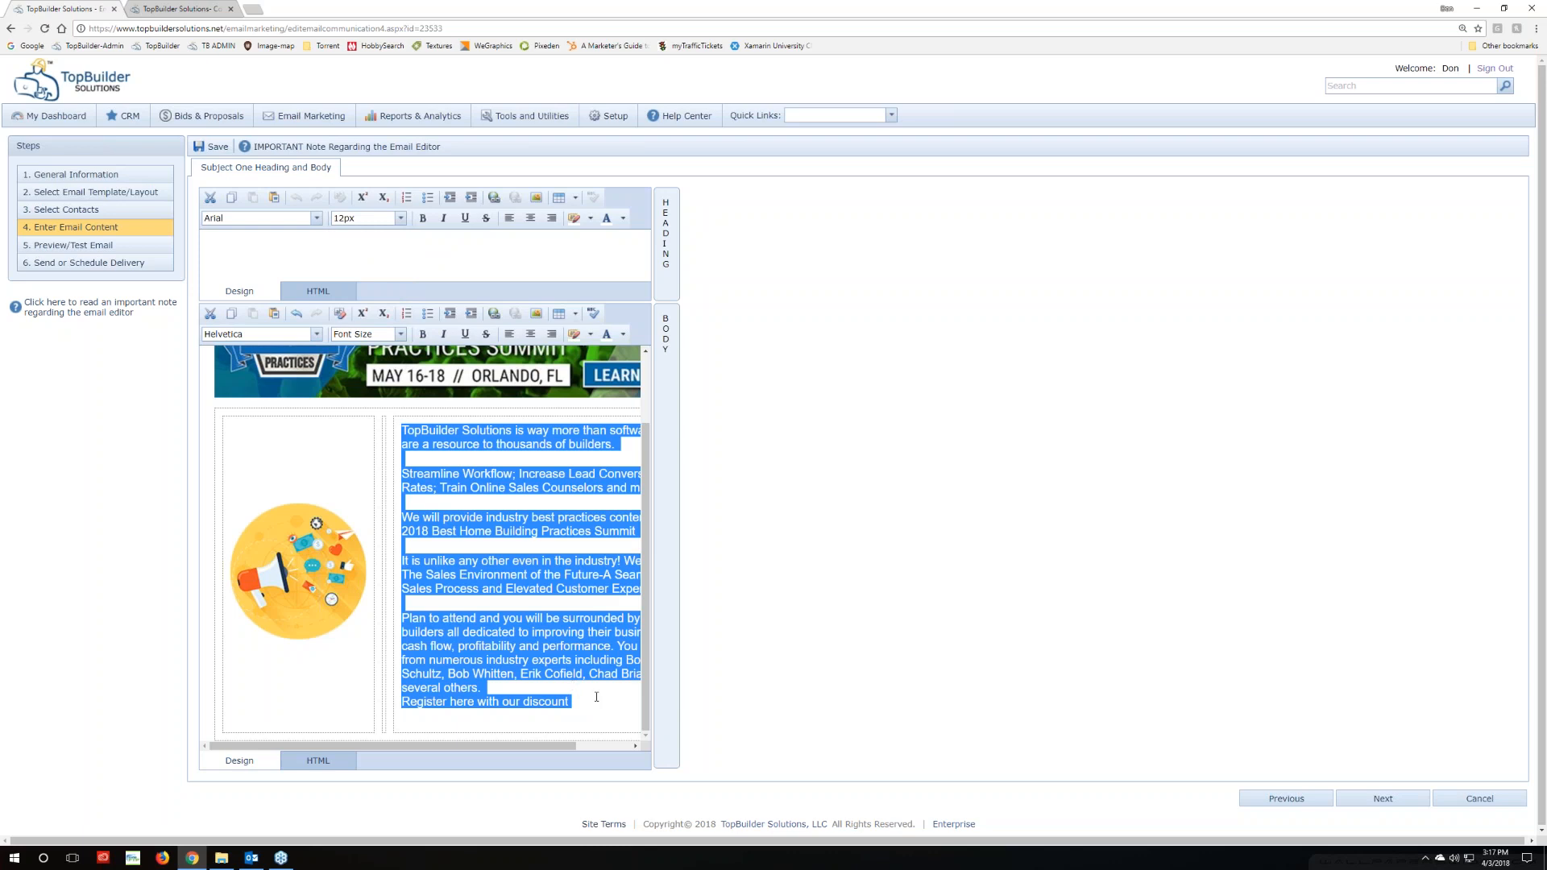
left_click(597, 697)
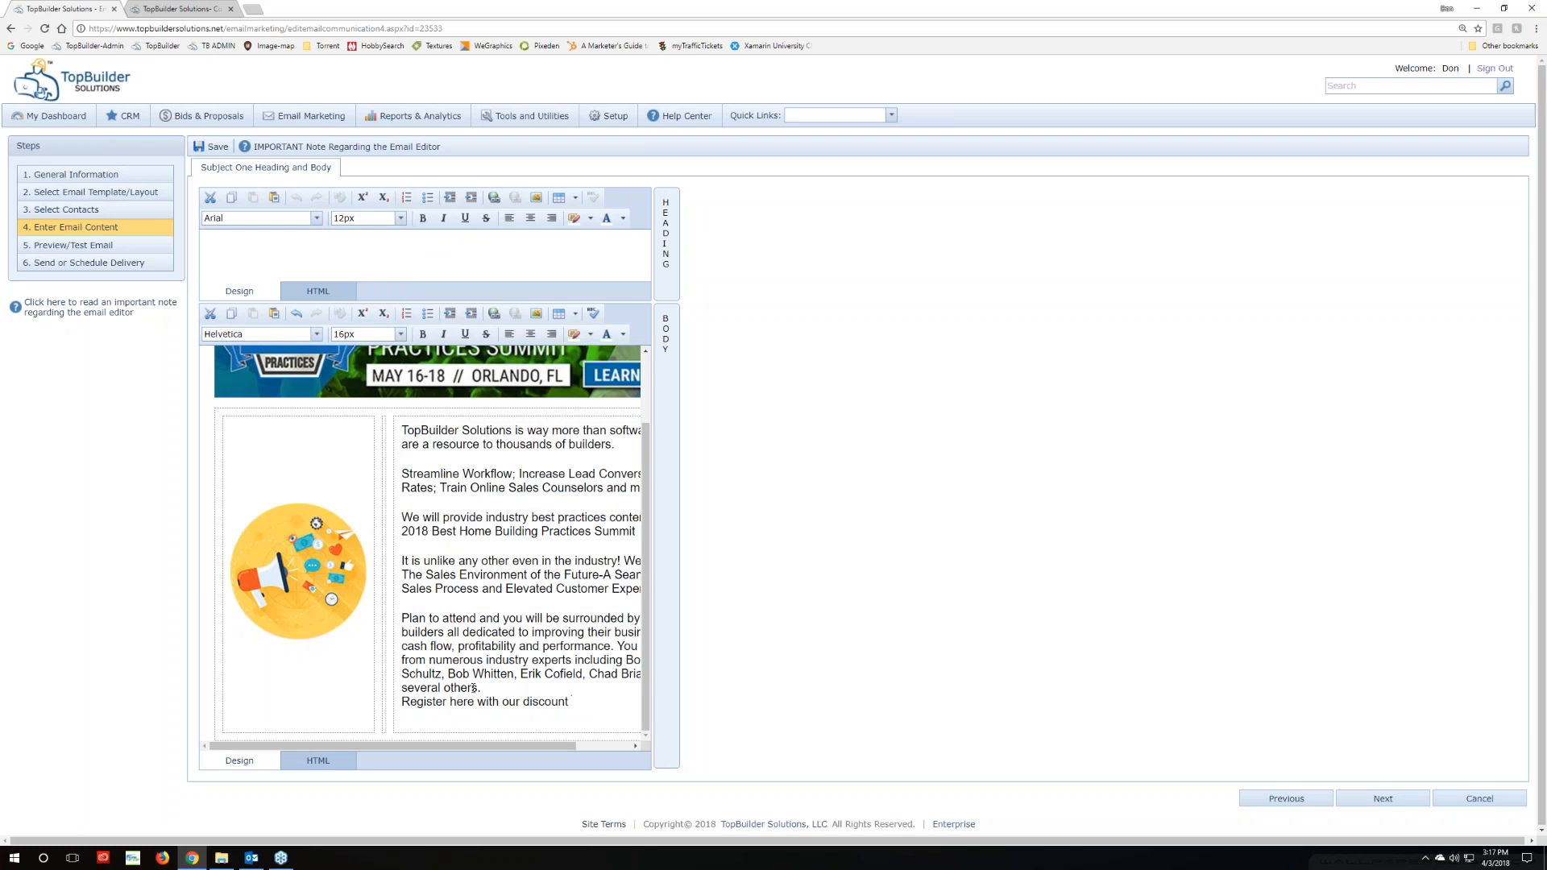
left_click(541, 716)
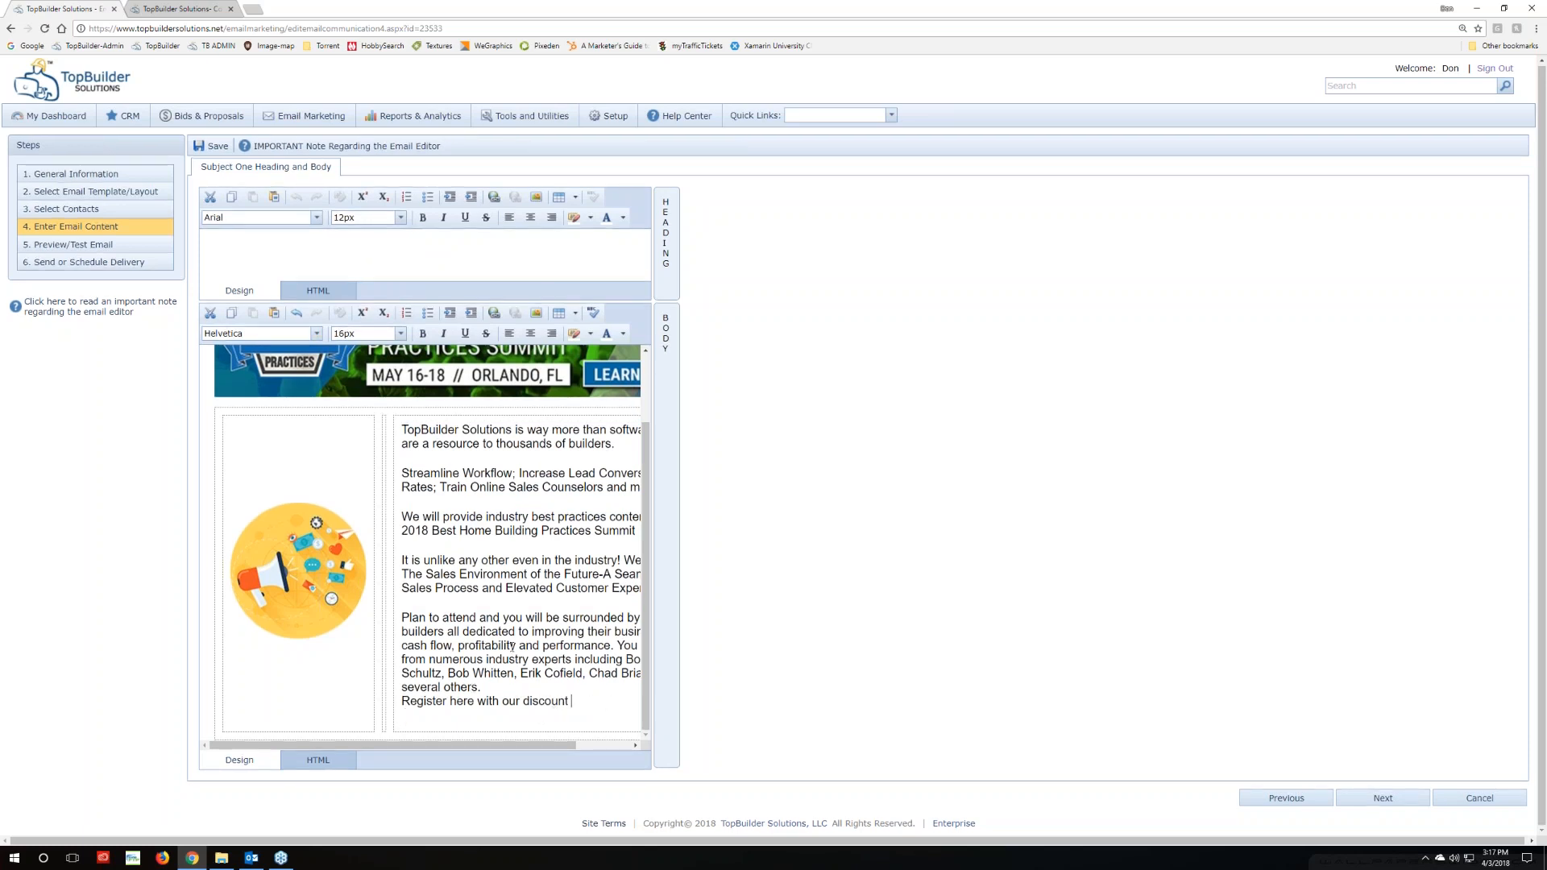
left_click_drag(571, 701, 389, 418)
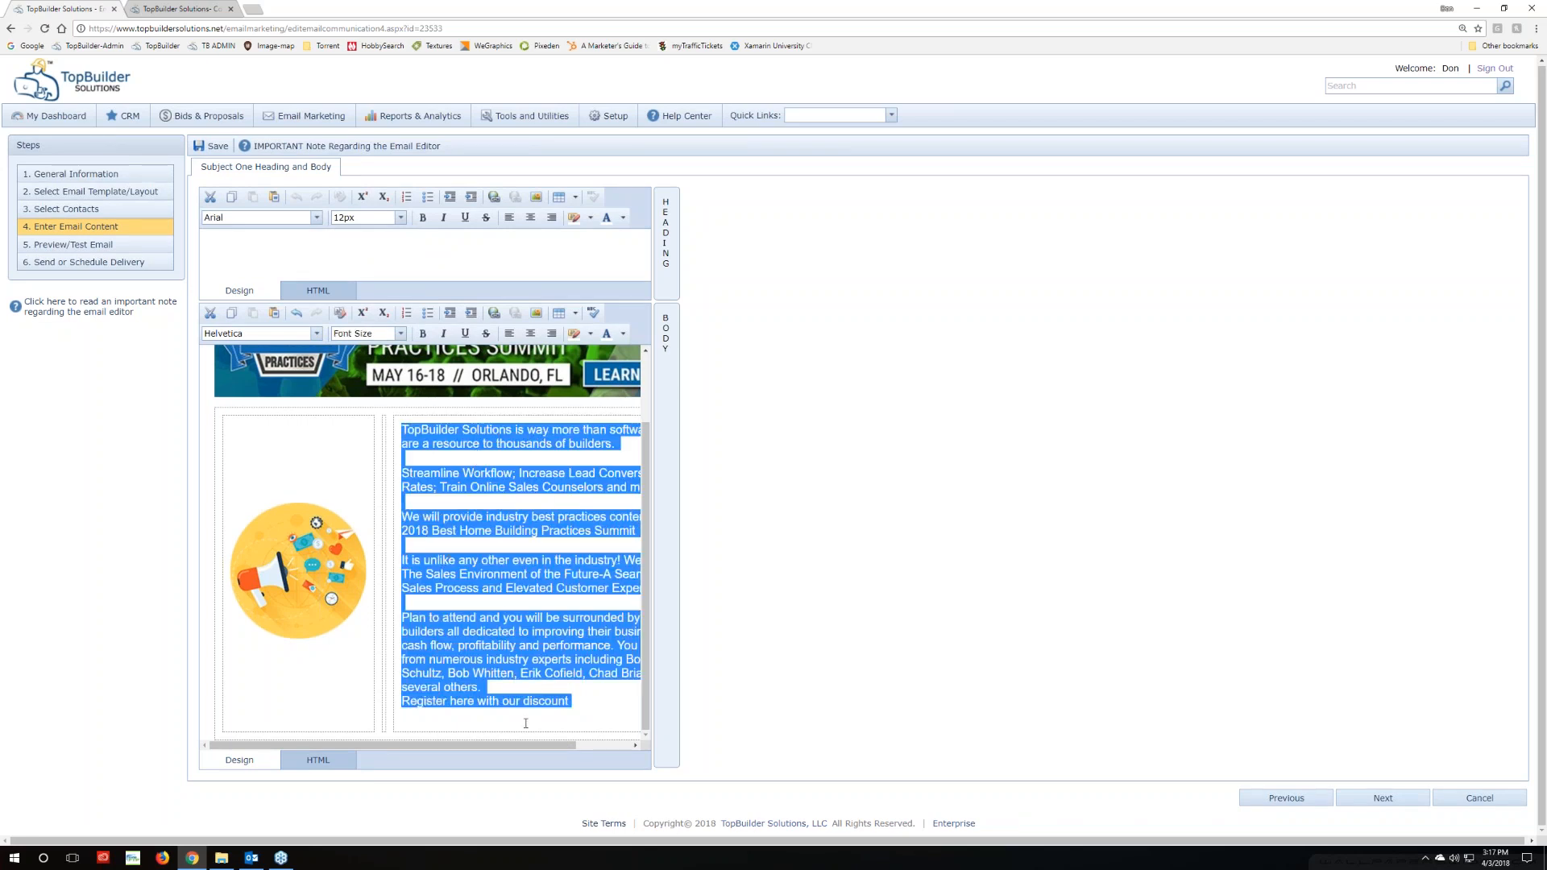
left_click(586, 698)
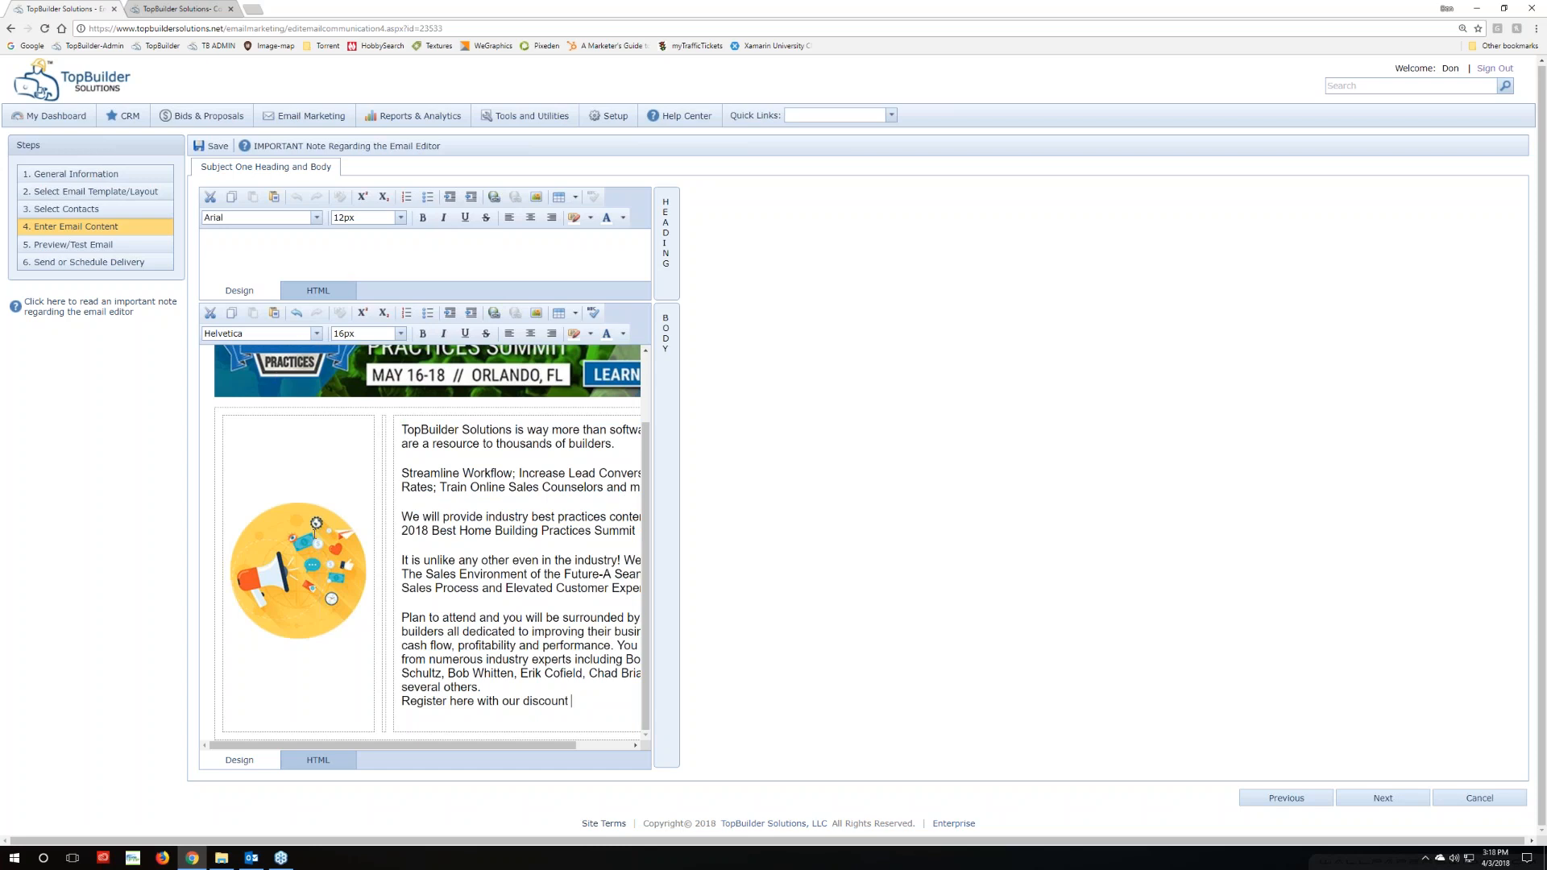
left_click_drag(576, 714, 401, 427)
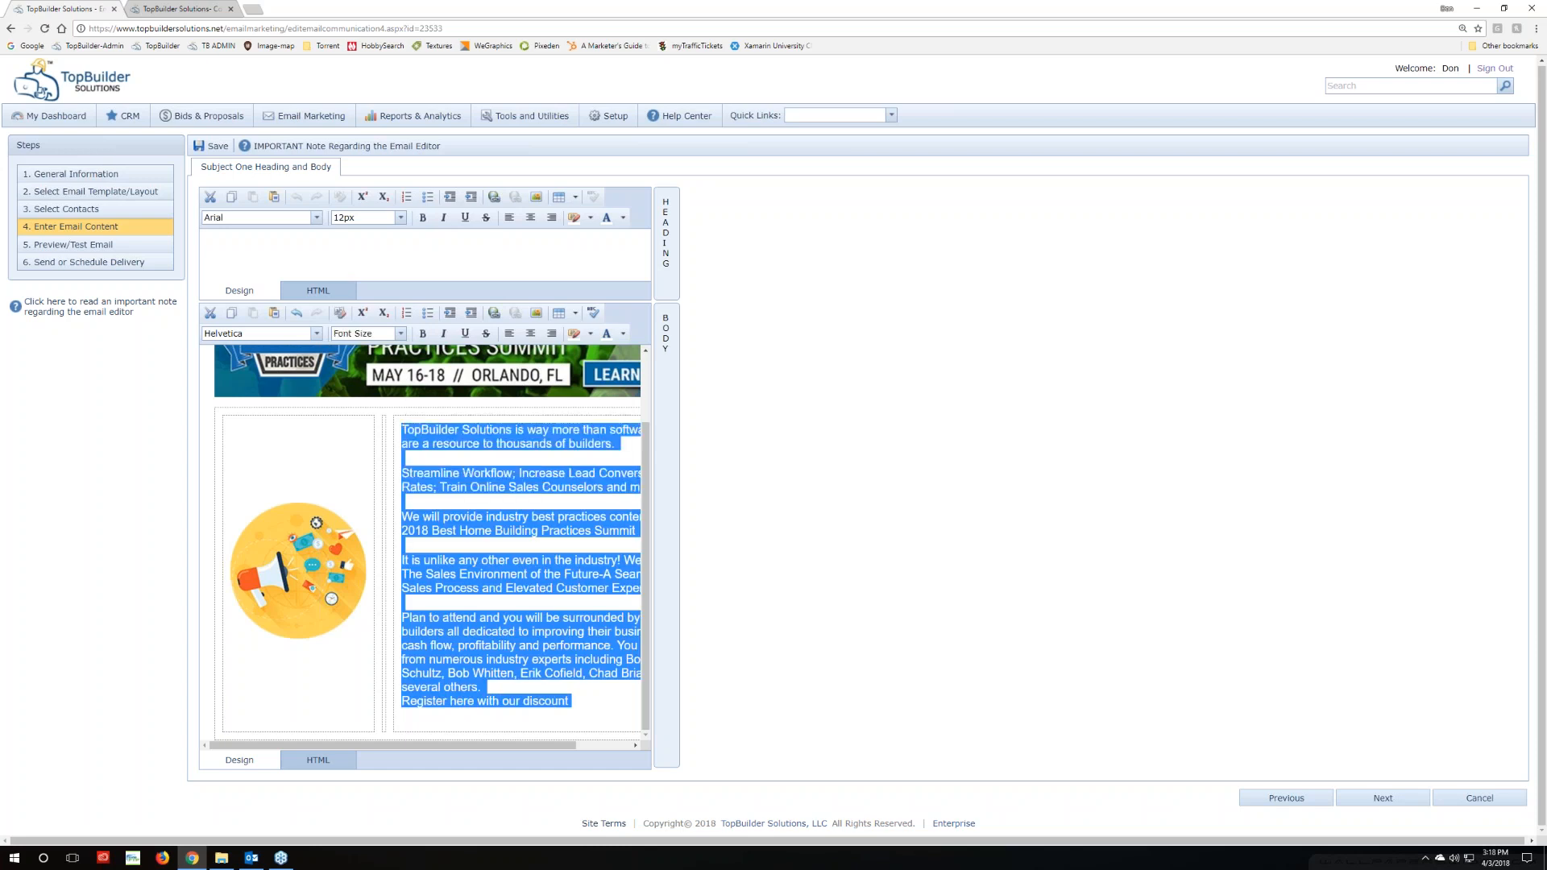
left_click(316, 333)
left_click(316, 334)
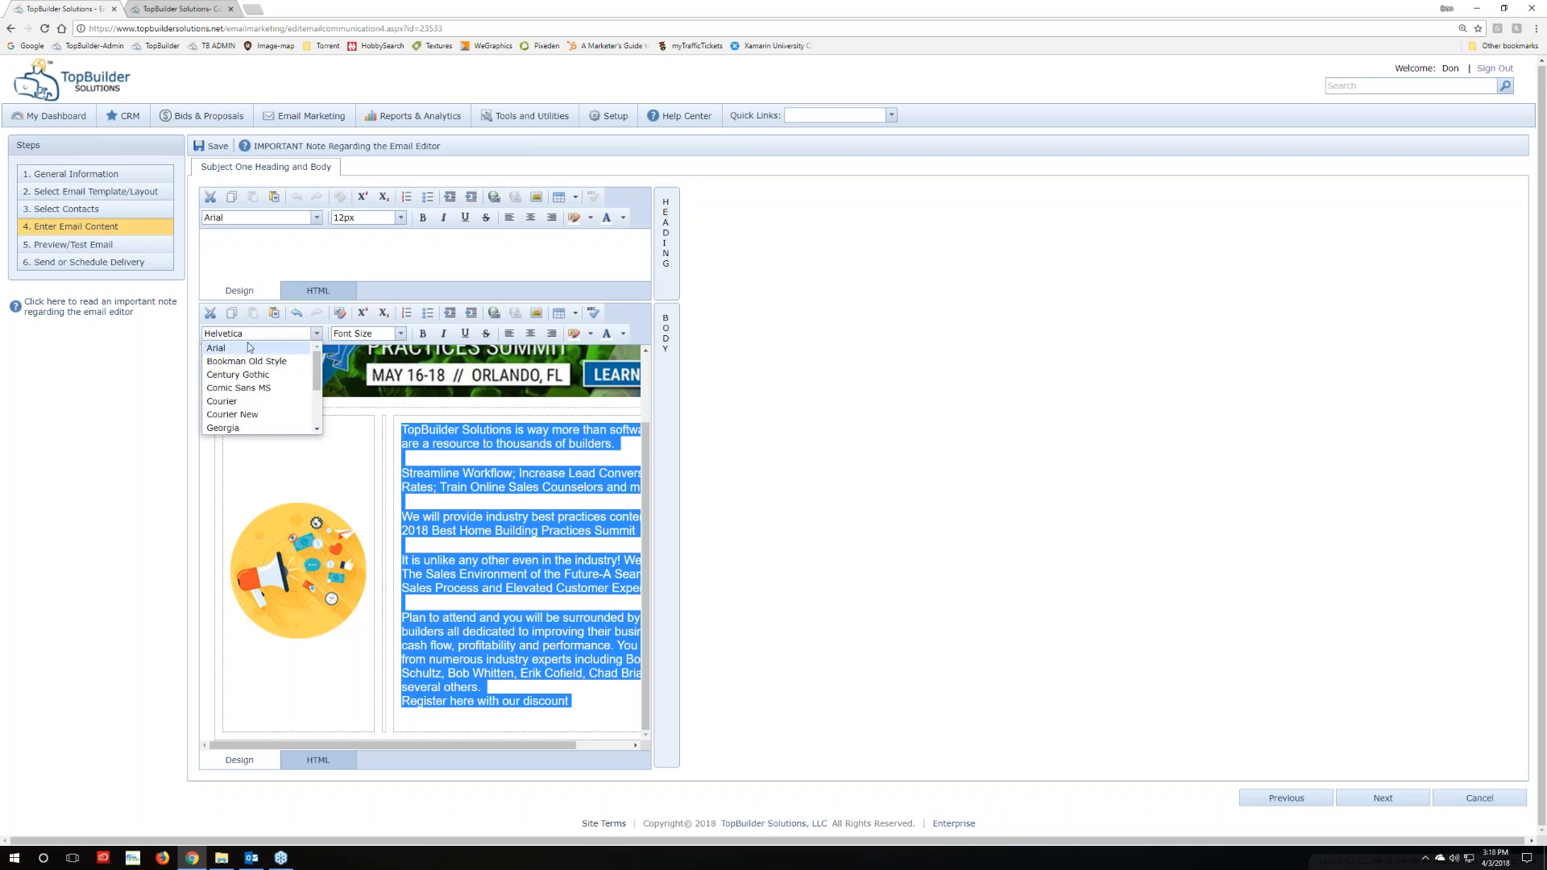
left_click(232, 345)
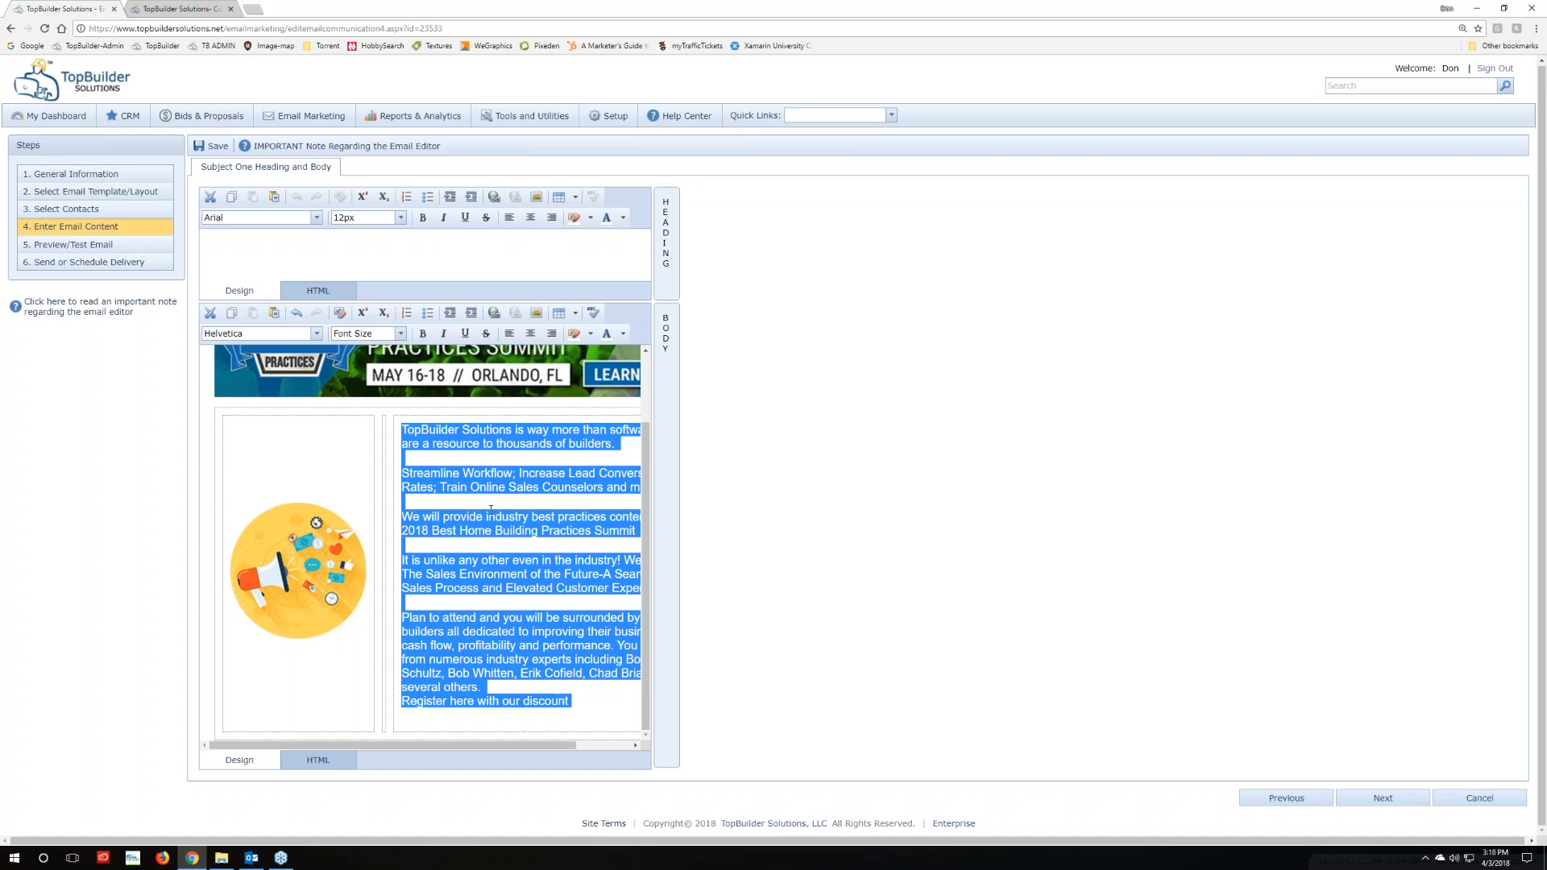
left_click(465, 629)
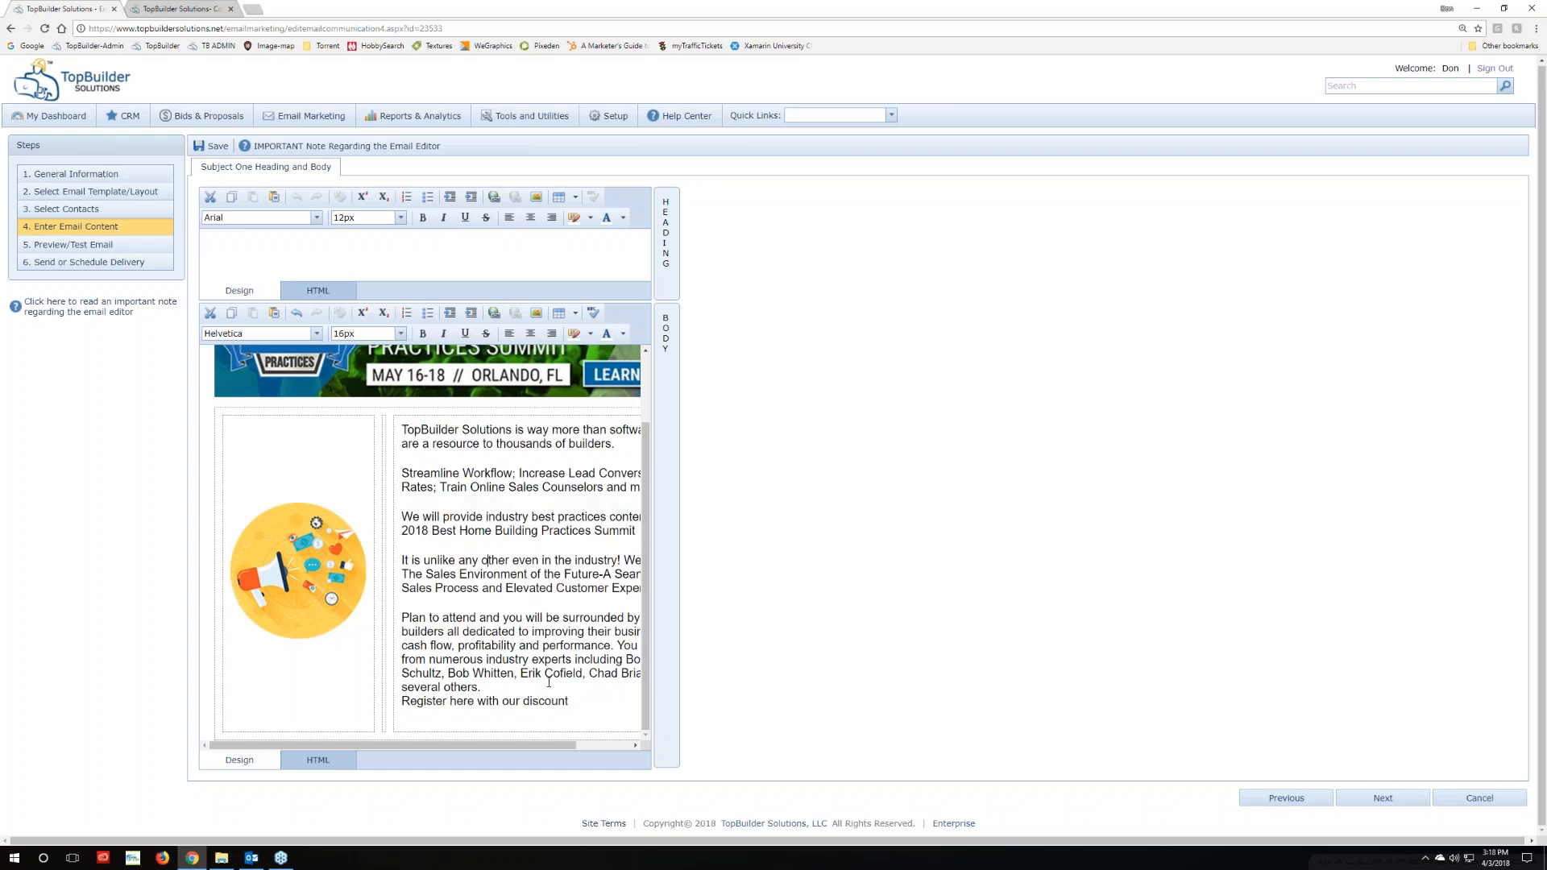
In the HTML source, cut the span's font-family down to Arial and change 18px to 16px
left_click(299, 761)
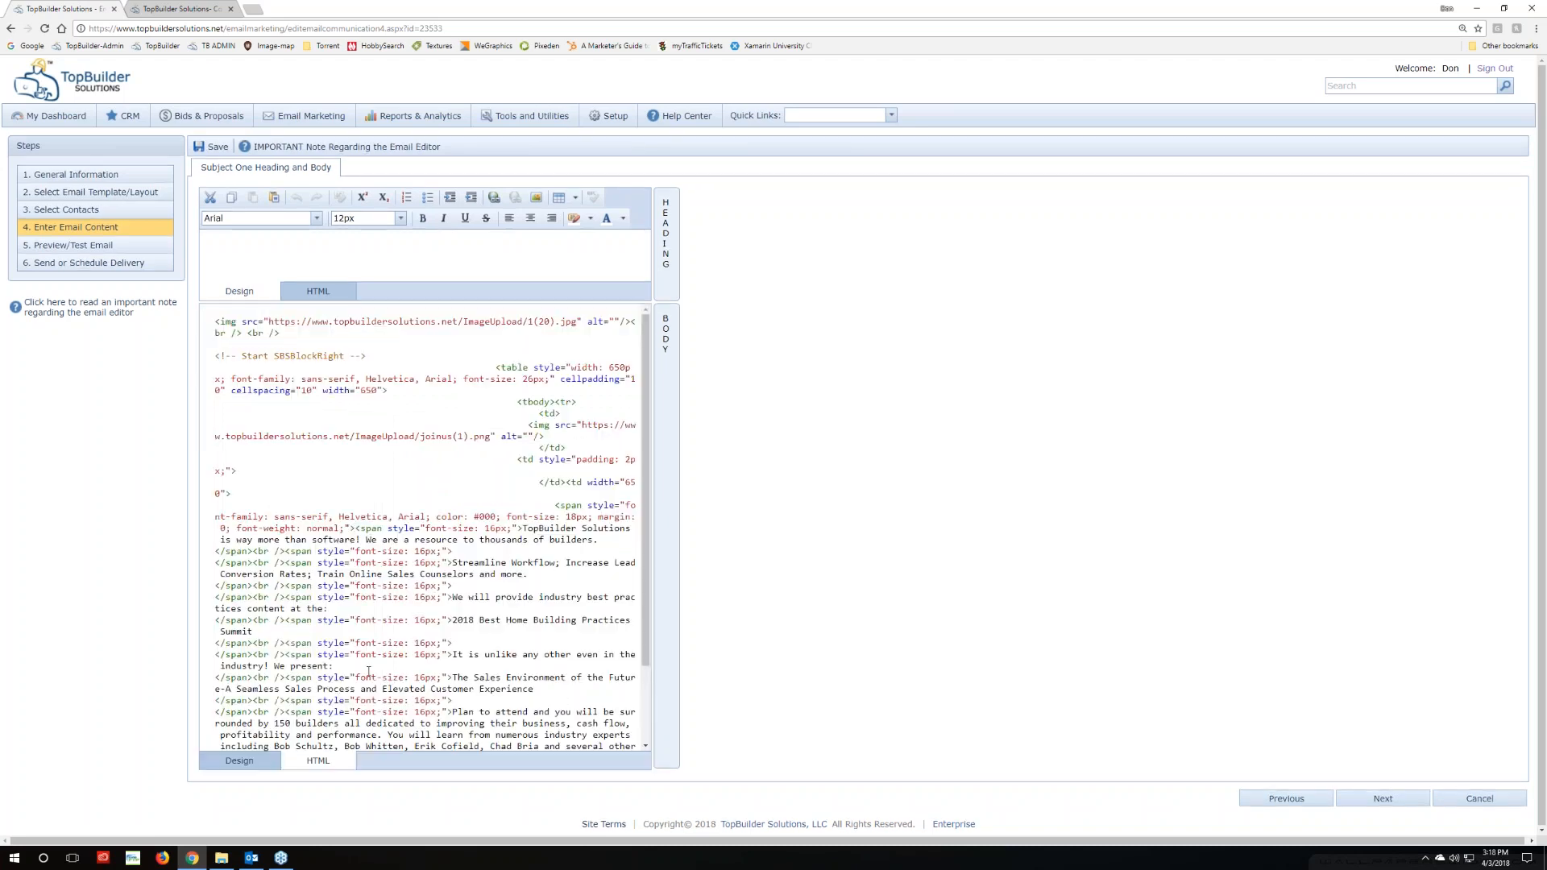
scroll(423, 666, "down", 1)
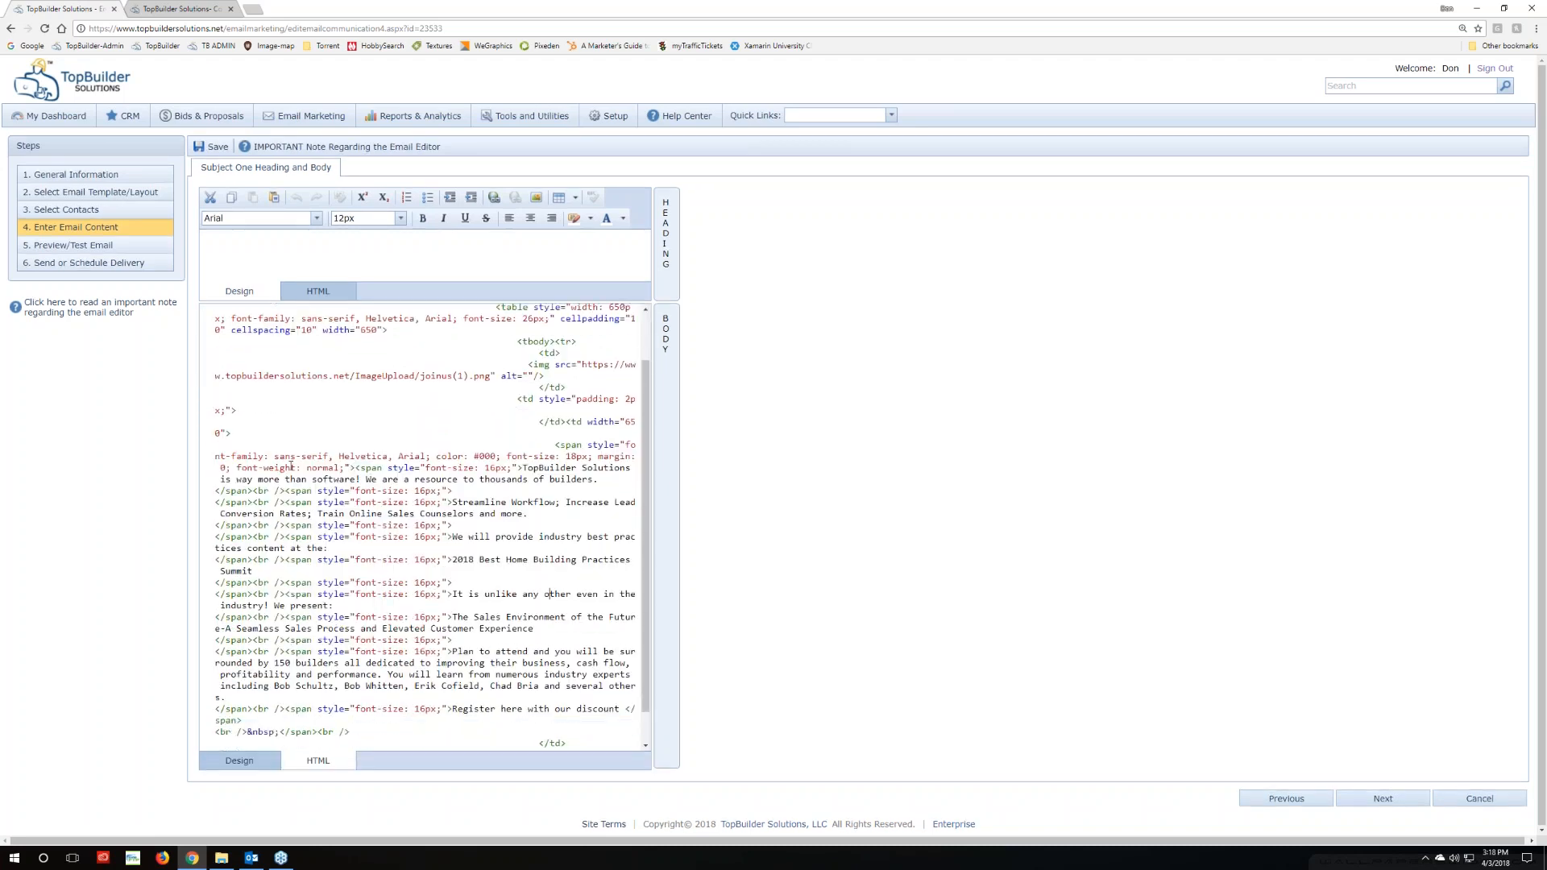
left_click_drag(273, 457, 401, 456)
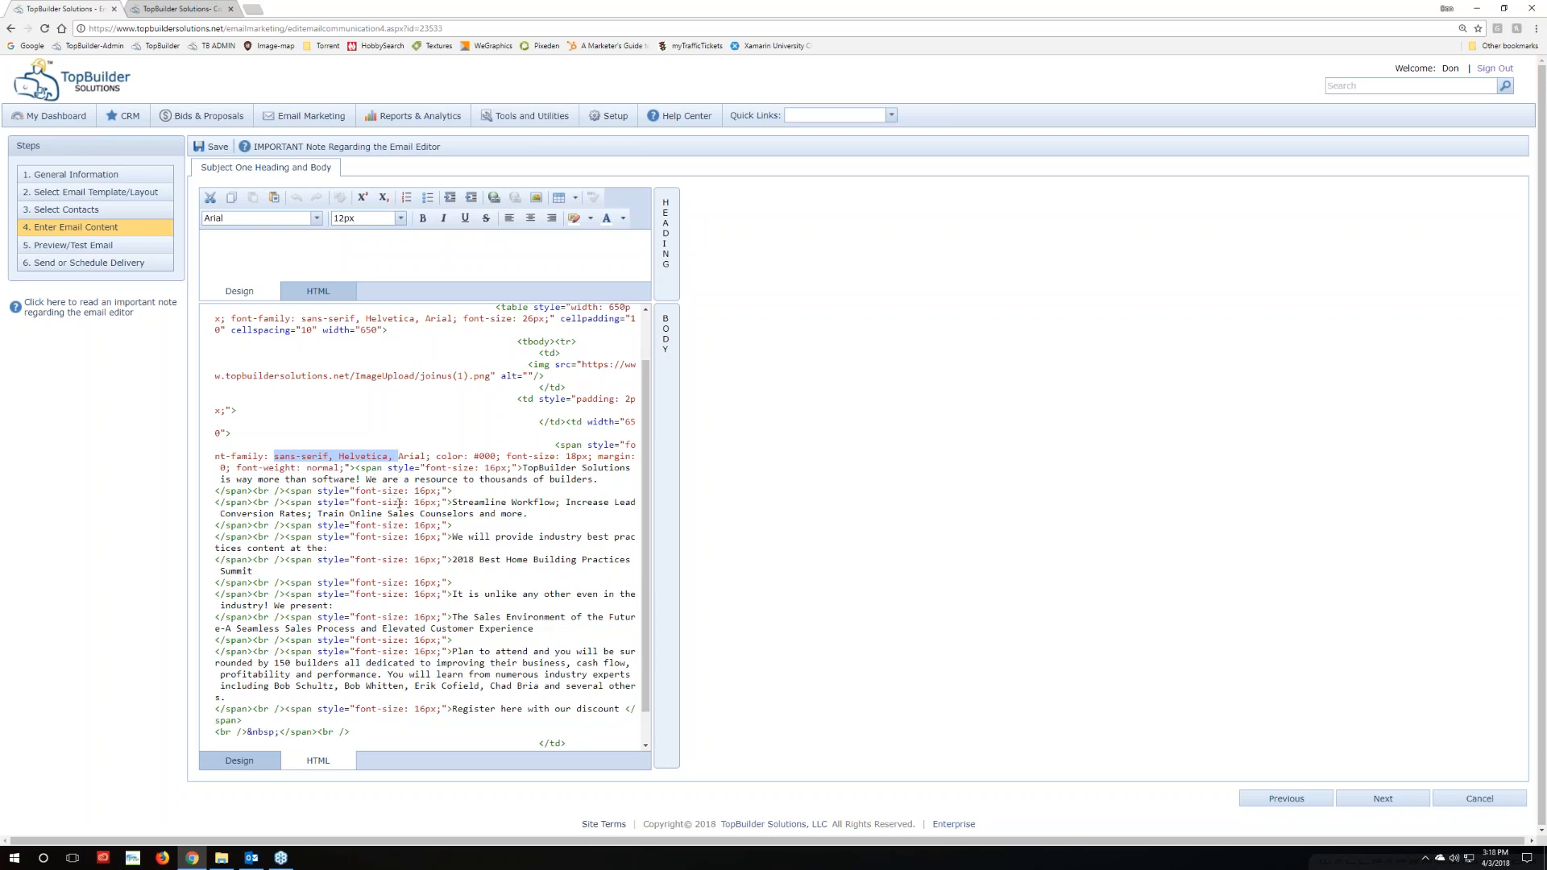
key("Delete")
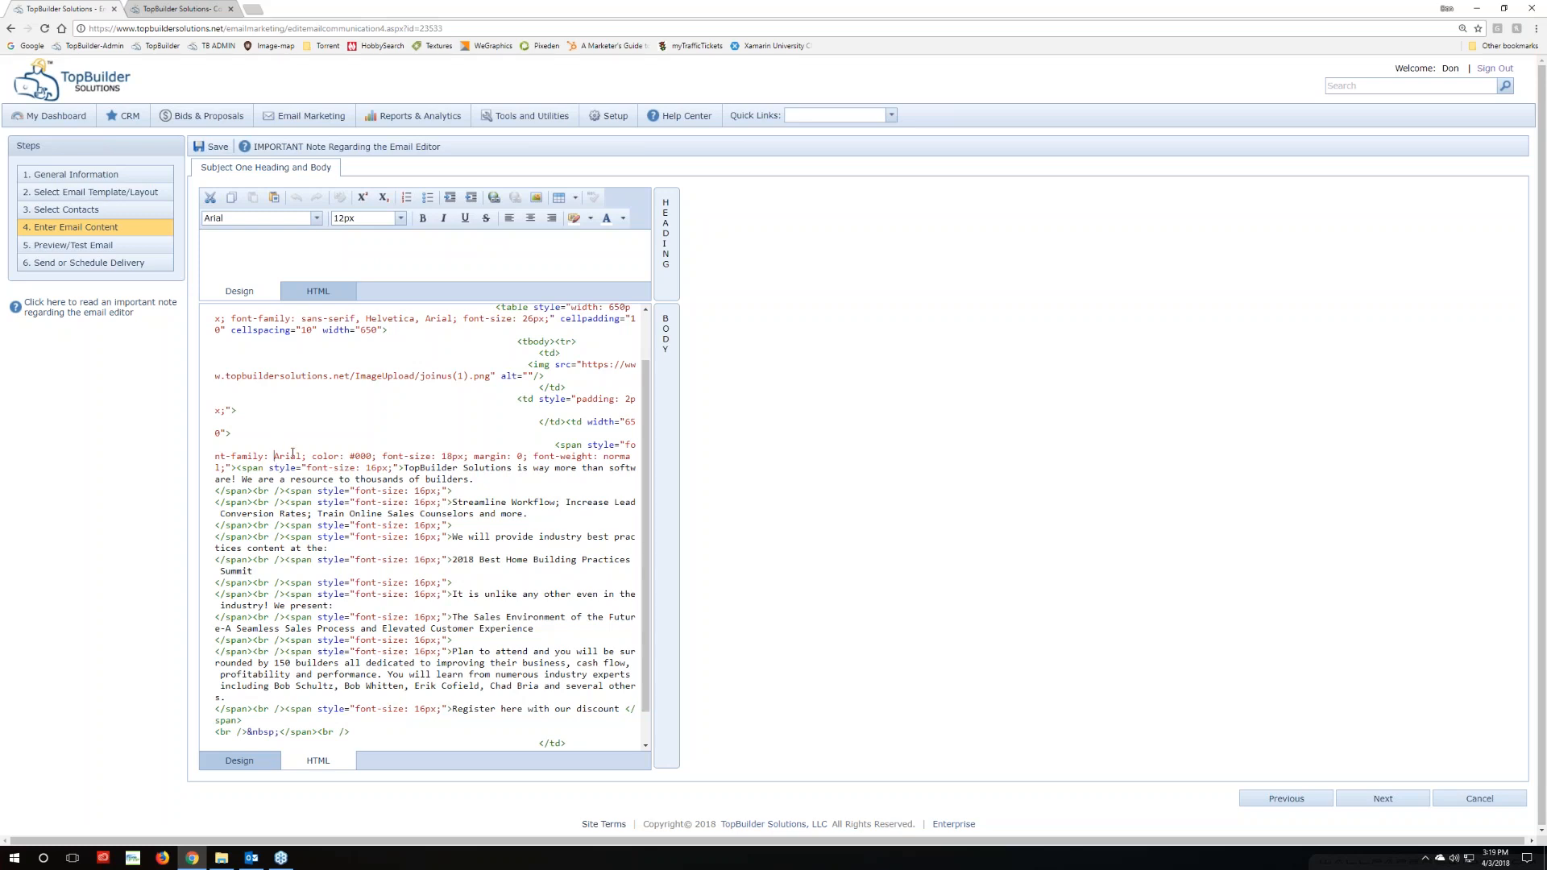
left_click(452, 457)
key("BackSpace")
type("6")
Switch between Design and HTML views to find the Best Home Building Practices Summit line in the source
left_click(239, 760)
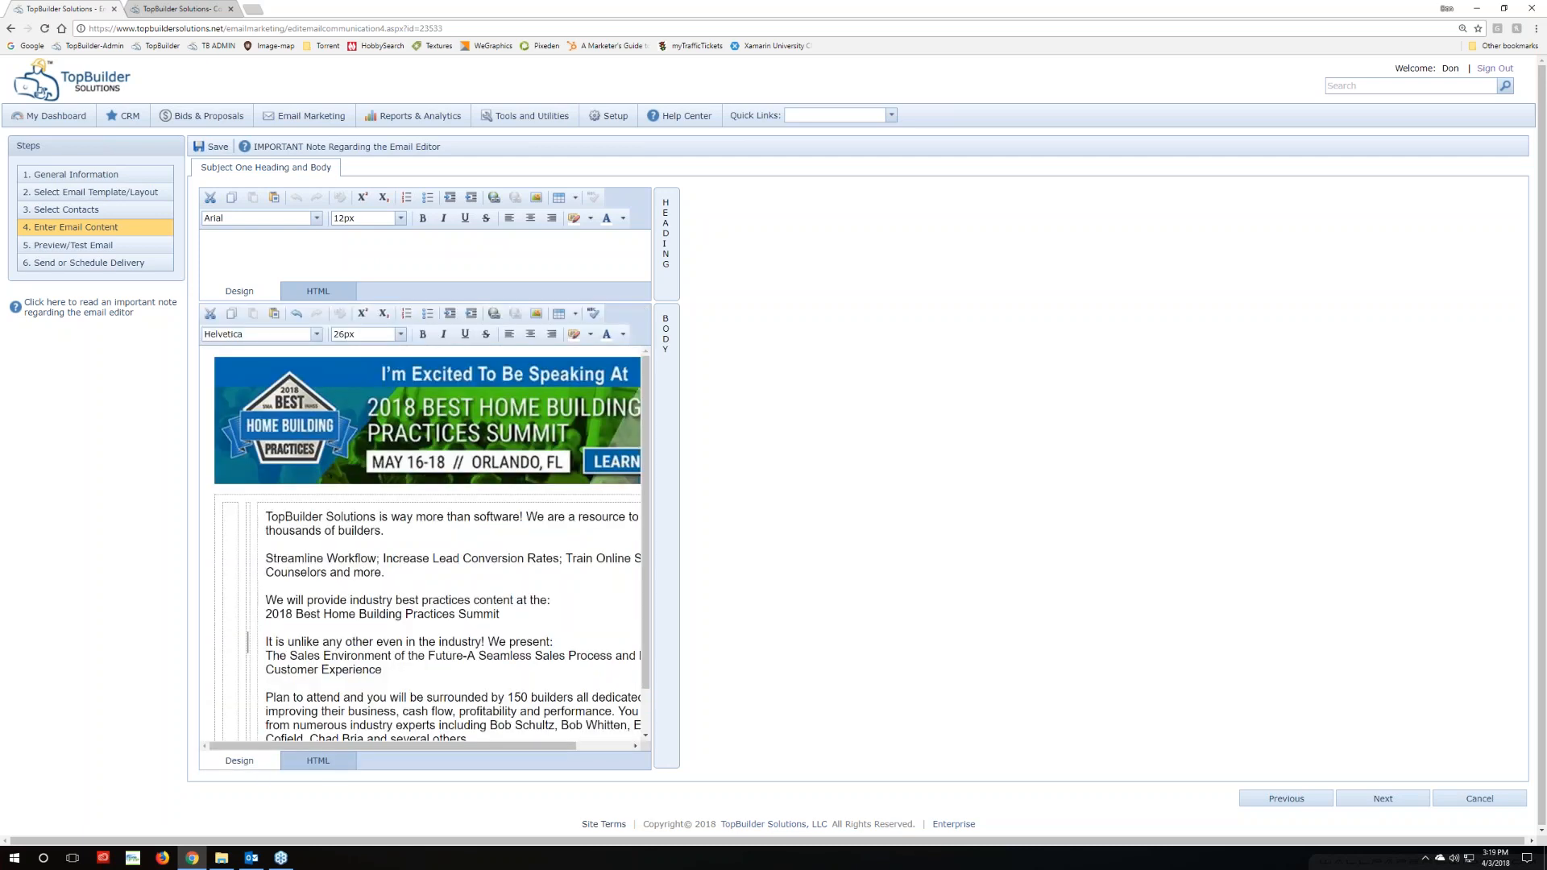
scroll(423, 626, "down", 1)
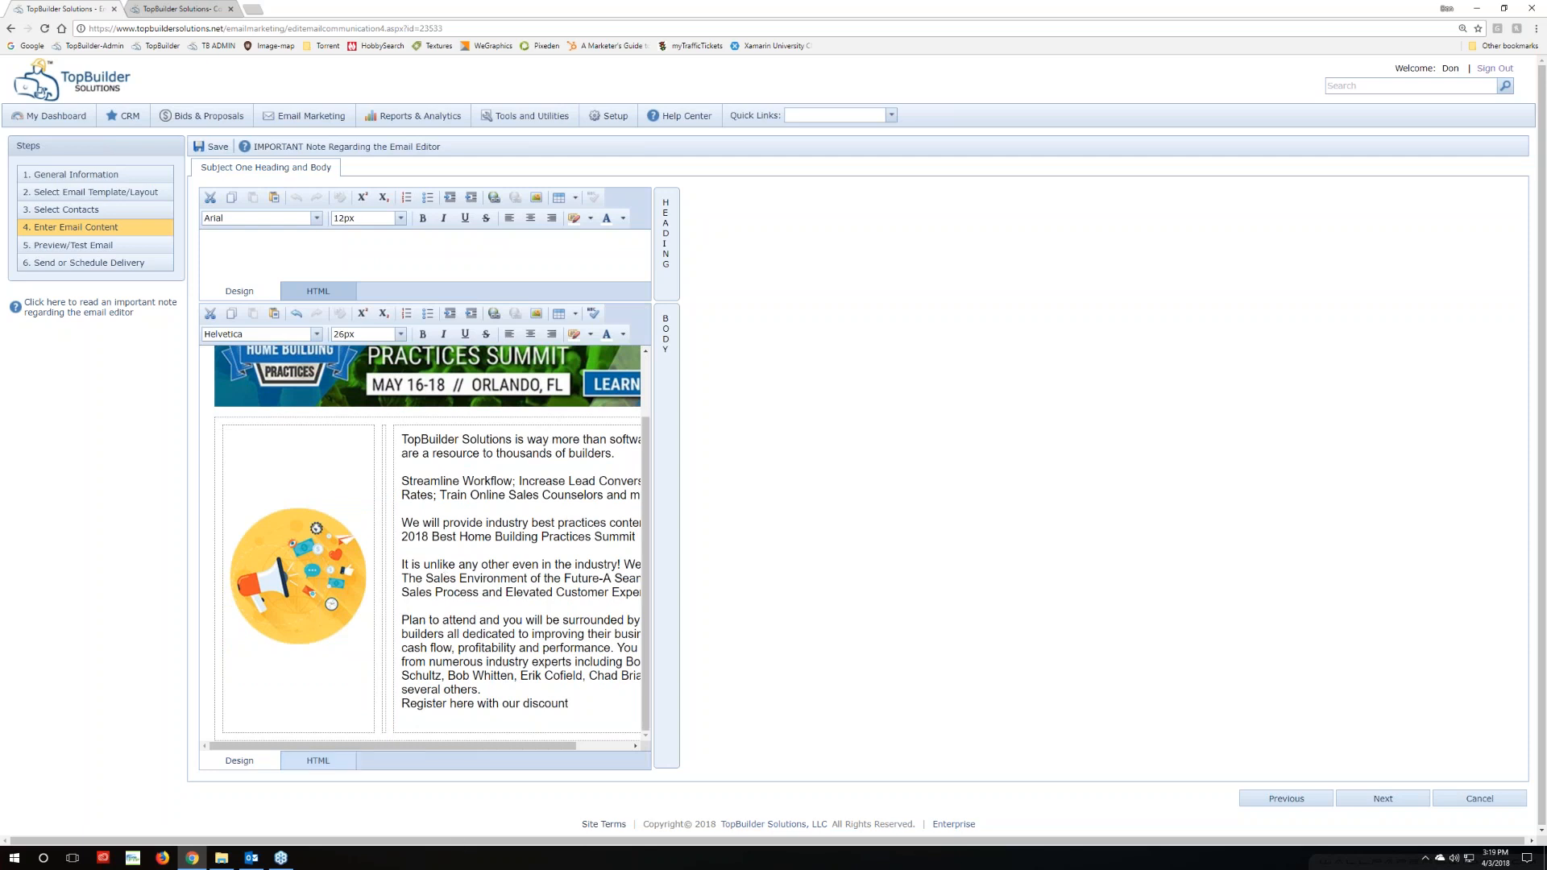
left_click(318, 761)
left_click(238, 761)
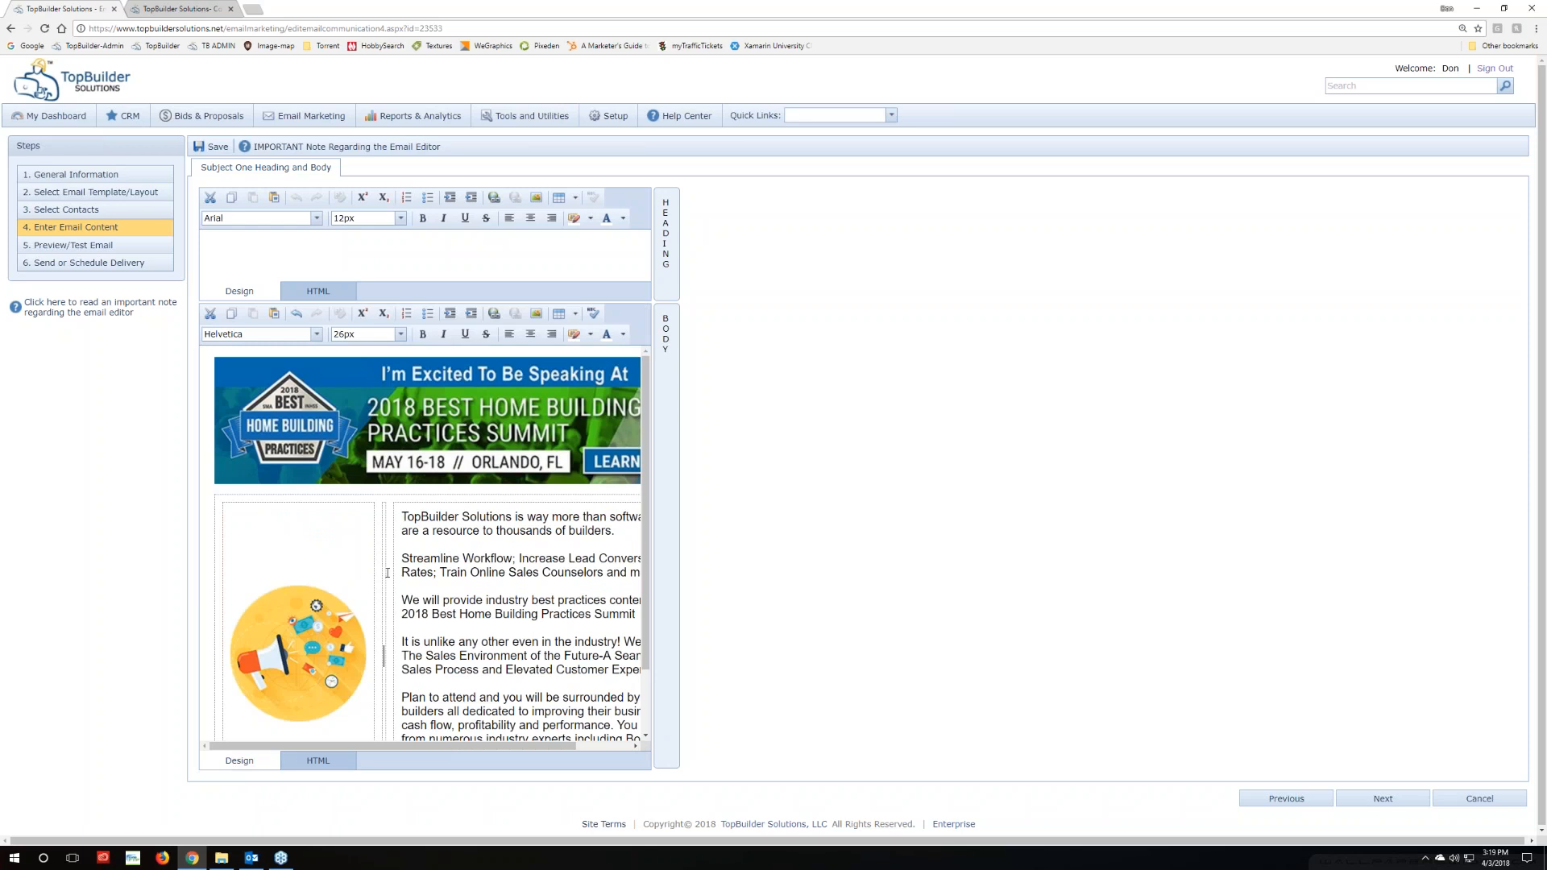
scroll(378, 559, "down", 1)
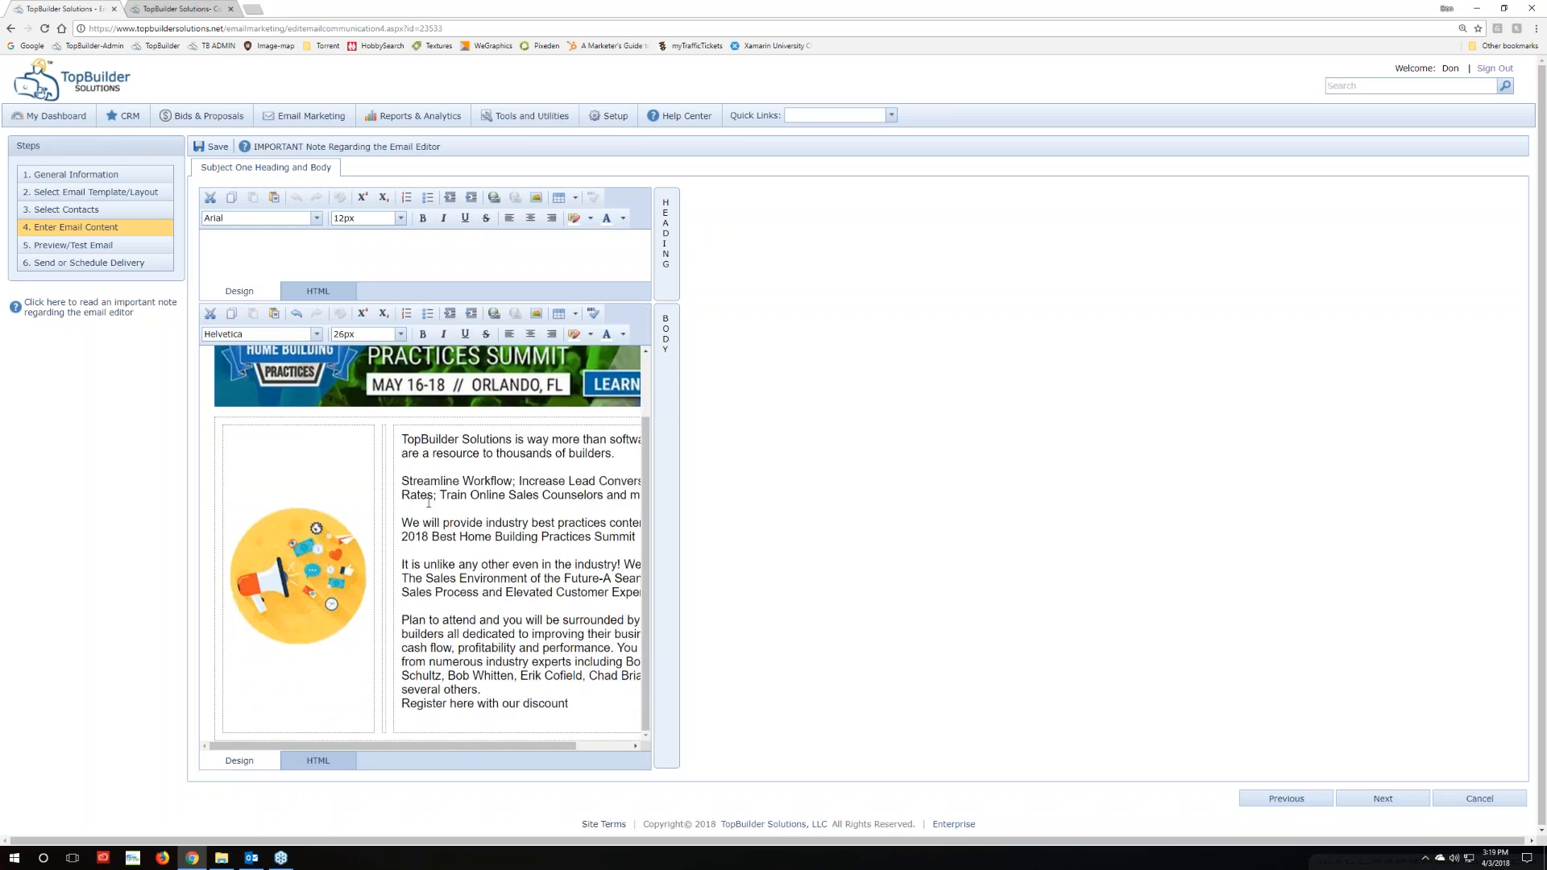
left_click(546, 702)
left_click_drag(516, 595, 517, 604)
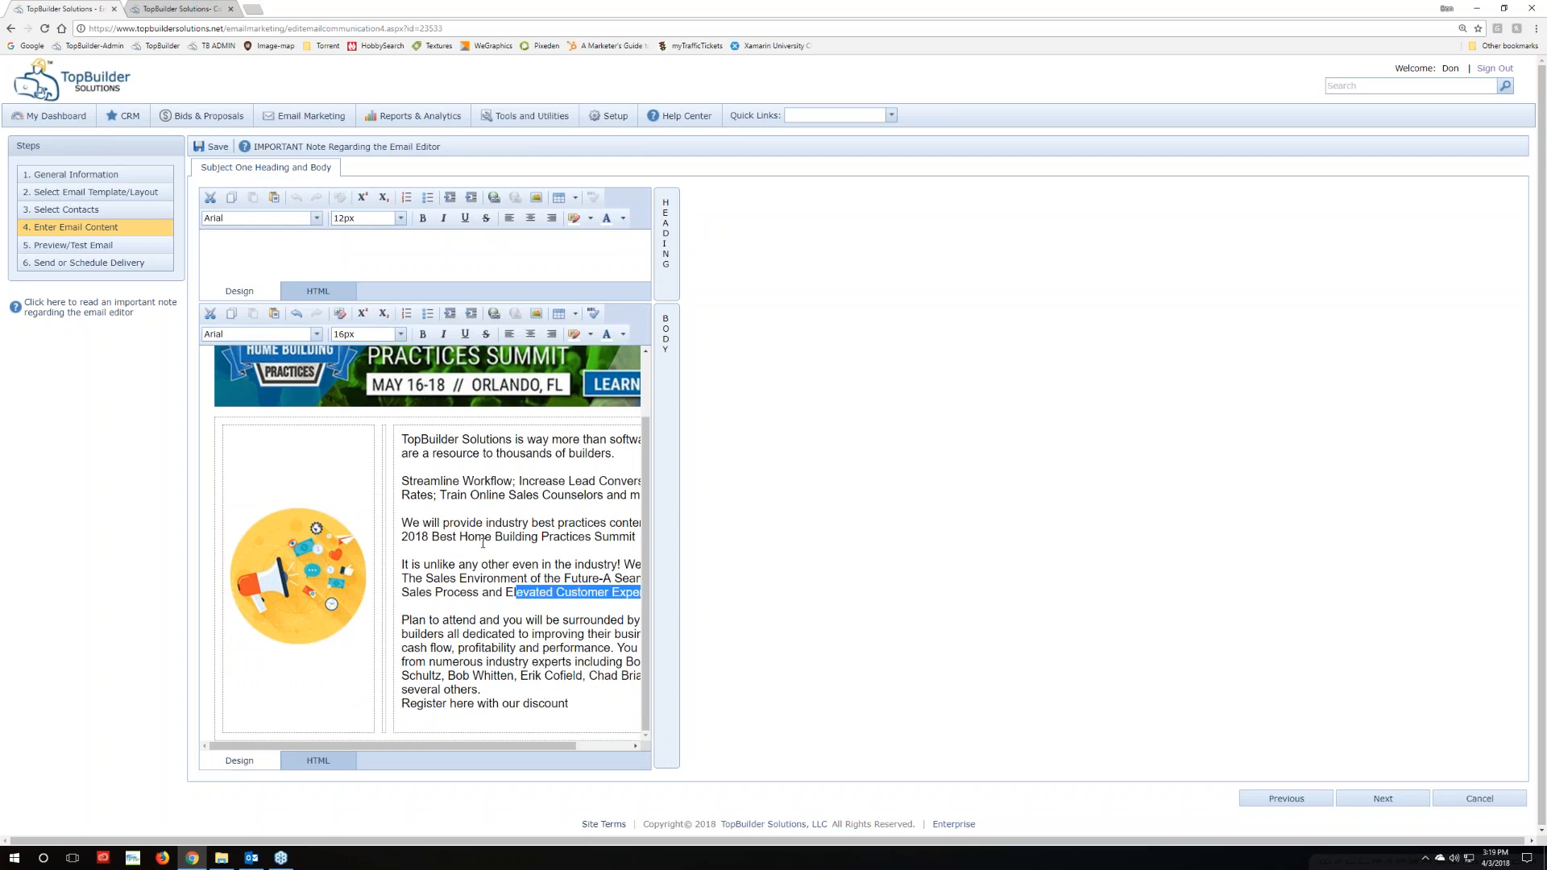
left_click_drag(485, 539, 482, 548)
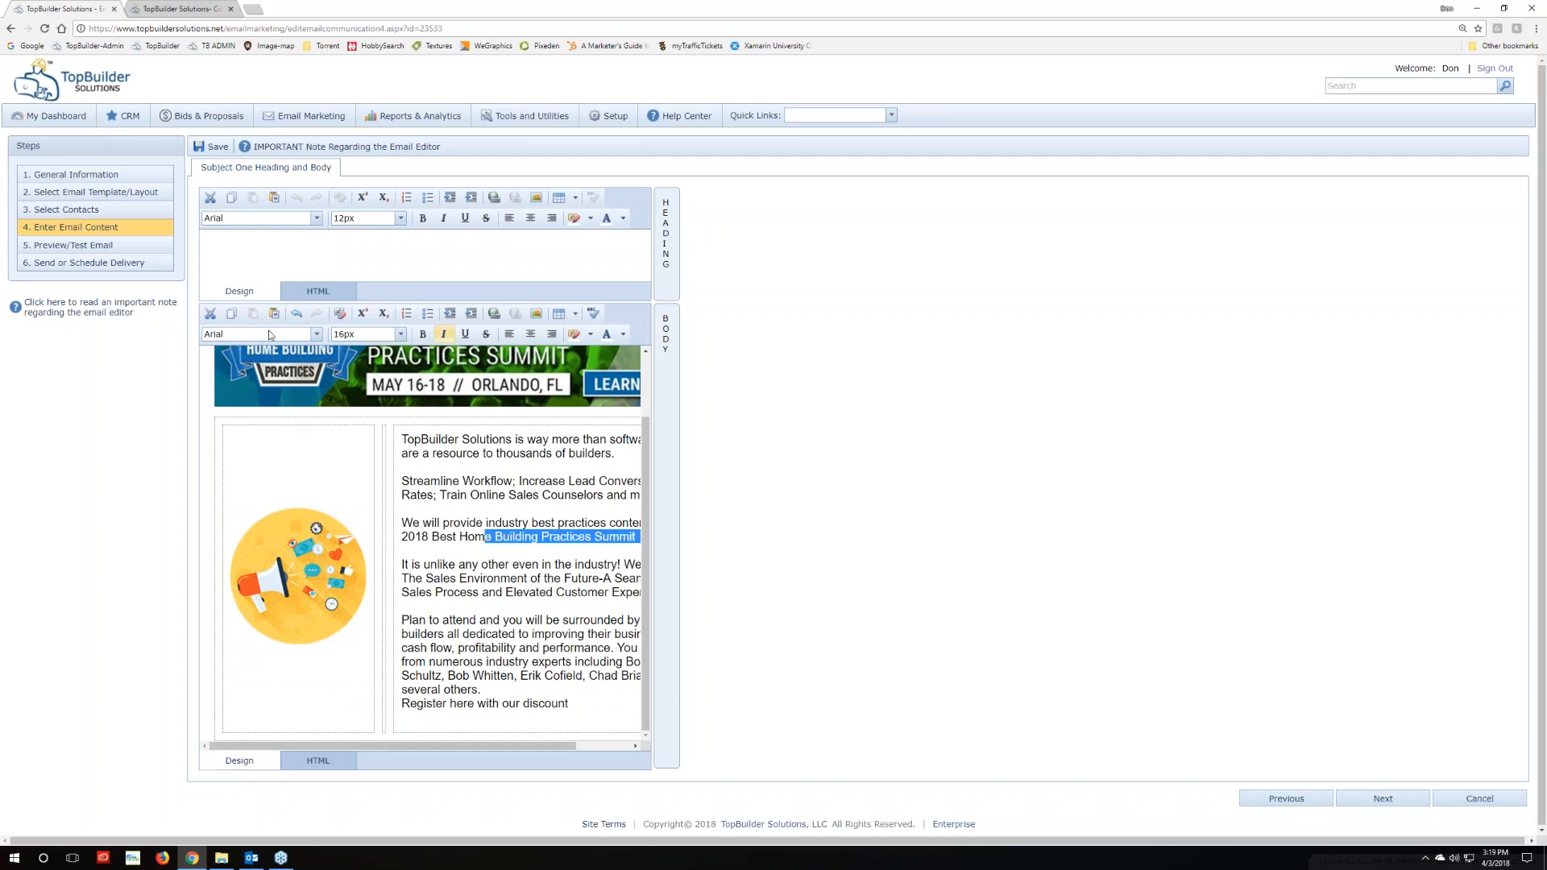
left_click(318, 761)
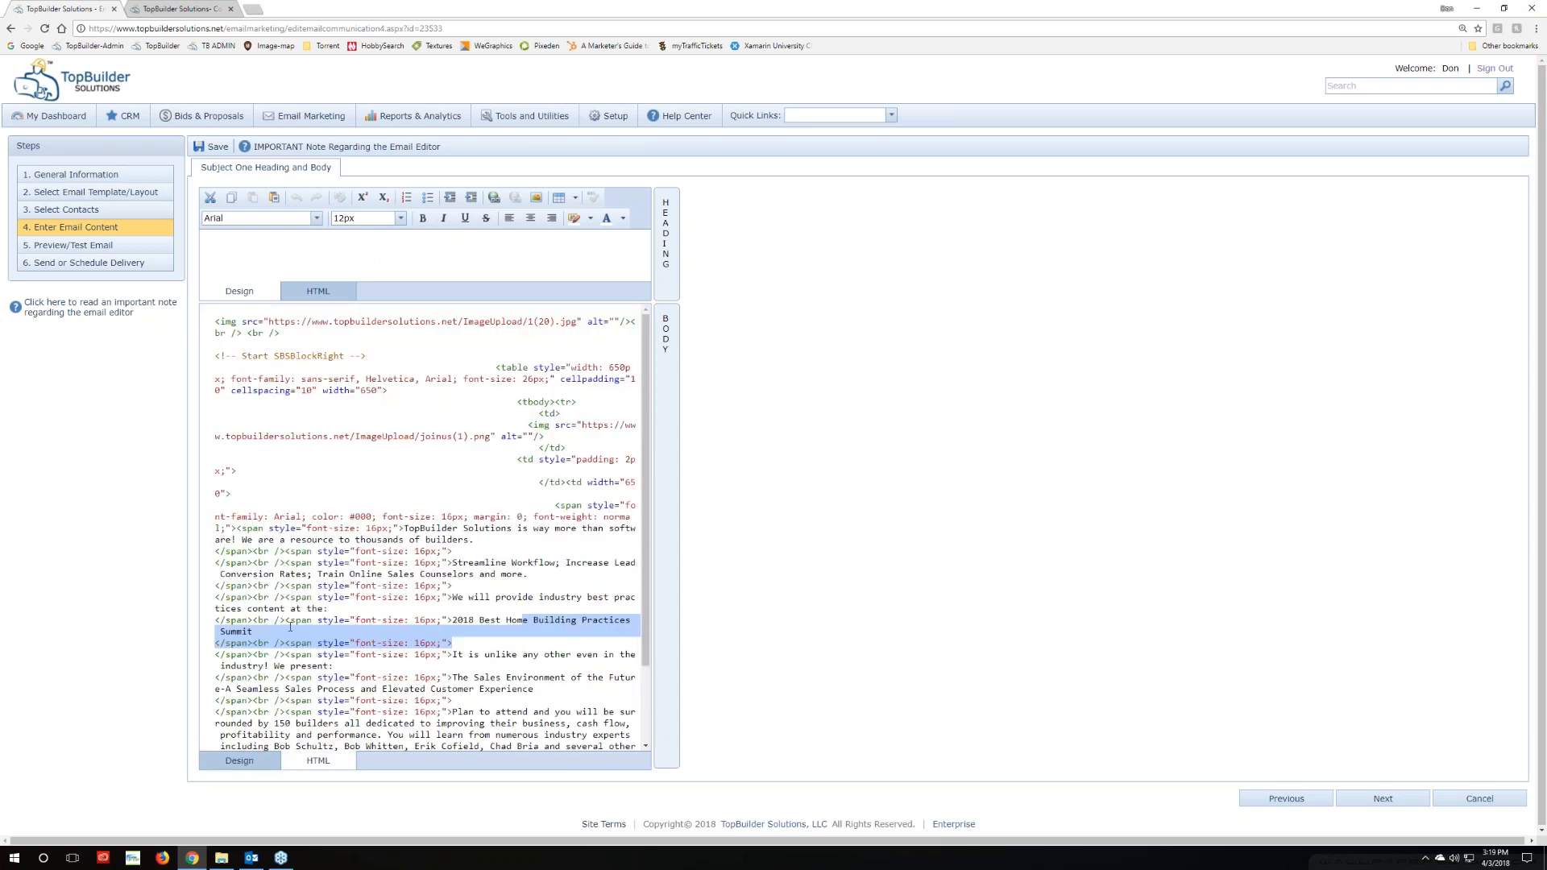
left_click(239, 761)
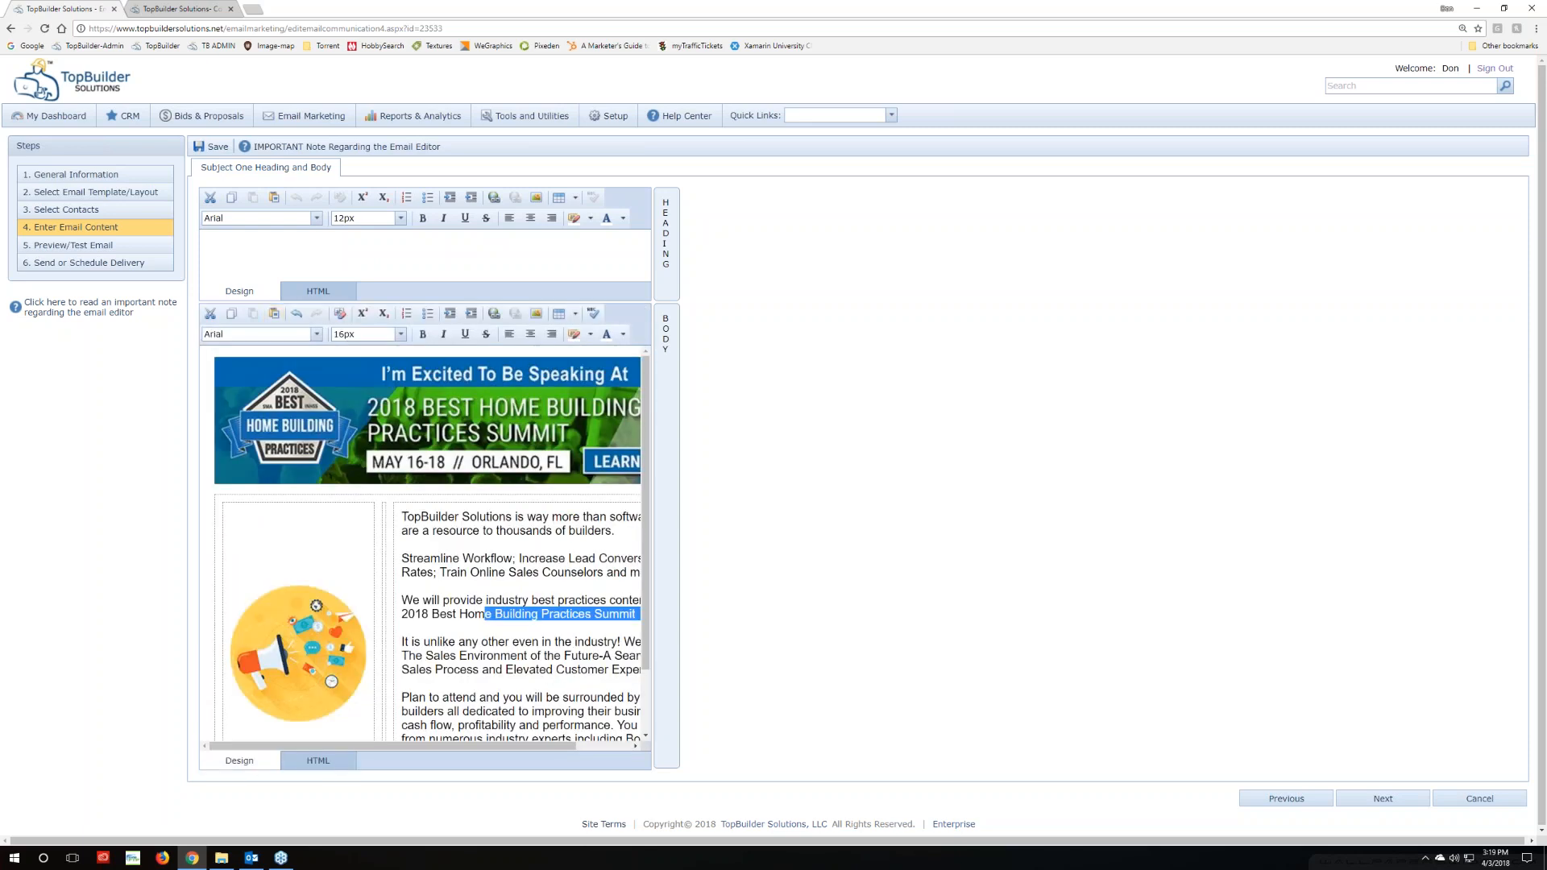
left_click(487, 632)
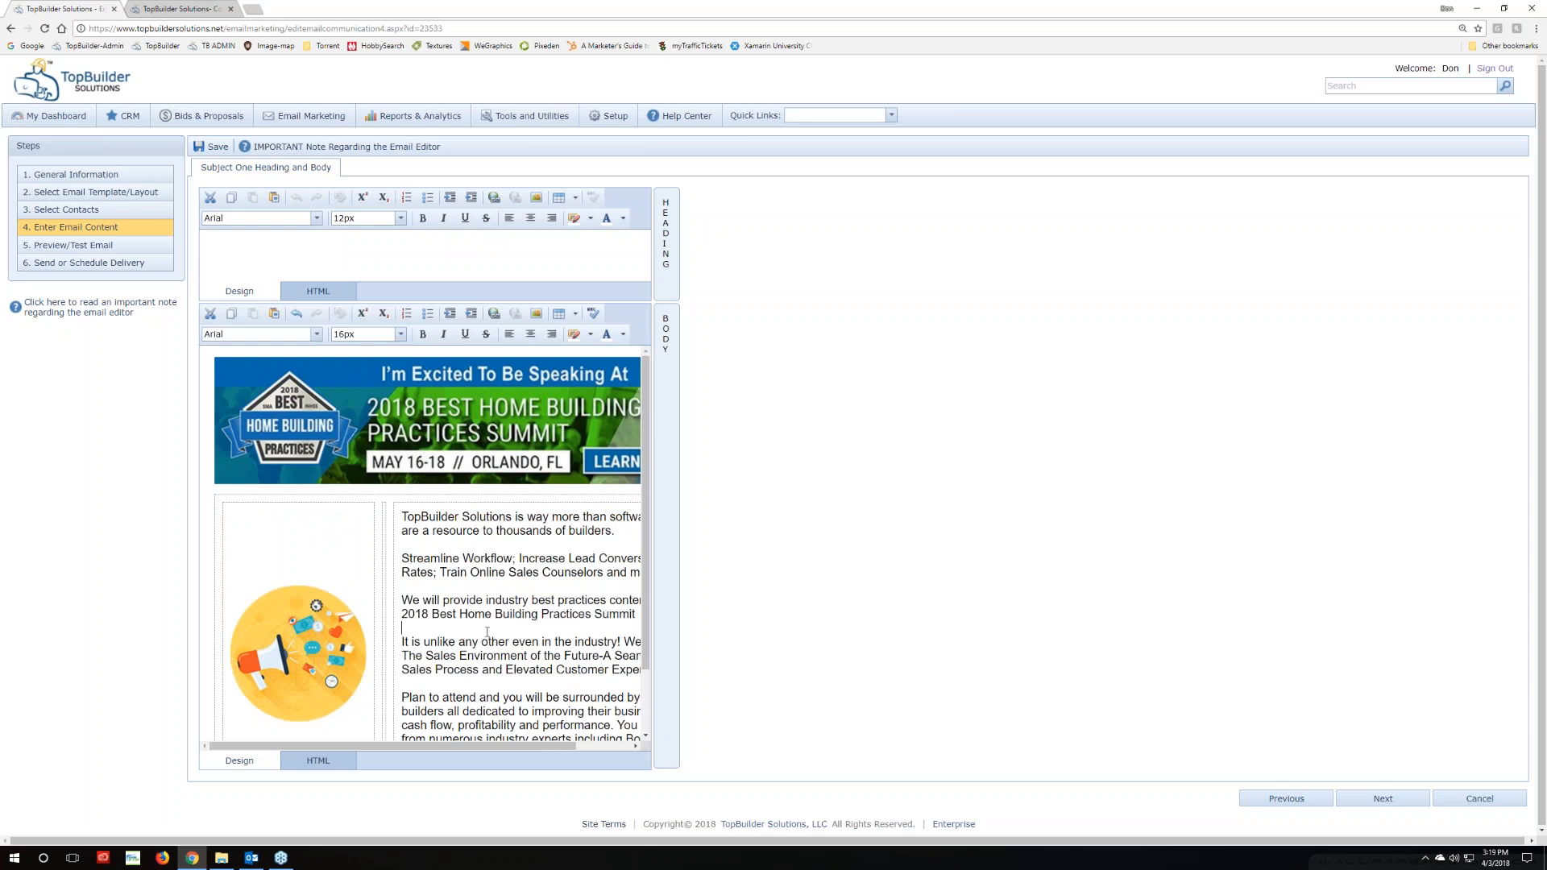
left_click(318, 761)
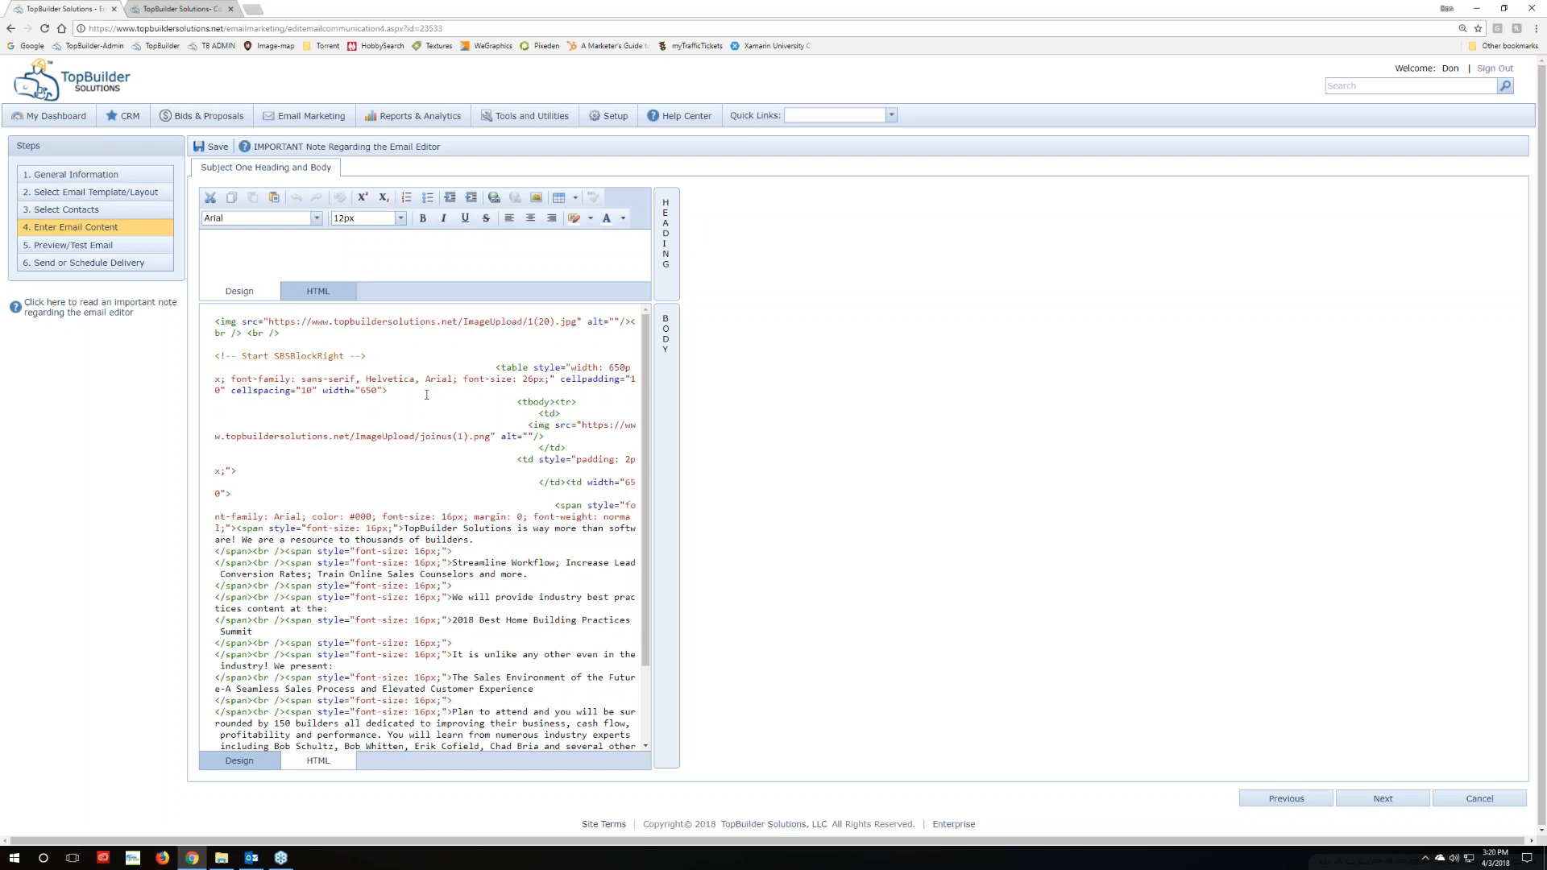
Delete 'sans-serif, Helvetica' from the SBSBlockRight table's font-family so only Arial remains
left_click_drag(301, 379, 420, 379)
left_click(316, 391)
left_click_drag(301, 378, 360, 378)
left_click_drag(365, 378, 458, 379)
left_click(295, 378)
left_click_drag(302, 378, 457, 380)
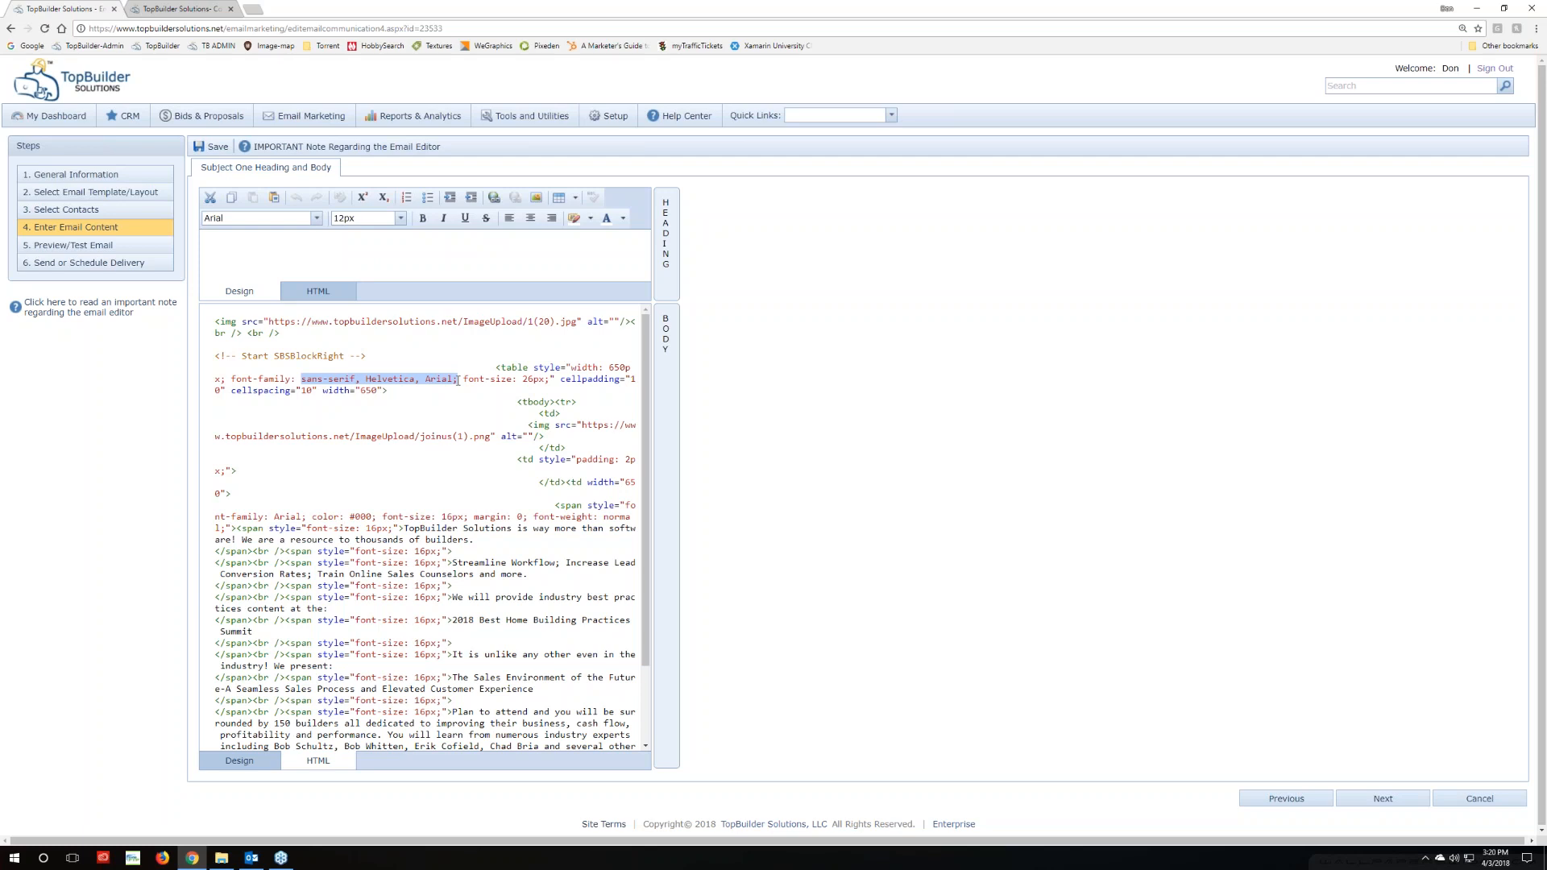
left_click(437, 394)
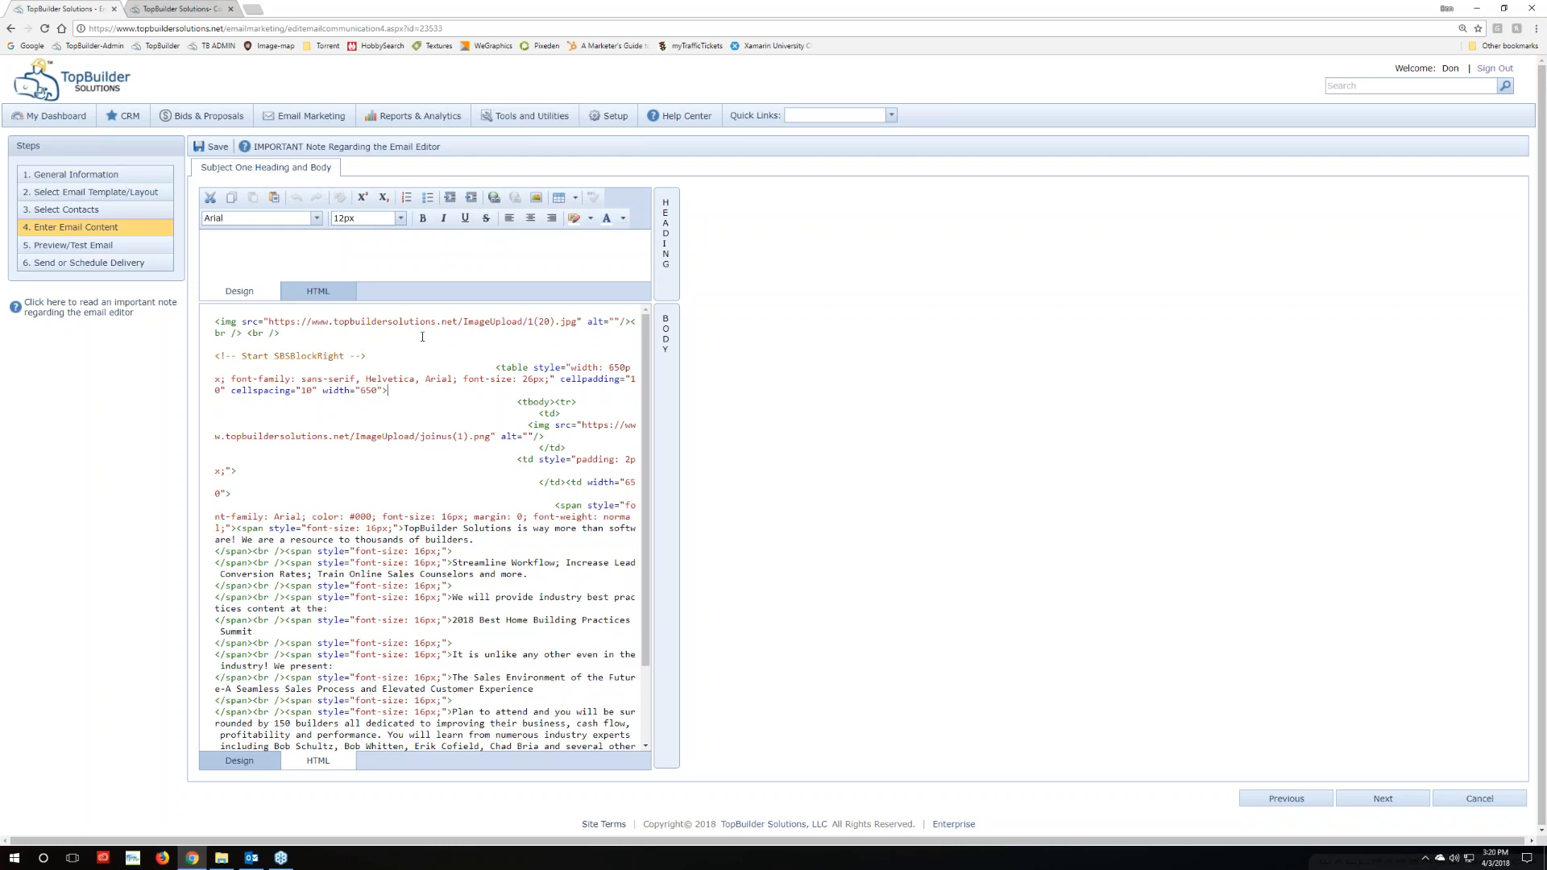
left_click_drag(426, 379, 302, 379)
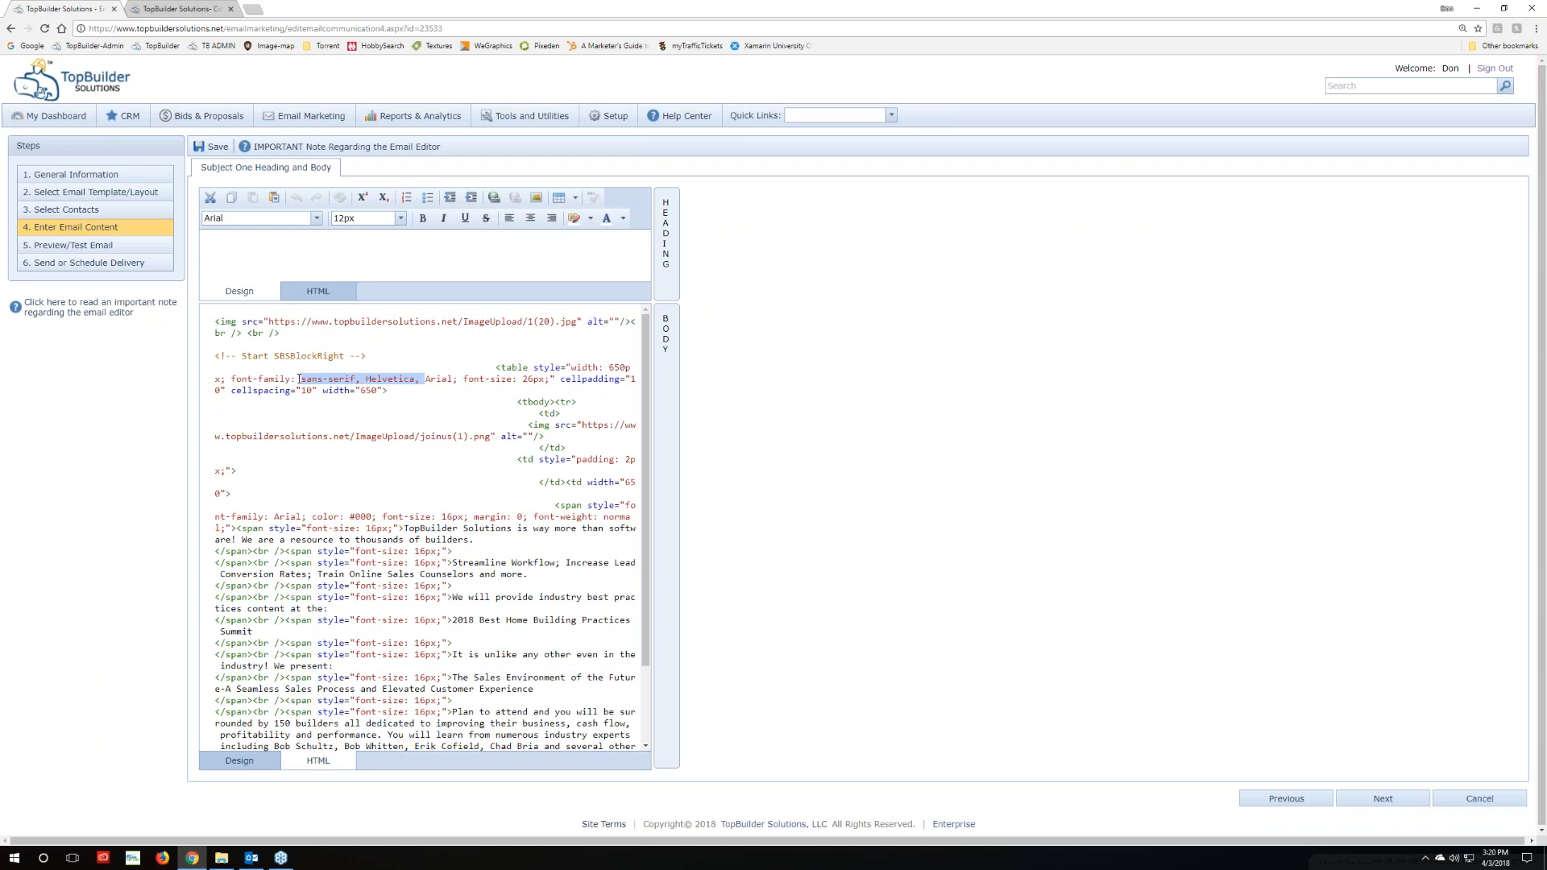
key("Delete")
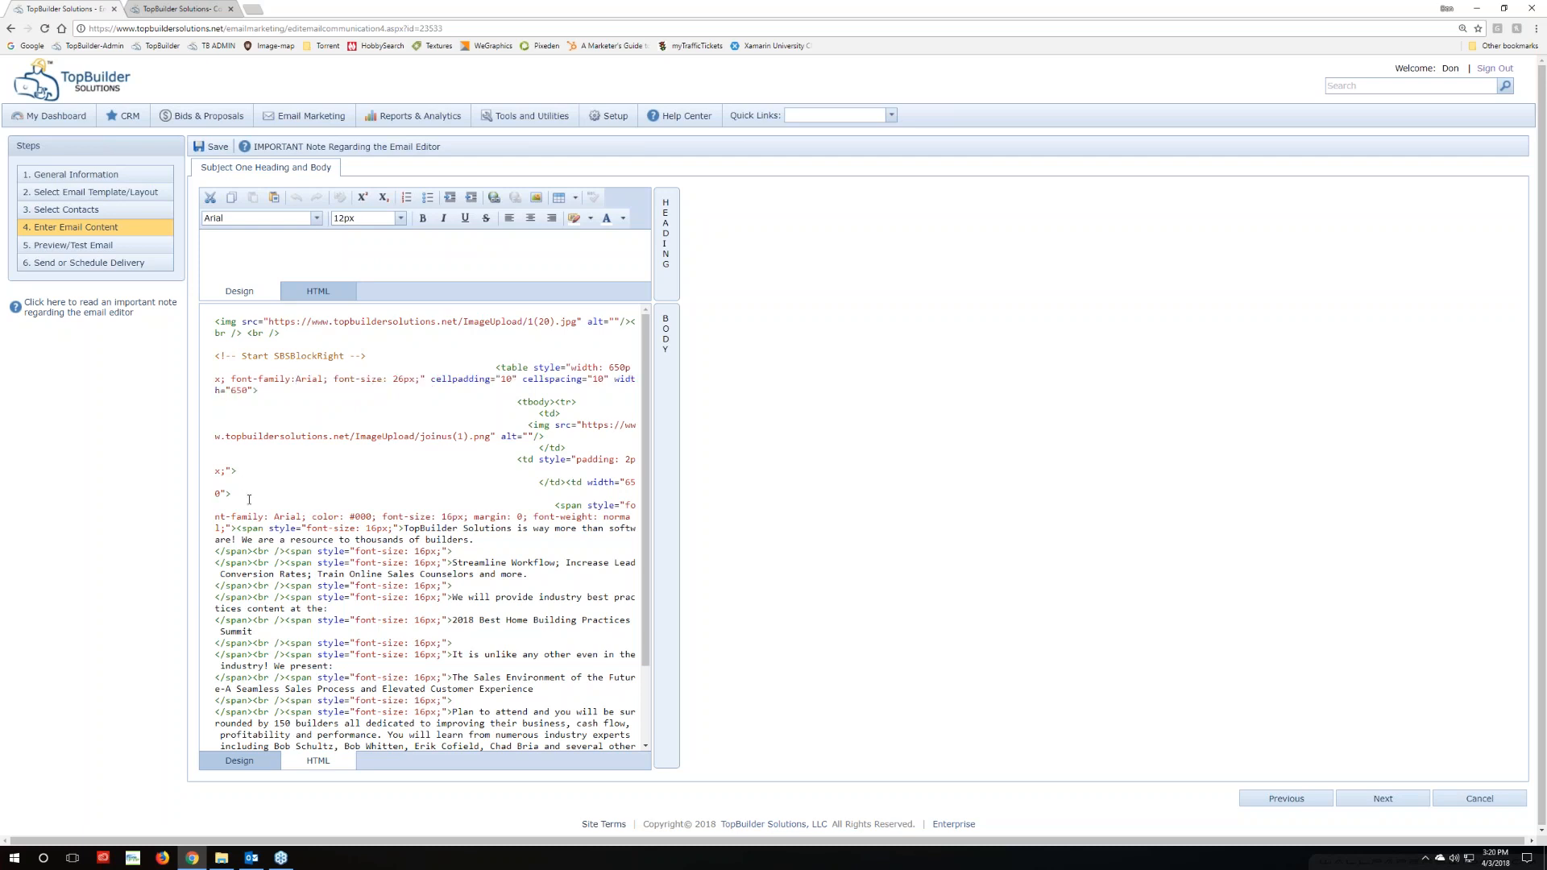
left_click(239, 761)
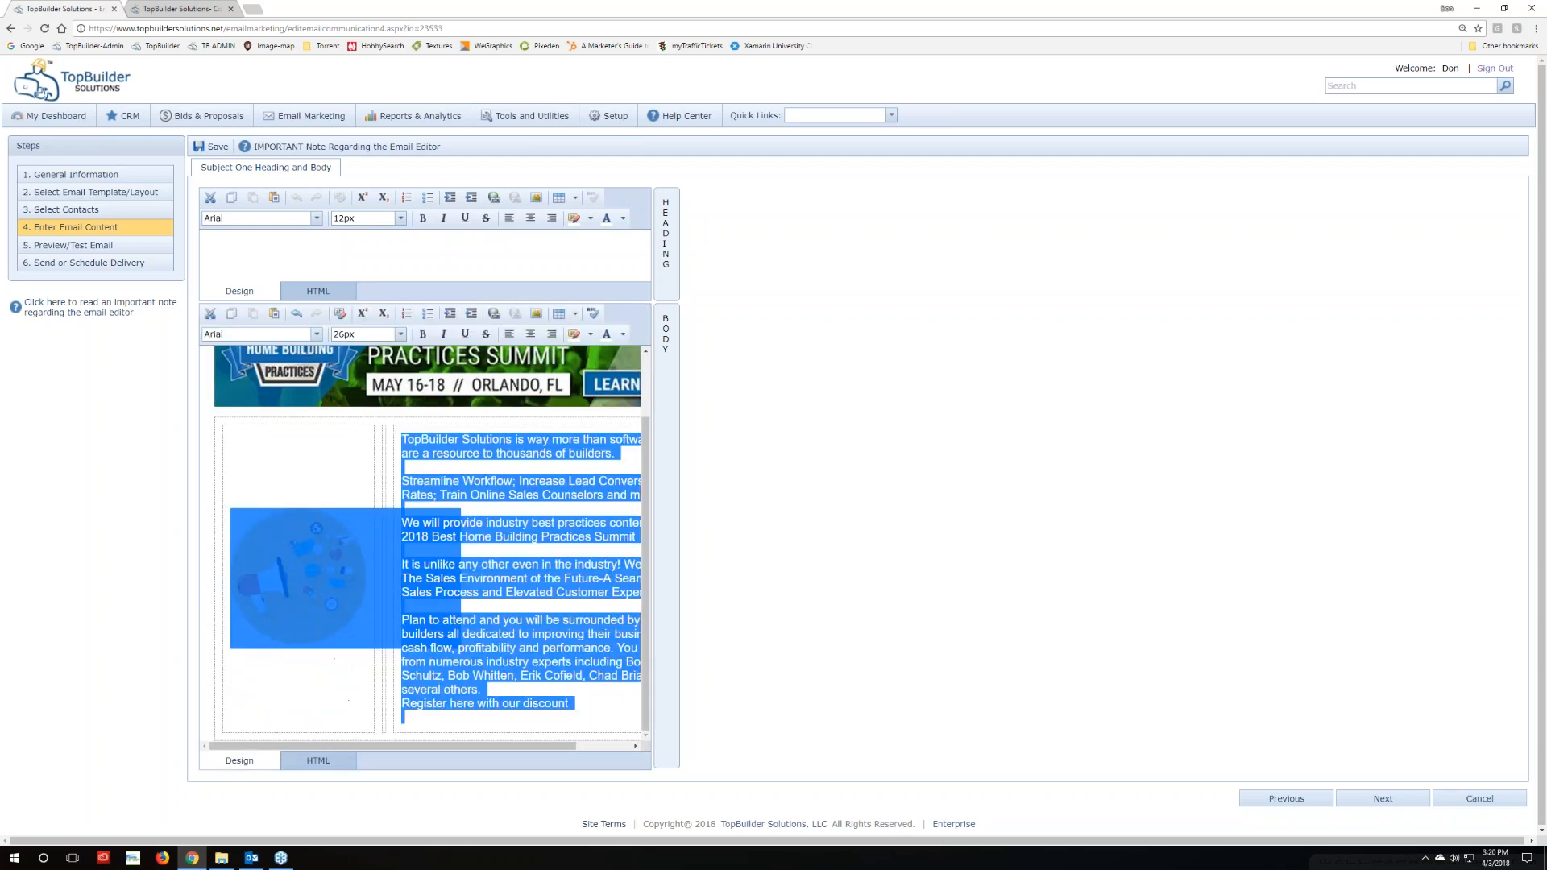
left_click(615, 711)
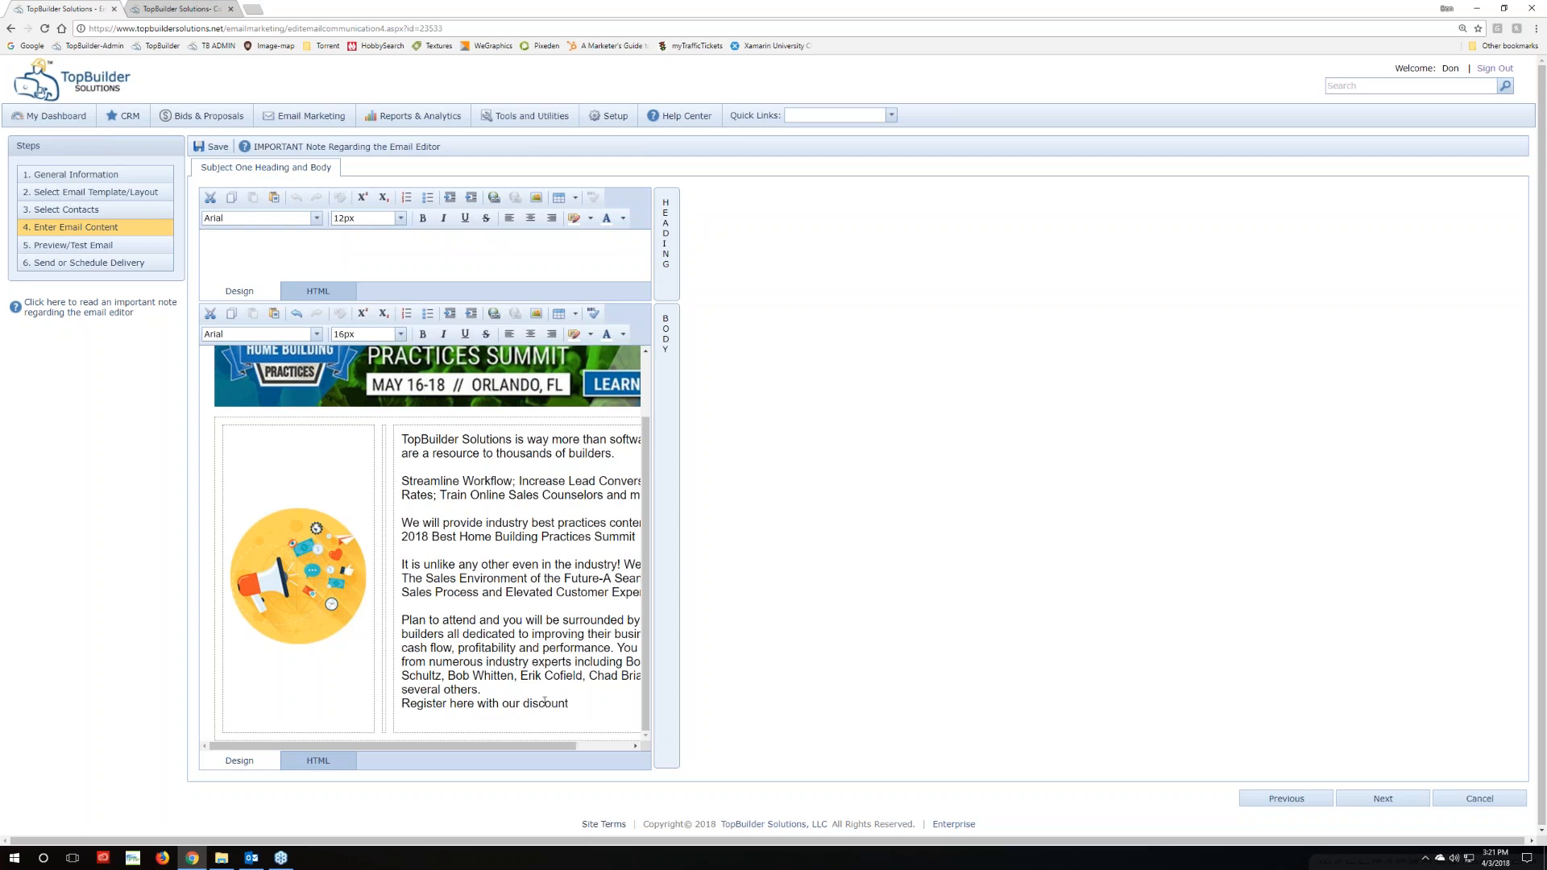
left_click(251, 857)
Copy the Summit link's address from the Outlook test email and return to the TopBuilder editor
left_click(695, 536)
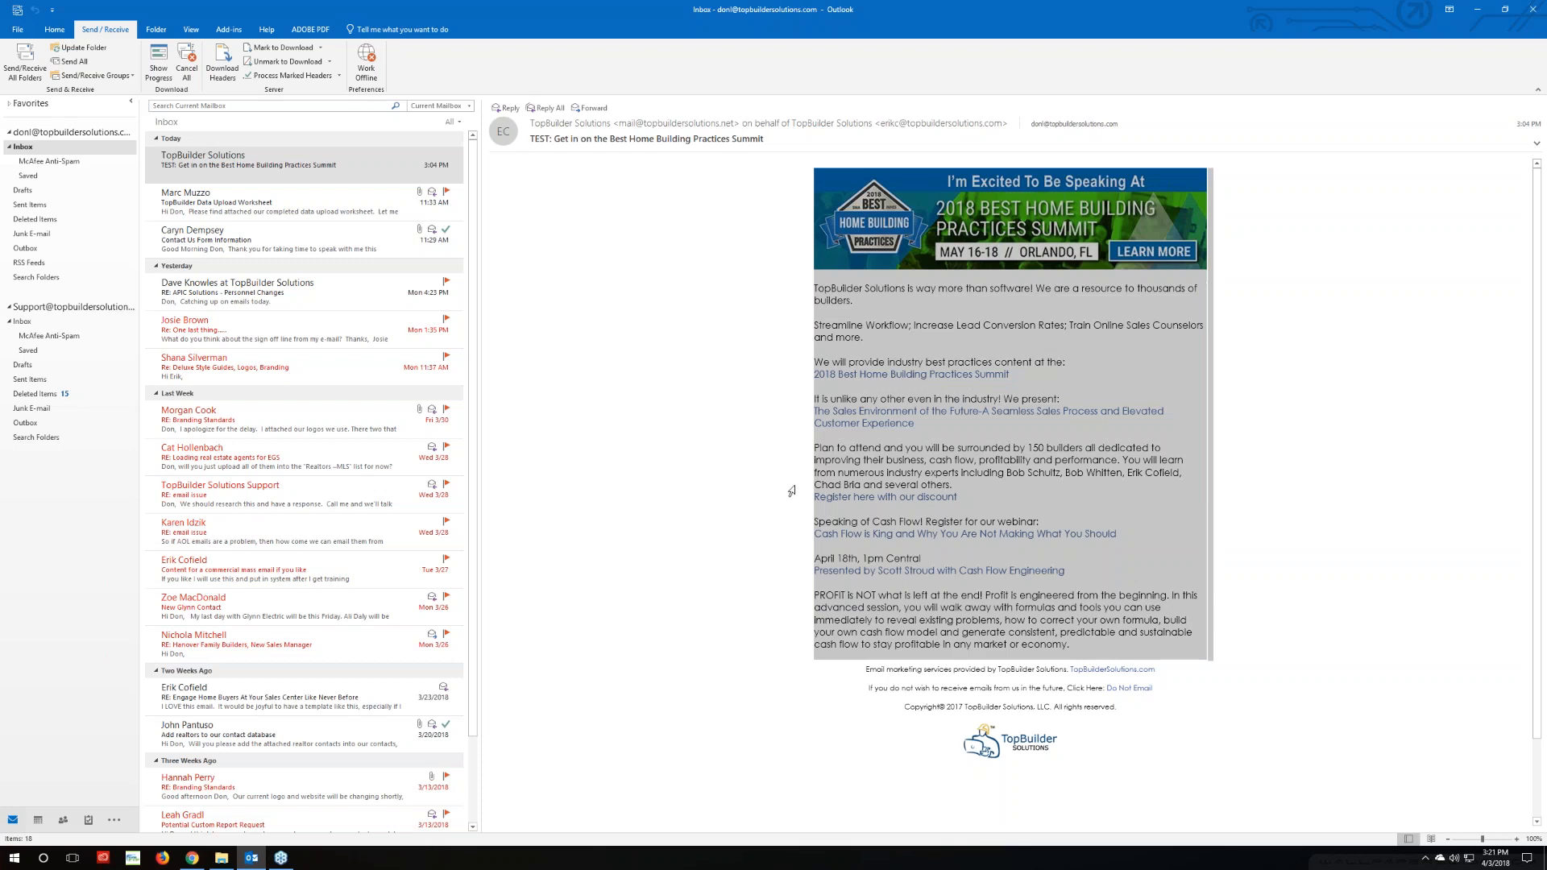
left_click(967, 436)
right_click(953, 377)
left_click(997, 431)
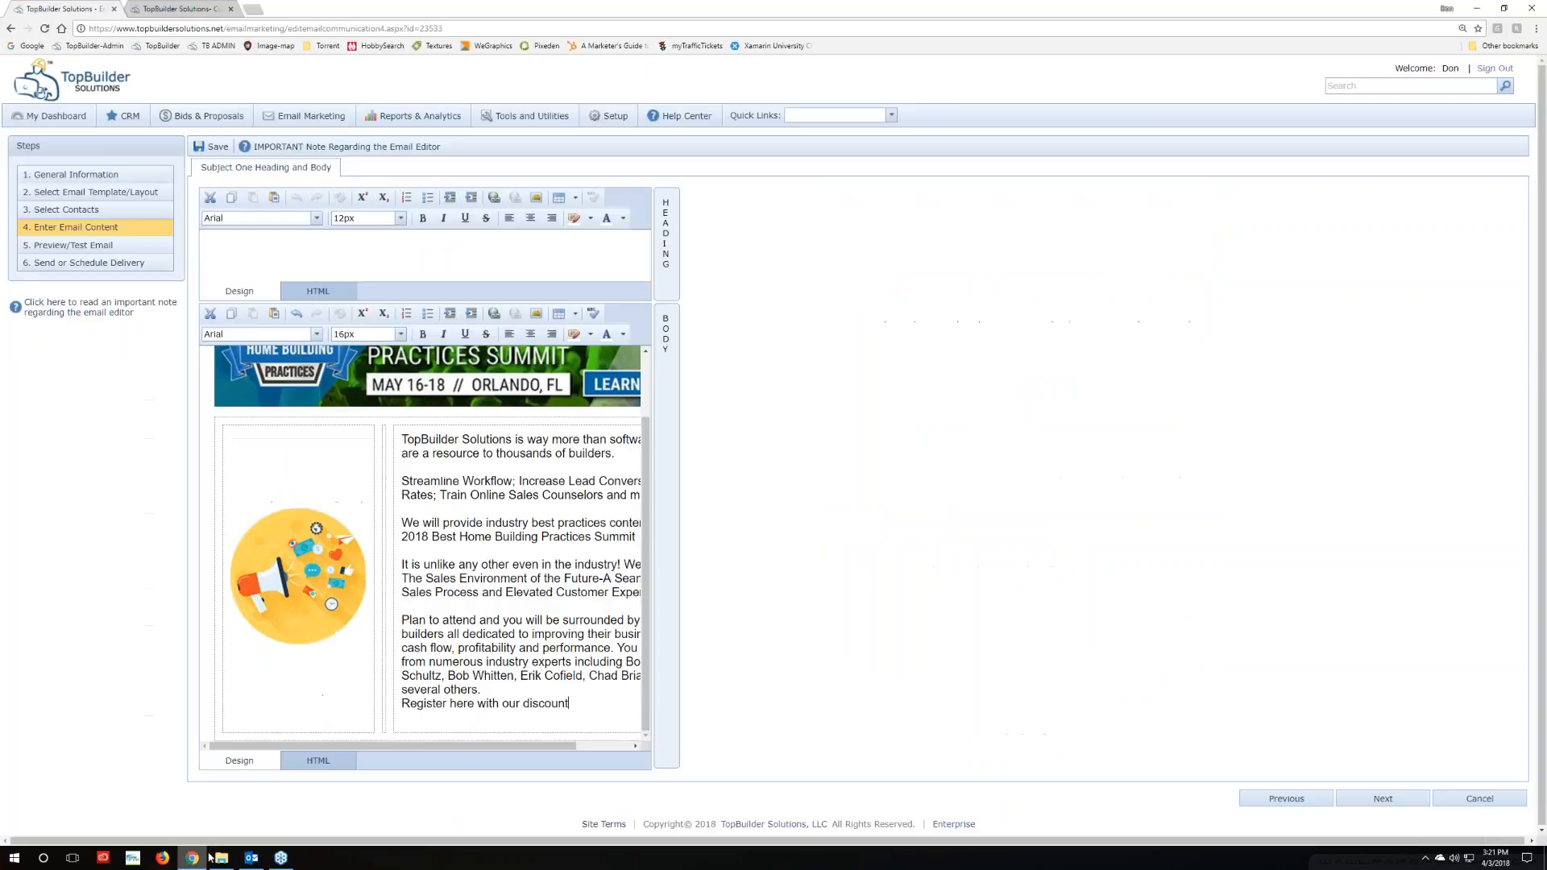
left_click(192, 858)
left_click_drag(497, 746, 551, 747)
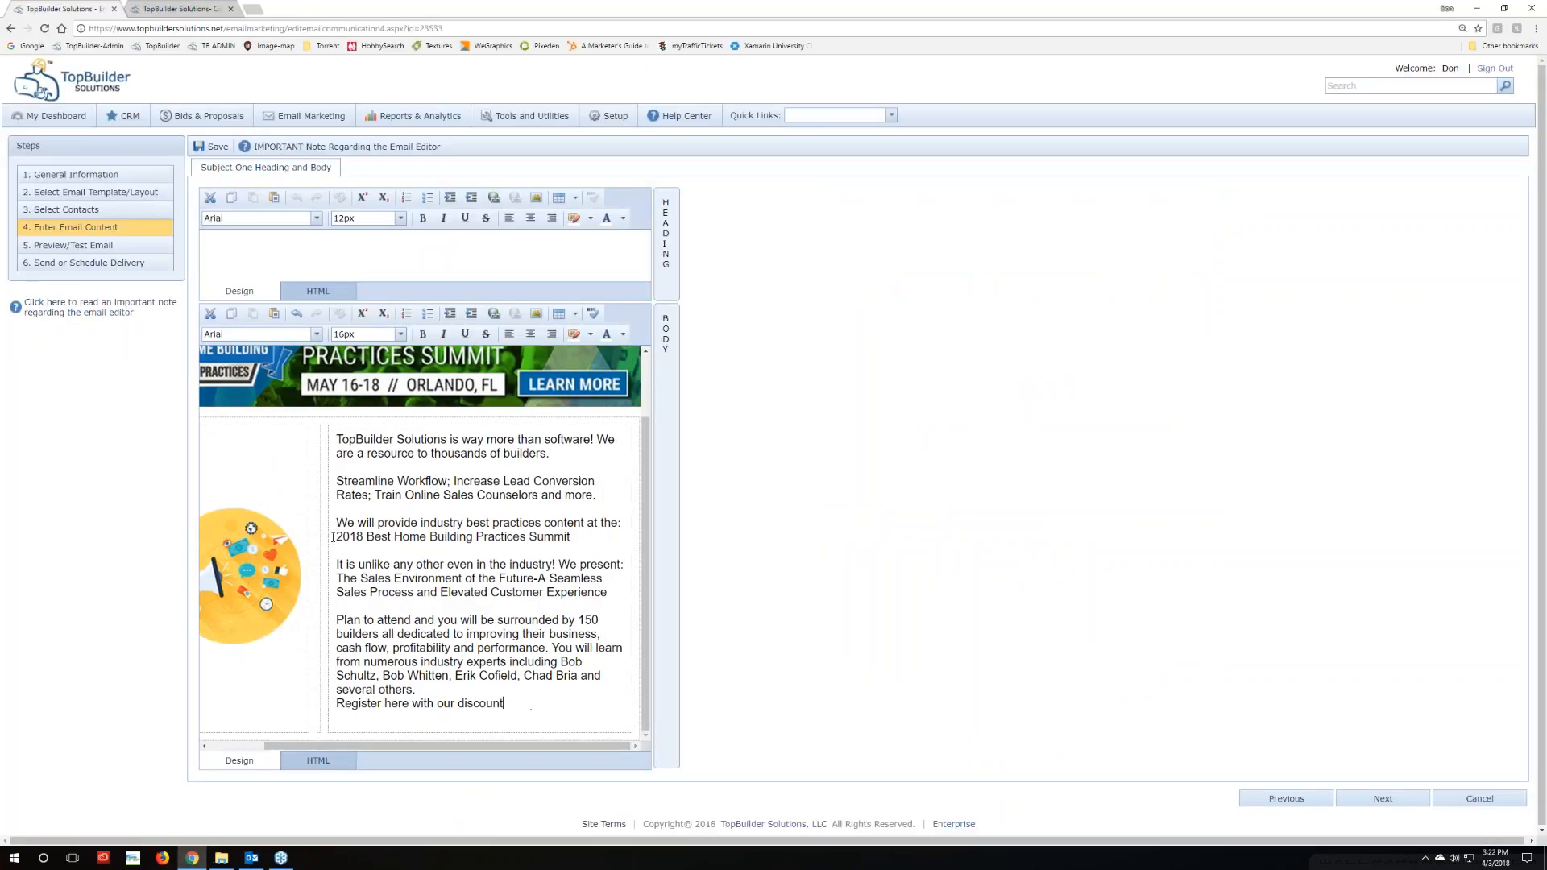
Link the '2018 Best Home Building Practices Summit' line to the pasted summit page address
left_click_drag(338, 536, 573, 537)
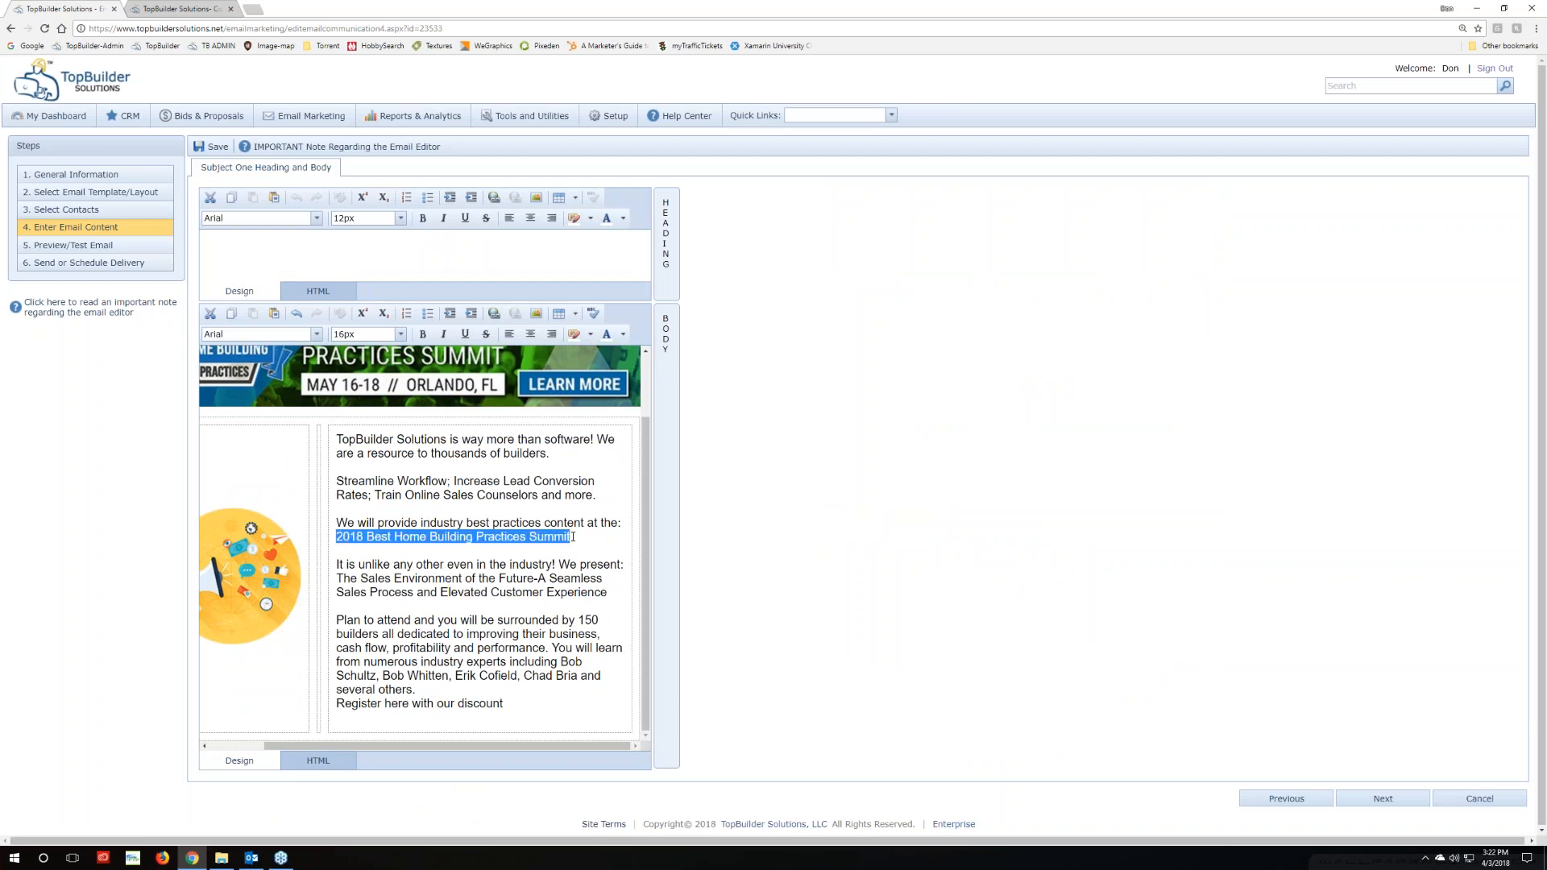
left_click(495, 314)
key("ctrl+v")
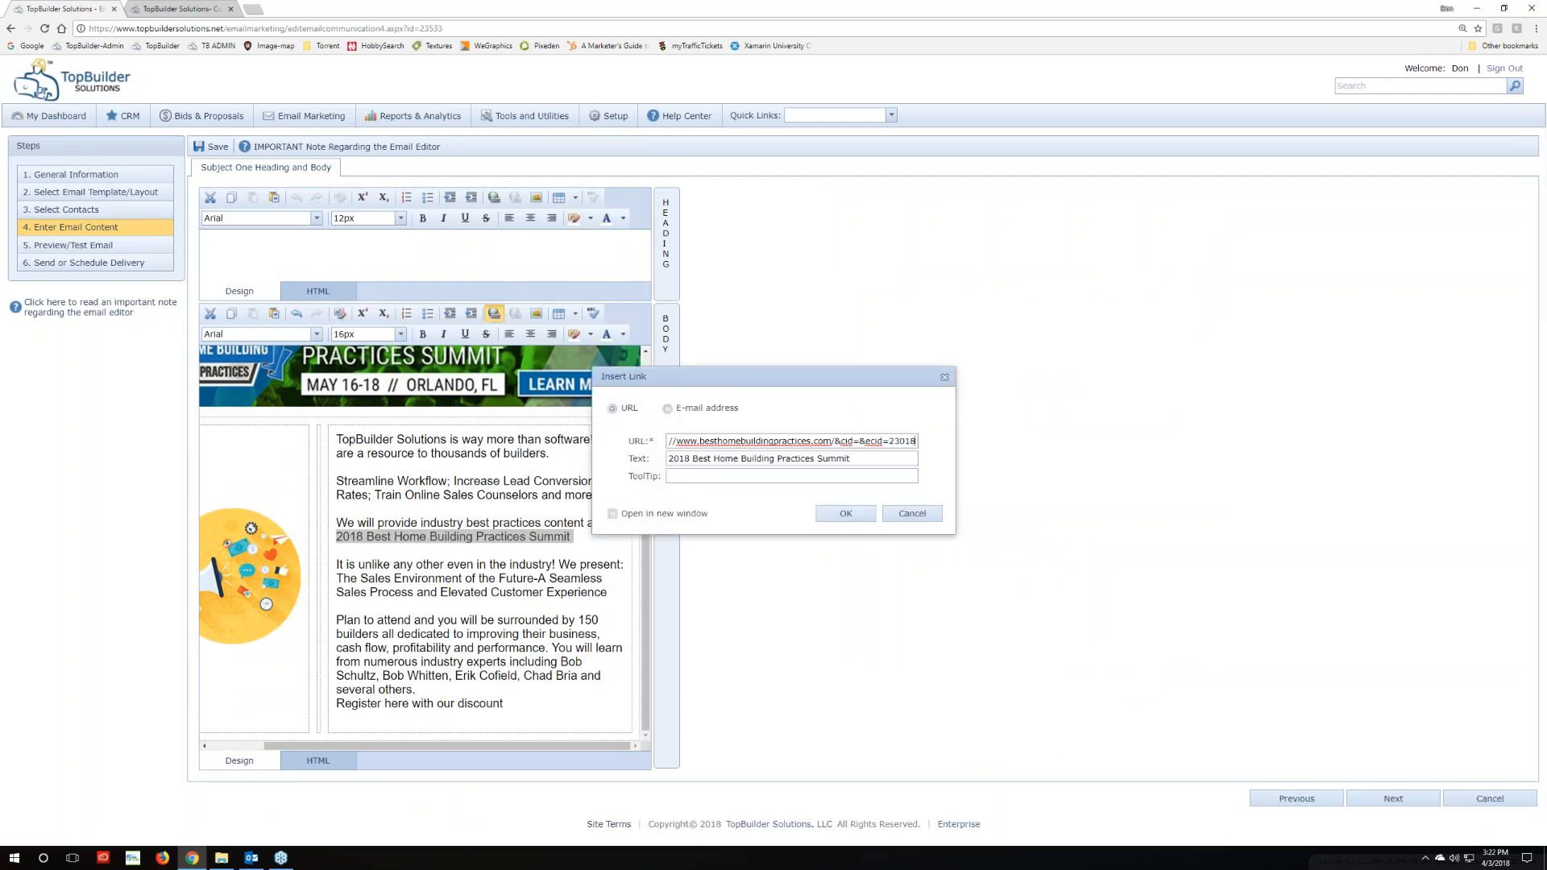
key("ctrl+a")
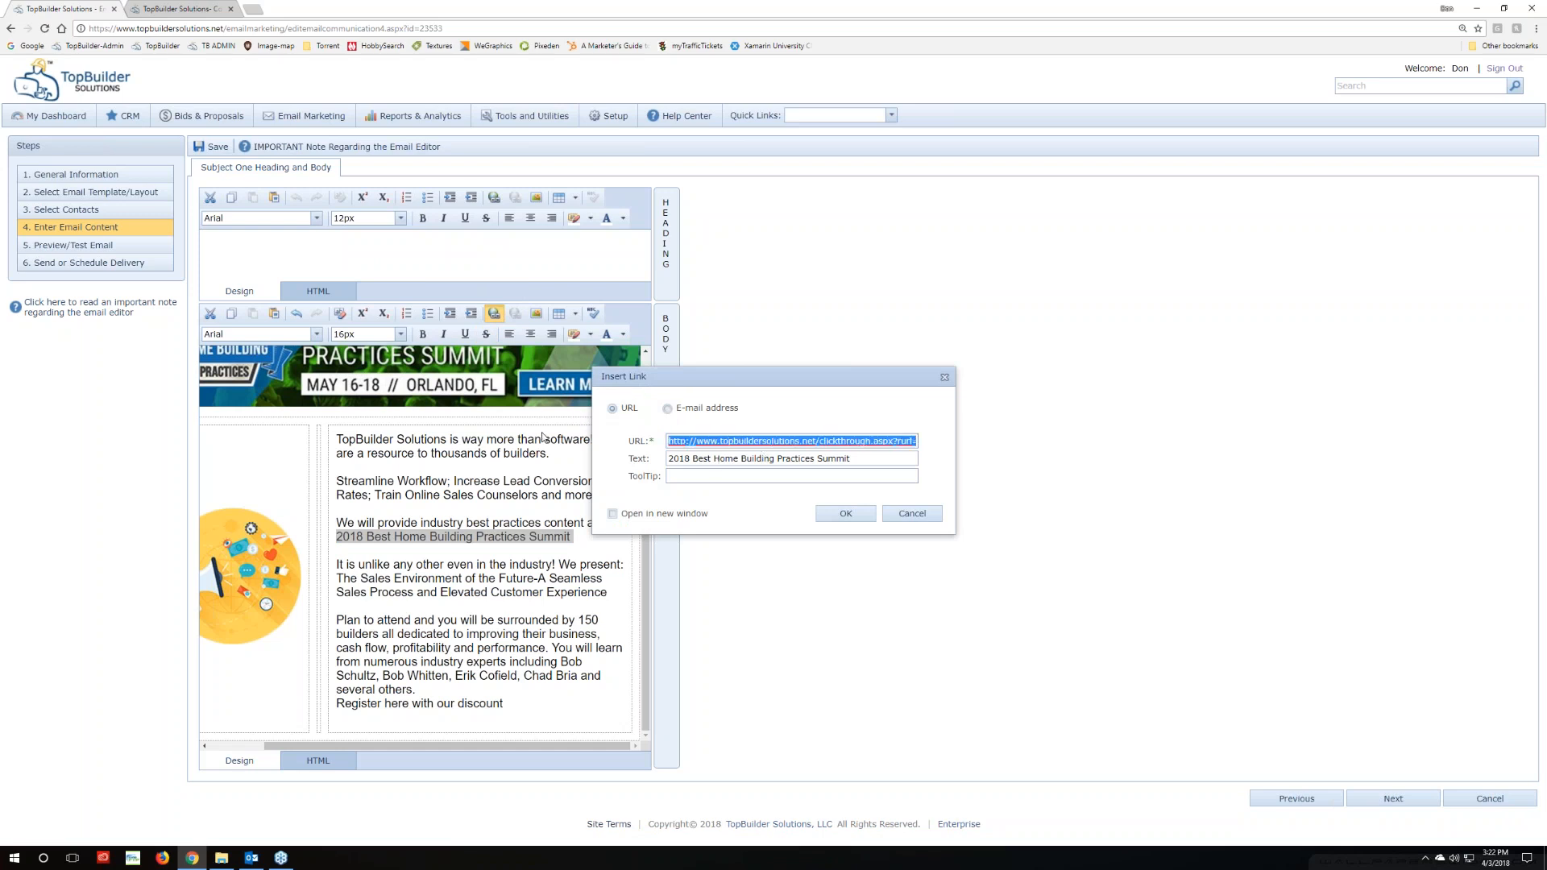
key("Left")
left_click_drag(862, 441, 968, 447)
left_click(846, 441)
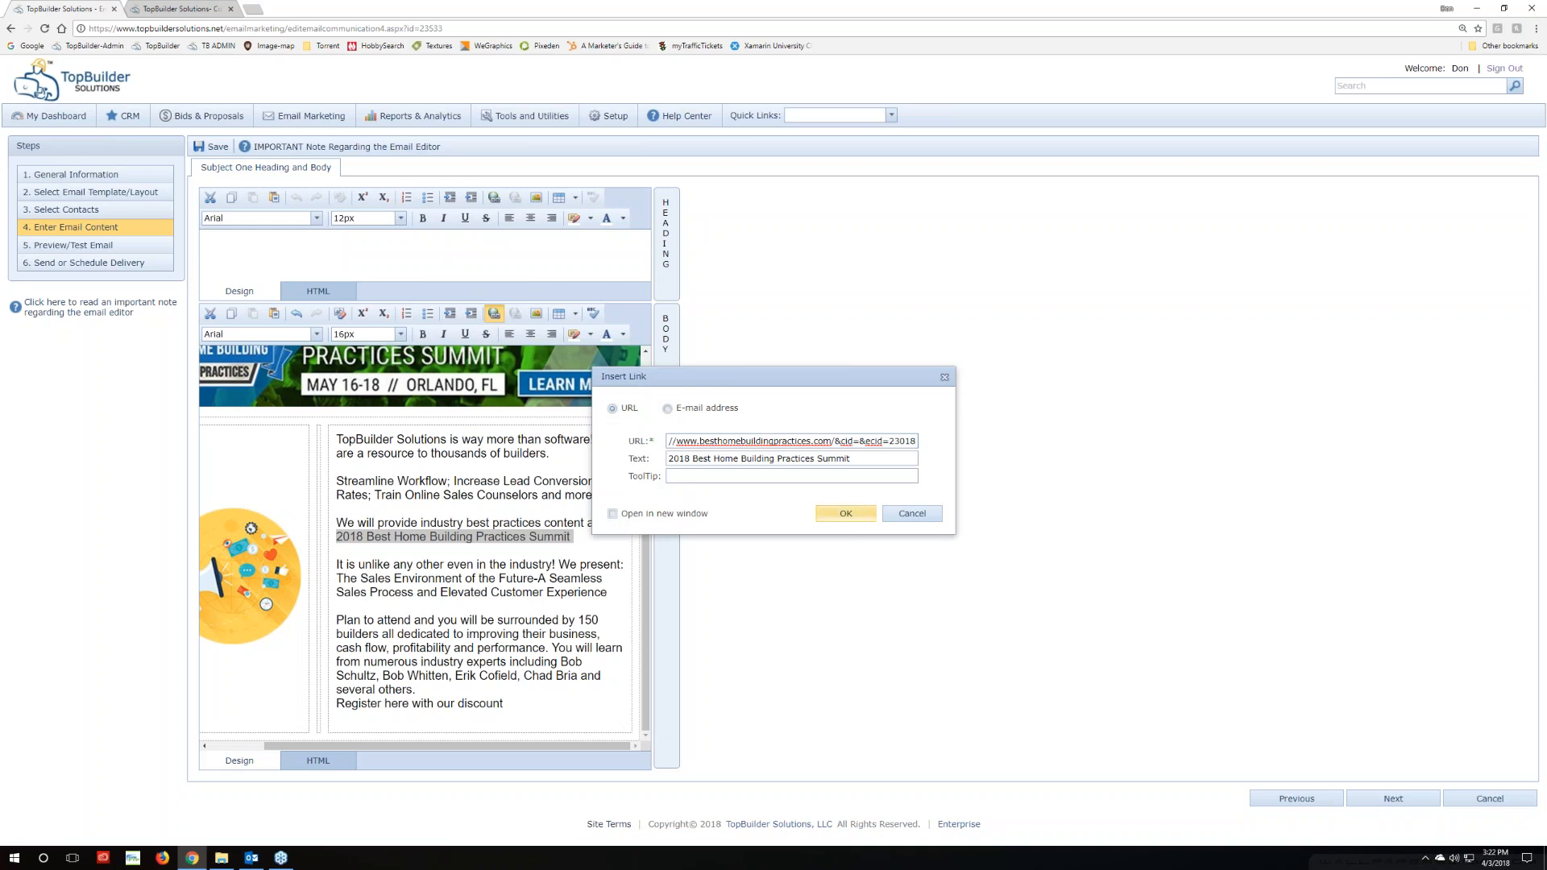
left_click(848, 516)
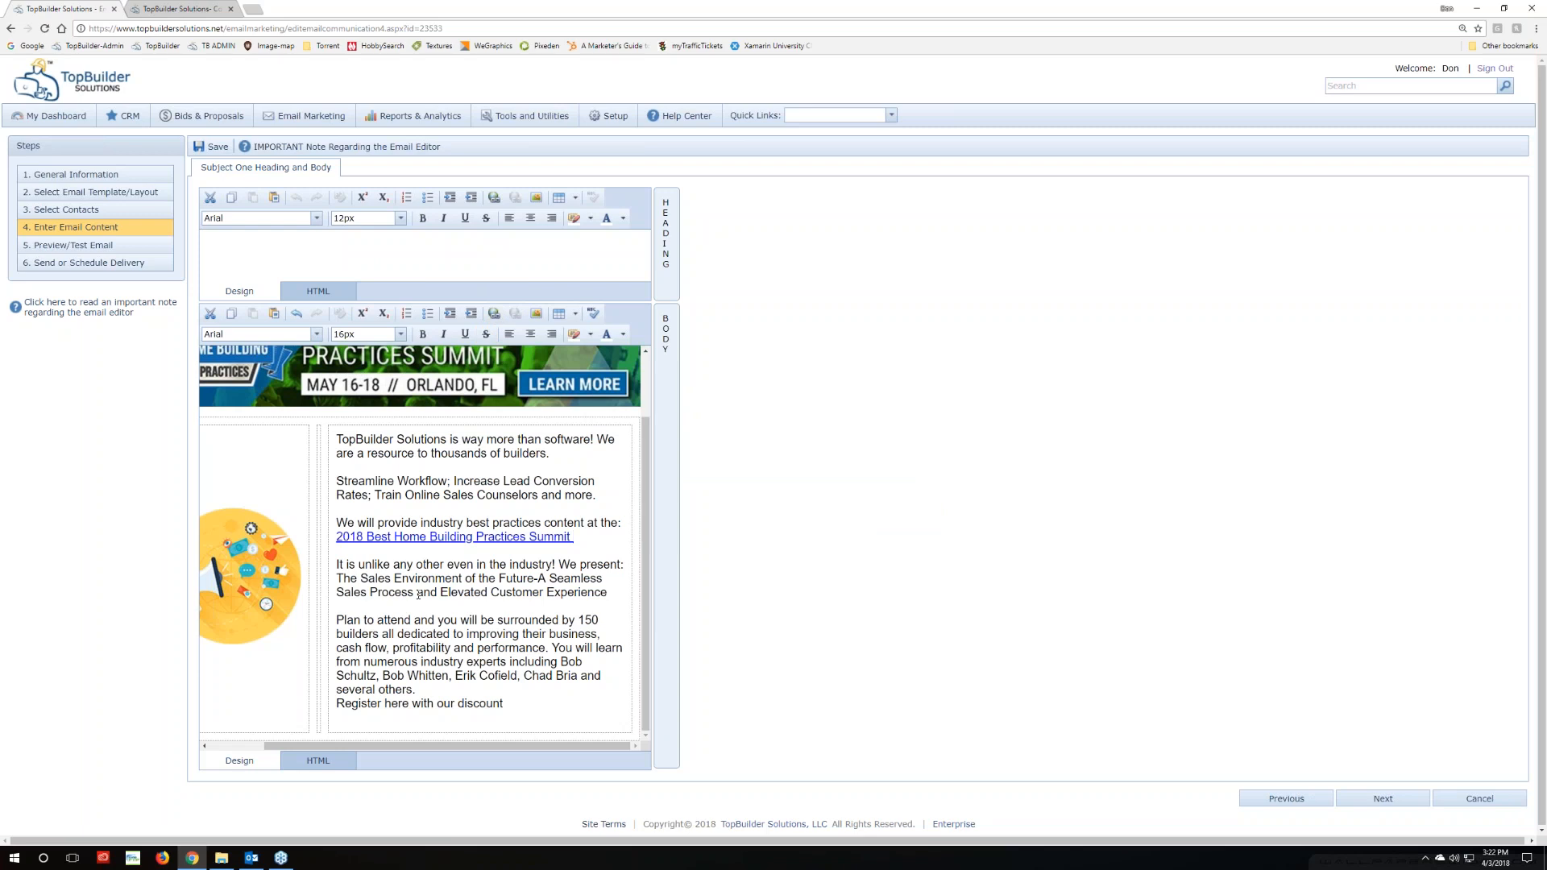
left_click_drag(573, 537, 336, 536)
Set the 2018 Best Home Building Practices Summit link to open in a new window
left_click(318, 760)
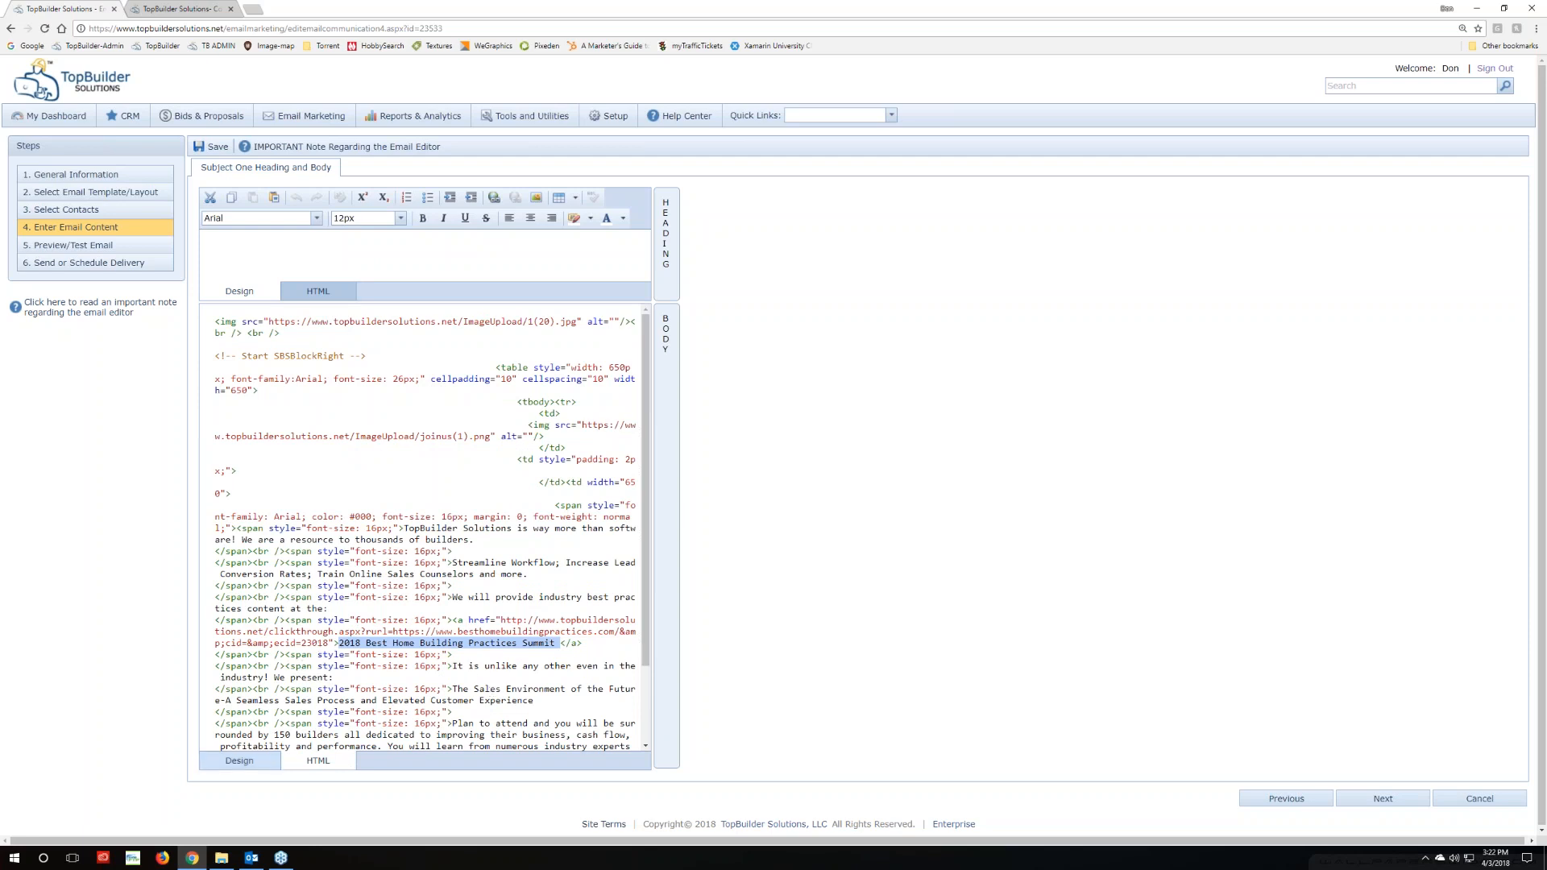
left_click(251, 762)
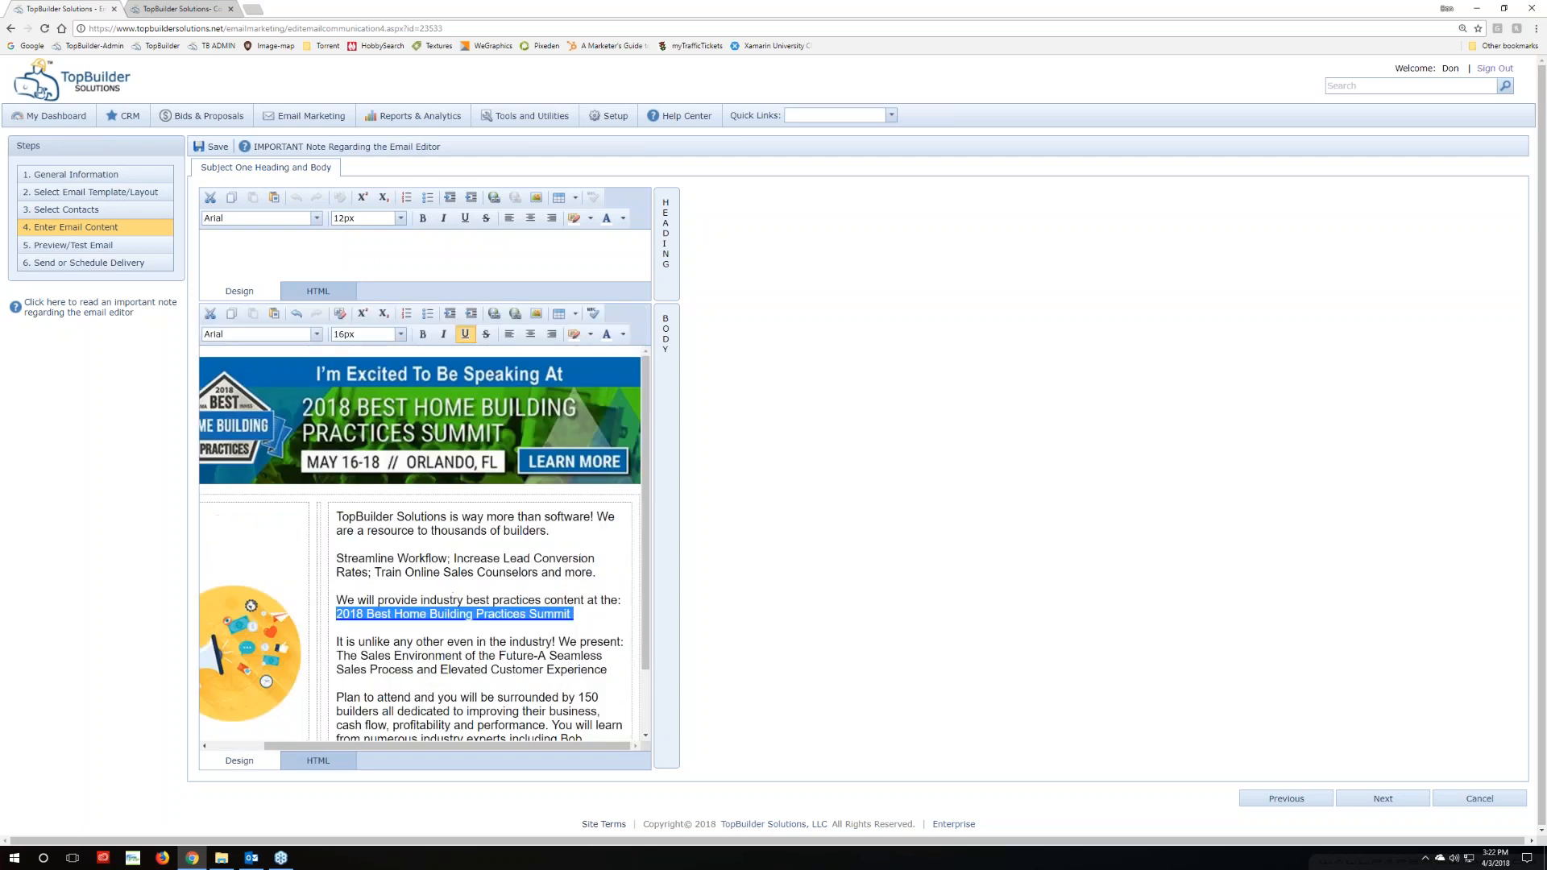
left_click(593, 609)
left_click_drag(594, 612, 335, 617)
left_click(494, 314)
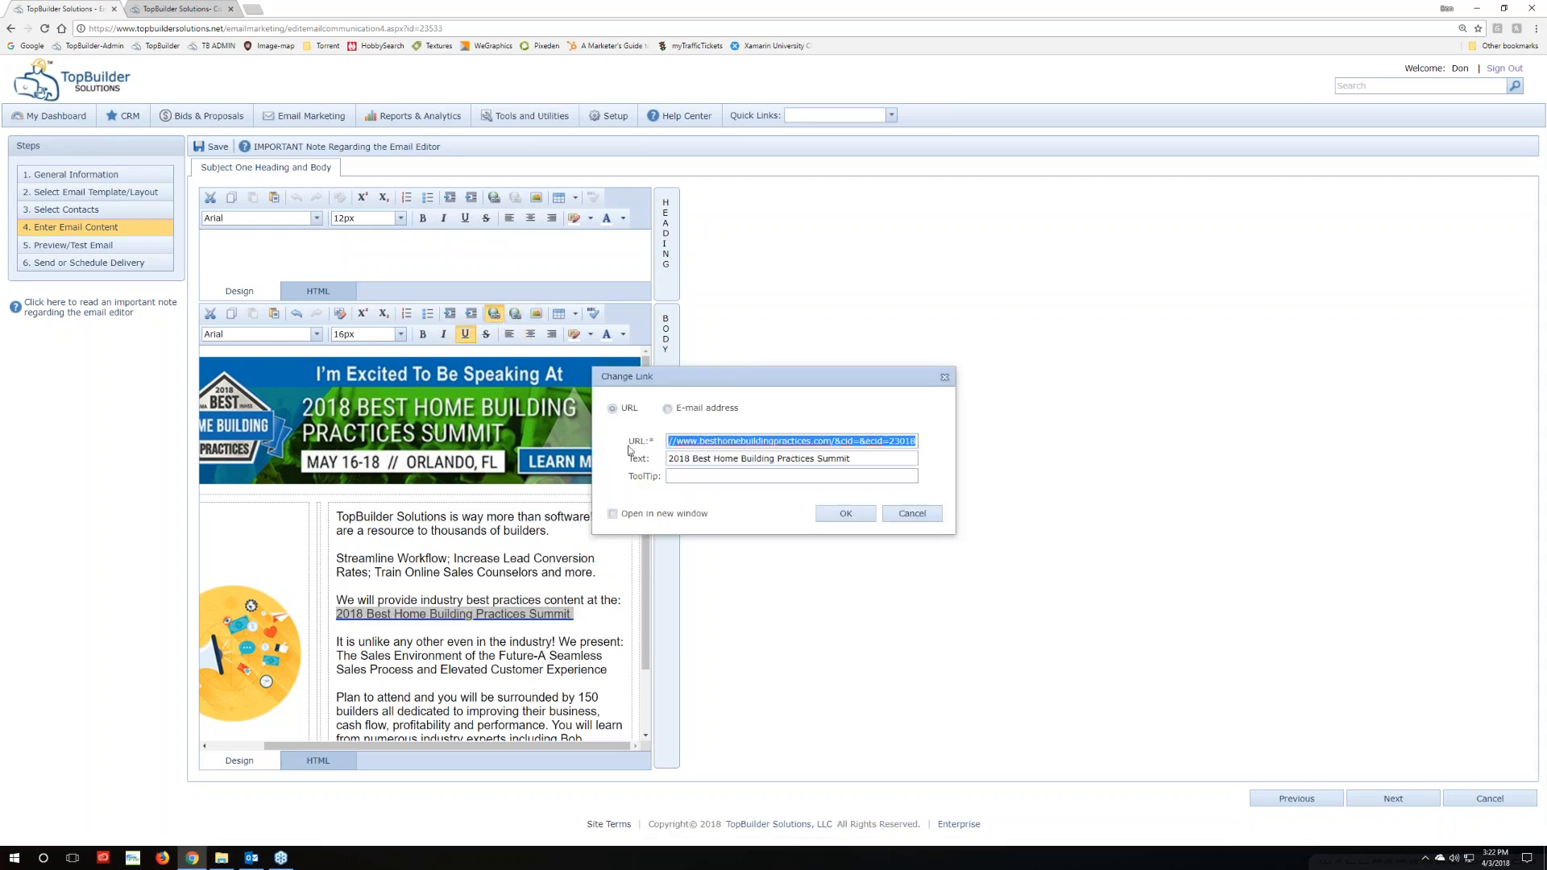
left_click(612, 514)
left_click(829, 515)
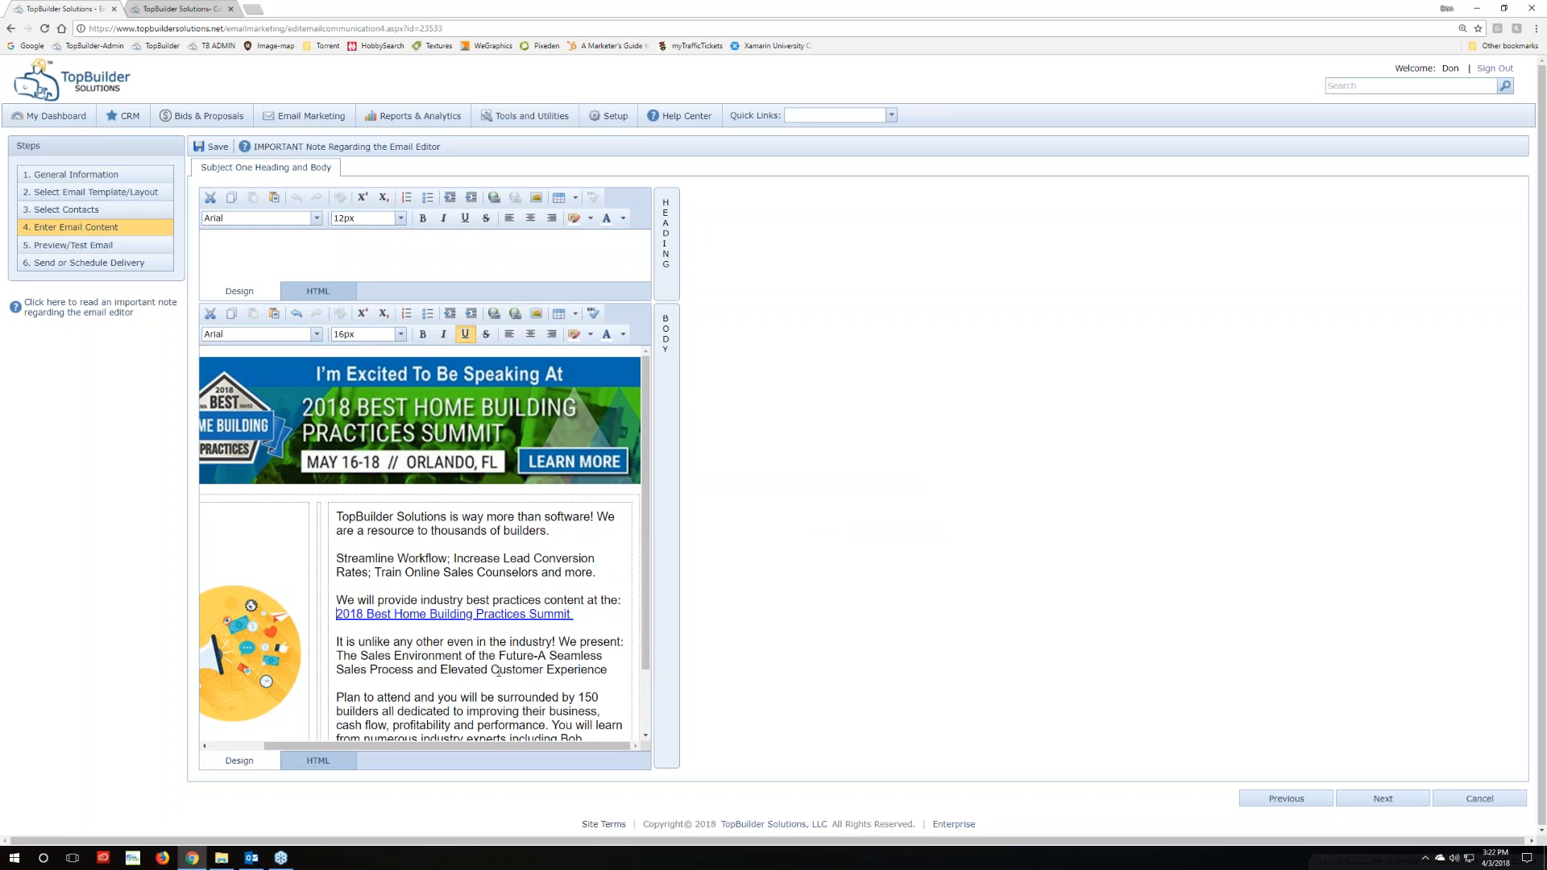
Compare against the Sales Environment link in Outlook's test email, then return to the editor
left_click(252, 859)
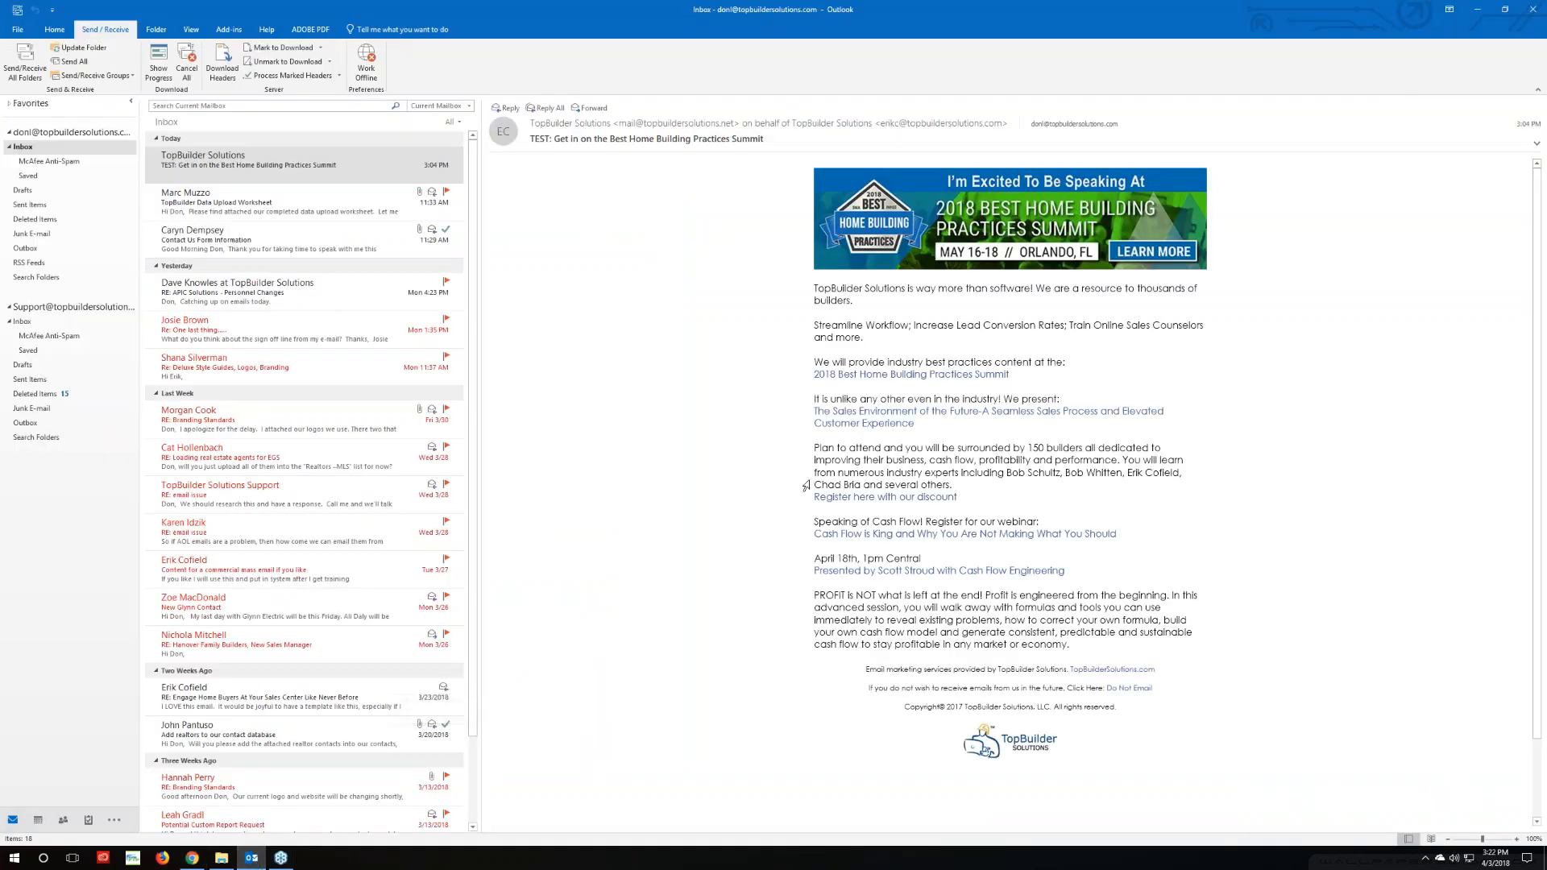
mouse_move(871, 424)
left_click(194, 859)
scroll(338, 594, "down", 2)
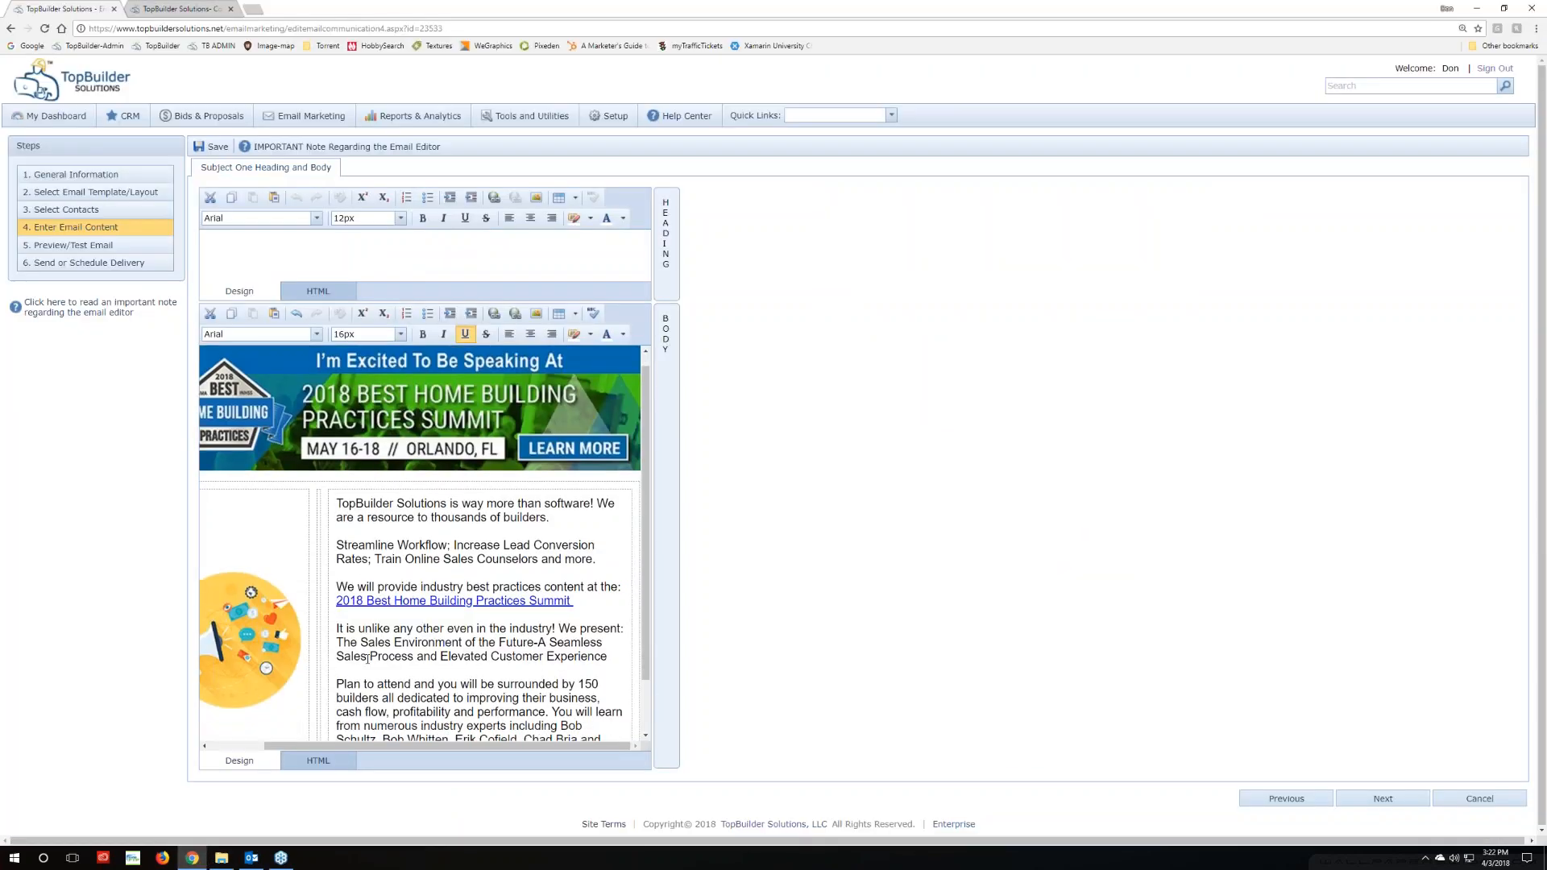
Link 'The Sales Environment of the Future' title to the pasted presentation page address
left_click_drag(337, 600, 610, 610)
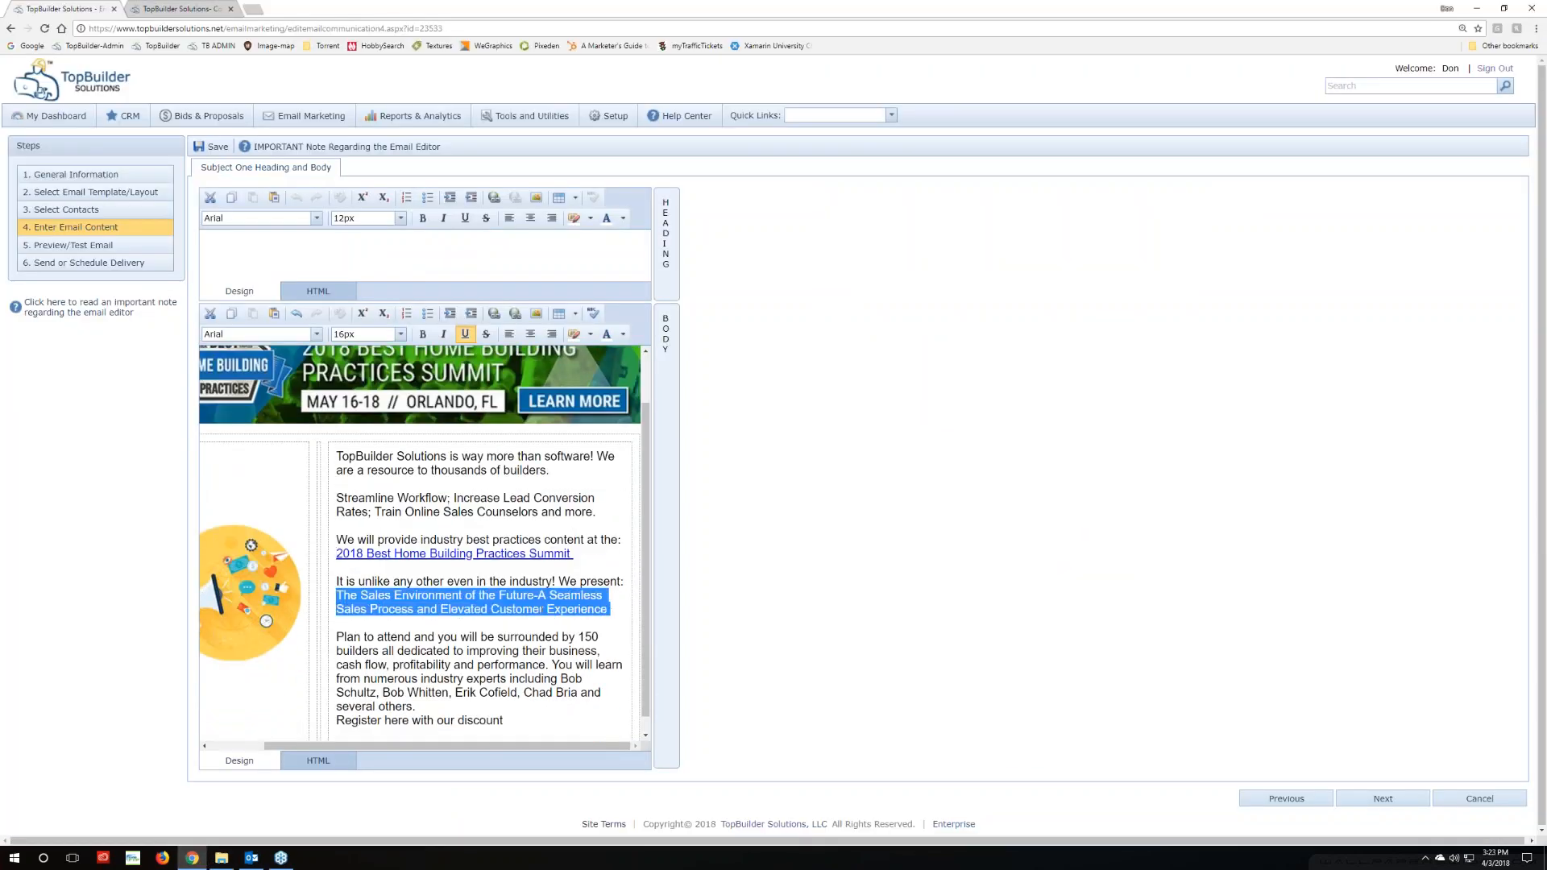
left_click(494, 314)
key("ctrl+v")
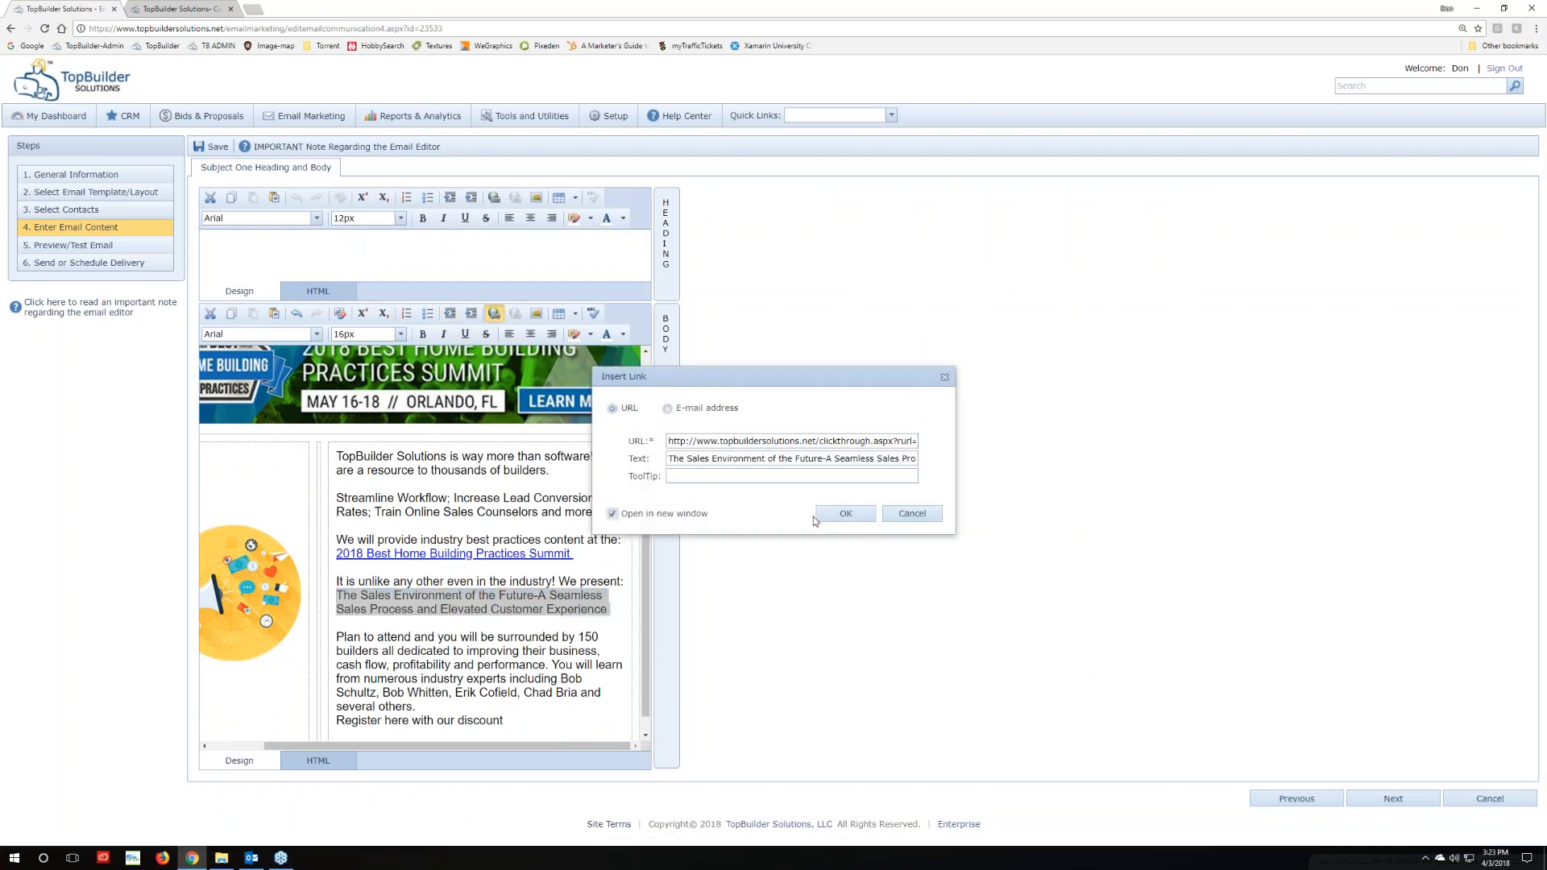
left_click(845, 513)
Copy the Register here link's address from Outlook, then select the 'Register here with our discount' line
left_click(251, 857)
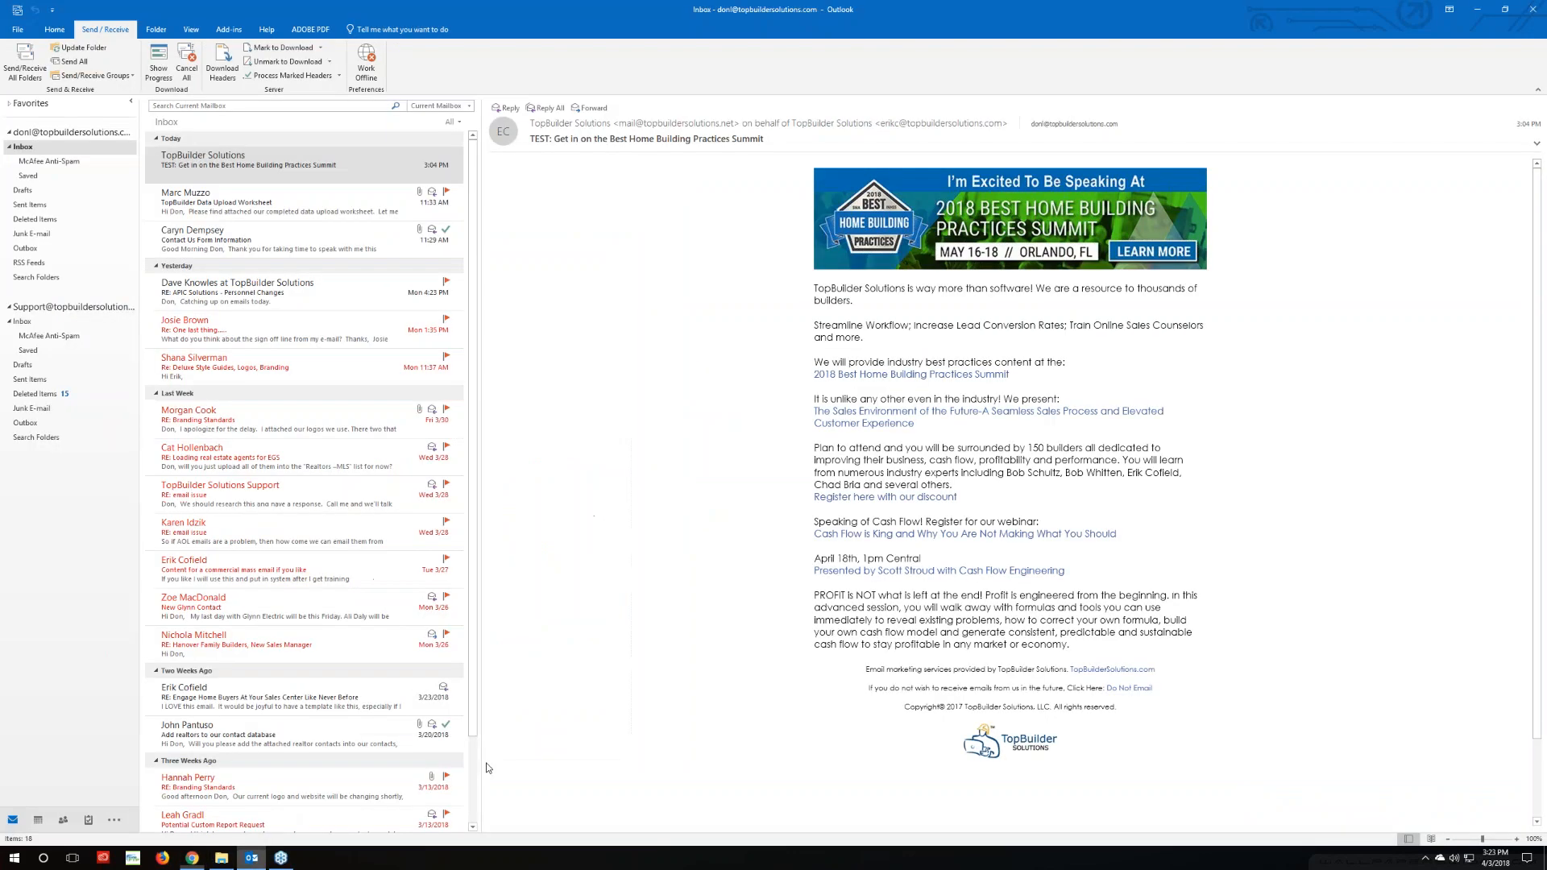
right_click(857, 498)
left_click(895, 556)
left_click(192, 858)
scroll(394, 668, "down", 1)
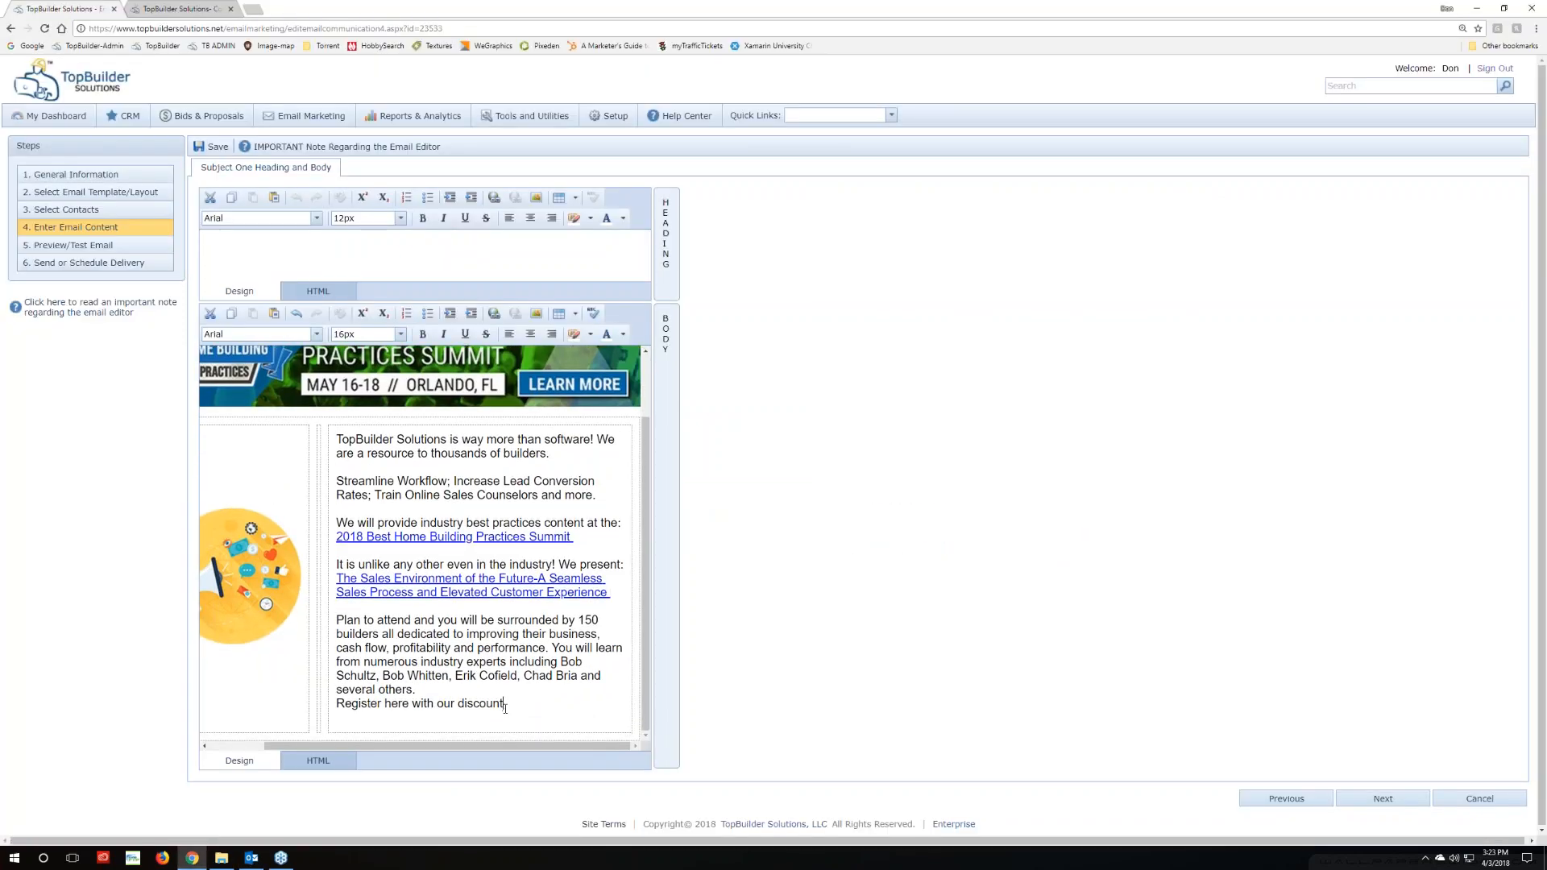
left_click_drag(504, 706, 339, 708)
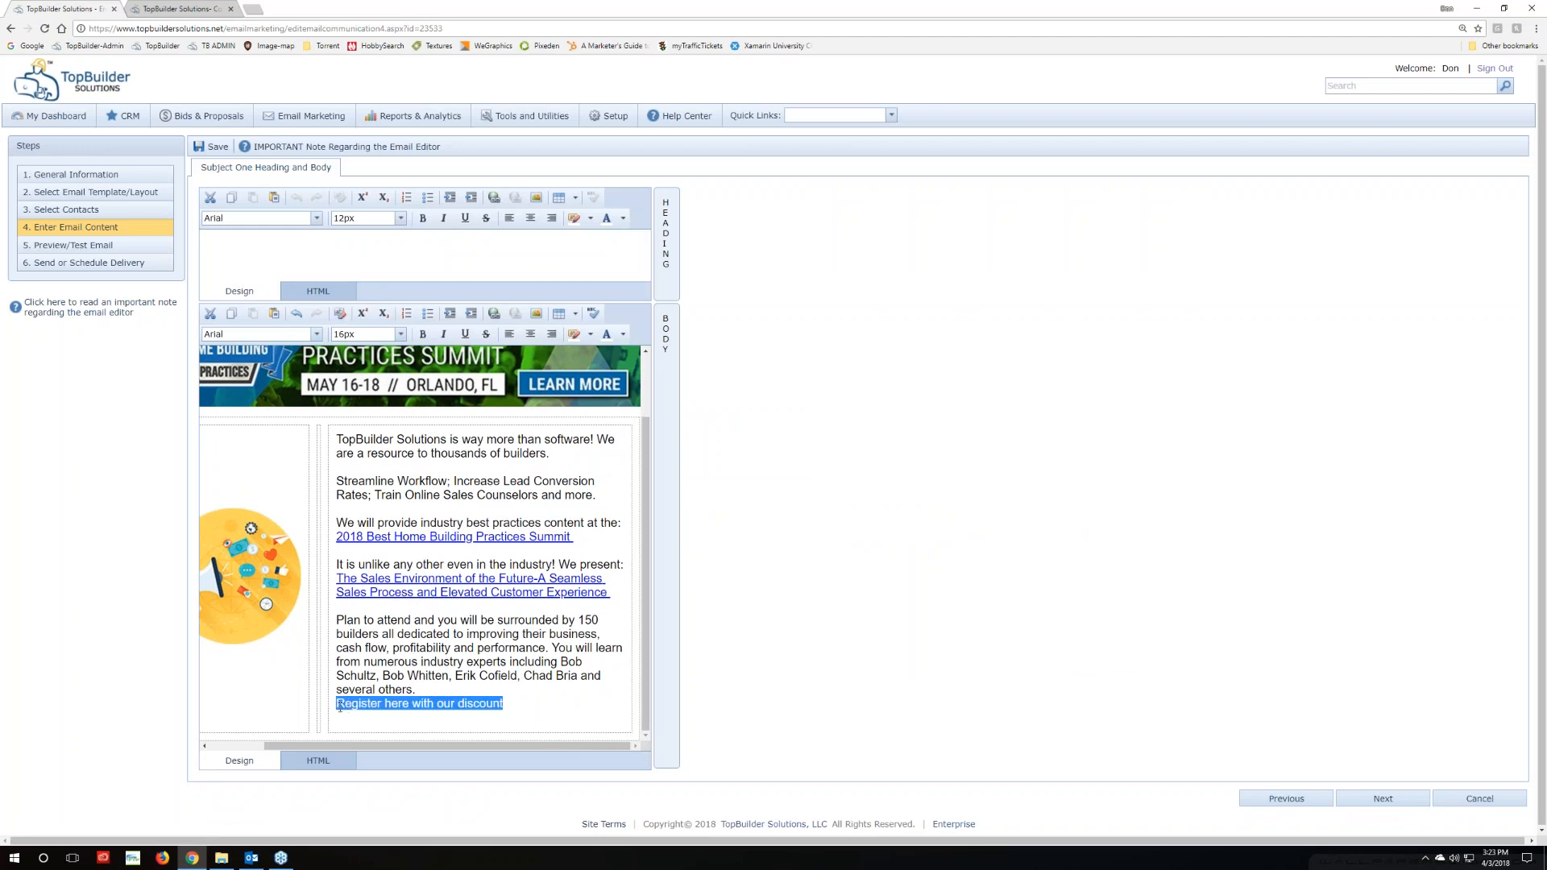
Select the 'Register here with our discount' line in the email body
right_click(467, 707)
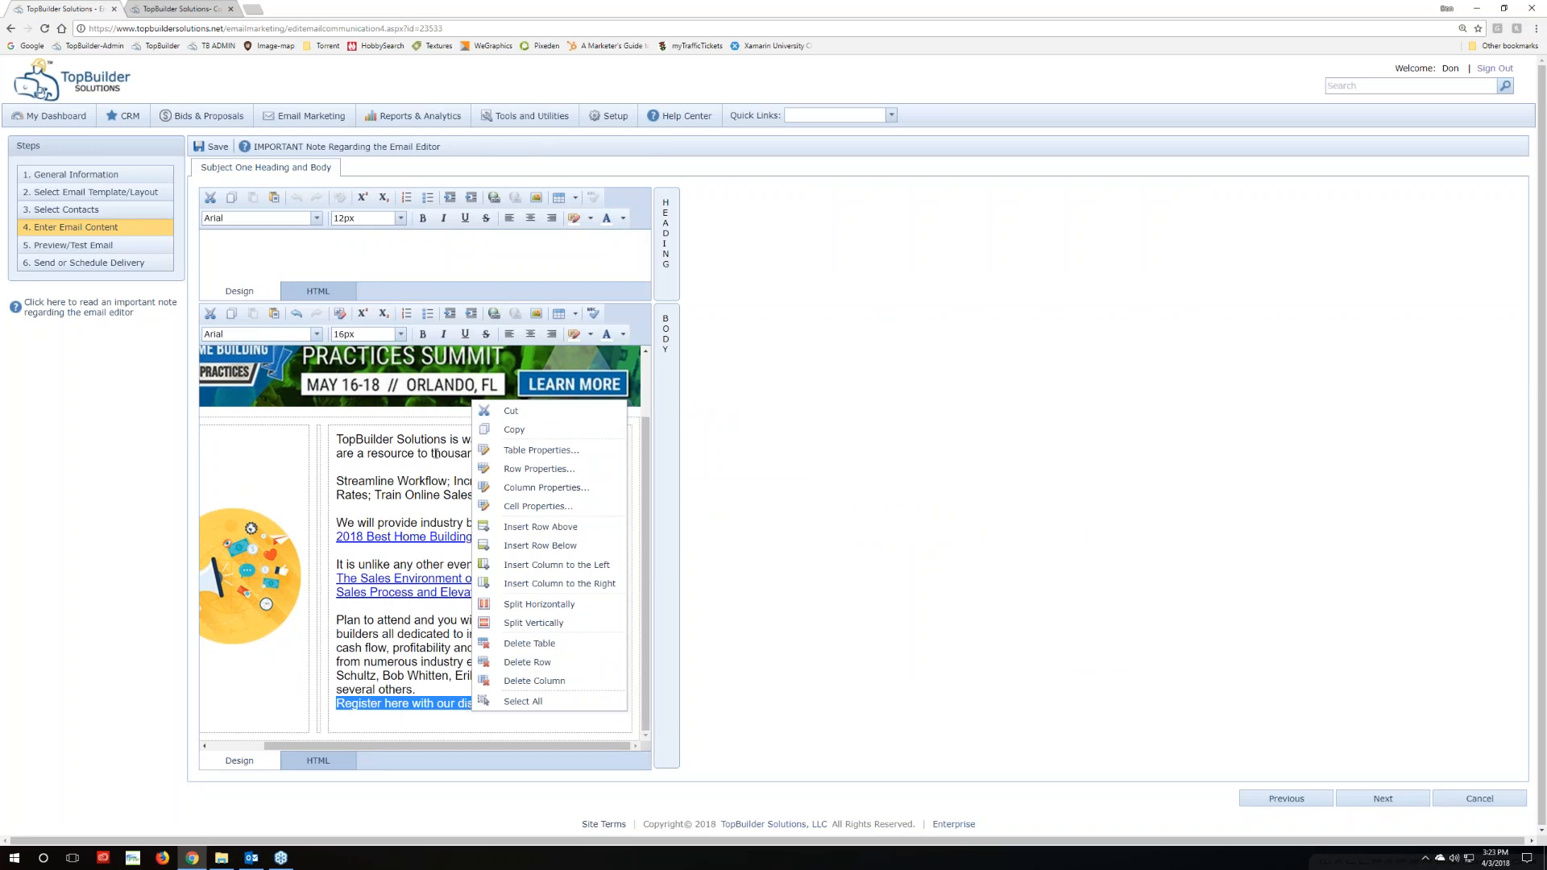
left_click(367, 735)
left_click_drag(518, 703, 336, 704)
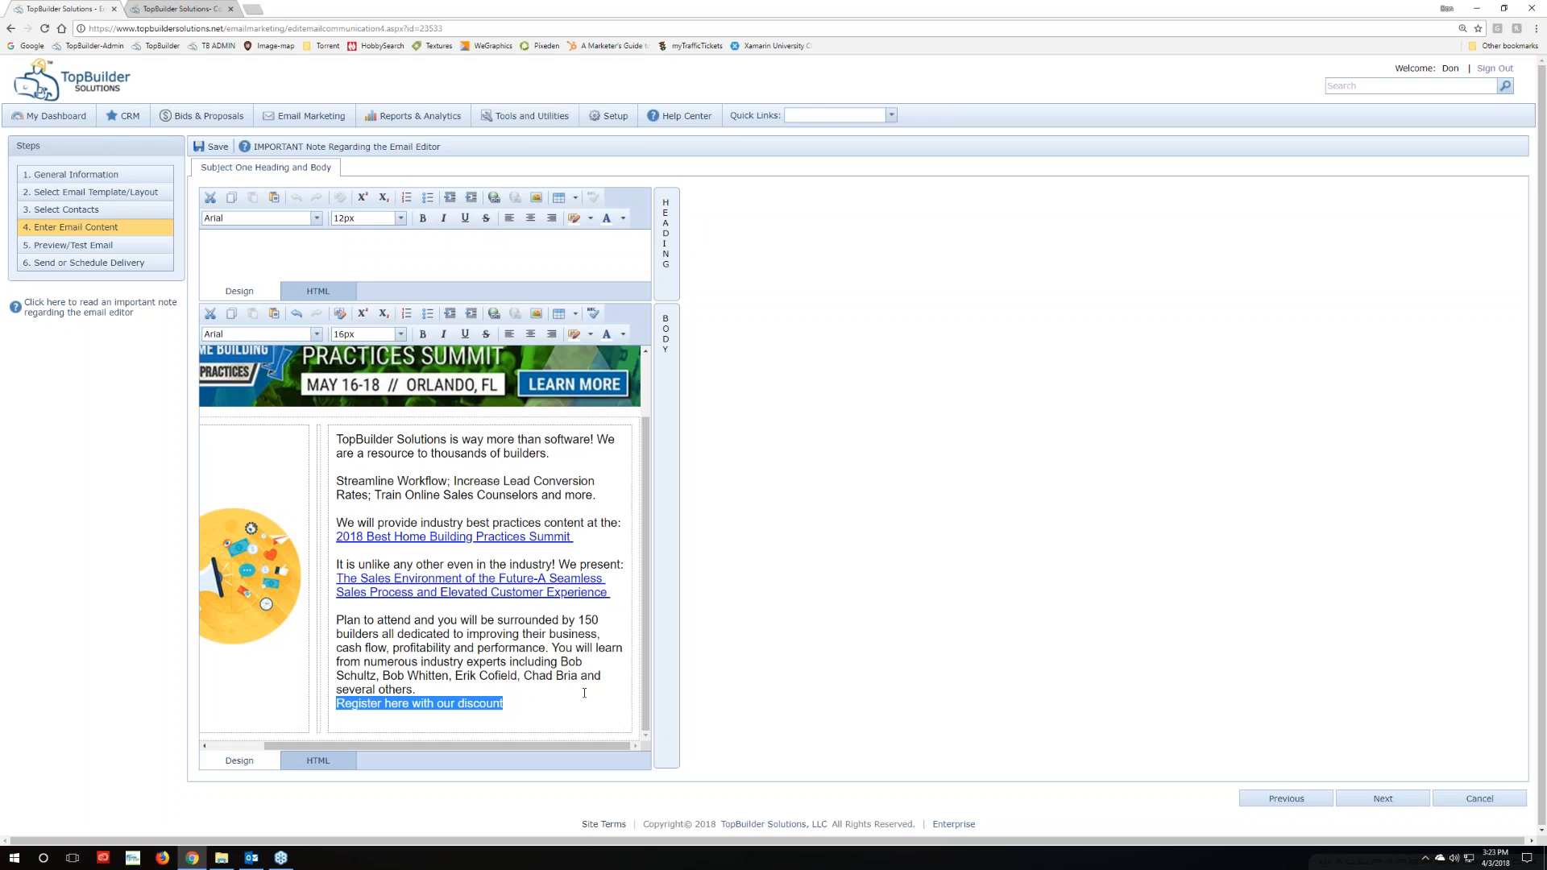
left_click(515, 706)
left_click_drag(503, 705, 338, 706)
left_click(516, 707)
left_click_drag(508, 706, 337, 705)
Link the line to the pasted registration URL, set to open in a new window
left_click(494, 316)
key("ctrl+v")
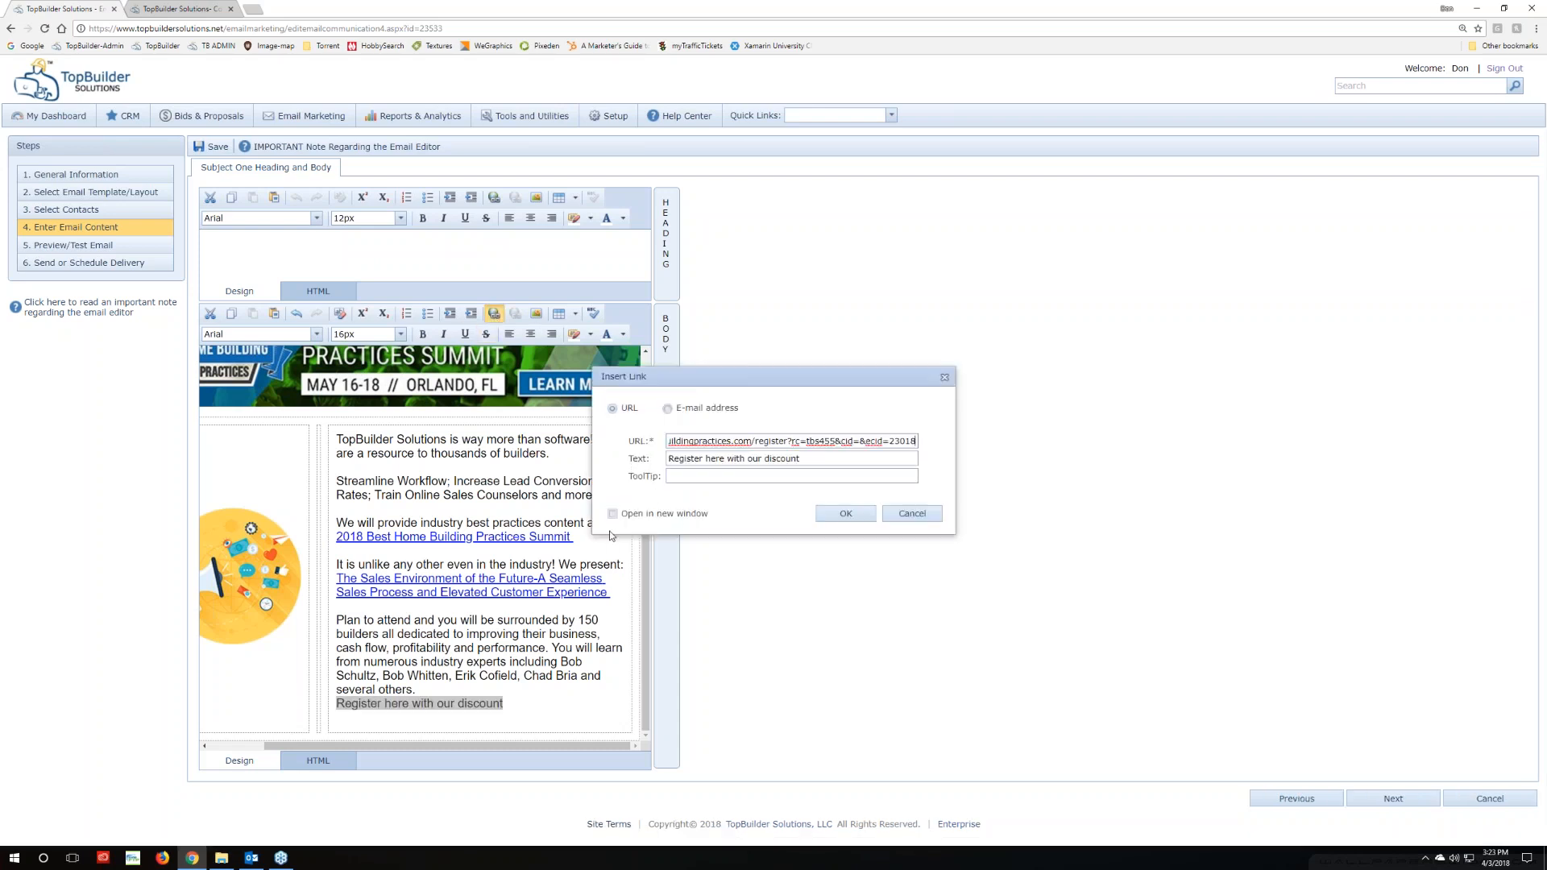
left_click(612, 514)
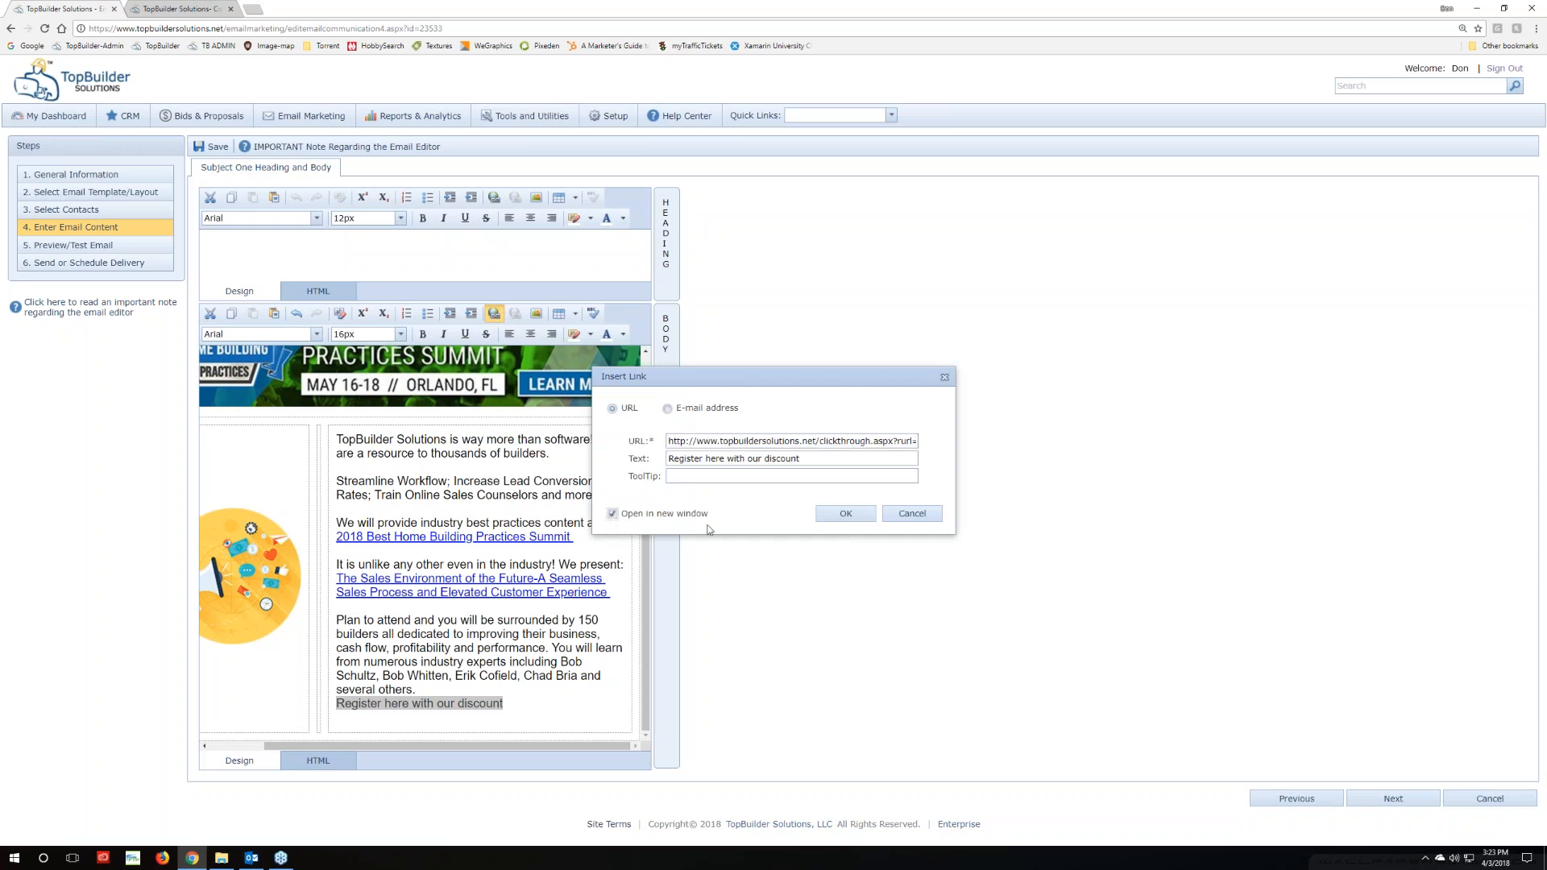
left_click(846, 513)
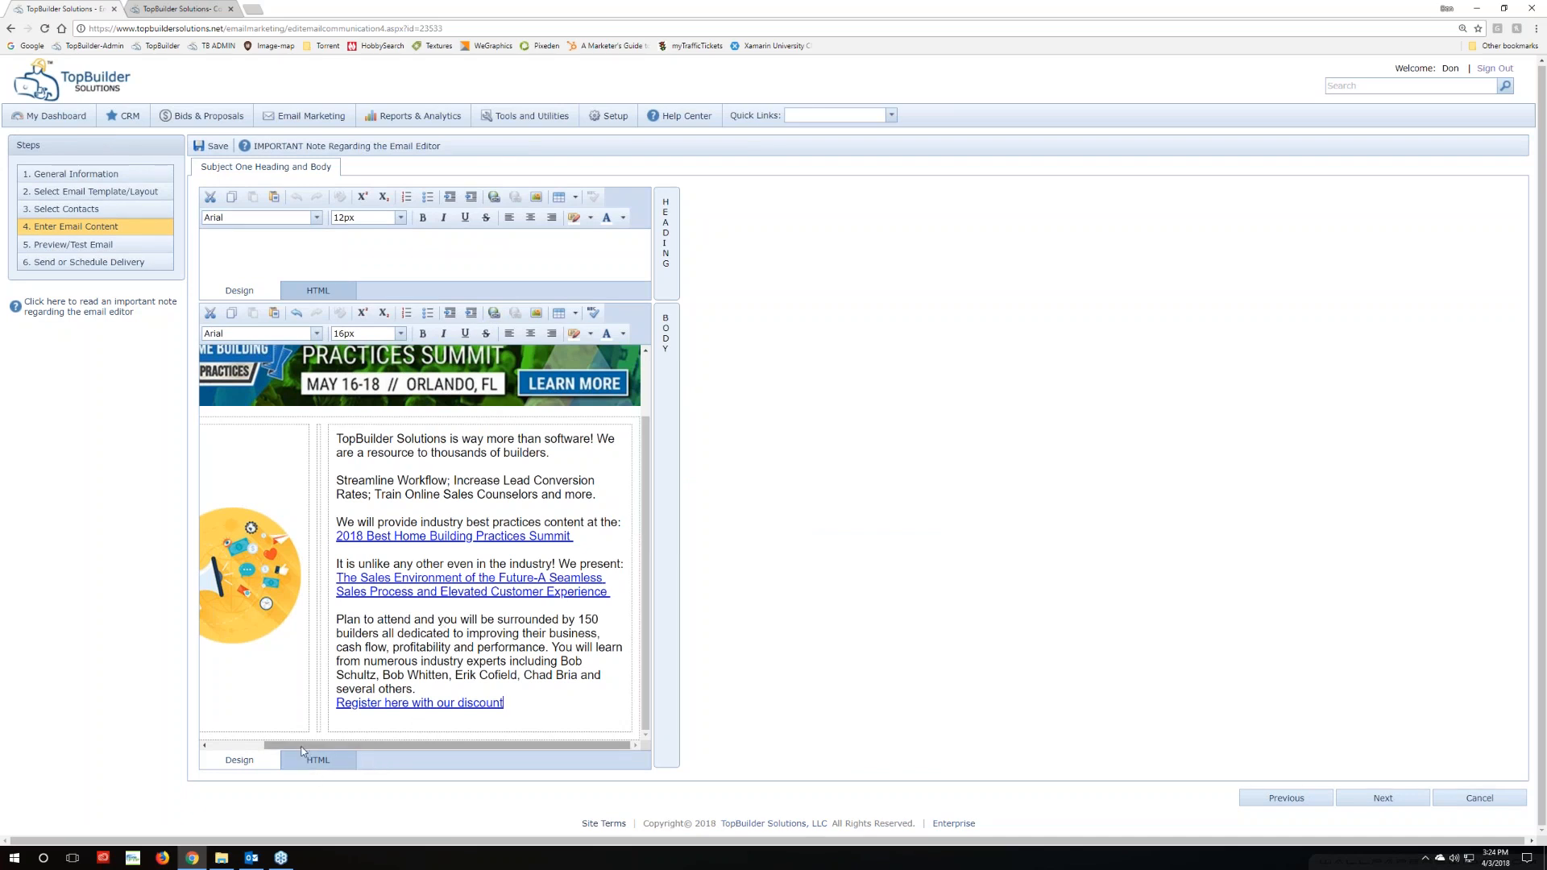
scroll(611, 490, "up", 1)
scroll(610, 490, "down", 1)
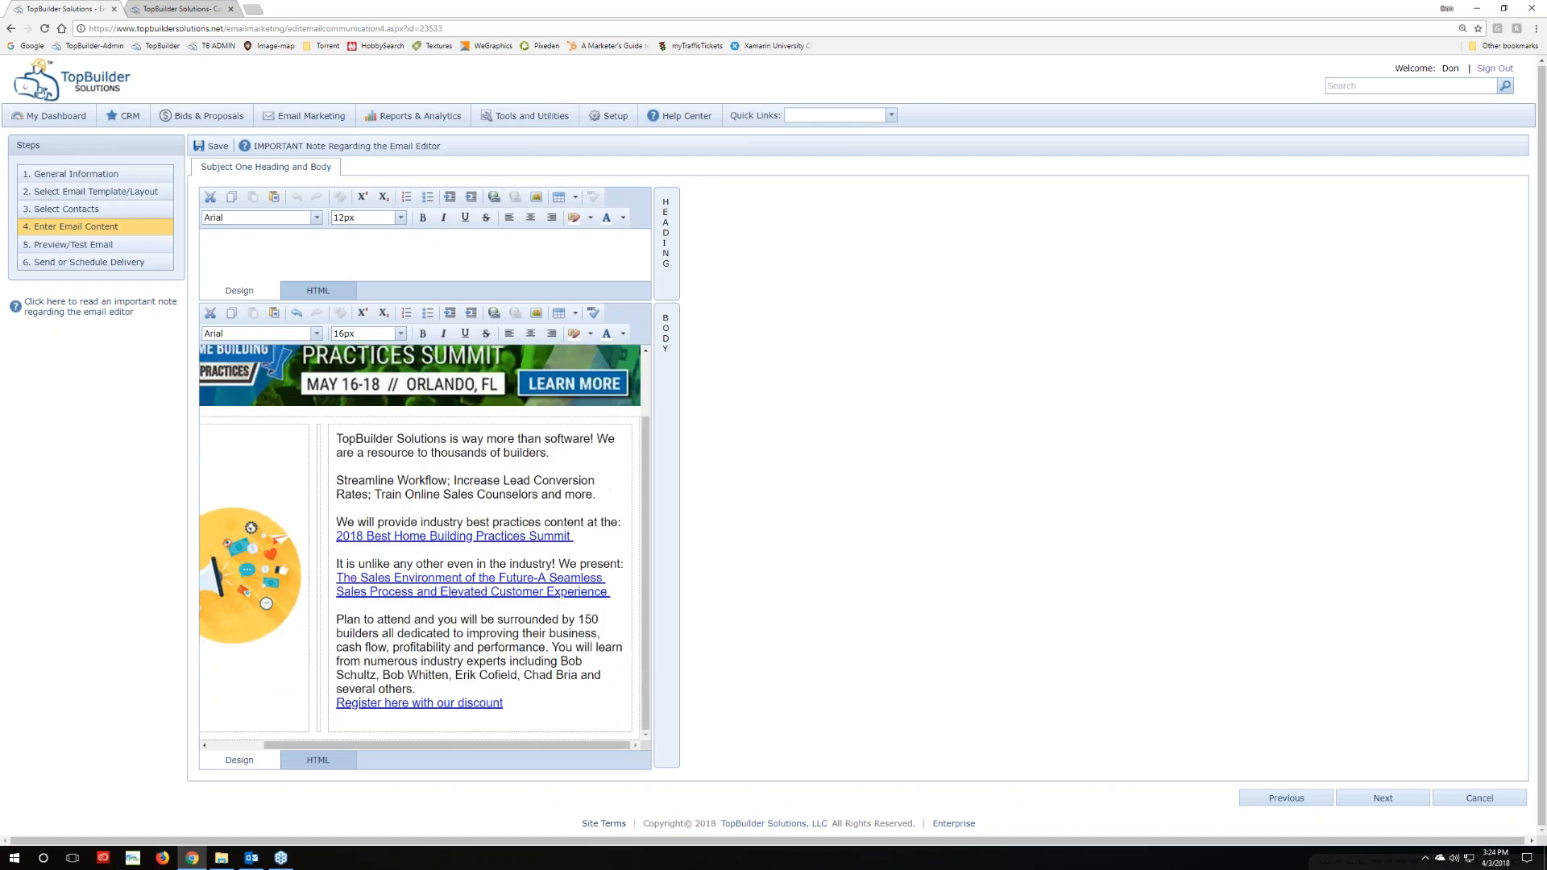
Check the Content Center and the Outlook test email, then return to the email editor
left_click(182, 10)
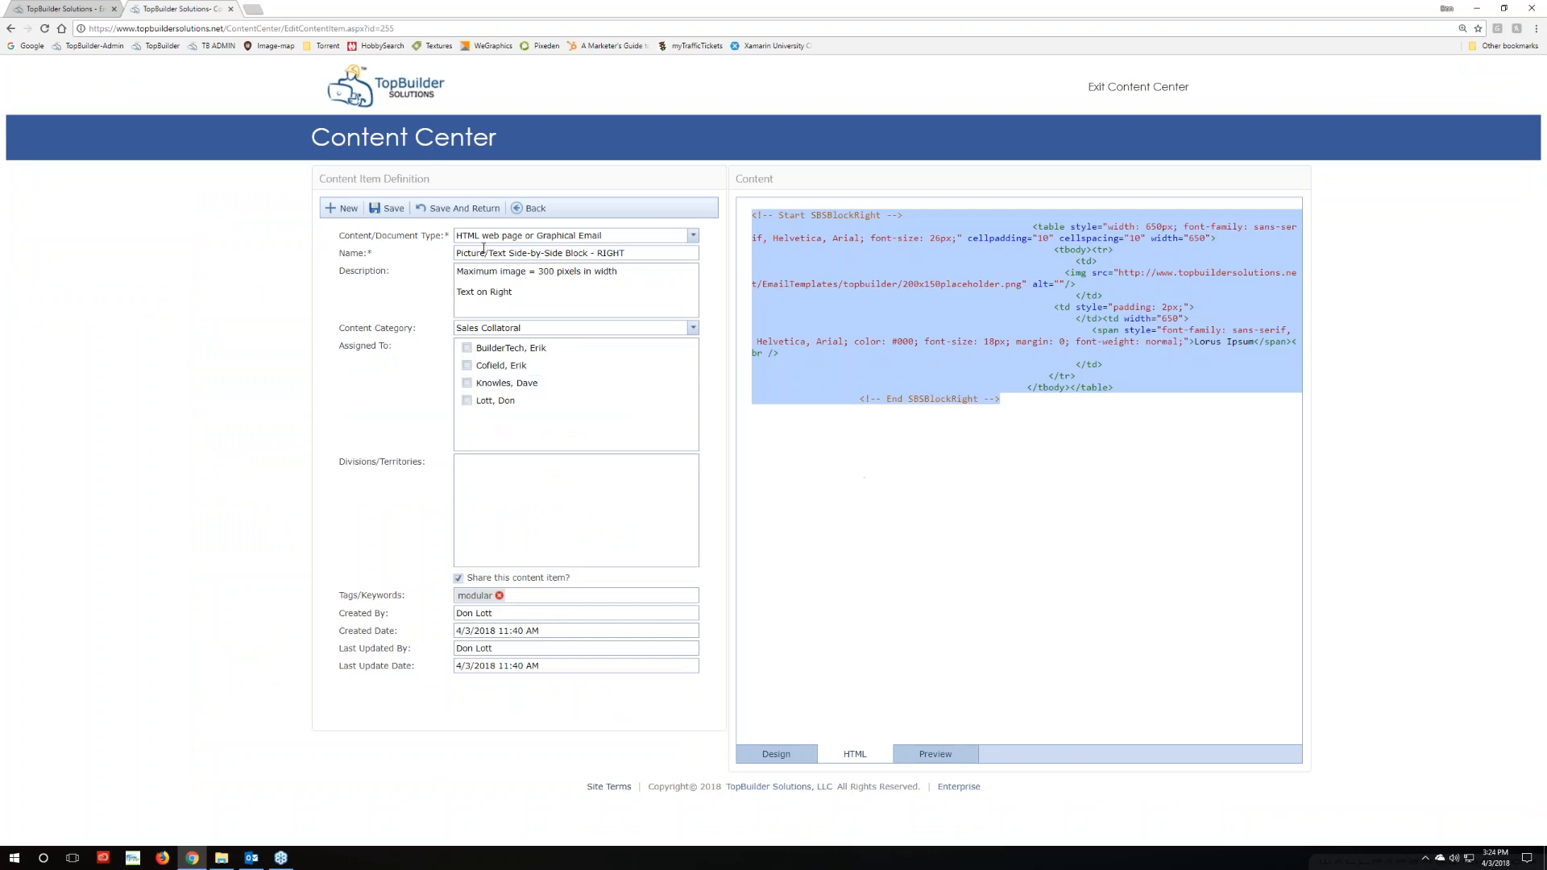
left_click(516, 208)
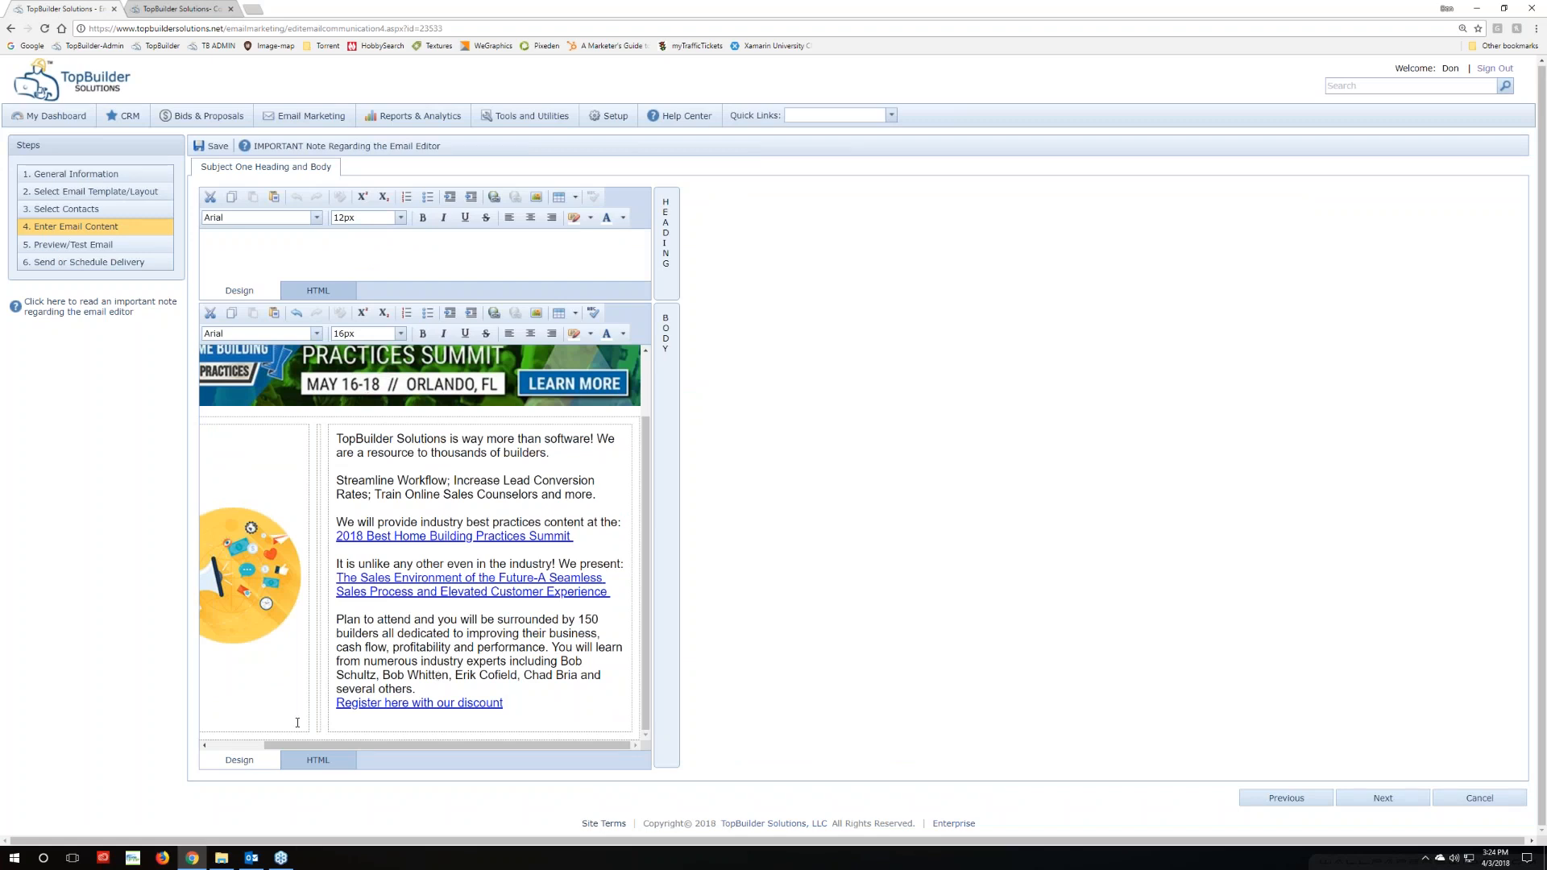
left_click(252, 858)
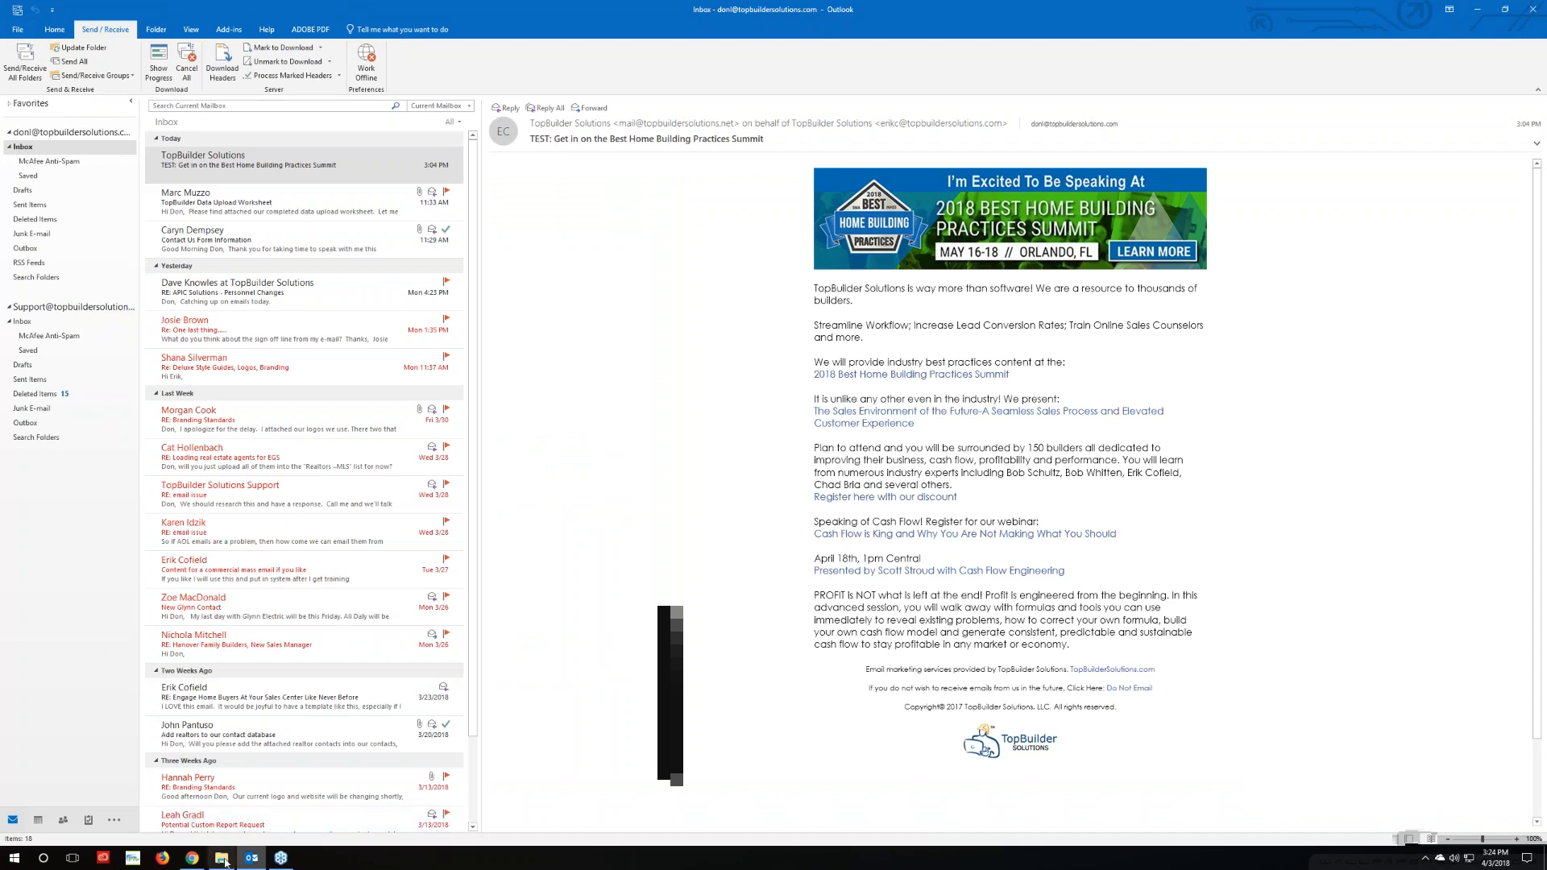
left_click(193, 858)
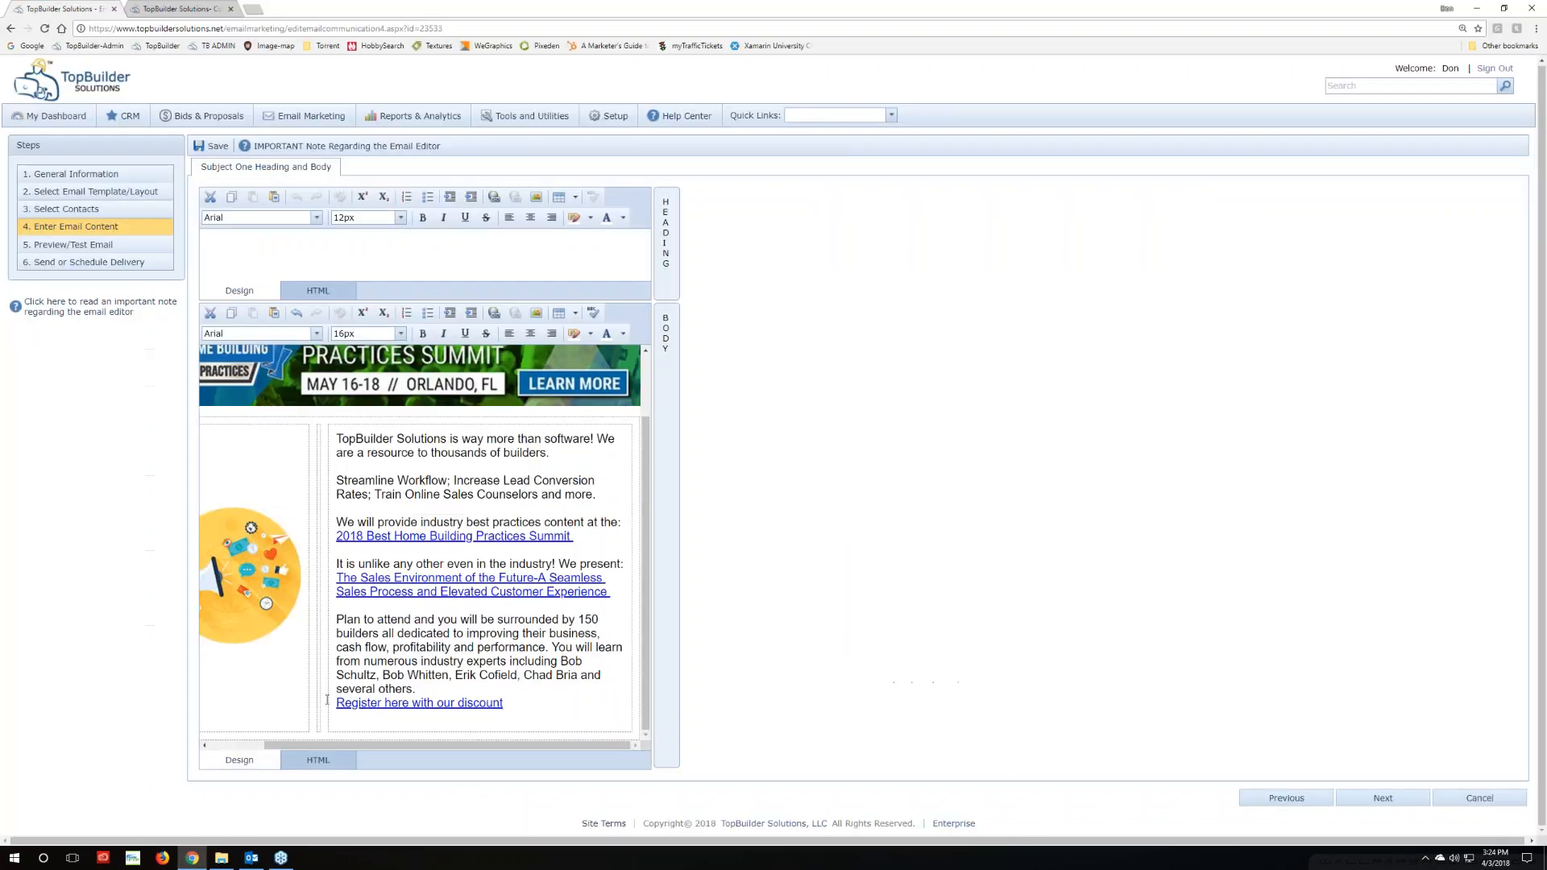
In the body's HTML source, add a blank line after the right-side block's end
left_click(318, 760)
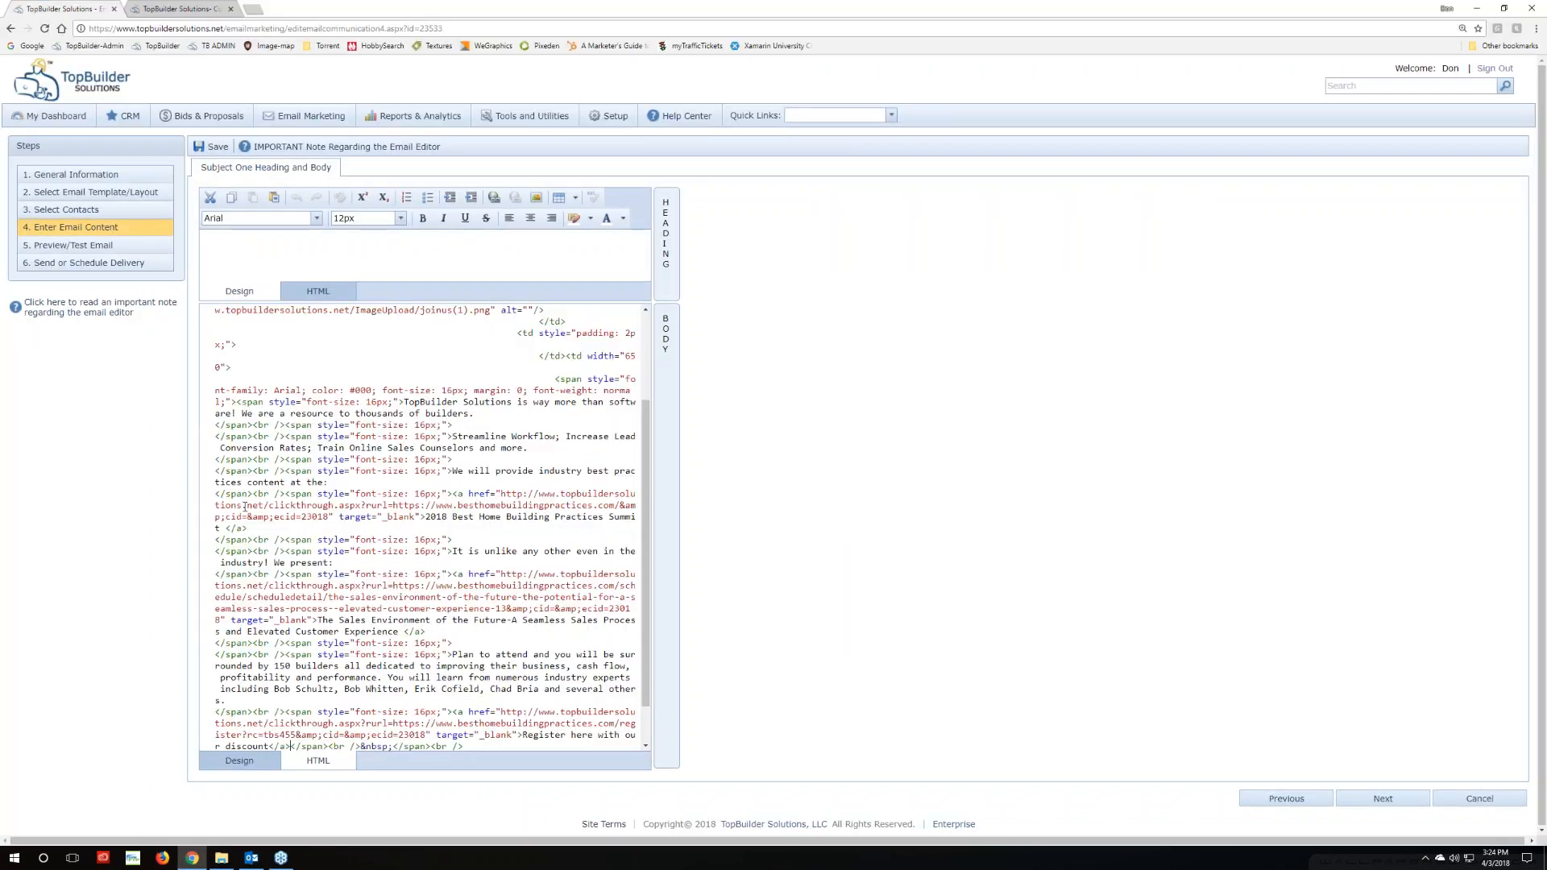
scroll(244, 507, "down", 2)
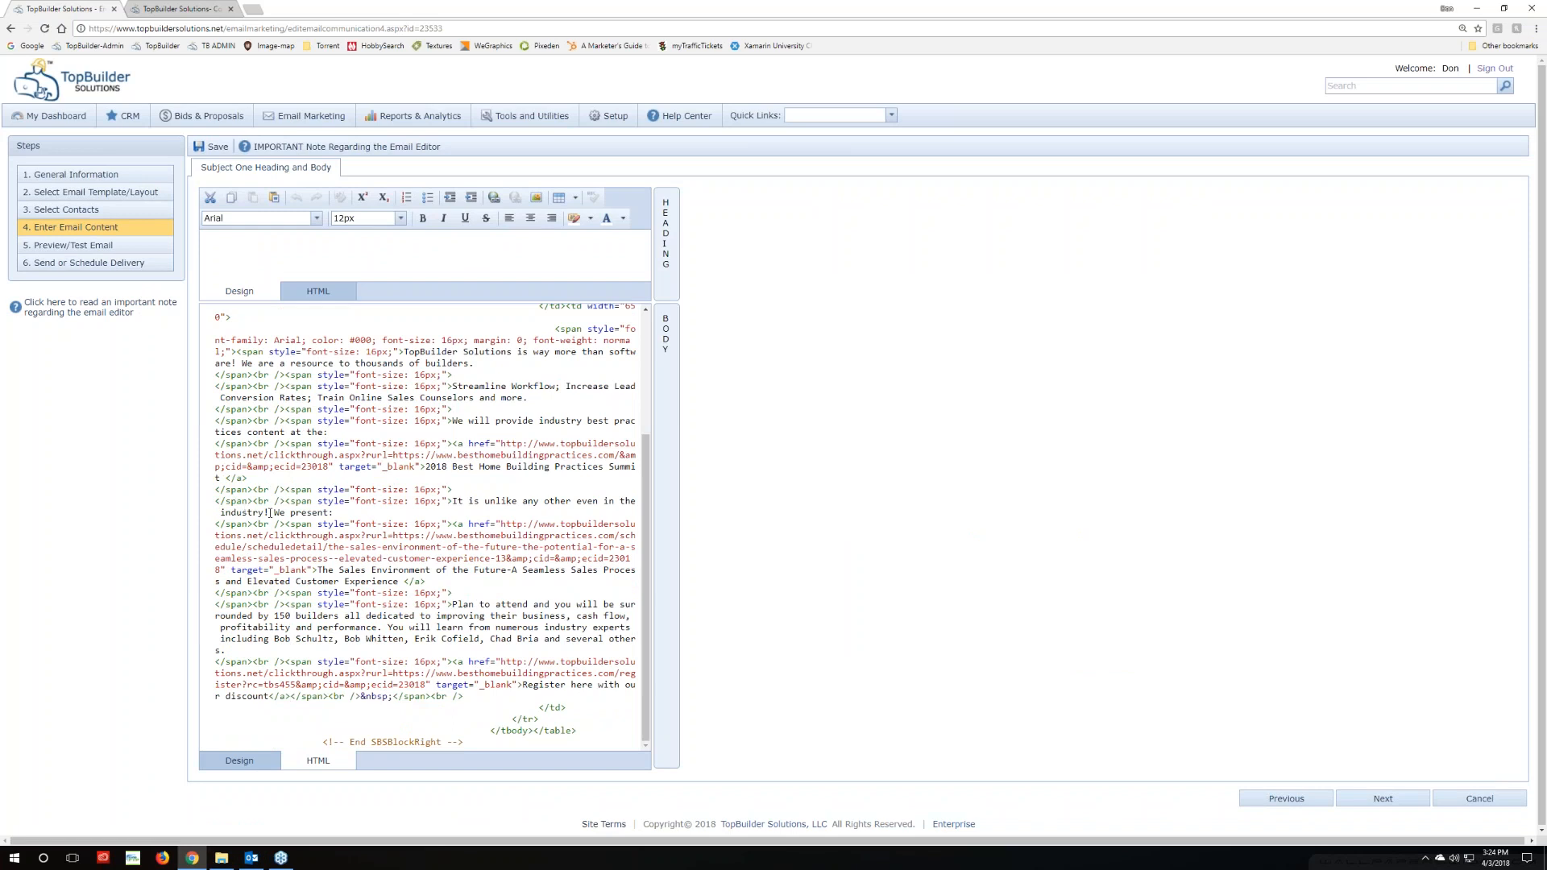
scroll(271, 513, "up", 3)
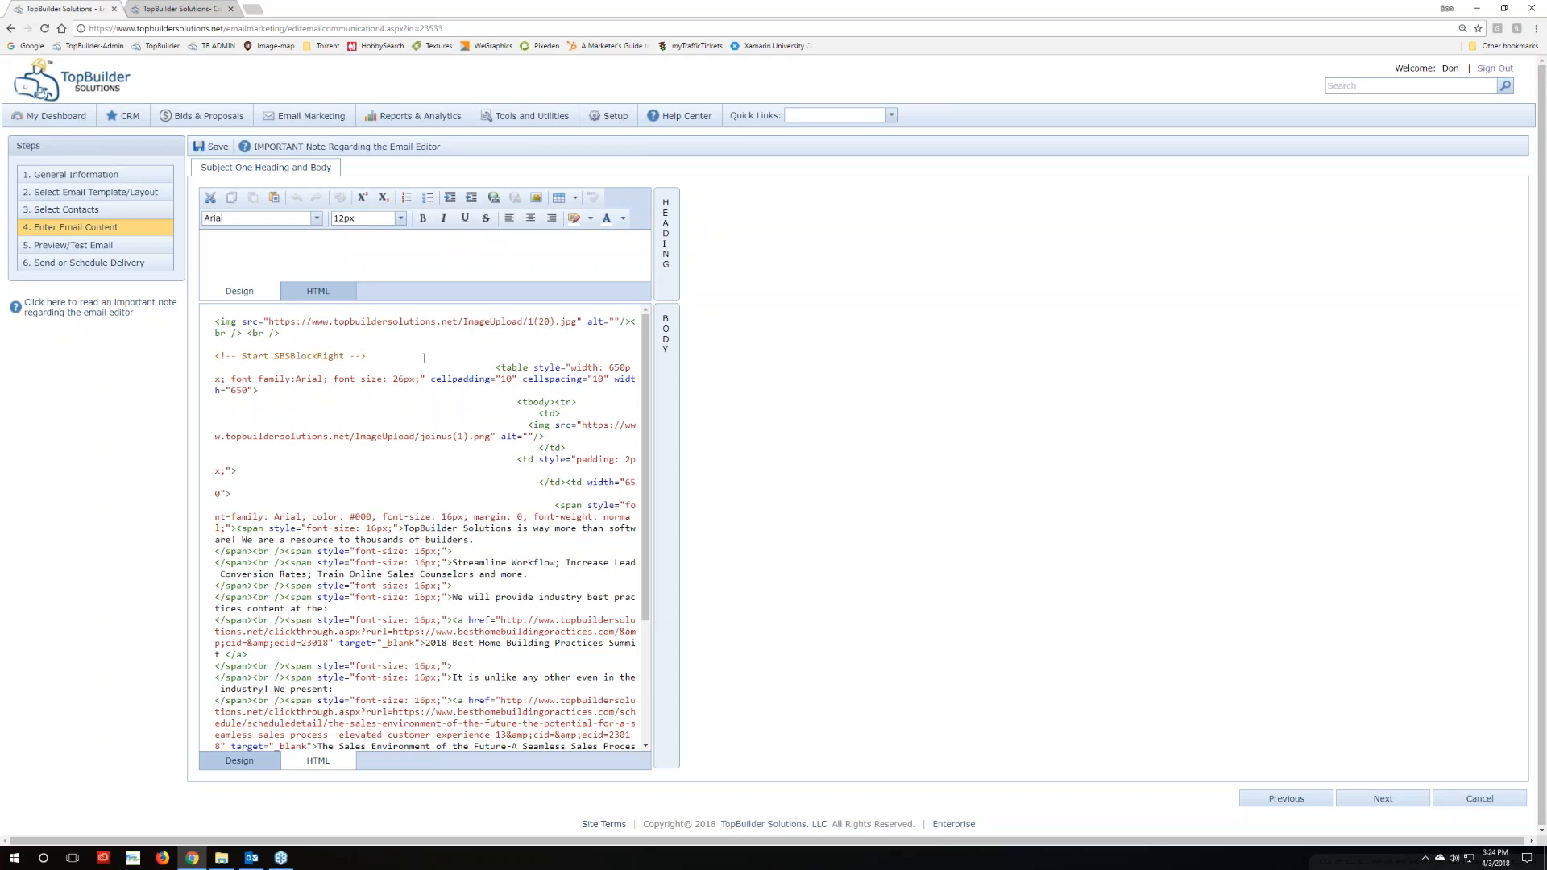
scroll(304, 463, "down", 3)
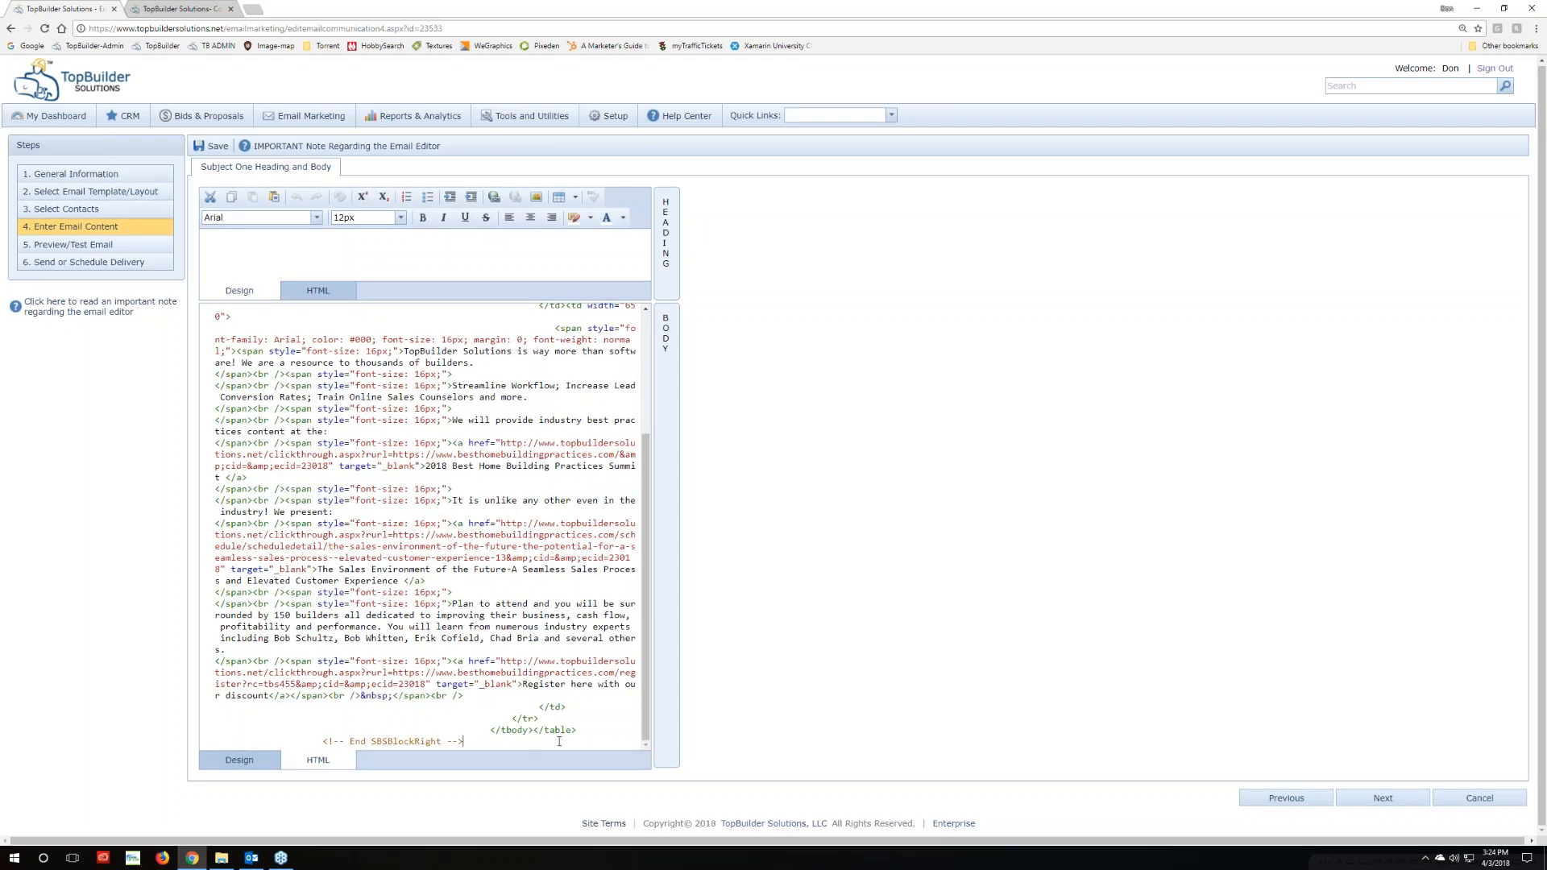
key("Return")
key("Return")
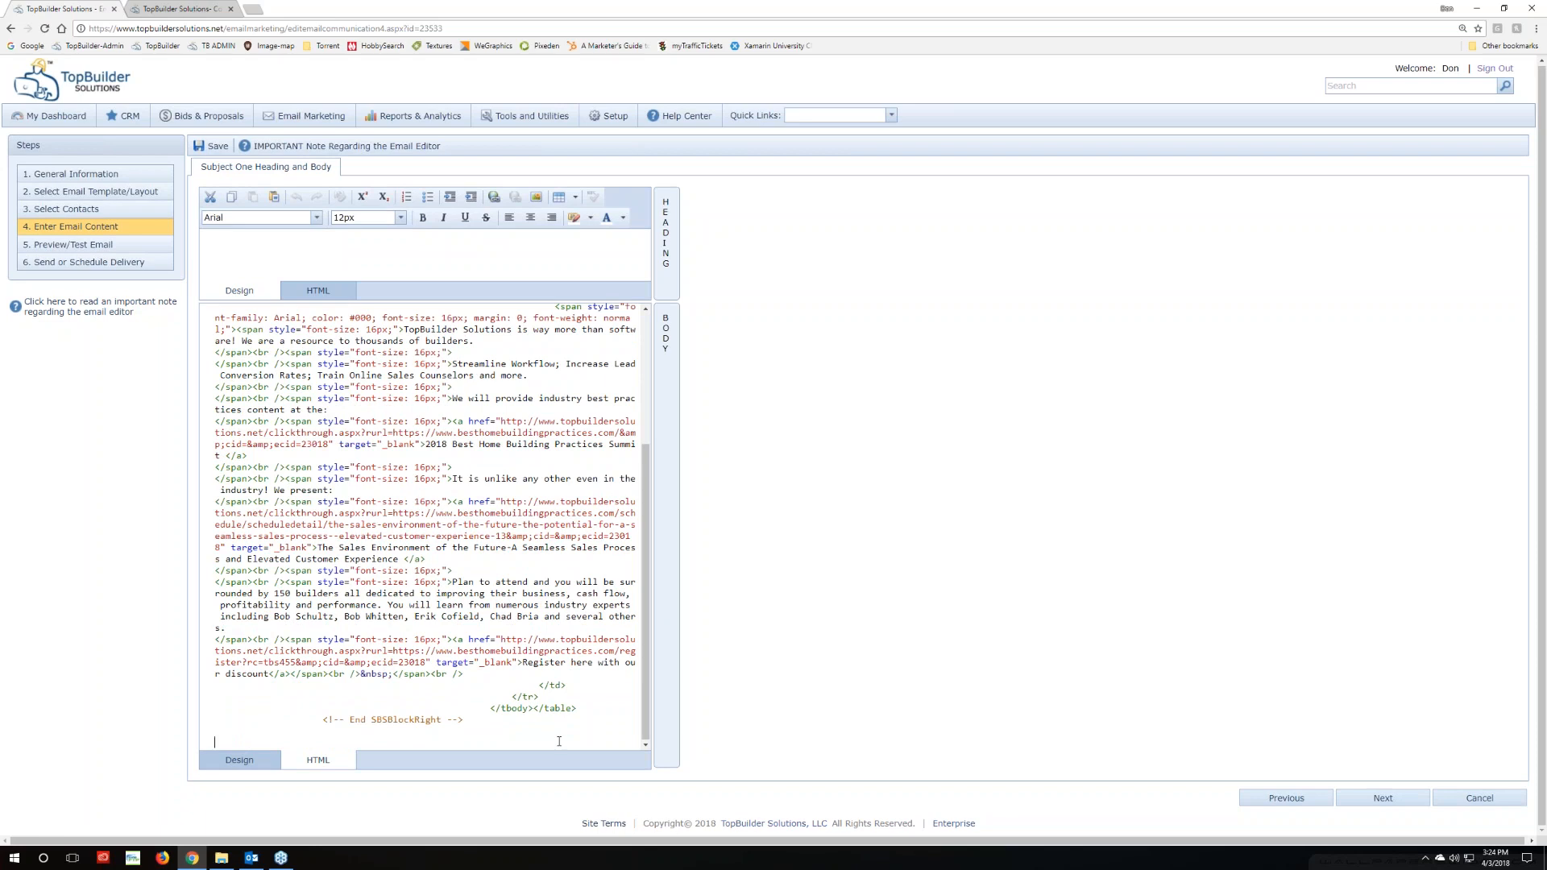
Copy the HTML of the Content Center's 'Picture/Text Side-by-Side Block - LEFT' item
left_click(564, 741)
left_click(153, 11)
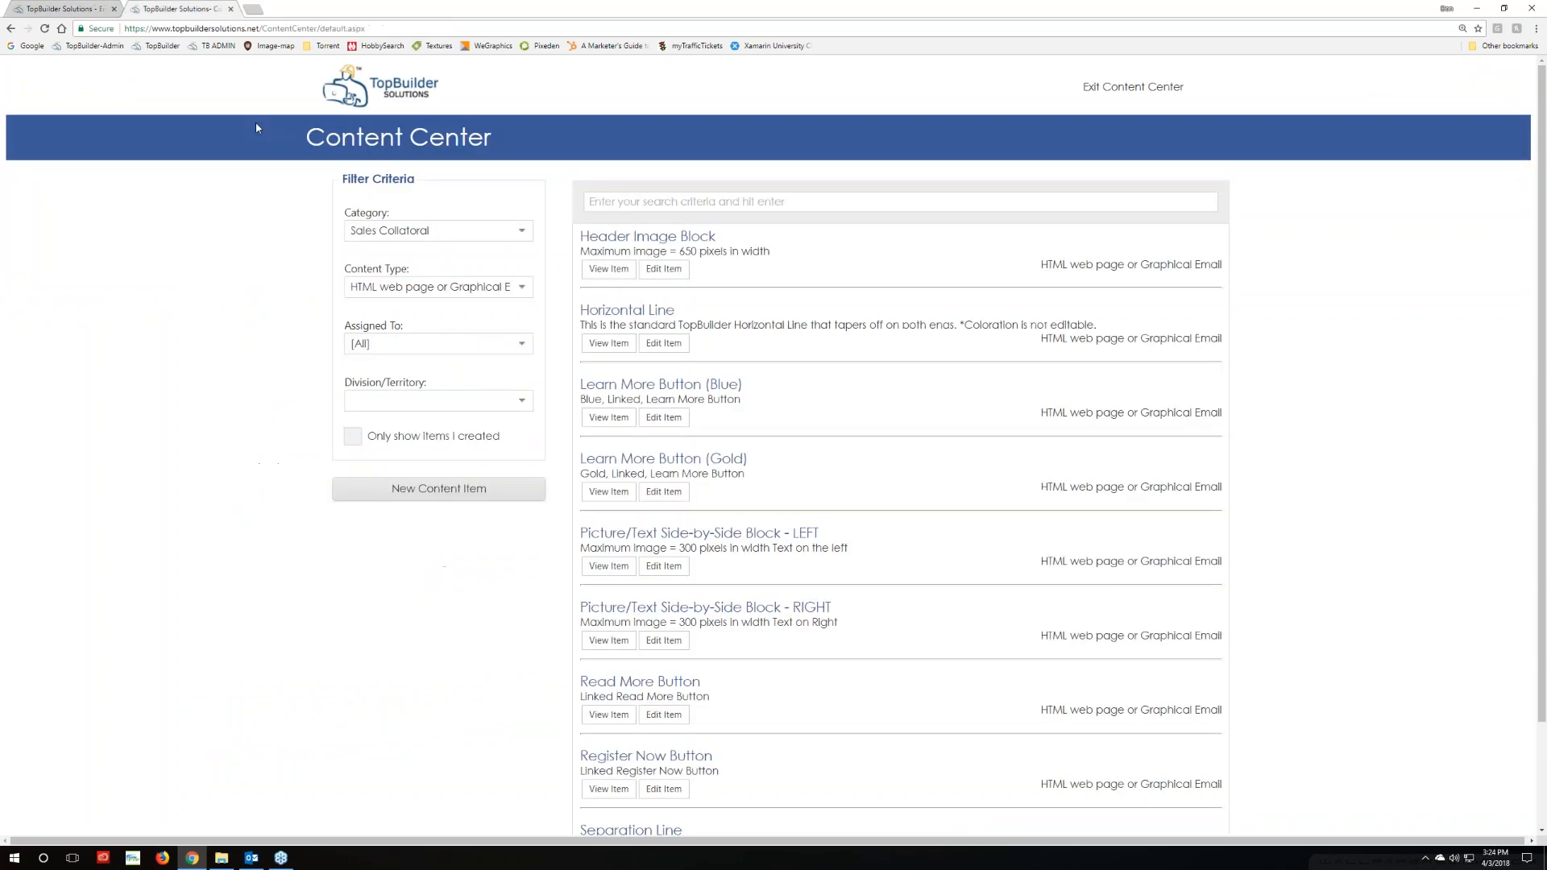
scroll(496, 628, "down", 1)
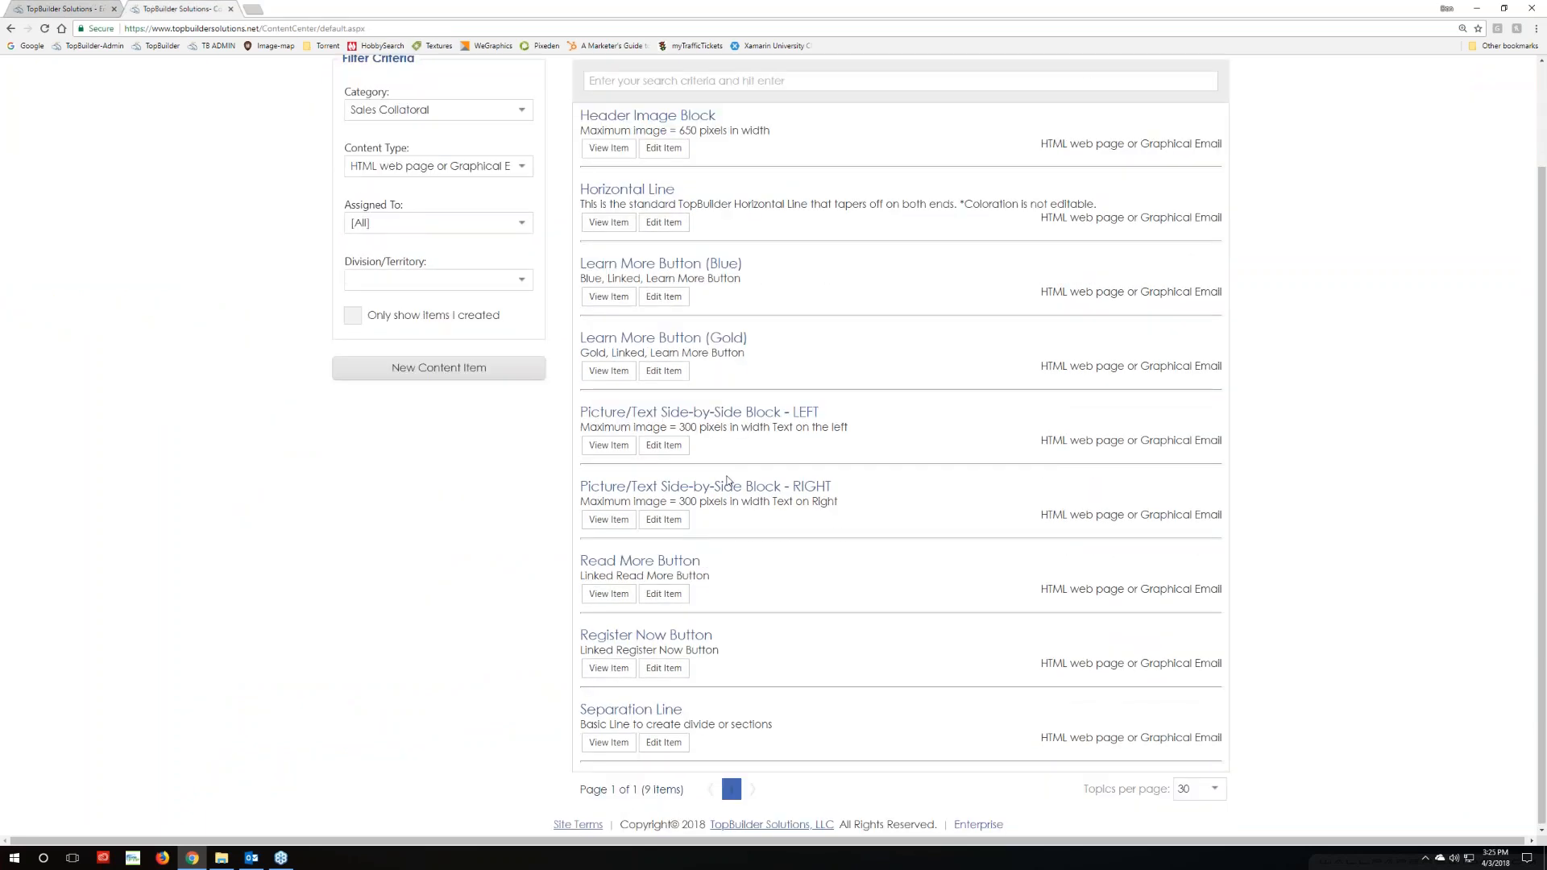
left_click(663, 445)
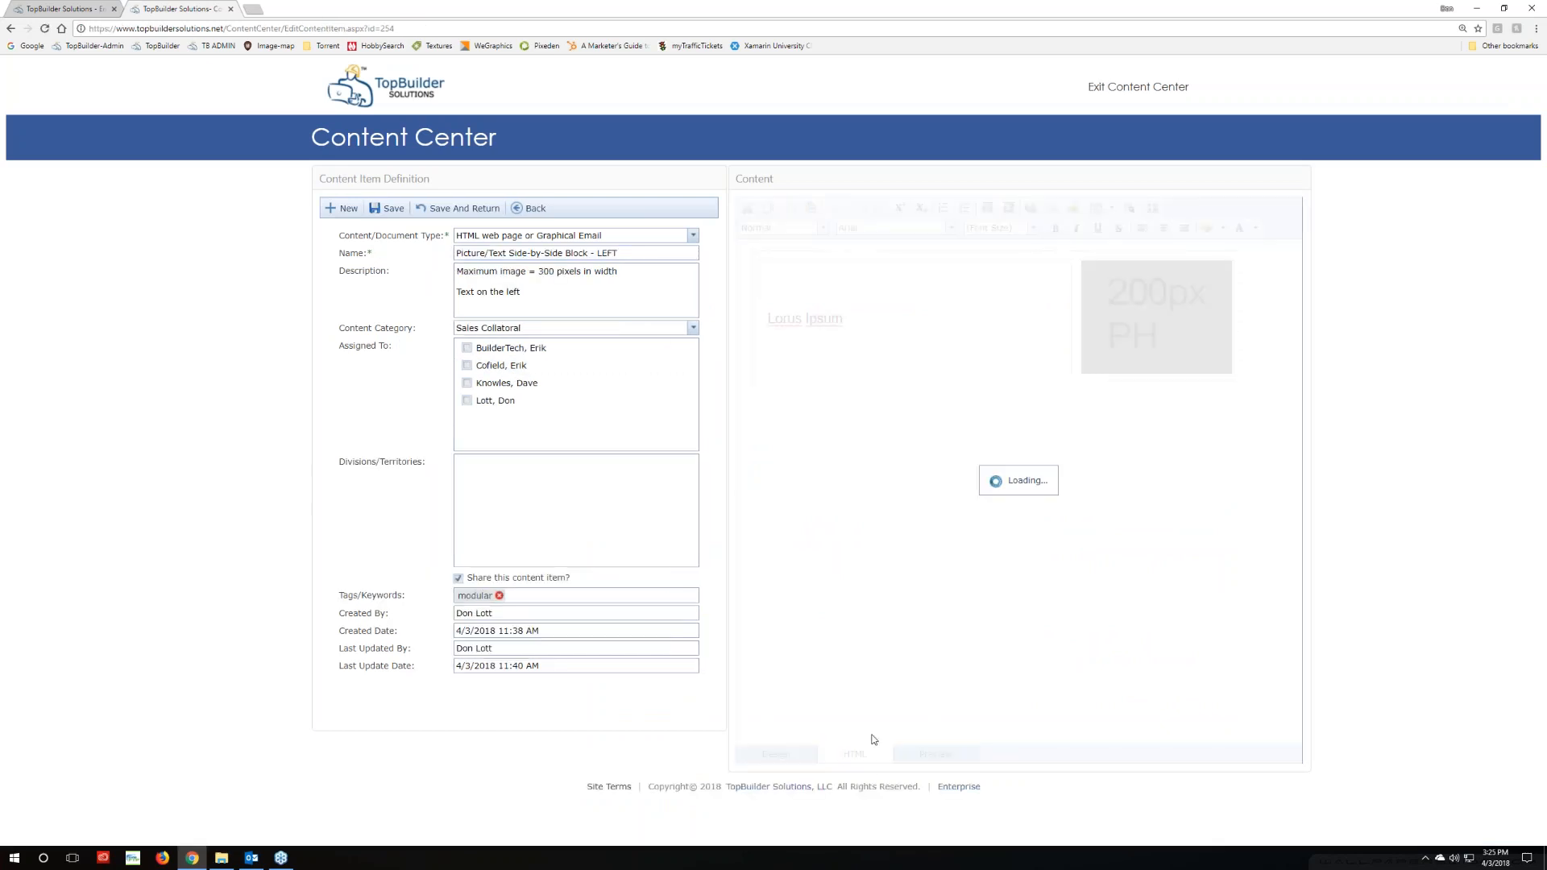
left_click_drag(943, 406, 644, 201)
key("ctrl+c")
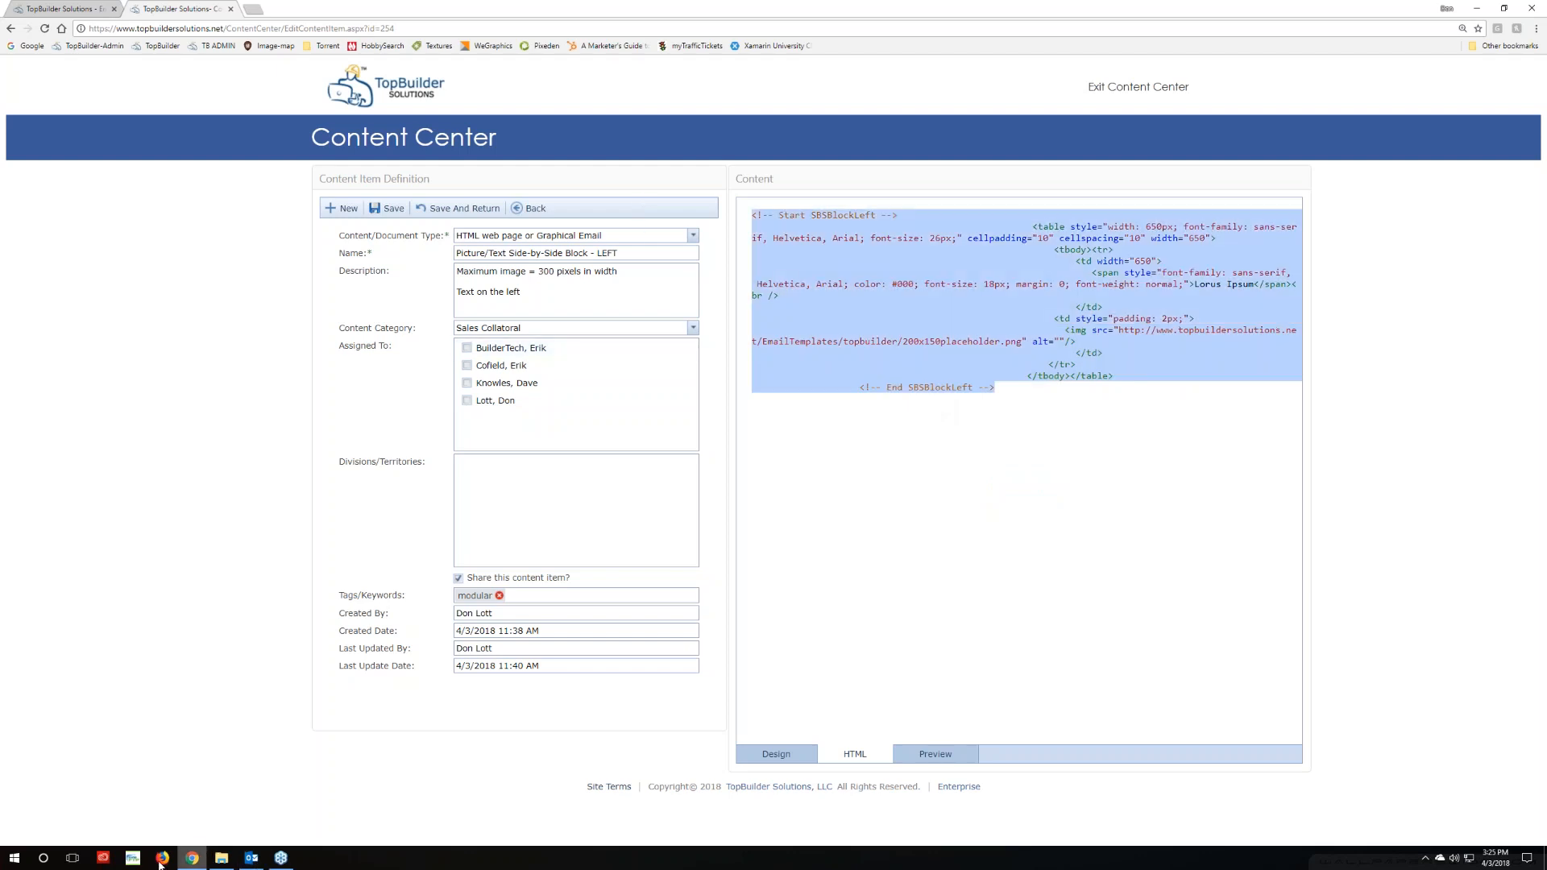
Paste the left block into the email HTML and view its Lorus Ipsum placeholder in Design
left_click(88, 9)
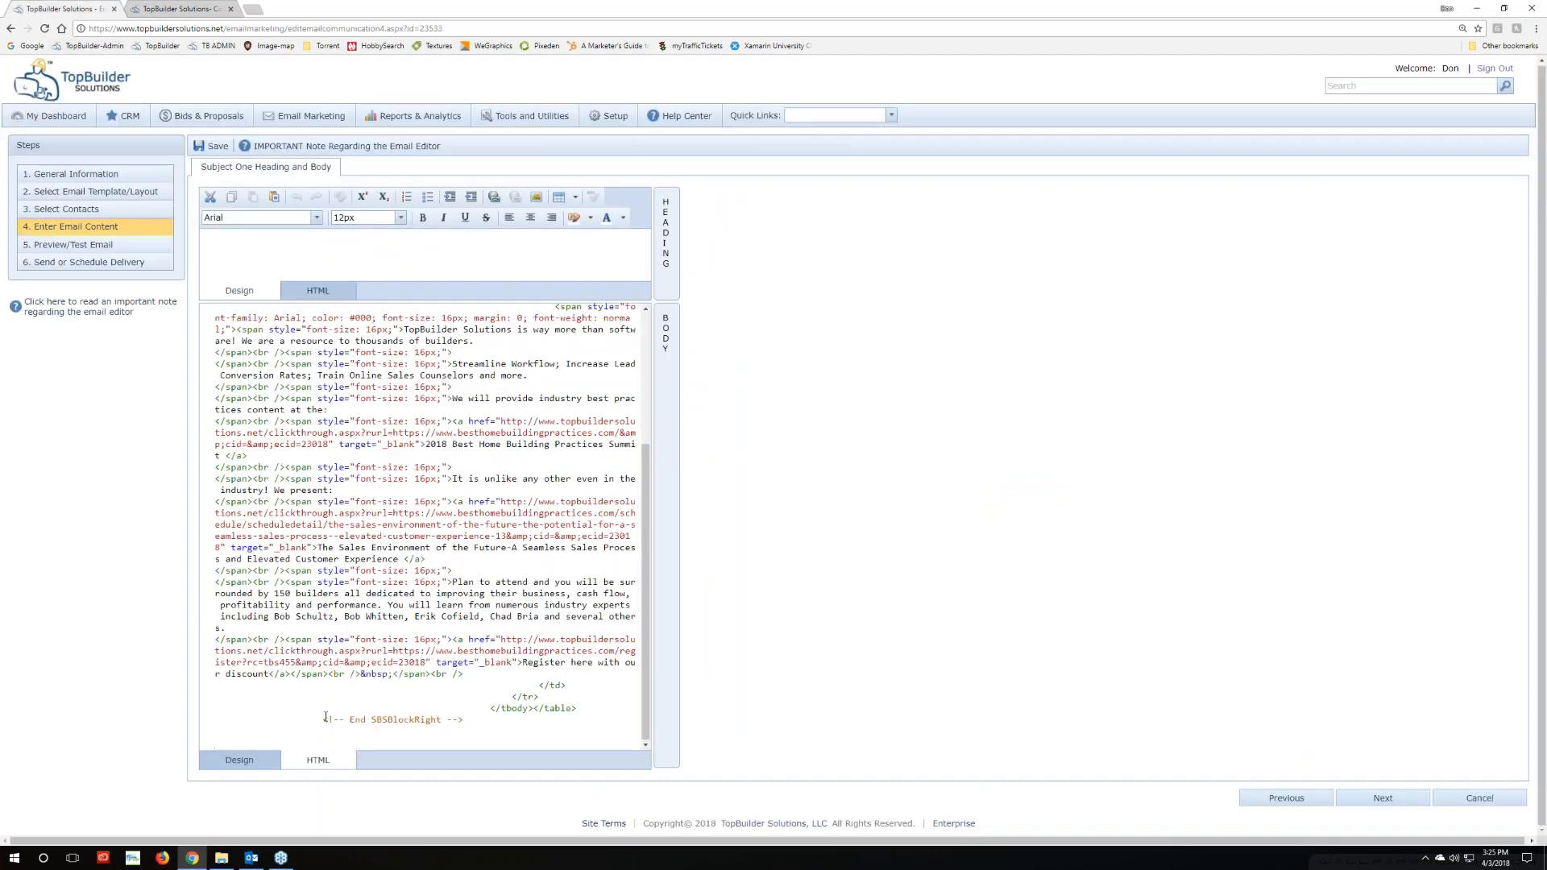
key("ctrl+v")
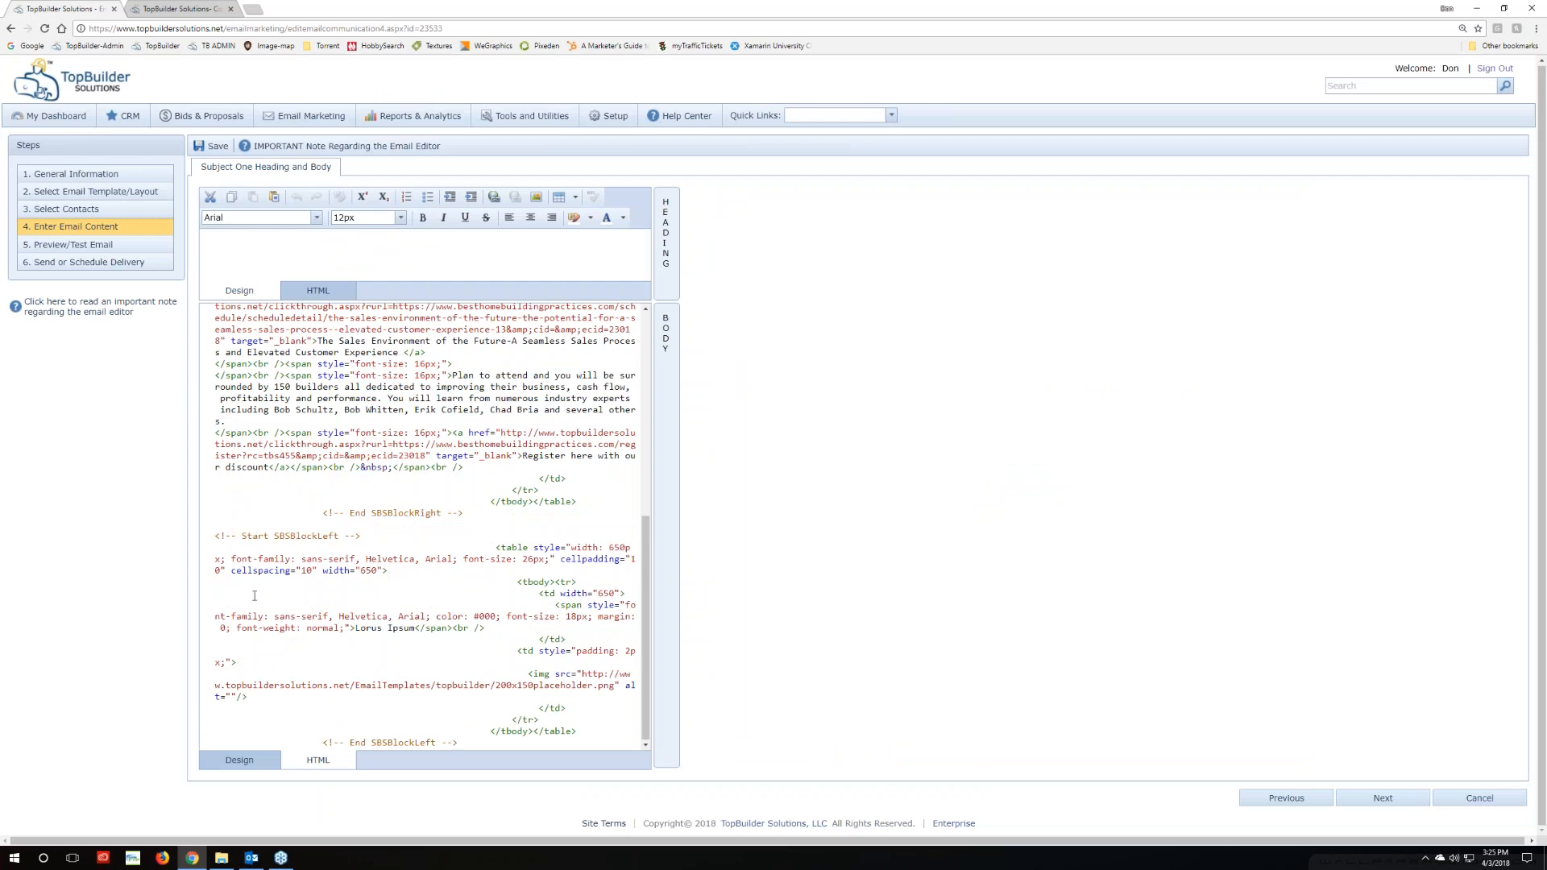
left_click(239, 760)
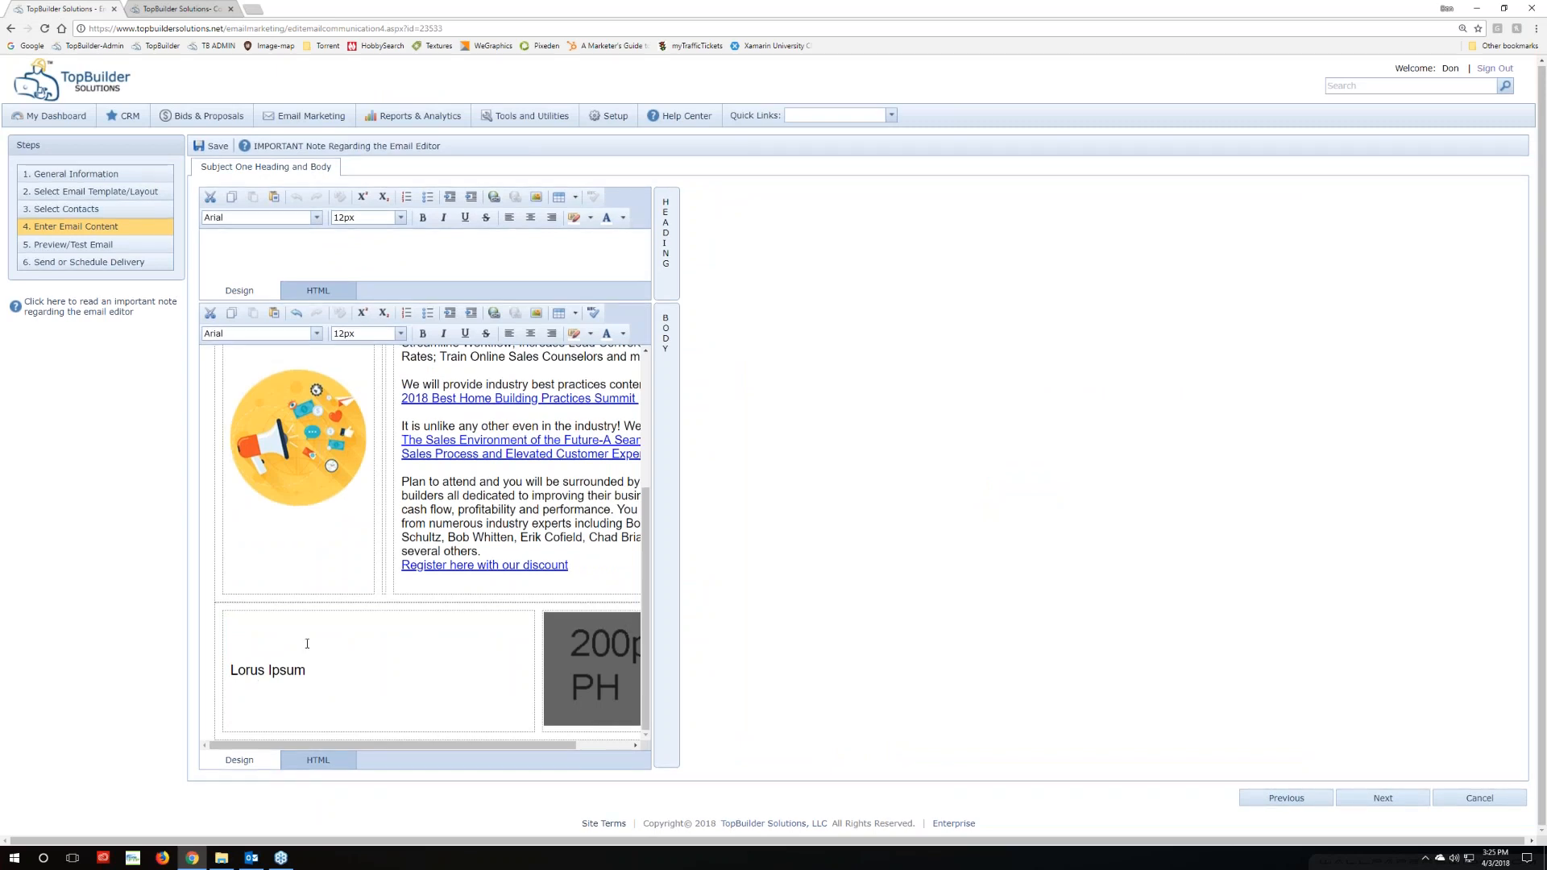
left_click(551, 675)
Upload cashflow2 through Change Image as the grey placeholder's replacement picture
right_click(565, 670)
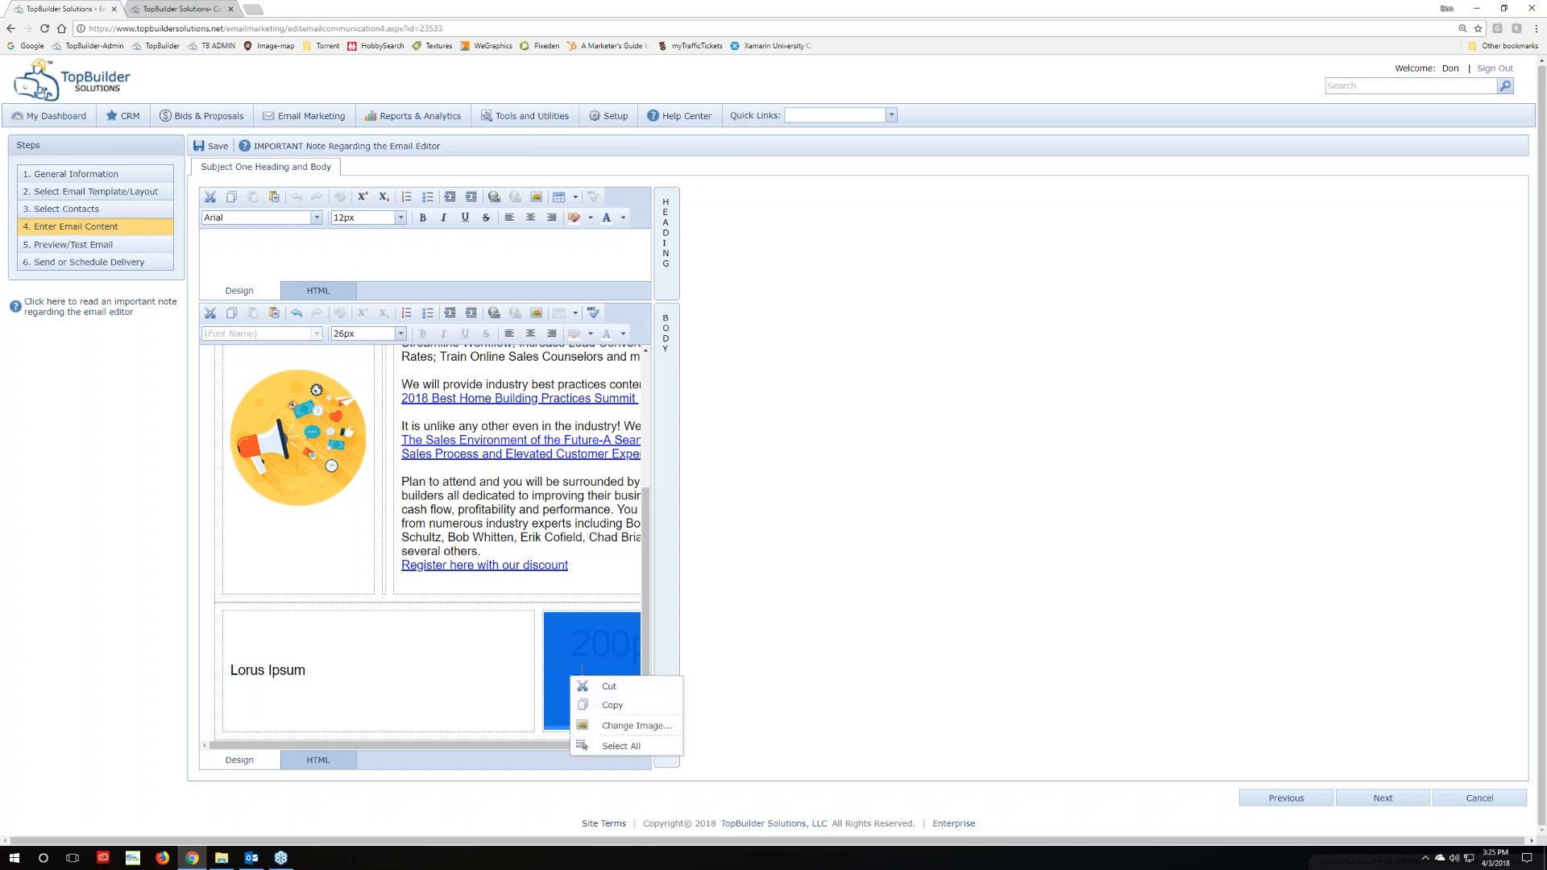
left_click(617, 727)
left_click(953, 352)
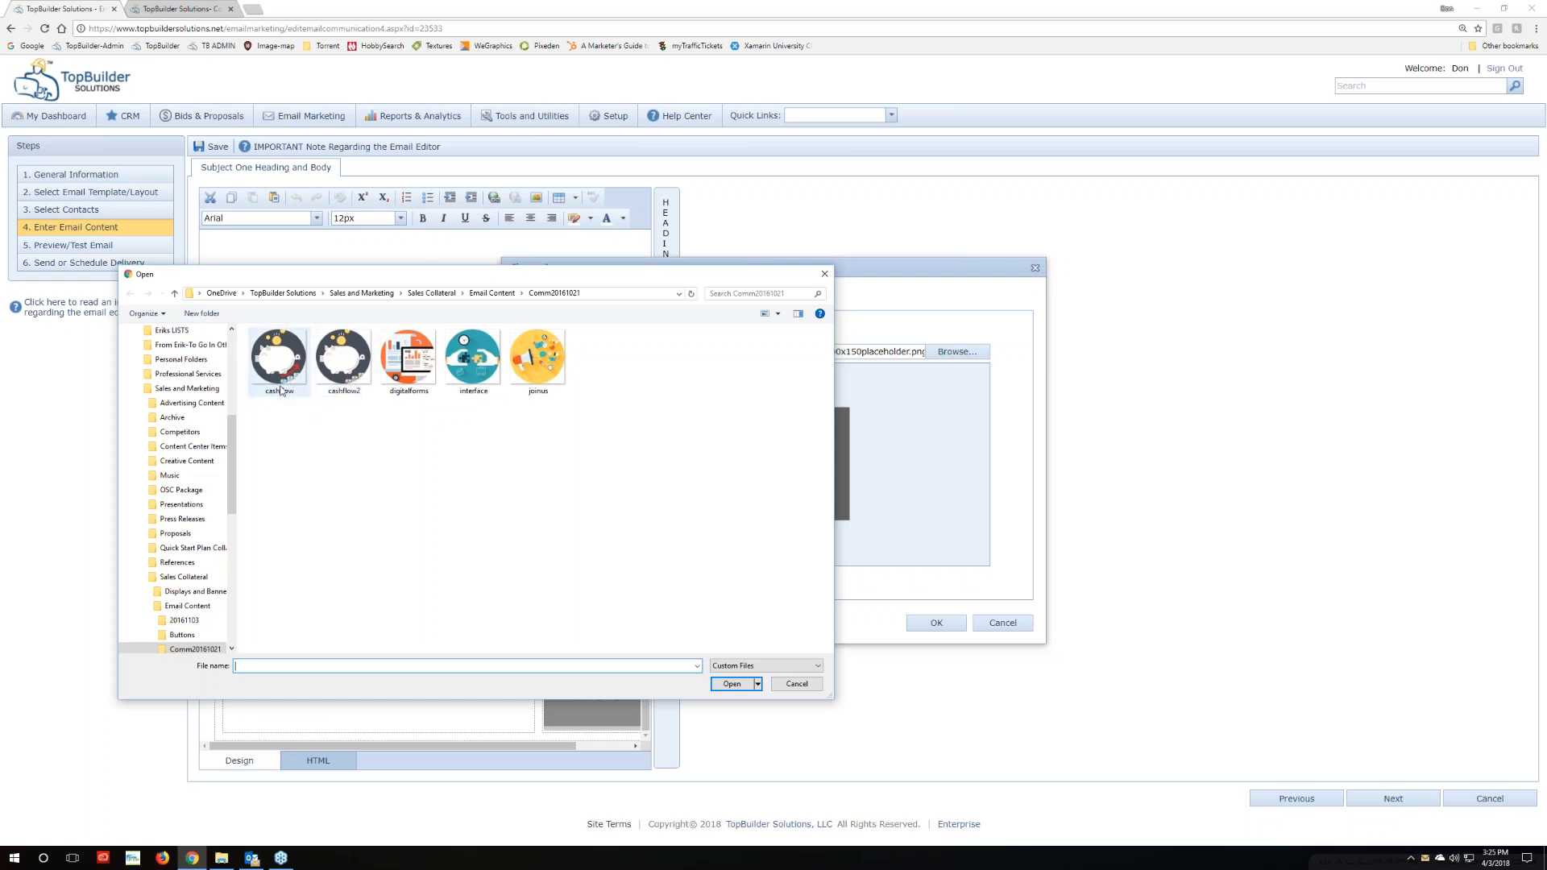
left_click(344, 359)
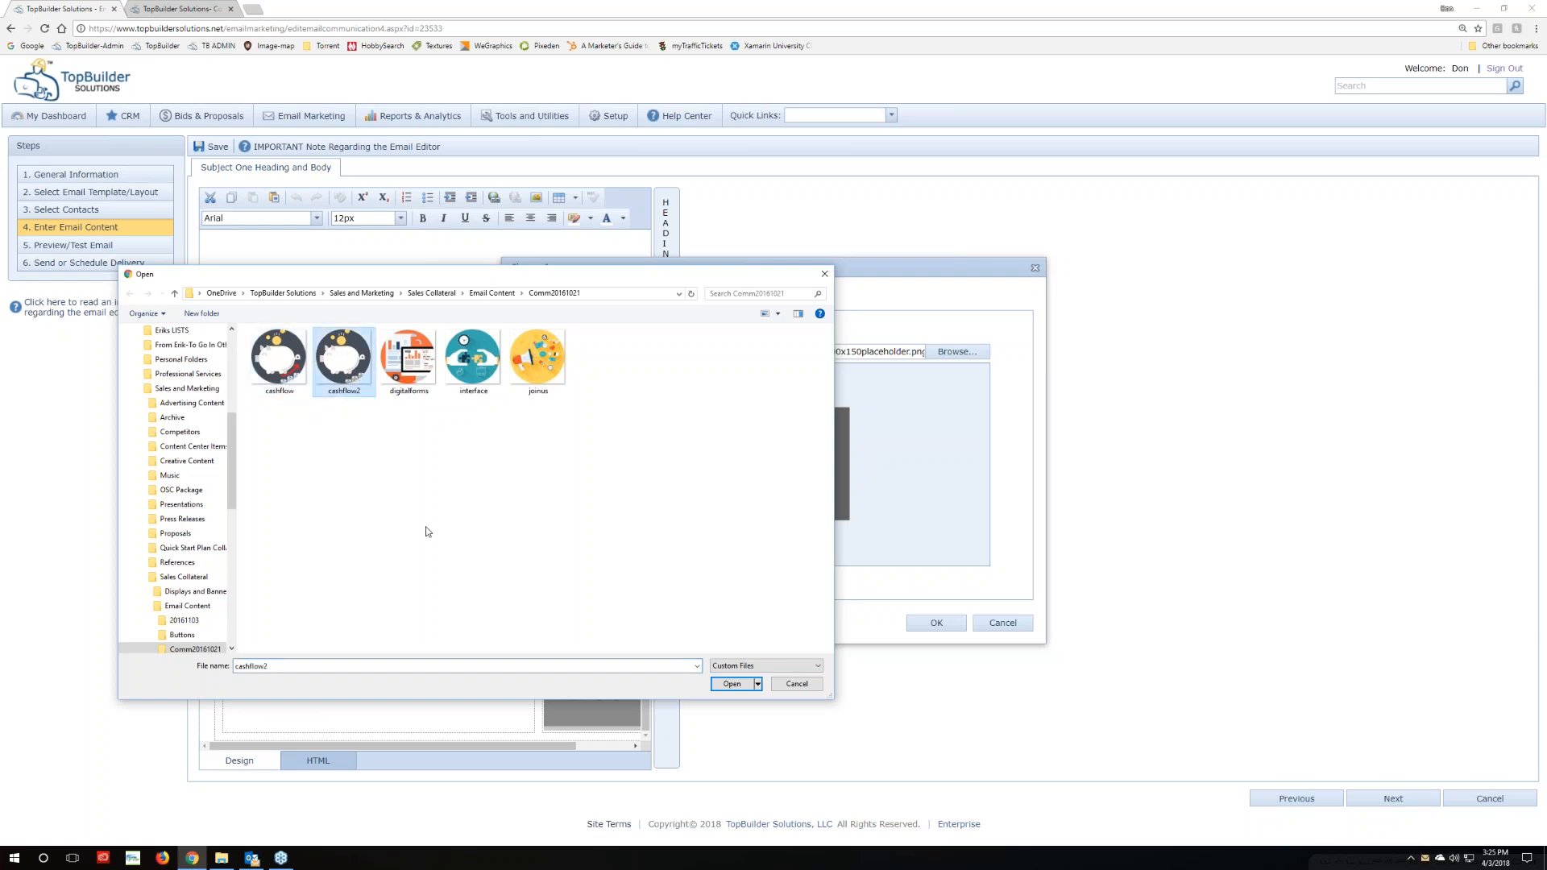
left_click(731, 684)
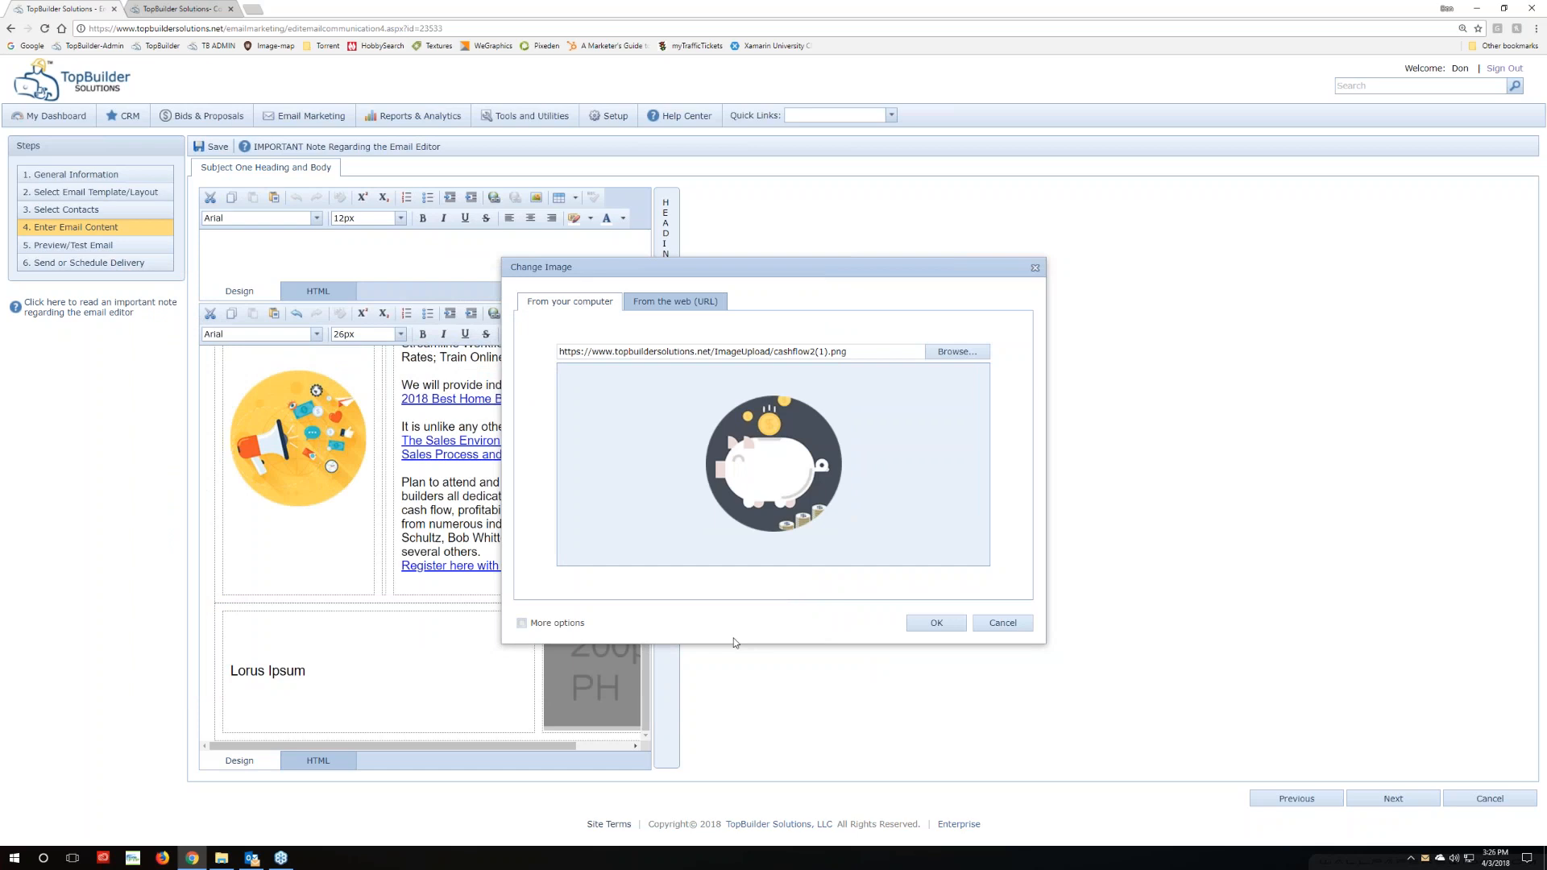
left_click(251, 861)
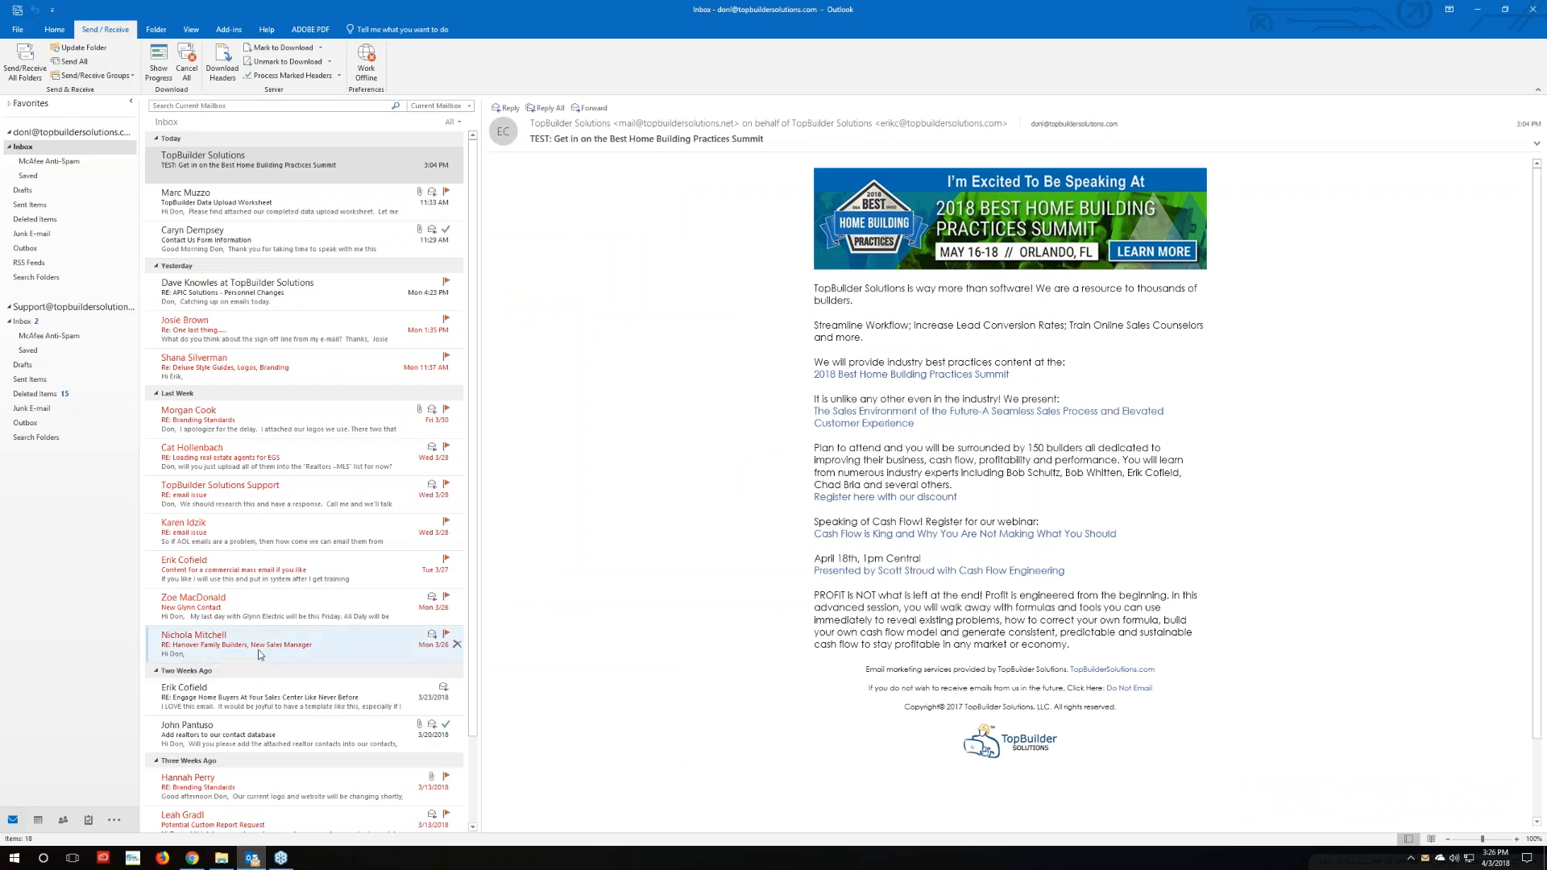
scroll(239, 689, "down", 2)
left_click(236, 616)
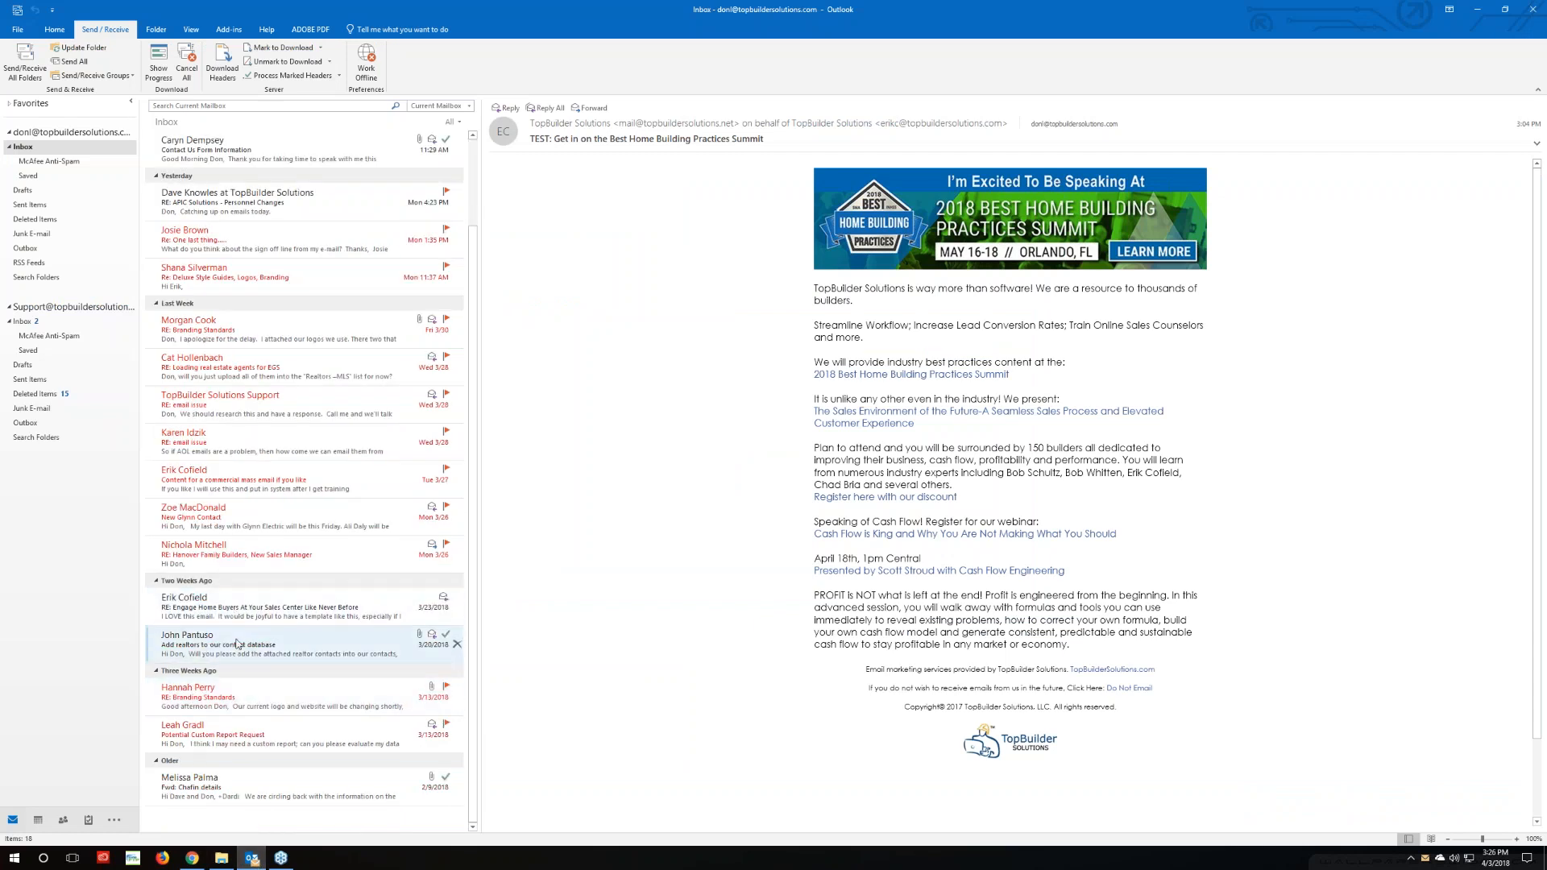
scroll(1010, 499, "down", 4)
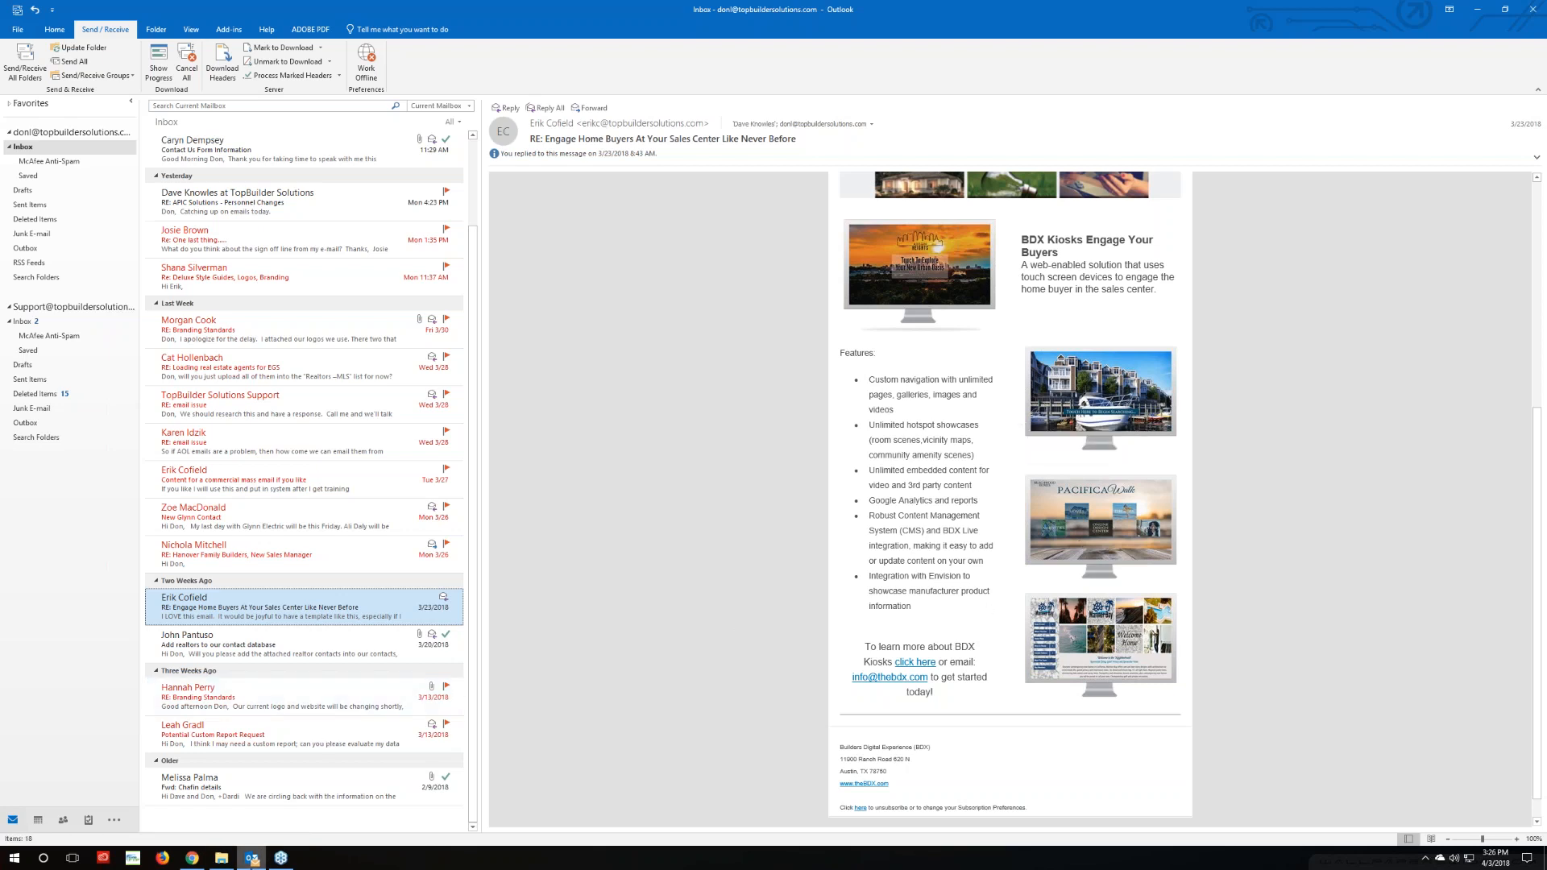
left_click(192, 858)
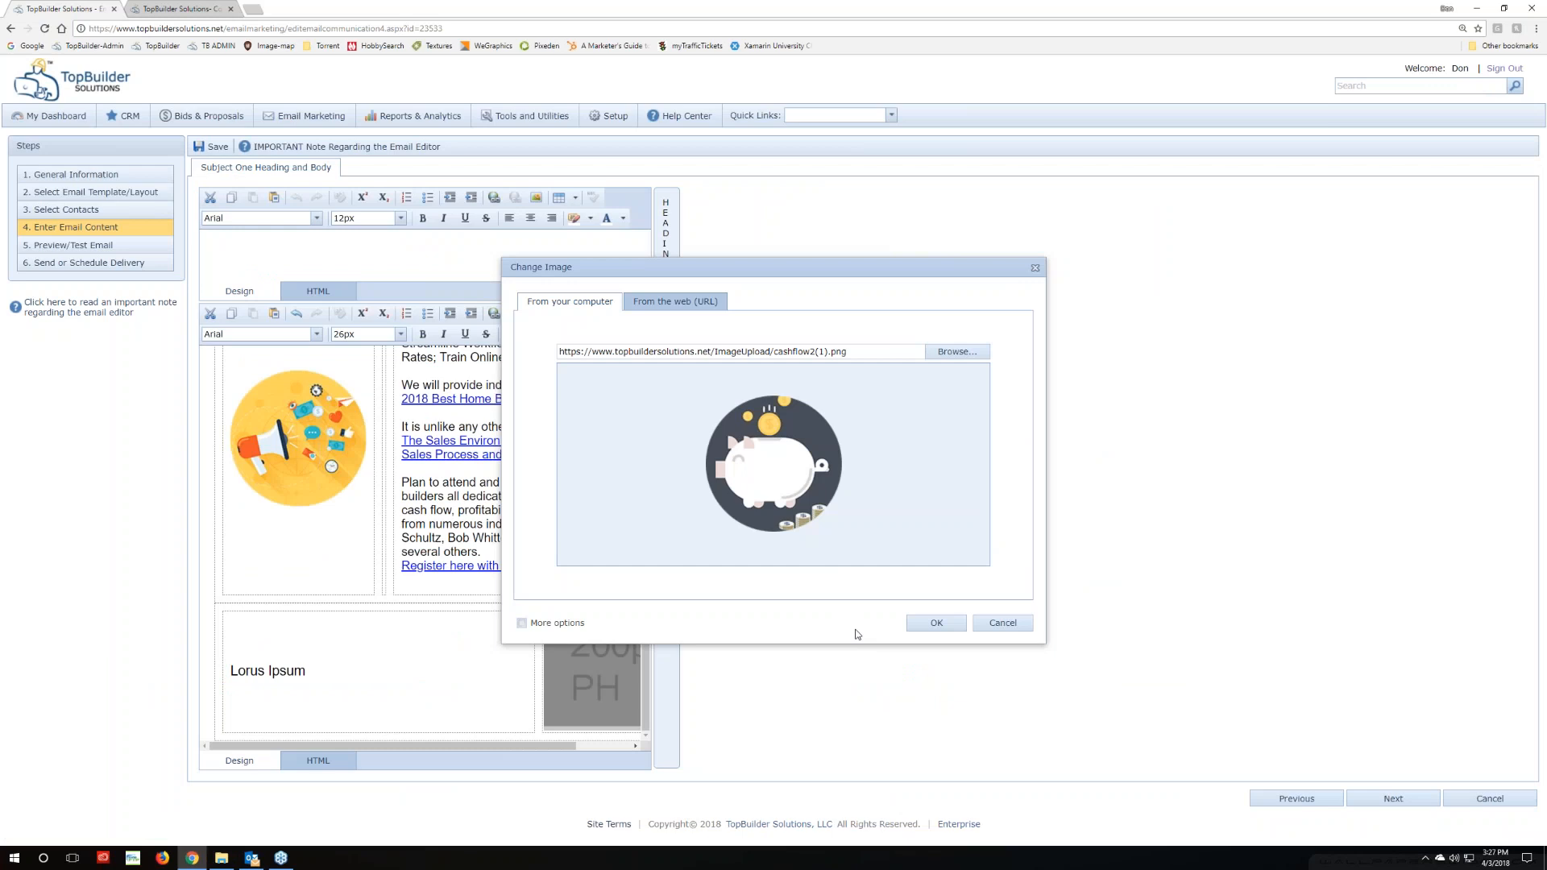
Confirm the cashflow2 piggy-bank picture as the new image and check its options
left_click(918, 626)
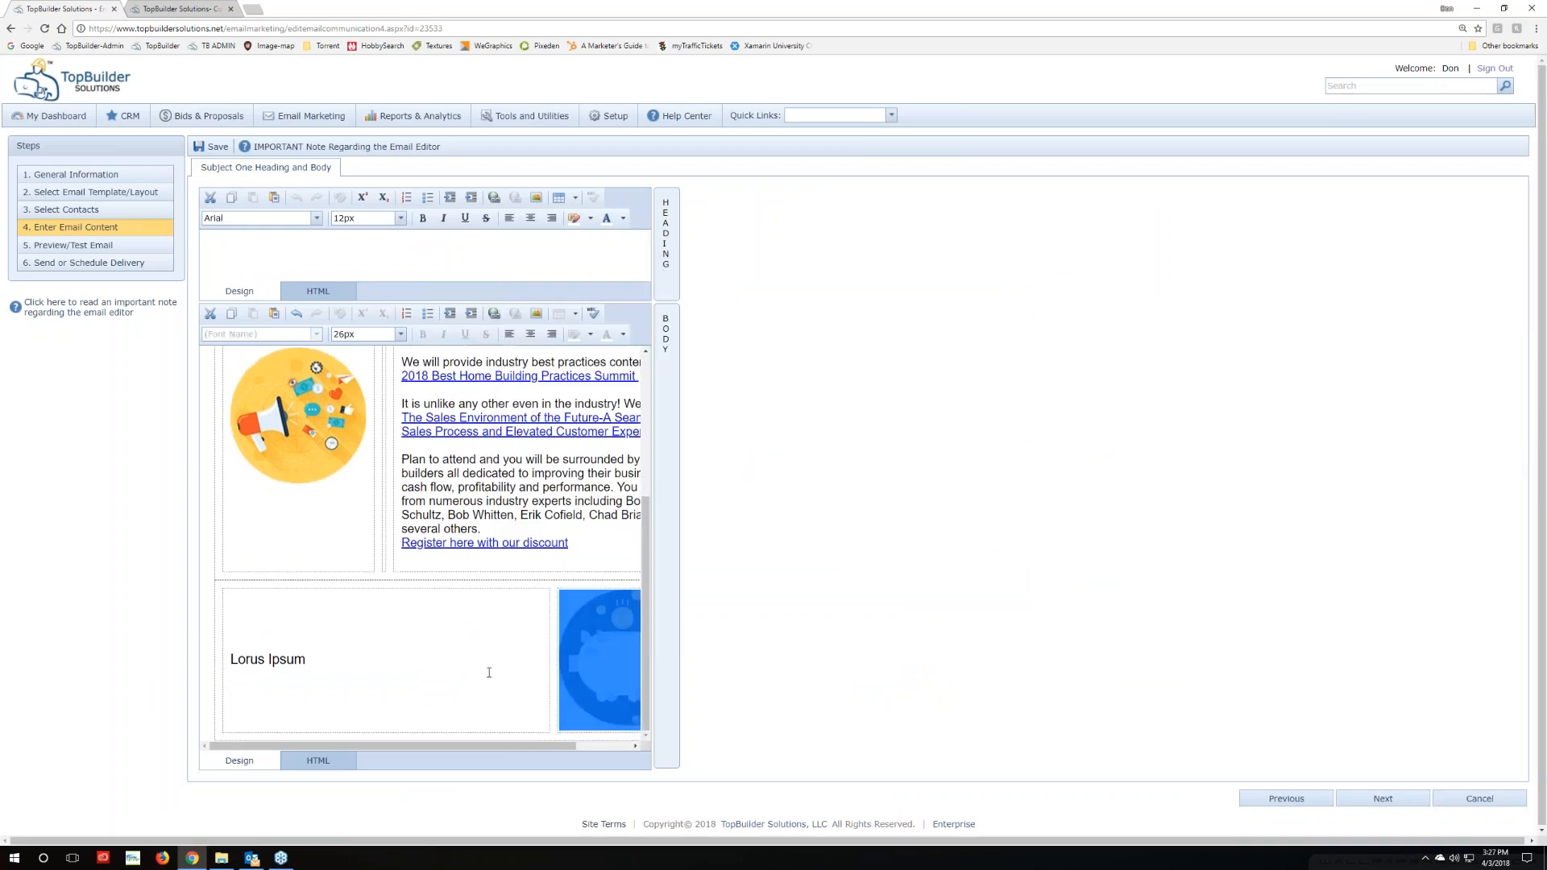
left_click(465, 712)
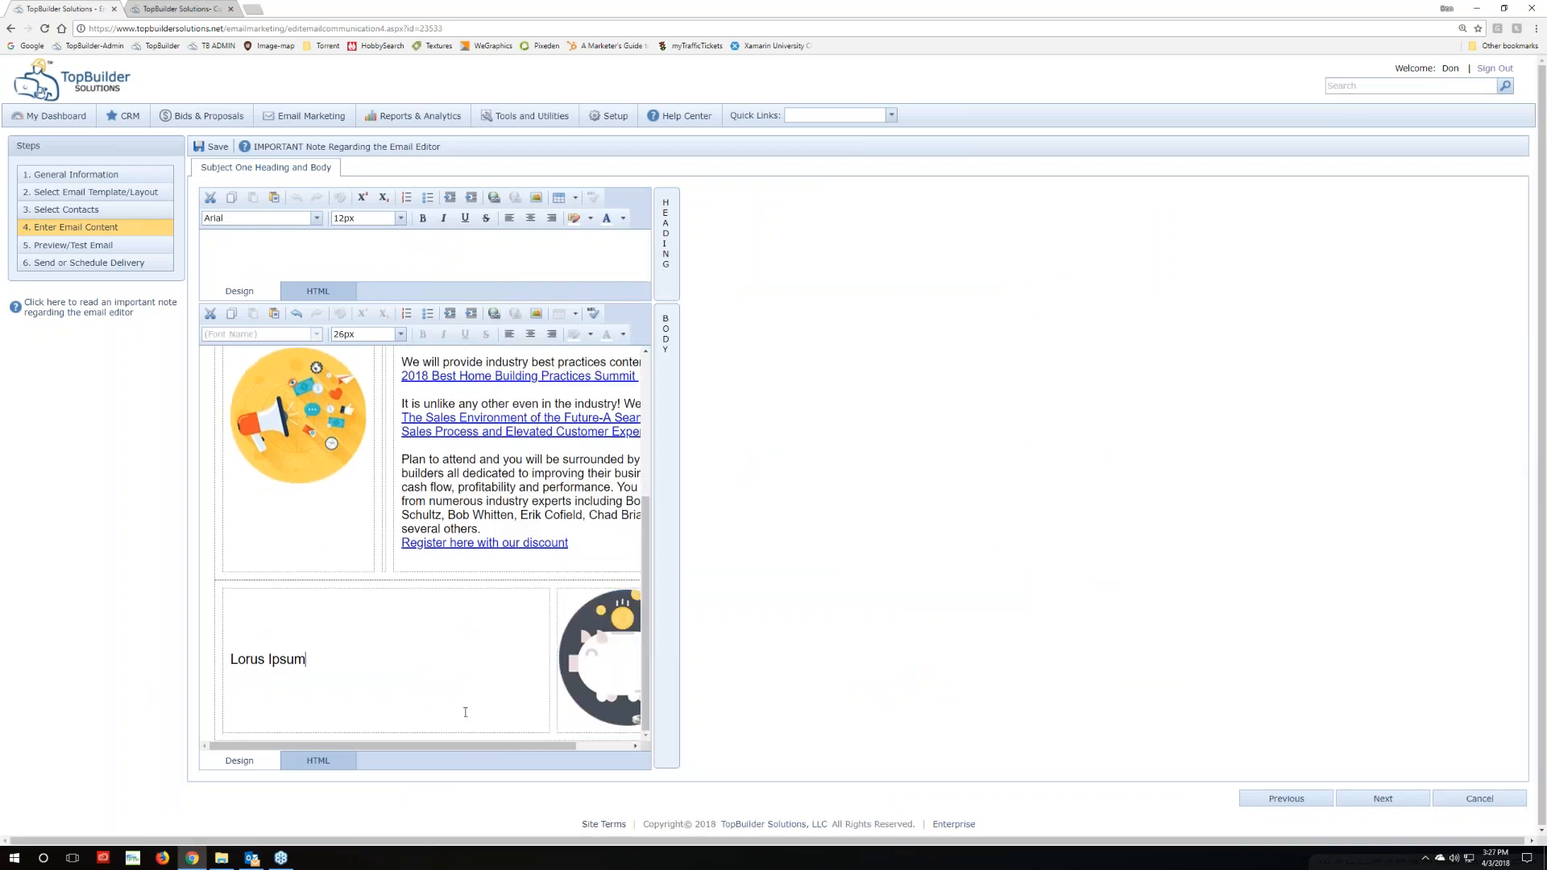
right_click(645, 628)
left_click(612, 642)
right_click(612, 642)
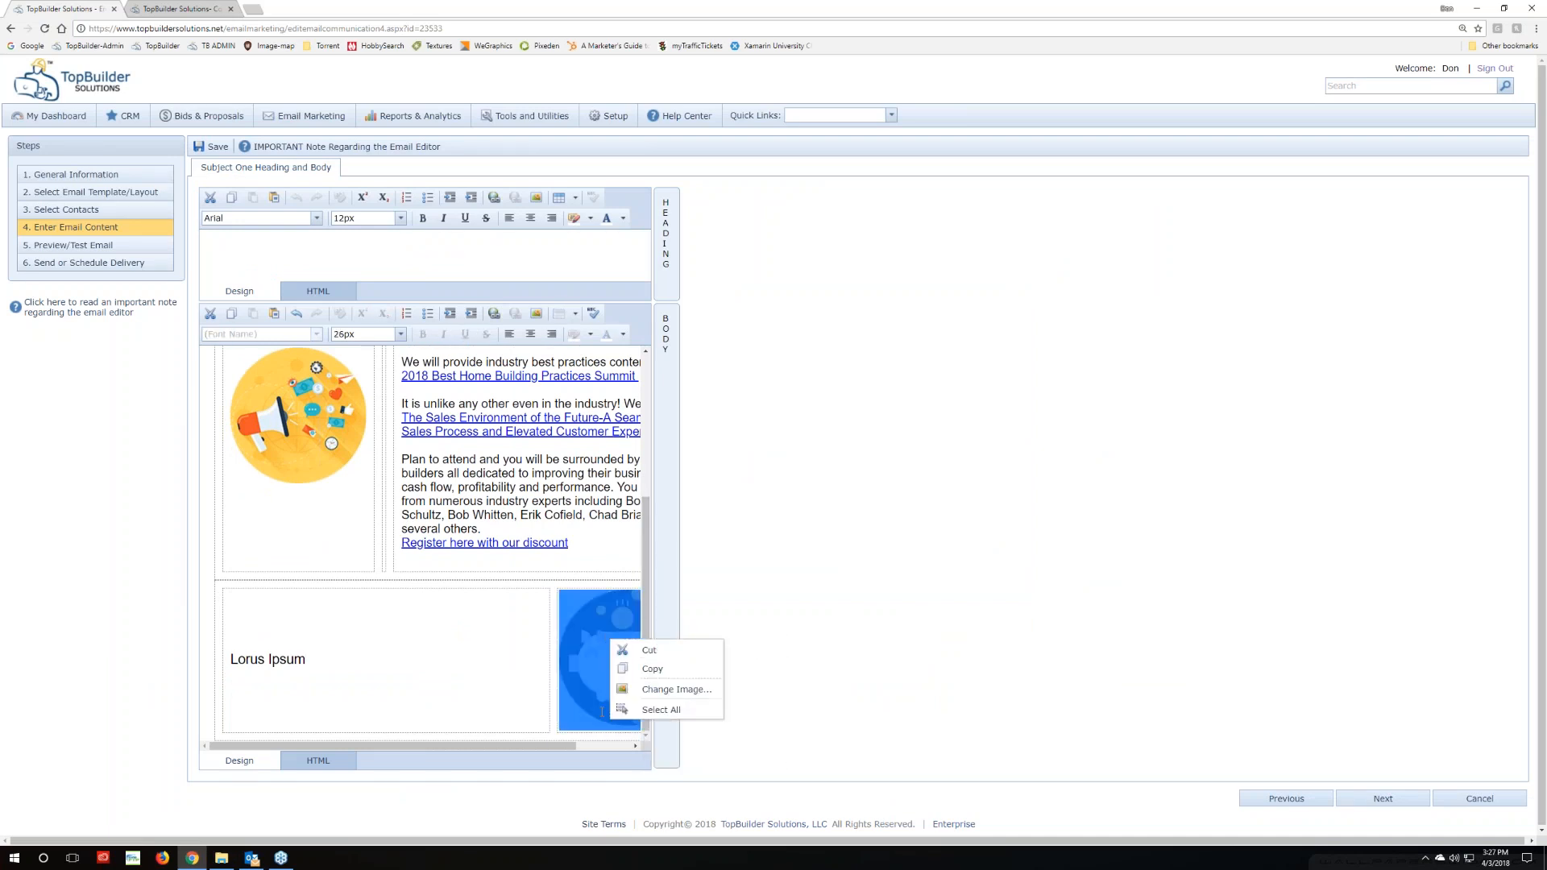
Select the 'Lorus Ipsum' text and put the caret at its end
left_click(444, 711)
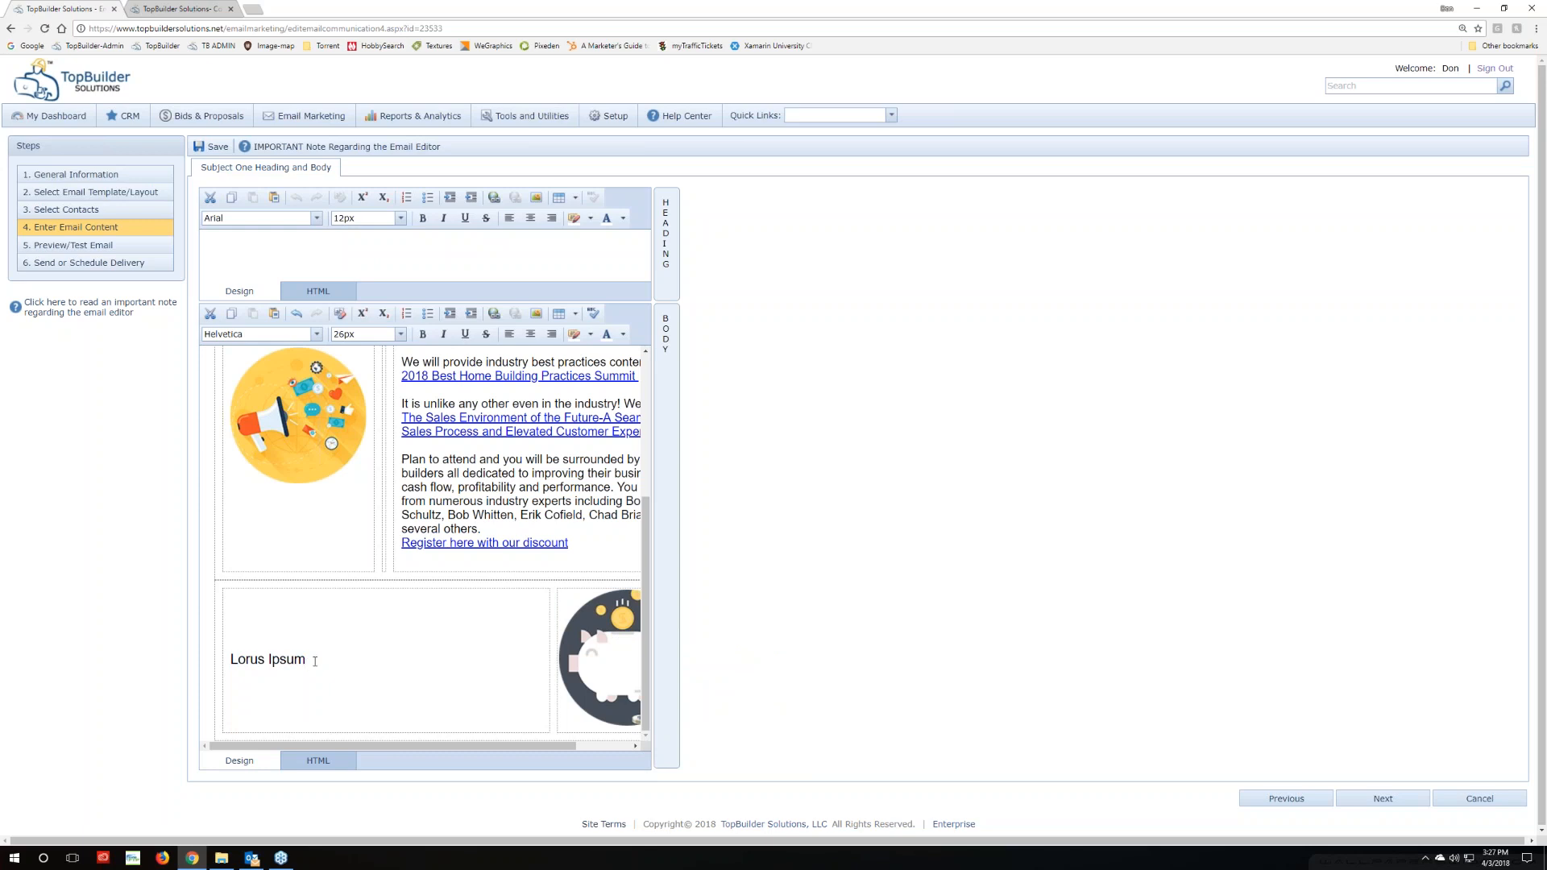
left_click_drag(240, 662, 315, 659)
left_click(317, 664)
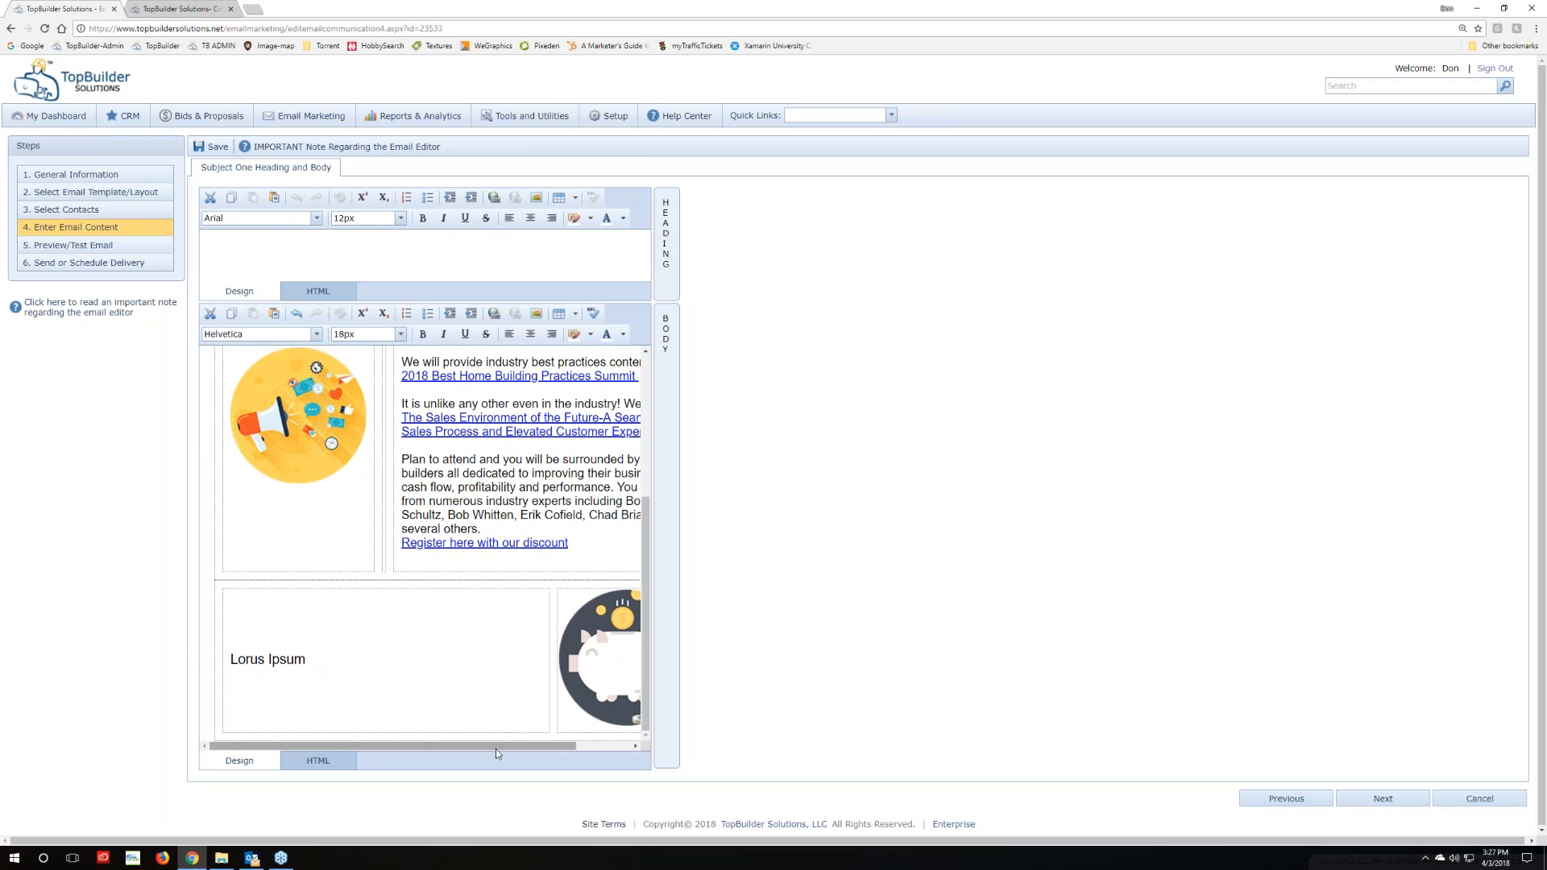
left_click_drag(498, 750, 412, 769)
left_click_drag(558, 745, 632, 747)
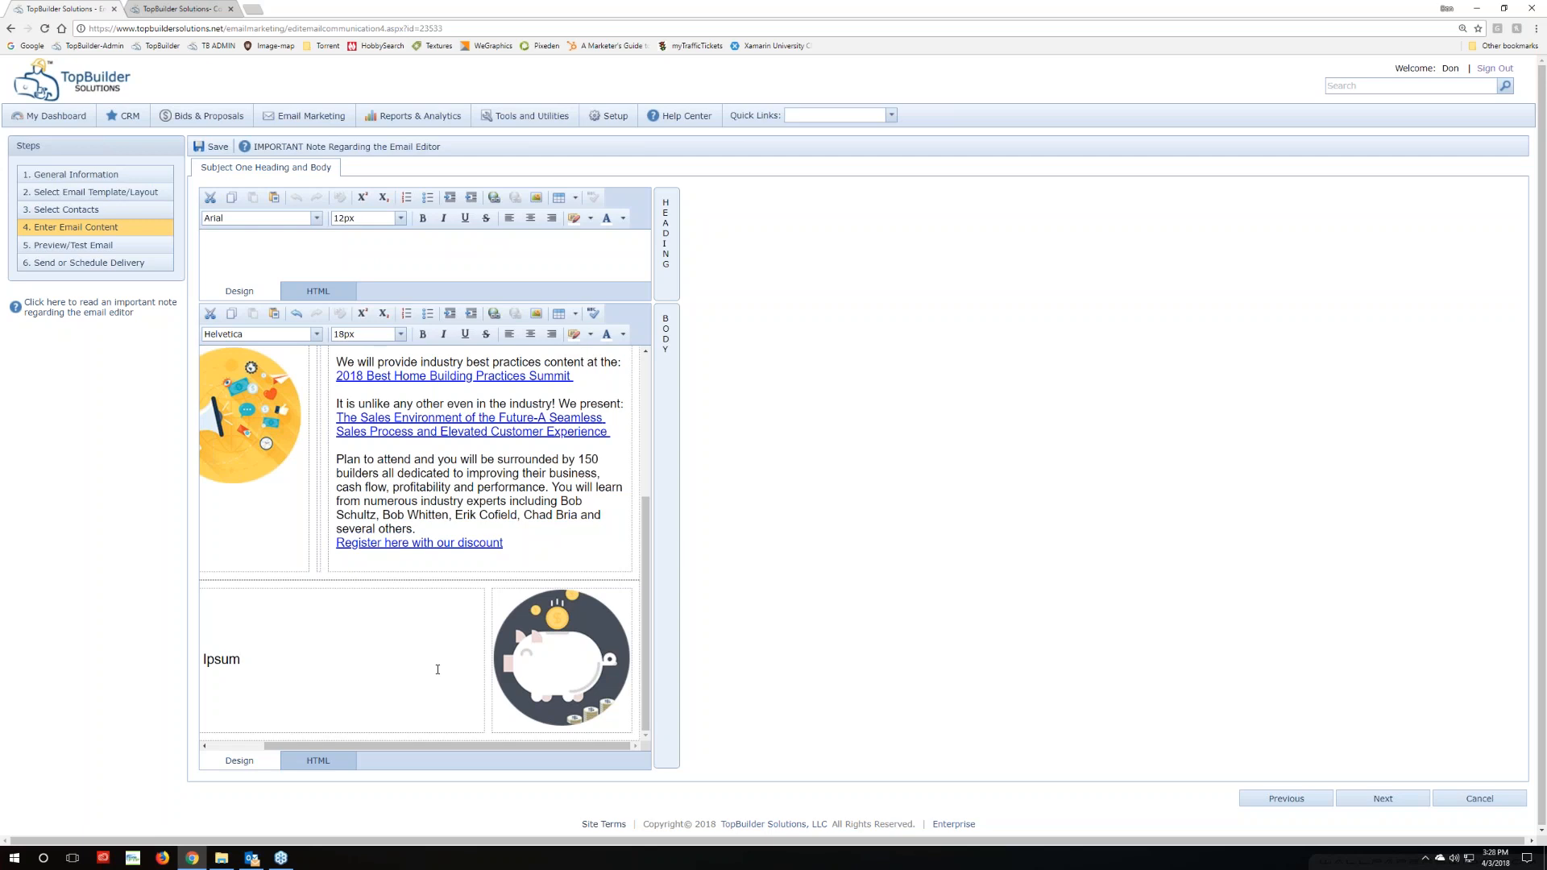
left_click_drag(273, 746, 220, 749)
left_click_drag(231, 659, 306, 659)
mouse_move(280, 858)
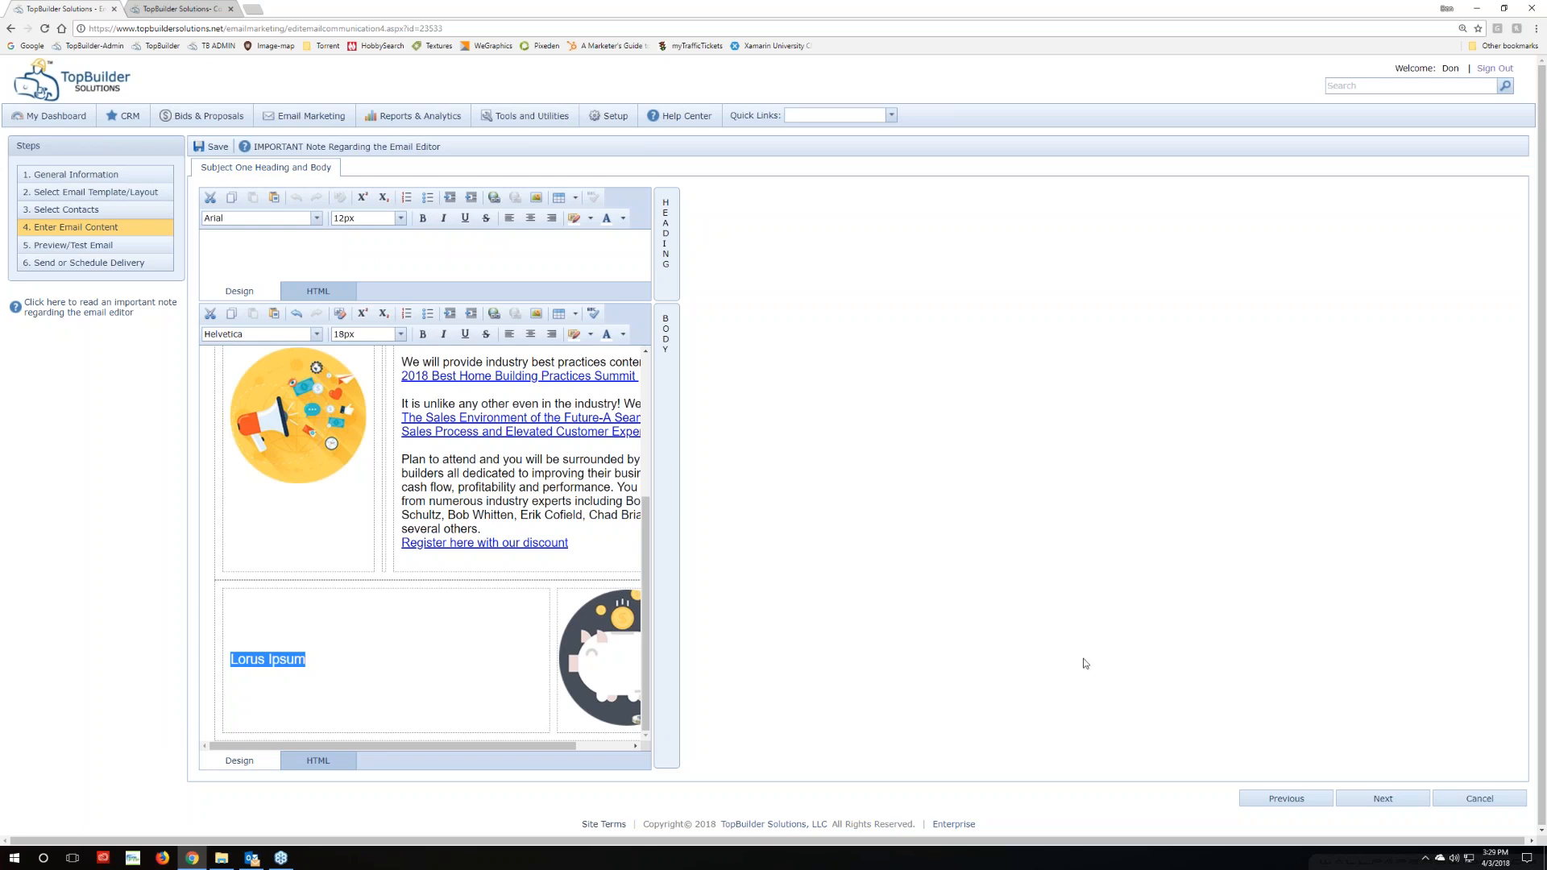
Open Depositphotos in a new tab and sign in with the saved login, dismissing the Favorites tour
left_click(253, 9)
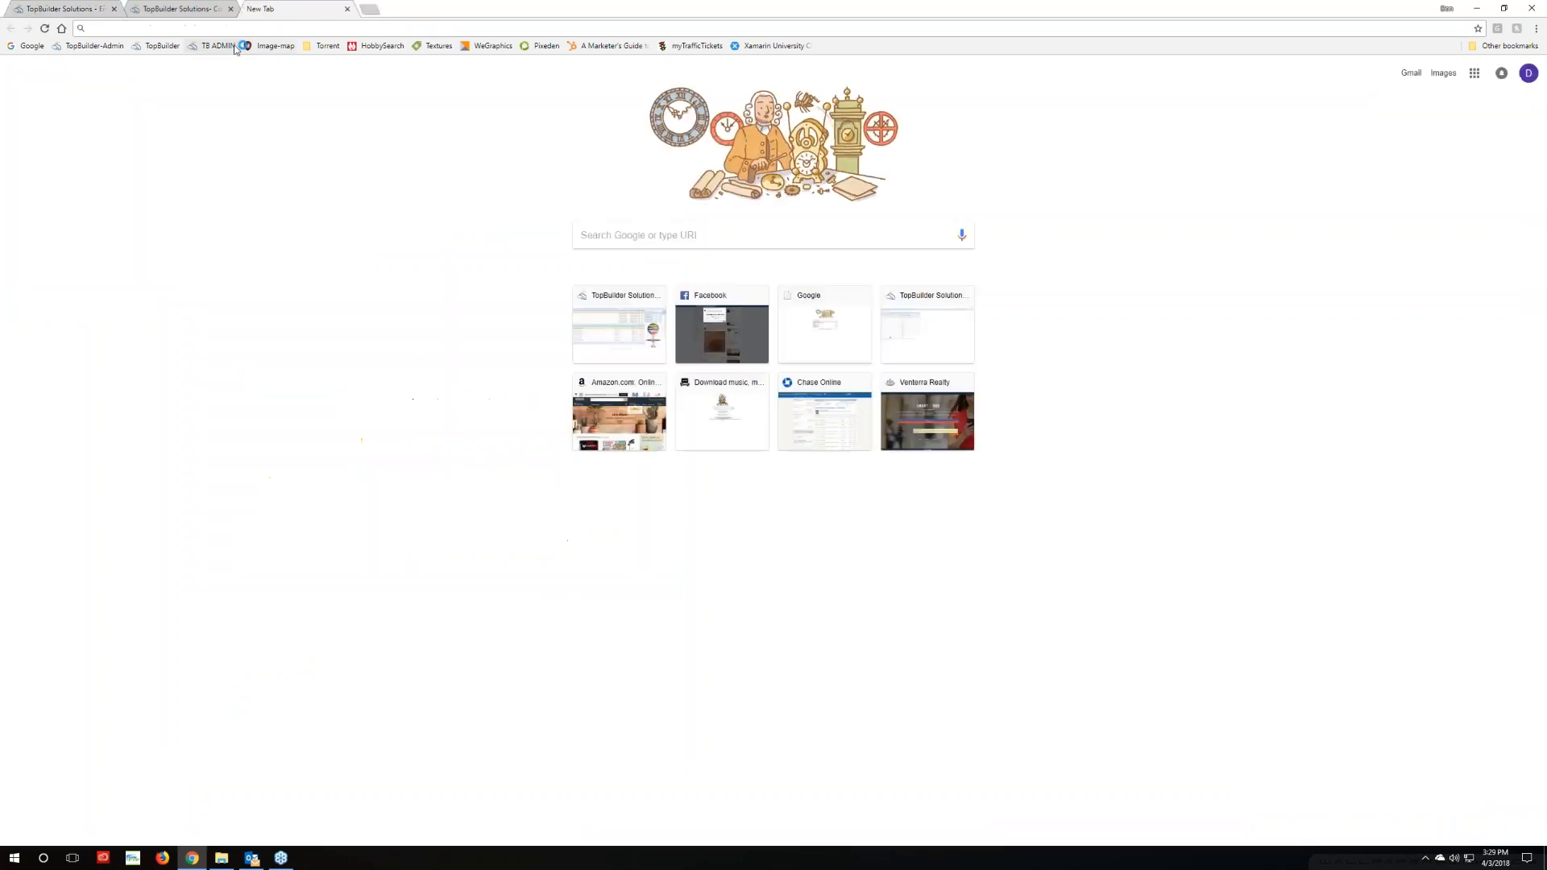
type("depositphotos.com")
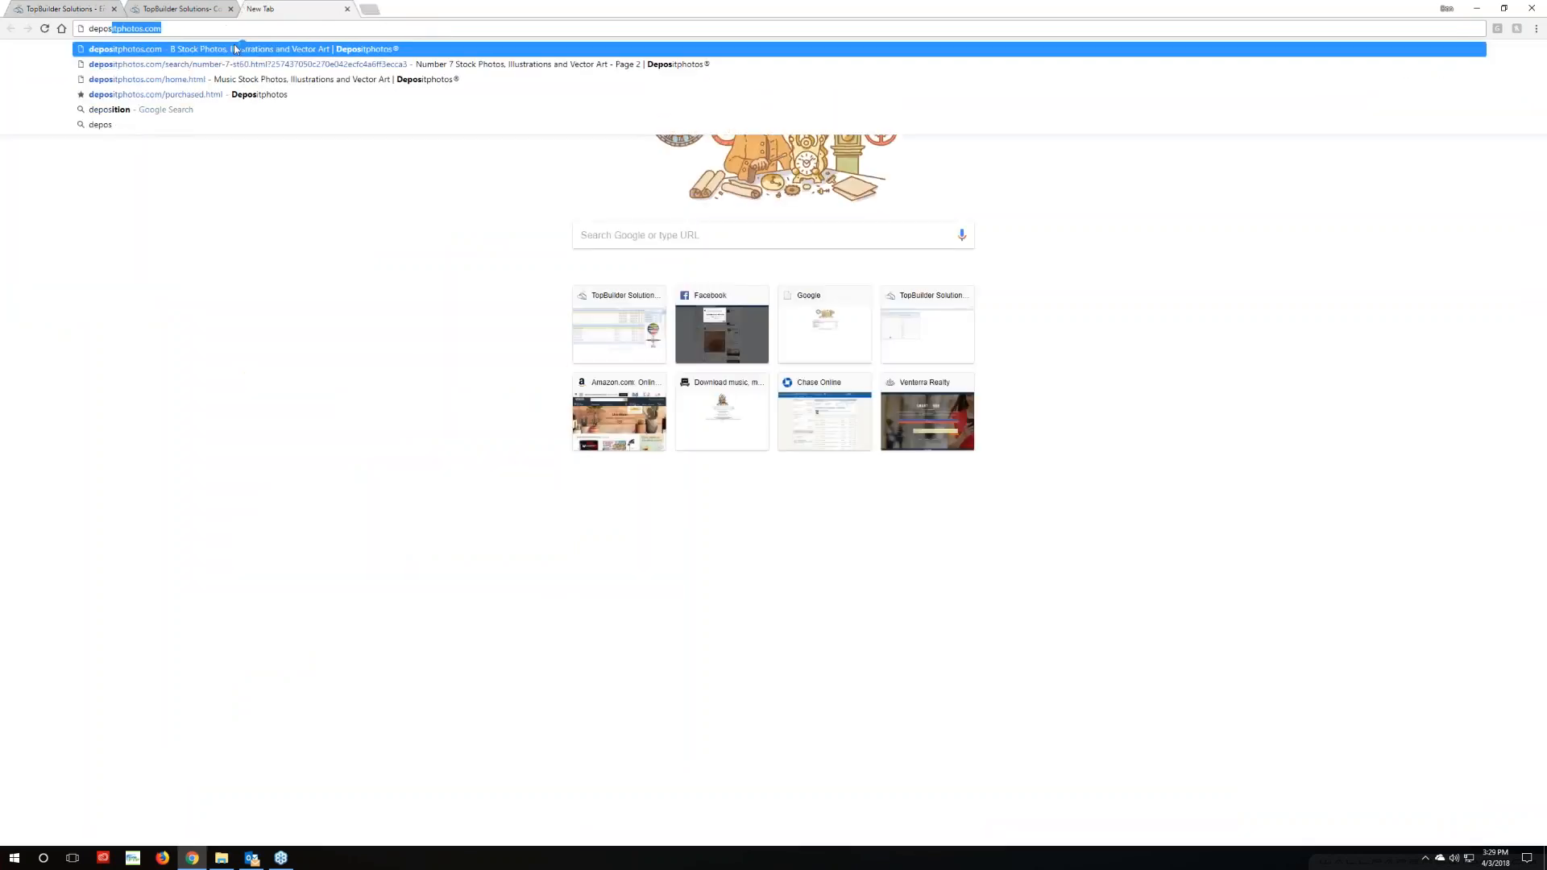
left_click(235, 49)
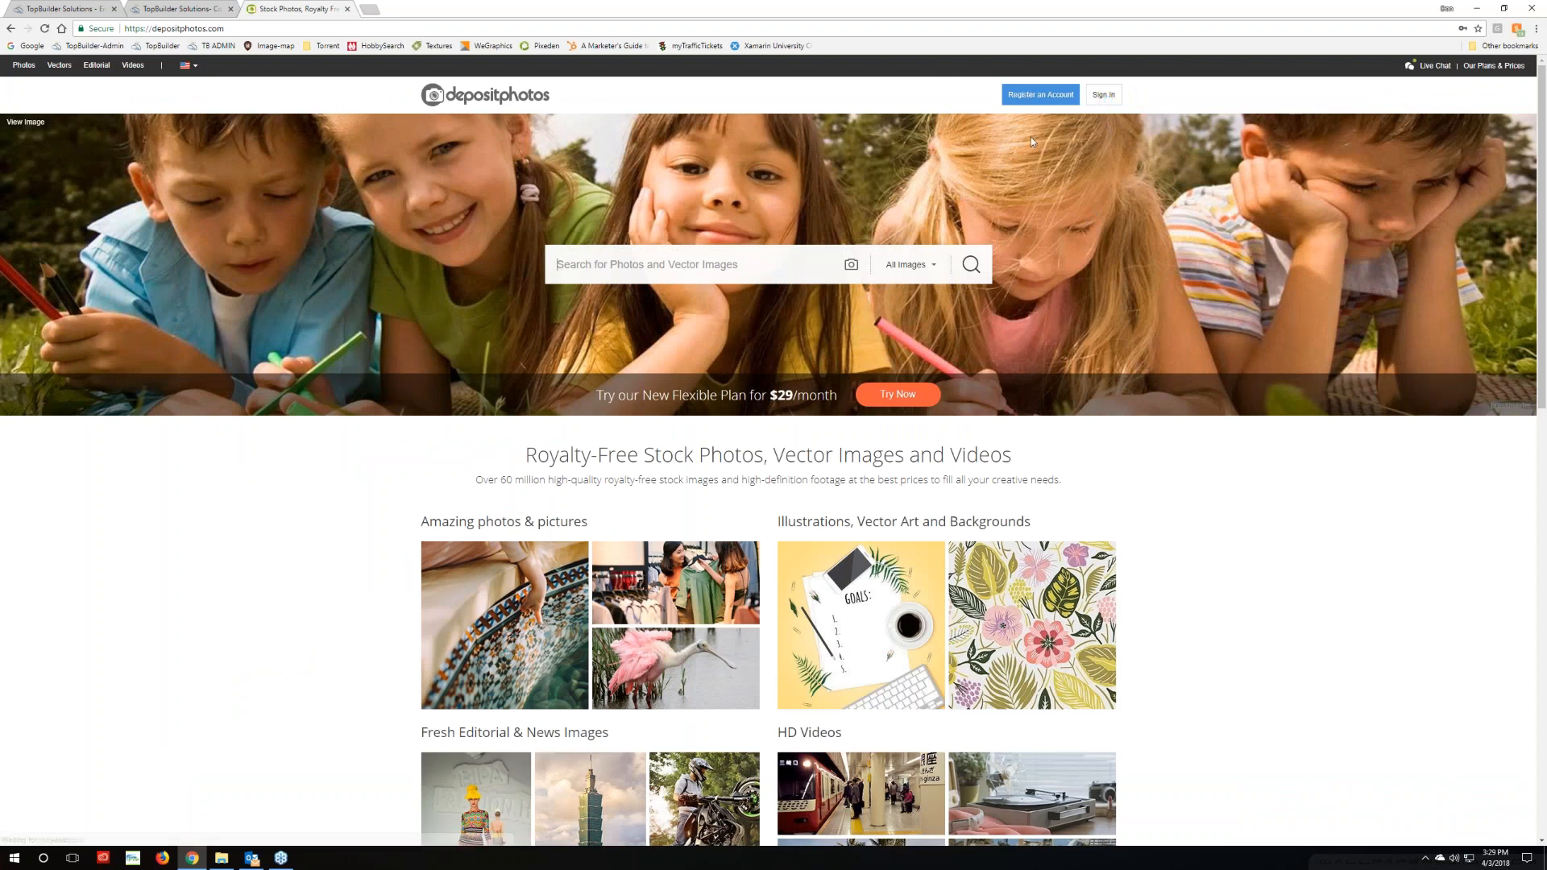
left_click(1103, 94)
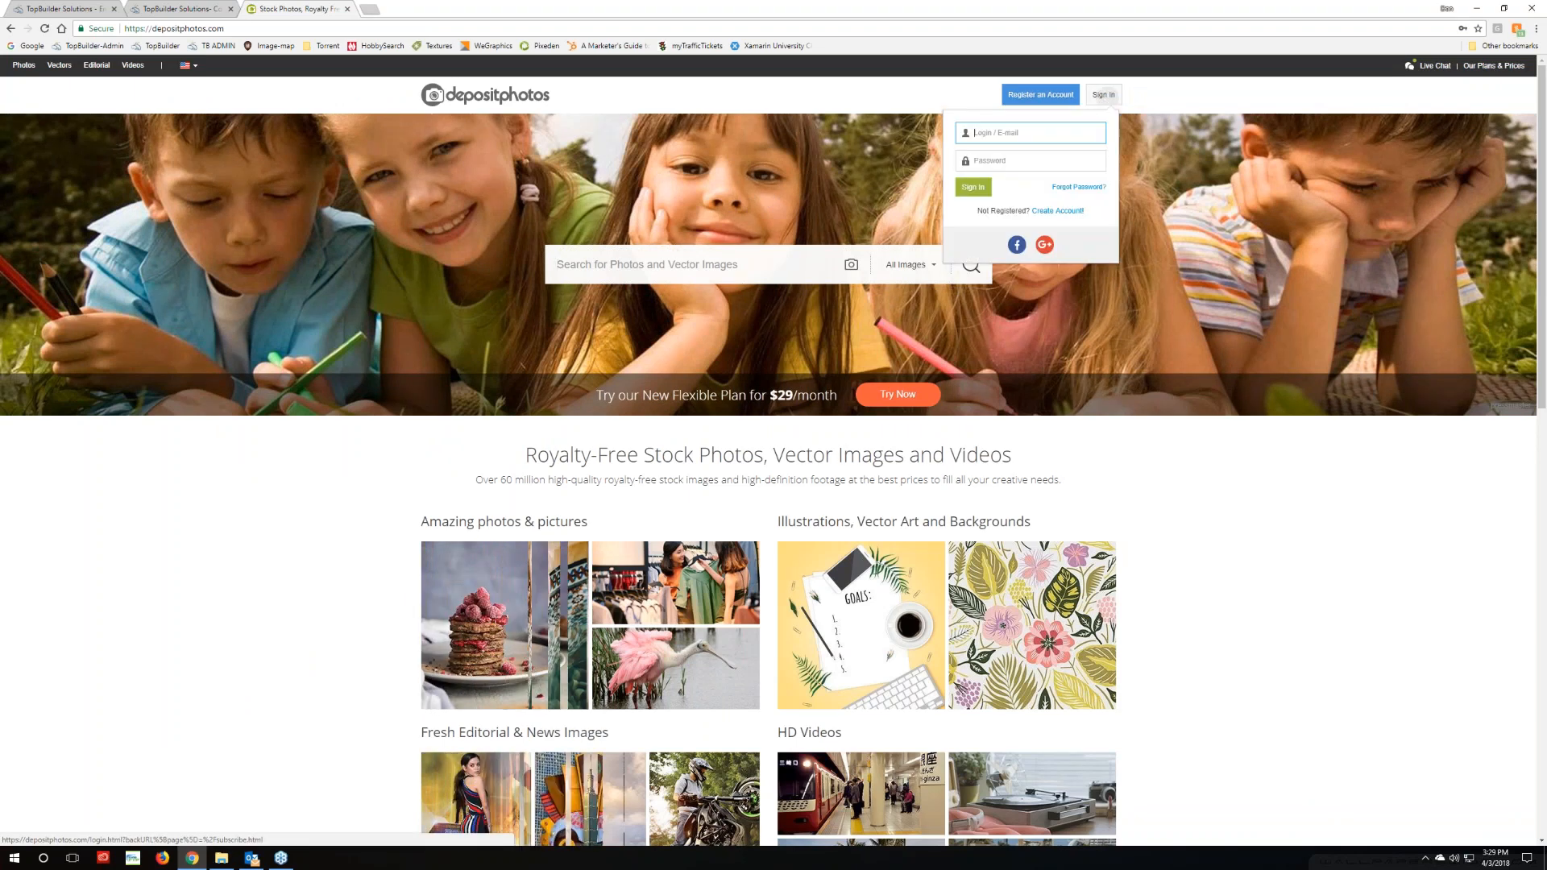
left_click(973, 187)
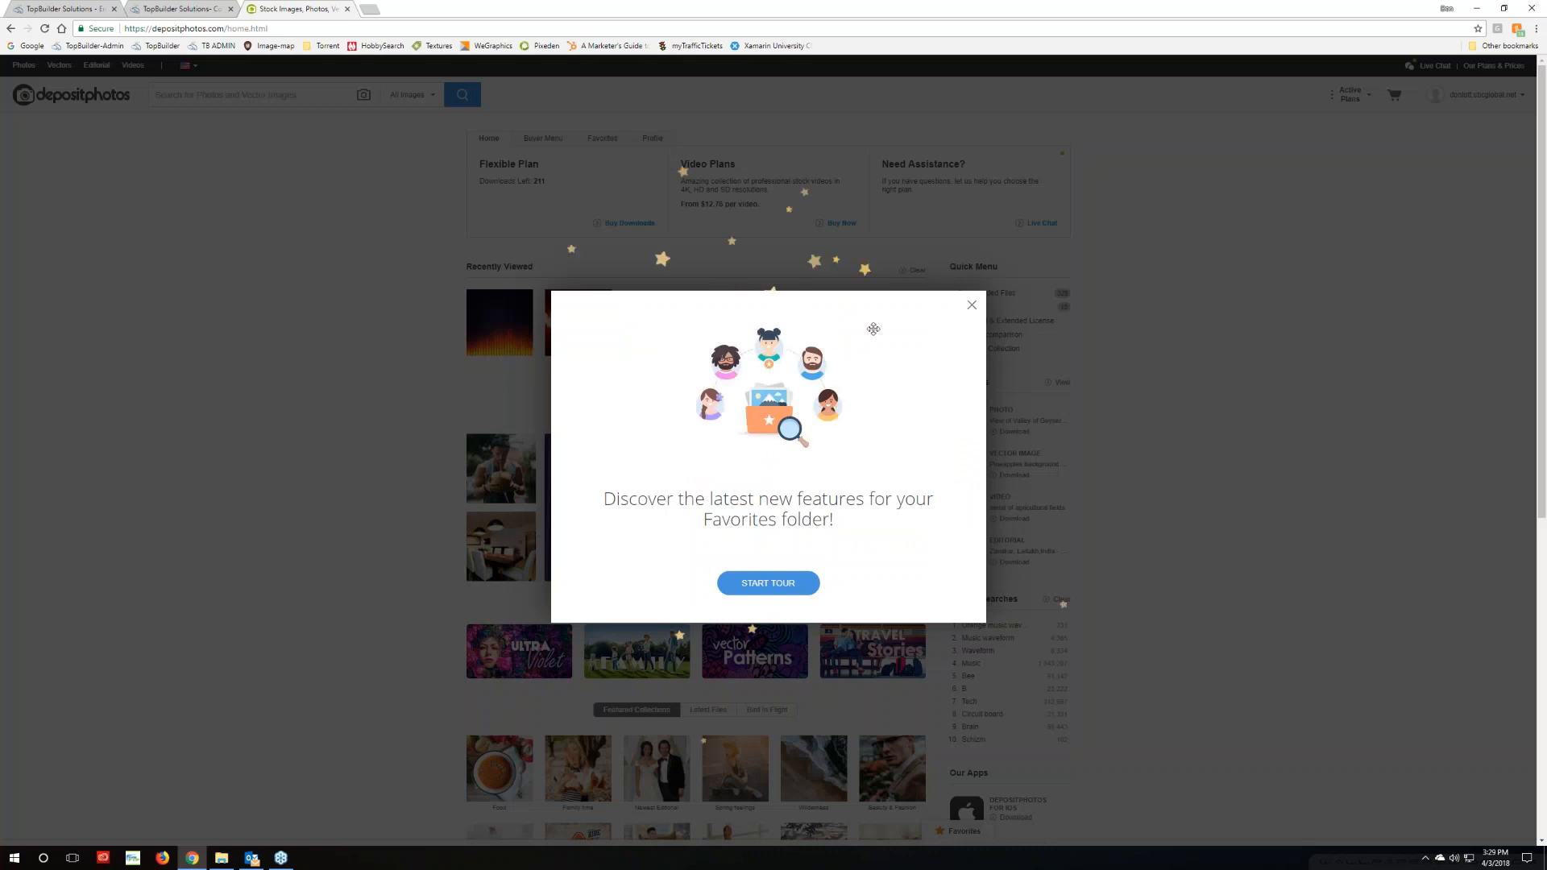
left_click(970, 304)
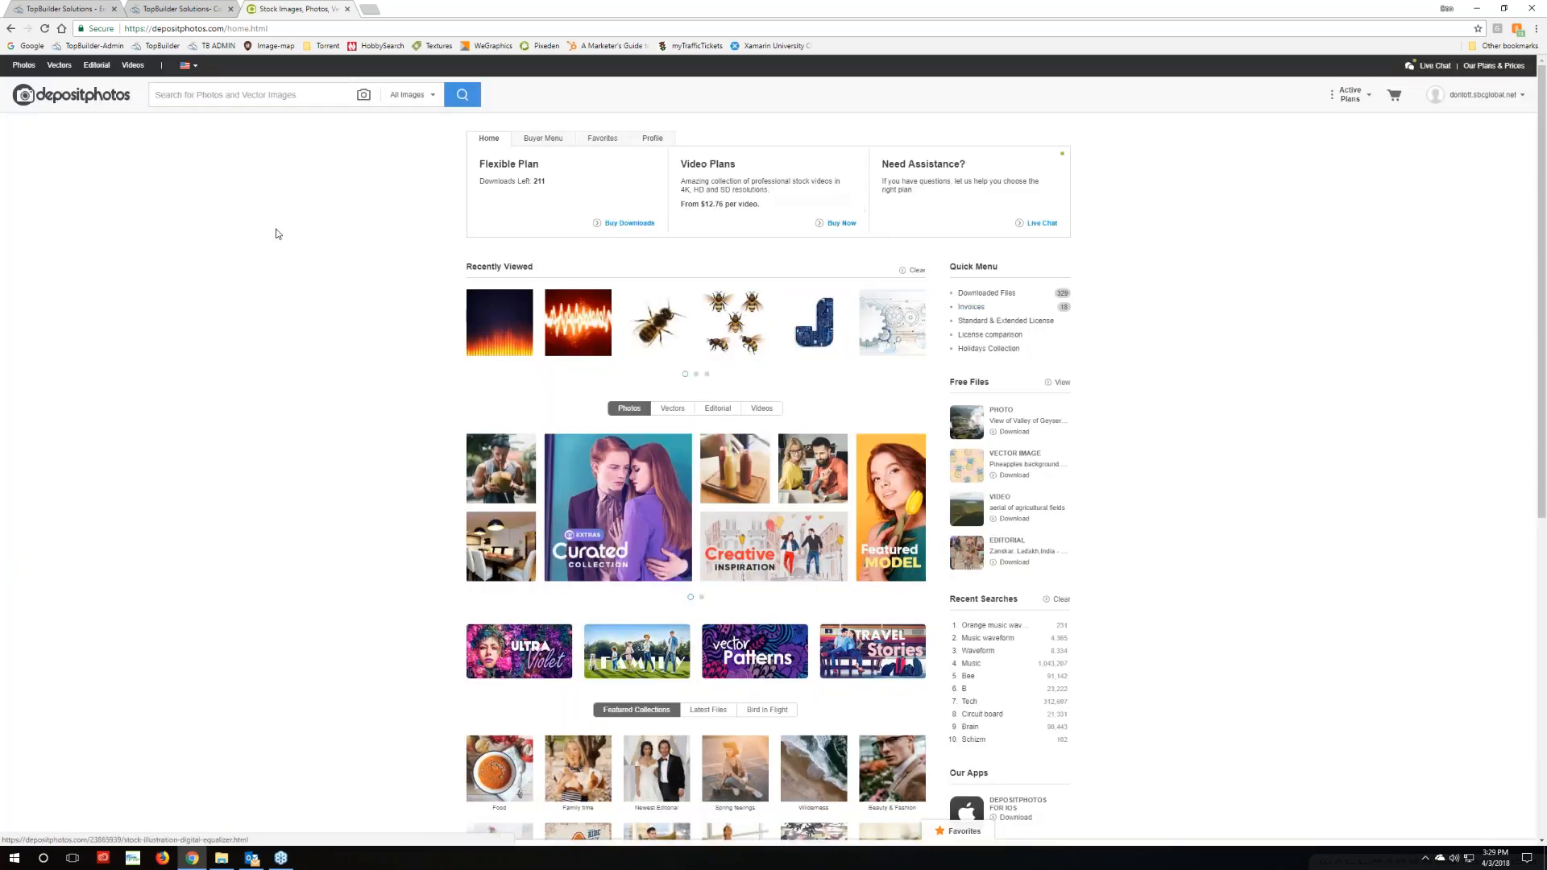
Search Depositphotos stock images for 'cash flow'
left_click(272, 93)
type("cash flow")
key("Return")
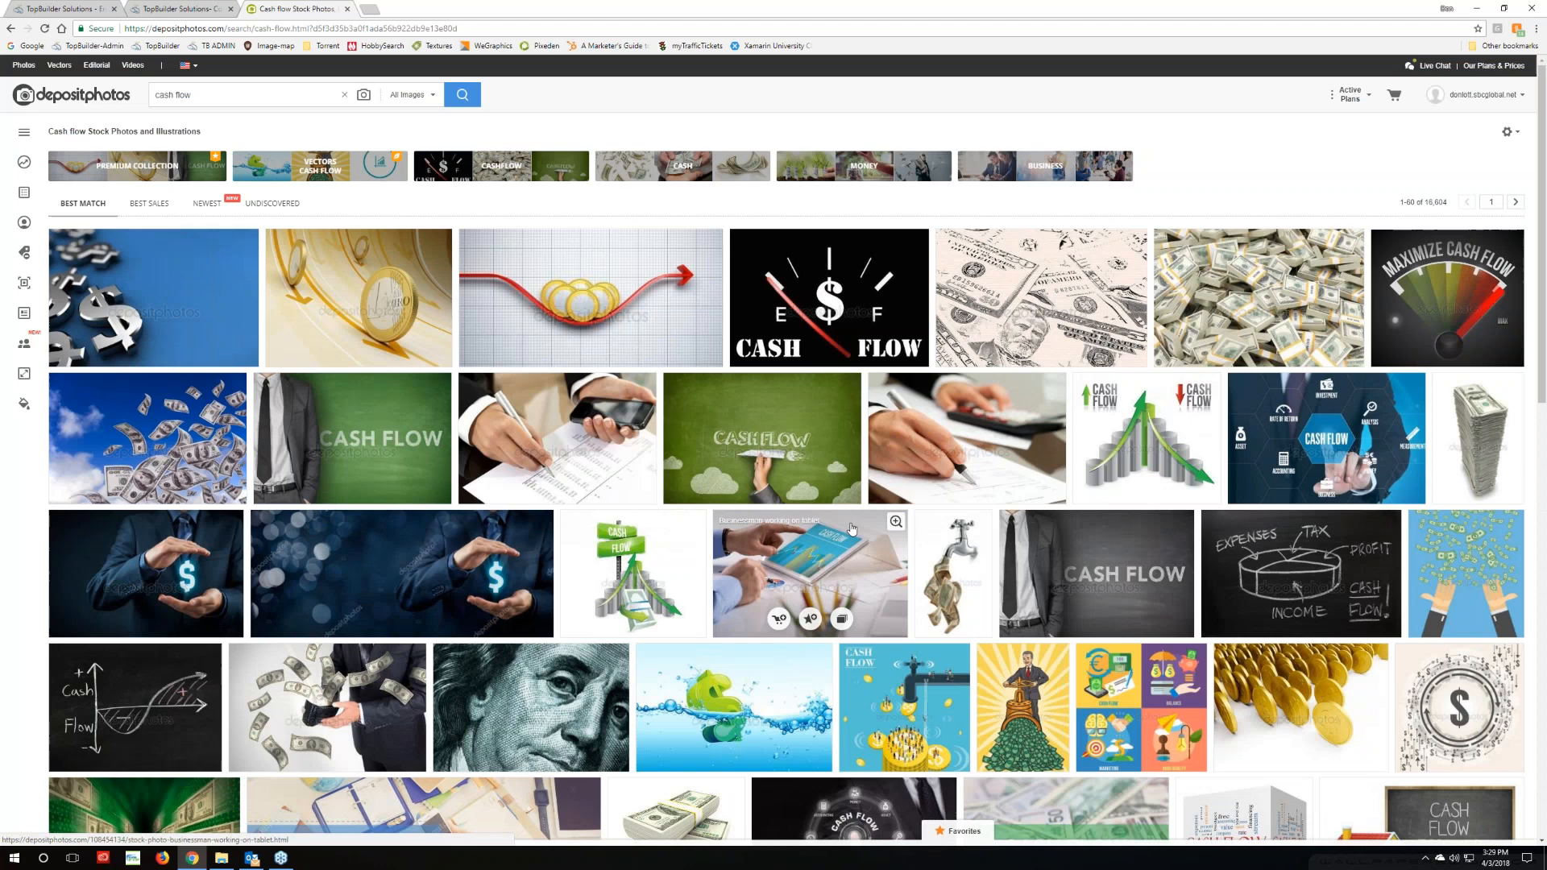
scroll(764, 753, "down", 4)
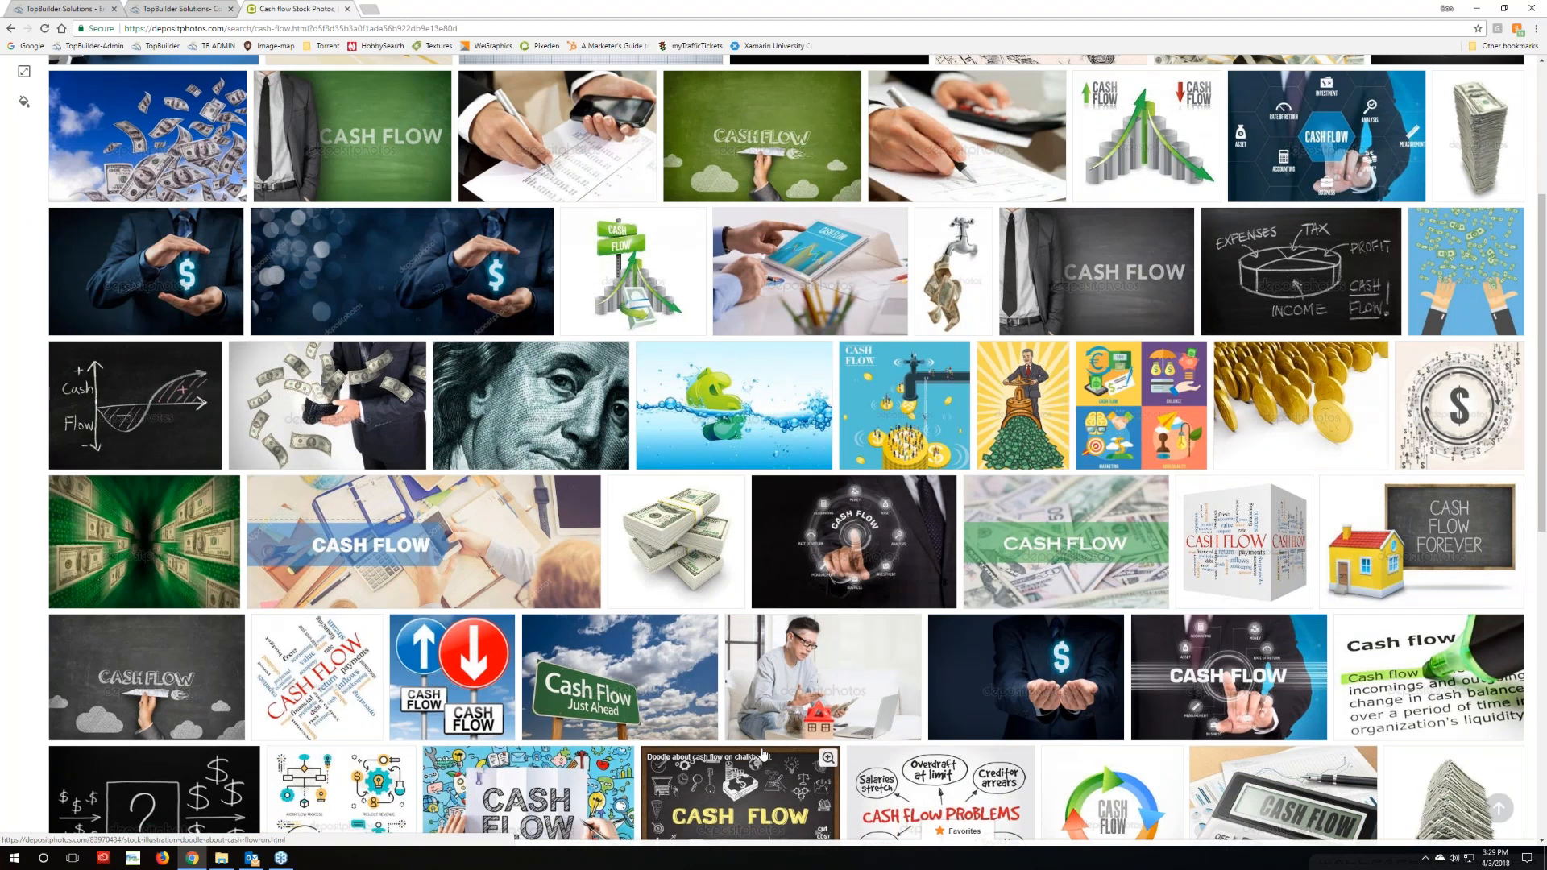
Open the Dollar in water photo in a new tab and right-click the money-tap thumbnail
mouse_move(695, 412)
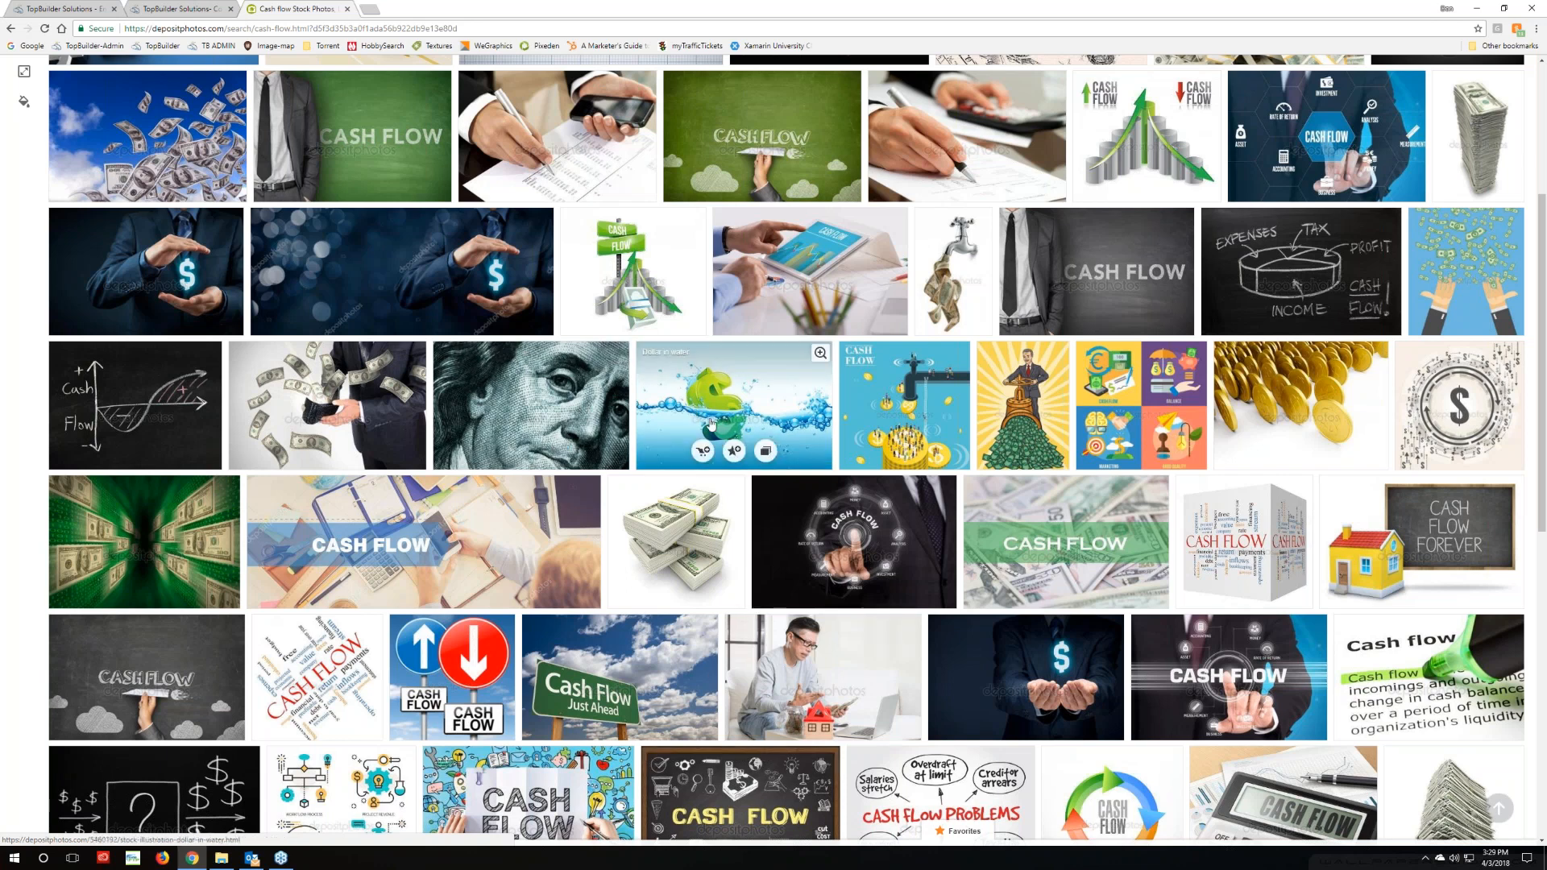
right_click(694, 398)
left_click(729, 408)
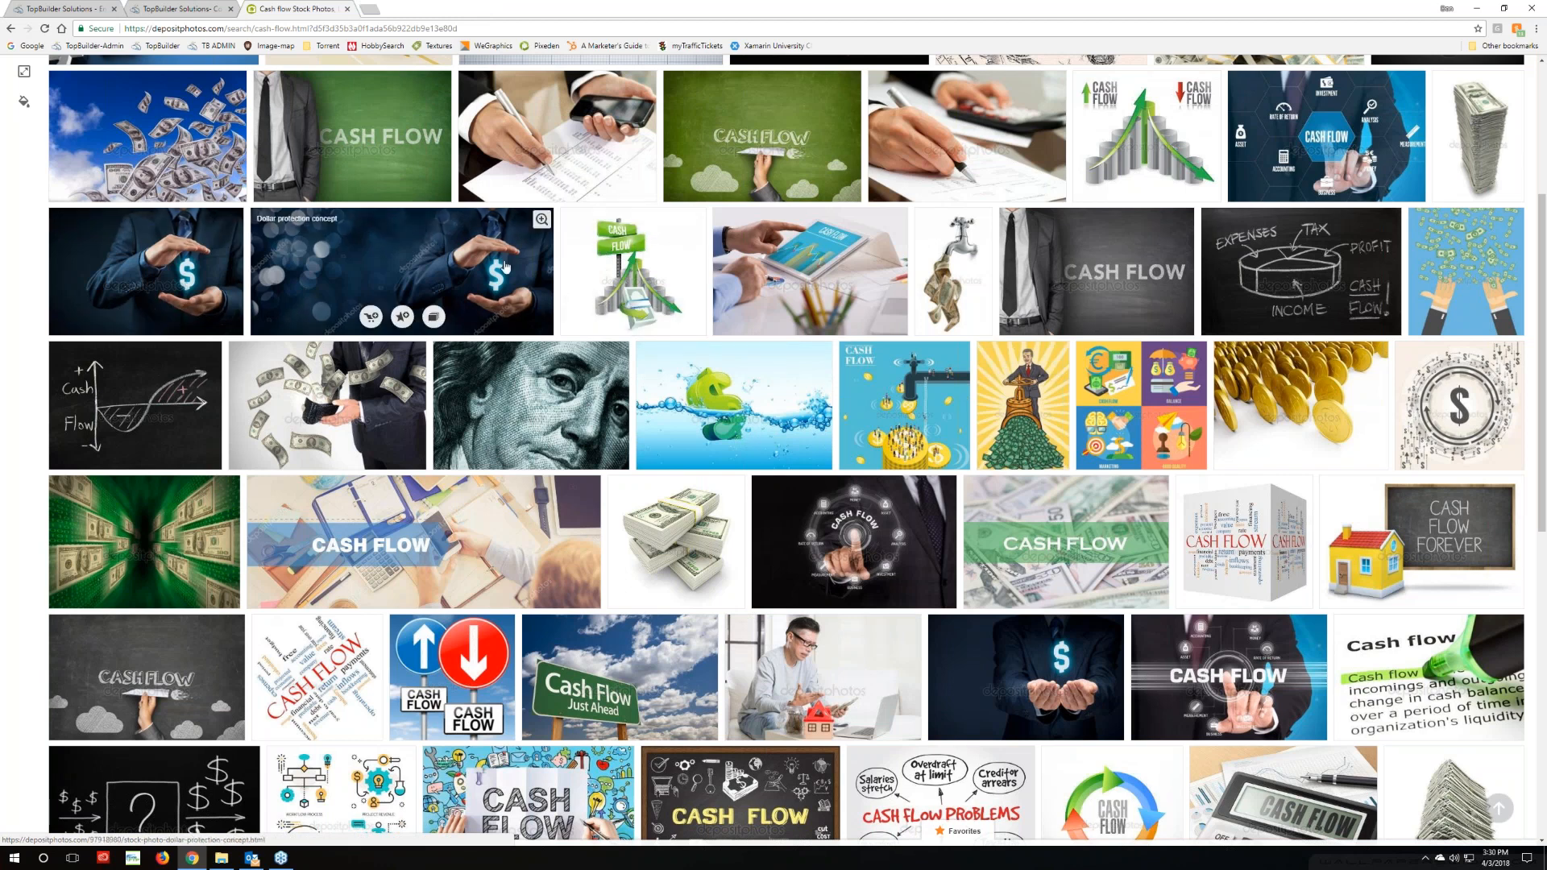
right_click(951, 269)
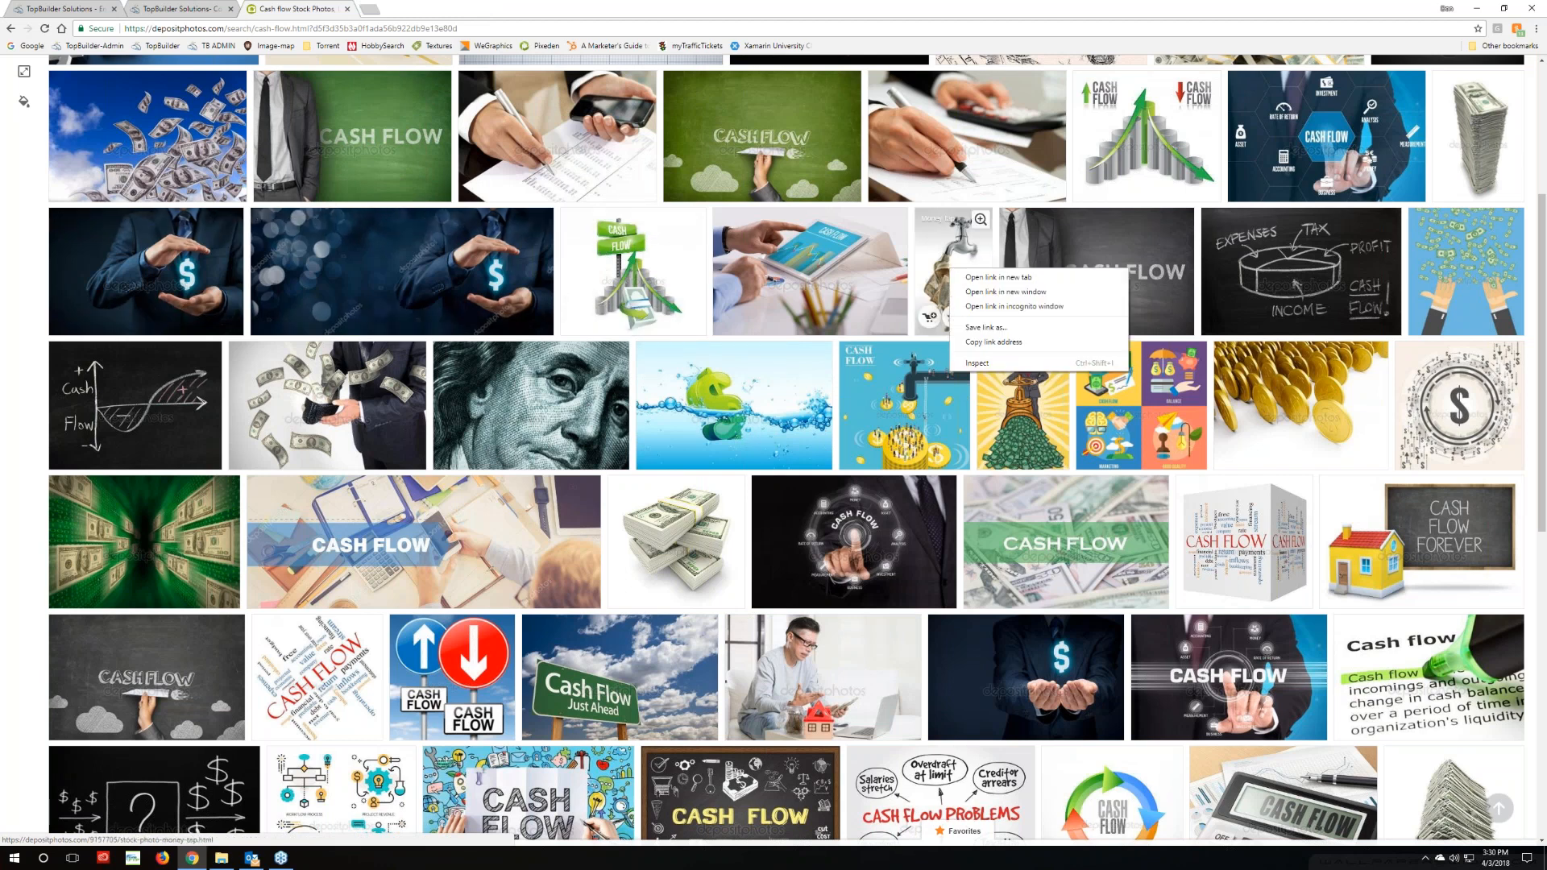
Open the Money tap photo in a new tab and select its S (300 × 500) JPG size
left_click(972, 278)
left_click(412, 9)
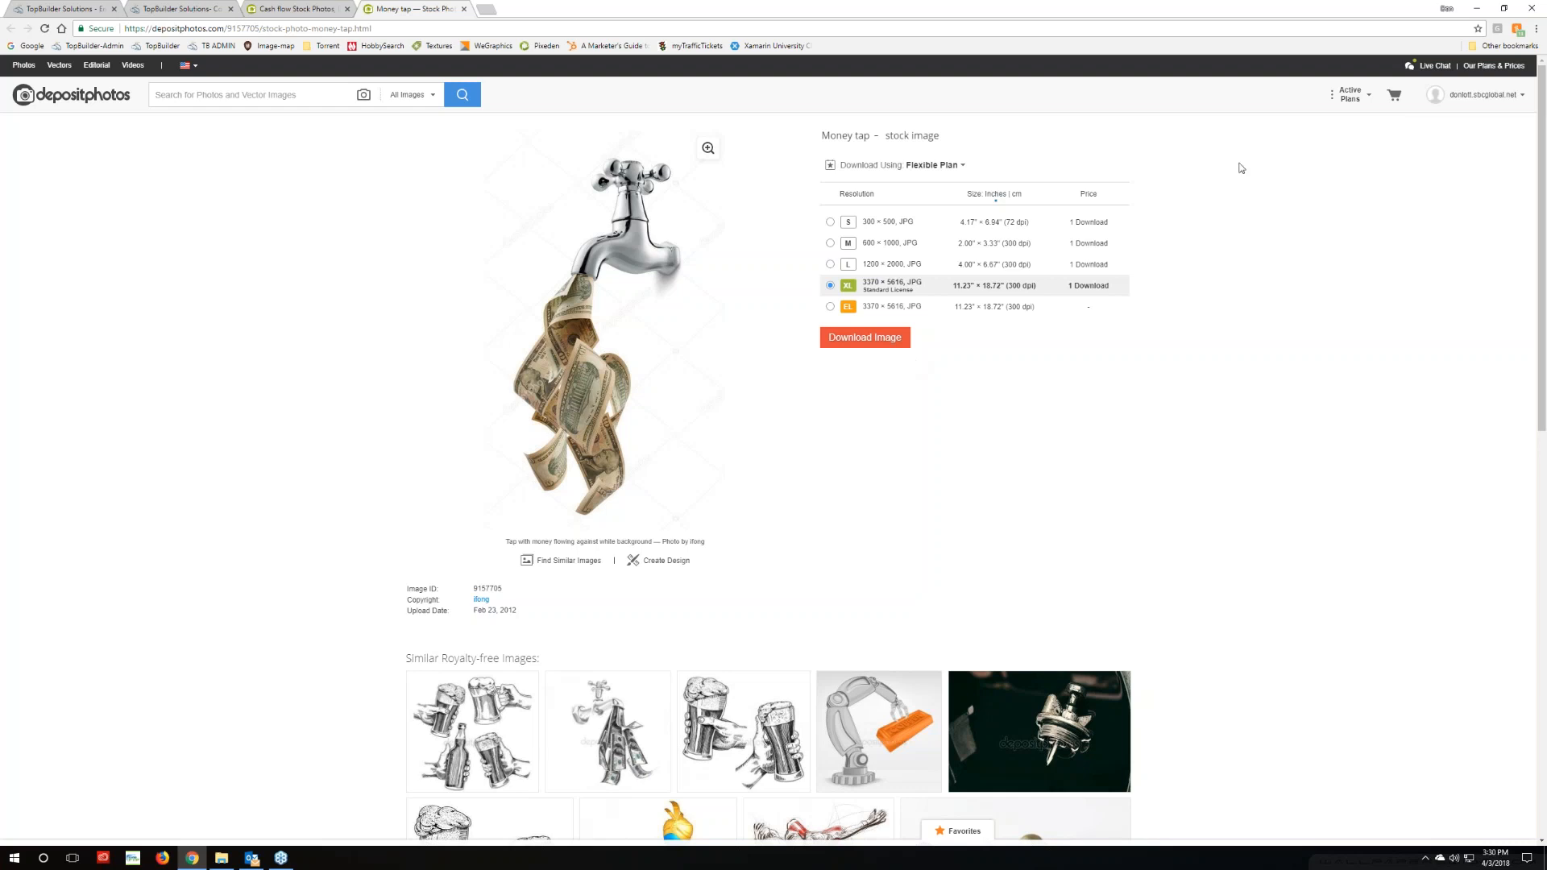
mouse_move(1357, 97)
scroll(901, 469, "down", 3)
scroll(902, 469, "up", 2)
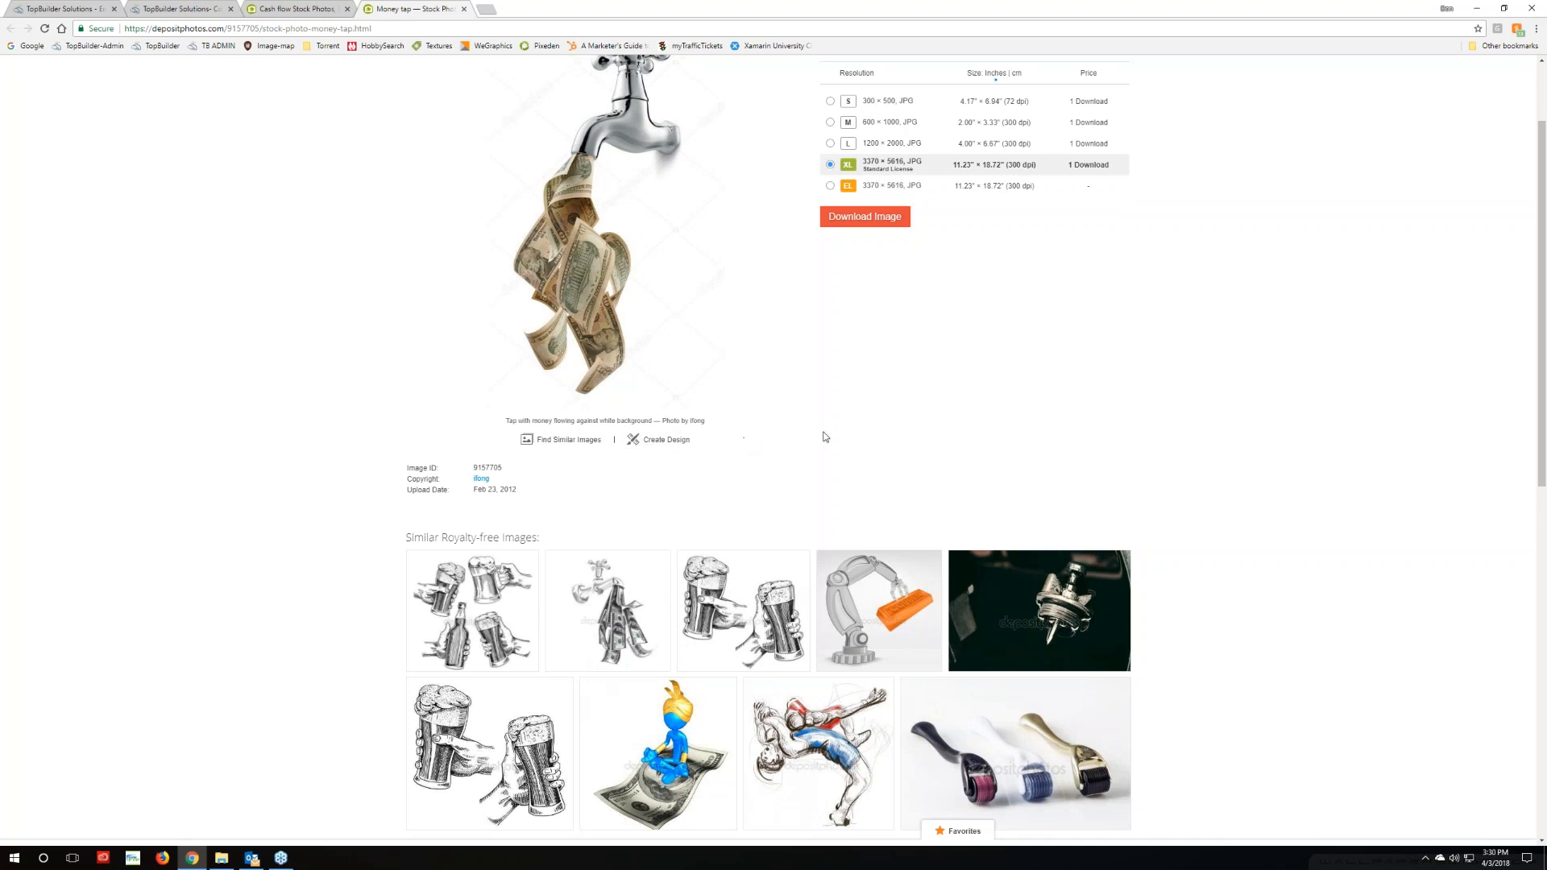
scroll(825, 438, "up", 1)
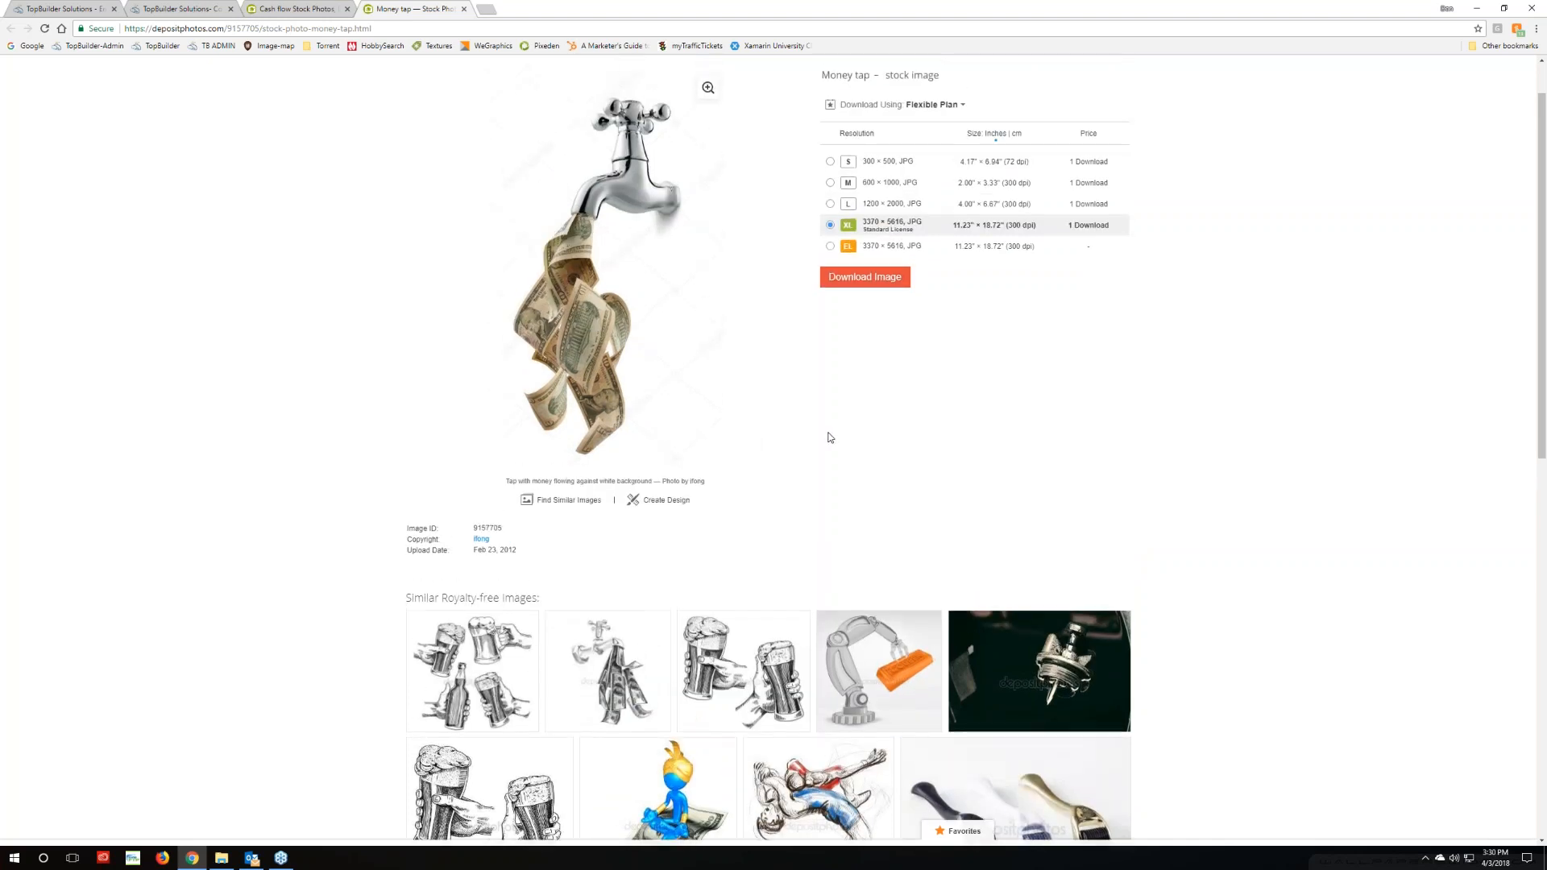
left_click(830, 161)
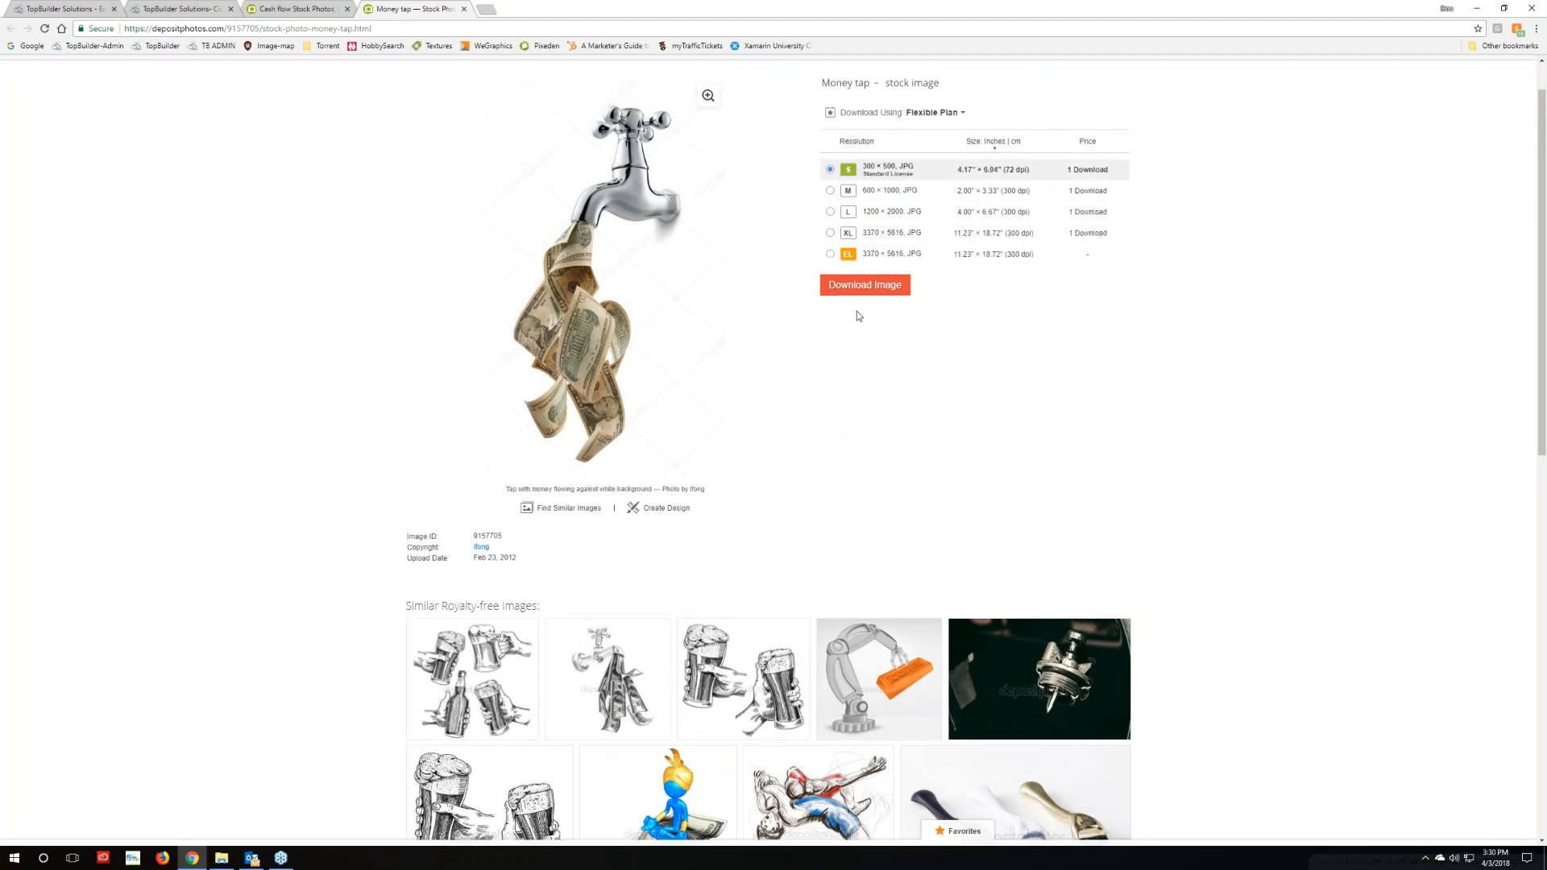
scroll(858, 311, "up", 1)
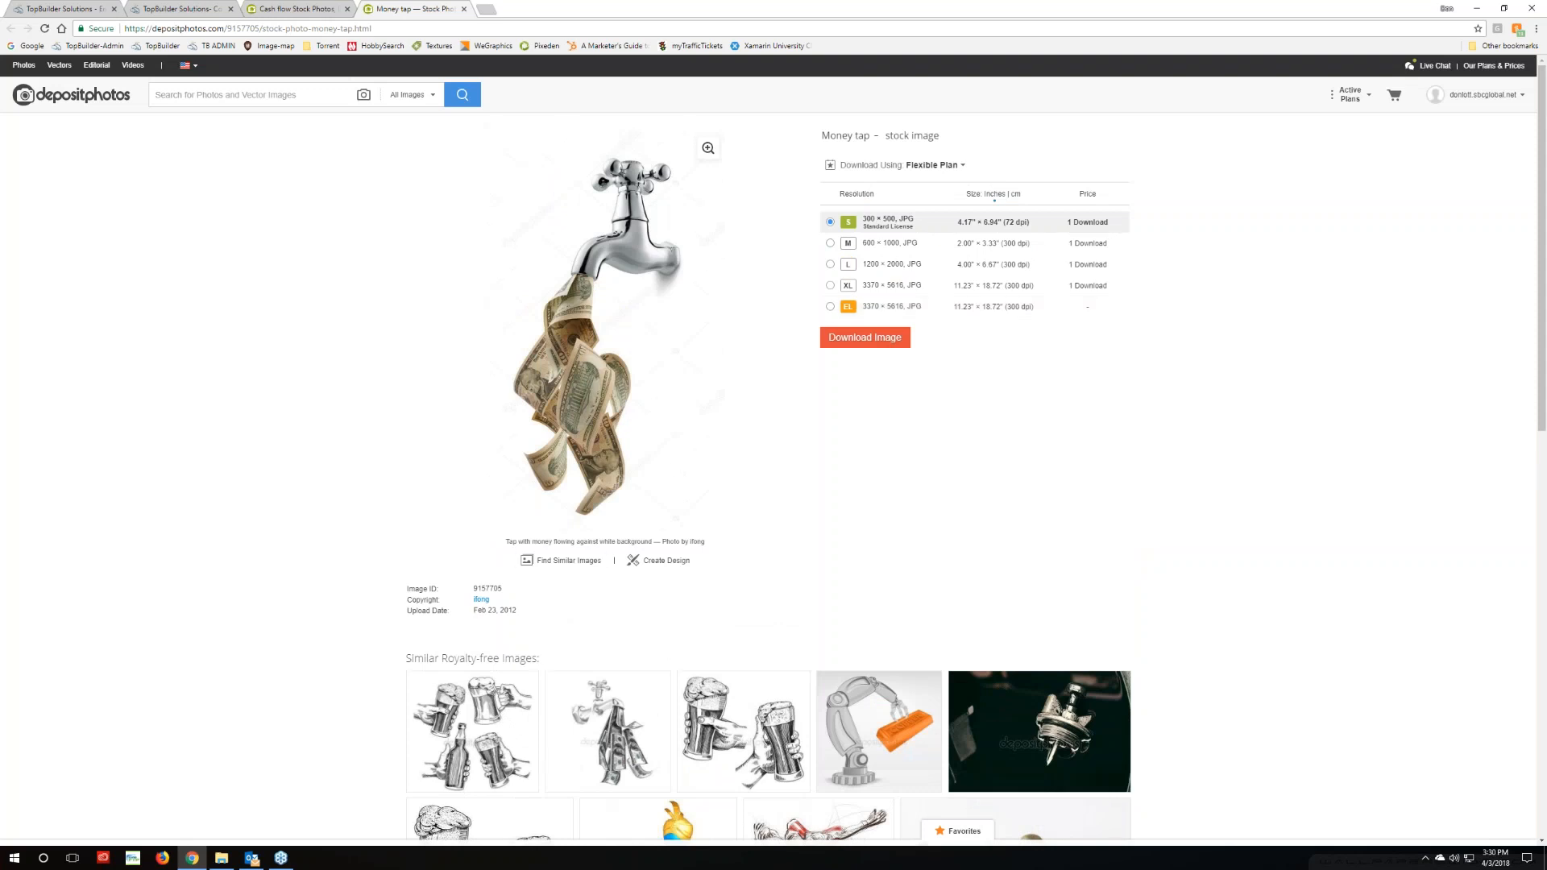
mouse_move(580, 546)
Close the buy-downloads offer and download the Money tap image as the S 300 × 500 JPG
right_click(1362, 101)
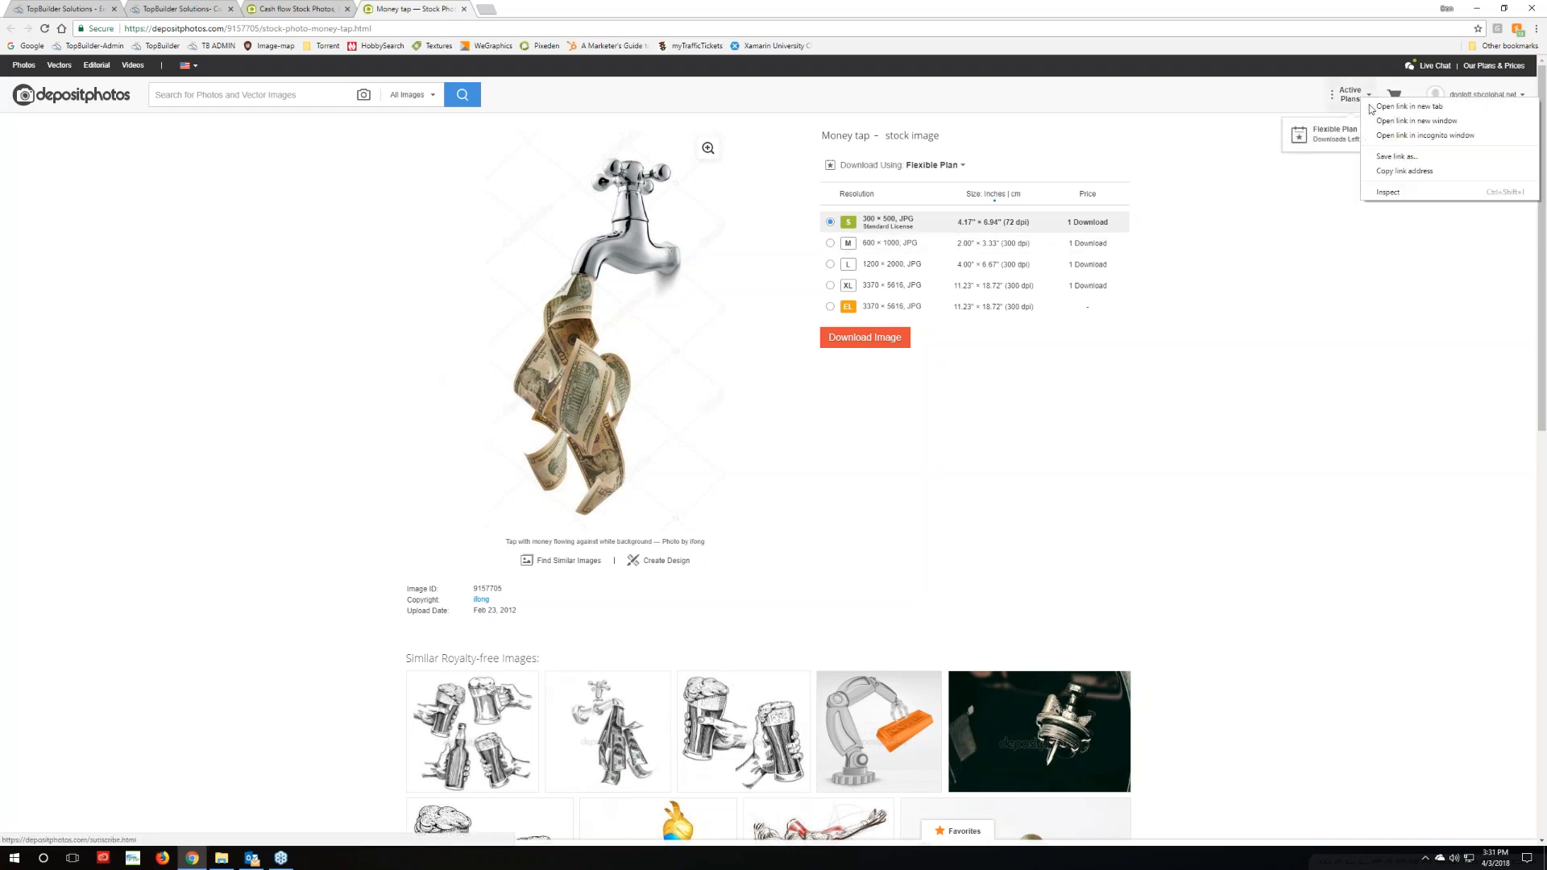
left_click(1328, 171)
left_click(1353, 141)
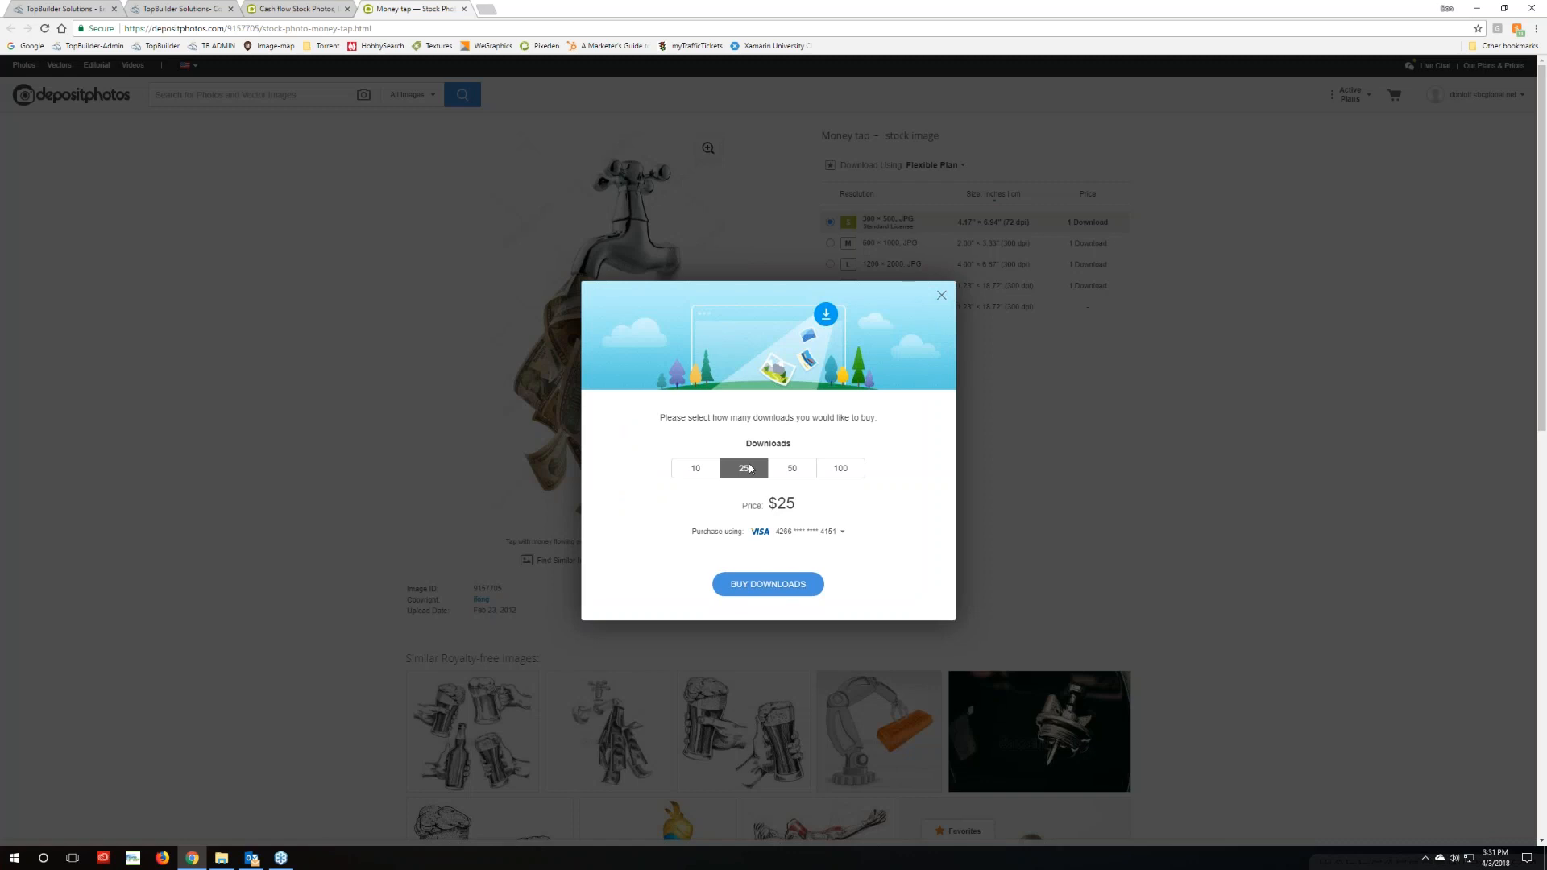
left_click(1233, 489)
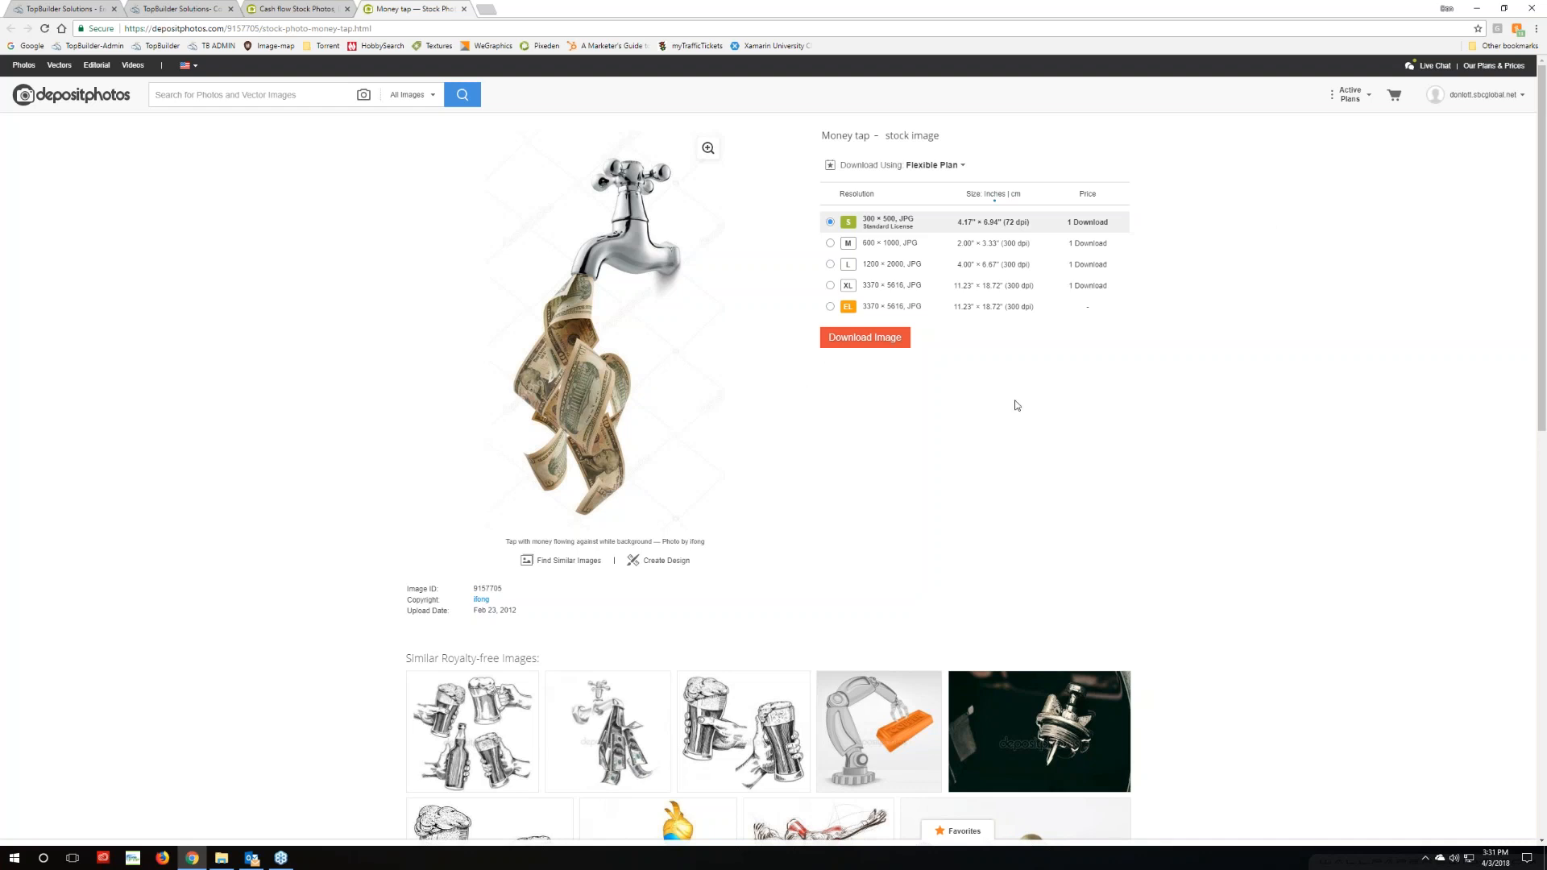
mouse_move(1362, 101)
left_click(859, 339)
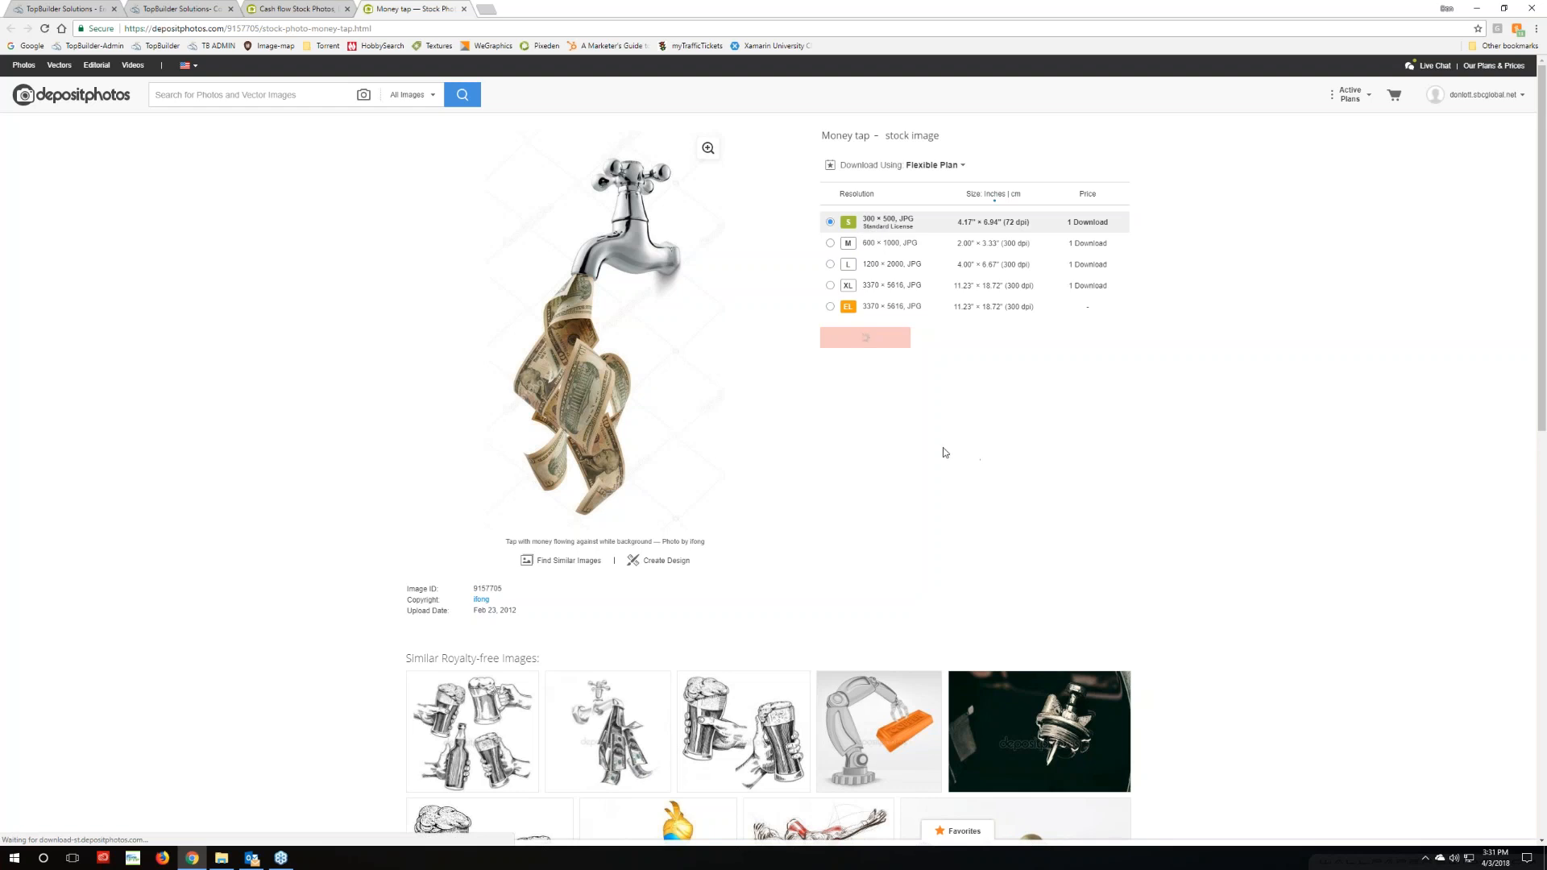
mouse_move(219, 864)
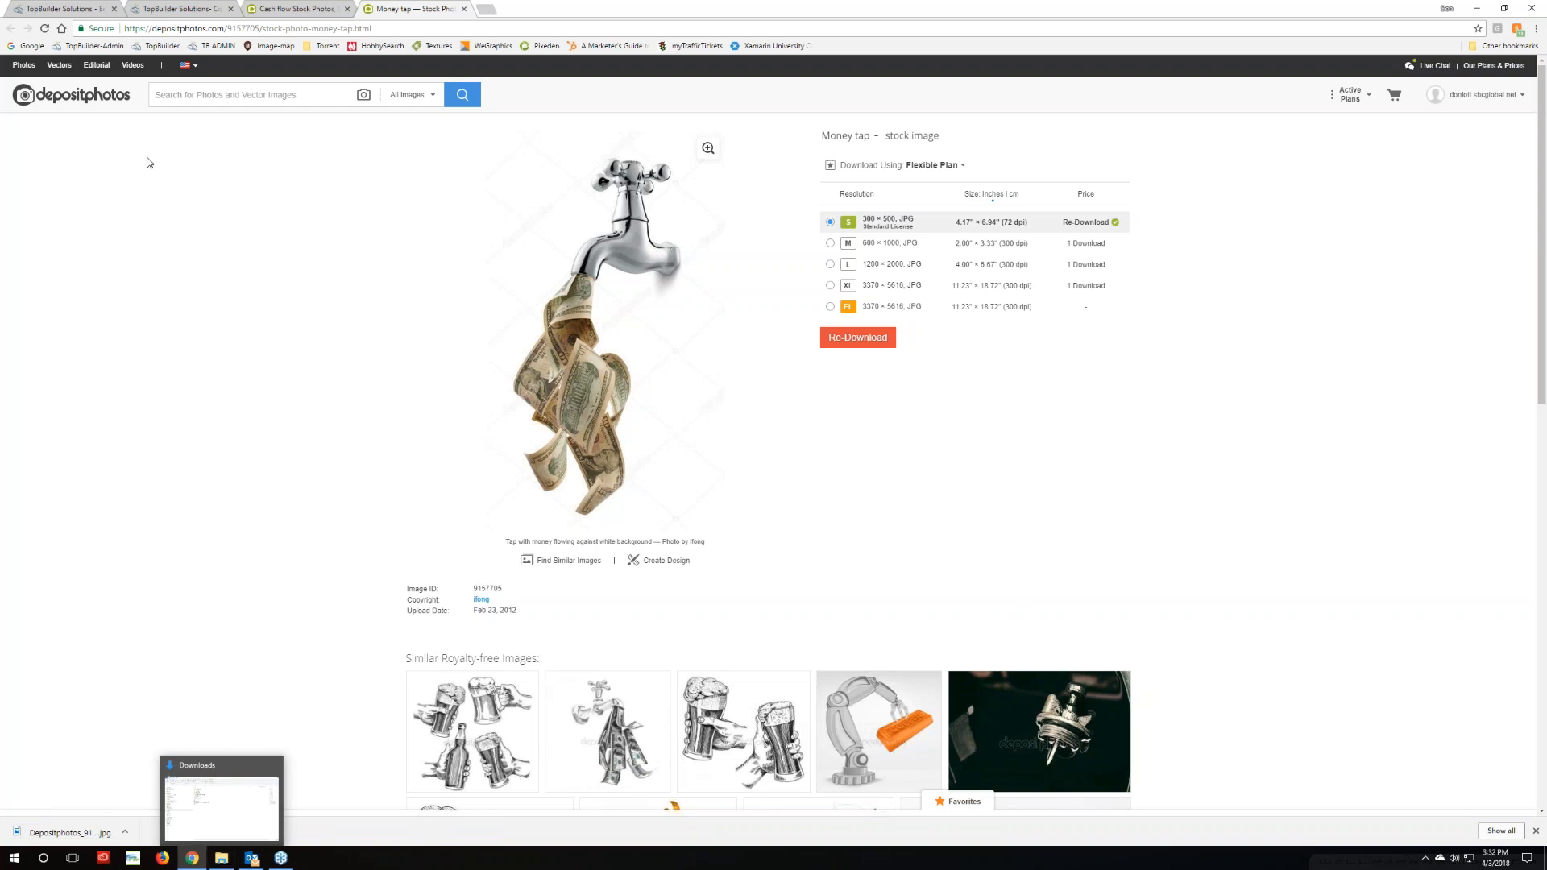
Replace the piggy-bank picture with the downloaded Depositphotos money-tap JPG from Downloads
key("ctrl+2")
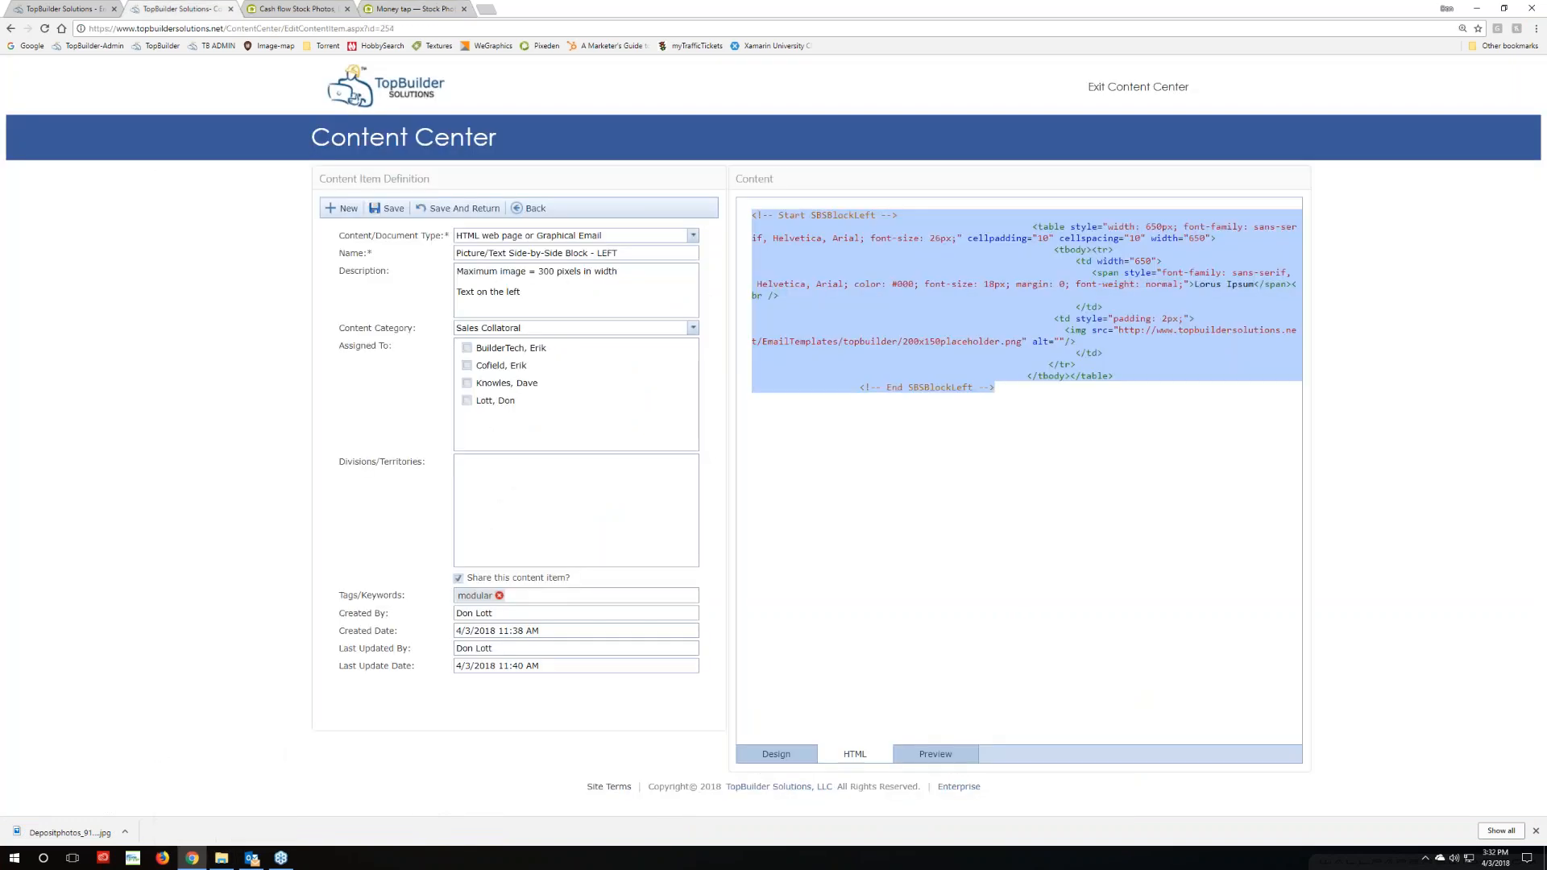
key("ctrl+1")
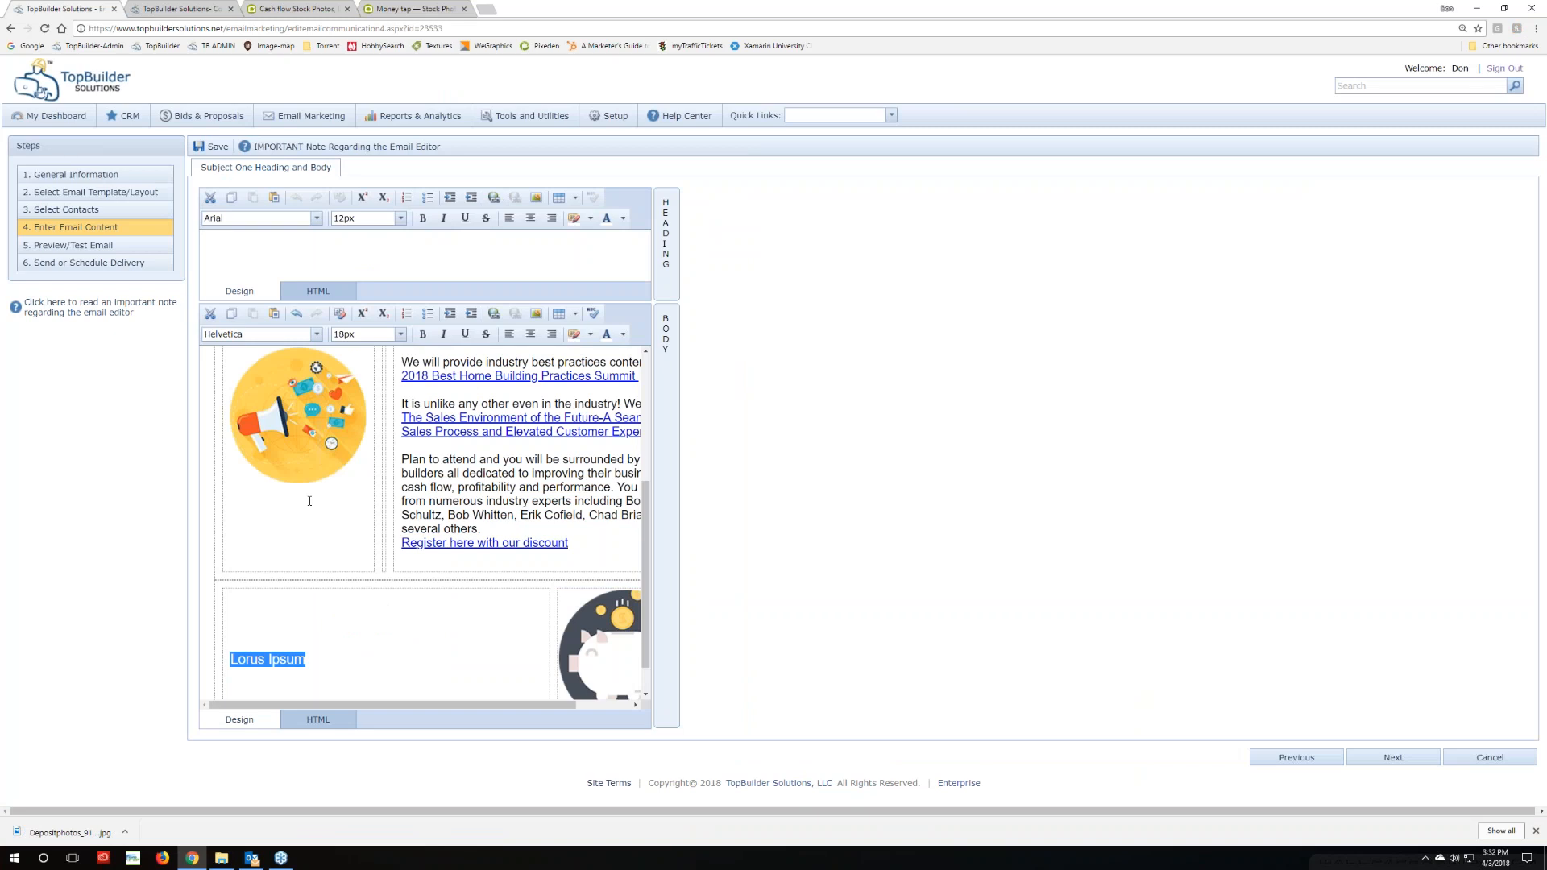
scroll(620, 629, "up", 3)
scroll(620, 629, "down", 3)
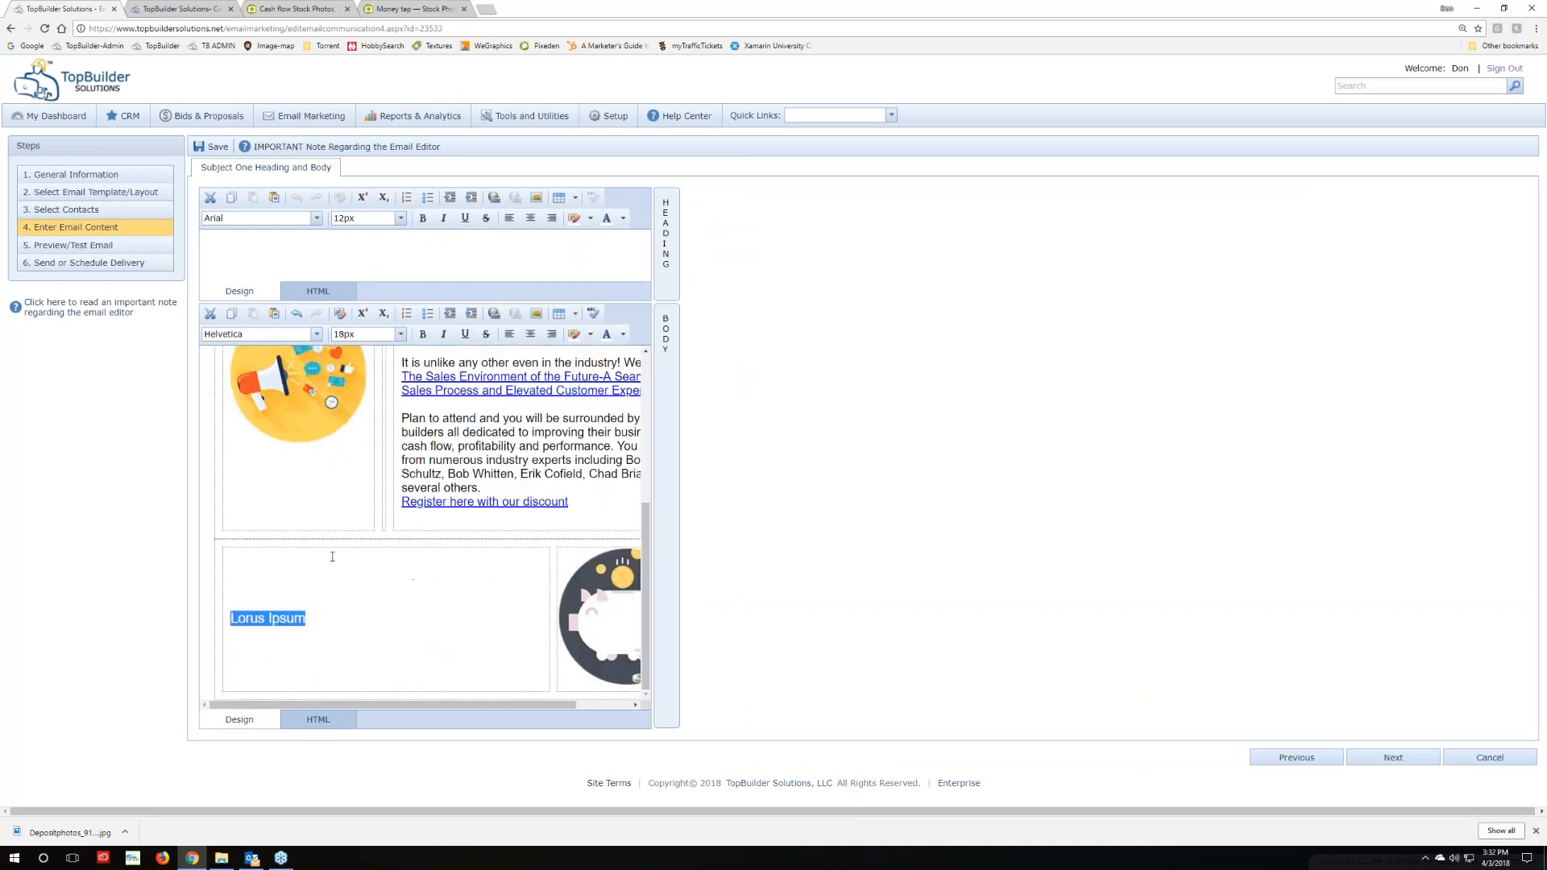
left_click(621, 629)
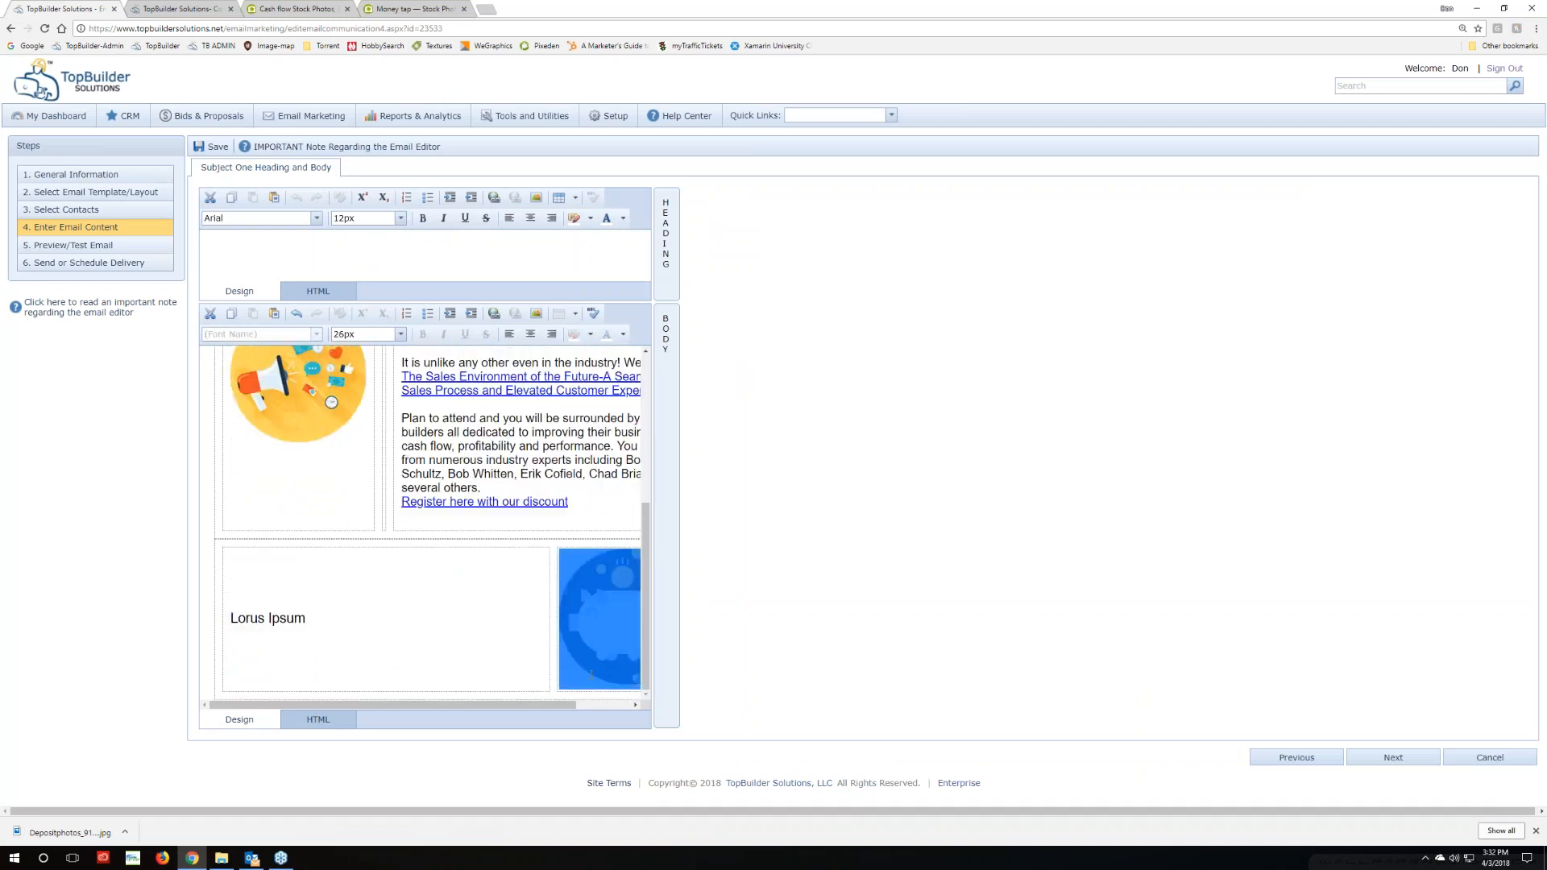
right_click(596, 632)
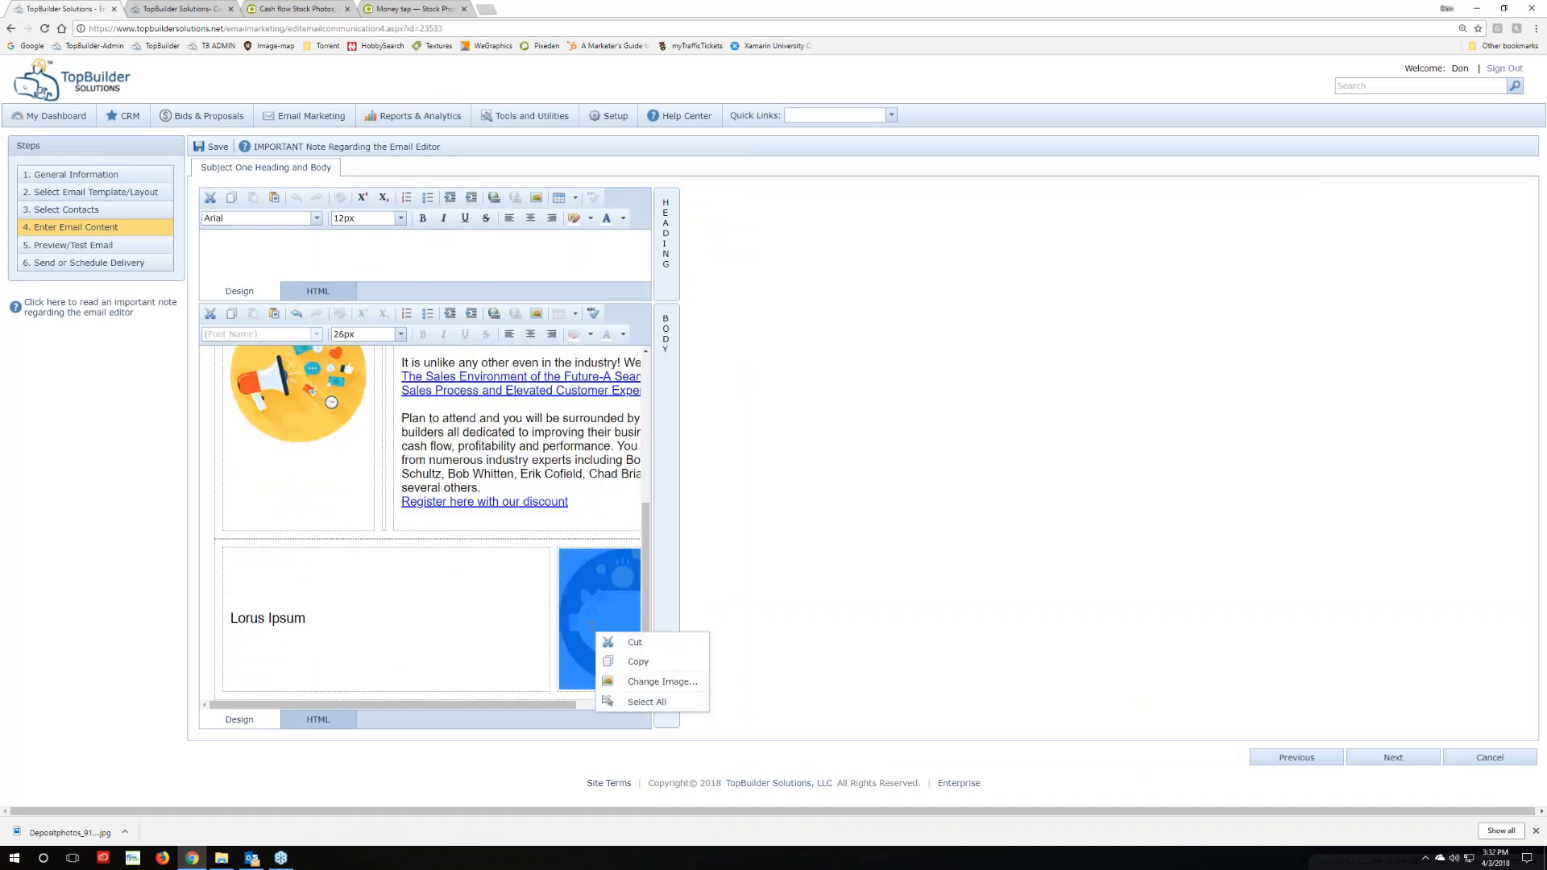
left_click(663, 681)
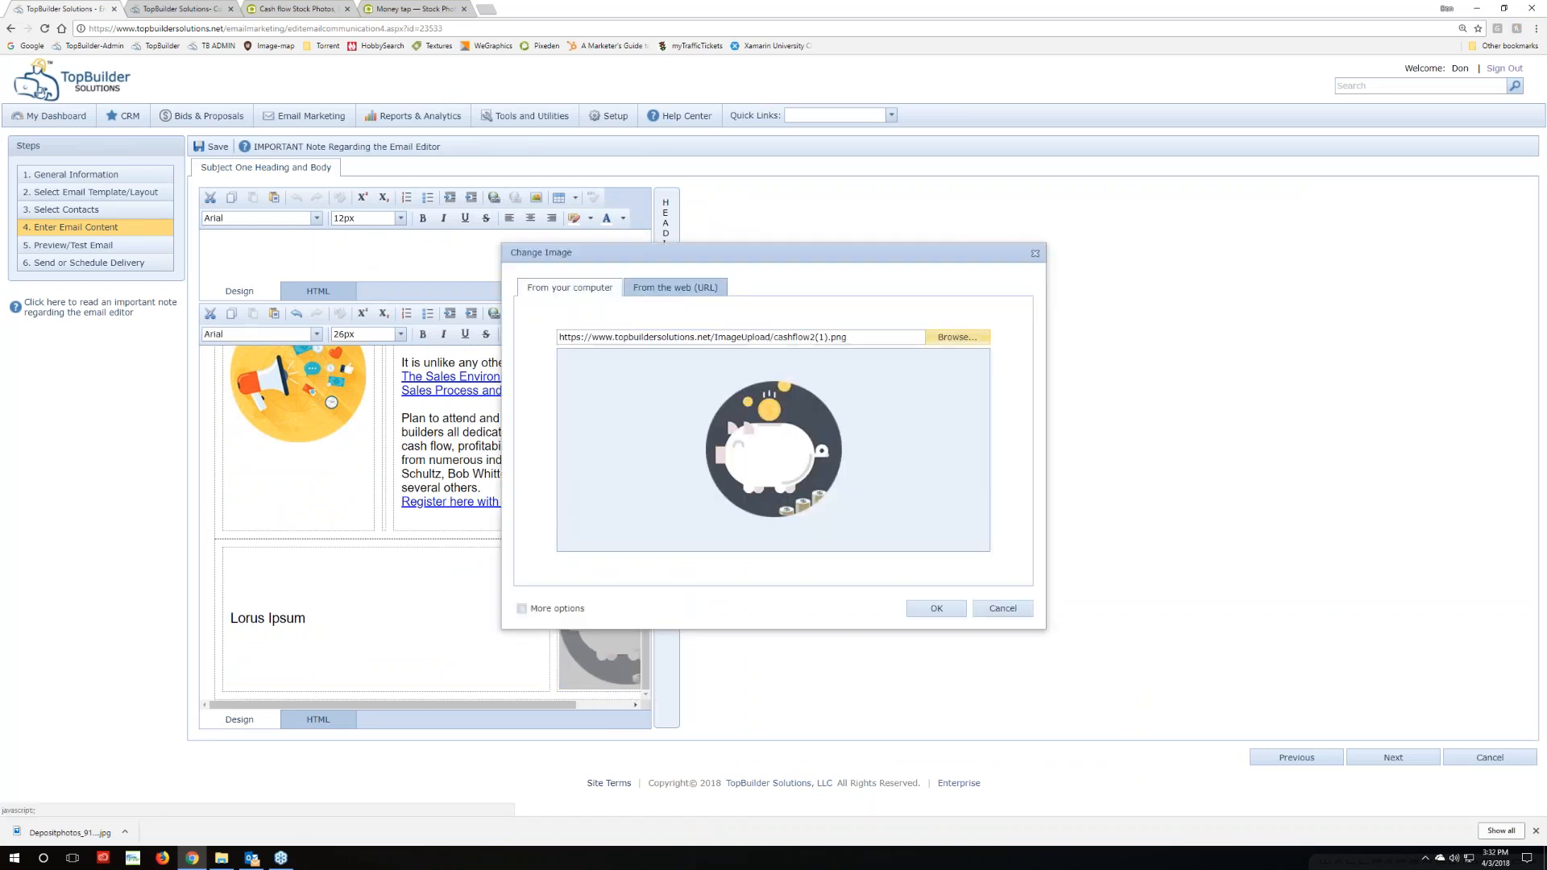
left_click(957, 336)
left_click_drag(231, 465, 243, 632)
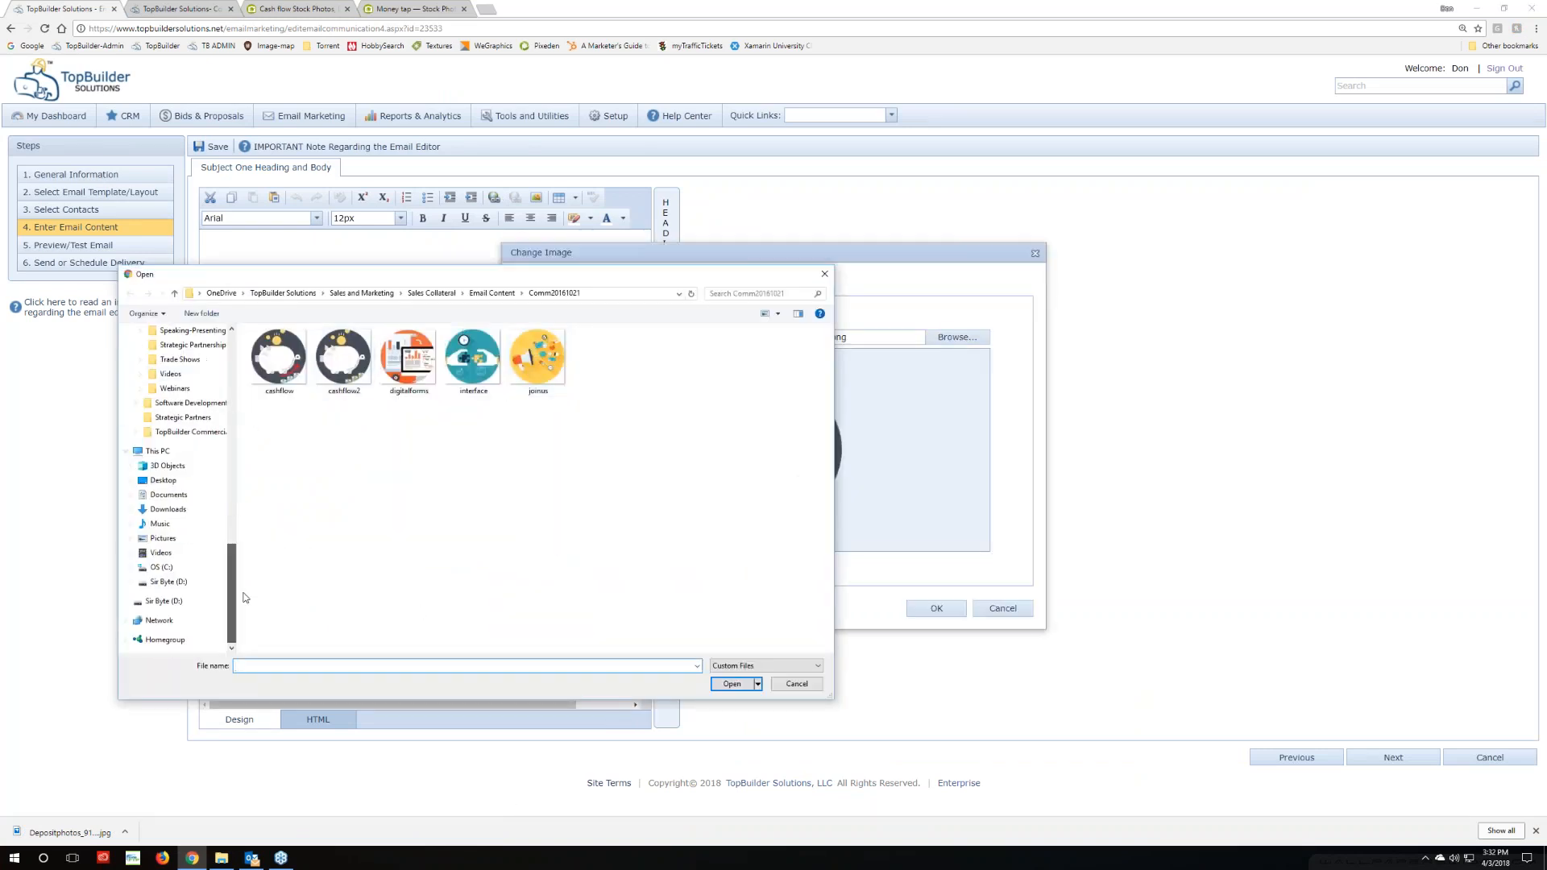
left_click(167, 509)
double_click(294, 475)
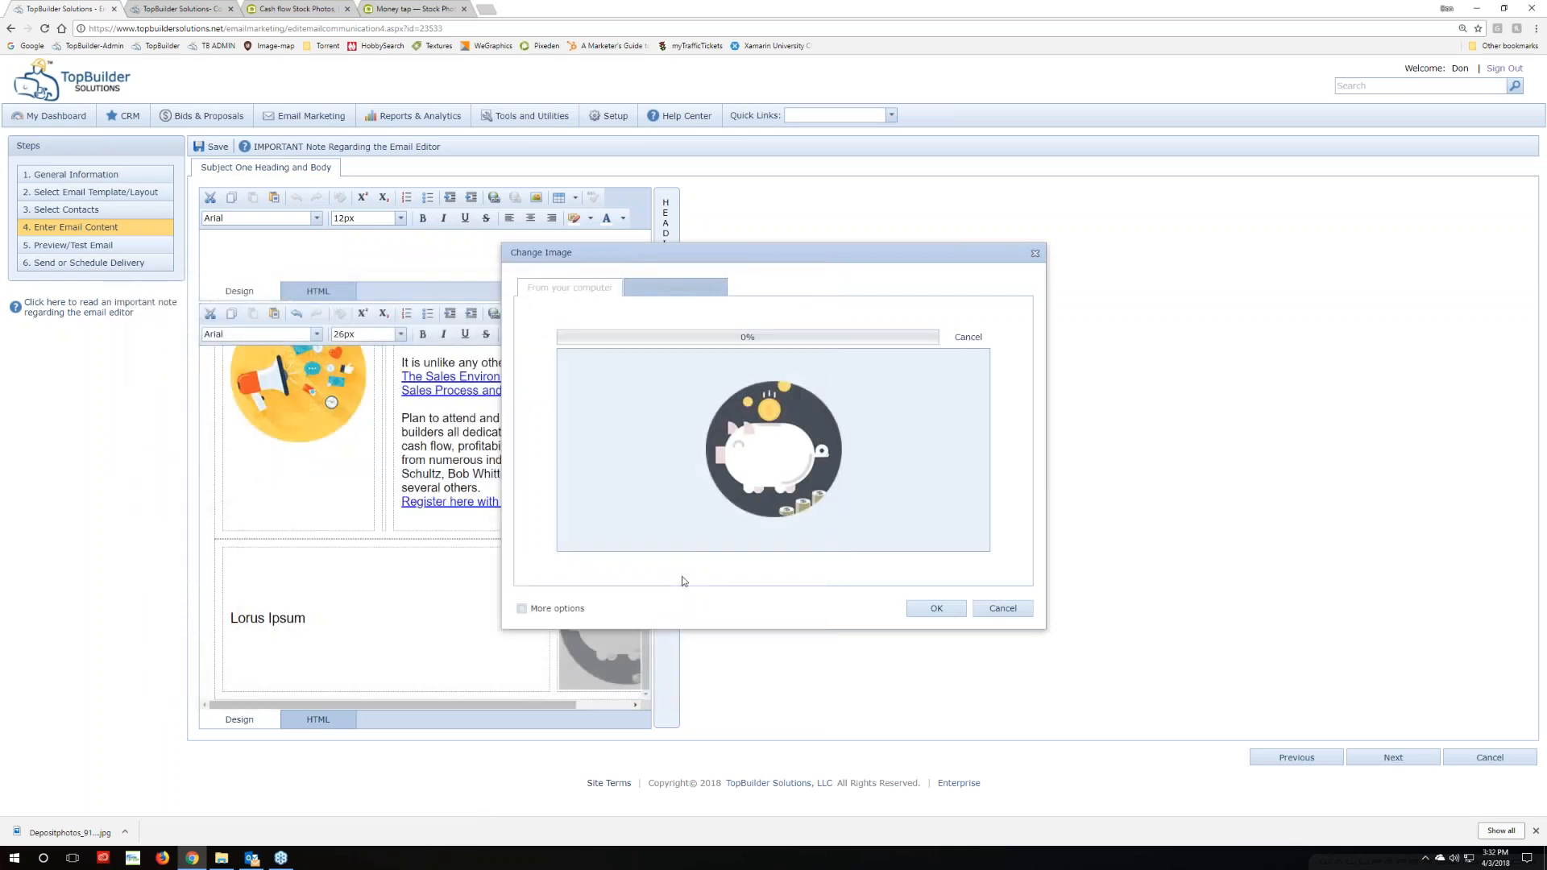
left_click(936, 608)
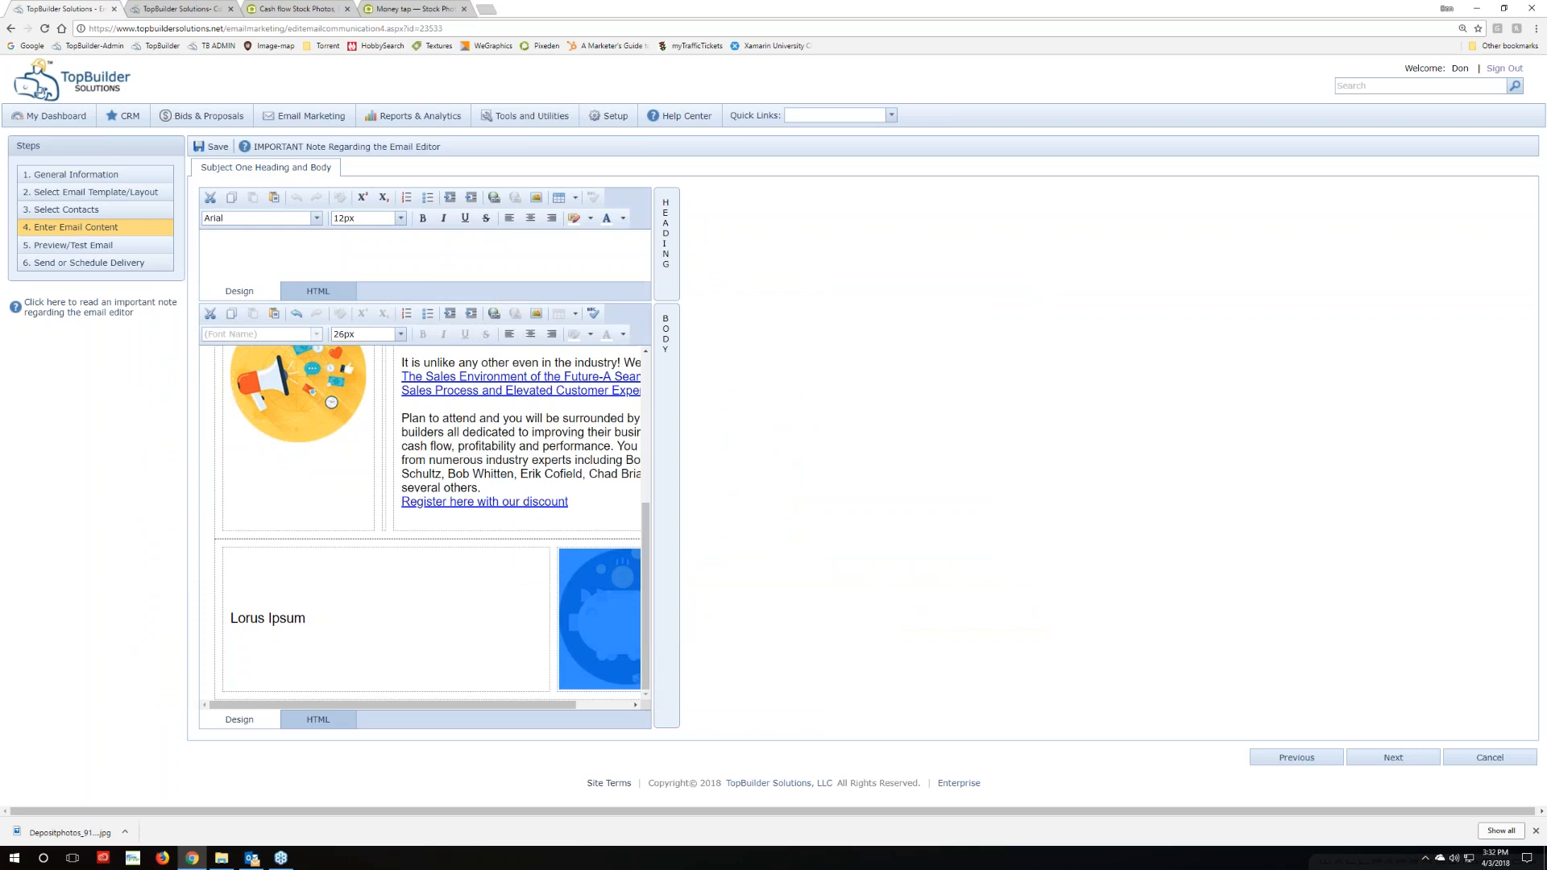
Select the 'Lorus Ipsum' placeholder text, then bring the Outlook inbox forward
scroll(347, 603, "down", 2)
left_click(356, 602)
scroll(363, 594, "up", 2)
scroll(403, 644, "down", 1)
left_click_drag(427, 705, 371, 709)
scroll(362, 587, "down", 1)
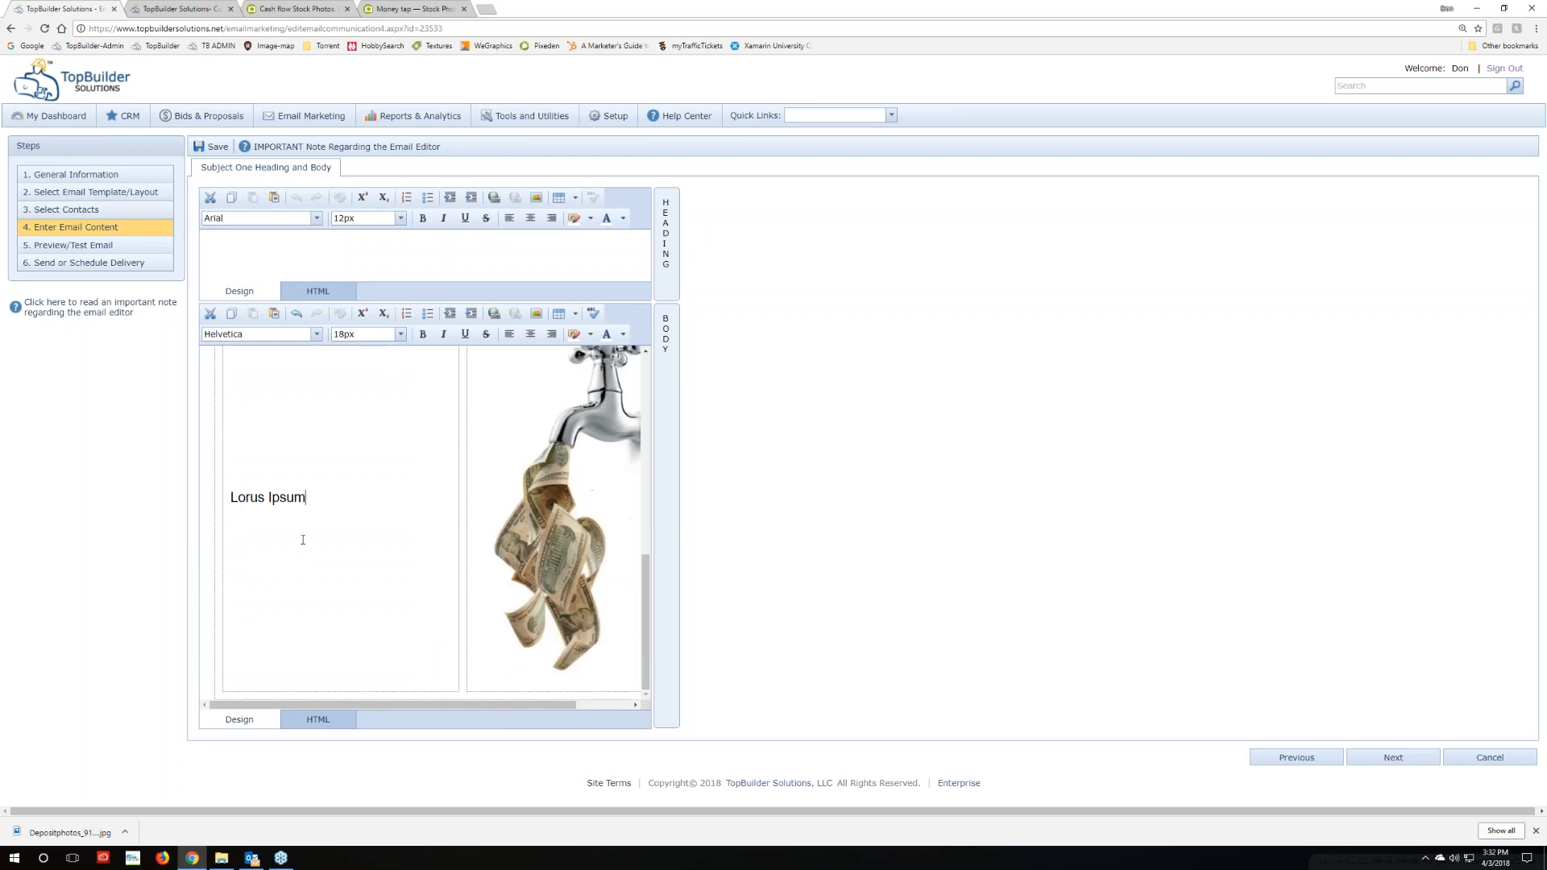
left_click_drag(317, 497, 224, 498)
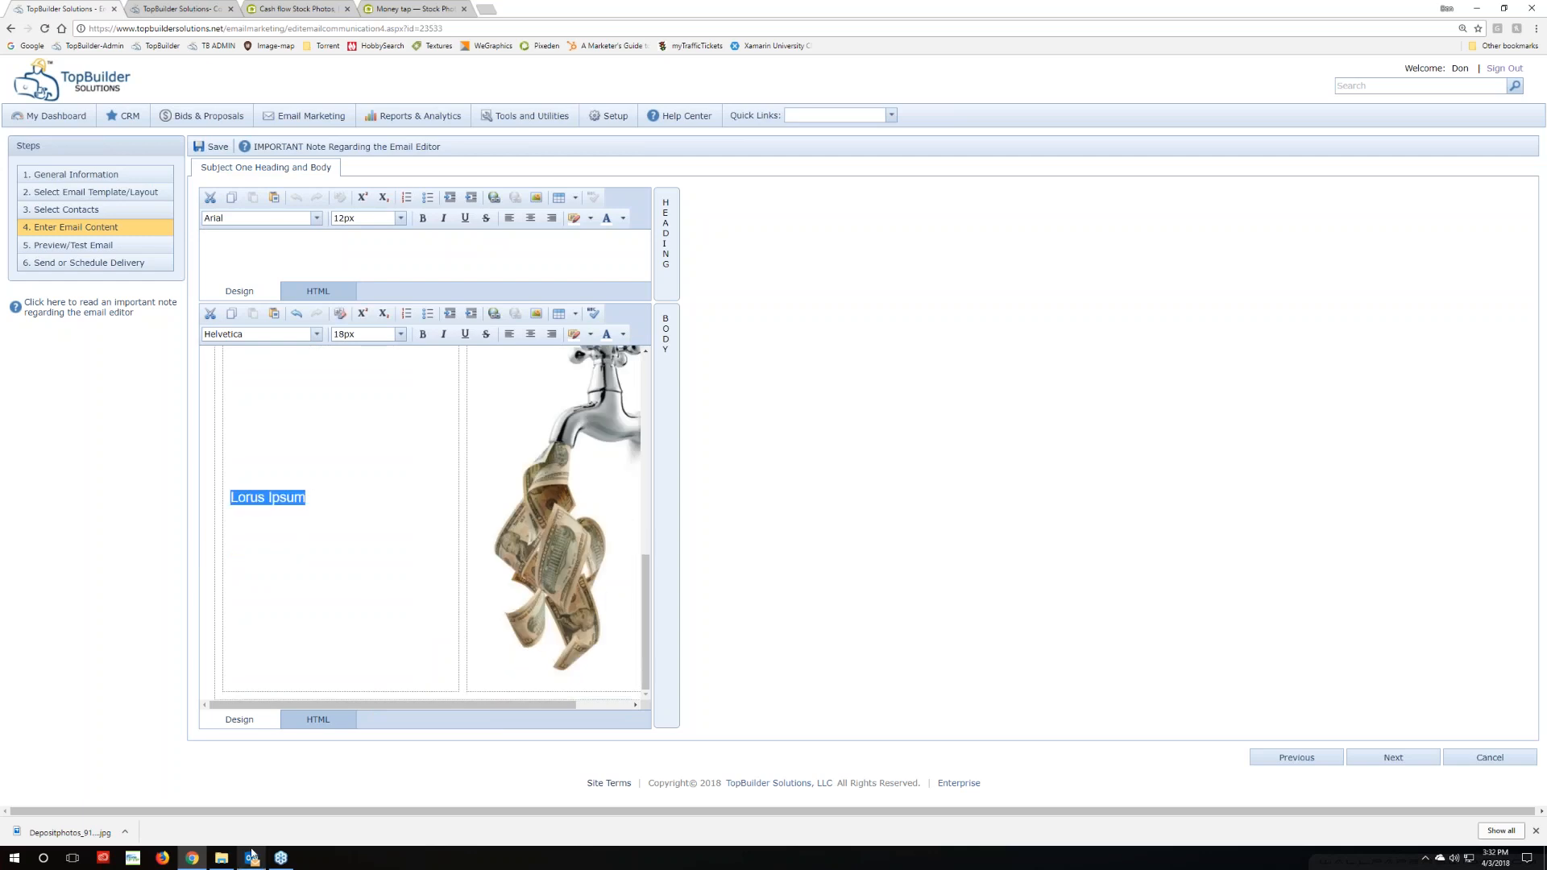
left_click(252, 857)
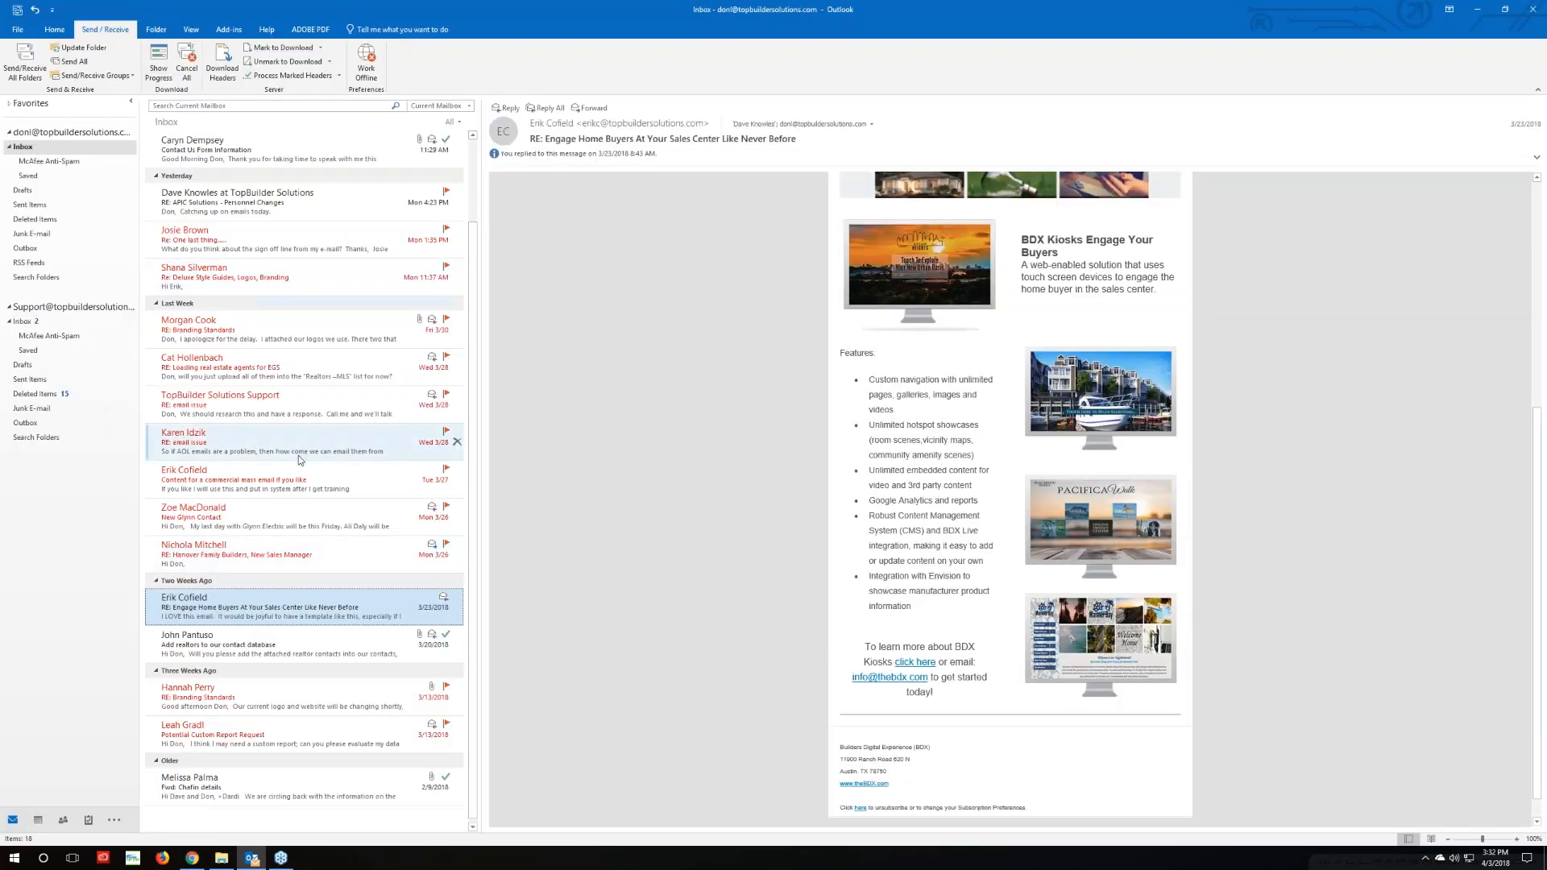
Copy the 'Speaking of Cash Flow!' through PROFIT text from the Outlook test email over 'Lorus Ipsum'
scroll(299, 456, "up", 2)
left_click(265, 165)
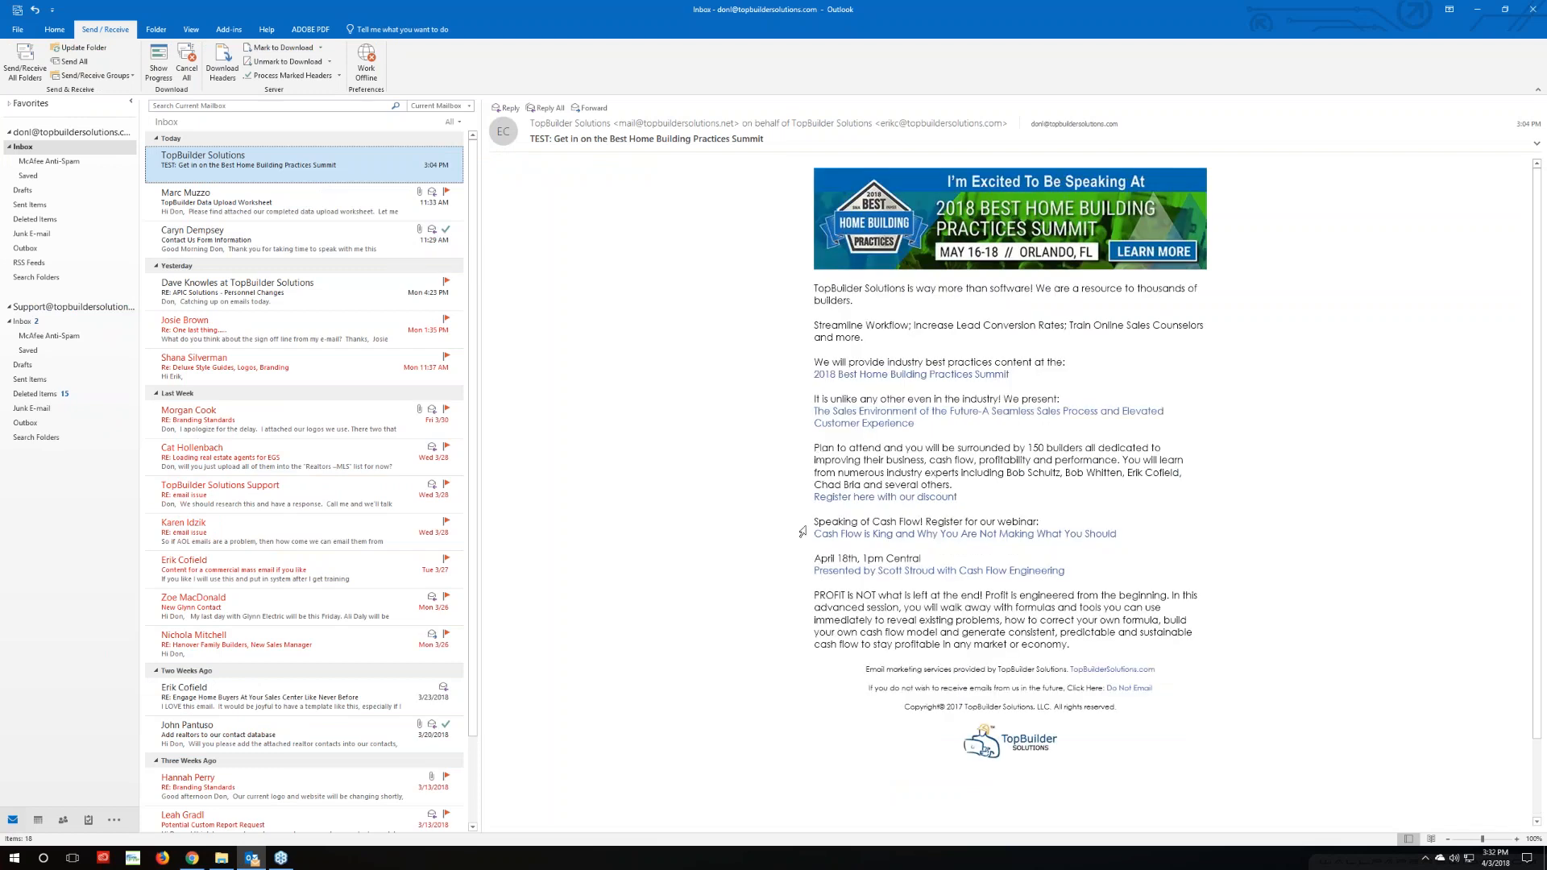
left_click(843, 537)
left_click_drag(814, 521, 1106, 644)
key("ctrl+c")
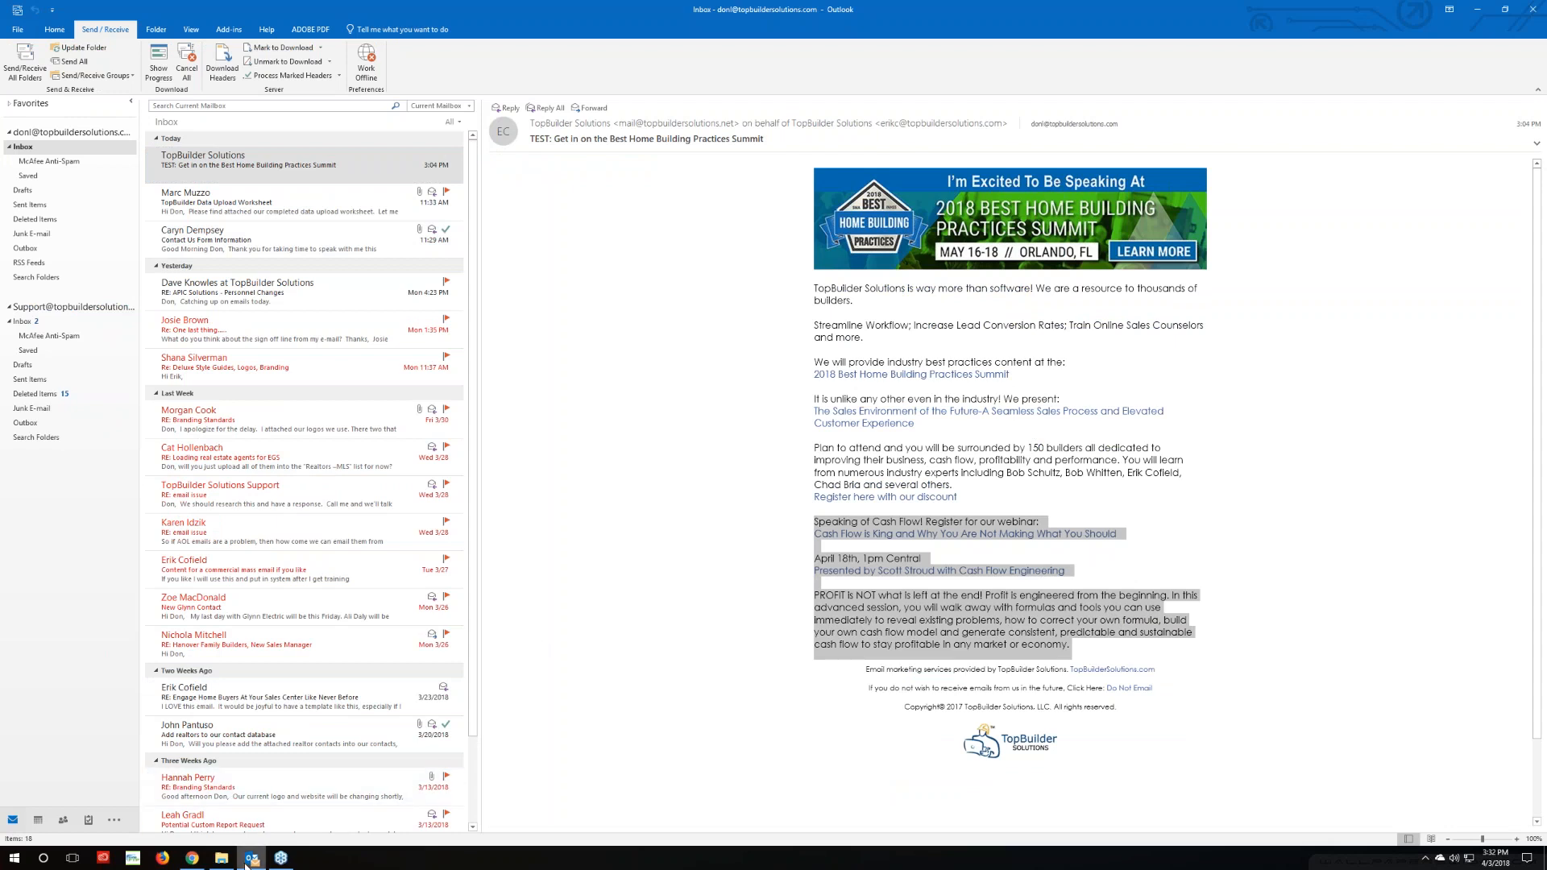
left_click(192, 857)
key("ctrl+v")
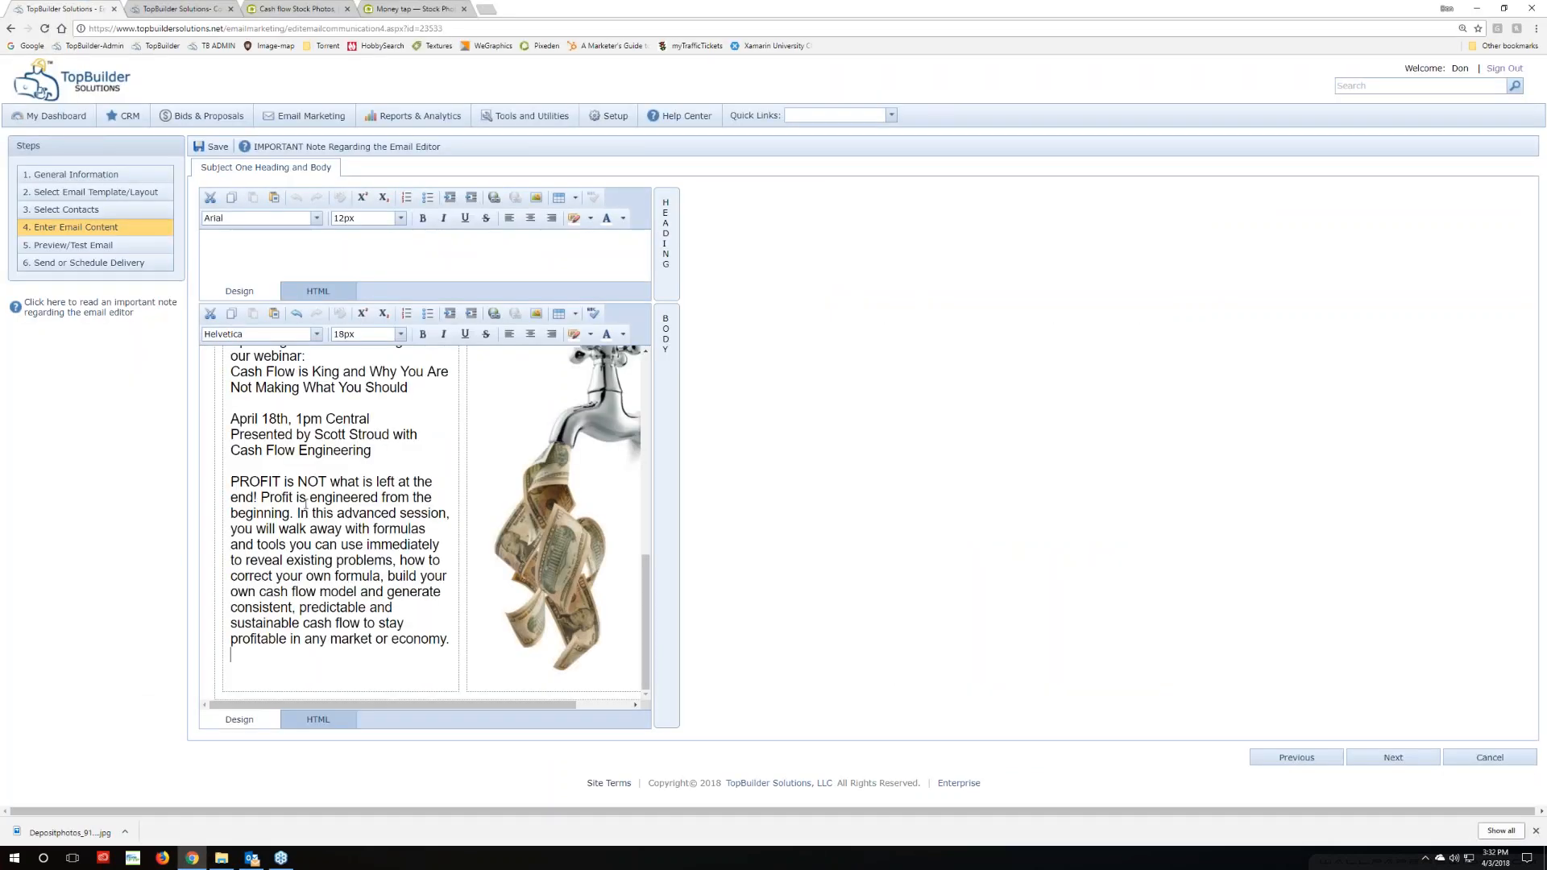
Remove 'sans-serif, Helvetica, ' from the pasted text's font-family in the HTML source, leaving Arial
scroll(255, 564, "up", 3)
scroll(274, 562, "down", 3)
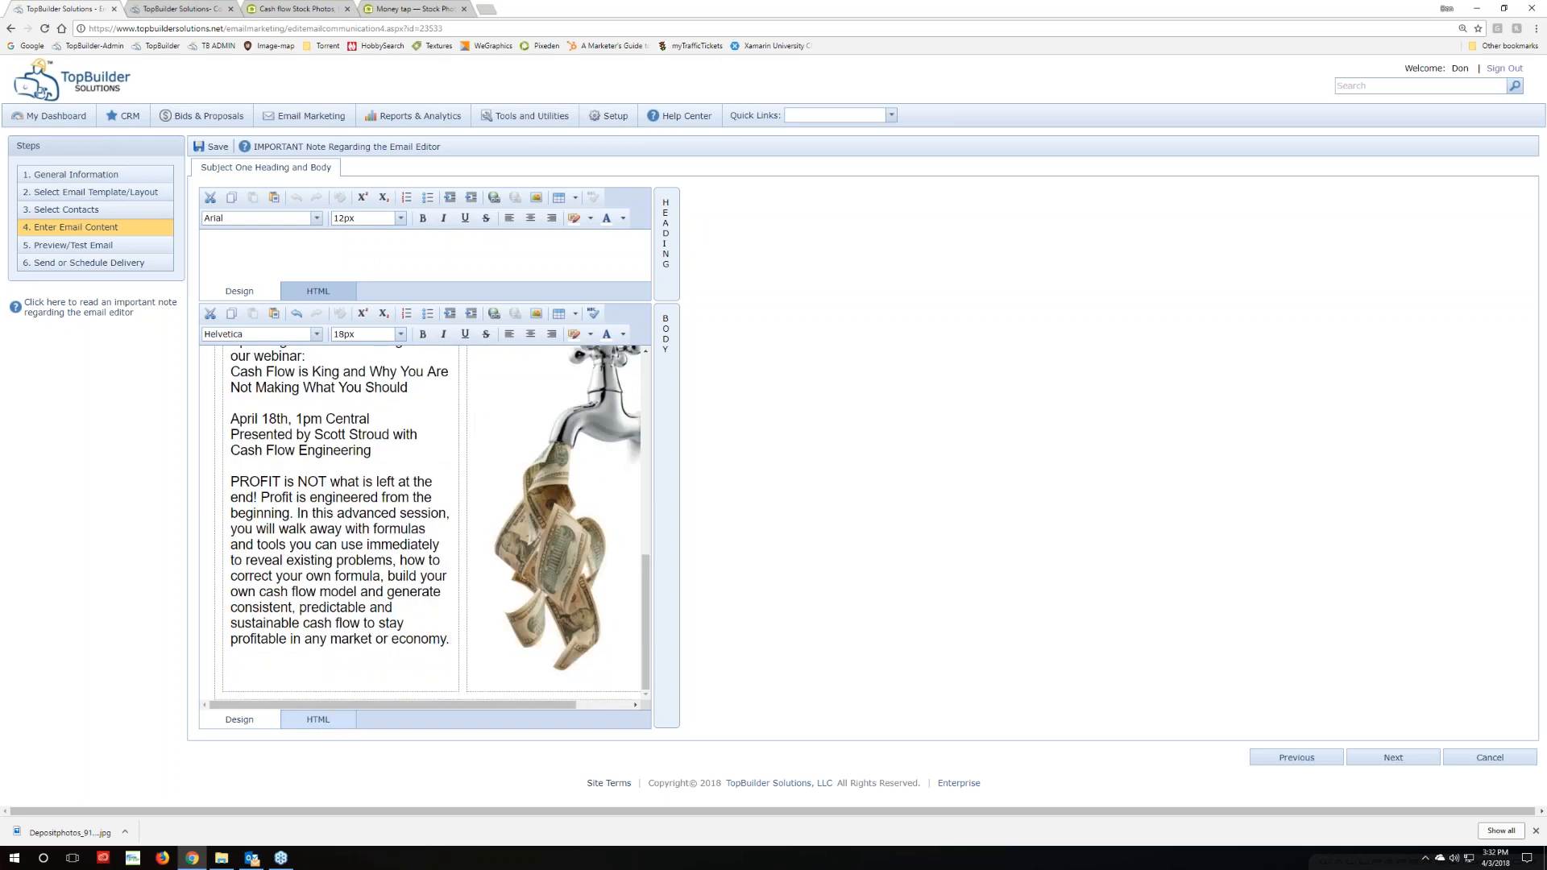
left_click(323, 724)
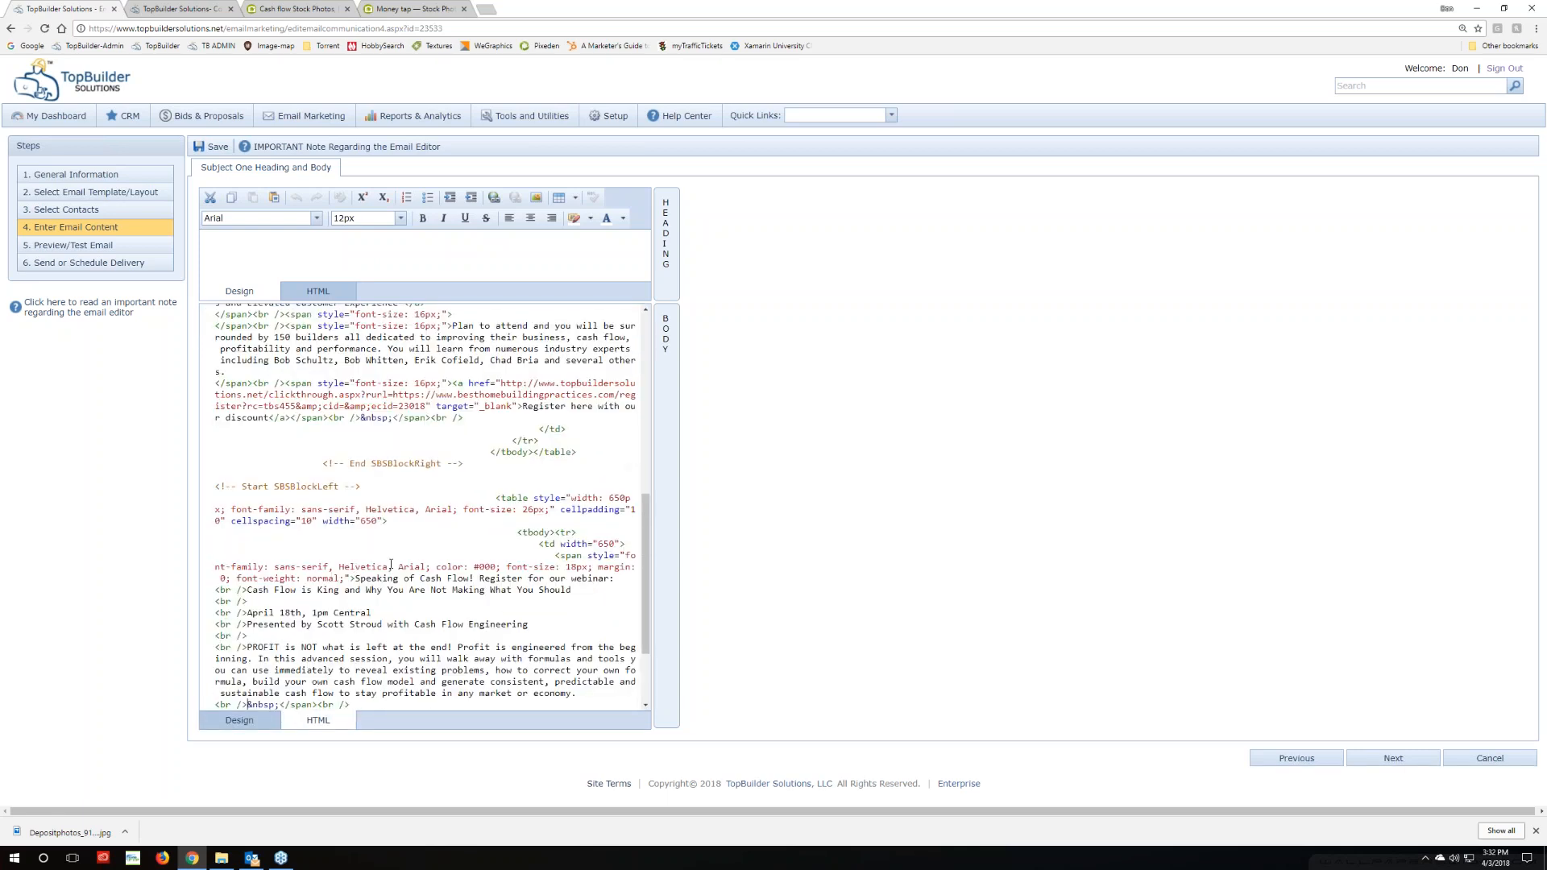
left_click_drag(400, 568, 271, 567)
key("Delete")
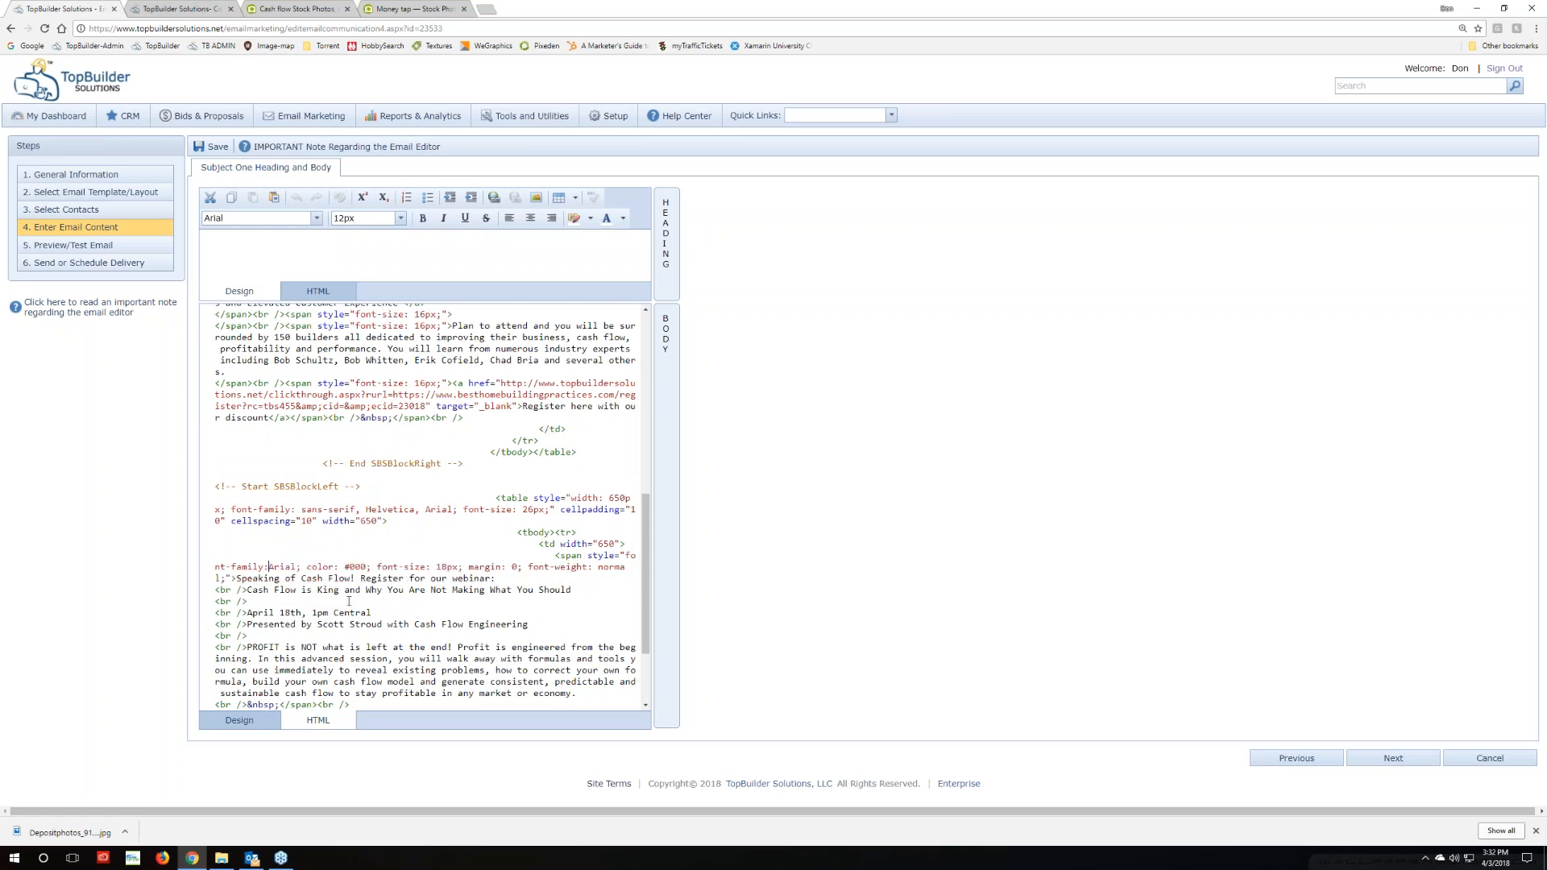
left_click(242, 721)
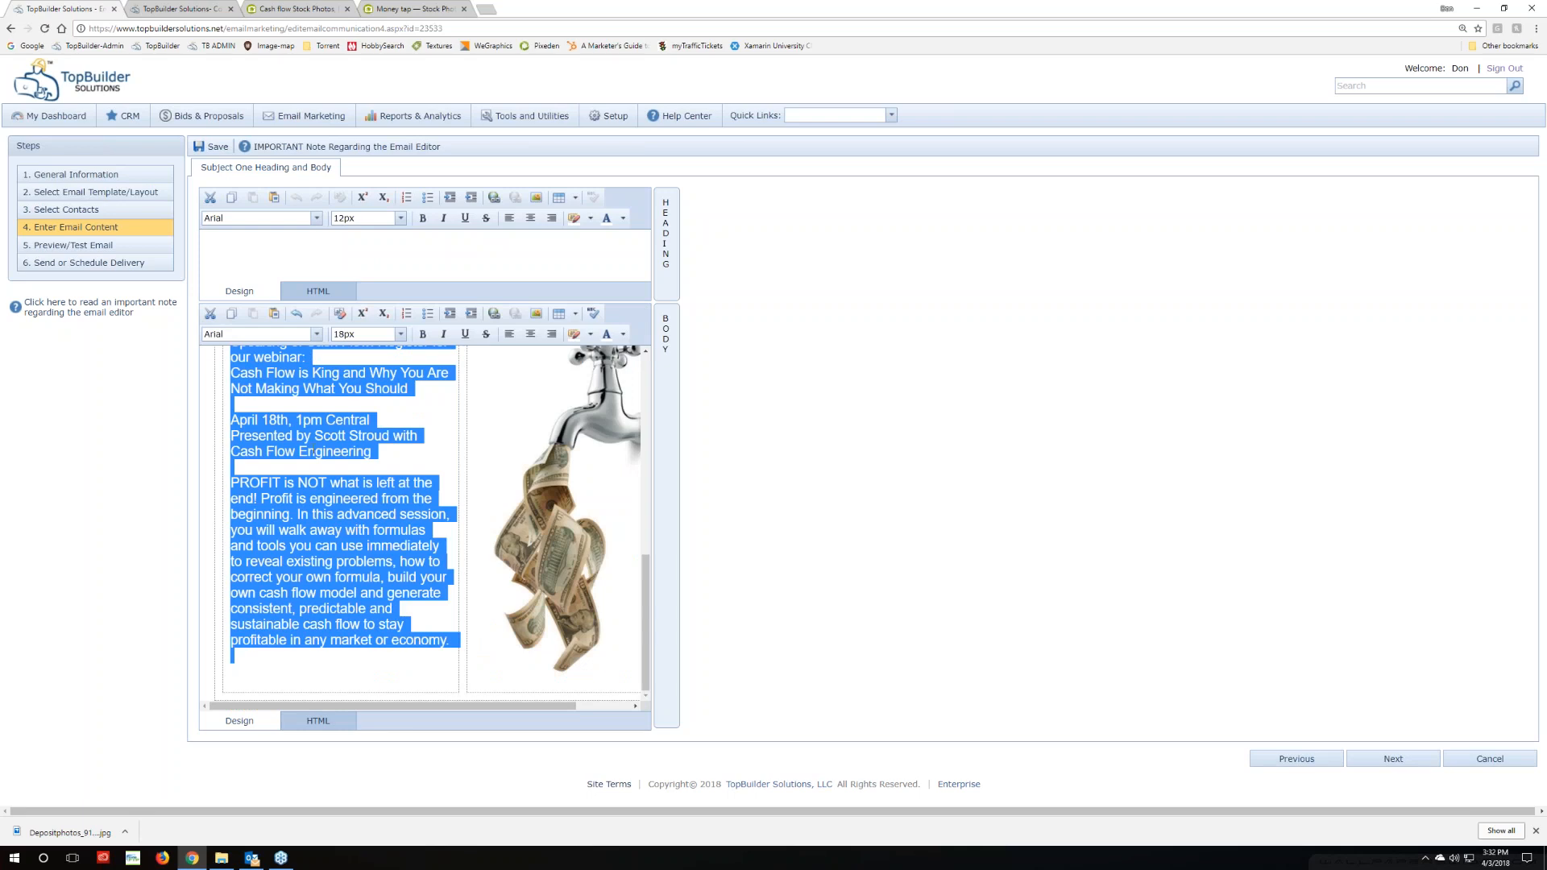
Set the webinar paragraphs to font size 16px
left_click(400, 334)
left_click(355, 392)
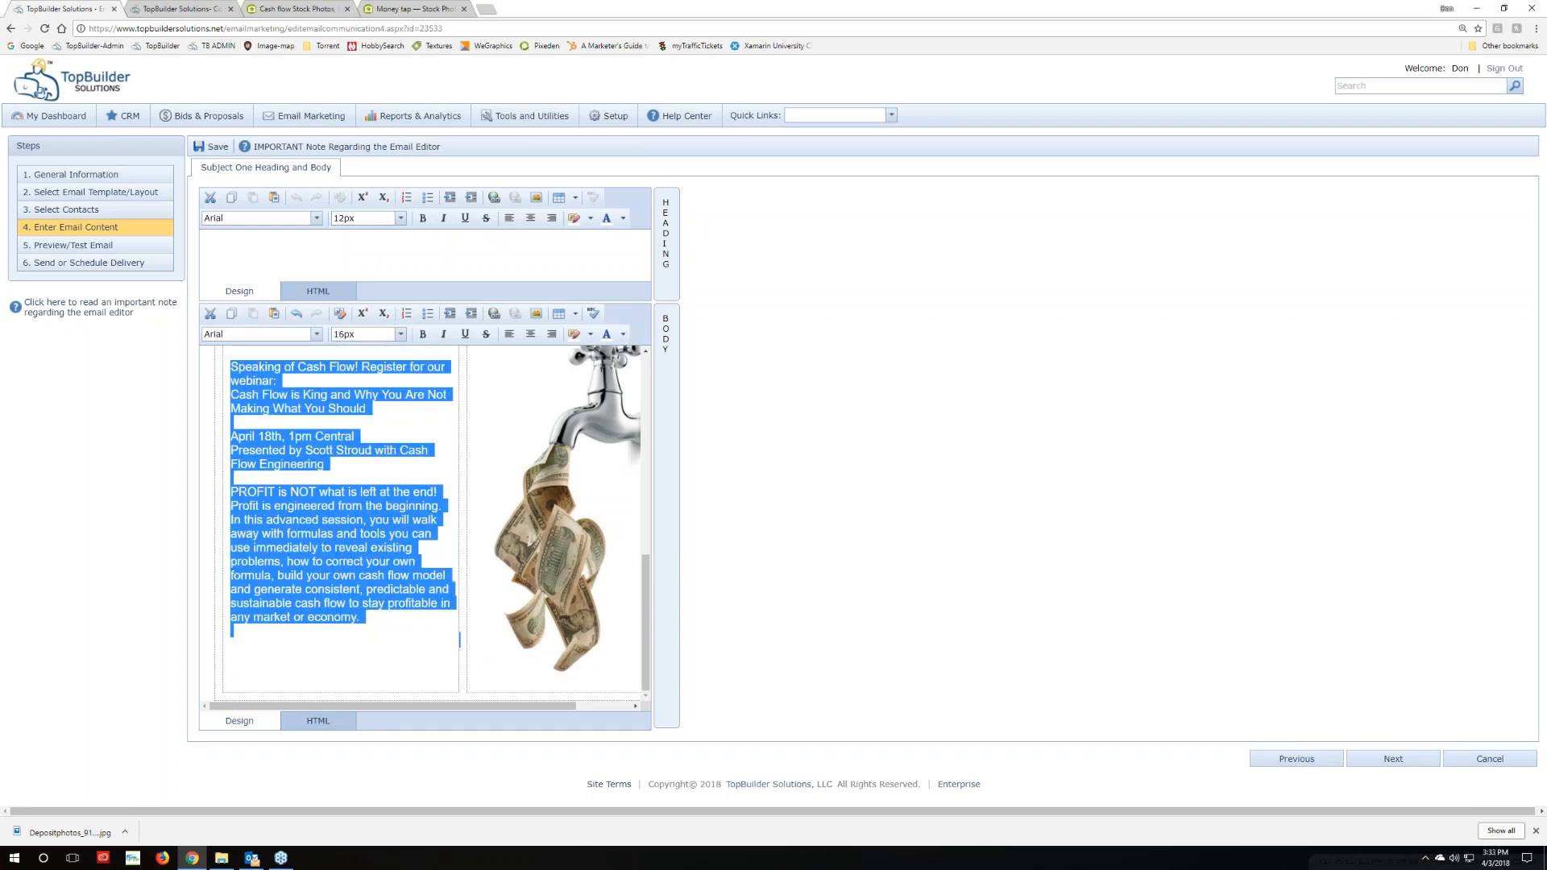
left_click(365, 646)
scroll(360, 643, "up", 5)
scroll(359, 642, "down", 2)
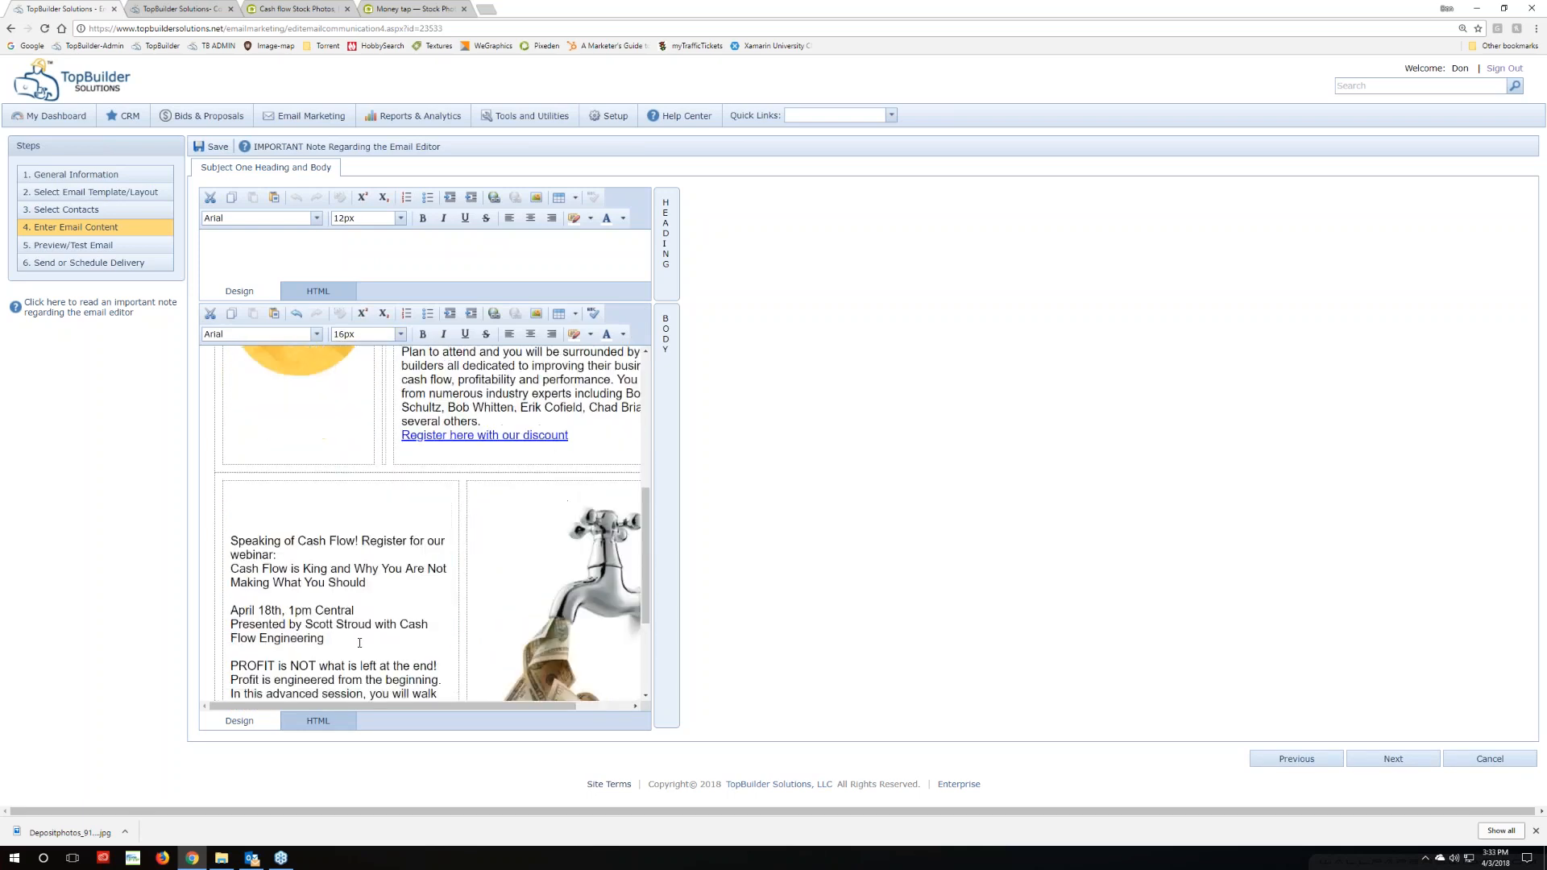
scroll(359, 642, "down", 3)
scroll(318, 599, "up", 1)
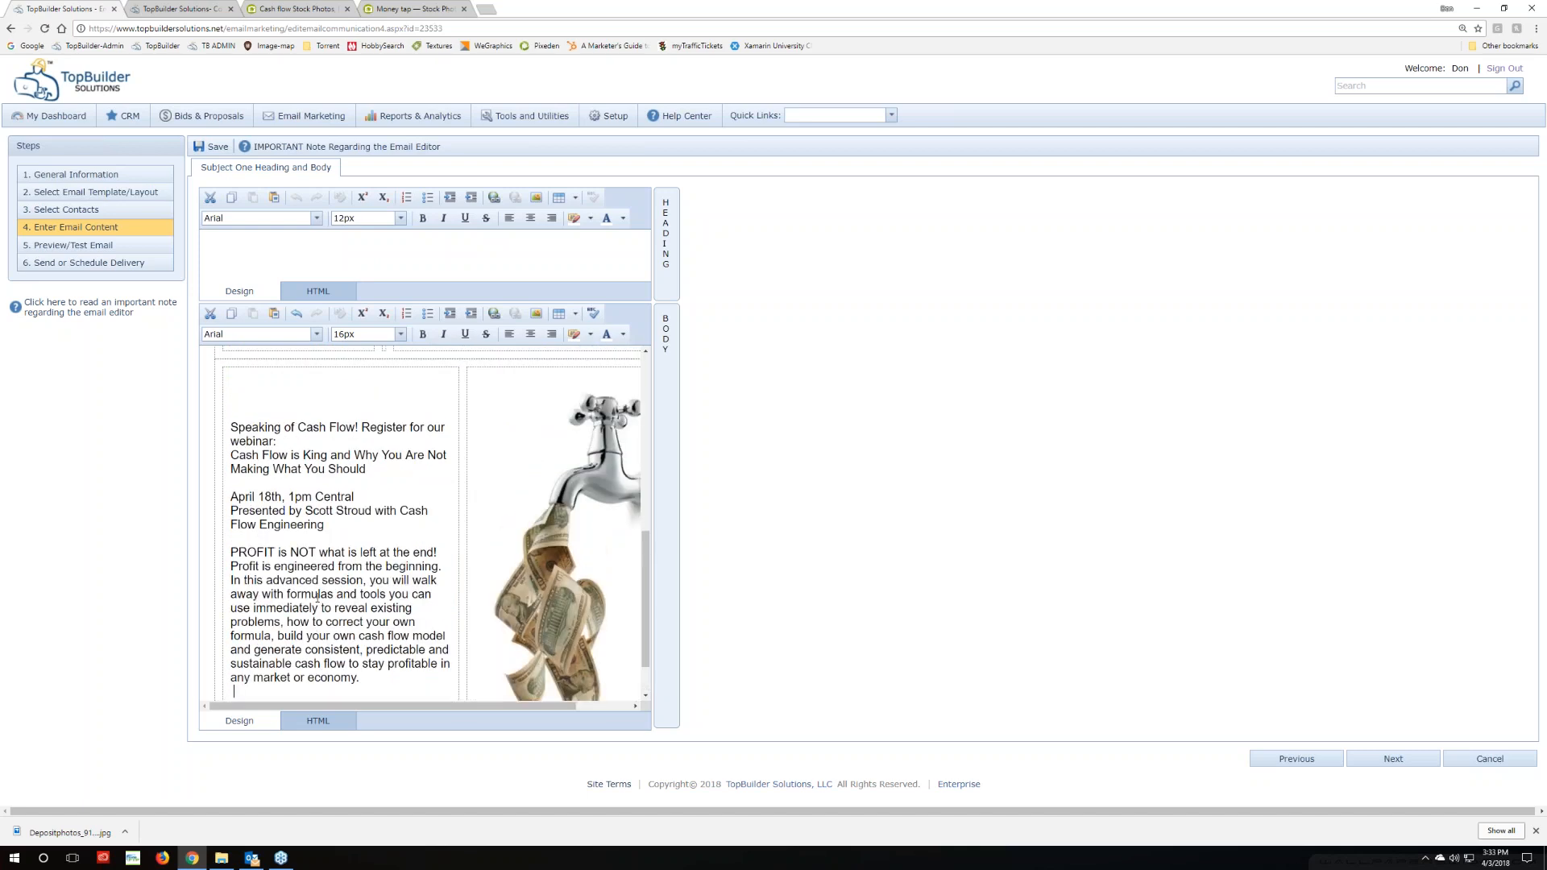
scroll(319, 580, "down", 2)
scroll(277, 571, "up", 3)
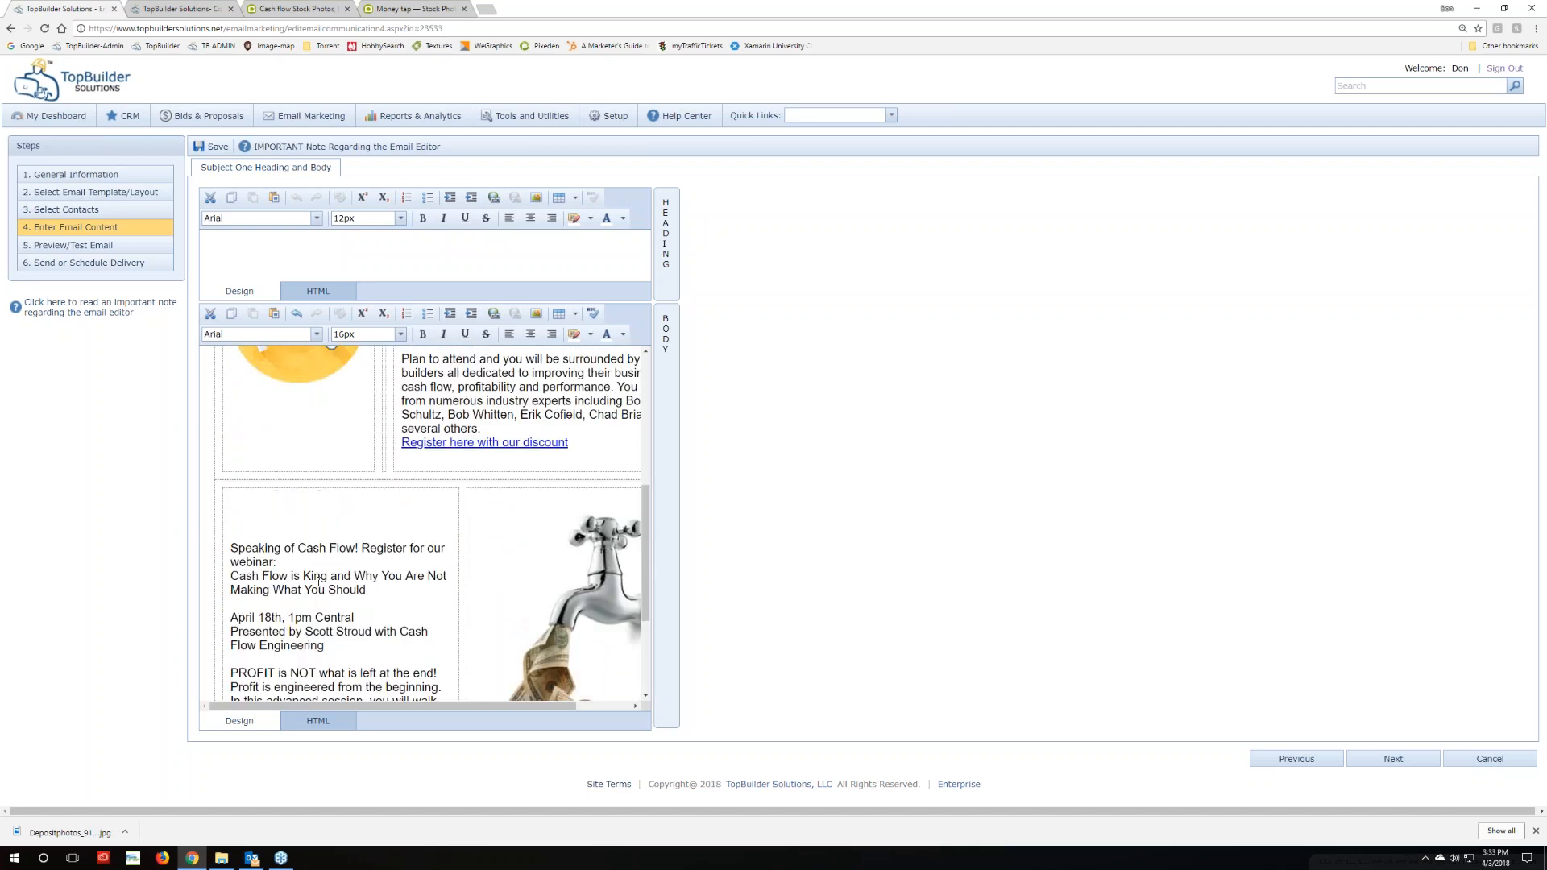
Copy the link address of the 'Cash Flow is King' title in the Outlook test email
left_click(252, 858)
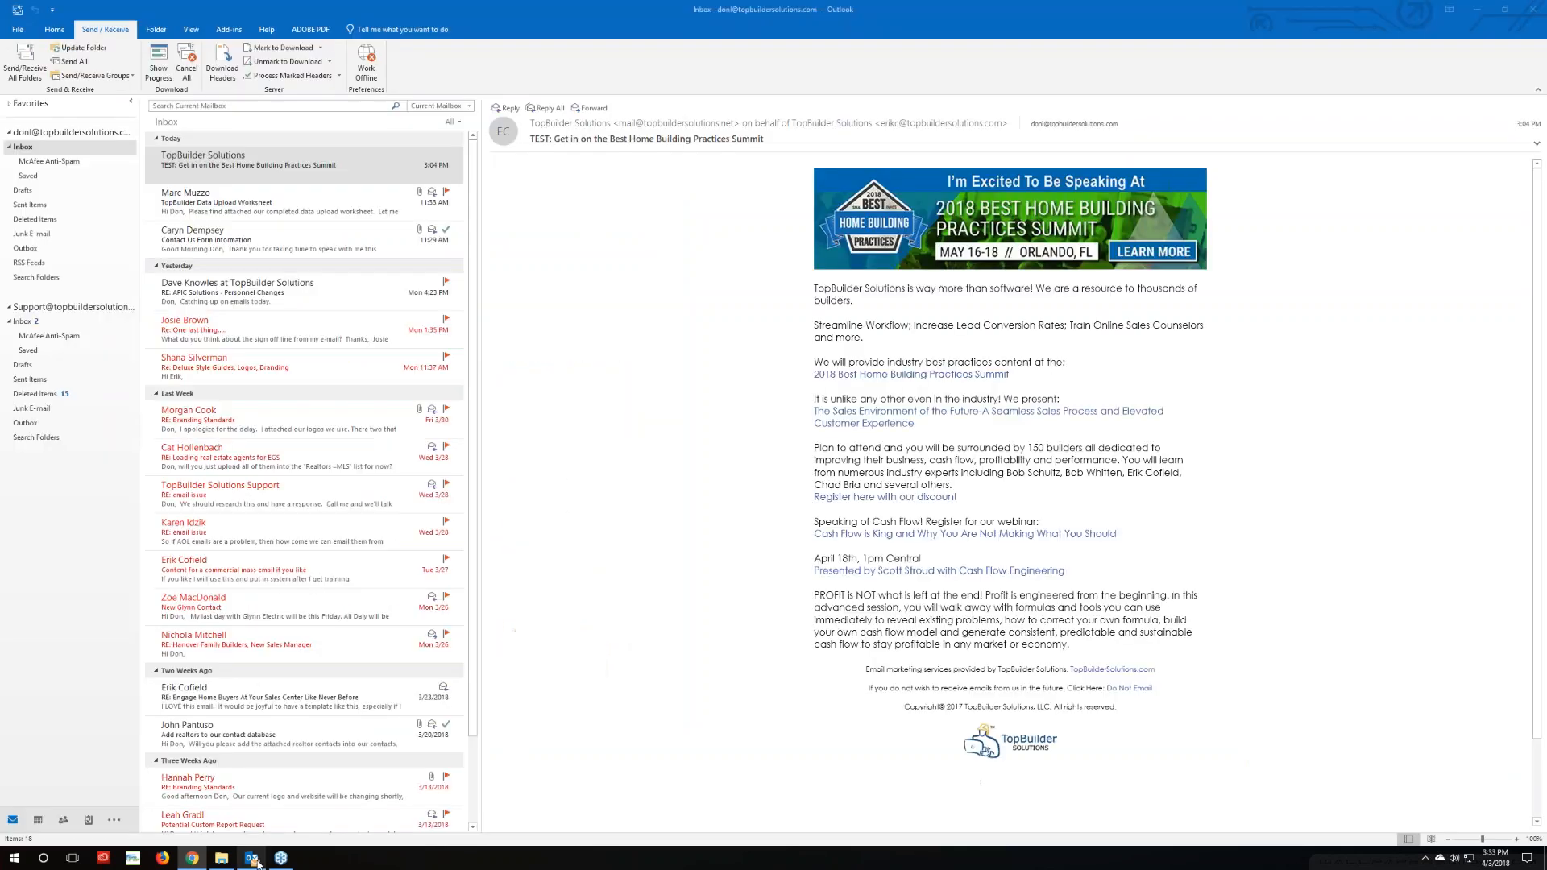
left_click(754, 676)
right_click(838, 537)
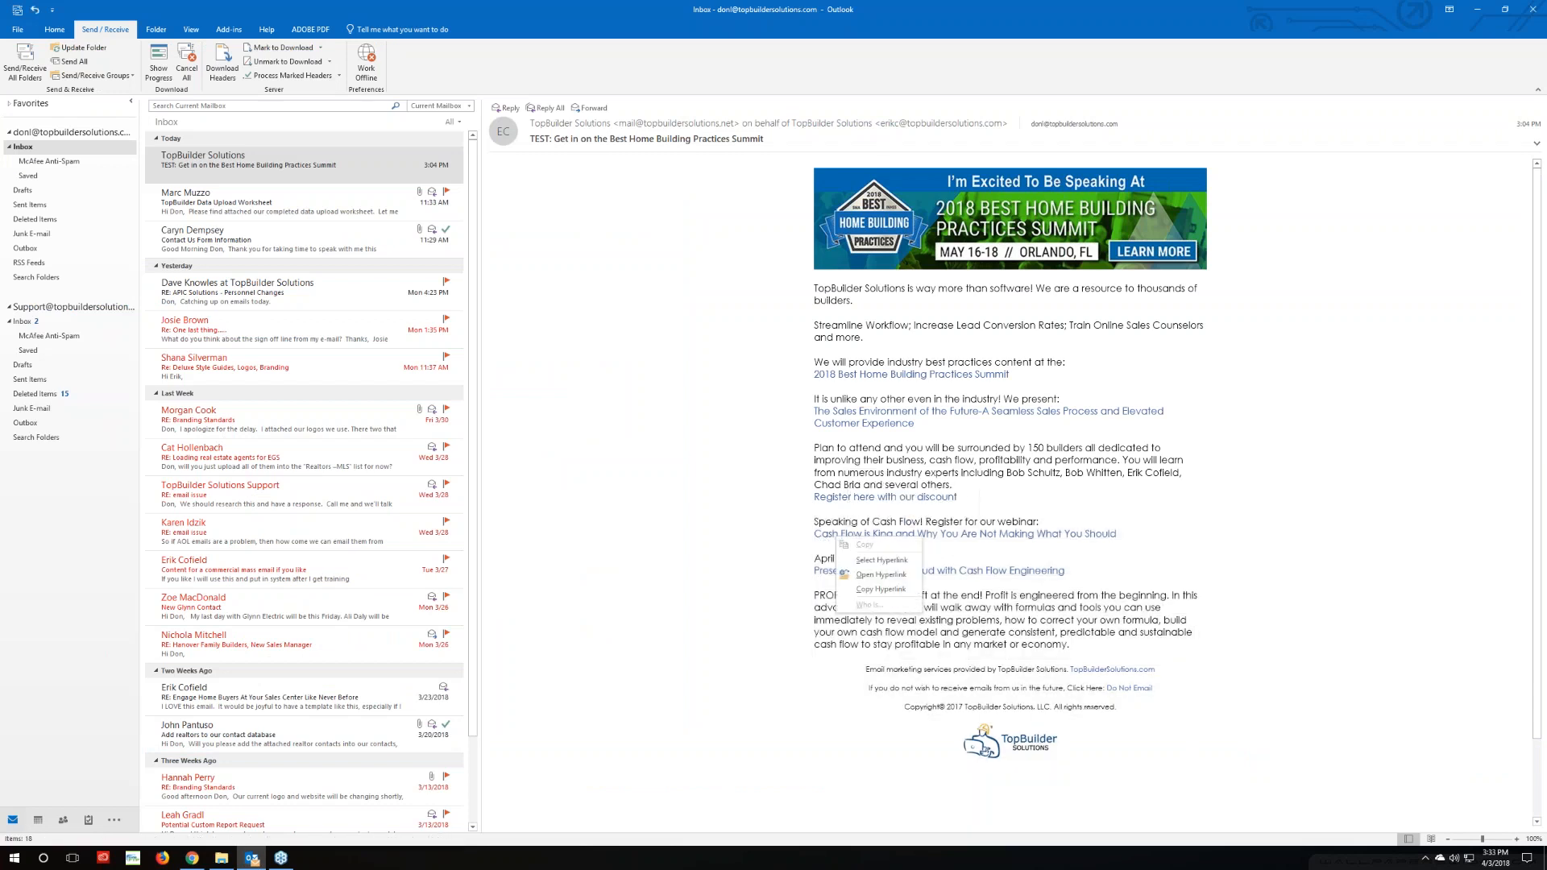
left_click(874, 588)
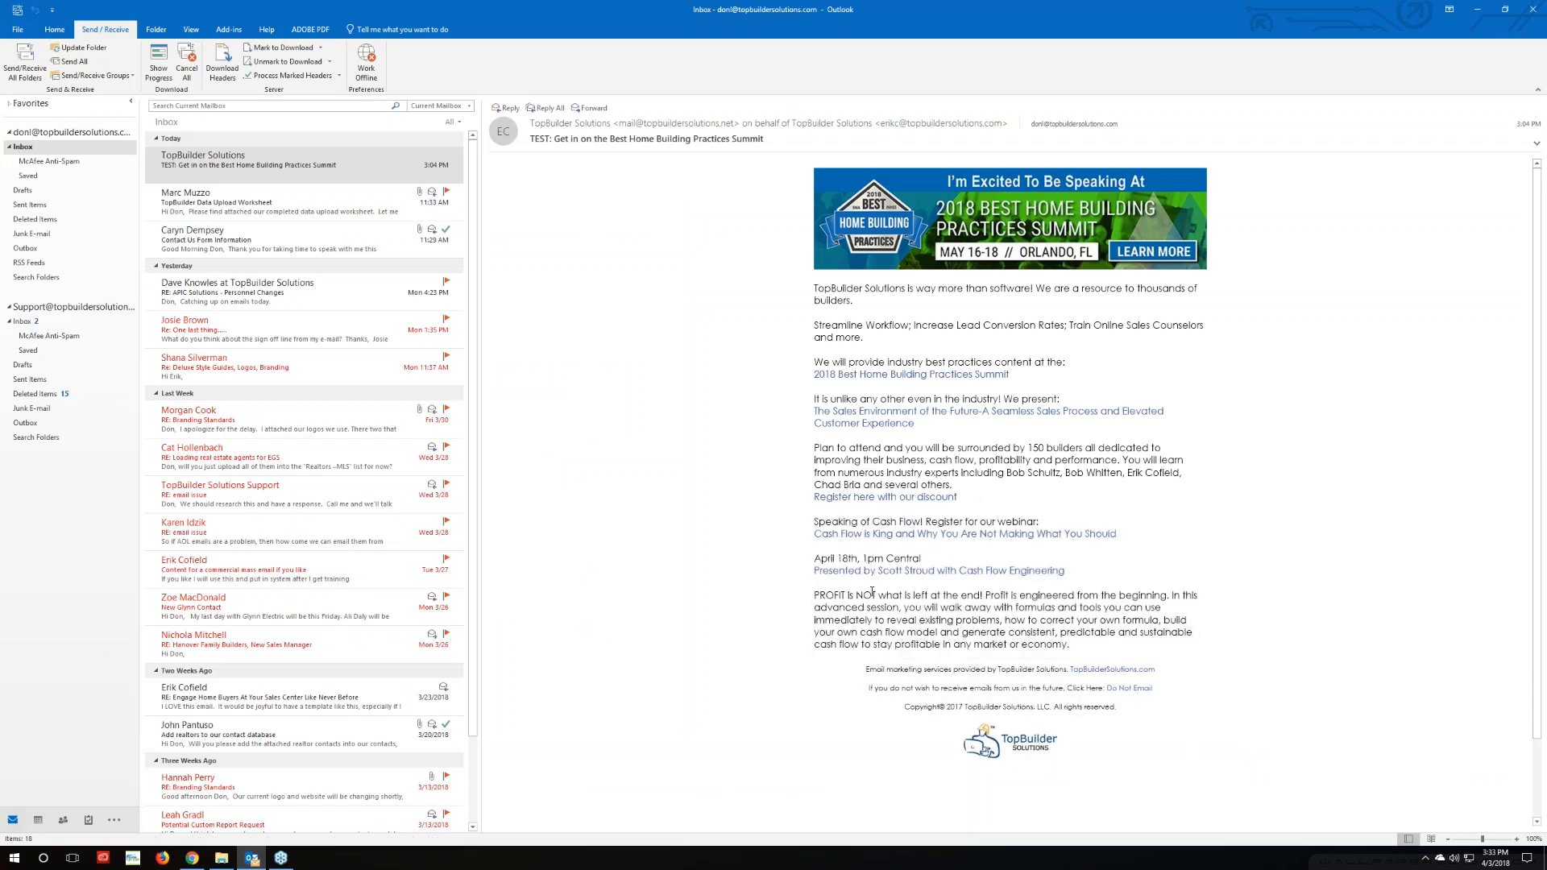
Hyperlink the 'Cash Flow is King and Why You Are Not Making What You Should' title with the copied URL
left_click(192, 858)
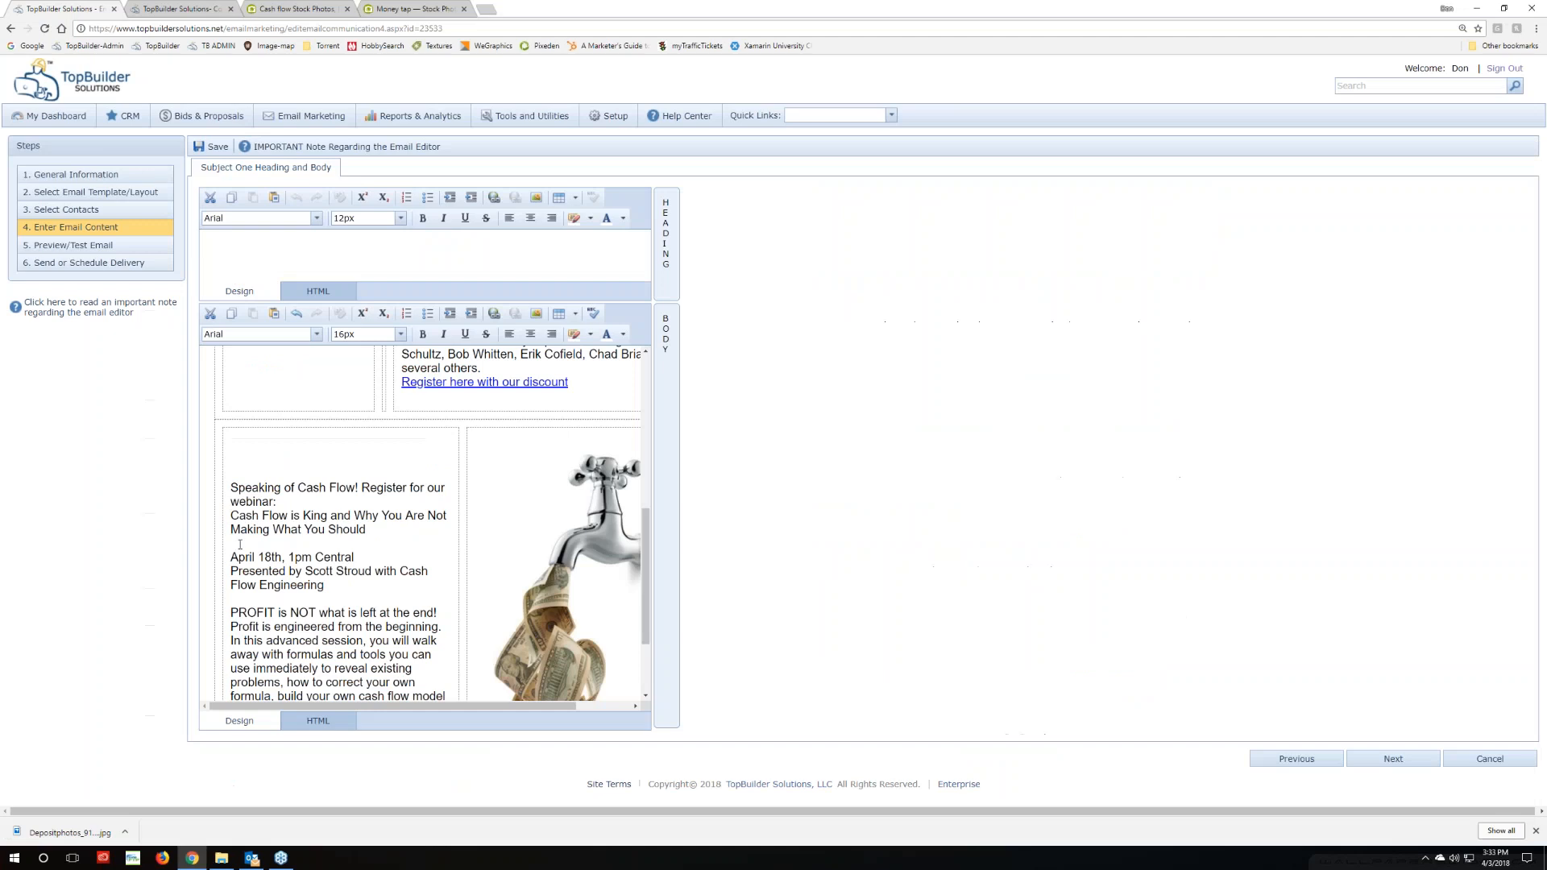
left_click_drag(233, 515, 379, 529)
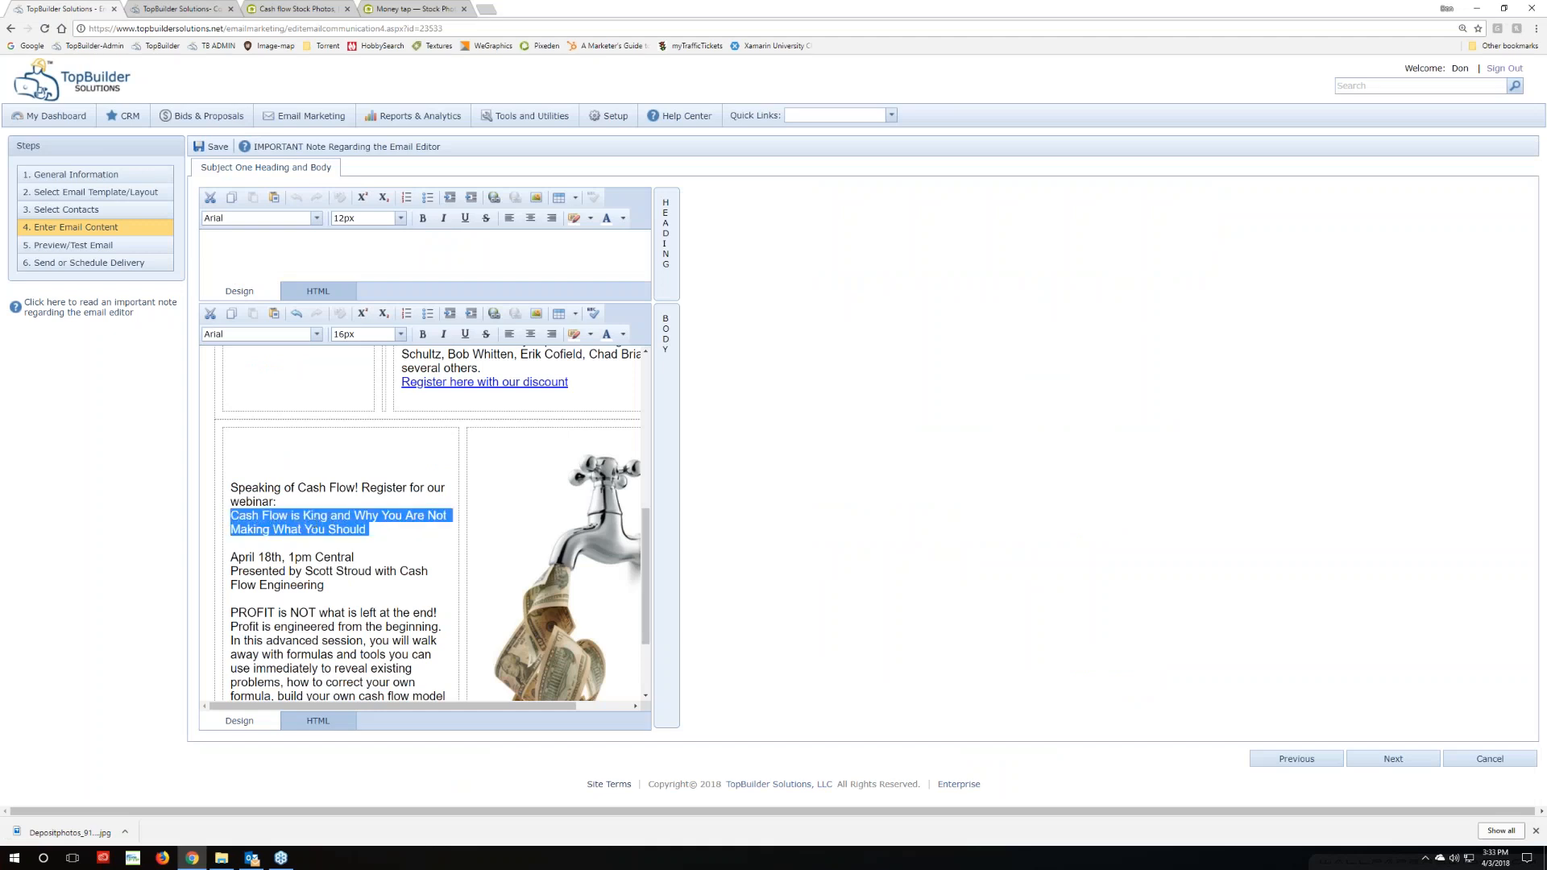
right_click(321, 526)
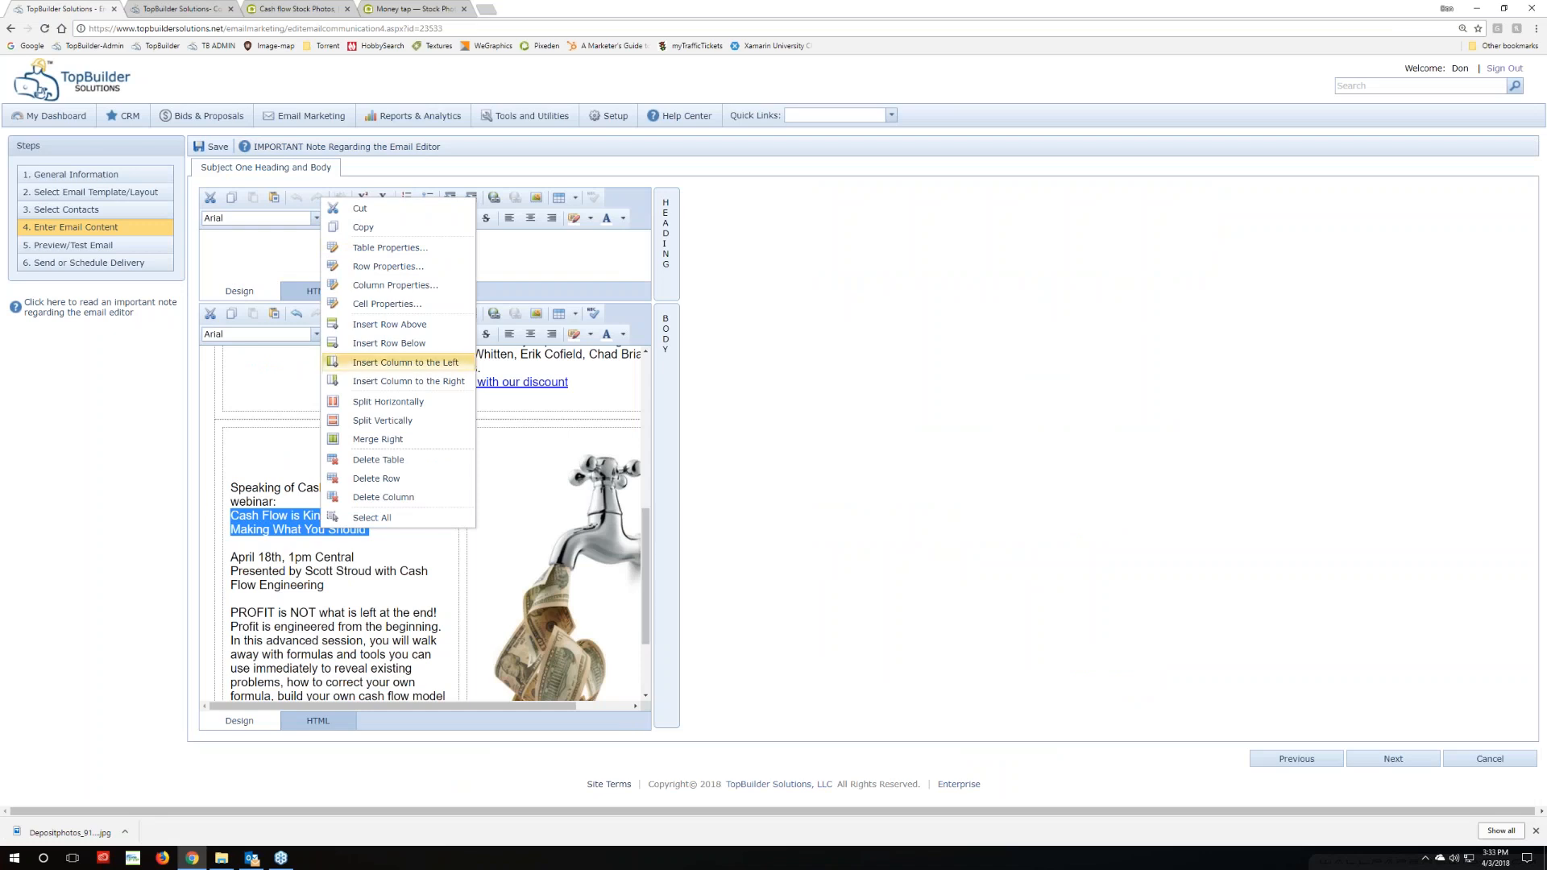
left_click(645, 321)
left_click(494, 314)
key("ctrl+v")
left_click(612, 499)
left_click(845, 499)
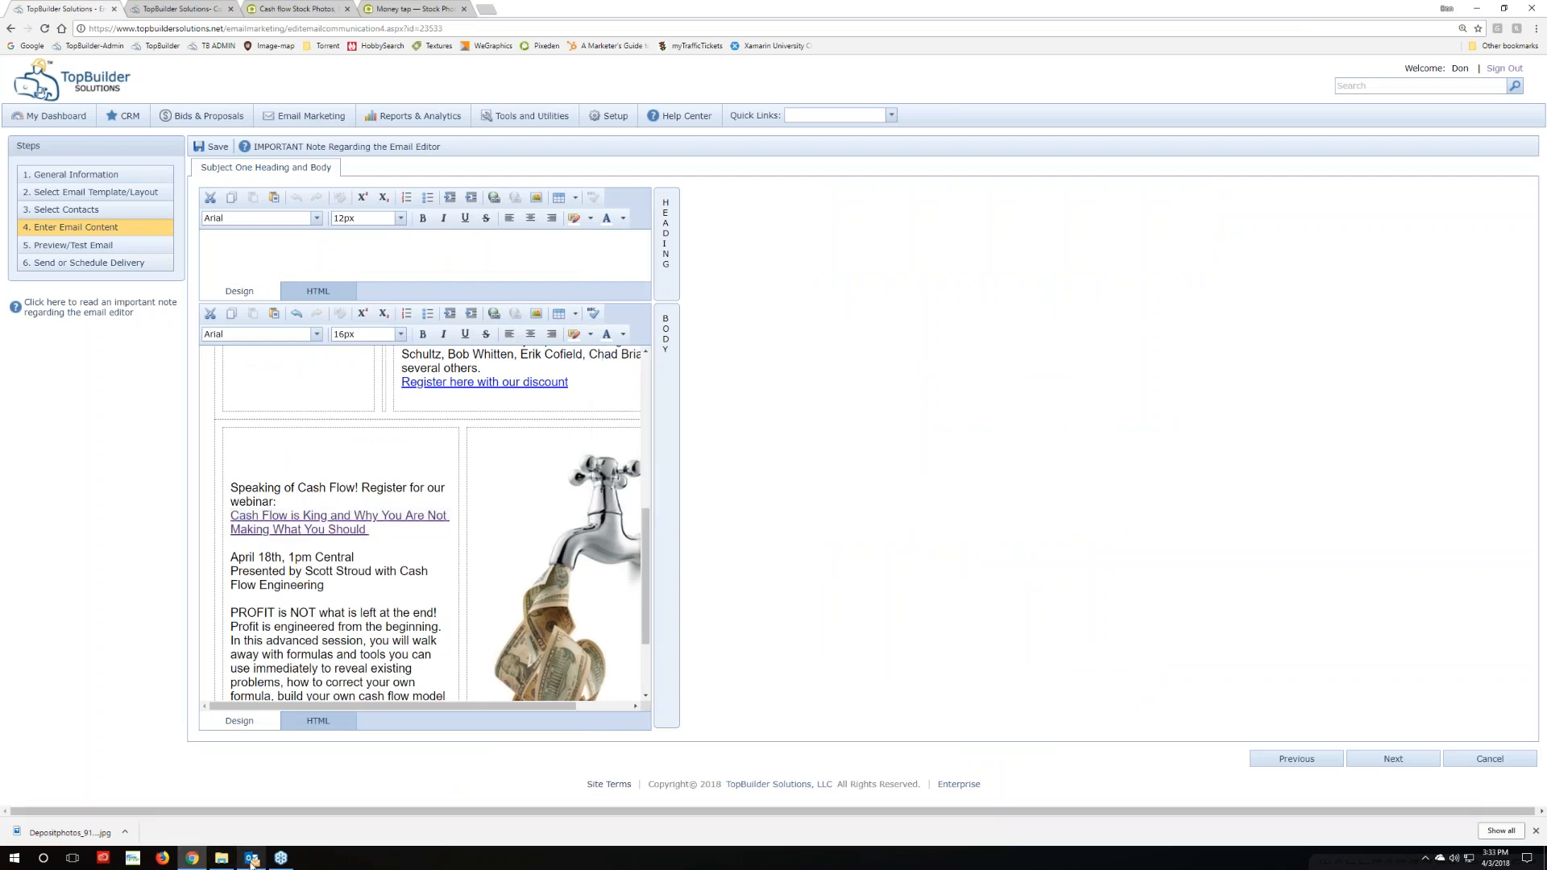
left_click(251, 857)
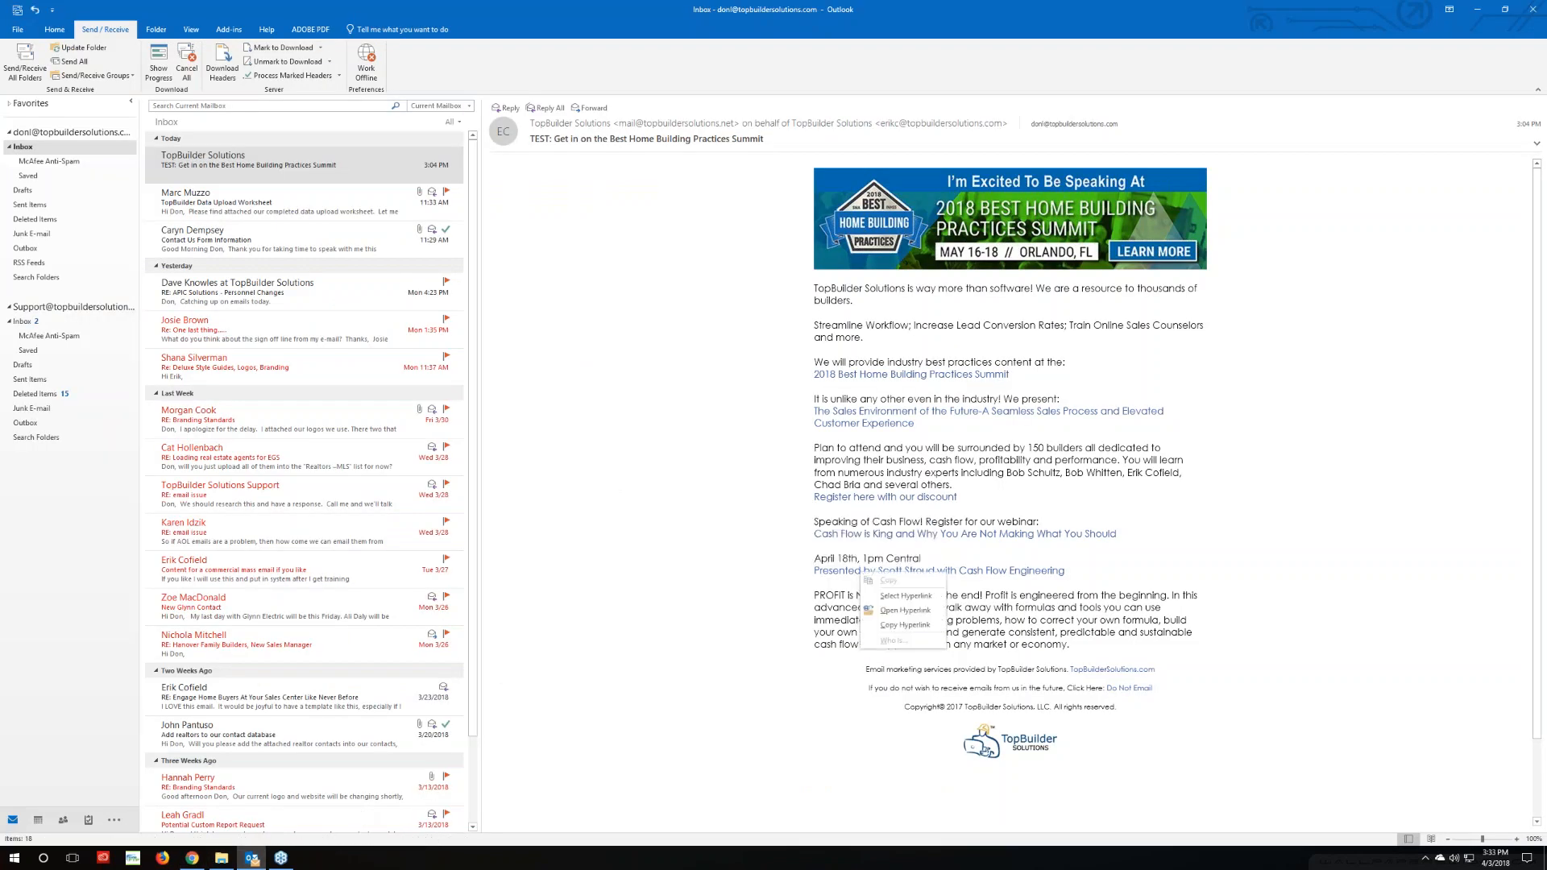
left_click(191, 858)
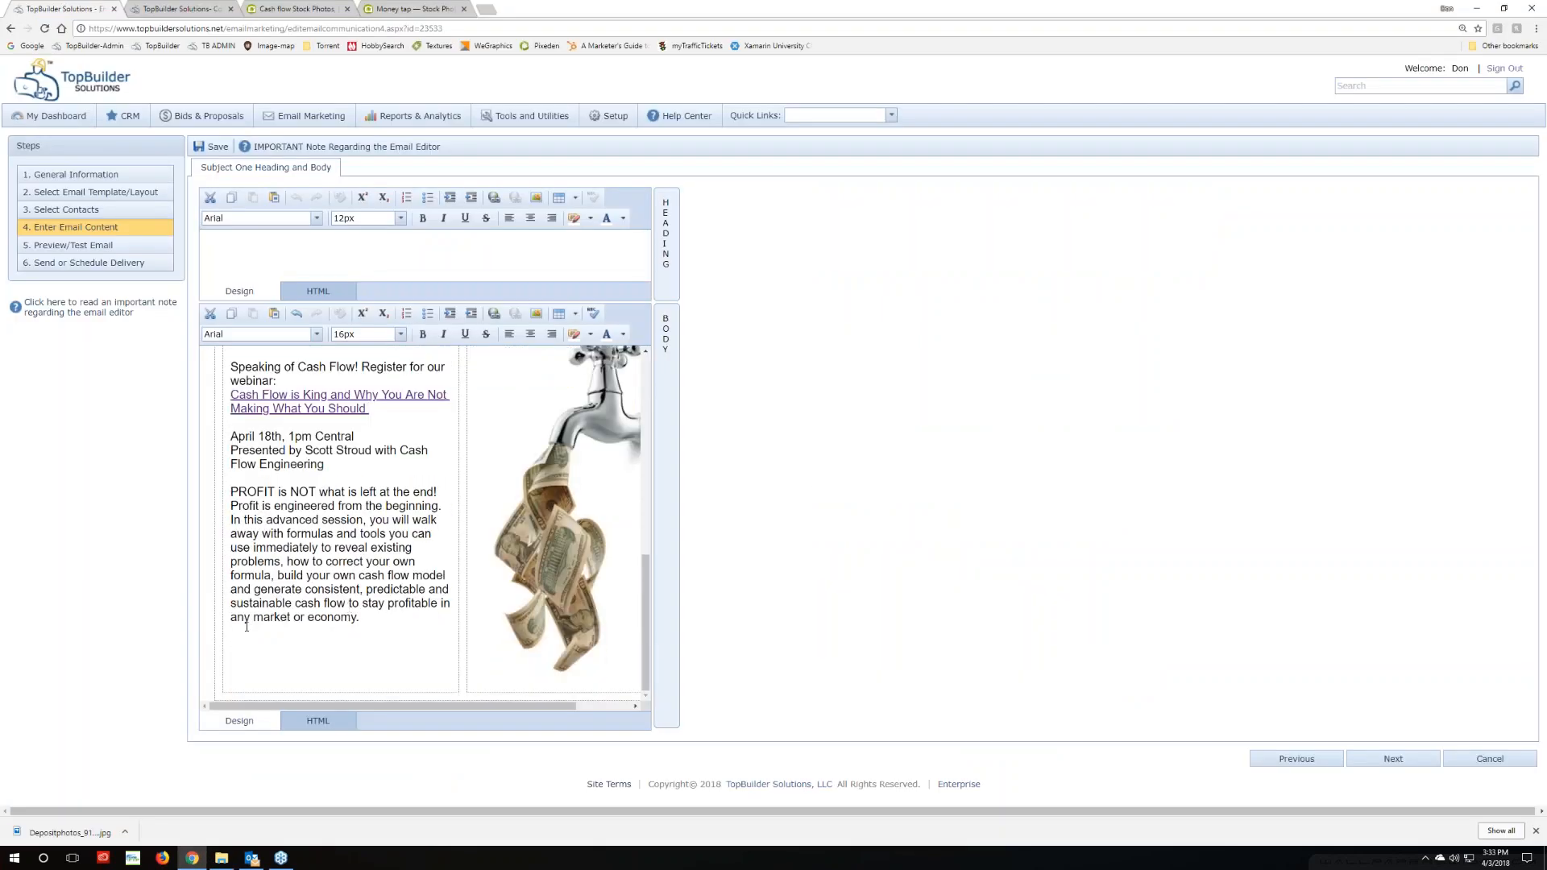
Link the 'Presented by…' line with the pasted presenter URL, then scroll back to the top
left_click_drag(231, 449, 325, 465)
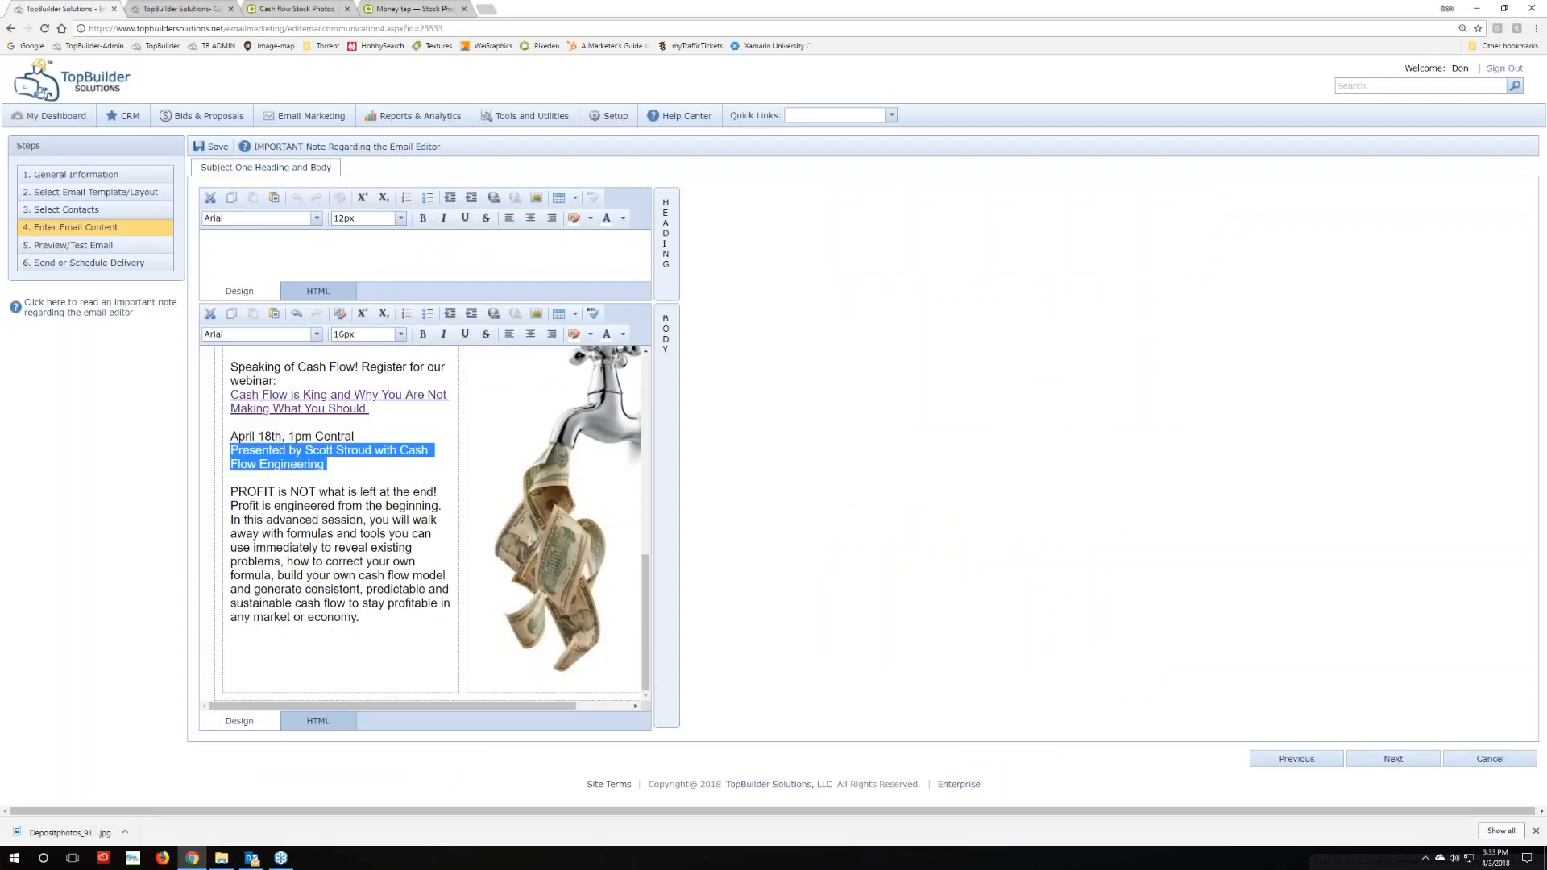
right_click(302, 458)
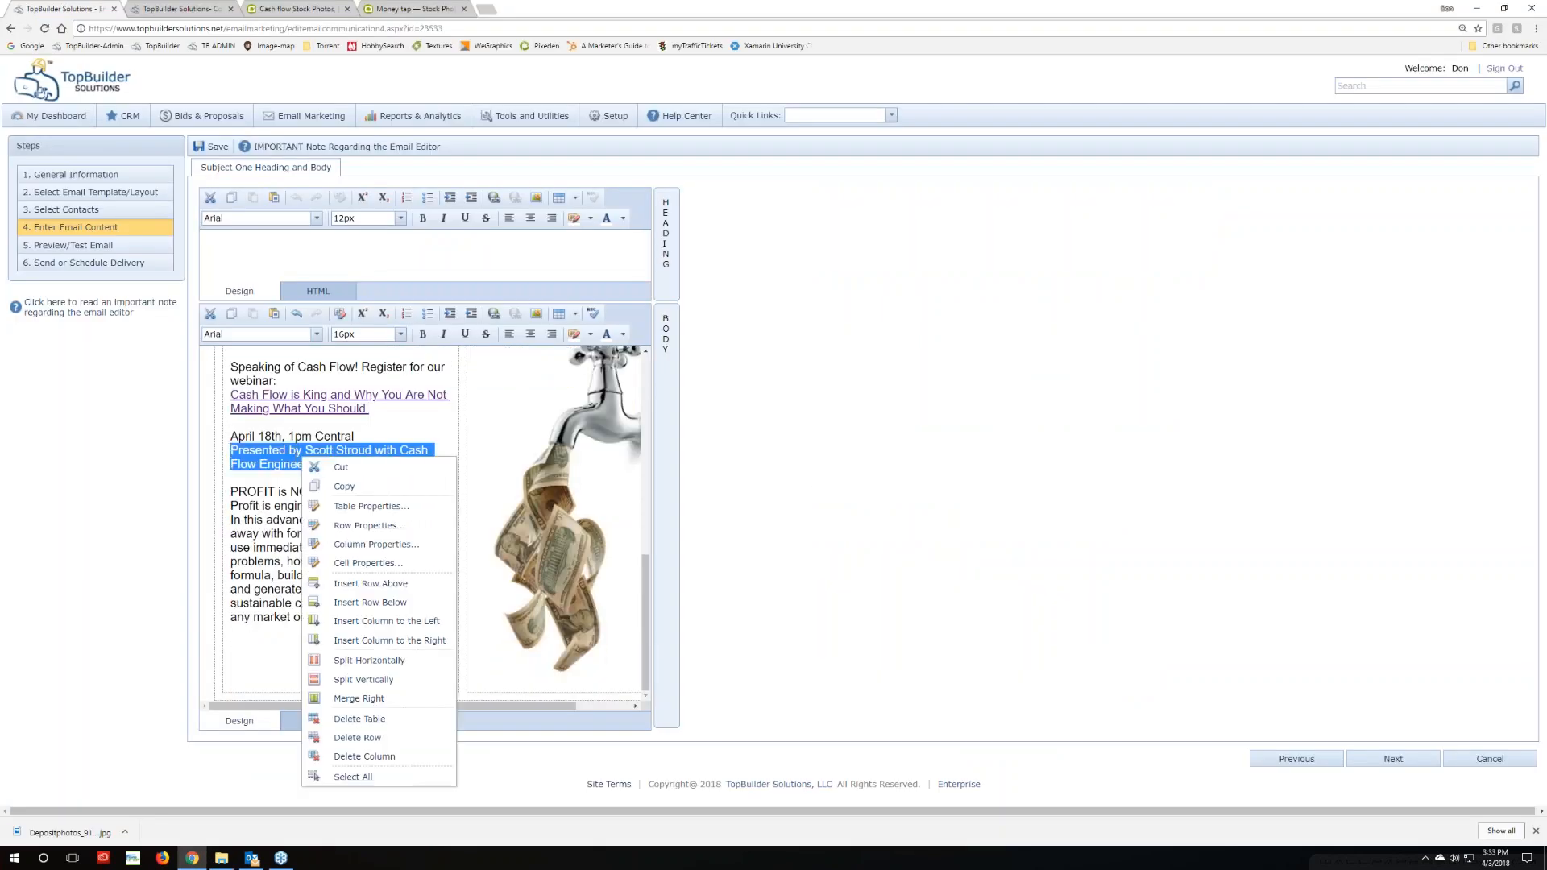
left_click(494, 314)
key("ctrl+v")
left_click(613, 499)
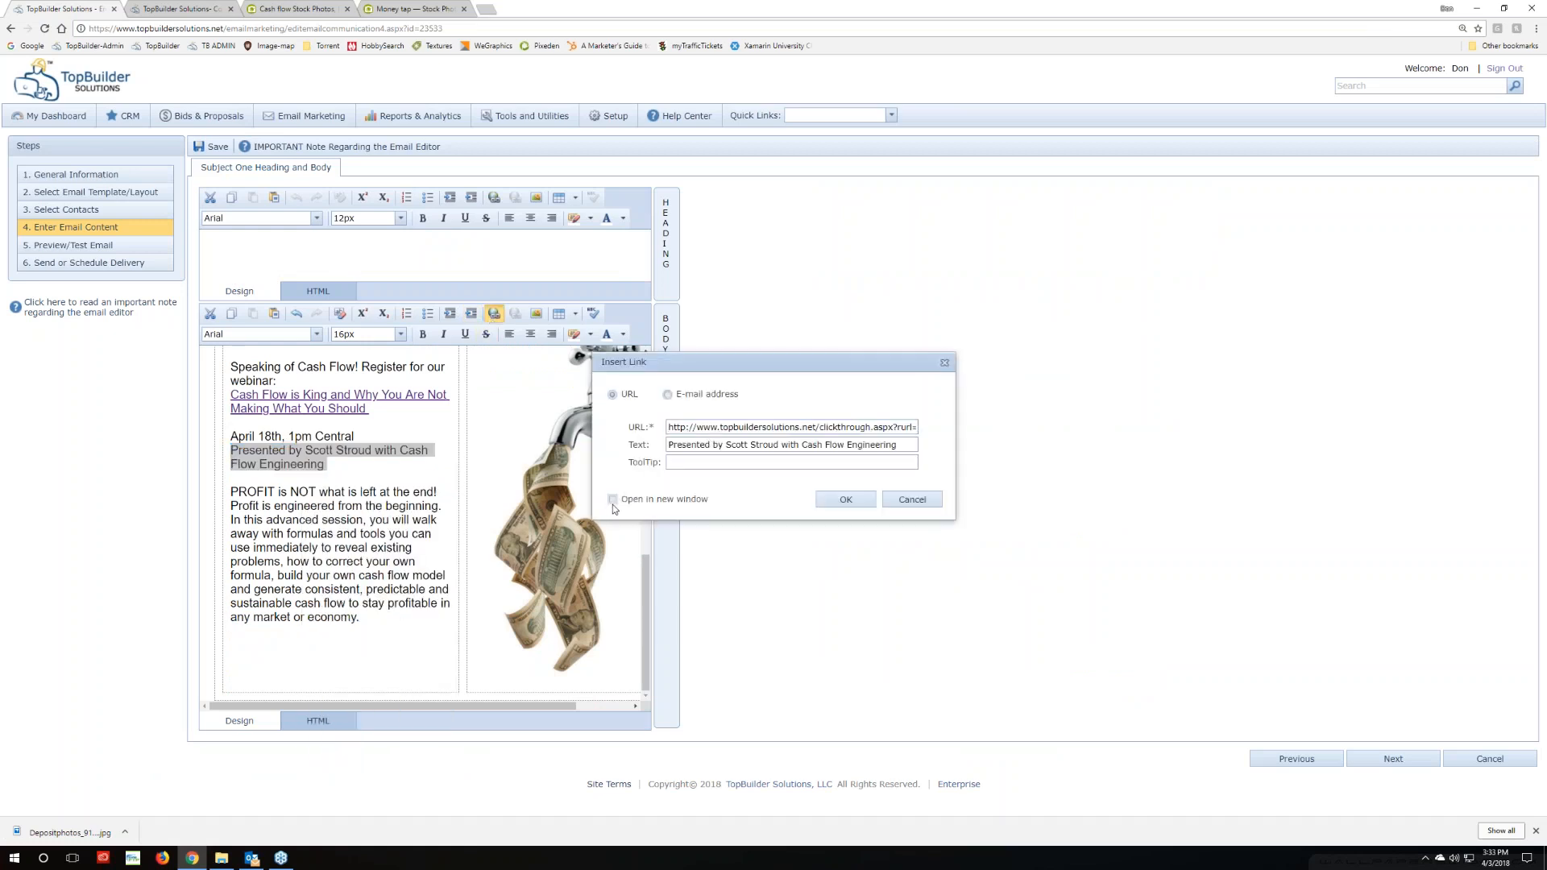
left_click(837, 500)
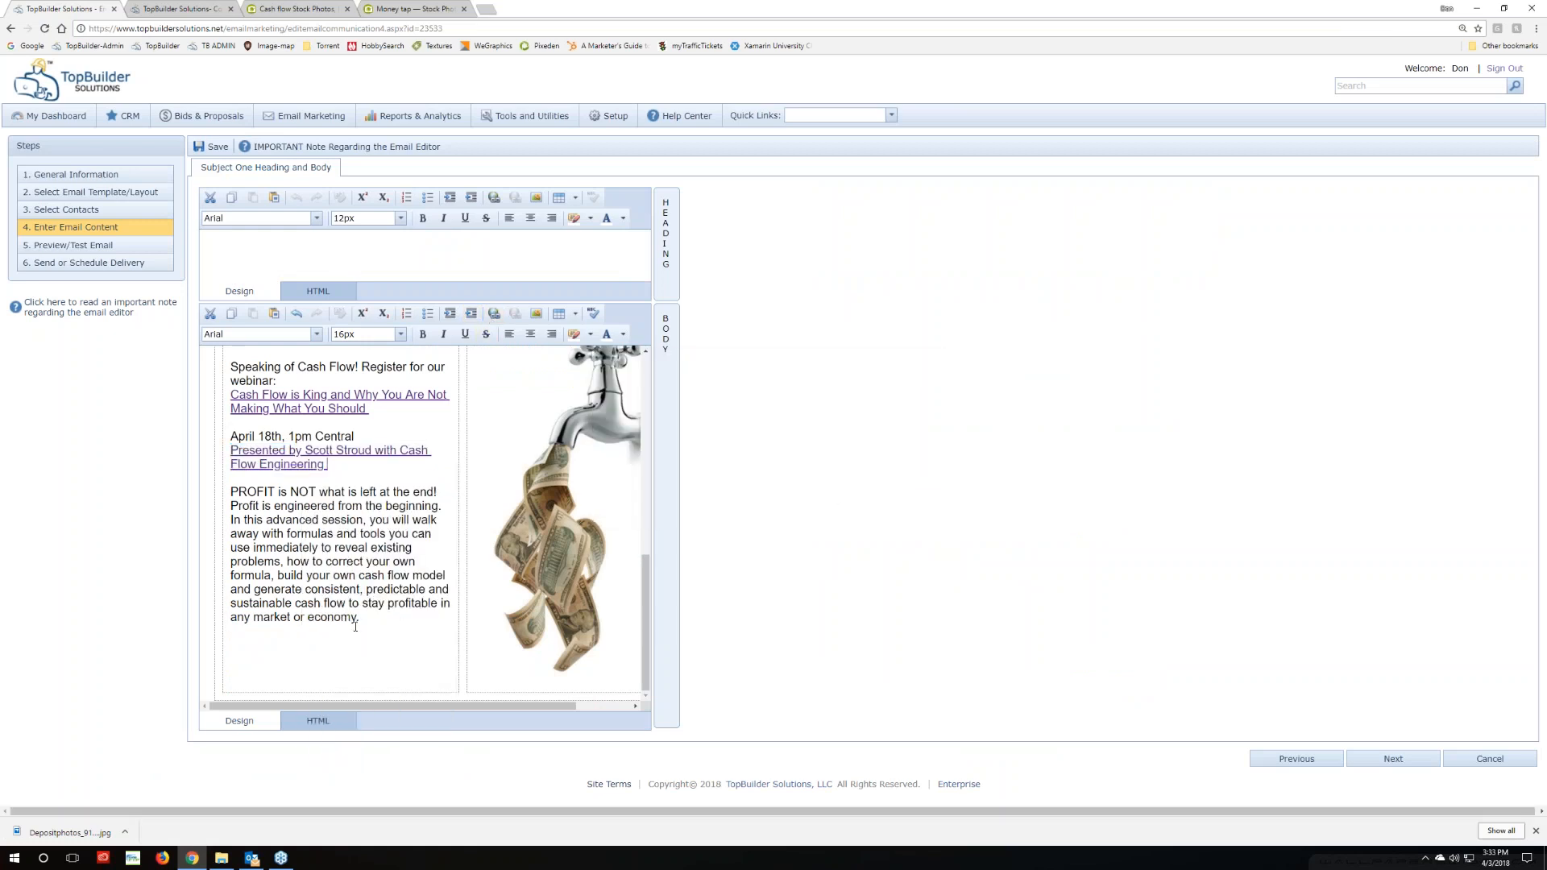
scroll(355, 627, "up", 2)
scroll(355, 627, "down", 2)
scroll(241, 589, "up", 3)
scroll(283, 609, "up", 3)
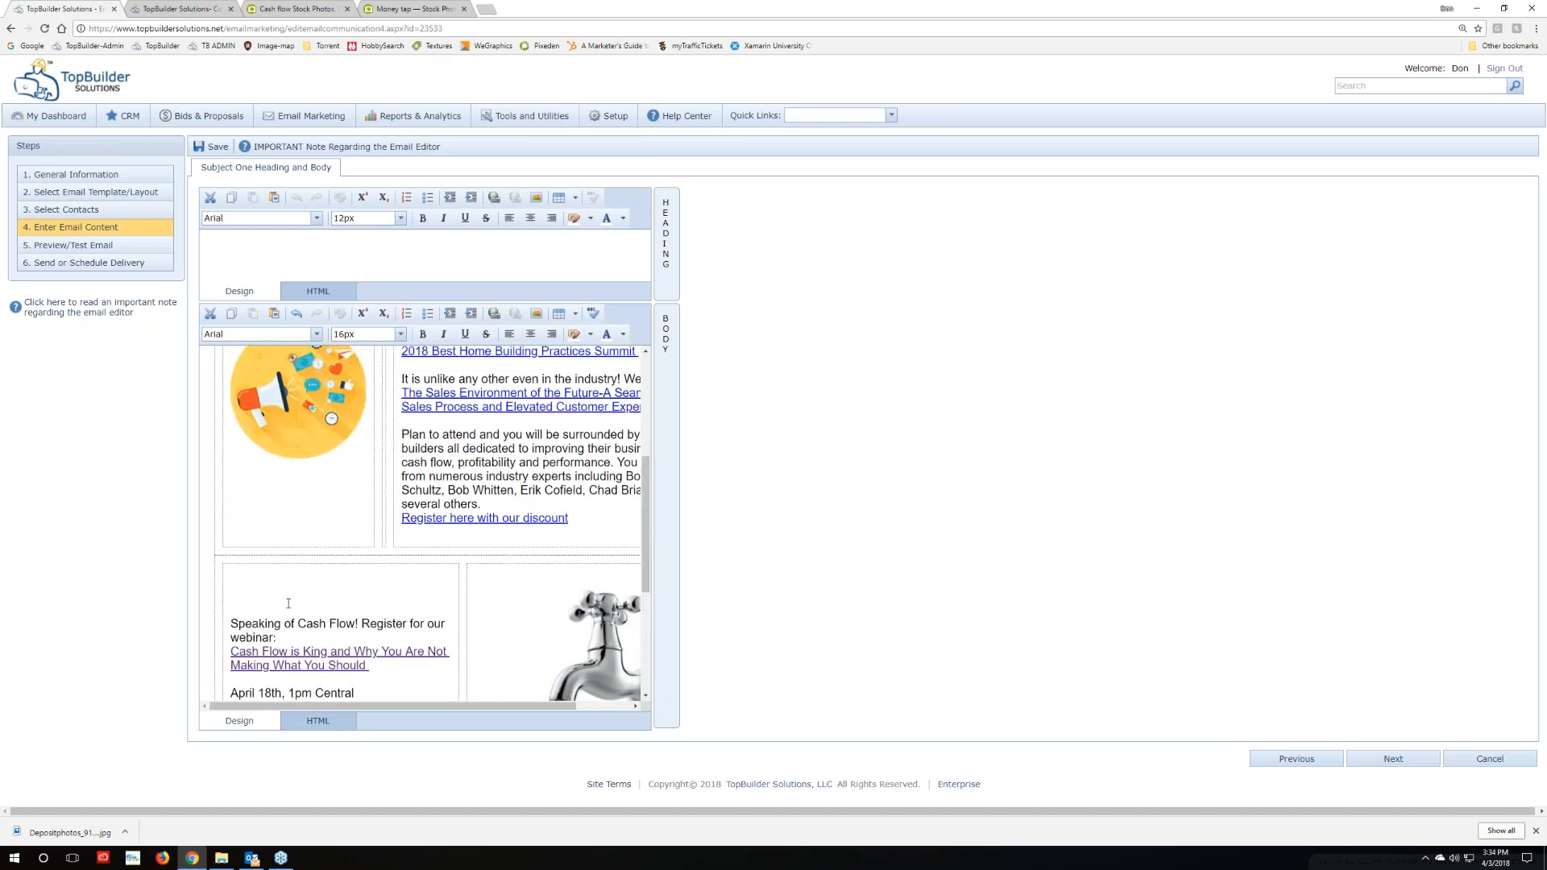
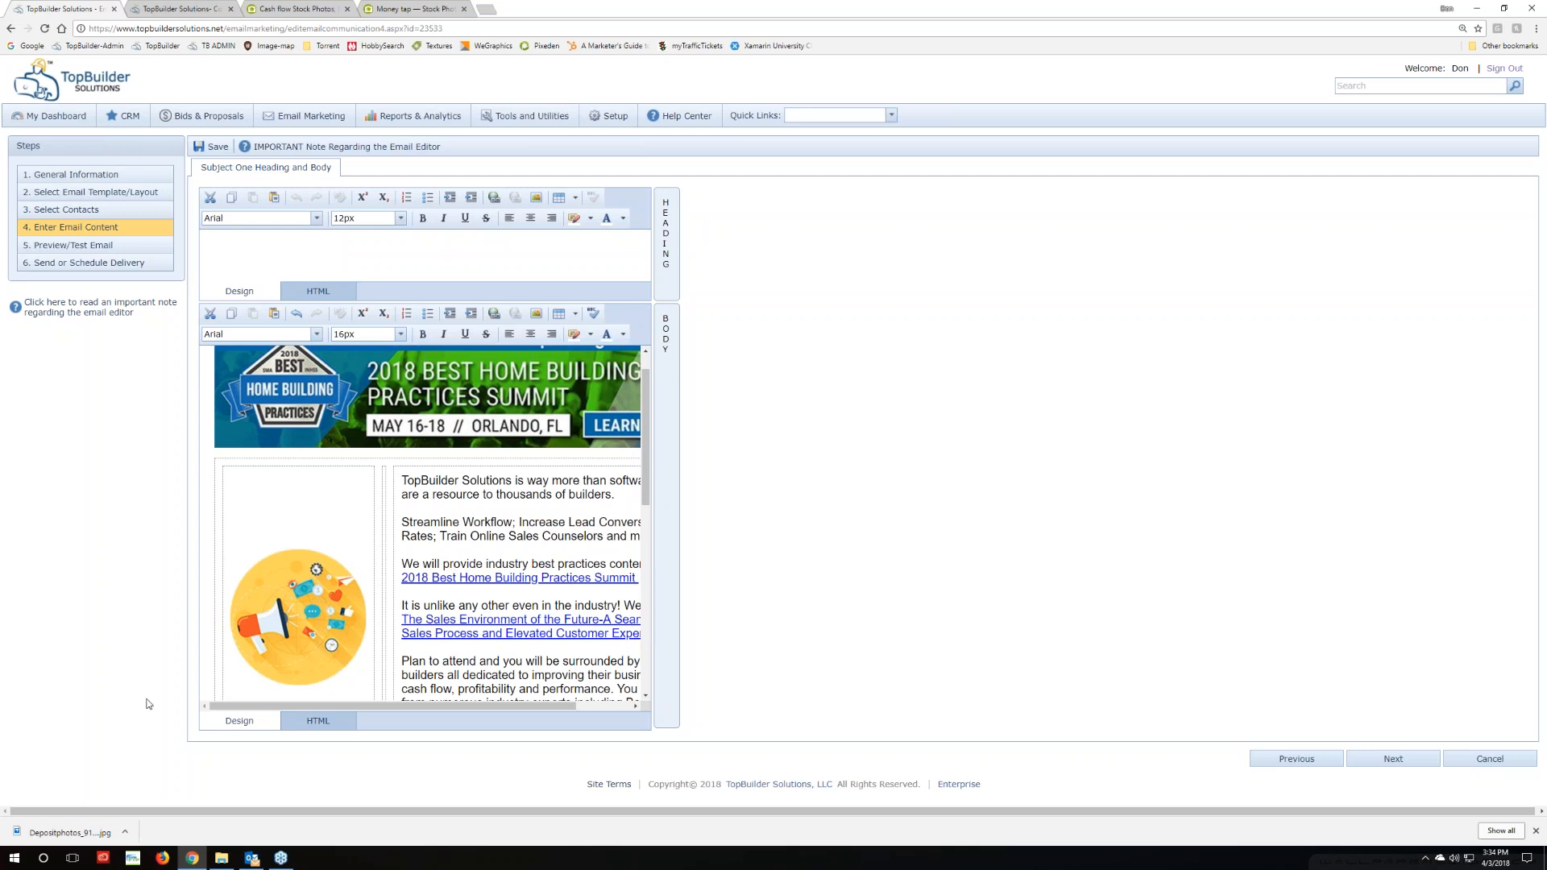
Scroll through the finished TopBuilder email to review its content
scroll(383, 603, "down", 4)
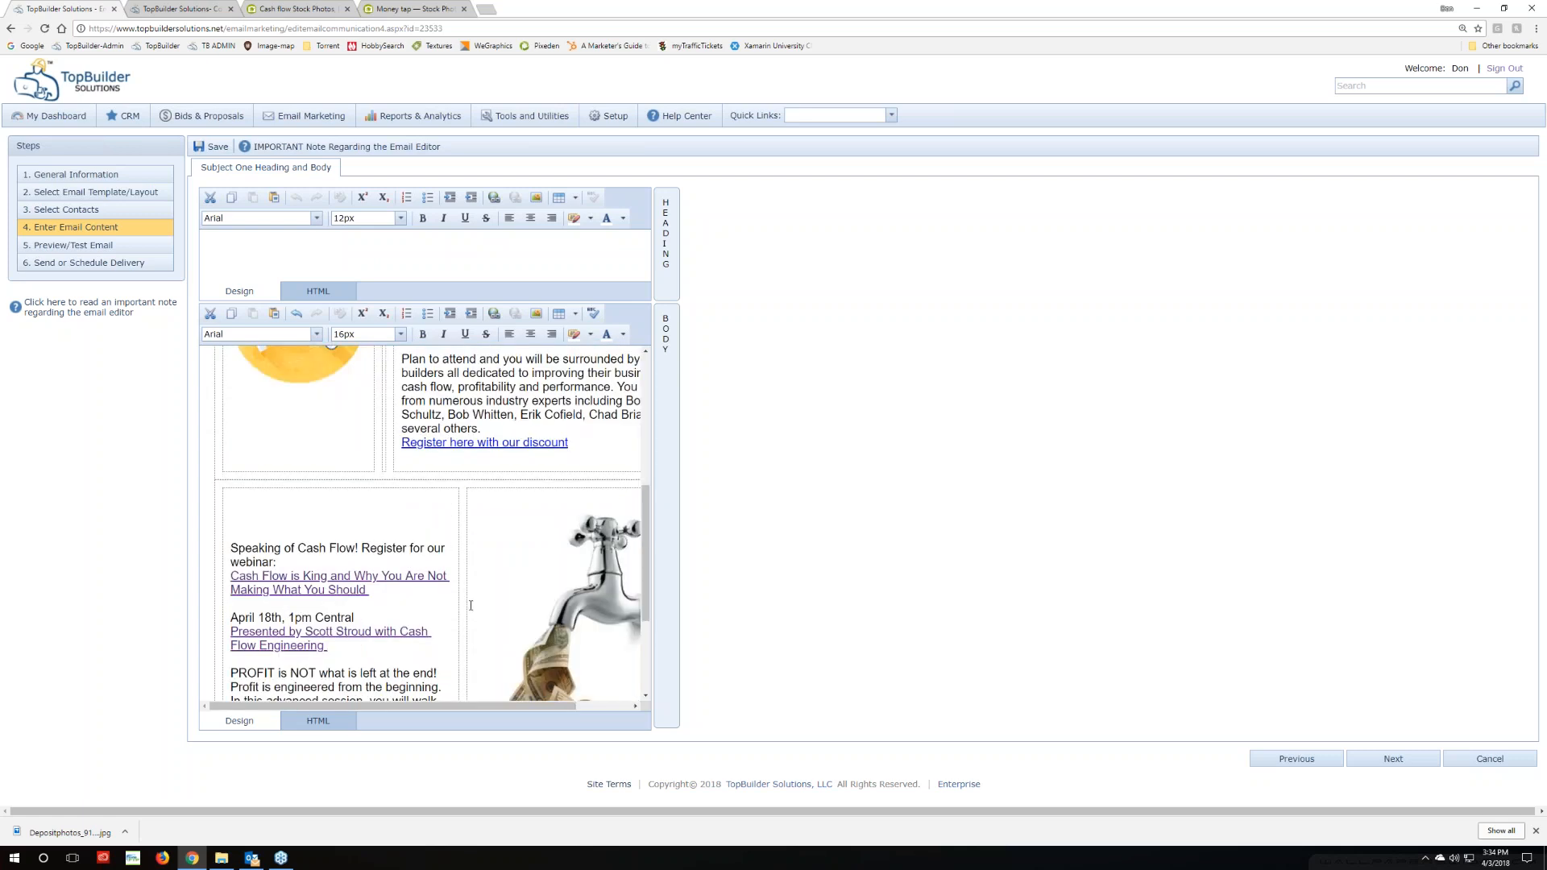
scroll(328, 504, "down", 3)
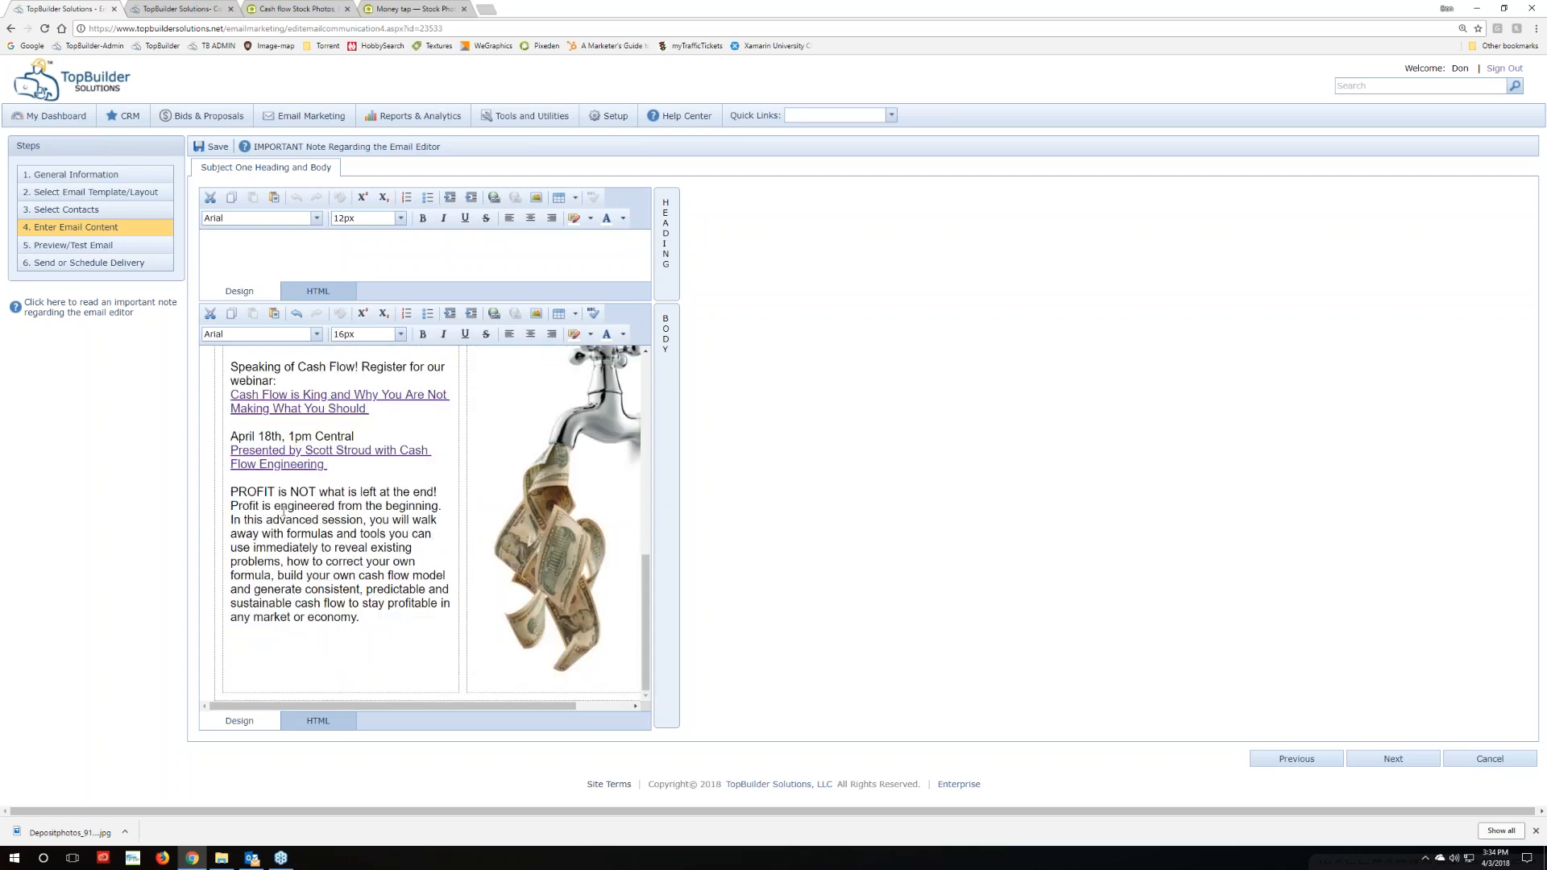
scroll(407, 617, "up", 10)
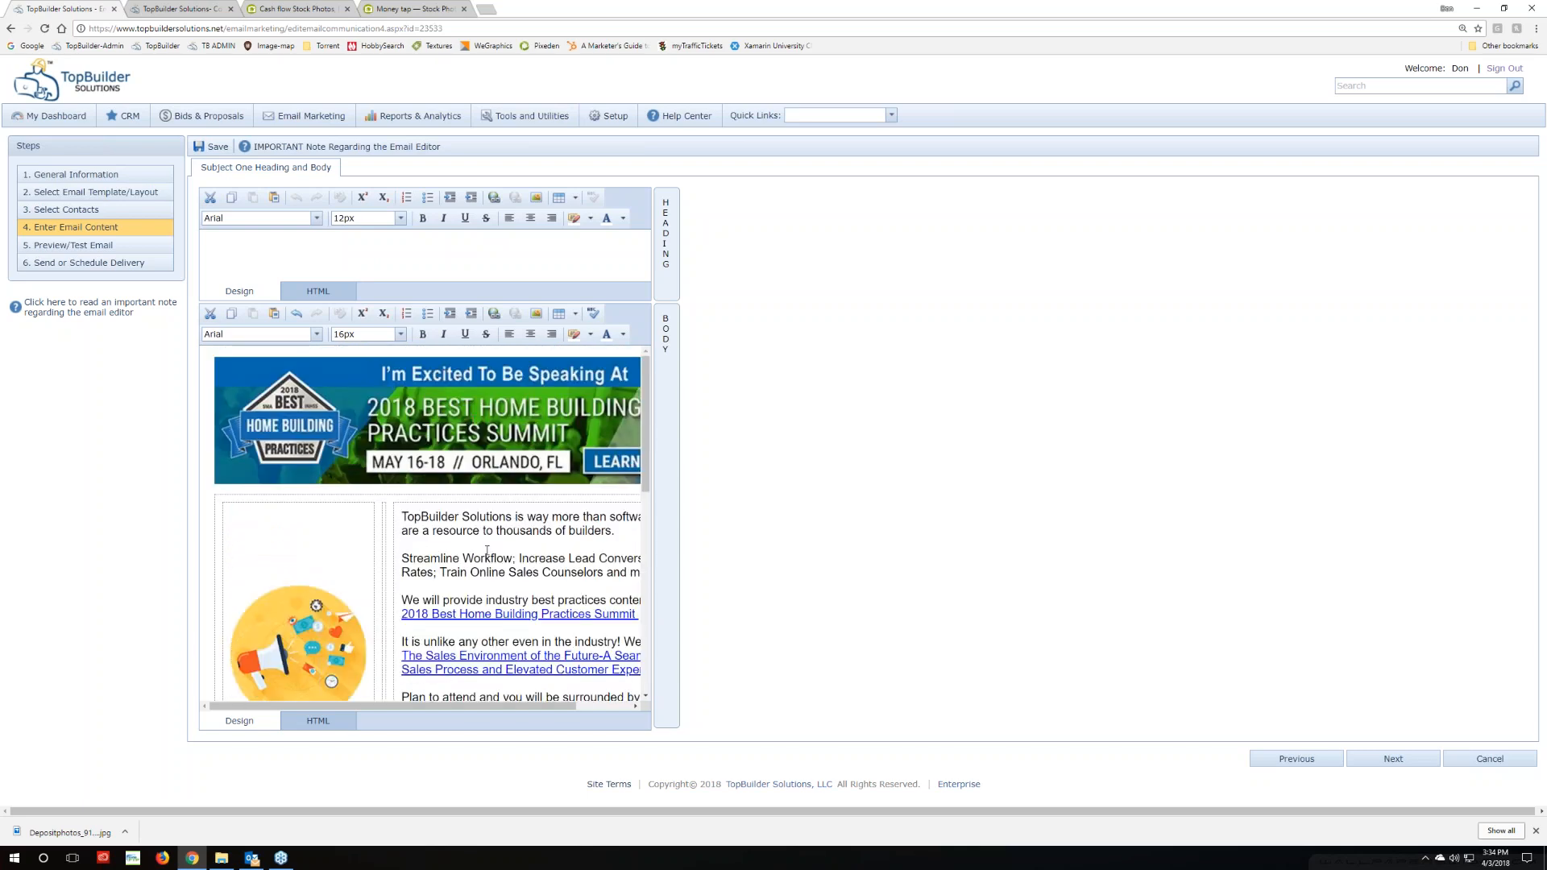
scroll(460, 649, "down", 10)
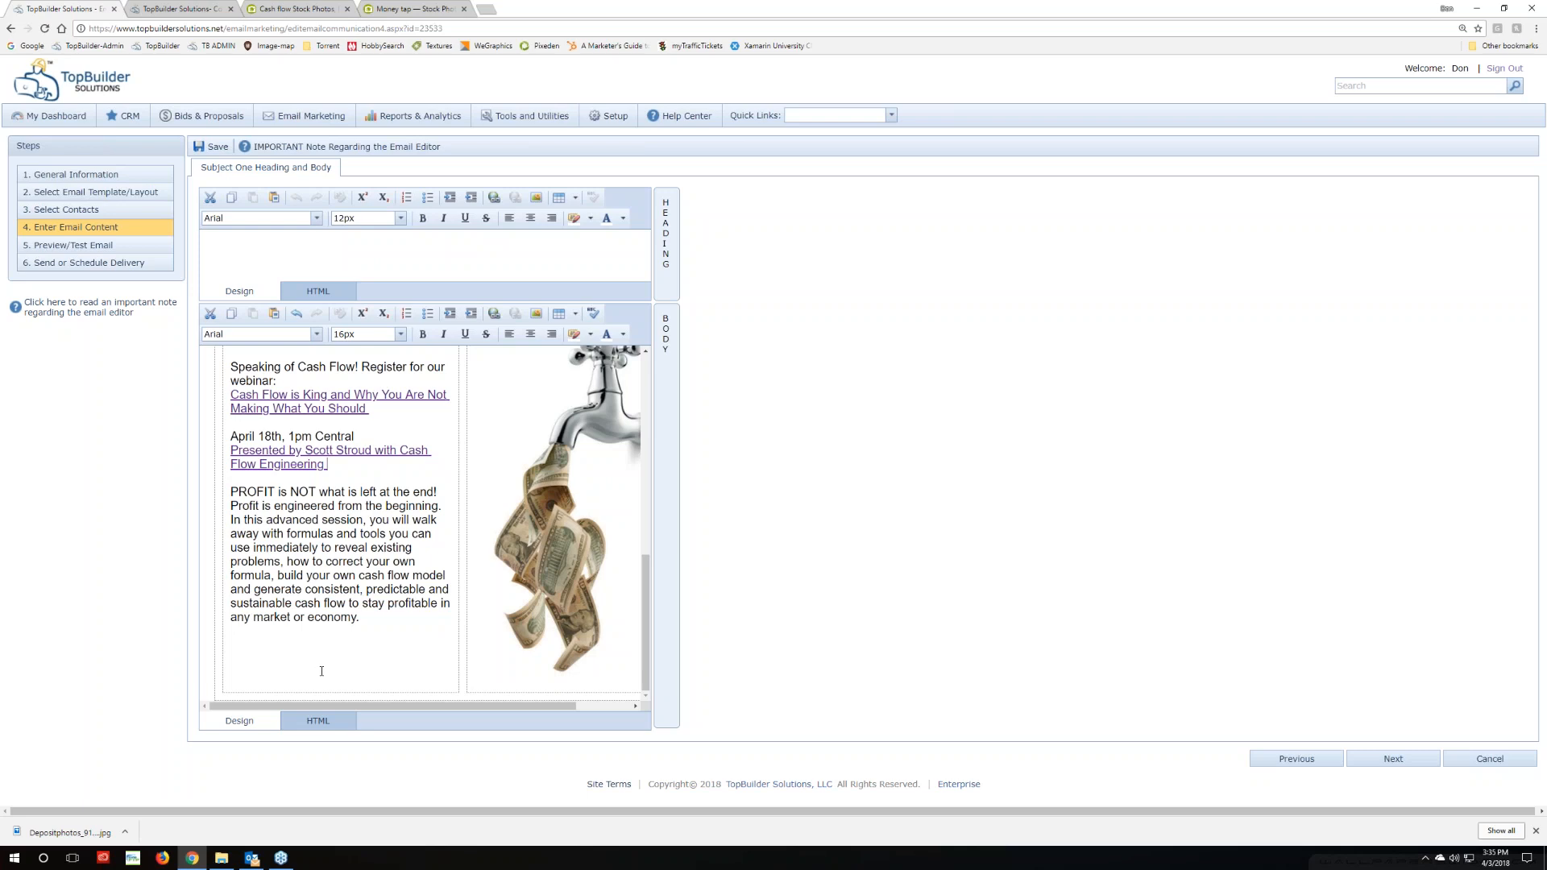
scroll(329, 671, "up", 10)
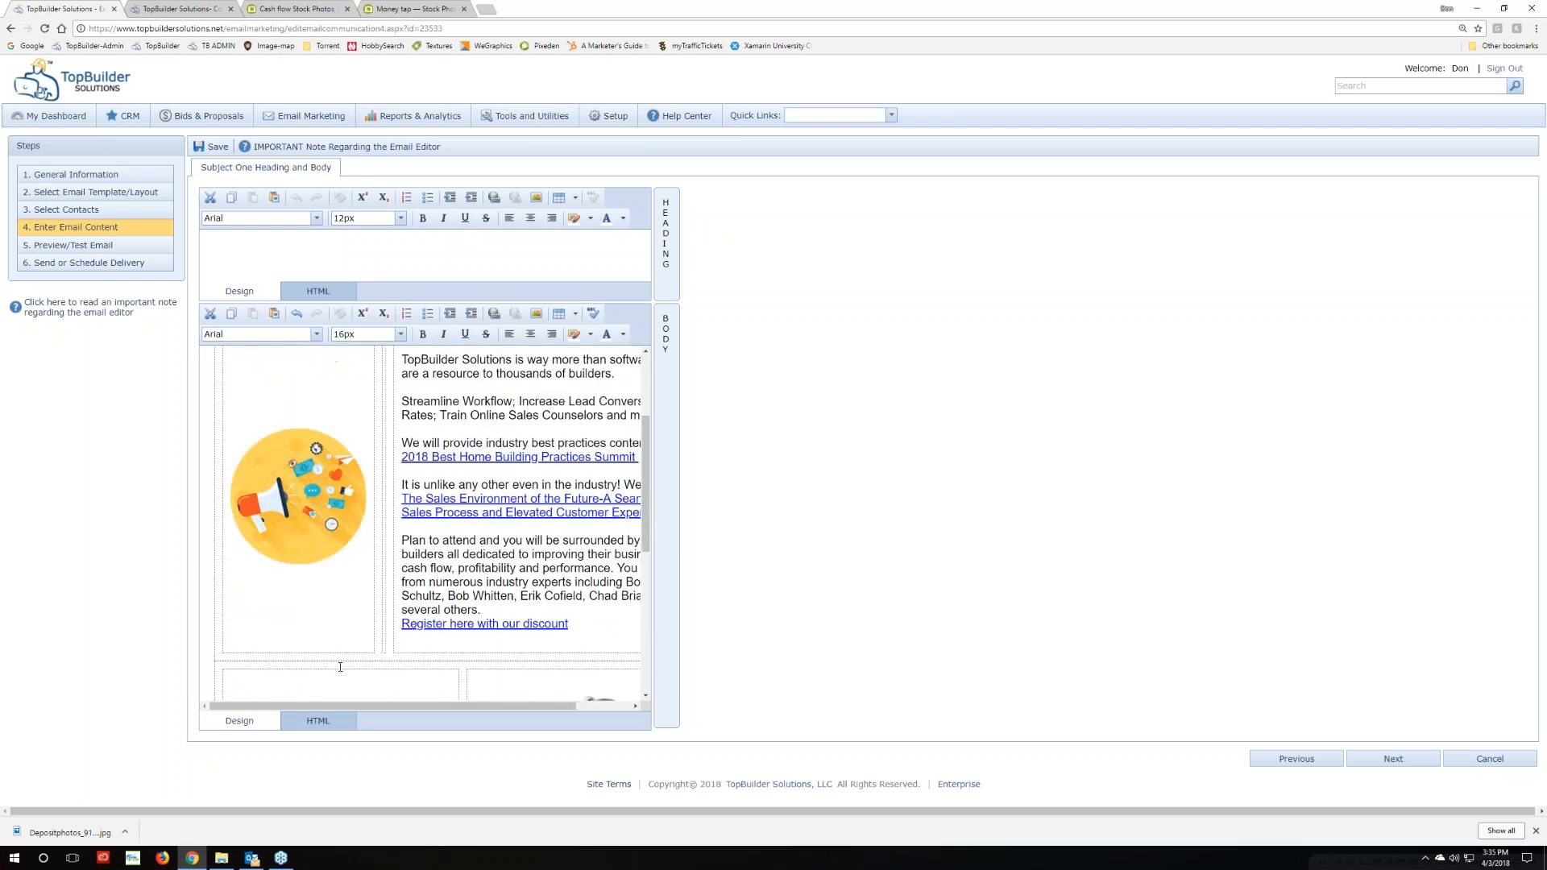
scroll(340, 667, "down", 10)
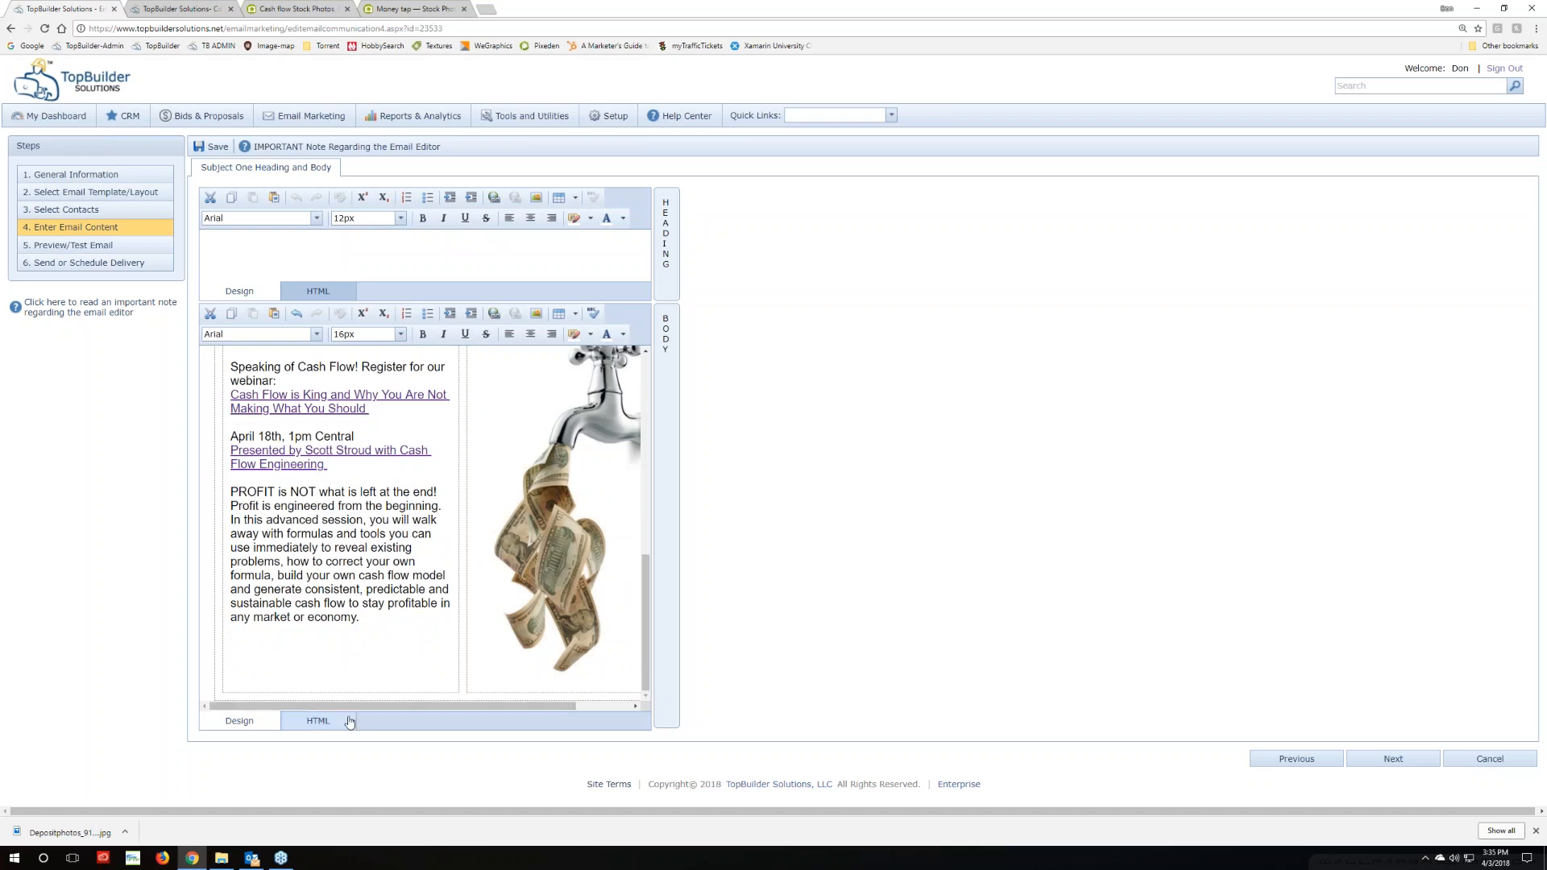
scroll(399, 628, "up", 10)
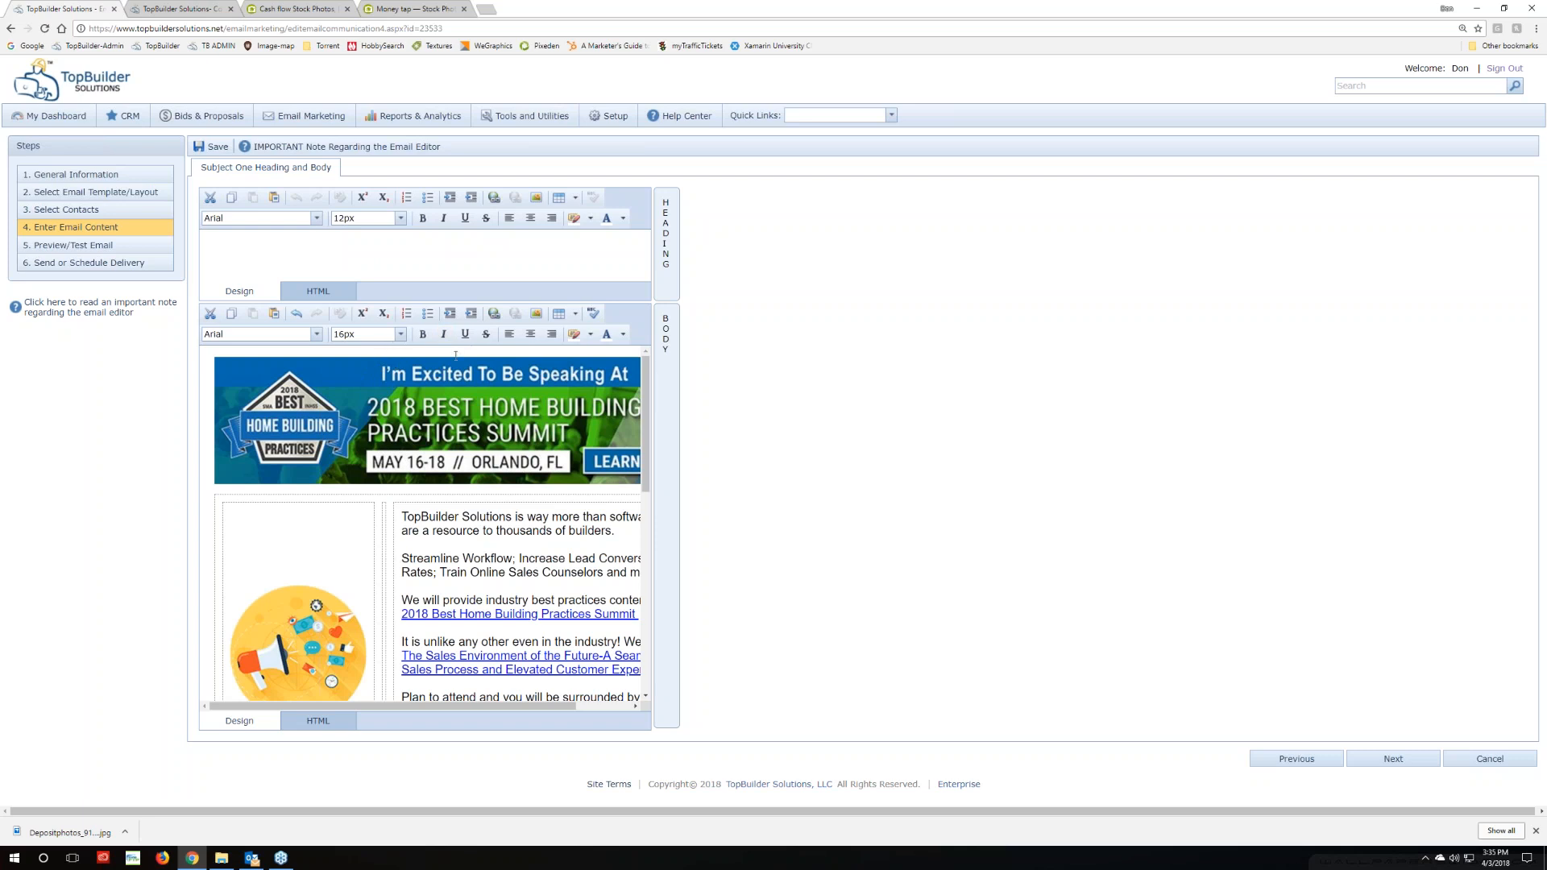
Select the summit banner image, recheck the email body, then bring up the Money tap photo page
left_click(413, 352)
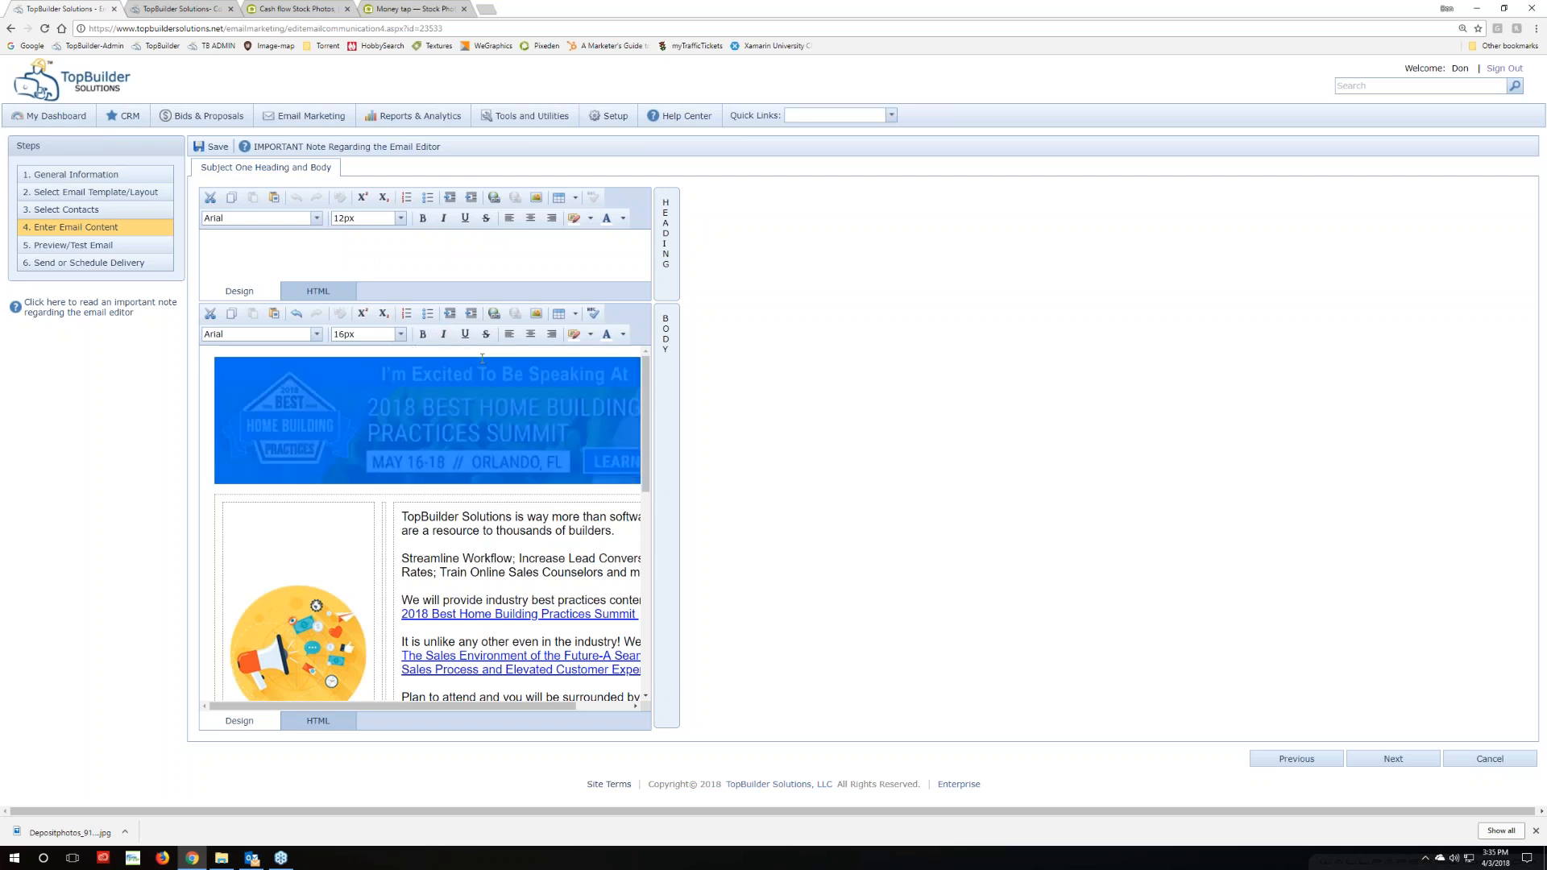
left_click(409, 352)
left_click(409, 352)
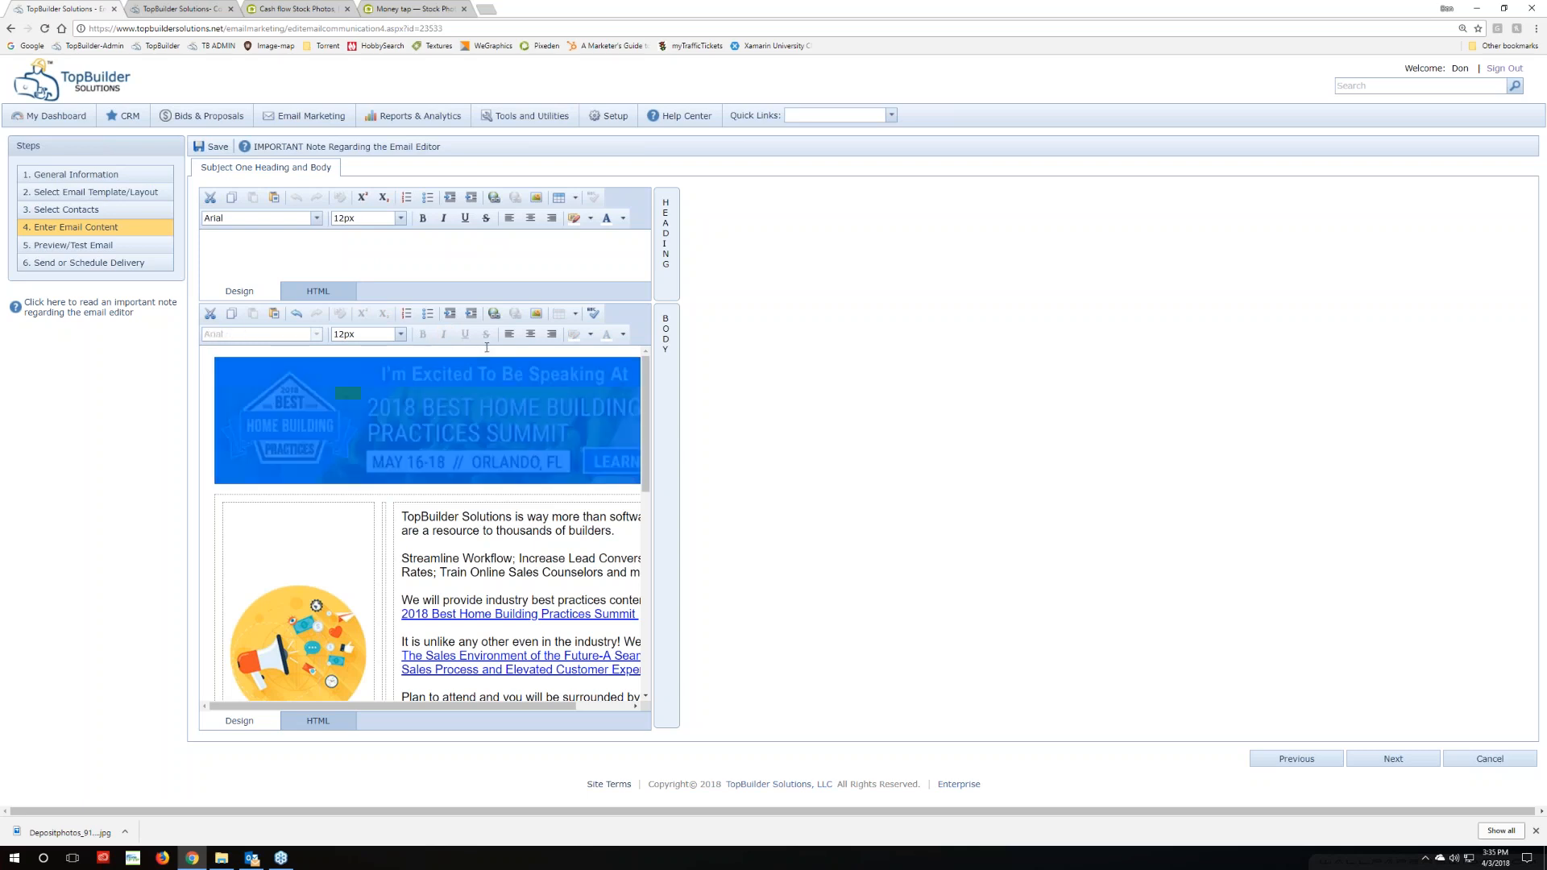
left_click(423, 350)
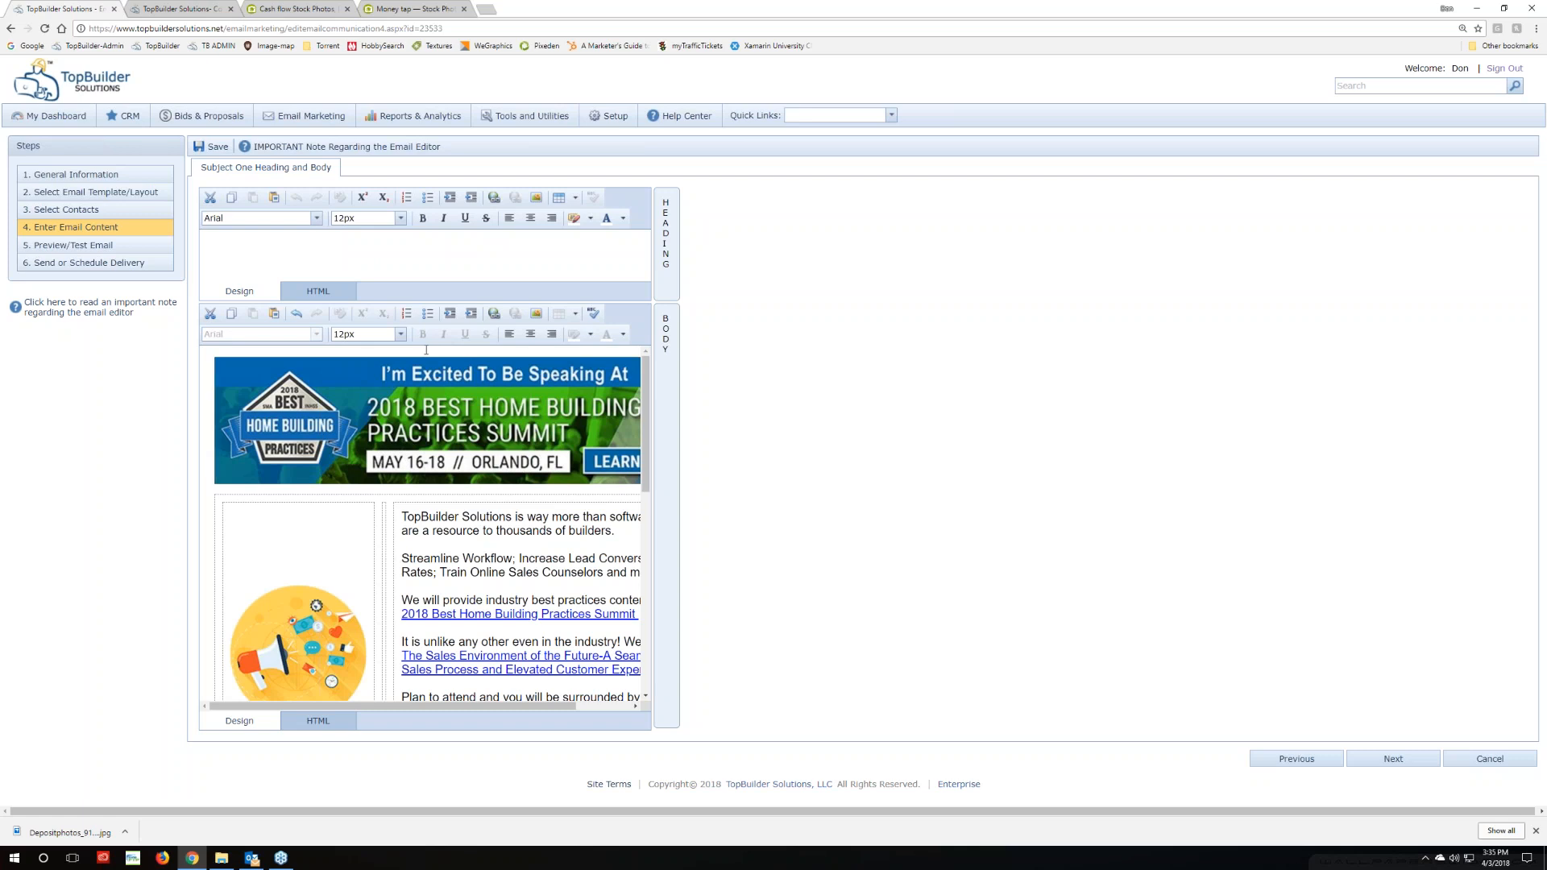
scroll(487, 559, "down", 4)
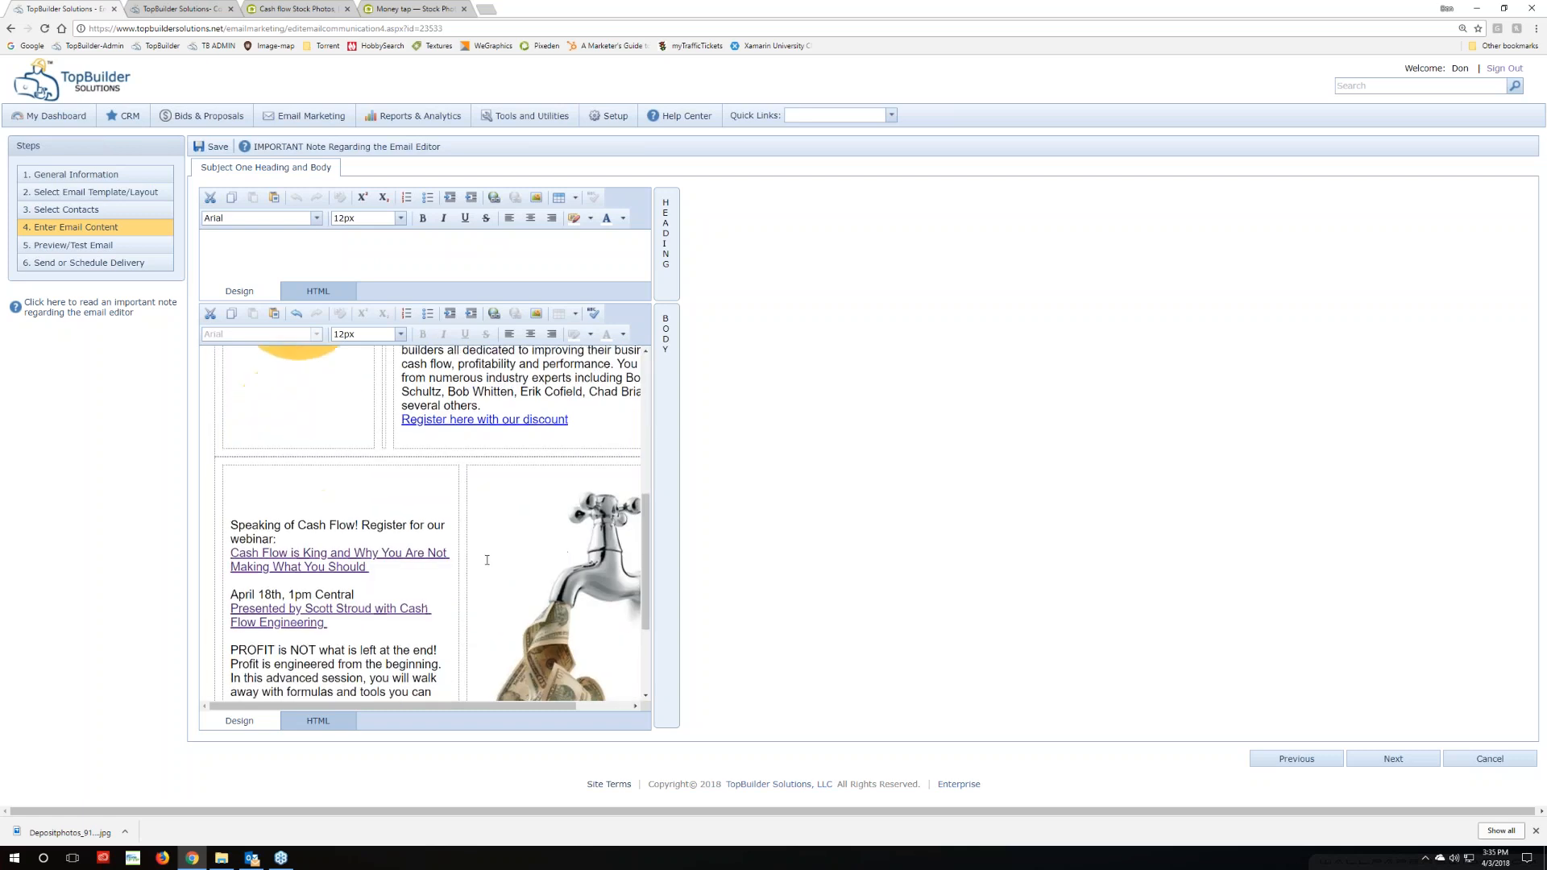
scroll(234, 404, "up", 1)
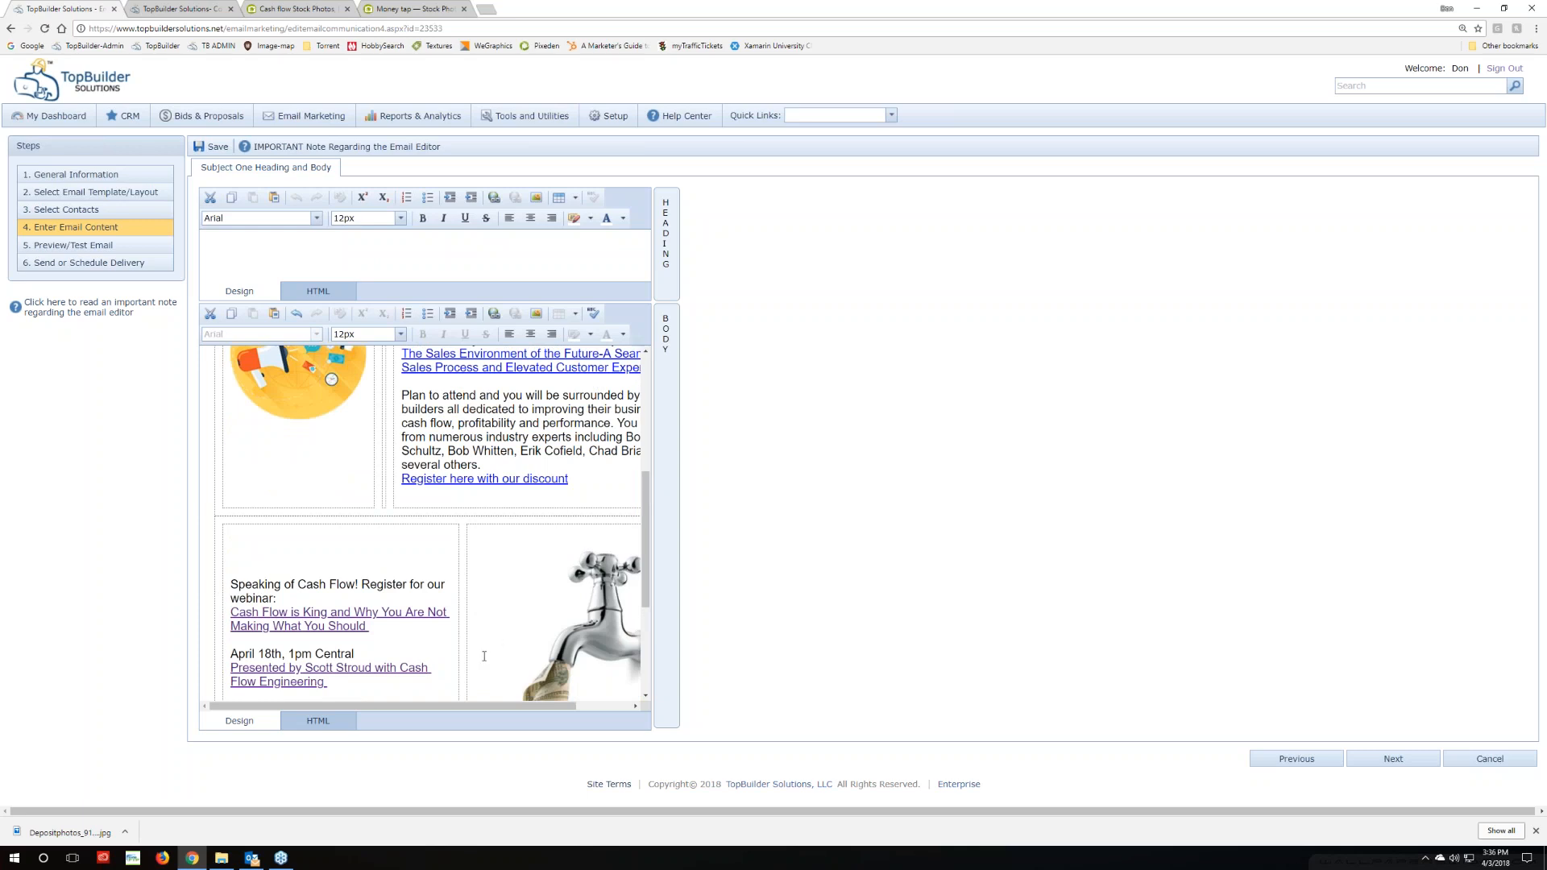
scroll(481, 643, "up", 2)
scroll(641, 607, "down", 5)
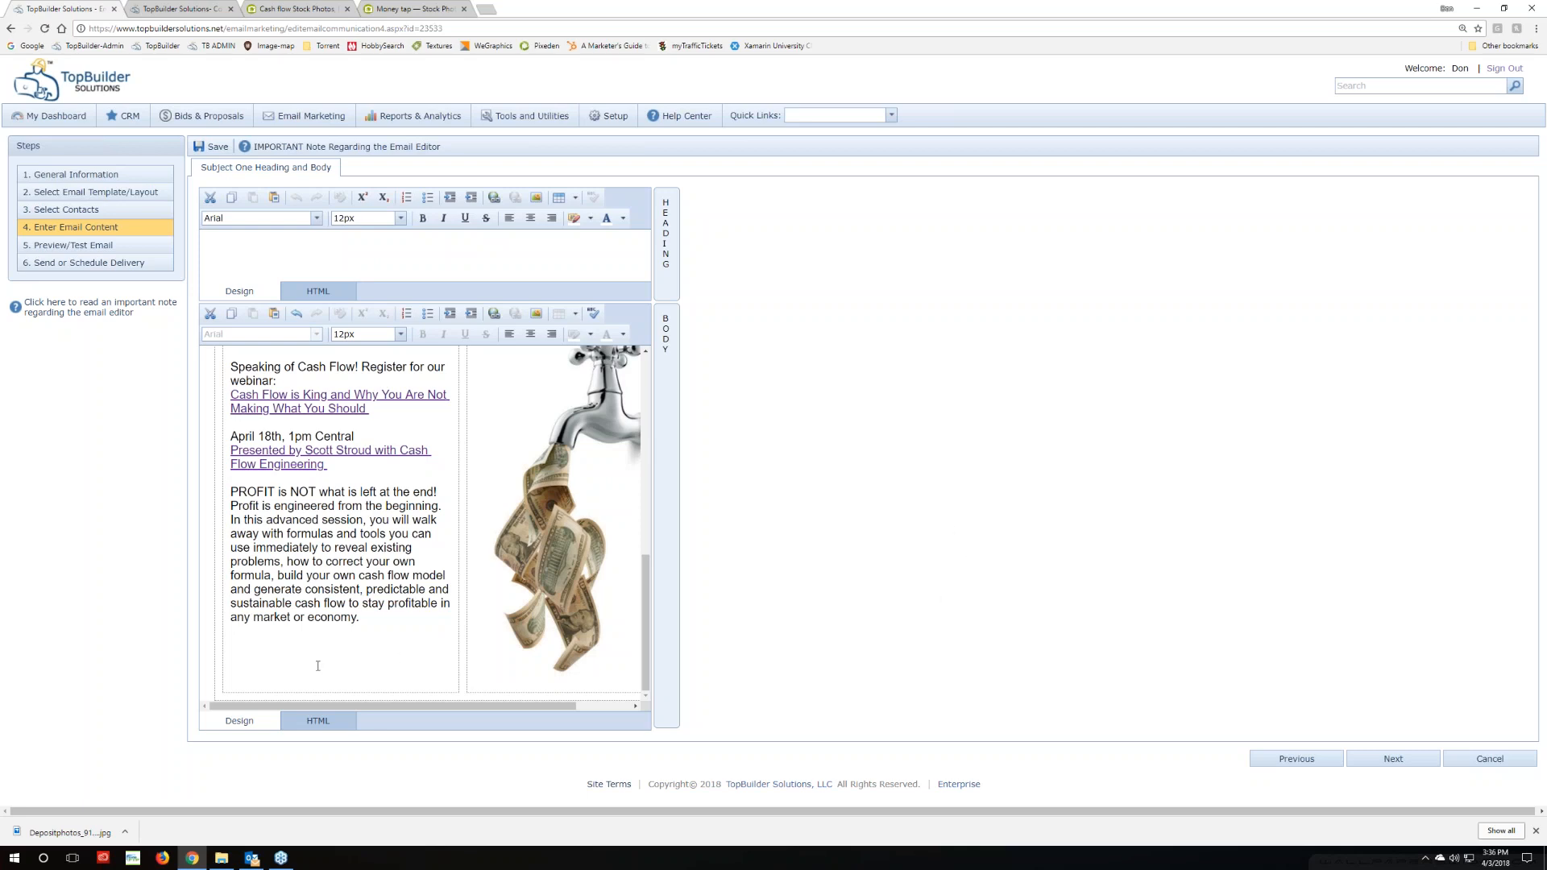
scroll(316, 656, "up", 3)
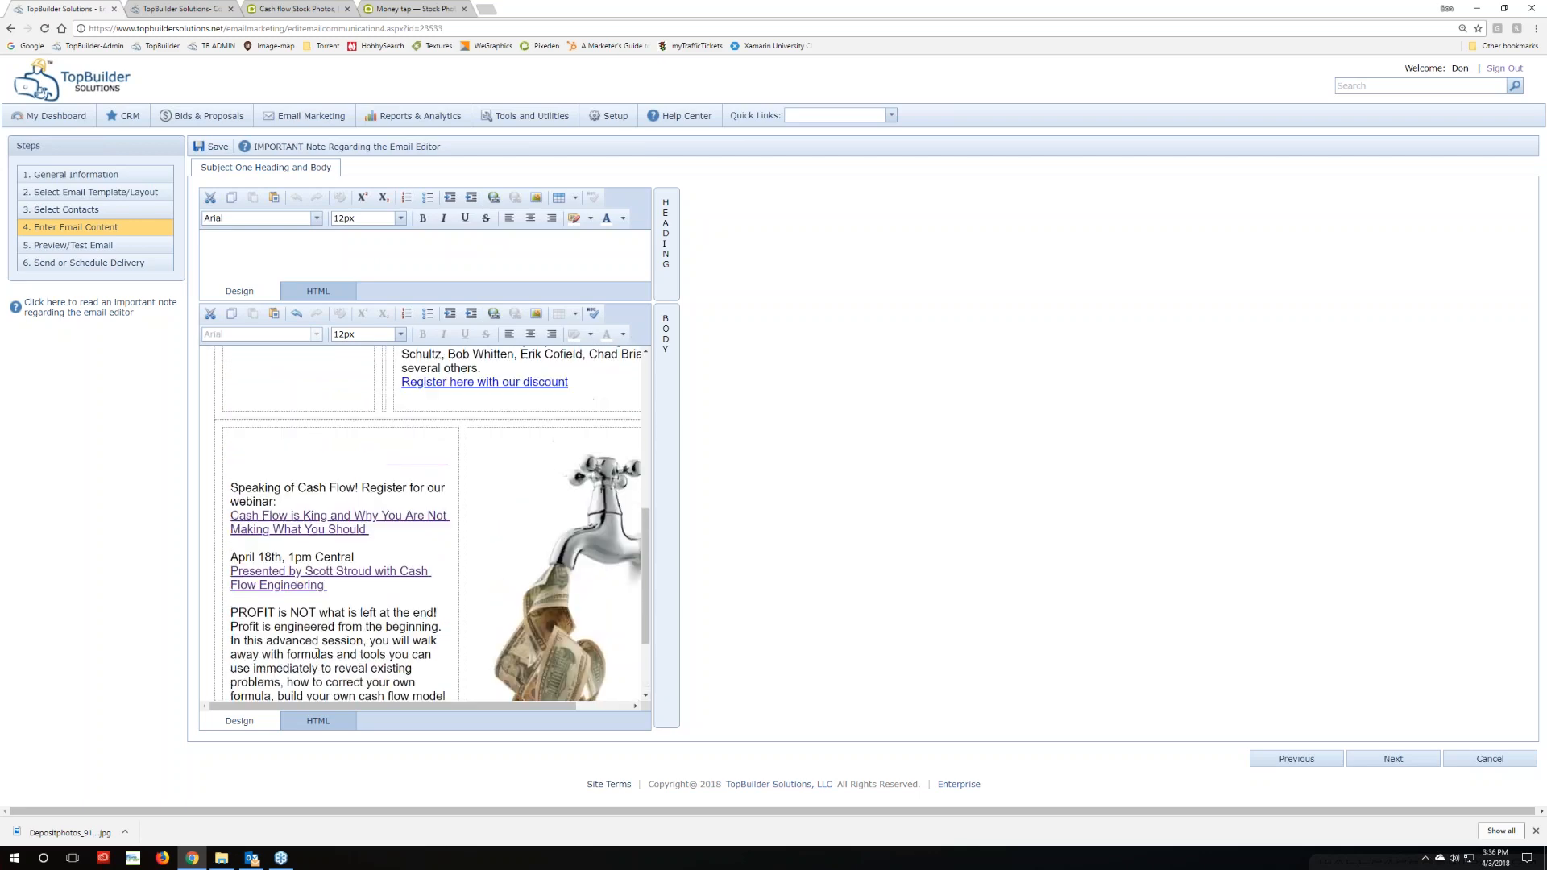
scroll(316, 655, "up", 3)
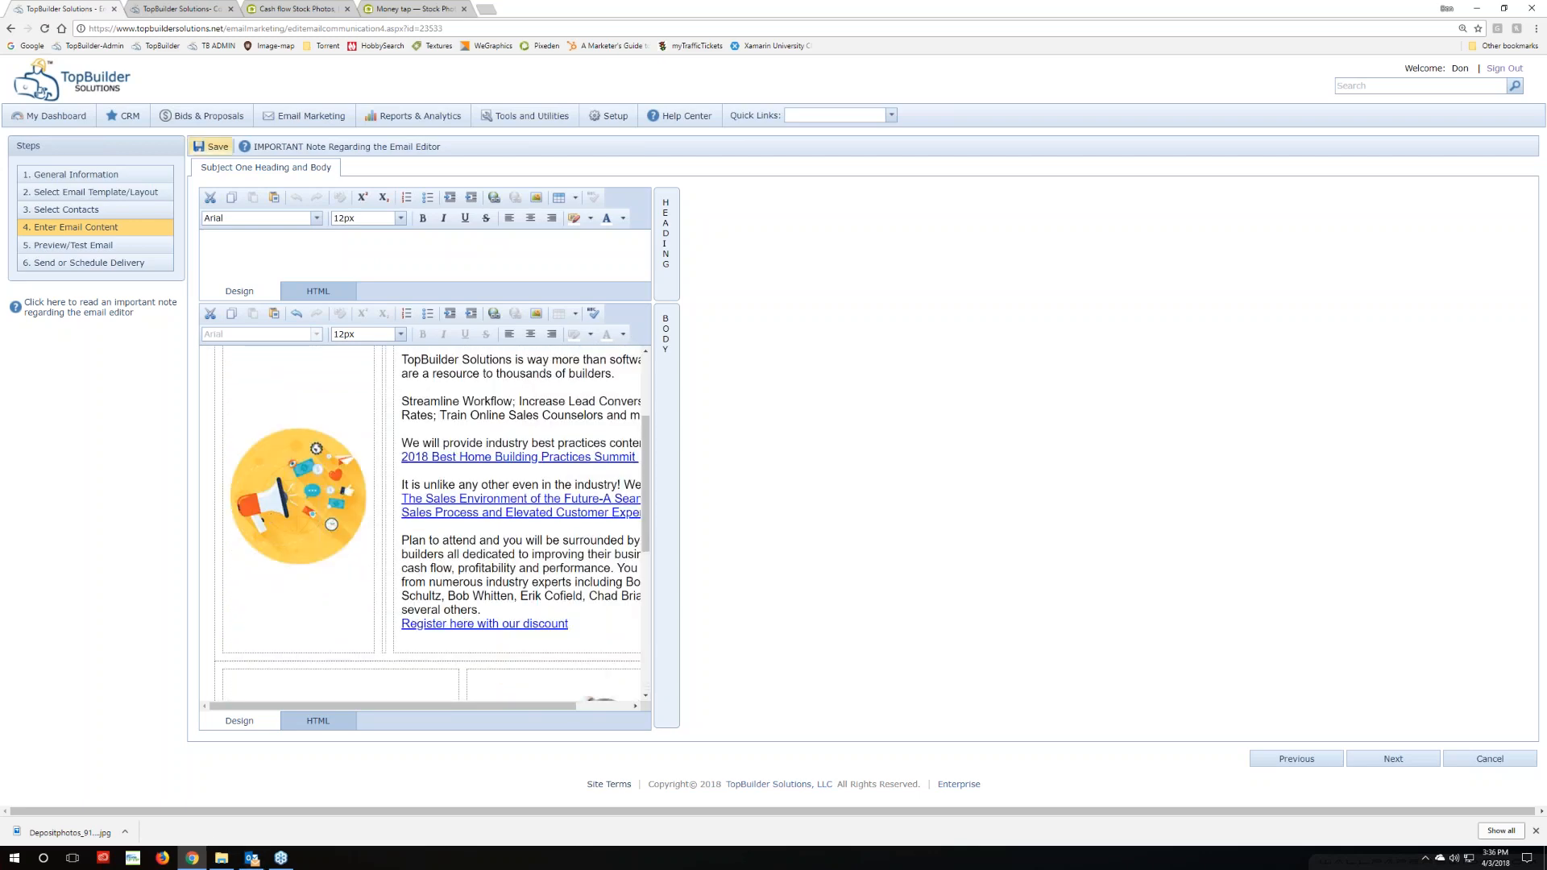
left_click(406, 9)
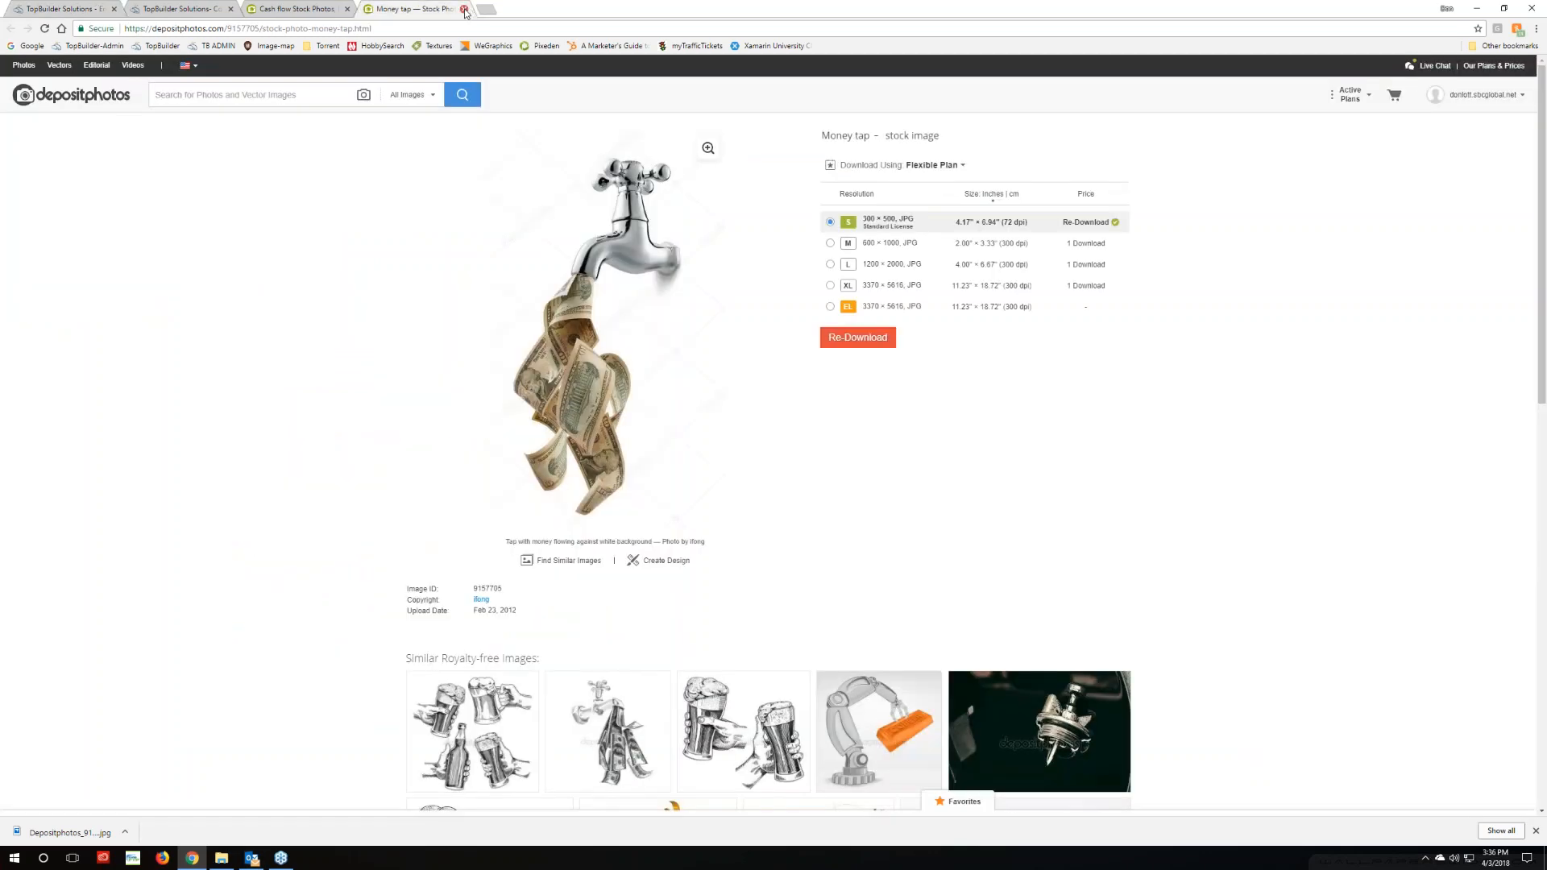
Close the Money tap photo and search Depositphotos for 'education summit', correcting the misspelling
left_click(464, 9)
scroll(149, 176, "up", 3)
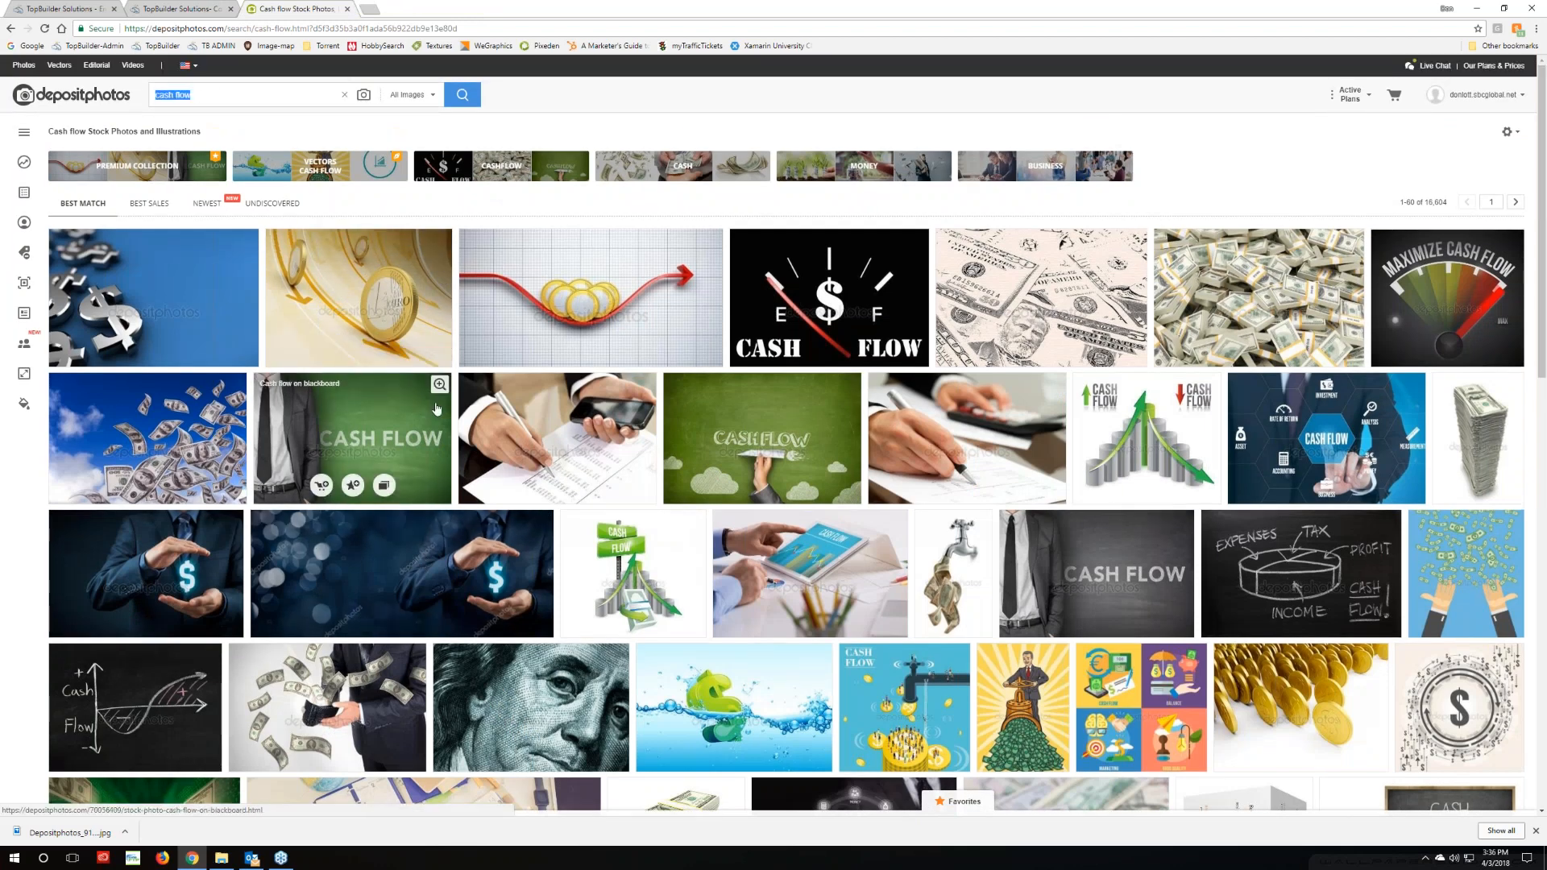
type("education sumit")
key("Return")
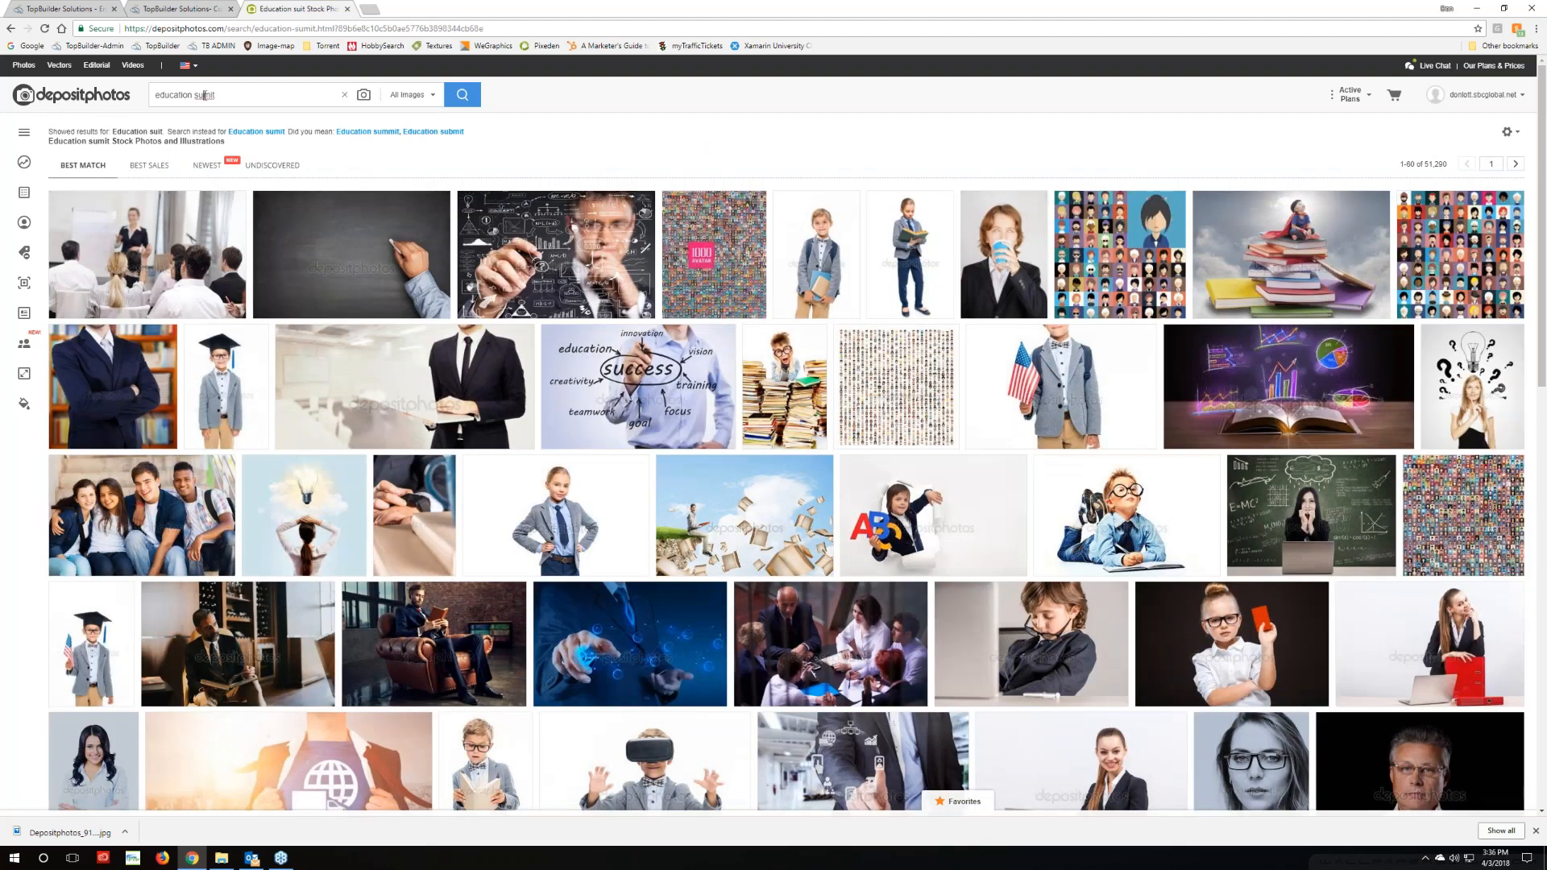
key("Return")
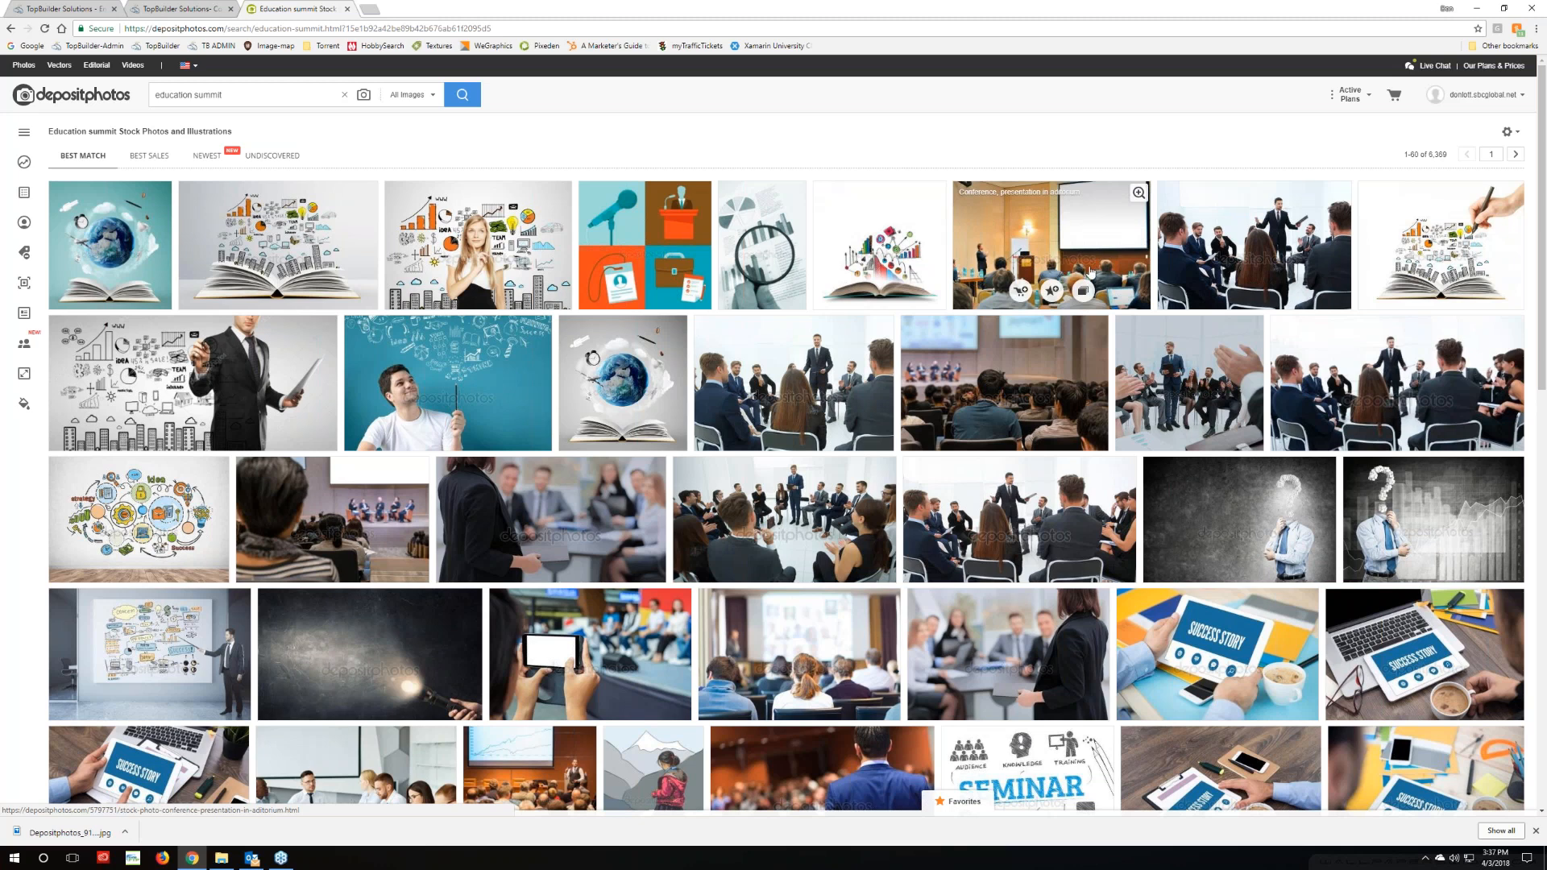
left_click(1039, 245)
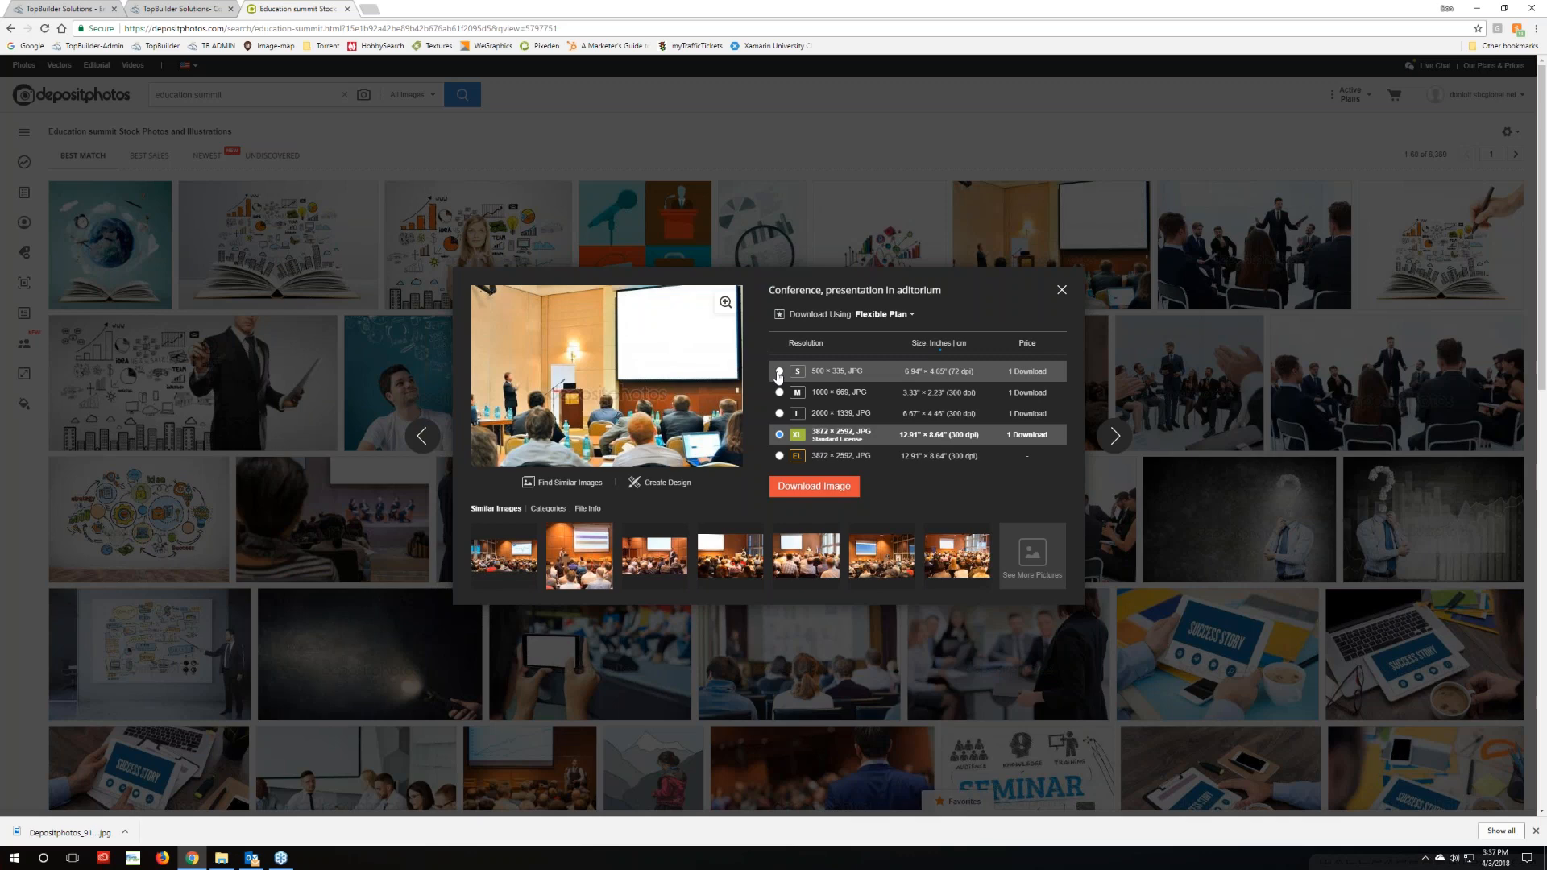
left_click(1061, 290)
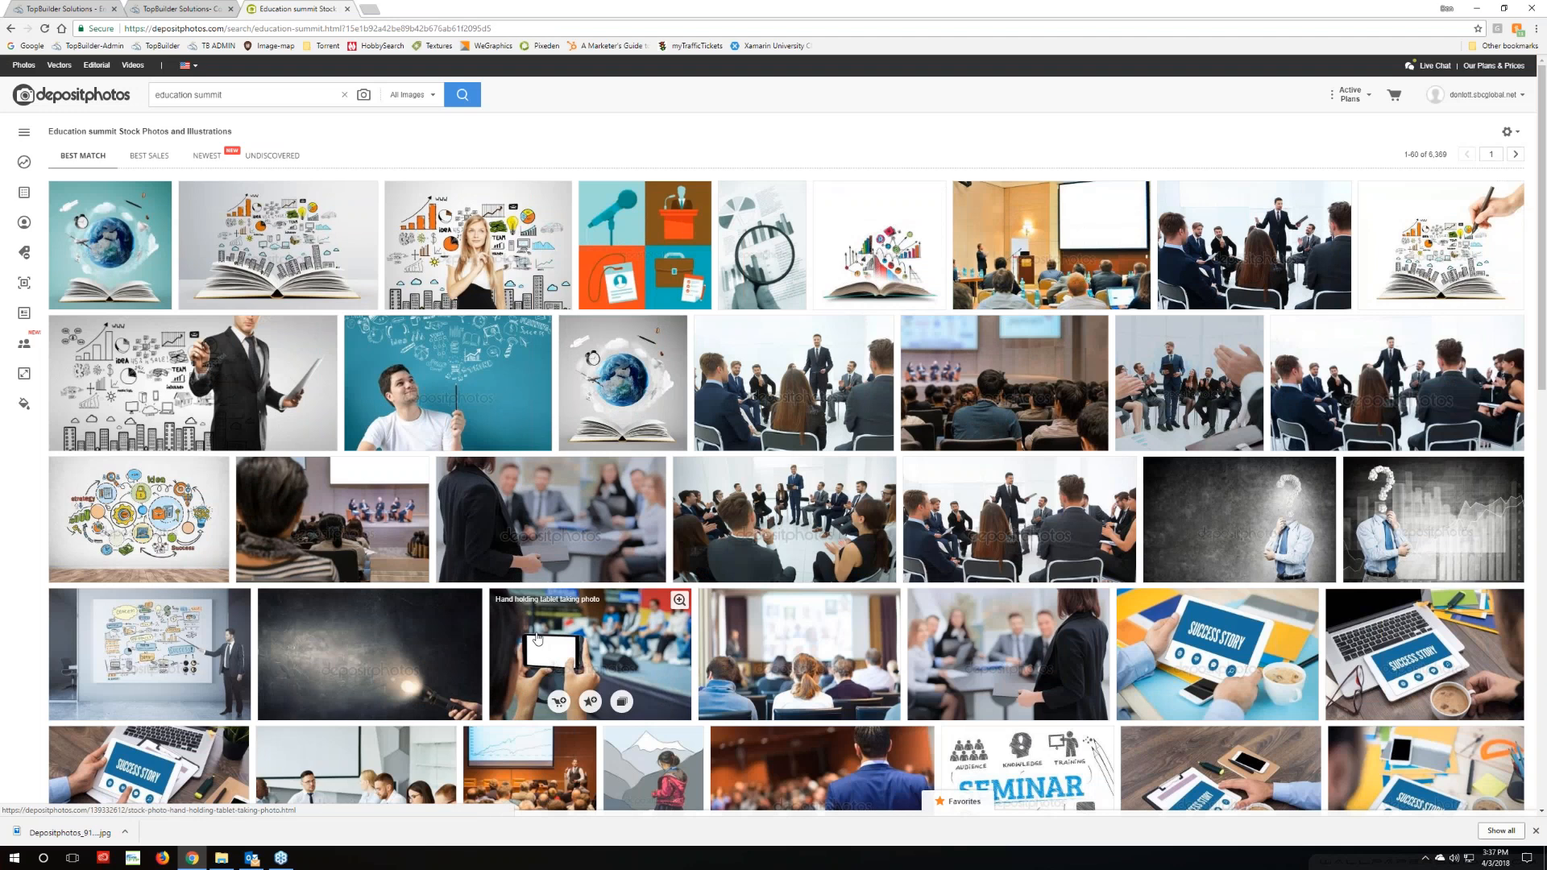
scroll(817, 642, "down", 2)
scroll(817, 642, "down", 2)
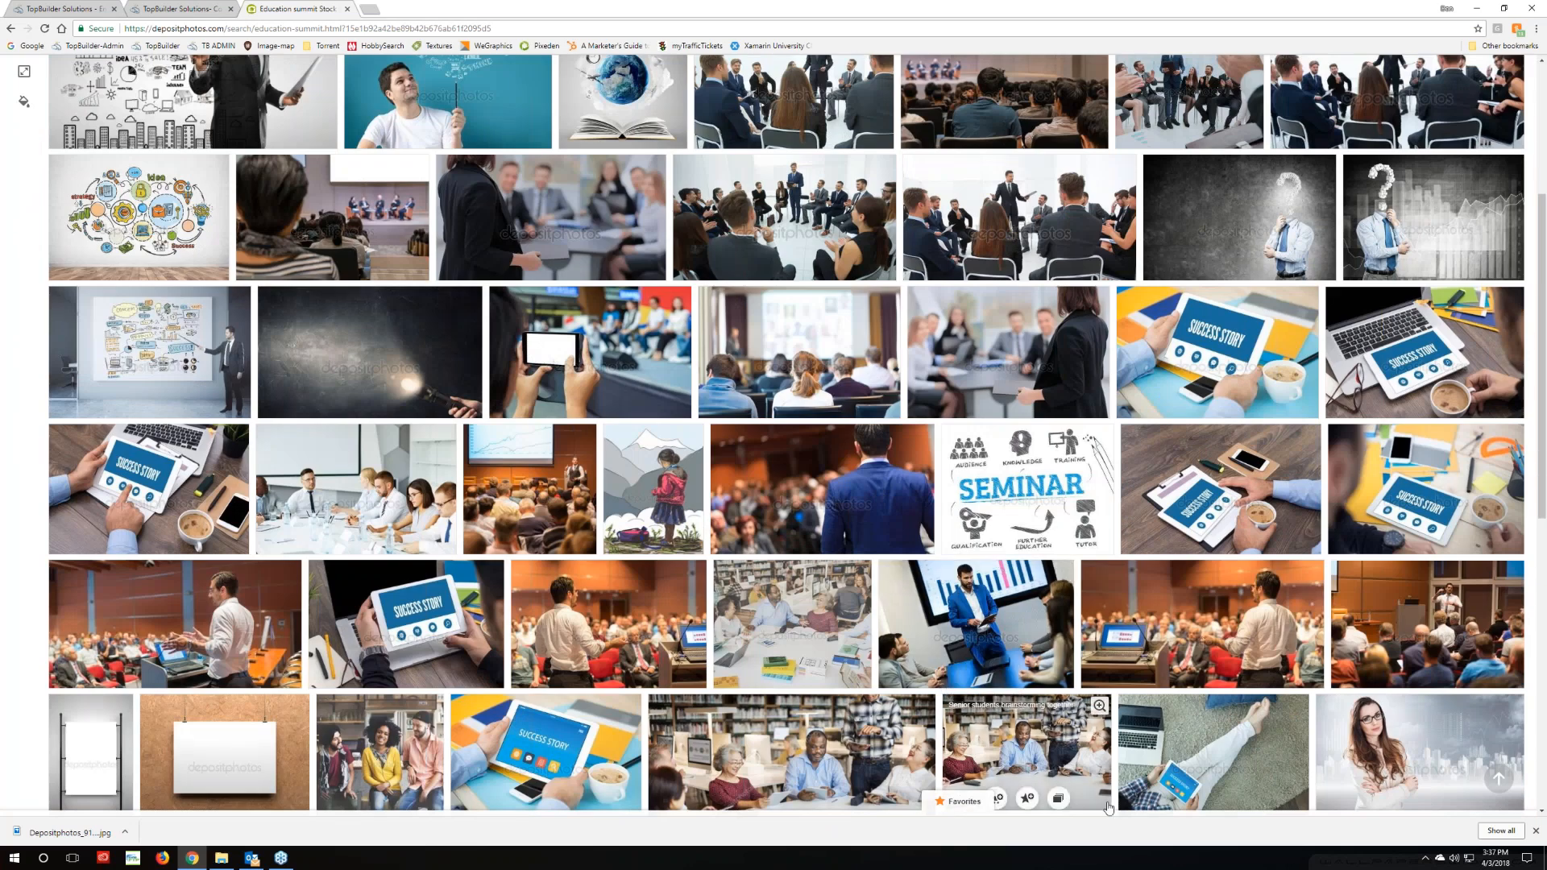
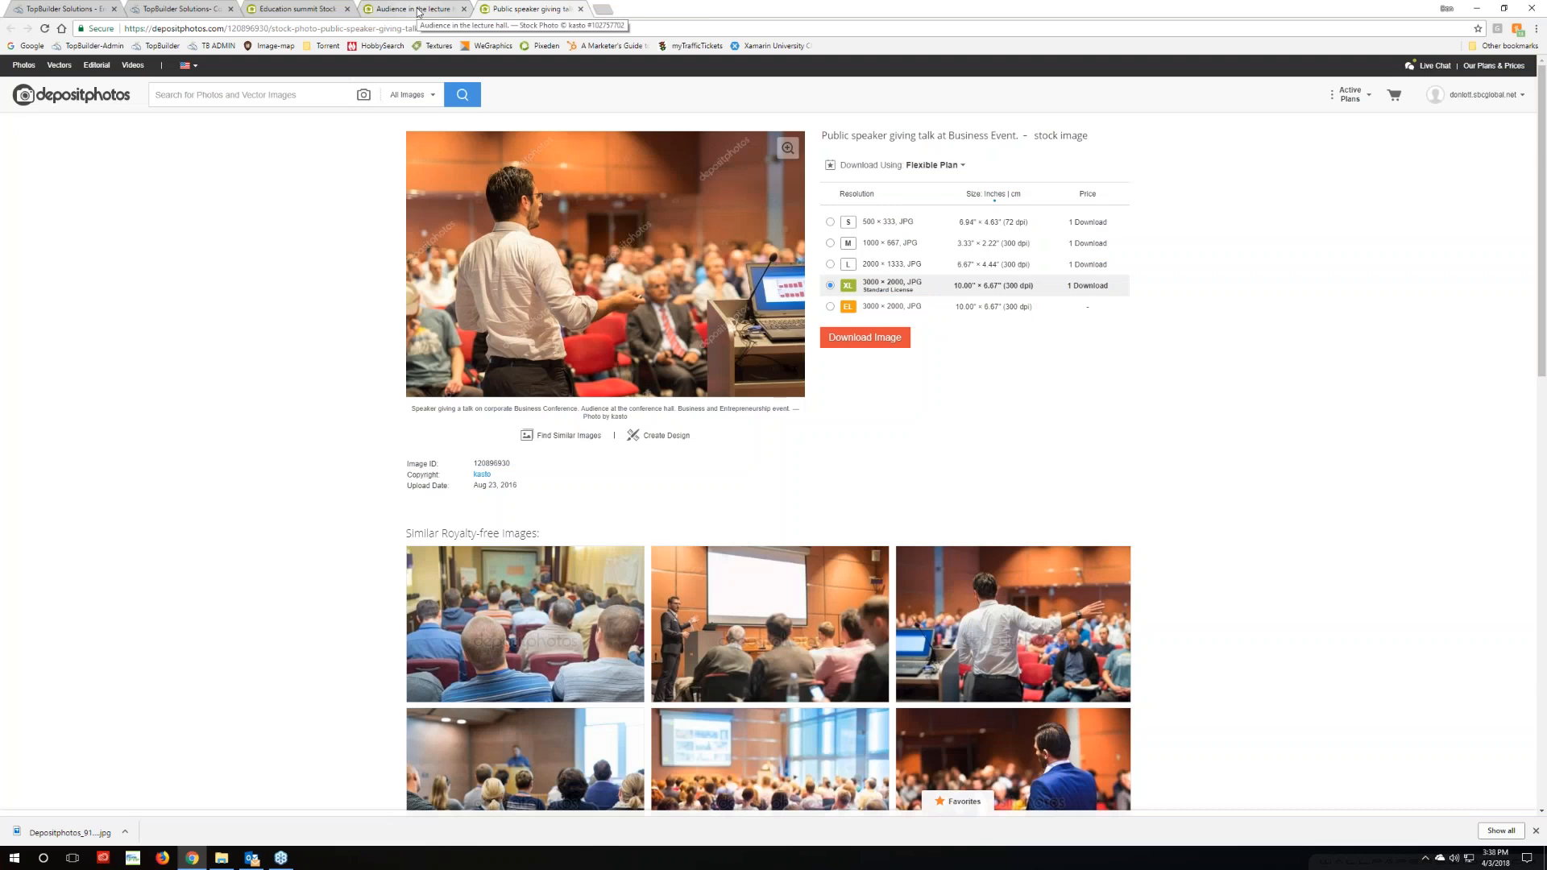
Compare the Audience in the lecture hall and Public speaker photo tabs, then return to the Education summit results
left_click(418, 10)
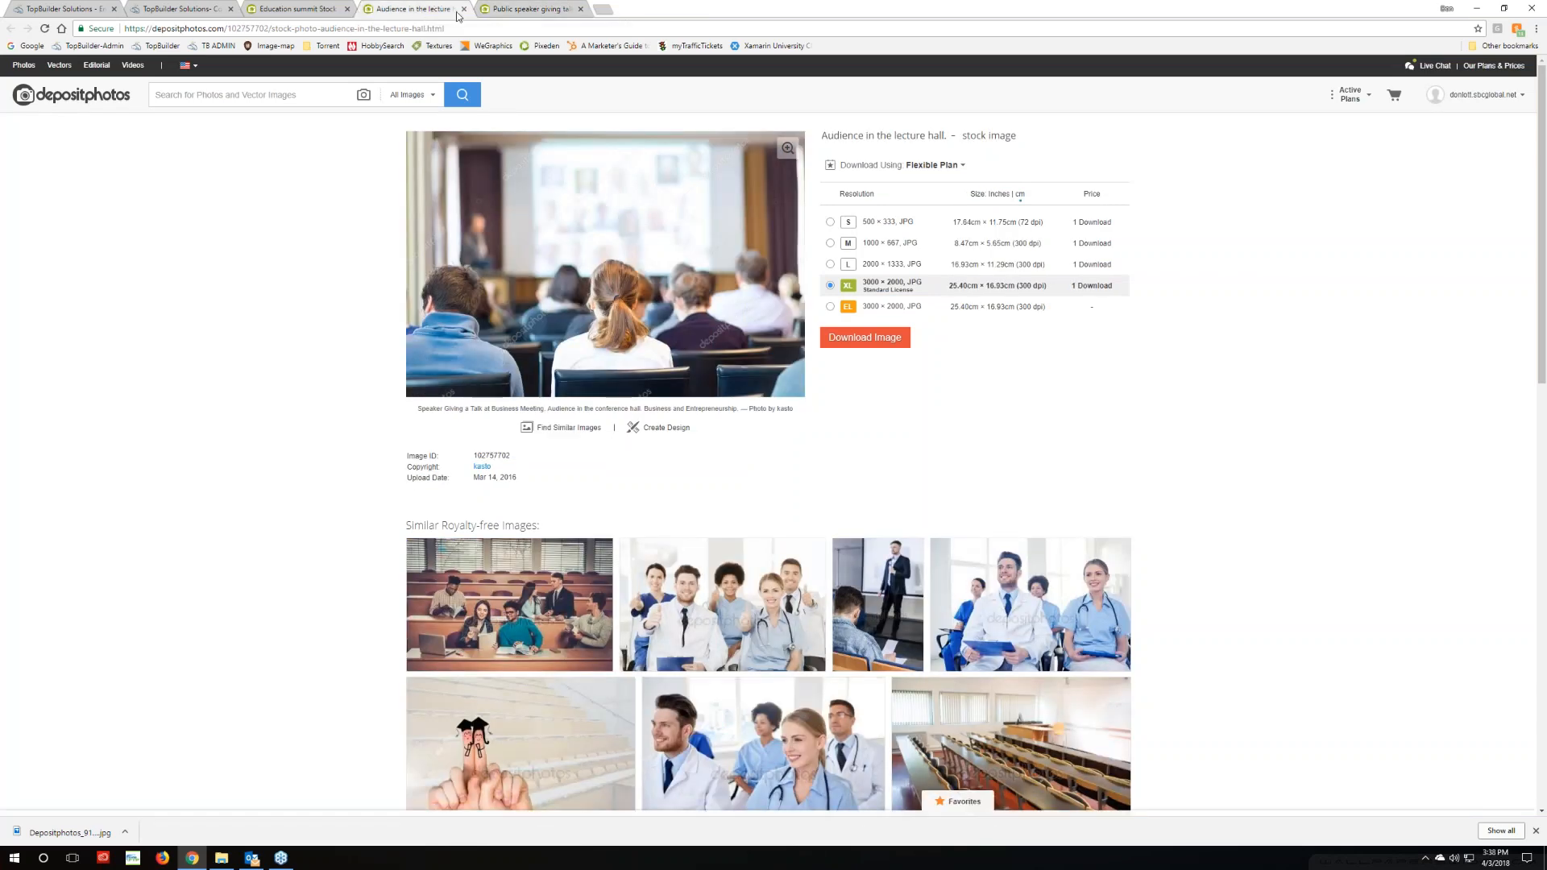
left_click(497, 9)
left_click(411, 10)
mouse_move(562, 203)
left_click(292, 10)
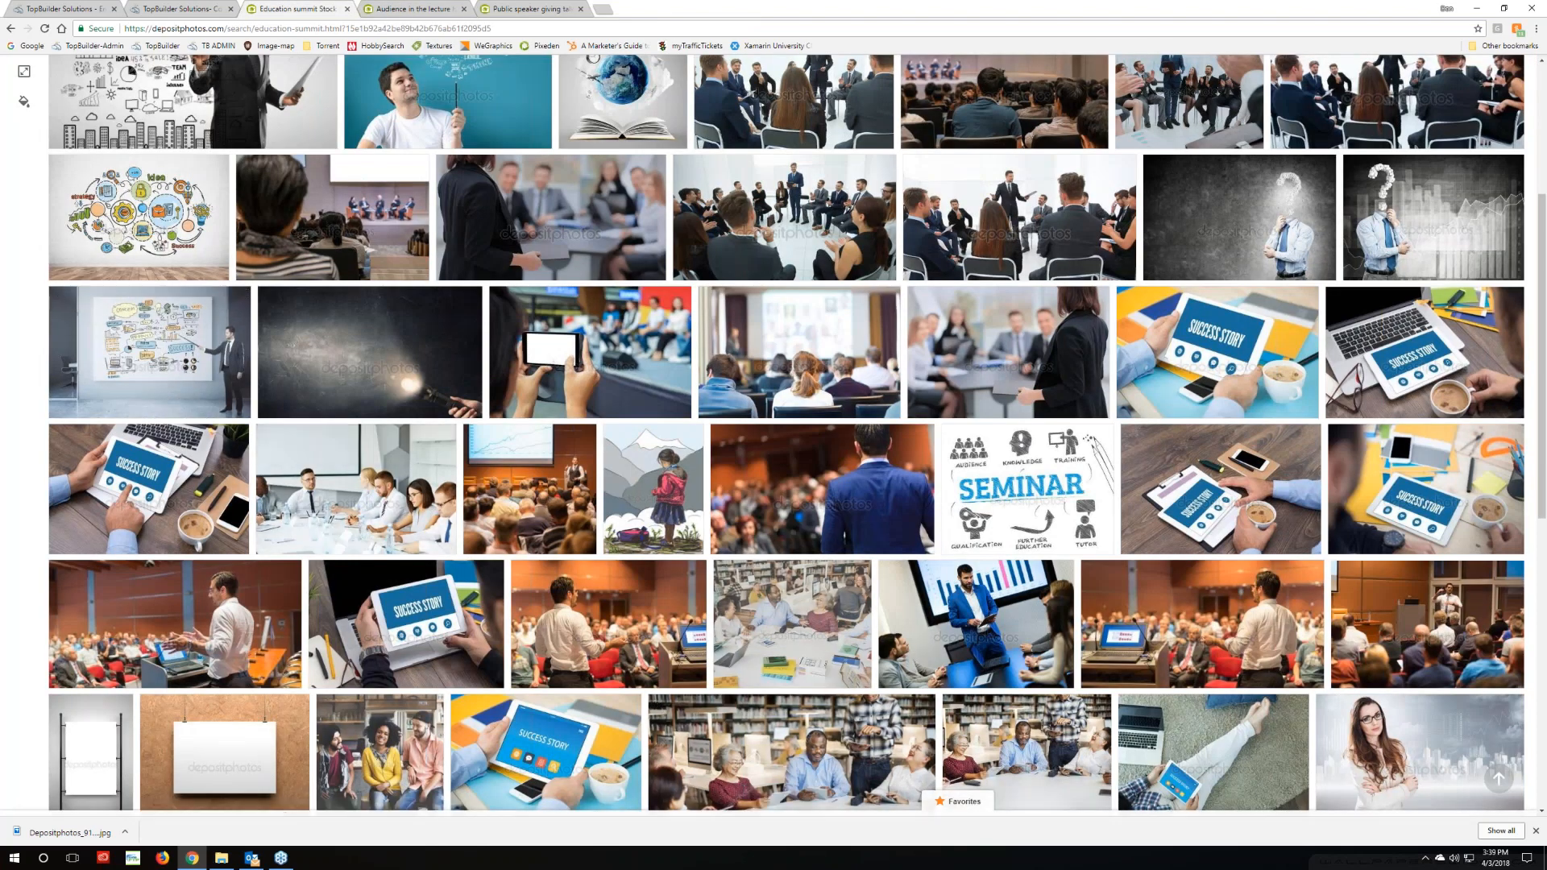
Open the 'Business speaker giving a talk in conference hall' photo in a new tab and view it
scroll(936, 761, "down", 2)
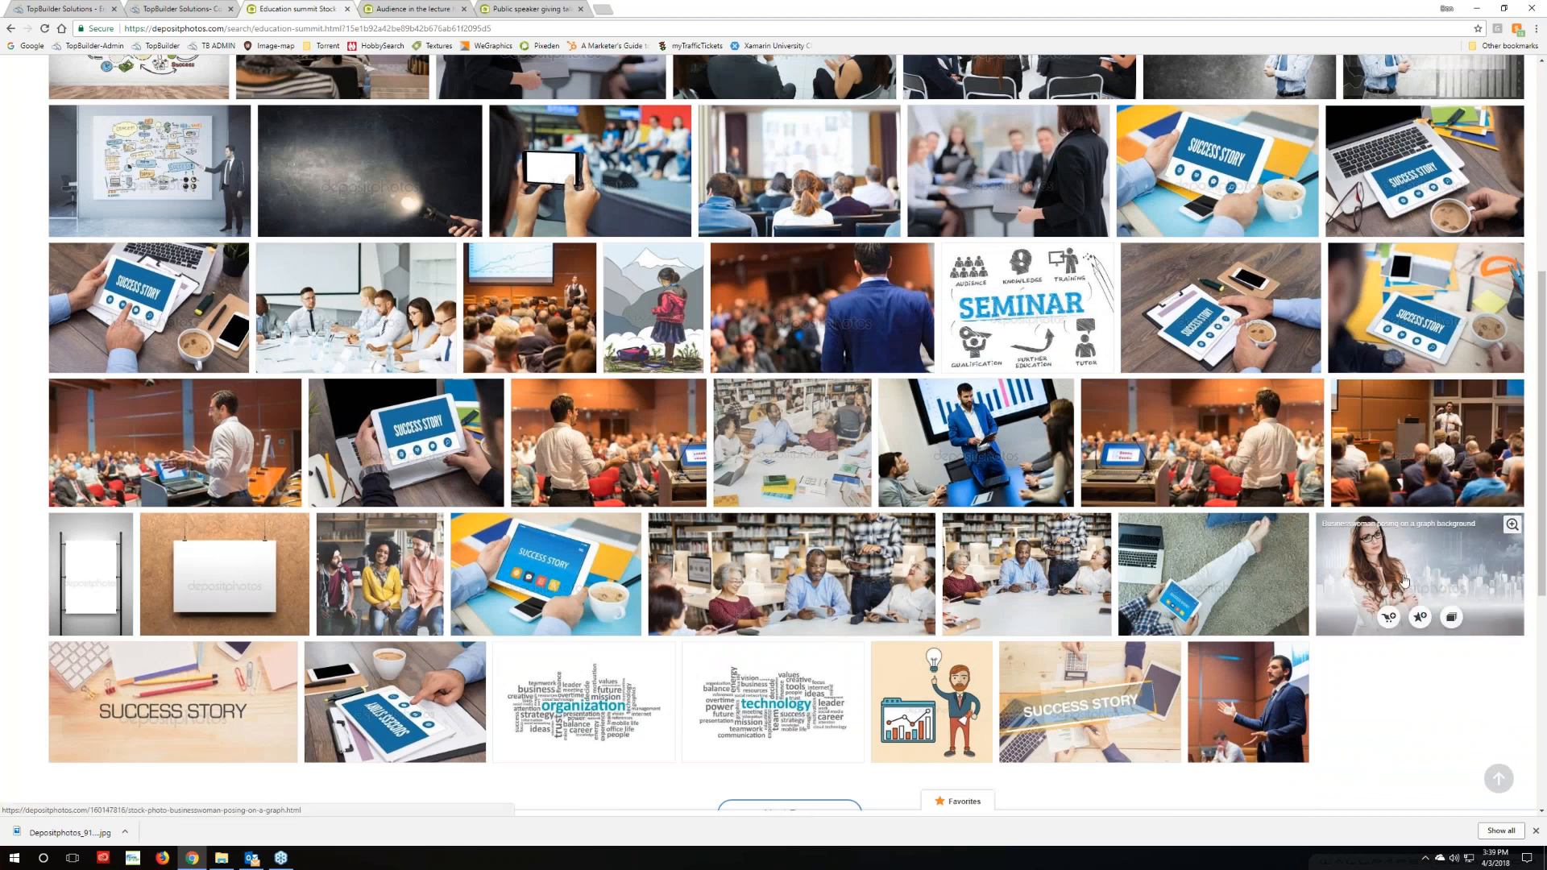
right_click(1404, 442)
key("Escape")
left_click(1404, 442)
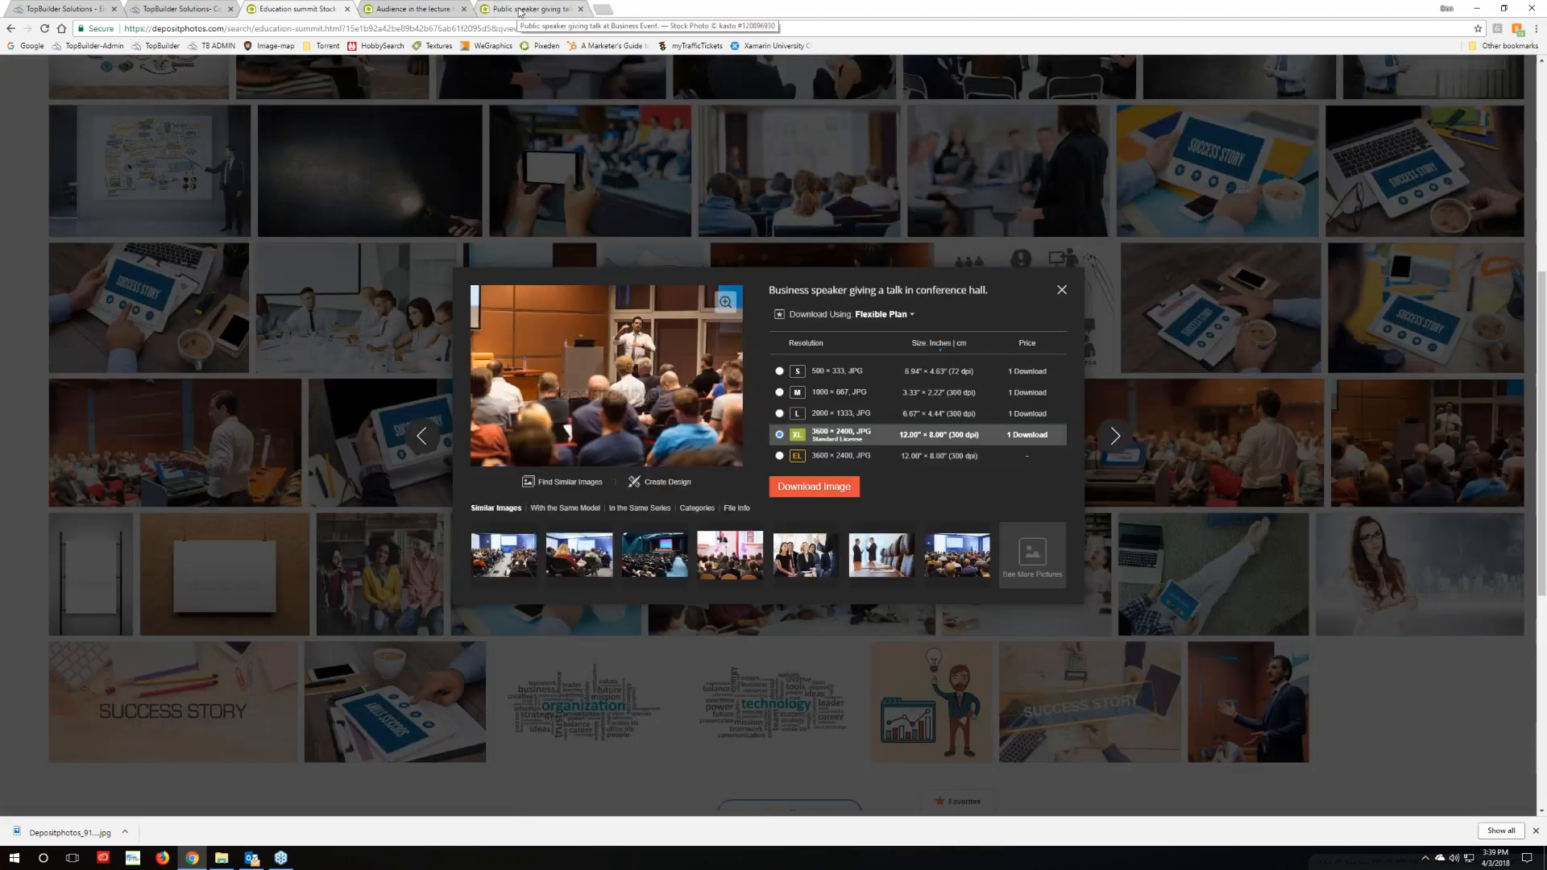
left_click(516, 8)
left_click(368, 10)
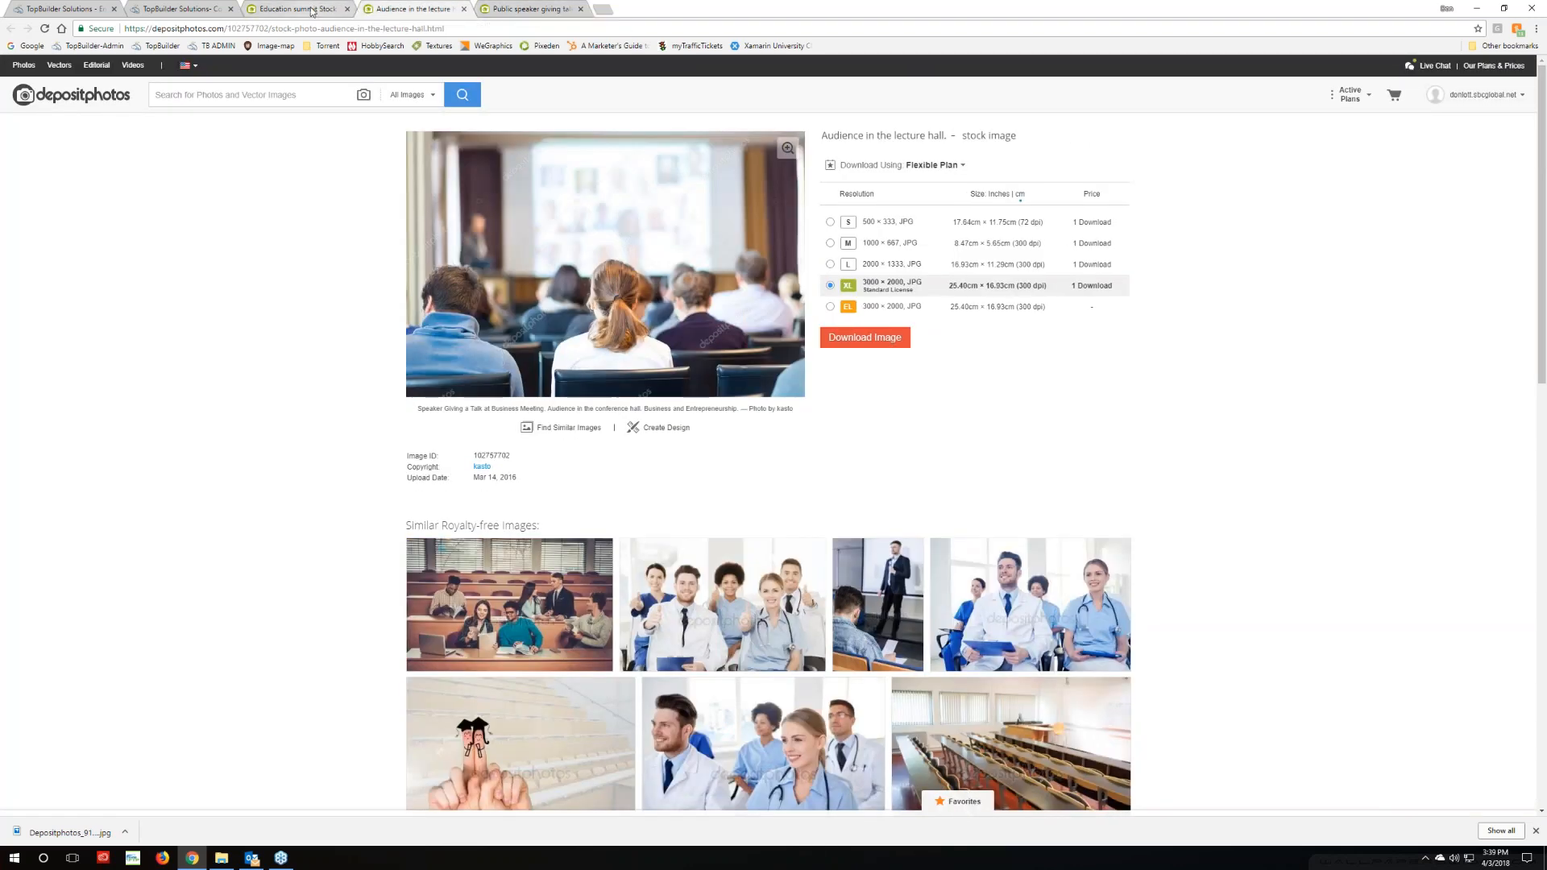
left_click(313, 9)
left_click(1062, 290)
right_click(1369, 431)
left_click(1410, 442)
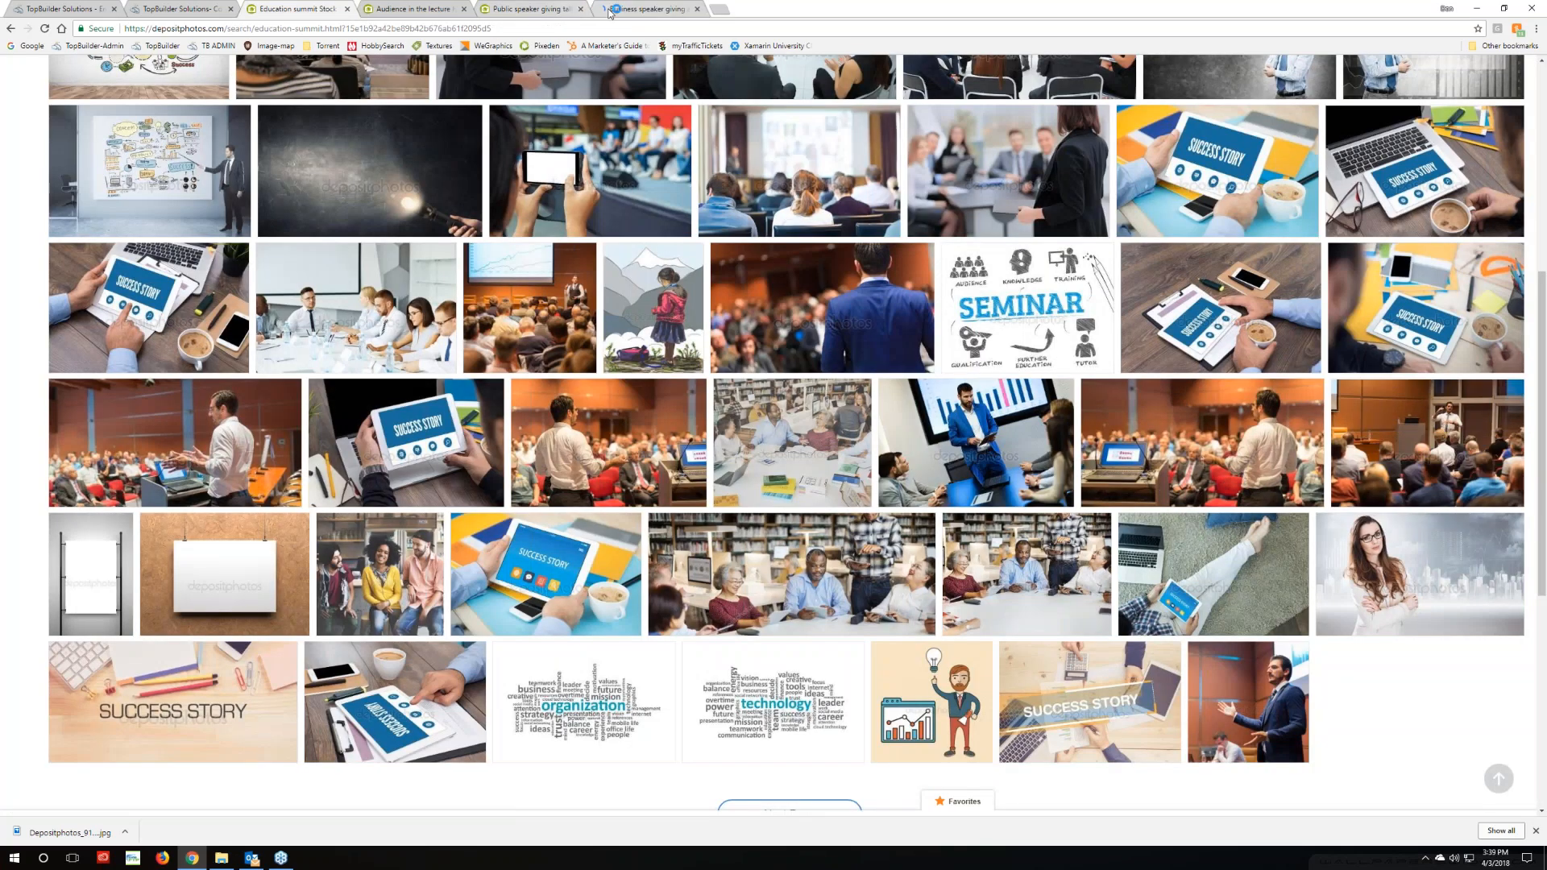
left_click(645, 9)
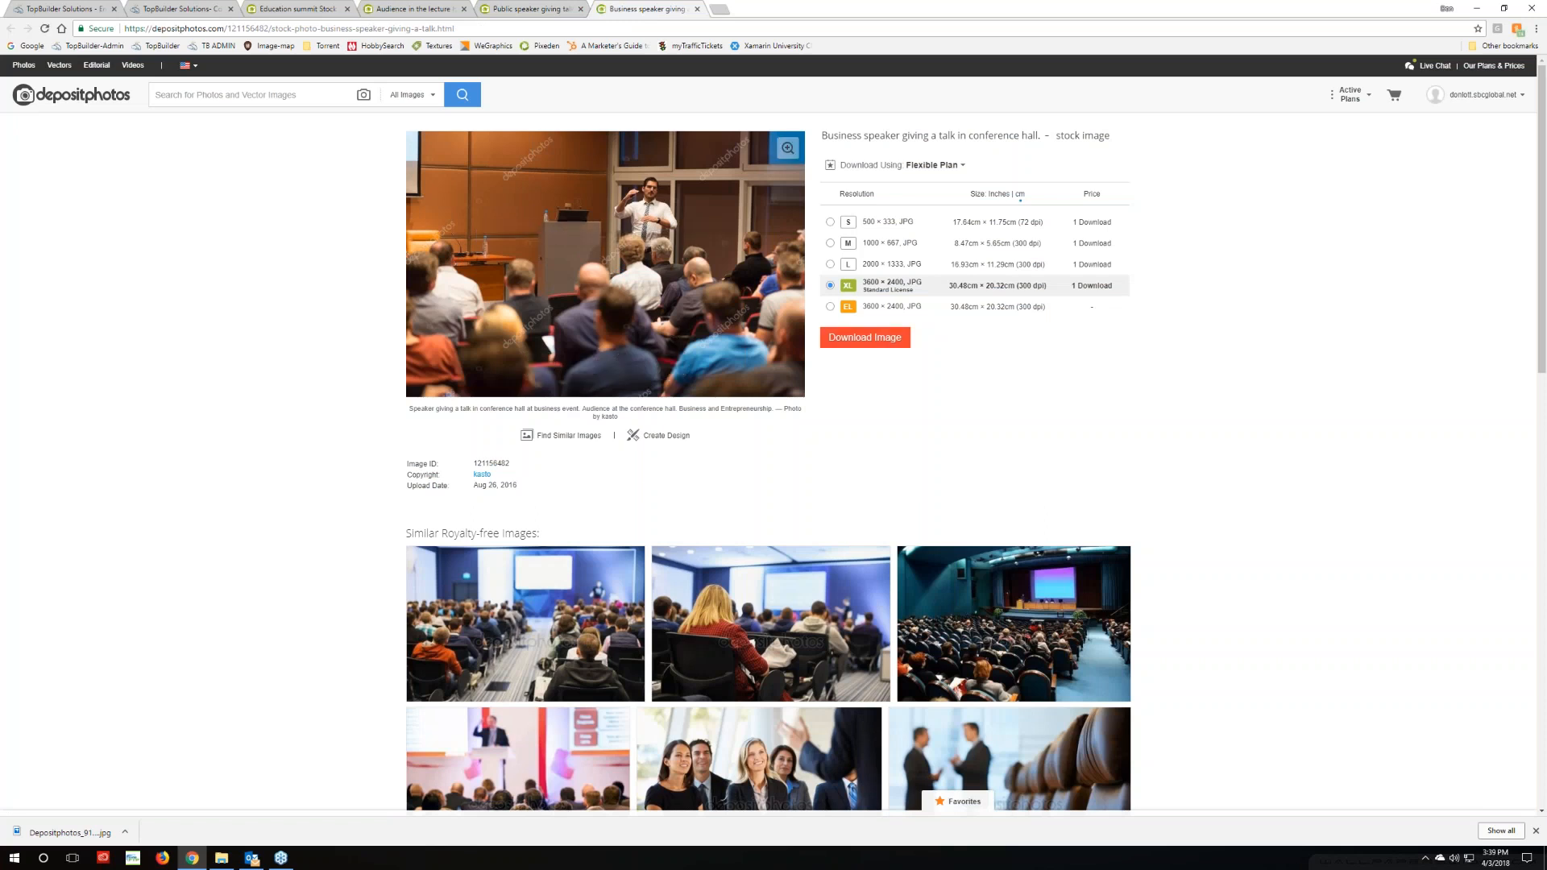
Download the speaker photo at the small 500 × 333 JPG size and open the Downloads folder
left_click(830, 225)
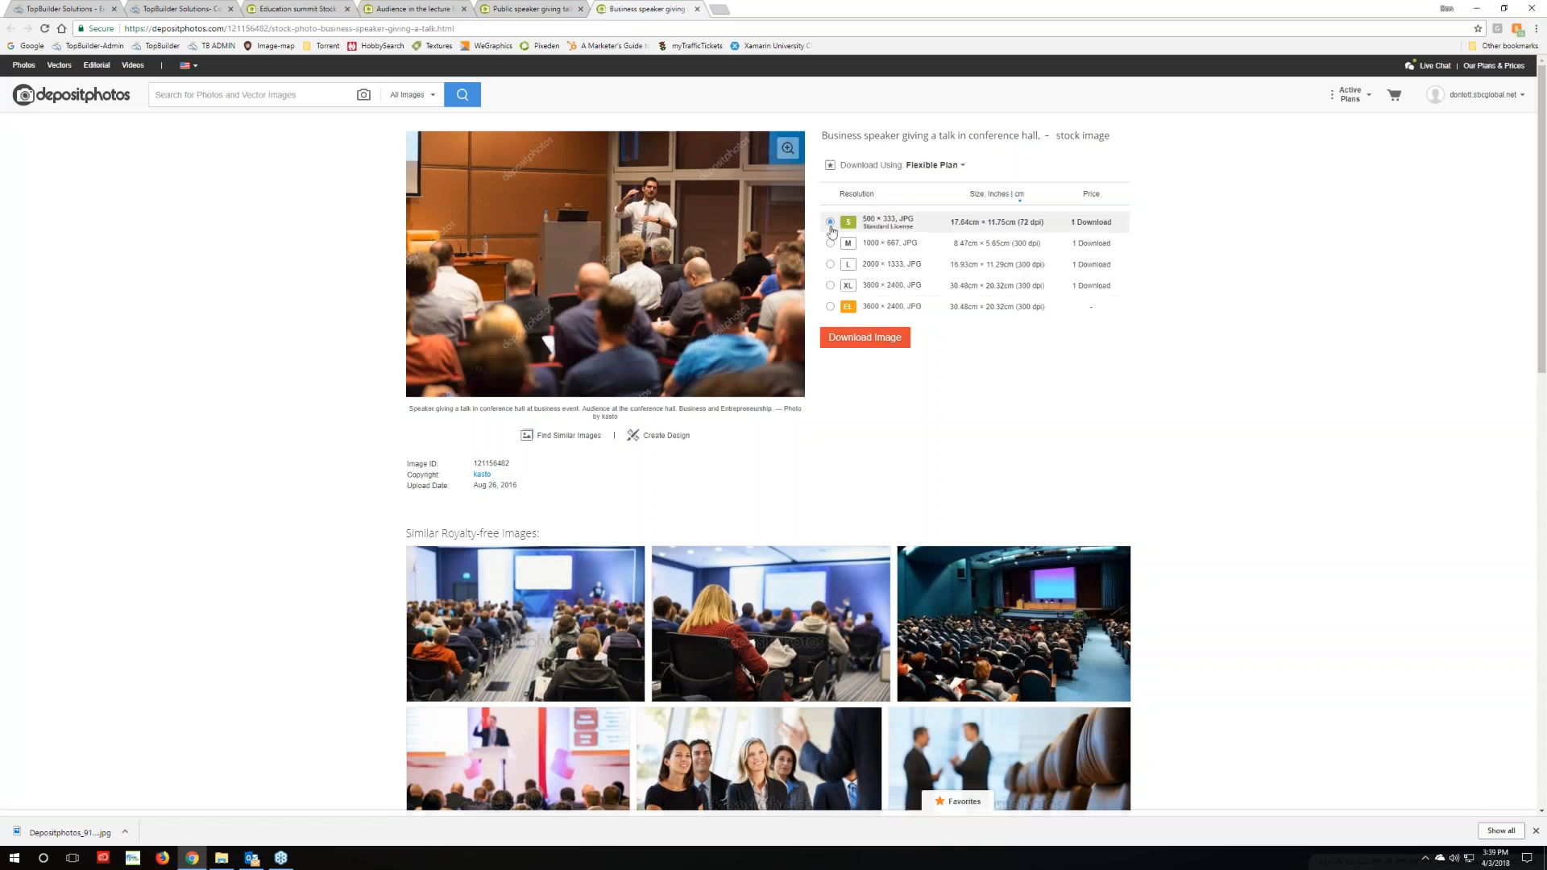
left_click(852, 341)
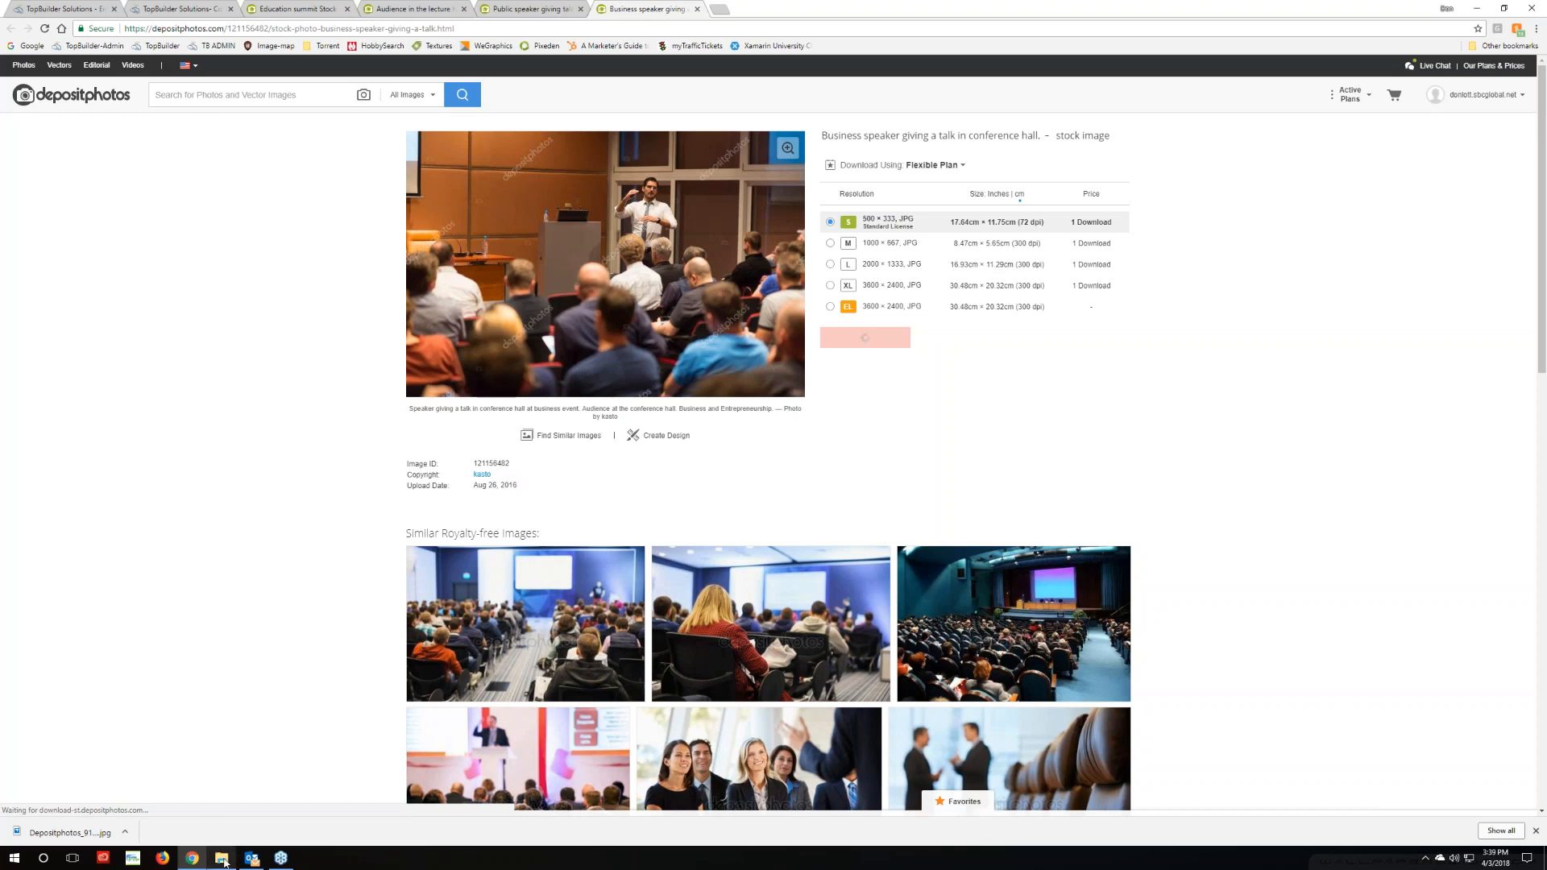
mouse_move(224, 861)
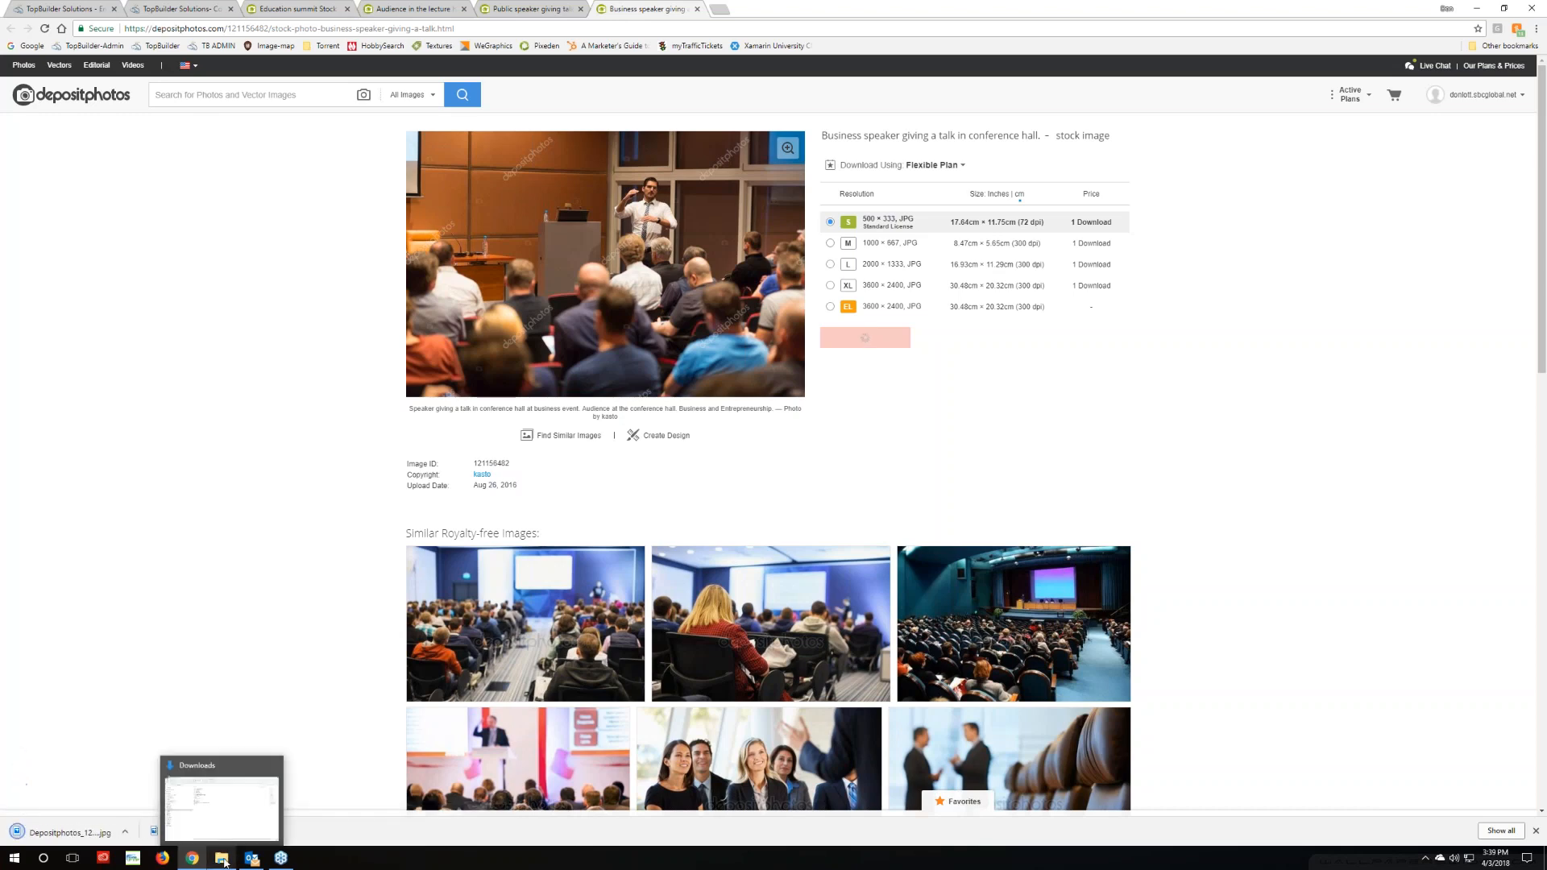
left_click(224, 860)
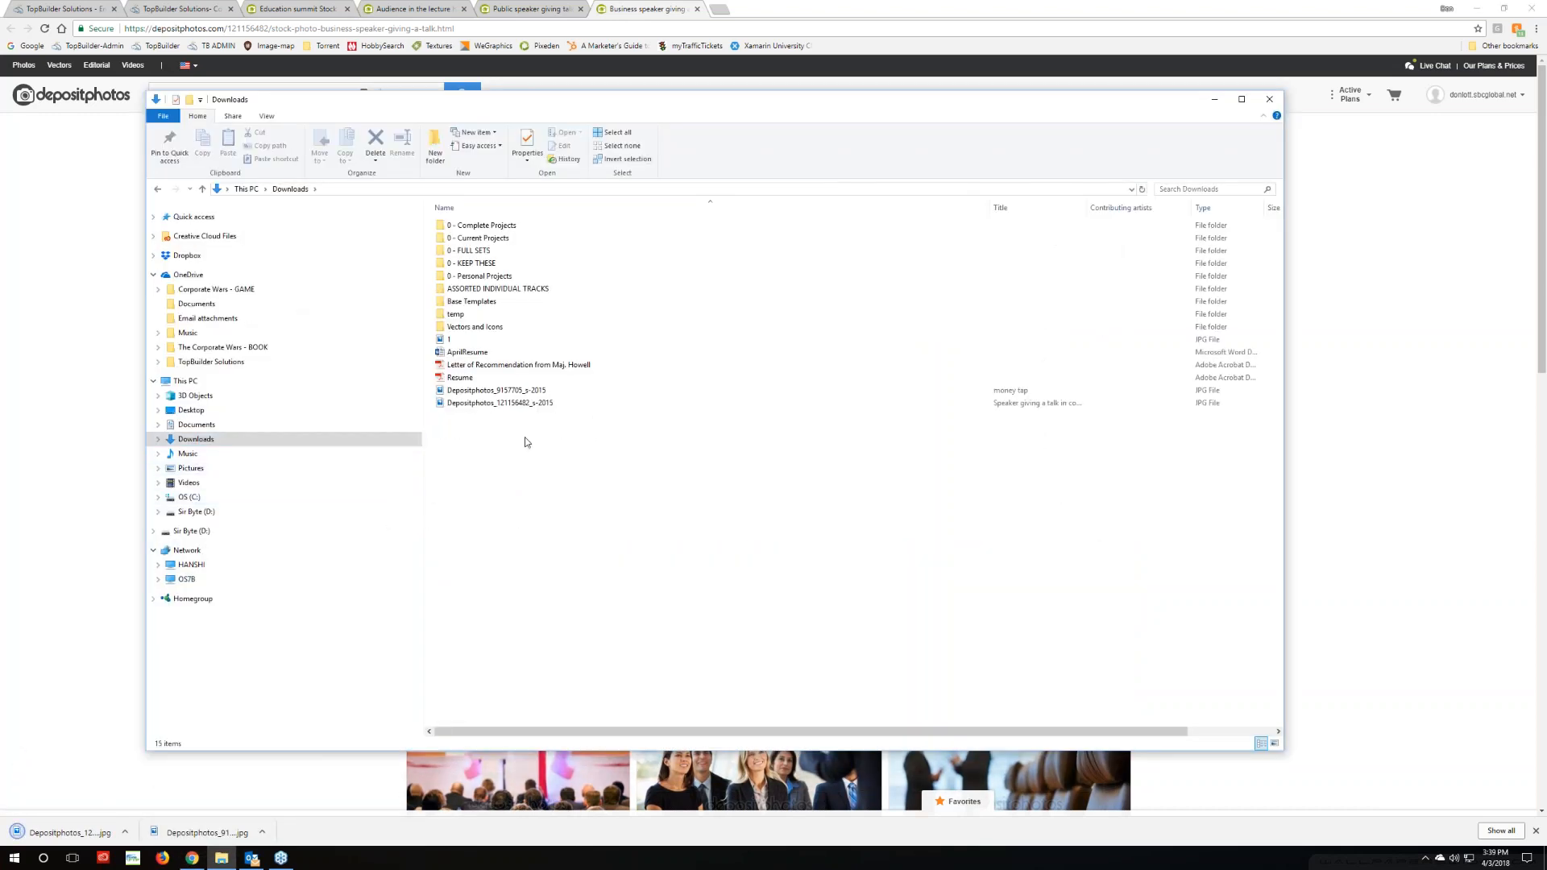
Open Depositphotos_121156482_s-2015 with Adobe Photoshop CC 2018 from its Open with menu
right_click(516, 404)
mouse_move(564, 633)
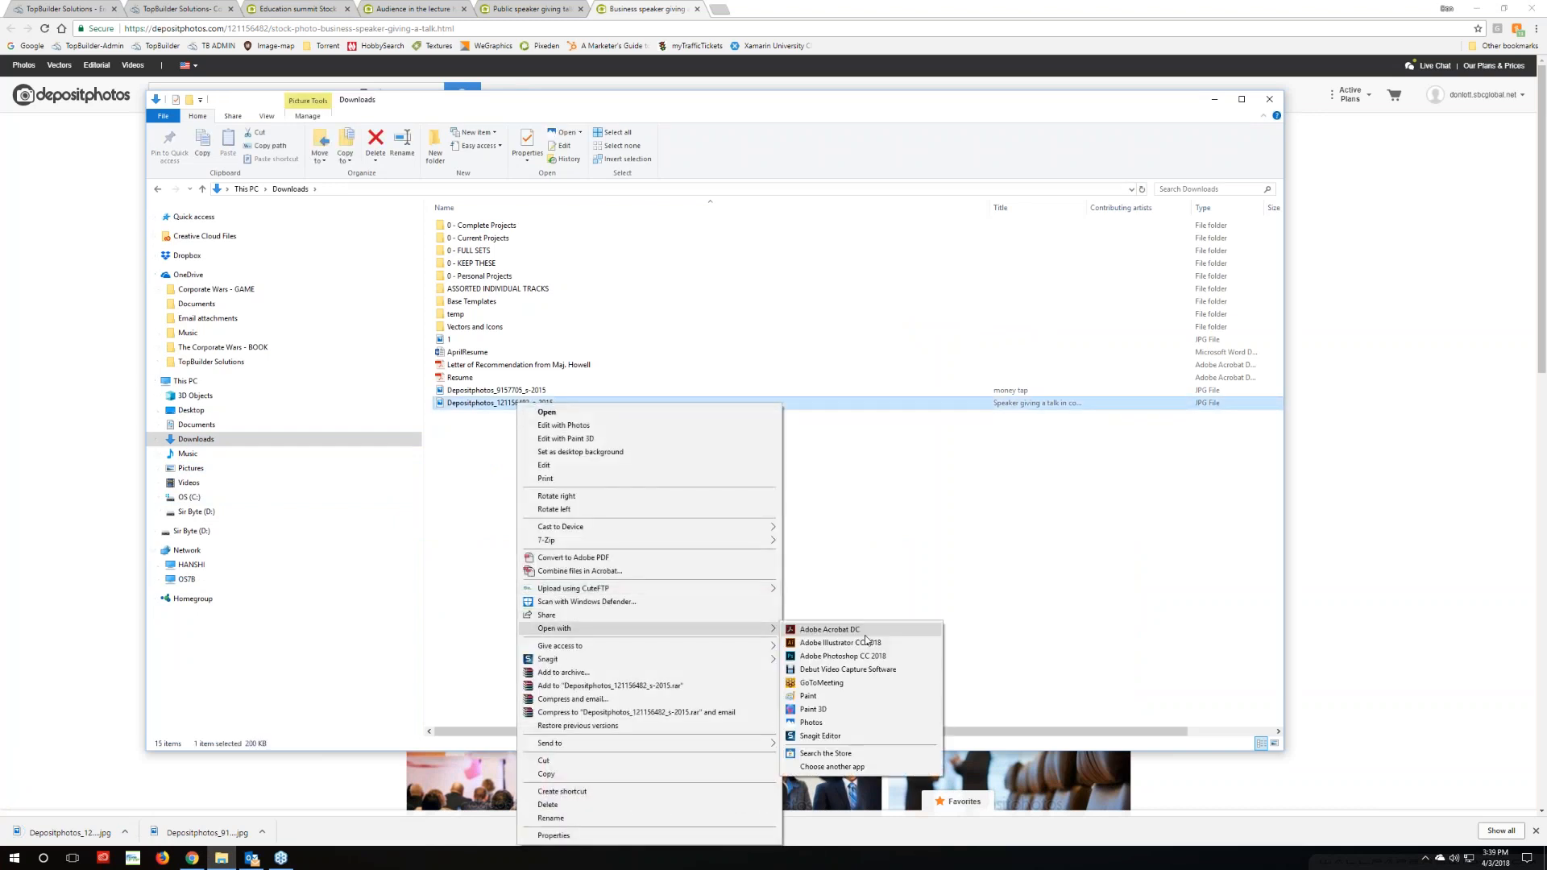
left_click(867, 655)
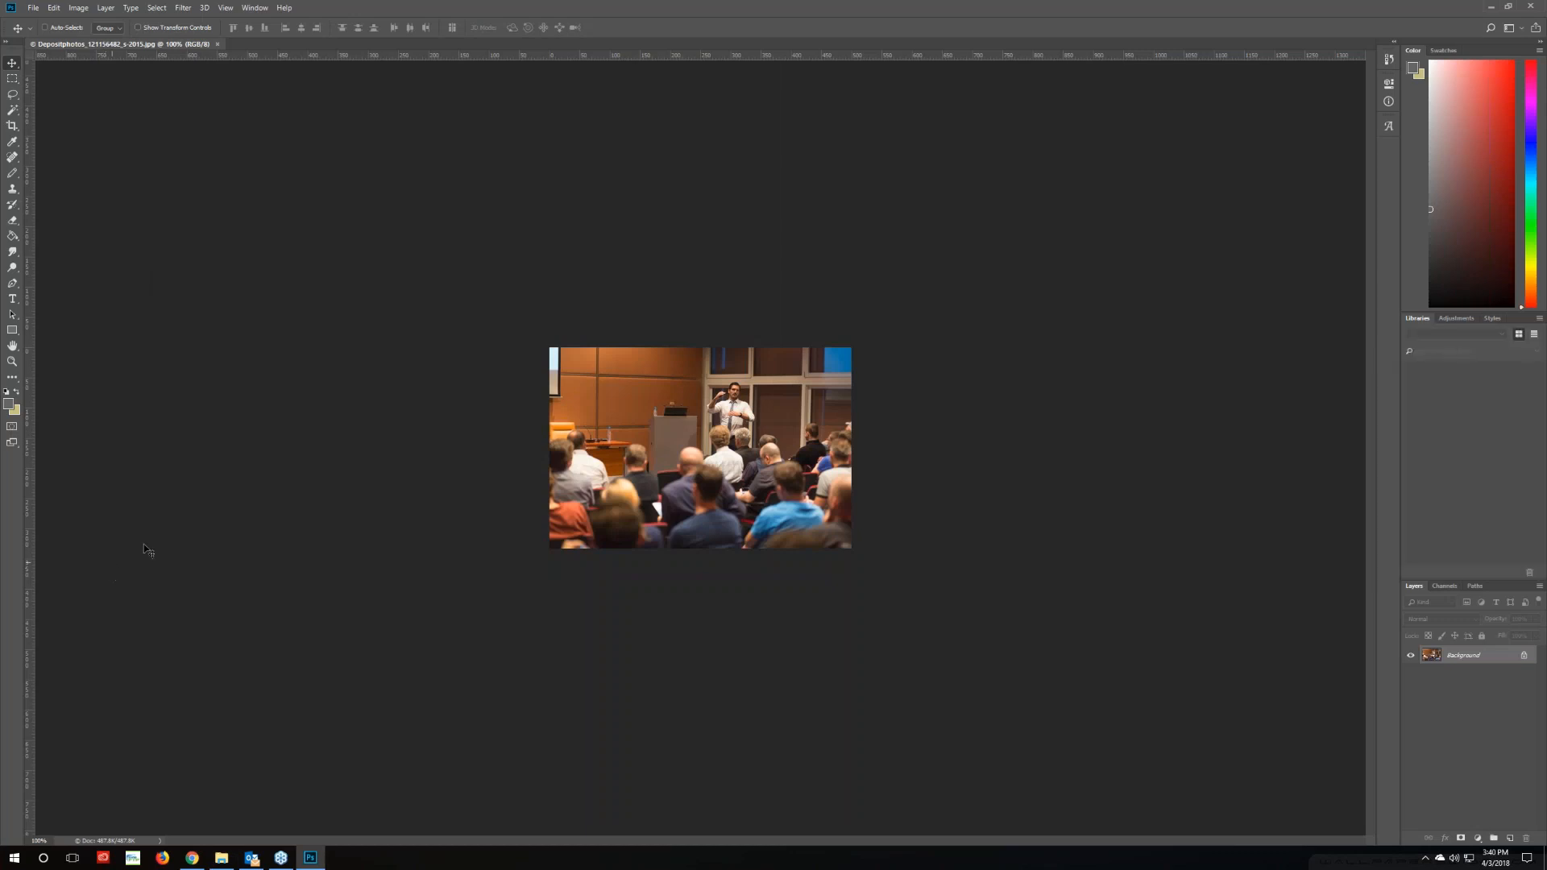
Draw a rectangular marquee over the centre strip and nudge it right to frame the speaker
left_click(12, 80)
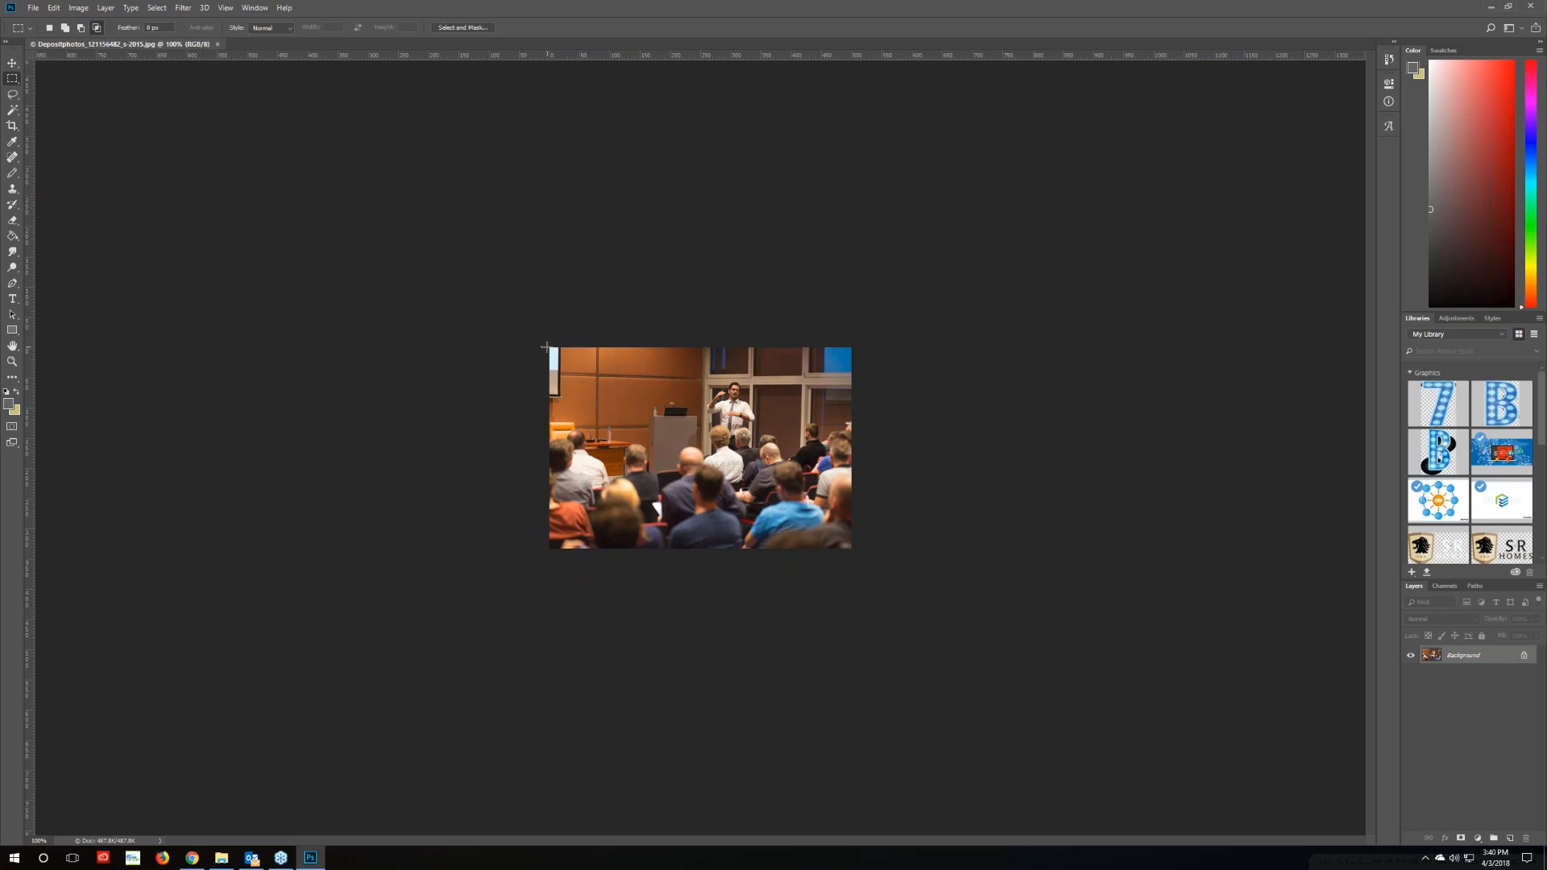
left_click_drag(549, 348, 730, 553)
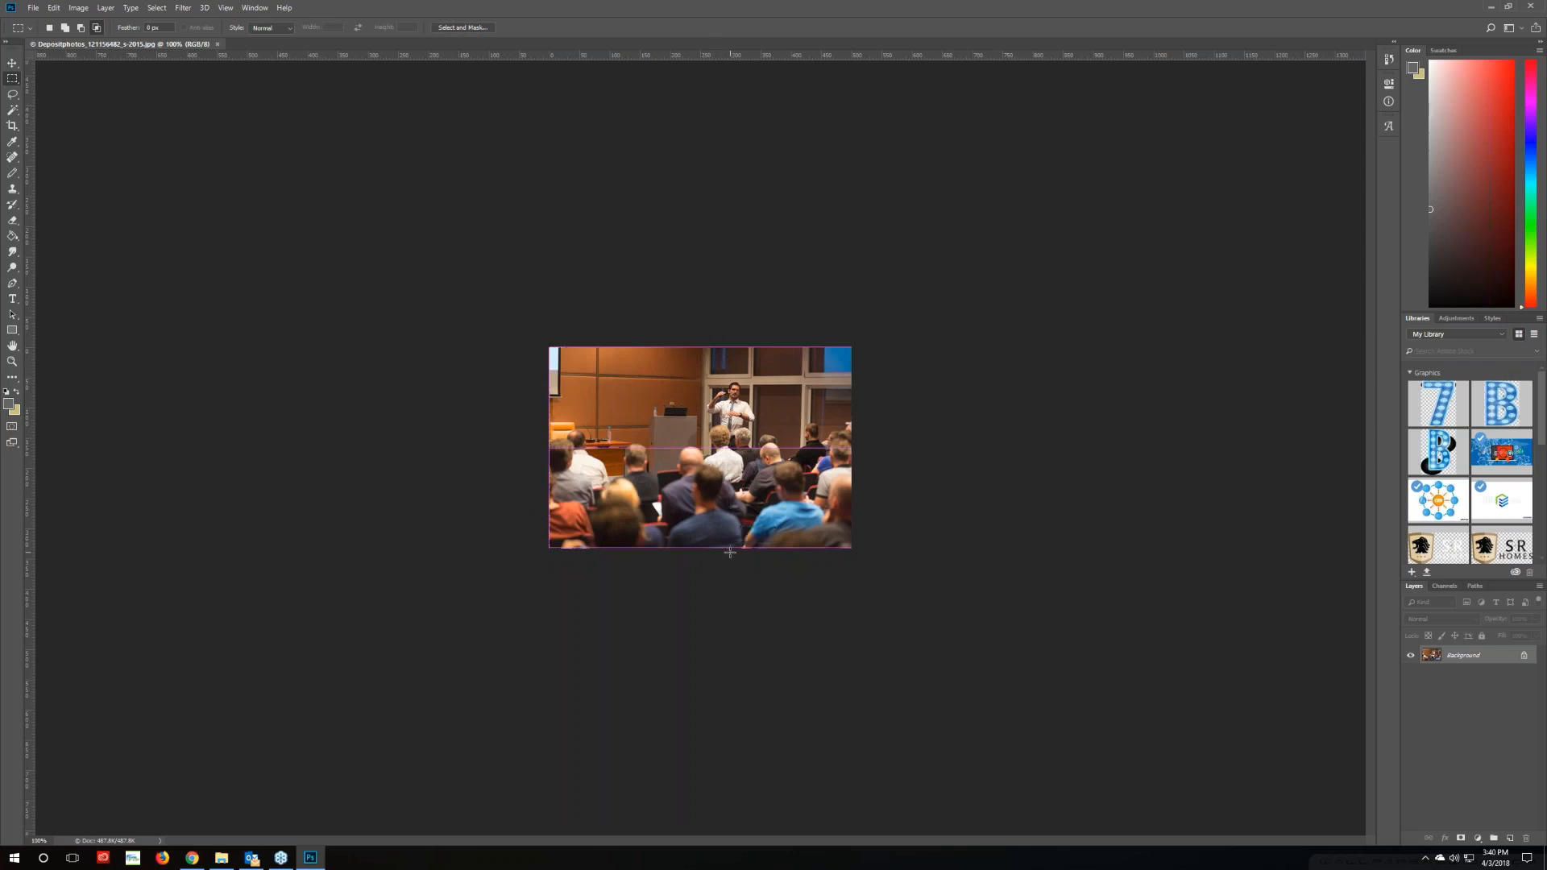
left_click(12, 63)
key("Right")
key("Right")
key("Right")
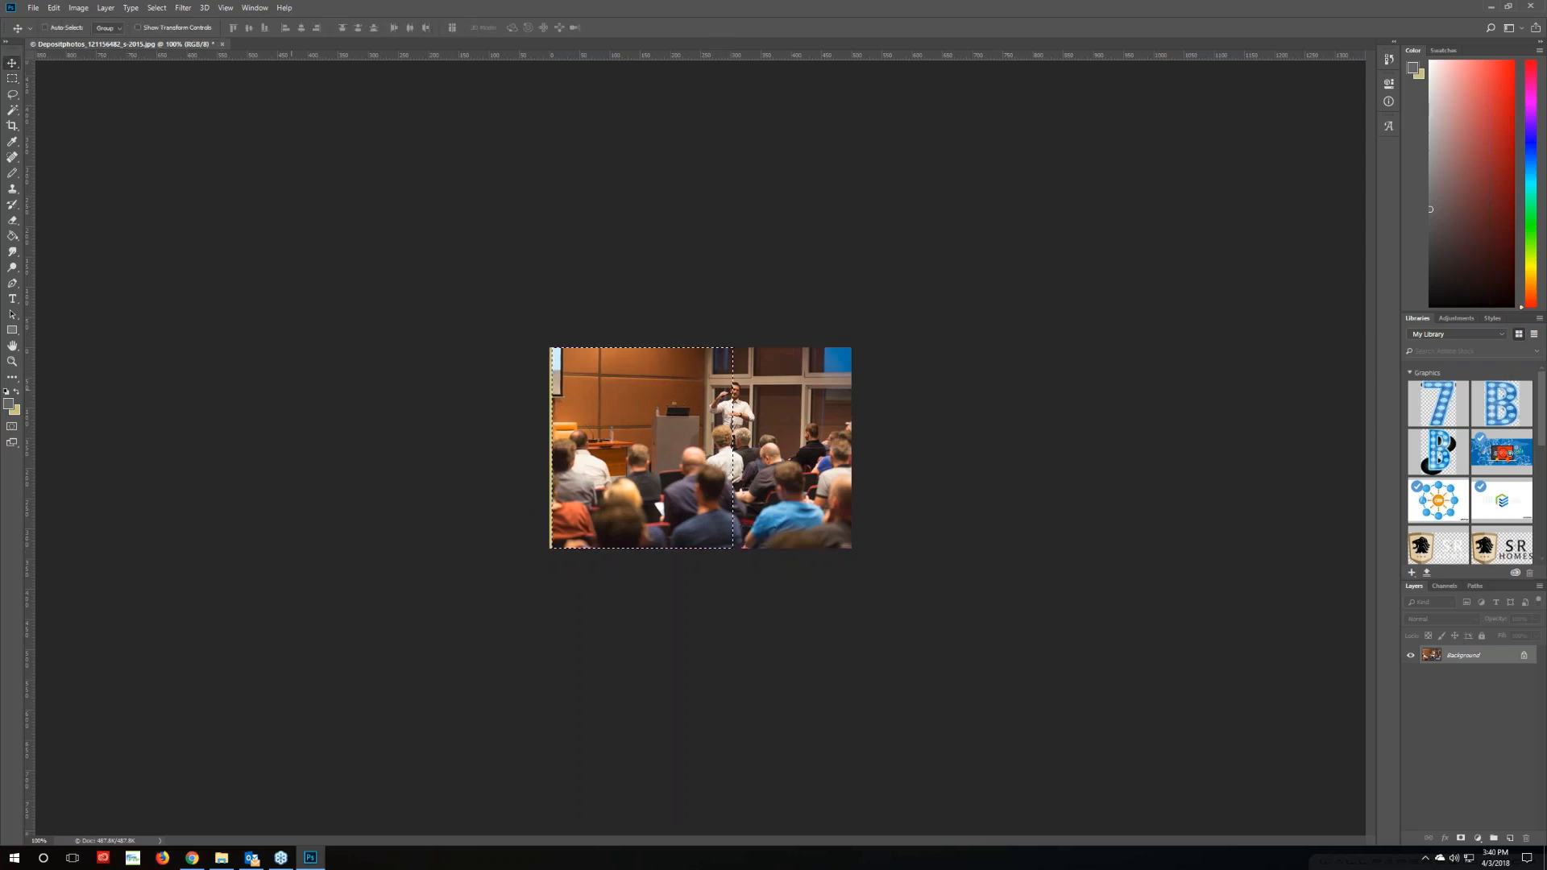
key("ctrl+z")
left_click(12, 79)
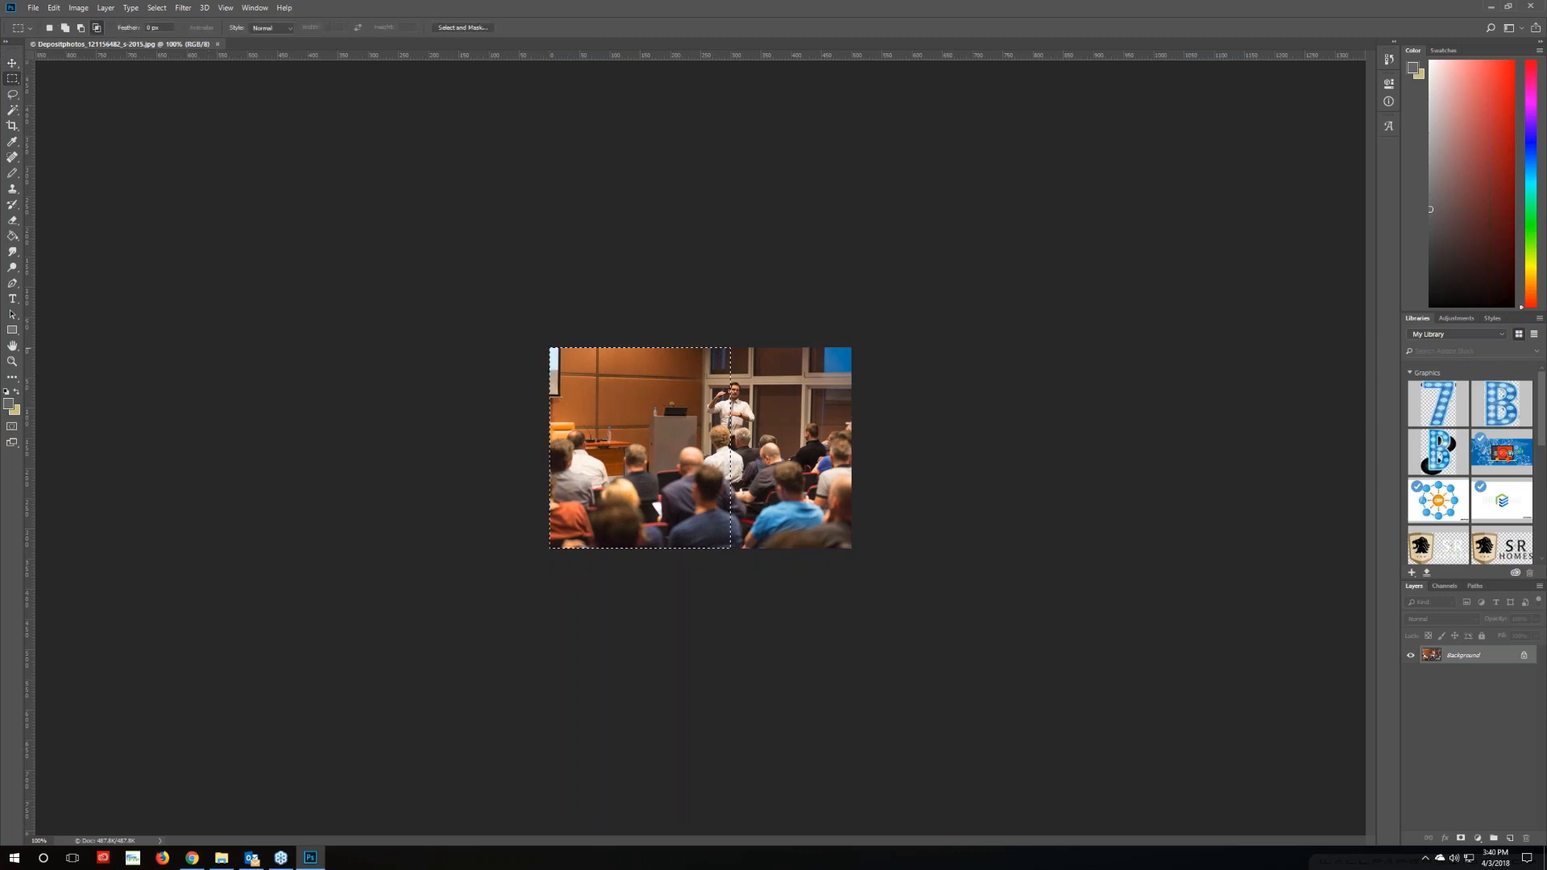
key("Right")
key("Right")
key("Right")
key("Right")
key("Right")
key("Right")
key("Right")
key("Right")
key("Right")
key("Right")
key("Right")
key("Right")
key("Right")
key("Right")
key("Right")
key("Right")
key("Right")
key("Right")
key("Right")
key("Right")
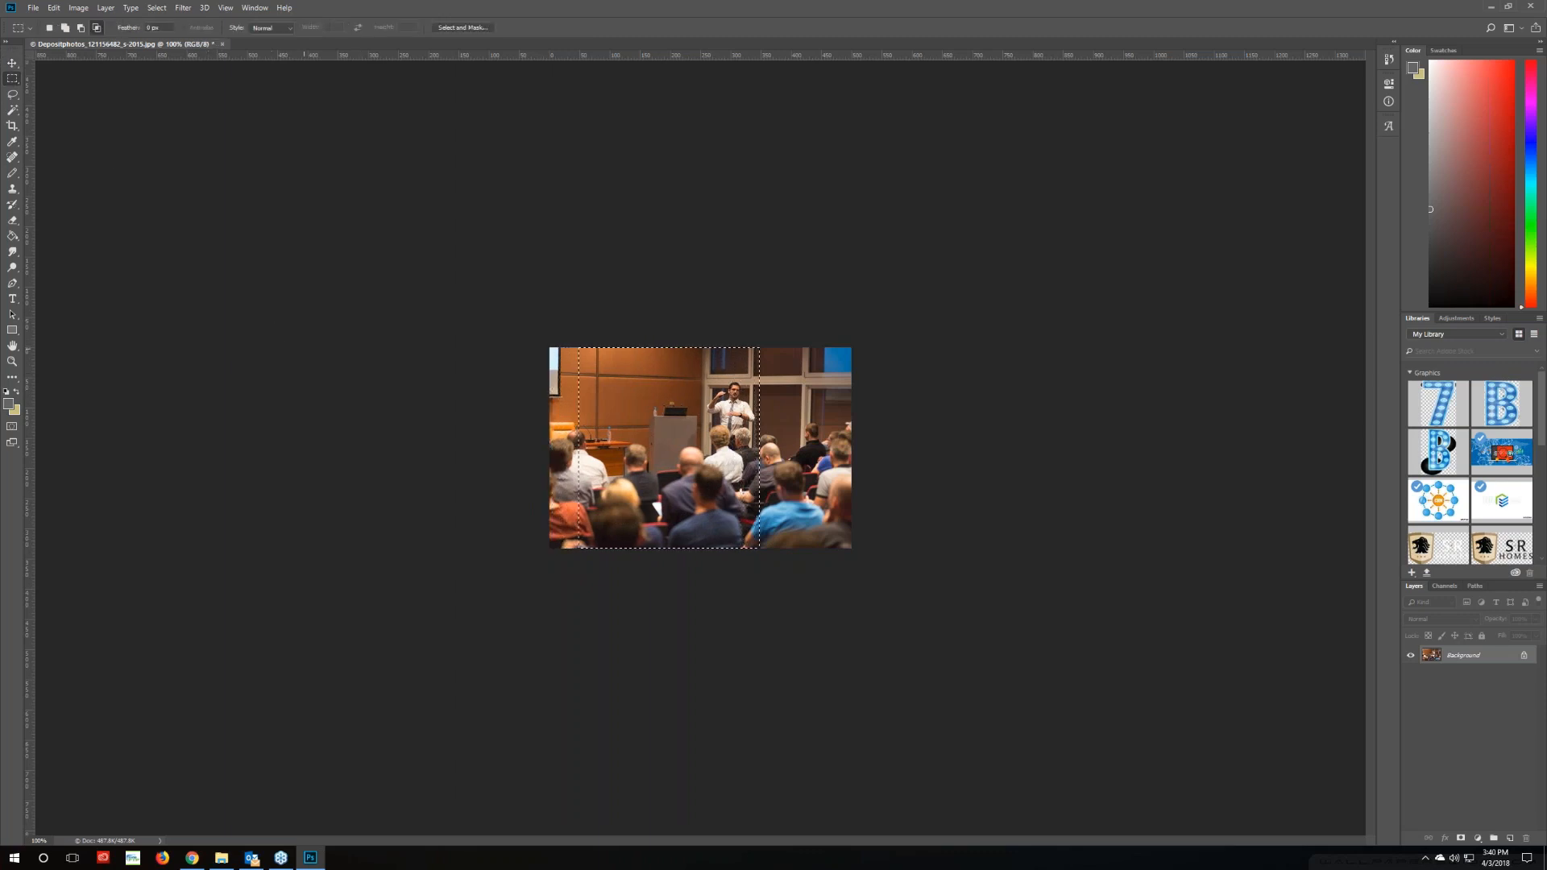
key("Right")
key("Right")
key("Right")
key("Right")
key("Right")
key("Right")
key("Right")
key("Right")
key("Right")
key("Right")
key("Right")
key("Right")
key("Right")
key("Right")
key("Right")
key("Right")
key("Right")
key("Right")
key("Right")
key("Right")
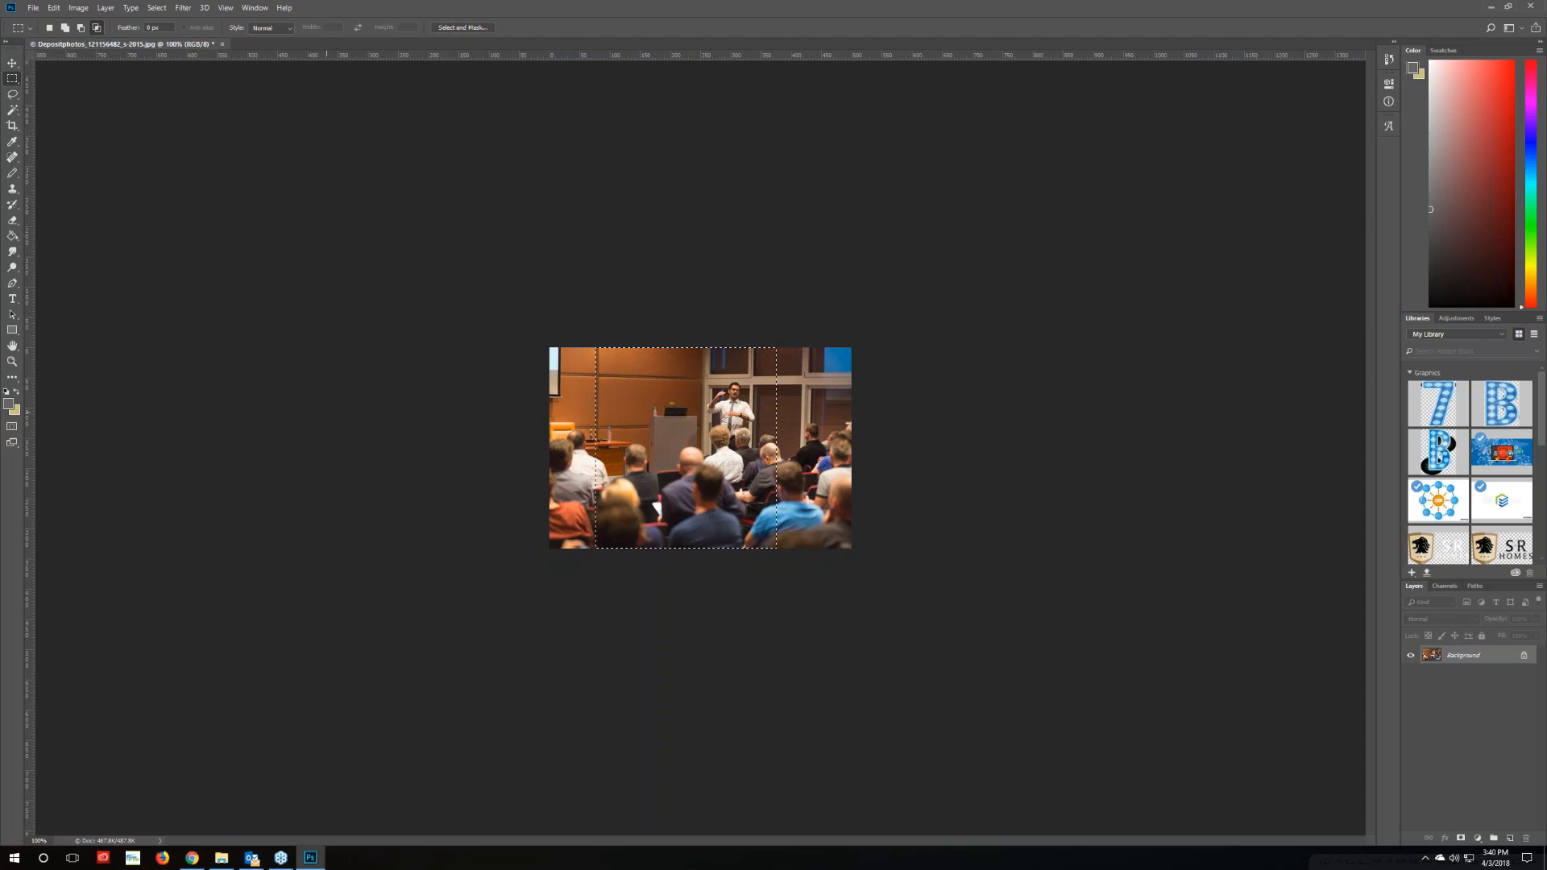
key("Right")
key("Right")
key("Right")
key("Right")
key("Right")
key("Right")
key("Right")
key("Right")
key("Right")
key("Right")
key("Right")
key("Right")
key("Right")
key("Right")
key("Right")
key("Right")
key("Right")
key("Right")
key("Right")
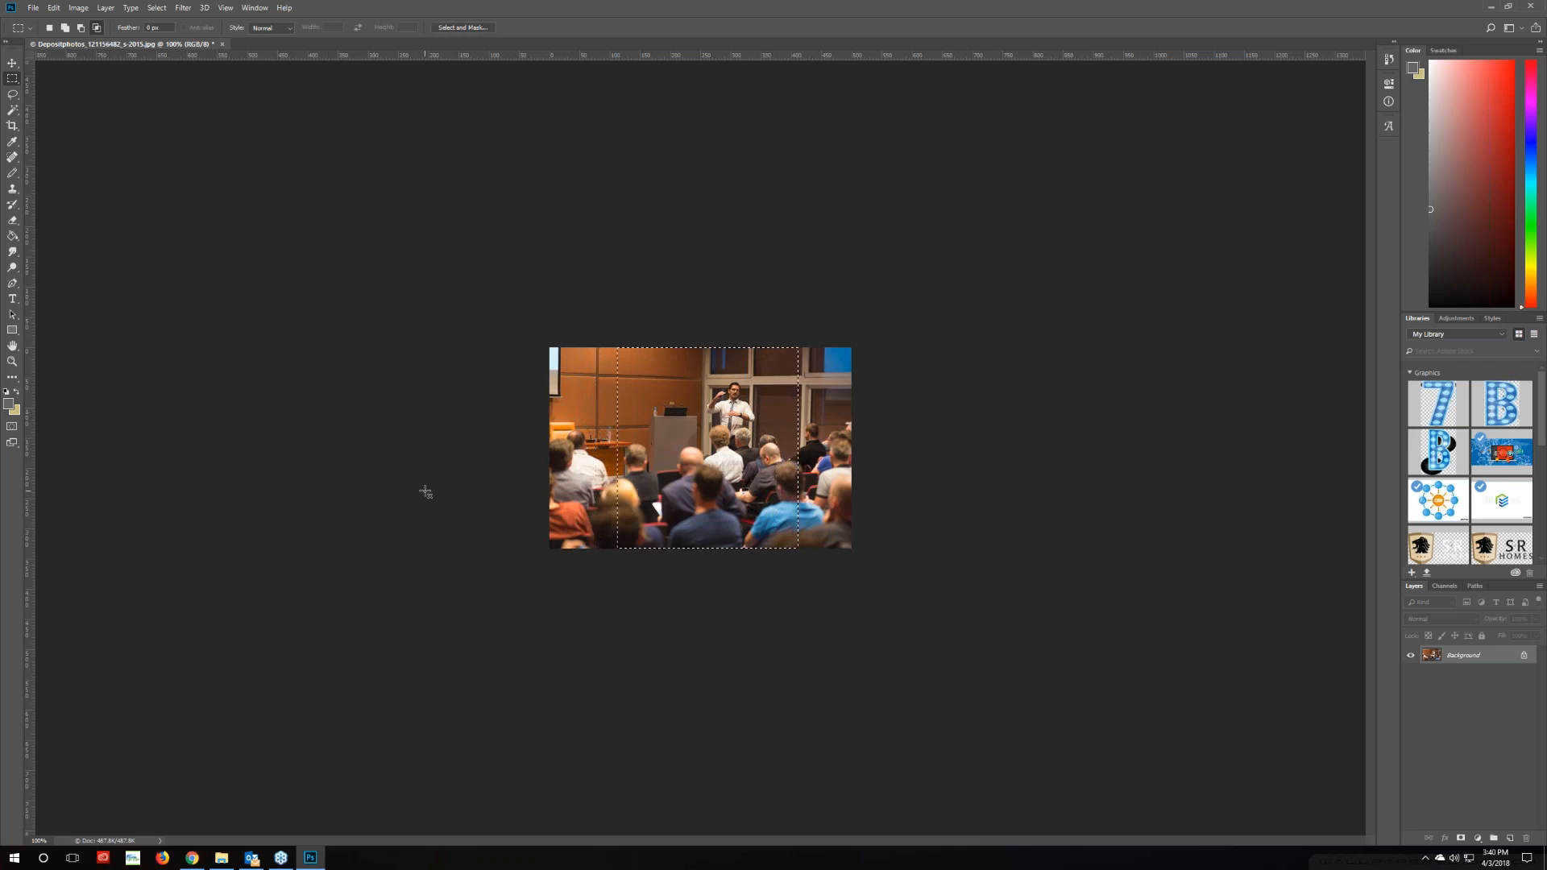
key("Left")
key("Left")
key("Left")
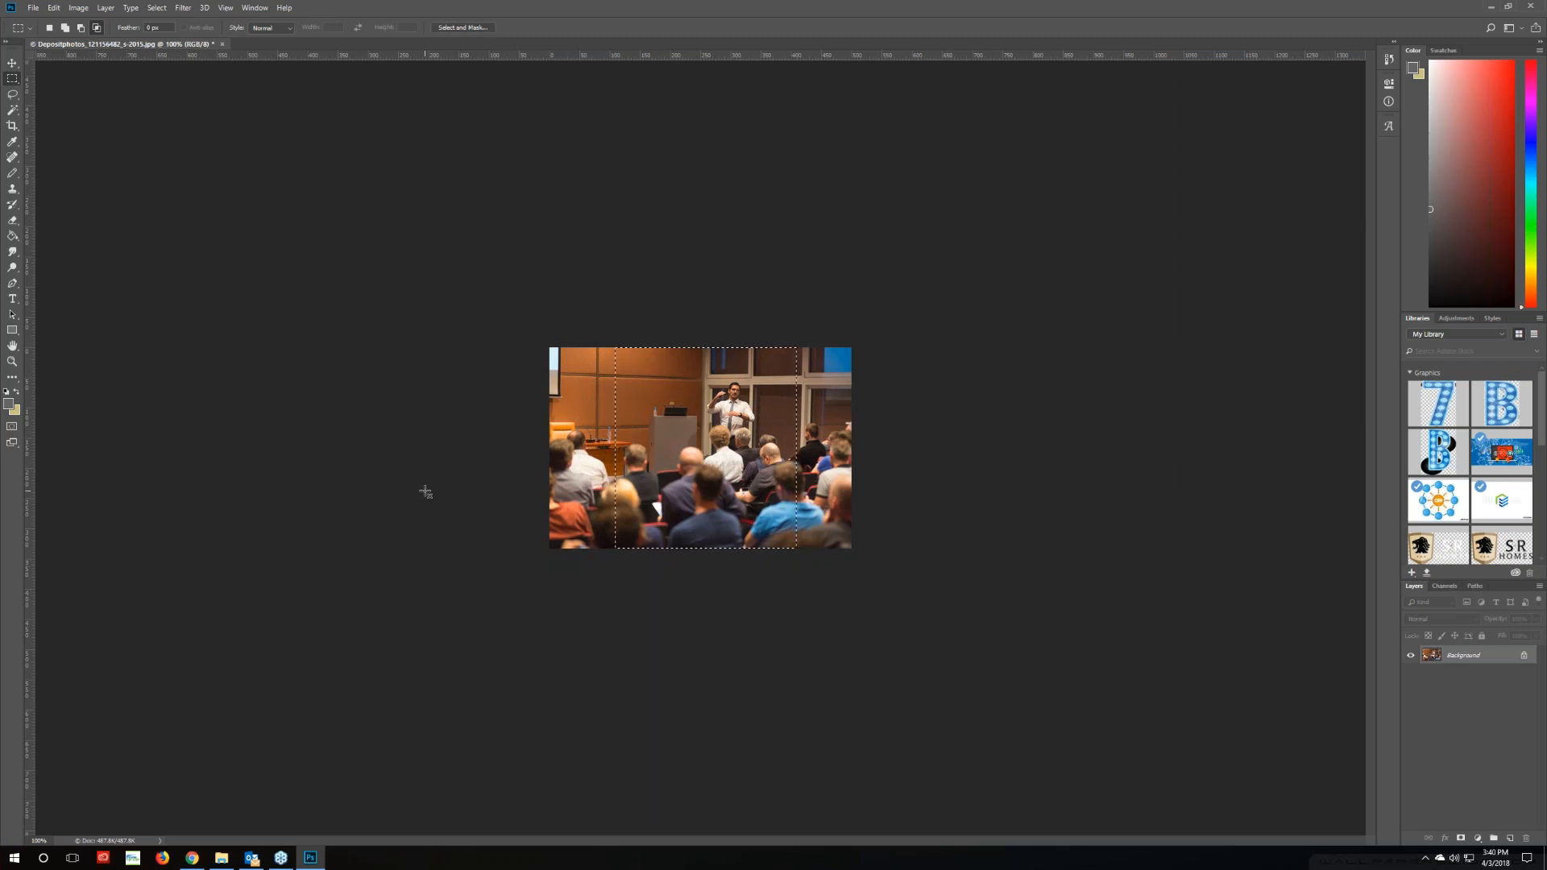
Crop the photo to the selection, save it as JPEG, and return to the browser
left_click(79, 7)
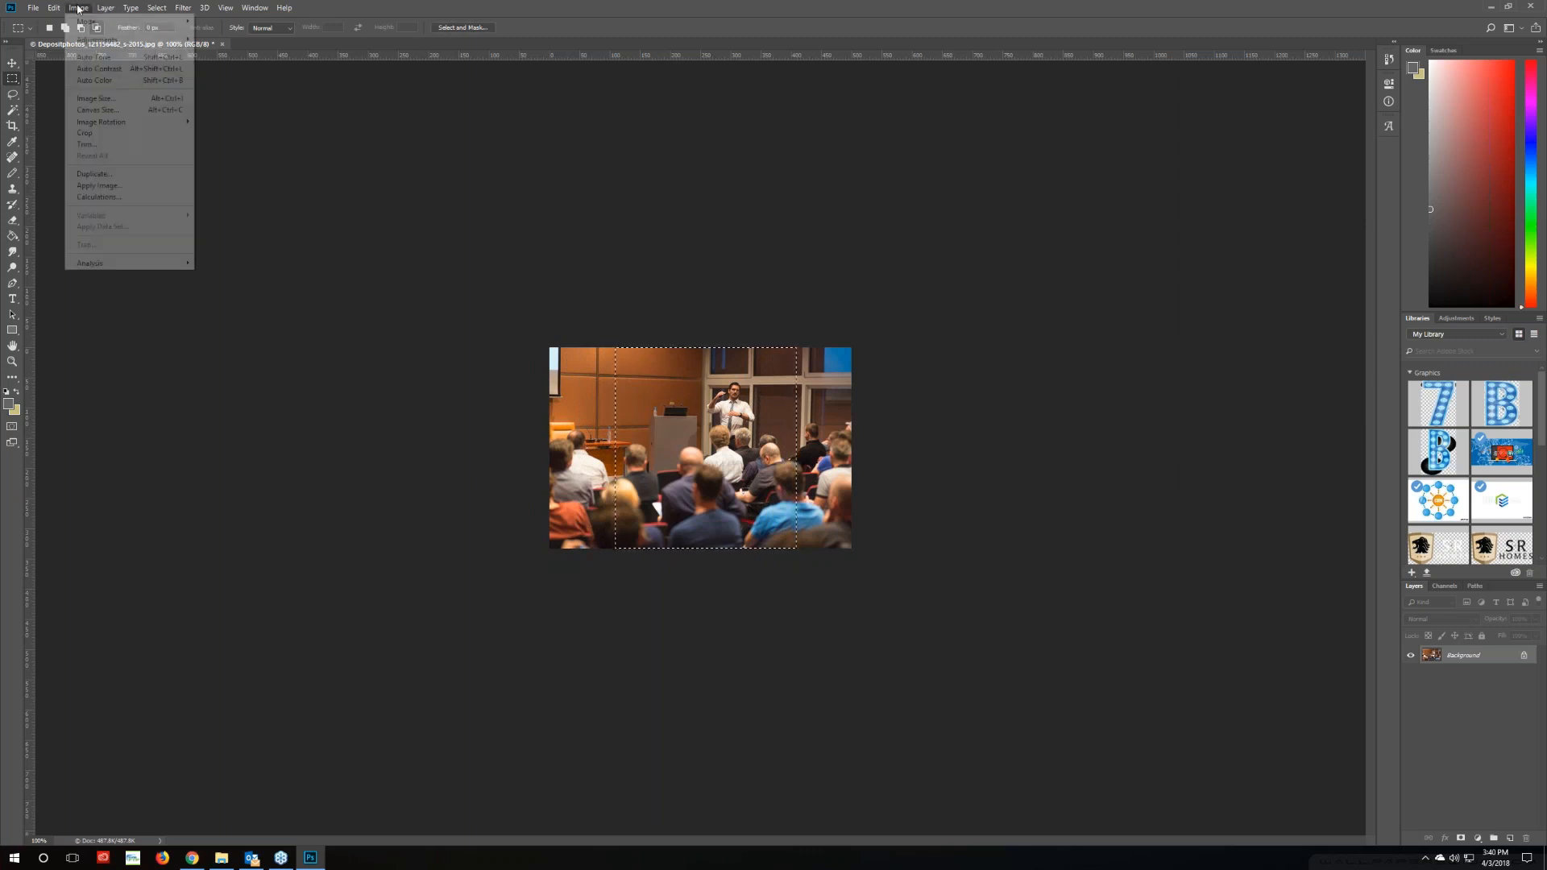
left_click(86, 133)
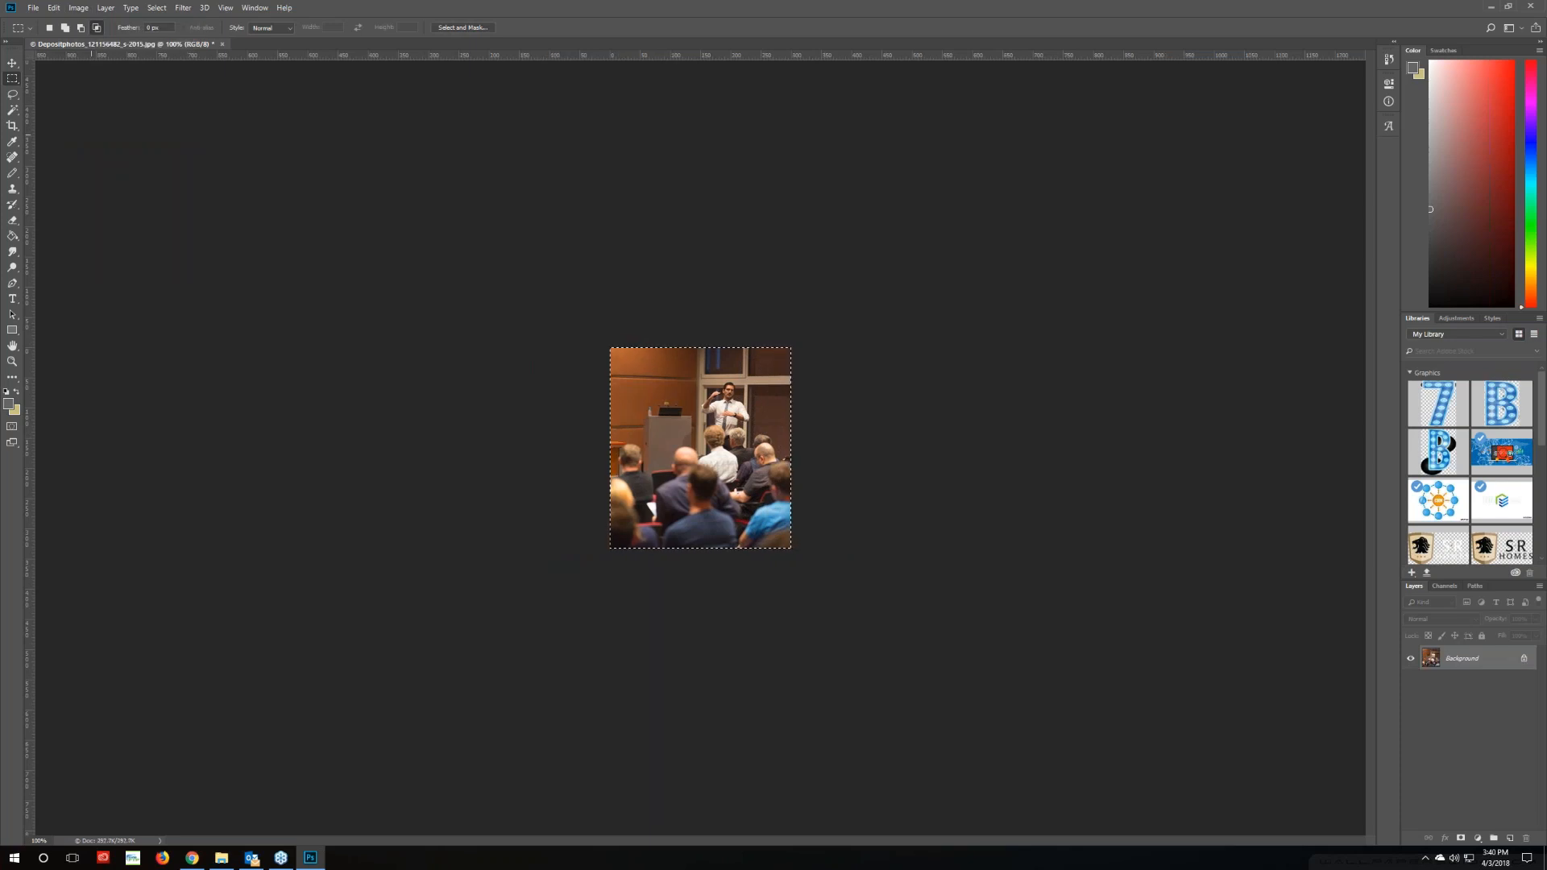
left_click(33, 7)
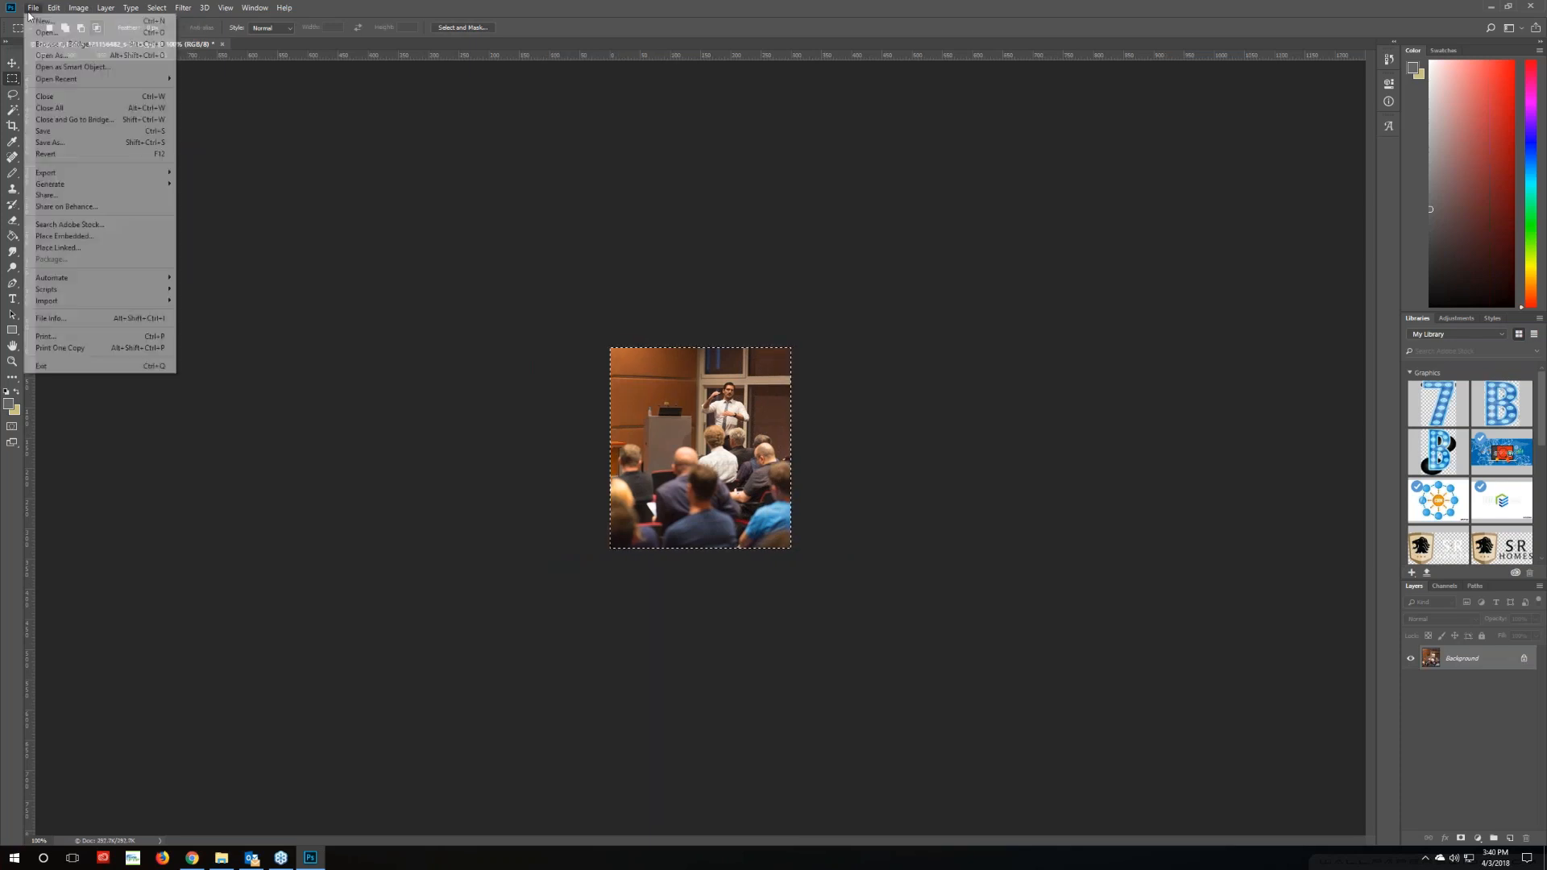
left_click(49, 133)
key("Return")
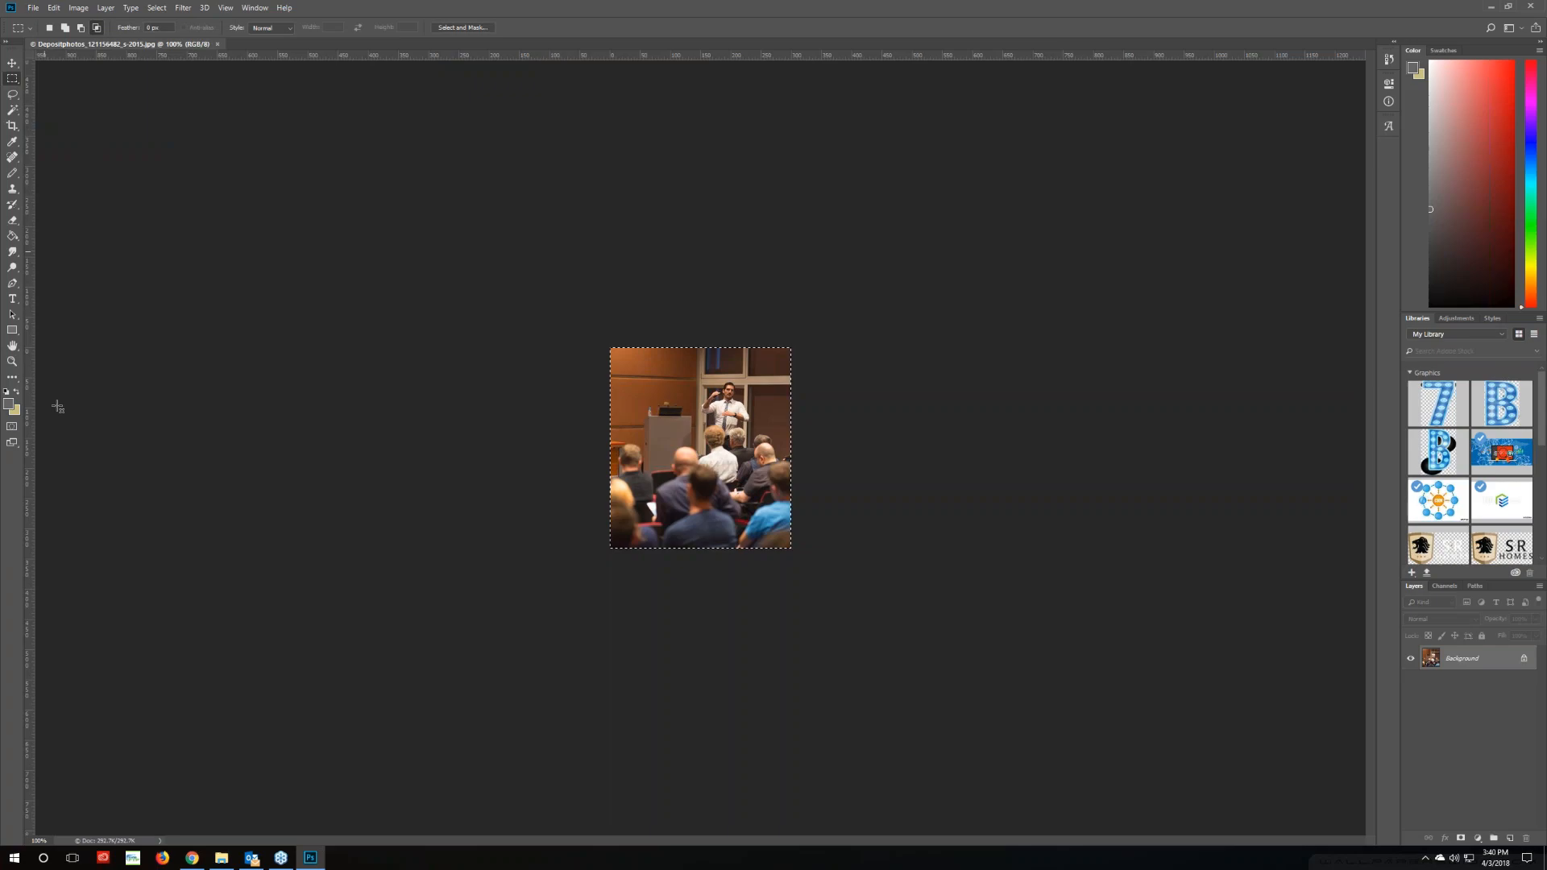
left_click(203, 859)
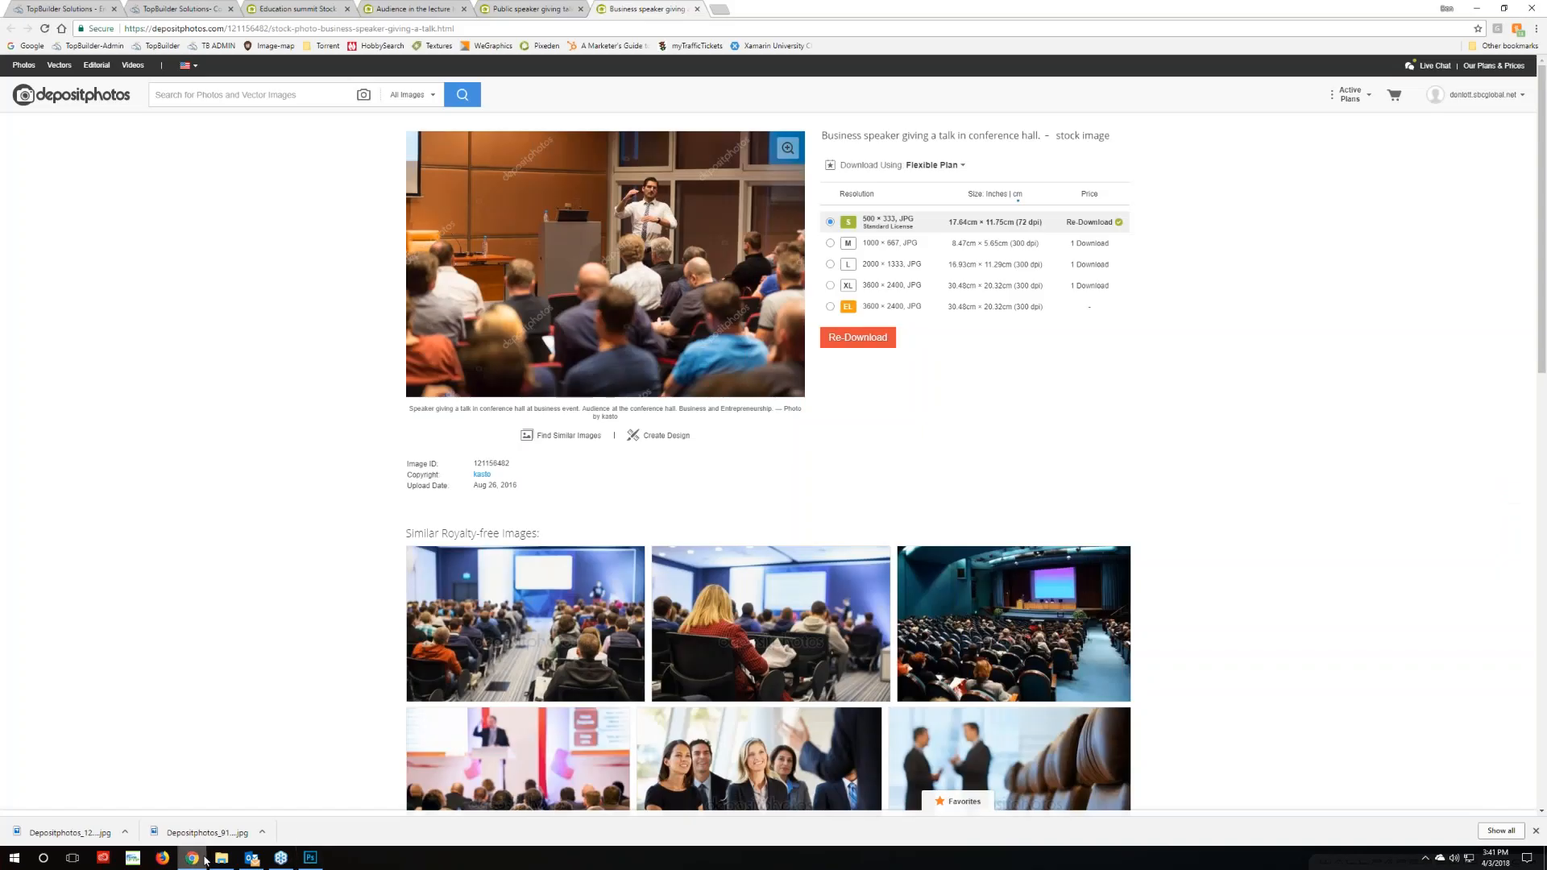
Replace the megaphone image in the email body with the uploaded Depositphotos_121156482_s-2015.jpg
left_click(185, 11)
left_click(69, 10)
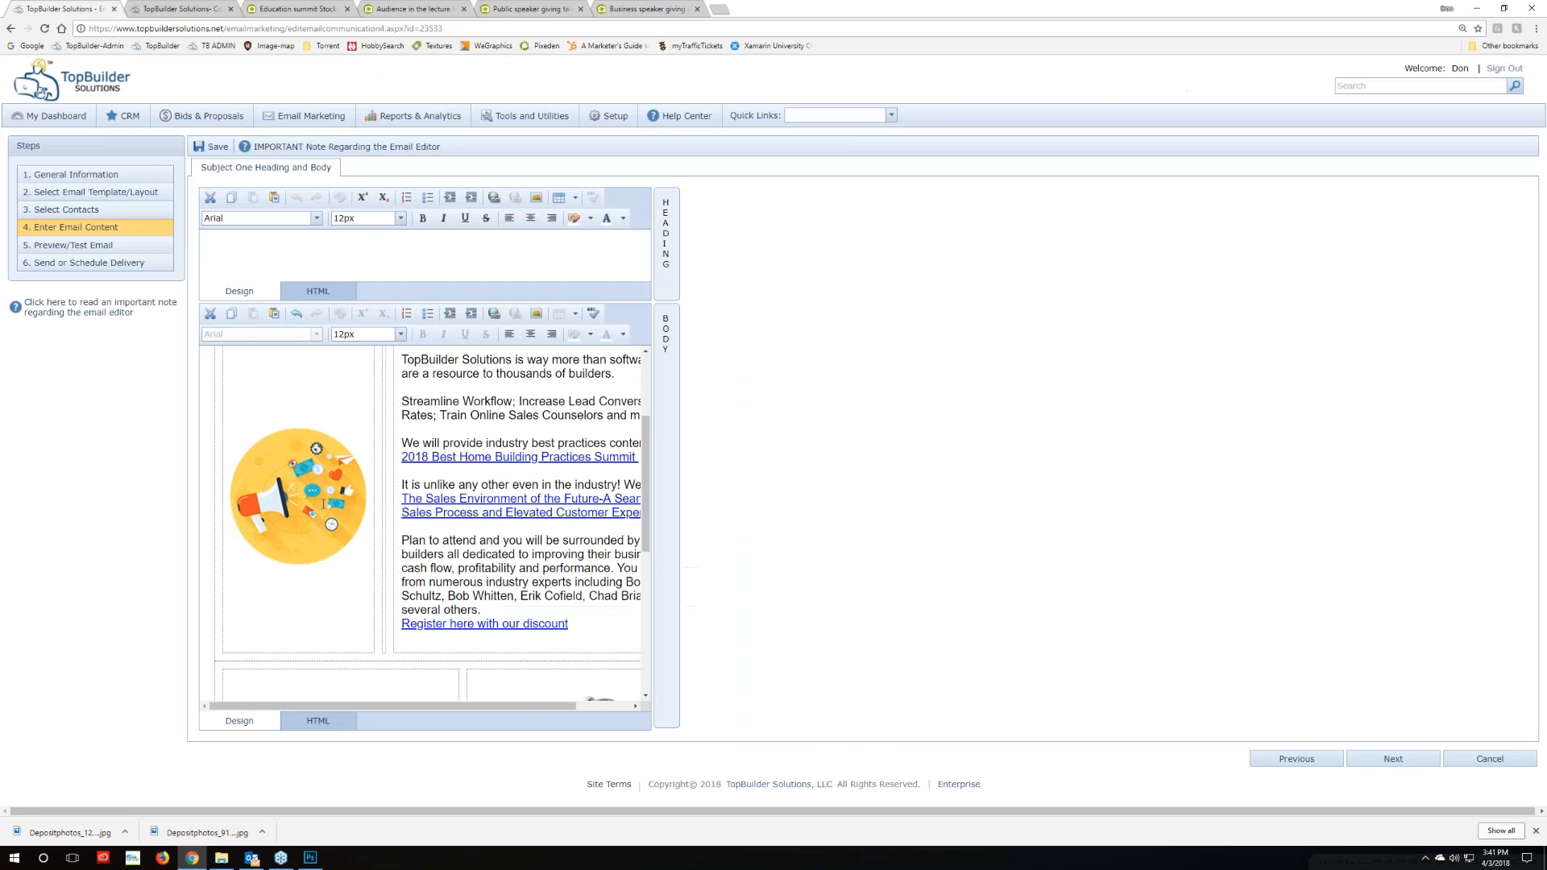
left_click(323, 504)
right_click(326, 508)
left_click(378, 557)
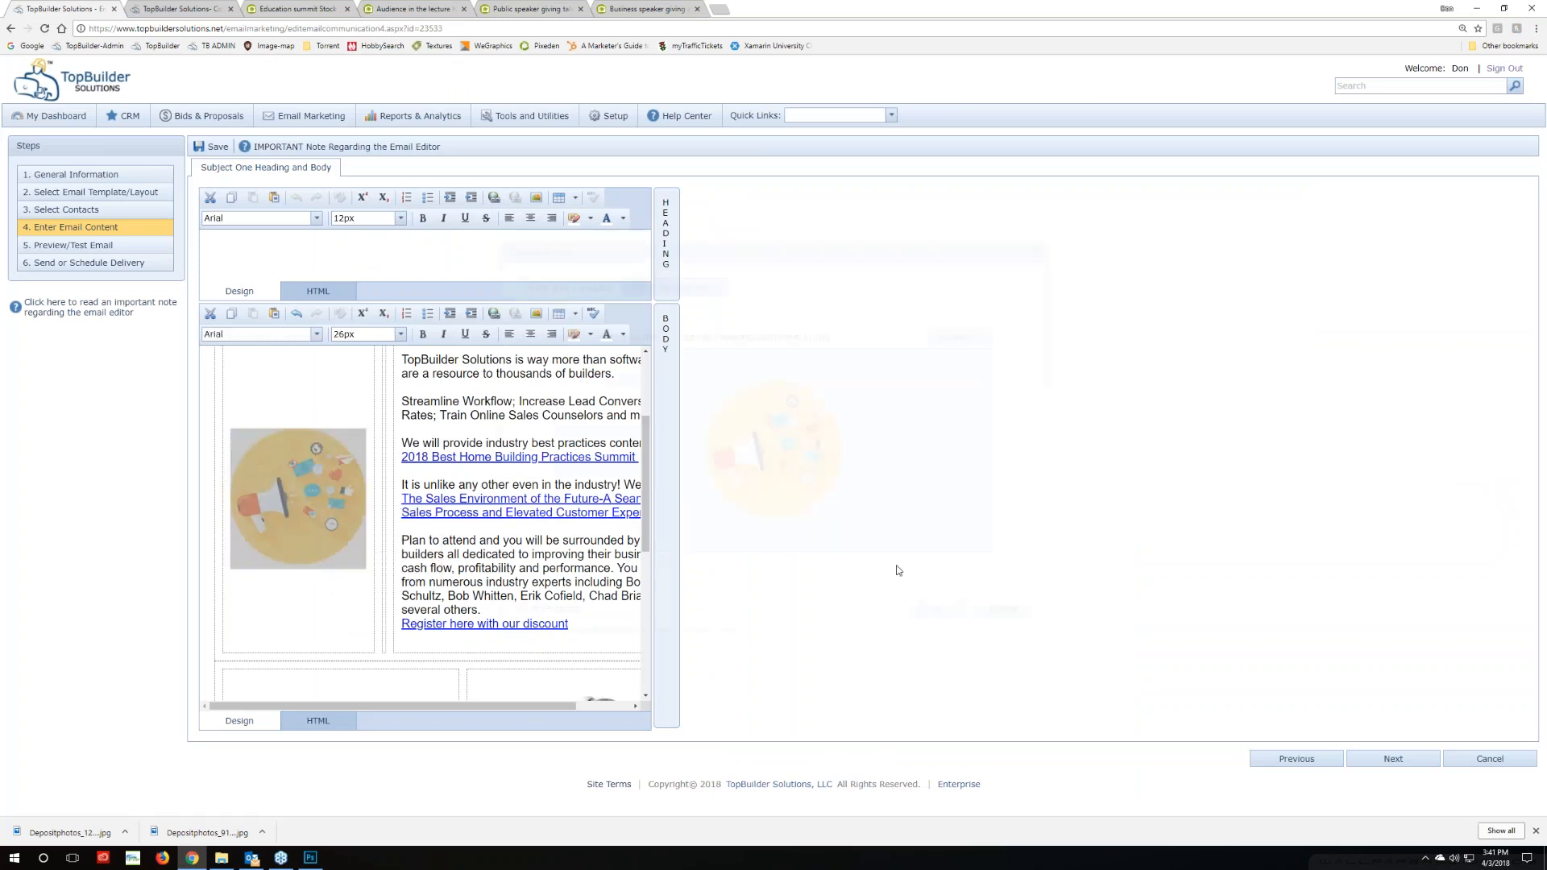
left_click(956, 337)
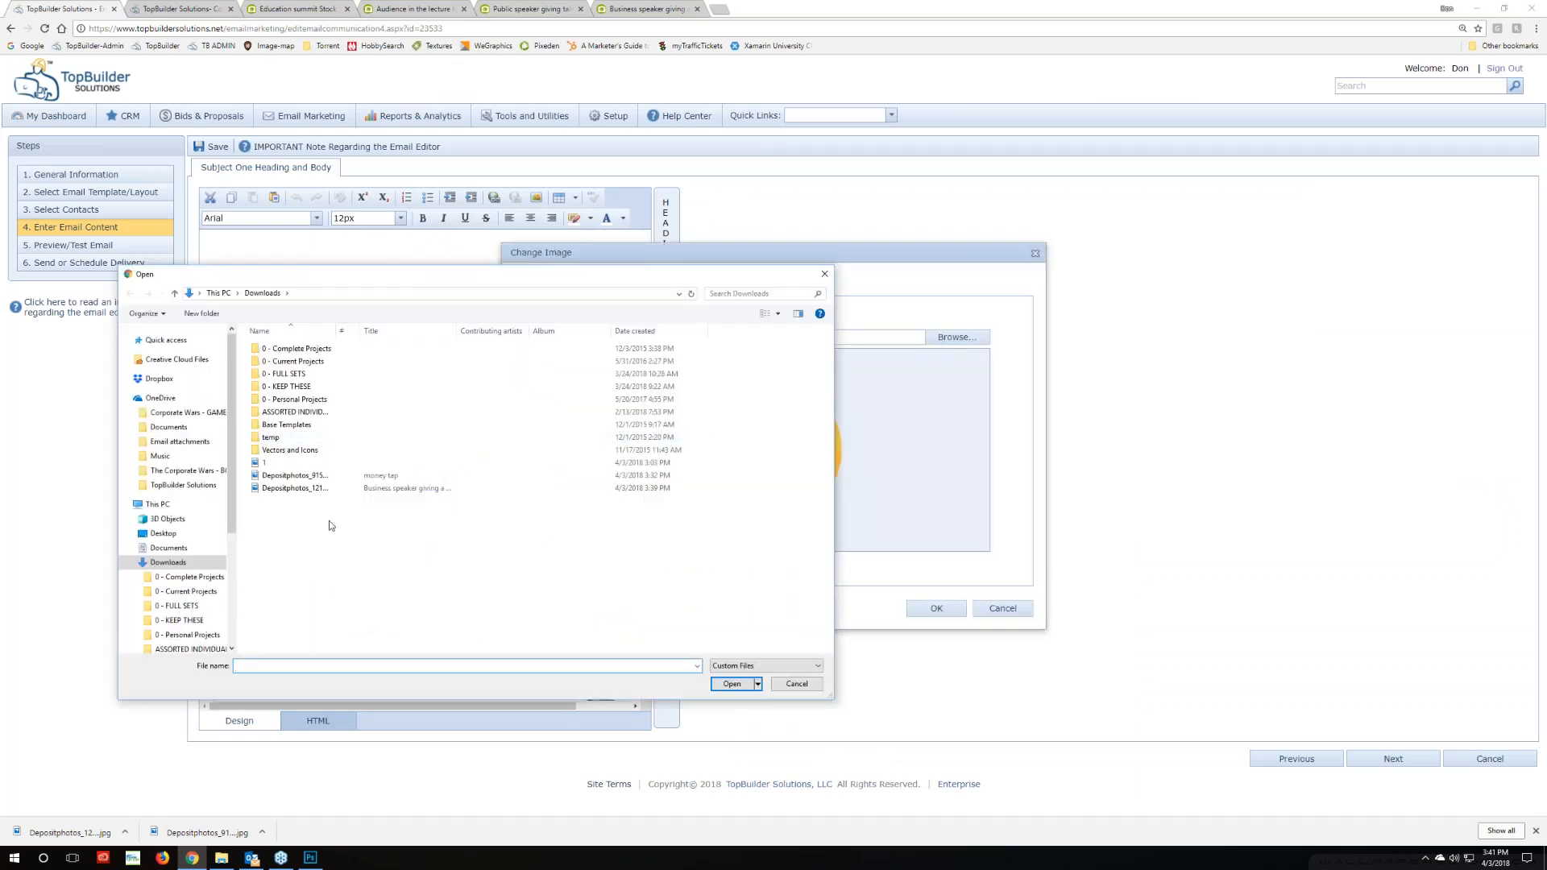
left_click(305, 489)
left_click(743, 684)
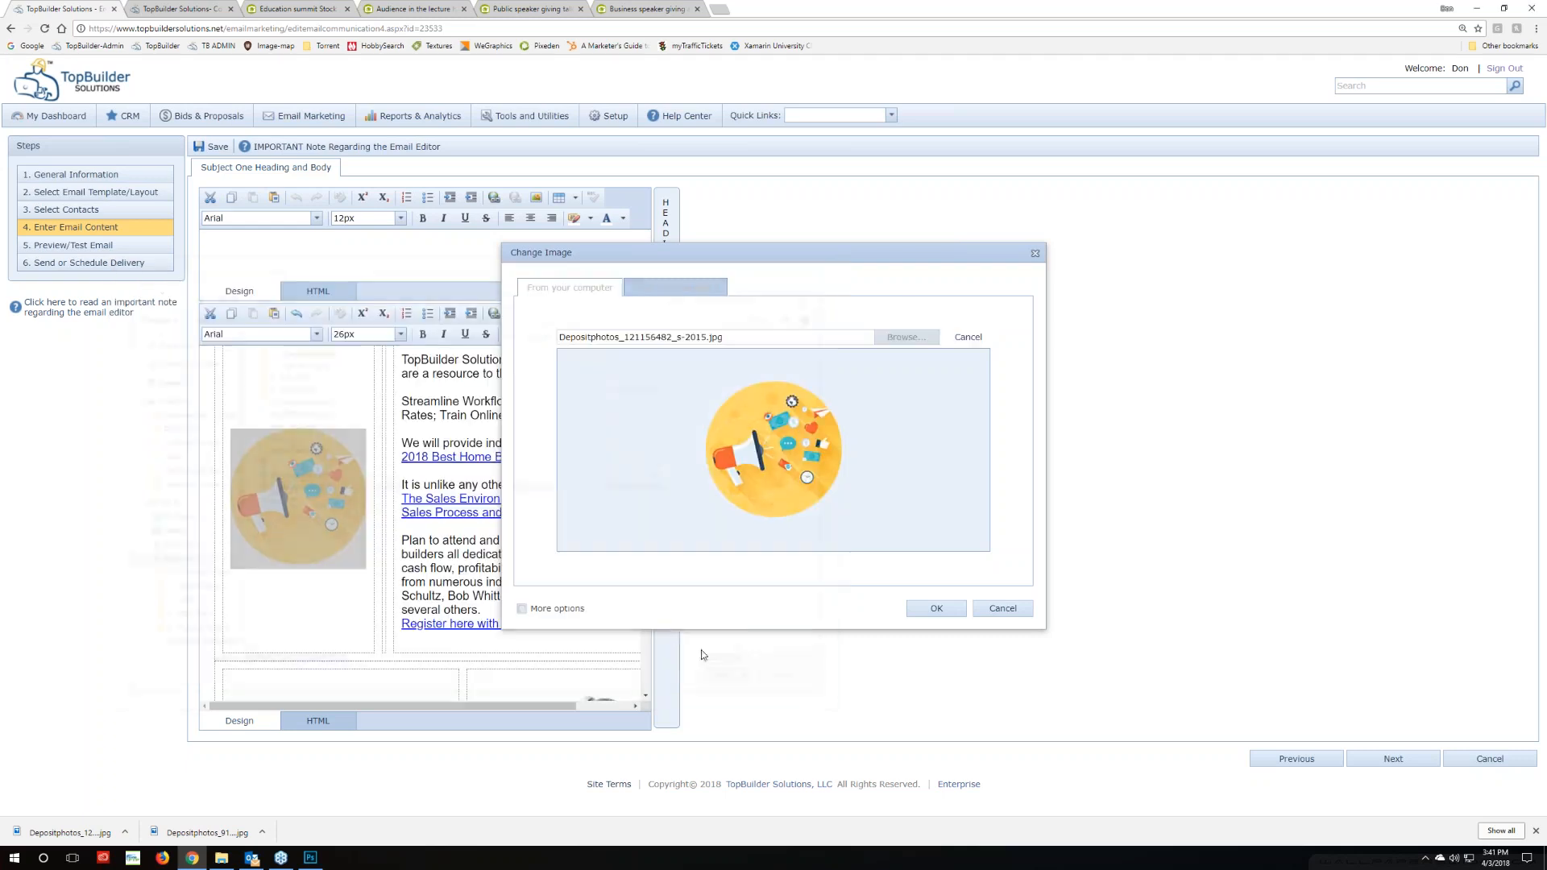
left_click(934, 613)
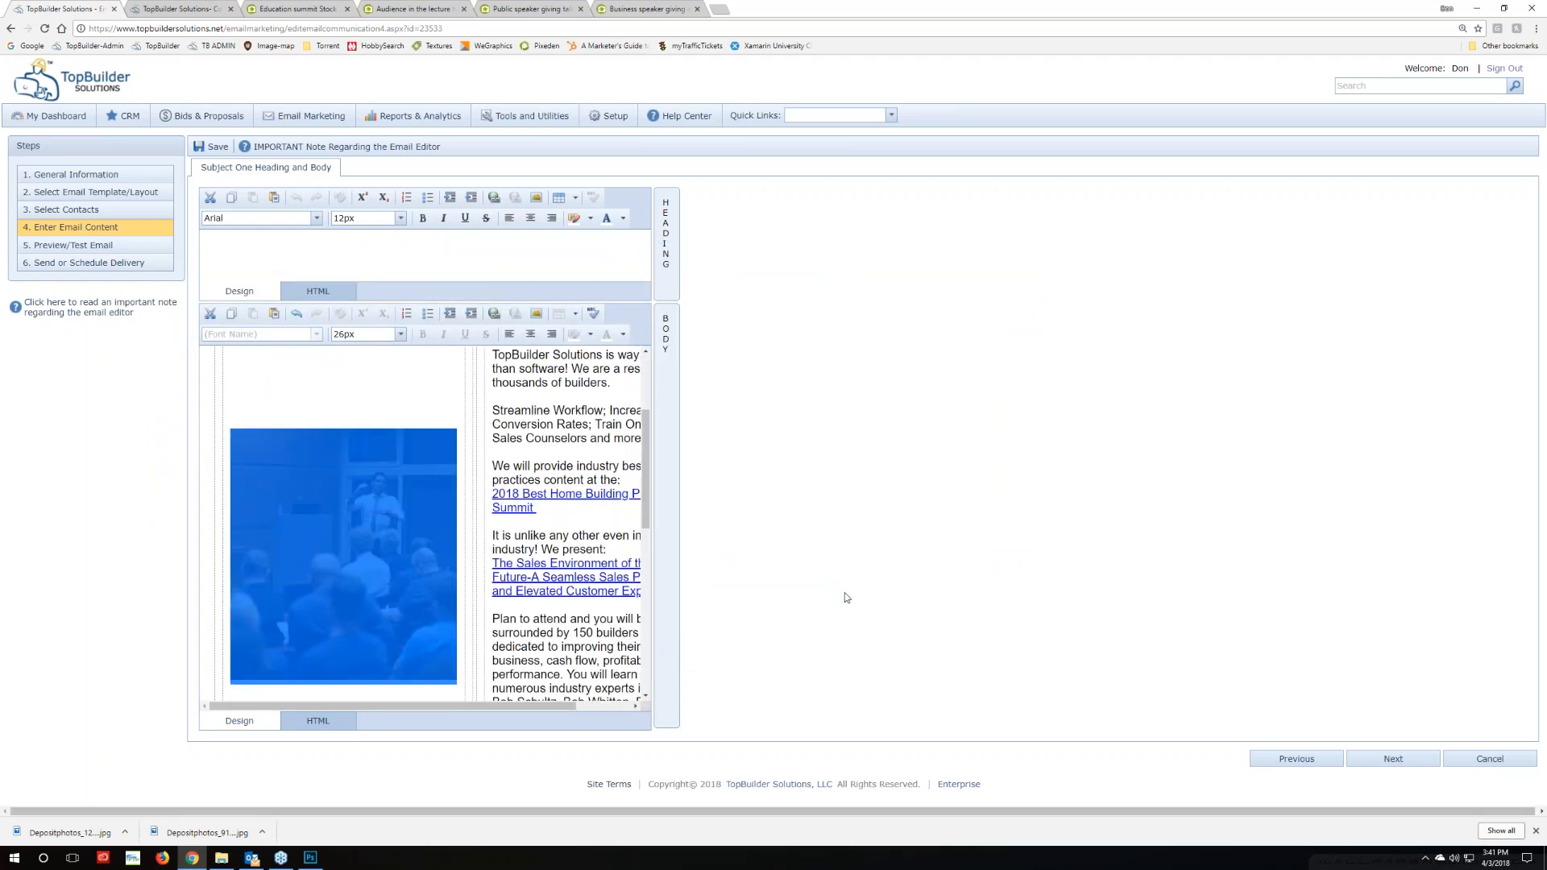
scroll(226, 506, "down", 10)
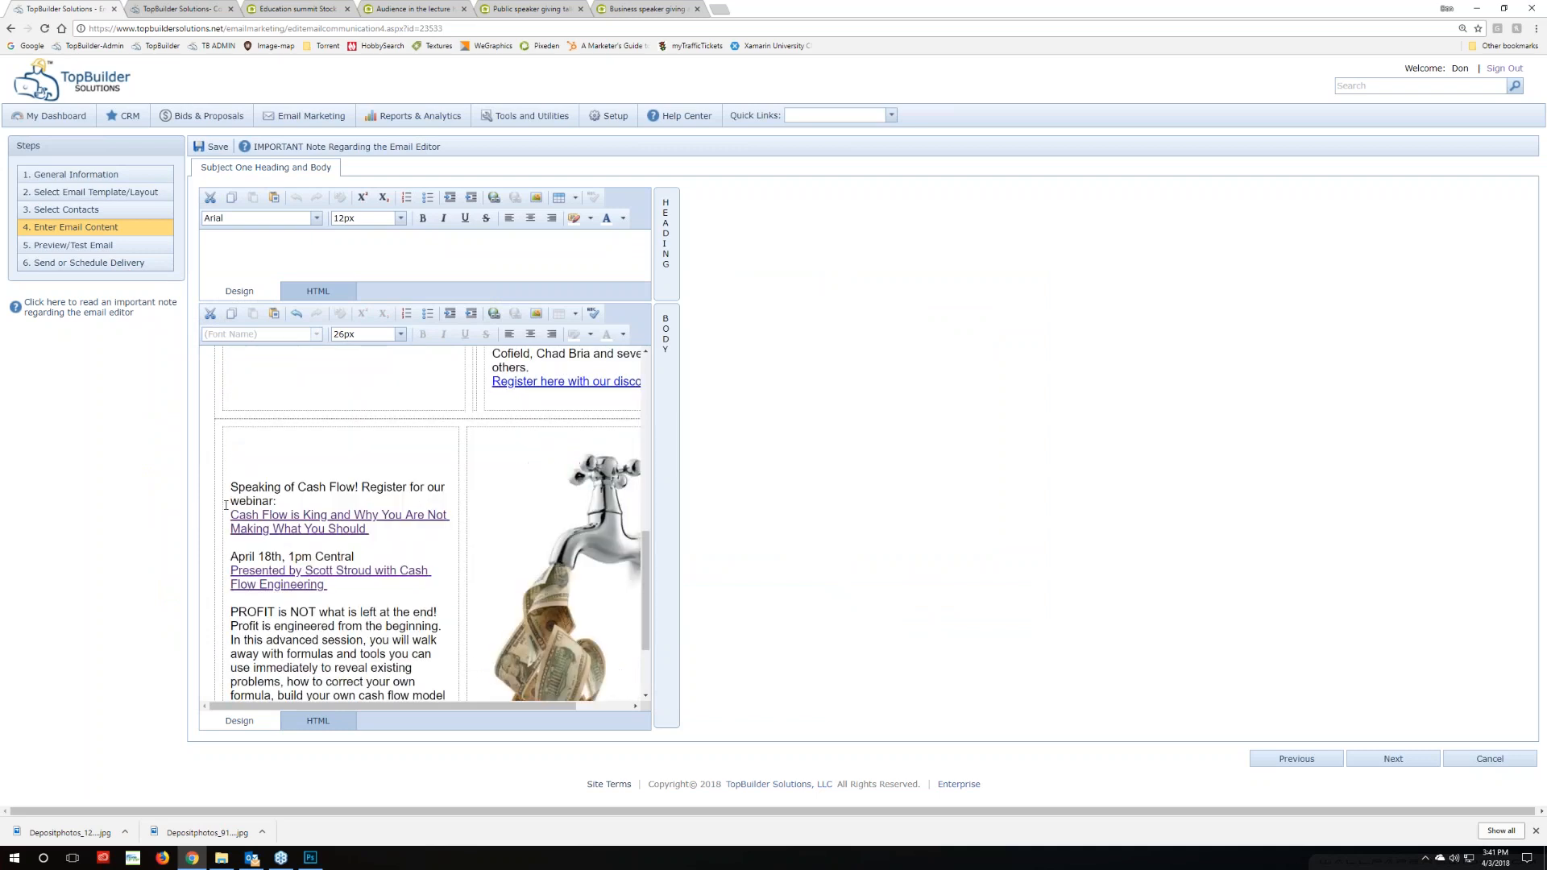
scroll(226, 506, "up", 10)
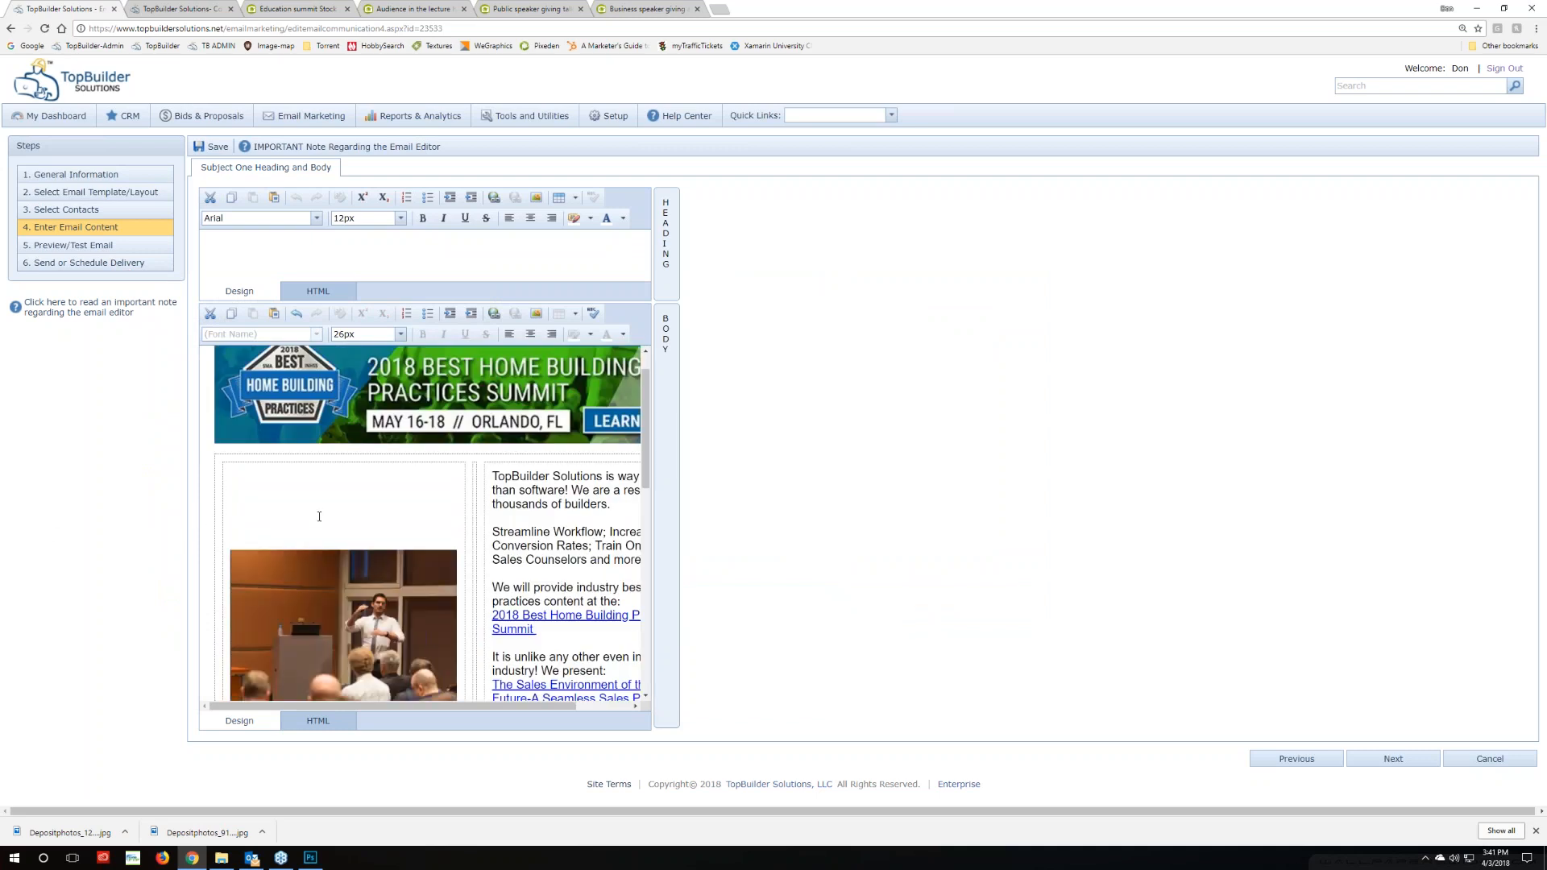
scroll(386, 511, "down", 10)
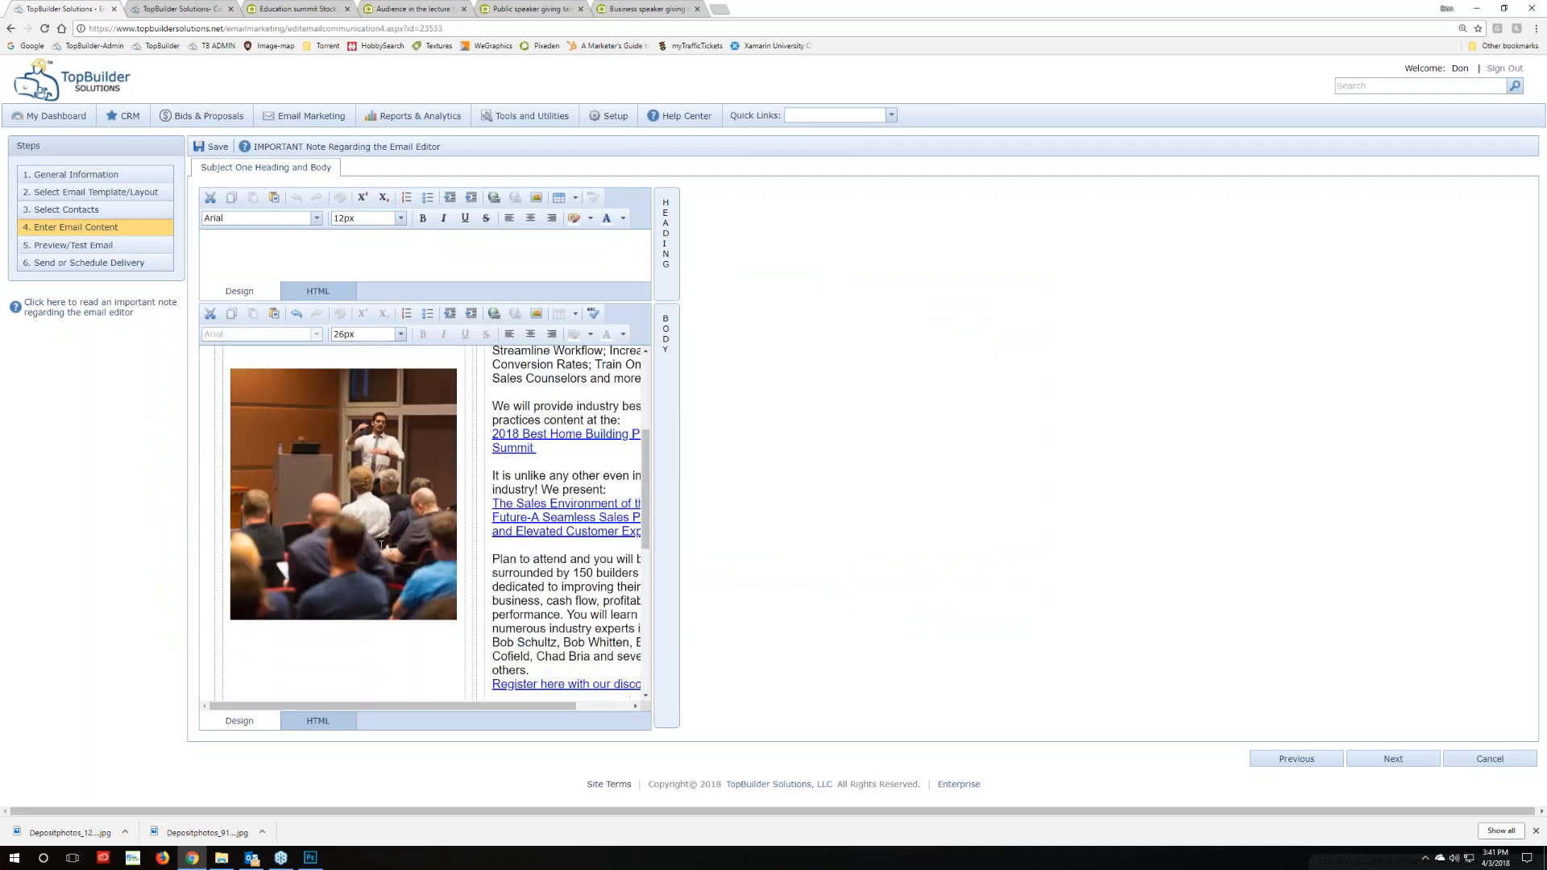
scroll(387, 511, "down", 3)
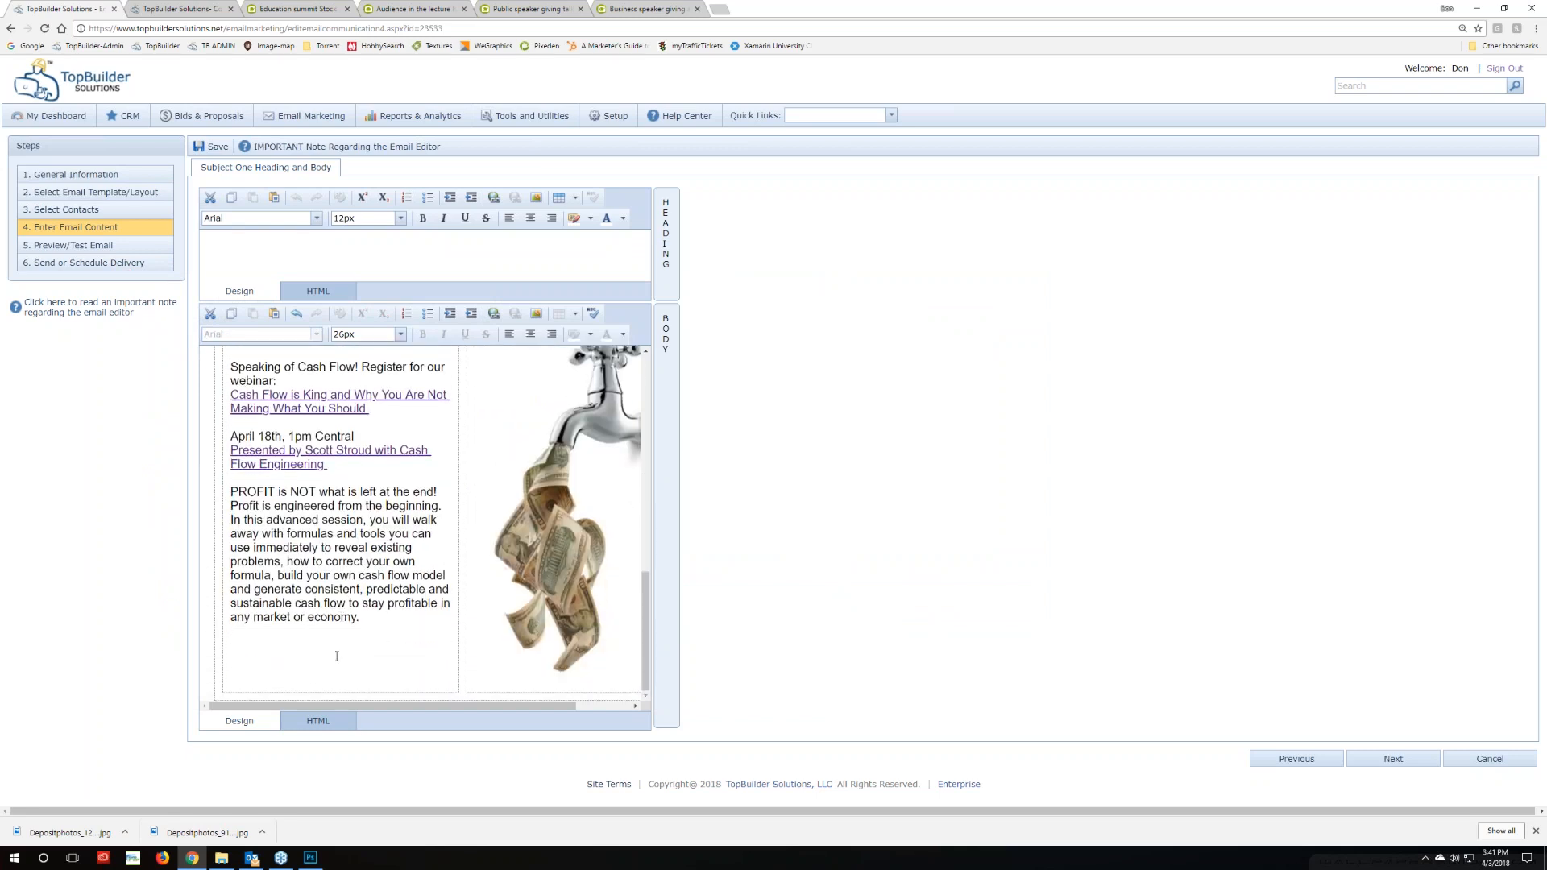
mouse_move(253, 862)
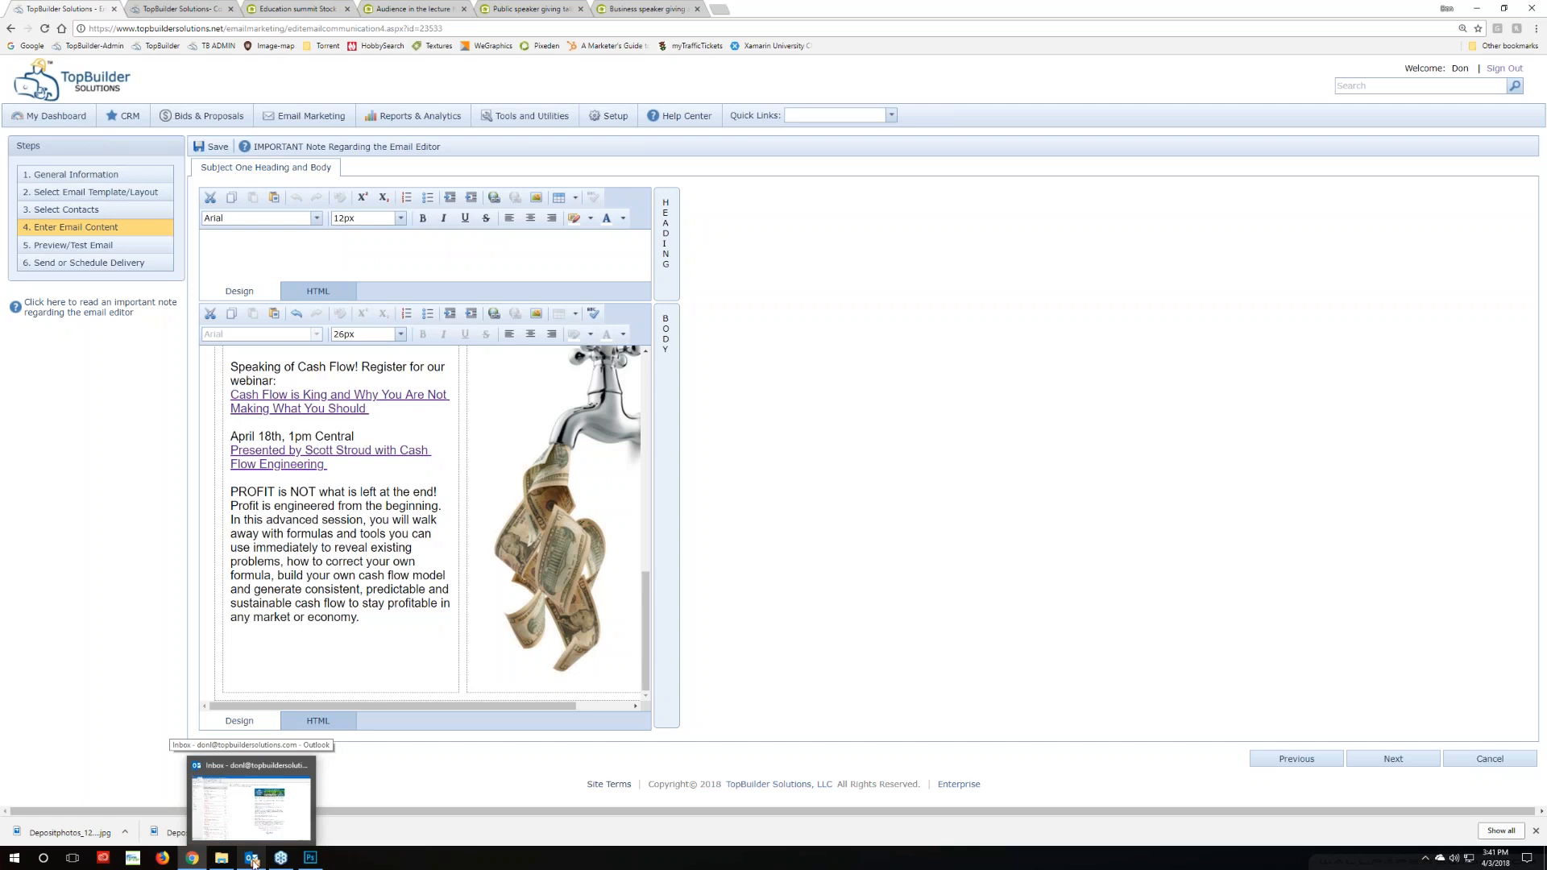
left_click(253, 860)
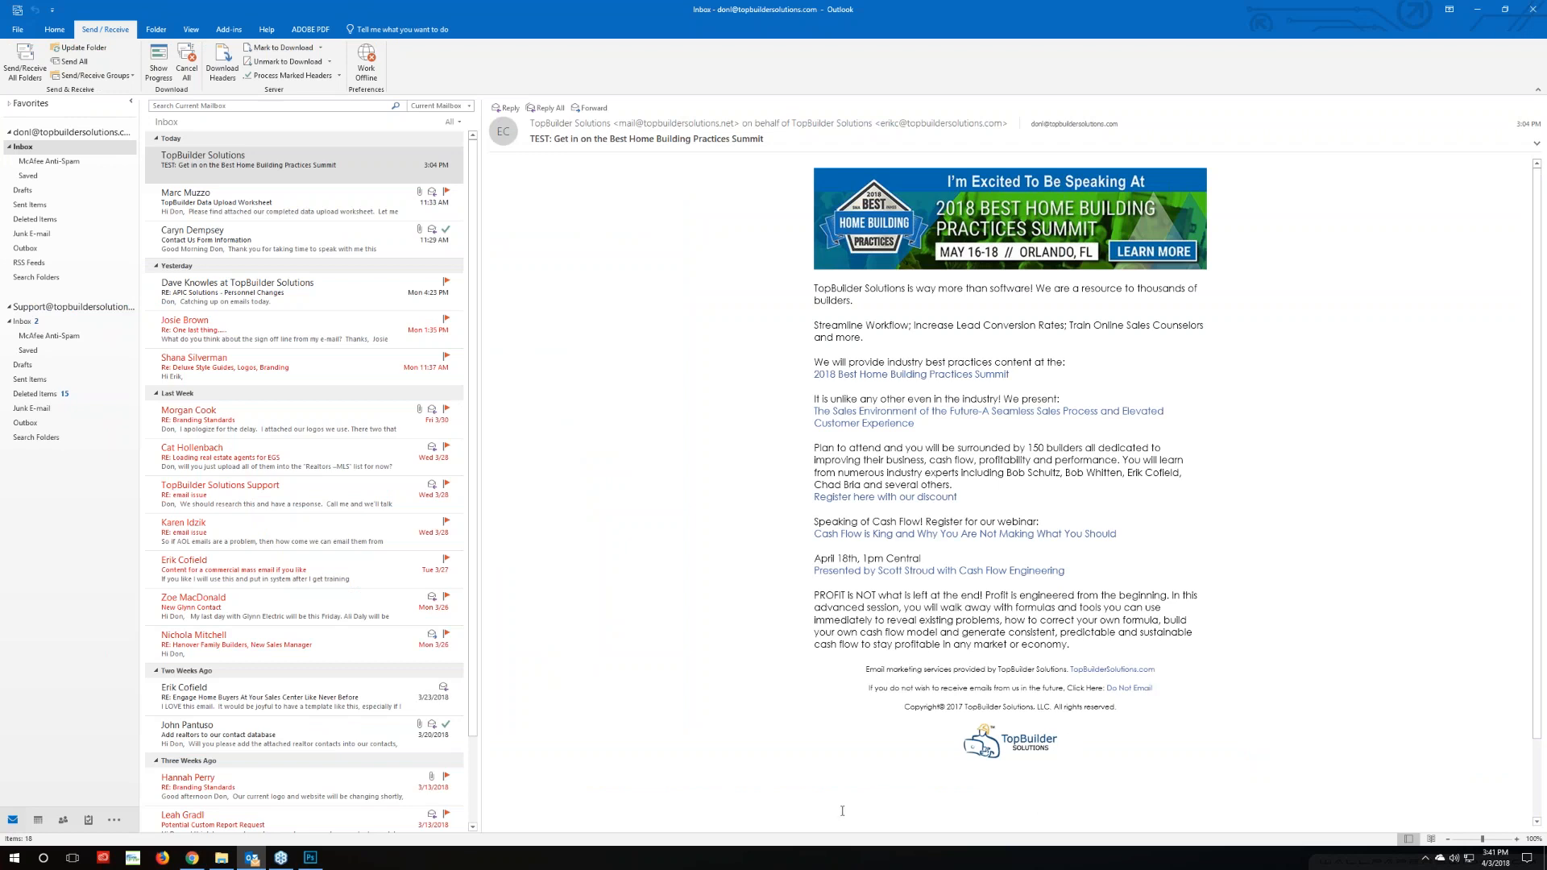
mouse_move(257, 861)
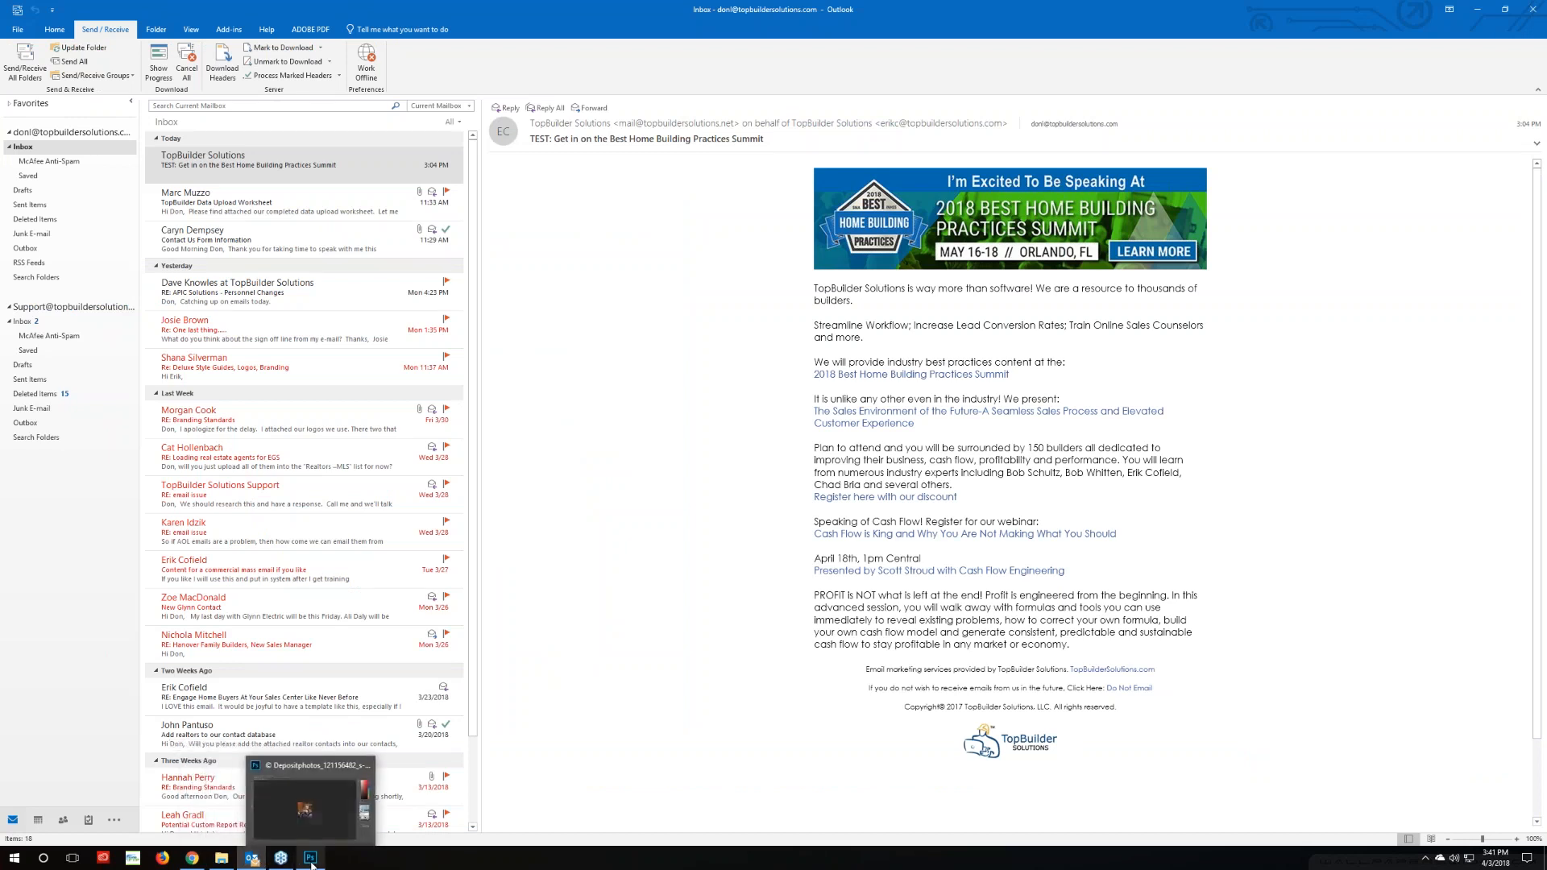
left_click(191, 859)
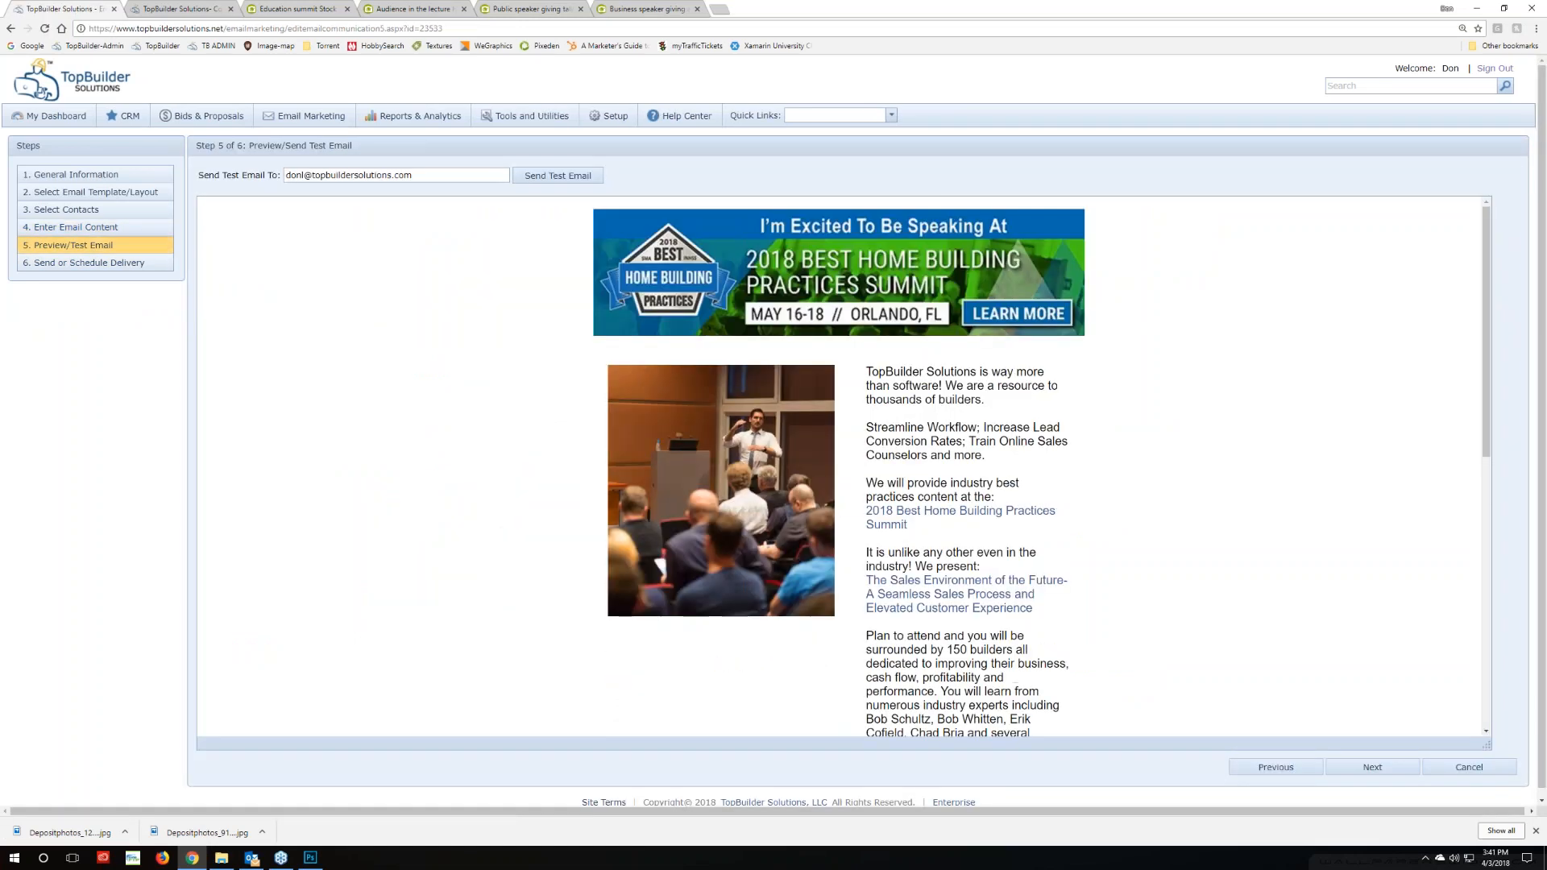
Scroll through the email preview down to the Cash Flow webinar text and unsubscribe footer
scroll(483, 589, "down", 7)
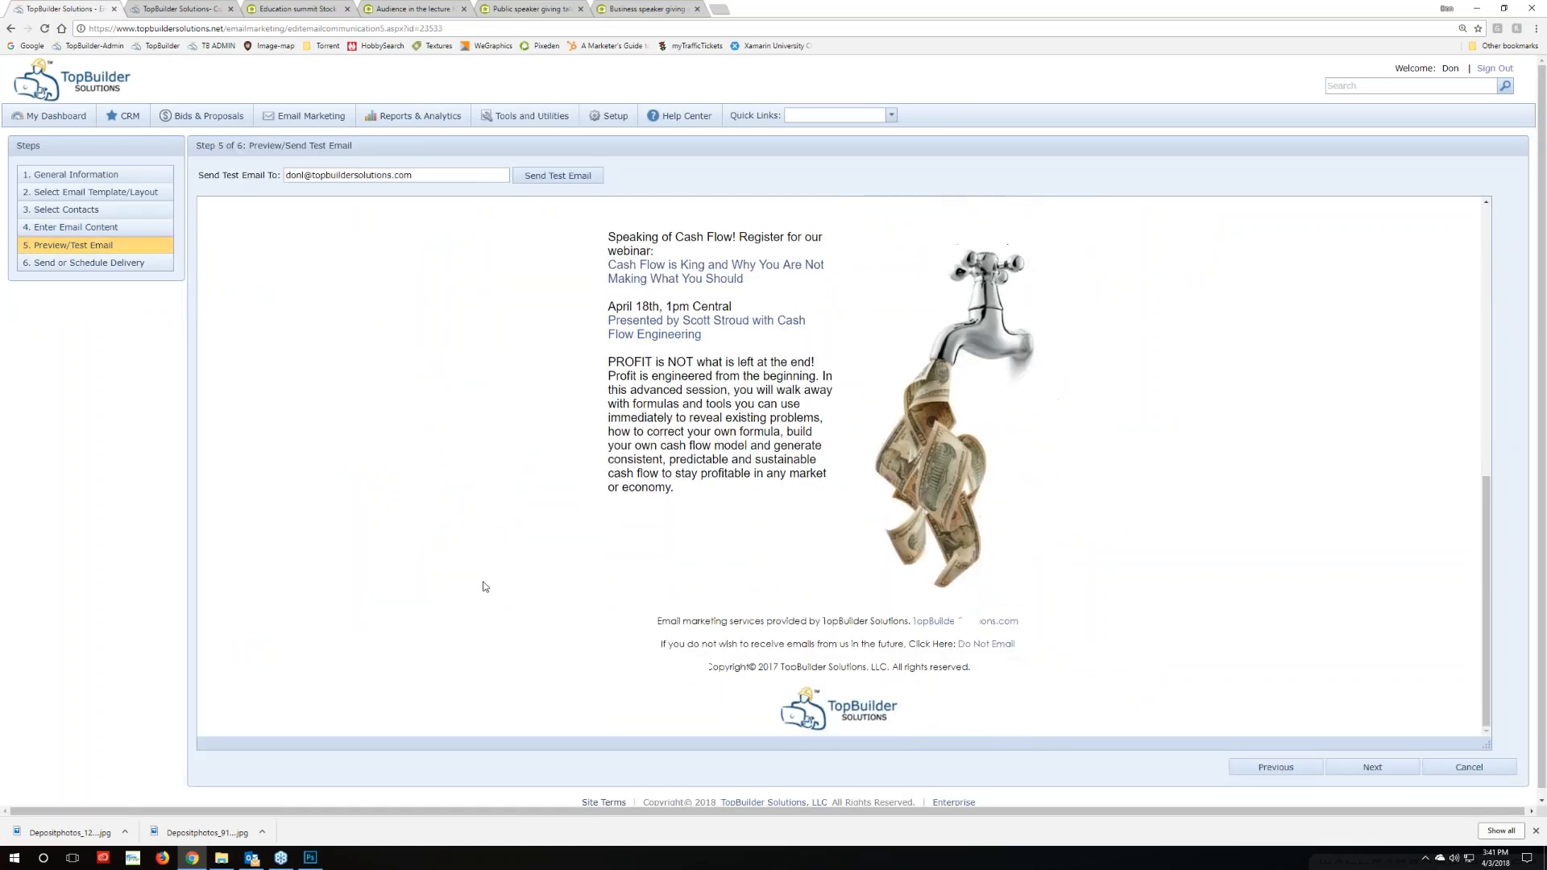
scroll(483, 587, "up", 5)
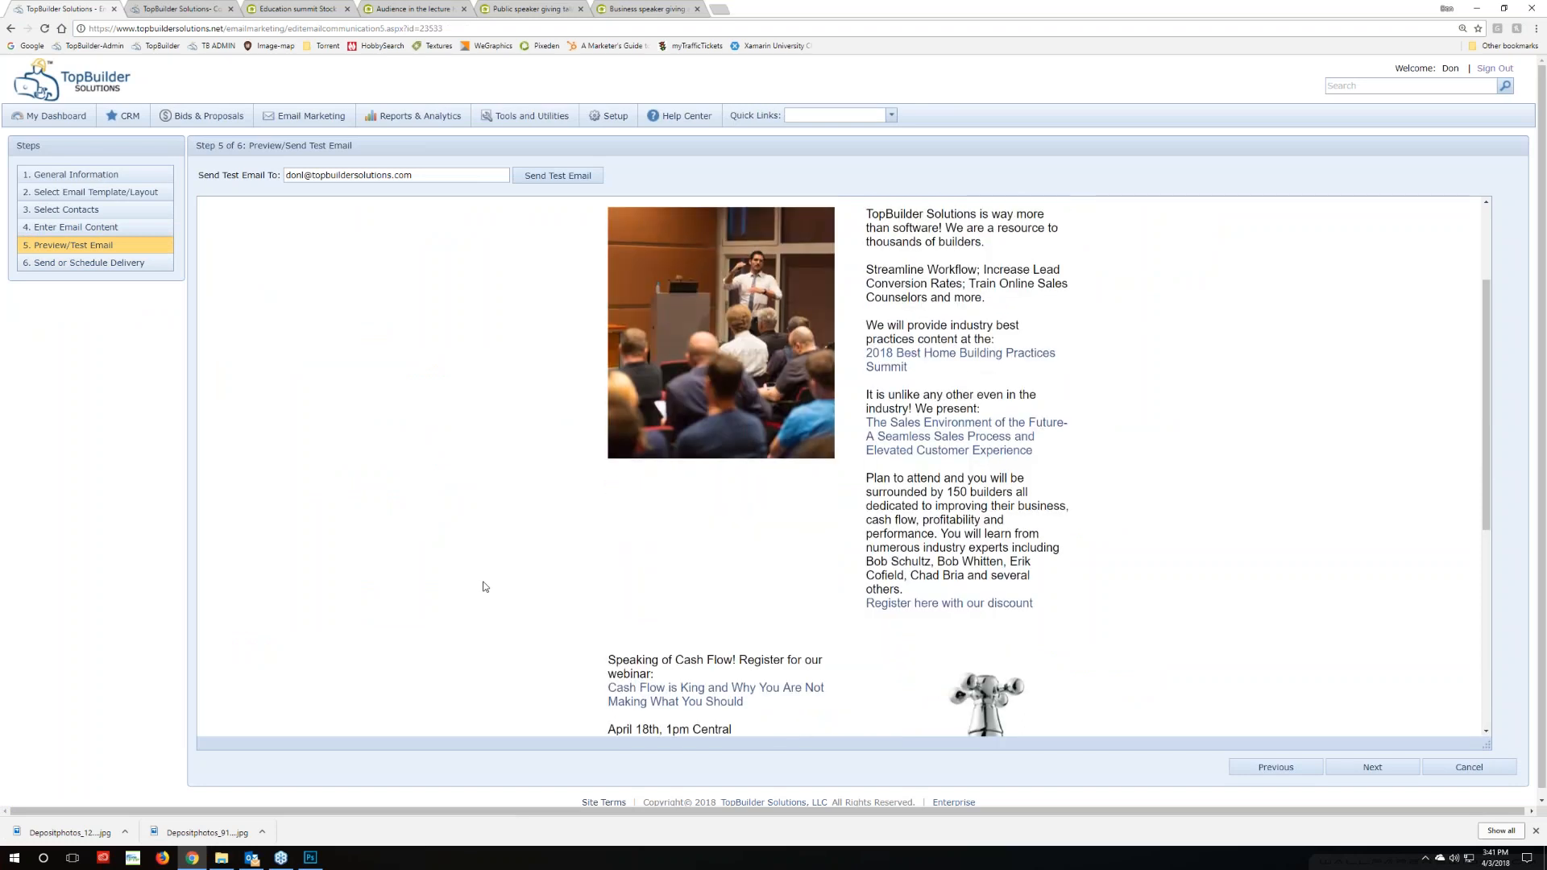
scroll(483, 587, "up", 2)
scroll(483, 586, "down", 3)
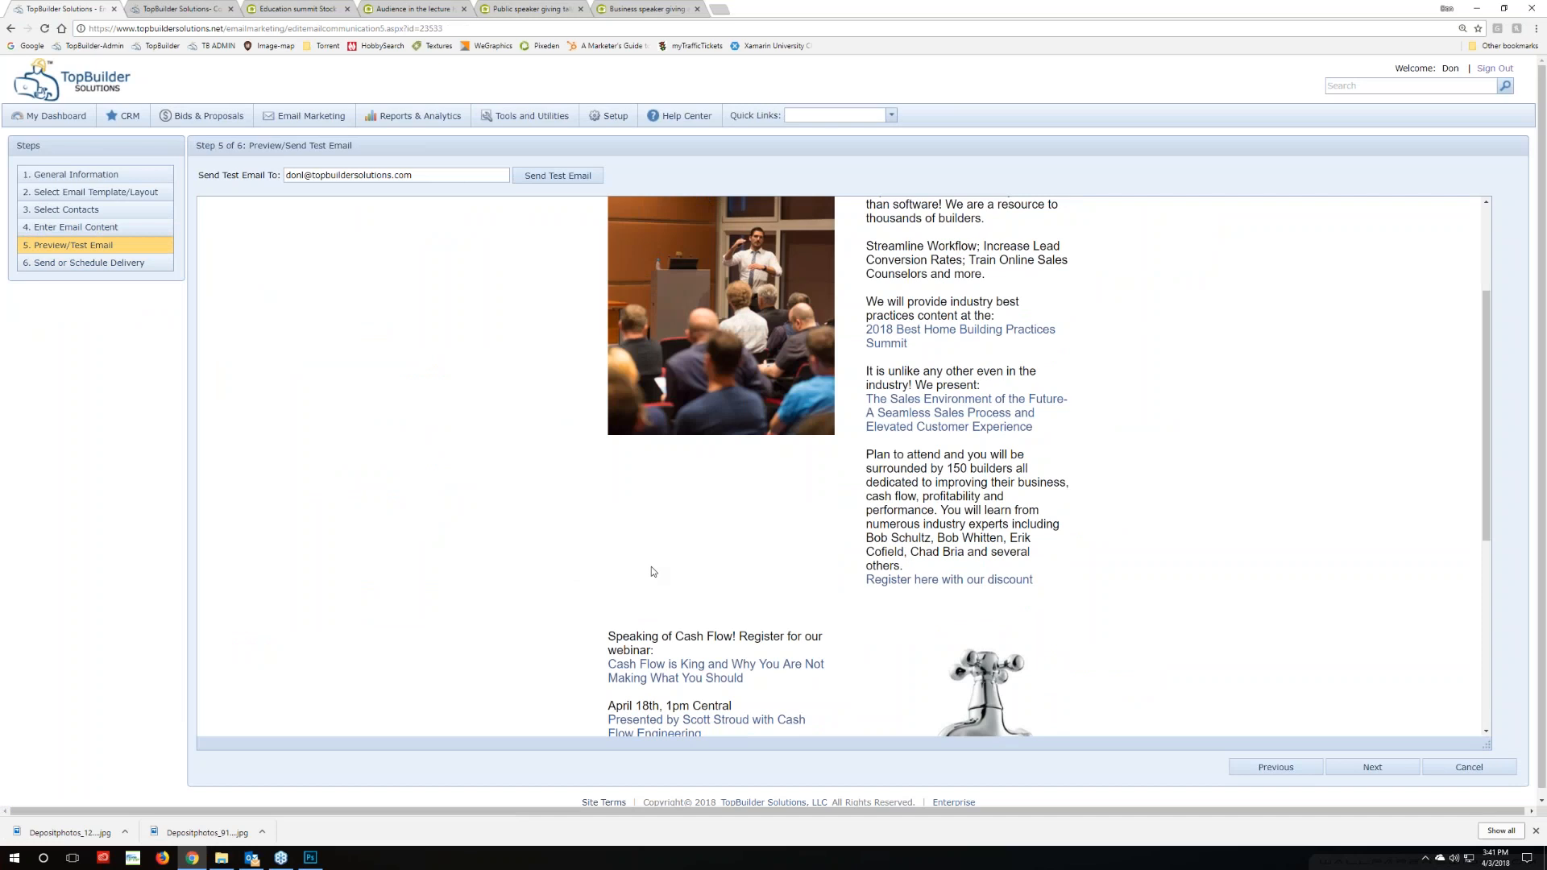
scroll(652, 572, "down", 5)
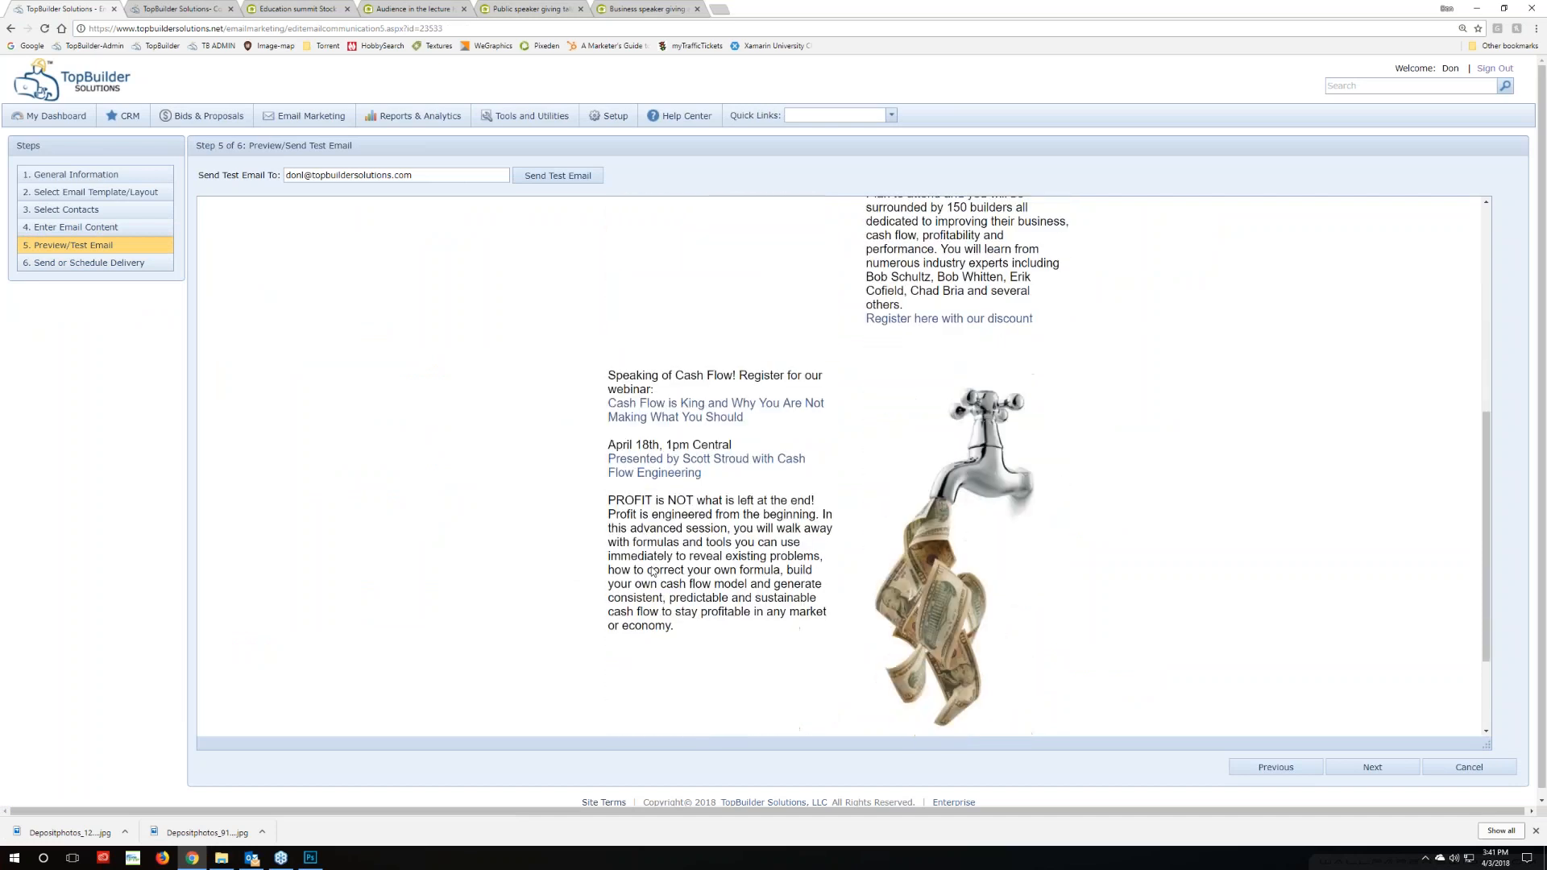
scroll(653, 571, "down", 1)
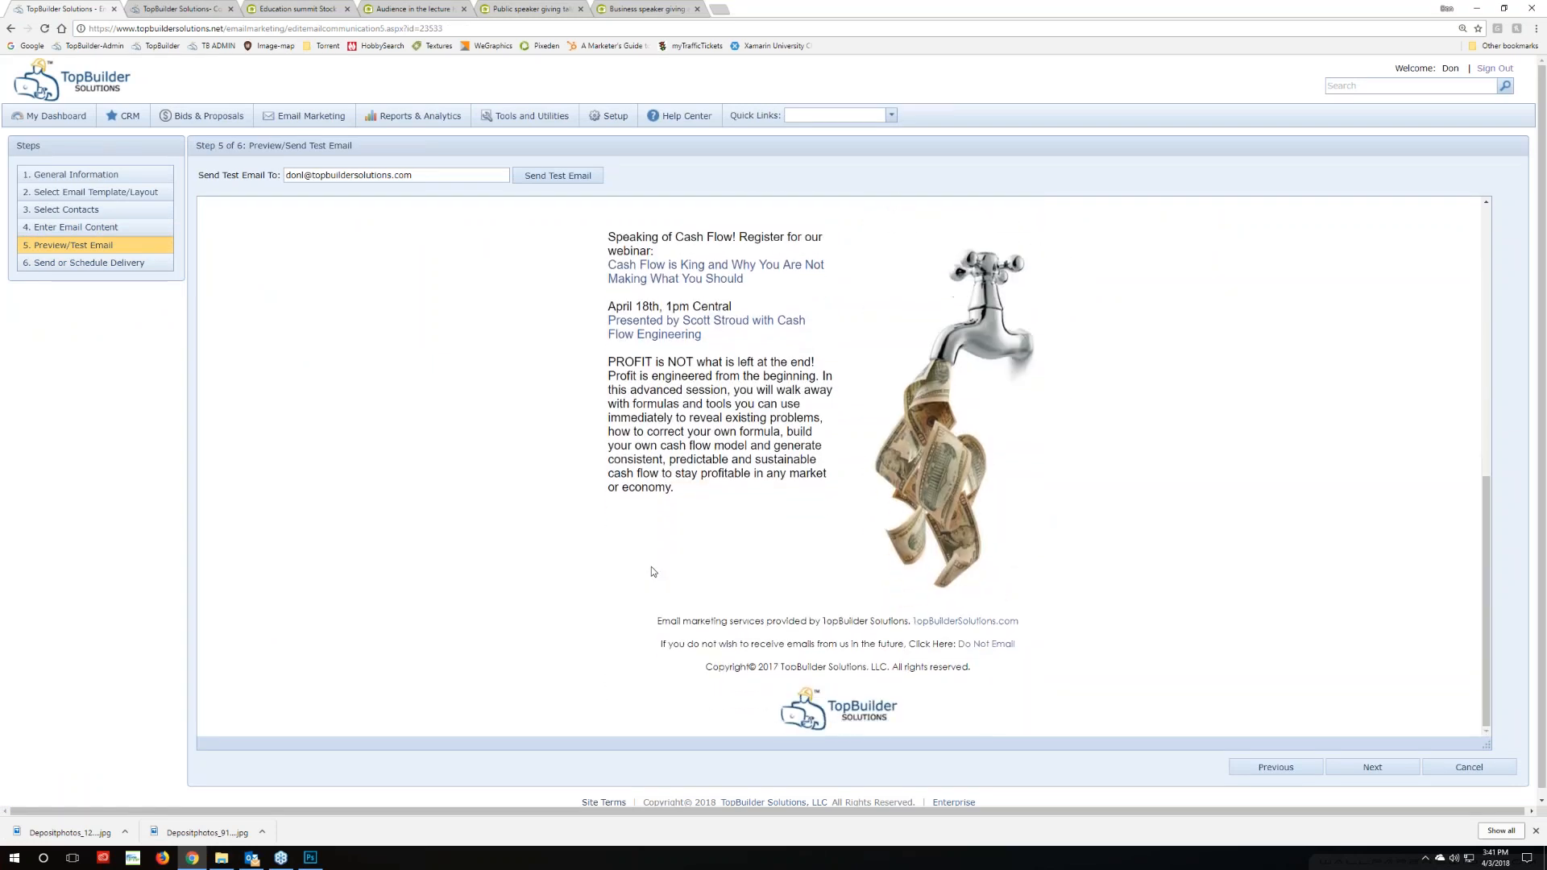
Send the test email to your own address, then to a colleague's address, and open Outlook
left_click(558, 176)
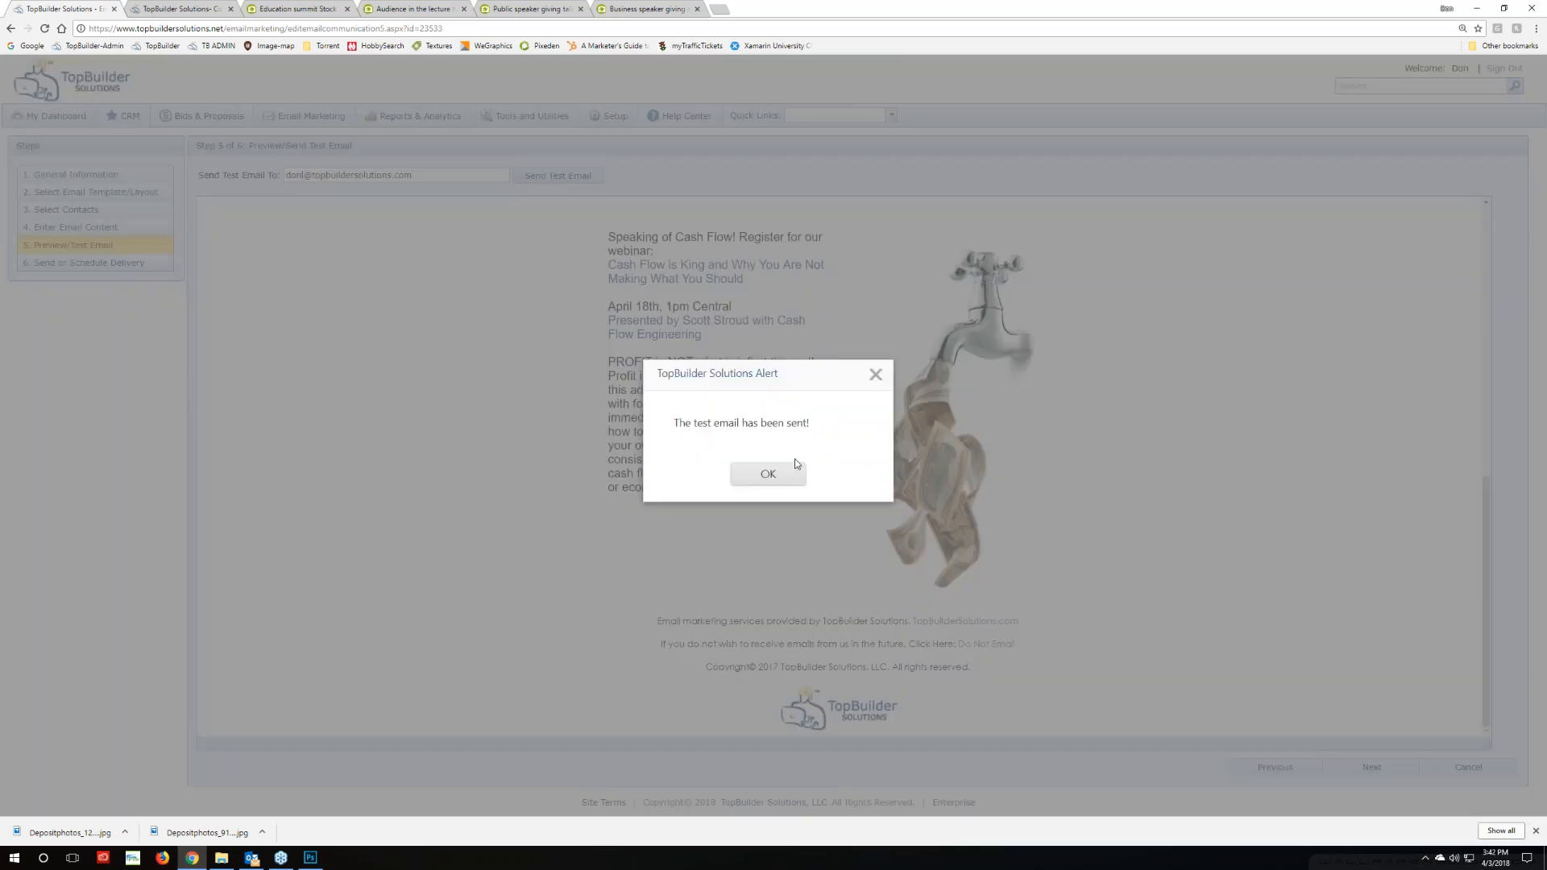
left_click(794, 465)
left_click_drag(305, 174, 215, 173)
type("erikd")
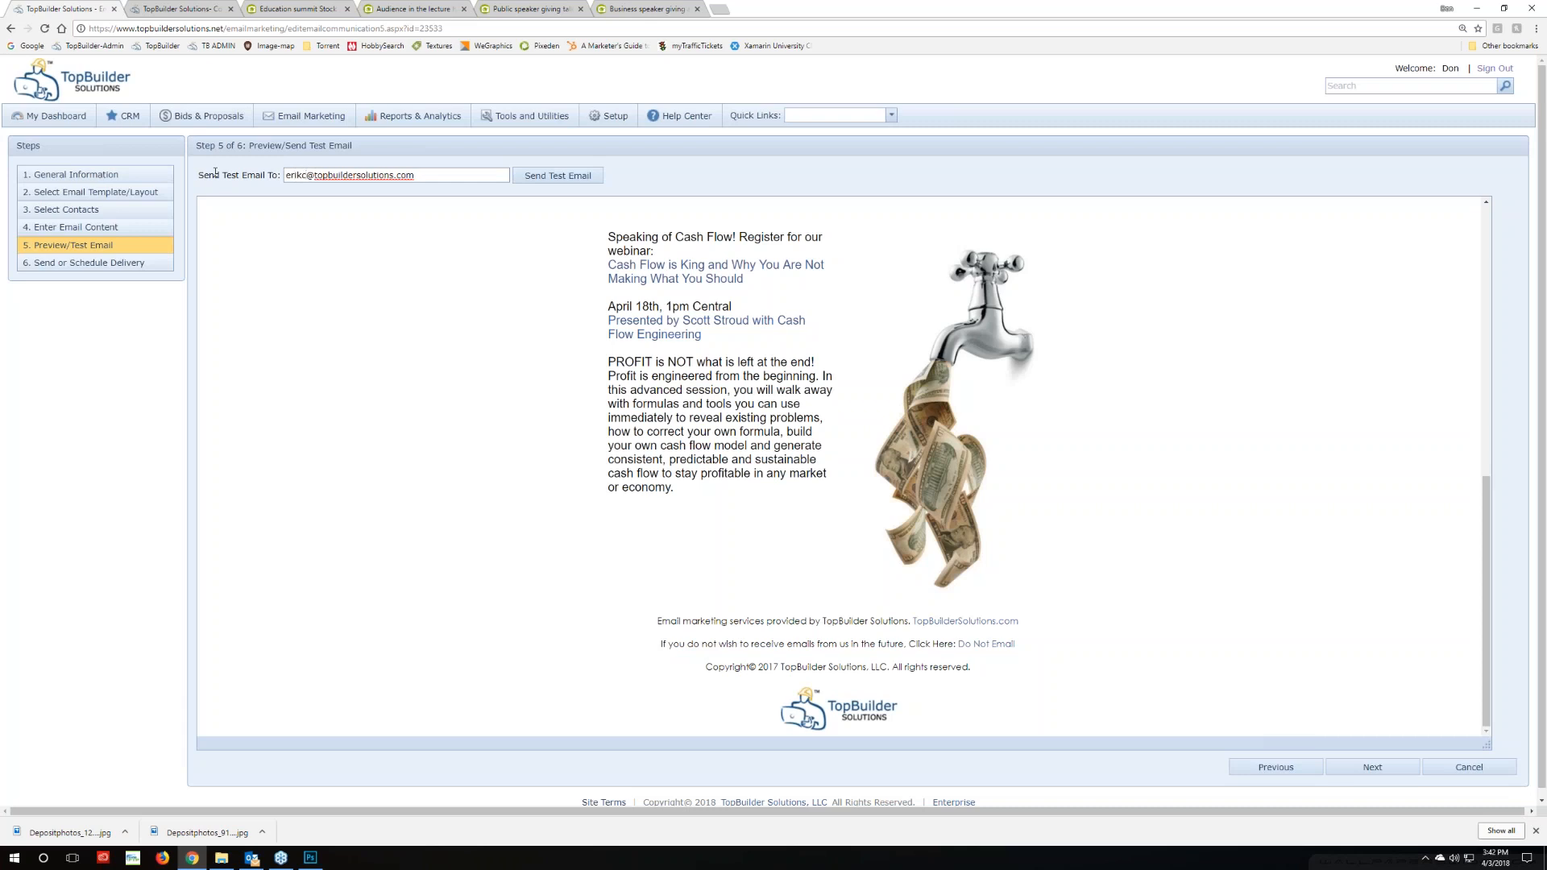
left_click(557, 176)
left_click(787, 480)
left_click(251, 858)
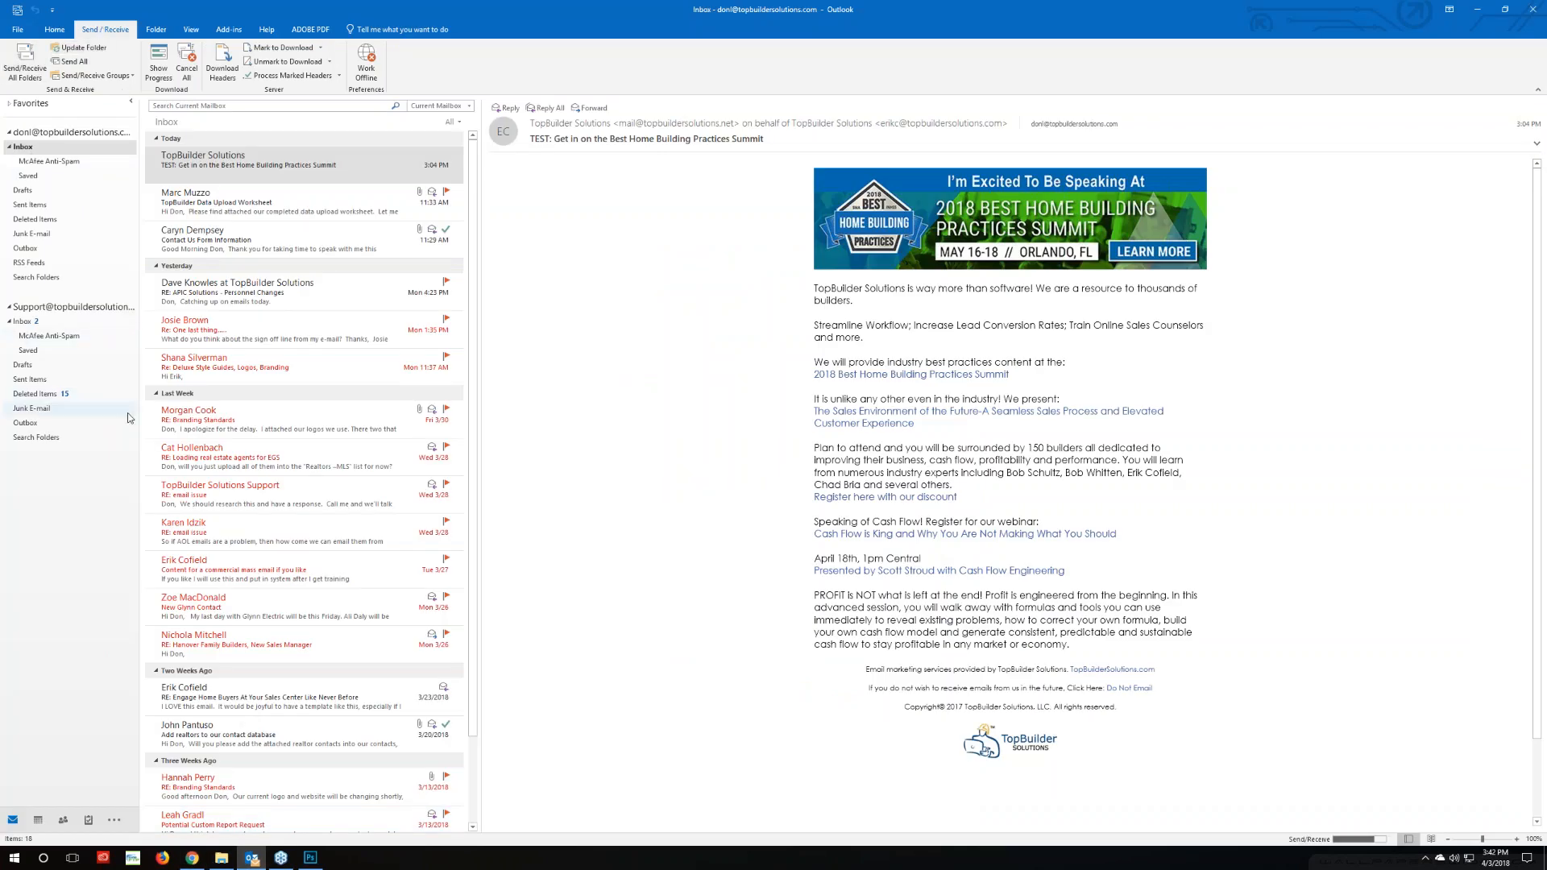
Delete the three exception alert emails from the Support Inbox and go back to the main Inbox
left_click(24, 321)
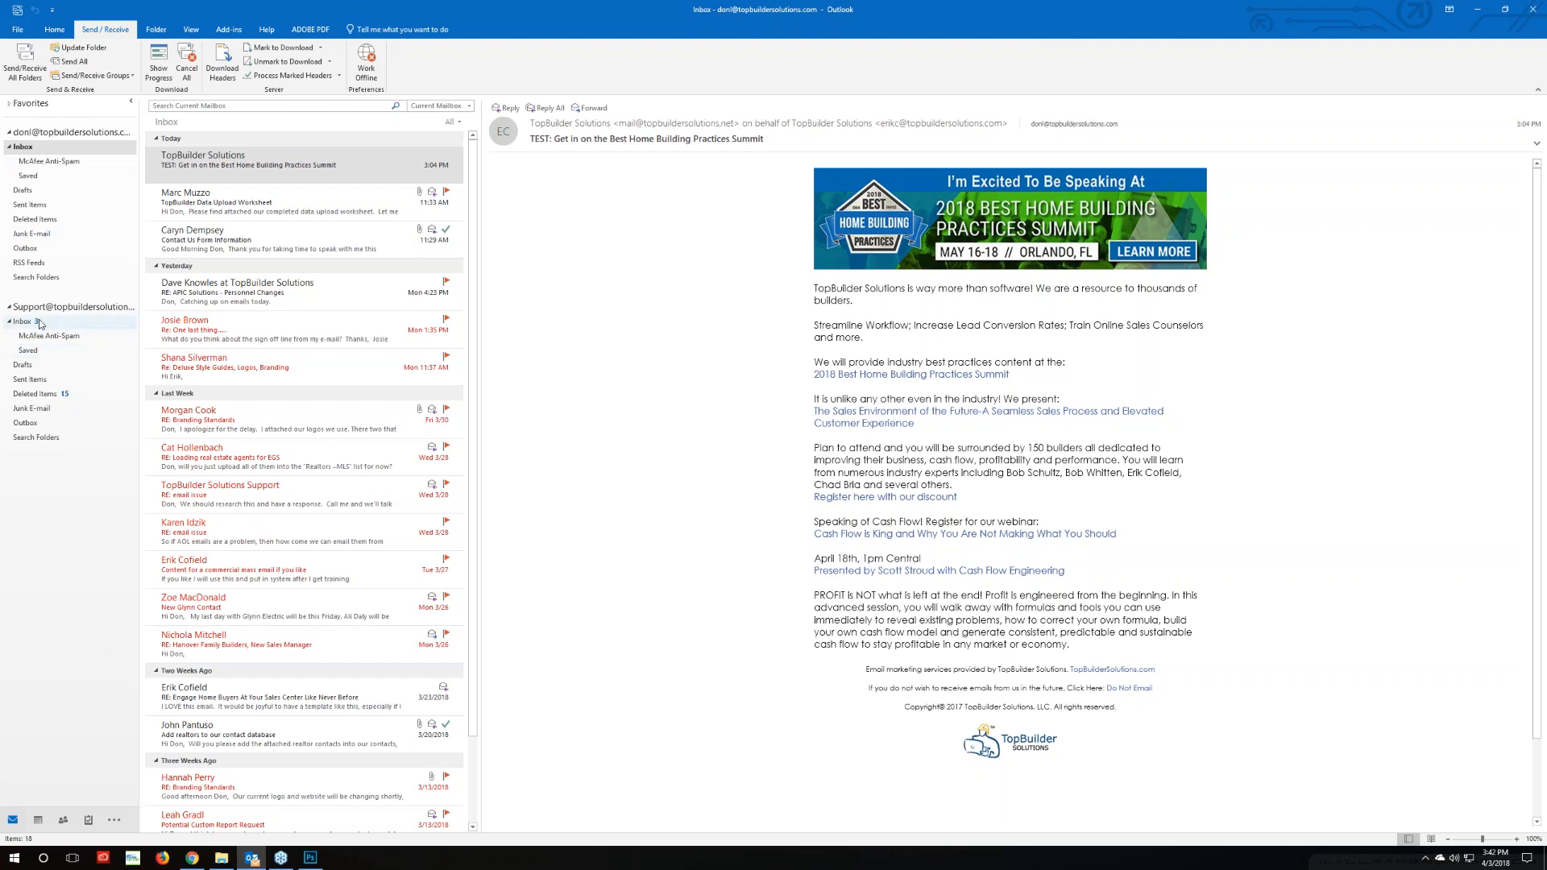
left_click(267, 174)
left_click(269, 247, "shift")
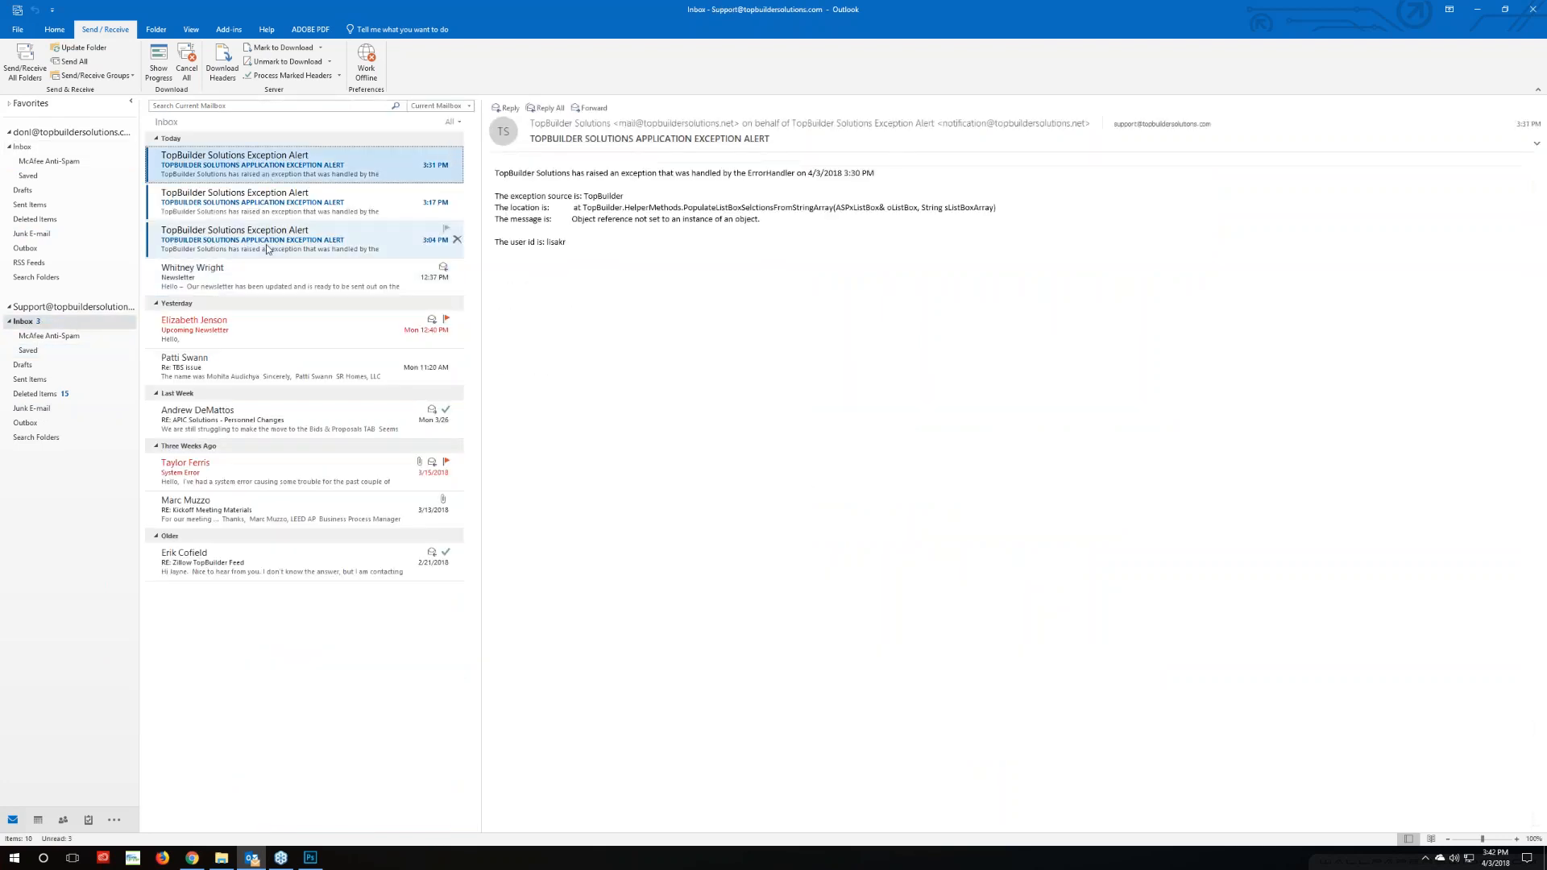
key("Delete")
left_click(33, 149)
Run Send/Receive All Folders several times to check for new mail, then return to the TopBuilder preview
left_click(23, 67)
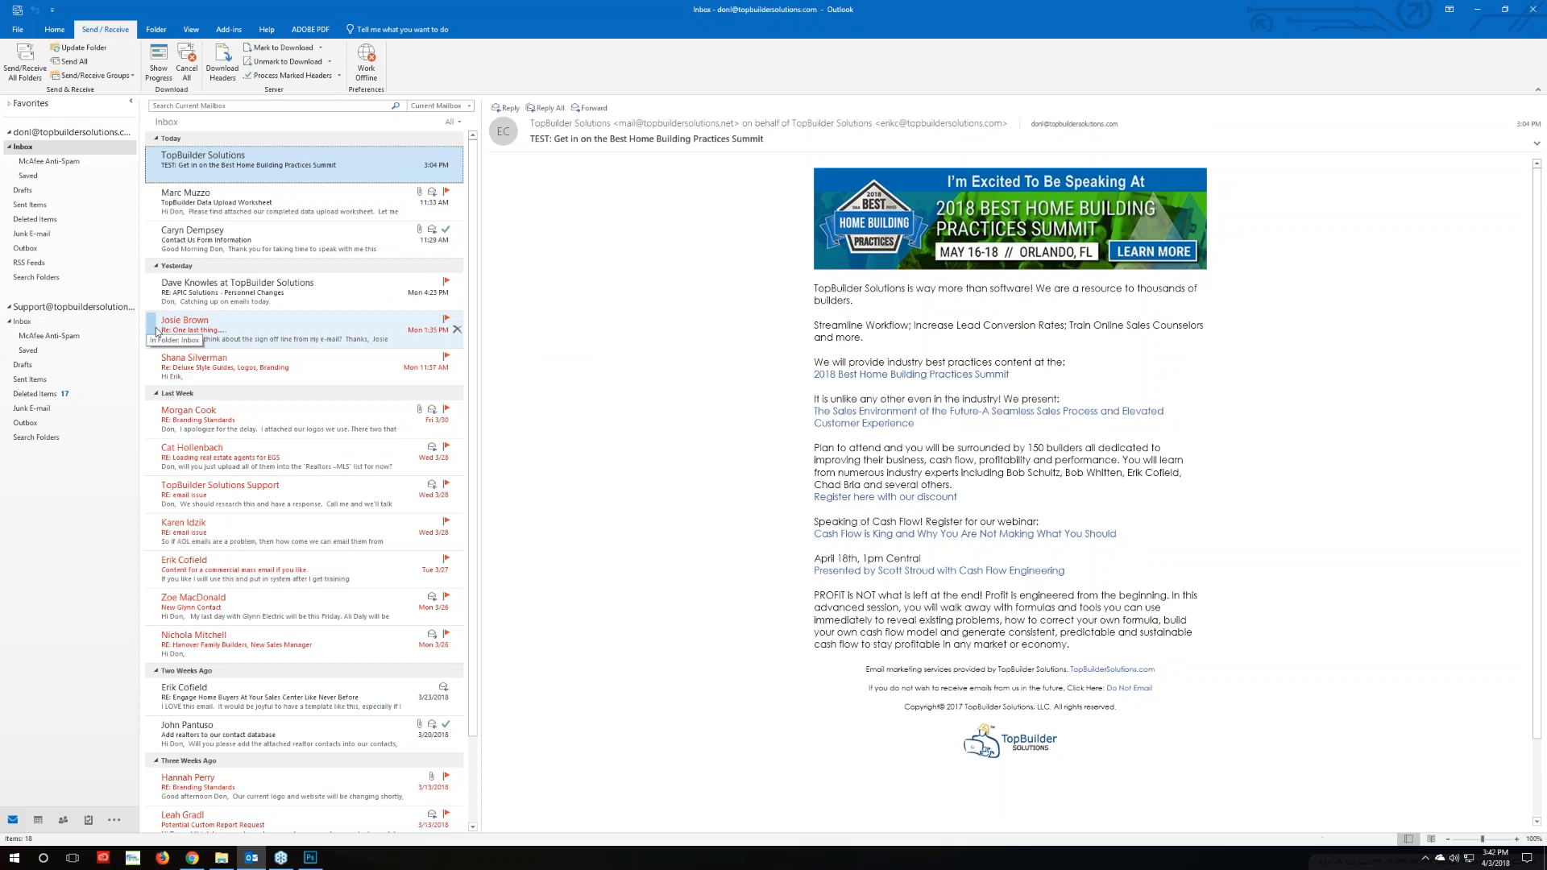
left_click(22, 66)
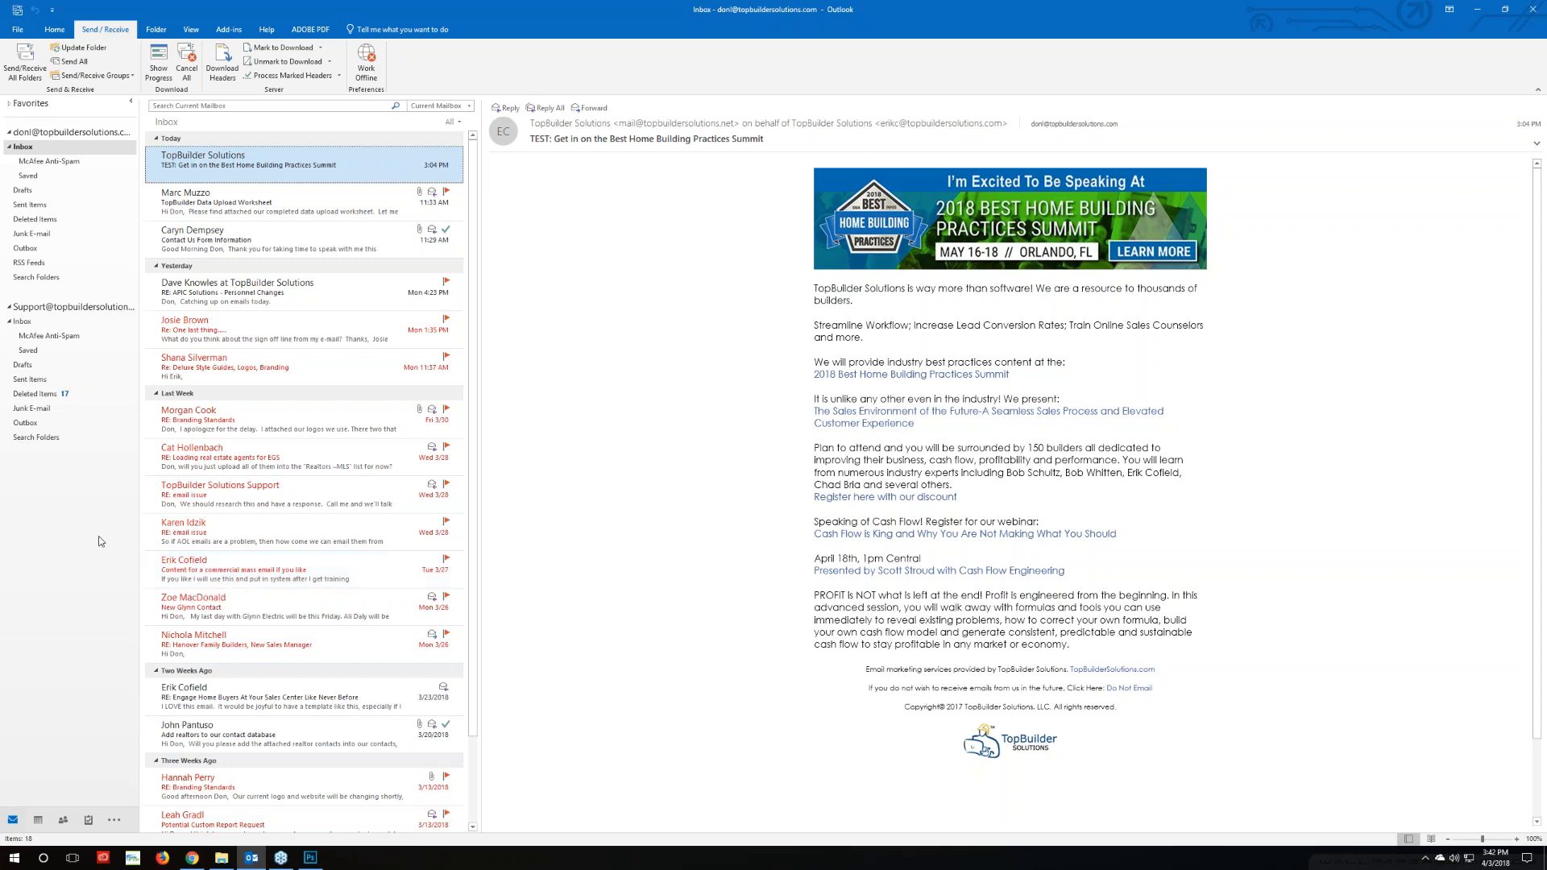
left_click(25, 62)
left_click(18, 64)
mouse_move(314, 859)
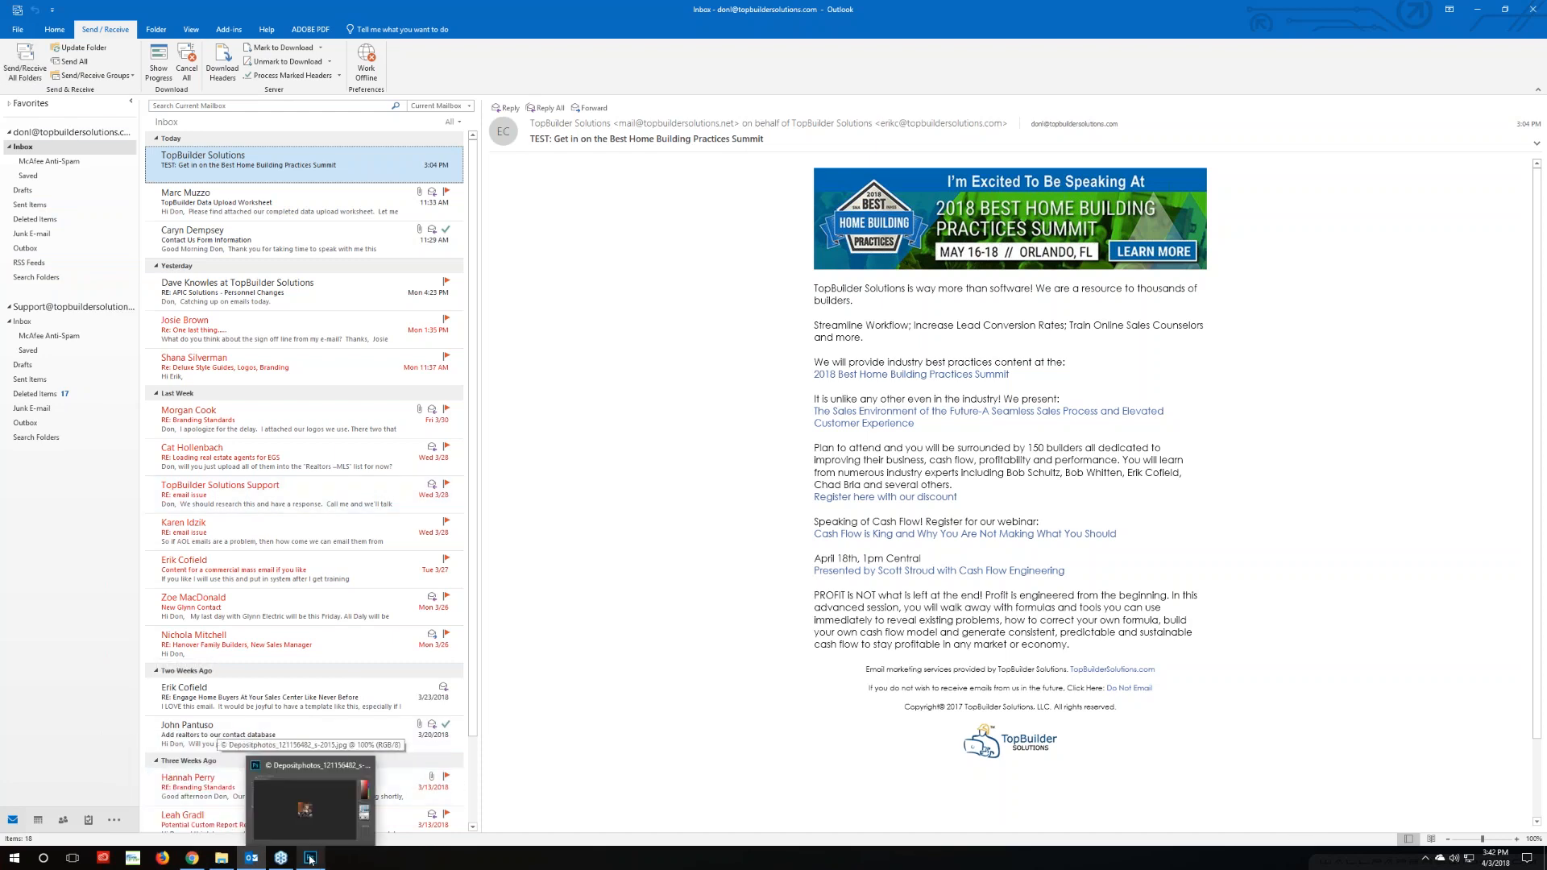
left_click(34, 75)
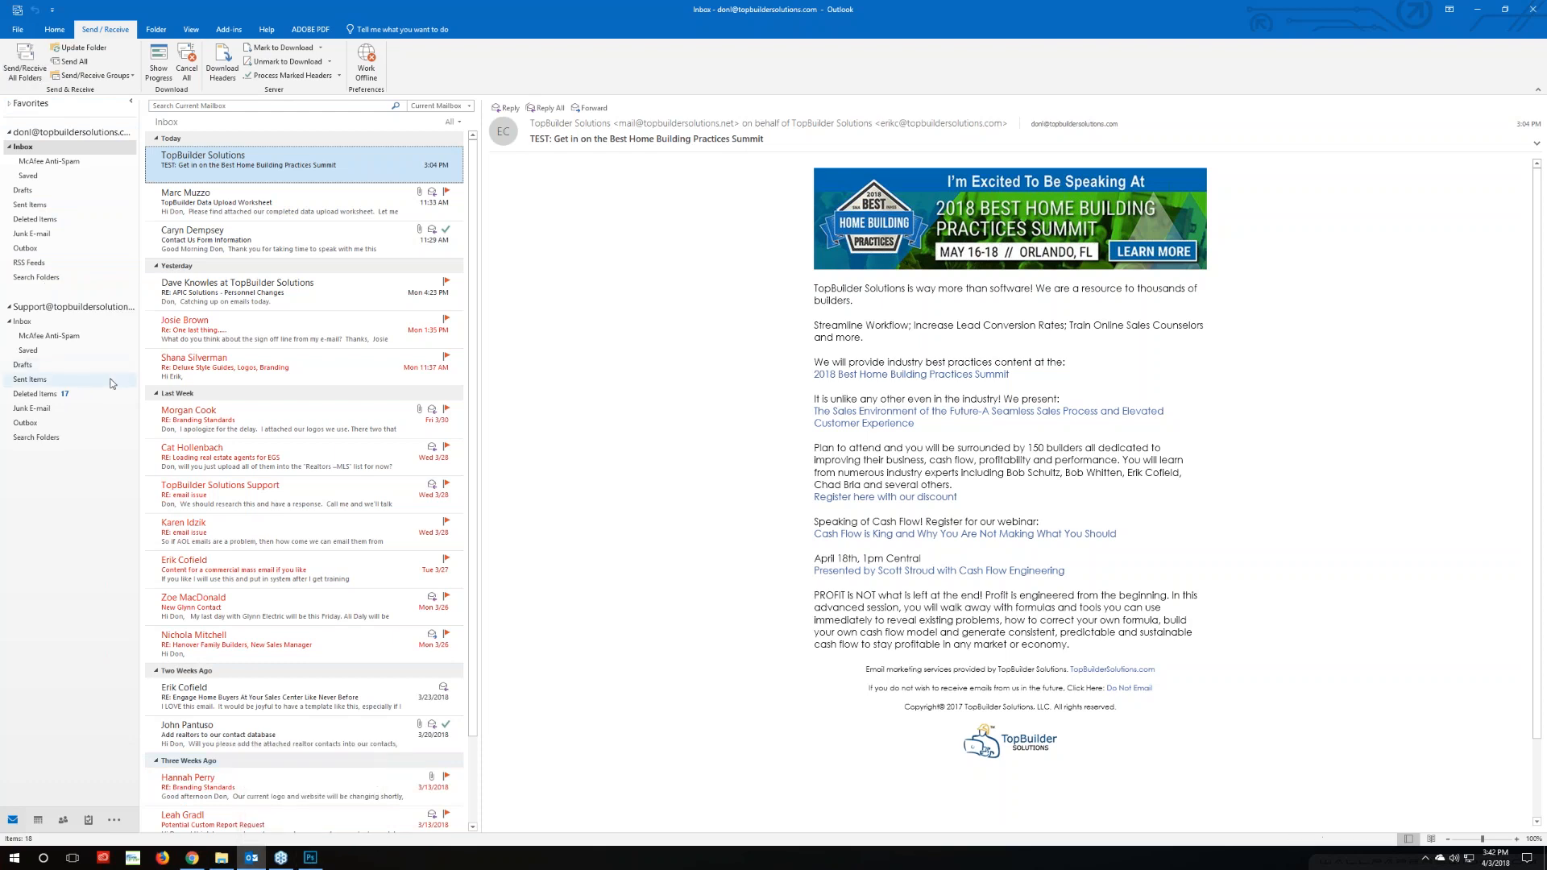
left_click(191, 859)
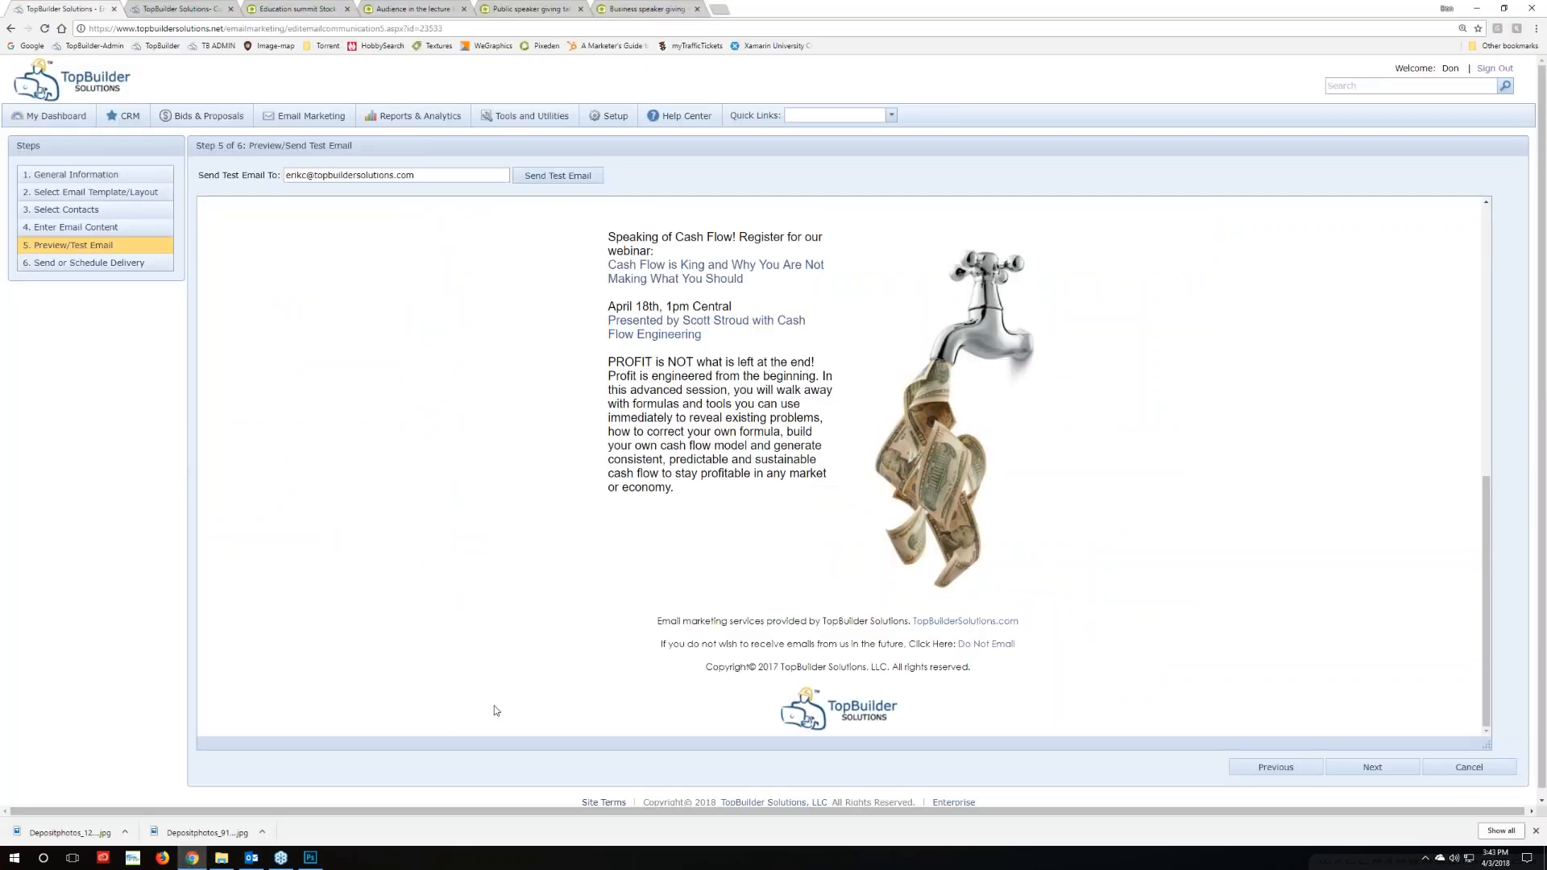
Look over the preview once more, then return to step 4, Enter Email Content
scroll(496, 710, "up", 2)
scroll(496, 711, "up", 4)
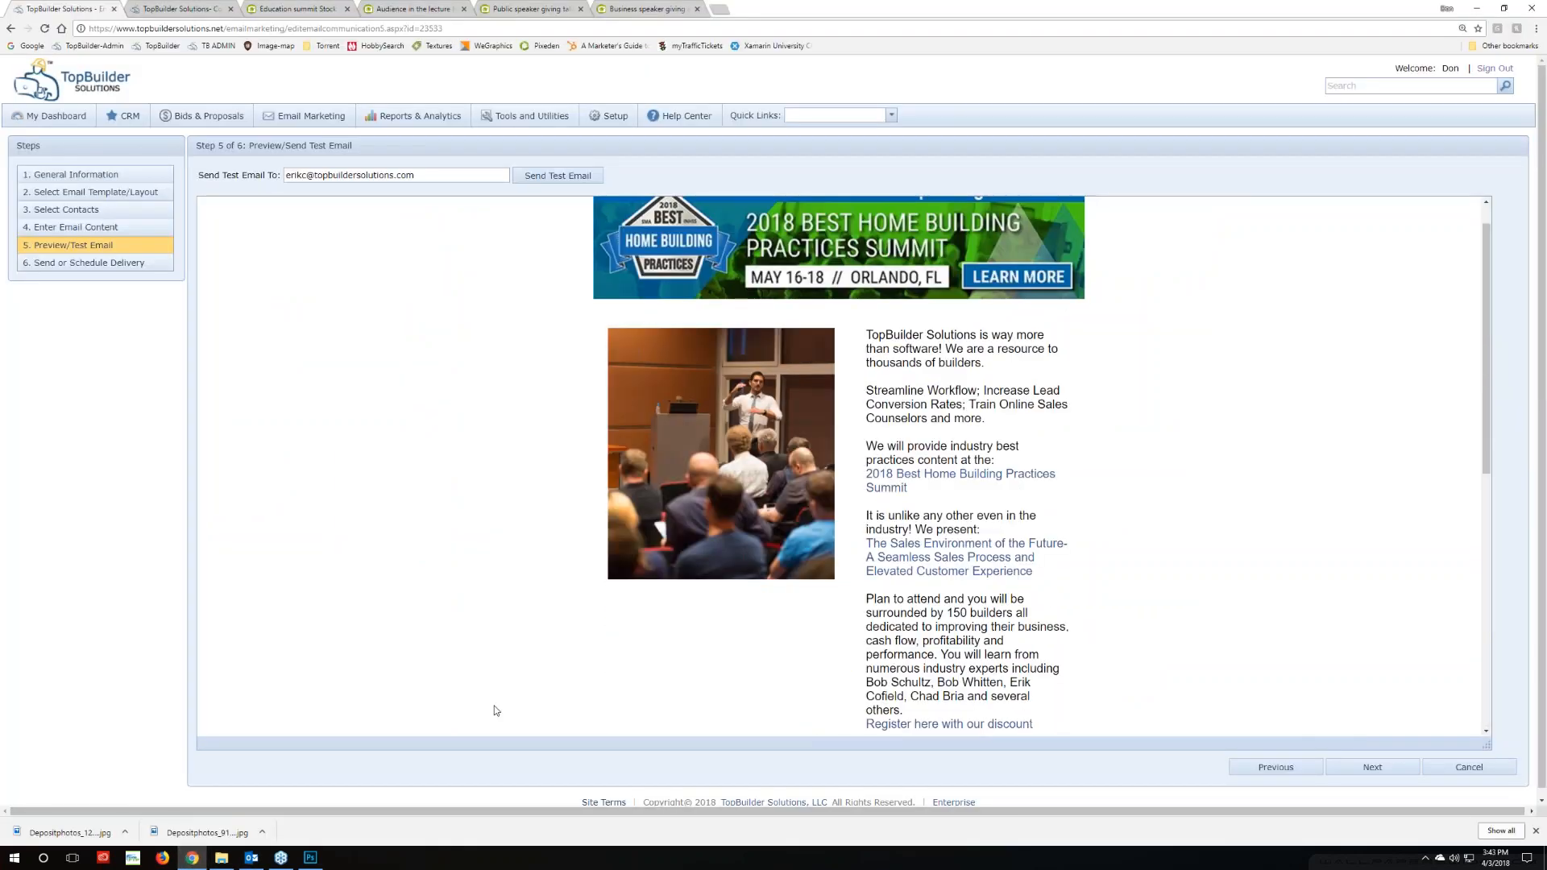
scroll(495, 710, "up", 1)
scroll(495, 710, "down", 4)
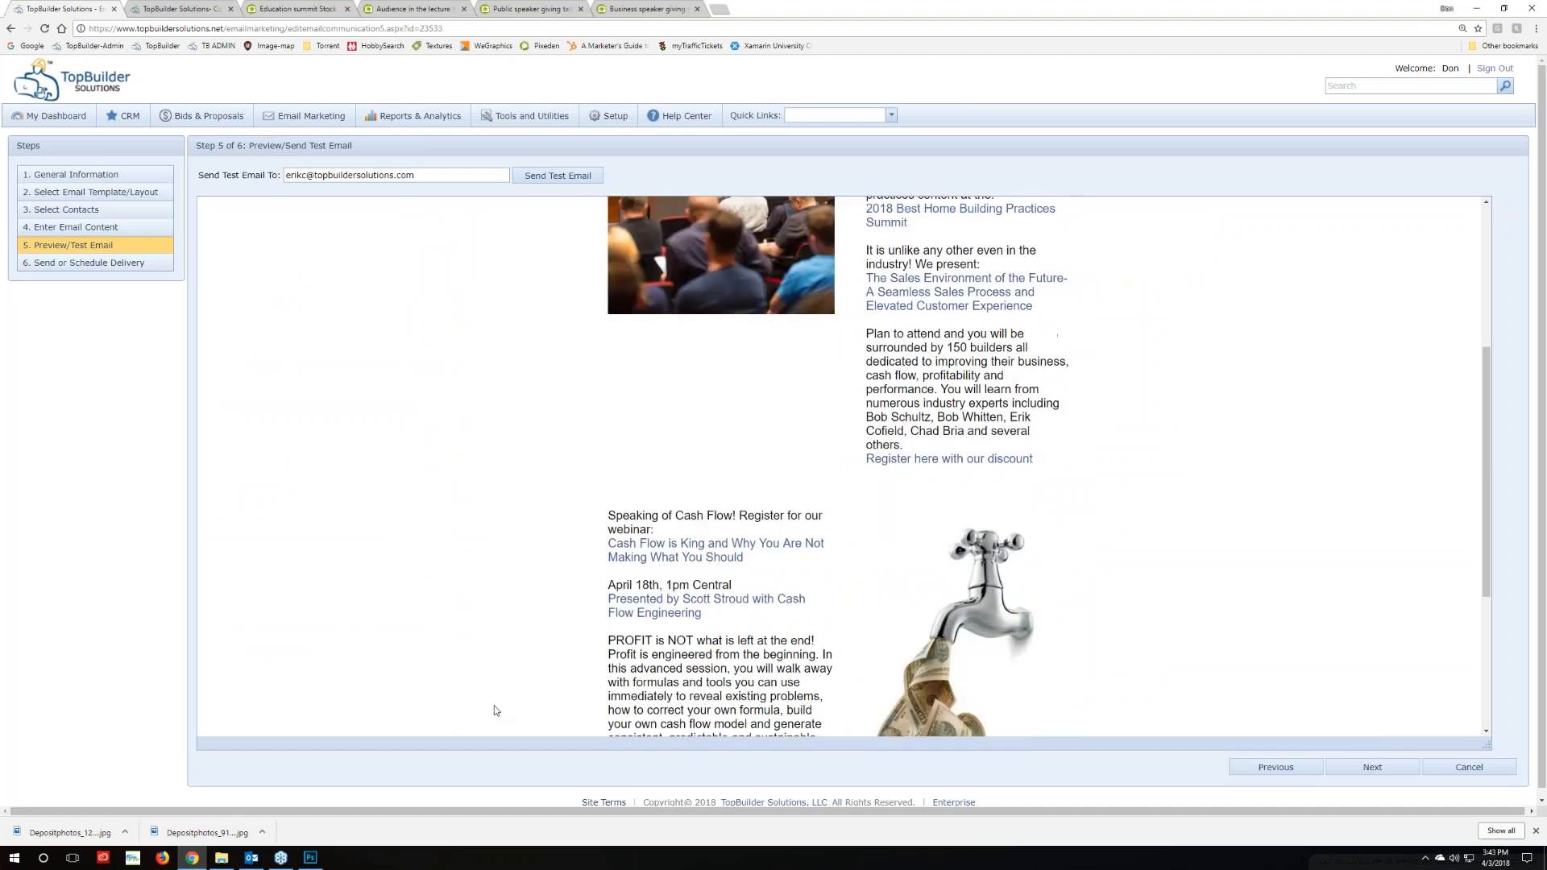
scroll(495, 711, "up", 3)
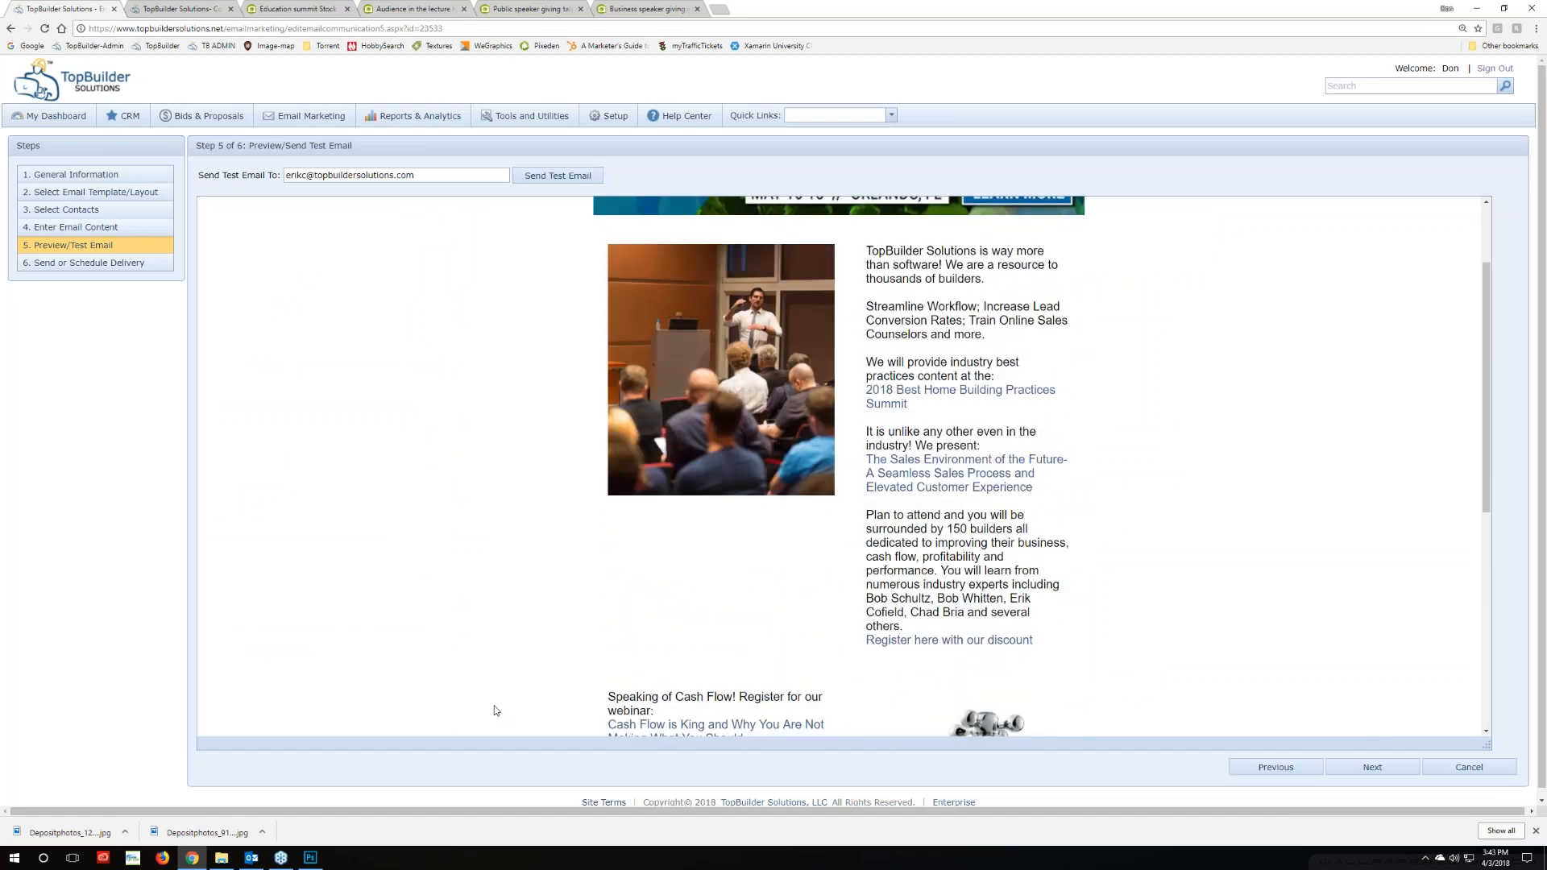
scroll(495, 711, "down", 3)
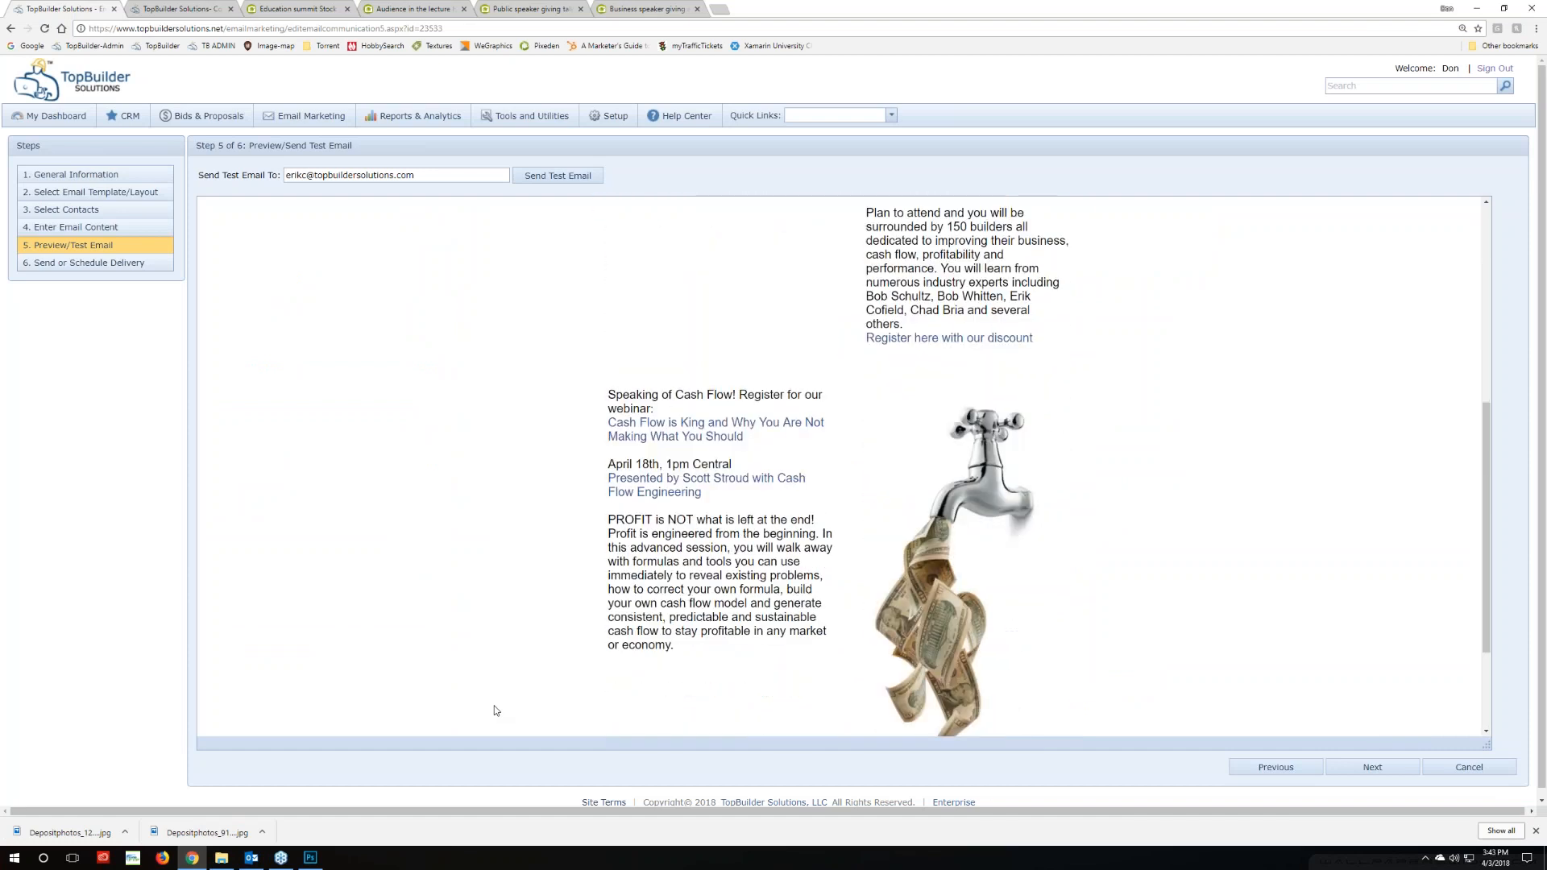
scroll(495, 710, "up", 3)
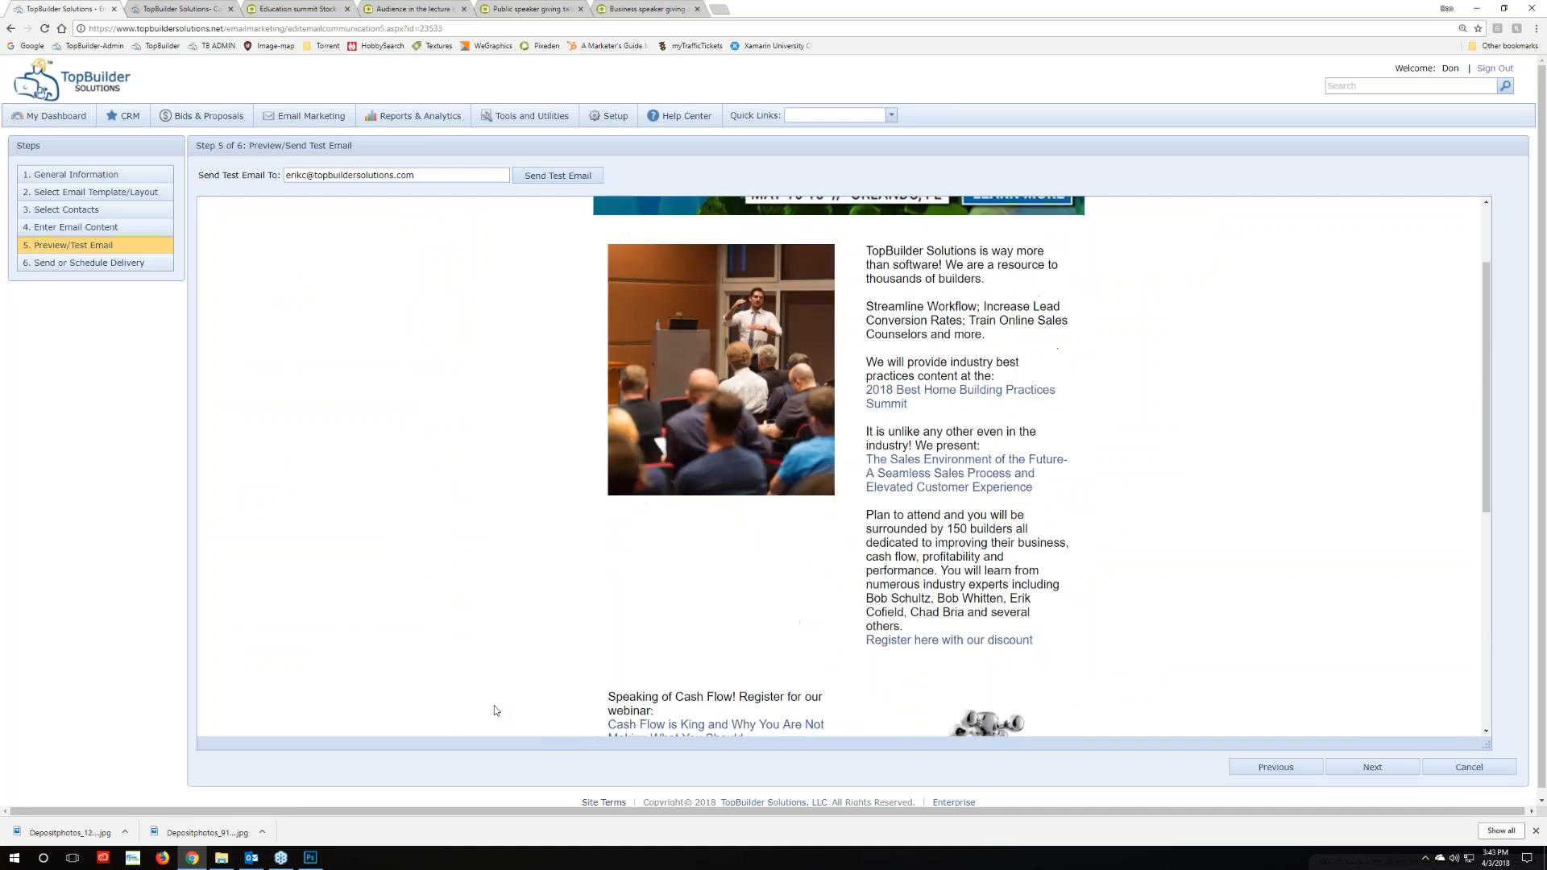
left_click(84, 228)
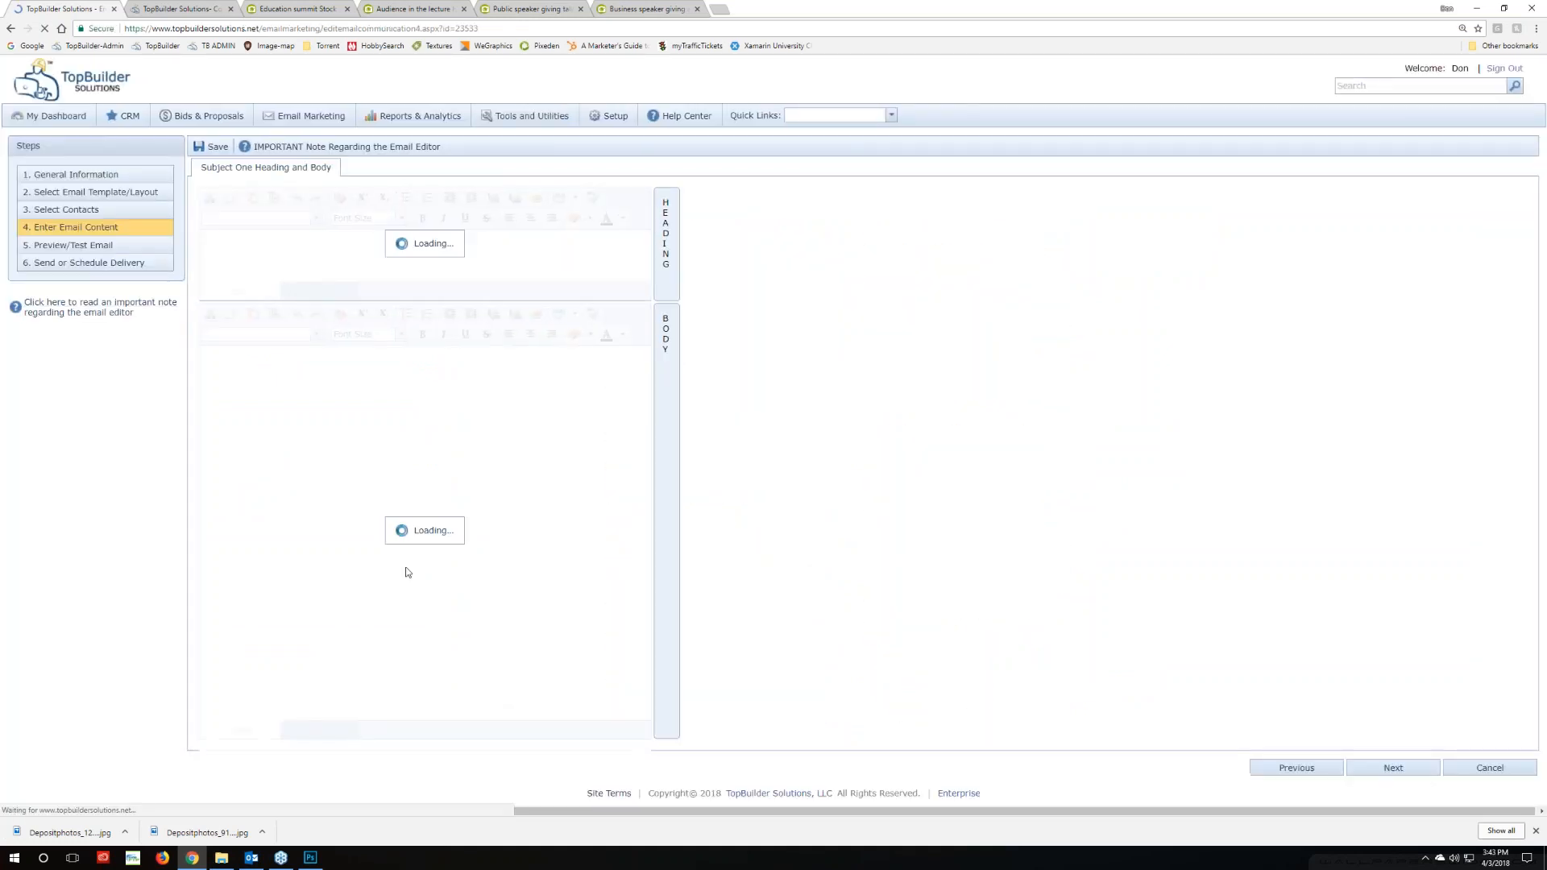
Inspect the Body editor's HTML source, switch back to Design view, and bring up Outlook showing 'TEST: test'
scroll(493, 596, "down", 2)
scroll(494, 597, "down", 2)
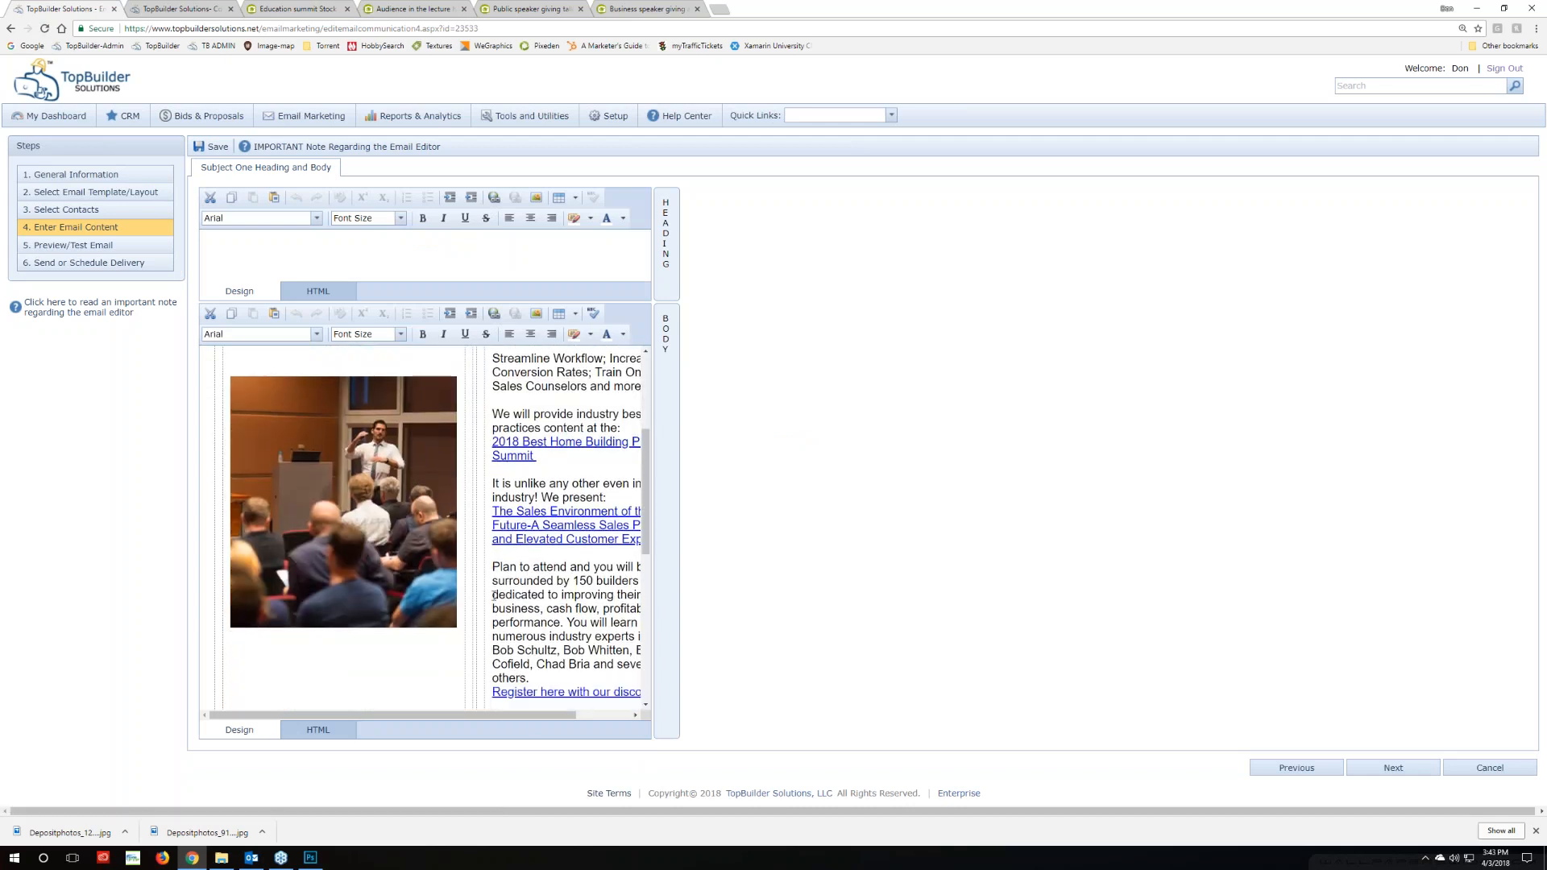
left_click(317, 731)
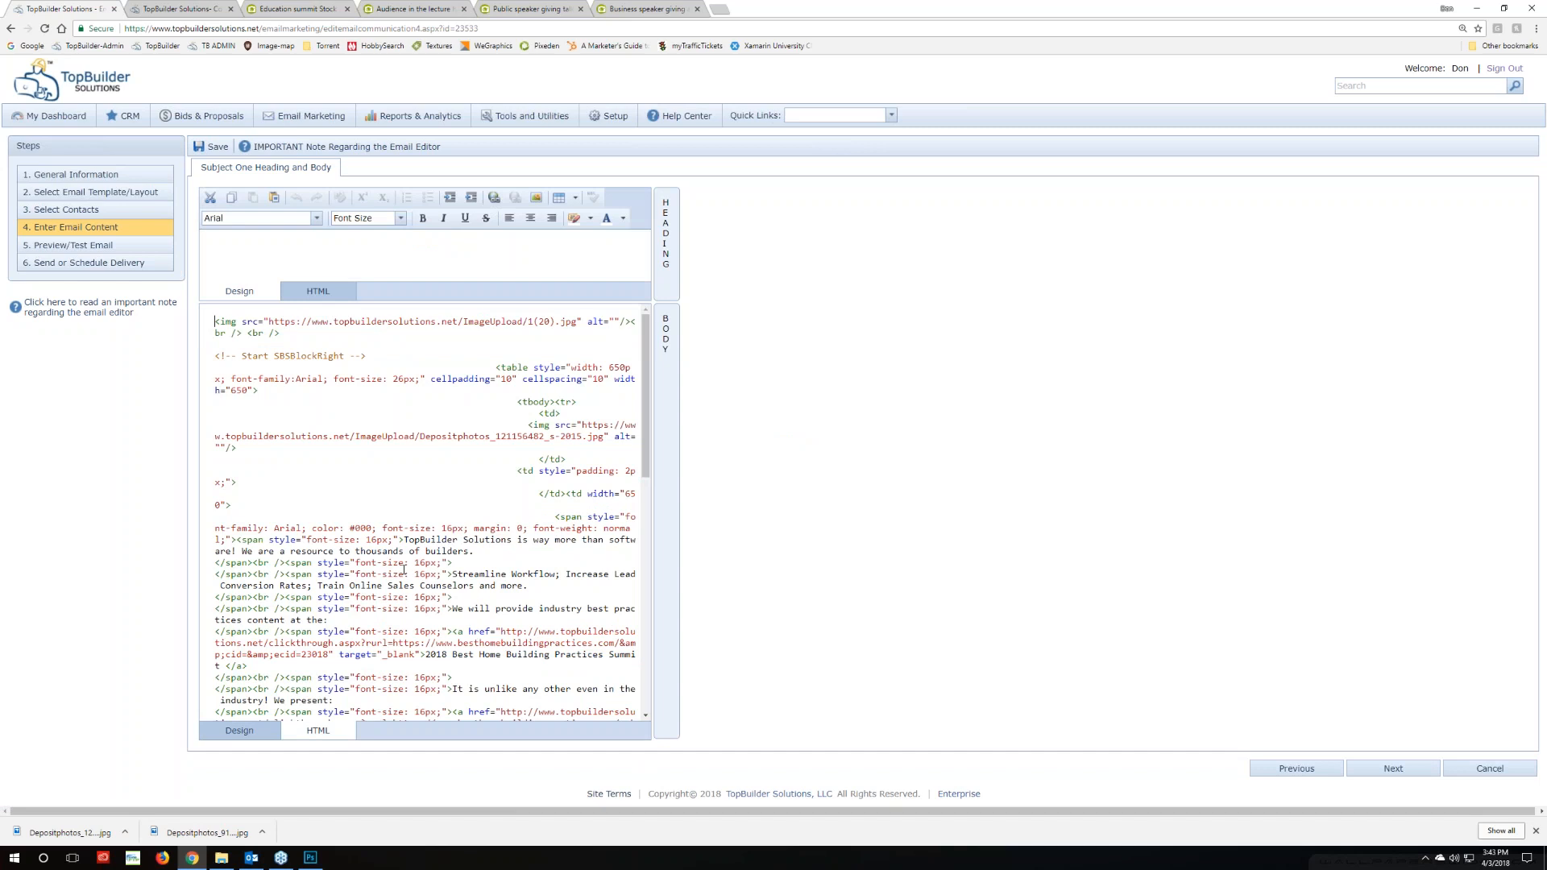
scroll(404, 569, "down", 3)
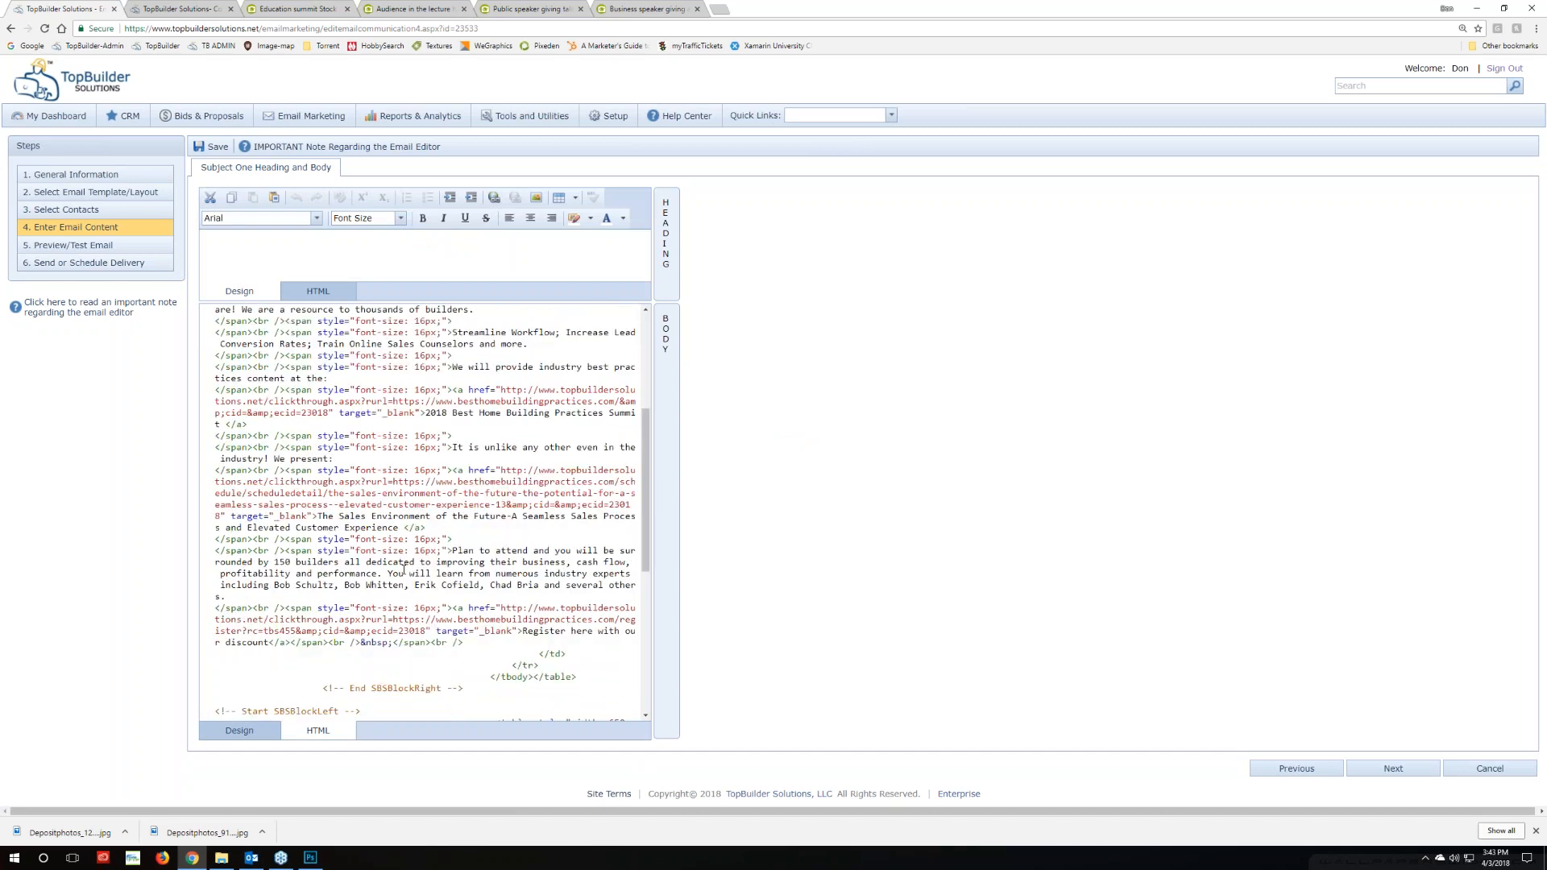
scroll(404, 569, "down", 4)
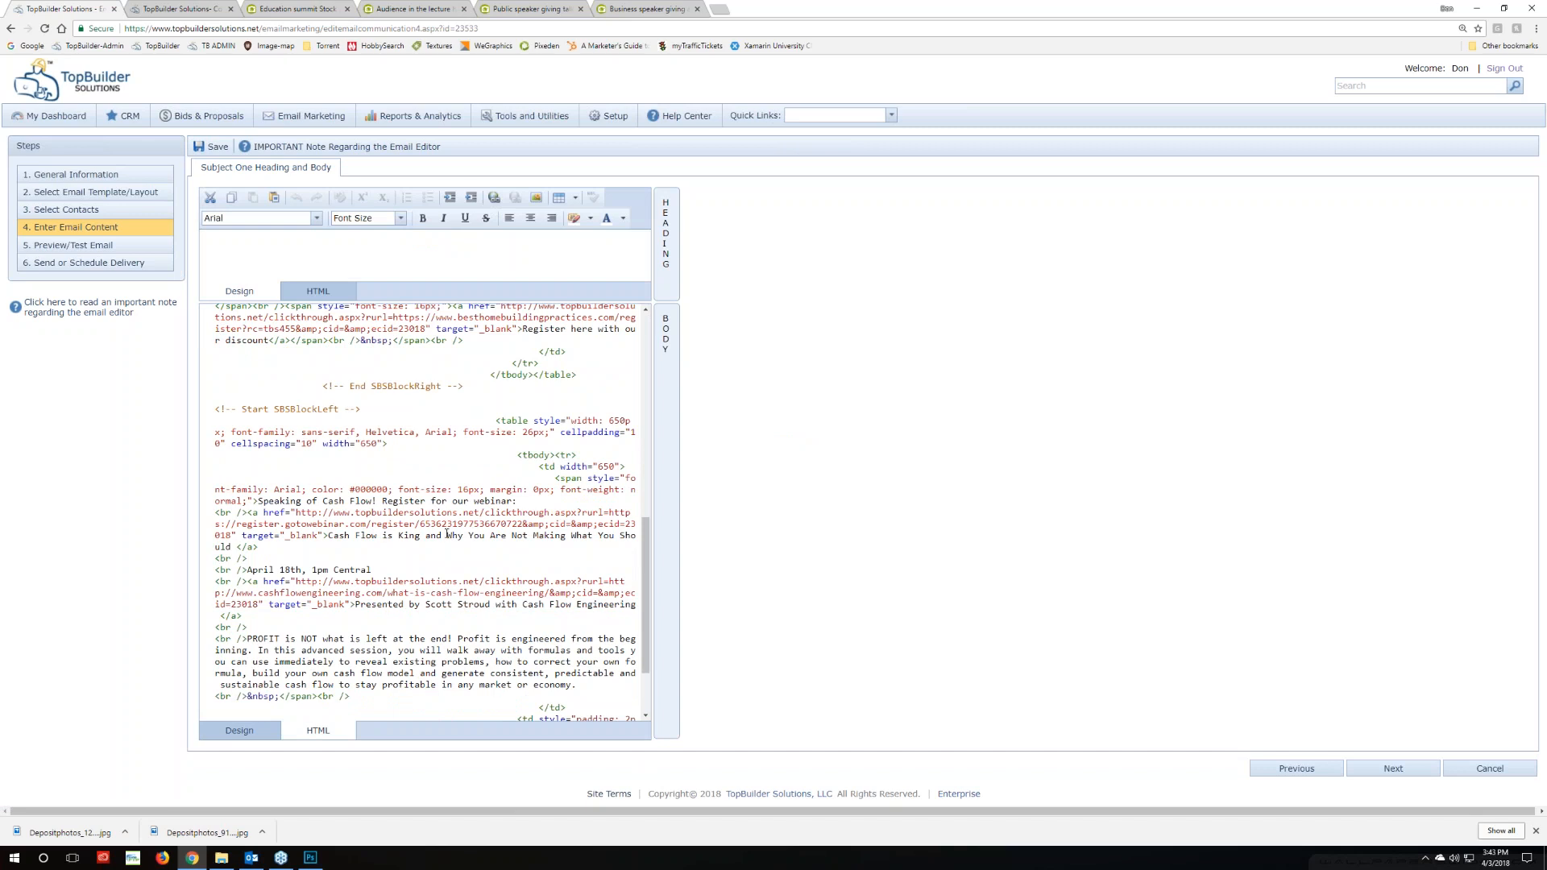
scroll(371, 557, "up", 3)
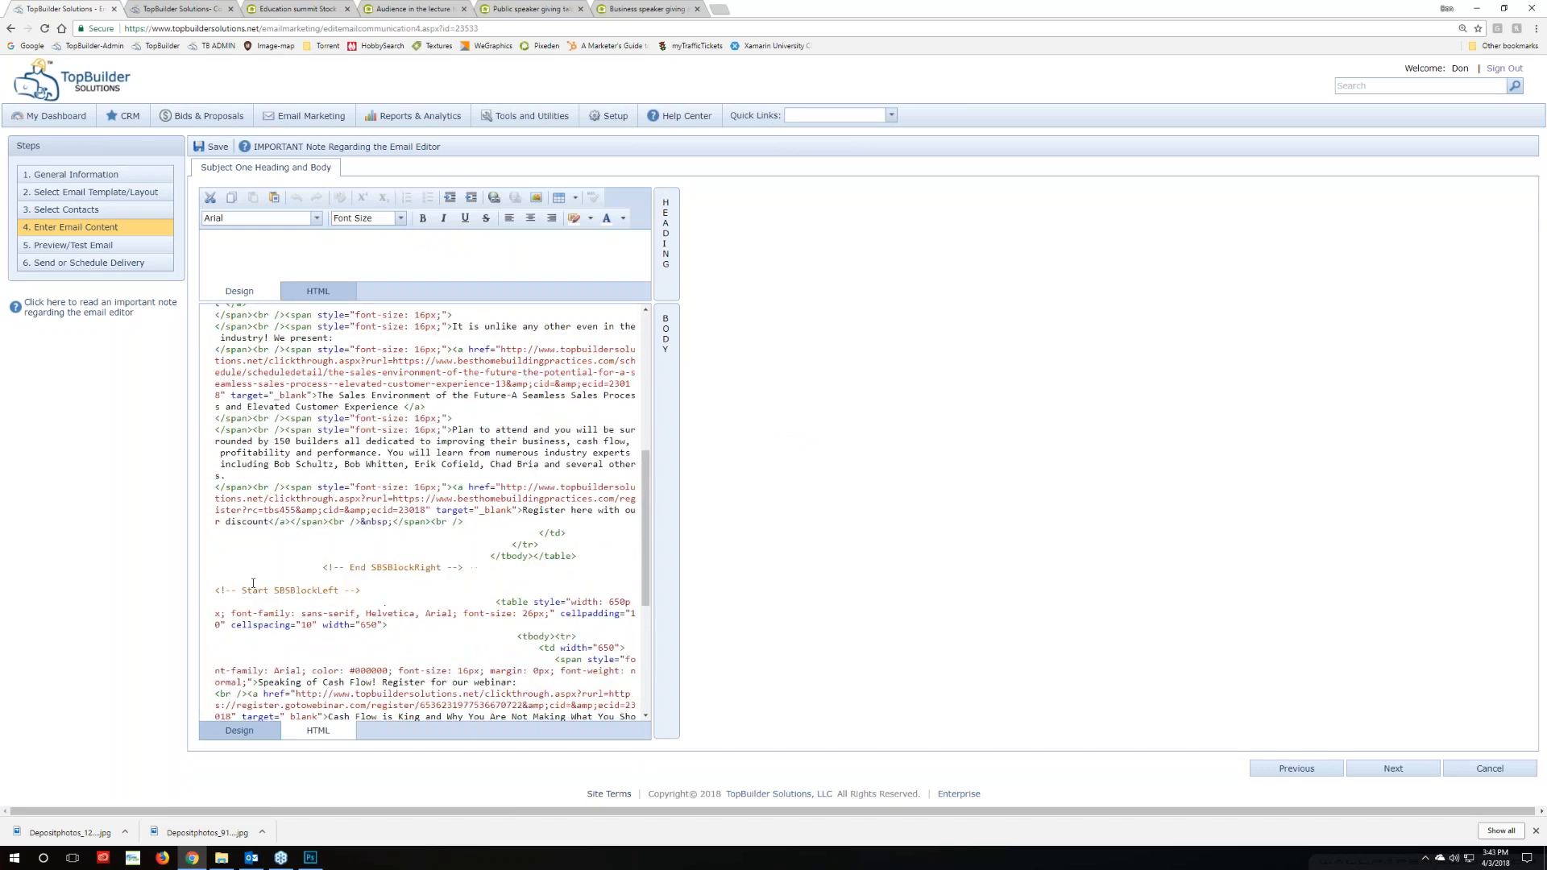
scroll(425, 513, "up", 6)
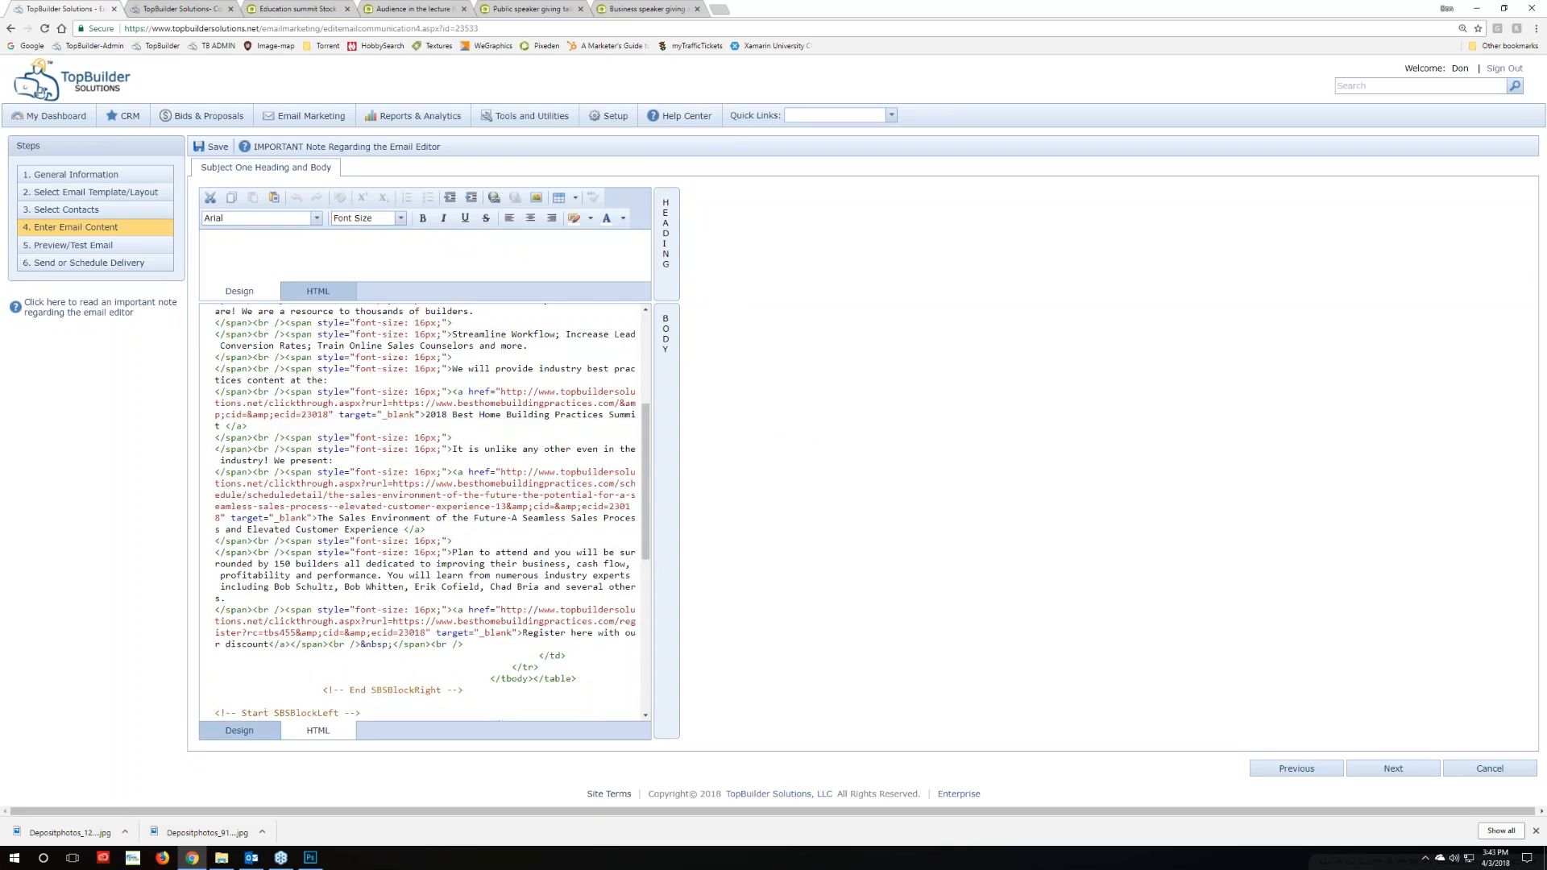
left_click(239, 731)
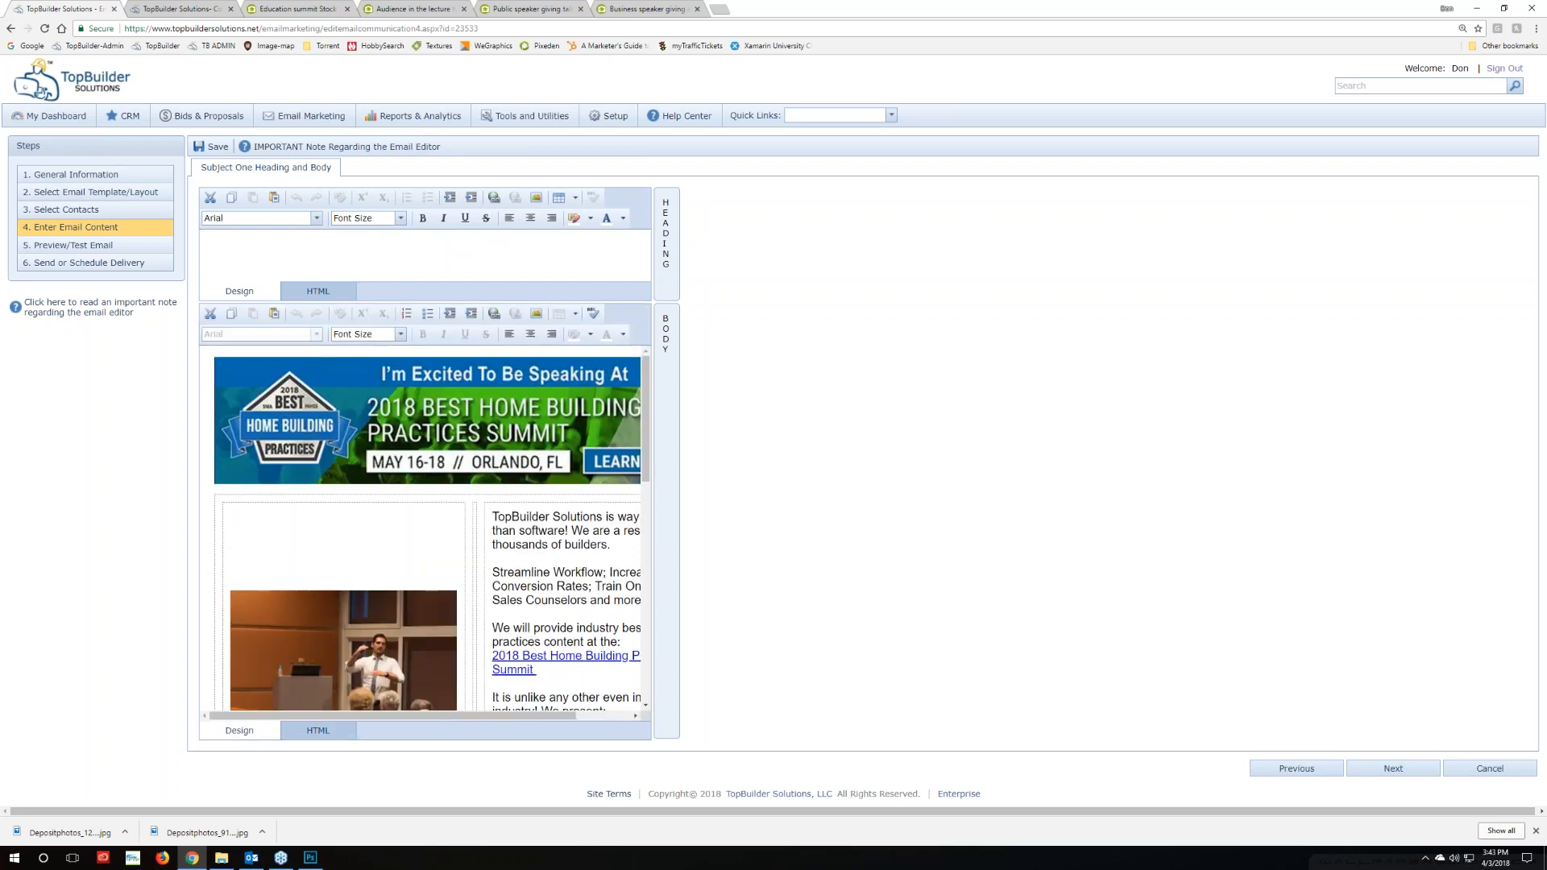
scroll(403, 613, "down", 2)
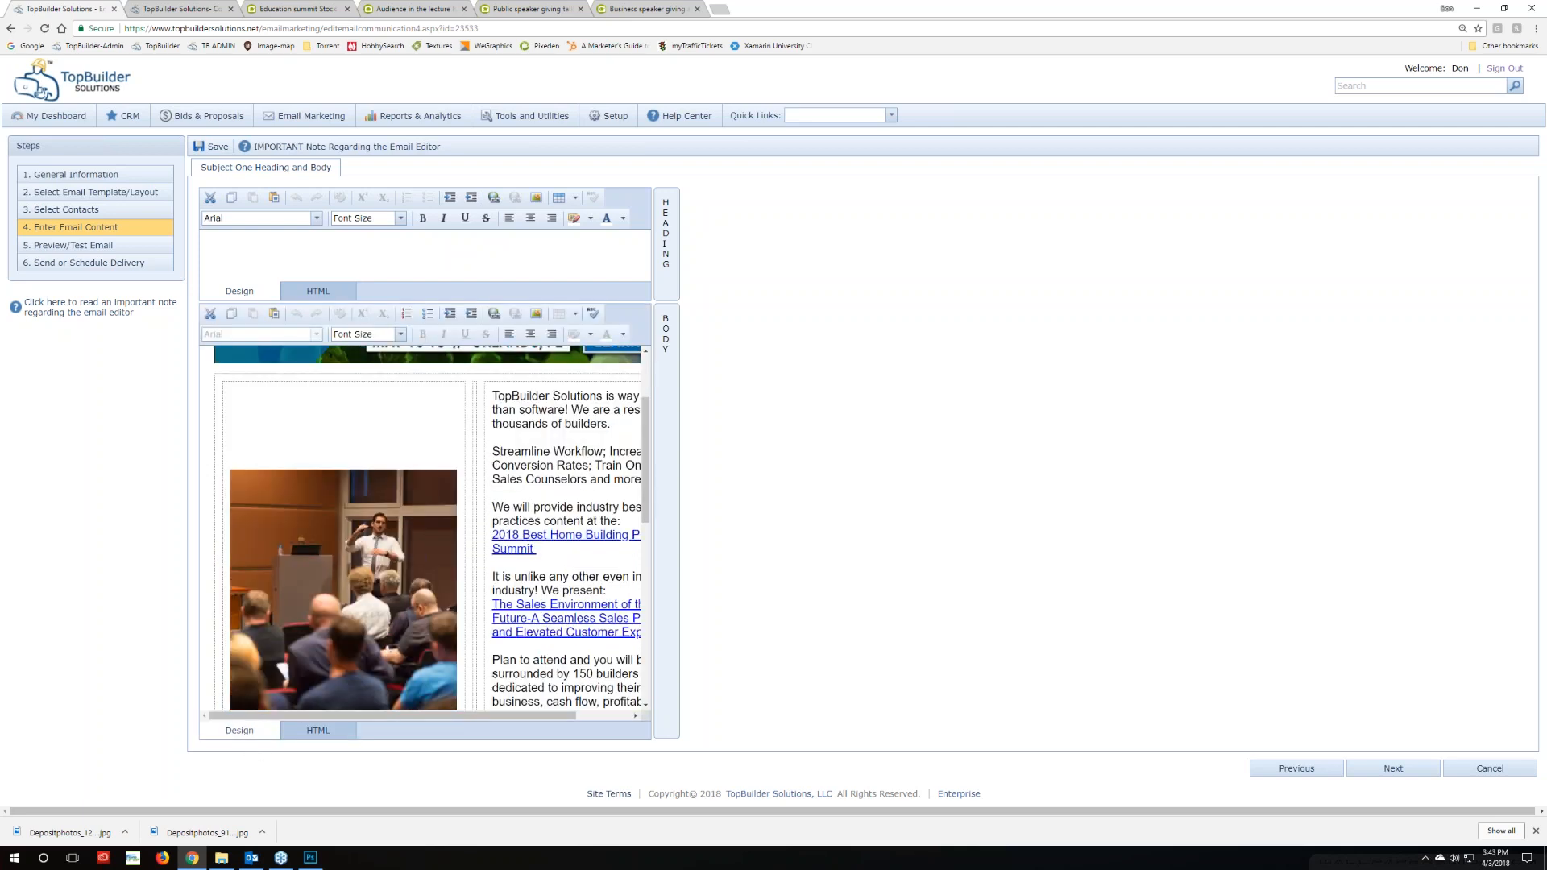
left_click(249, 857)
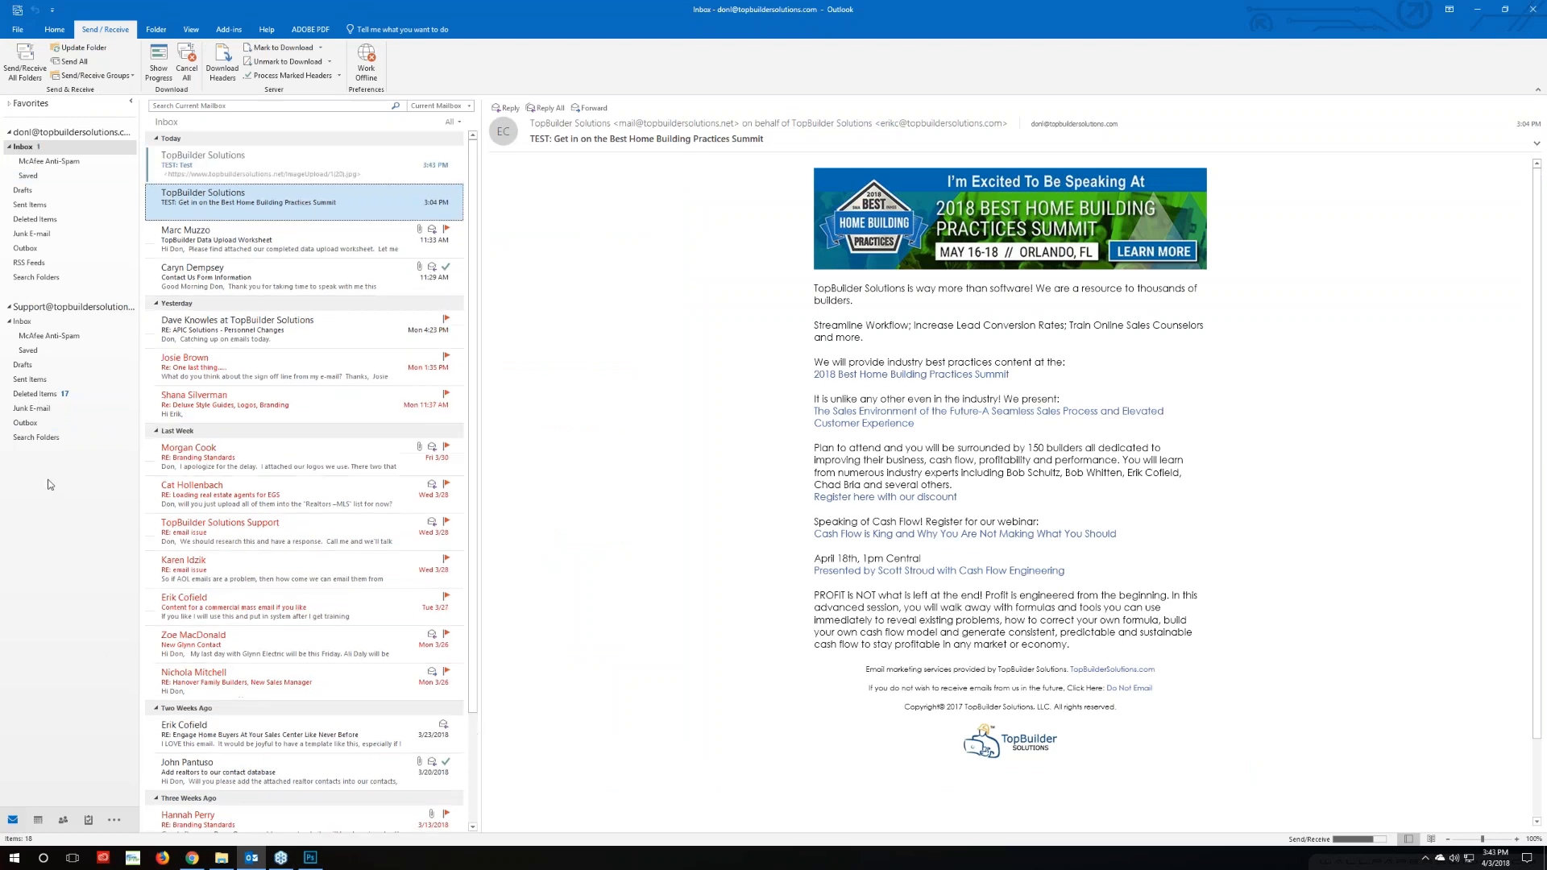
Open the TEST: Test message and download its pictures so the banner, speaker and faucet images appear
left_click(234, 173)
right_click(1010, 199)
left_click(1059, 239)
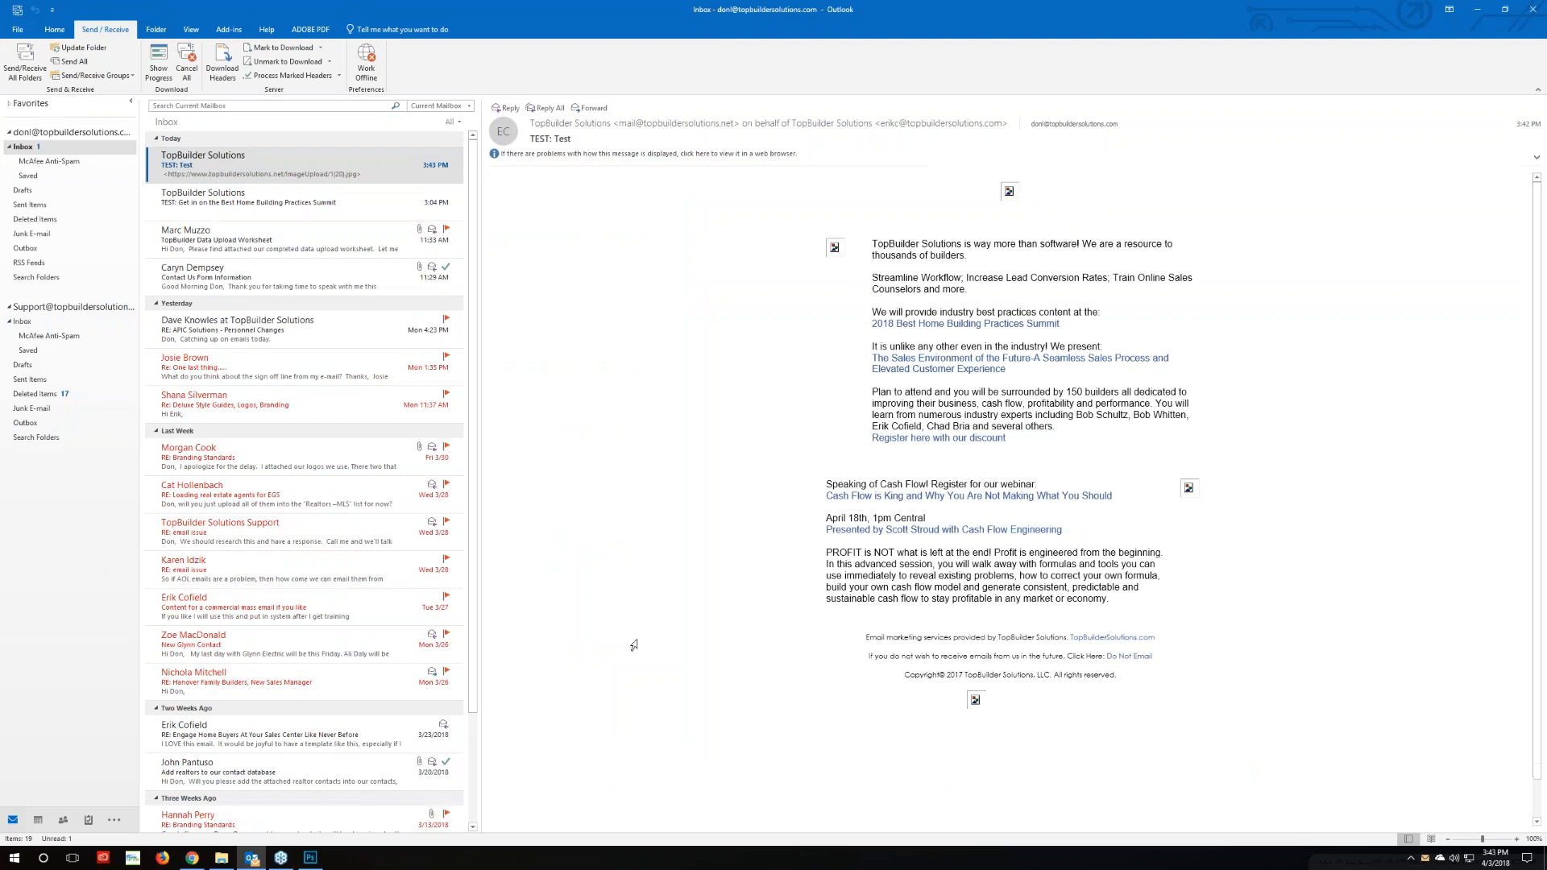
scroll(719, 709, "down", 3)
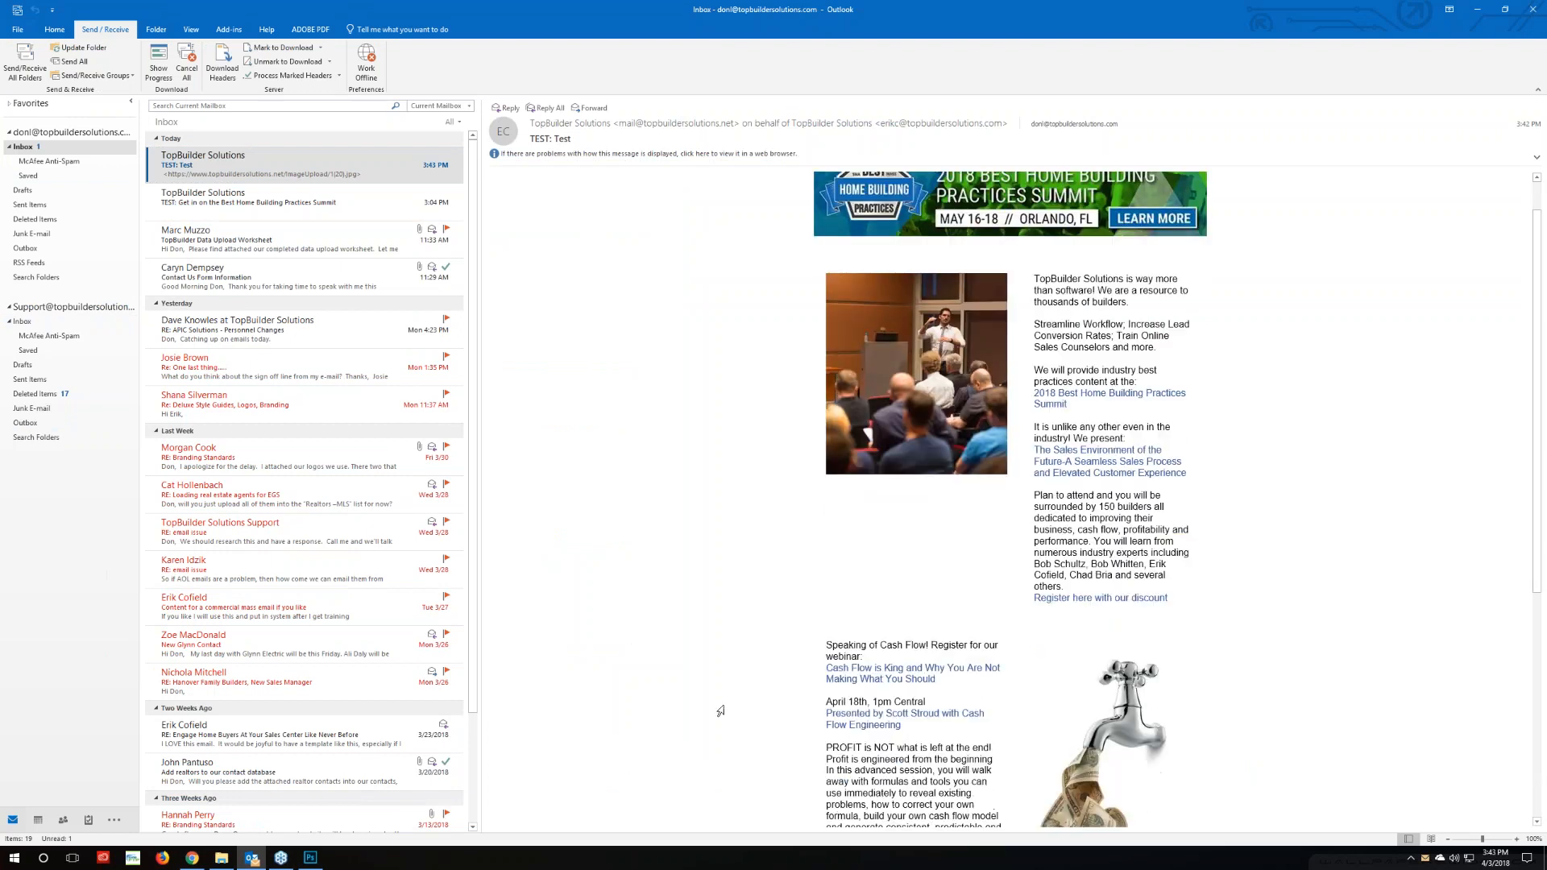
scroll(720, 709, "up", 3)
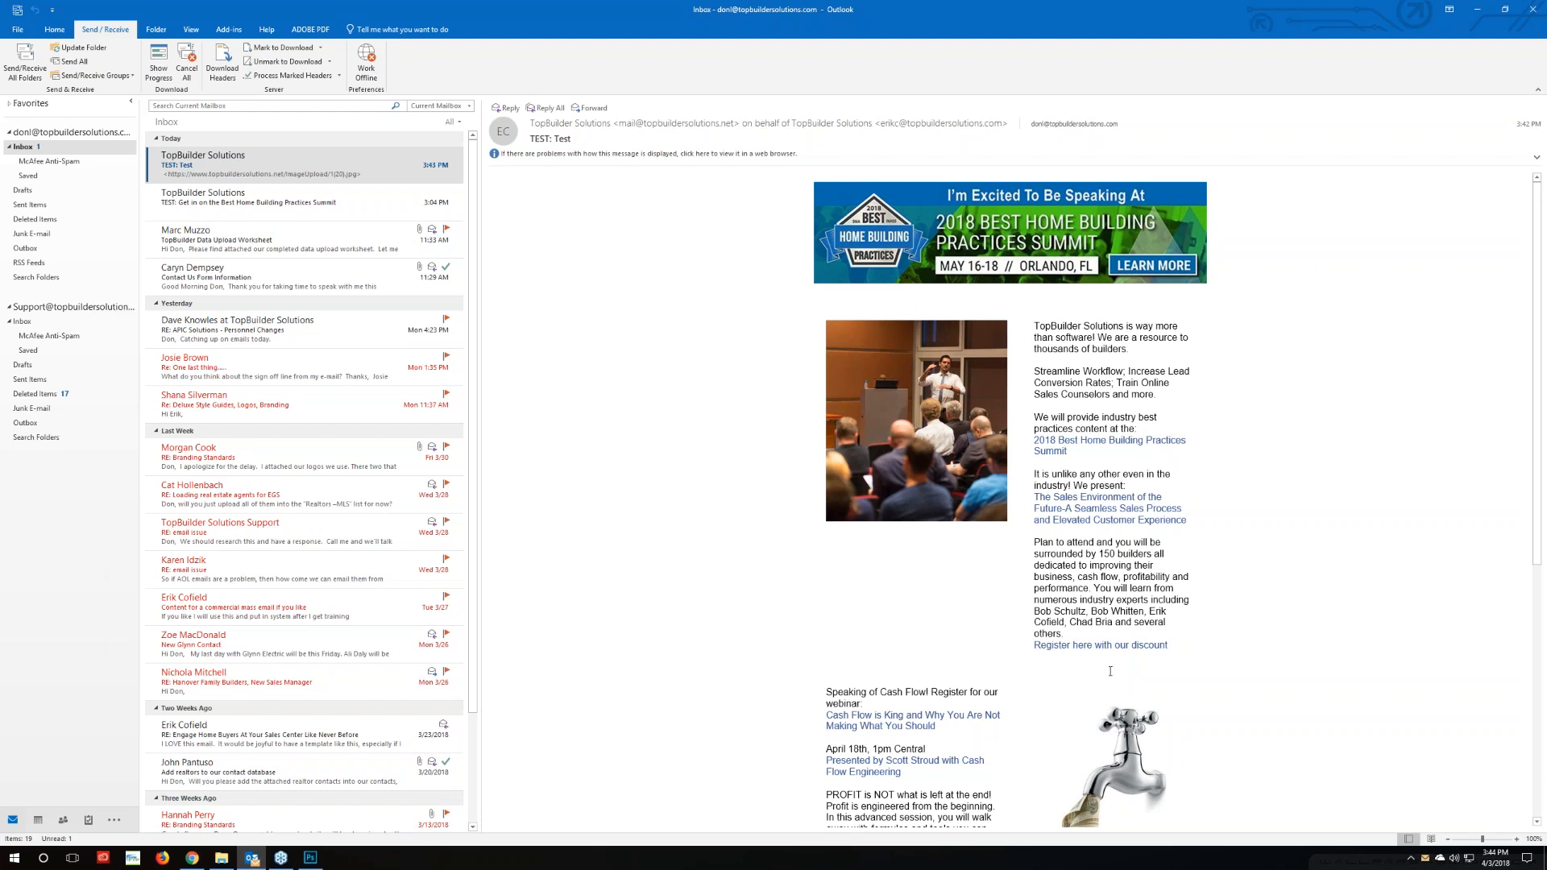
In the Body HTML, change the first text block's font-size from 16px to 15px
left_click(197, 860)
left_click(319, 731)
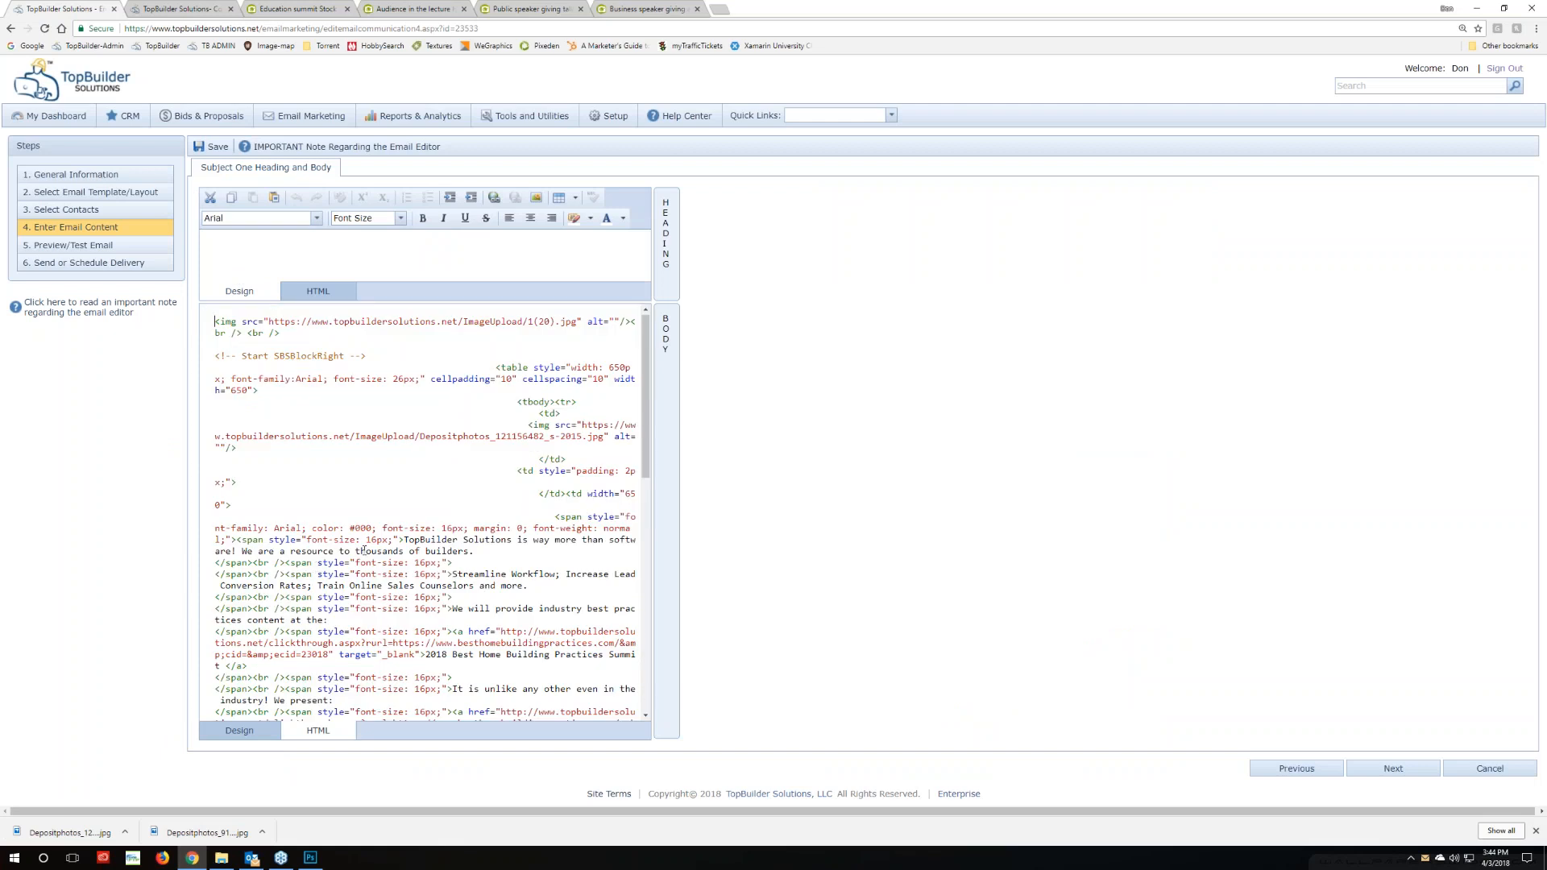
left_click(443, 530)
key("BackSpace")
type("5")
scroll(460, 559, "down", 2)
scroll(460, 559, "up", 2)
scroll(390, 536, "down", 5)
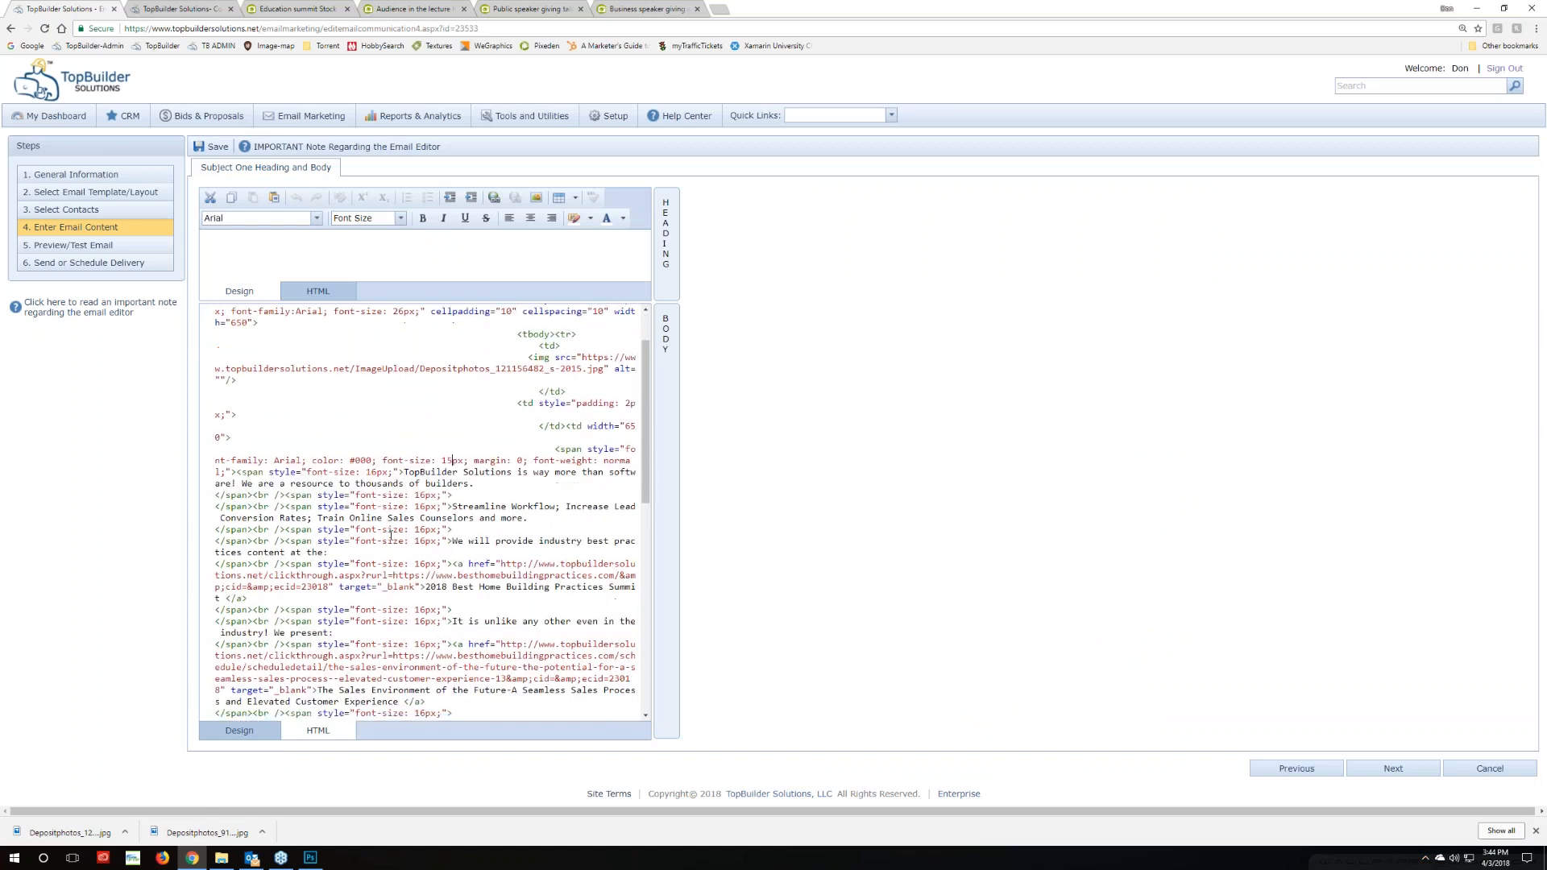
scroll(390, 535, "up", 4)
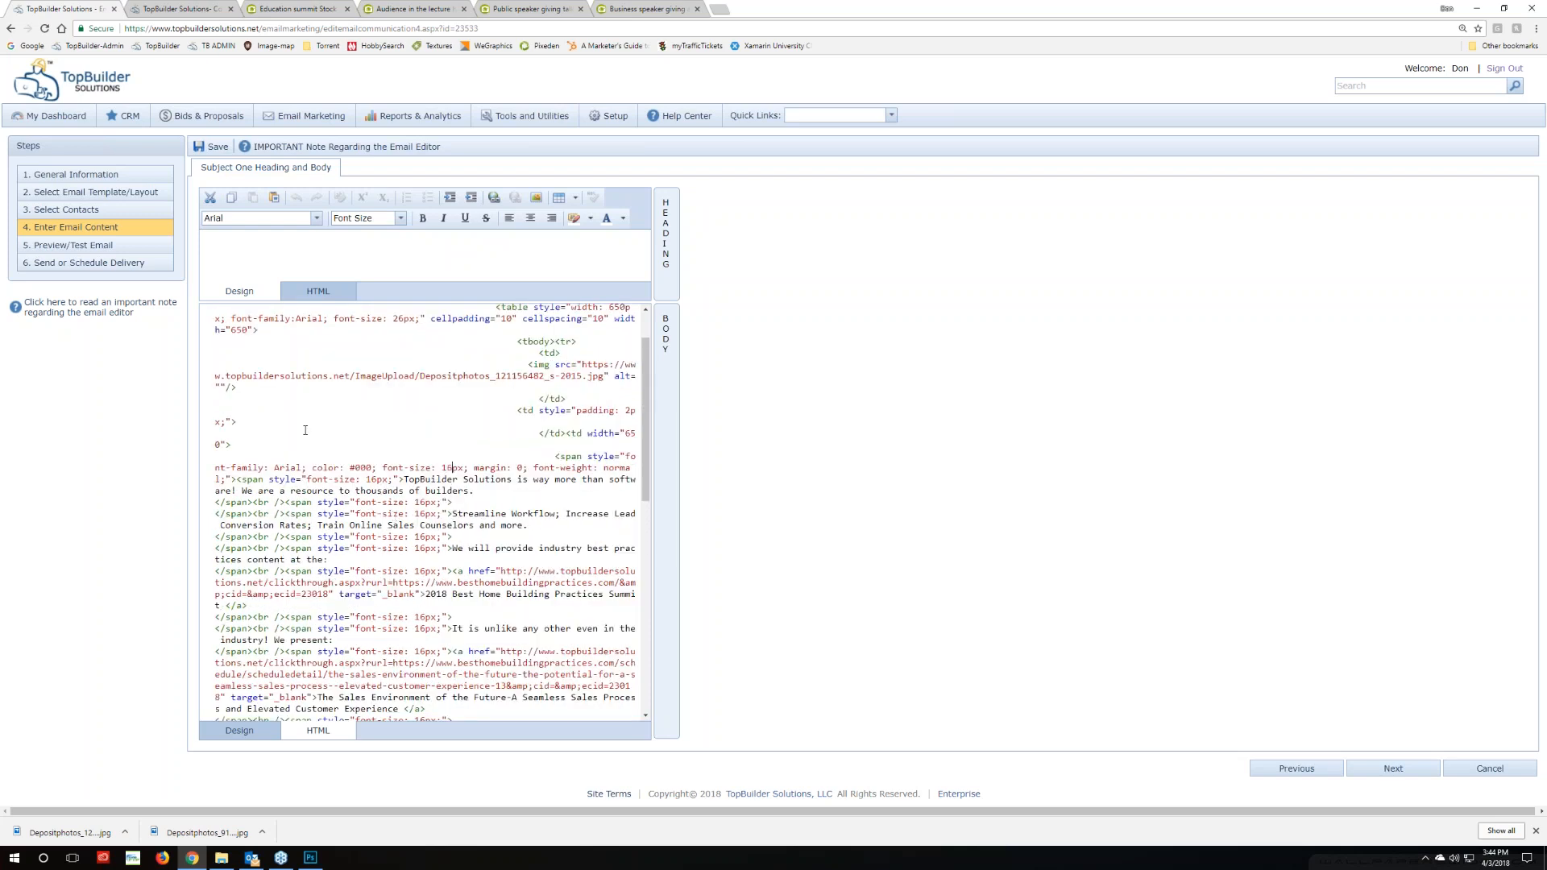
Return to the Design view and select the intro text in the email body
left_click(248, 728)
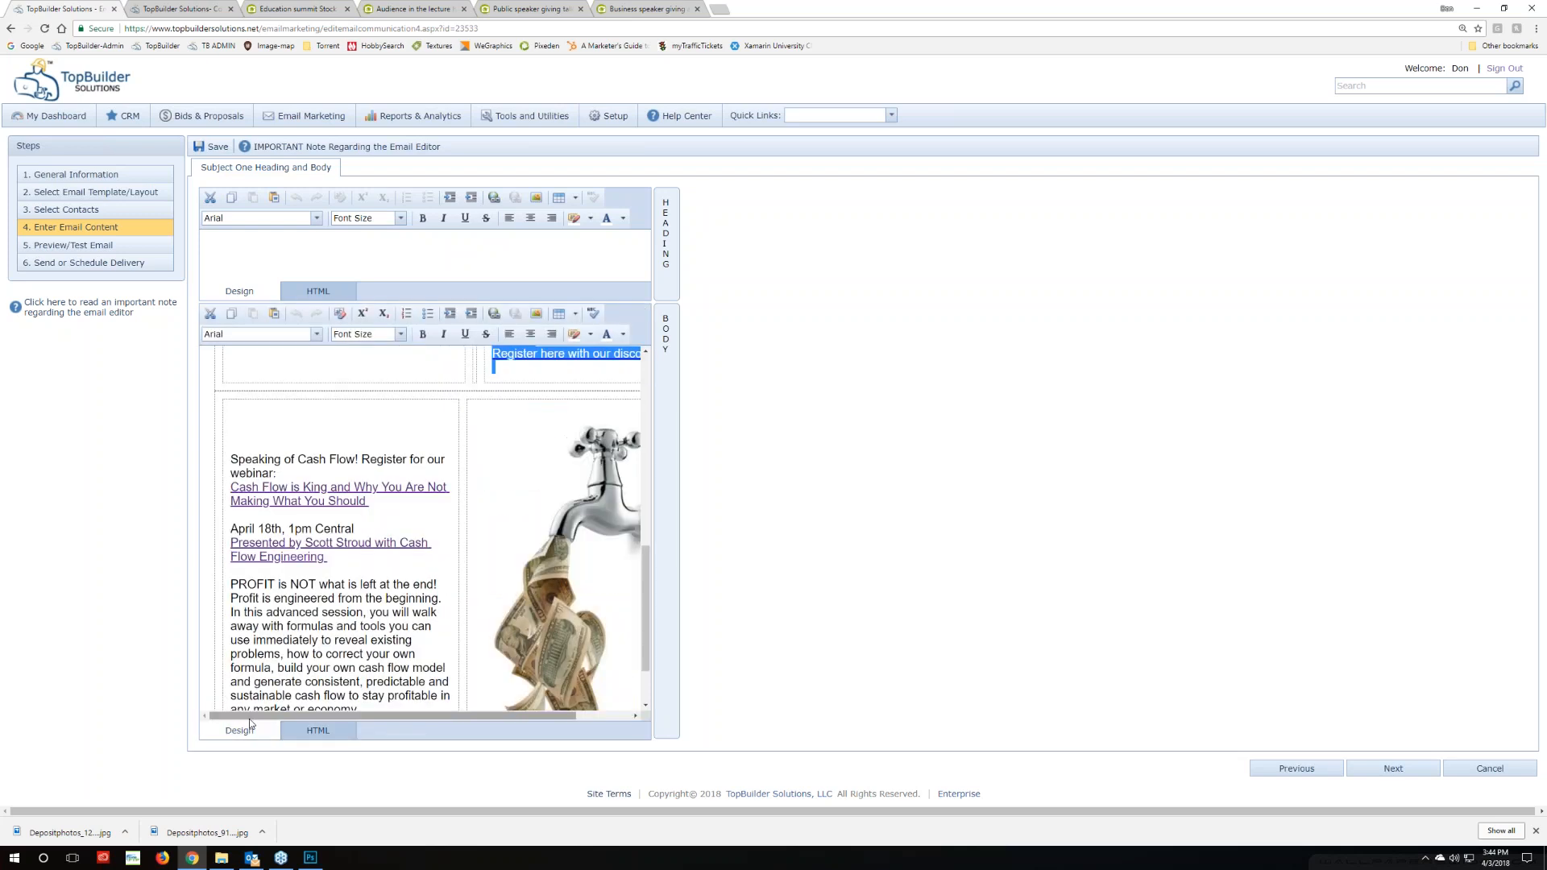
scroll(540, 564, "up", 3)
left_click(540, 617)
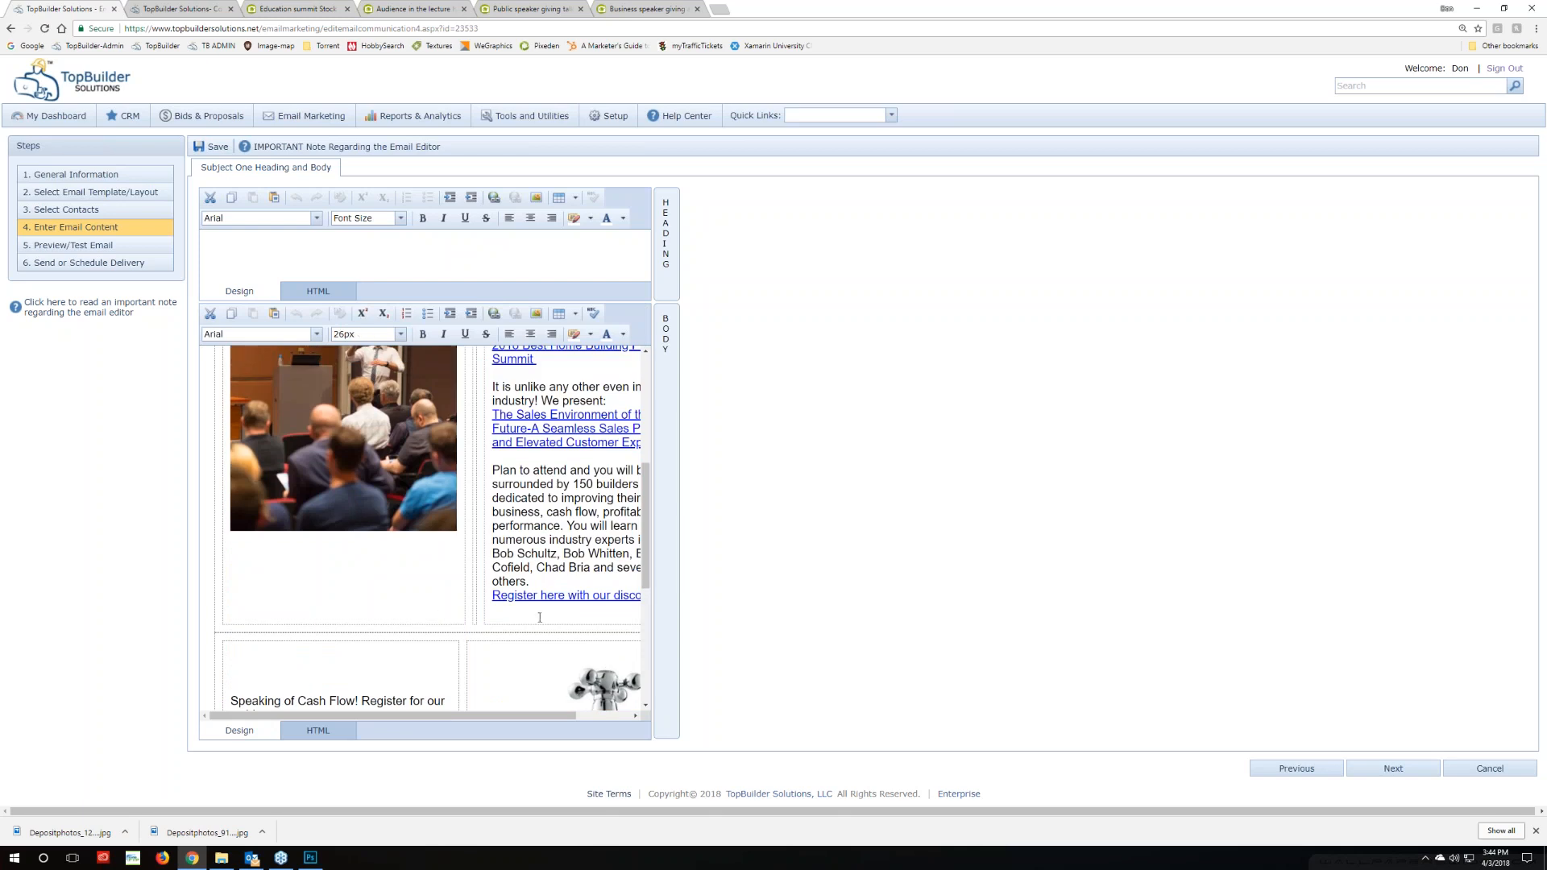
left_click_drag(538, 715, 595, 716)
left_click_drag(596, 596, 331, 362)
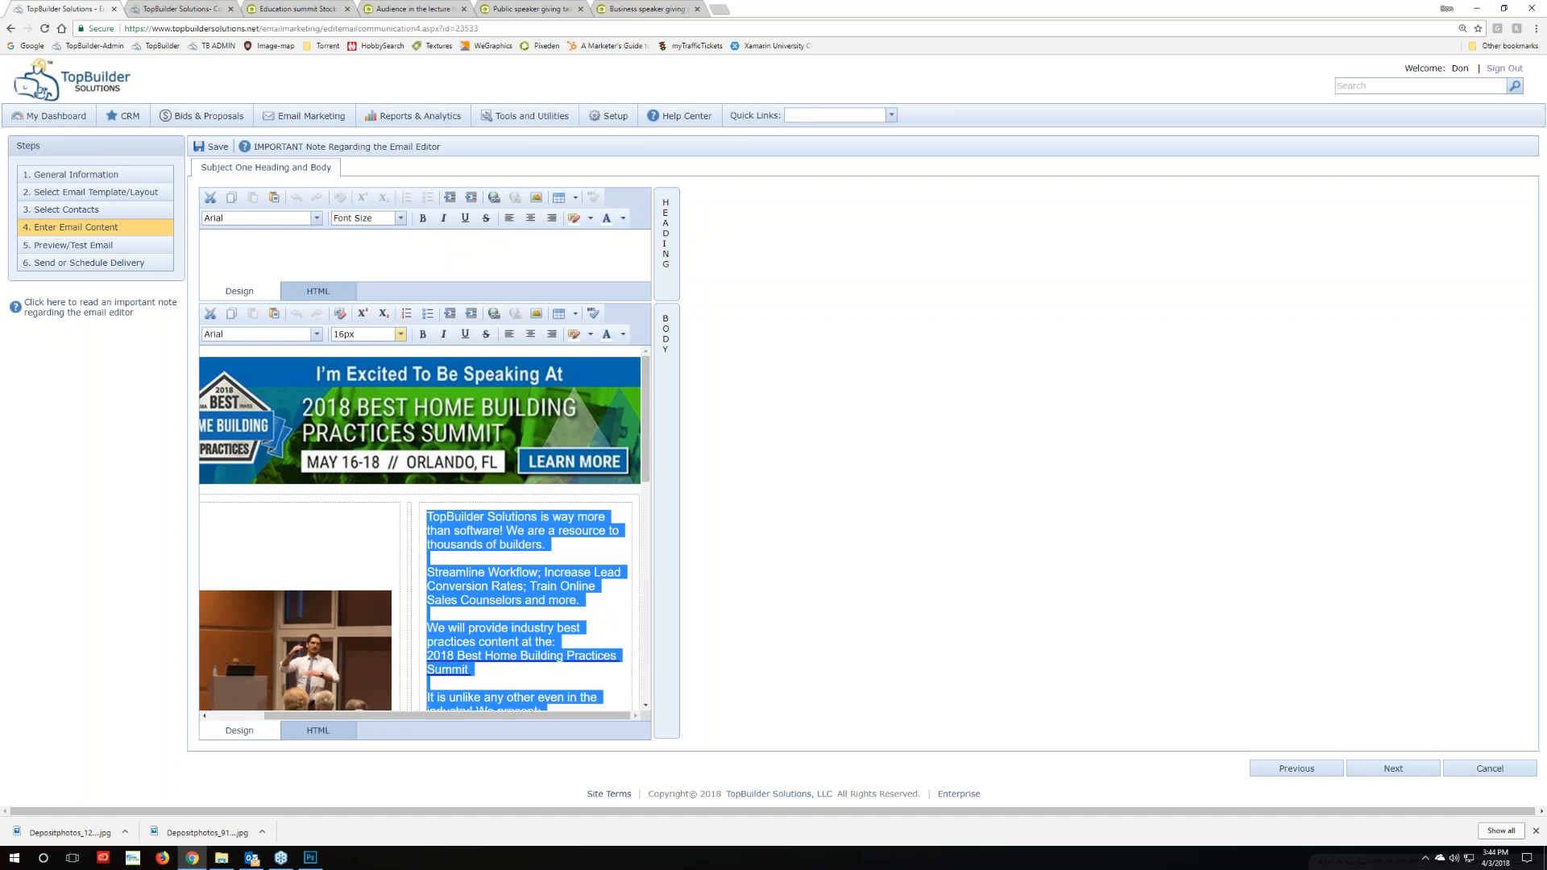
Set the intro text to 14px and the cash-flow text block to Arial 14px
left_click(400, 334)
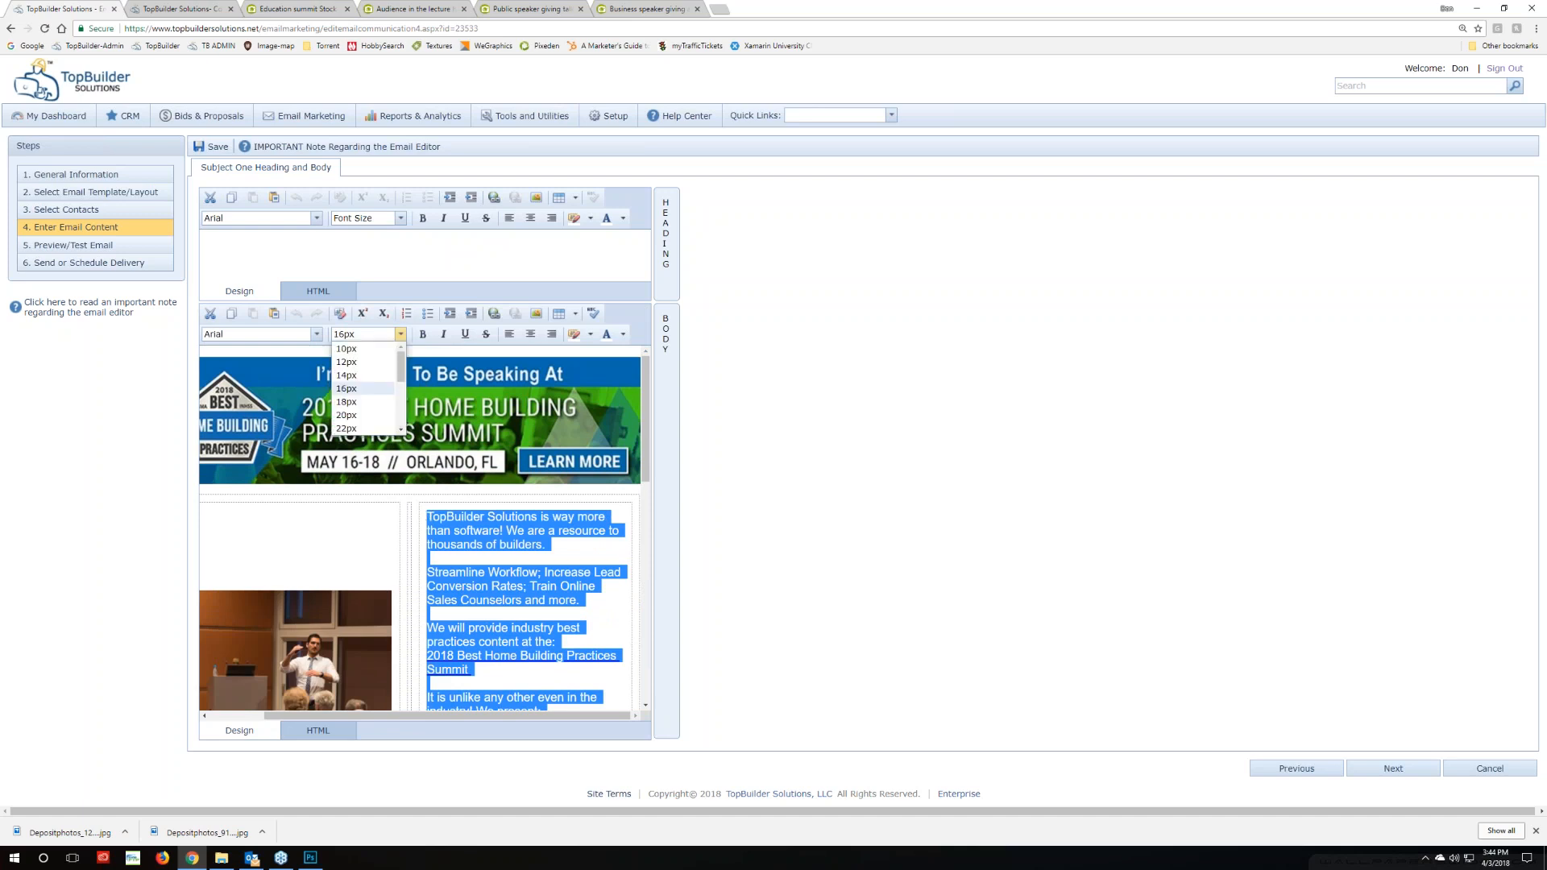
left_click(366, 376)
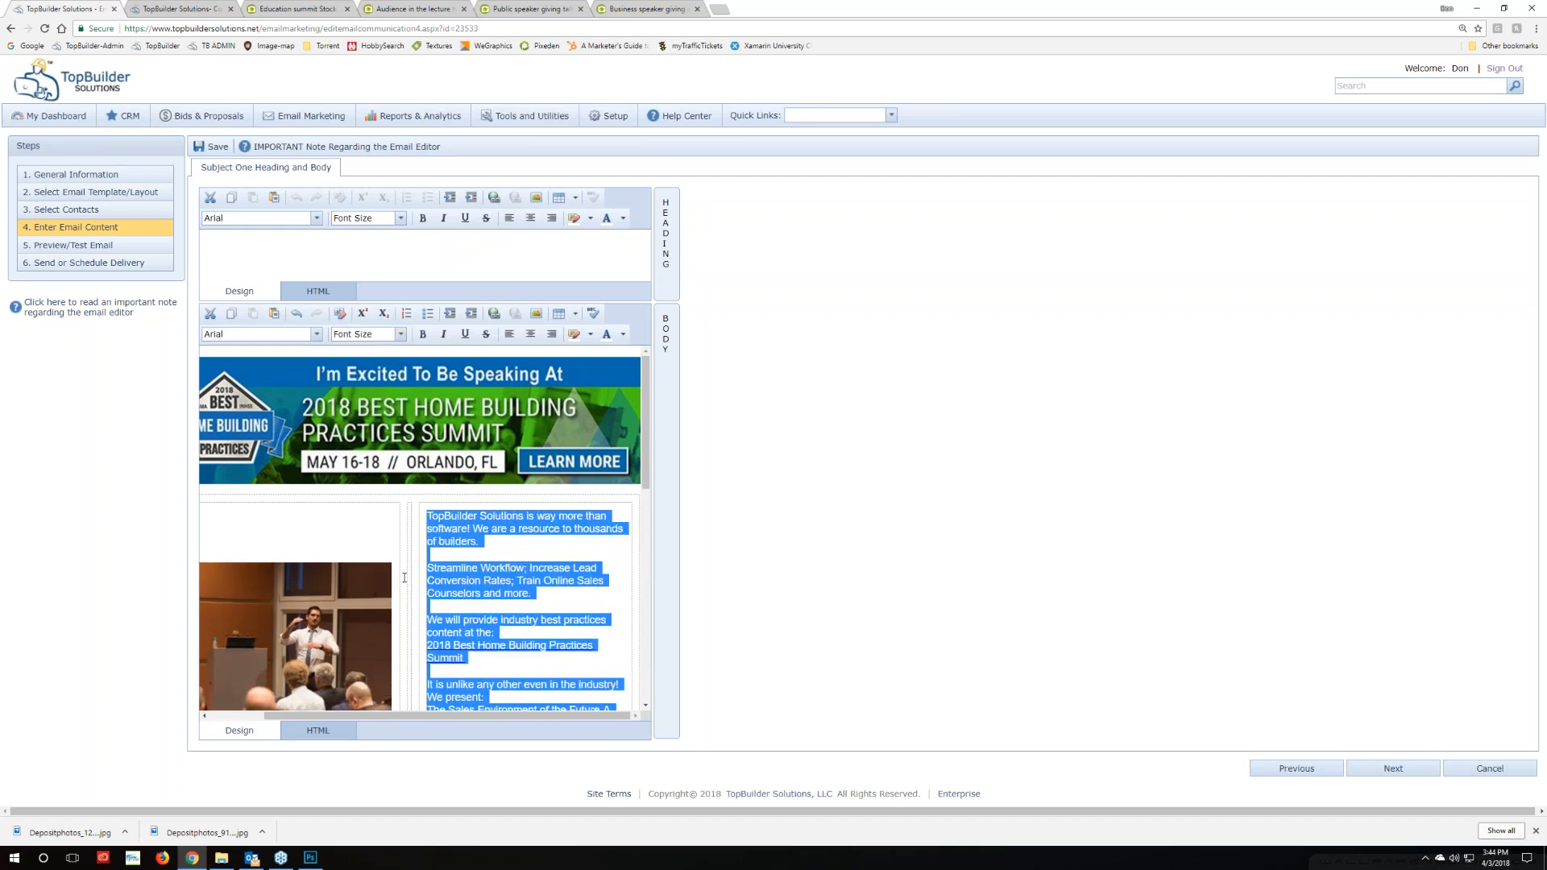
scroll(387, 595, "down", 4)
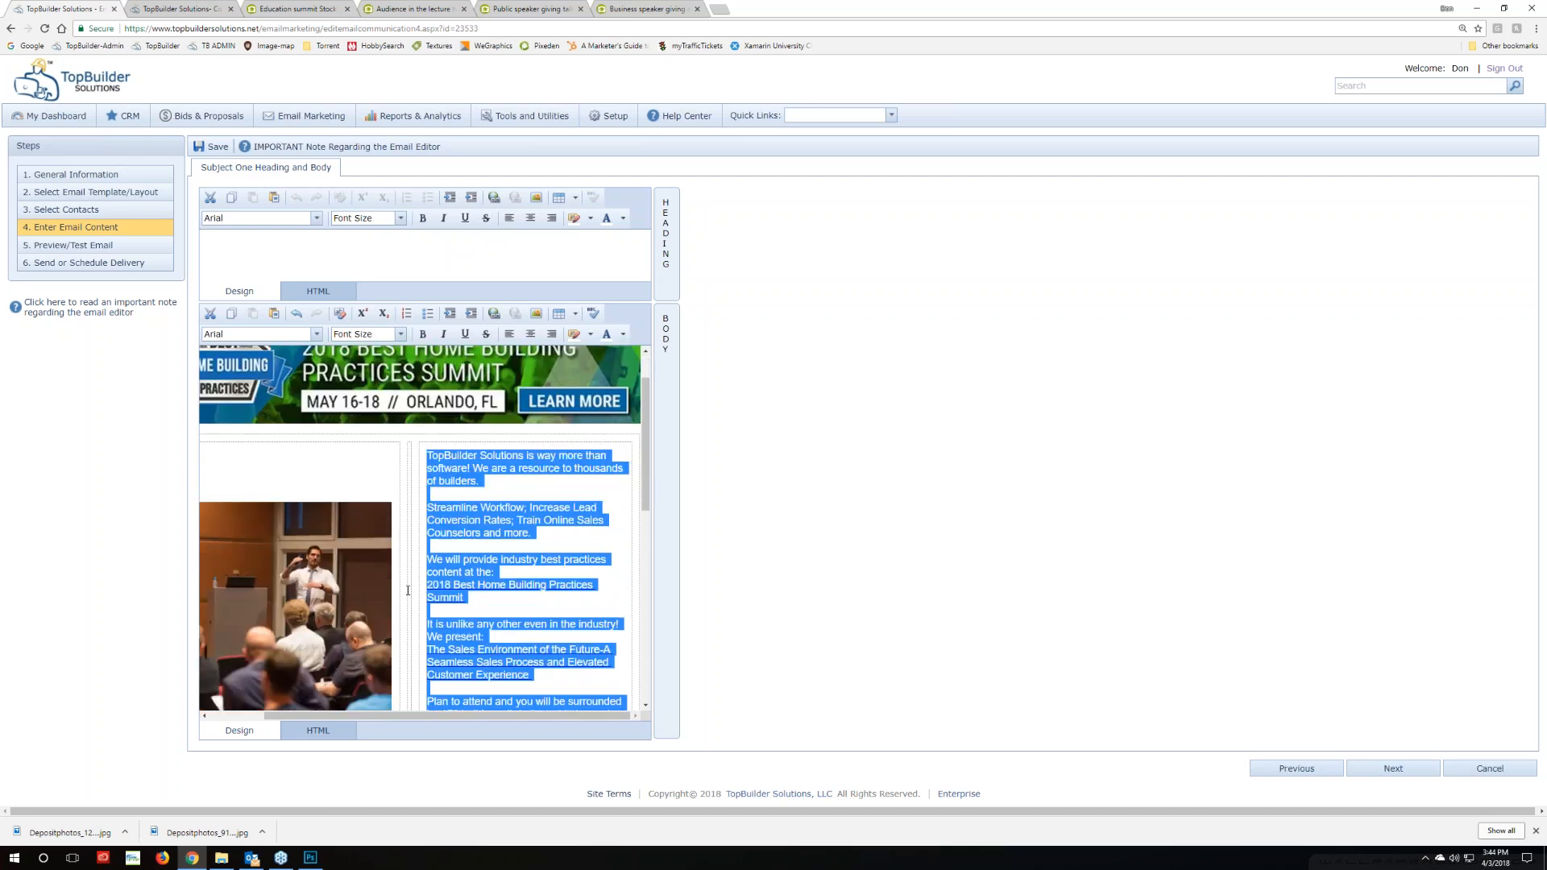
scroll(397, 635, "down", 4)
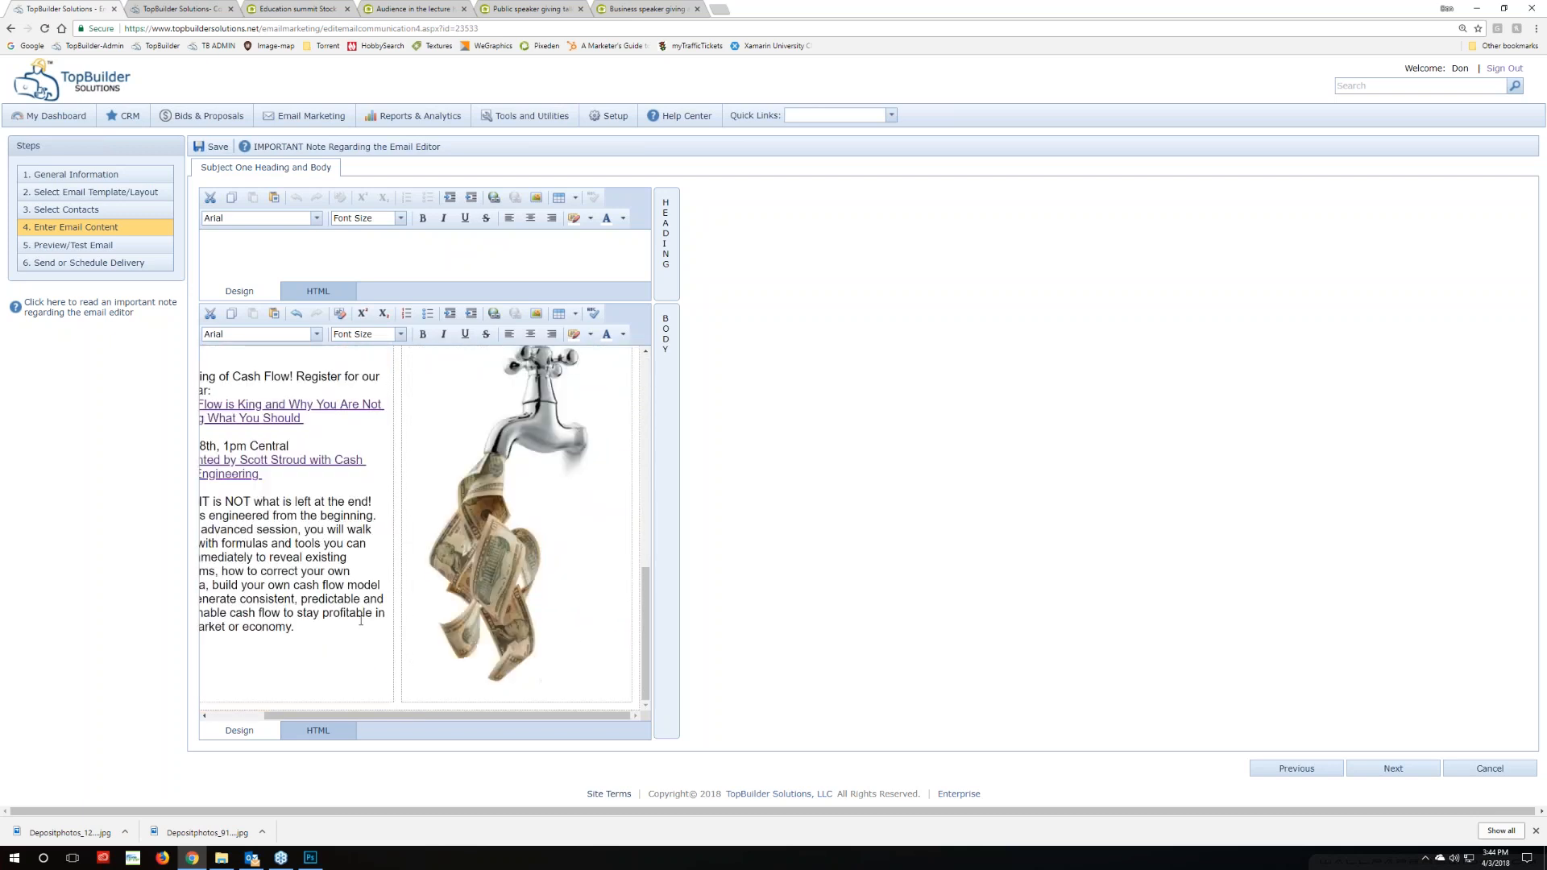
left_click_drag(314, 626, 219, 600)
key("ctrl+a")
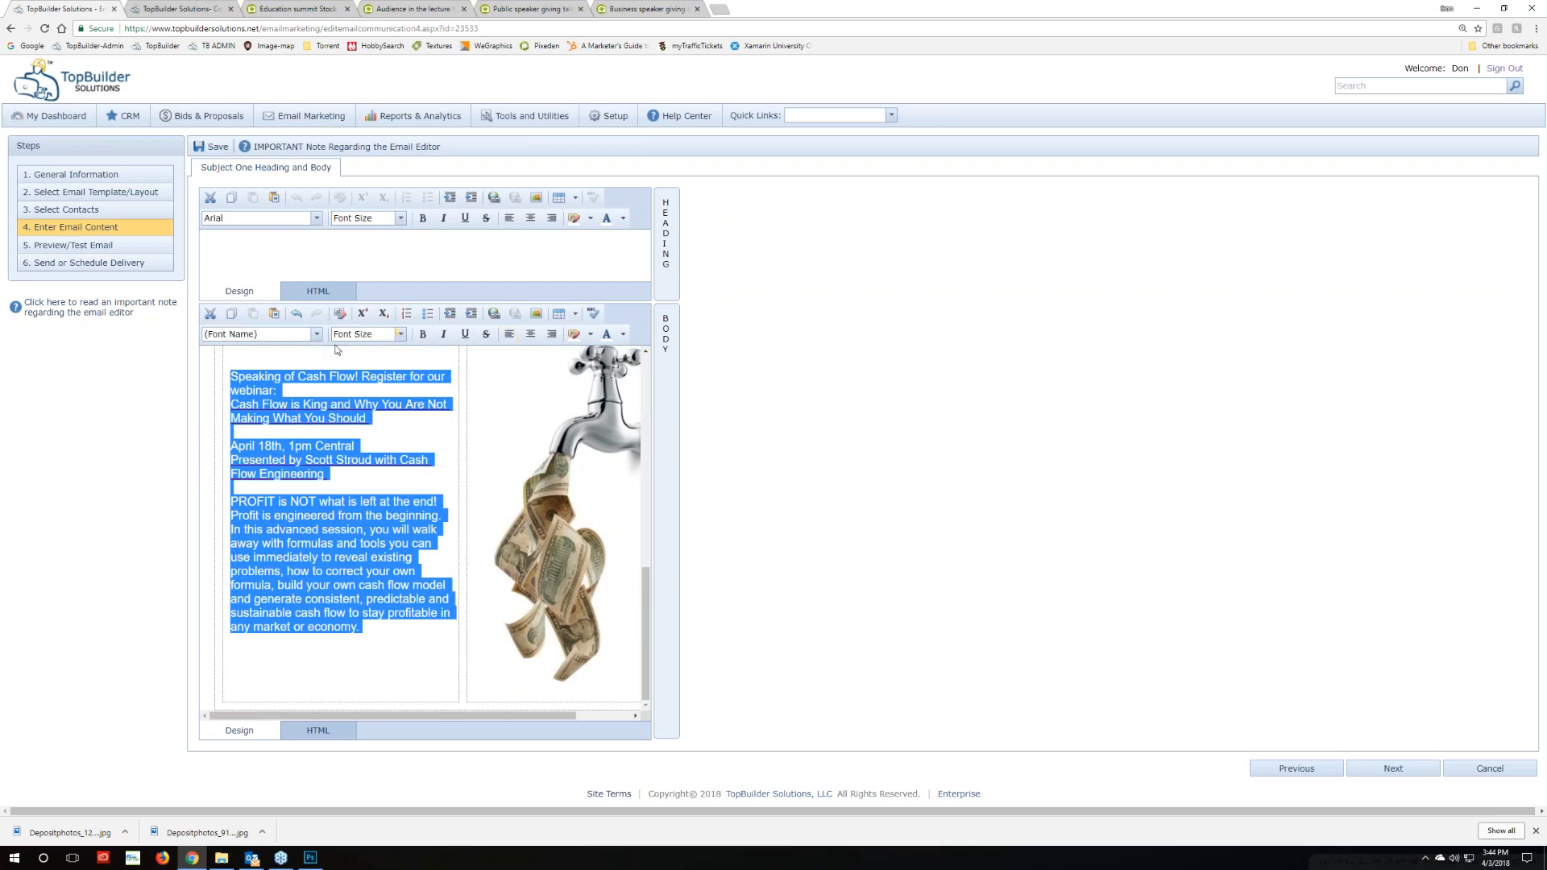
left_click(316, 337)
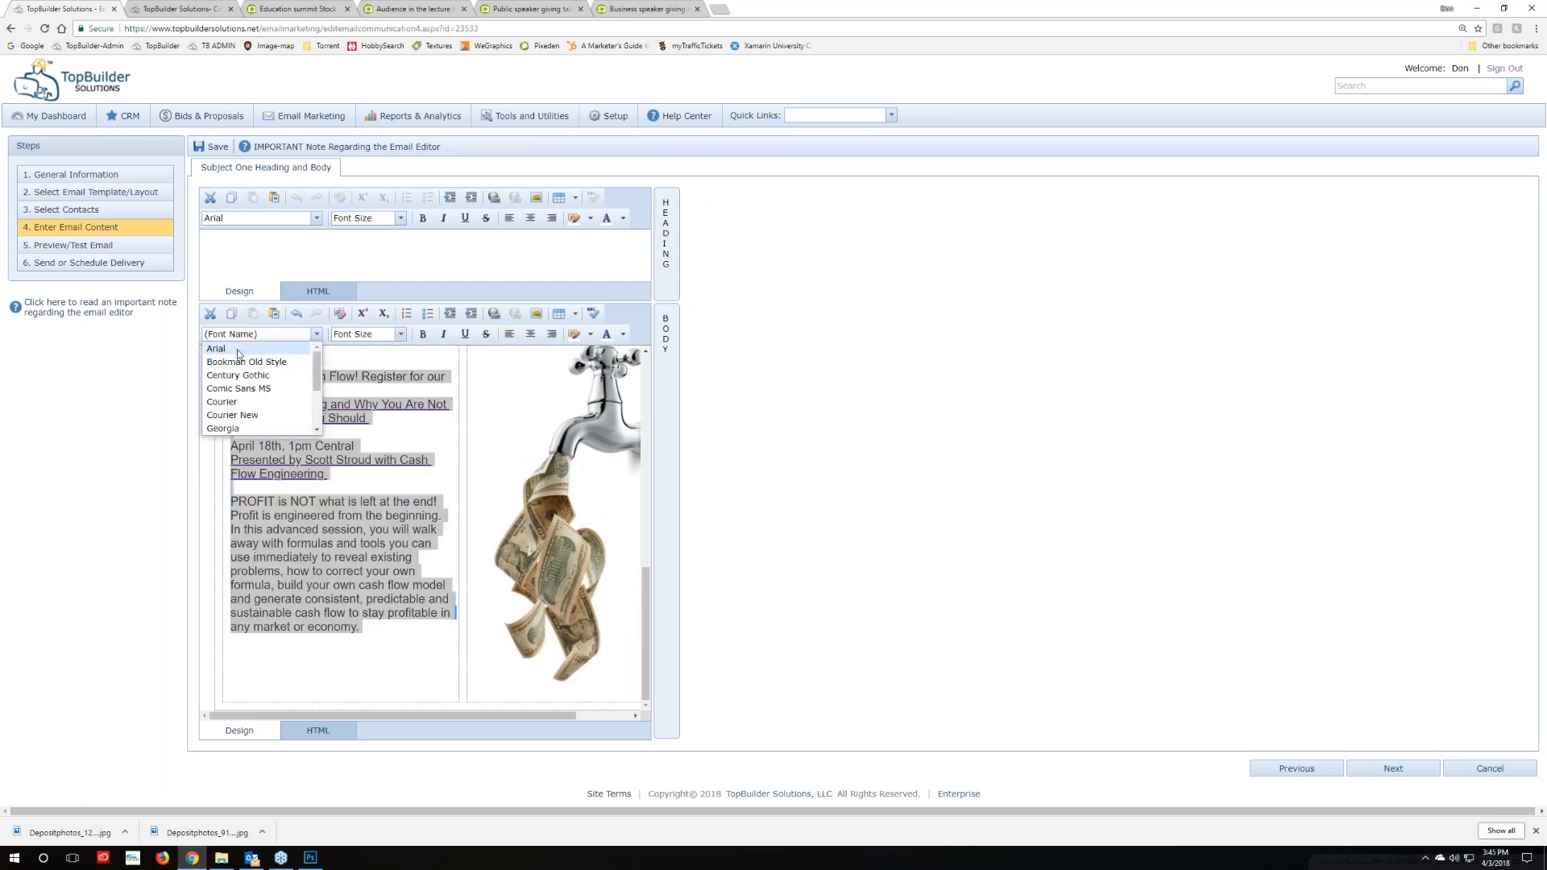
left_click(239, 350)
left_click(342, 334)
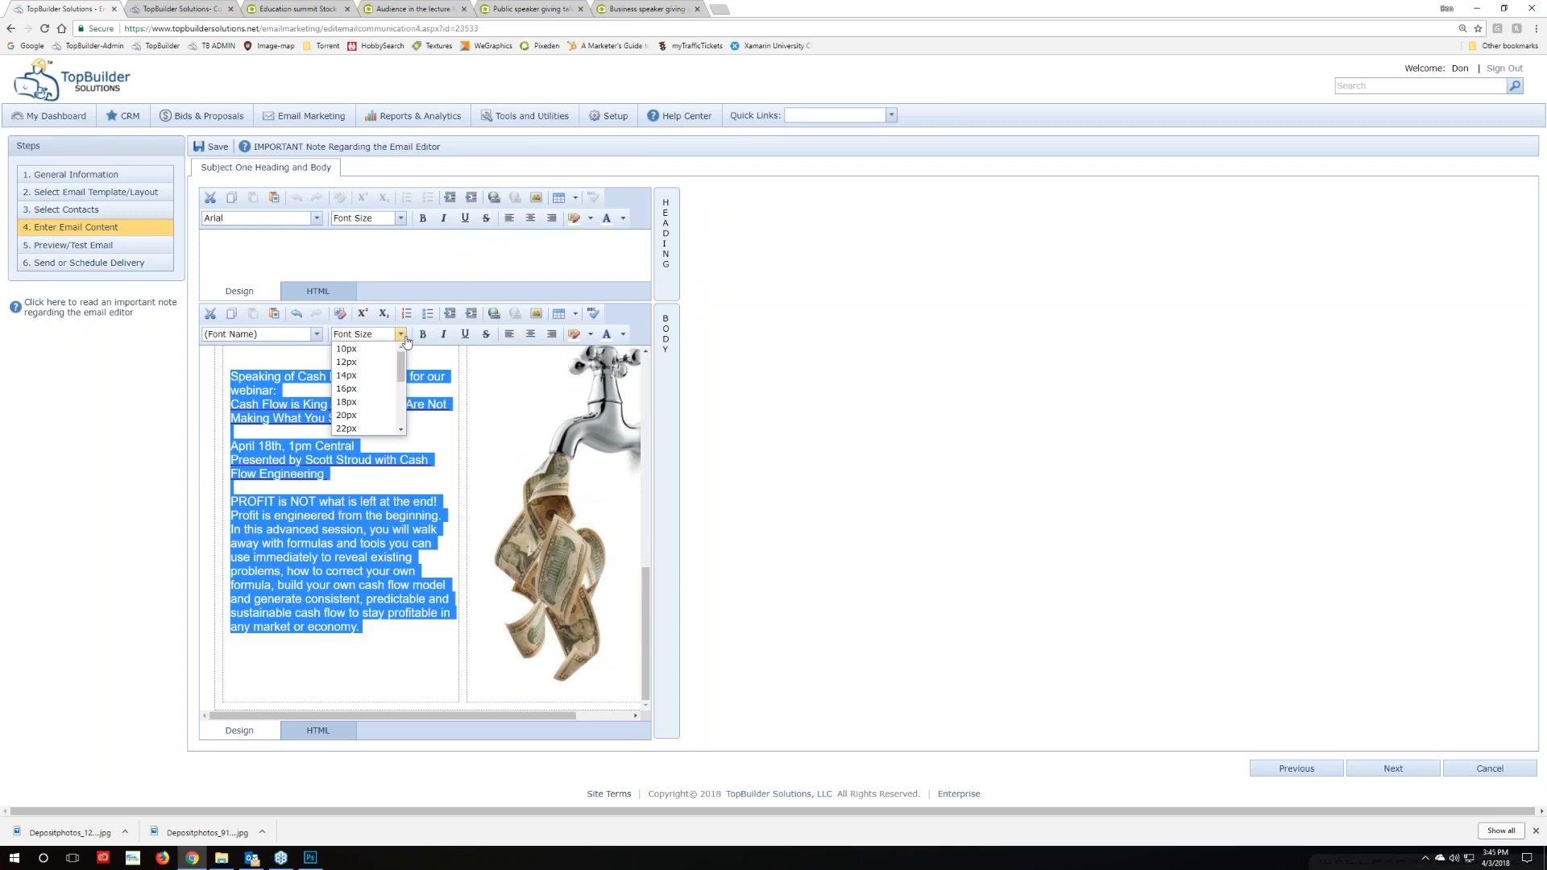
left_click(339, 376)
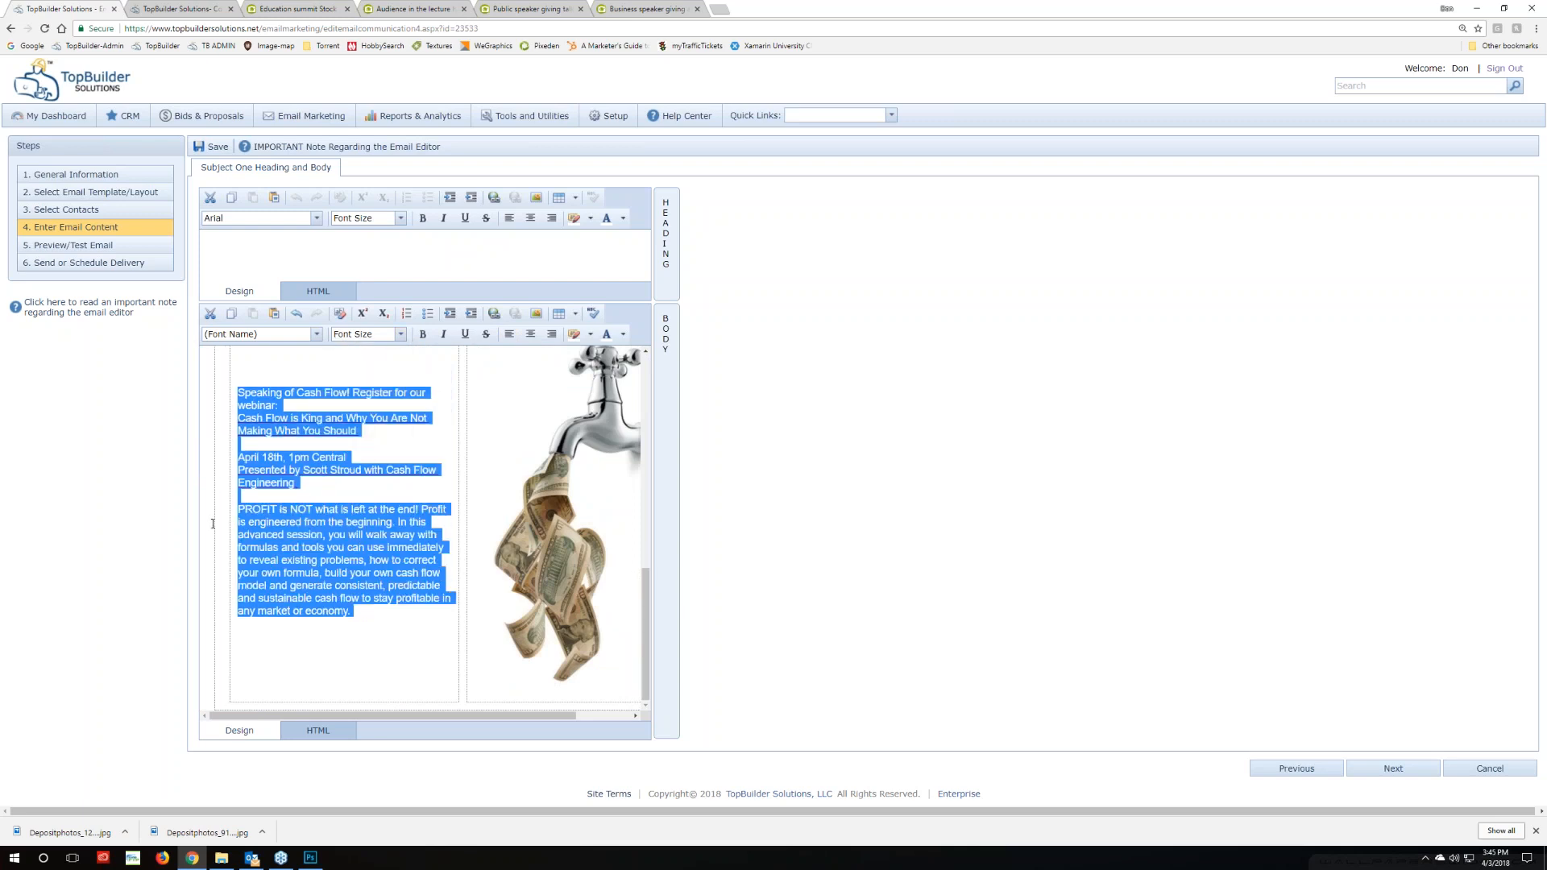
left_click(687, 518)
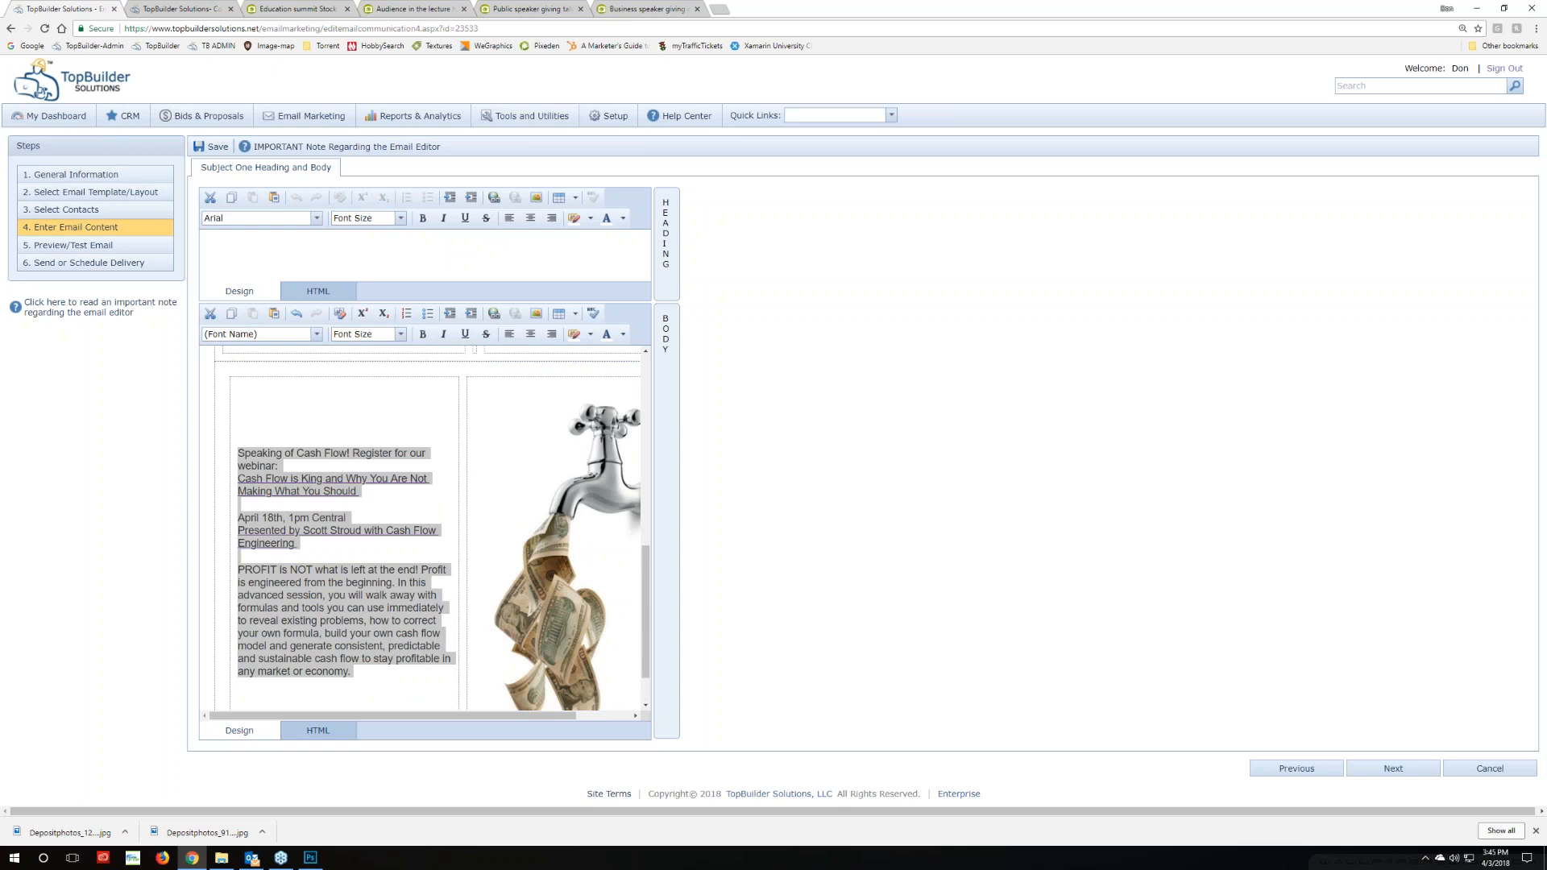
Open Depositphotos_9157705_s-2015 from Downloads in Adobe Photoshop CC 2018
scroll(527, 596, "down", 1)
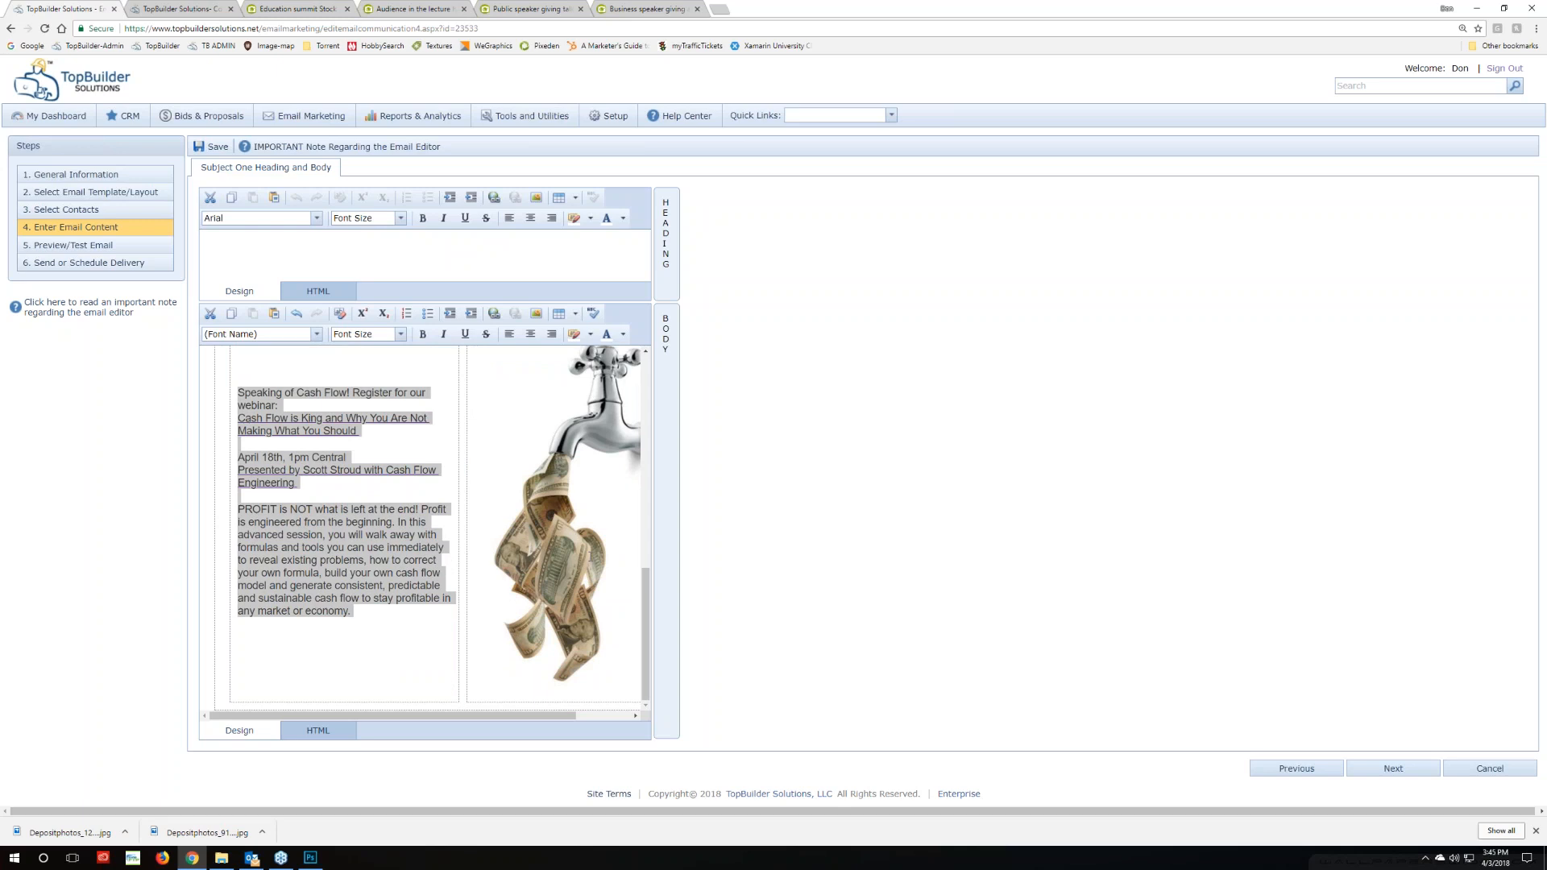
left_click(222, 857)
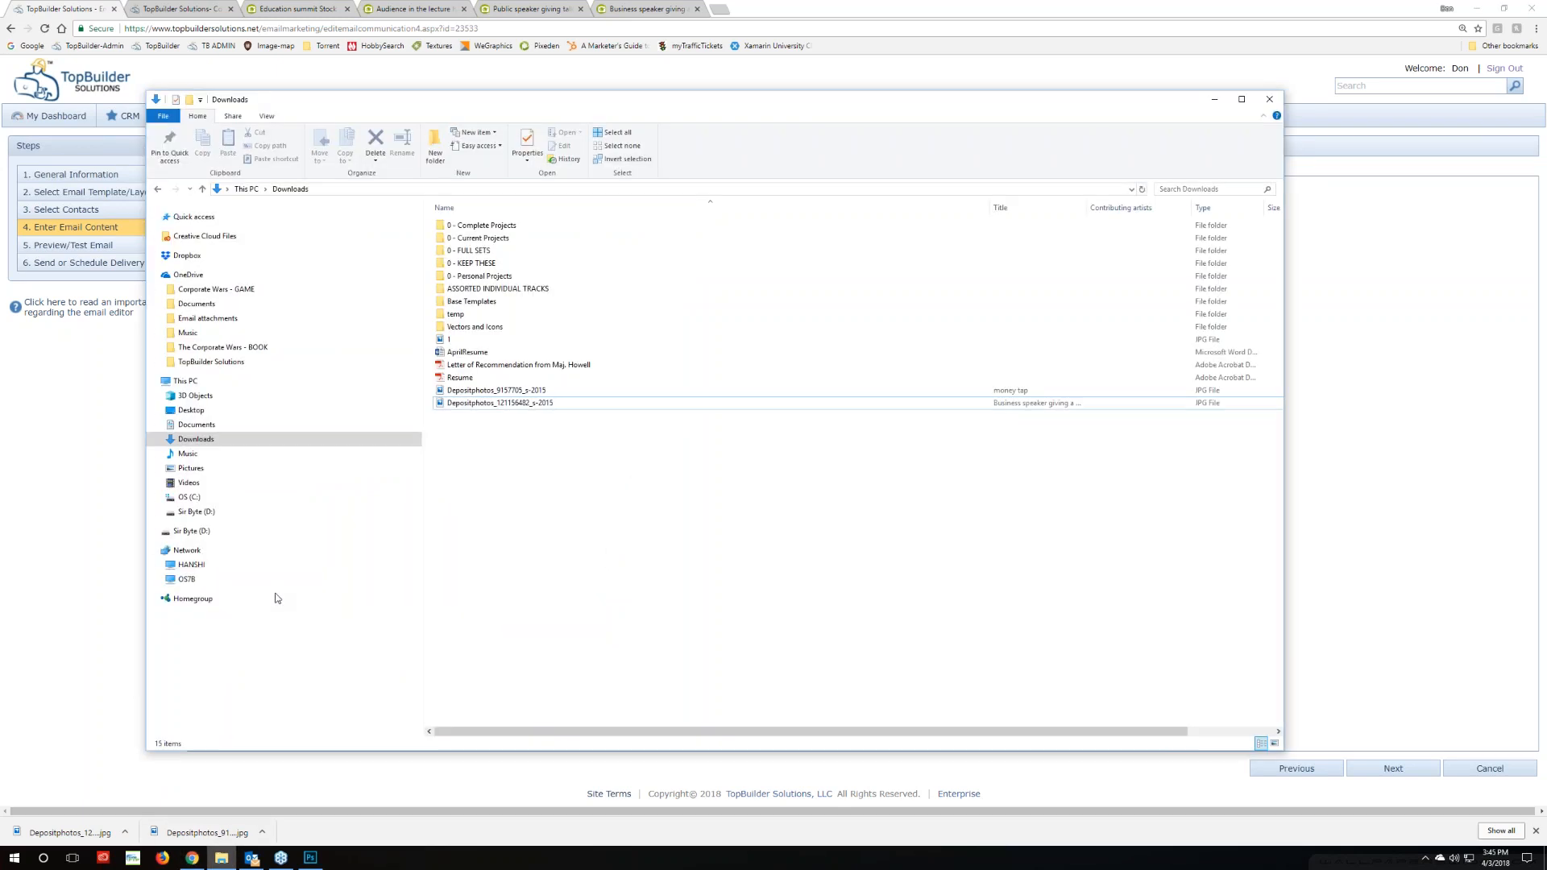
right_click(486, 395)
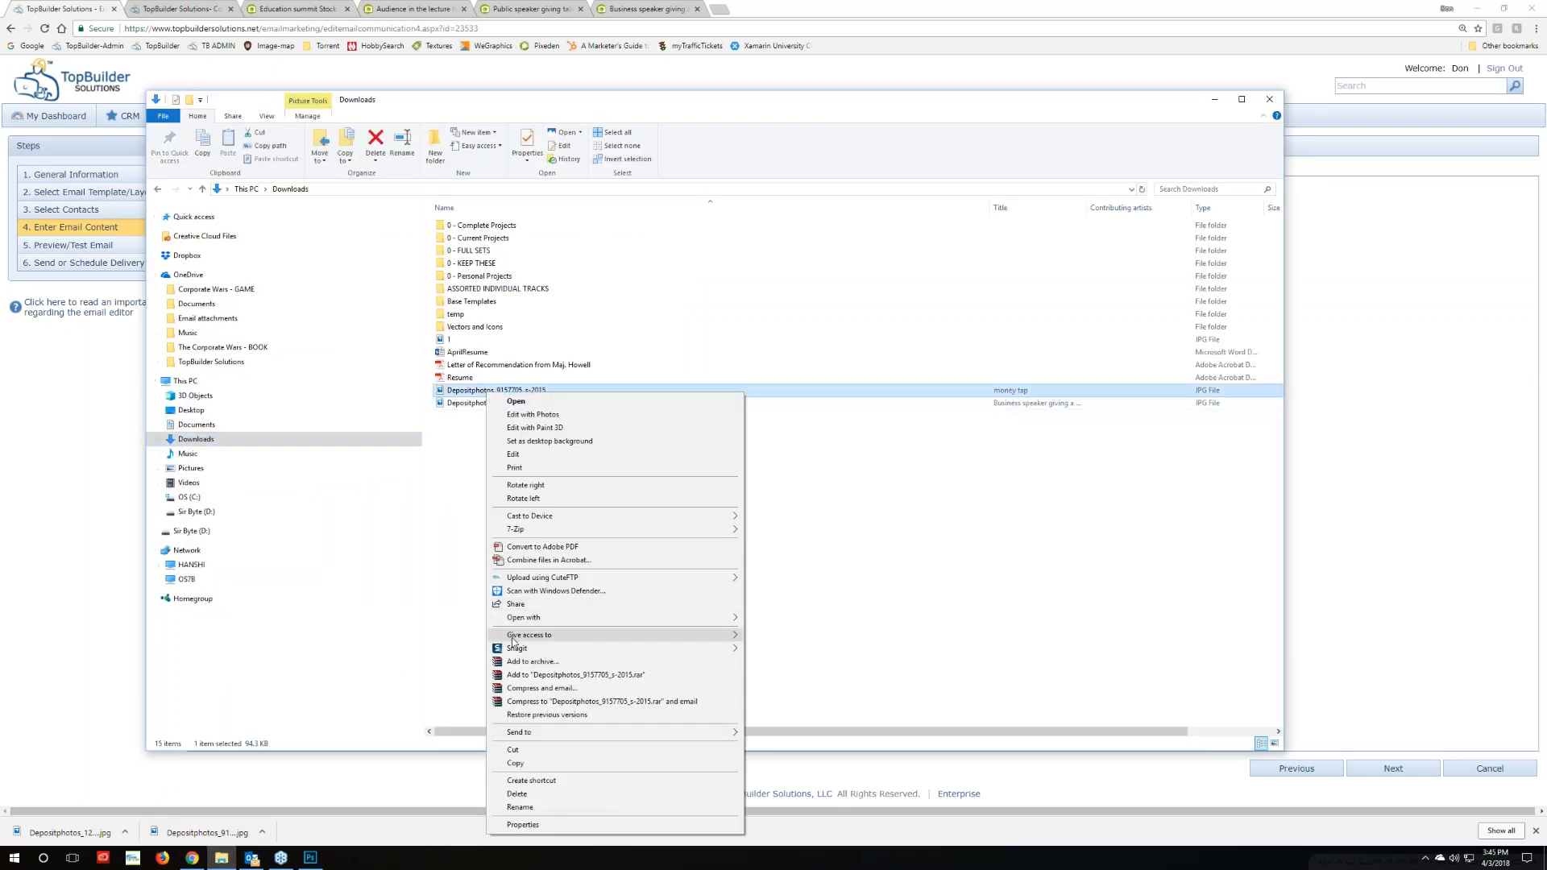
mouse_move(658, 622)
left_click(808, 644)
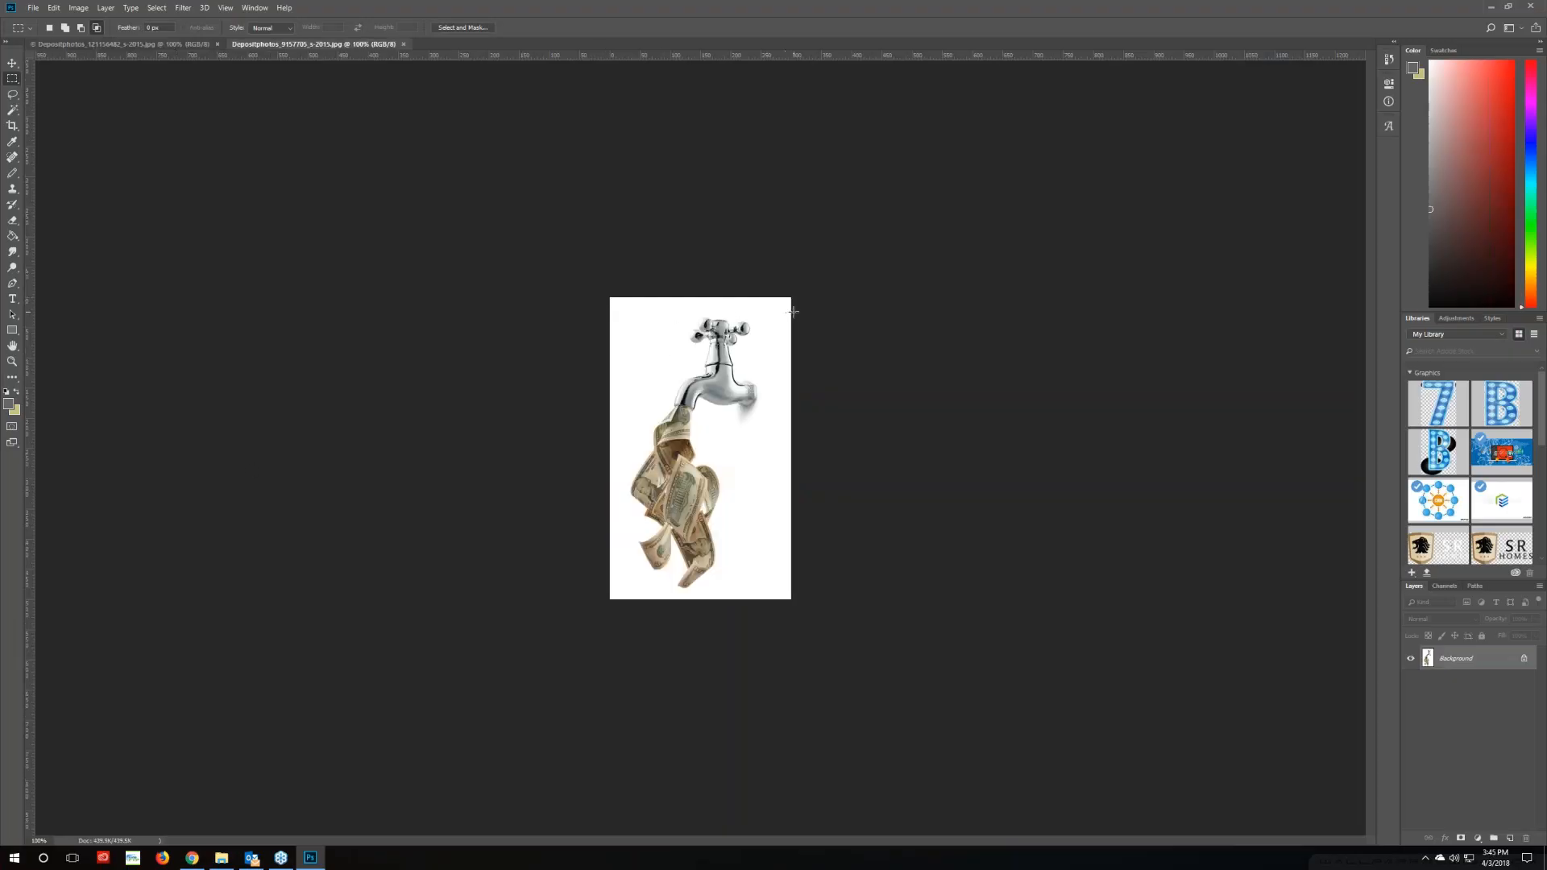
Select a 300 × 386 px area around the faucet and crop the image to it
left_click_drag(791, 313, 614, 553)
left_click_drag(614, 553, 597, 545)
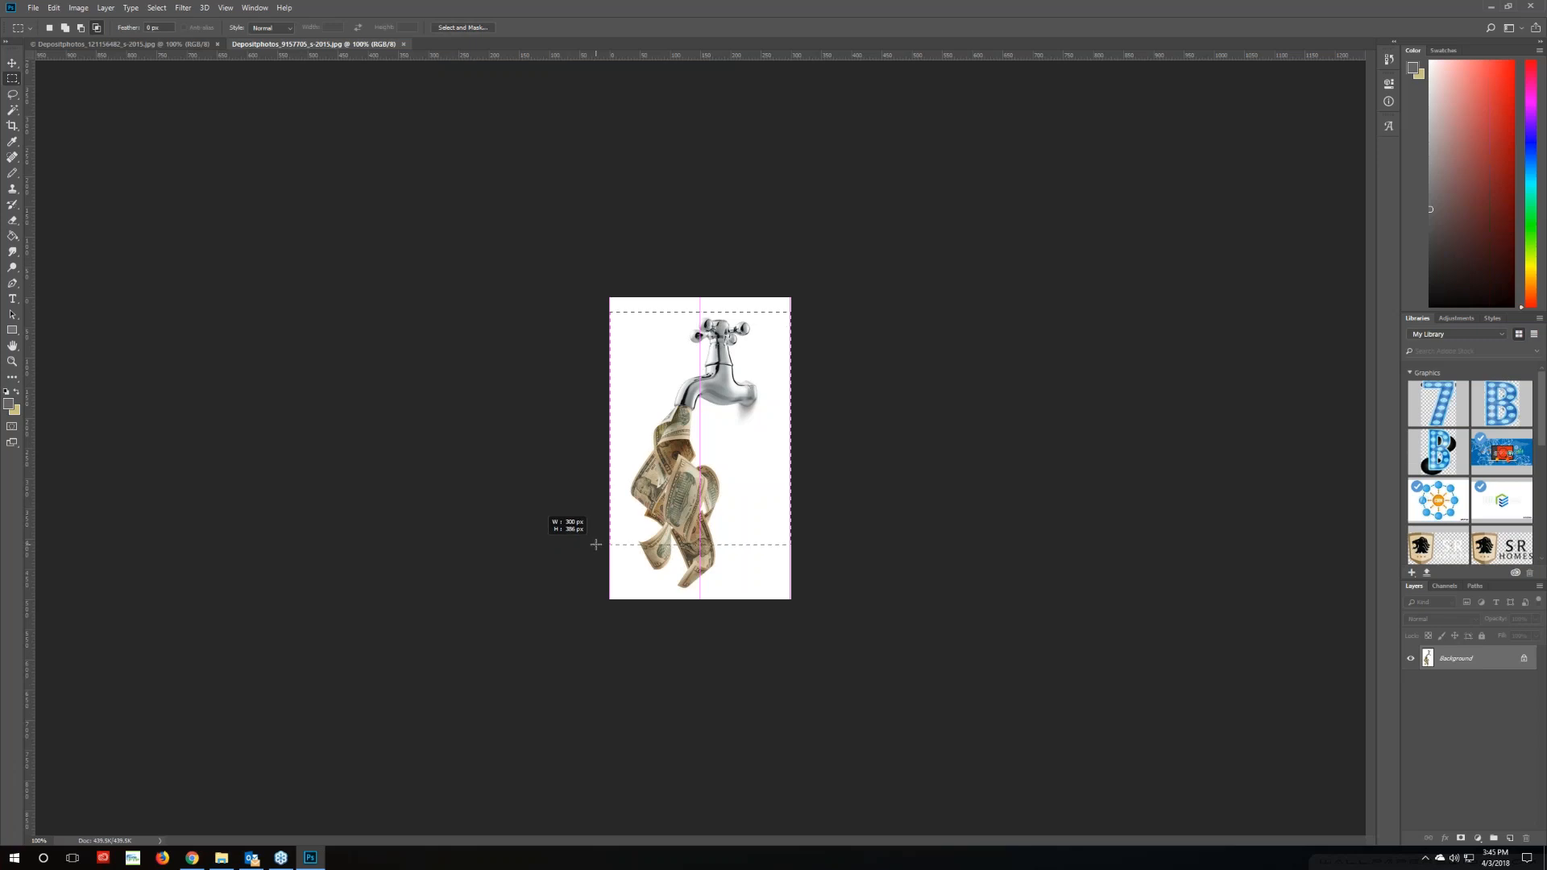
left_click_drag(596, 545, 596, 545)
left_click(78, 8)
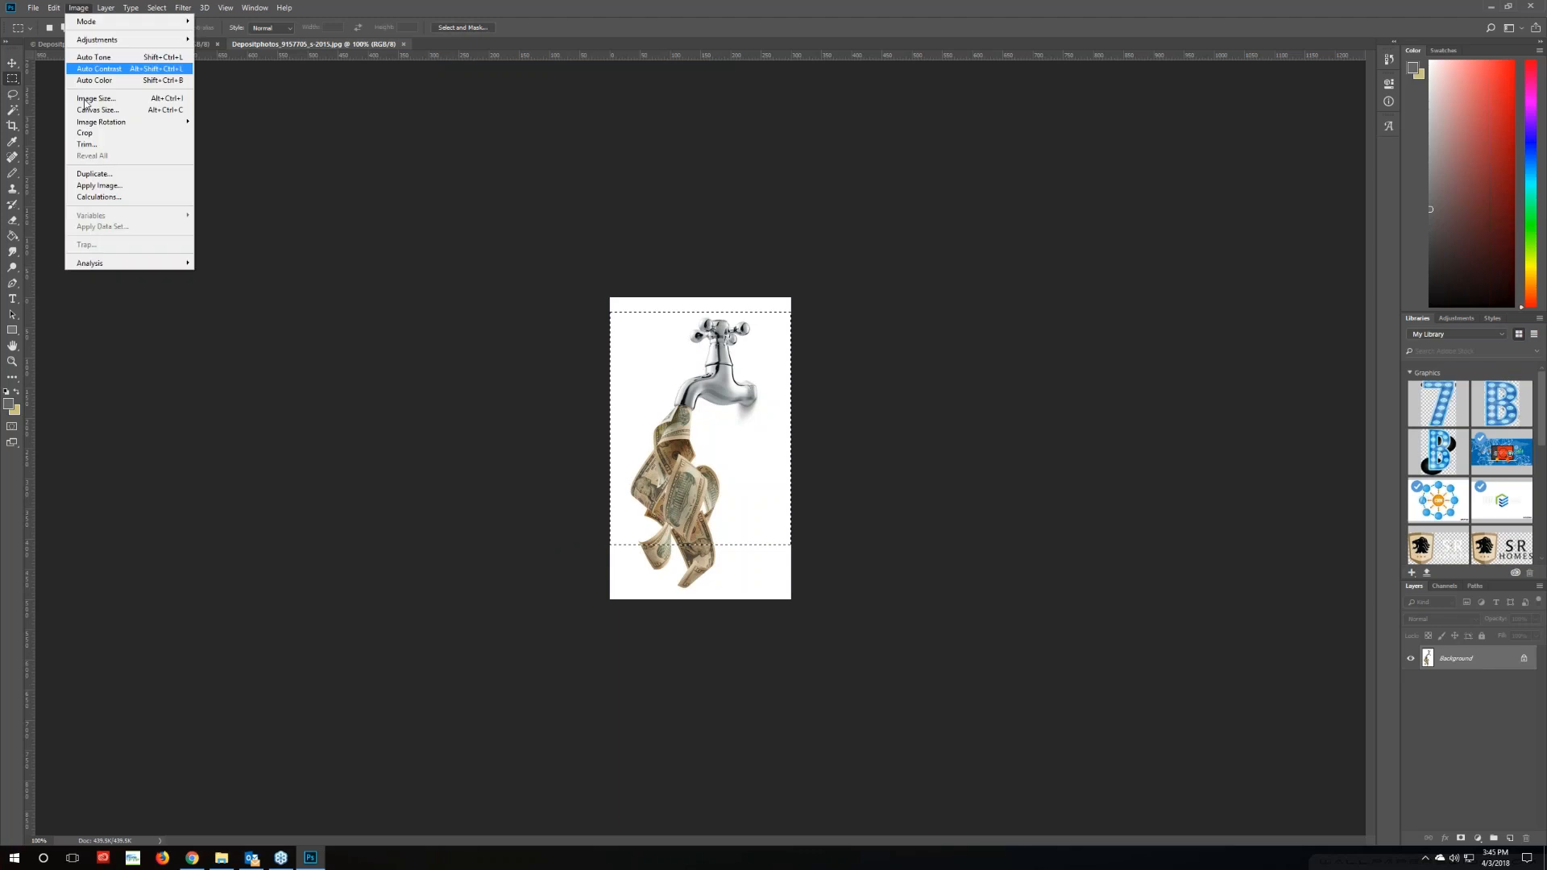
left_click(84, 132)
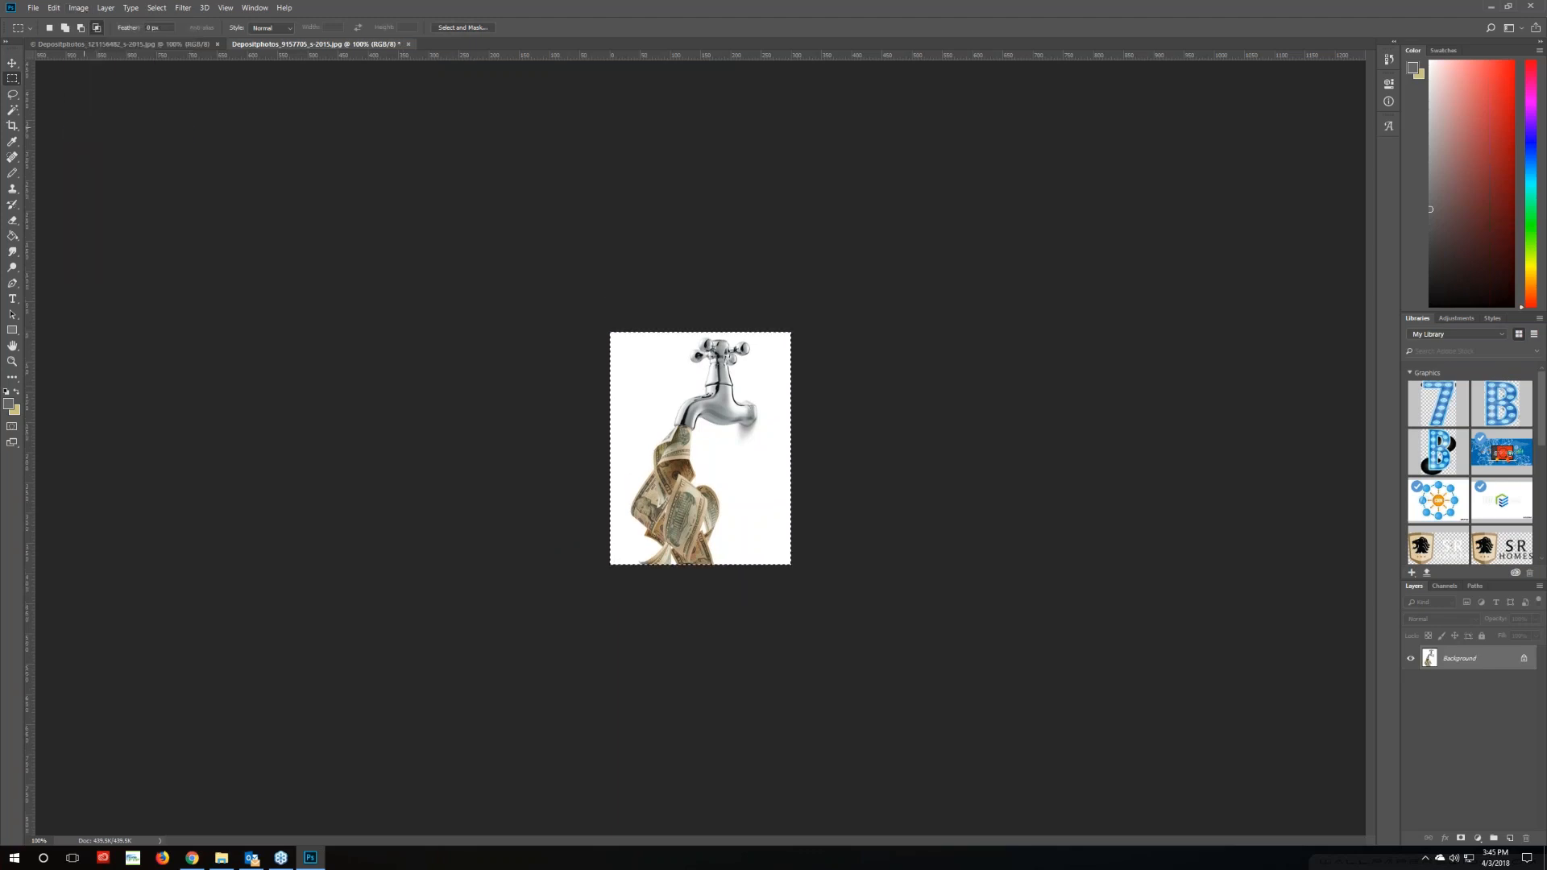
Check the cropped size in Image Size, cancel, and clear the leftover selection
left_click(79, 8)
left_click(96, 98)
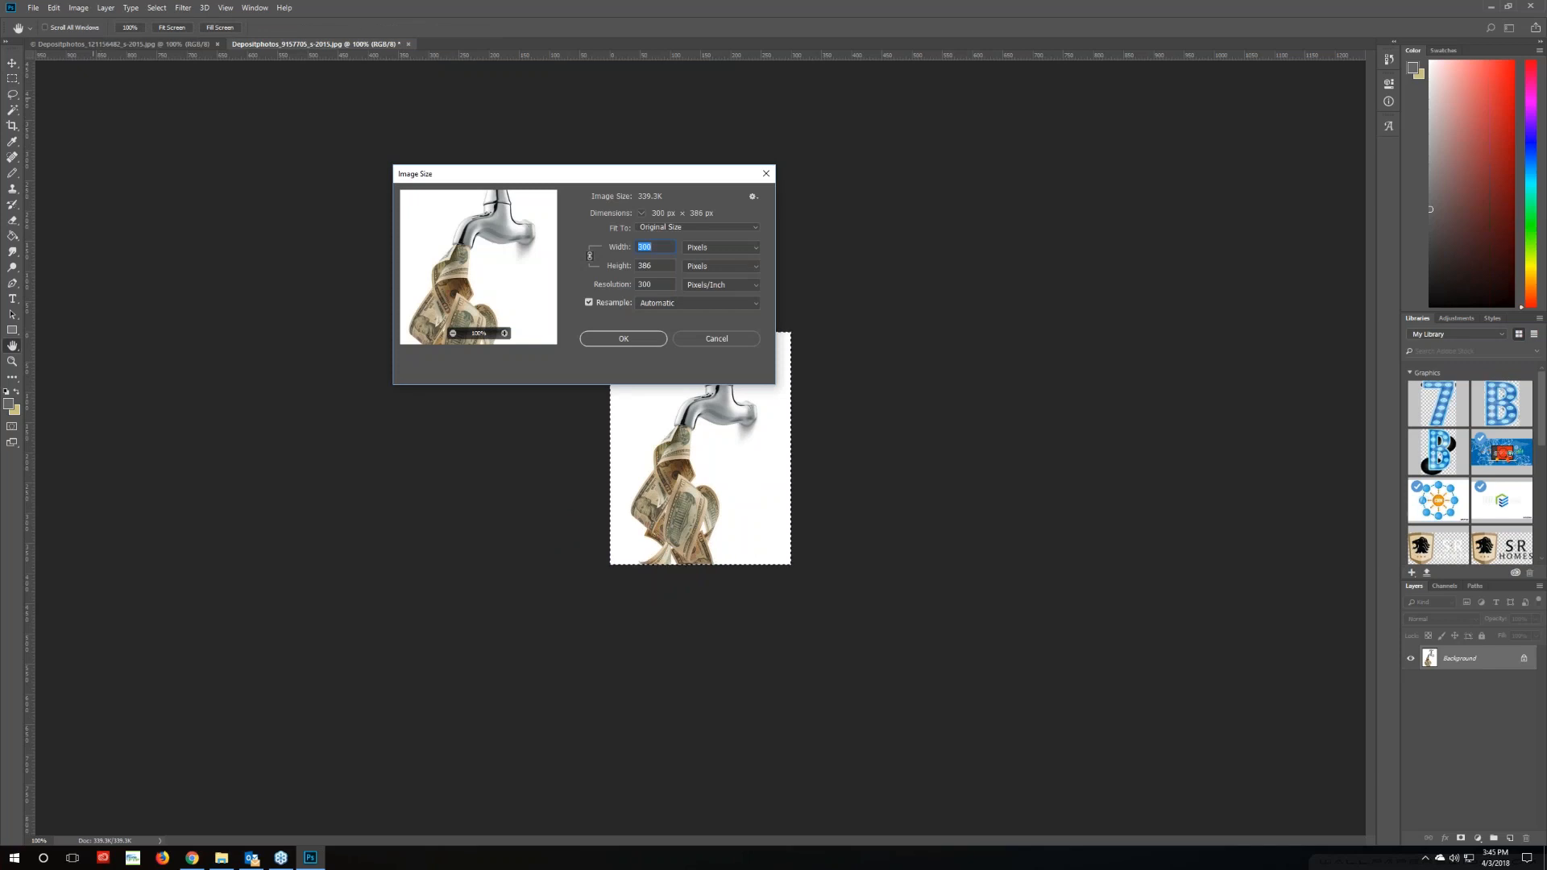
left_click(717, 342)
left_click(447, 413)
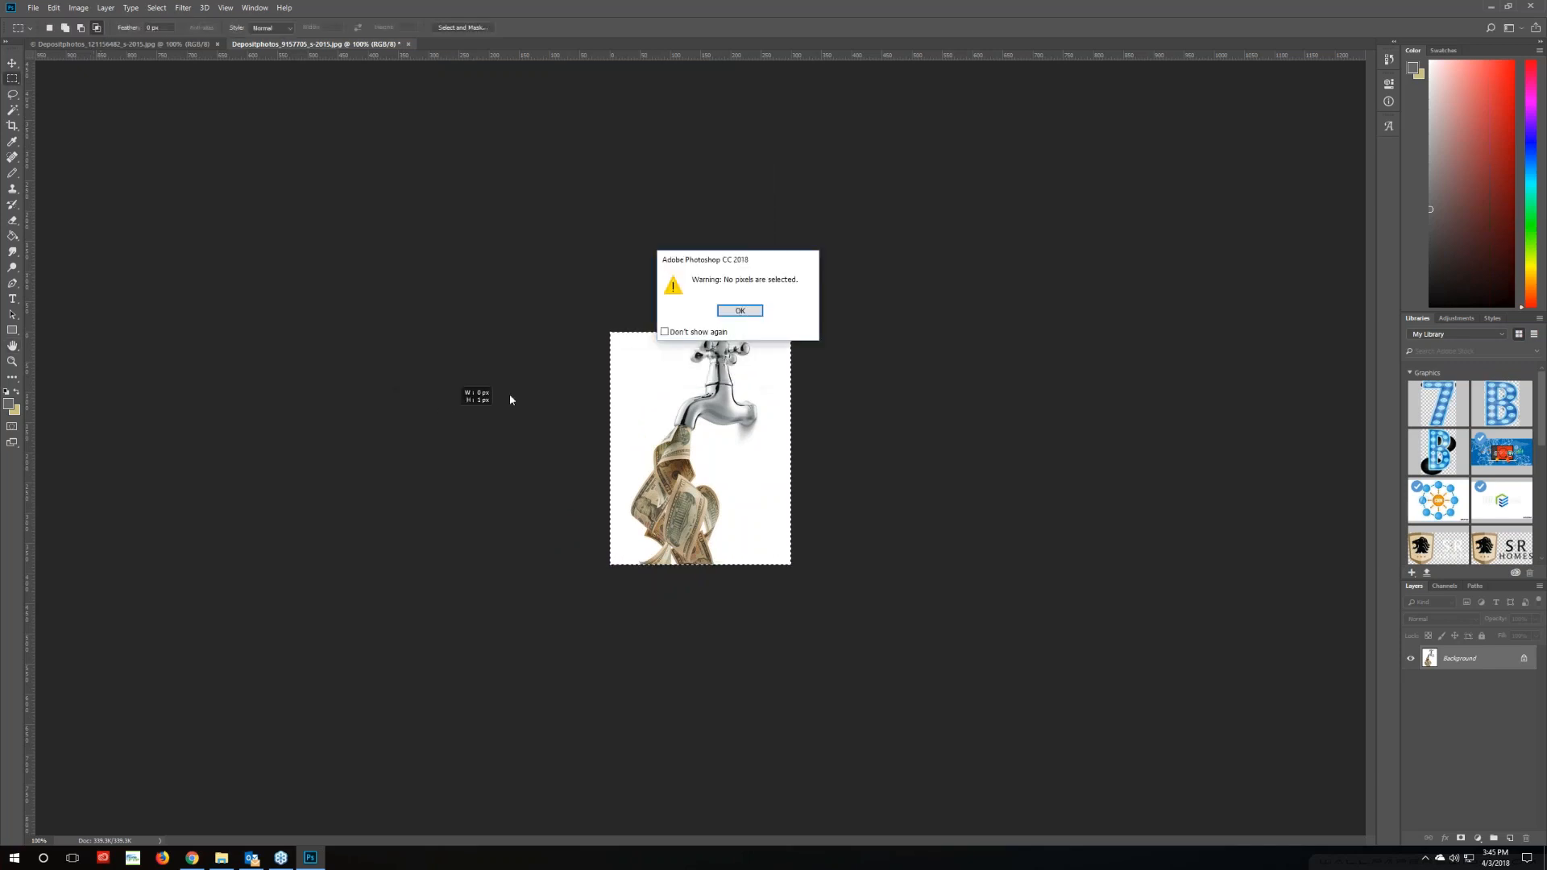
left_click(741, 312)
left_click(299, 254)
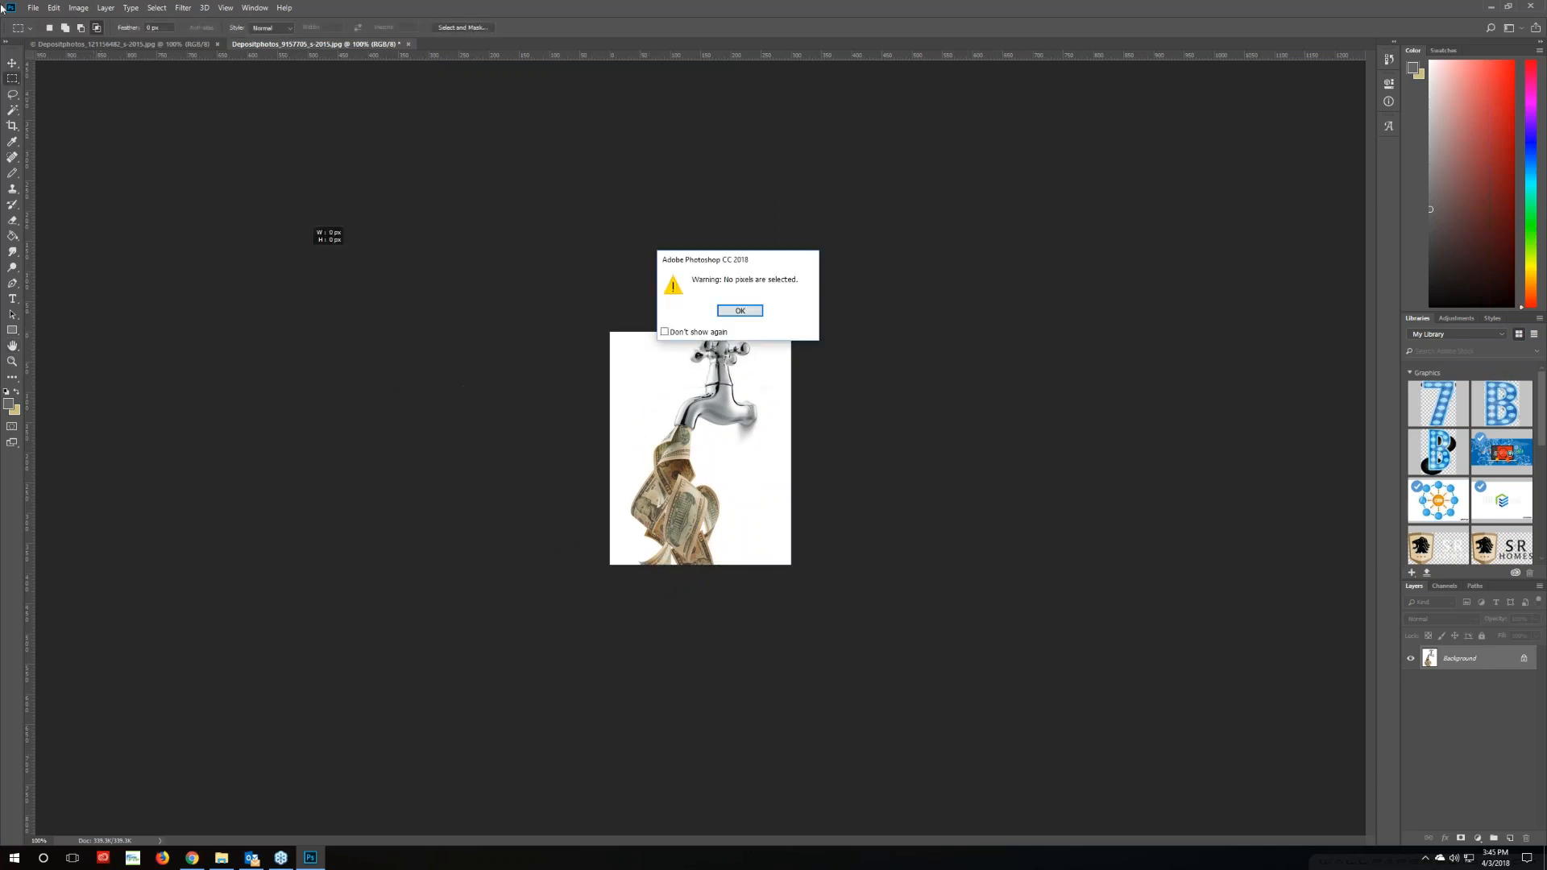
left_click(740, 310)
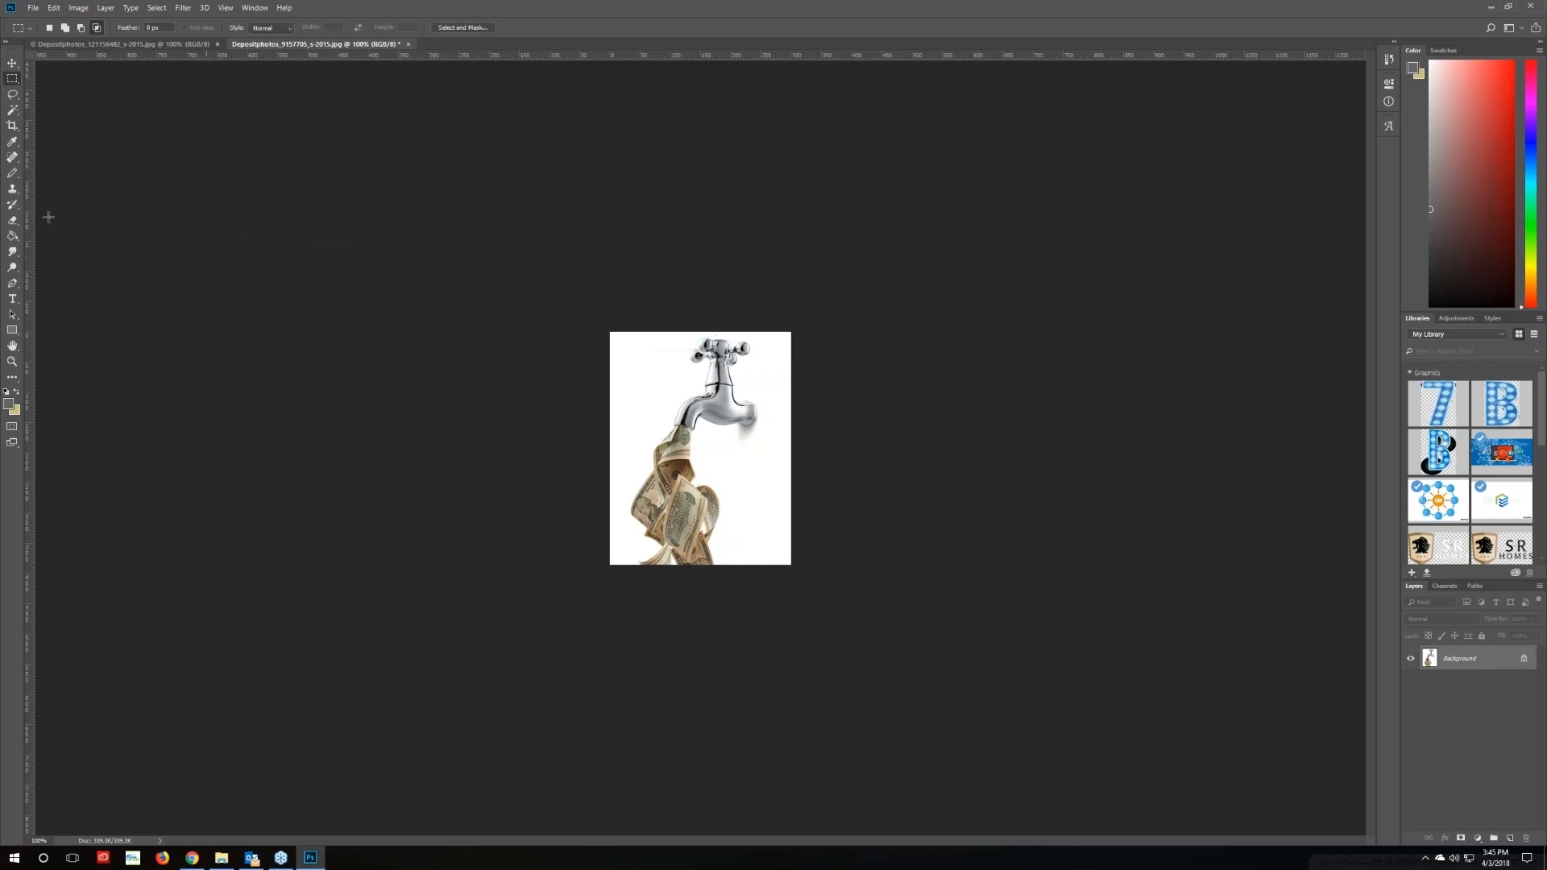
Save the cropped faucet photo
left_click(12, 63)
left_click(32, 9)
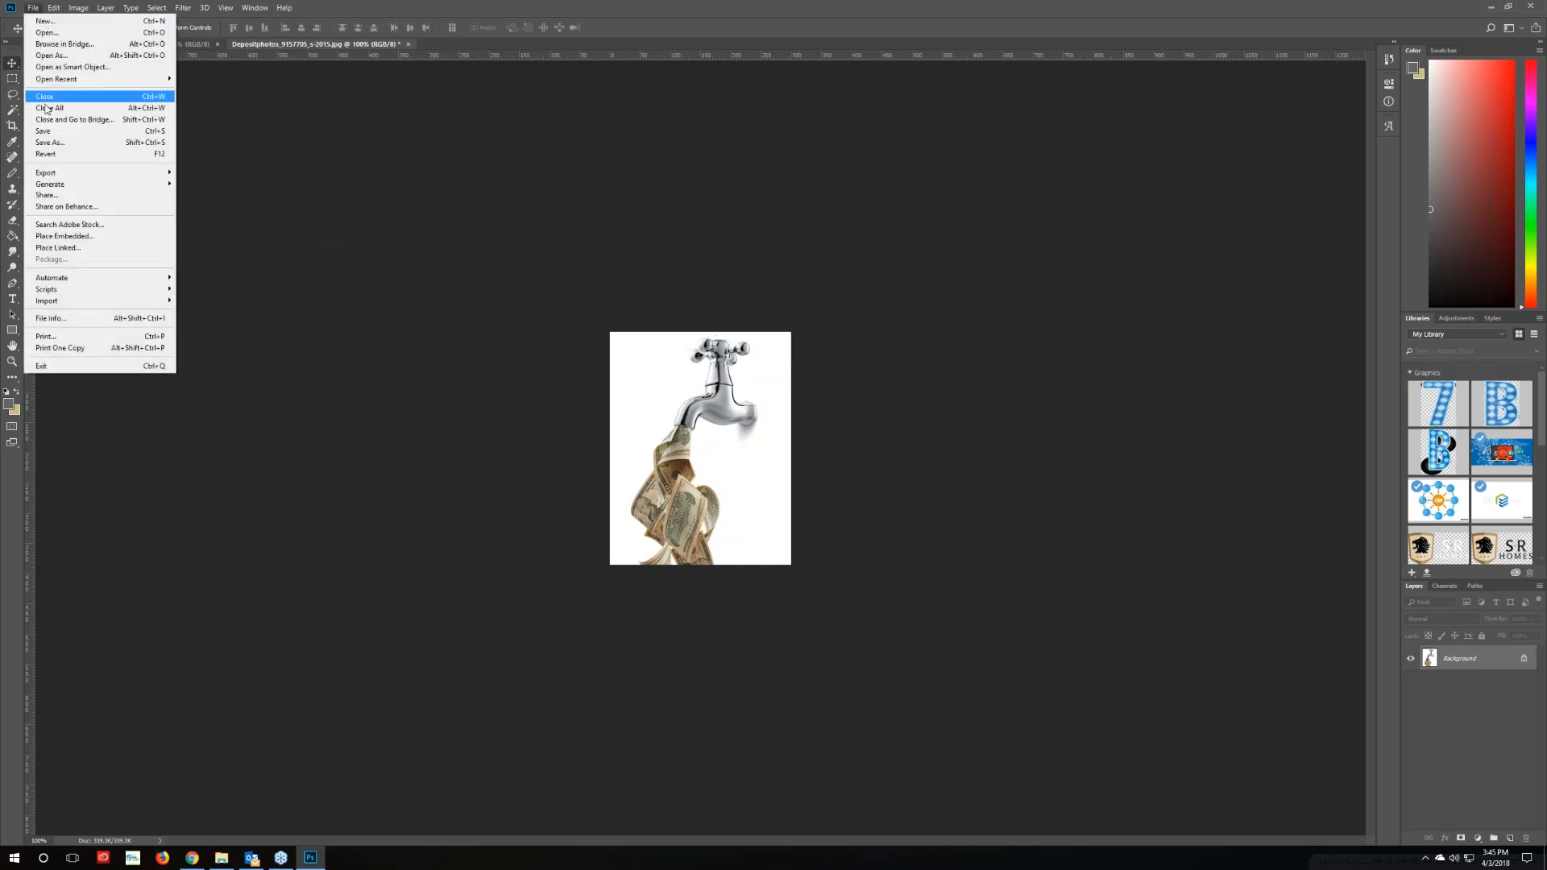
left_click(60, 131)
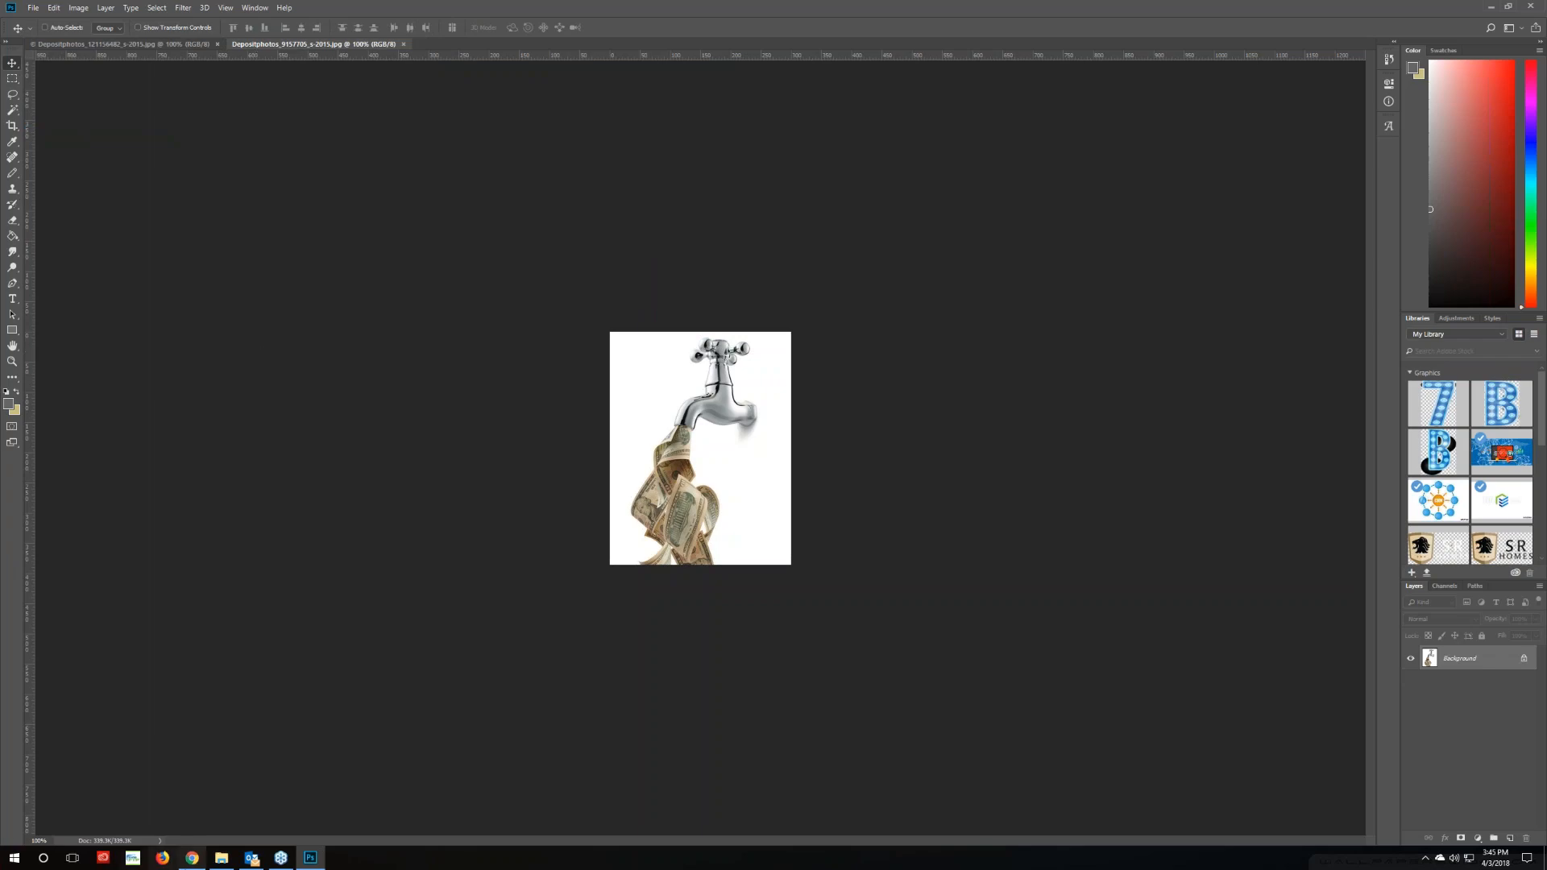
left_click(192, 857)
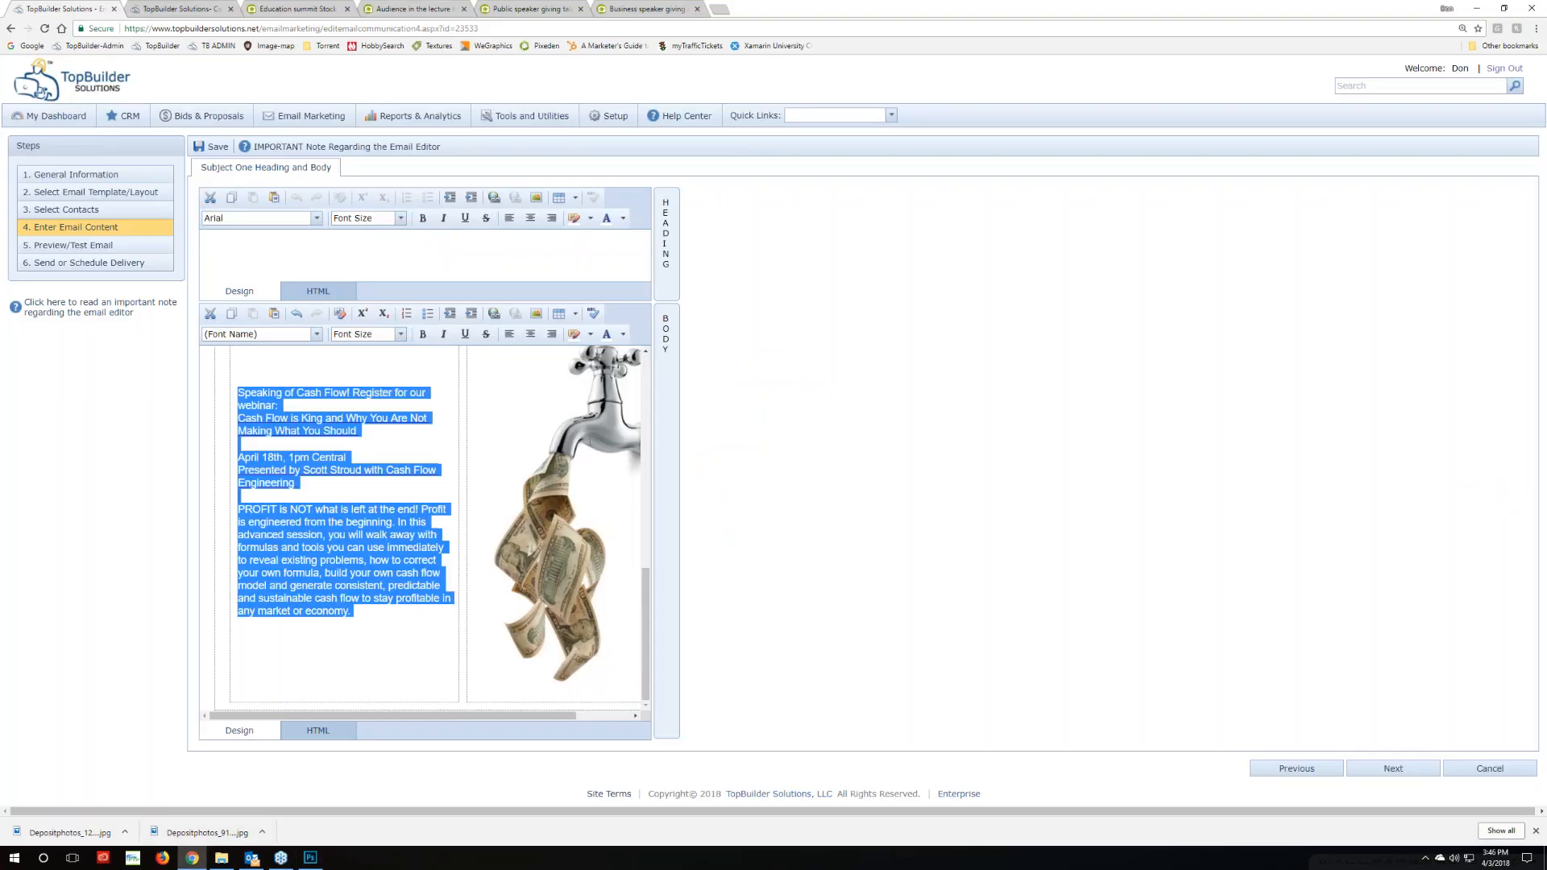
Swap the body's faucet image for the cropped Depositphotos_9157705_s-2015 file via Change Image
left_click(598, 440)
right_click(599, 440)
left_click(662, 489)
left_click(957, 337)
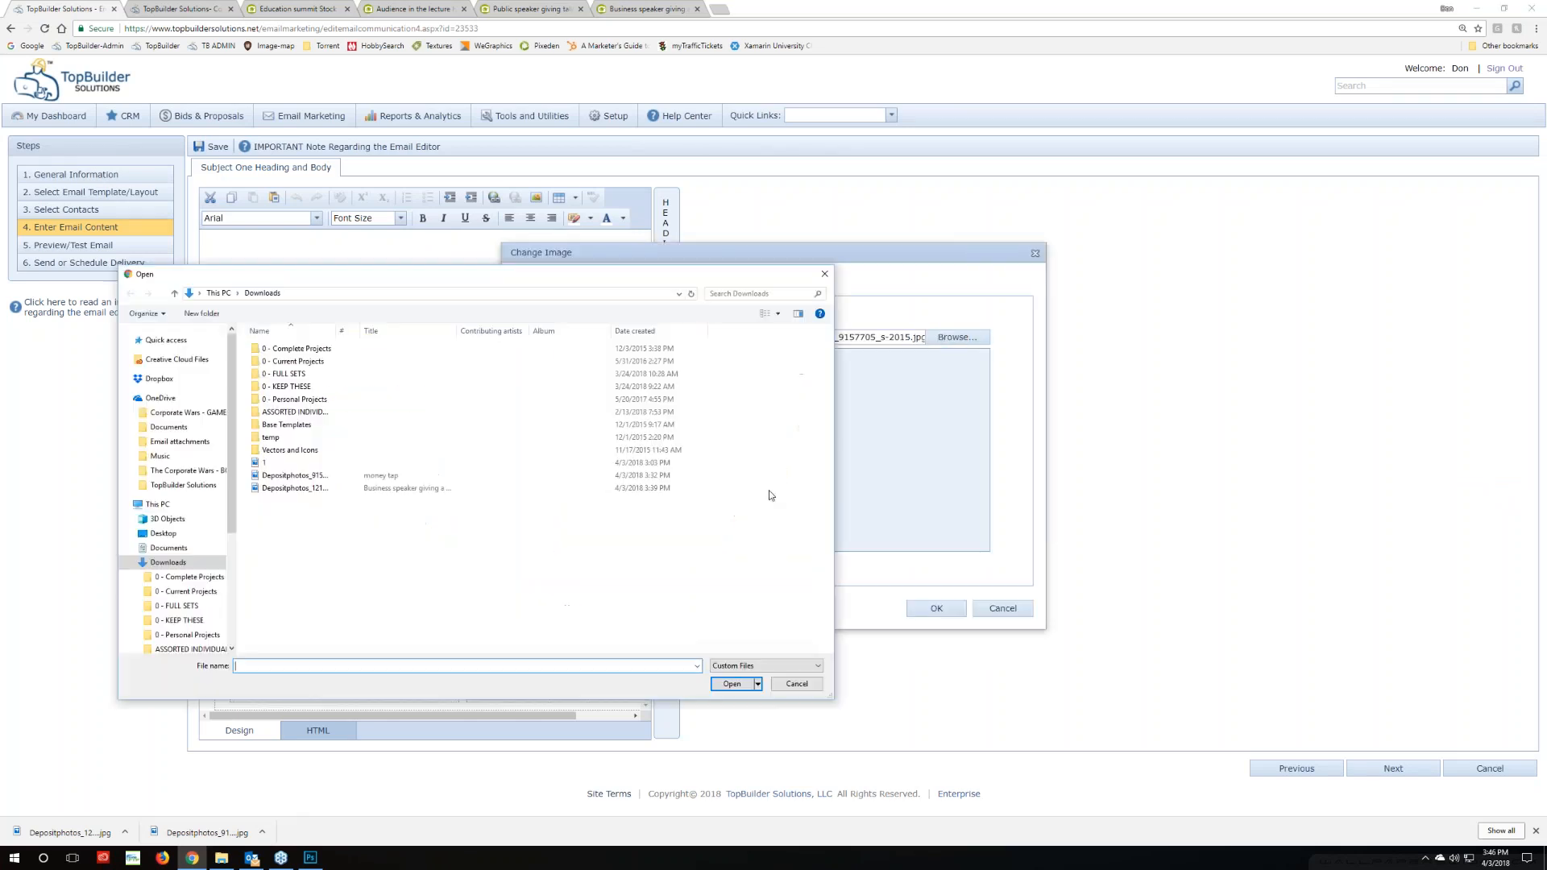
left_click(685, 475)
left_click(742, 684)
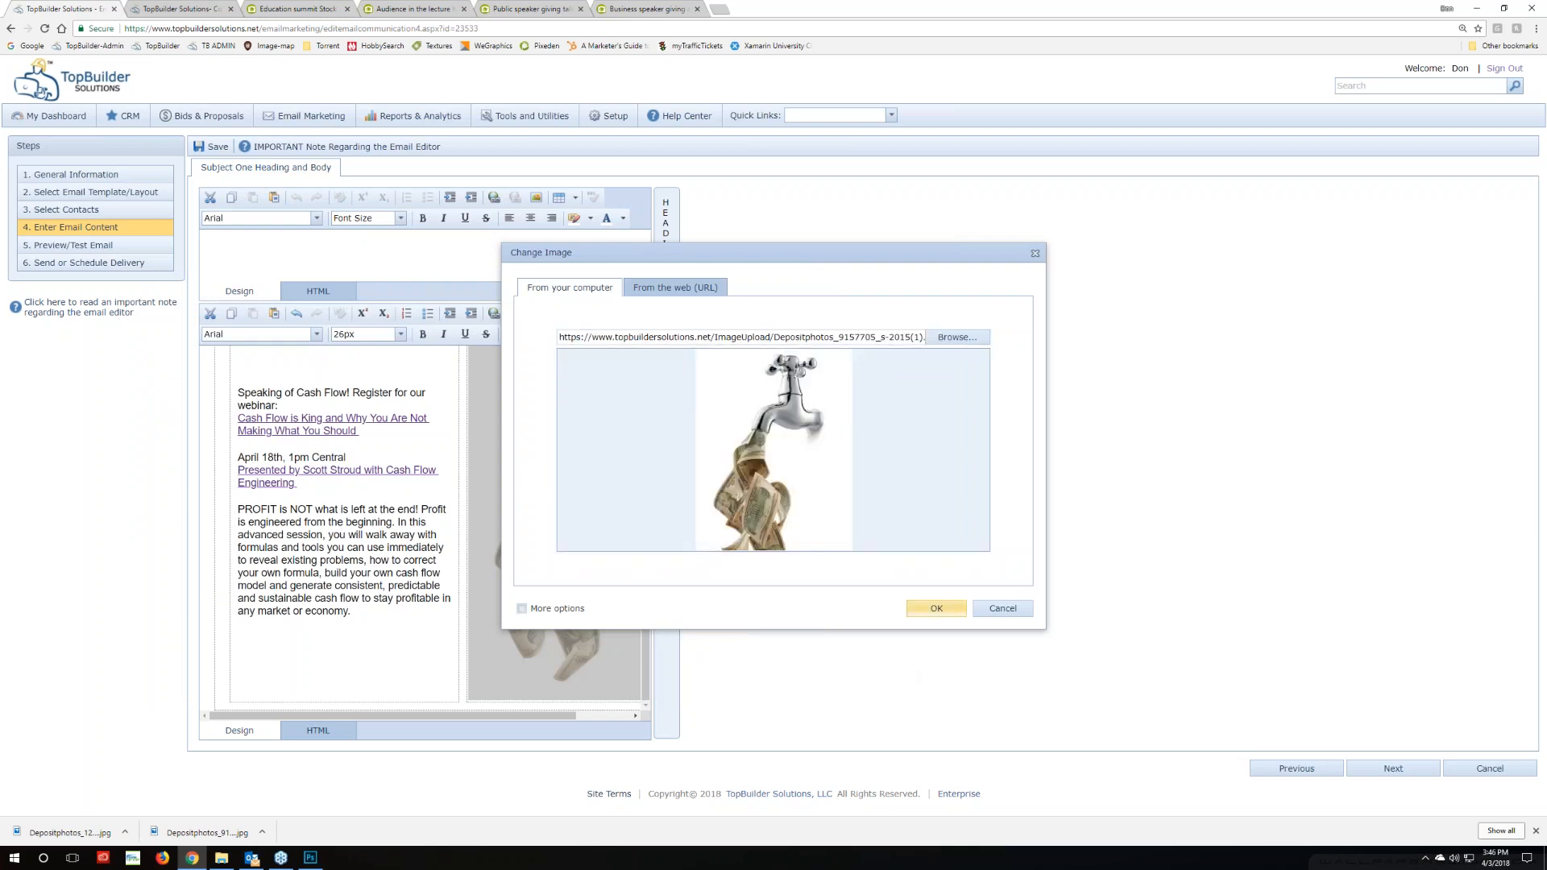
left_click(923, 609)
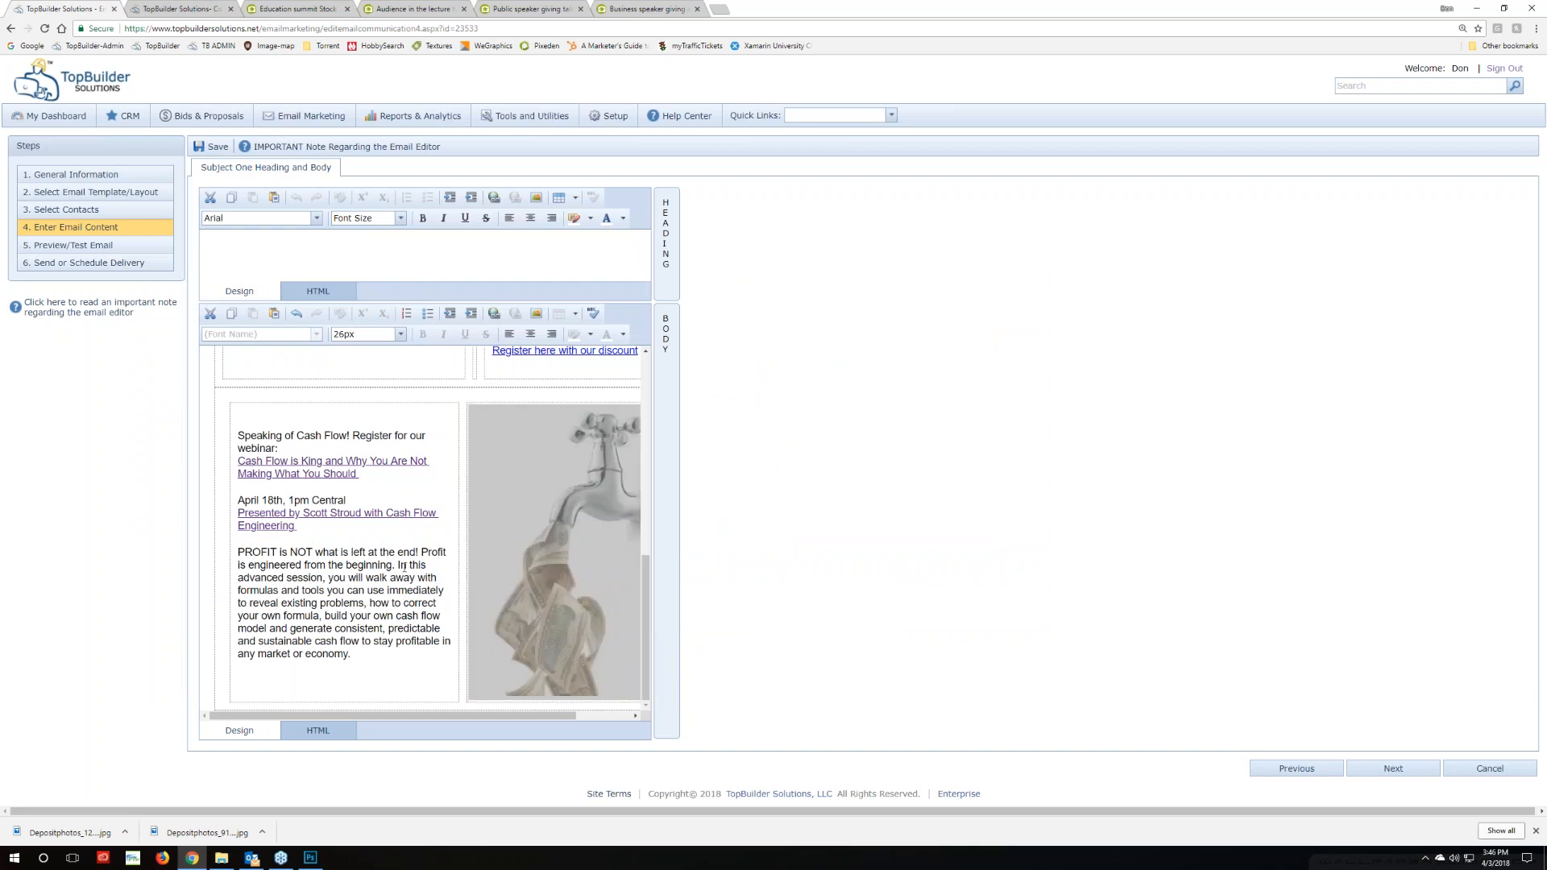
Check the new faucet image in the body and move on to Preview/Send Test Email
left_click(556, 578)
left_click(751, 601)
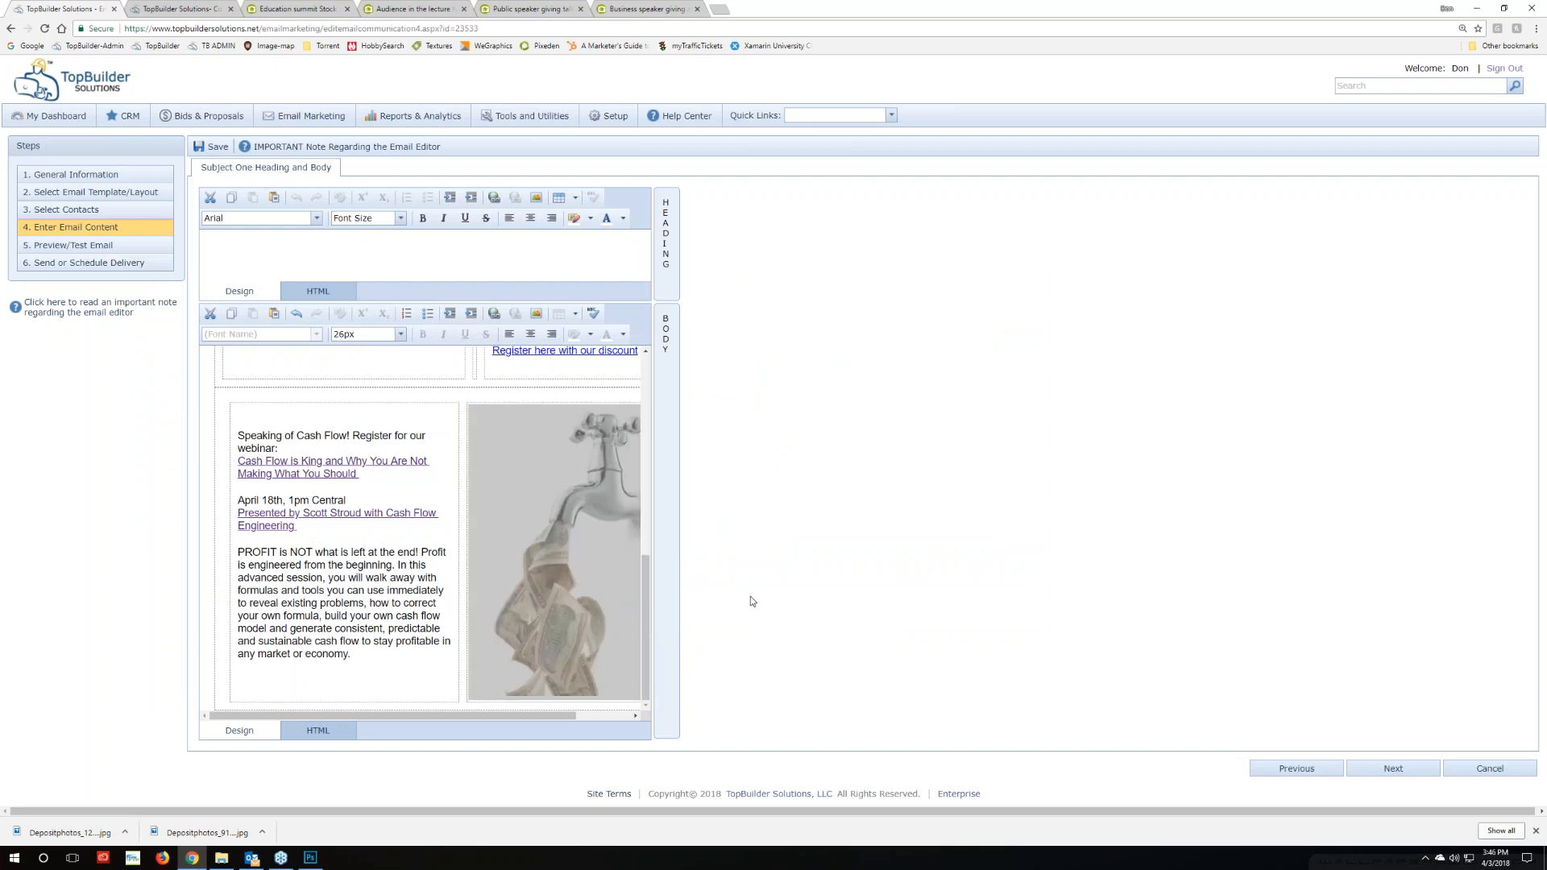
left_click(361, 668)
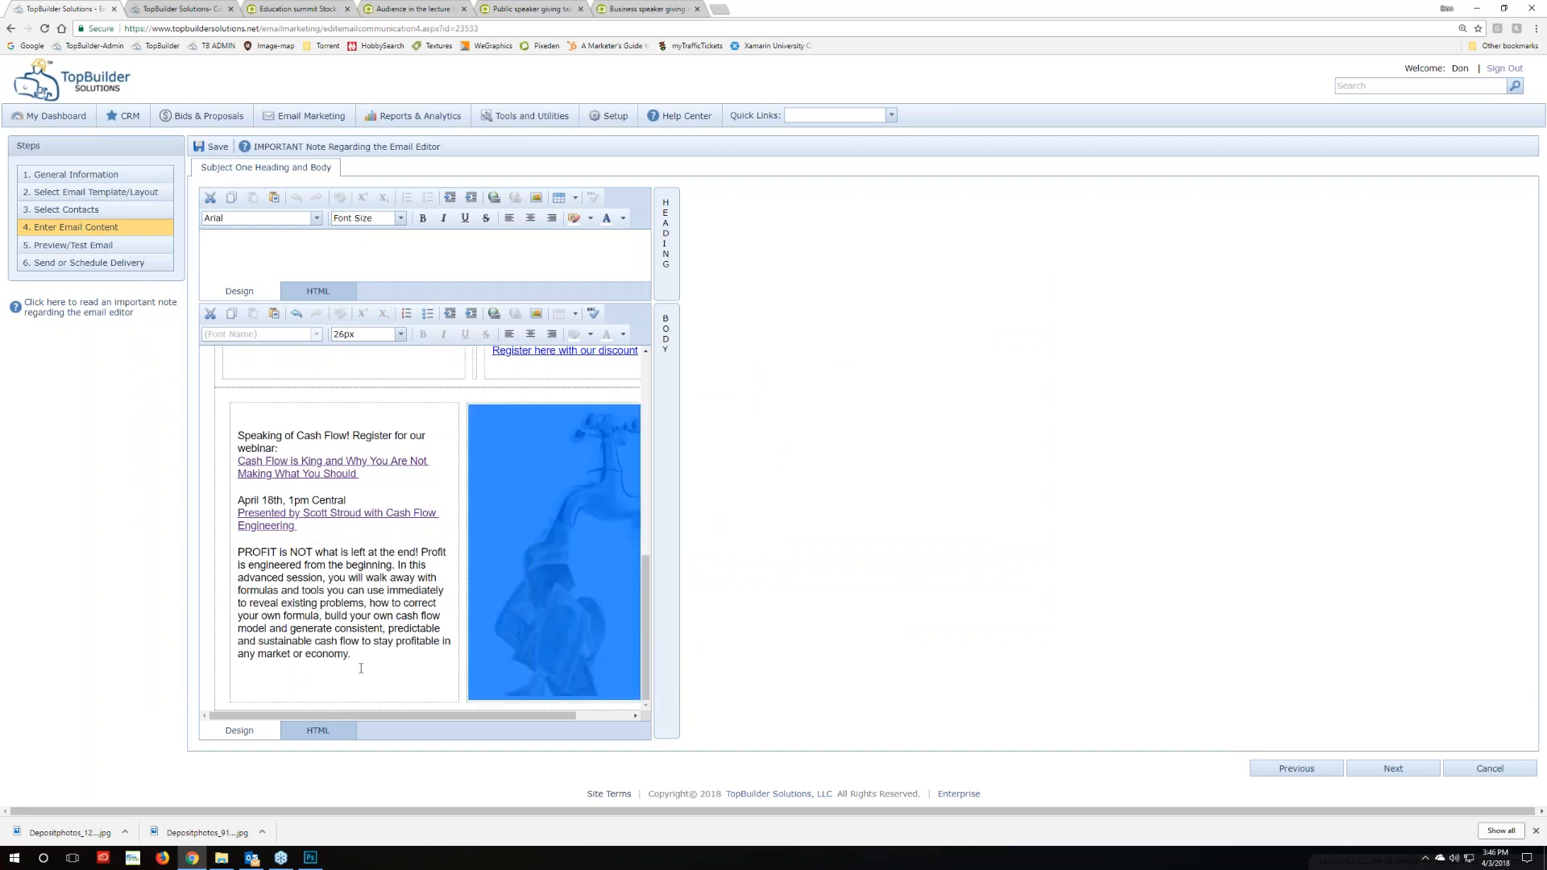
left_click(161, 541)
left_click(77, 248)
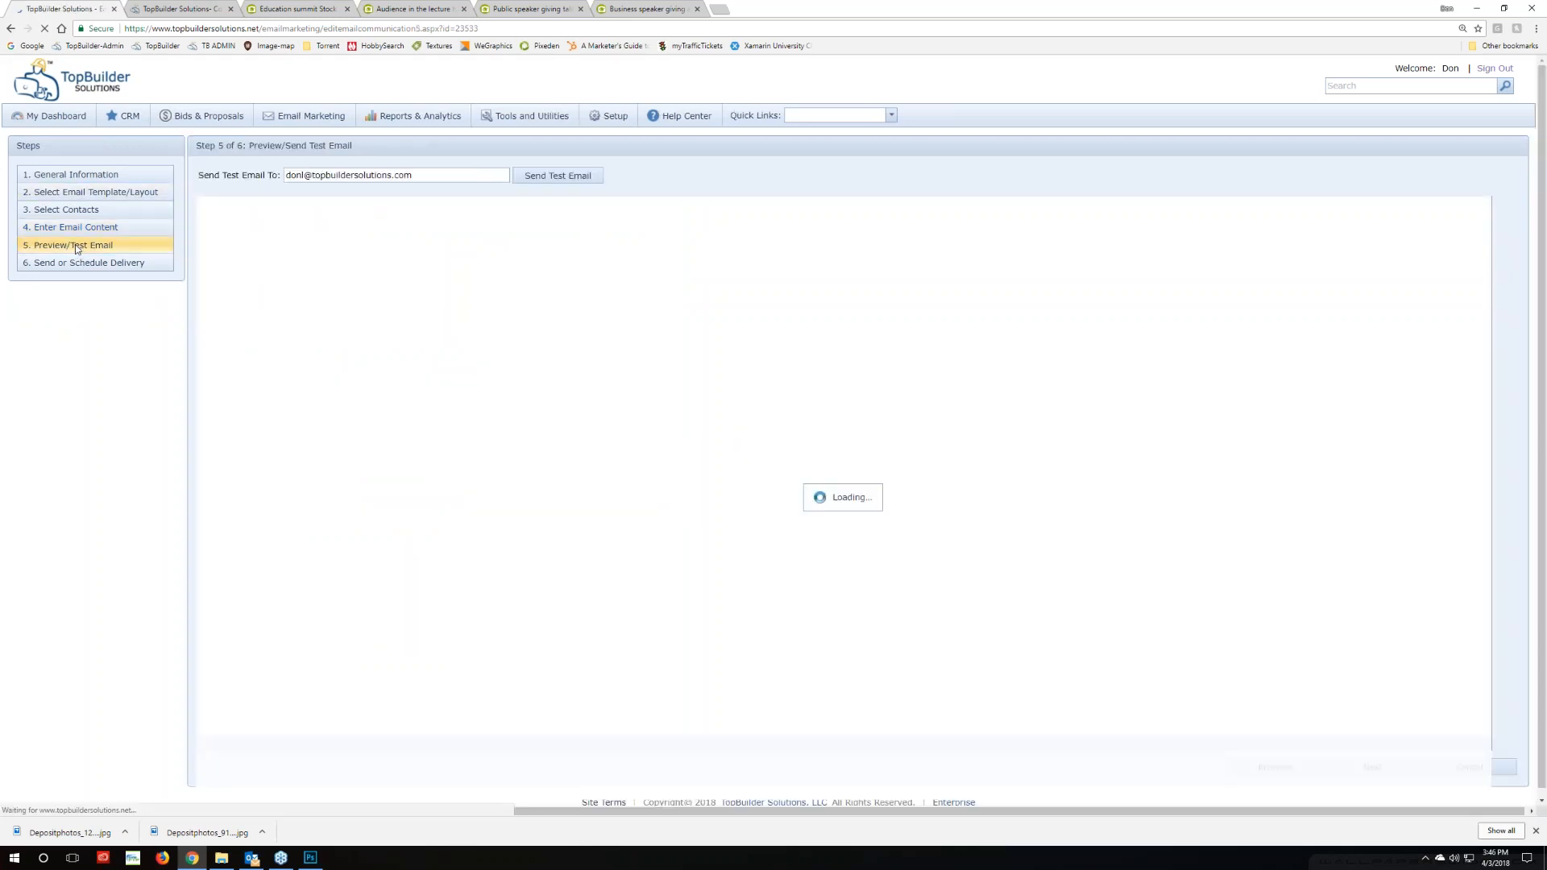
Capture the preview's speaker photo and text block as a screenshot and copy it
scroll(522, 594, "down", 3)
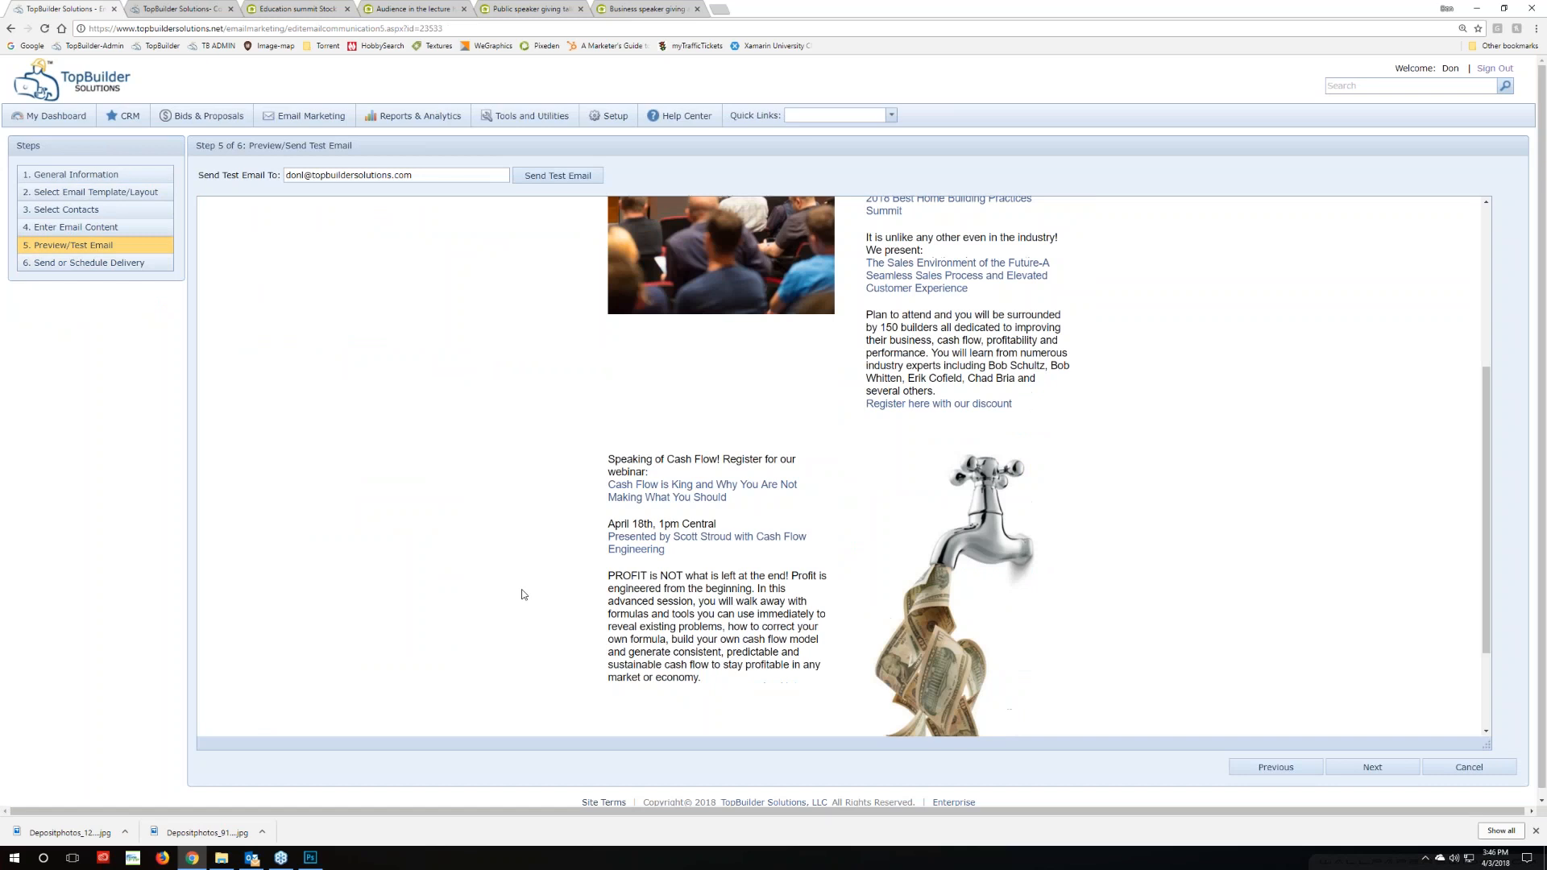
scroll(523, 595, "down", 2)
scroll(524, 593, "up", 4)
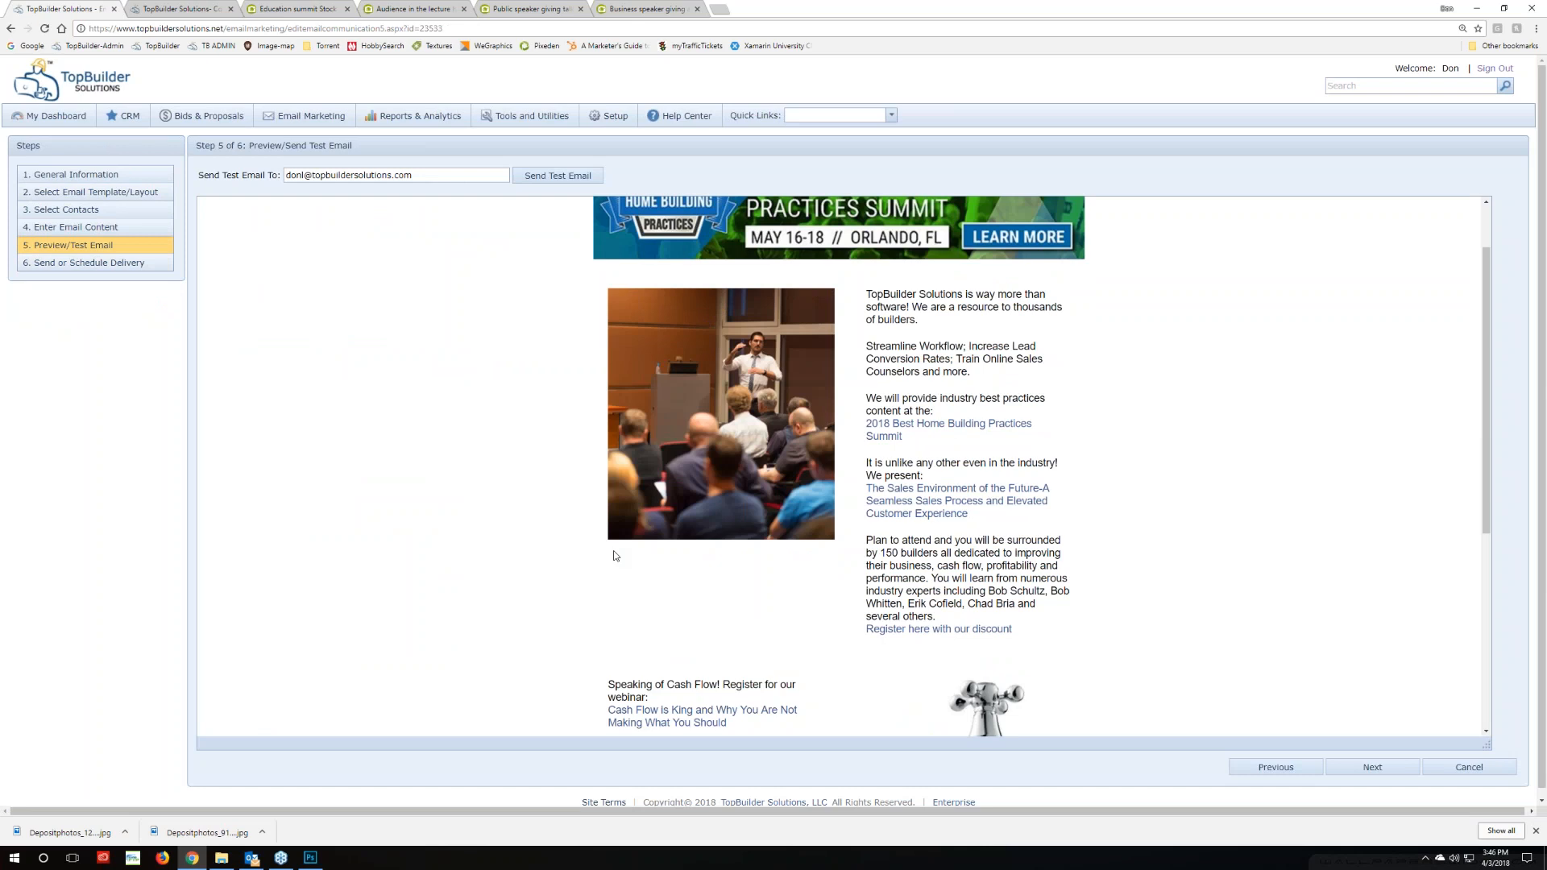
key("Print")
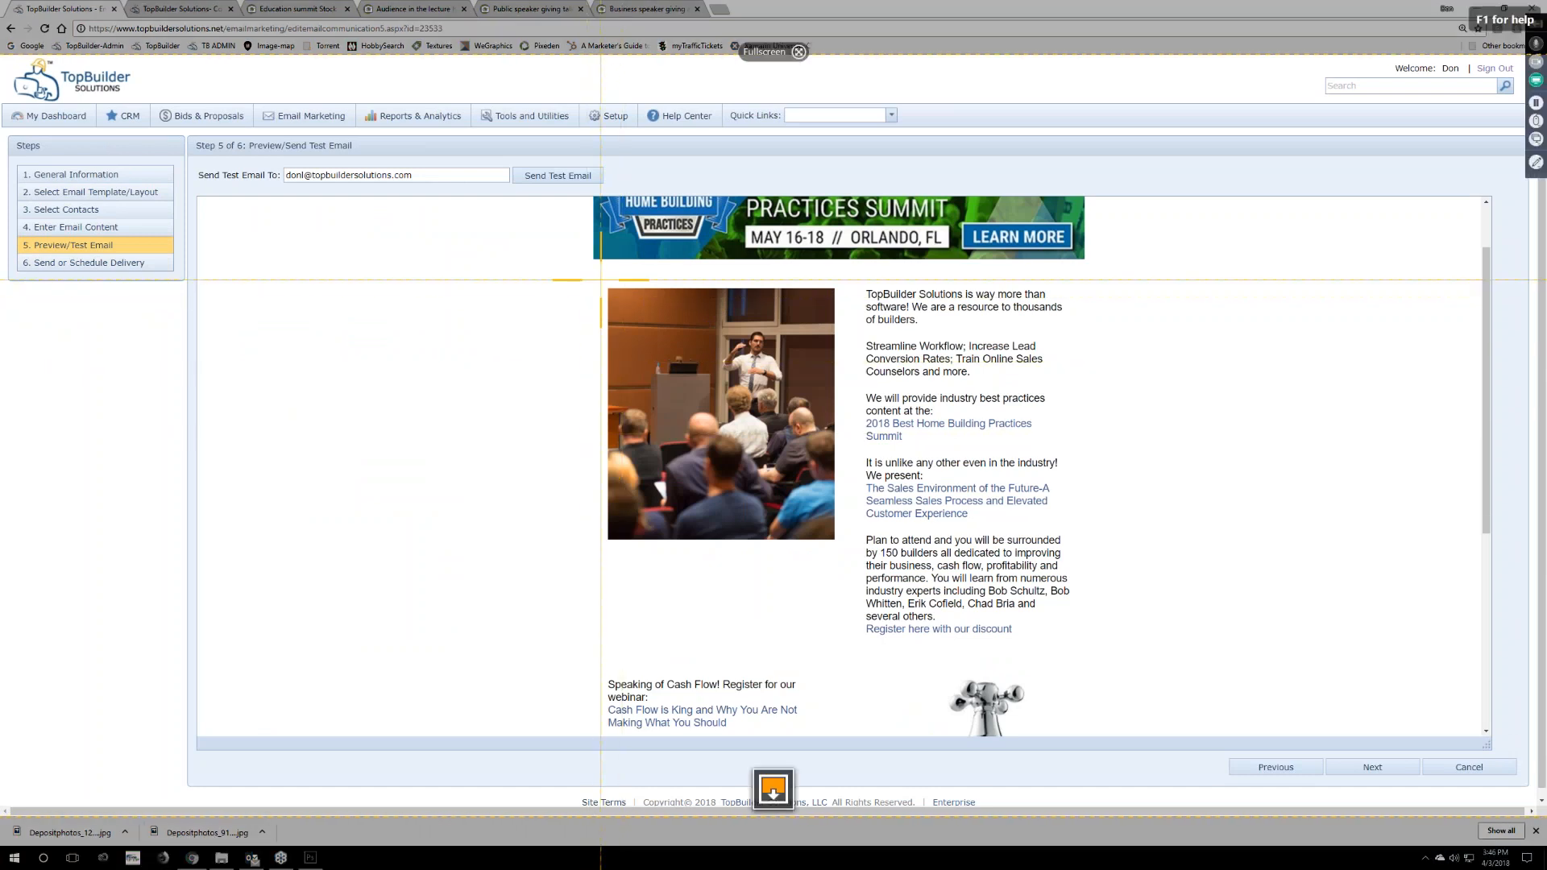
left_click_drag(602, 285, 1073, 642)
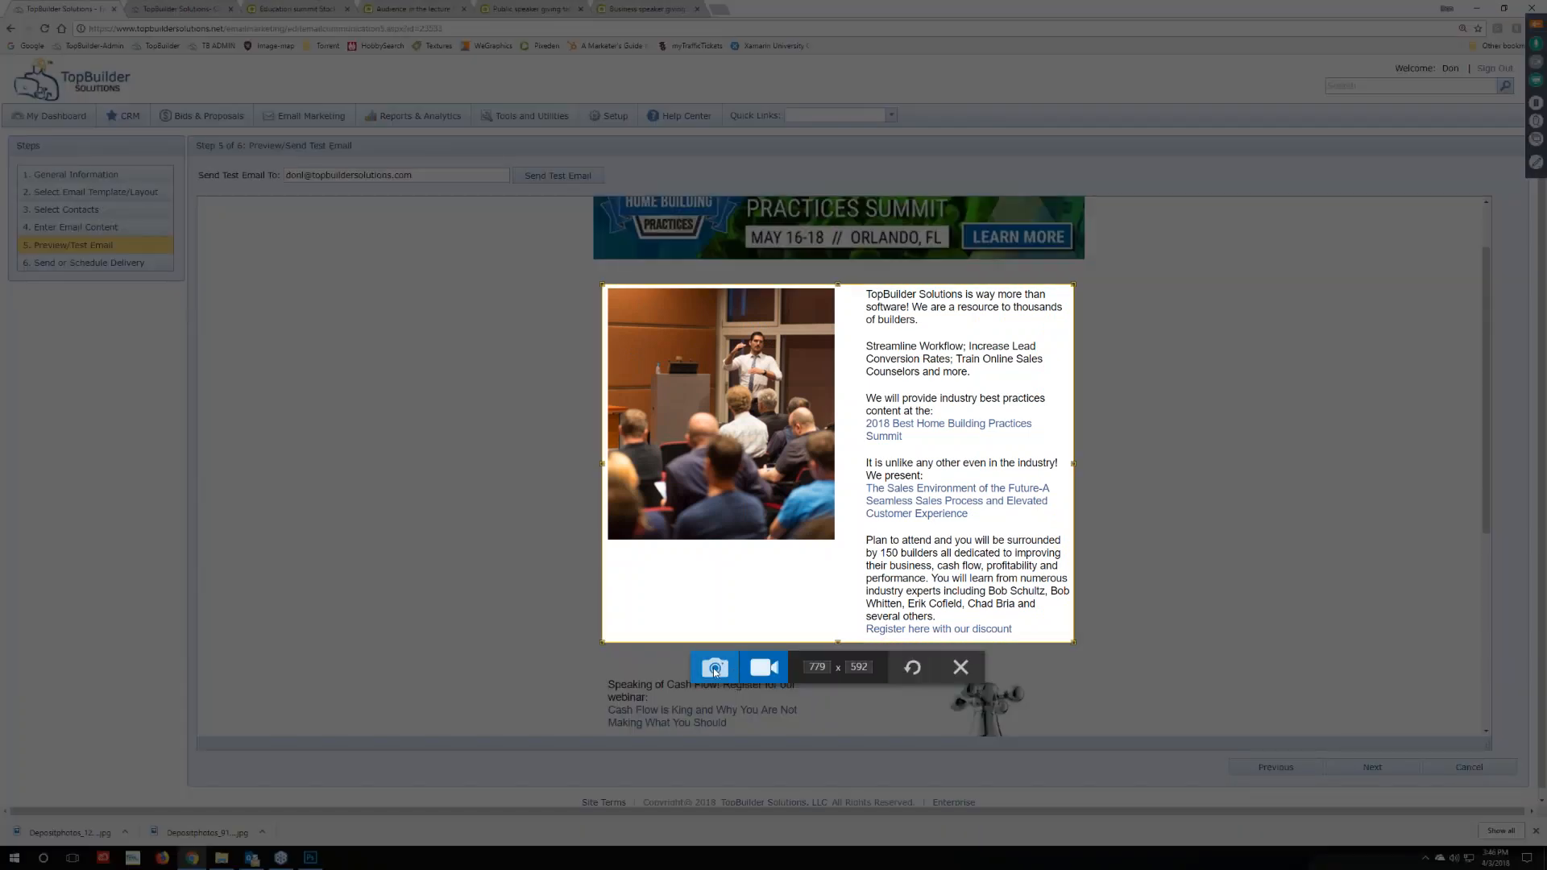
left_click(709, 669)
right_click(932, 463)
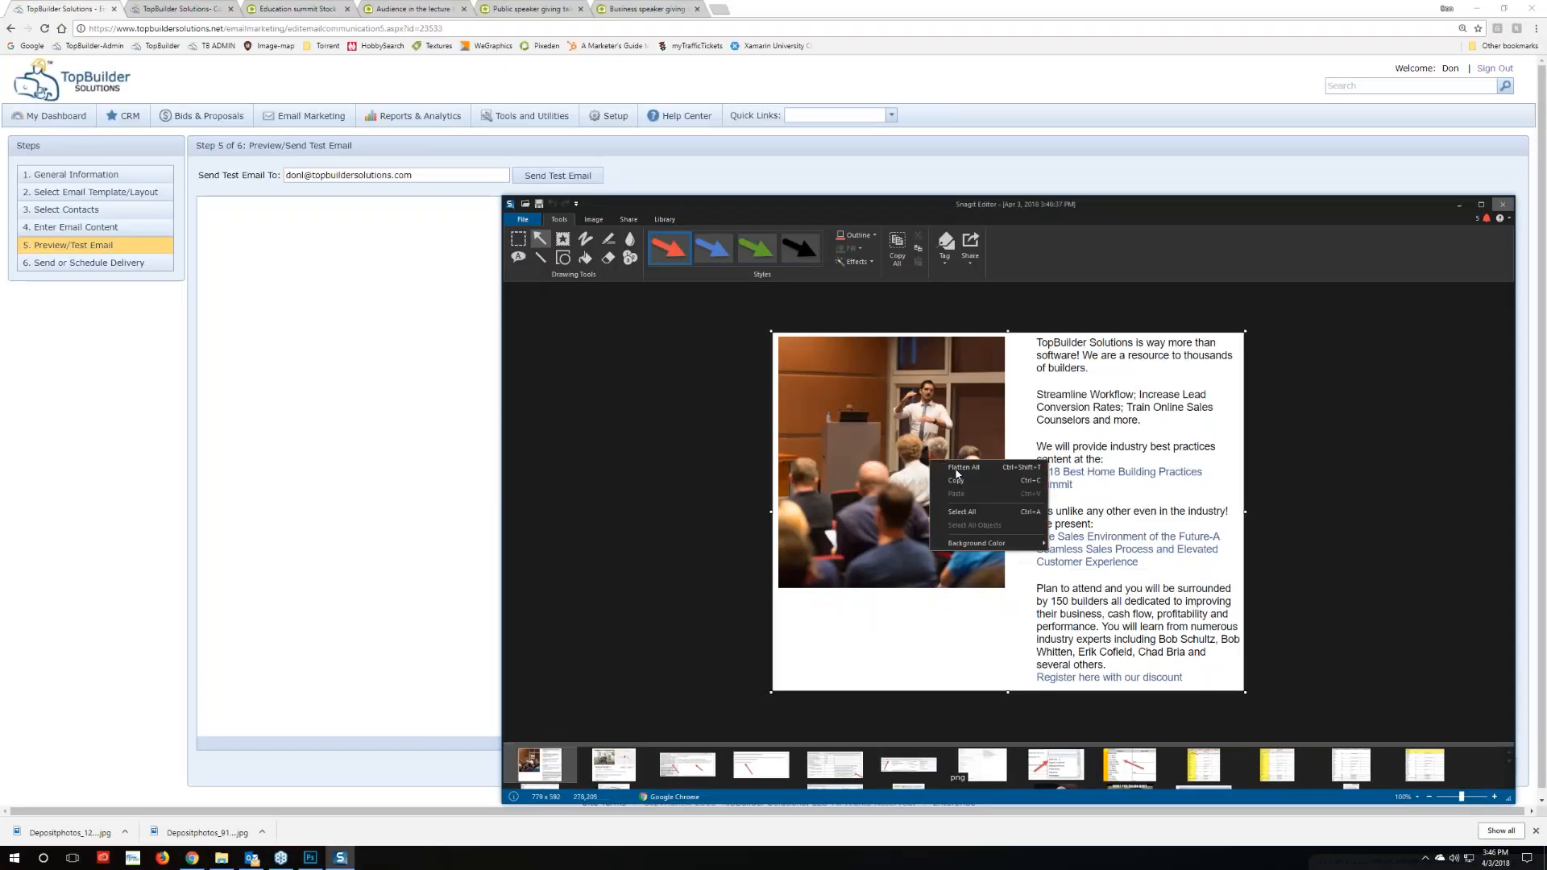
left_click(943, 482)
Create a new Photoshop document and paste the speaker-block screenshot into it
left_click(310, 857)
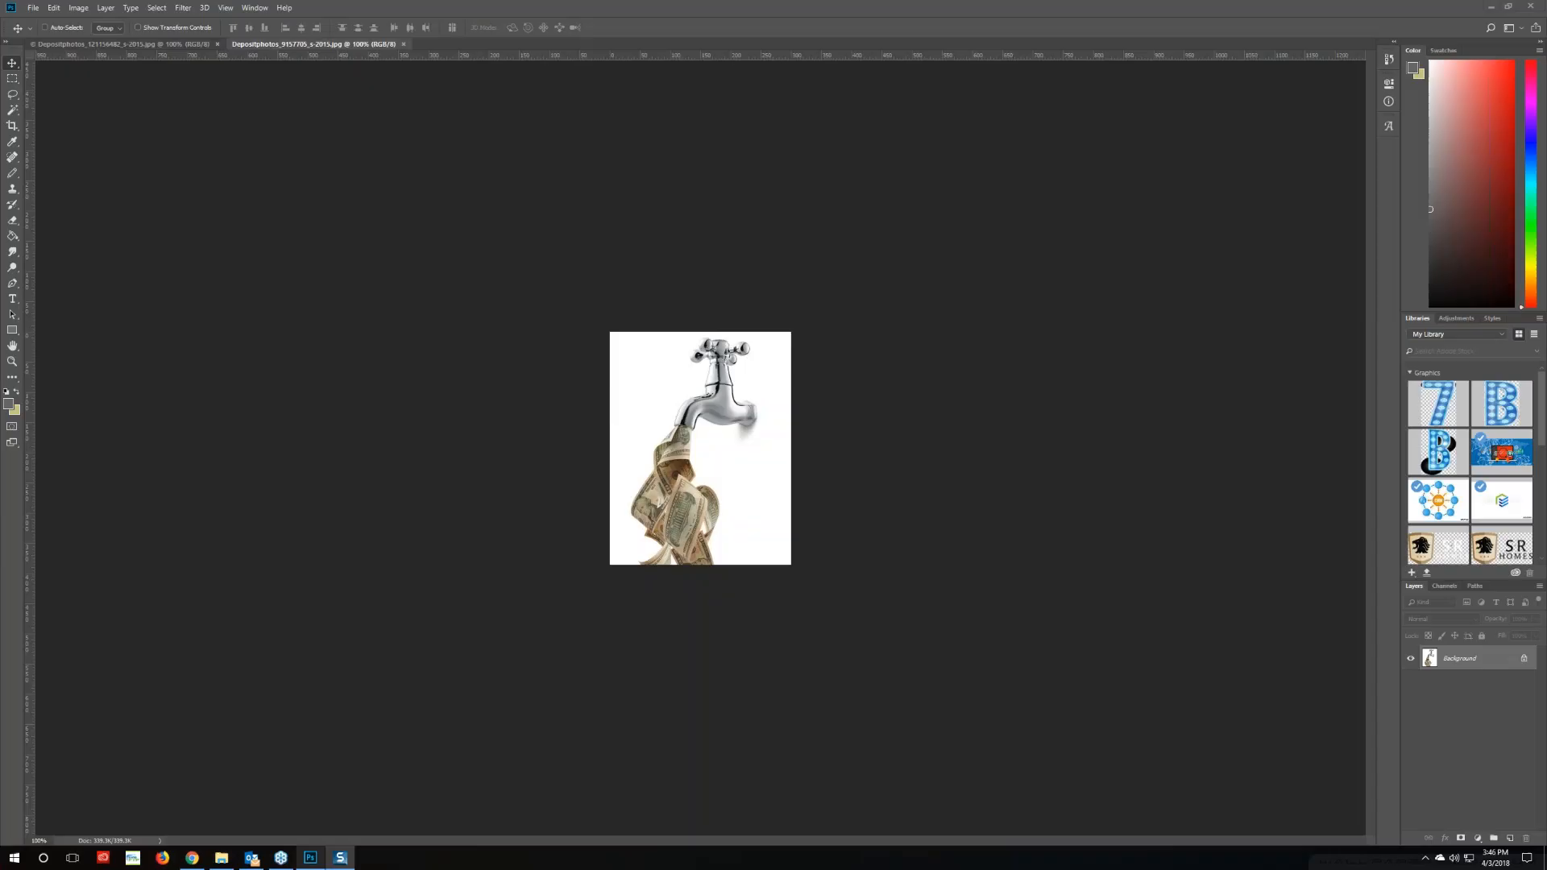
left_click(33, 8)
left_click(42, 22)
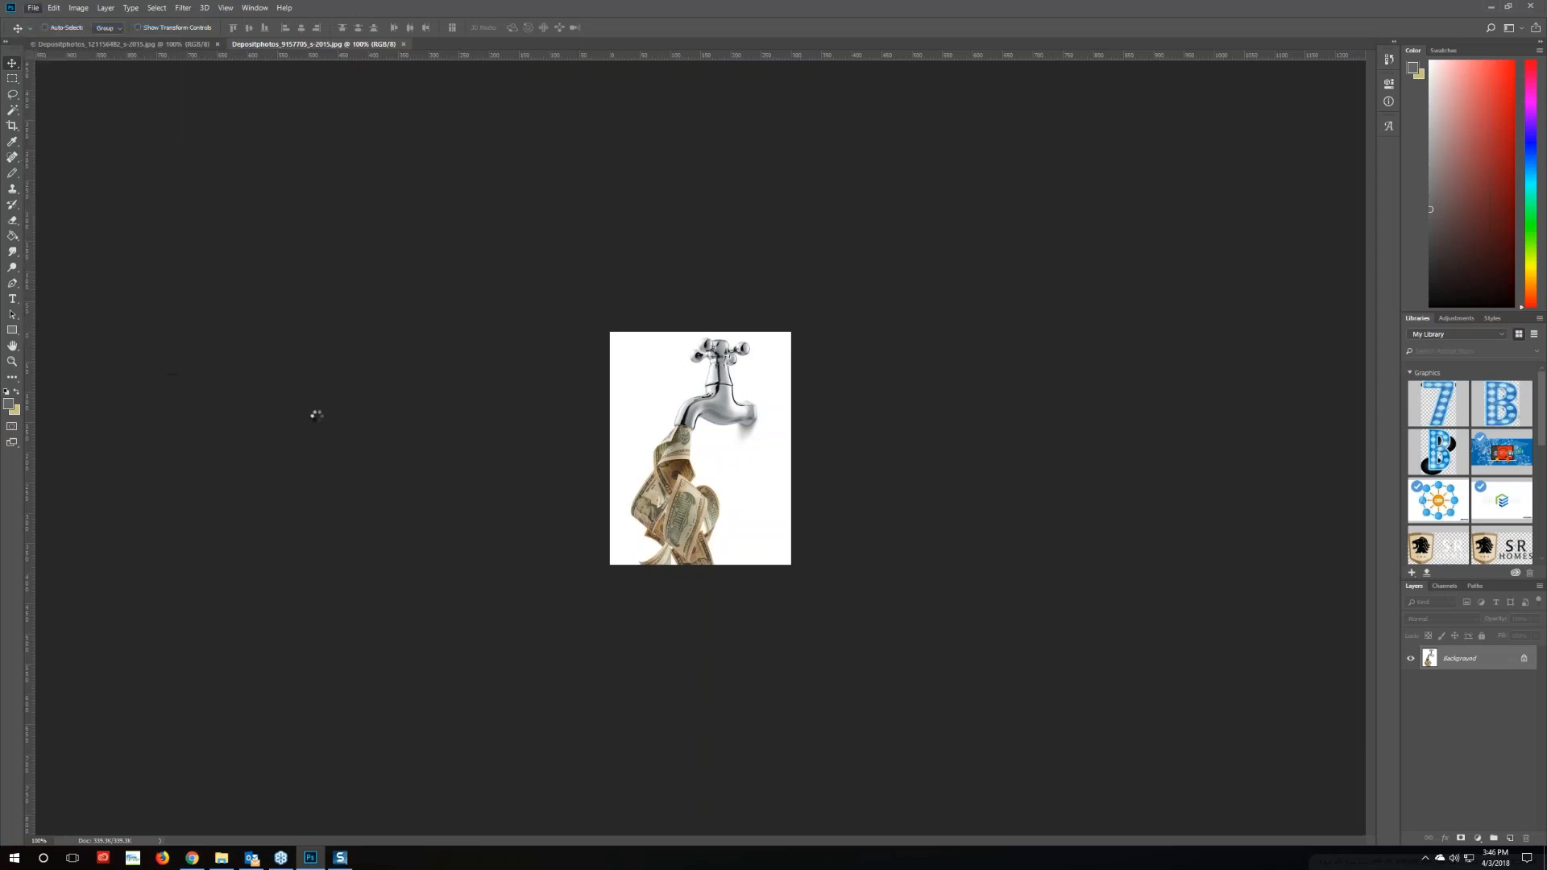
key("Return")
key("ctrl+v")
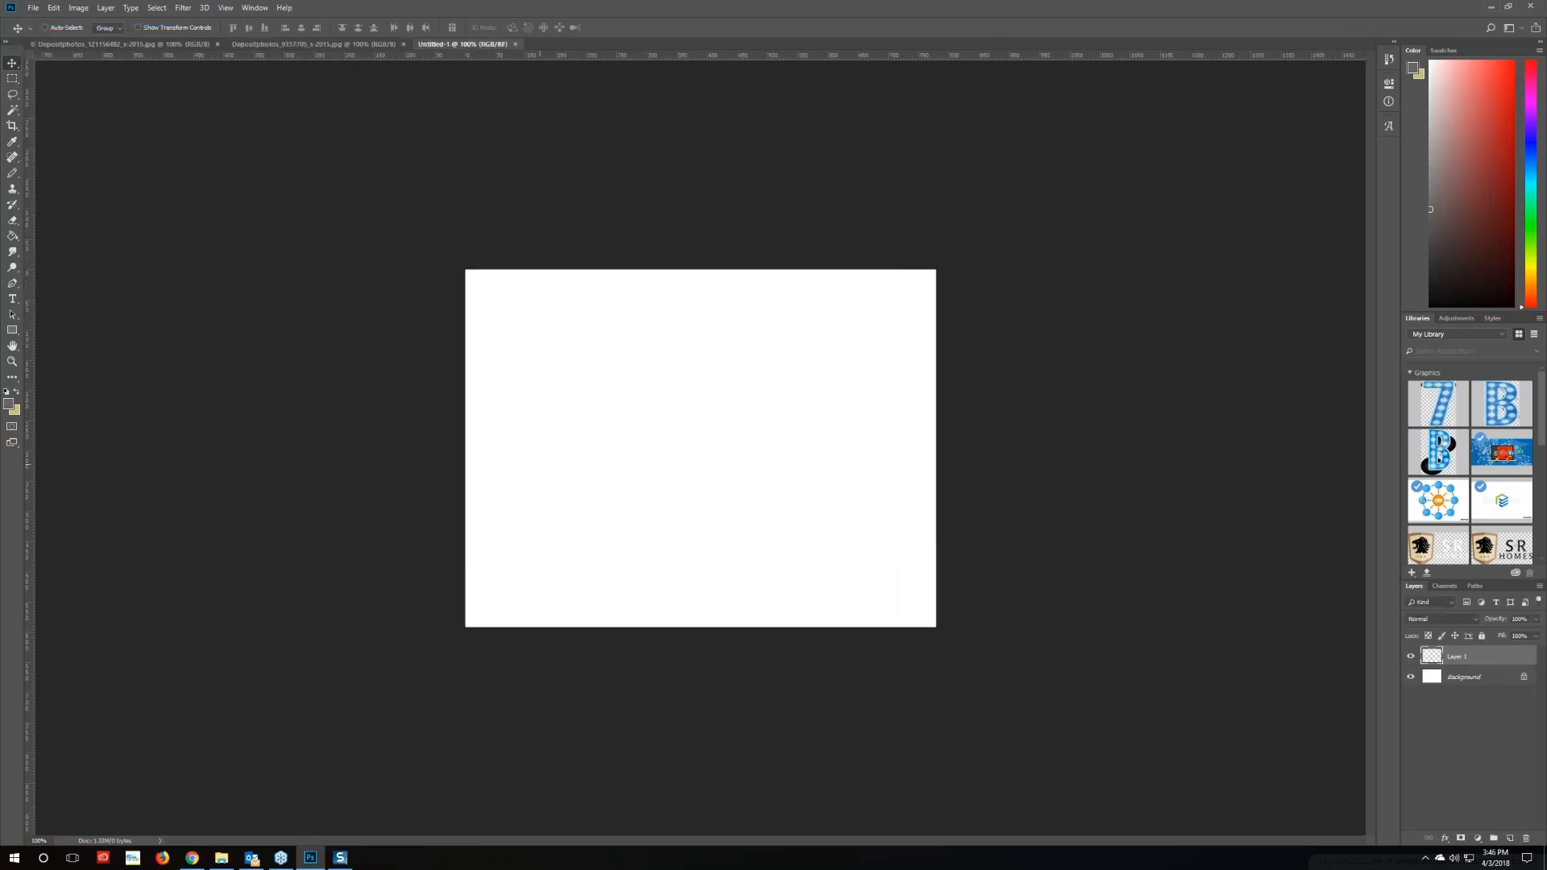
Marquee-select the empty area below the speaker photo, dismissing the no-pixels warnings
left_click(12, 78)
left_click_drag(474, 626, 721, 525)
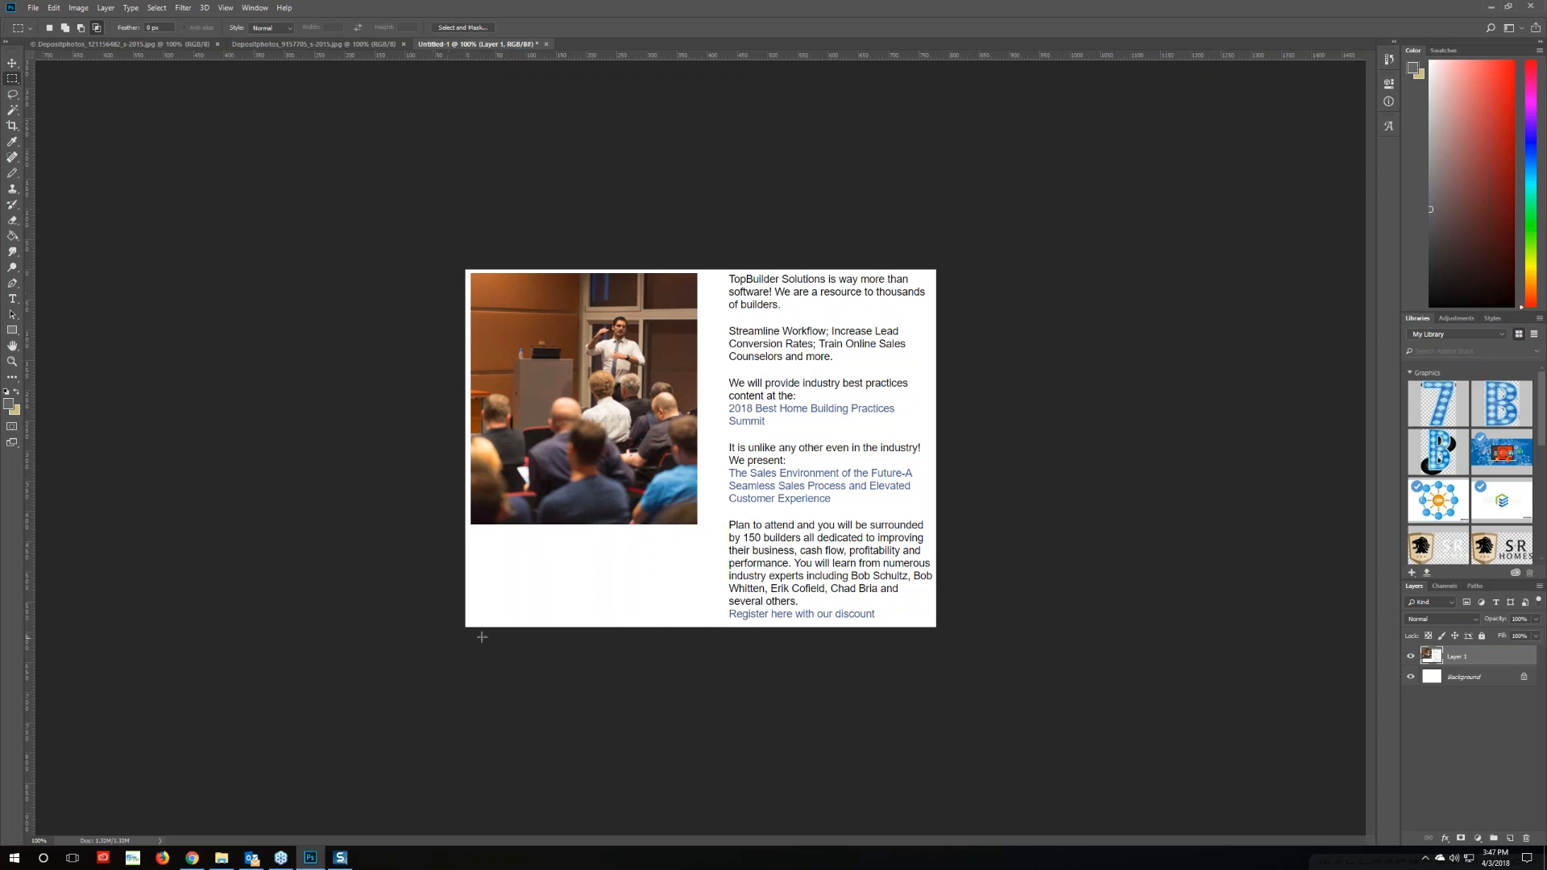
left_click_drag(464, 629, 724, 525)
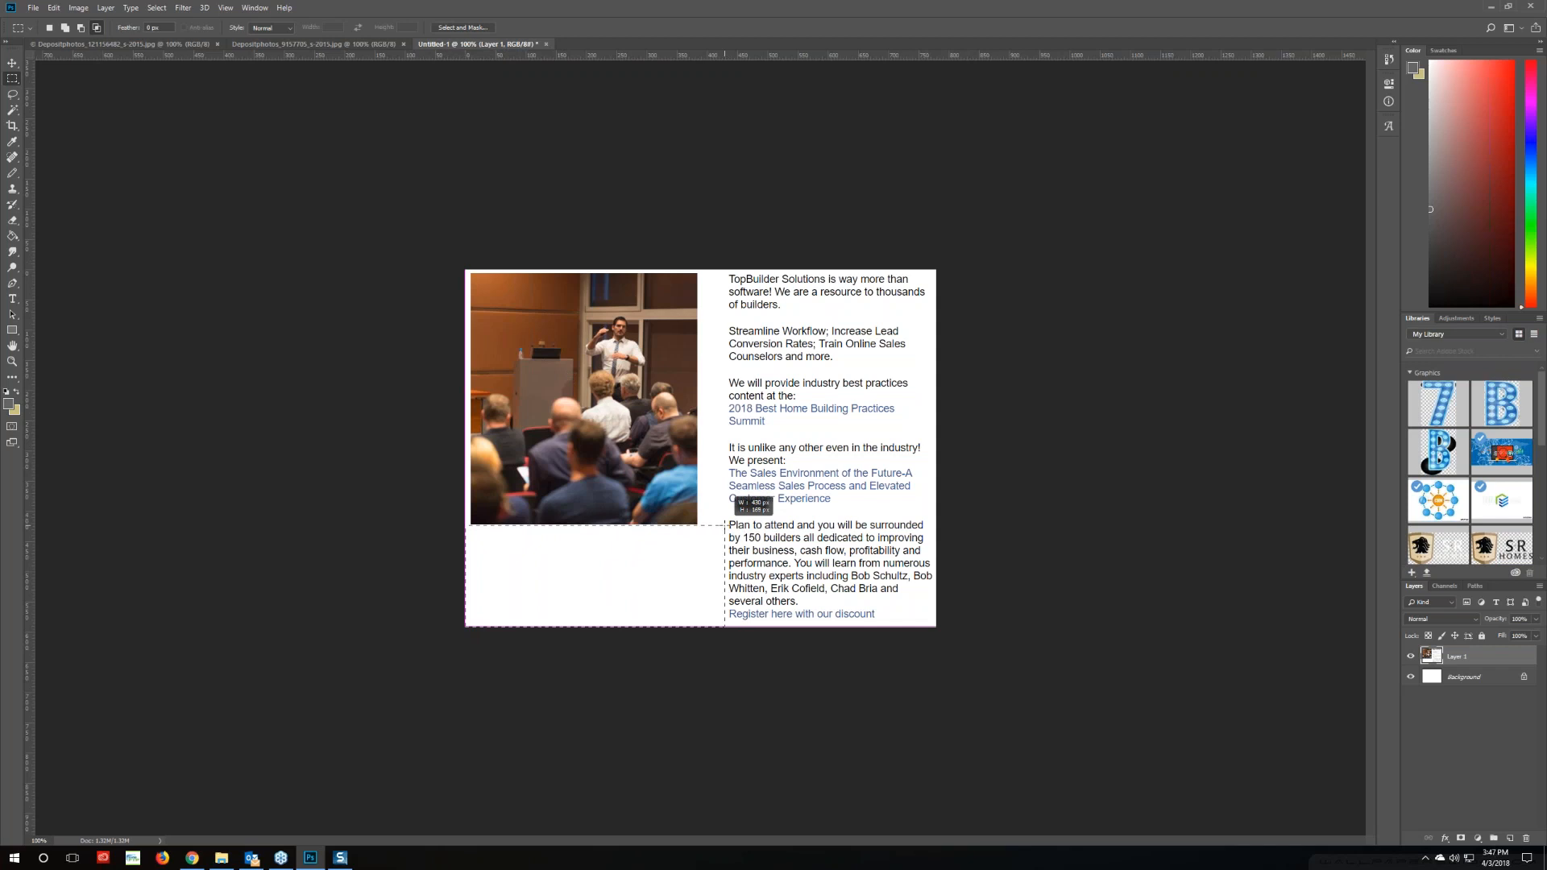
left_click_drag(724, 525, 725, 525)
left_click_drag(400, 437, 399, 432)
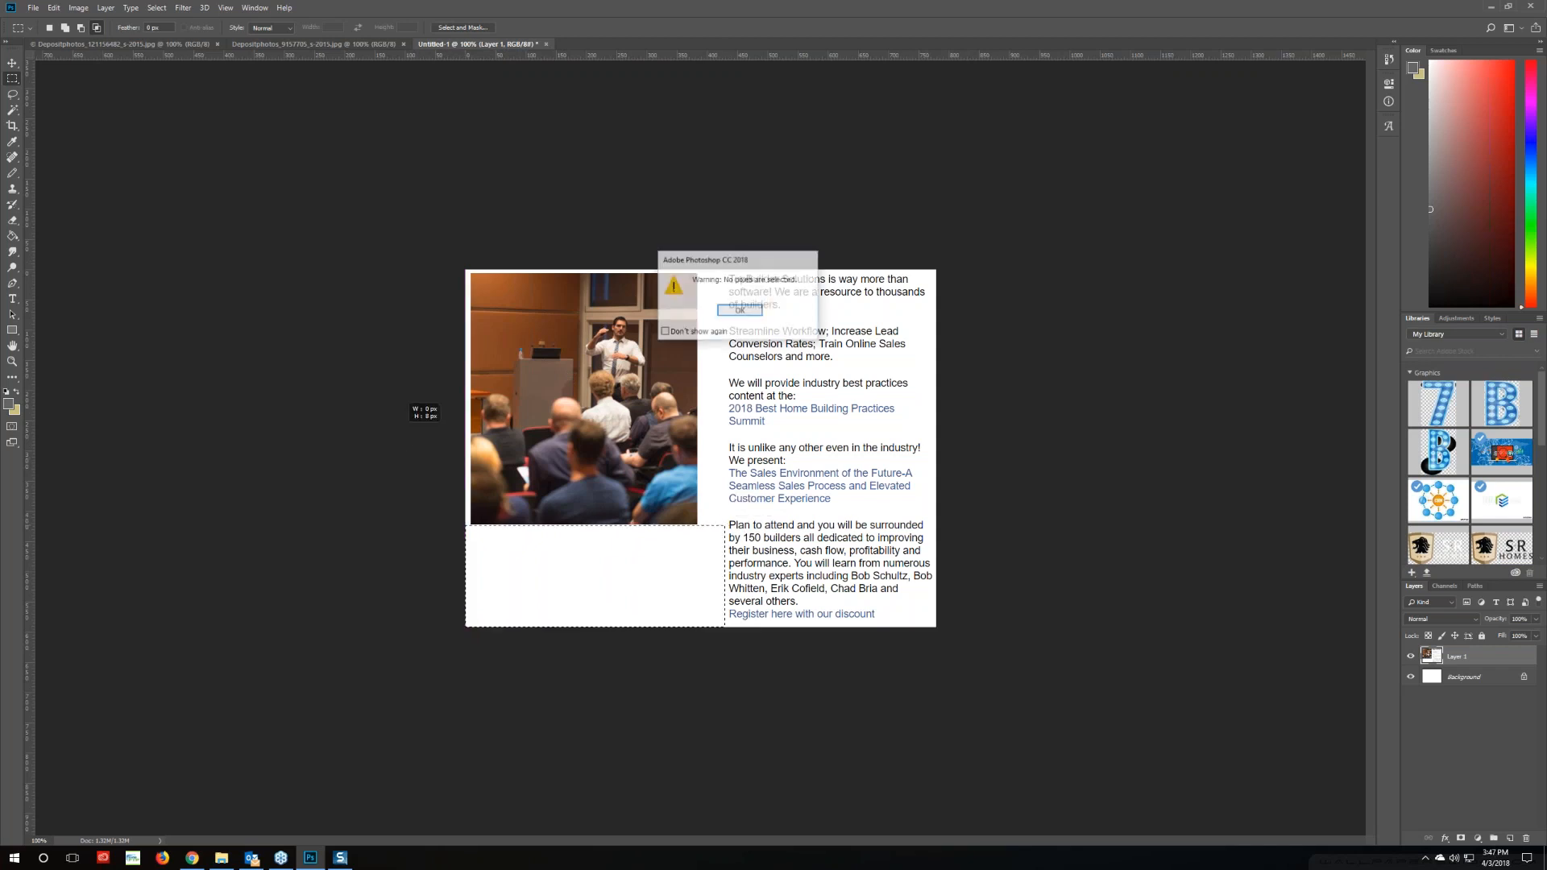
left_click(739, 311)
left_click(12, 63)
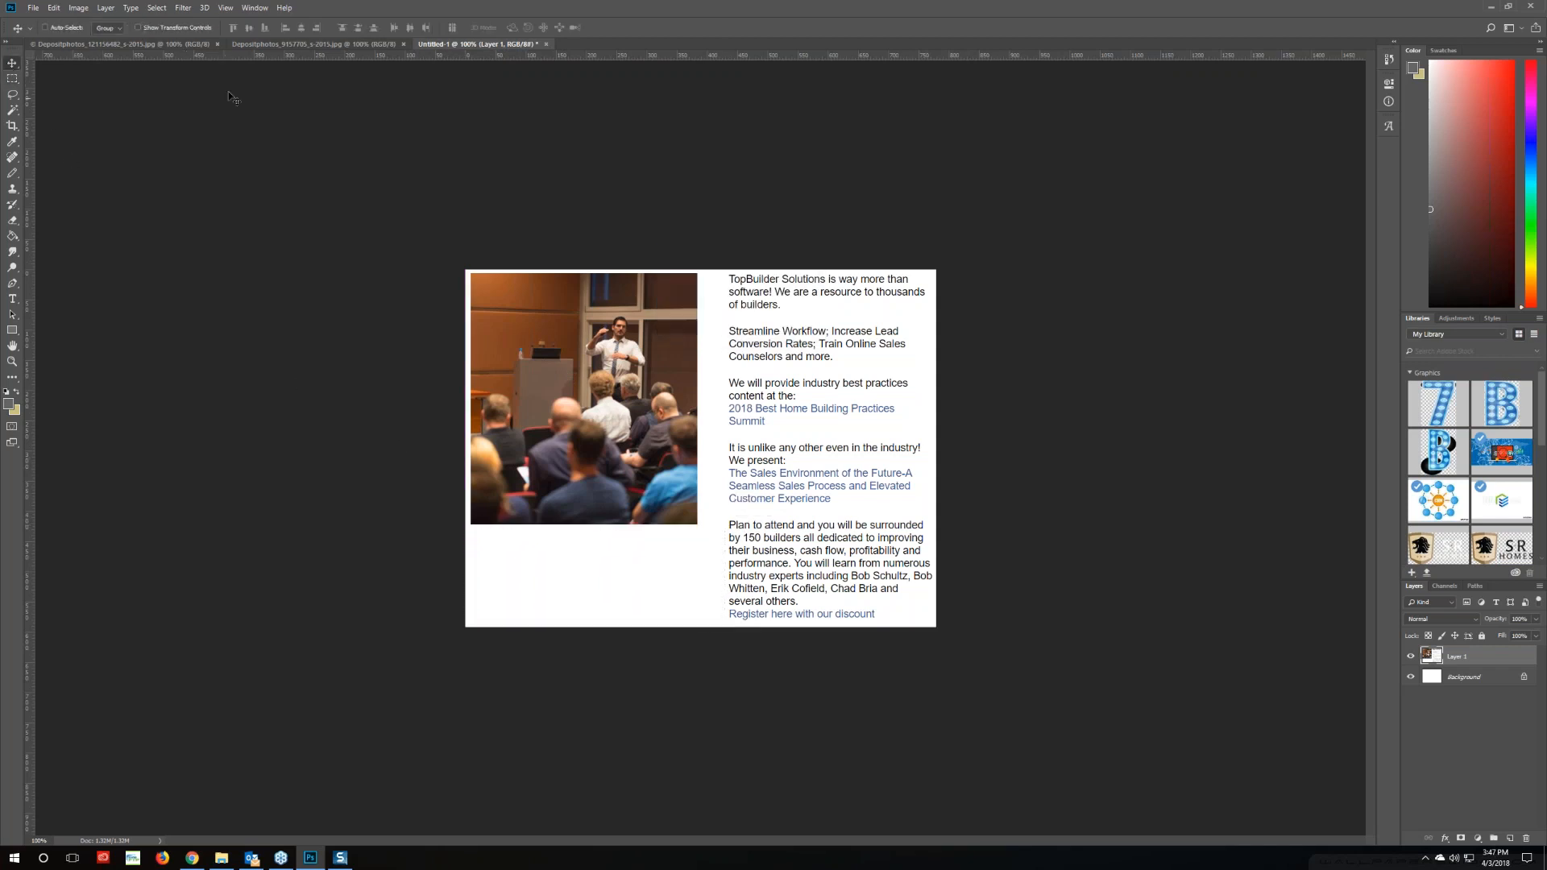
Switch to the Depositphotos_121156482 presenter photo document and dismiss the locked-layer warning
left_click(265, 44)
left_click(153, 45)
left_click(426, 384)
left_click(870, 340)
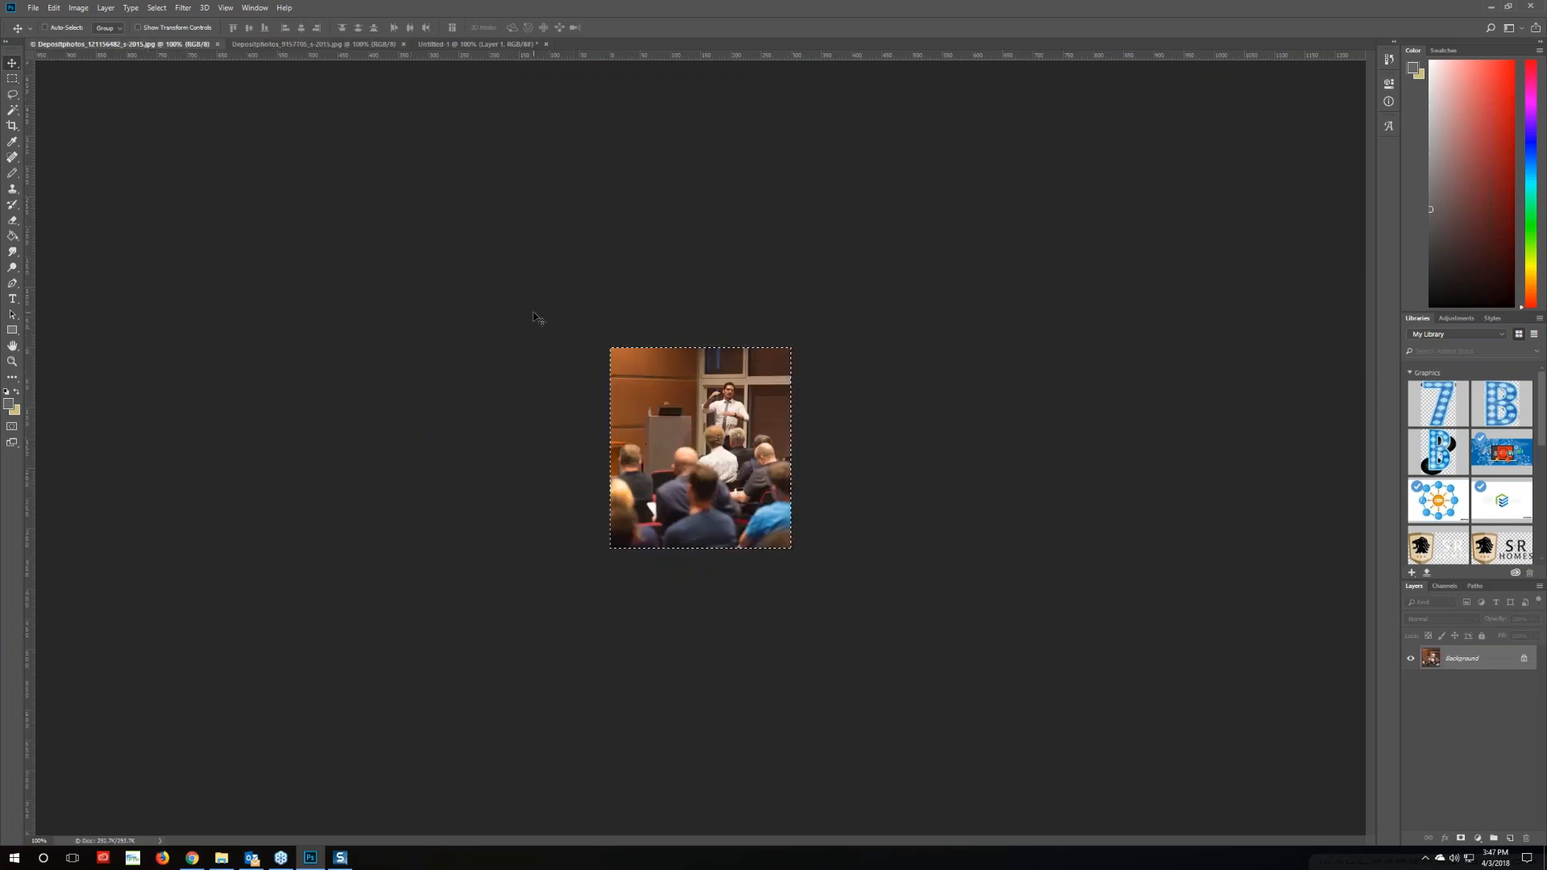
Extend the presenter photo's canvas height to 763 px
left_click(81, 8)
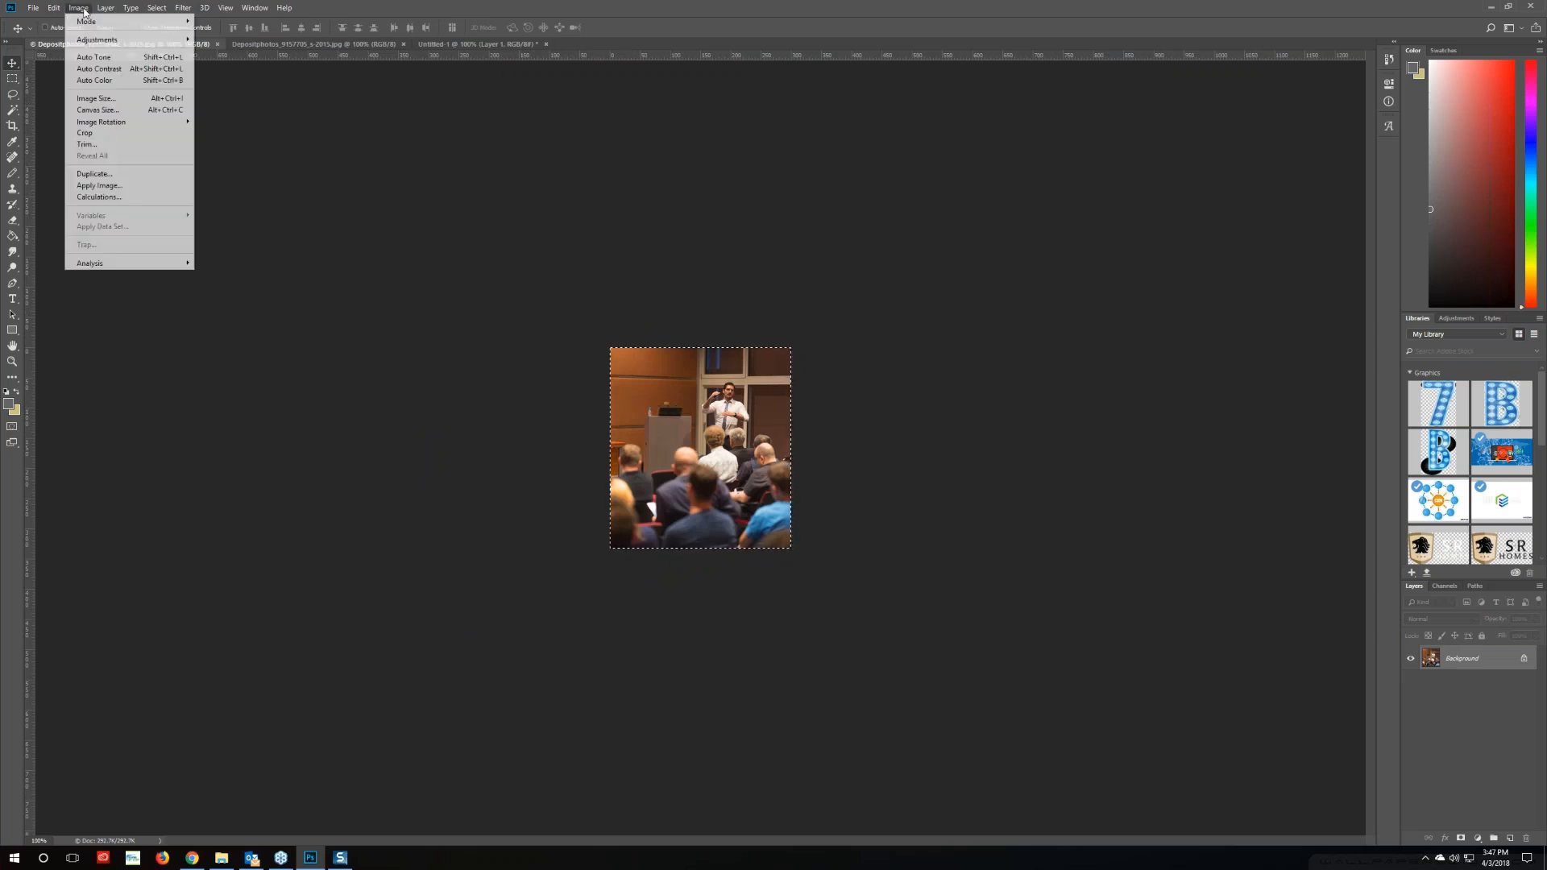
left_click(97, 113)
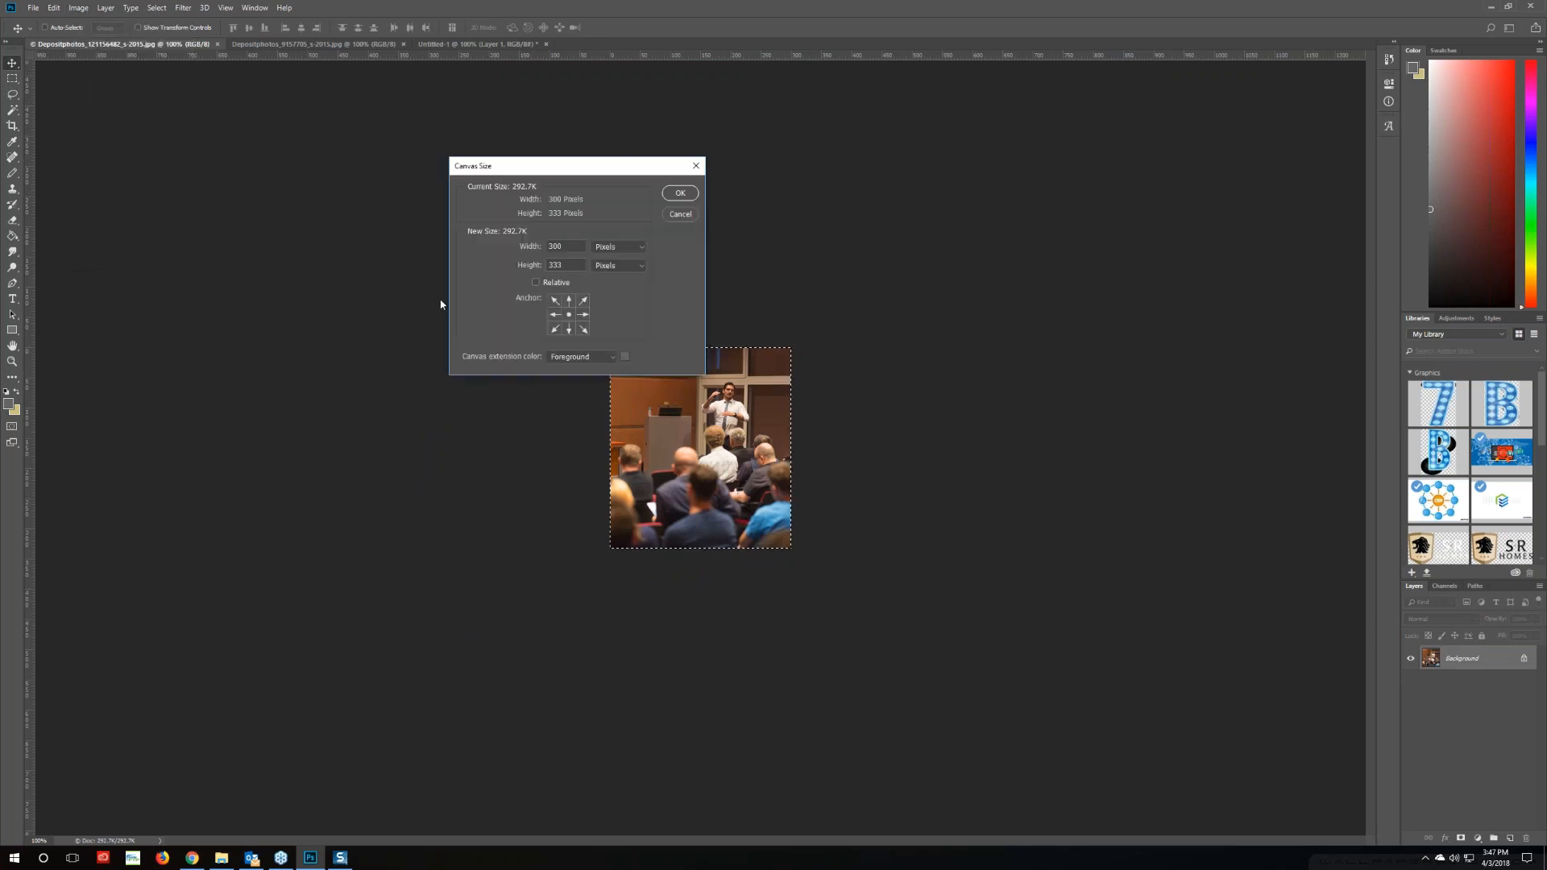
double_click(554, 265)
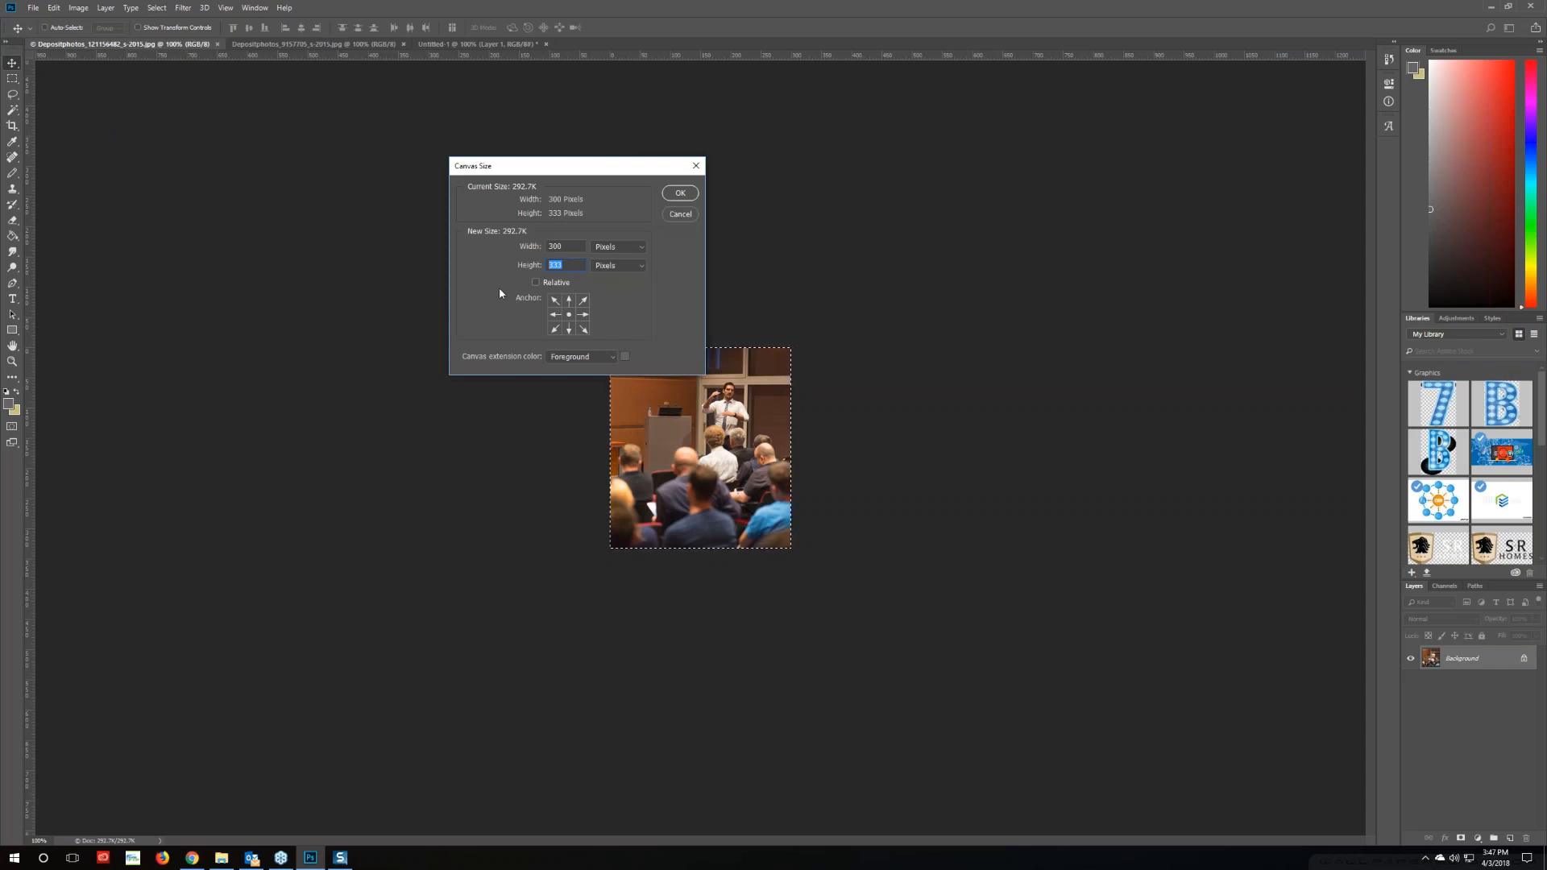
type("763")
key("Return")
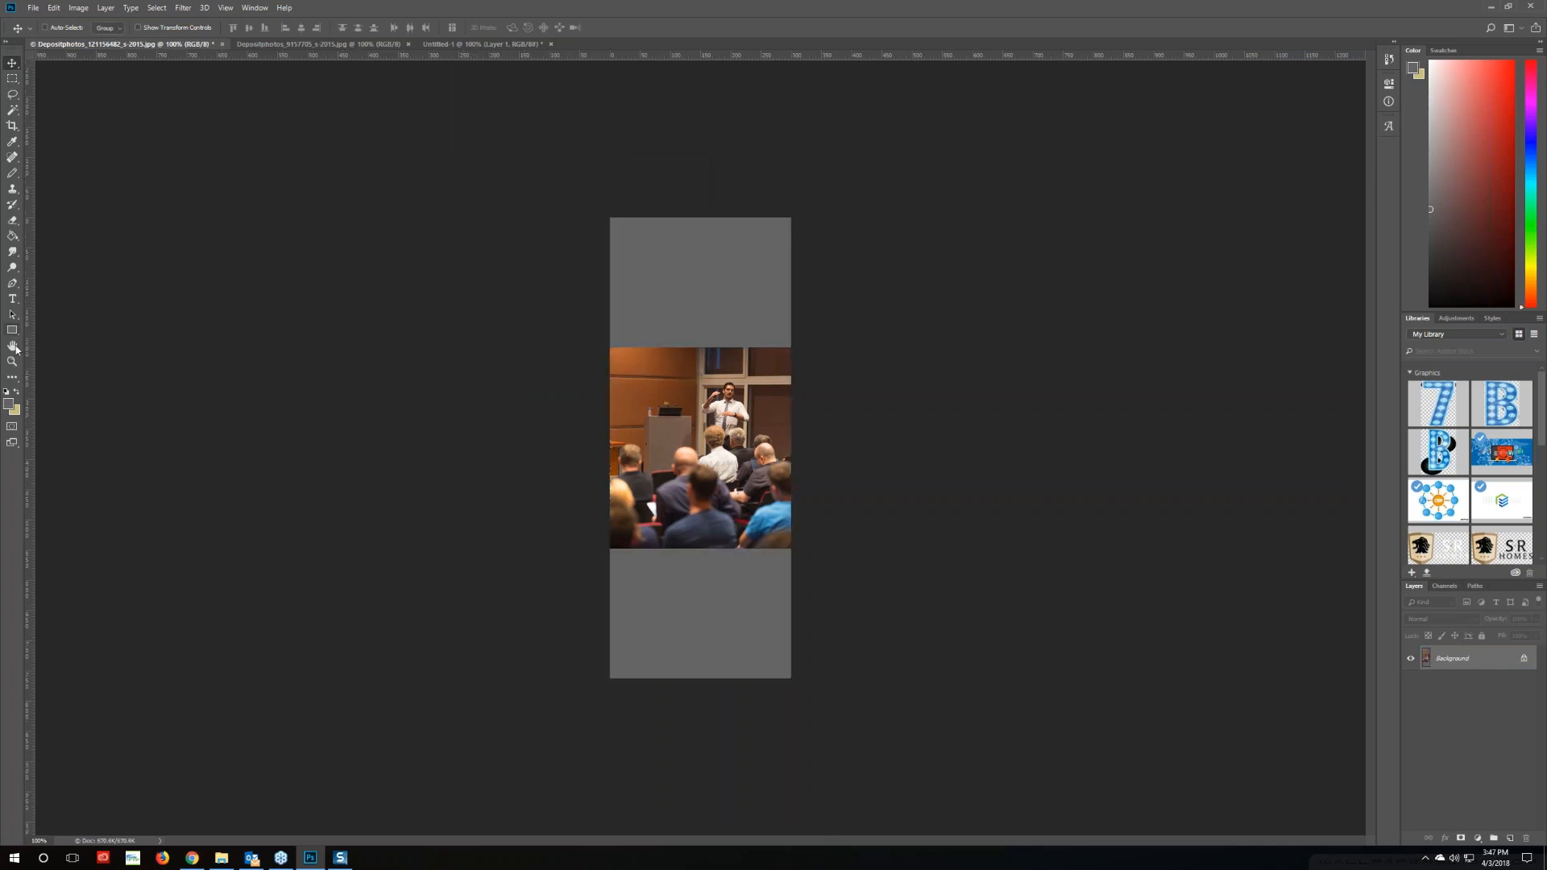
Fill the top and bottom bands with white (ffffff) and save the photo
left_click(9, 403)
type("ffffff")
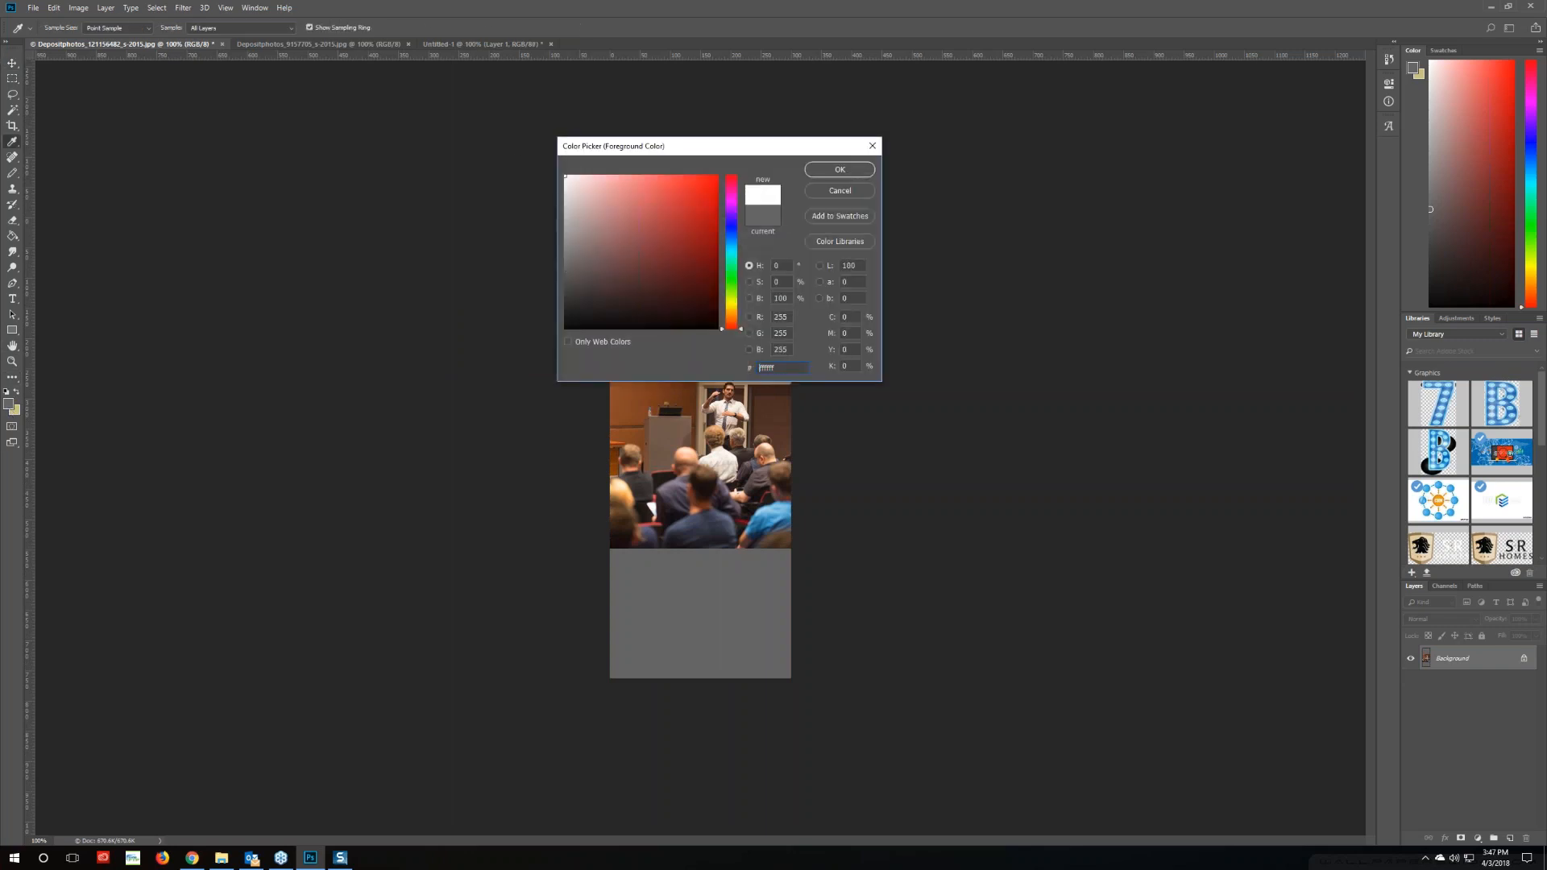
left_click(838, 170)
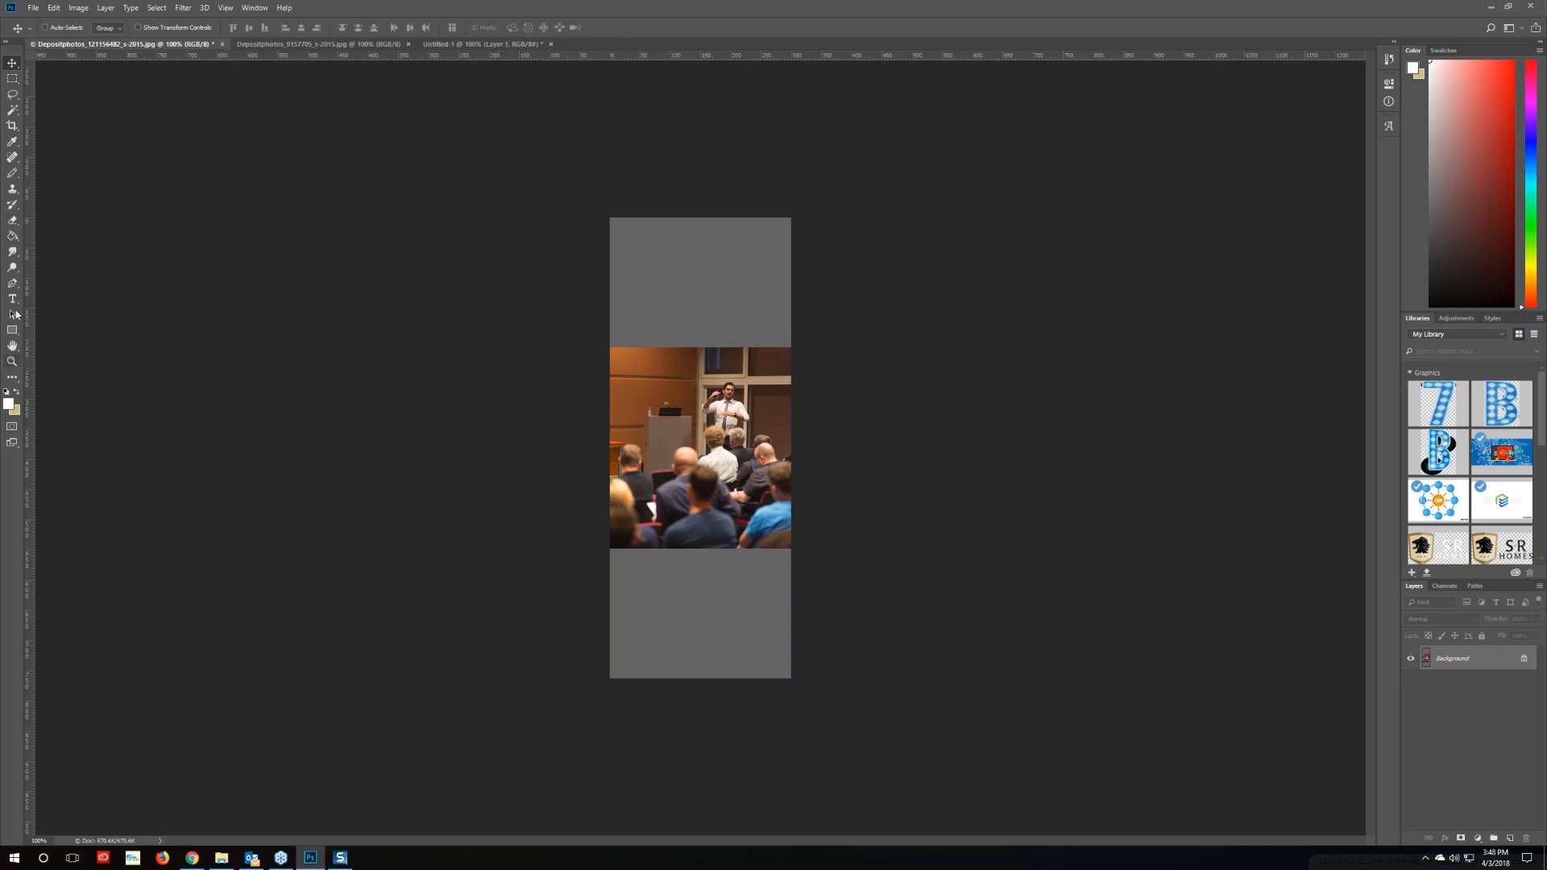
left_click(12, 235)
left_click(695, 301)
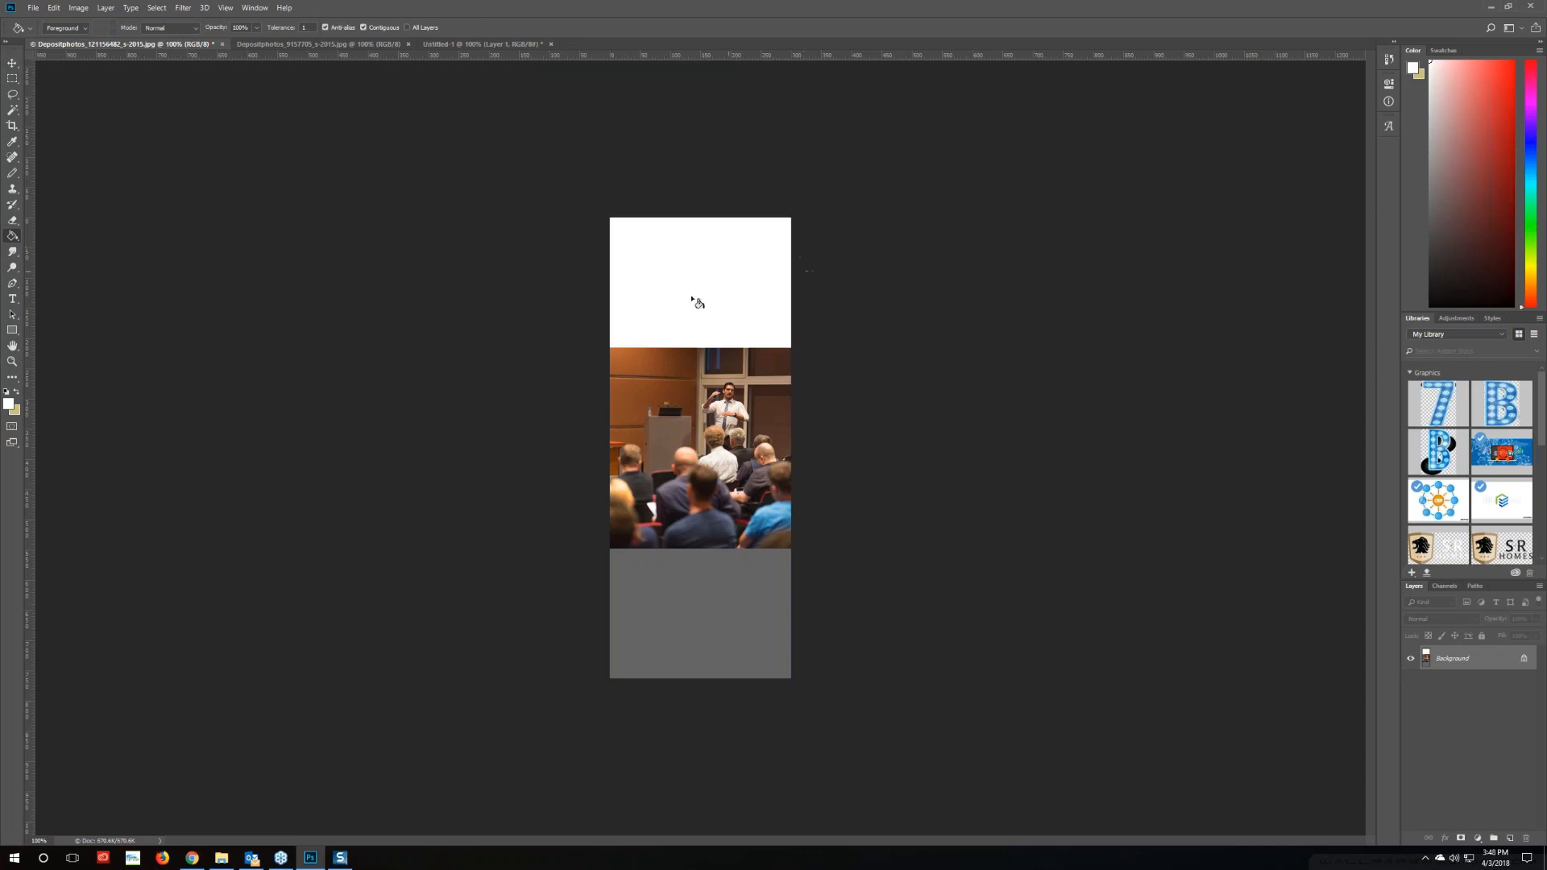
left_click(691, 581)
left_click(33, 8)
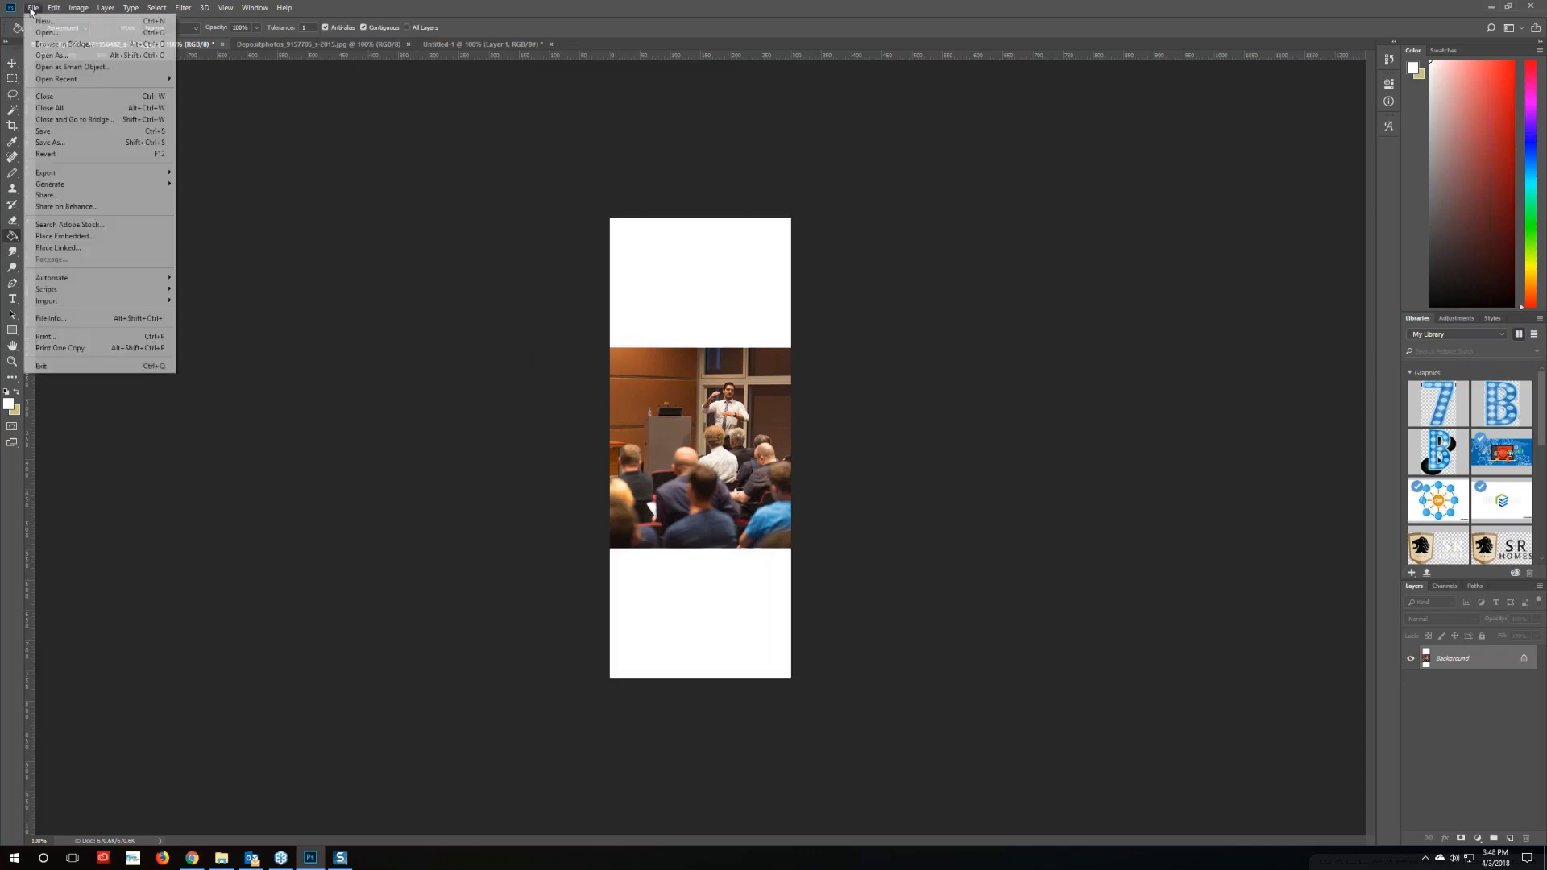
left_click(49, 130)
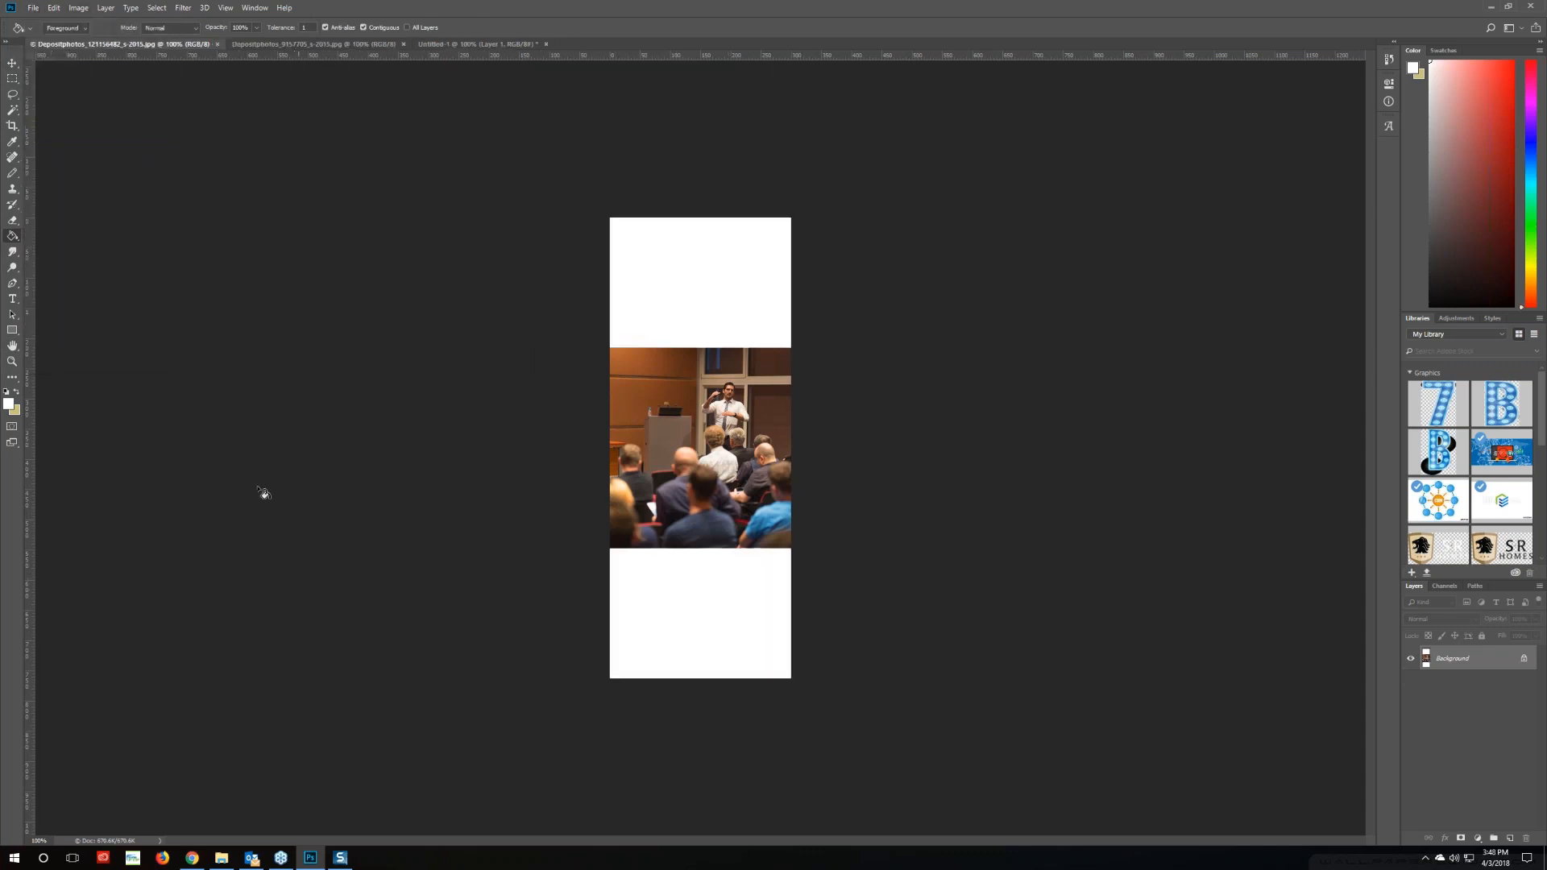
Return to Enter Email Content and open Change Image > Browse for the presenter photo
left_click(194, 859)
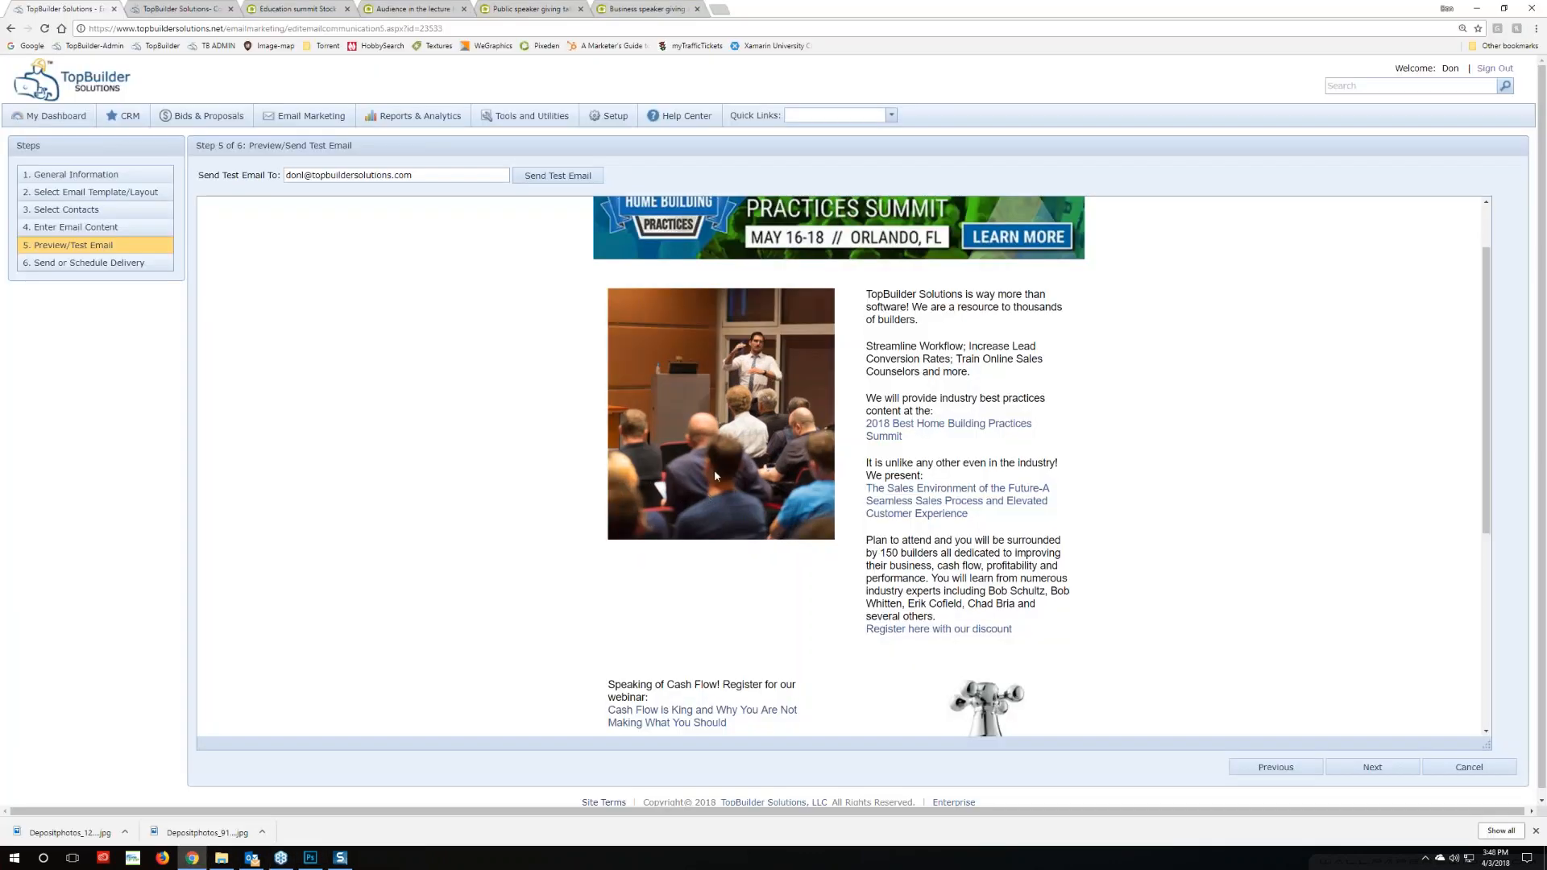
left_click(68, 228)
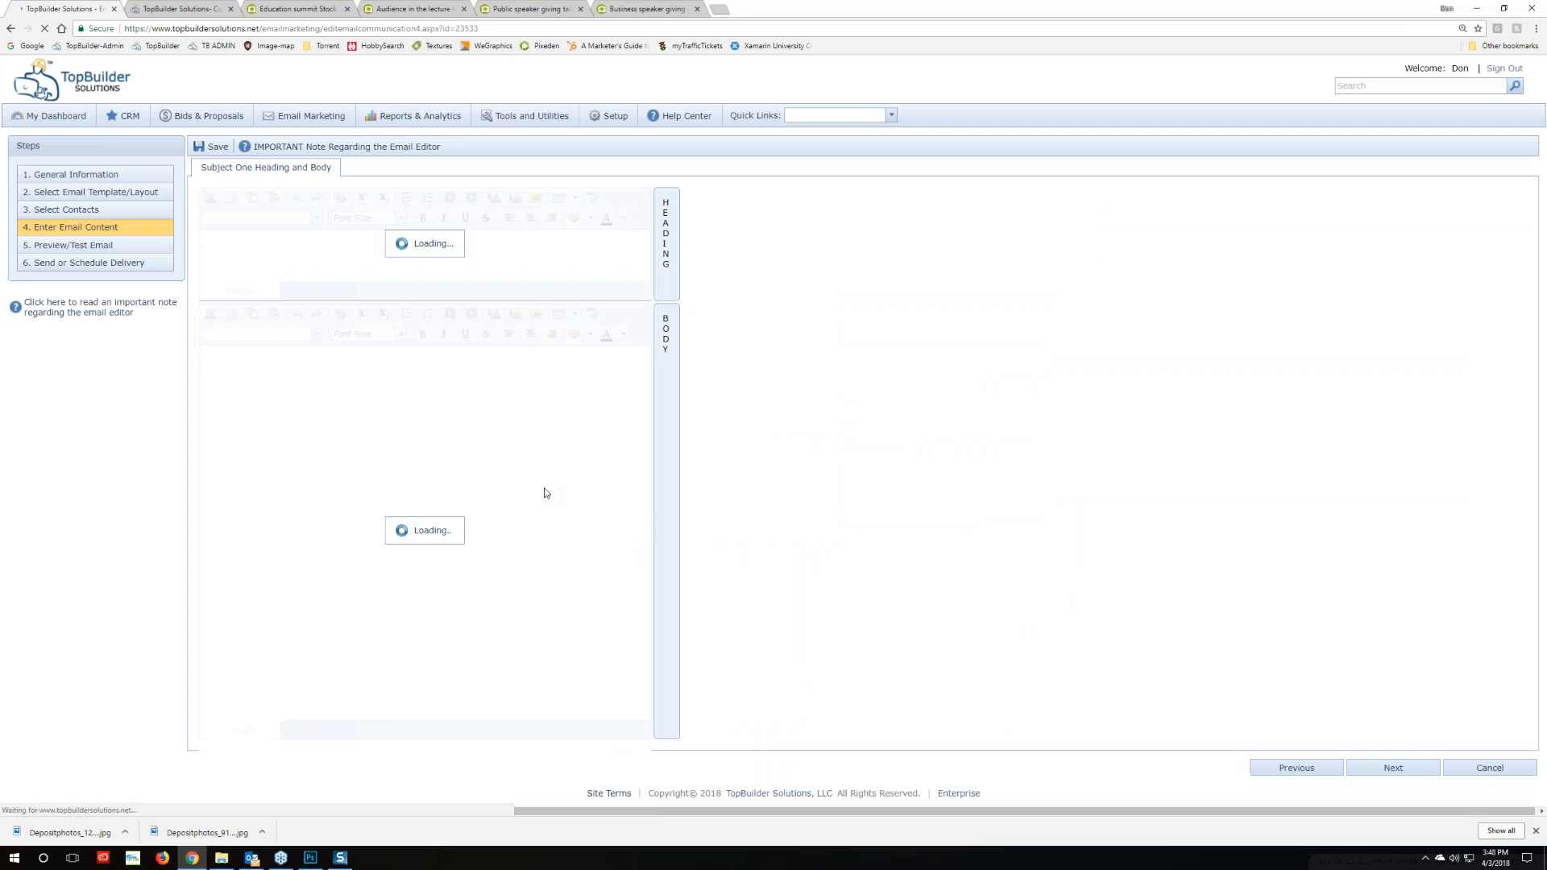
scroll(352, 577, "down", 3)
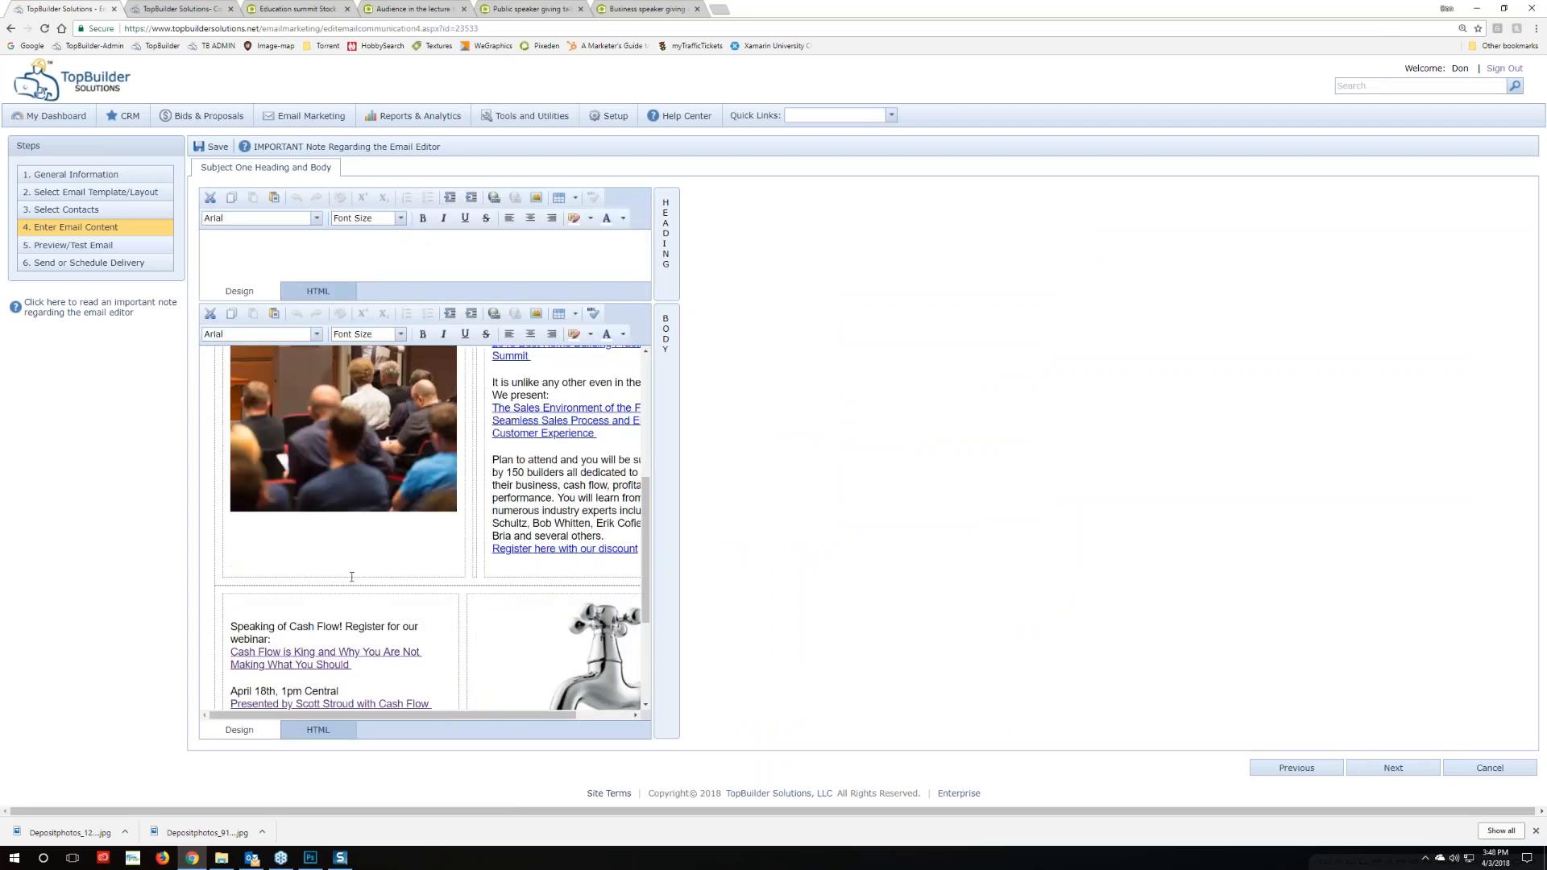
scroll(352, 576, "up", 3)
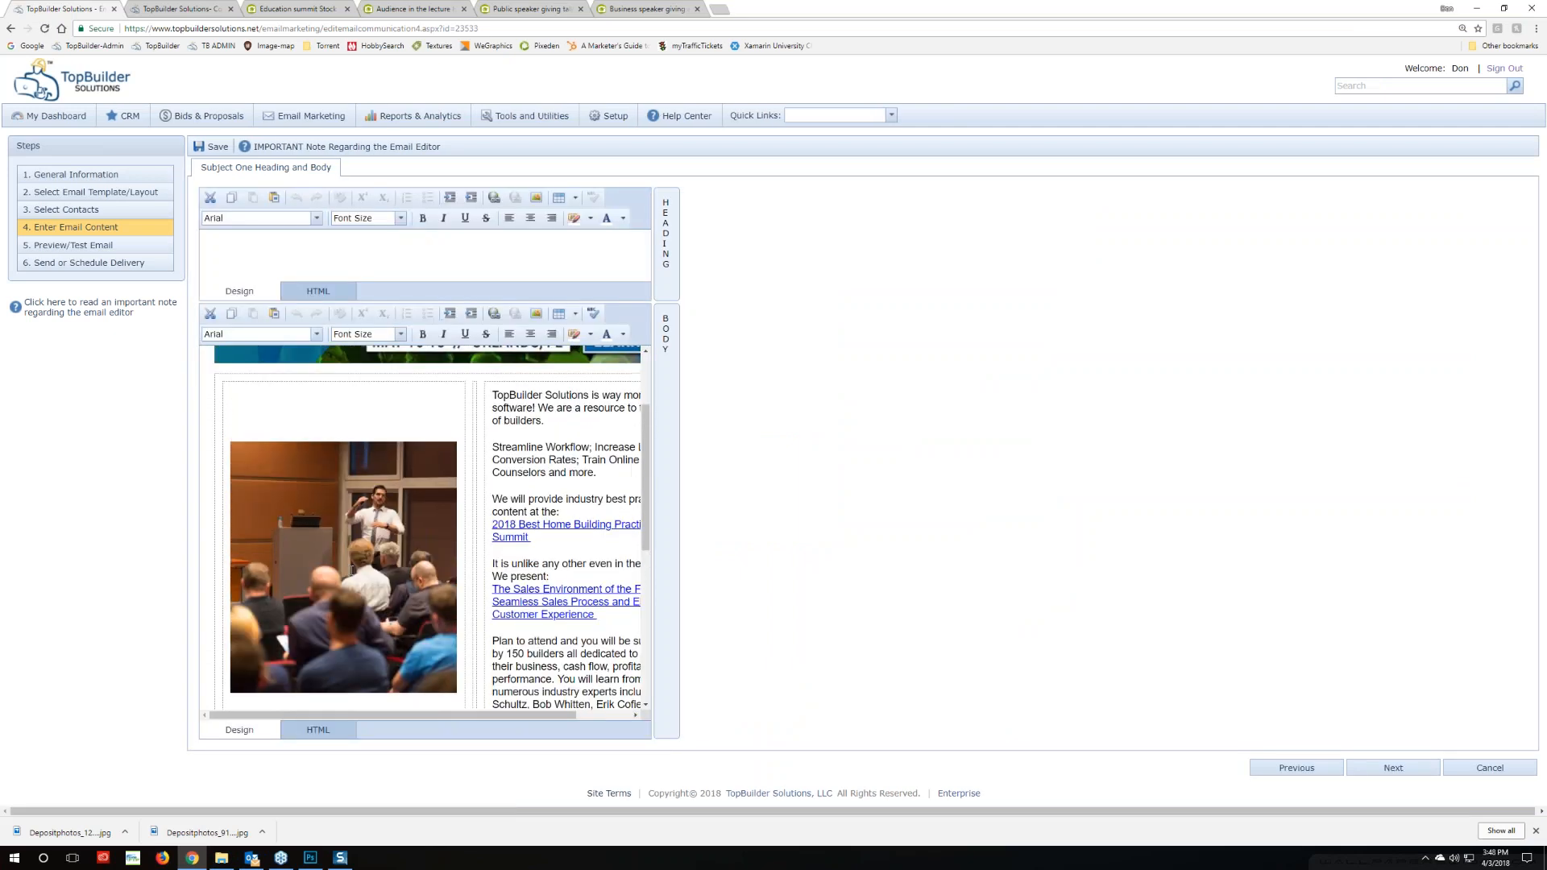
scroll(352, 569, "down", 3)
left_click(363, 447)
right_click(363, 447)
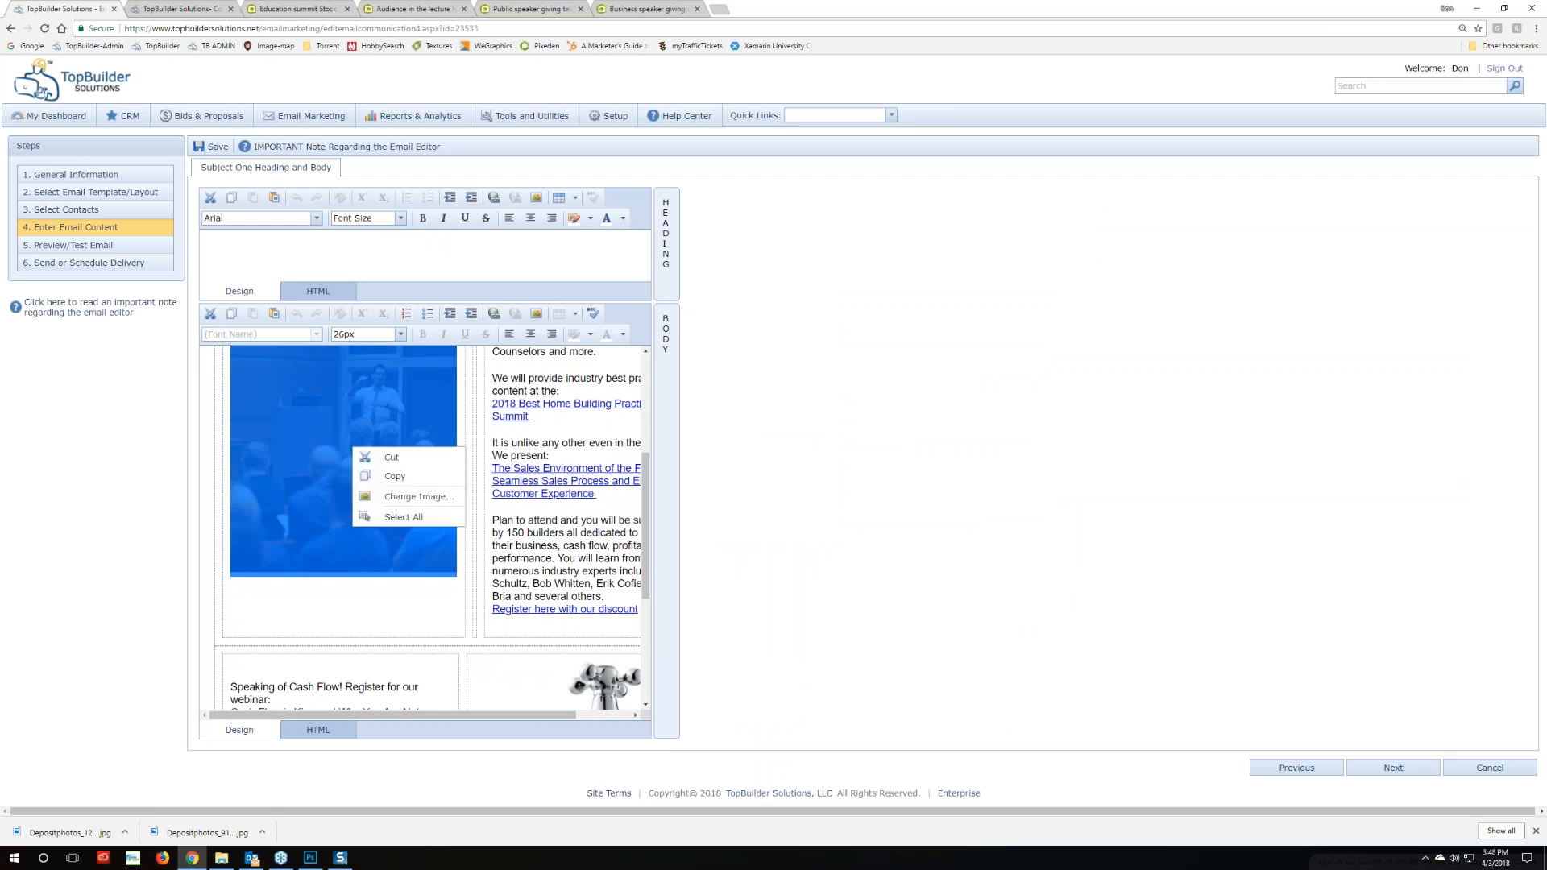
left_click(382, 494)
left_click(957, 337)
Pick the padded Depositphotos_121 photo as the replacement and confirm with OK
left_click(323, 475)
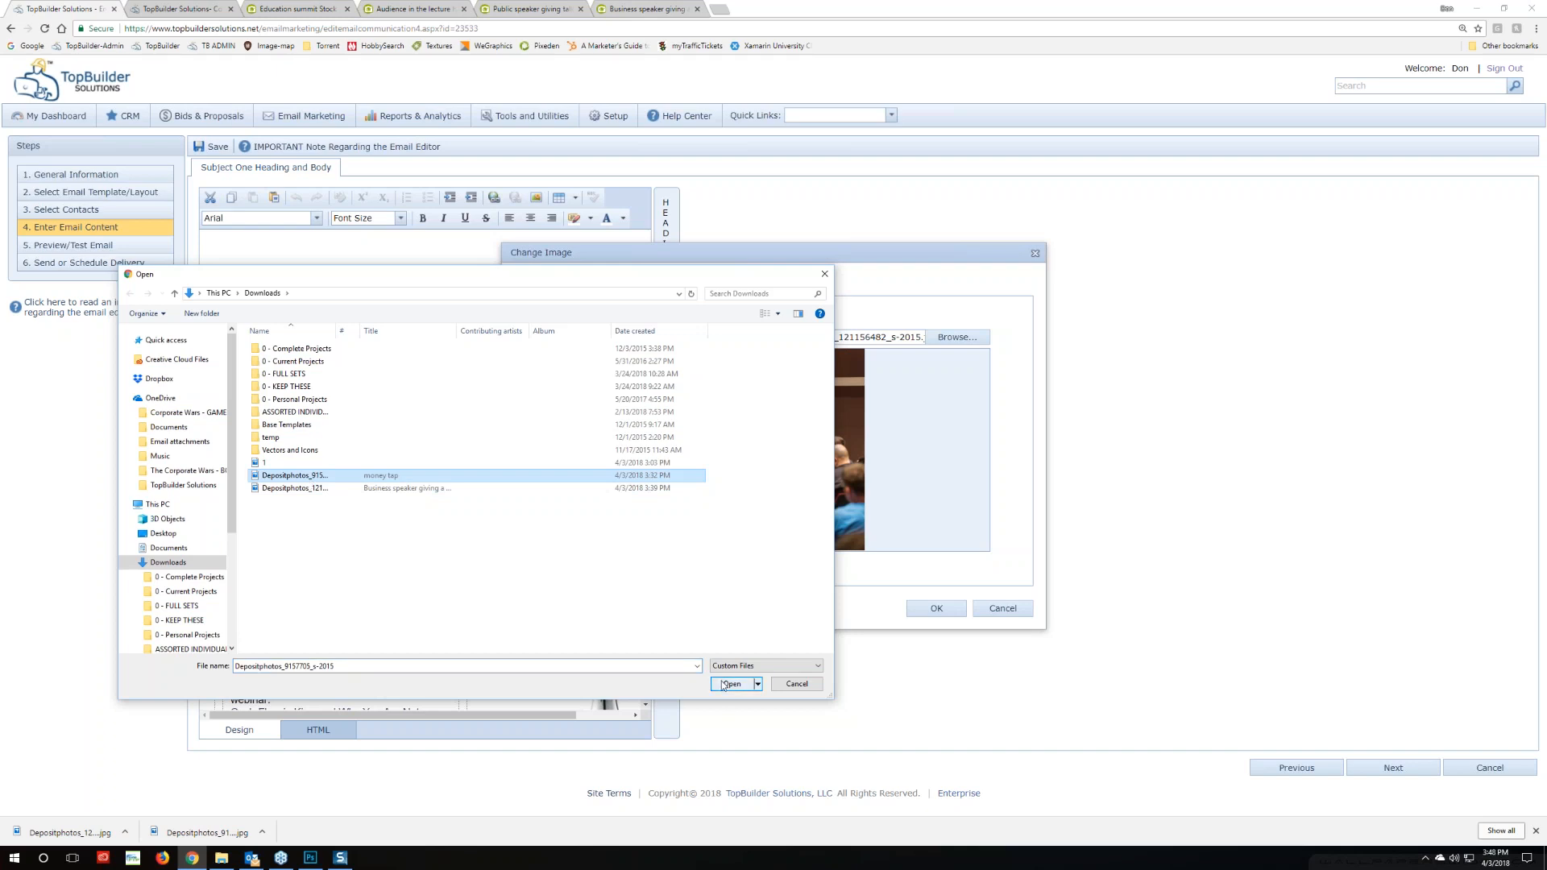
double_click(294, 489)
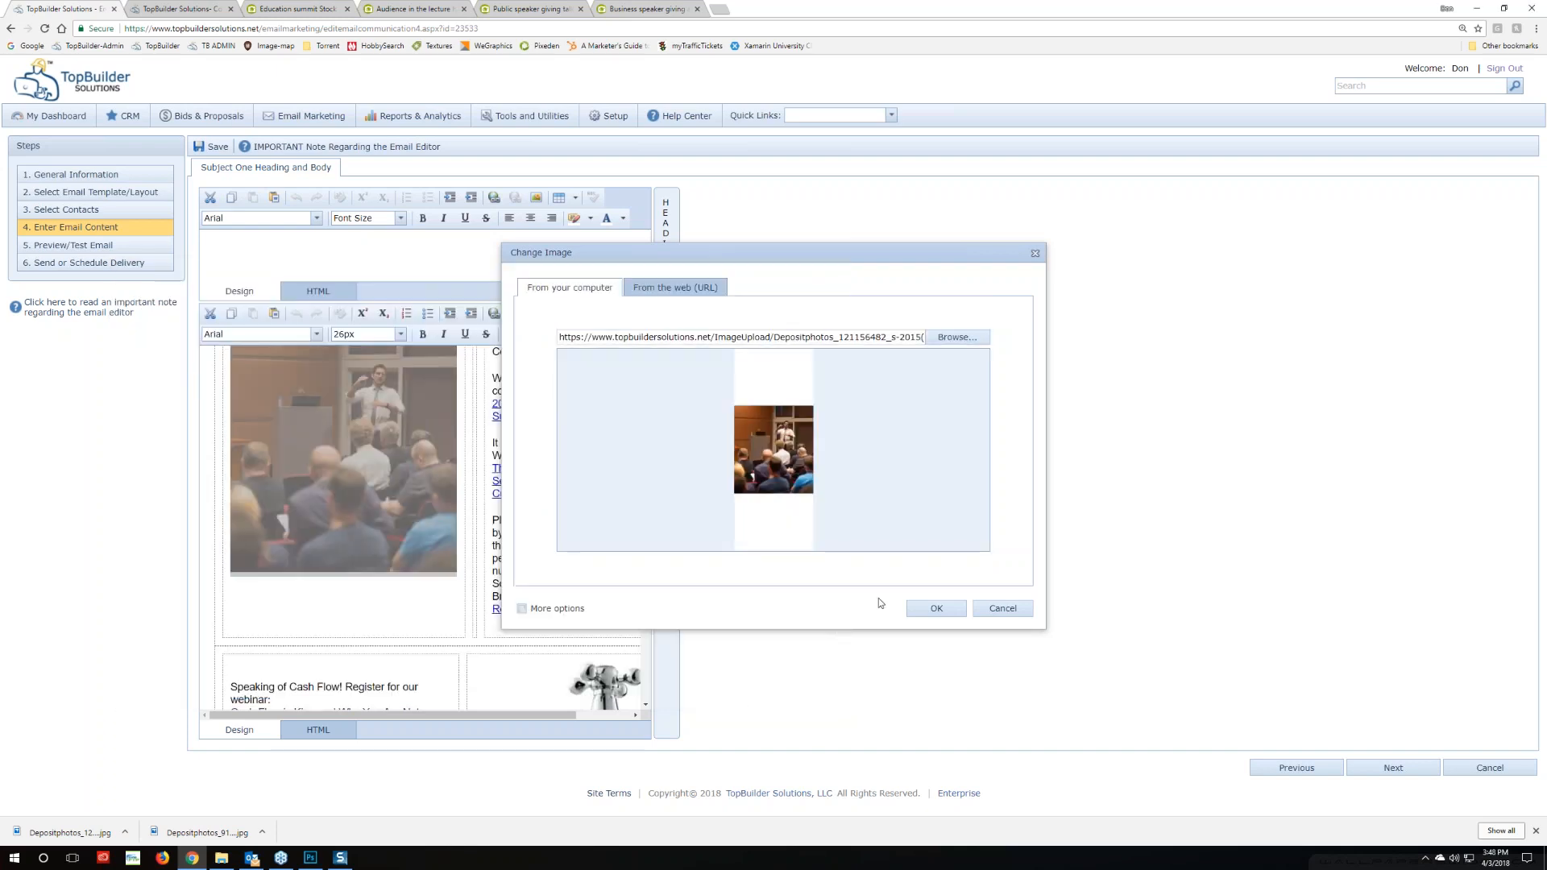
left_click(936, 608)
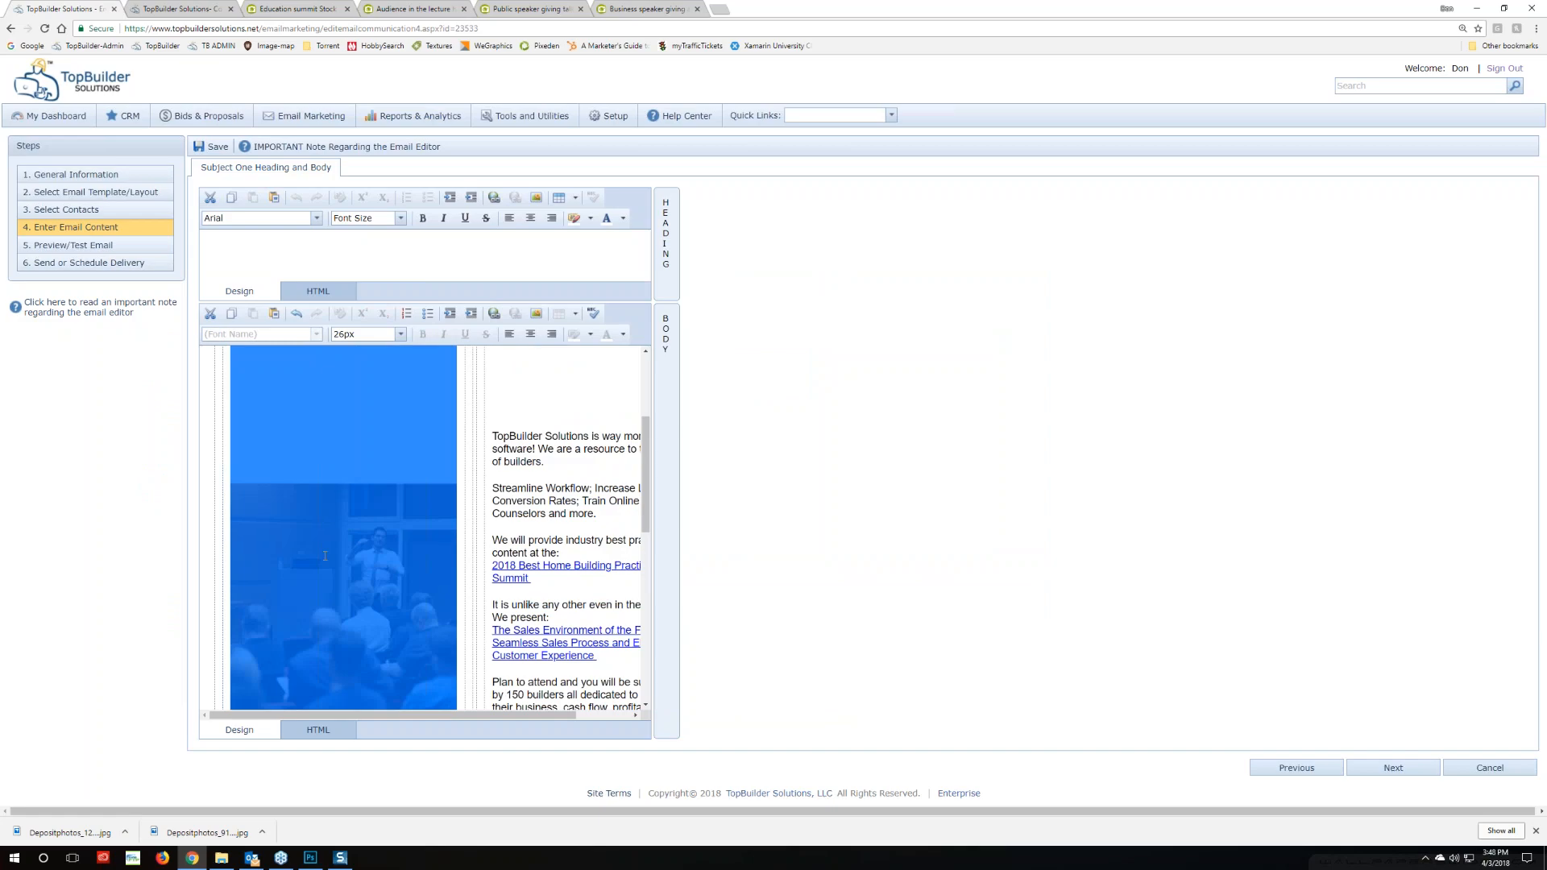
left_click(310, 857)
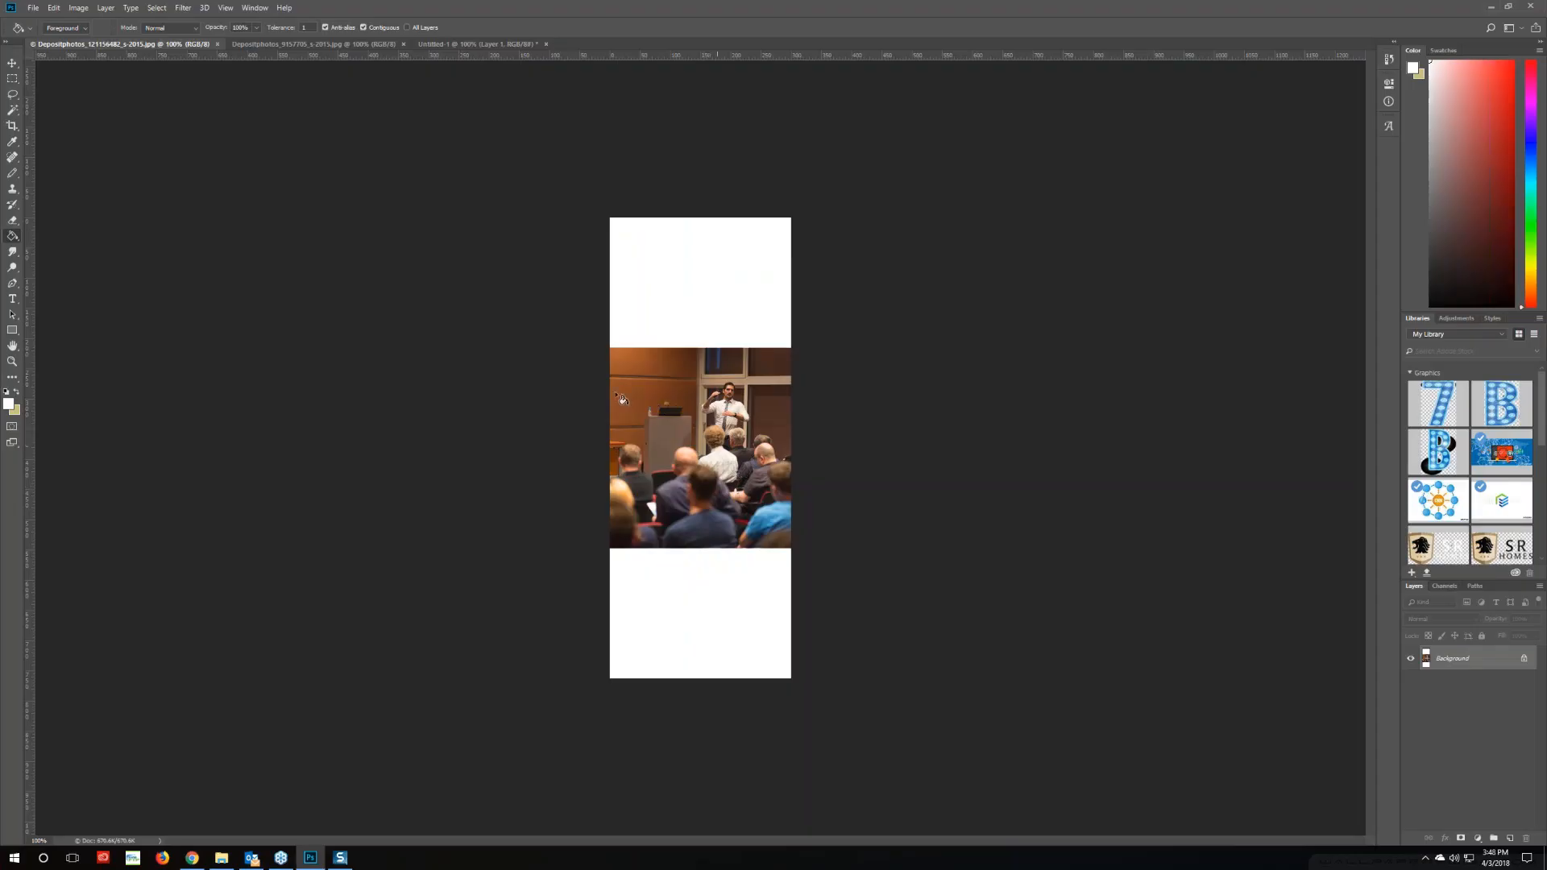
Crop the presenter photo to a marquee selection, leaving thin white bands above and below
left_click(12, 78)
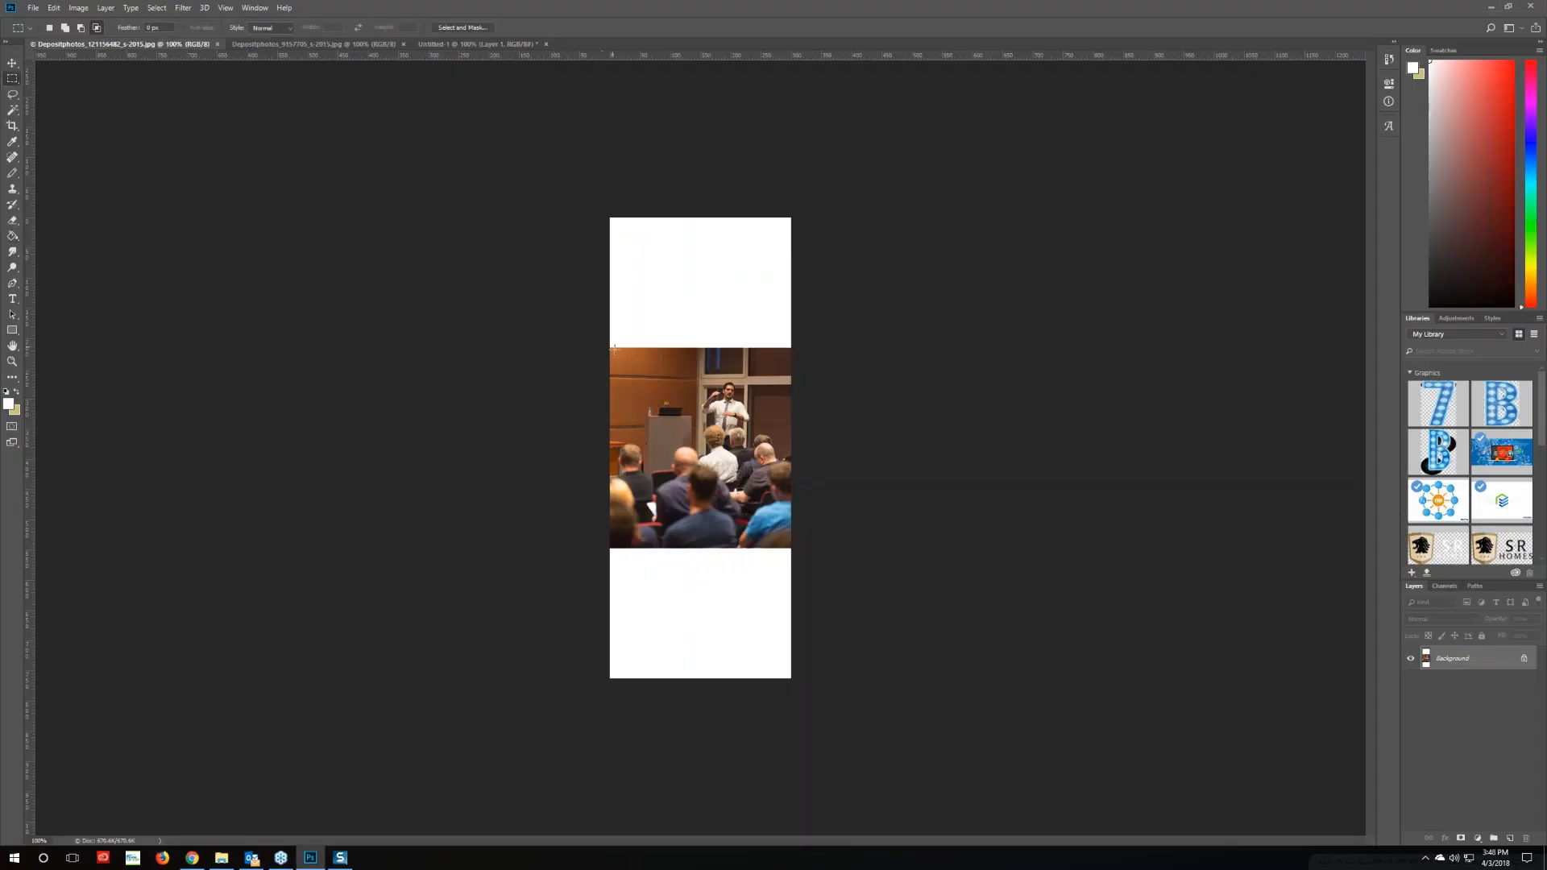
left_click_drag(606, 348, 610, 317)
left_click_drag(611, 318, 860, 573)
left_click(79, 8)
left_click(87, 133)
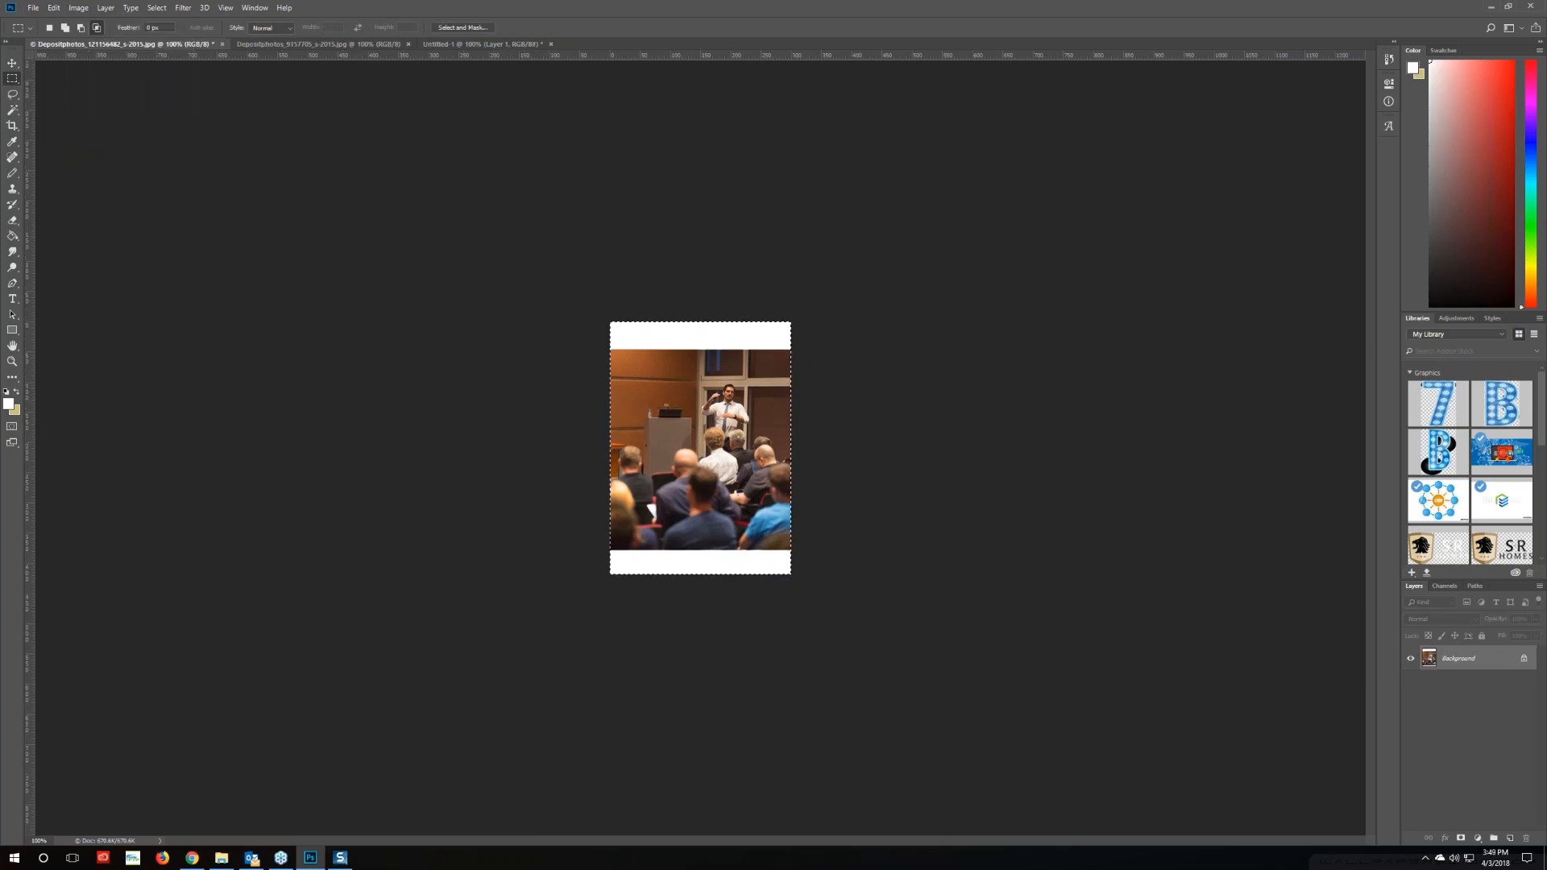
Save the trimmed photo and return to the TopBuilder email editor
left_click(33, 8)
left_click(36, 131)
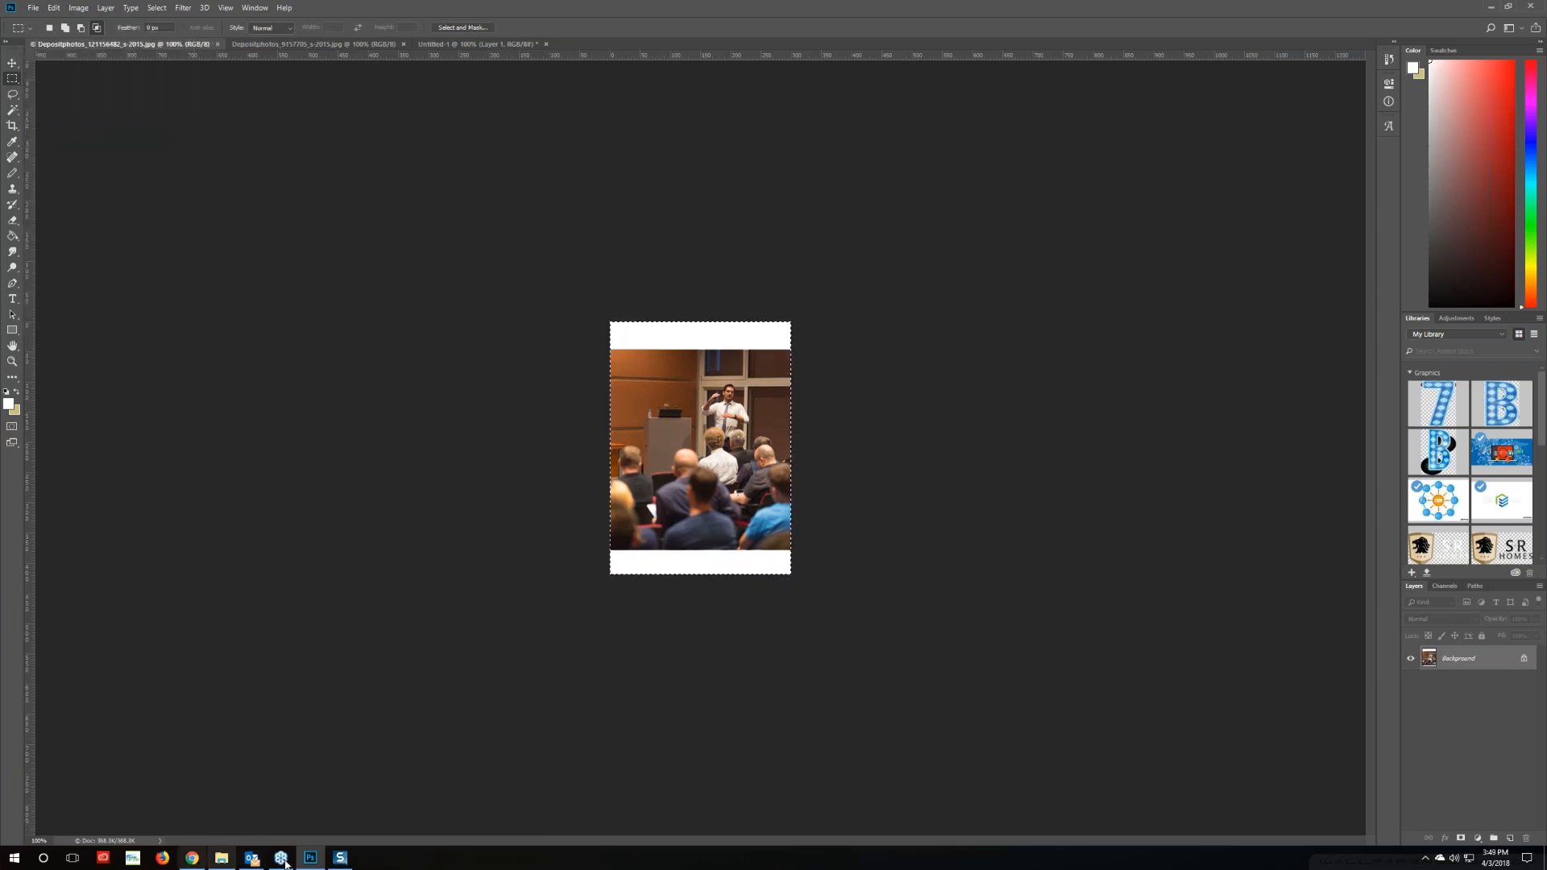
left_click(193, 860)
Replace the email's presenter image with the re-saved, cropped photo file
right_click(306, 538)
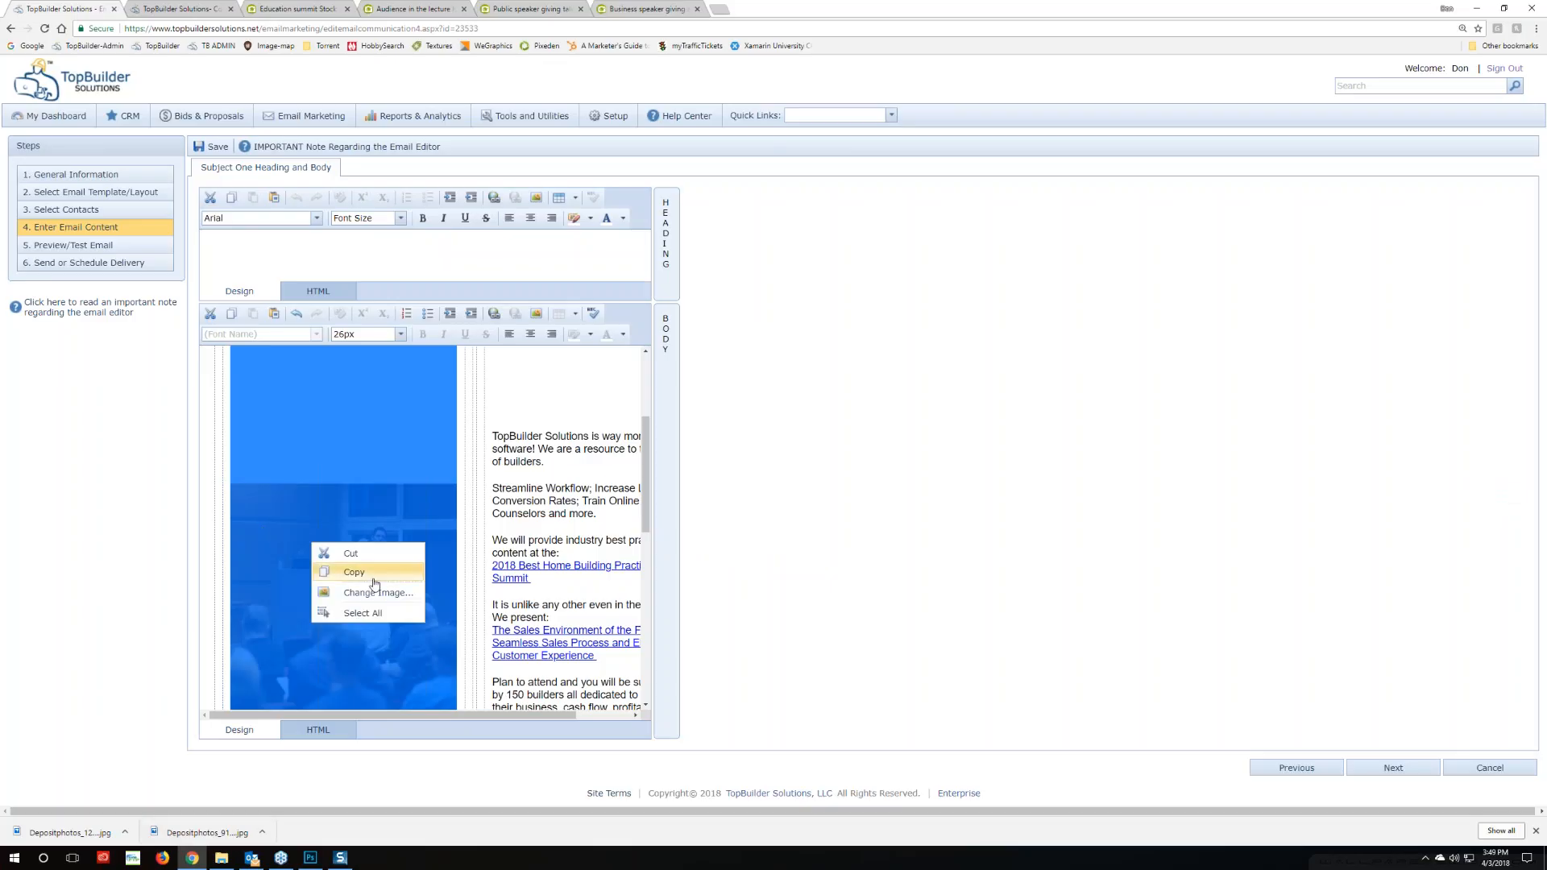
left_click(371, 574)
left_click(967, 337)
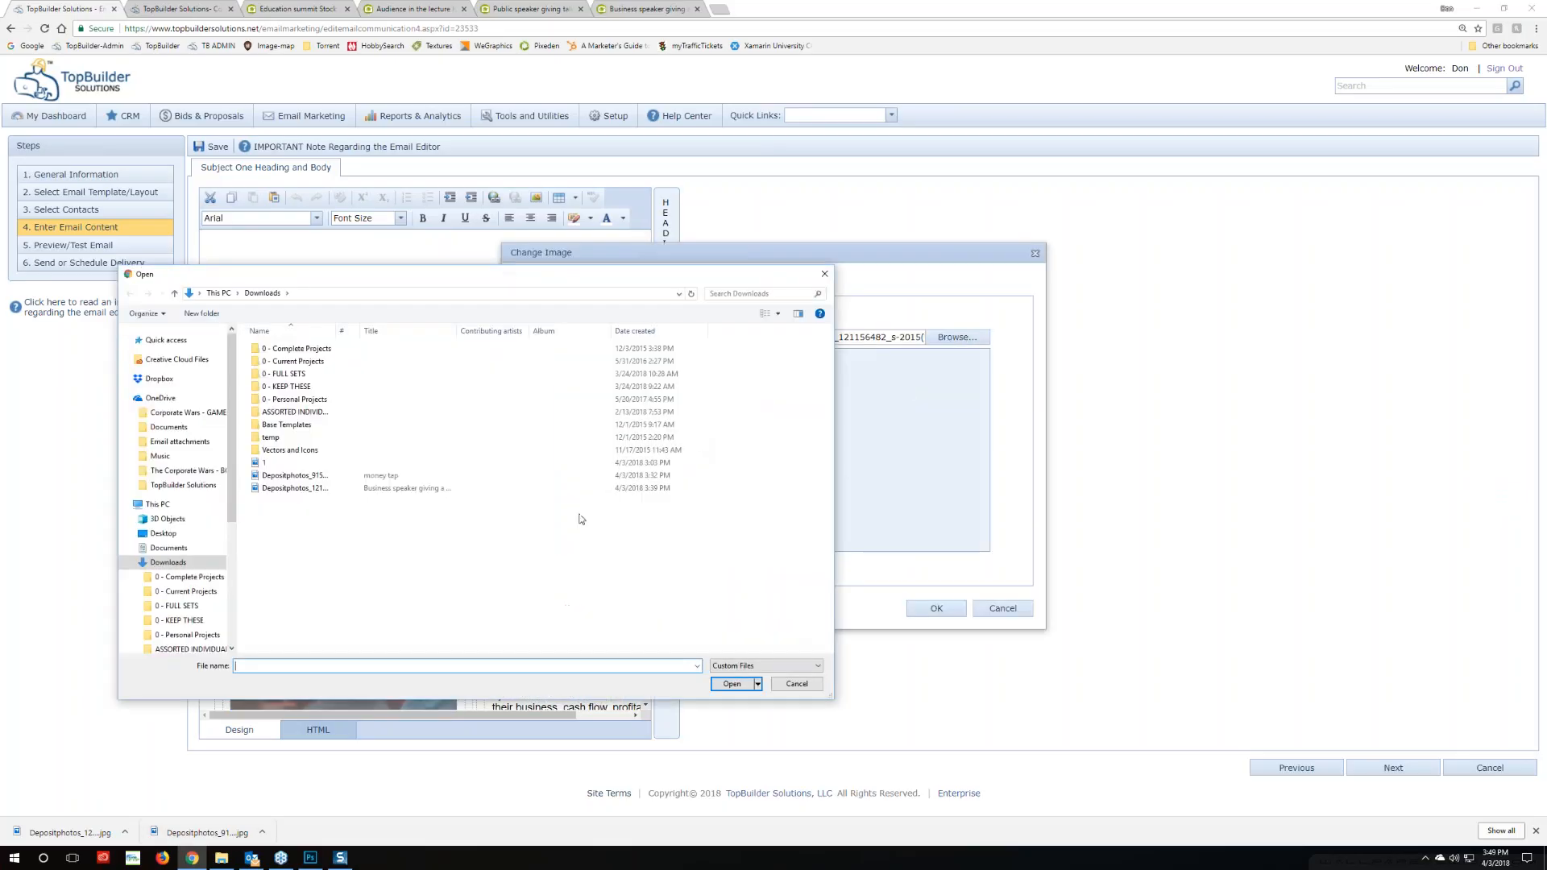
double_click(319, 491)
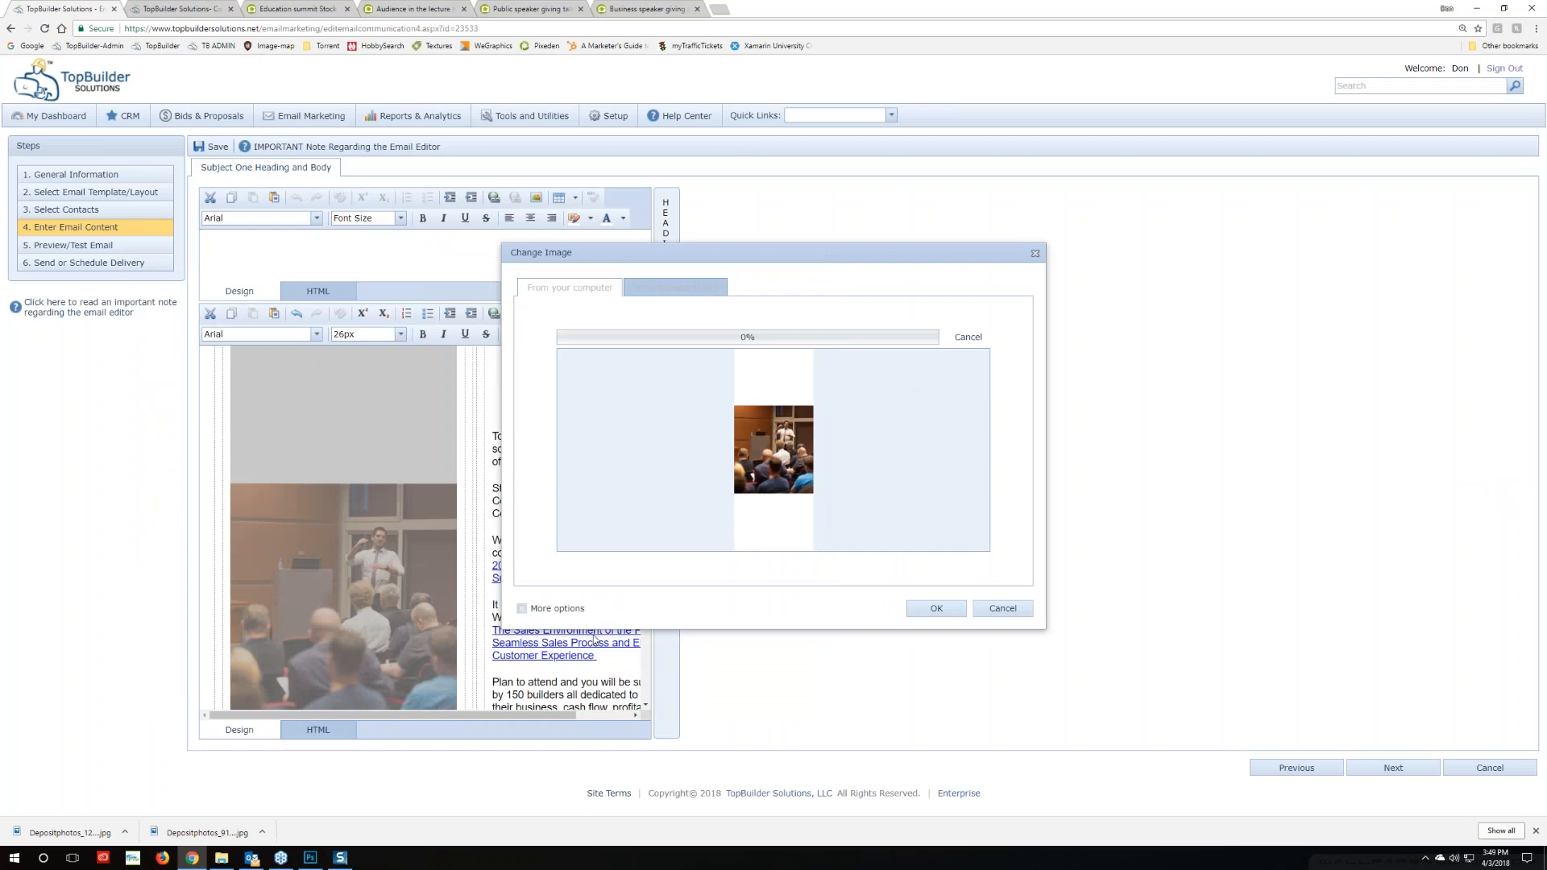
left_click(934, 609)
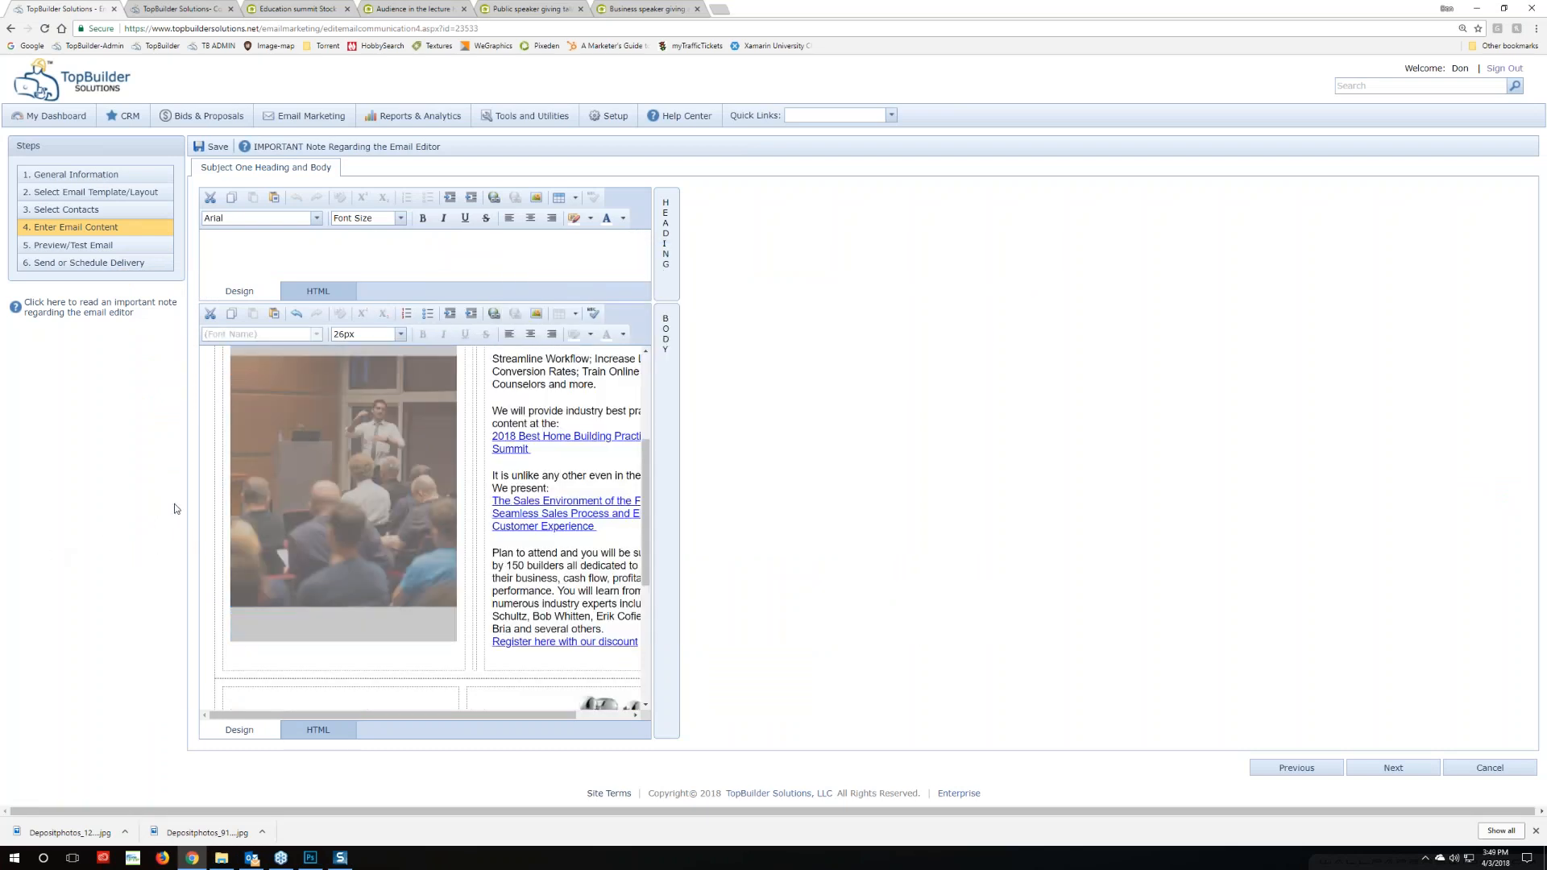
Clear the body selection and move on to step 5, Preview/Test Email
left_click_drag(284, 673, 311, 660)
left_click(311, 660)
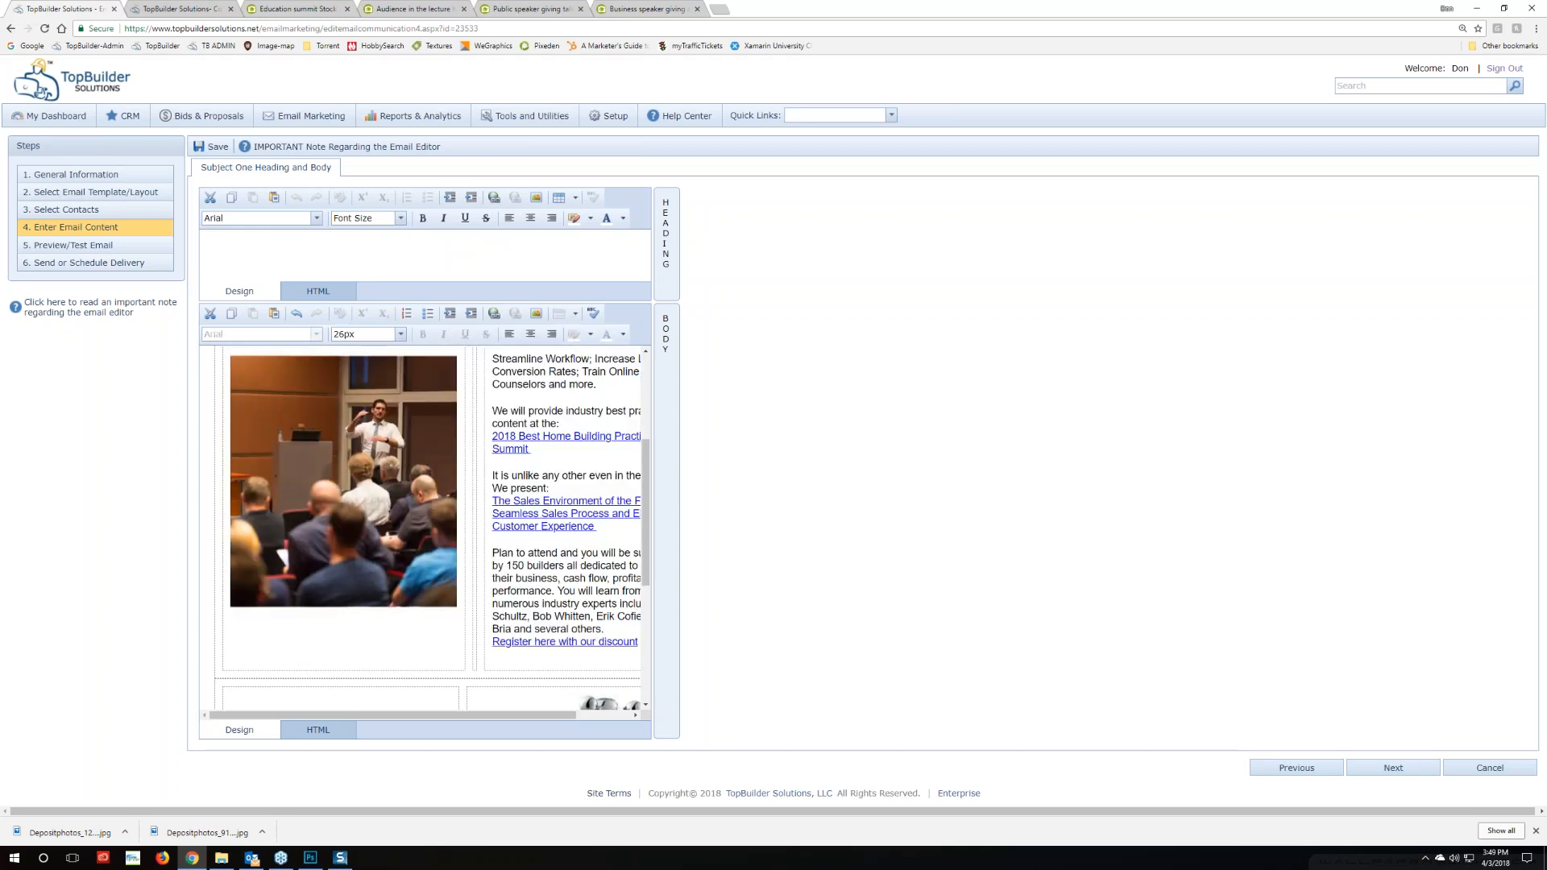
scroll(352, 541, "down", 4)
scroll(351, 541, "up", 4)
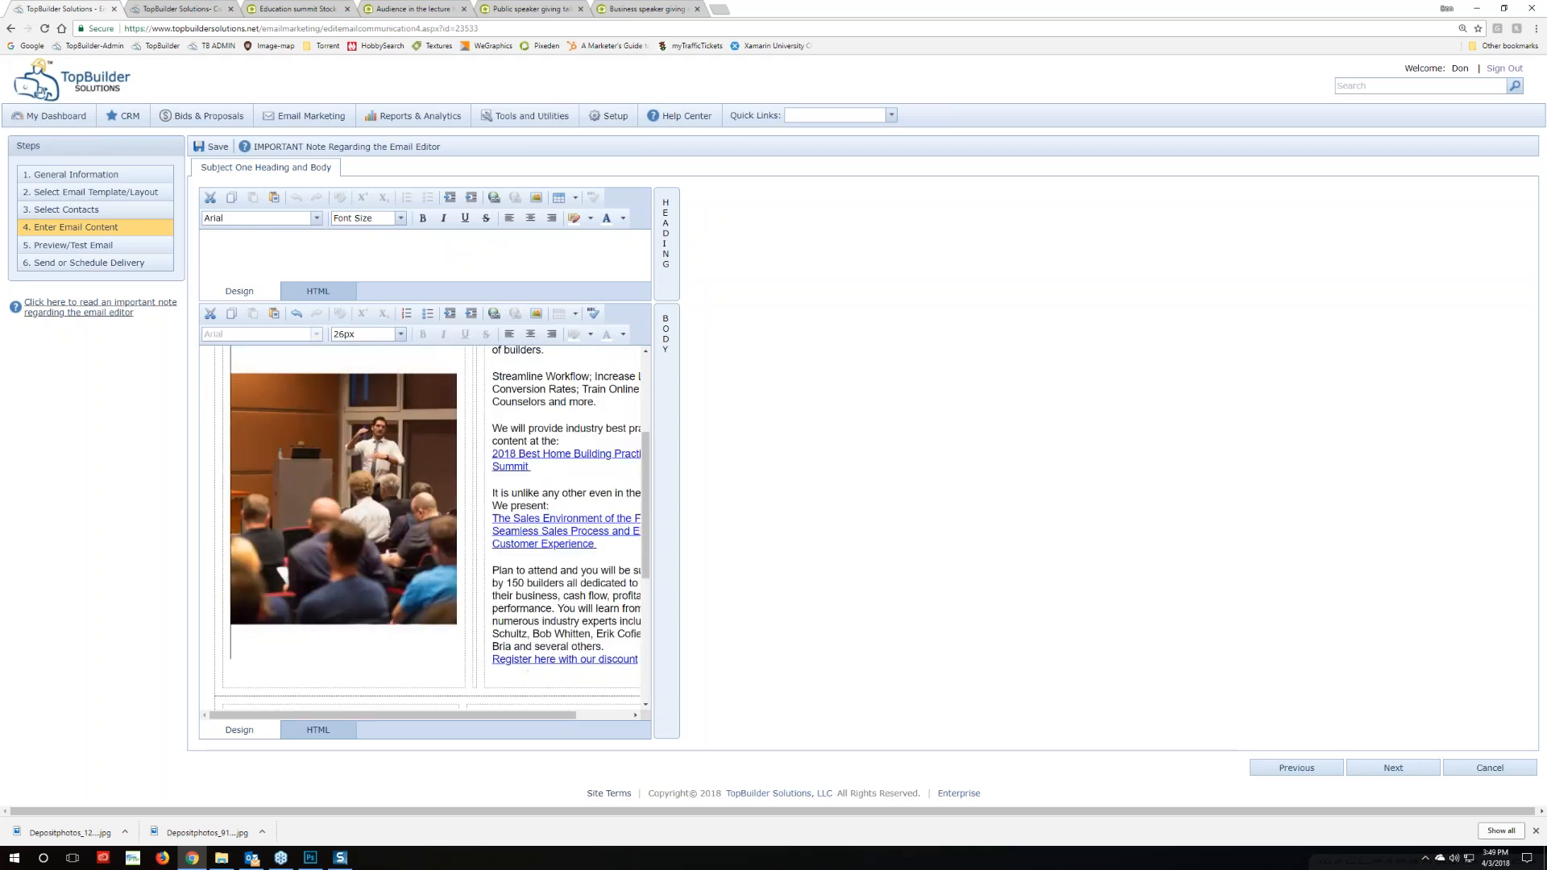
left_click(72, 245)
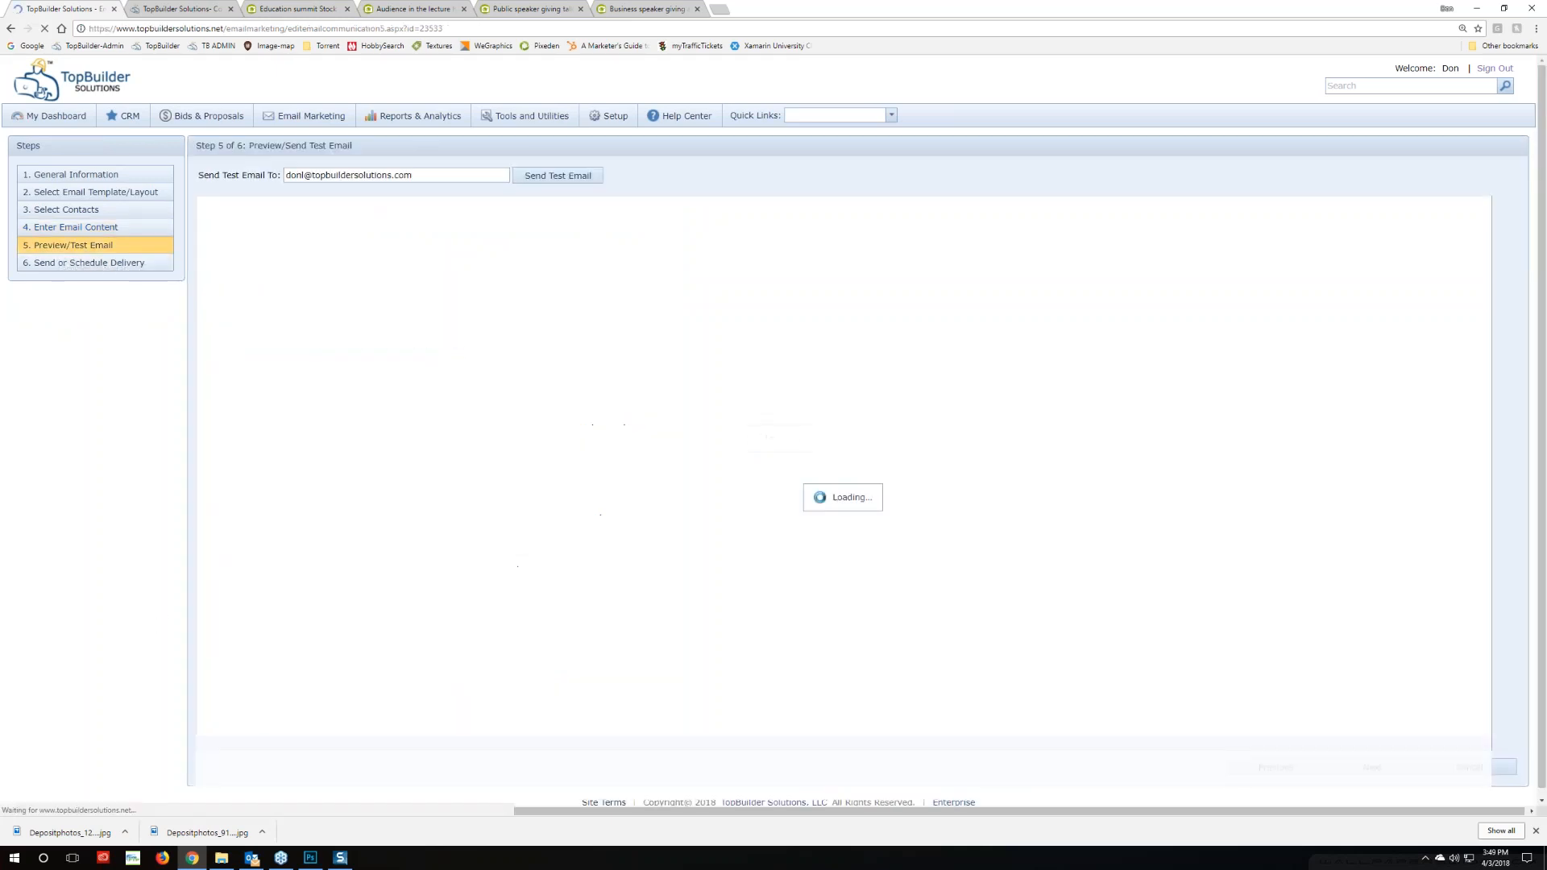
scroll(347, 587, "down", 3)
scroll(347, 586, "up", 2)
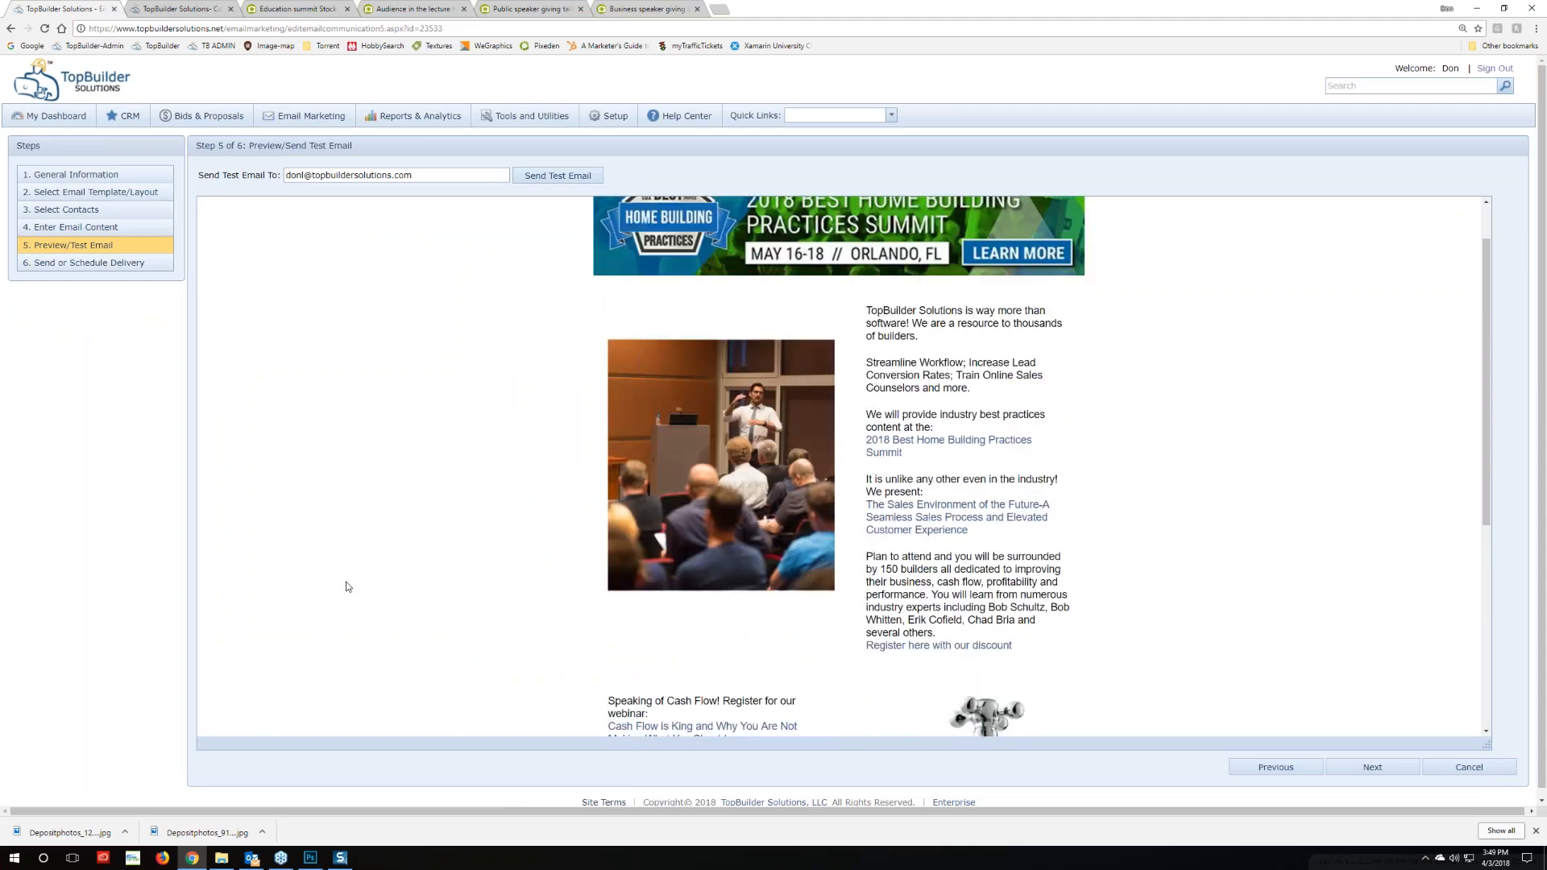
scroll(476, 596, "down", 4)
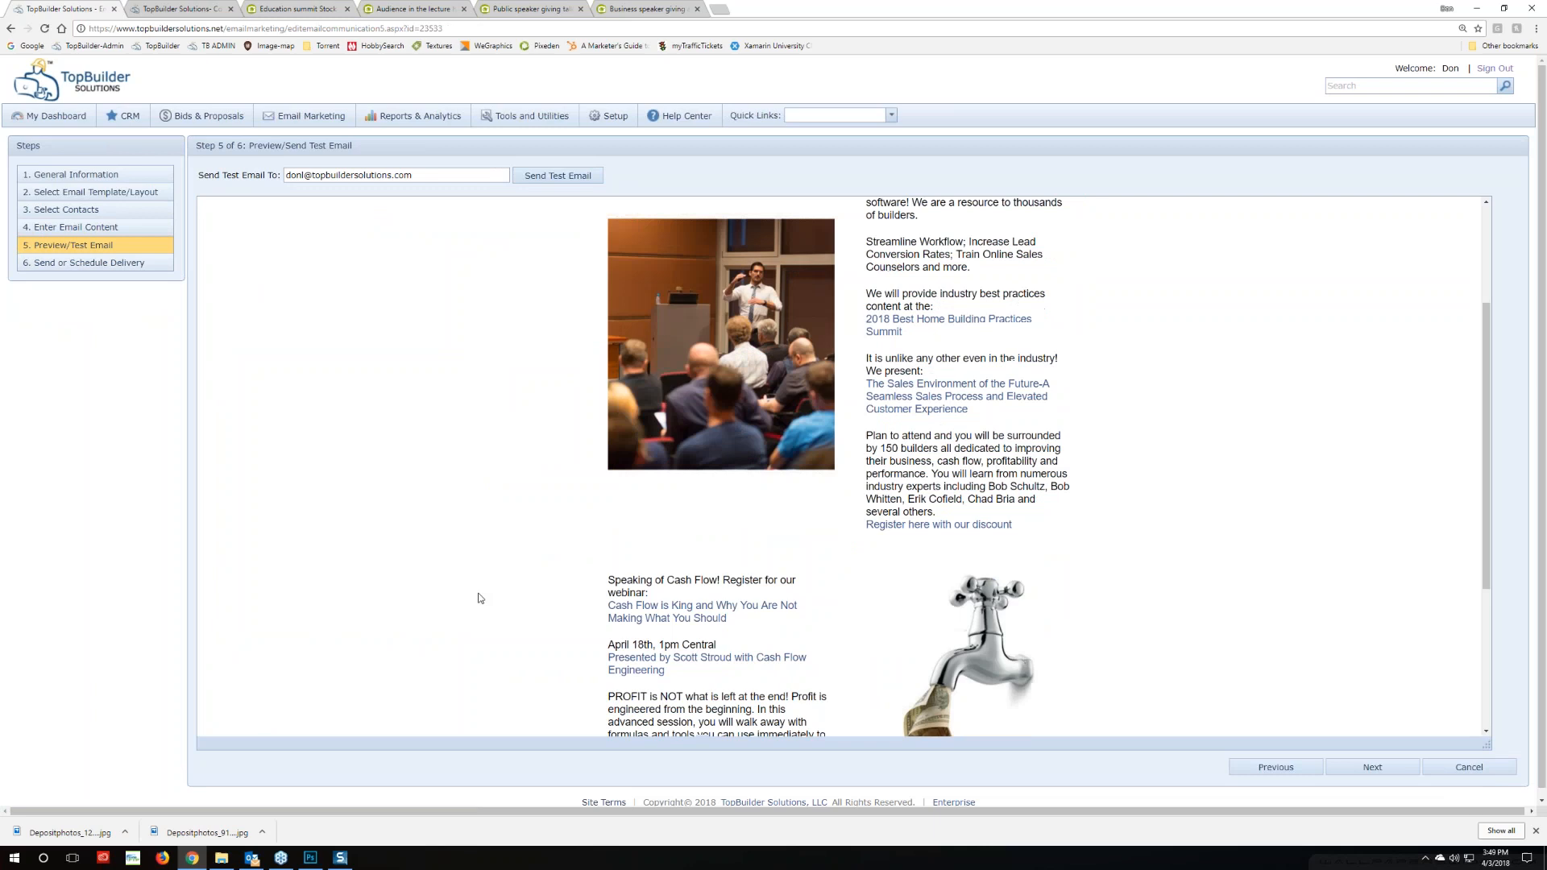
scroll(563, 580, "down", 1)
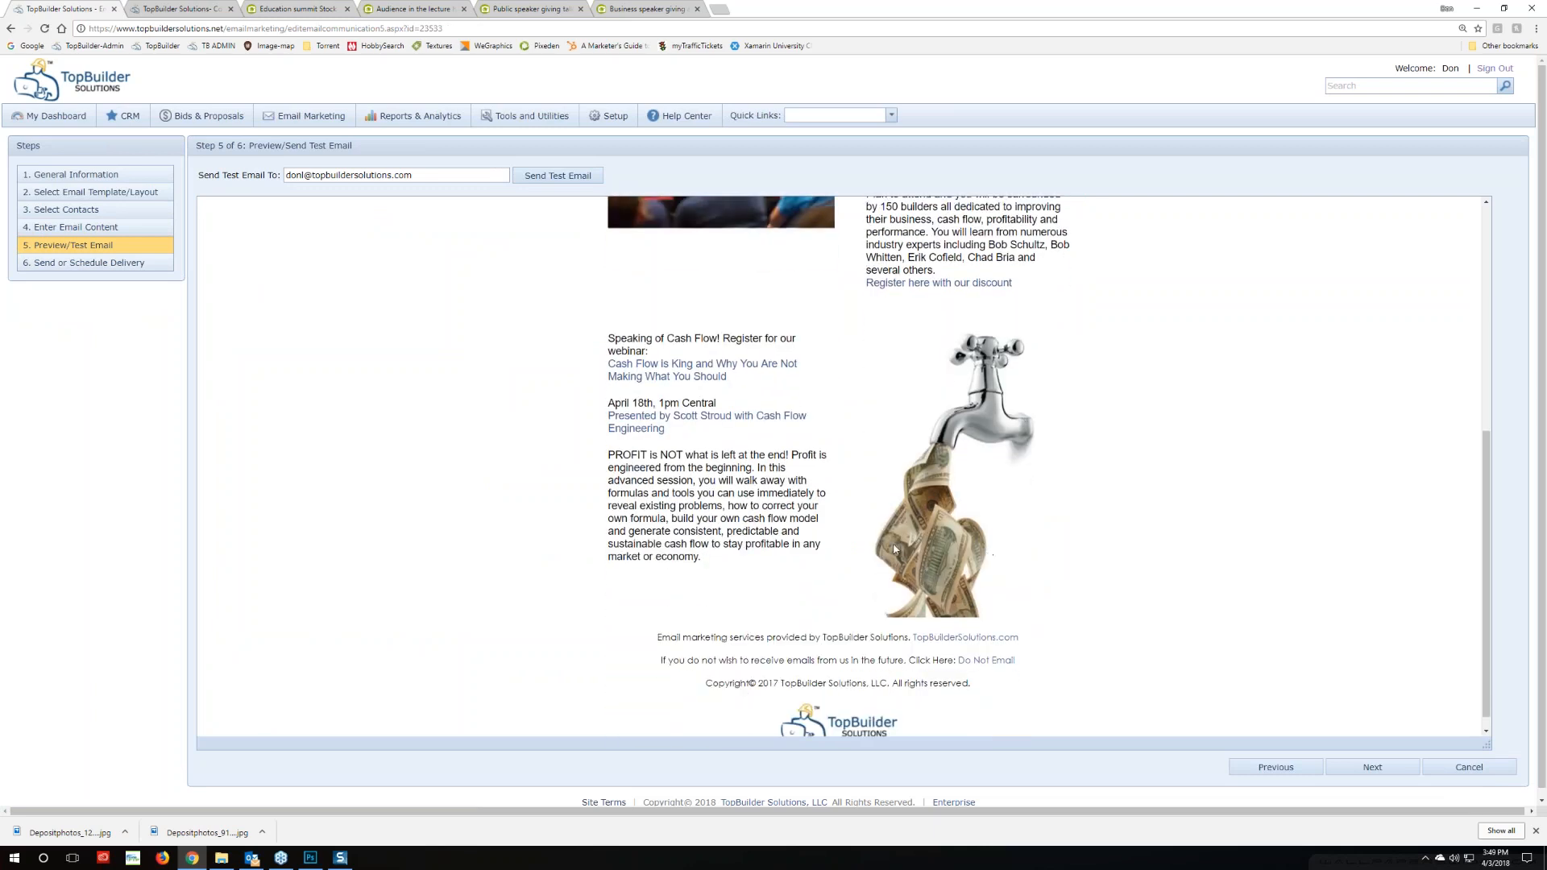
scroll(528, 544, "up", 1)
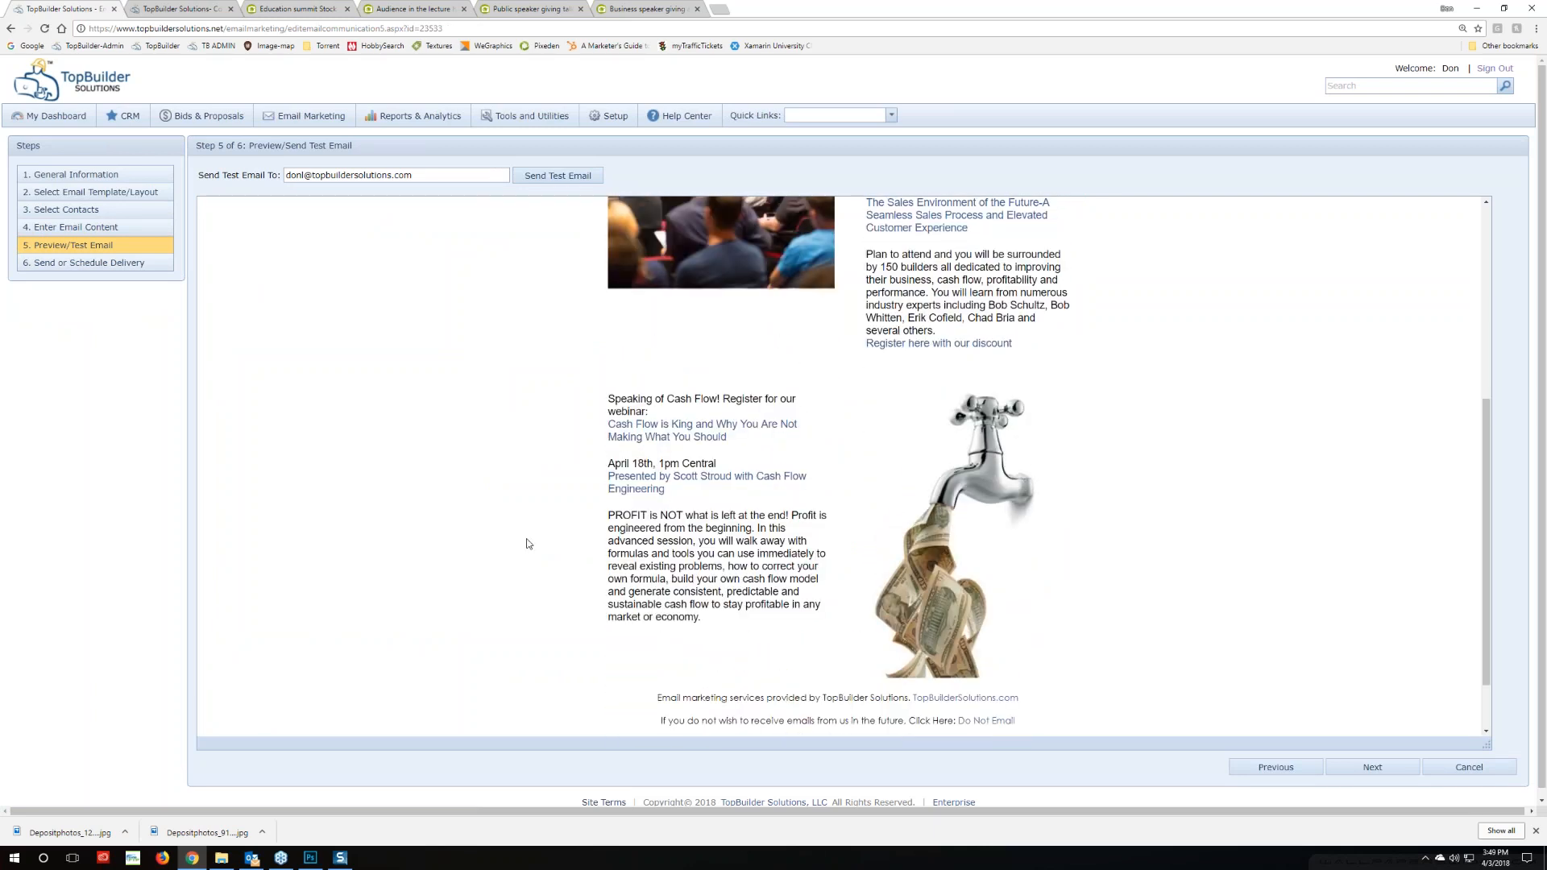
scroll(528, 544, "up", 1)
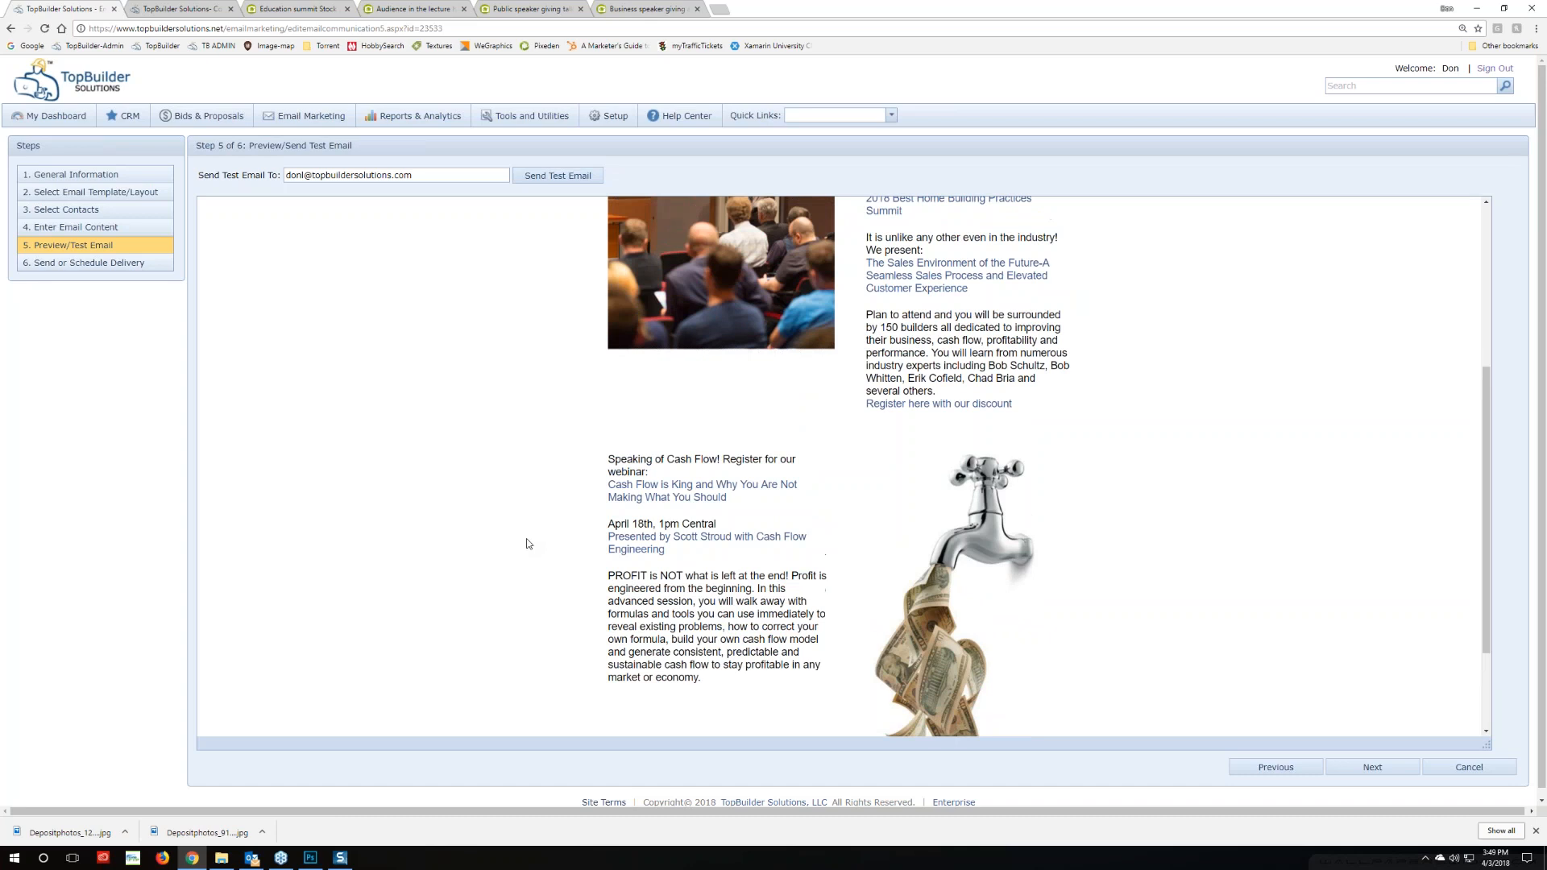
scroll(528, 544, "down", 1)
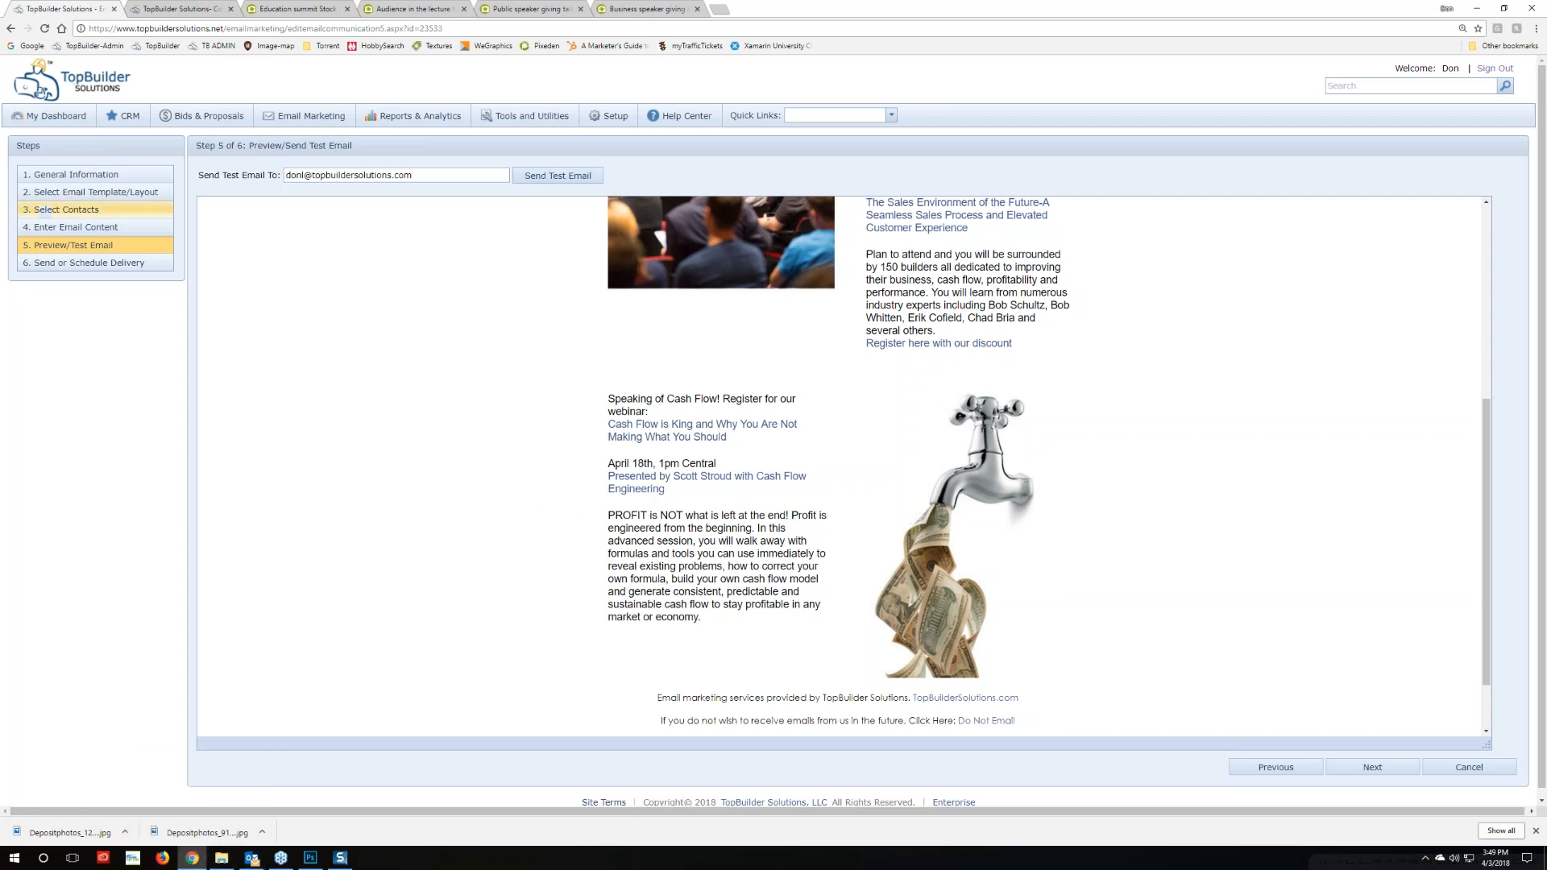
In Enter Email Content, insert a blank line after the presenter line, then reload the preview
left_click(83, 233)
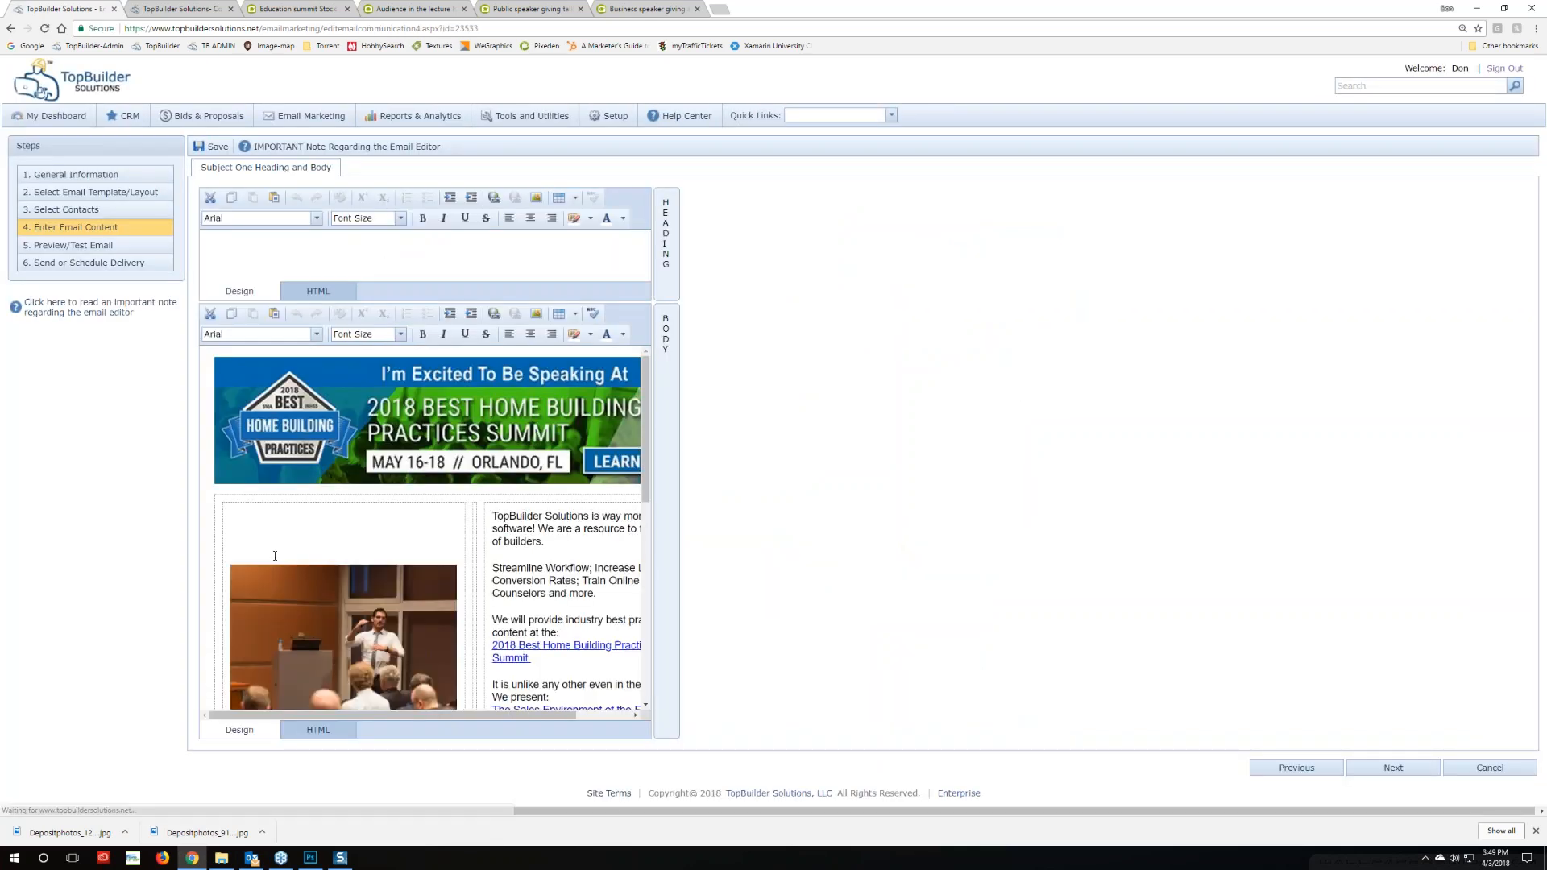
scroll(276, 555, "down", 5)
scroll(277, 555, "down", 2)
left_click(230, 445)
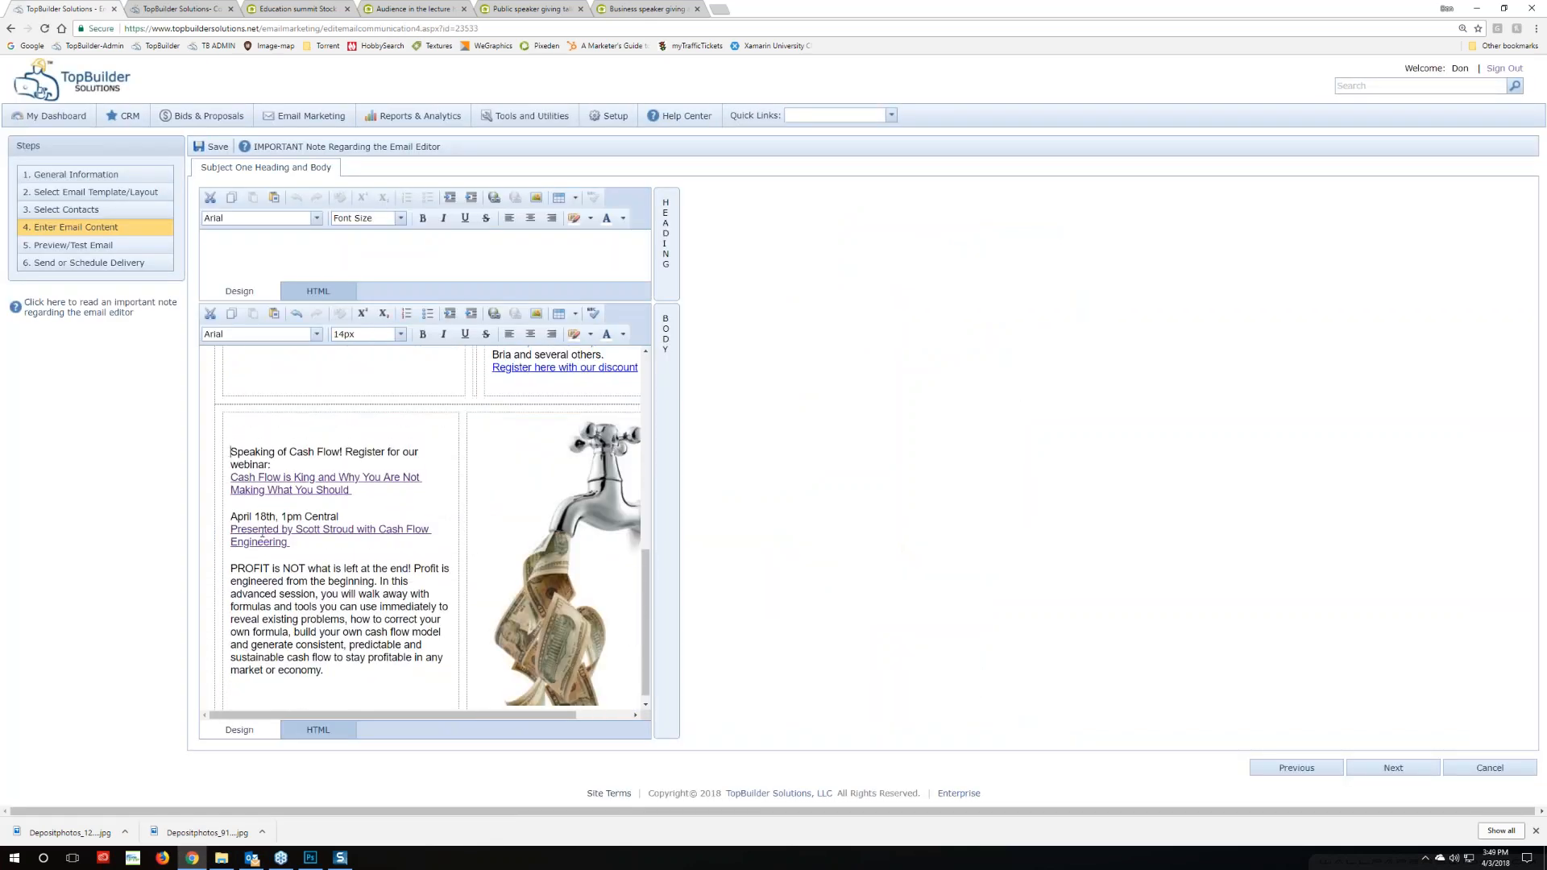
left_click(293, 542)
key("Return")
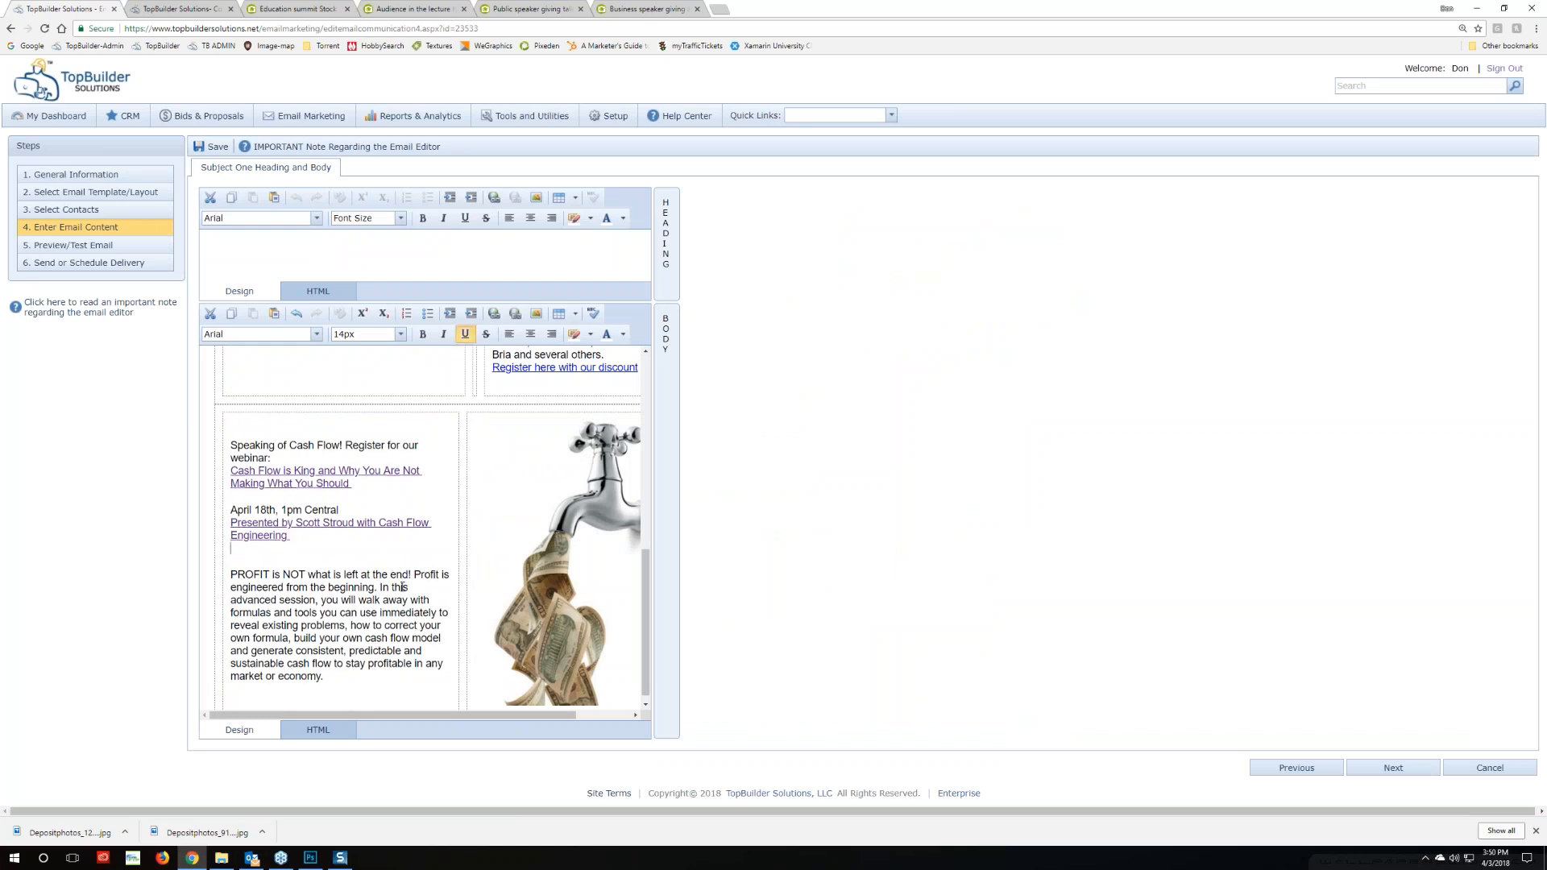
left_click(73, 245)
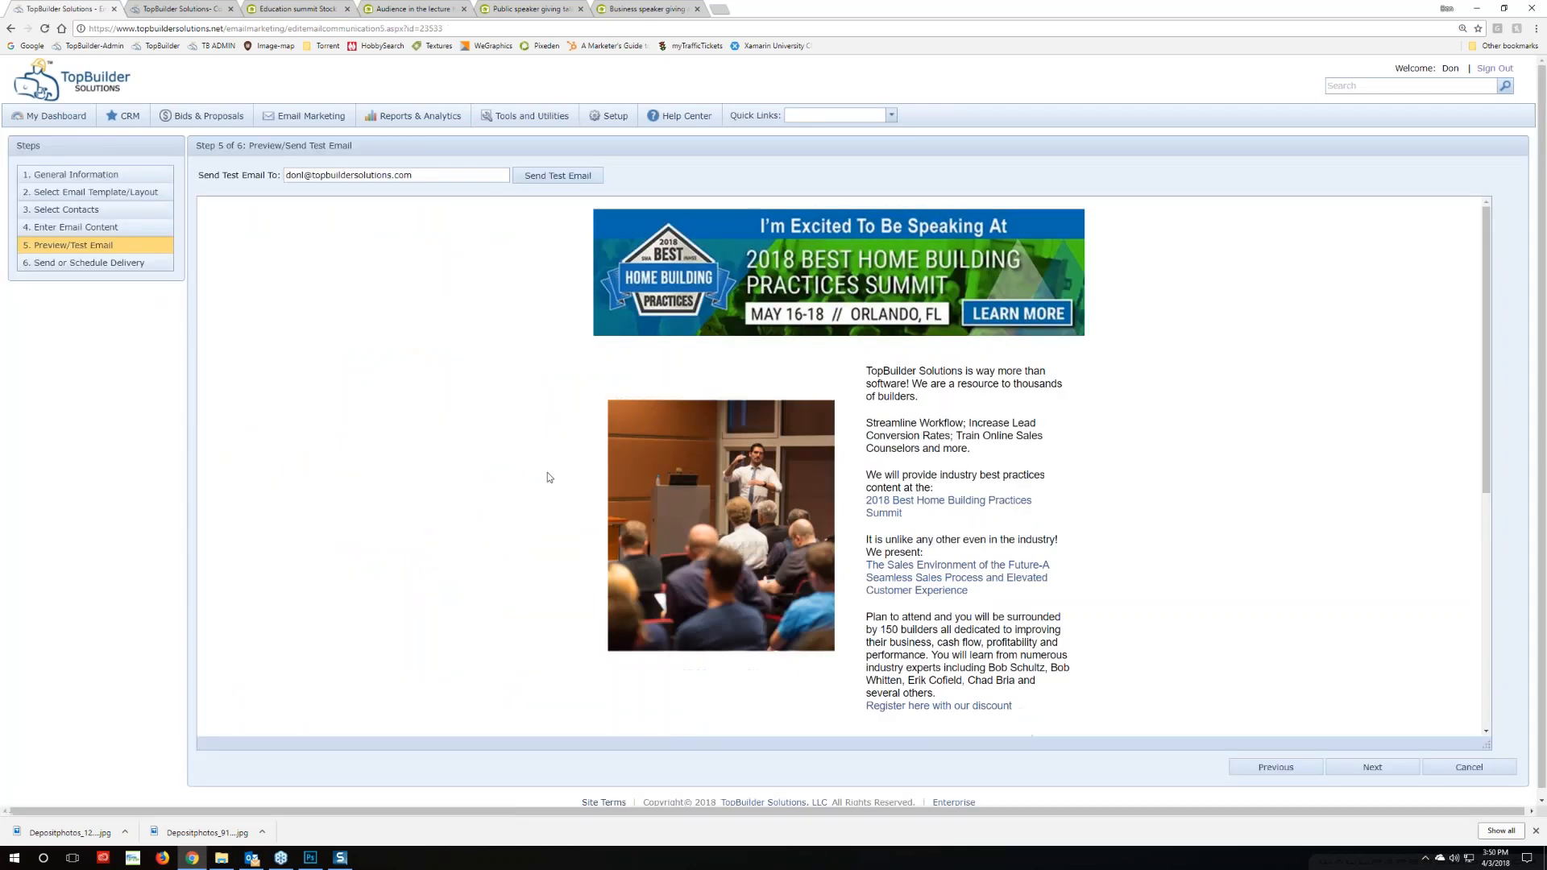
Send the test email to the original recipient and dismiss the confirmation
scroll(548, 475, "down", 5)
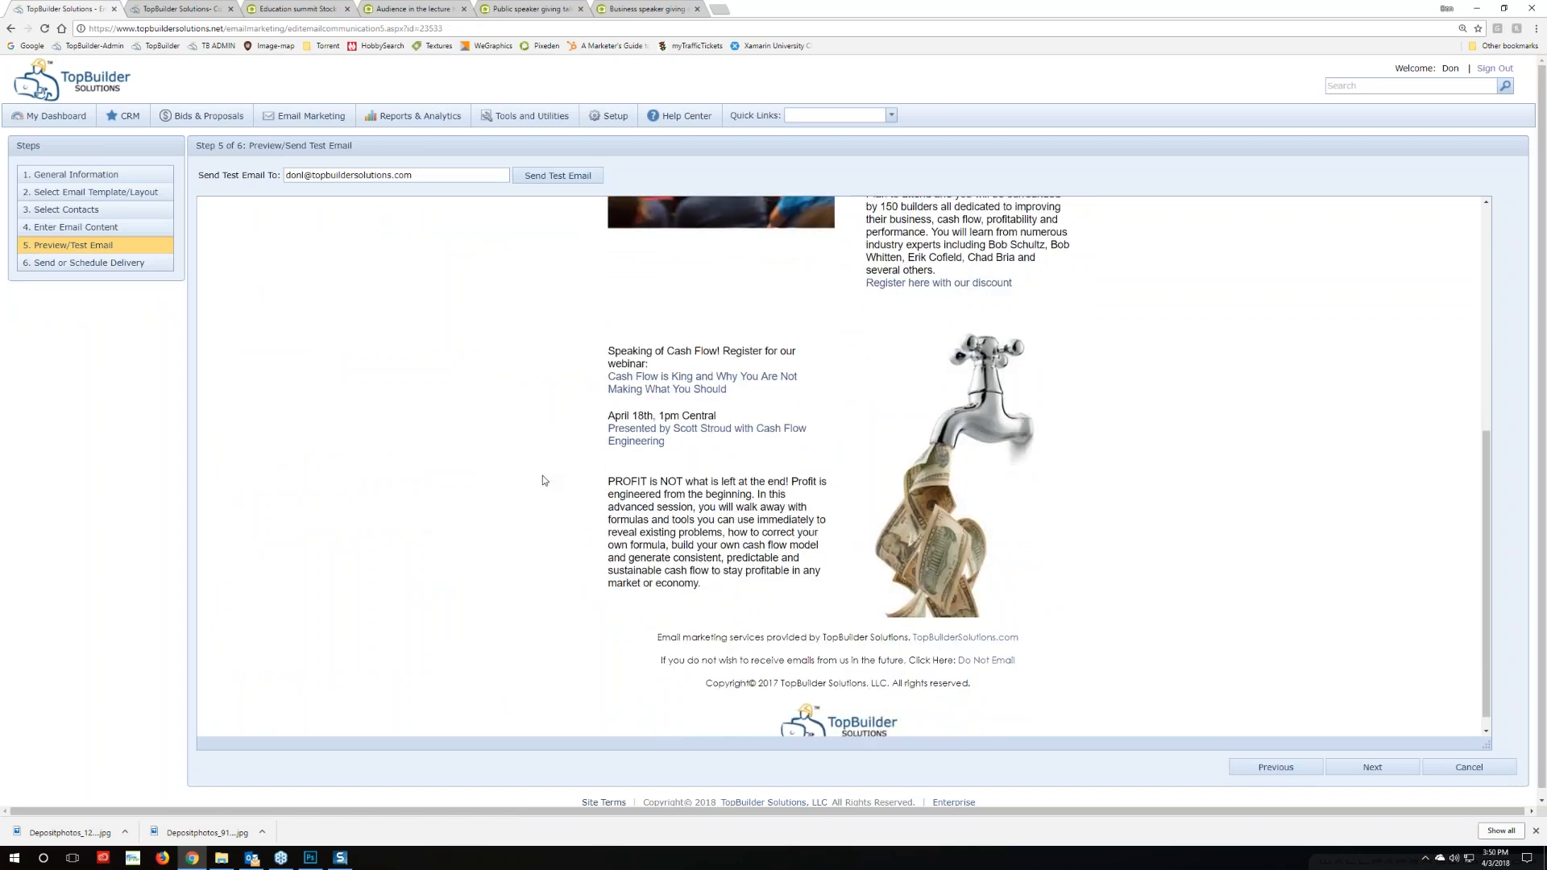
scroll(543, 481, "up", 5)
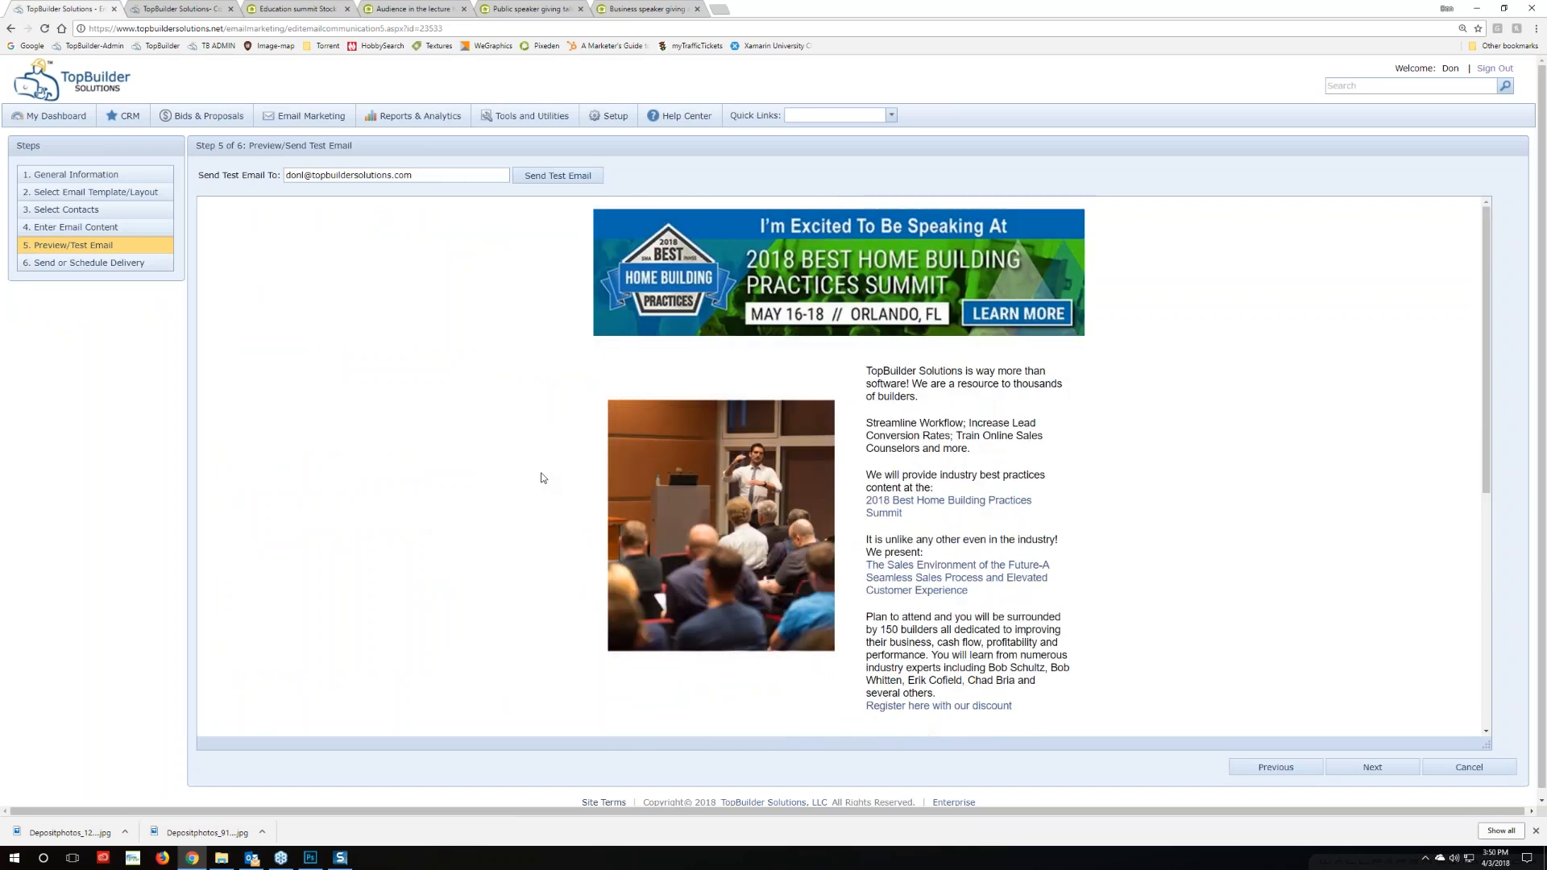
left_click(520, 176)
left_click(767, 475)
Change the recipient's name part to a colleague's, send again, then switch to Outlook
left_click_drag(303, 174, 242, 174)
type("erikc")
left_click(527, 174)
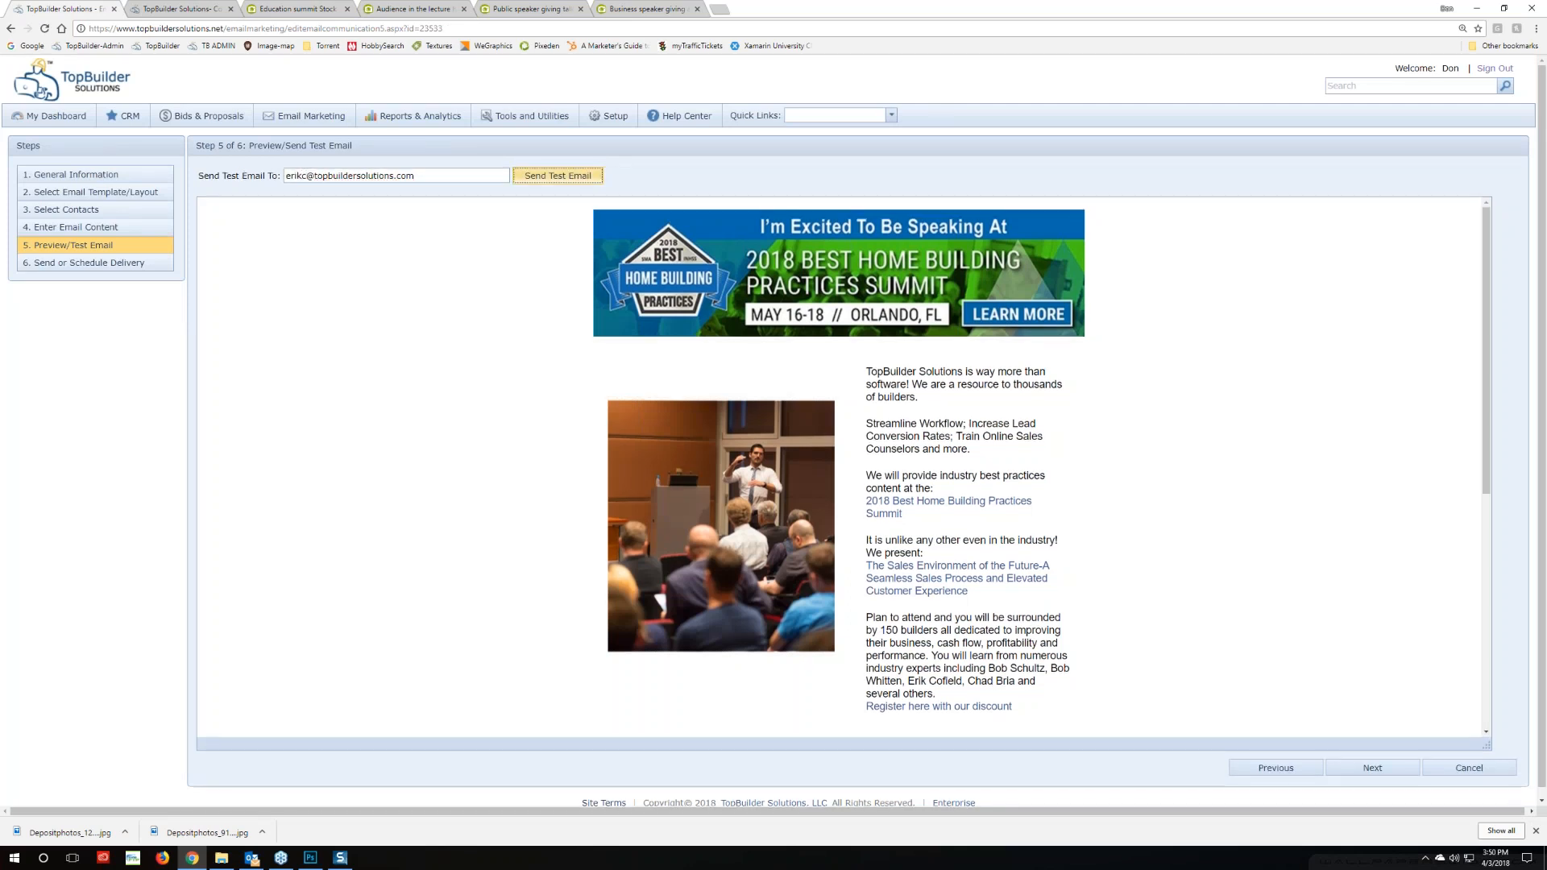
left_click(767, 474)
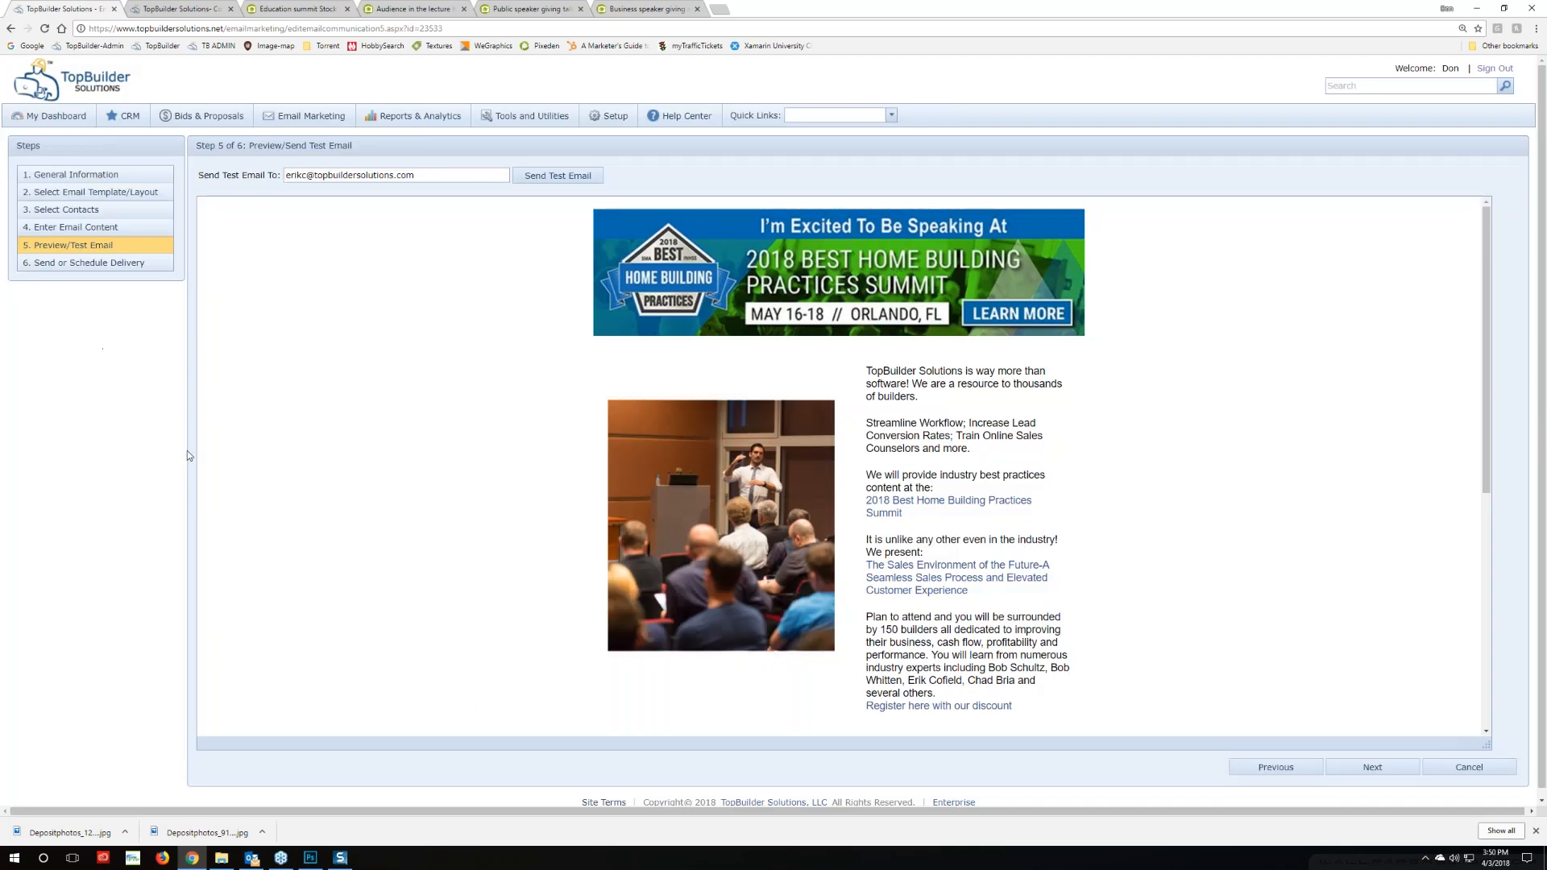
left_click(251, 858)
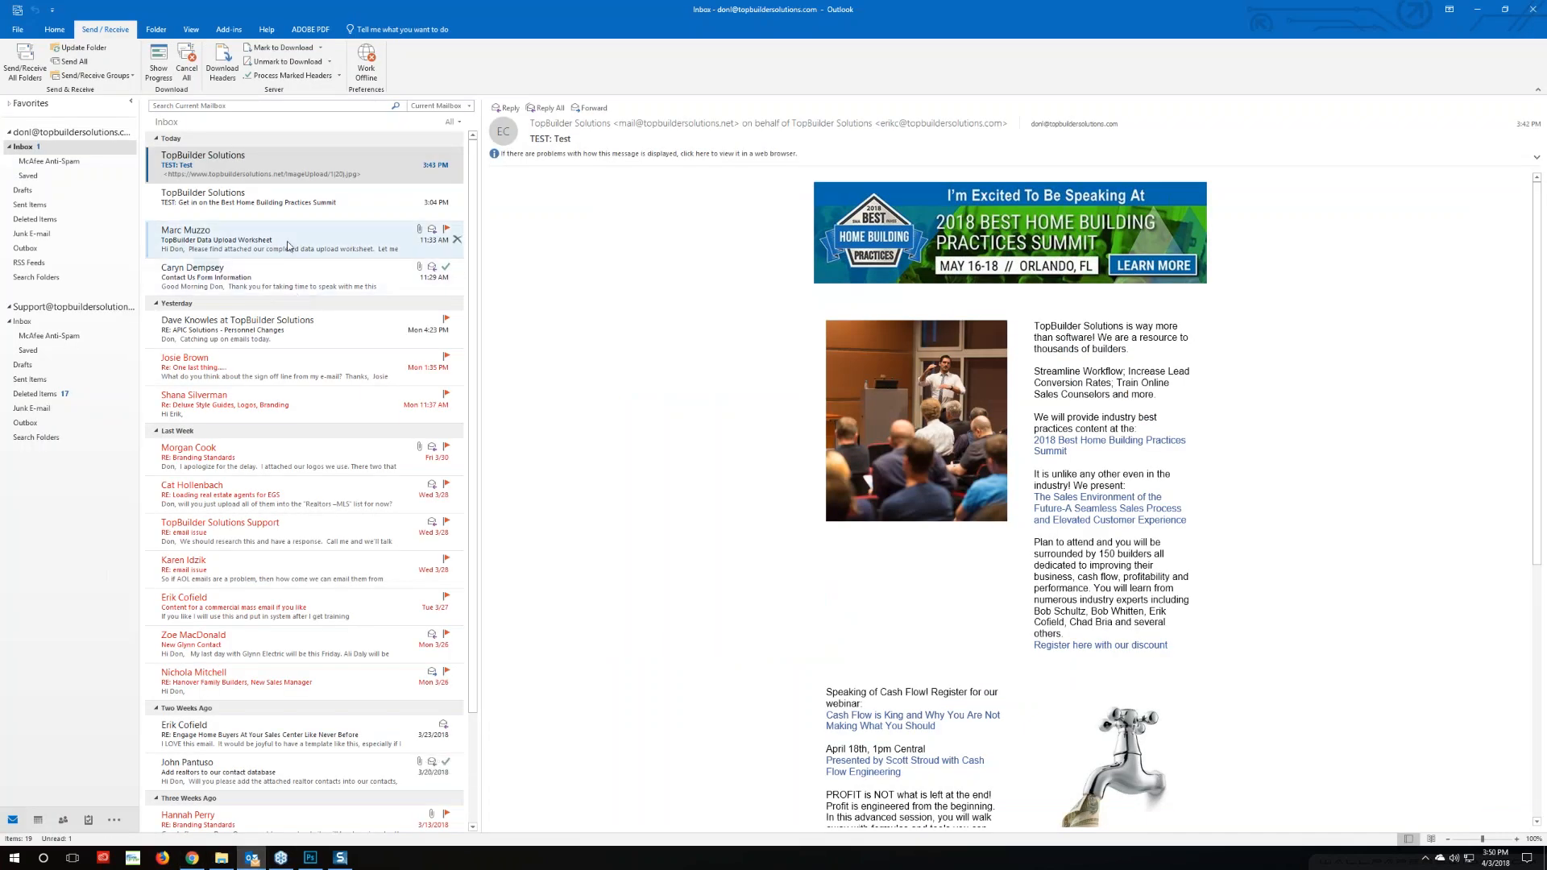
left_click(24, 61)
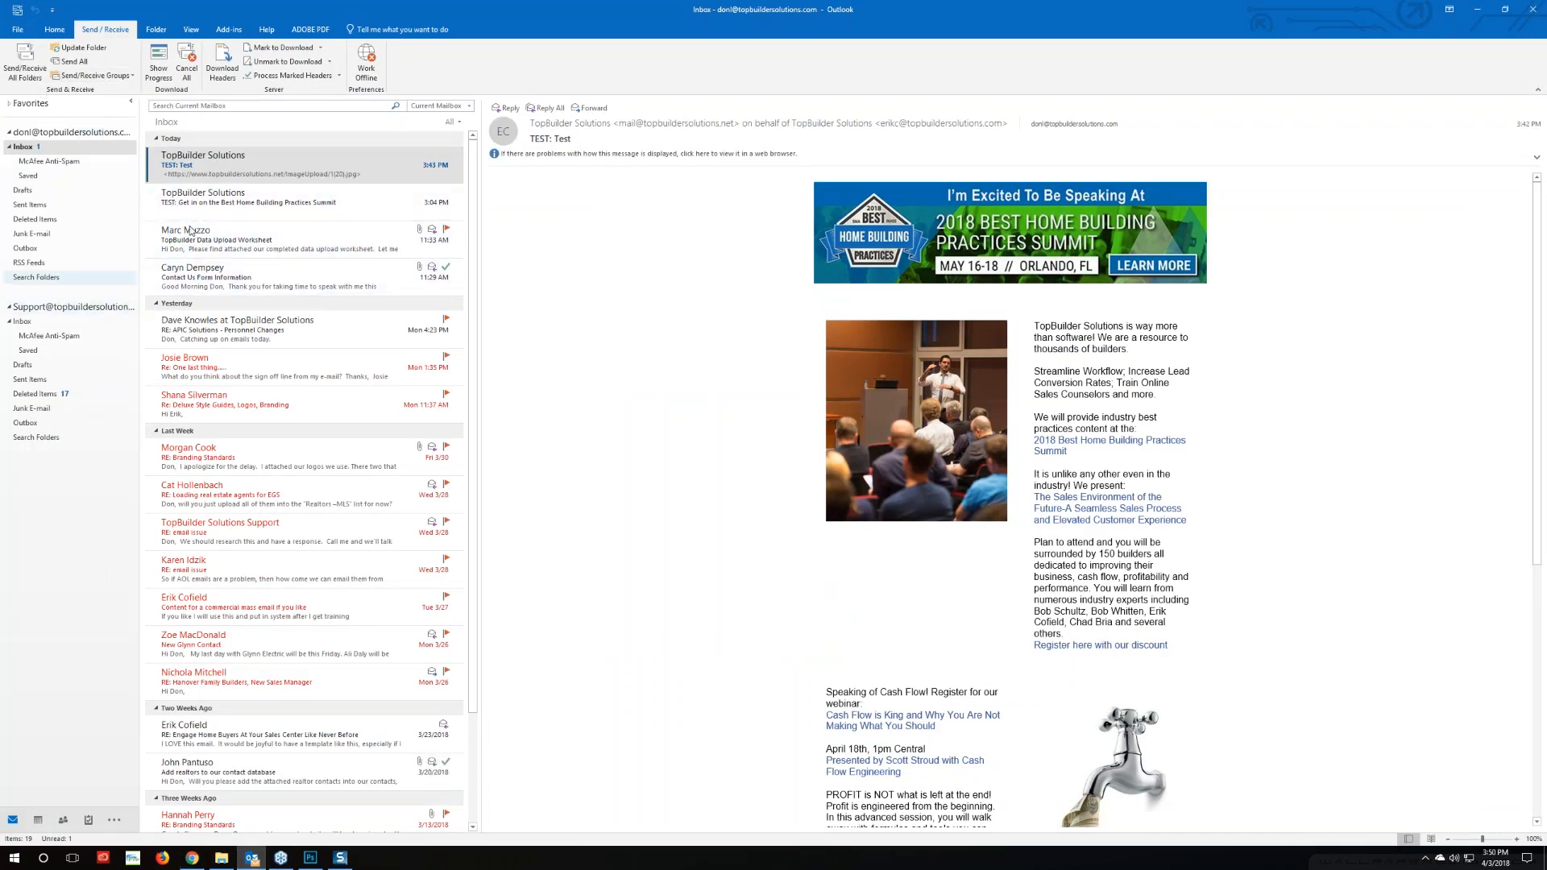
left_click(208, 198)
left_click(259, 154)
key("Delete")
key("Delete")
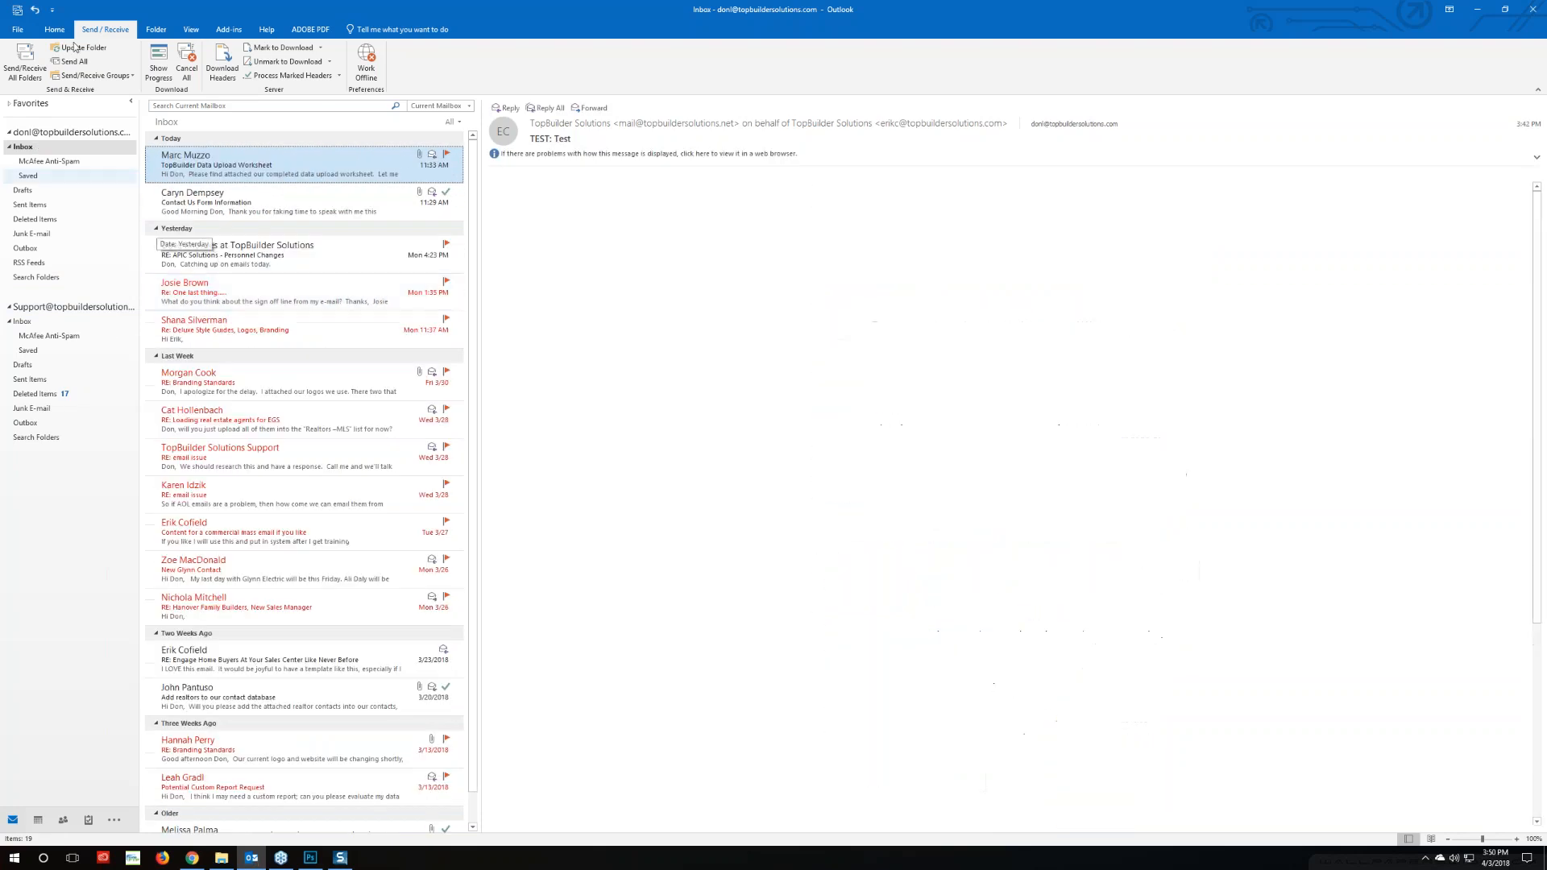
left_click(26, 63)
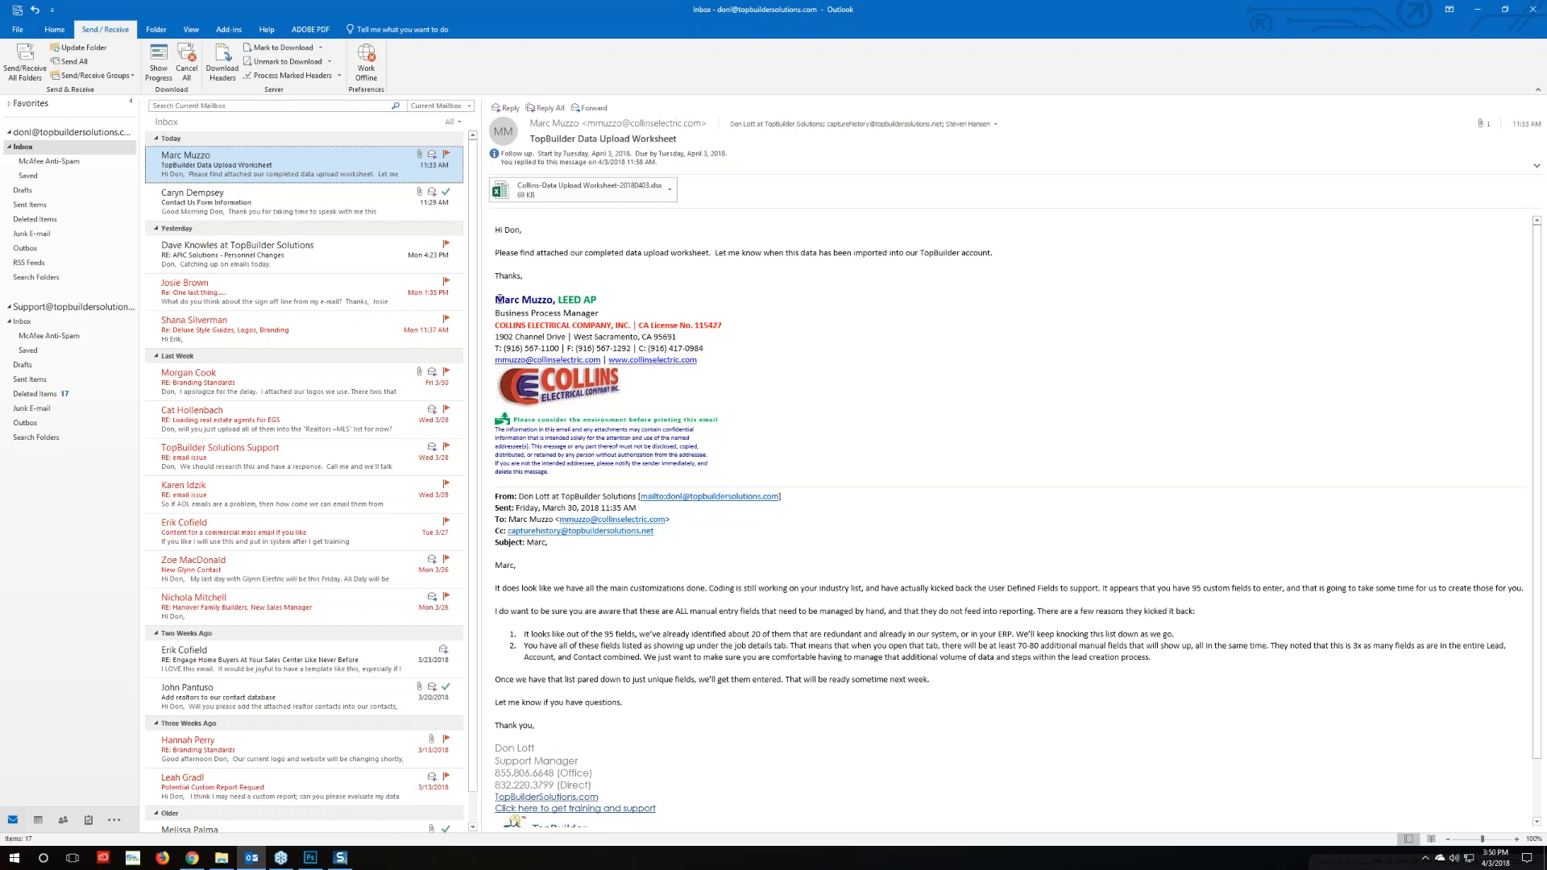
left_click(24, 63)
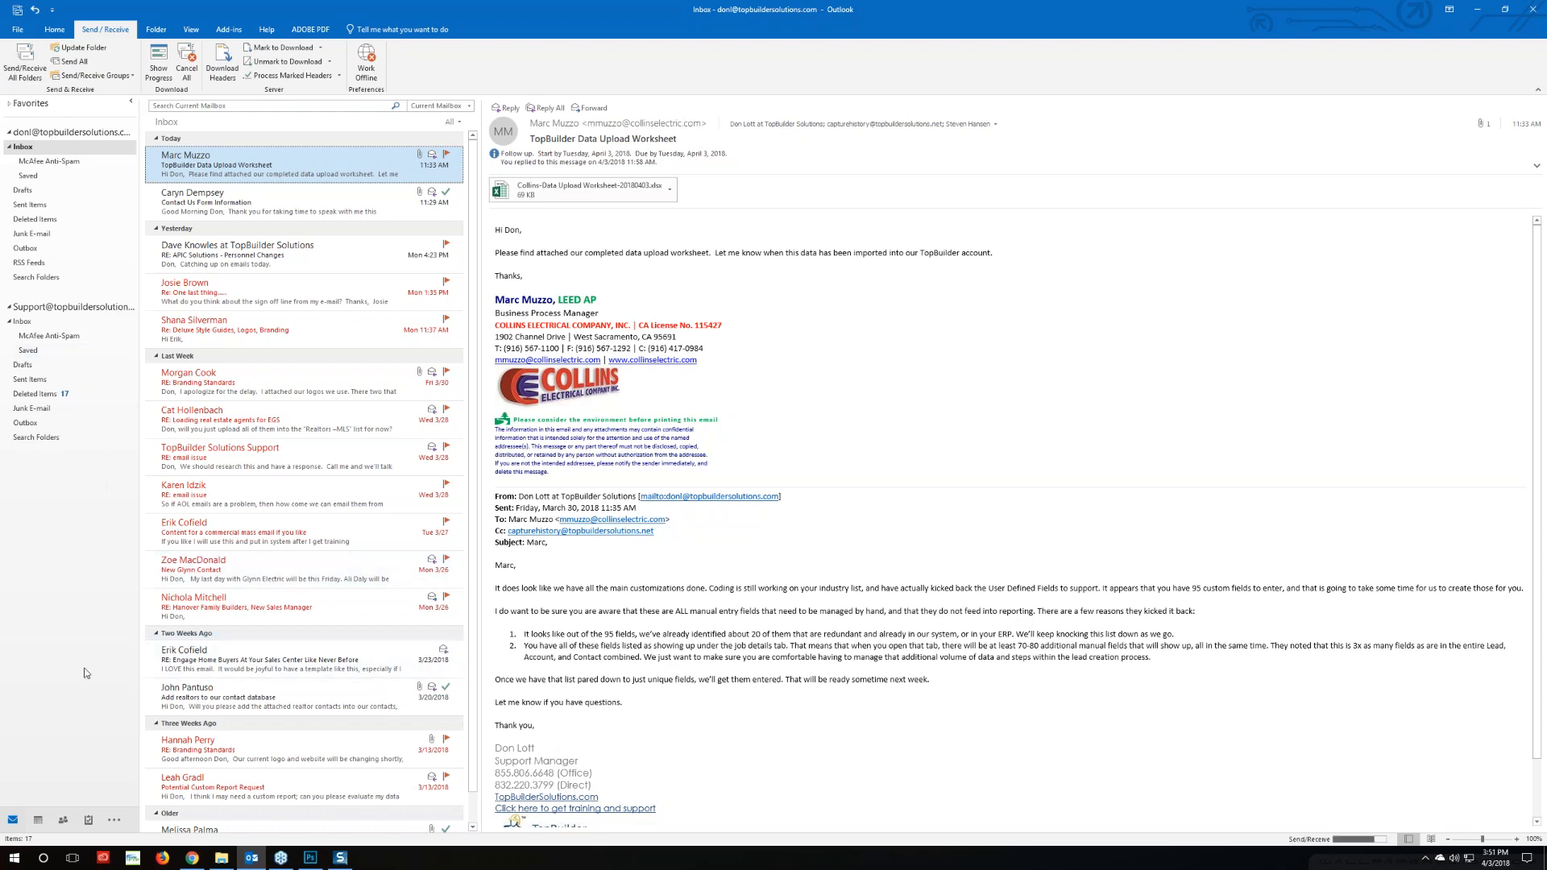
left_click(192, 858)
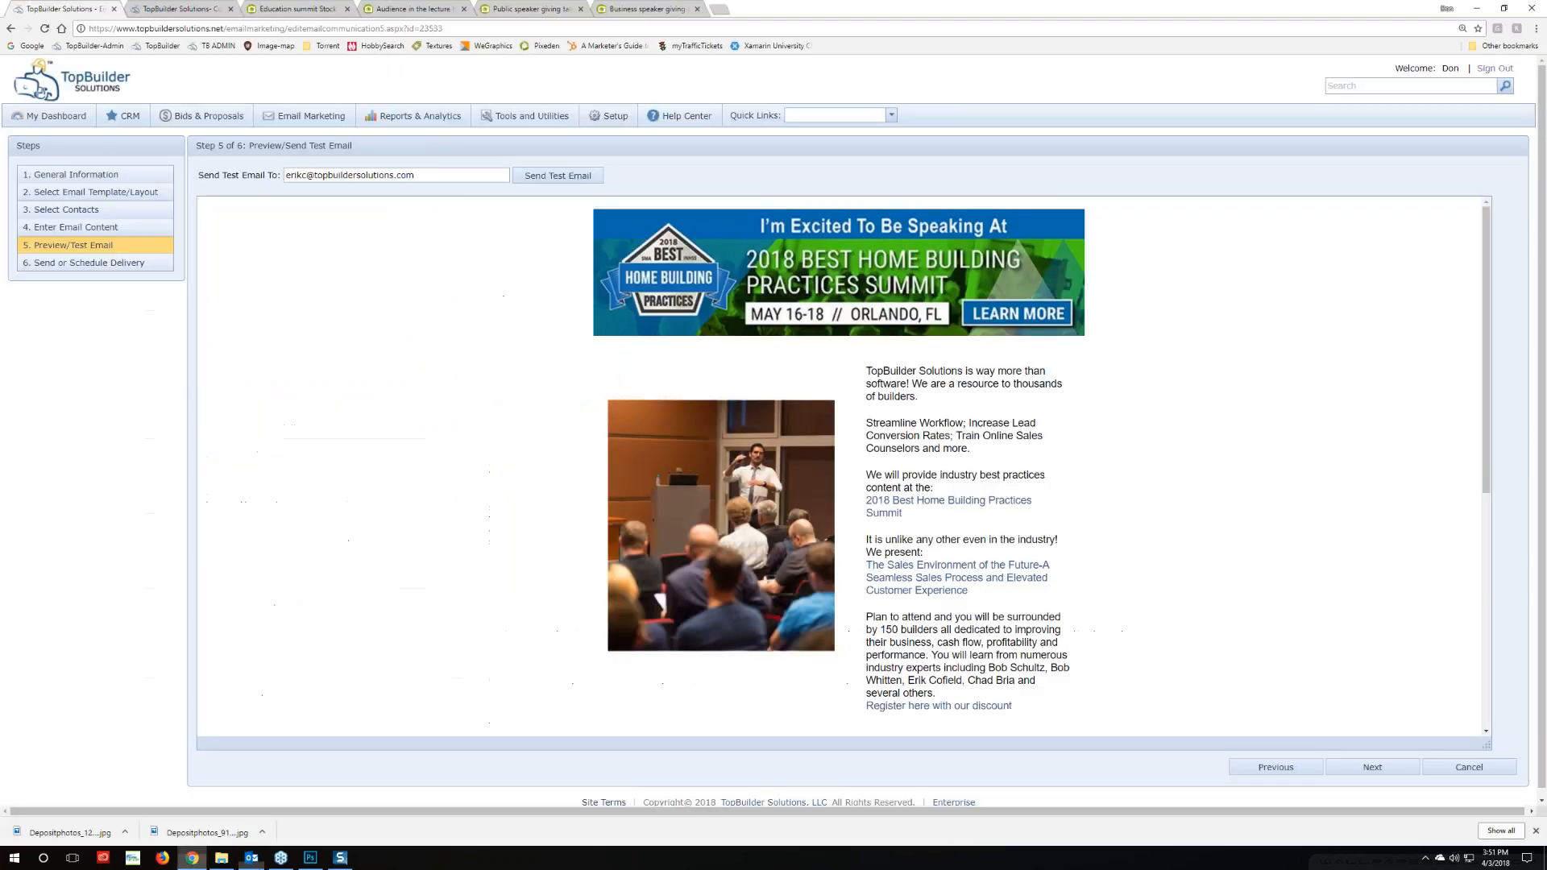
Show the Content Center item list and scroll through it down to Separation Line
left_click(161, 10)
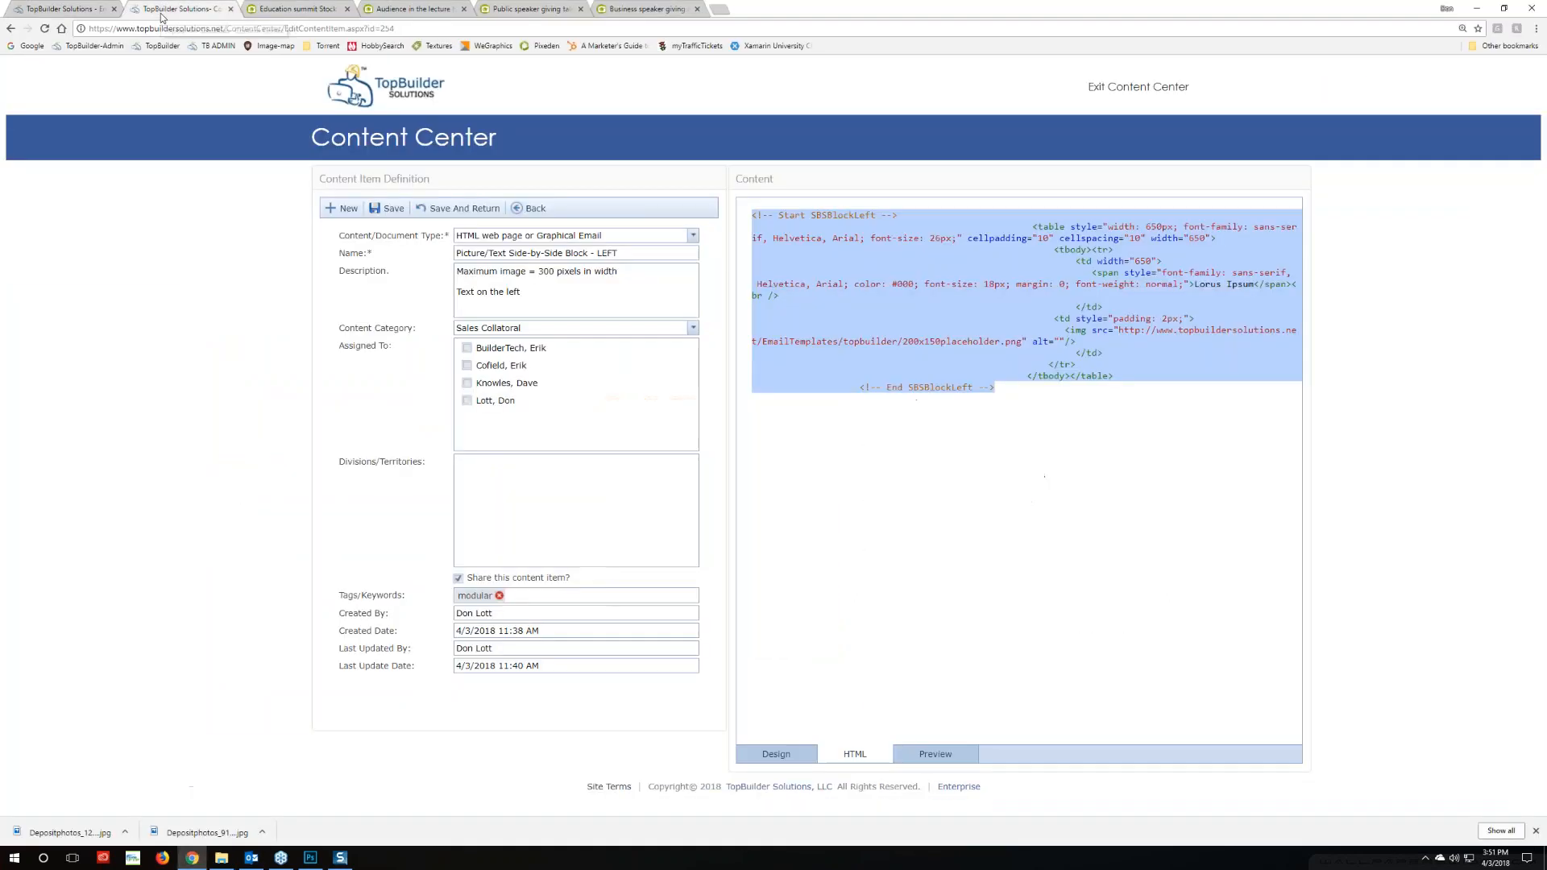
left_click(541, 211)
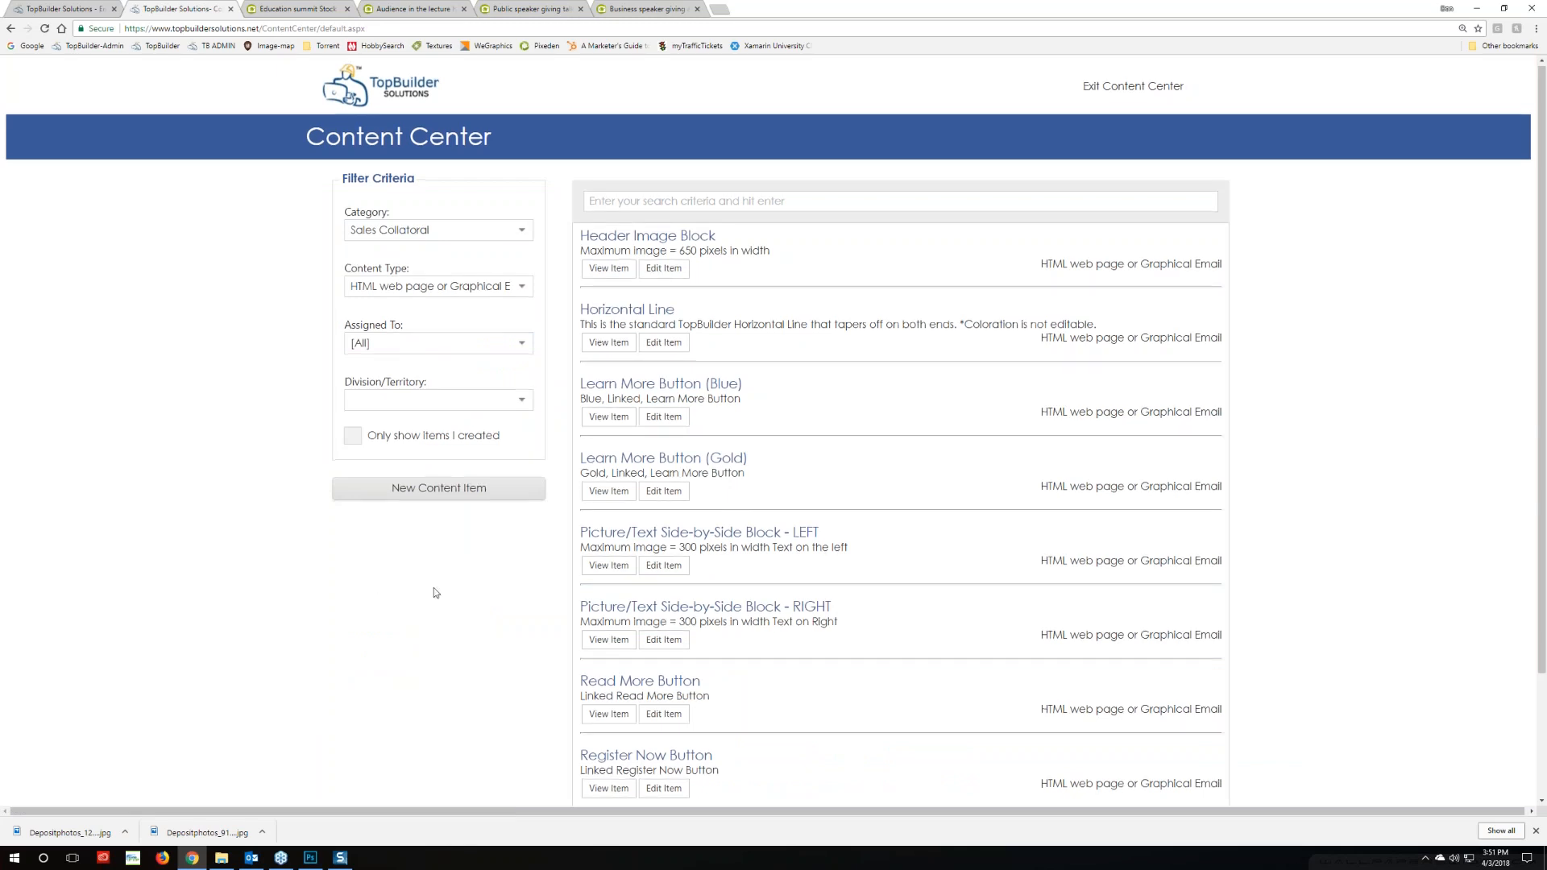
scroll(434, 587, "down", 1)
scroll(434, 592, "down", 1)
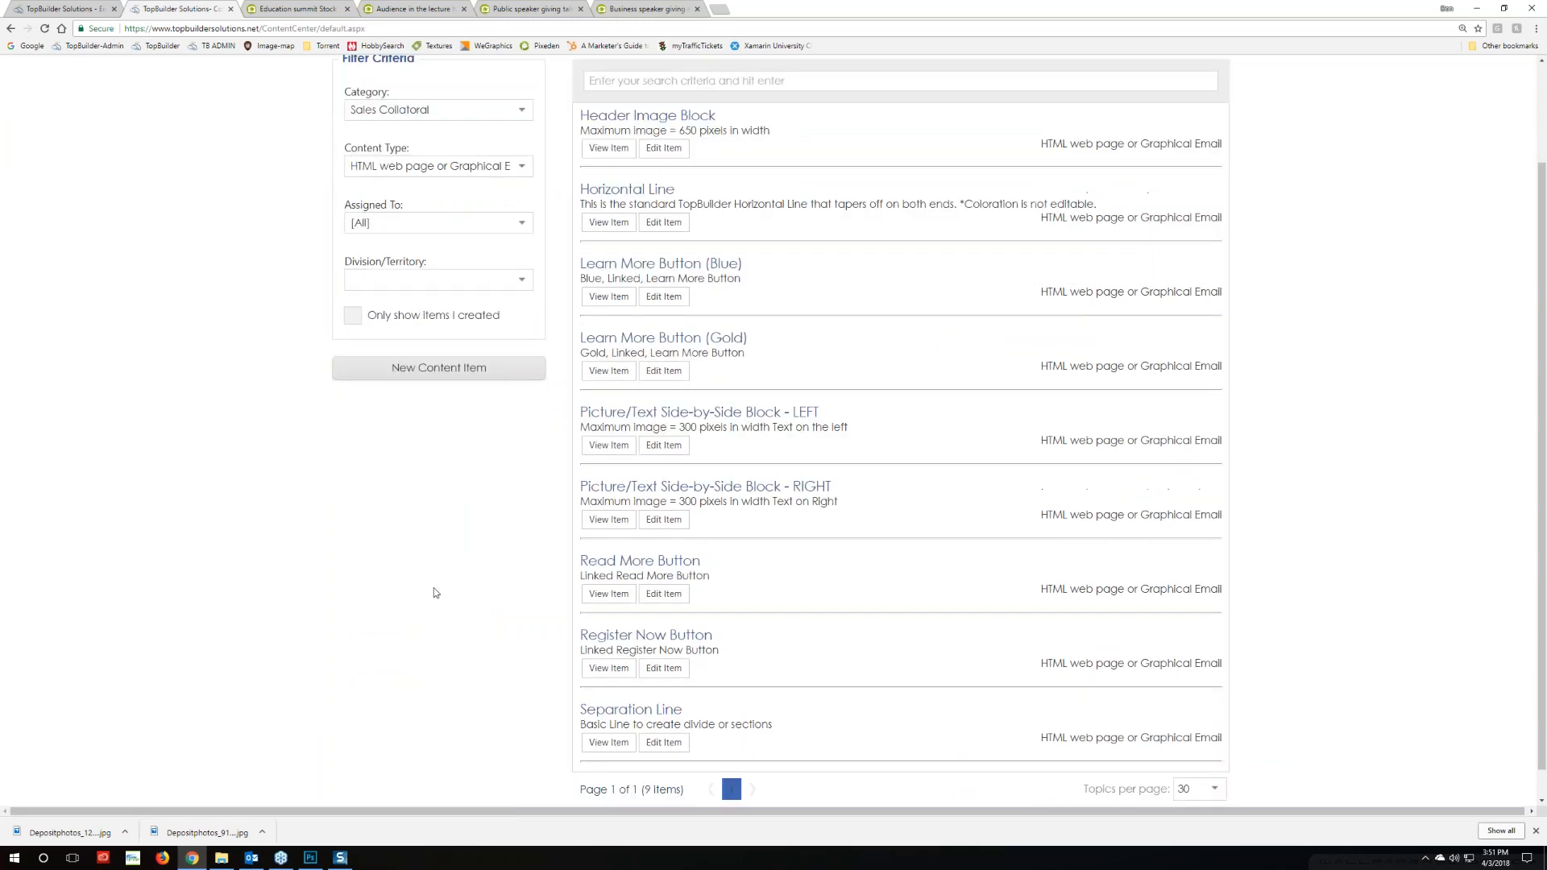
scroll(433, 592, "up", 1)
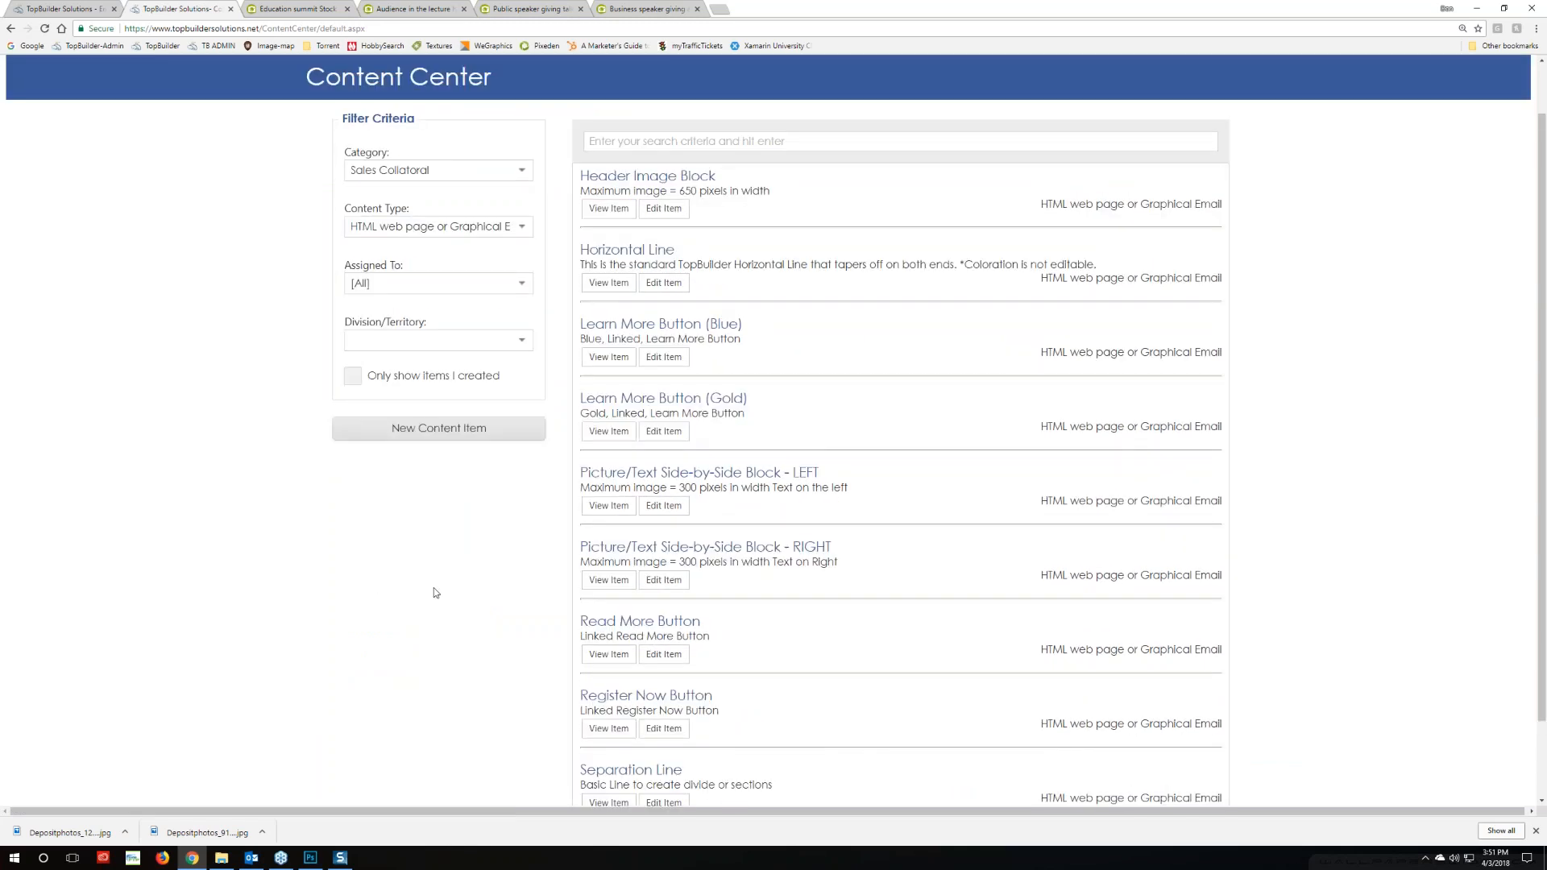
scroll(433, 592, "down", 1)
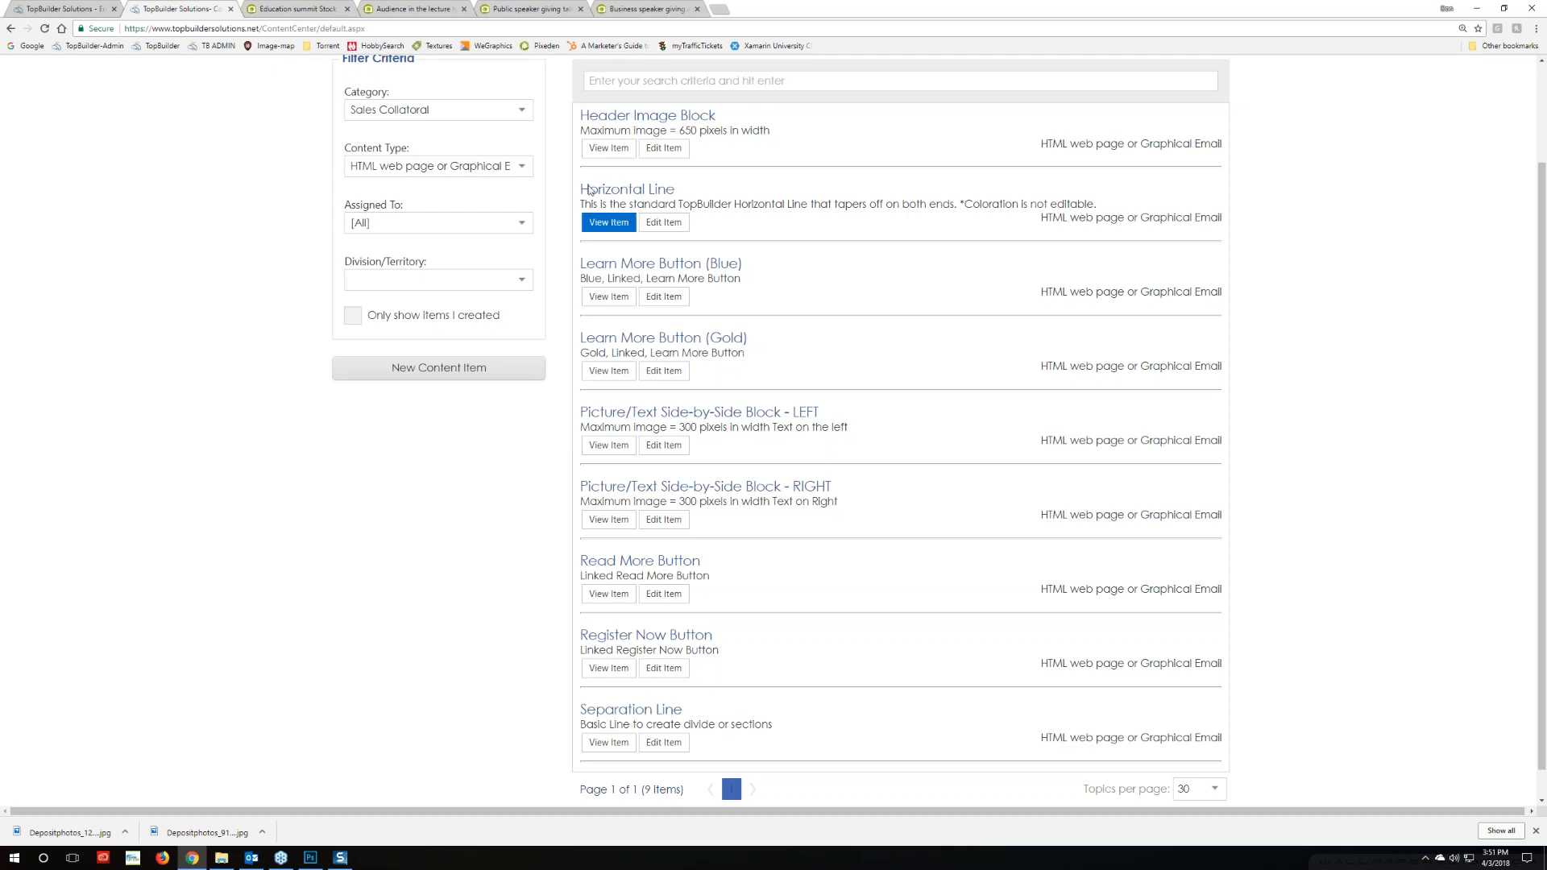
Inspect the Horizontal Line item, then open Separation Line and view its HTML and rendering
left_click(663, 222)
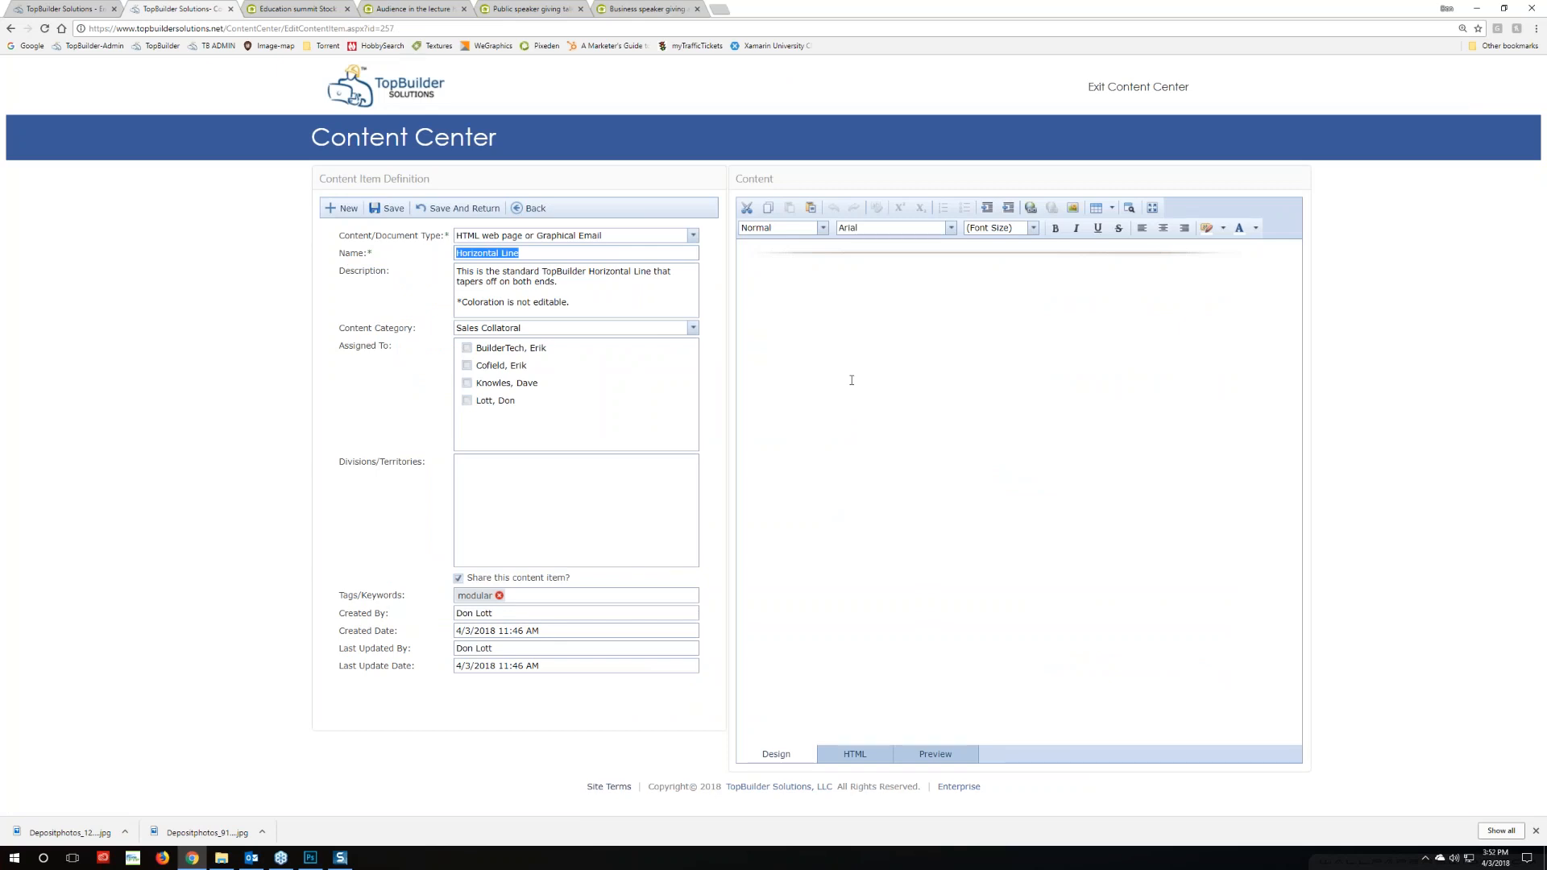
left_click(530, 208)
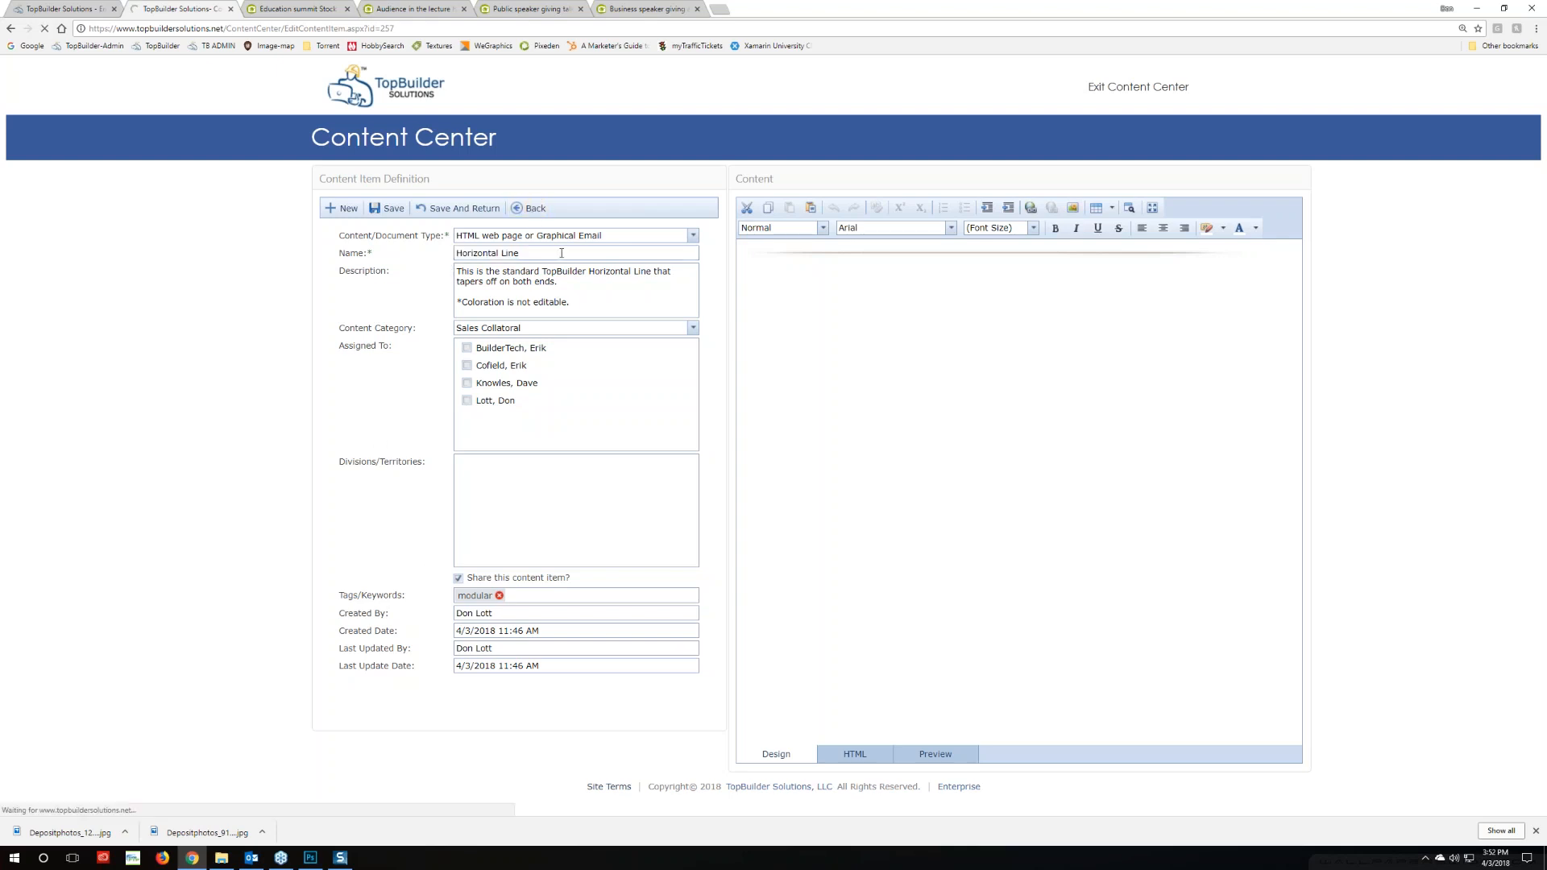
scroll(667, 719, "down", 2)
left_click(666, 714)
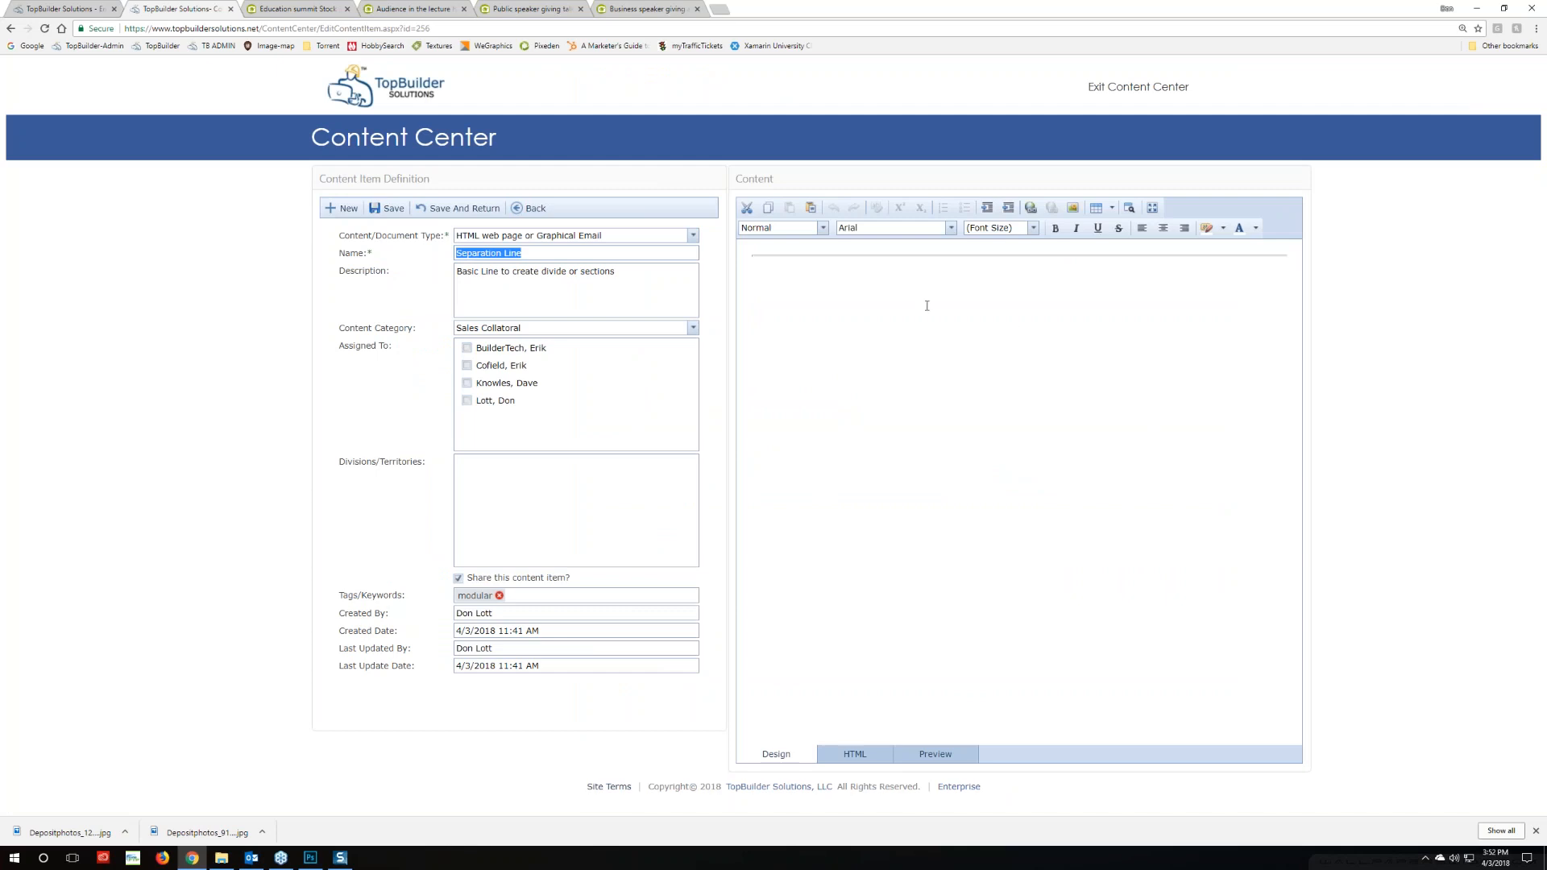
left_click(855, 754)
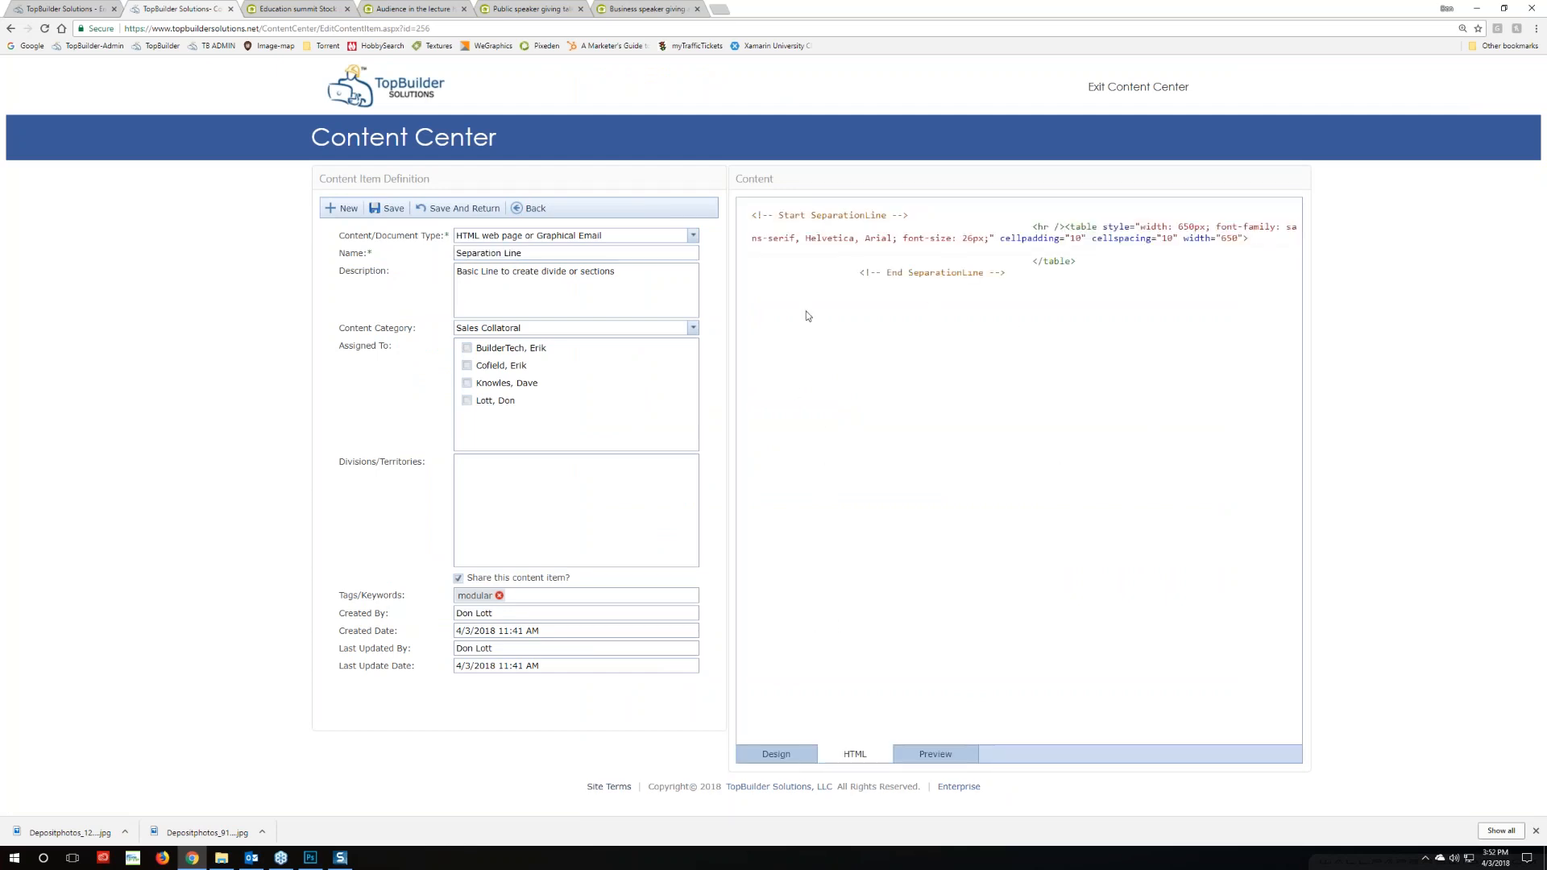
left_click(774, 754)
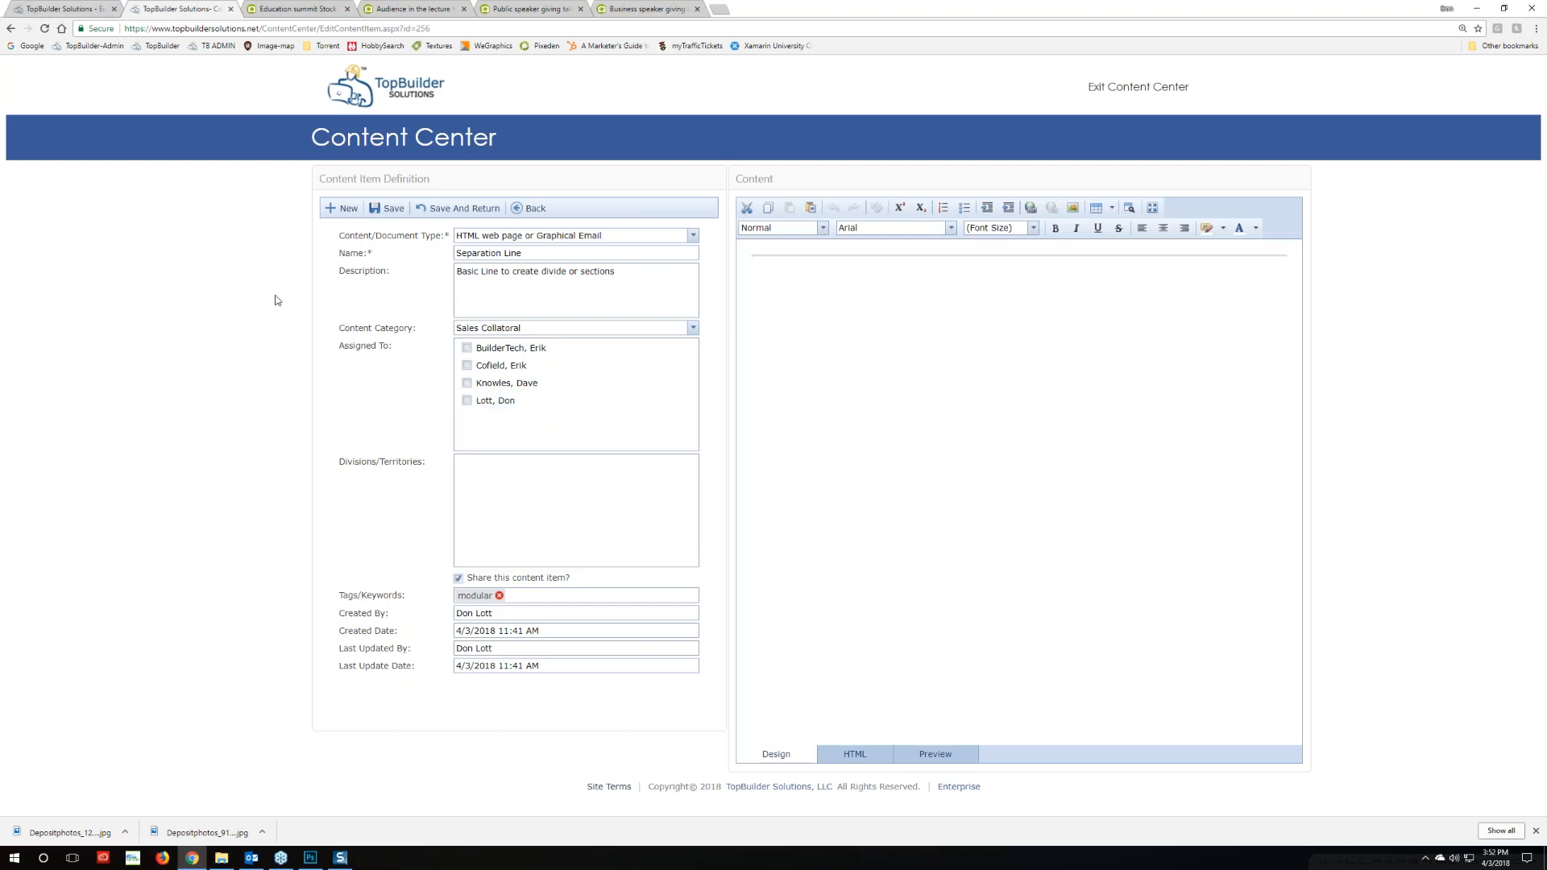
Select all of the Separation Line HTML source, then return to step 4, Enter Email Content
left_click(54, 11)
scroll(553, 512, "down", 1)
scroll(553, 512, "down", 2)
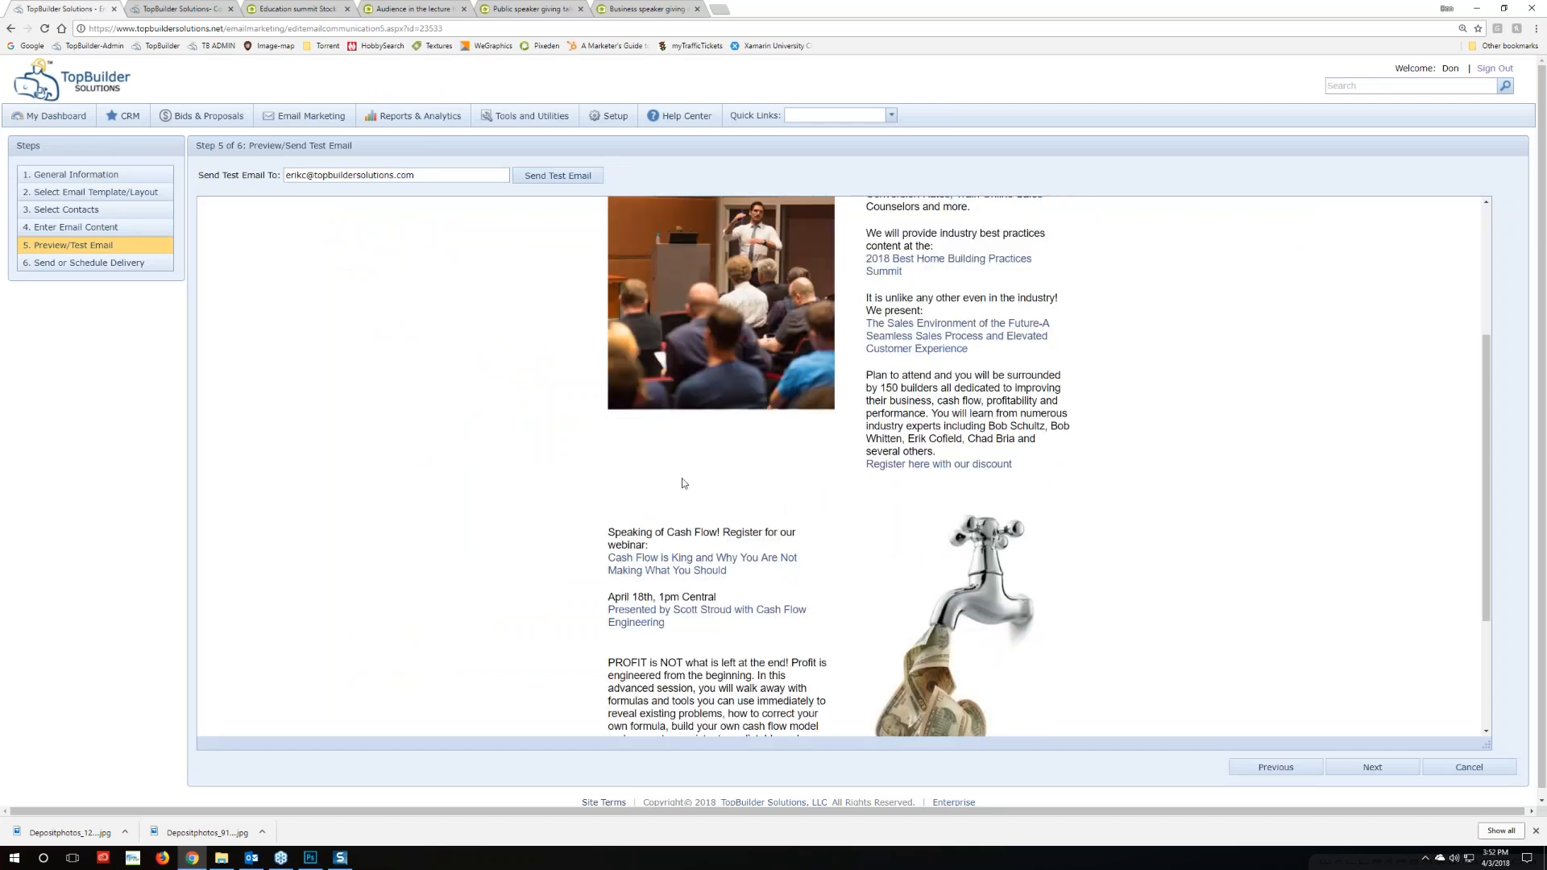
left_click(178, 9)
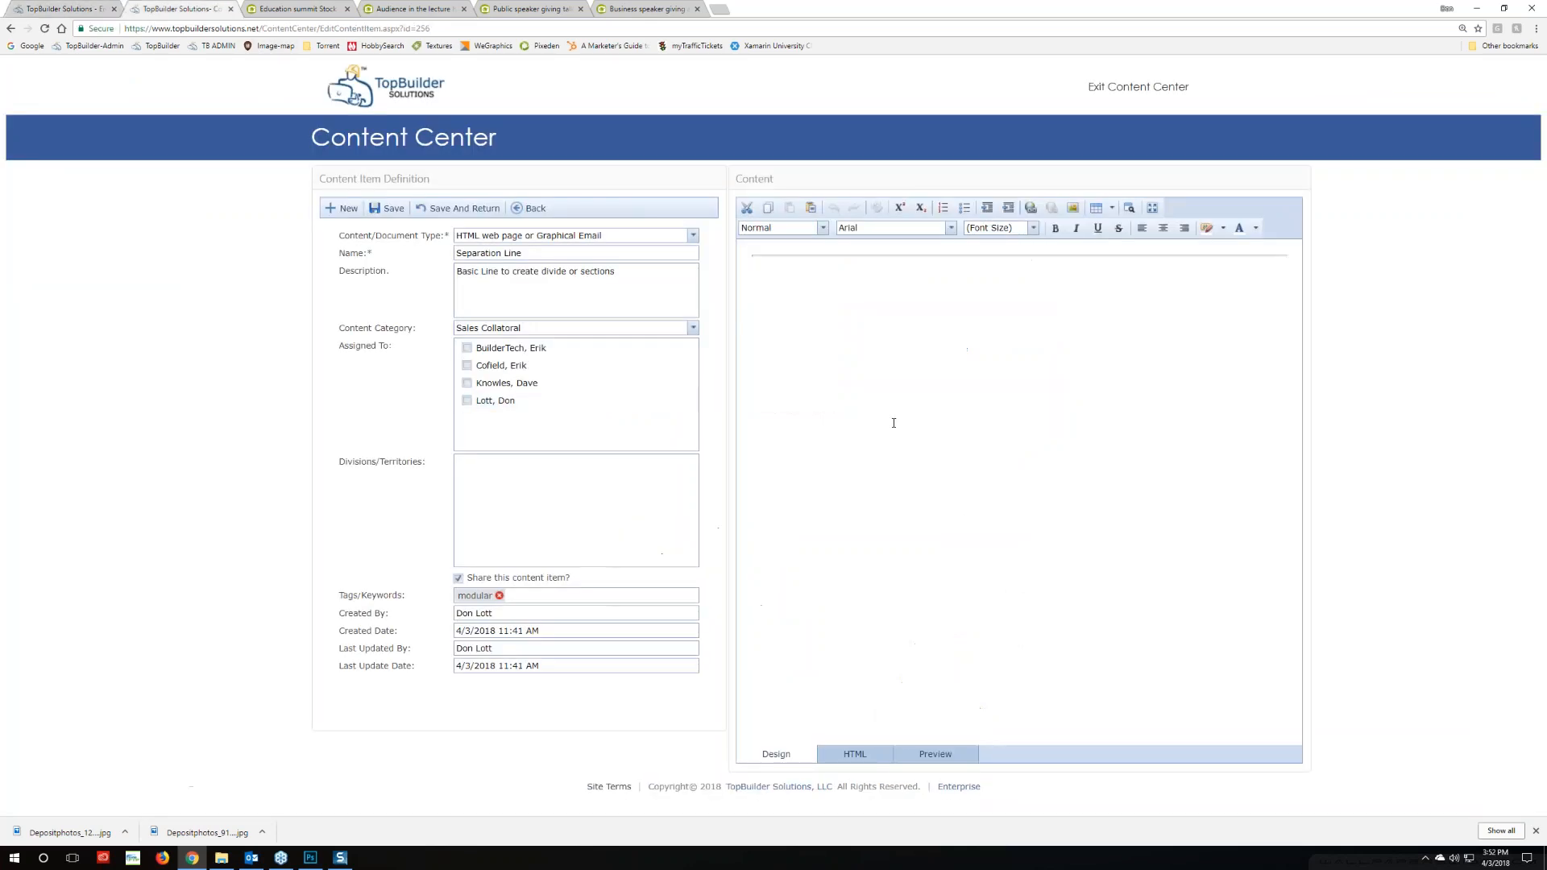
left_click(855, 753)
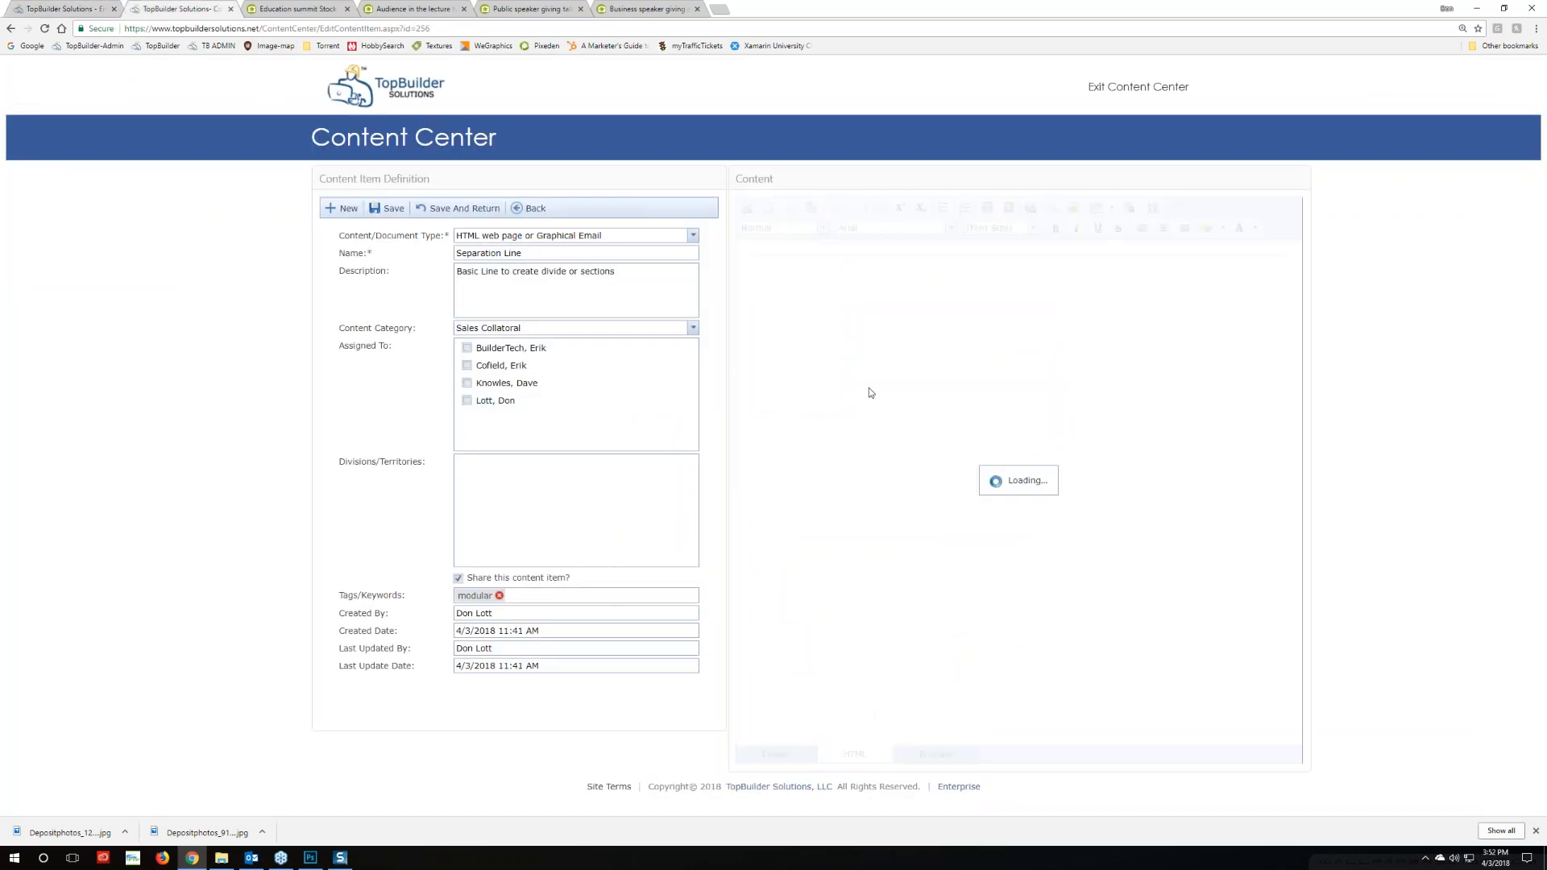
left_click_drag(1008, 272, 719, 214)
key("ctrl+c")
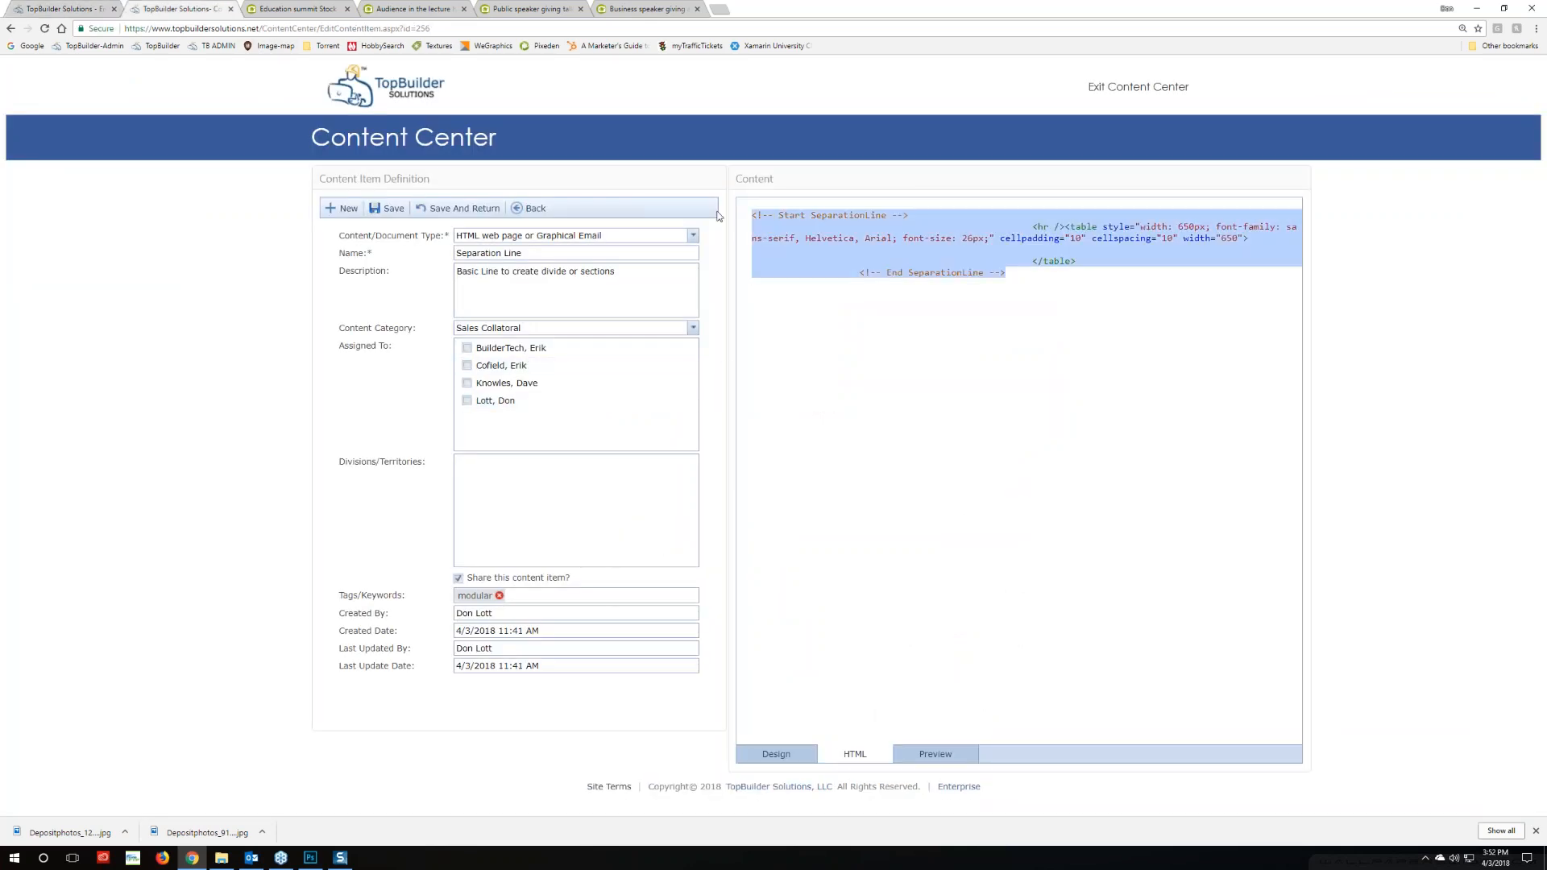
left_click(32, 11)
left_click(76, 226)
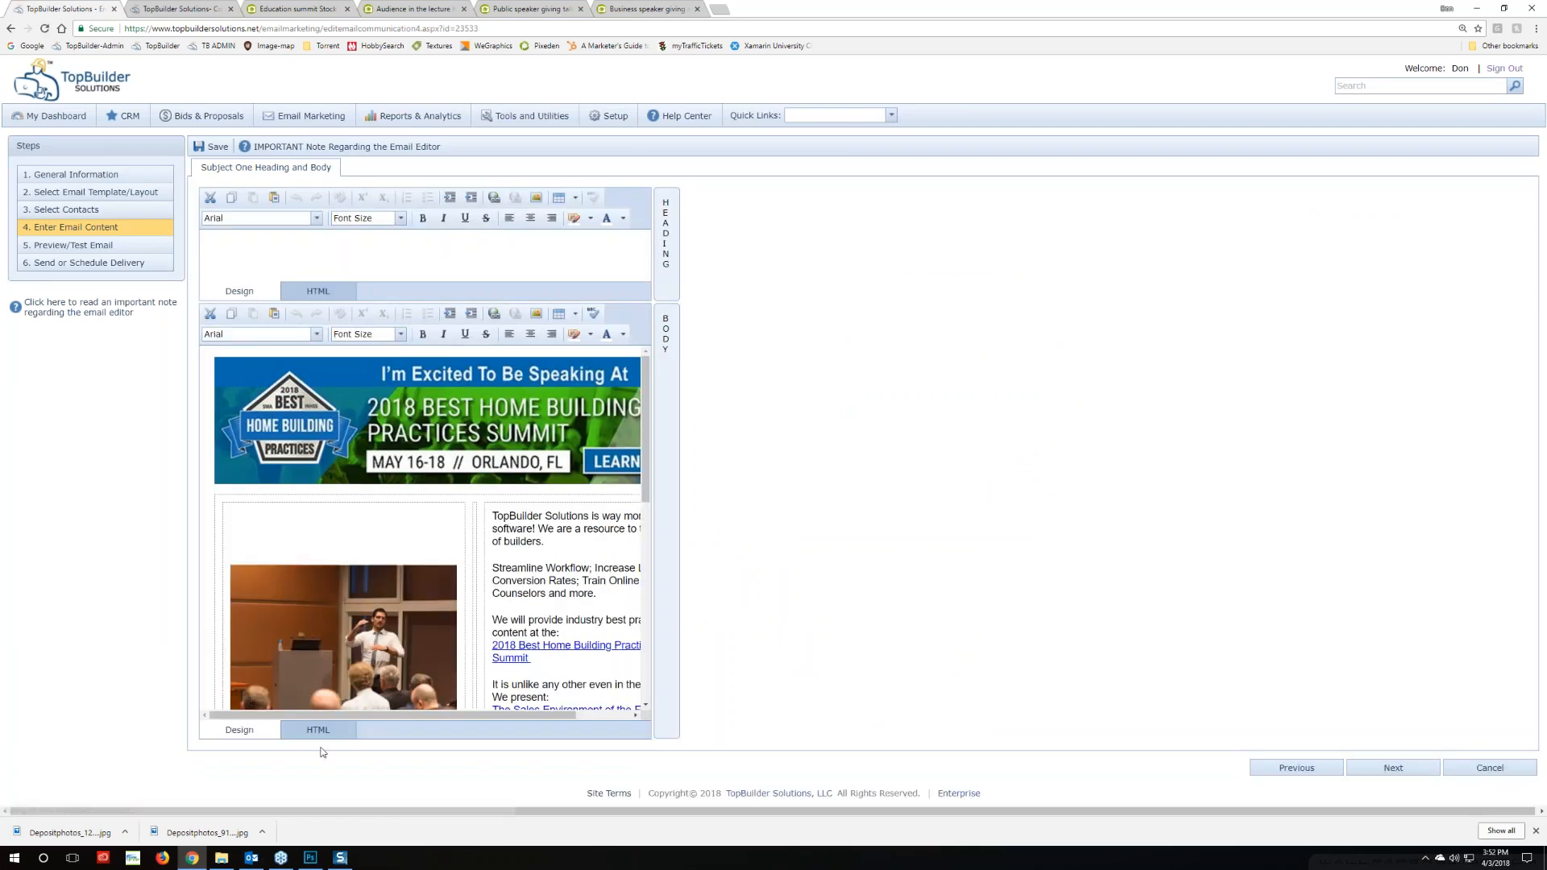
Paste the separation line snippet after the End SBSBlockRight comment in the body HTML
left_click(317, 730)
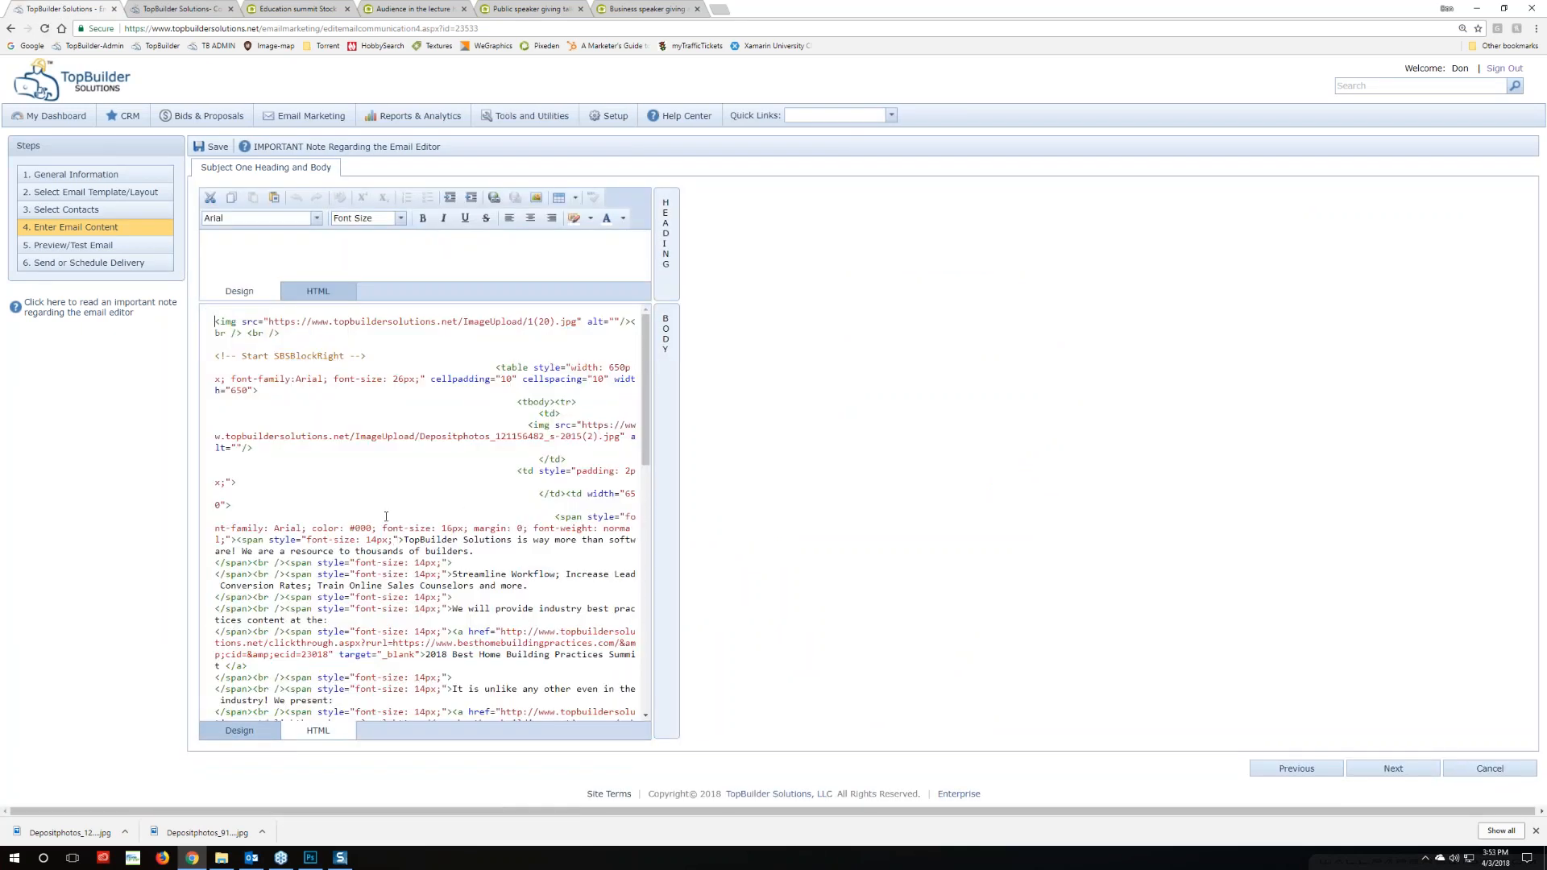
scroll(386, 516, "down", 5)
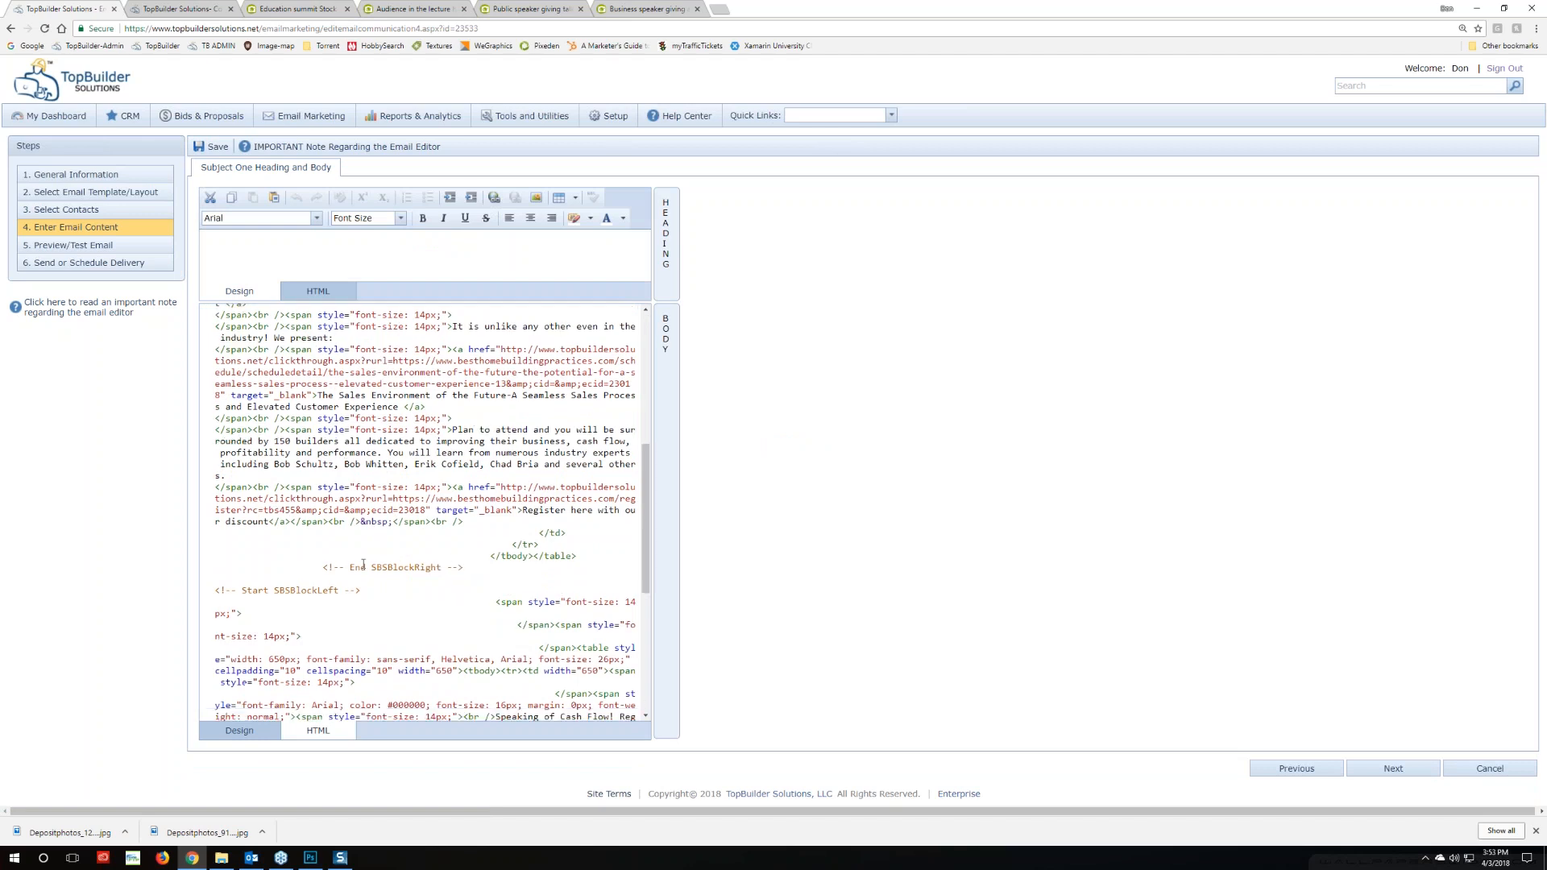
left_click(477, 569)
key("ctrl+v")
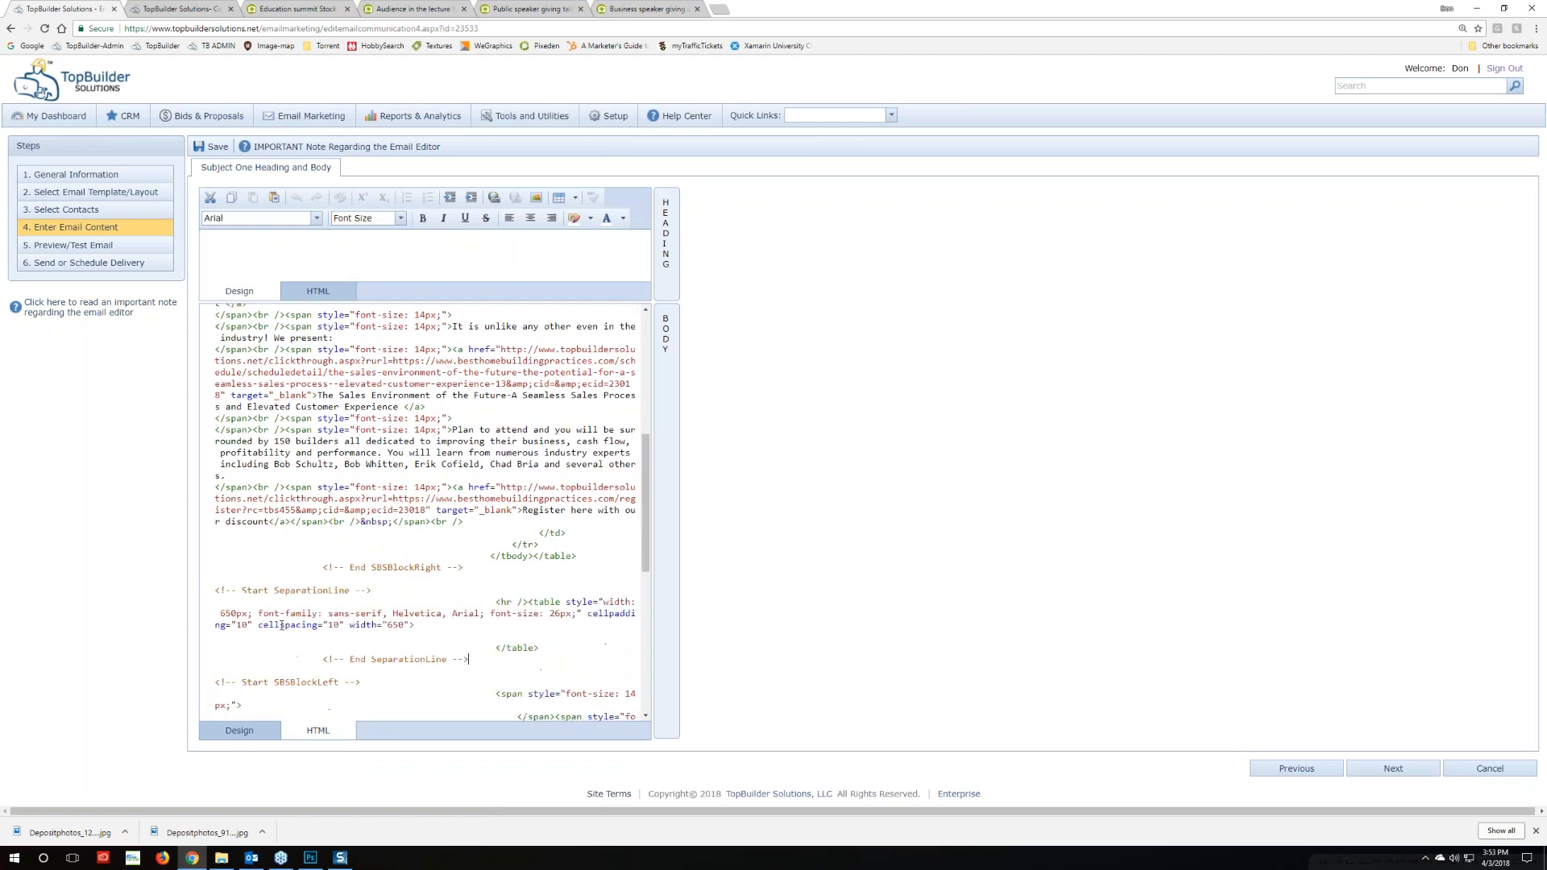
left_click(240, 730)
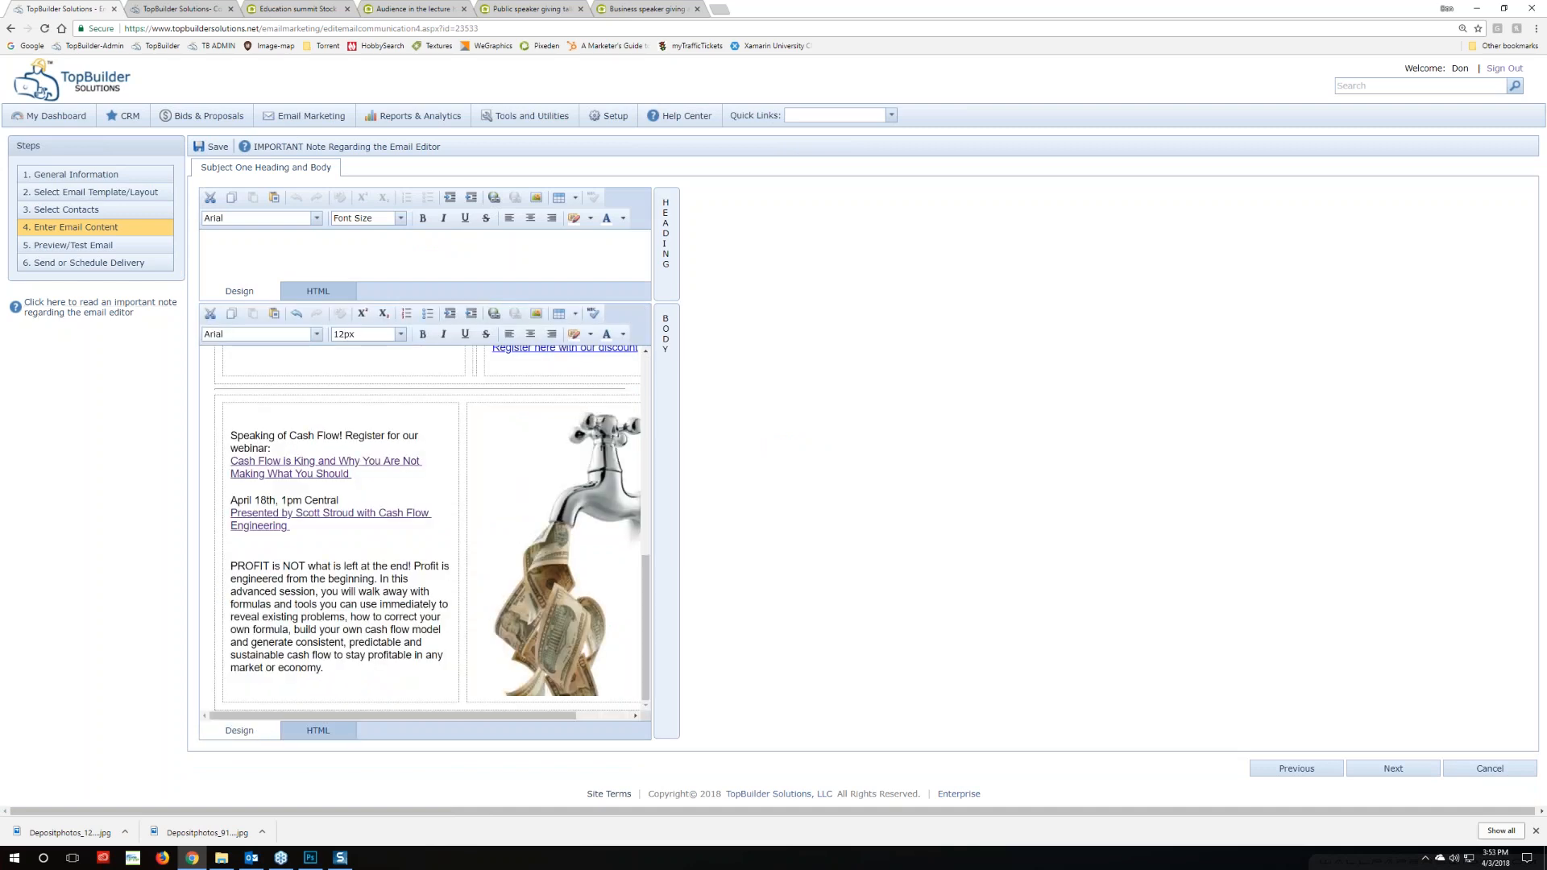
Review the email with the new separator in preview, then go back to step 4
left_click(72, 245)
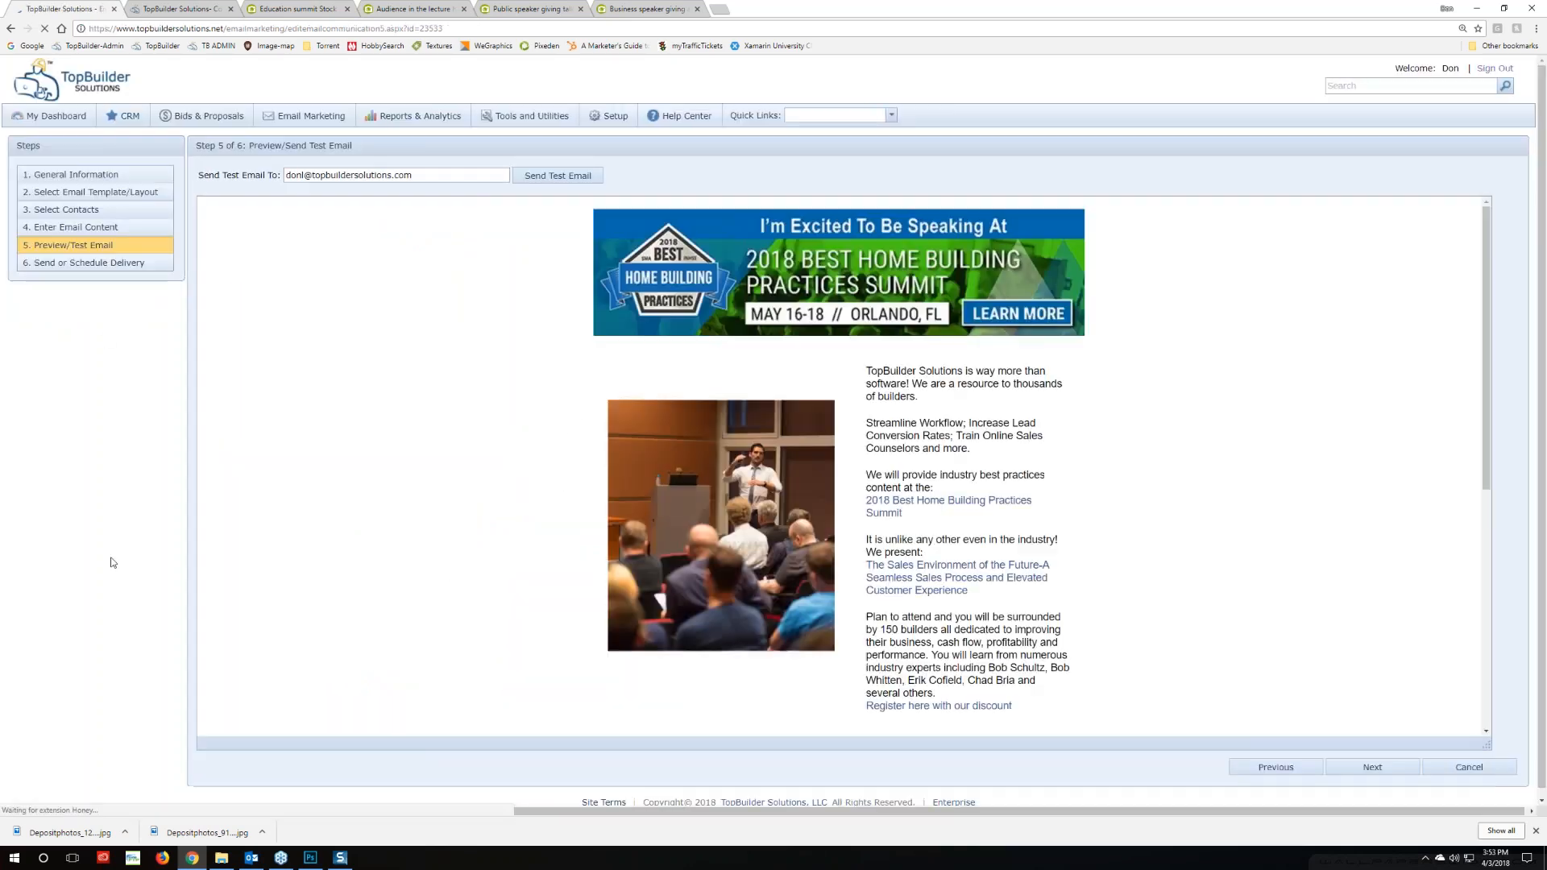
scroll(311, 517, "down", 5)
scroll(311, 520, "down", 1)
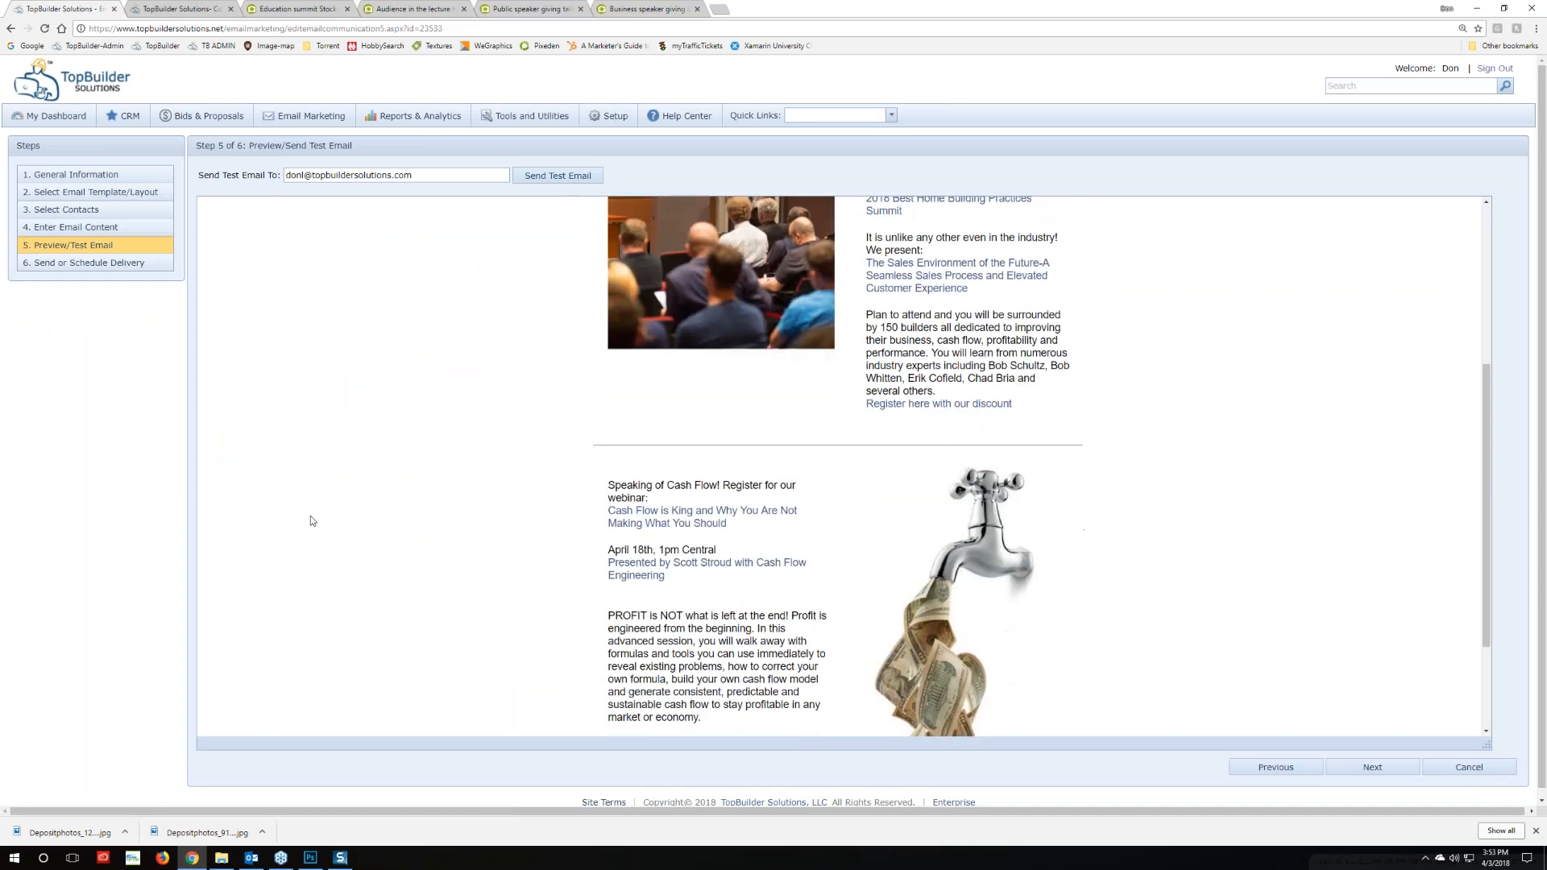
scroll(315, 521, "up", 3)
scroll(321, 512, "down", 2)
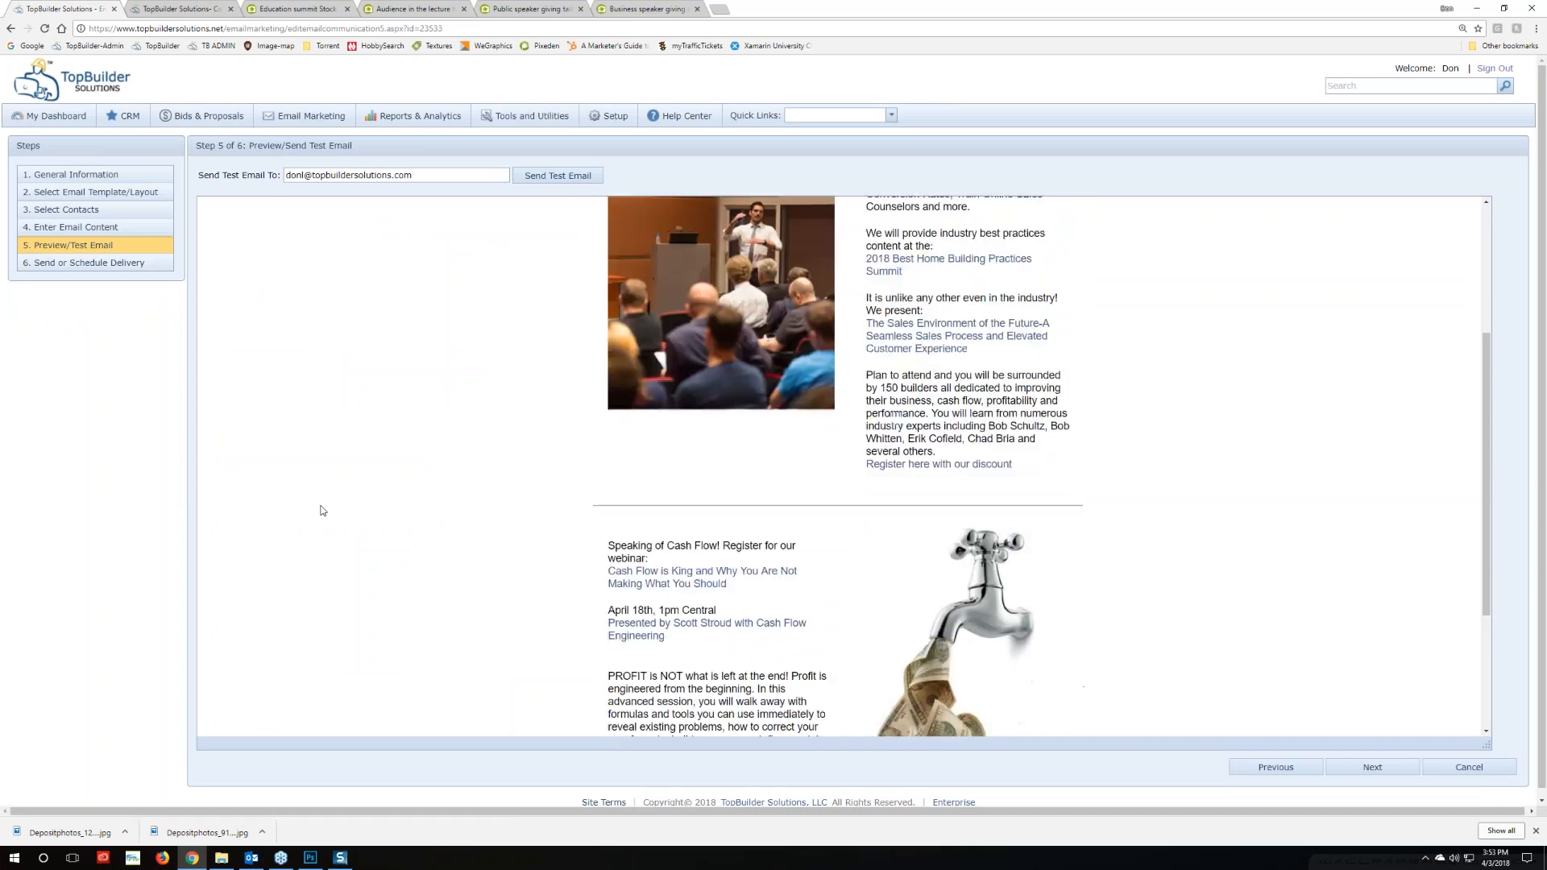
left_click(101, 227)
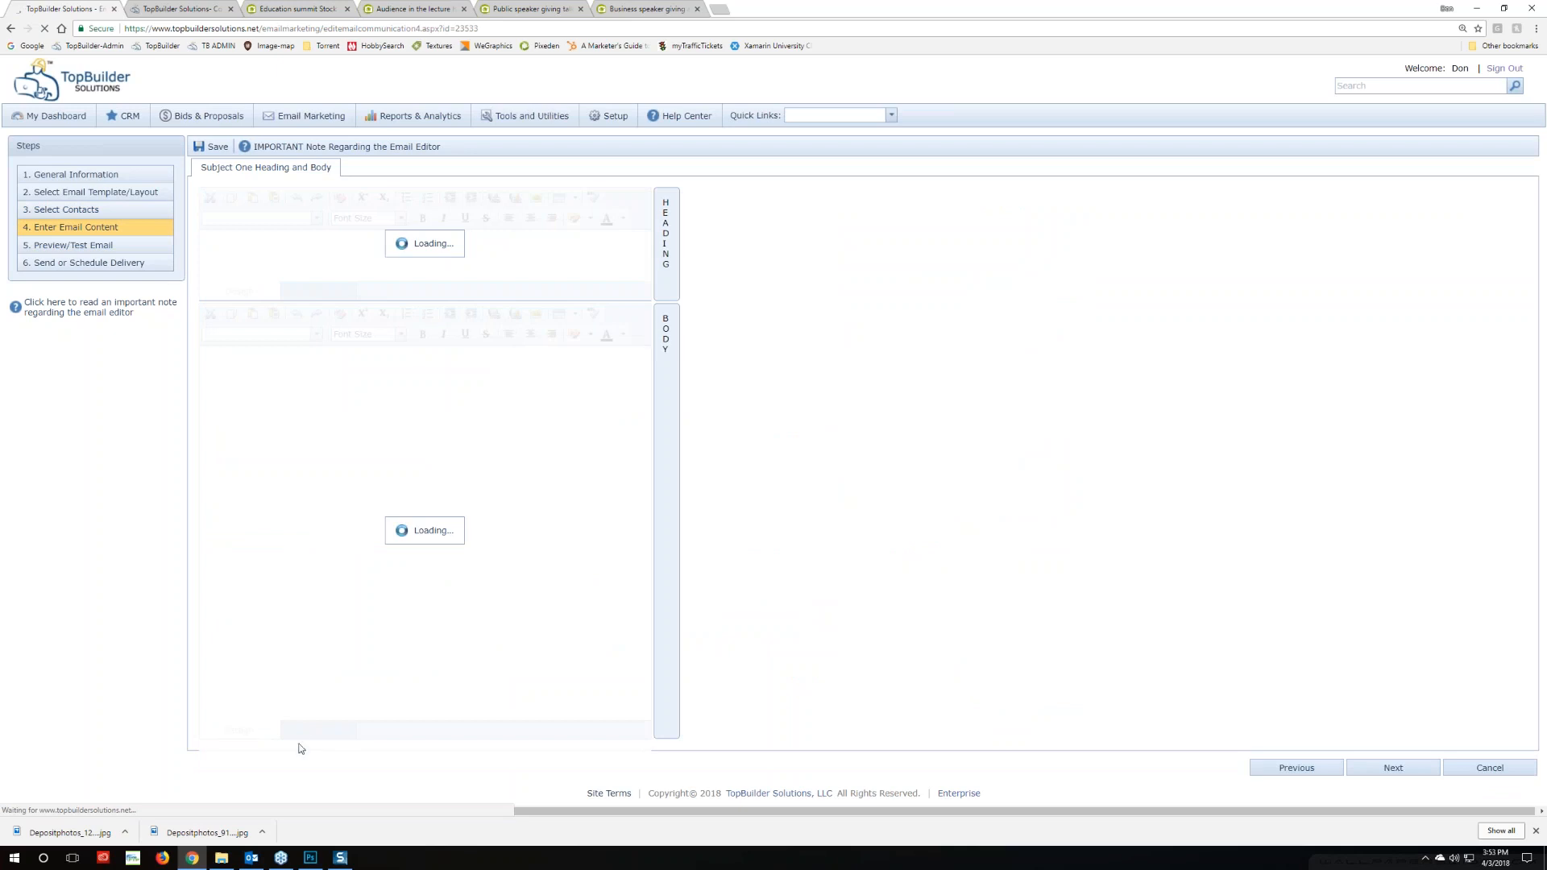
Change the SeparationLine table width from 650 to 400 and view the result in Design
left_click(318, 730)
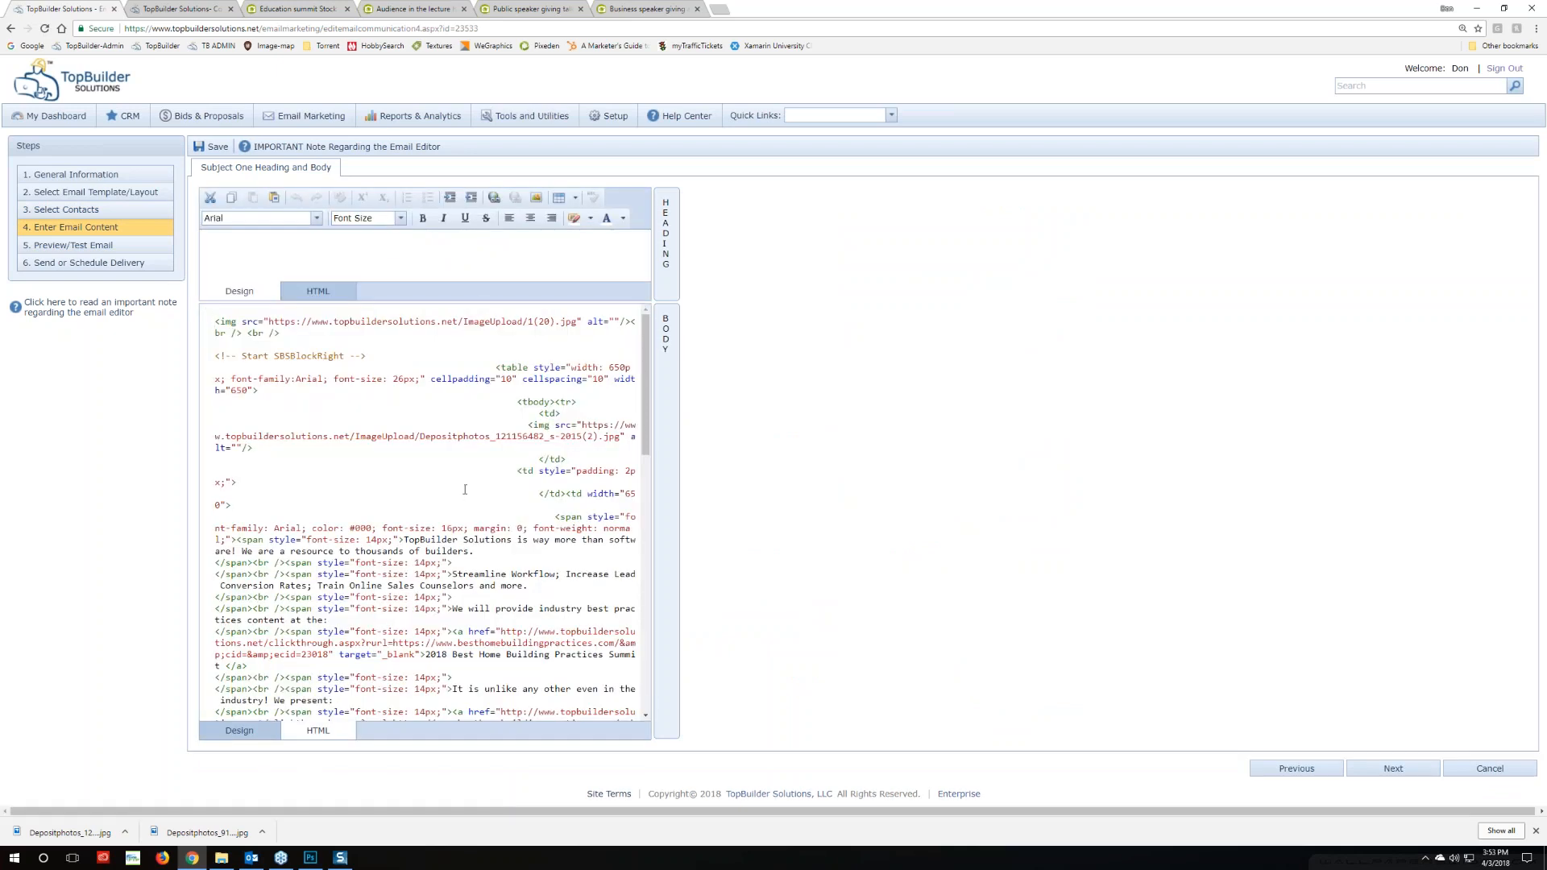
scroll(443, 482, "down", 10)
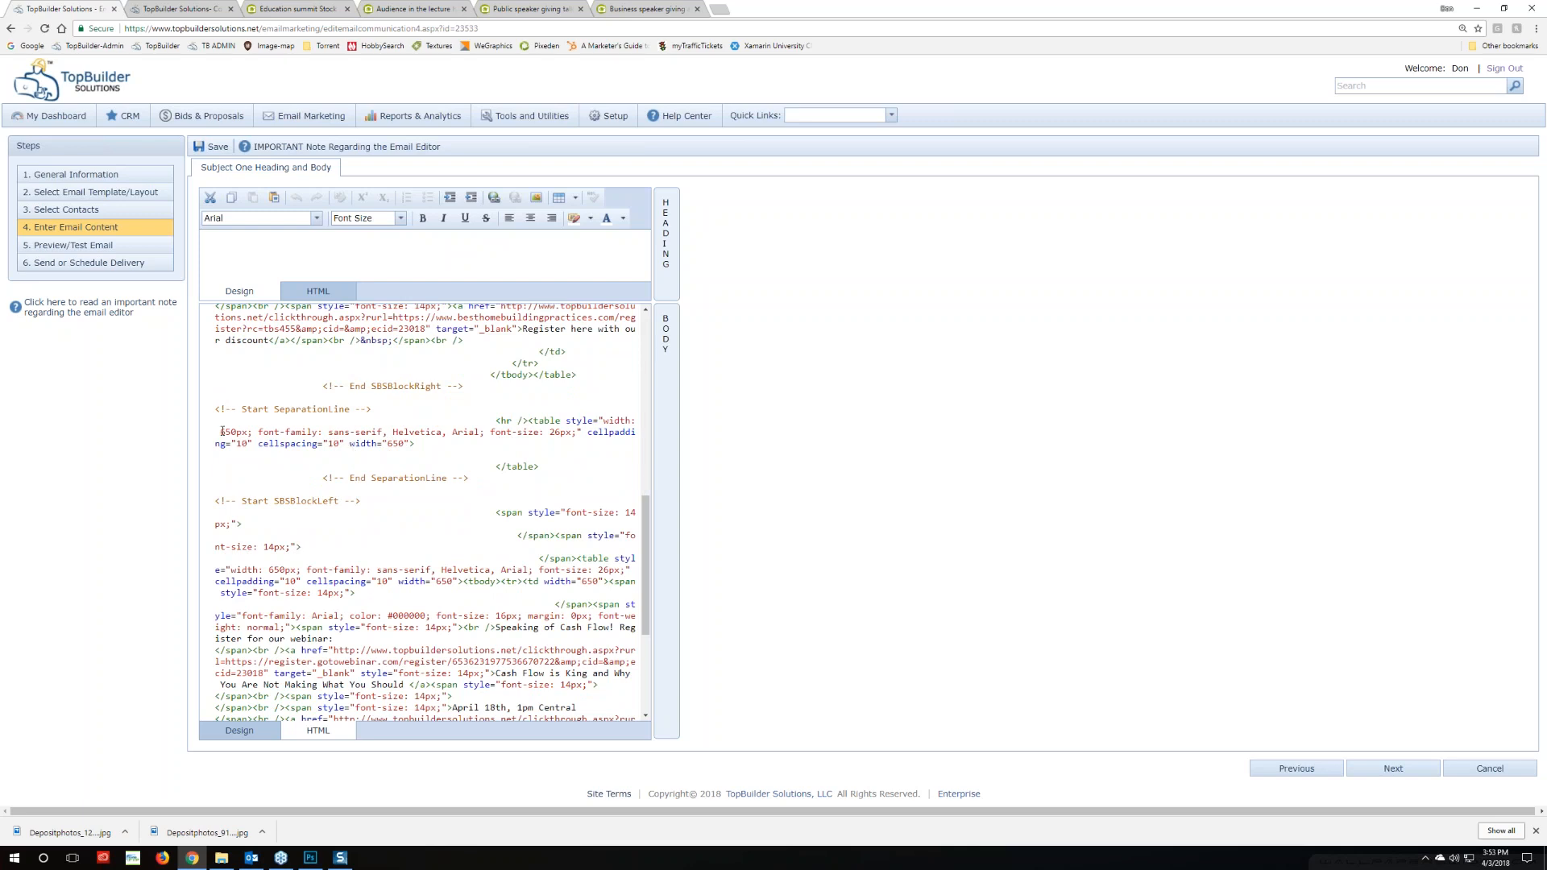
left_click_drag(238, 433, 222, 432)
type("400")
left_click(239, 730)
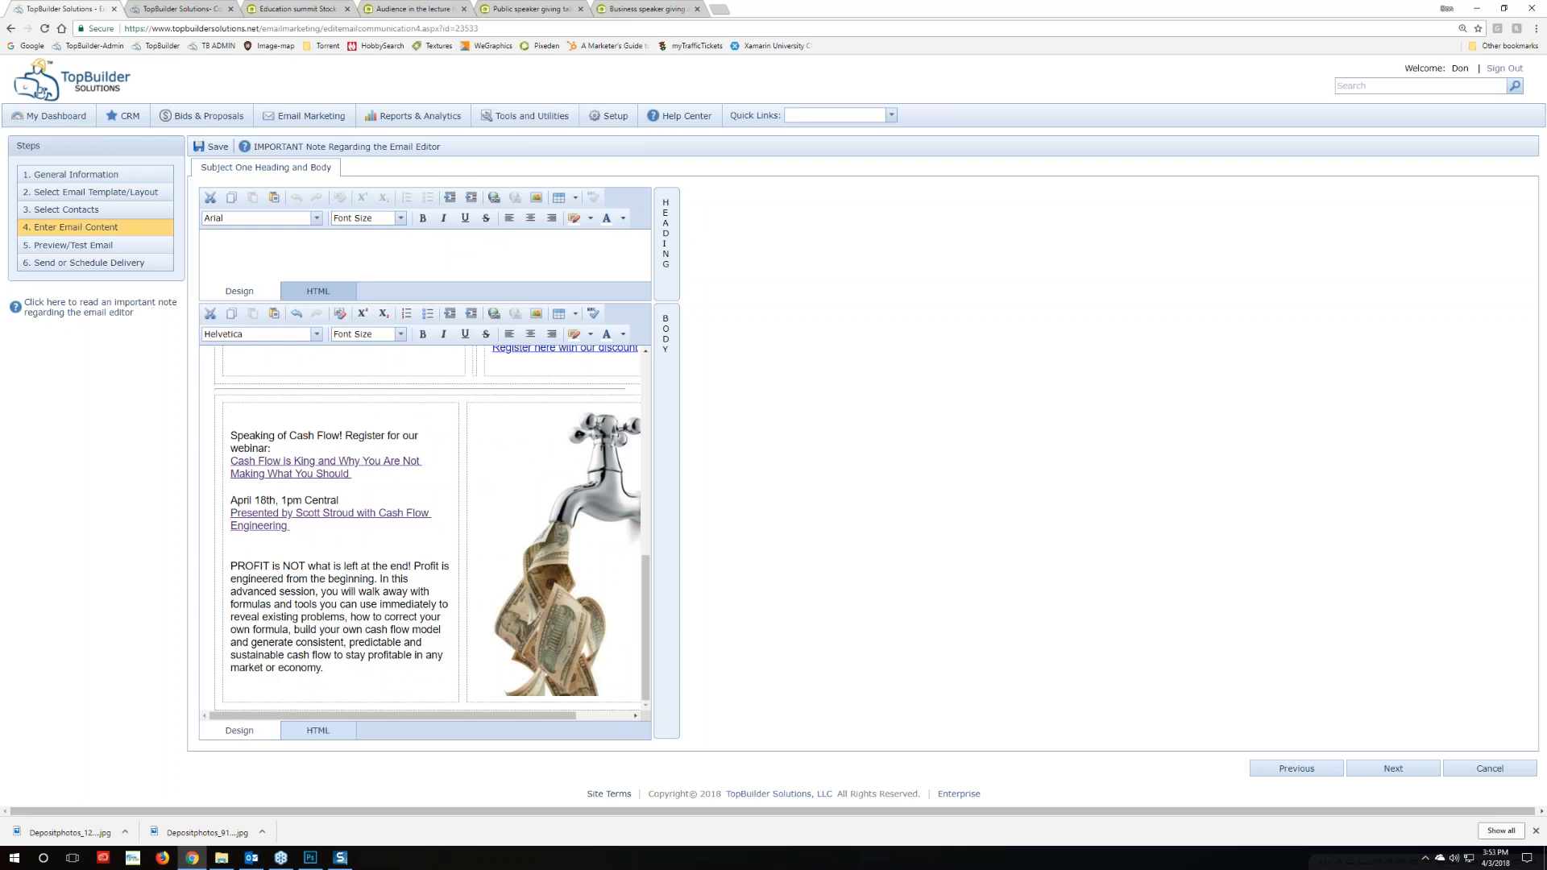
Restore the separator table width to 650, then open the step 5 preview
left_click(318, 730)
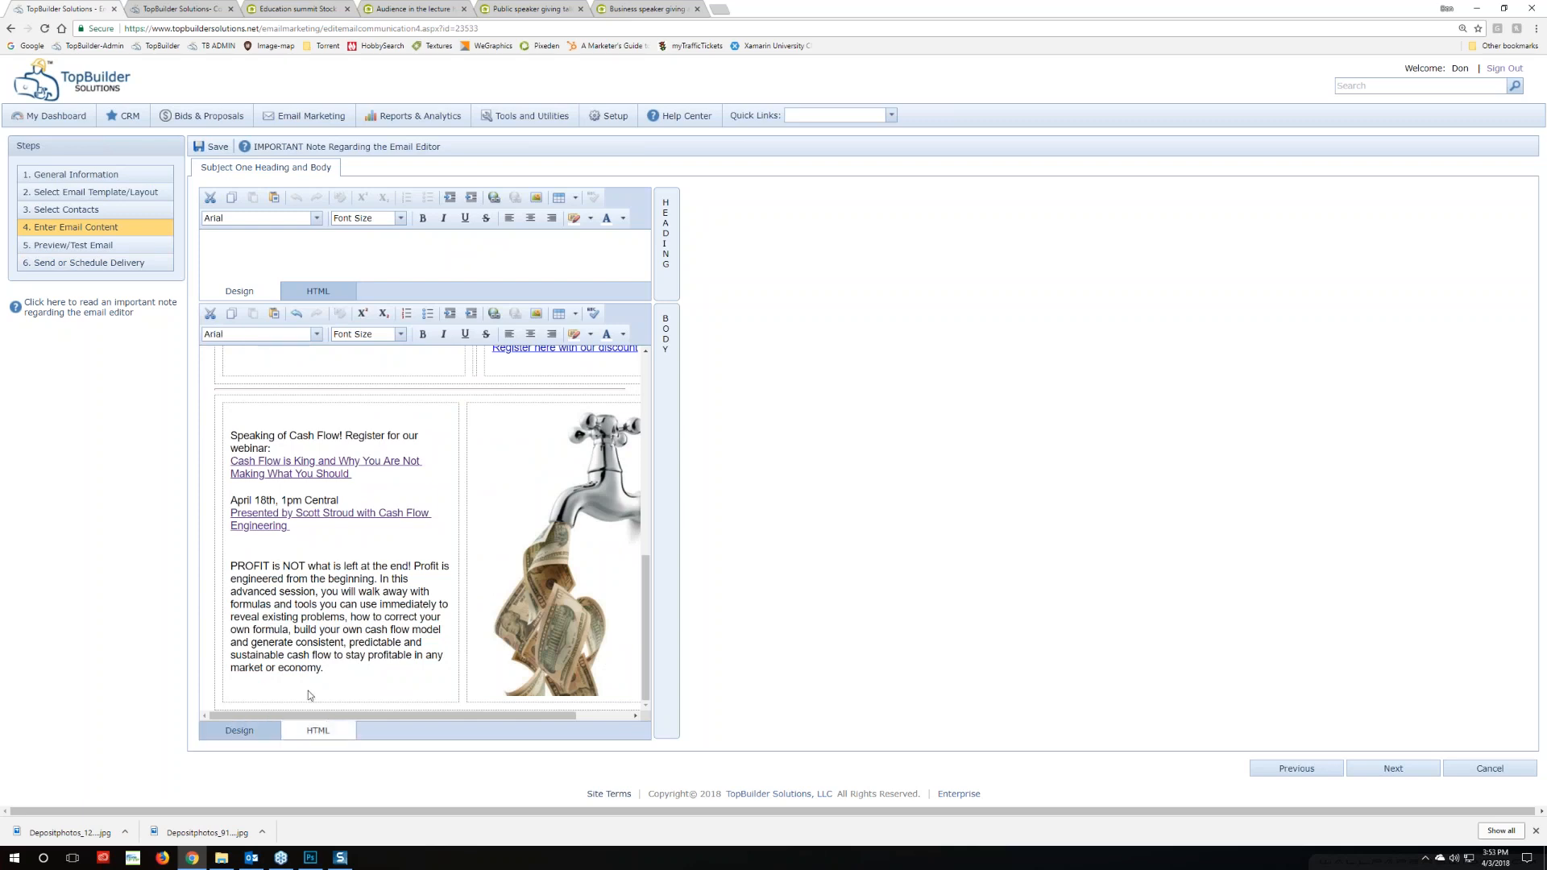
scroll(302, 615, "down", 3)
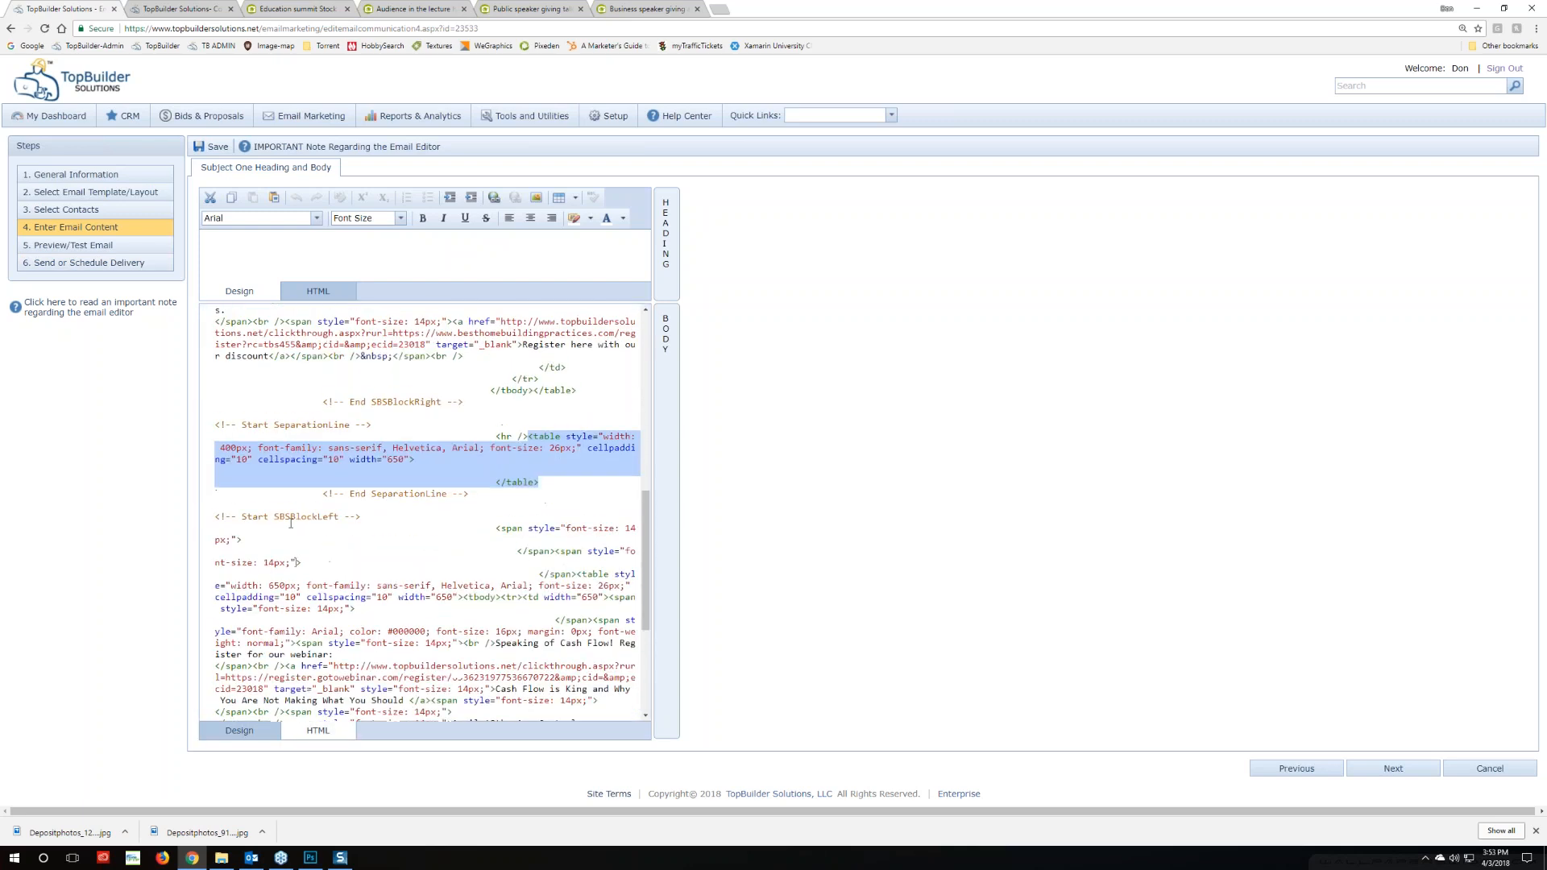
scroll(232, 559, "up", 2)
left_click_drag(236, 560, 220, 561)
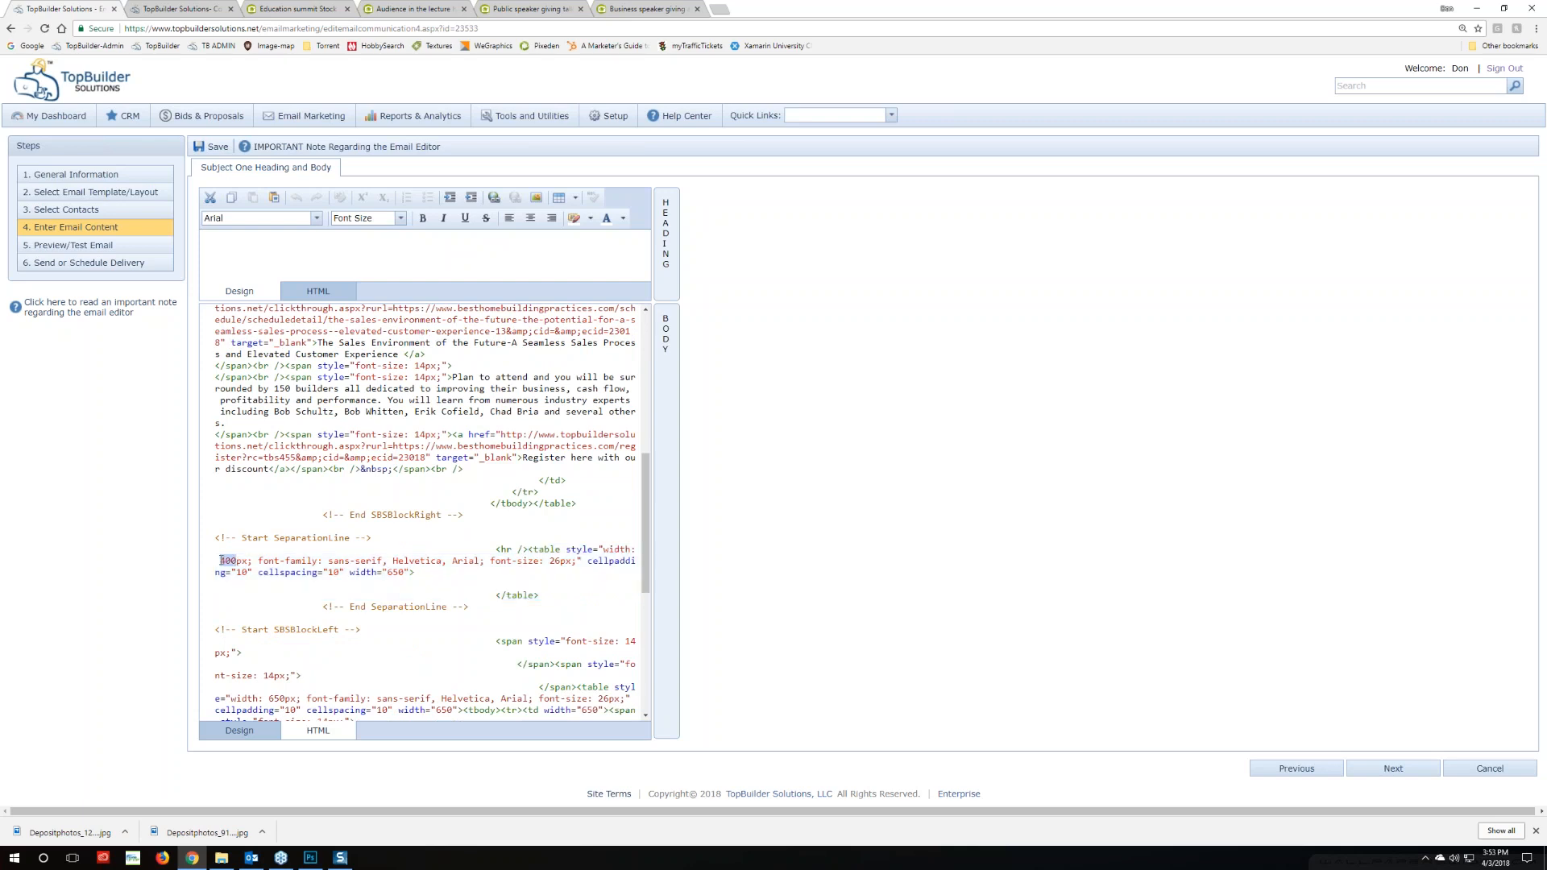
type("650")
left_click(227, 732)
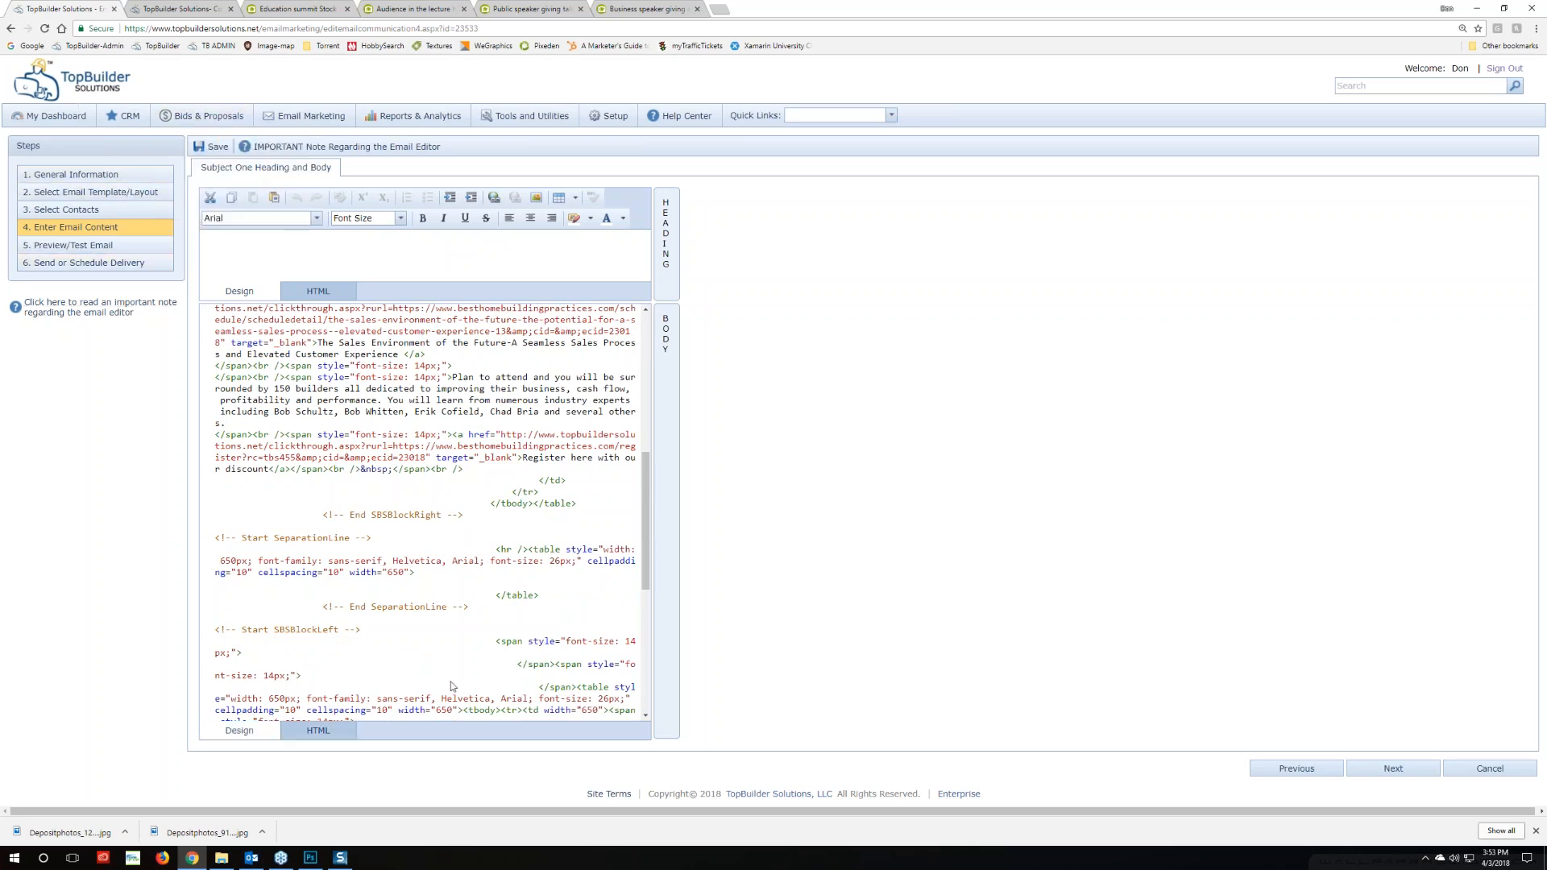
left_click(72, 245)
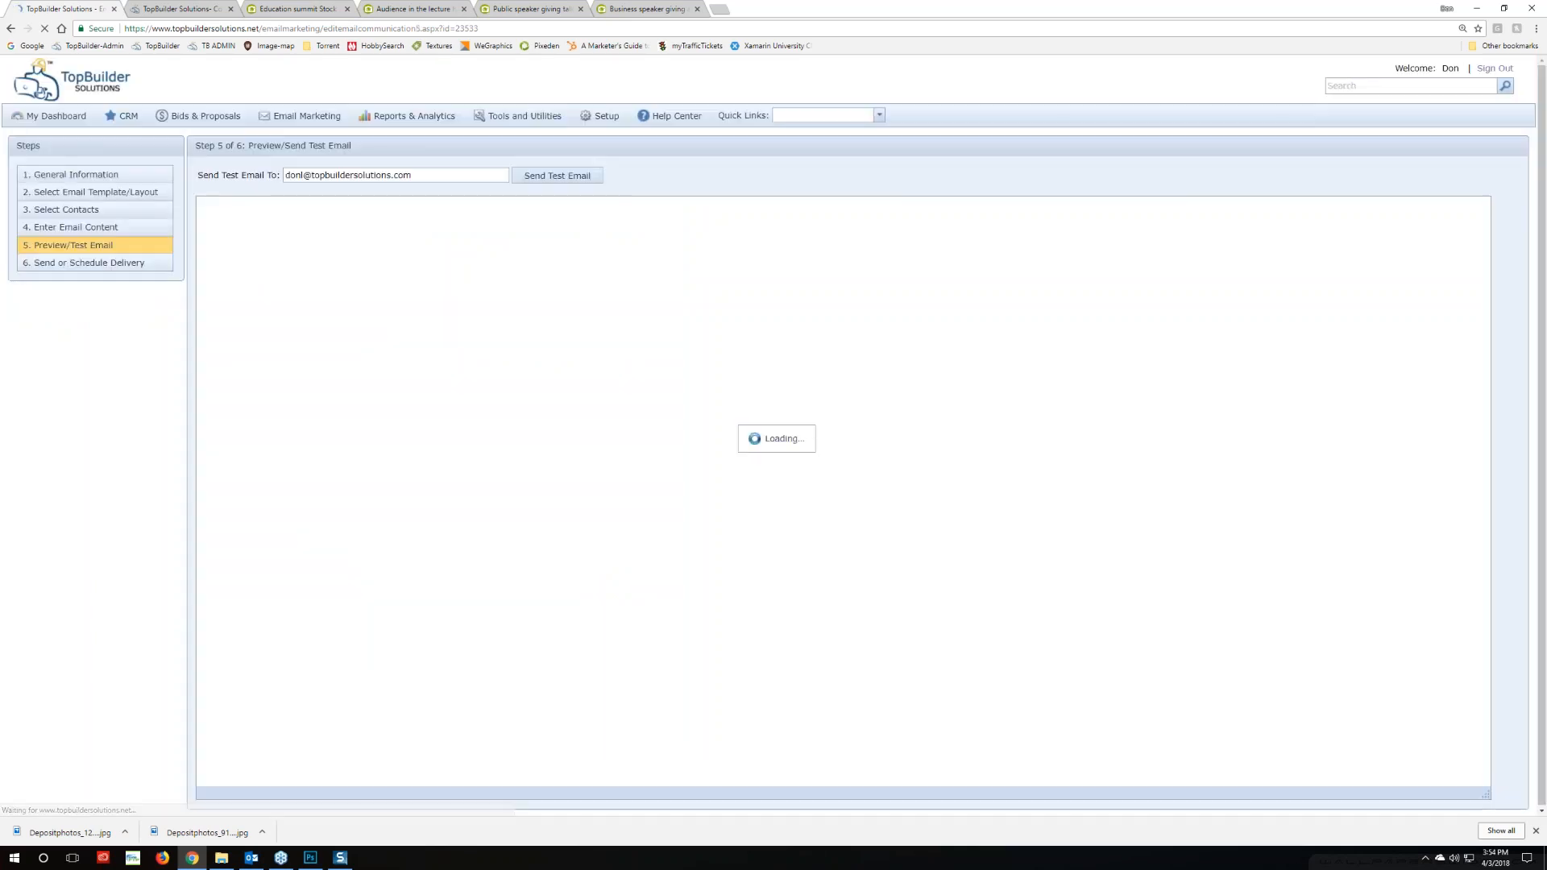
Send the test email to a colleague's address and dismiss the confirmation
scroll(842, 467, "down", 5)
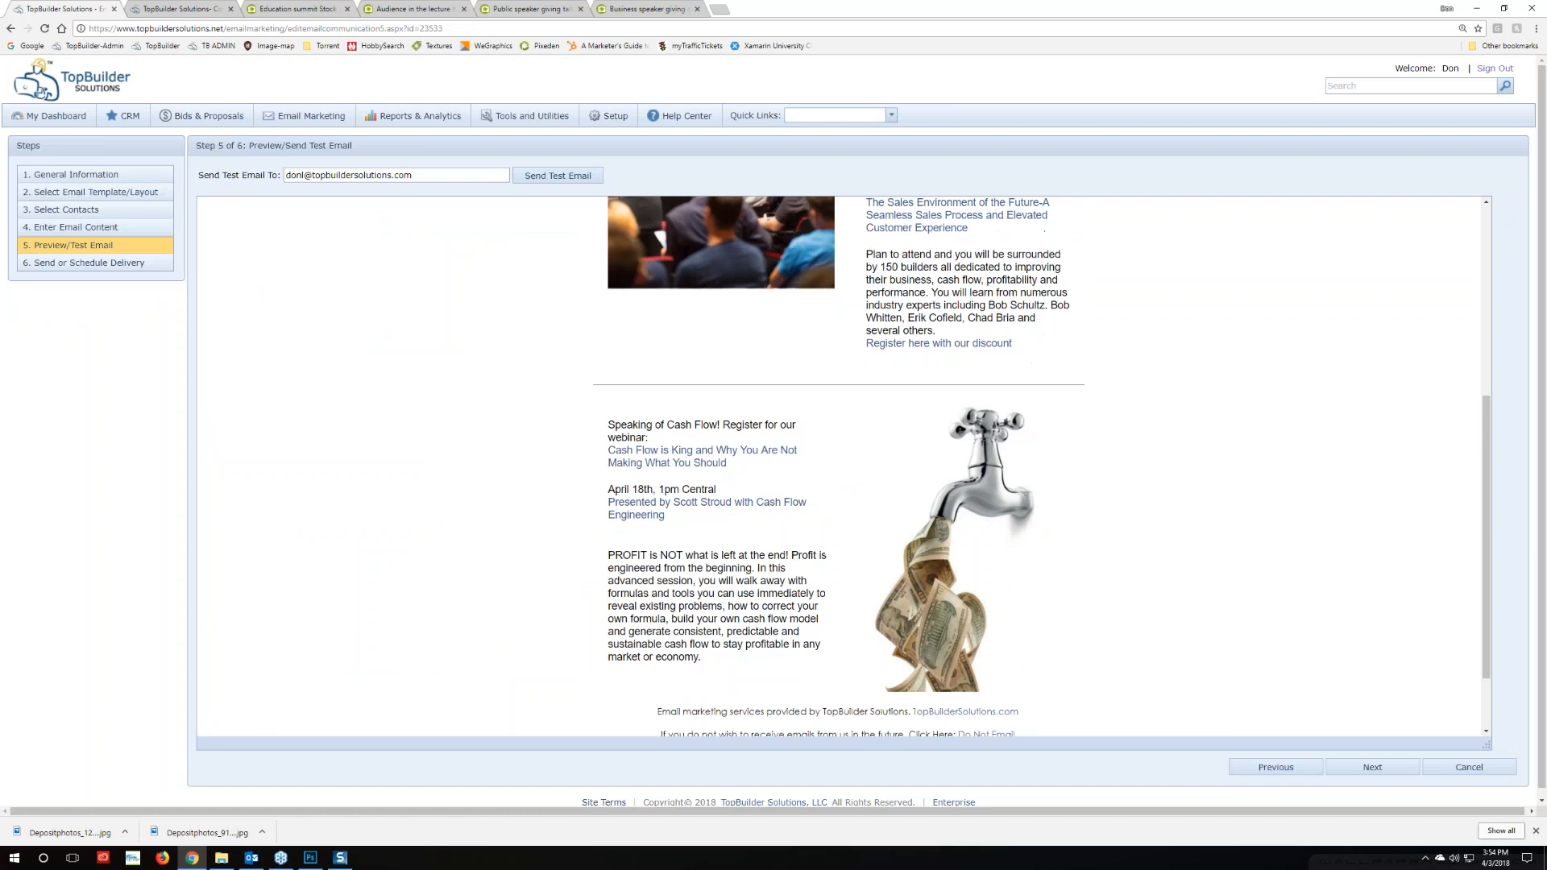
scroll(825, 592, "down", 2)
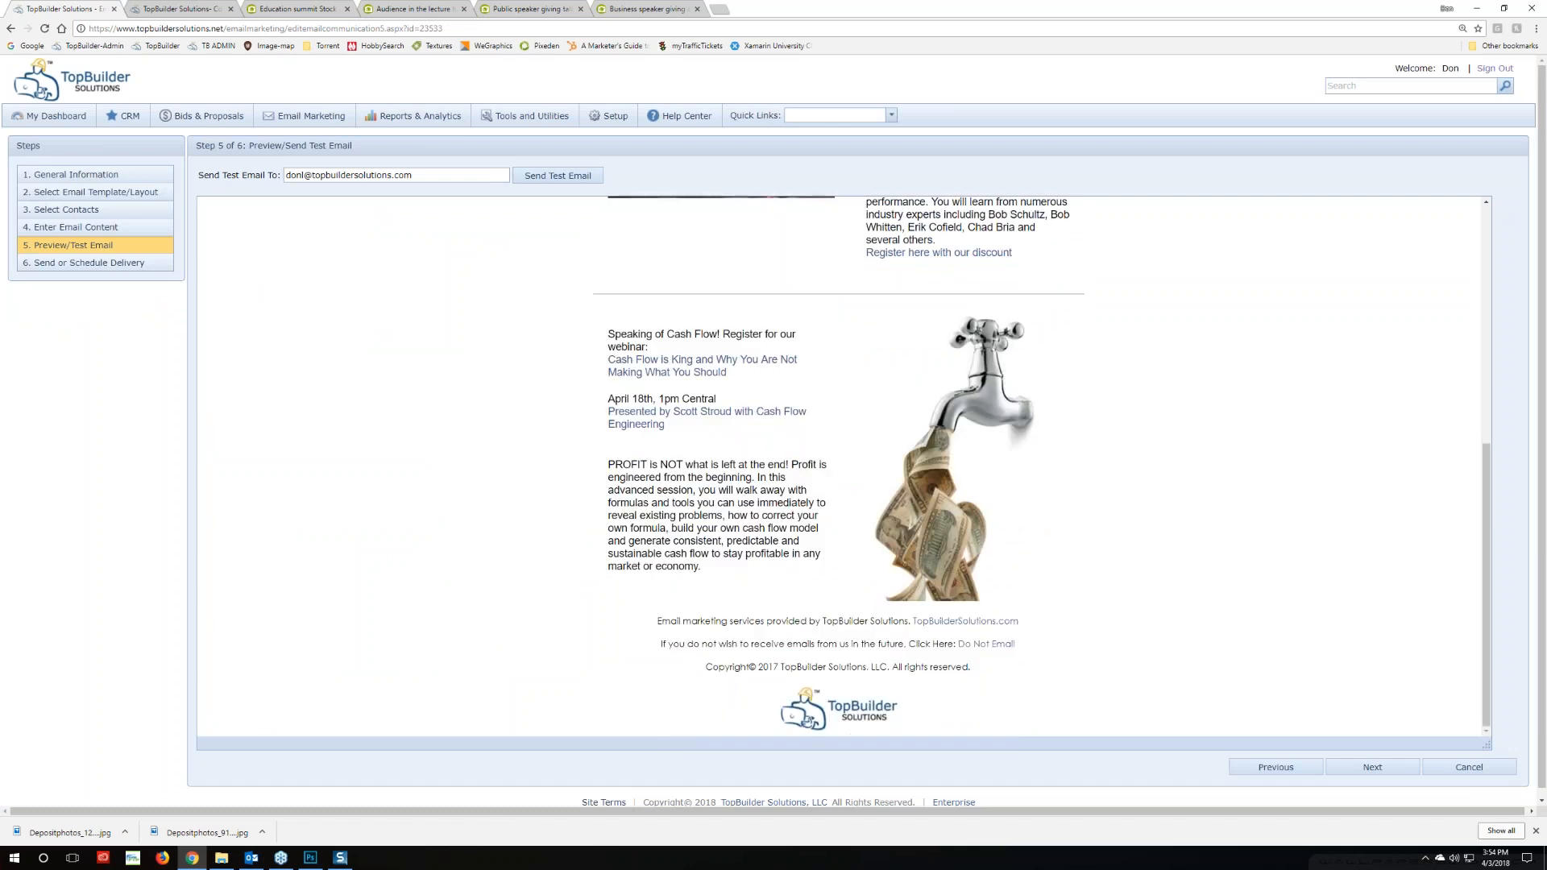
scroll(842, 467, "up", 6)
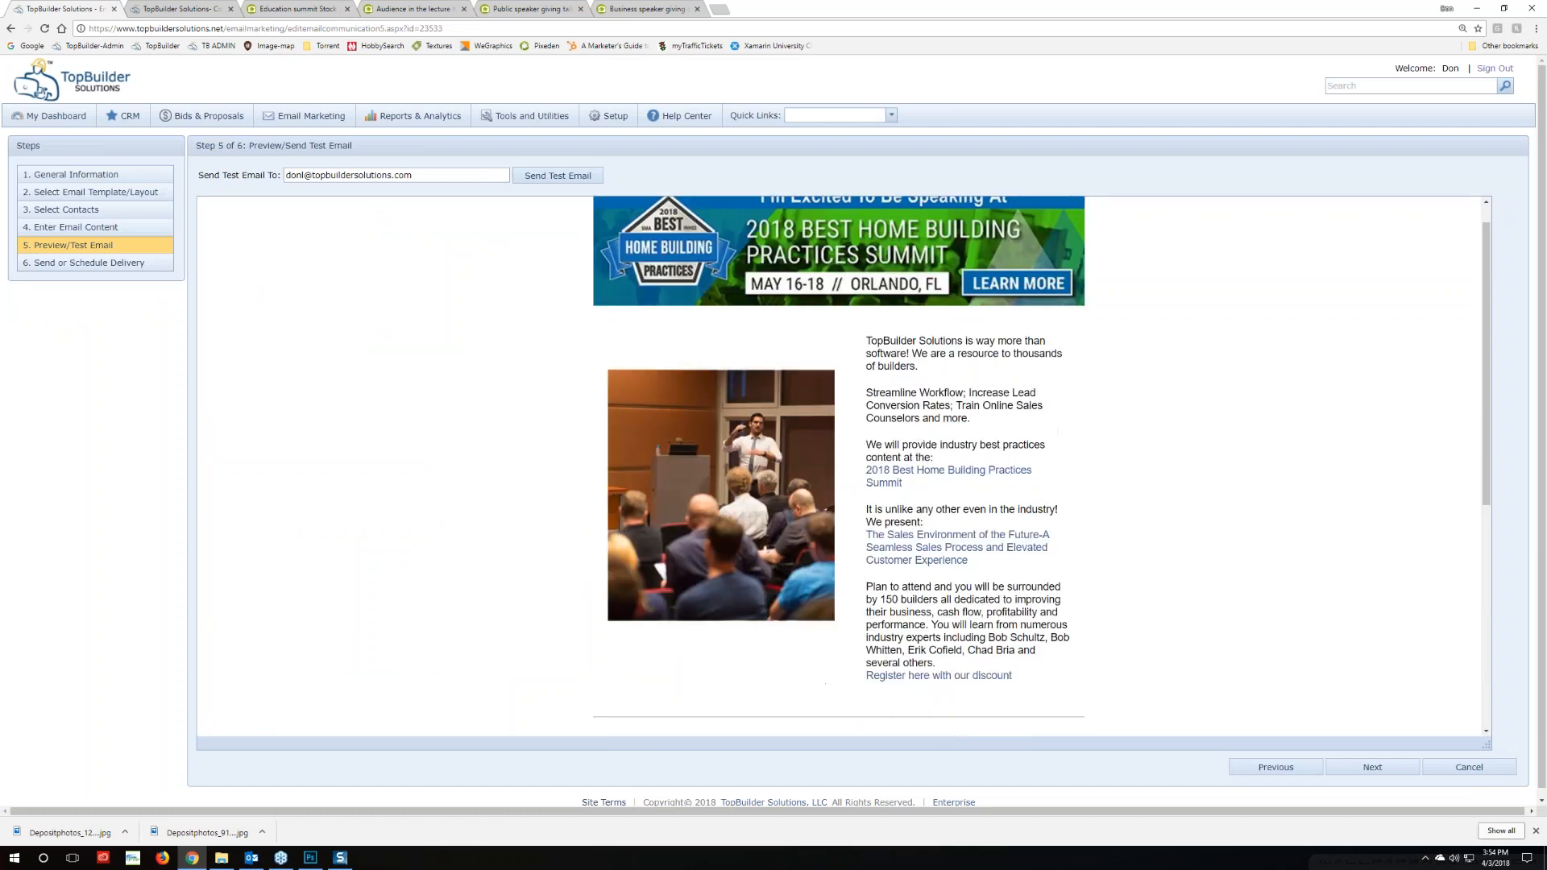
scroll(842, 467, "down", 2)
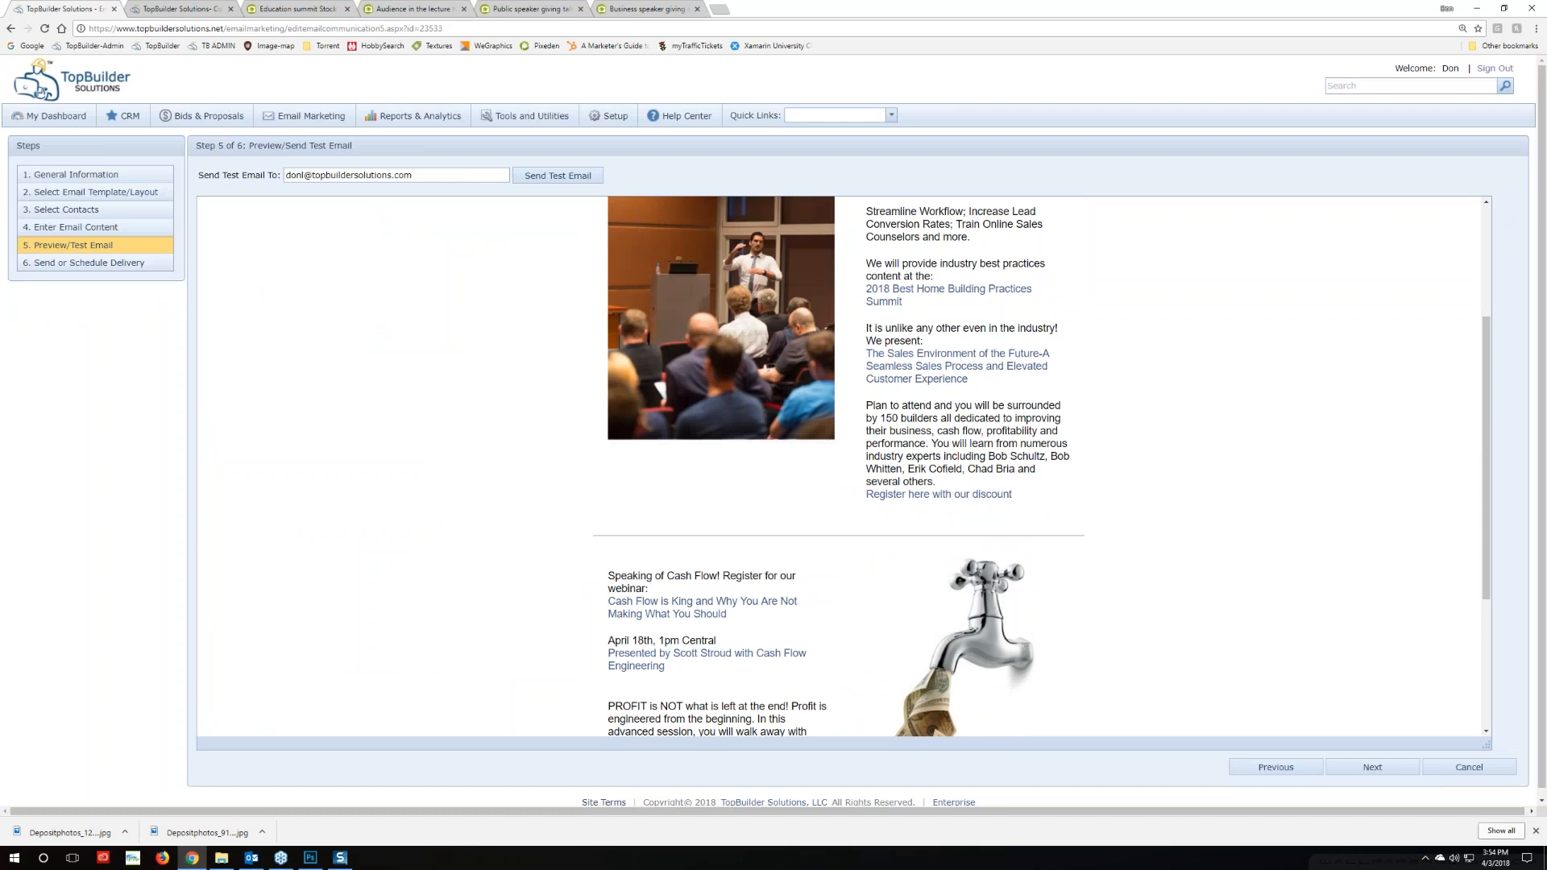
scroll(842, 467, "up", 2)
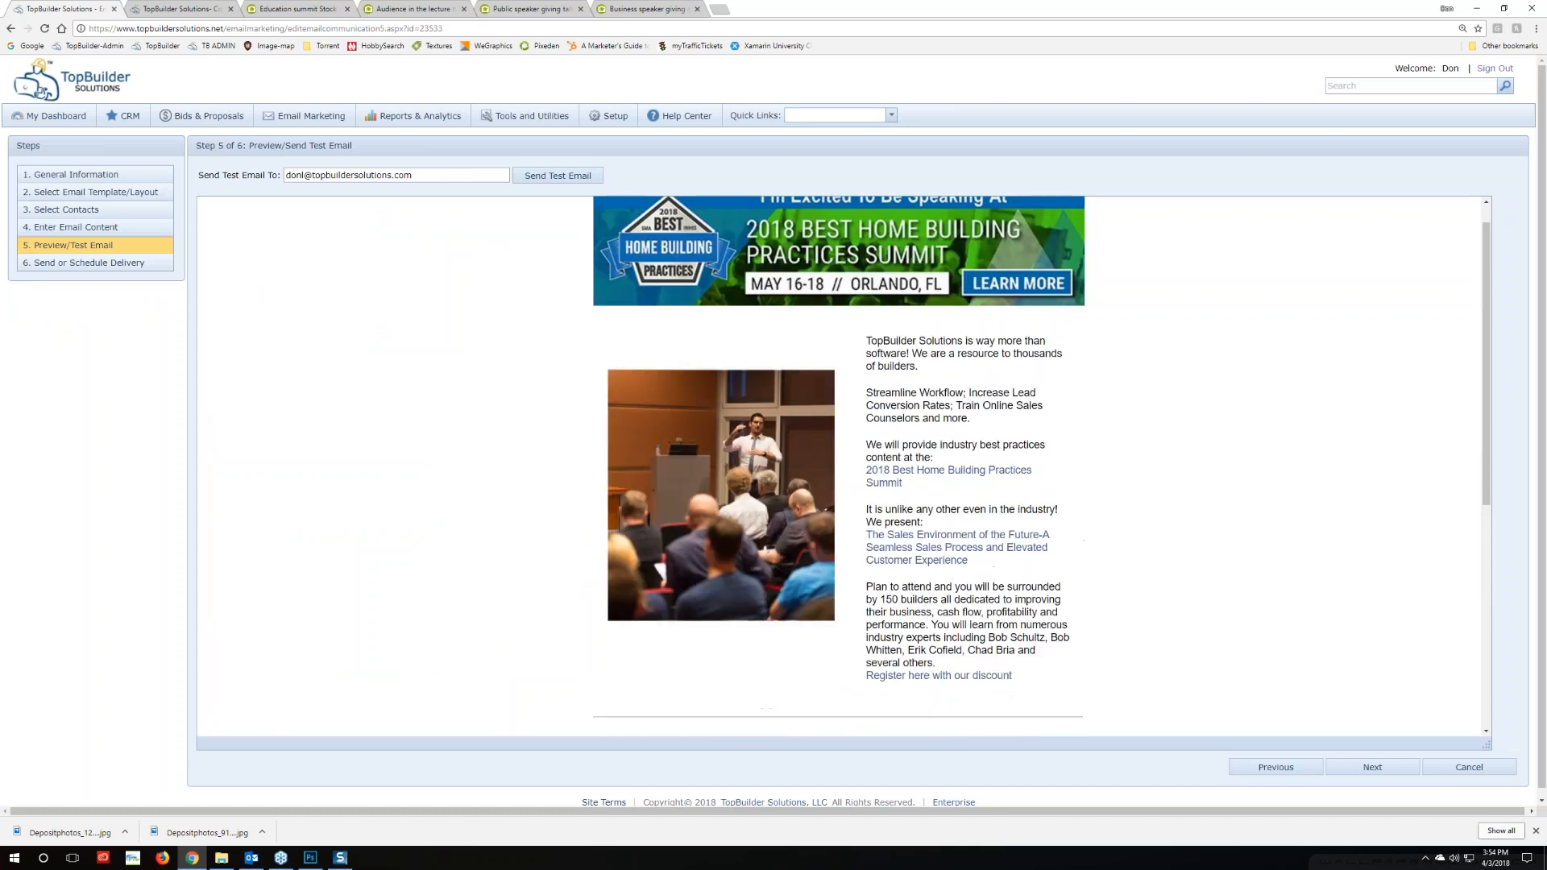
scroll(525, 539, "down", 2)
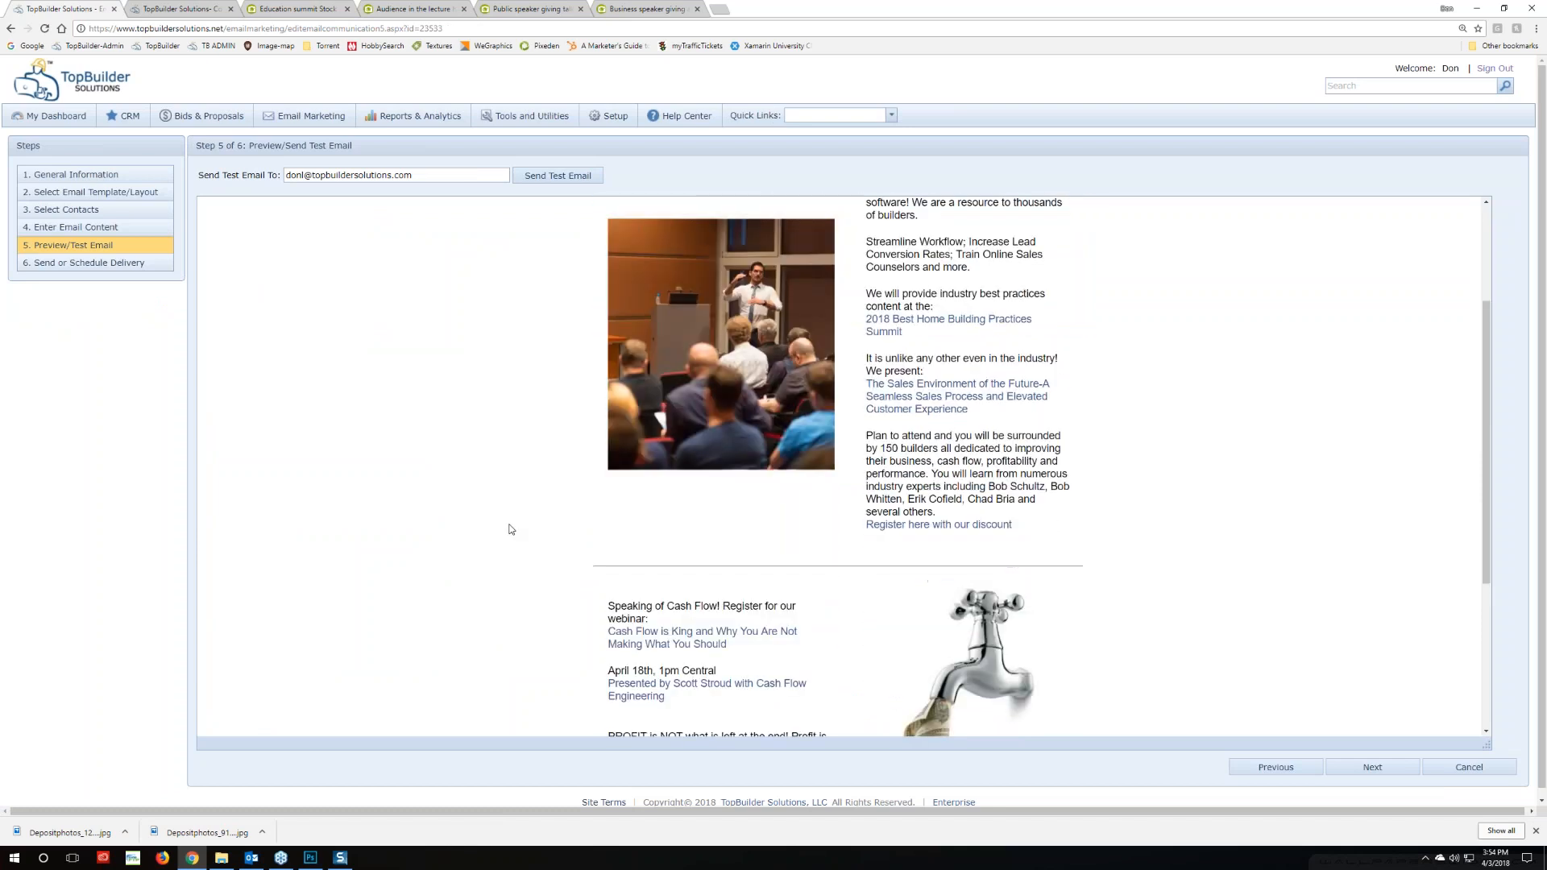
scroll(509, 530, "down", 3)
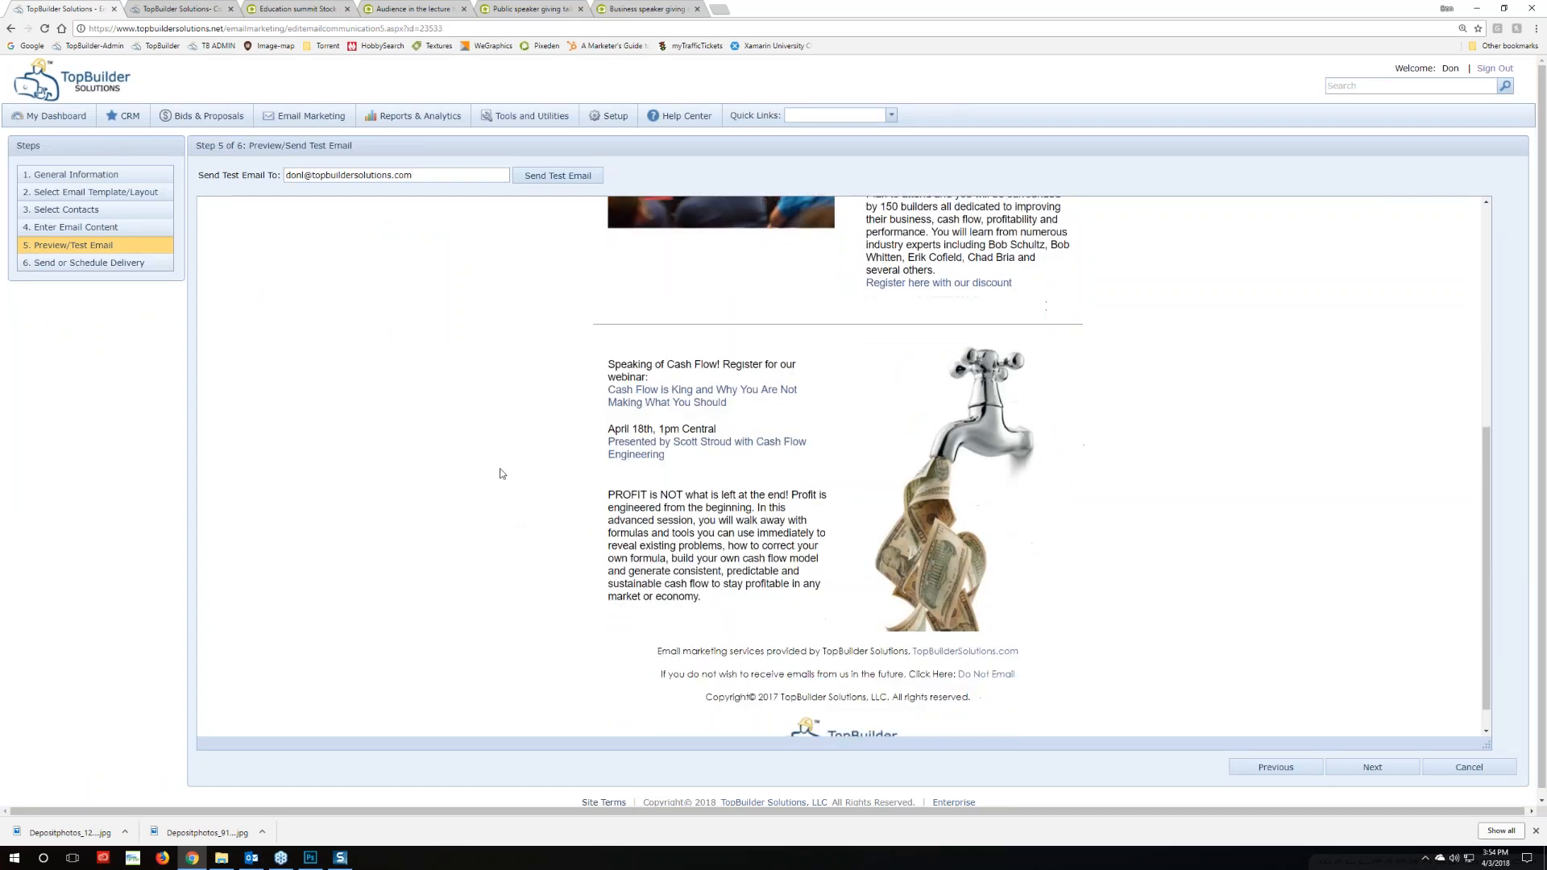
double_click(298, 174)
type("erikd")
left_click(574, 179)
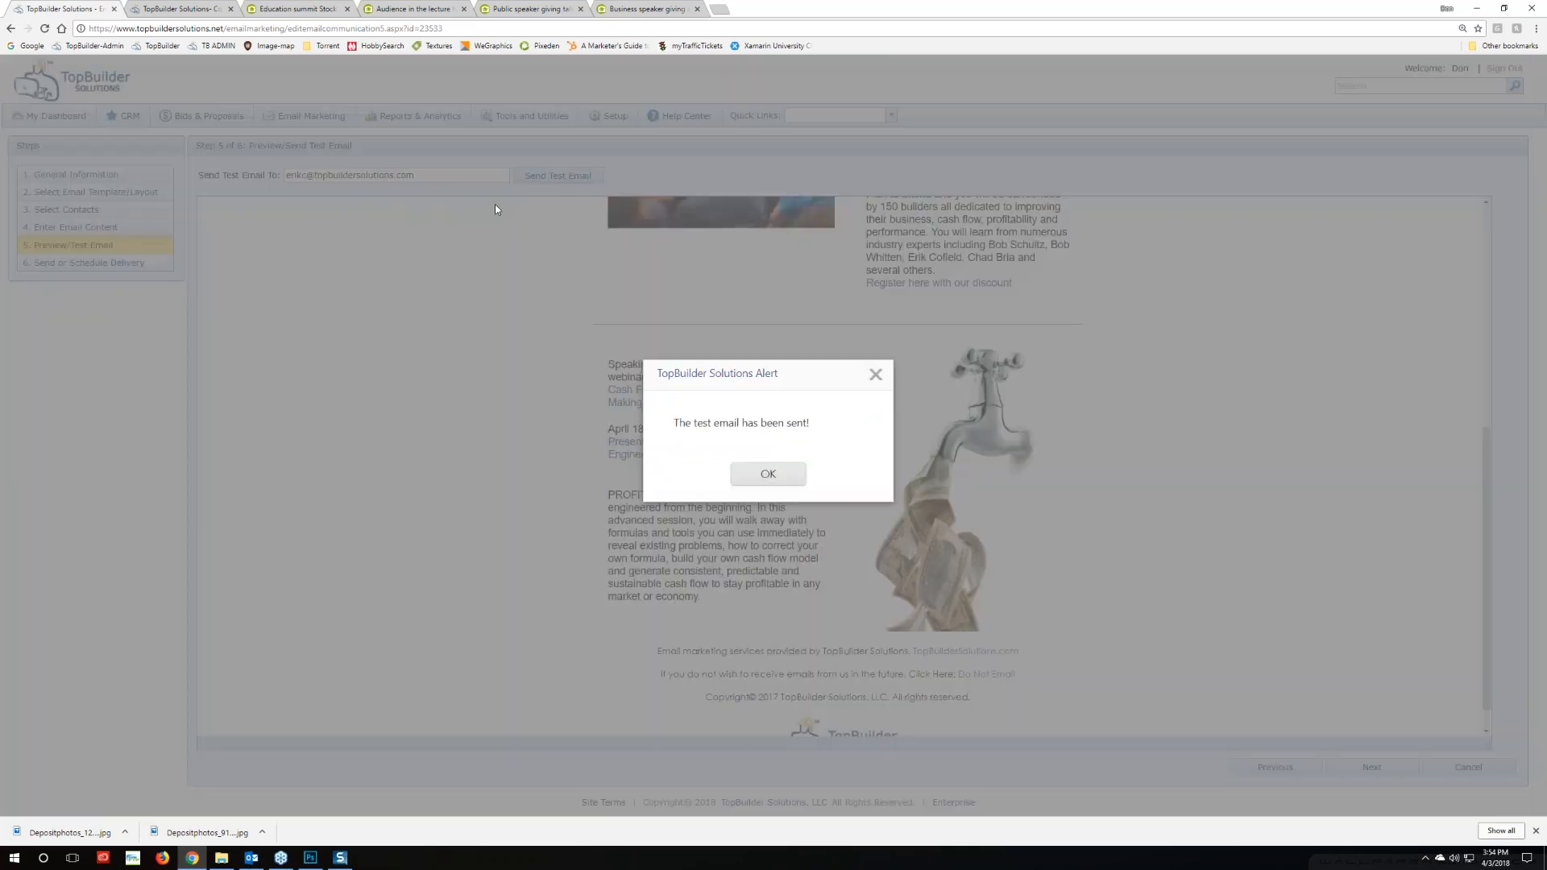
left_click(727, 471)
Resend the test email to your own address, then switch to Outlook
double_click(296, 174)
type("donl")
left_click(557, 175)
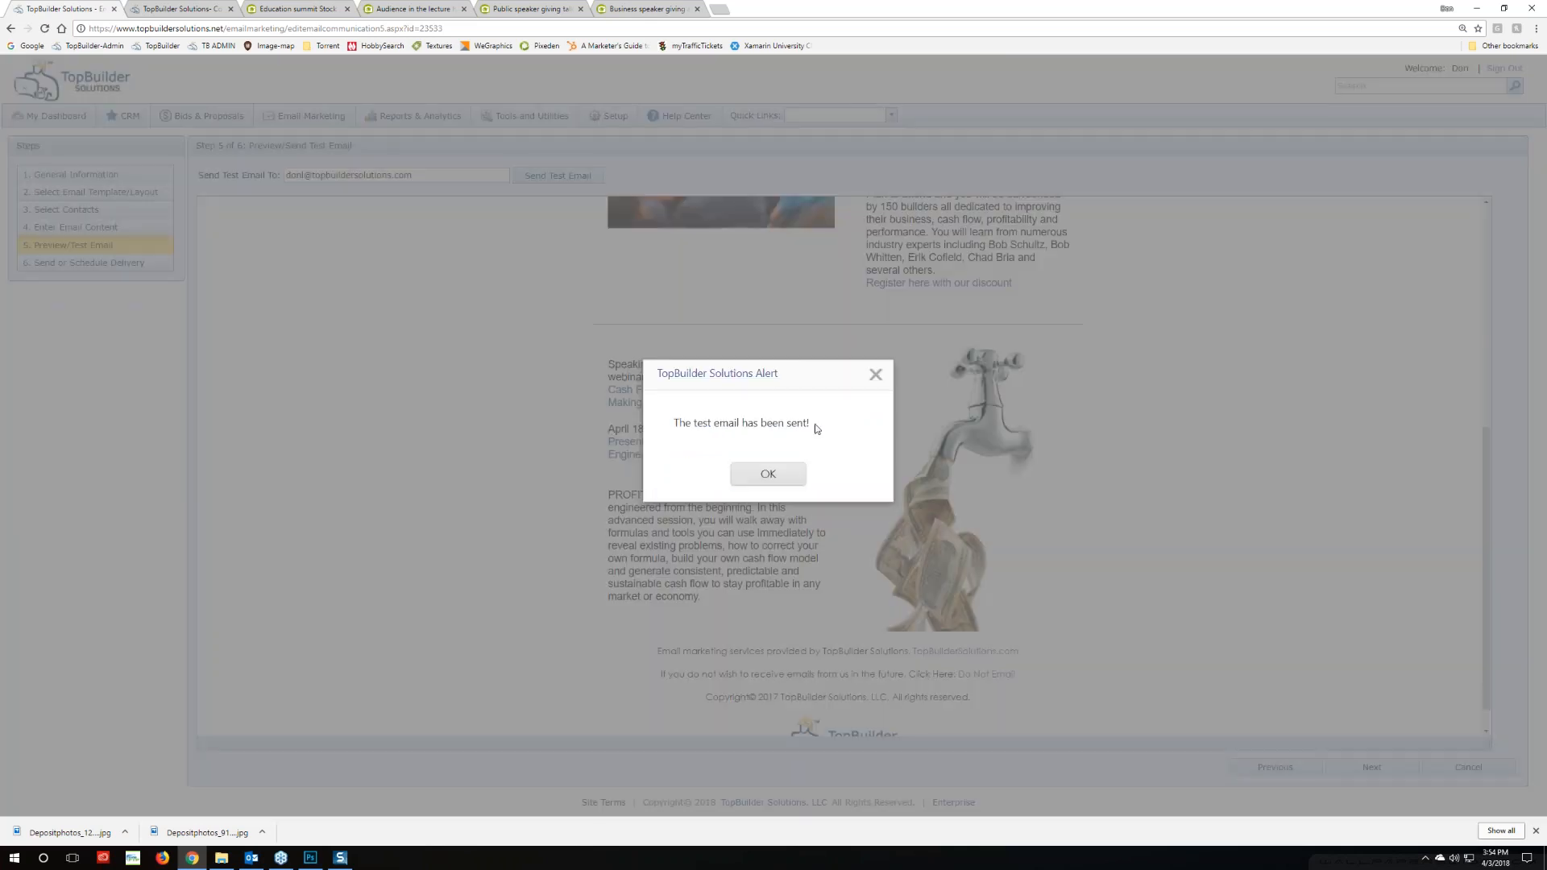
left_click(769, 475)
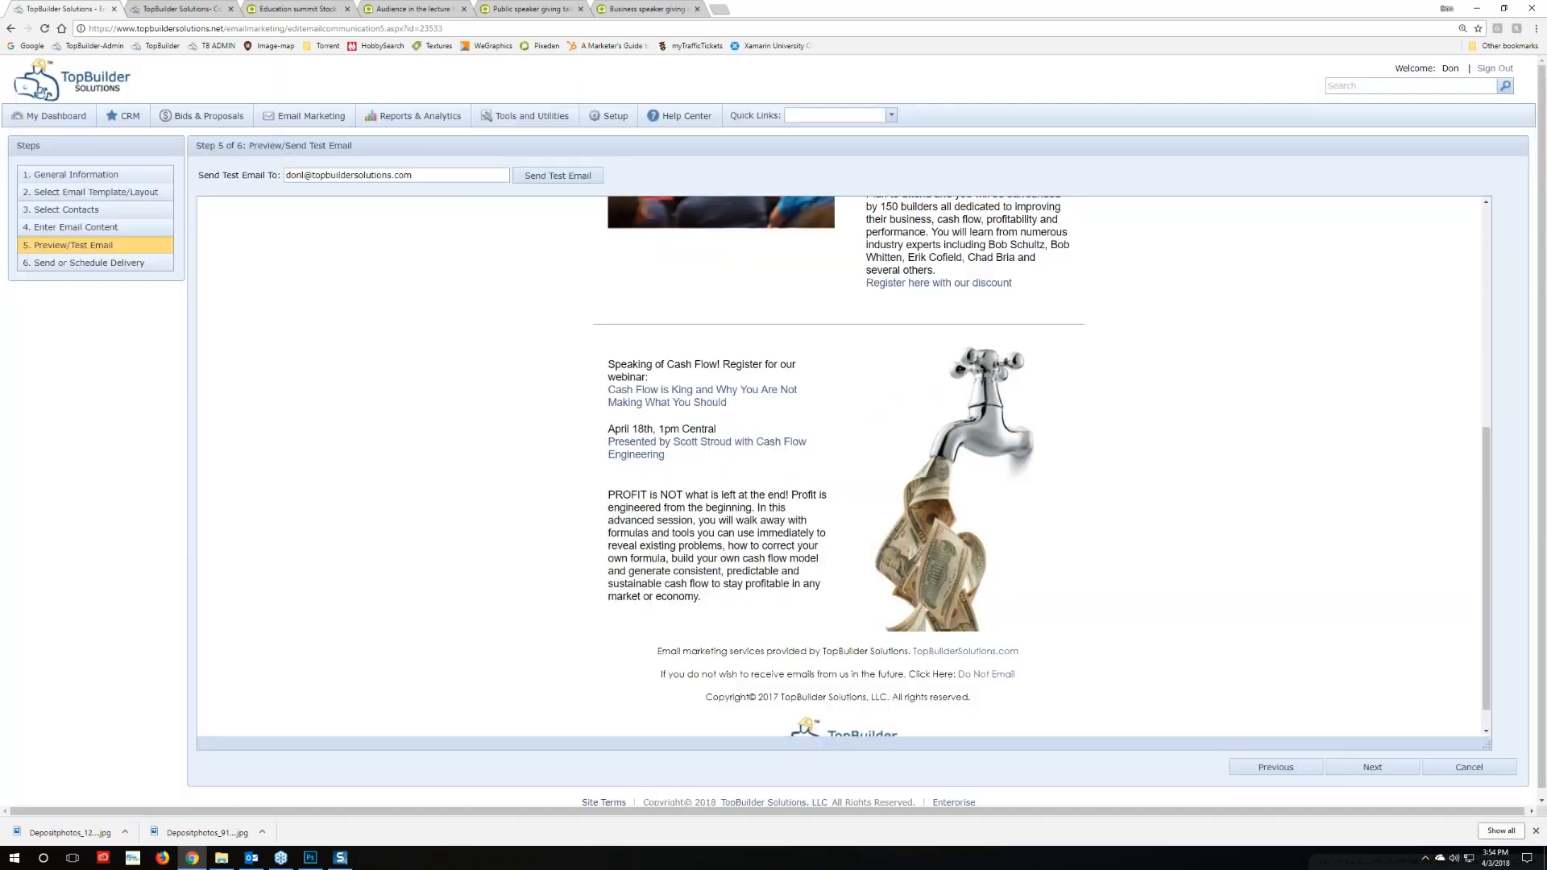
left_click(251, 857)
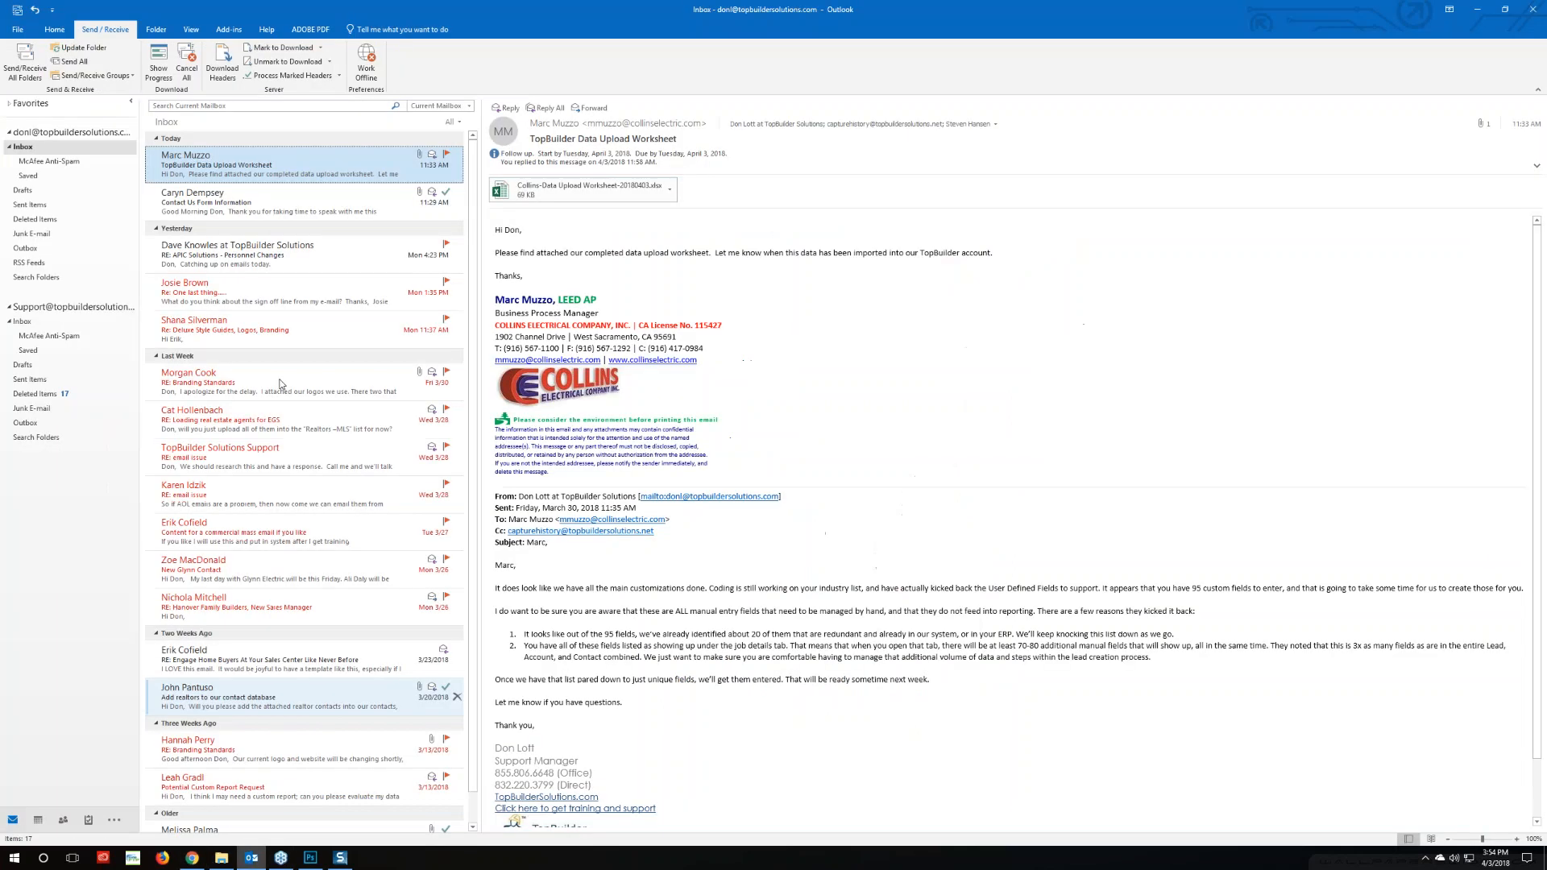
Fetch new mail, open the first TopBuilder test email and delete it
left_click(25, 62)
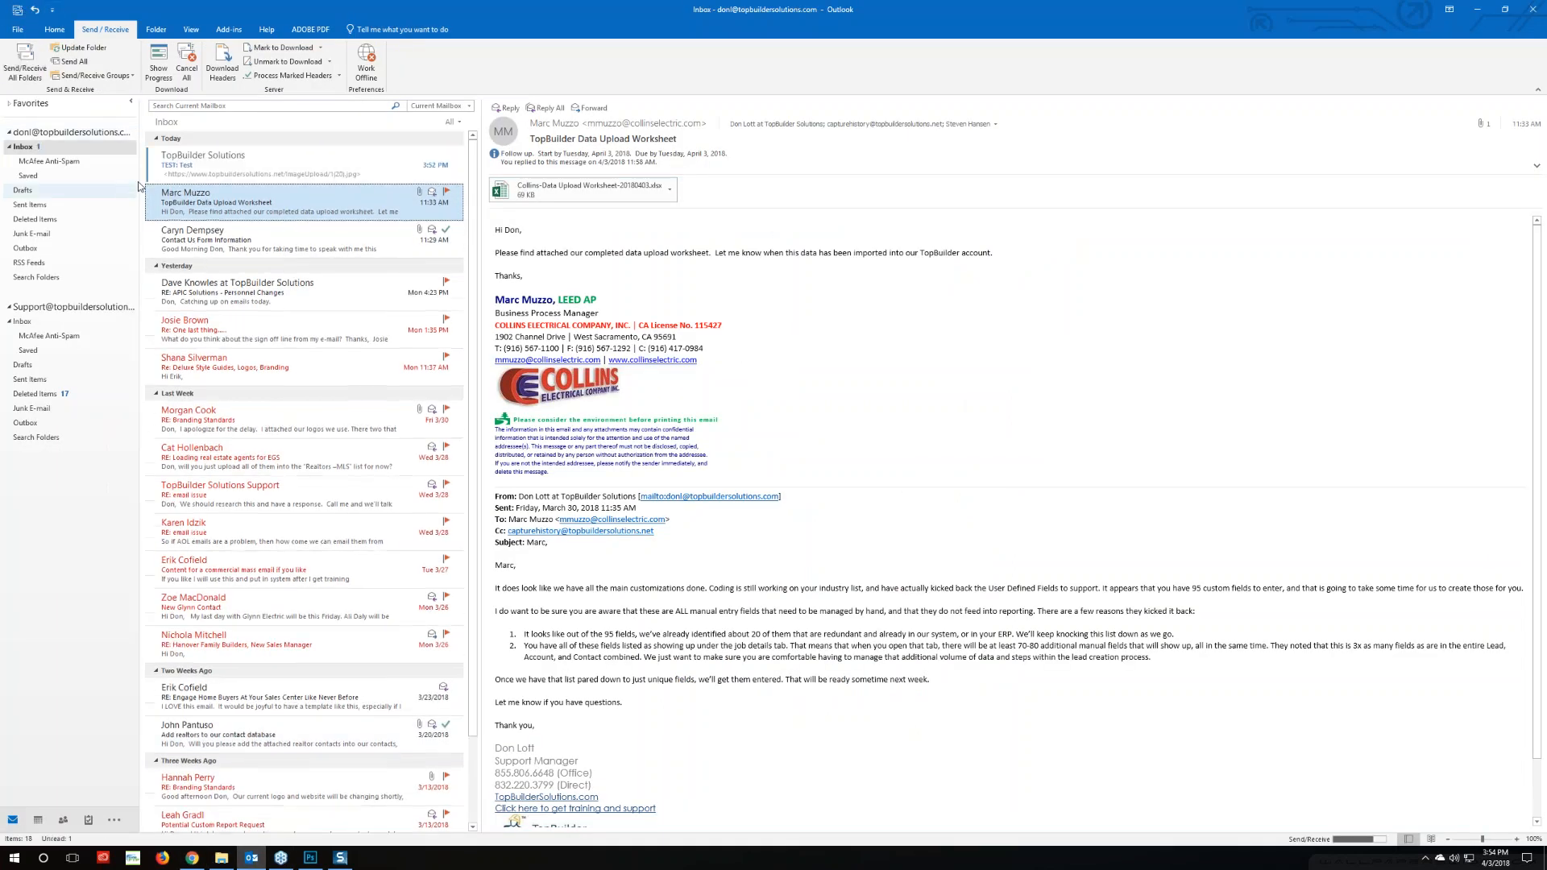
left_click(210, 161)
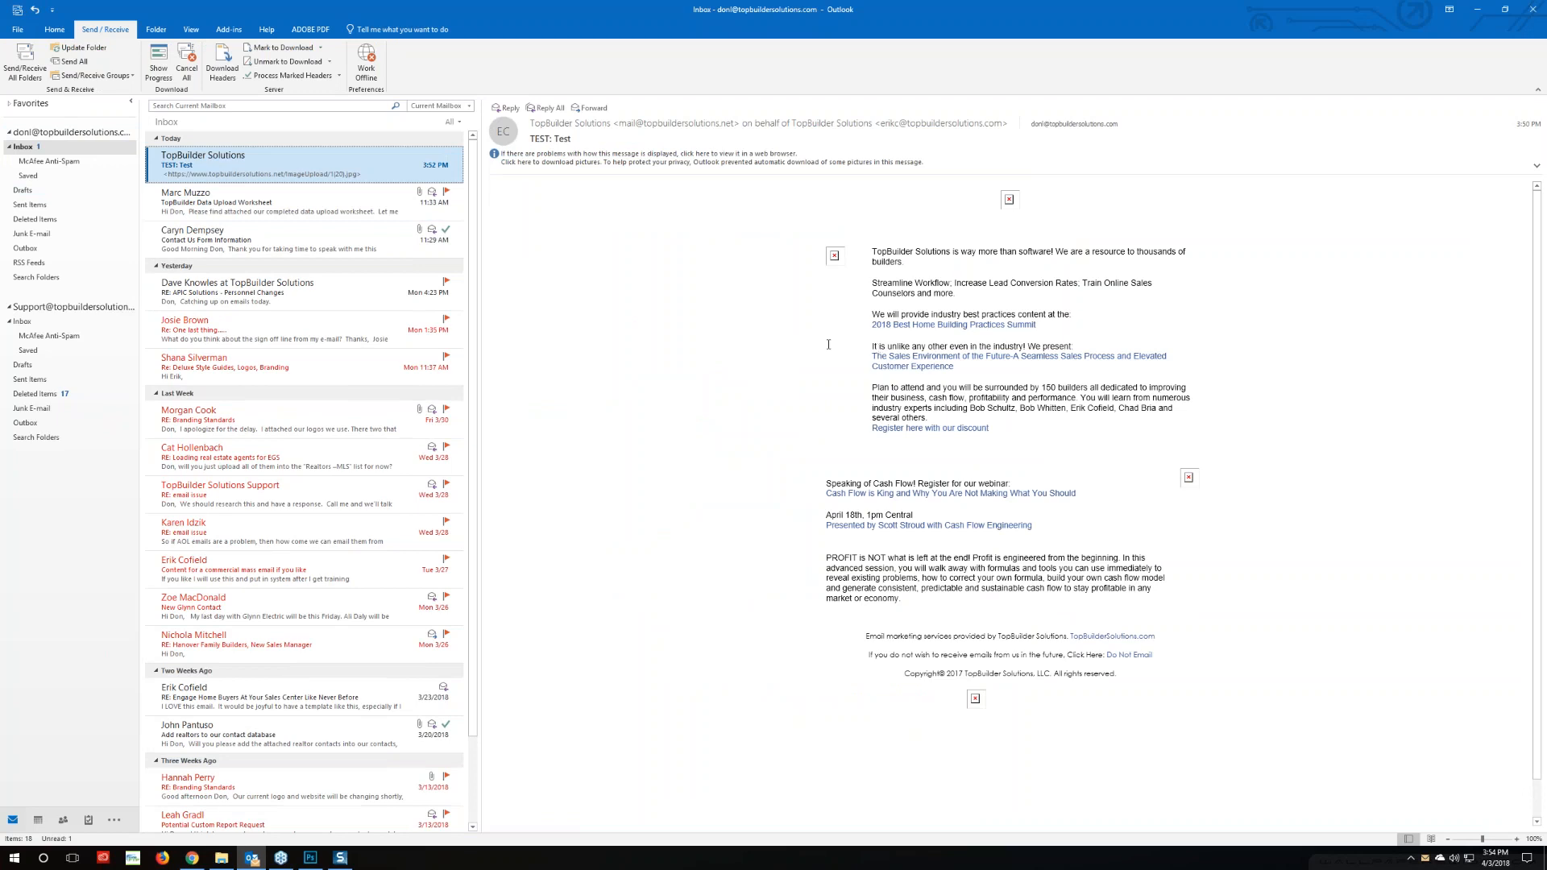
key("Delete")
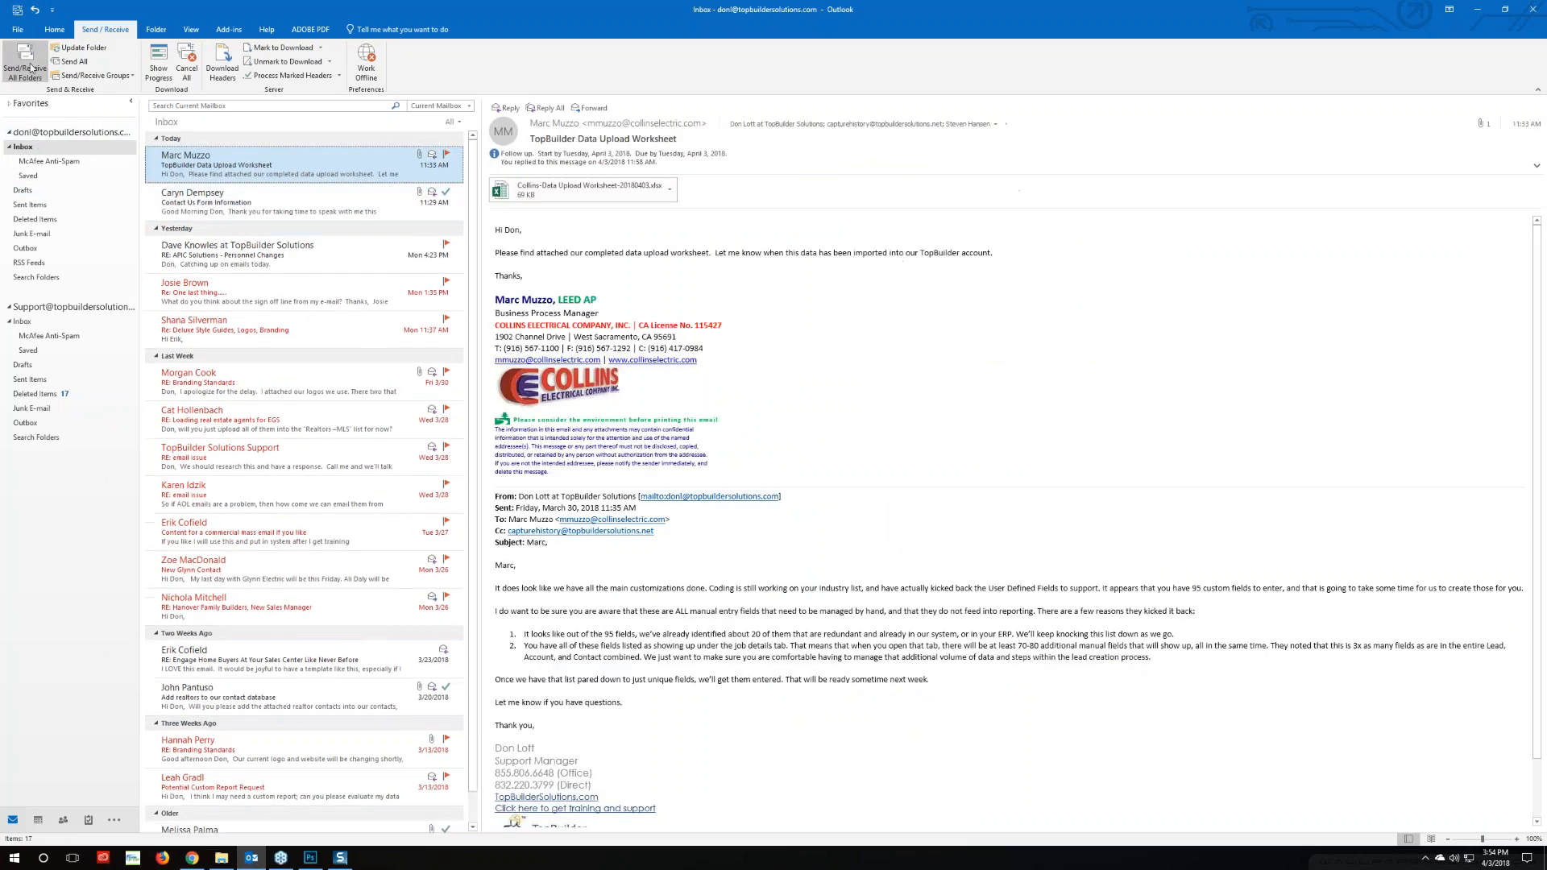
Fetch mail again, open the second test email and download its blocked pictures
left_click(31, 68)
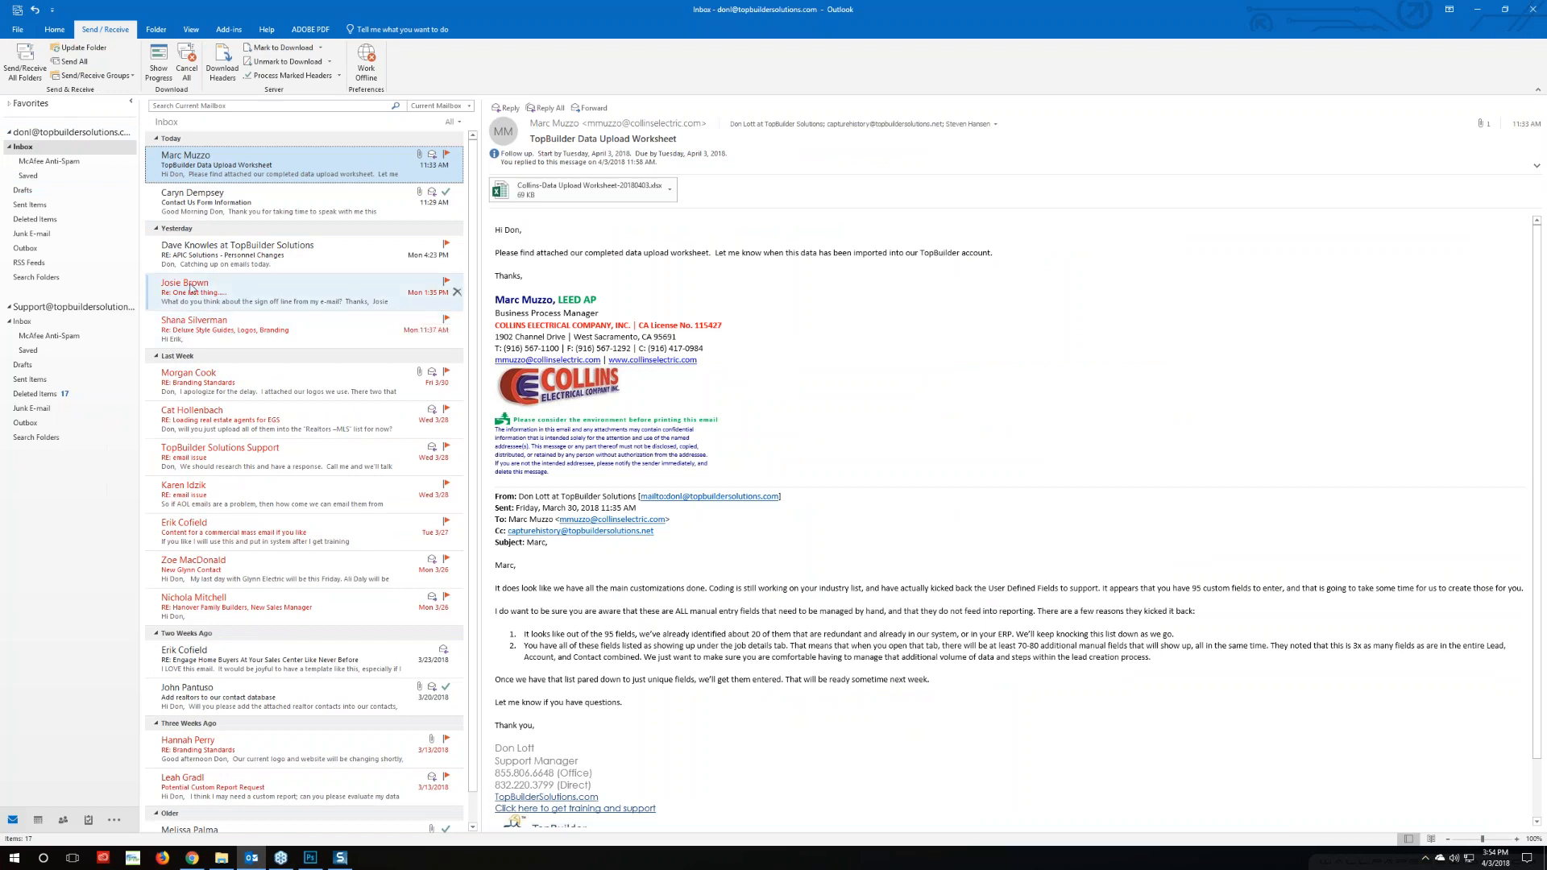
left_click(22, 70)
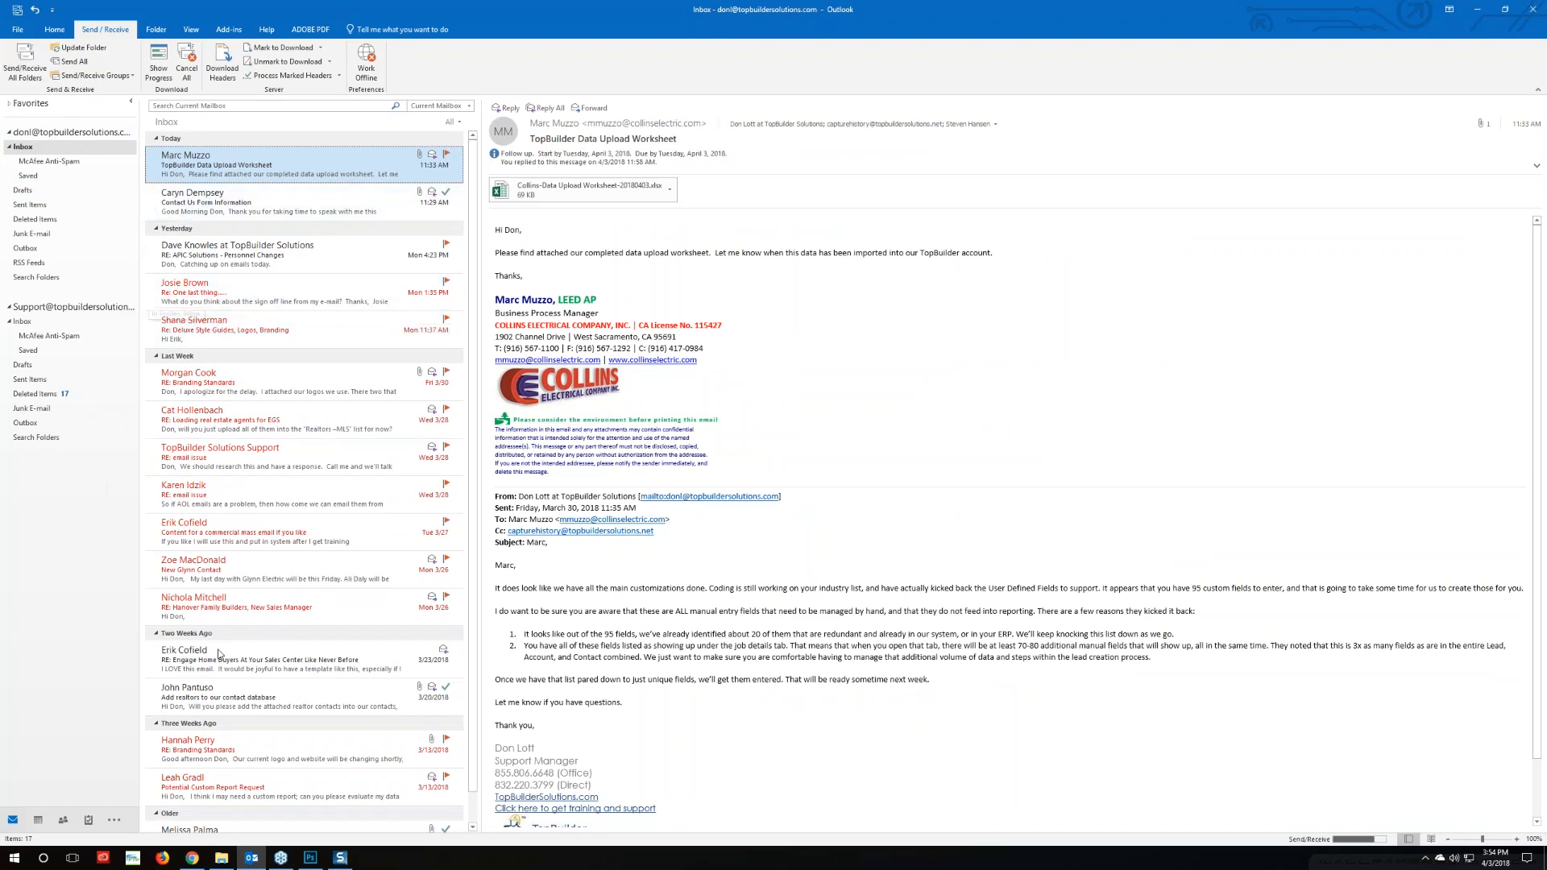
left_click(340, 857)
left_click(266, 161)
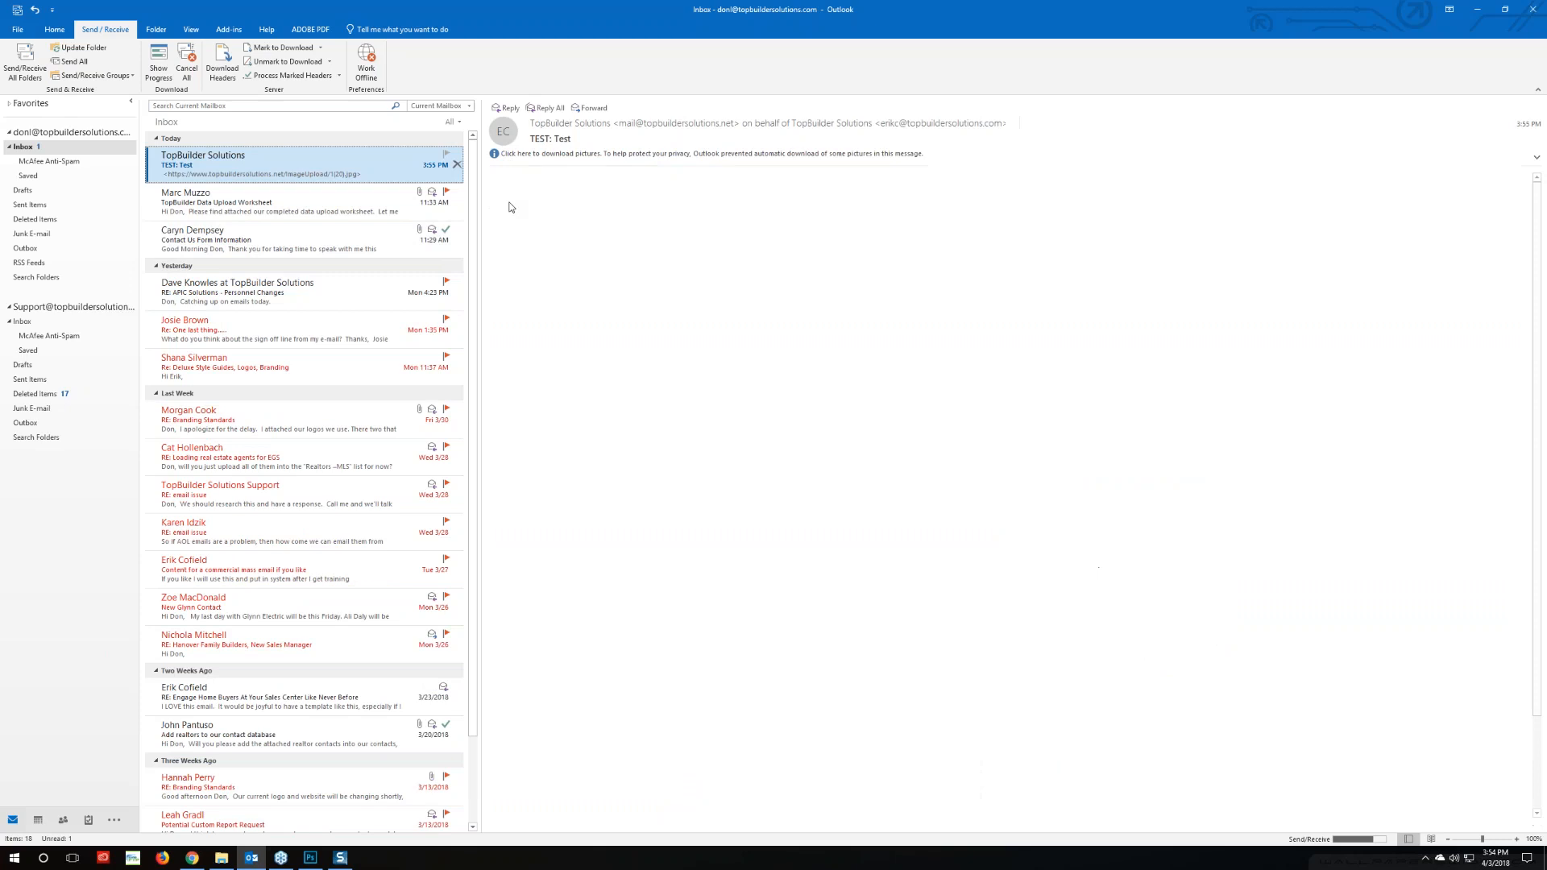
right_click(1014, 201)
left_click(1058, 241)
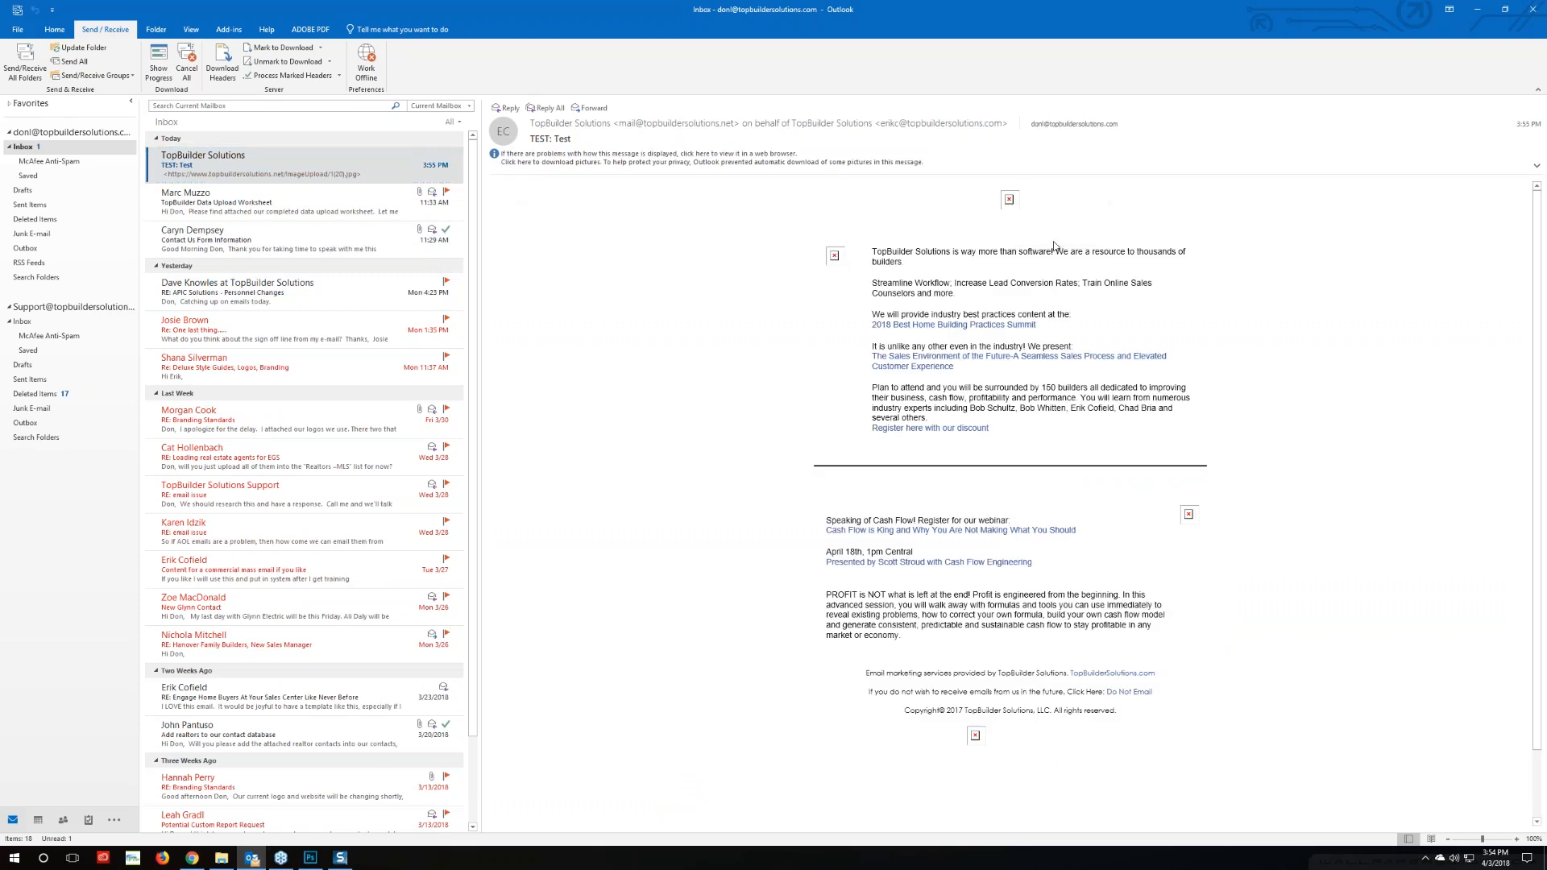
Check the email's dark separator line, then return to editing the TopBuilder email content
scroll(734, 508, "down", 3)
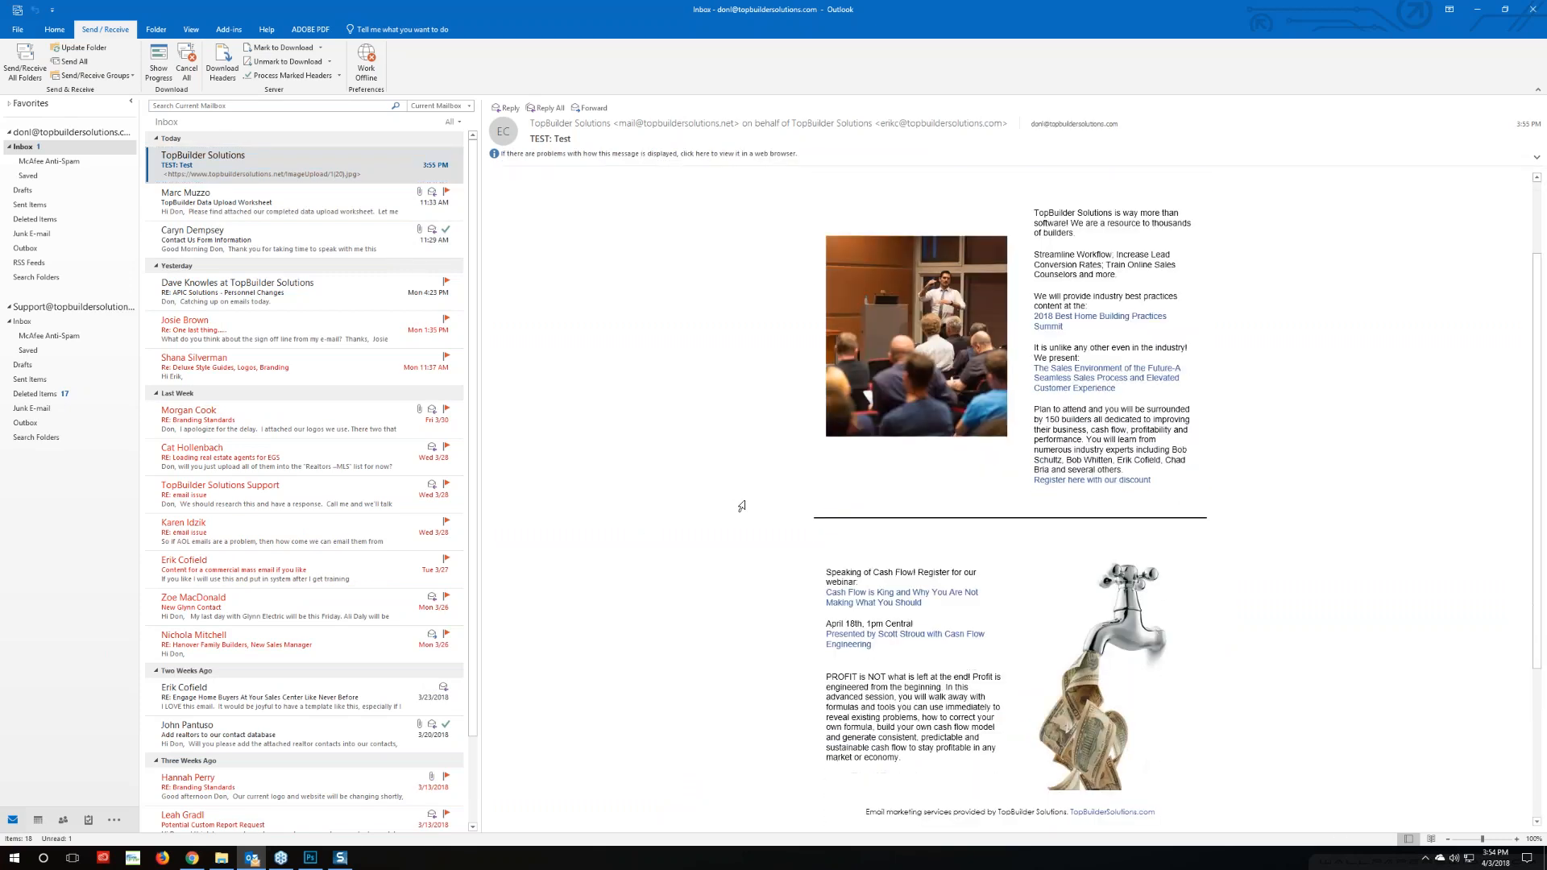
scroll(672, 515, "up", 3)
scroll(672, 515, "down", 7)
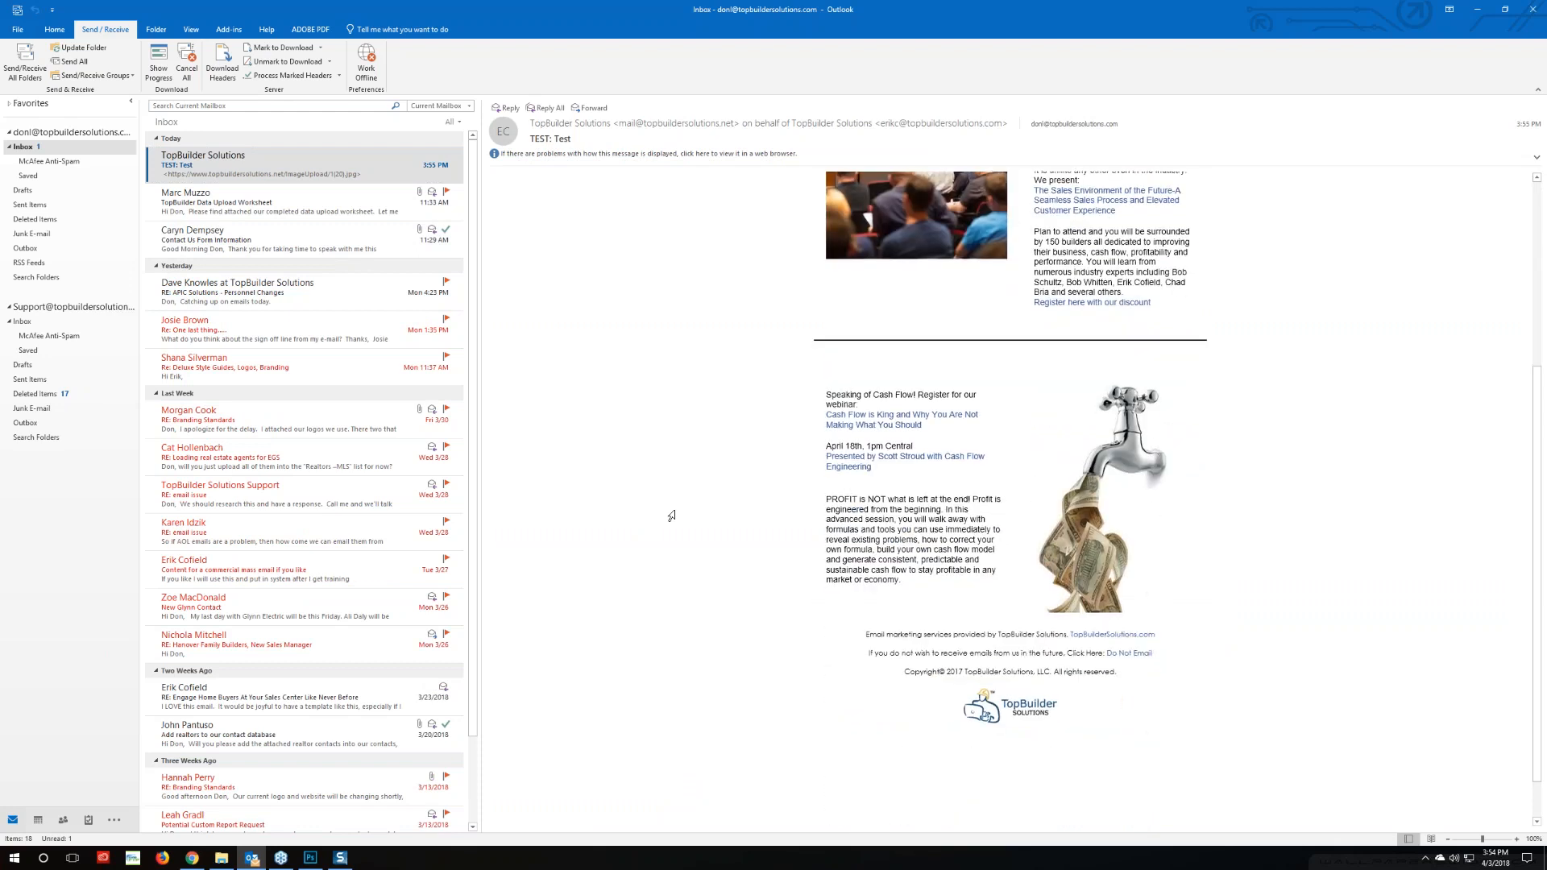
scroll(671, 516, "up", 7)
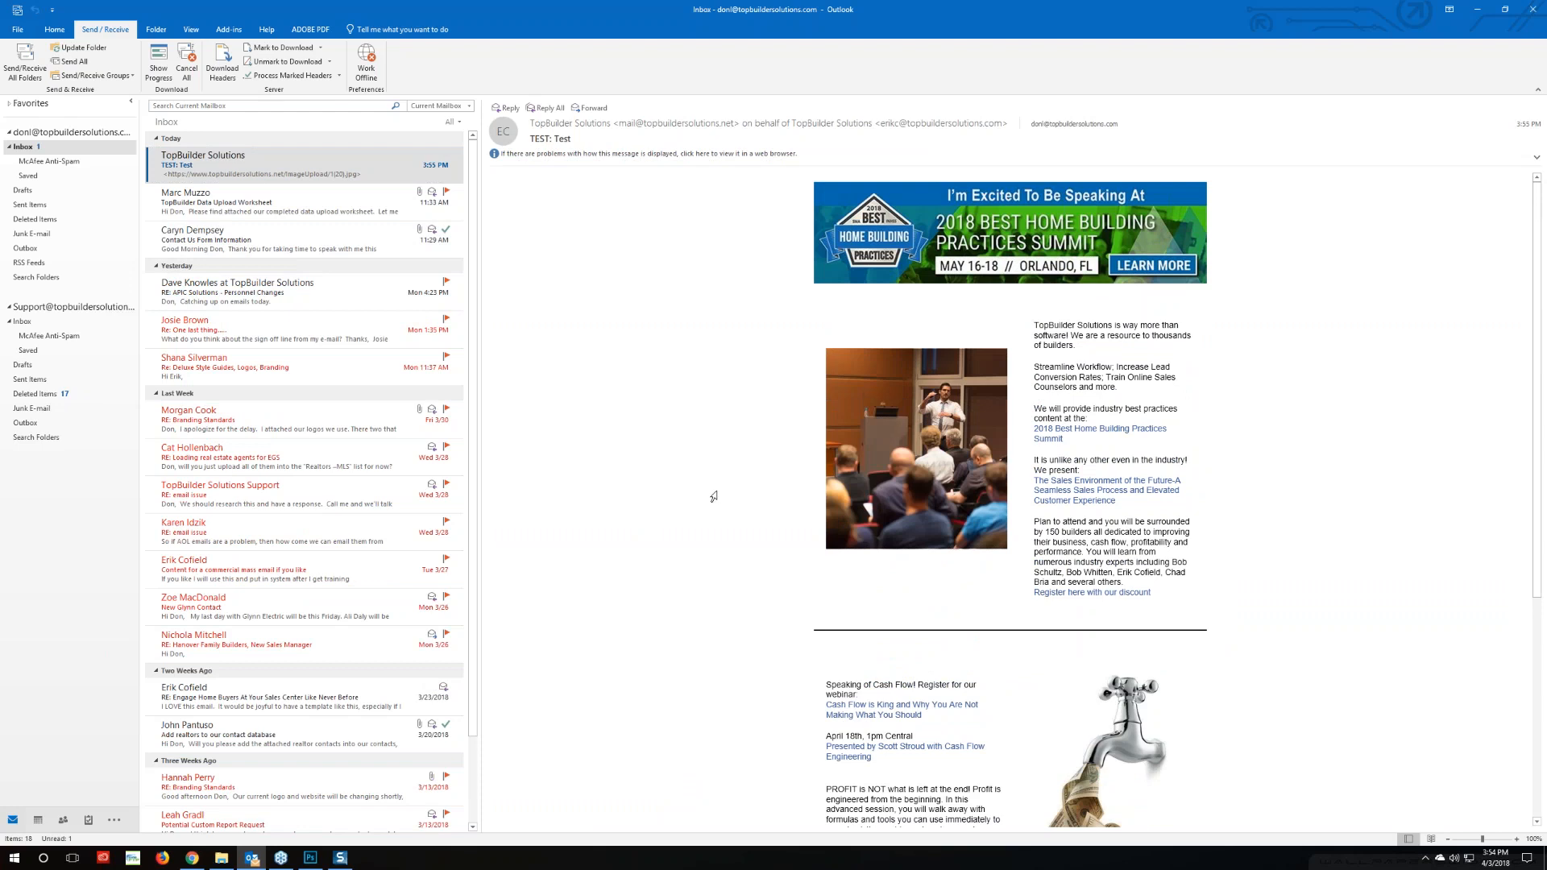
scroll(980, 311, "down", 3)
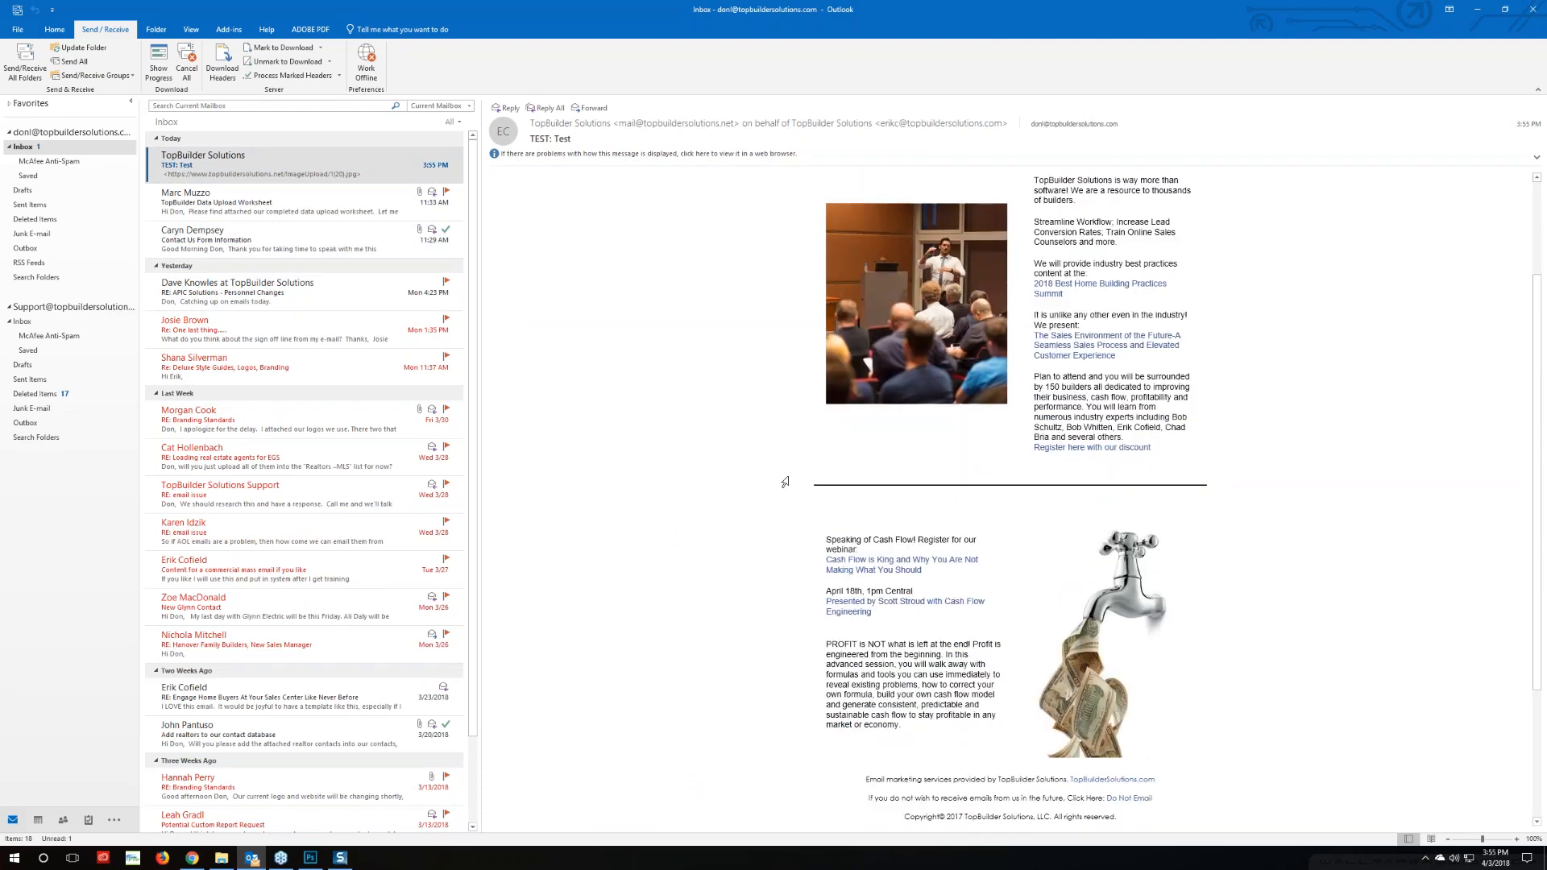
scroll(780, 475, "up", 3)
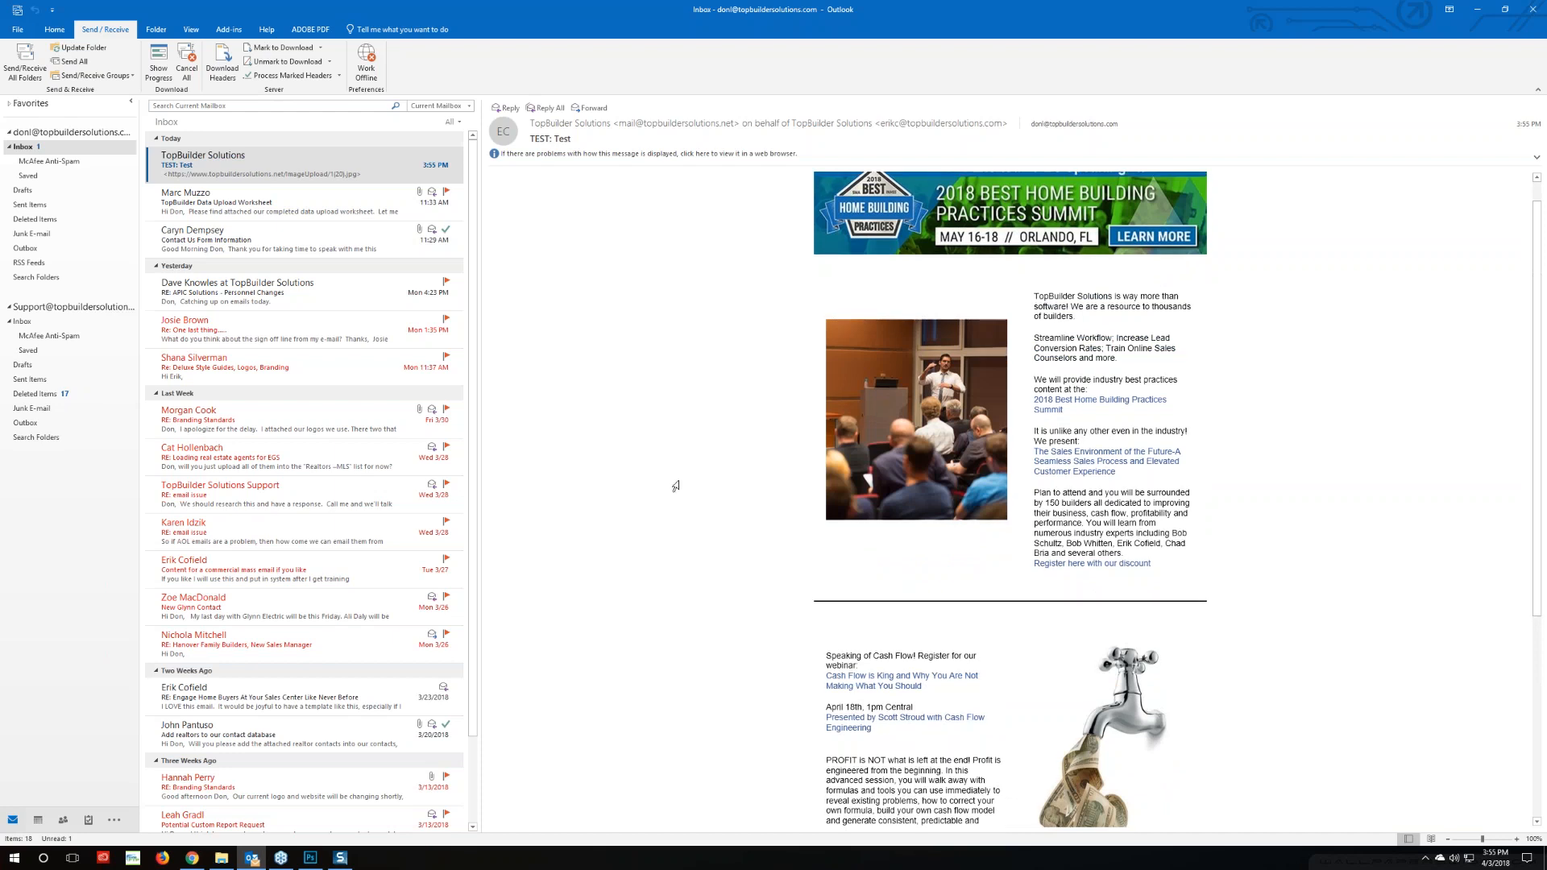
left_click(192, 858)
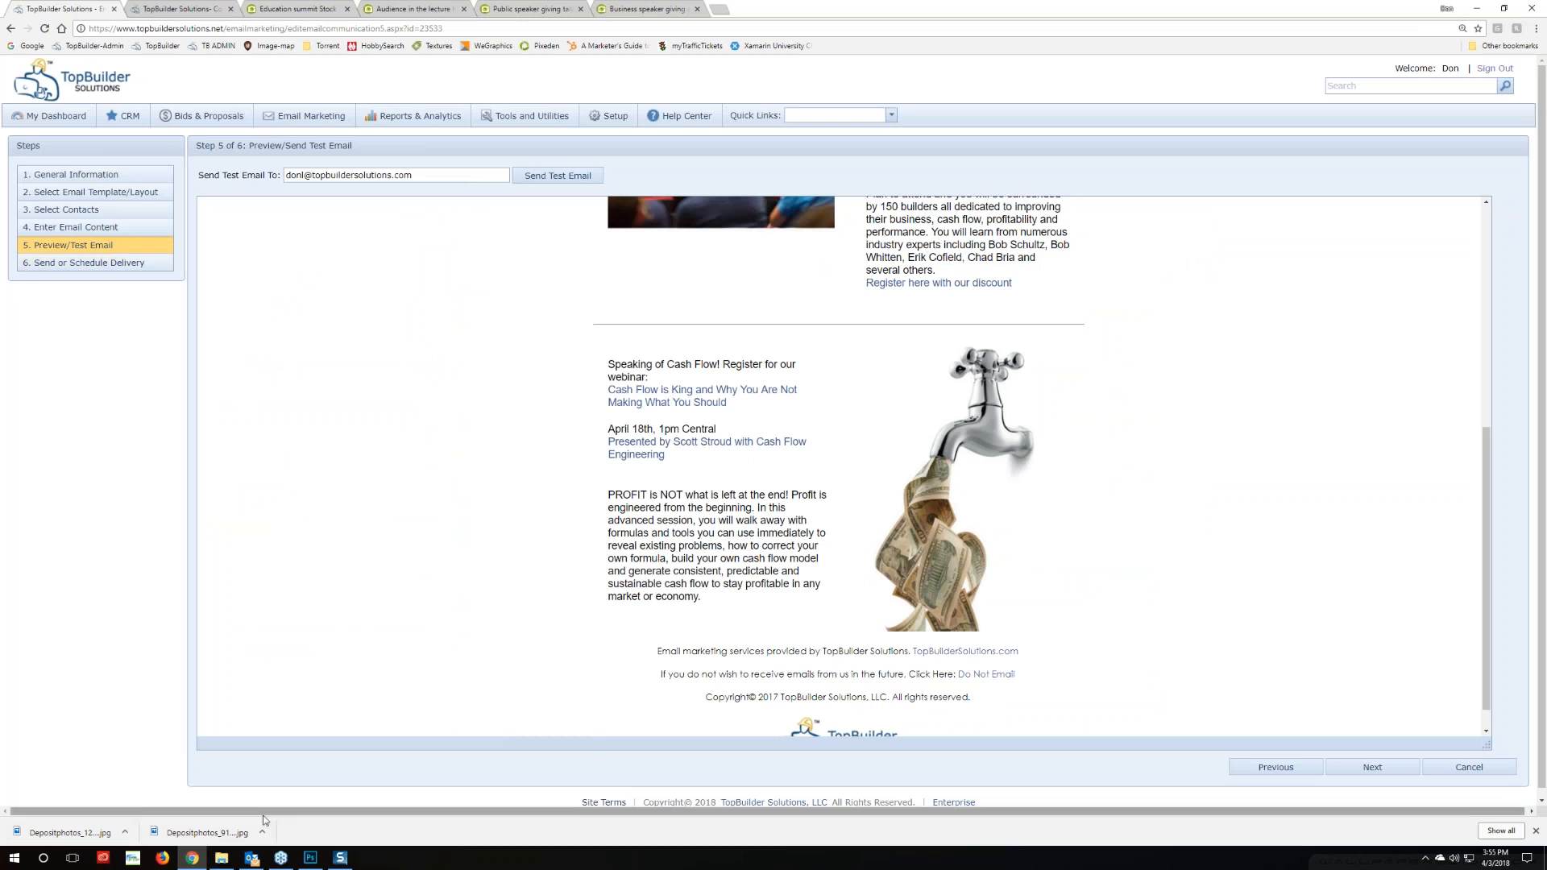
left_click(77, 227)
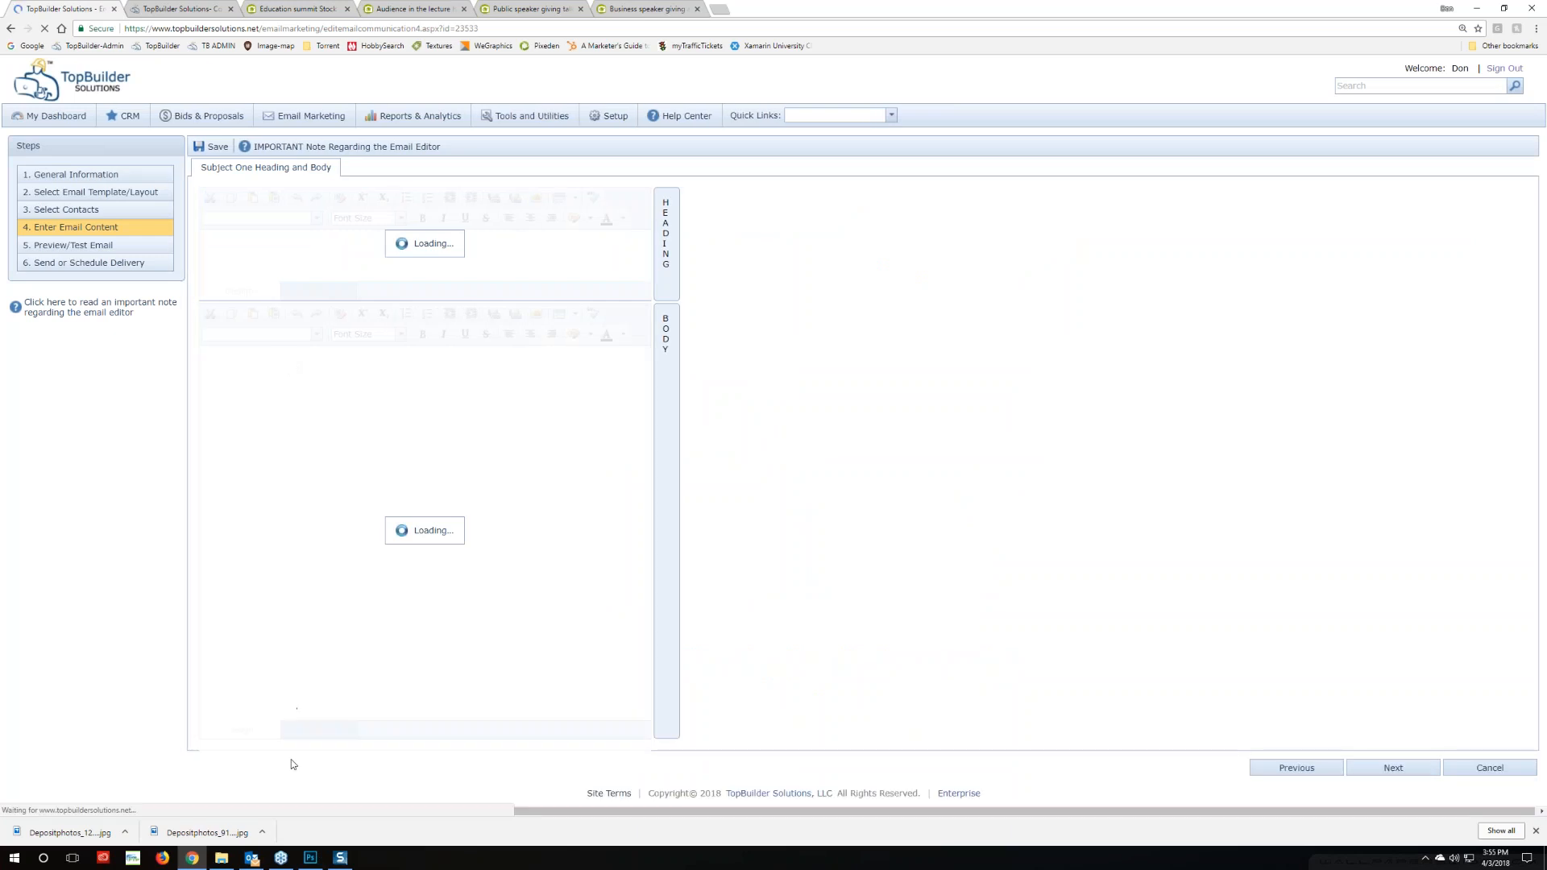
Copy the color: #000000 declaration in the body HTML into the SeparationLine table style
left_click(315, 730)
scroll(443, 586, "down", 5)
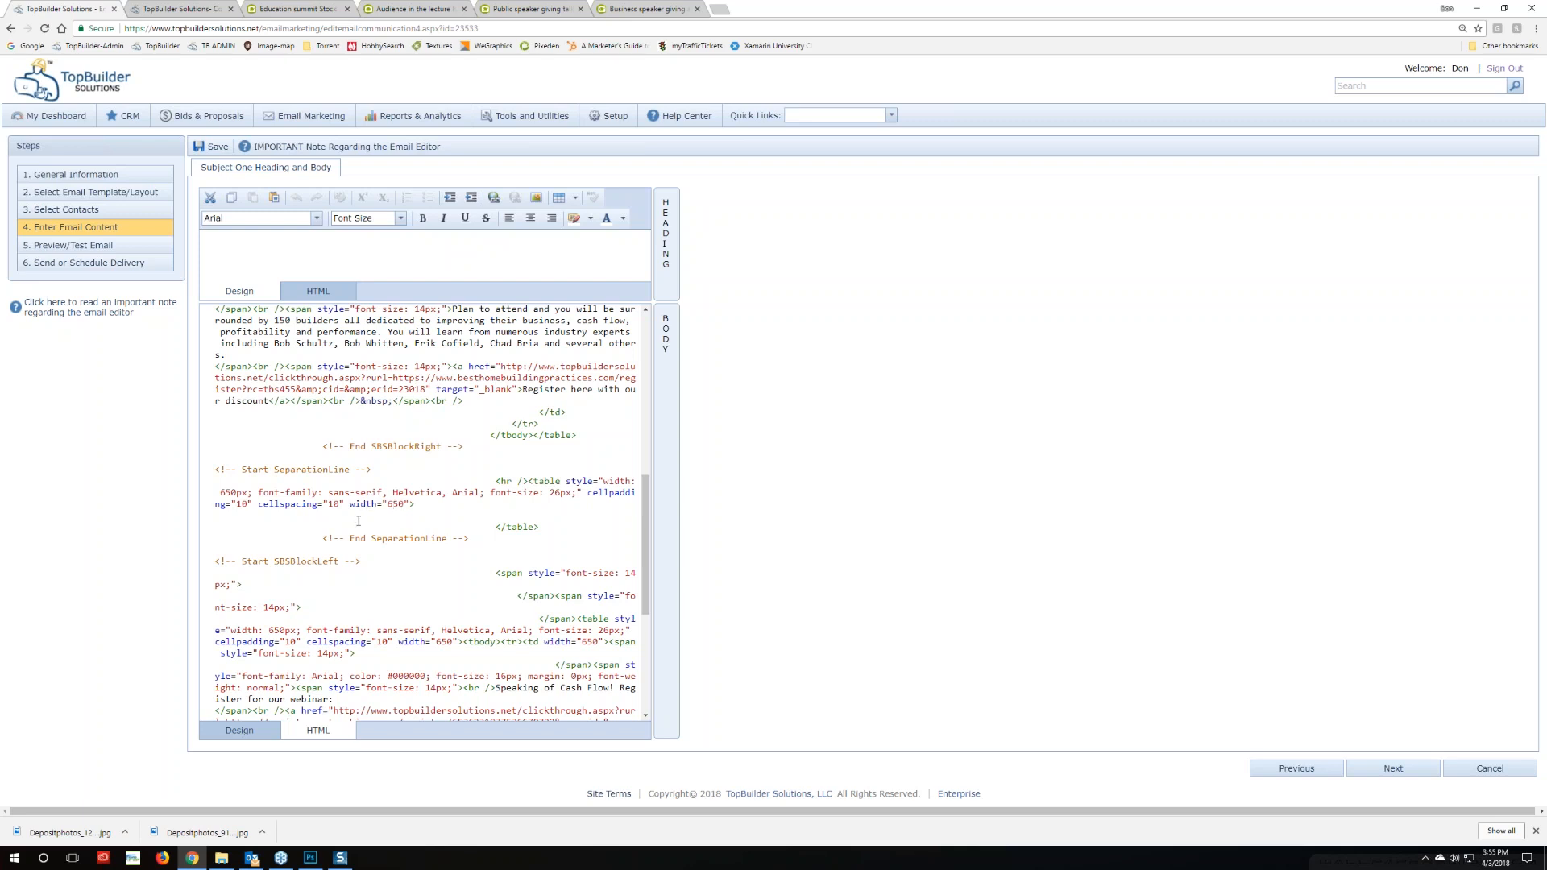
scroll(337, 554, "down", 2)
scroll(403, 541, "up", 2)
scroll(384, 521, "down", 2)
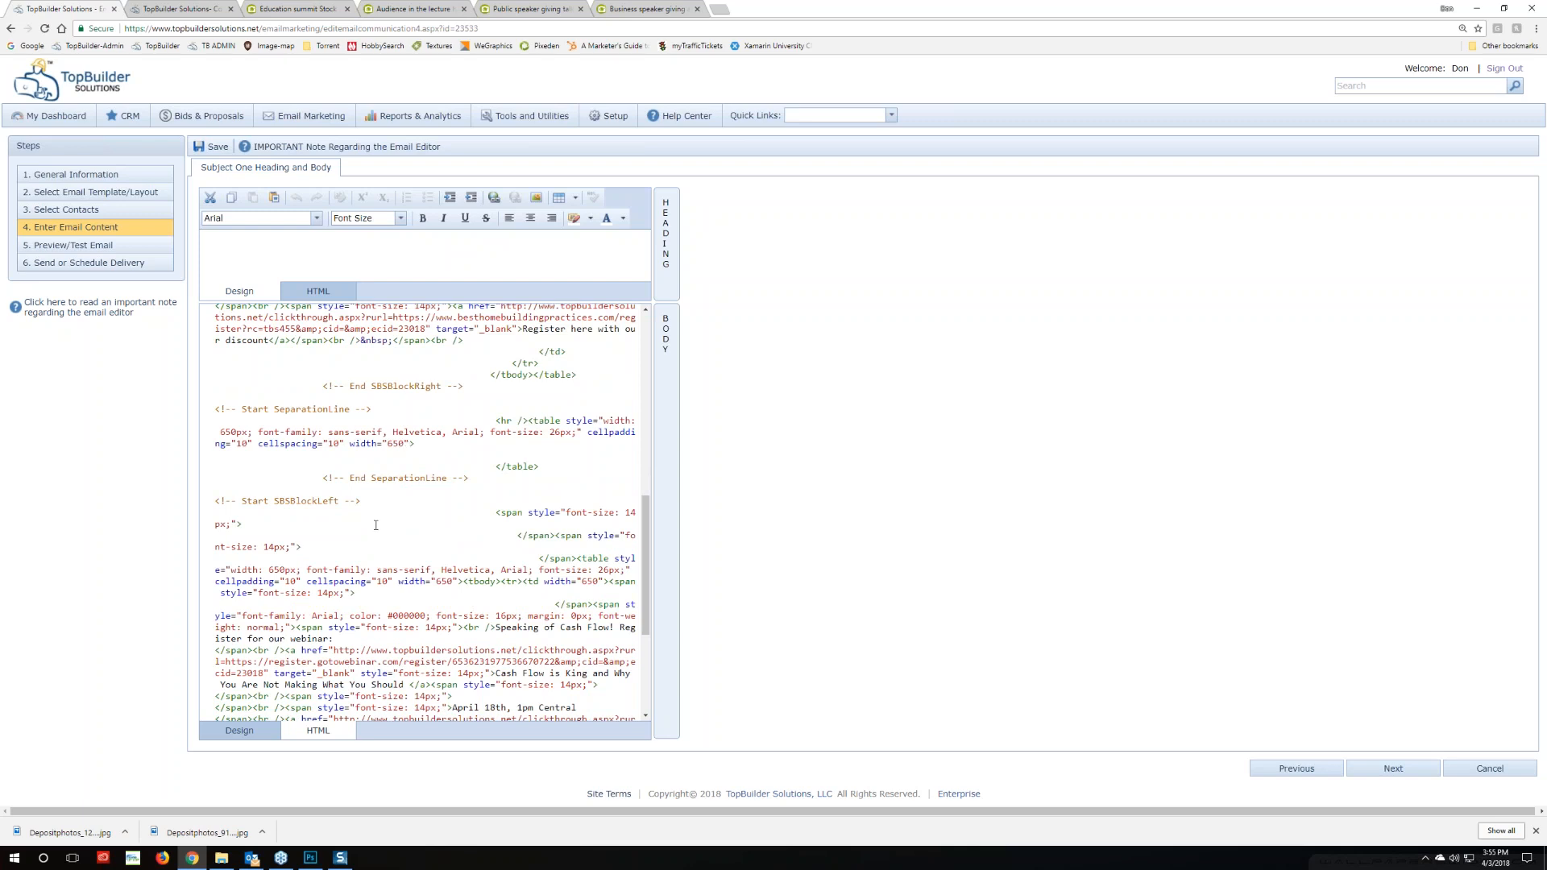
left_click_drag(351, 616, 427, 616)
key("ctrl+c")
left_click(258, 432)
key("ctrl+v")
type(";")
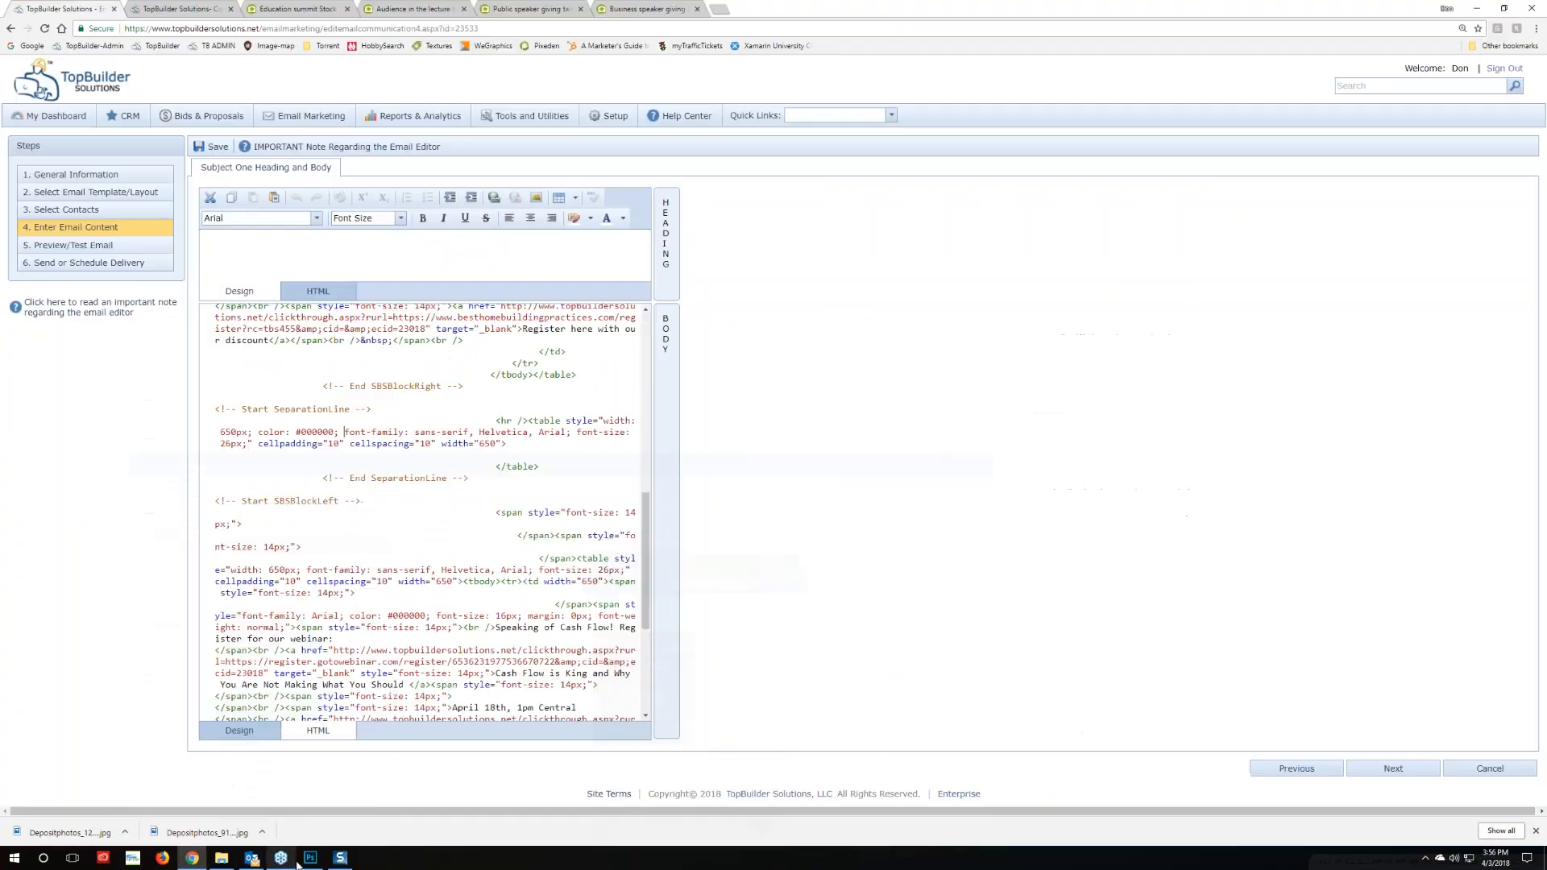
left_click(310, 858)
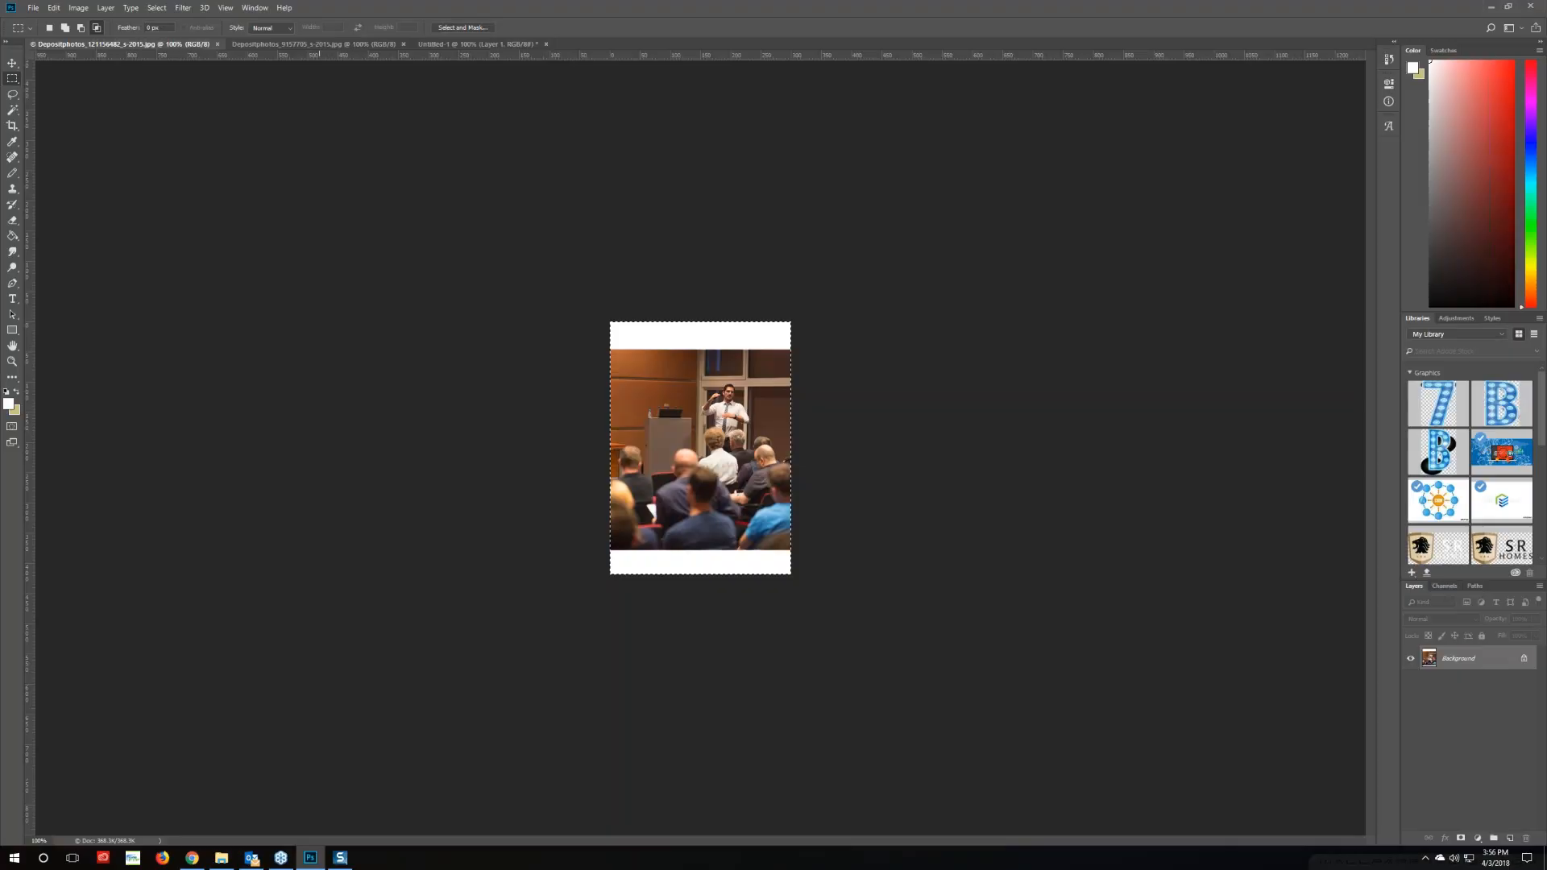
Find a light gray in Photoshop's foreground Color Picker and read its hex value, b4b4b4
left_click(9, 403)
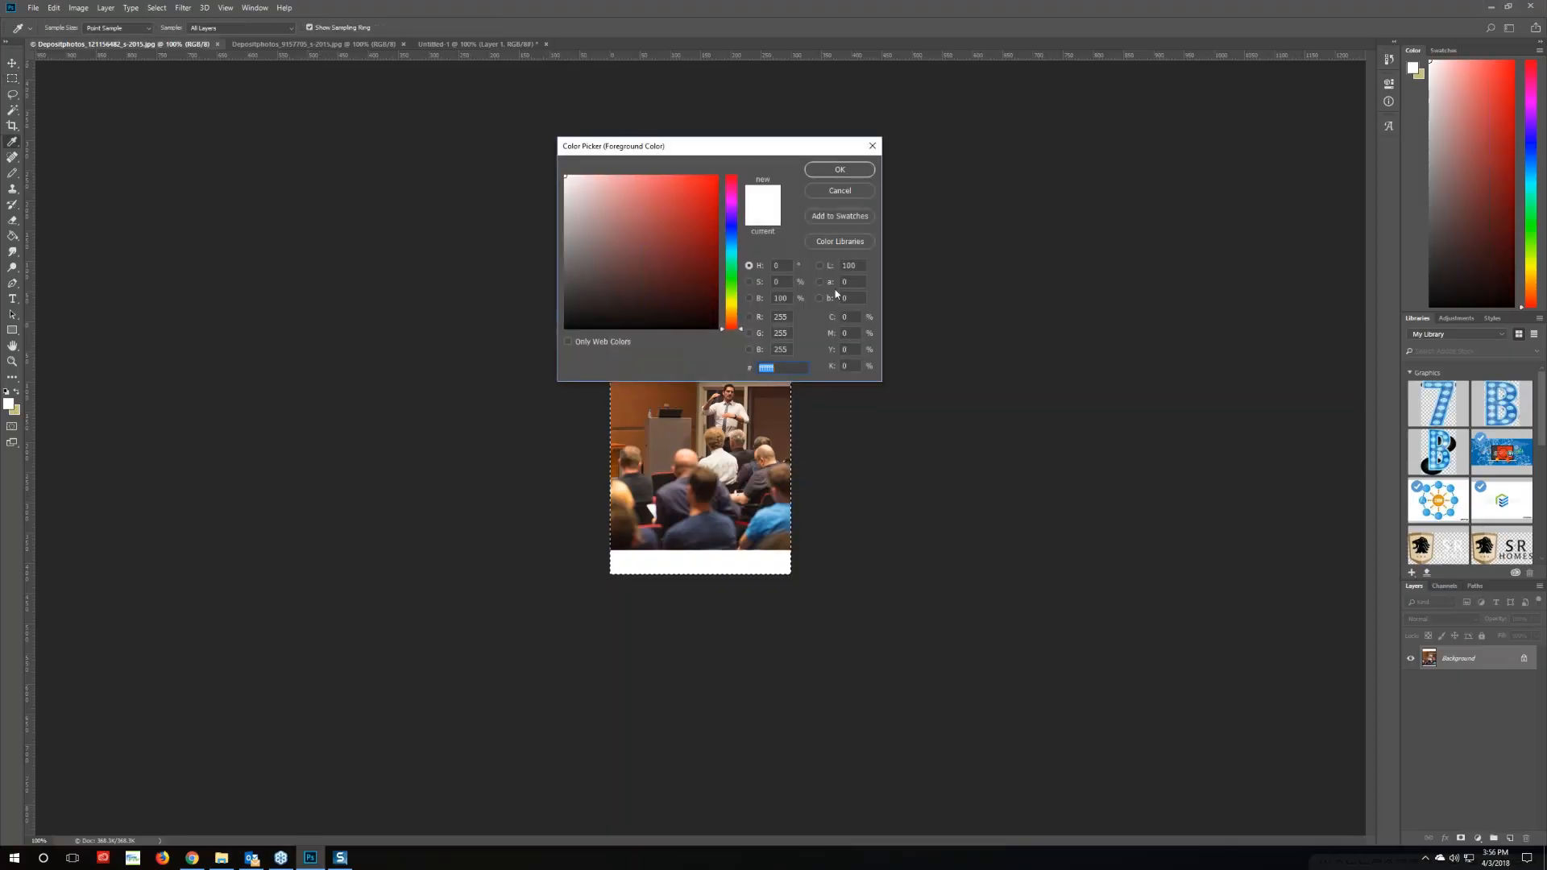
mouse_move(574, 232)
left_mouse_down()
mouse_move(556, 287)
mouse_move(544, 264)
left_mouse_up()
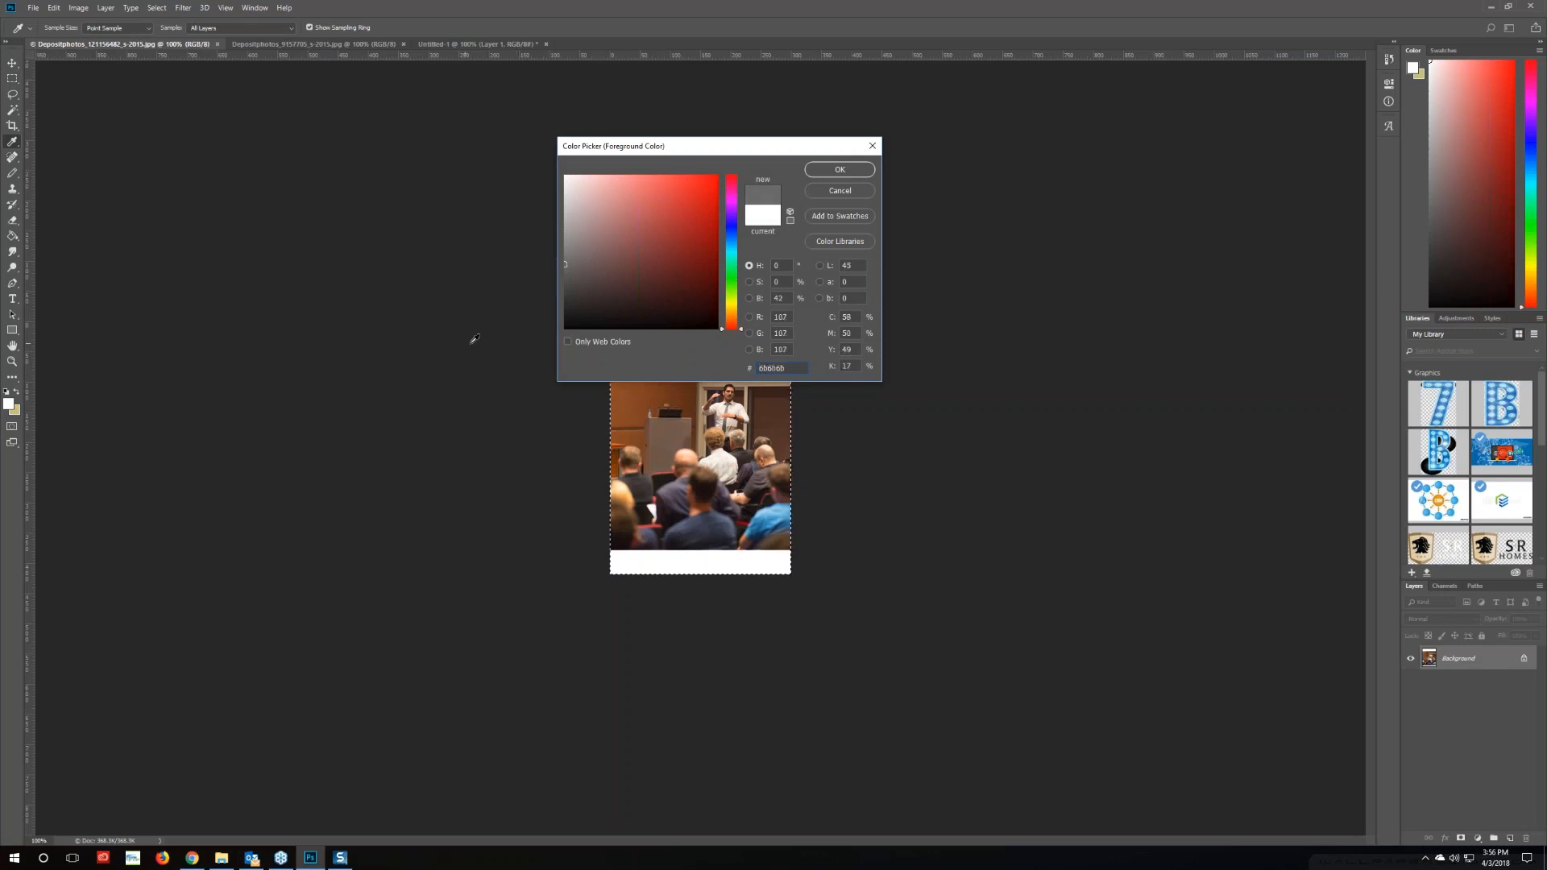
double_click(773, 369)
left_click_drag(563, 264, 563, 219)
key("ctrl+c")
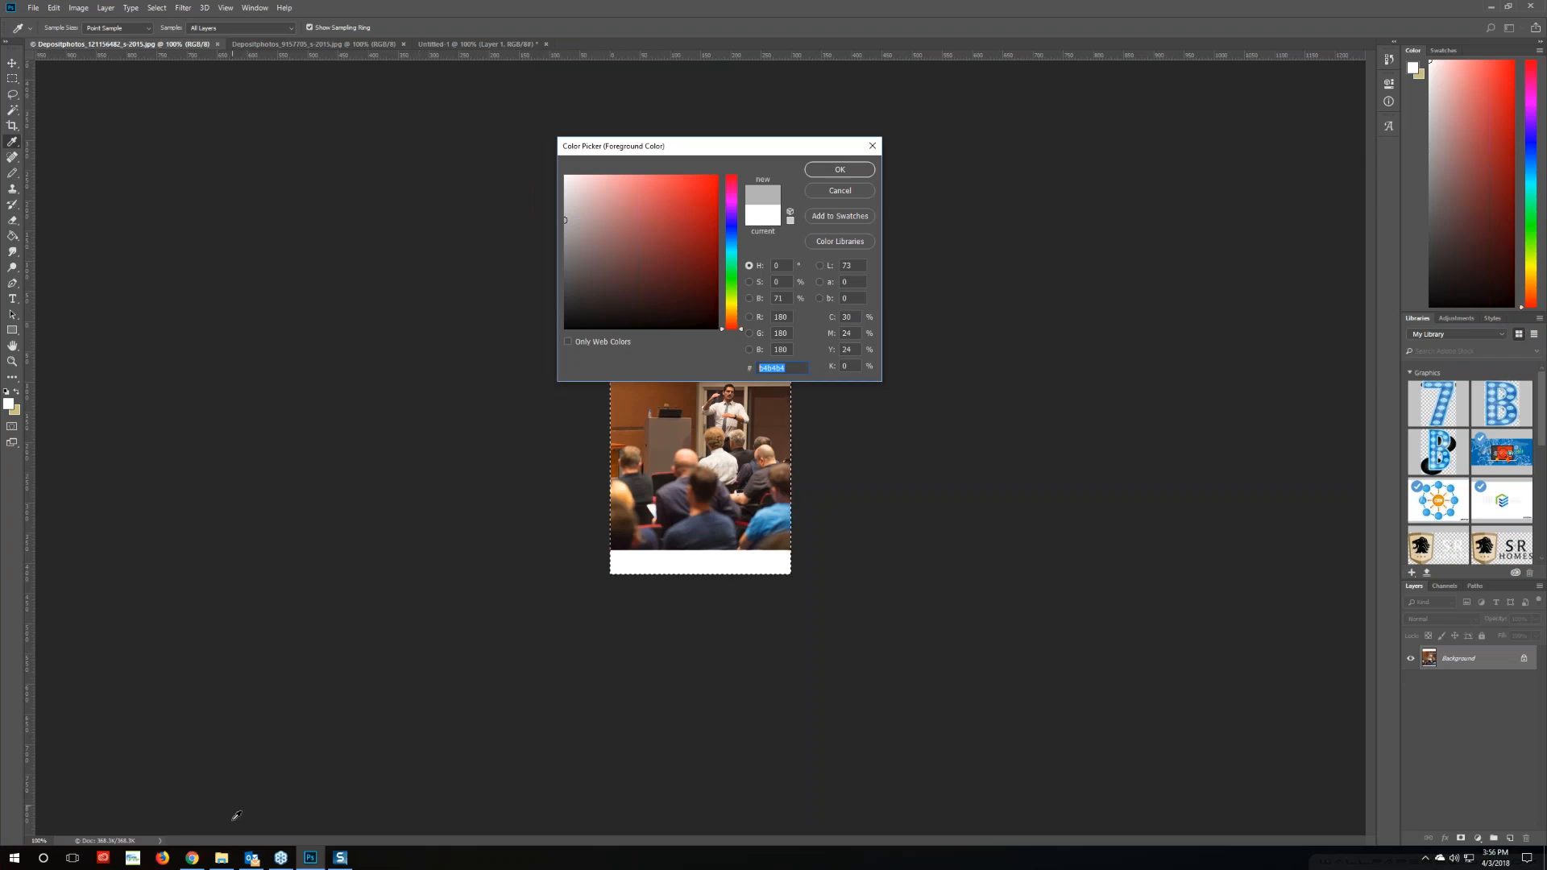
left_click(191, 859)
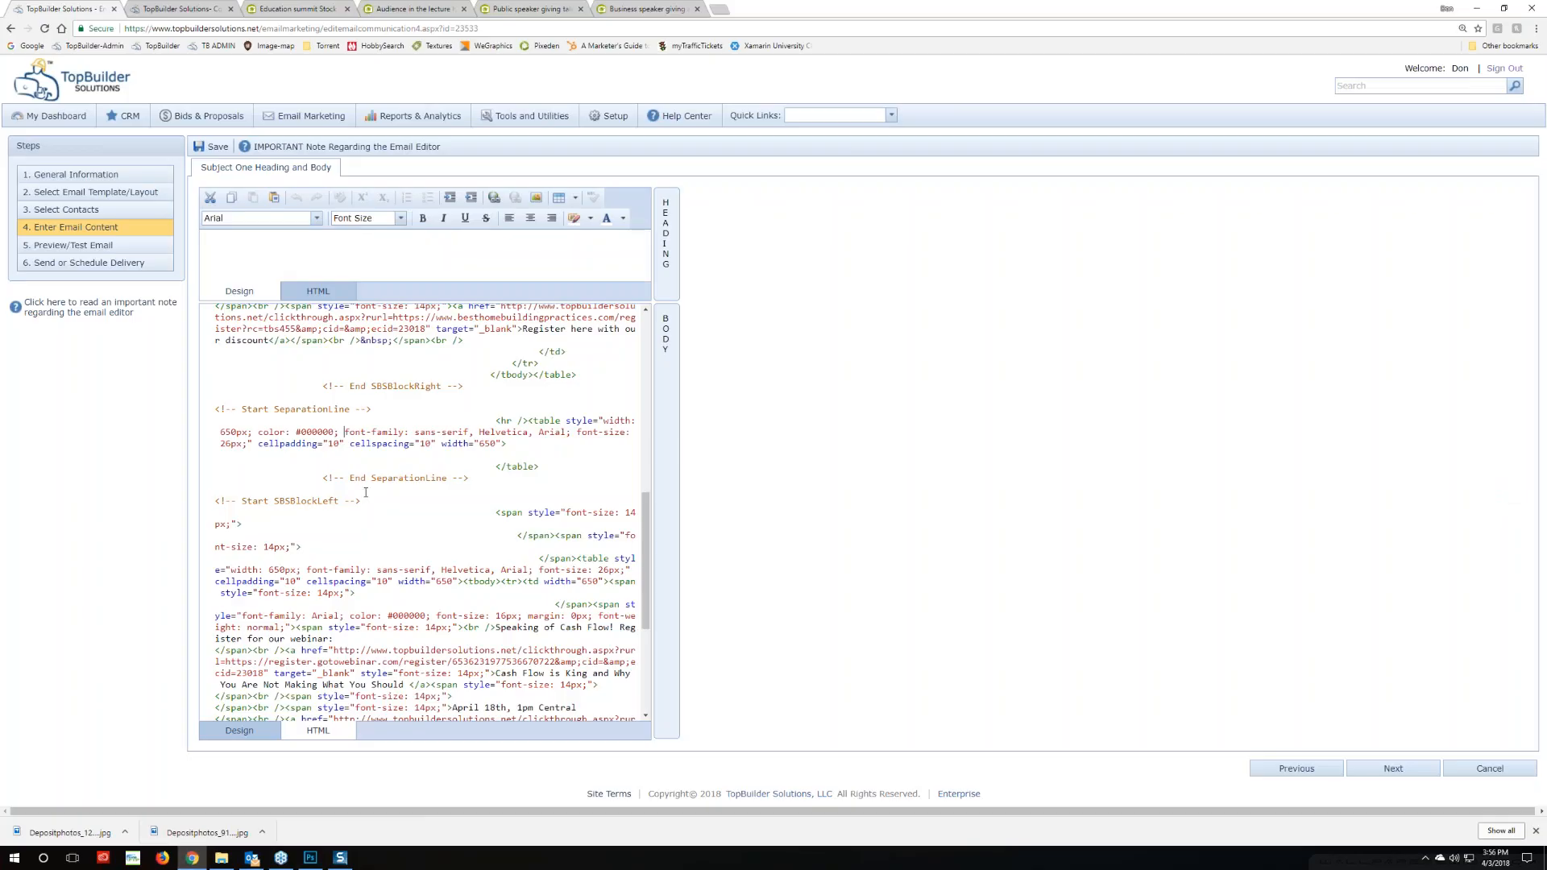
Replace the SeparationLine colour 000000 with the light gray b4b4b4 and return to layout view
double_click(322, 432)
key("ctrl+v")
left_click(239, 730)
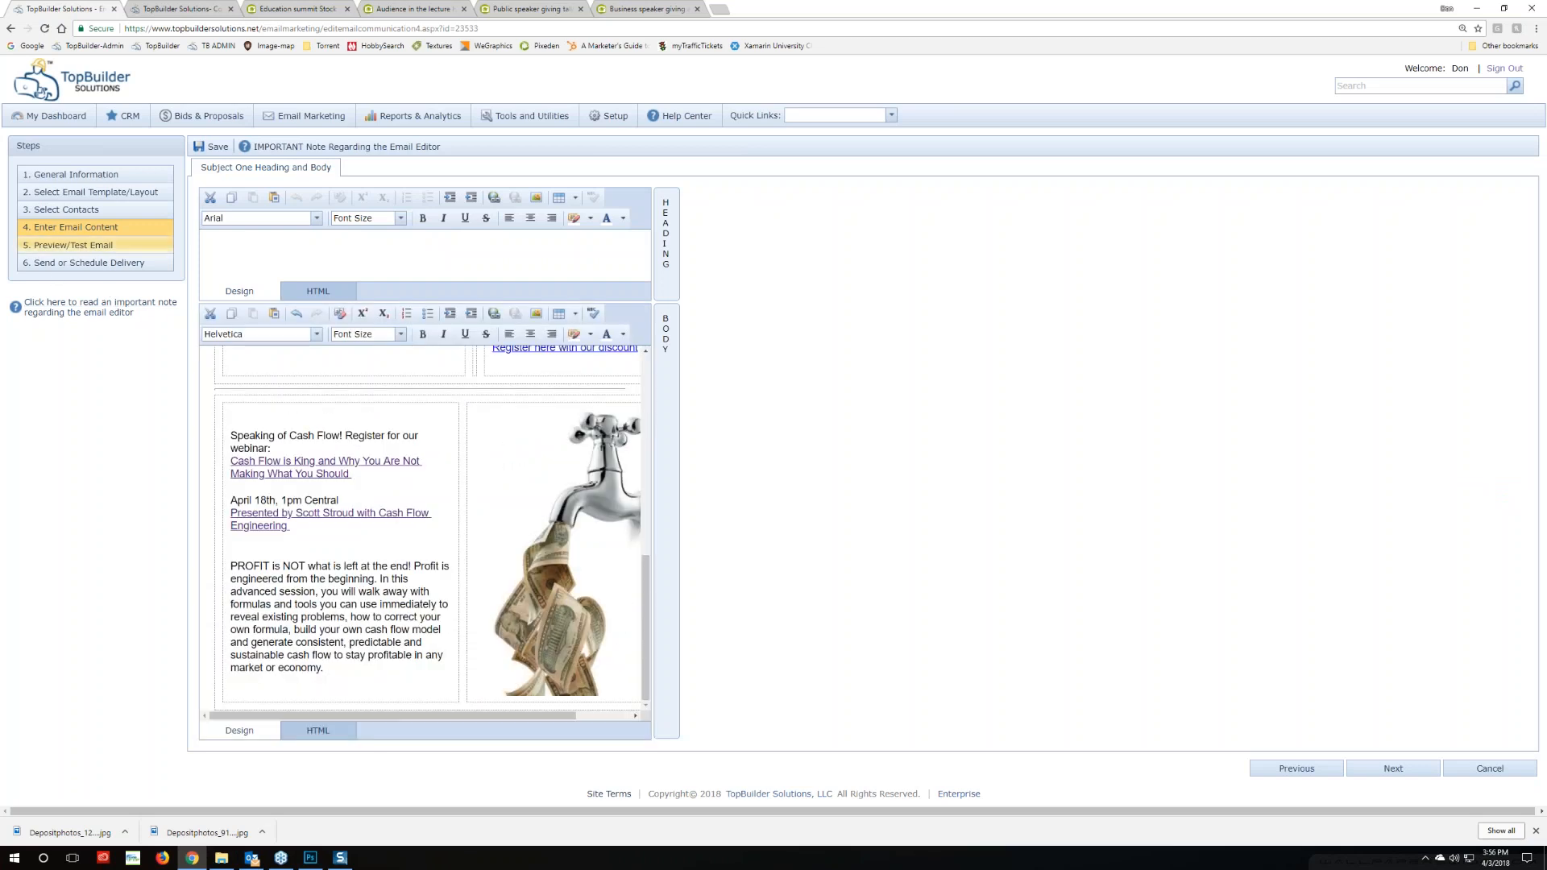
Send a test copy of the email from the preview step and dismiss the confirmation
left_click(95, 245)
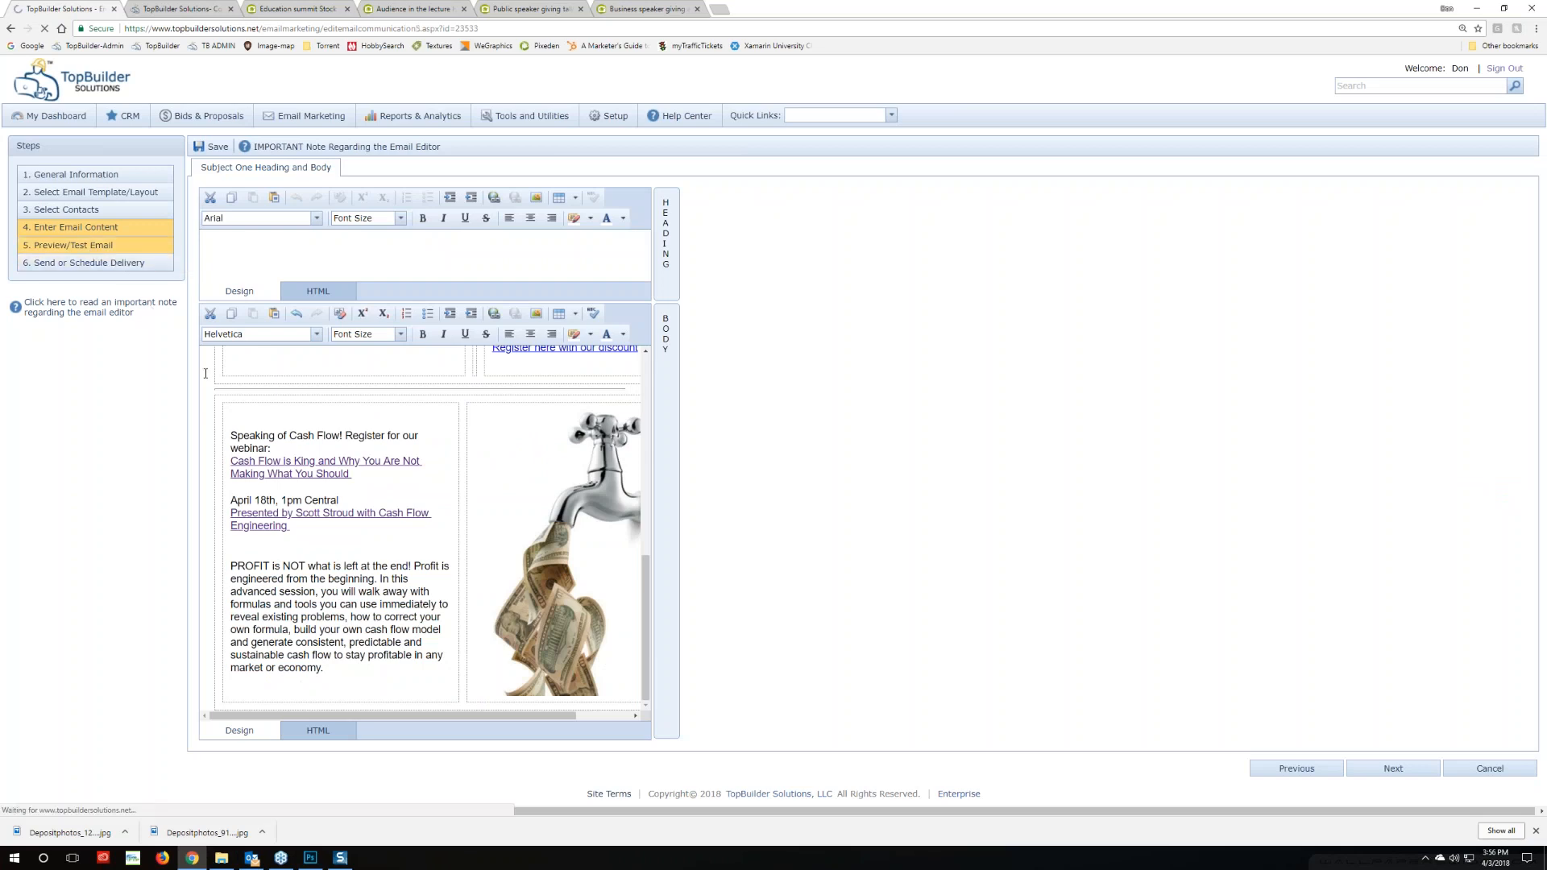
scroll(597, 463, "down", 5)
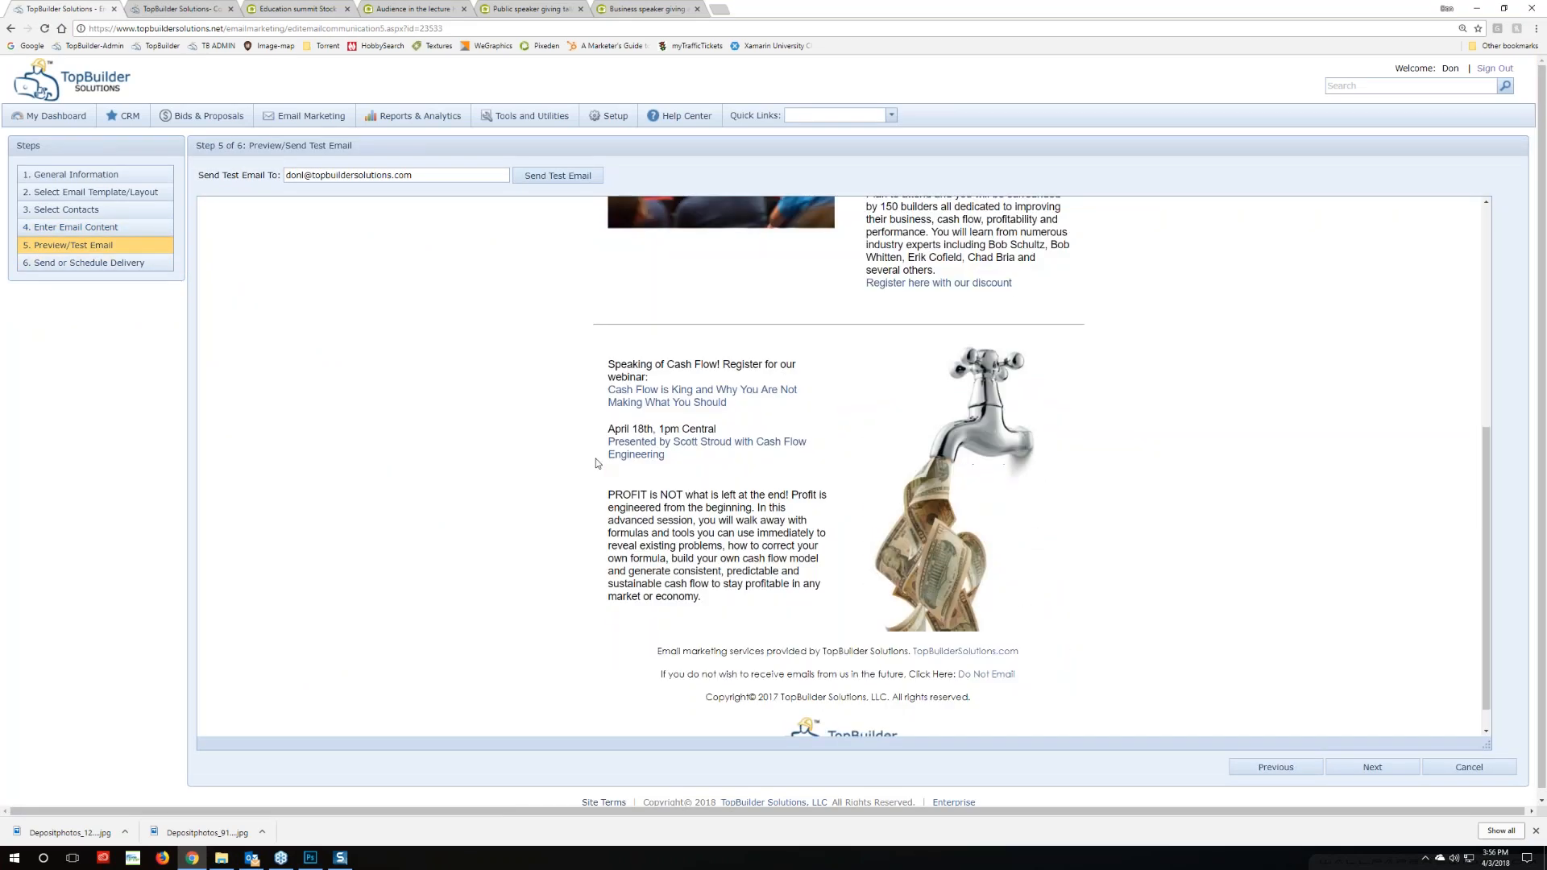
scroll(600, 463, "up", 5)
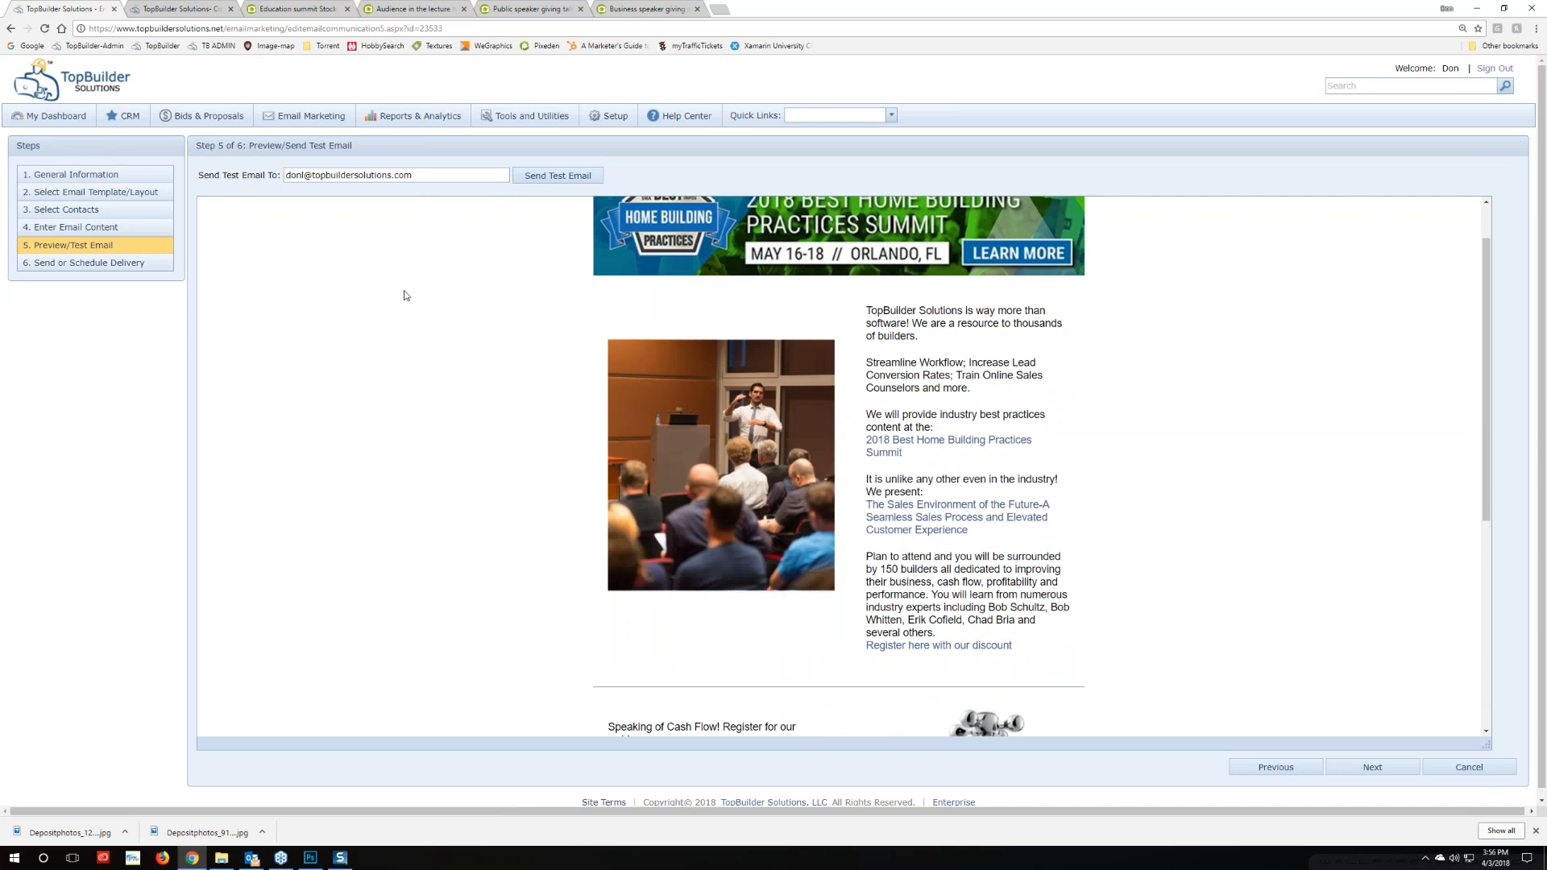
left_click(538, 175)
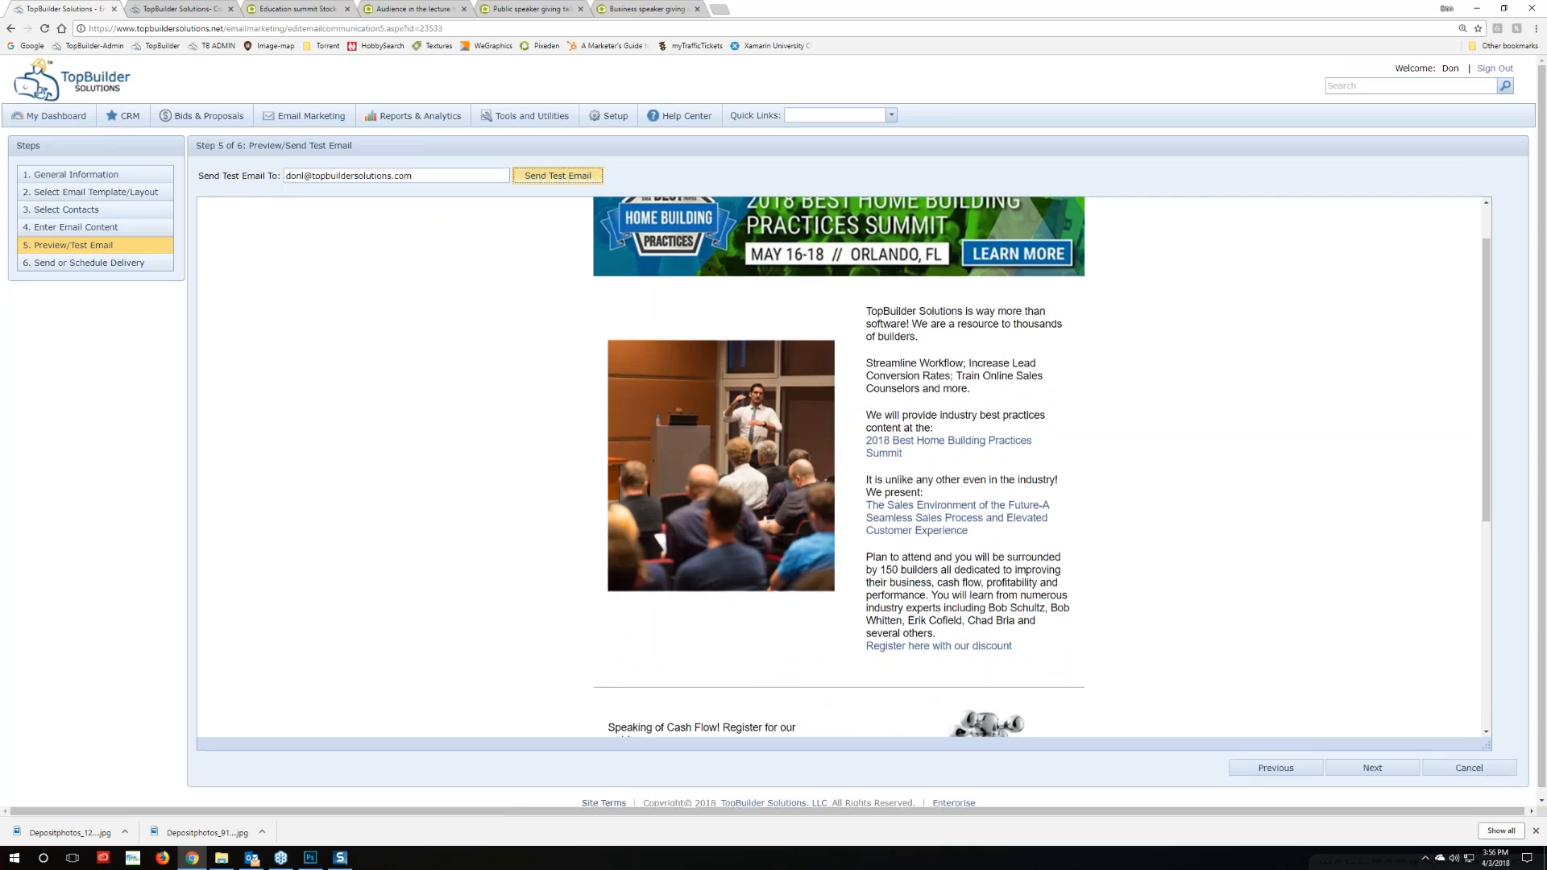
left_click(768, 474)
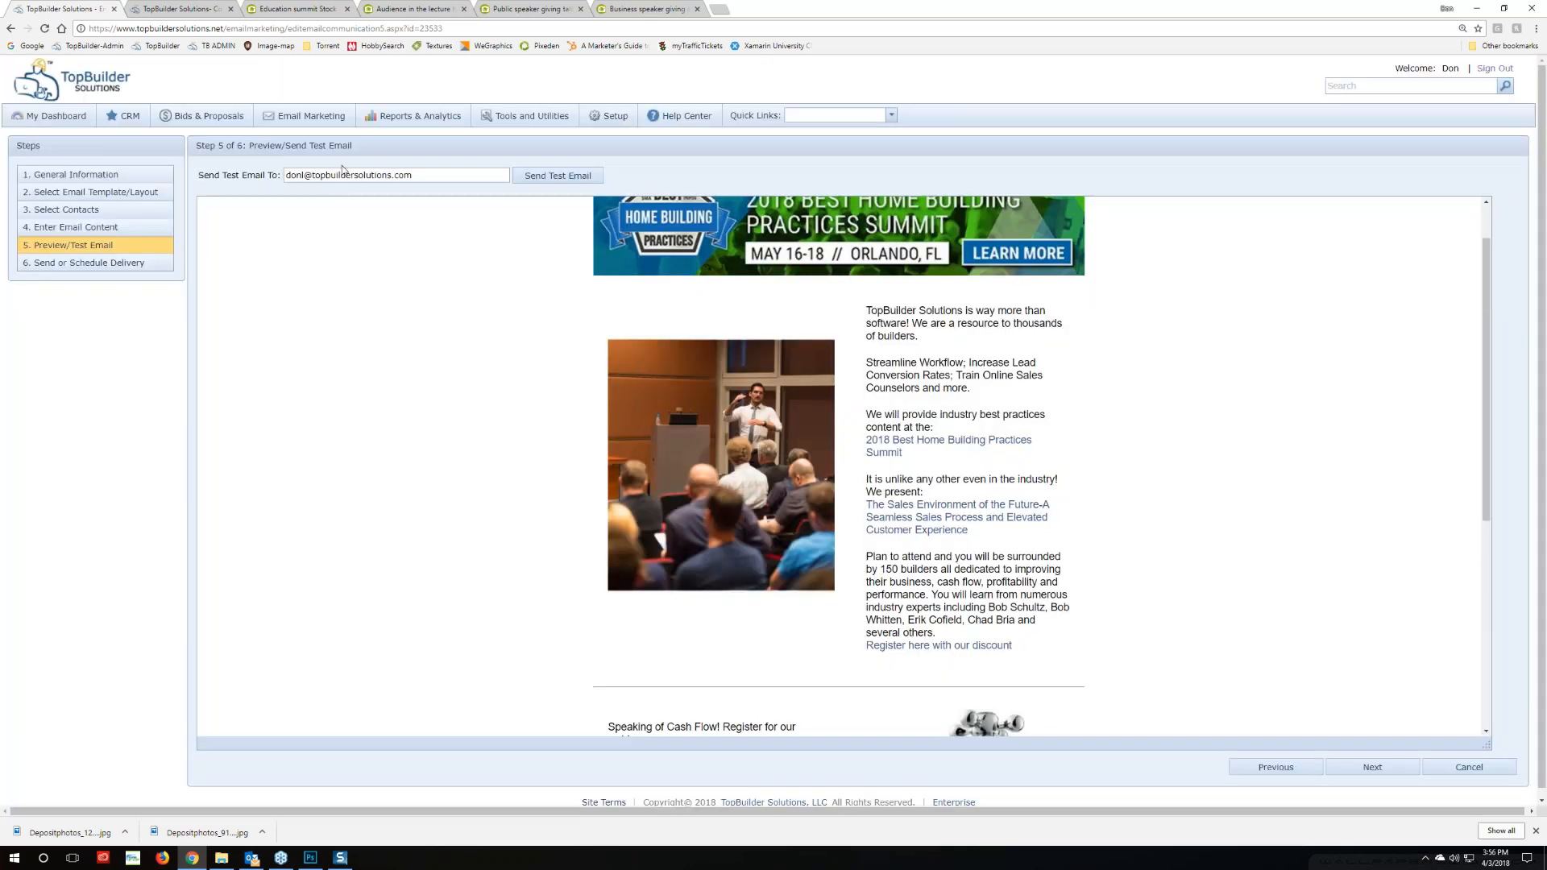
left_click(340, 857)
left_click(252, 859)
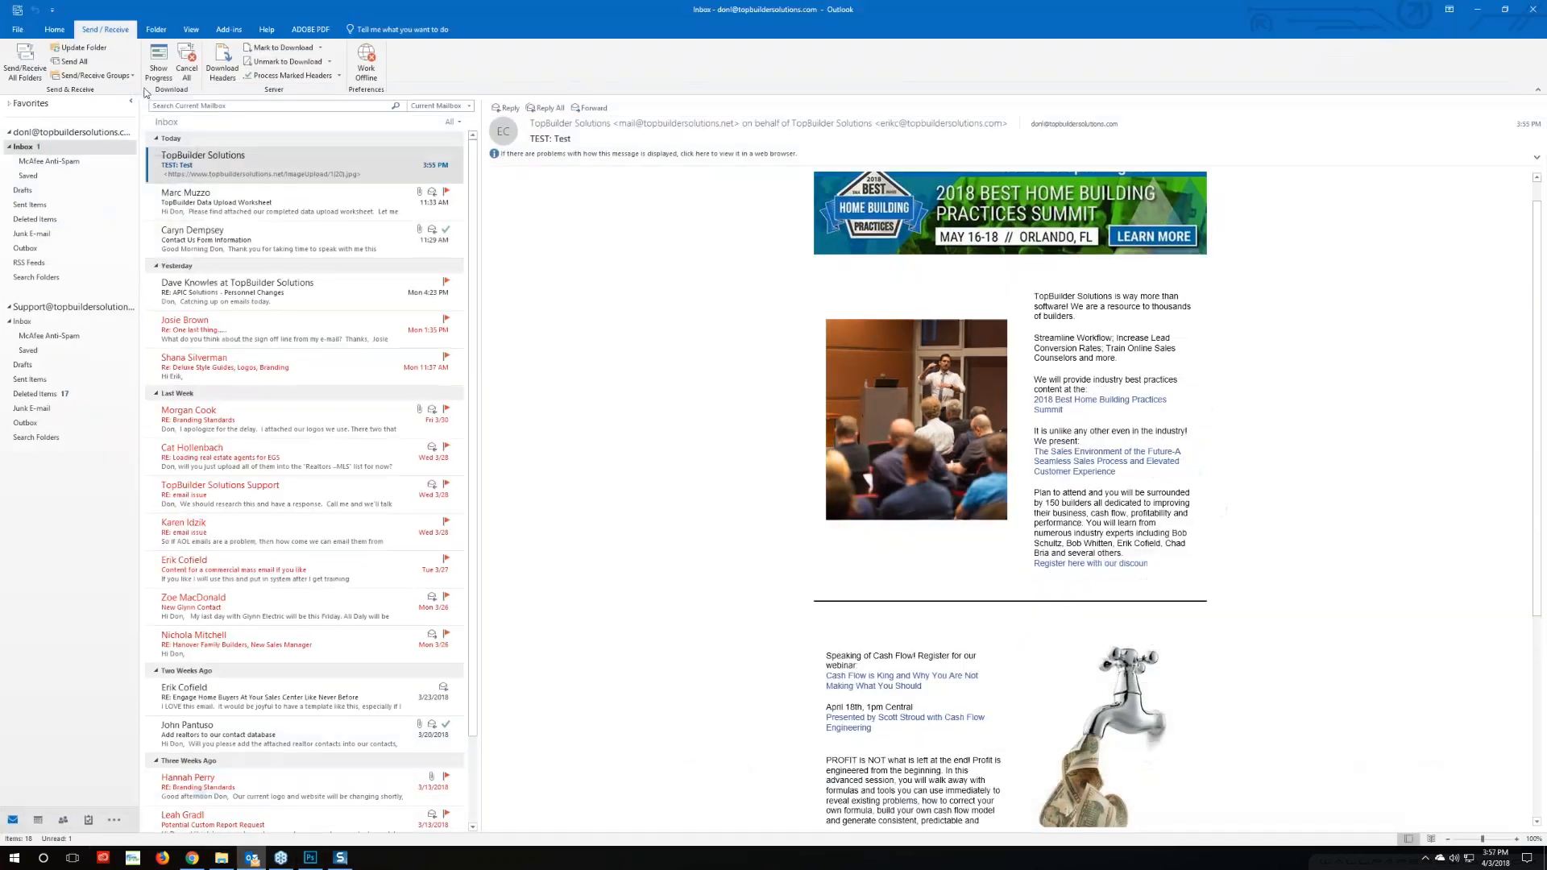
Delete the older test message and open the newly arrived test email
left_click(457, 165)
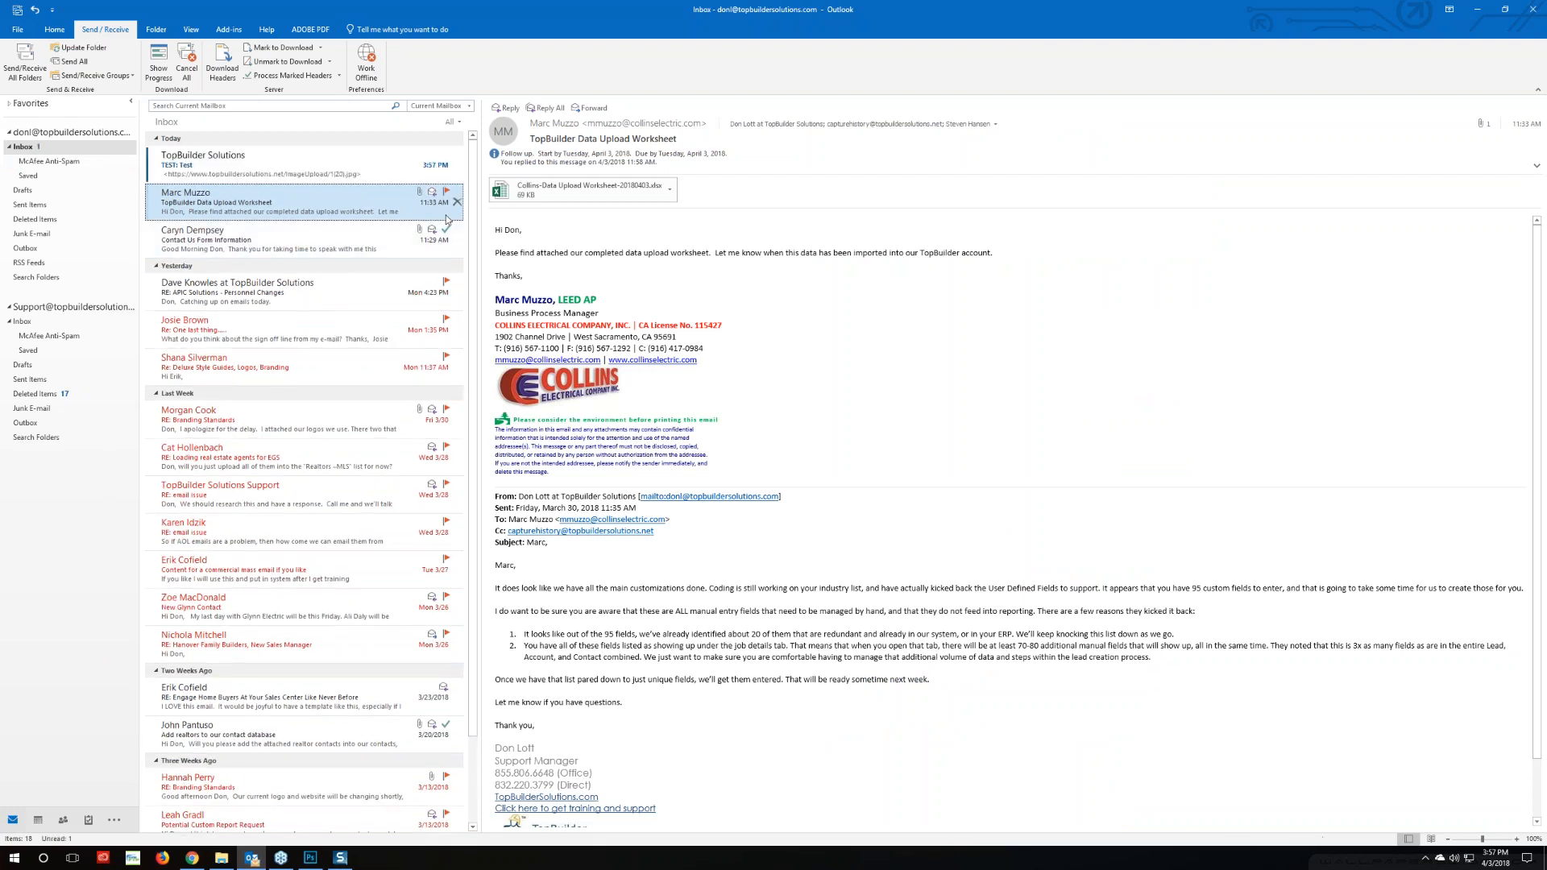
left_click(310, 166)
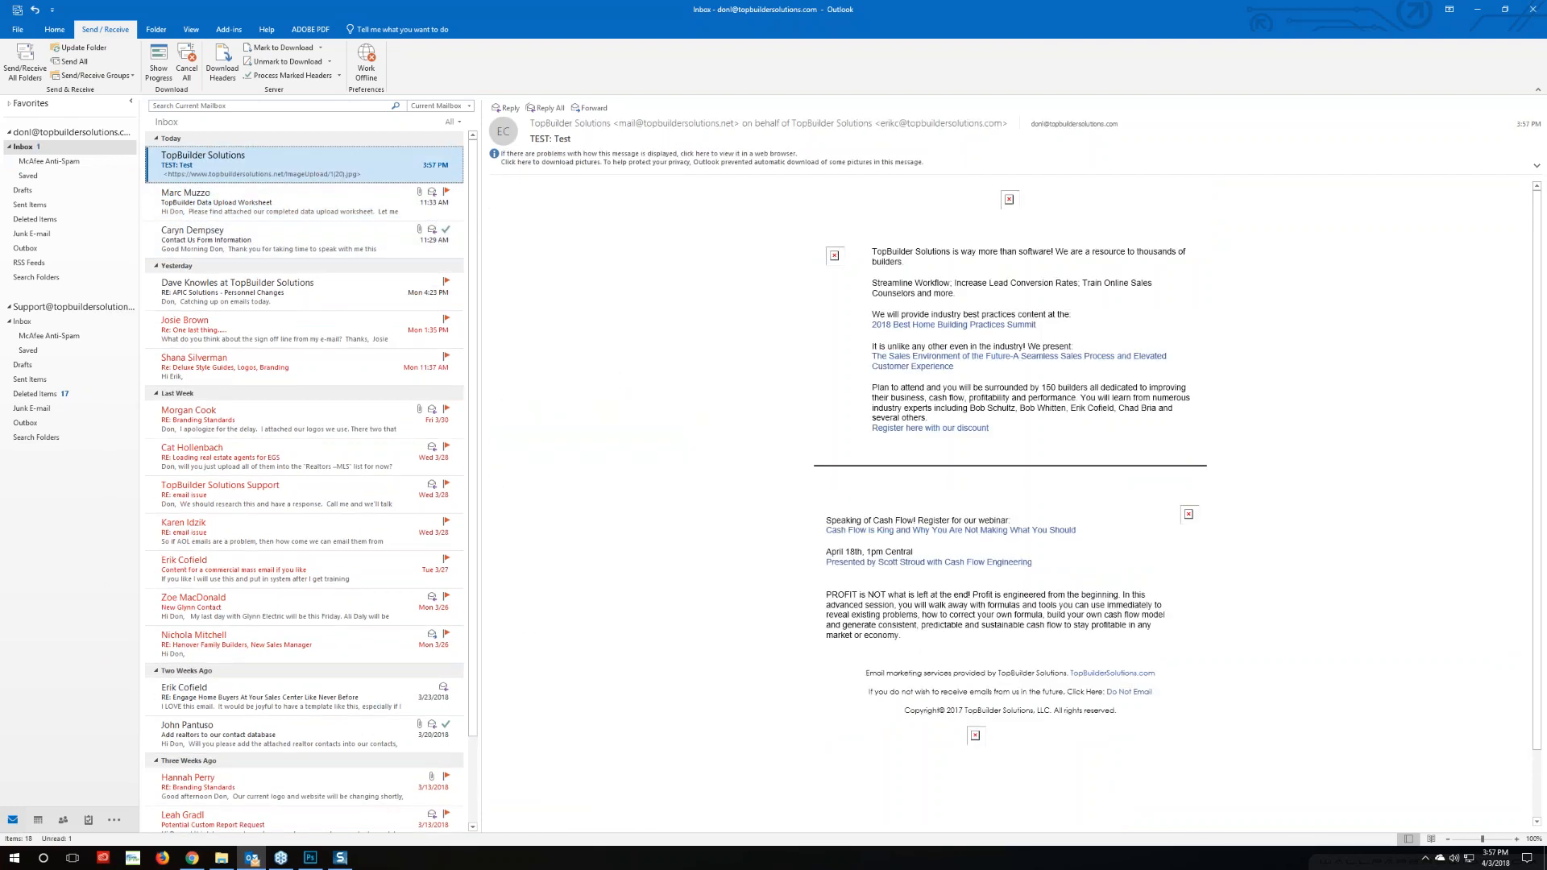
right_click(986, 324)
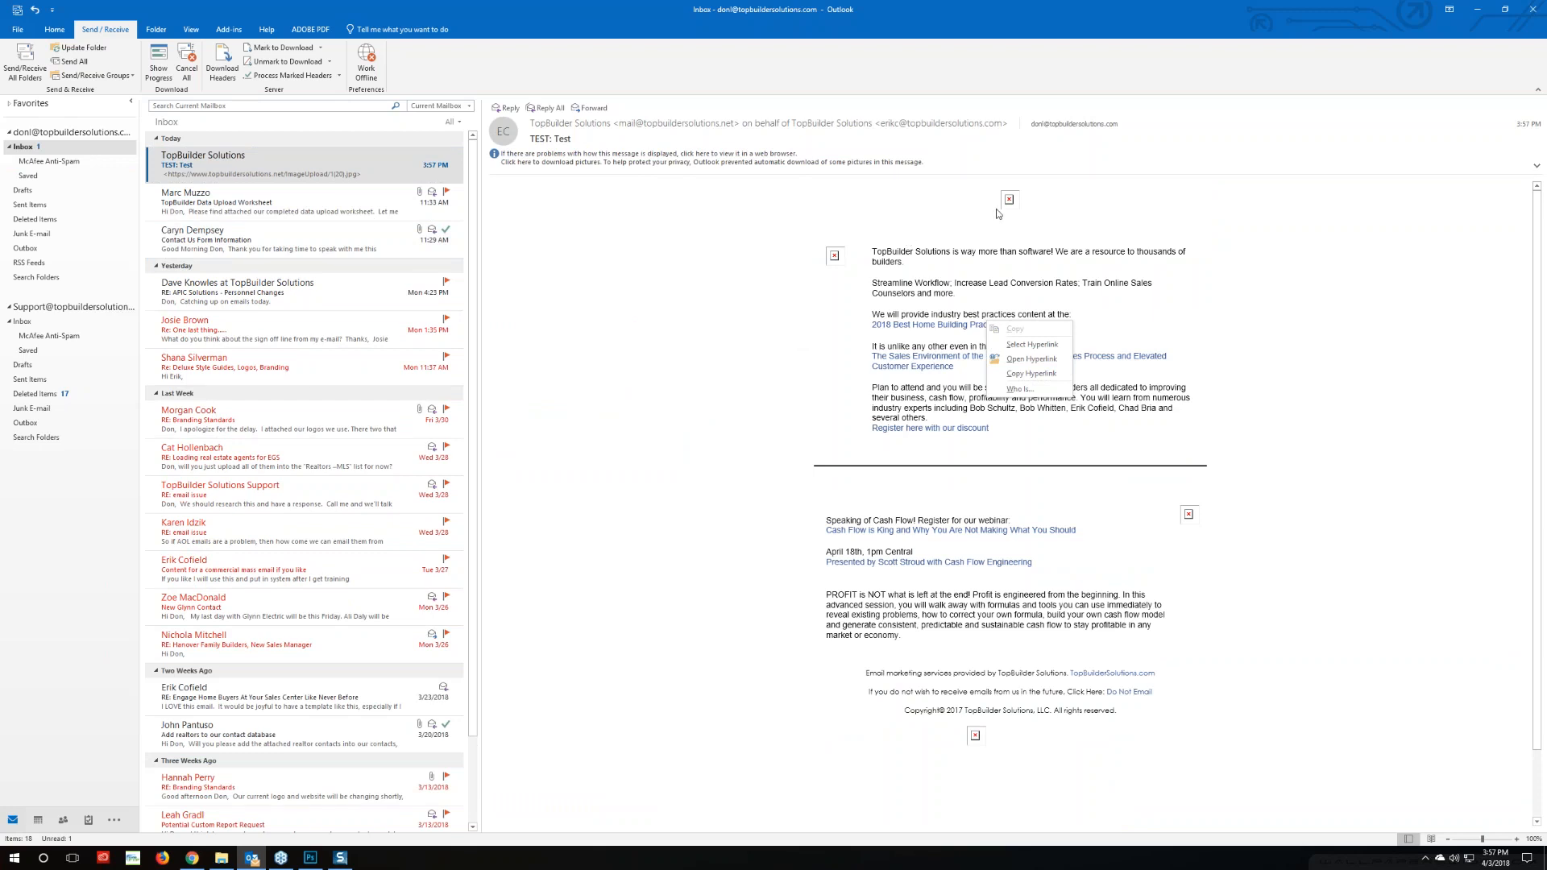
left_click(782, 384)
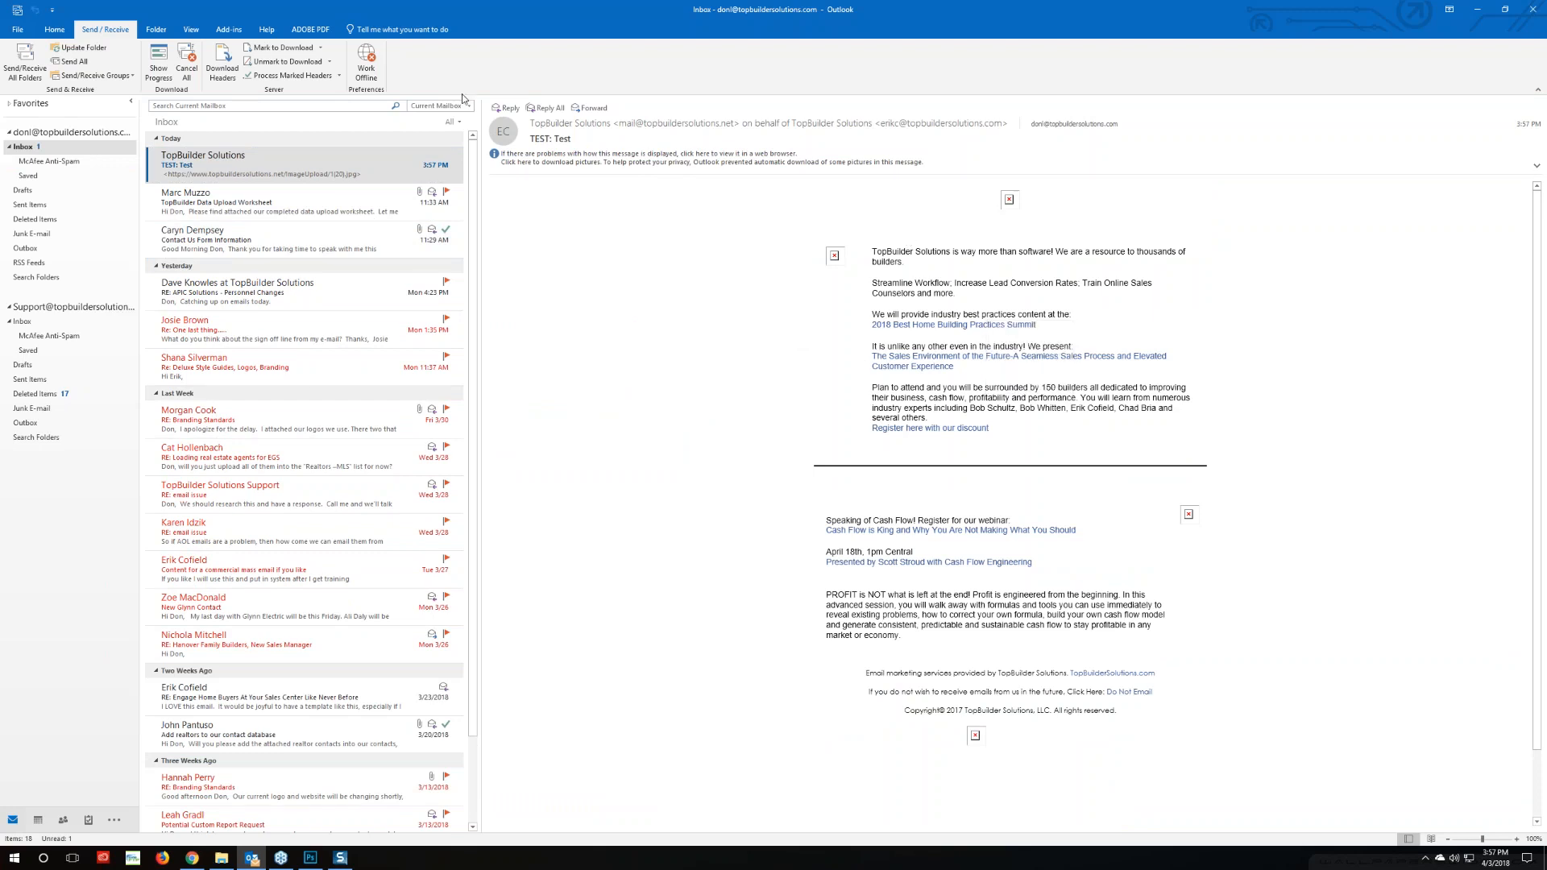
Download the new email's pictures and check it, then go back to editing the email content
right_click(1024, 198)
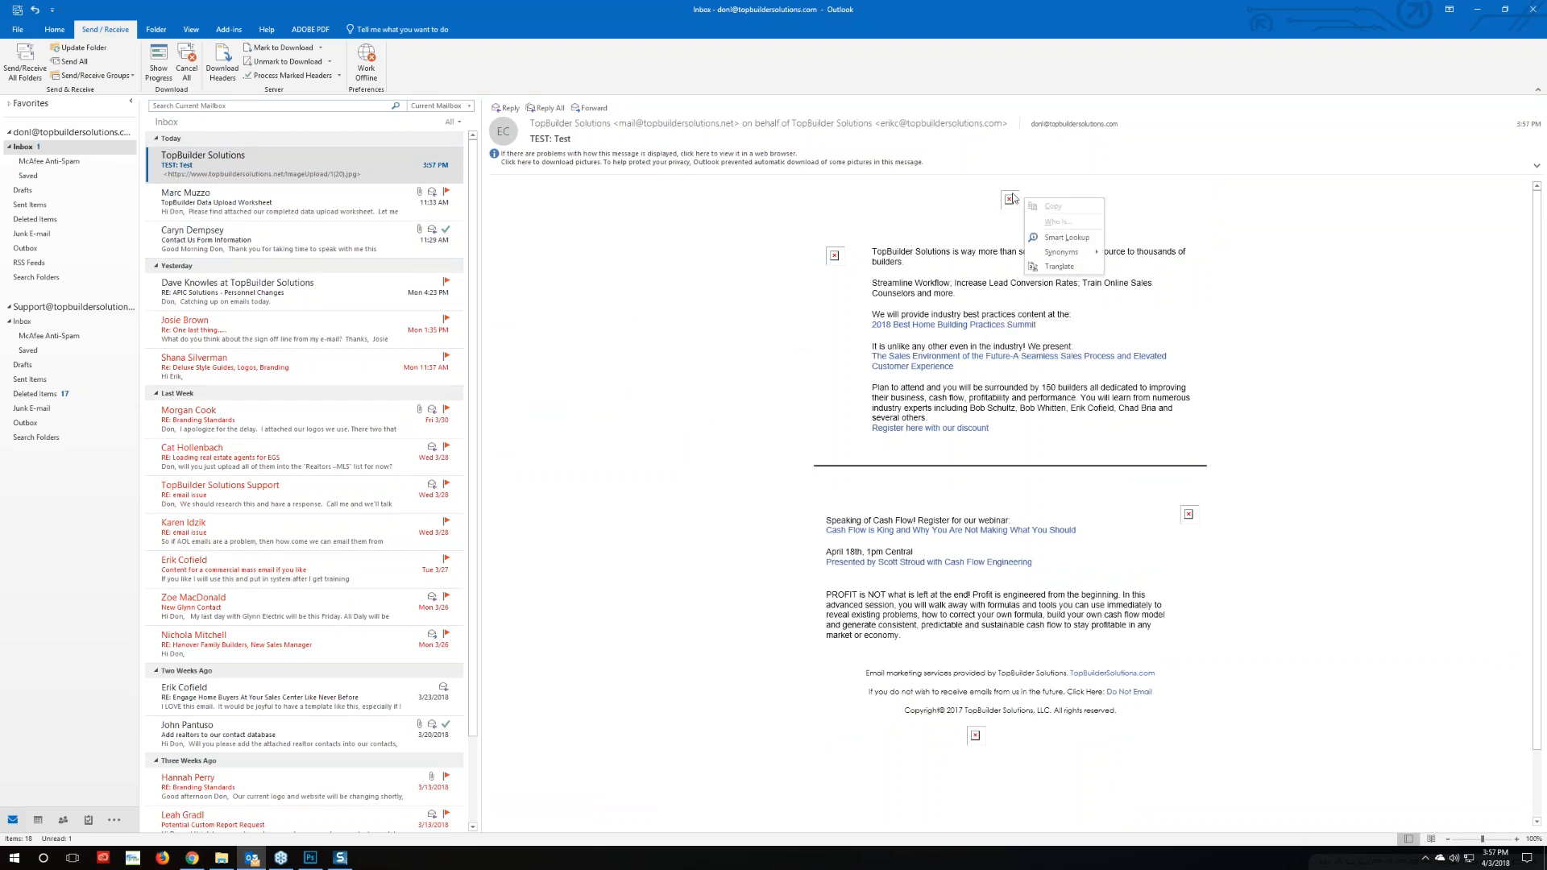
left_click(1043, 234)
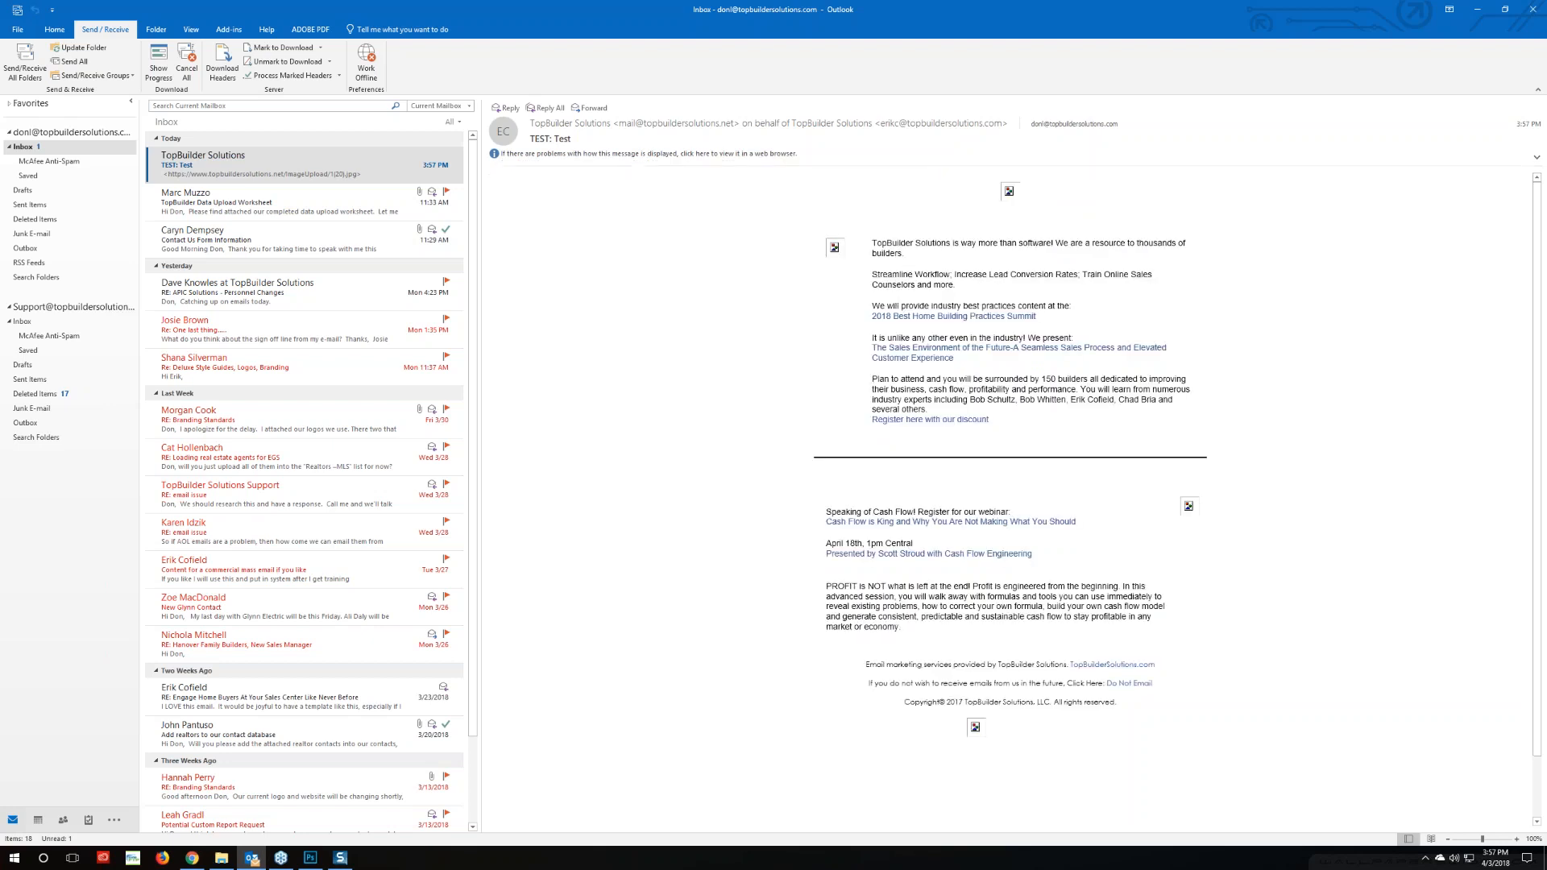
scroll(815, 421, "down", 5)
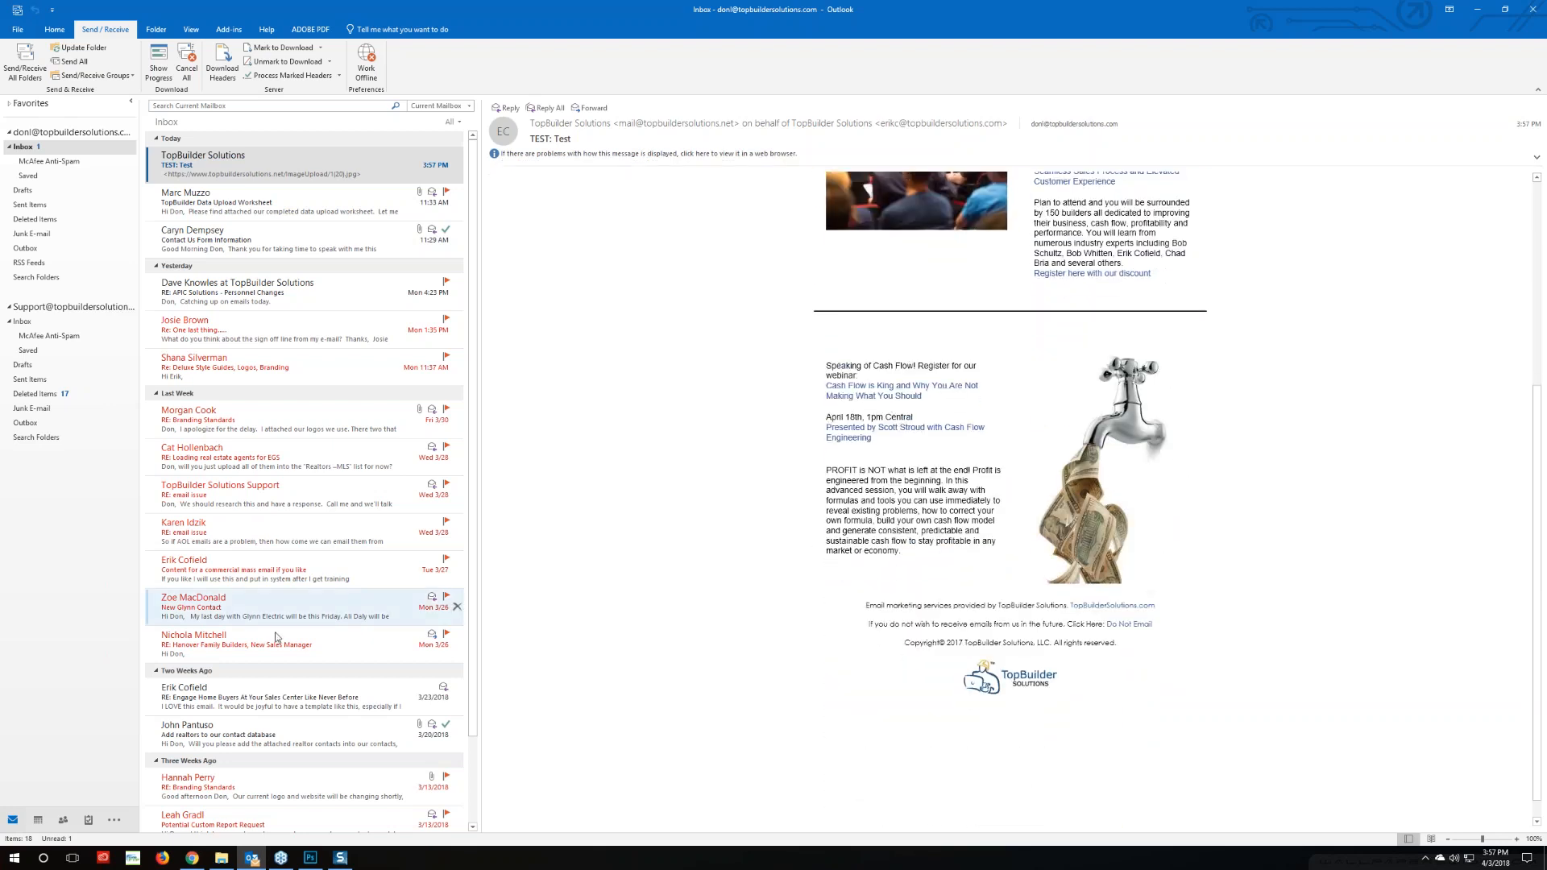
scroll(804, 488, "up", 2)
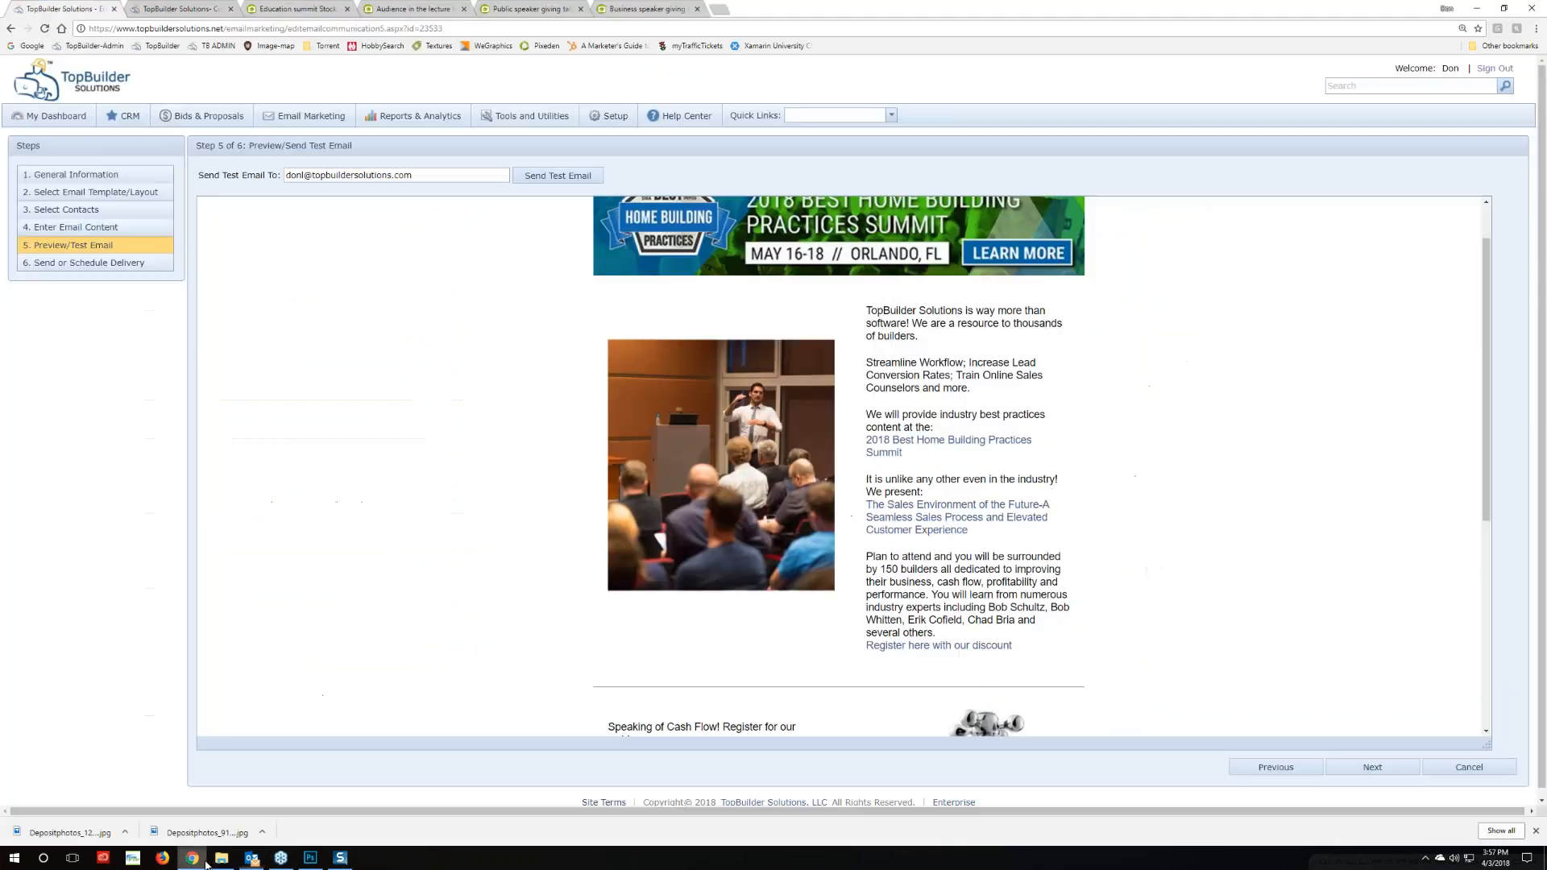
left_click(192, 858)
left_click(69, 228)
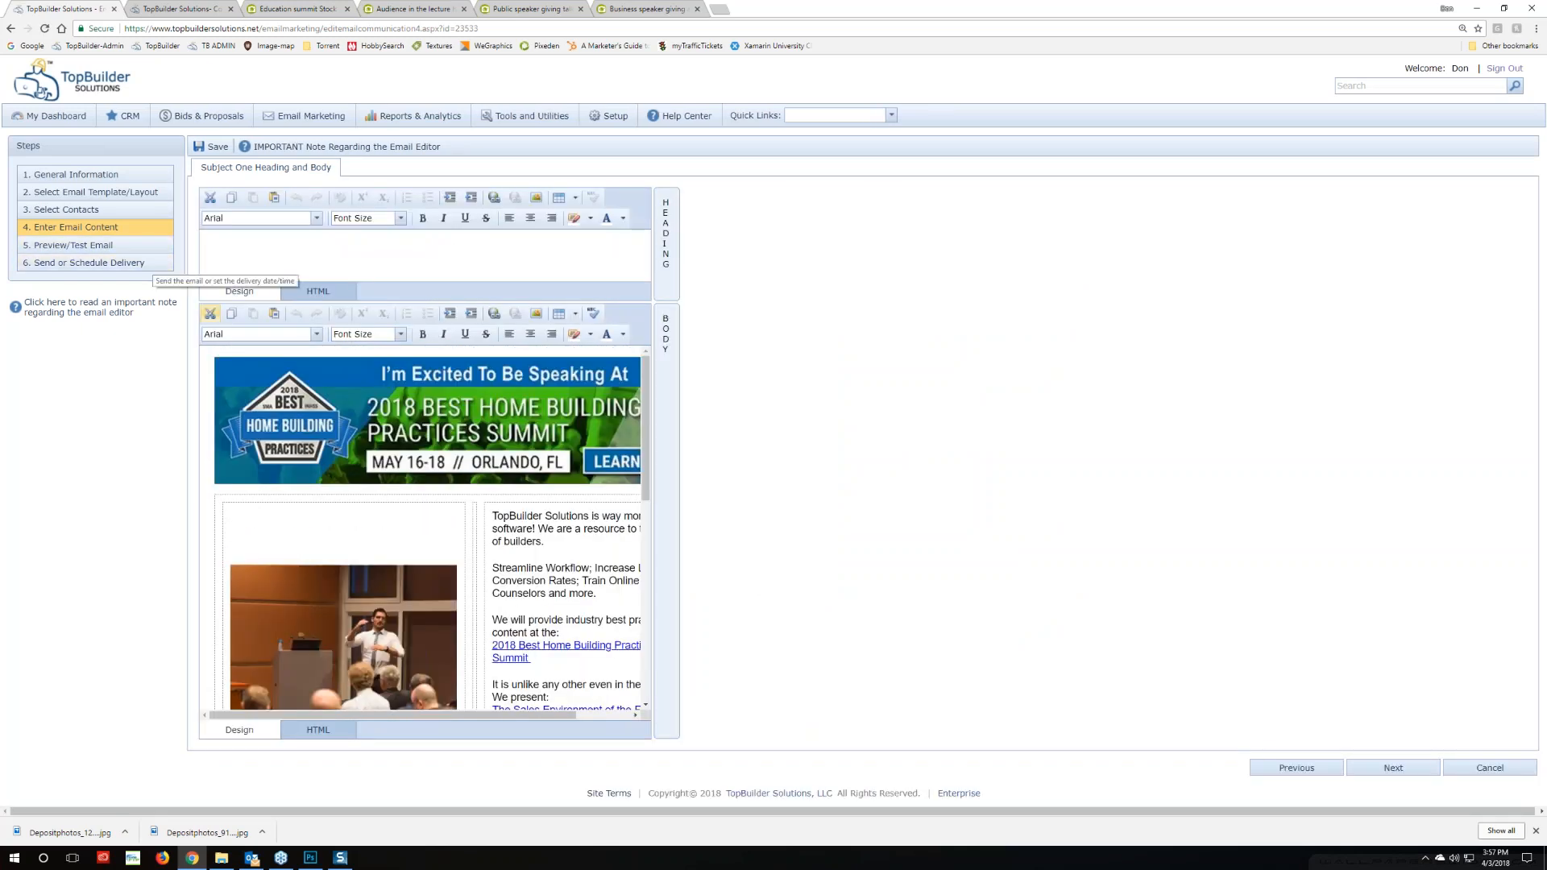
Select the separation line's opening table tag in the body HTML, then open the Separation Line snippet's code
left_click(326, 735)
scroll(376, 488, "down", 10)
scroll(376, 488, "up", 3)
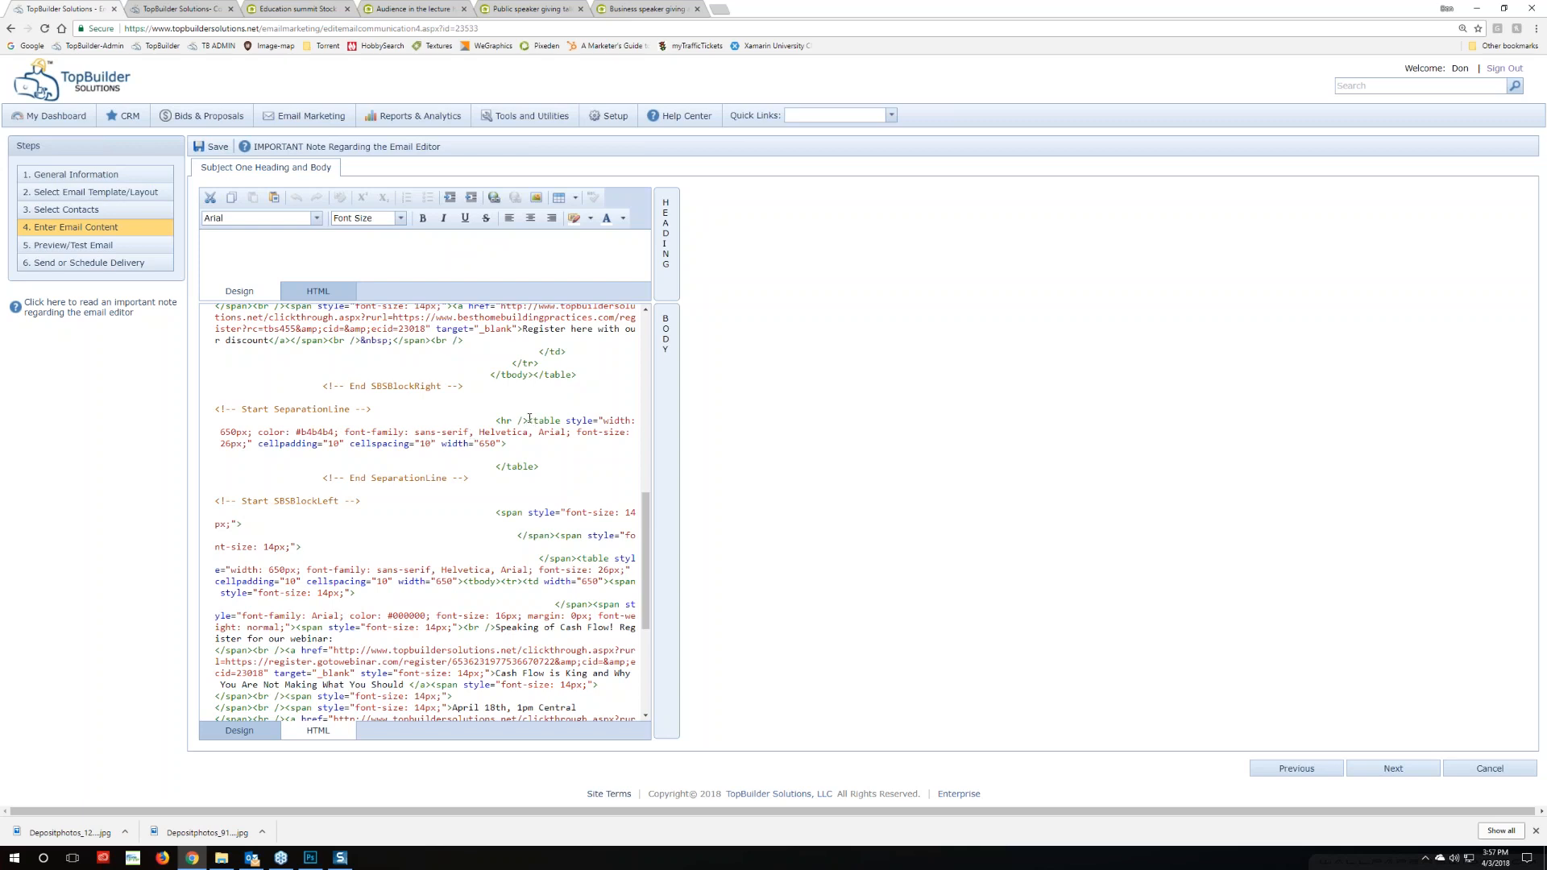
mouse_move(530, 419)
left_mouse_down()
mouse_move(564, 433)
mouse_move(556, 451)
mouse_move(525, 444)
left_mouse_up()
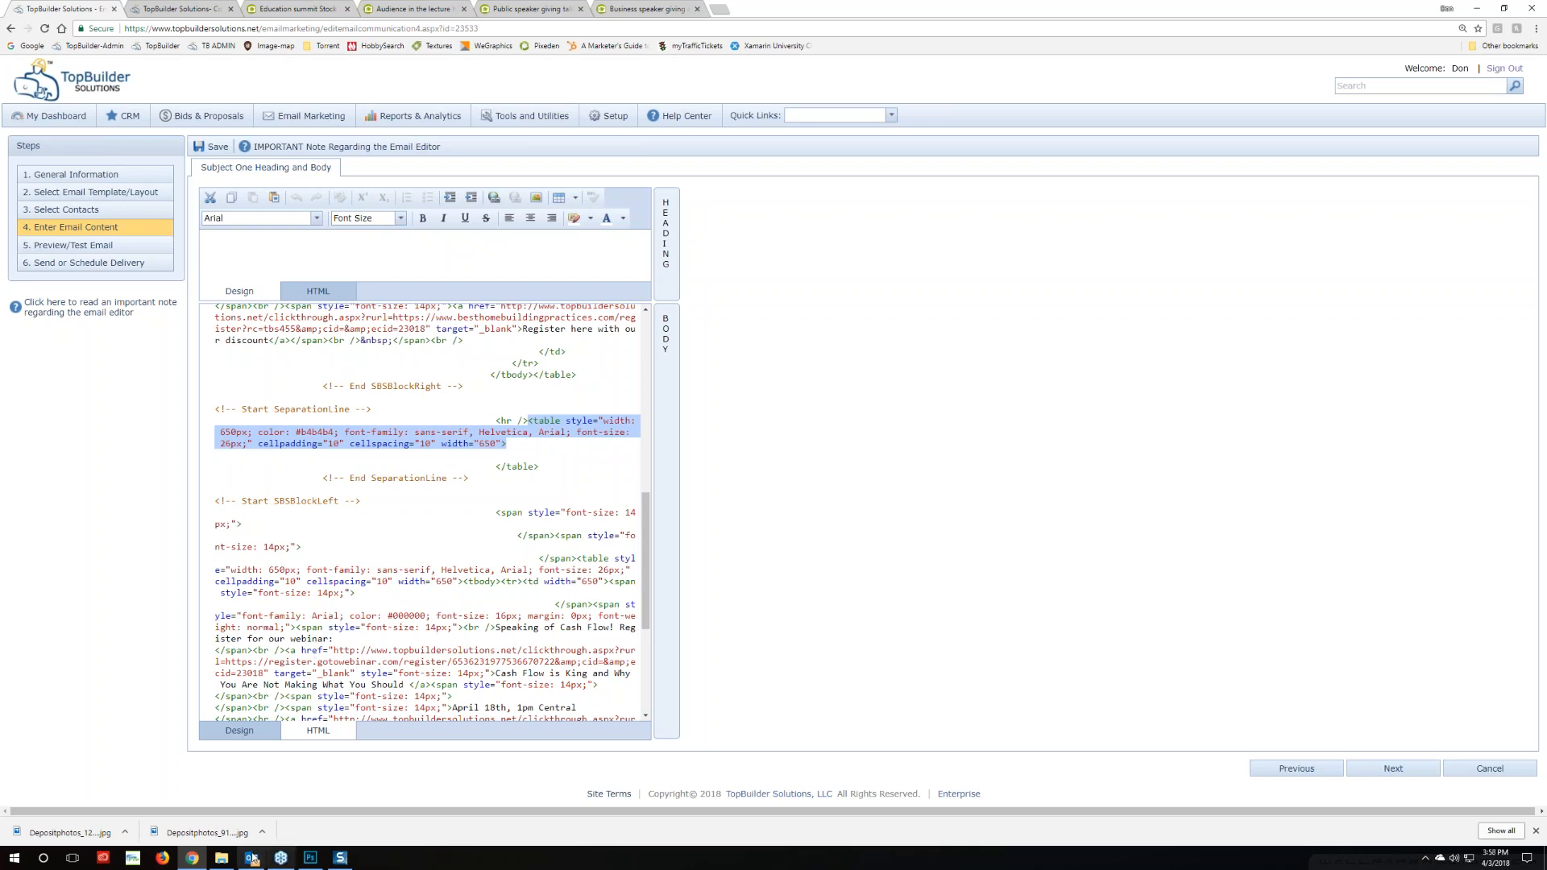
left_click(178, 9)
left_click(865, 342)
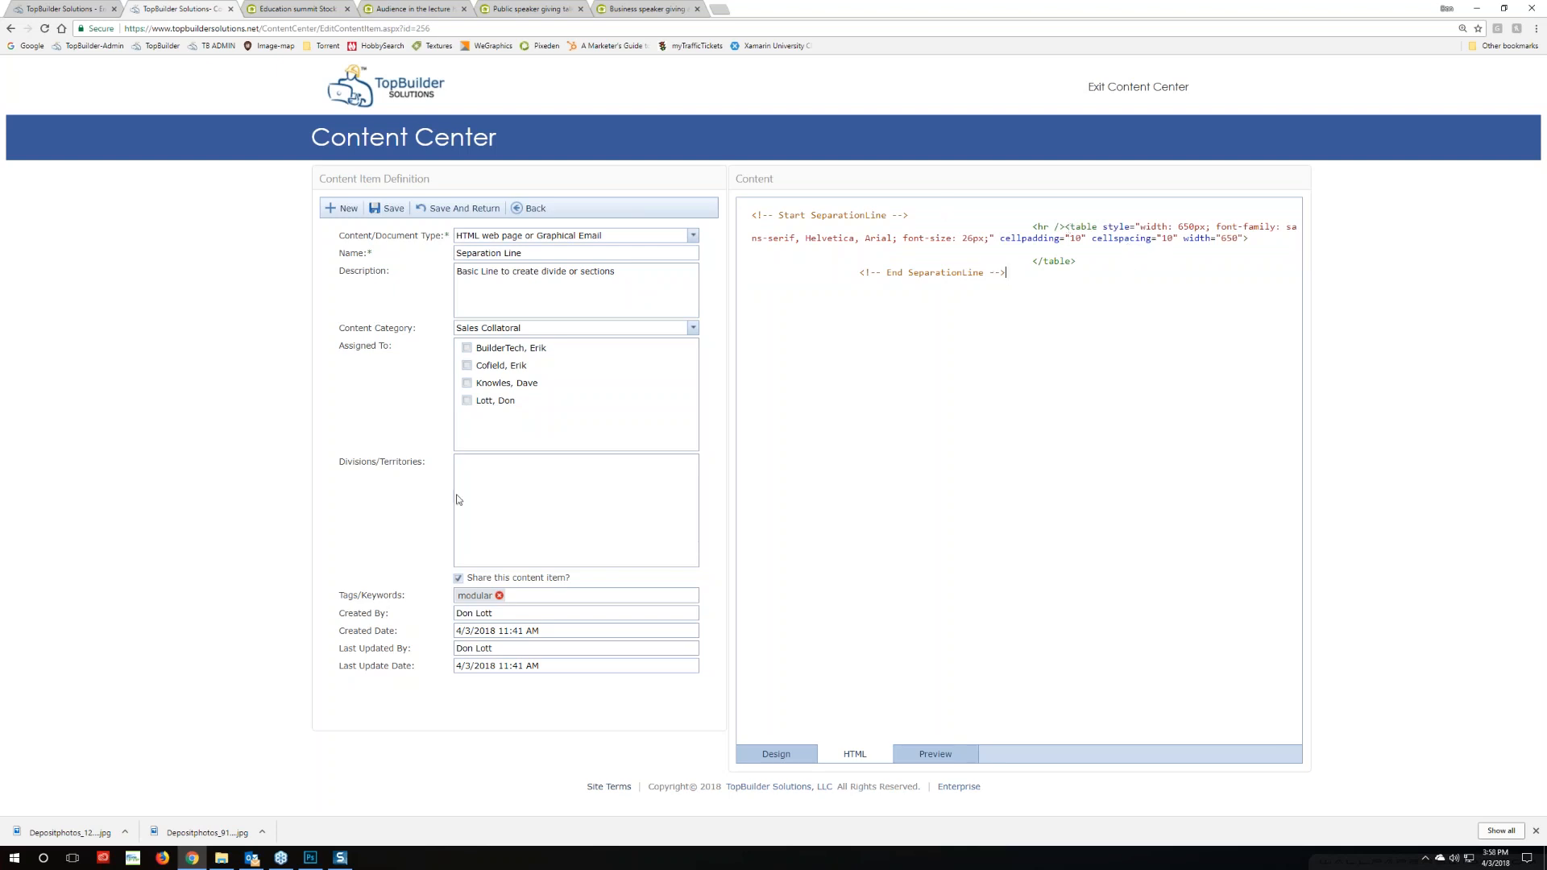
Compare the snippet with the email's HTML, then trial-delete and restore the snippet's opening table tag
left_click(64, 9)
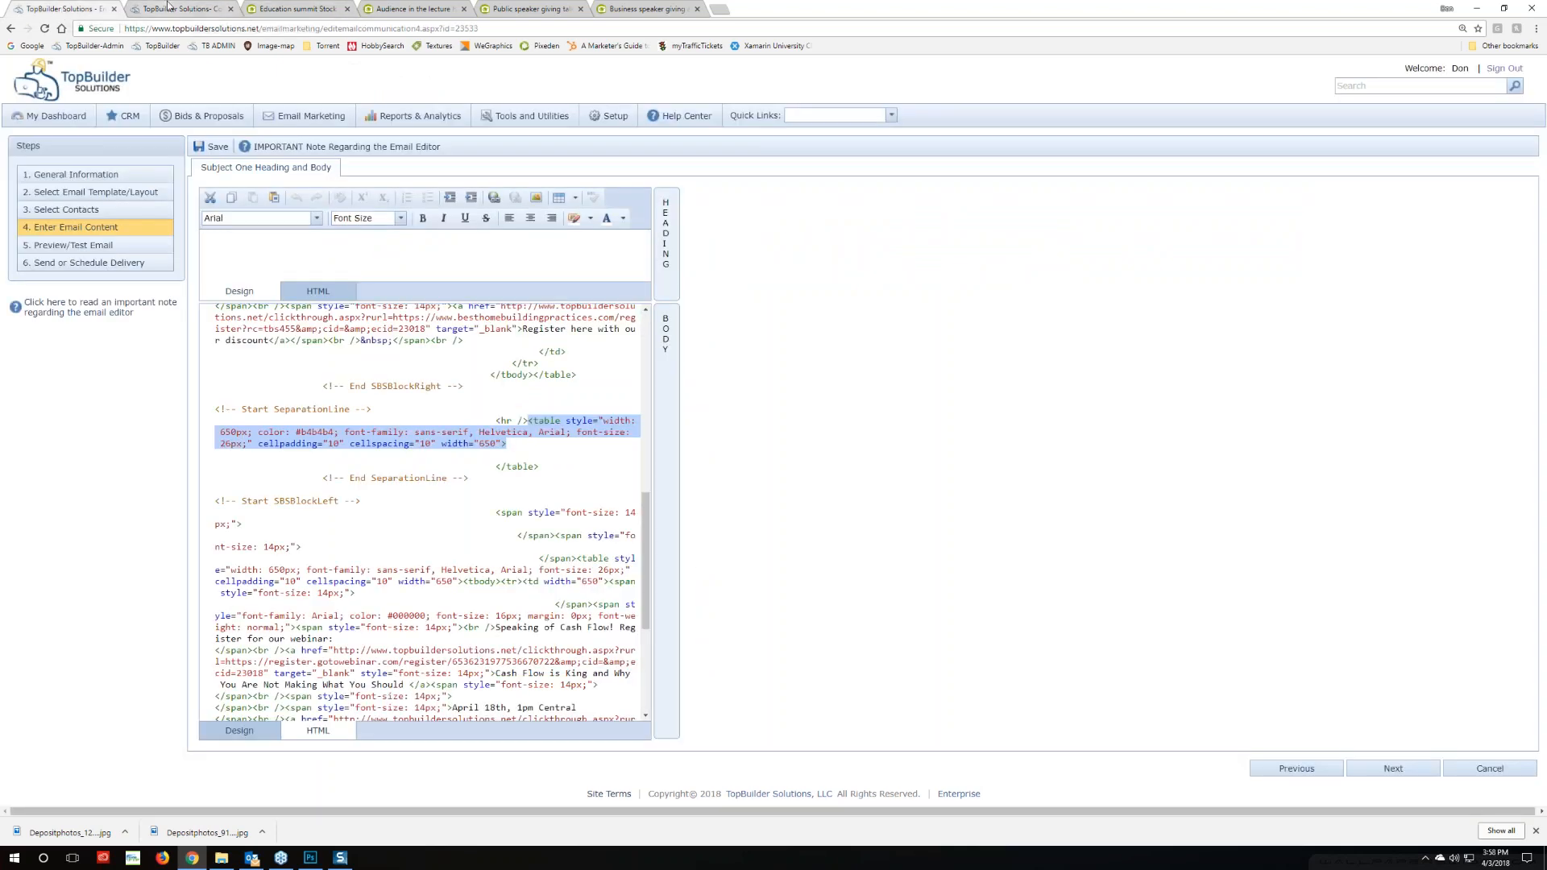
left_click(191, 11)
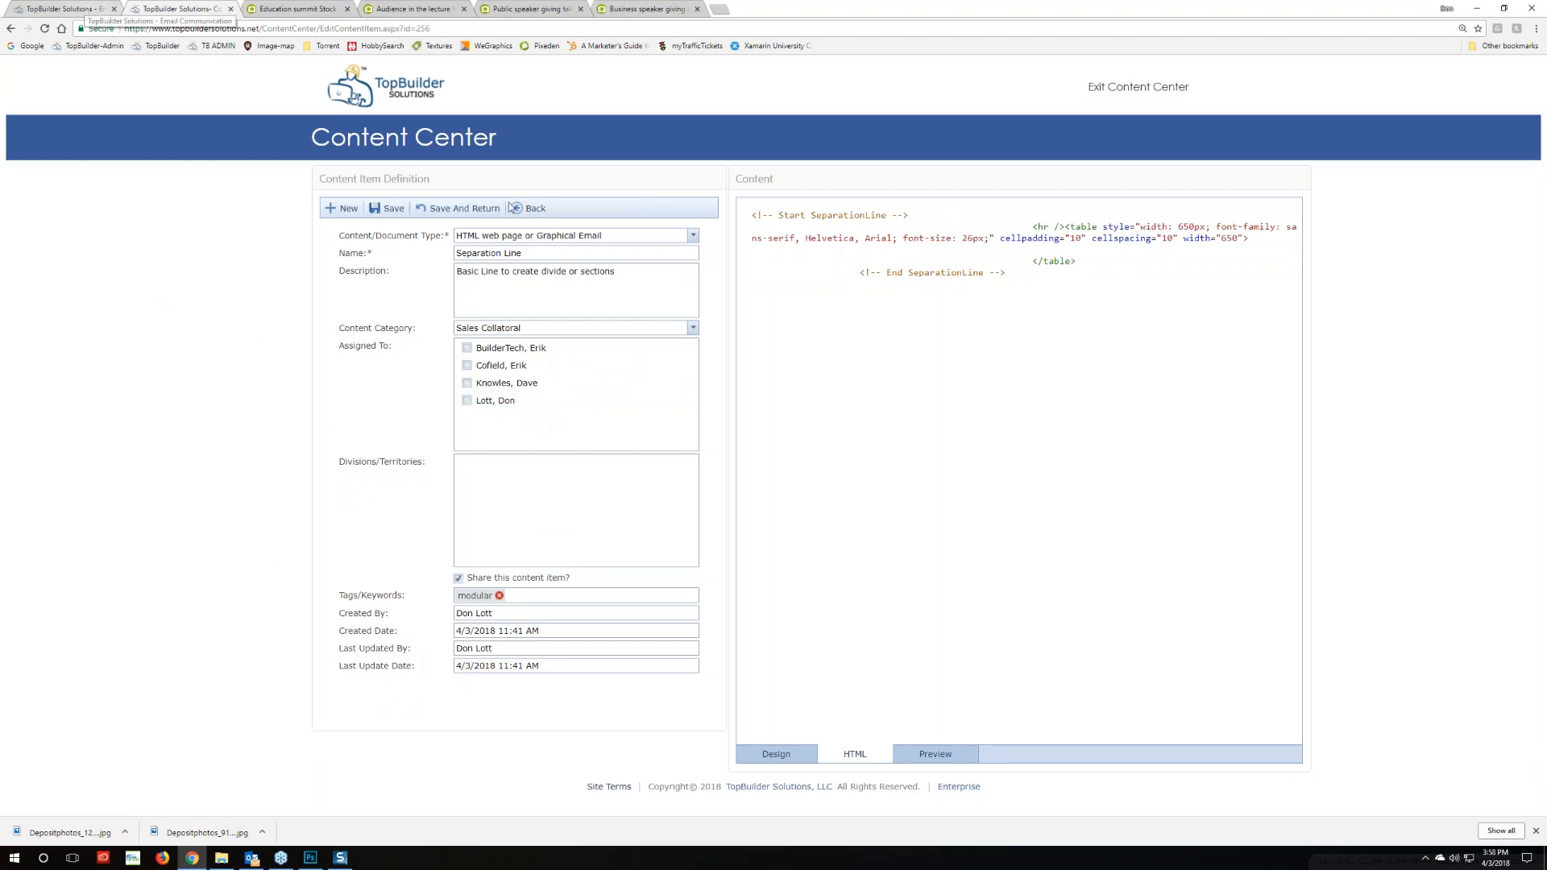
left_click_drag(1068, 226, 1249, 242)
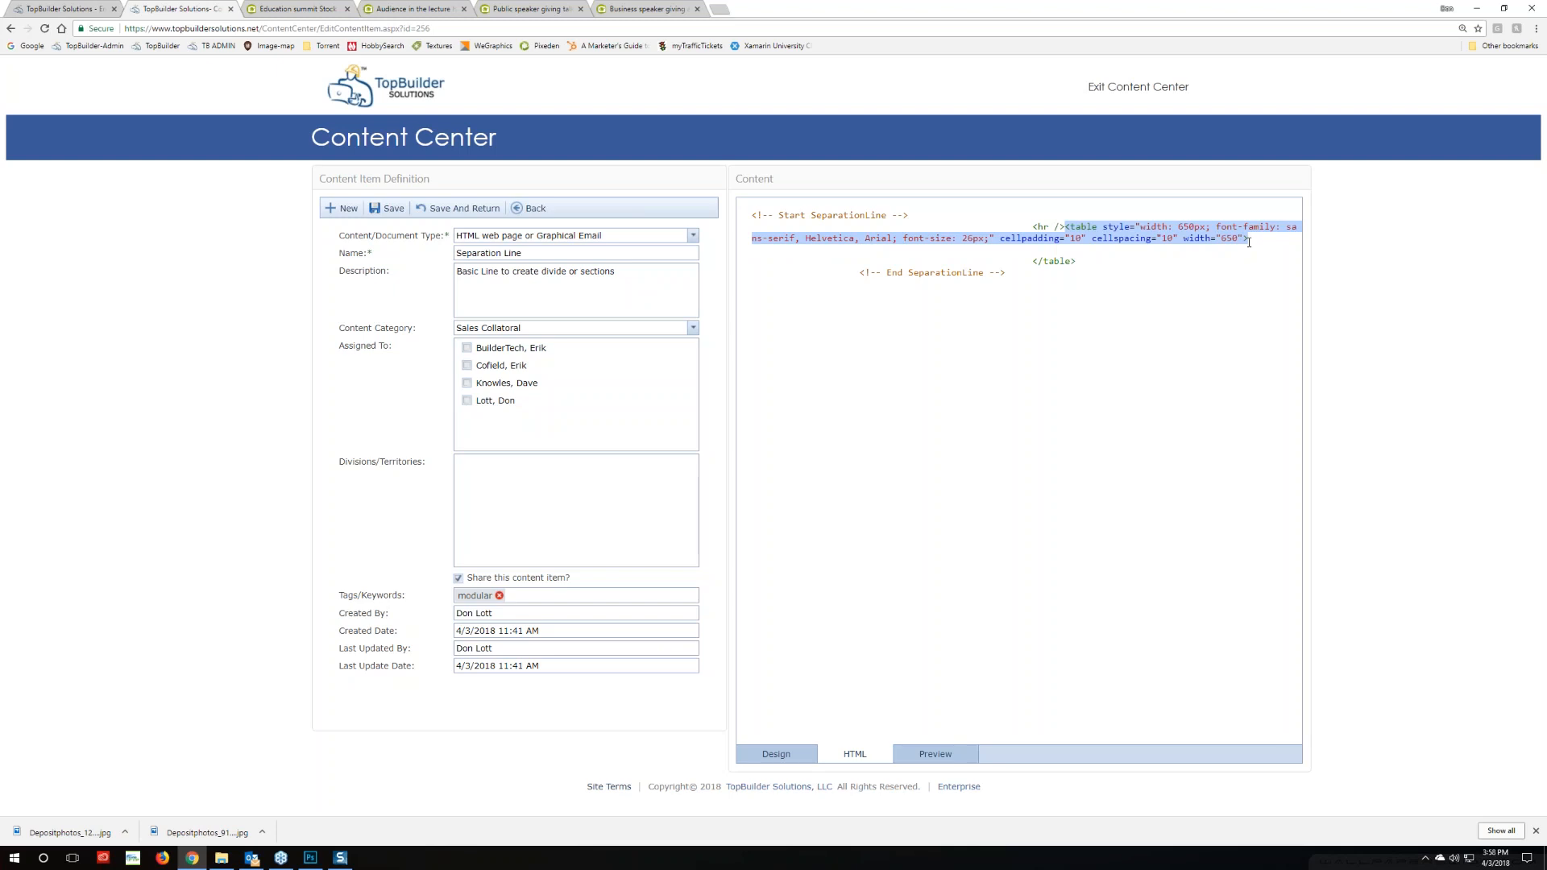
key("Delete")
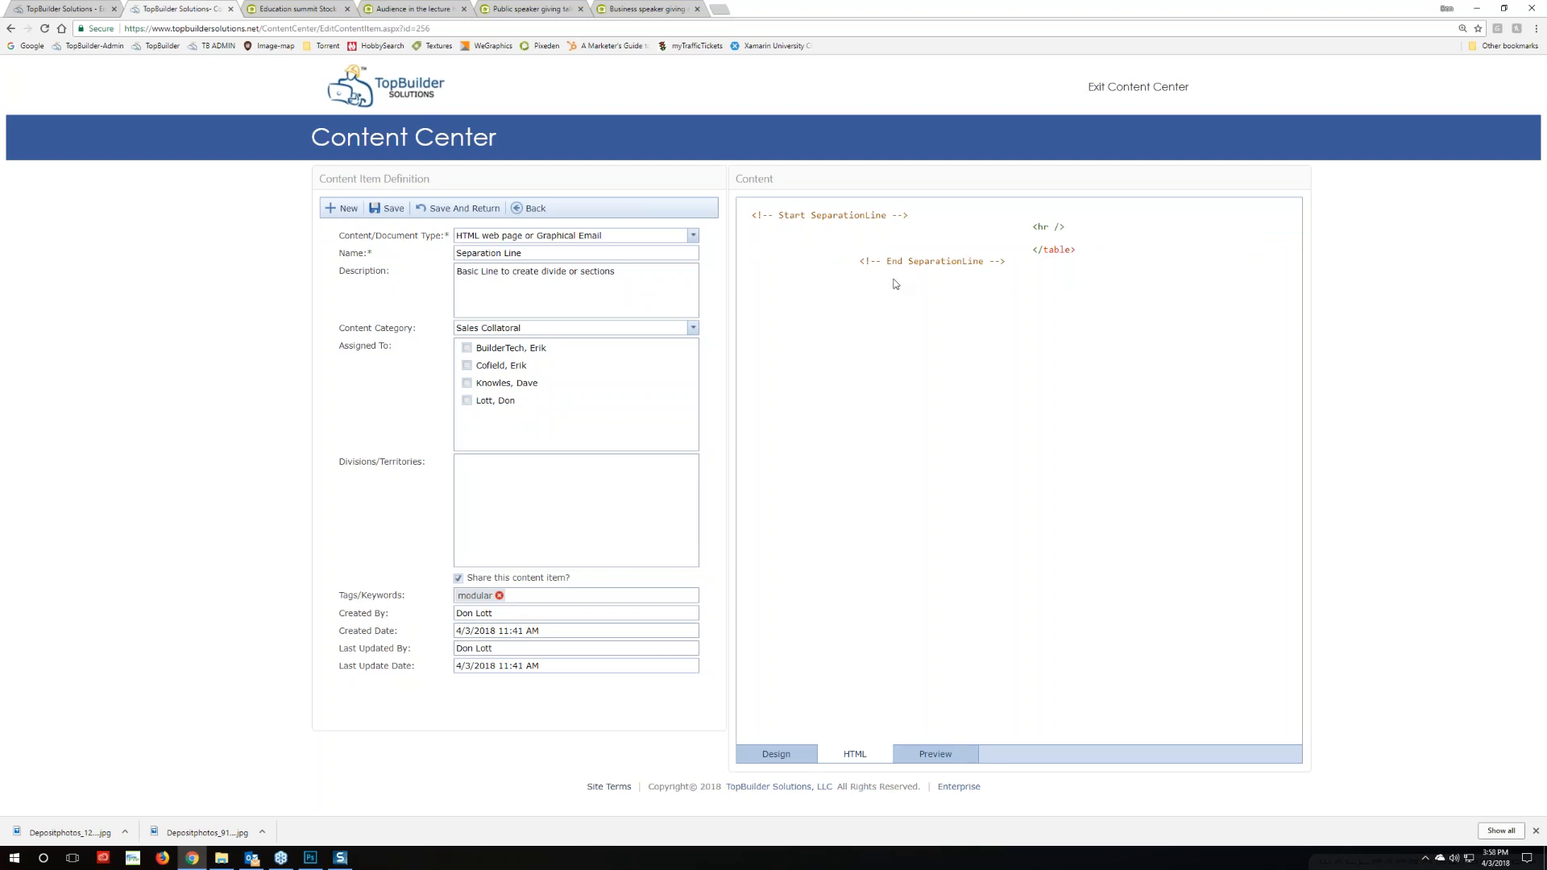
key("ctrl+z")
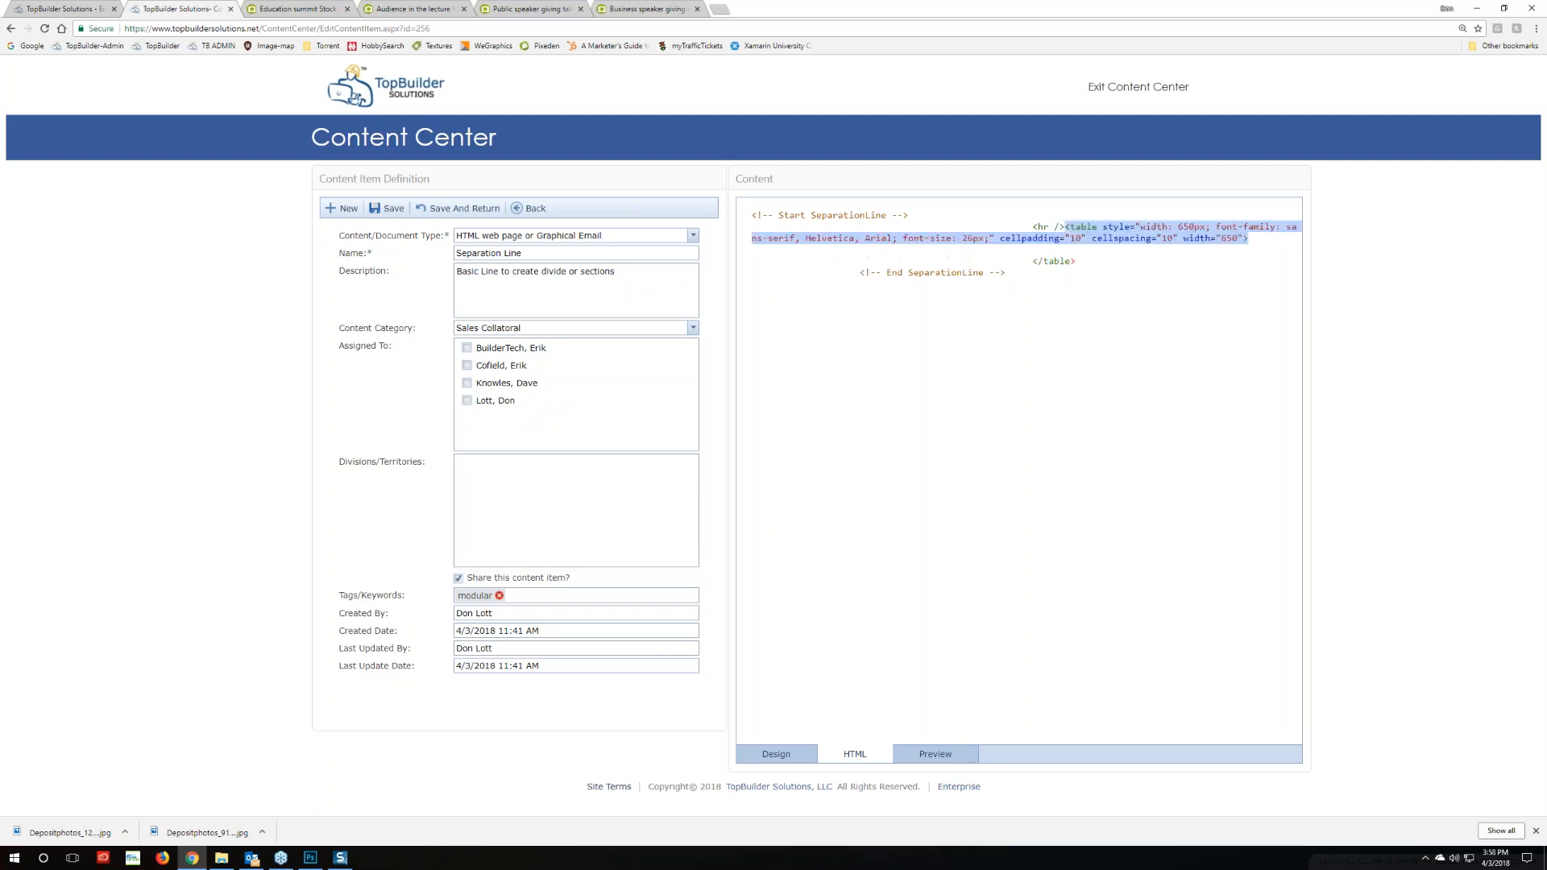
left_click(1018, 252)
Move the <hr /> from before the <table> tag onto a new line inside the table, then select the revised block
left_click_drag(1065, 226, 1033, 228)
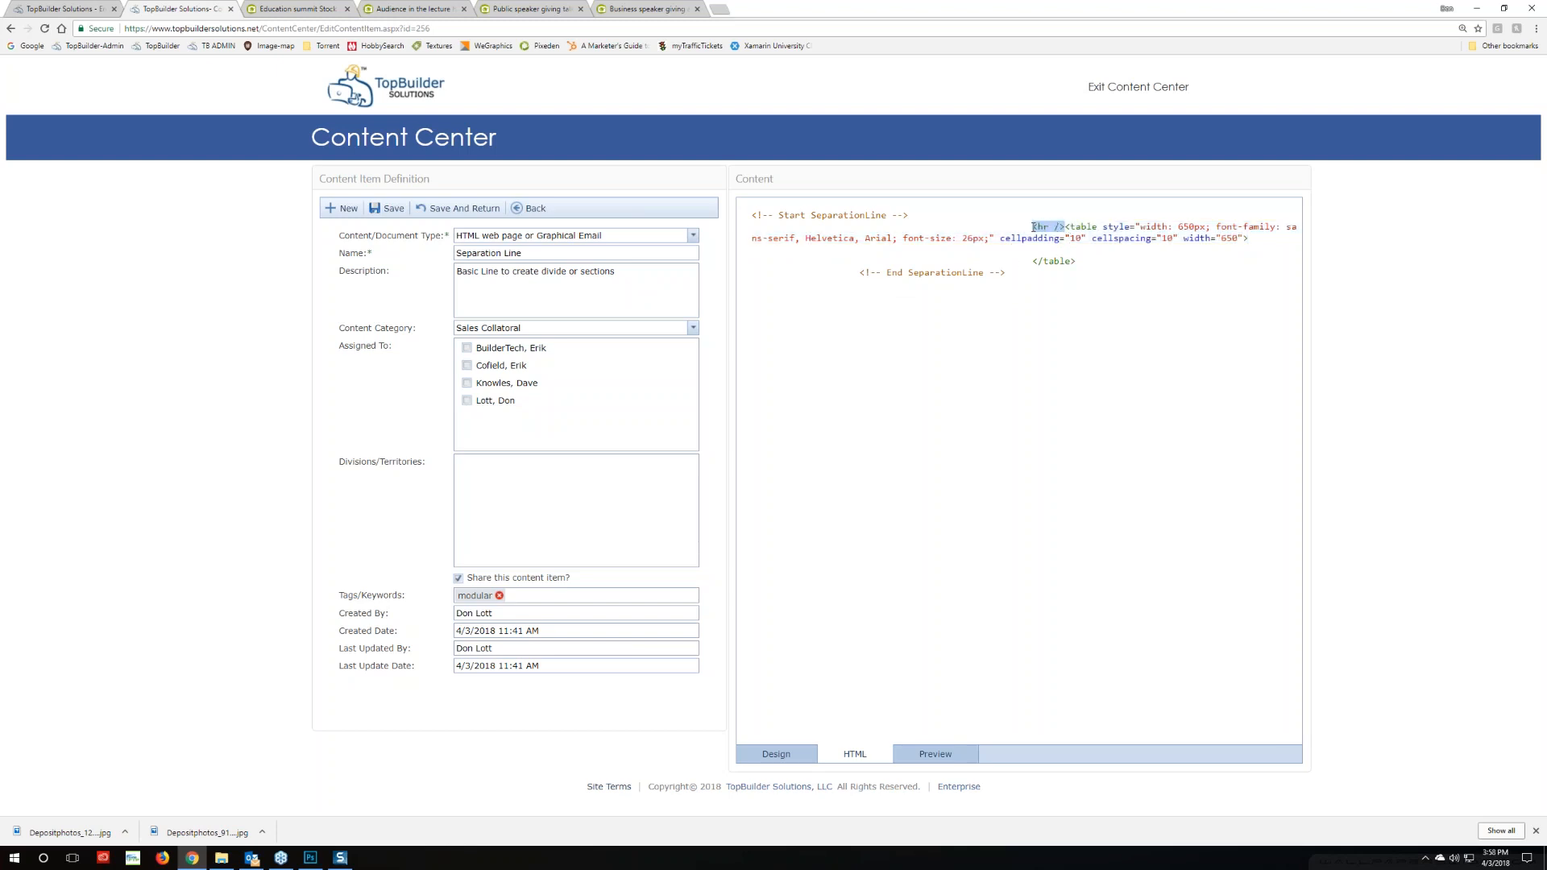
key("Delete")
left_click(1224, 240)
key("Return")
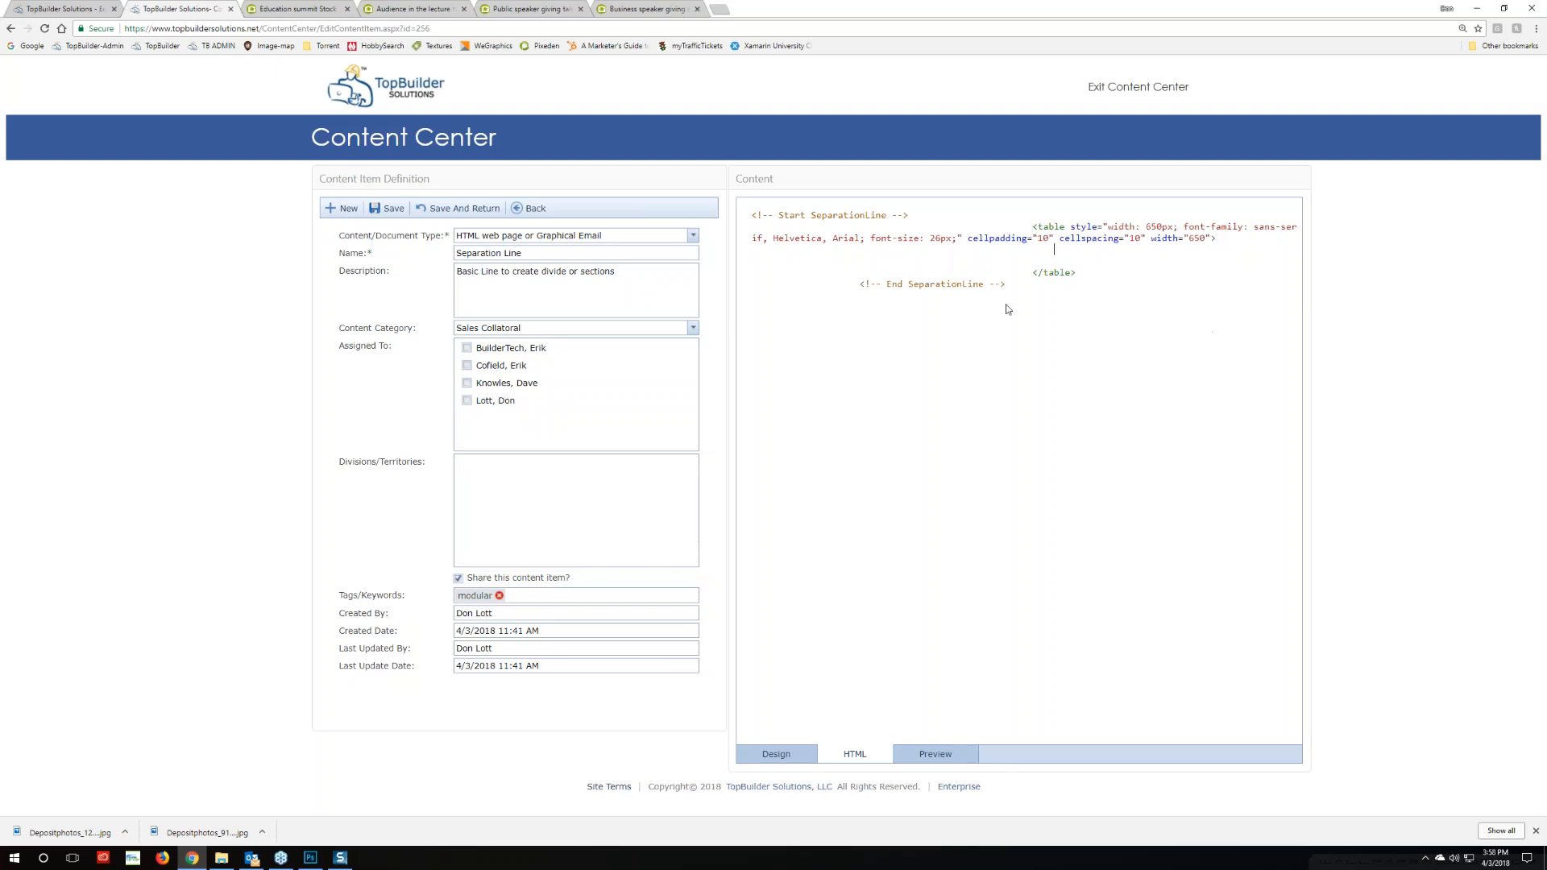
left_click(1033, 250)
type("<hr />")
left_click_drag(1006, 284, 681, 216)
key("ctrl+c")
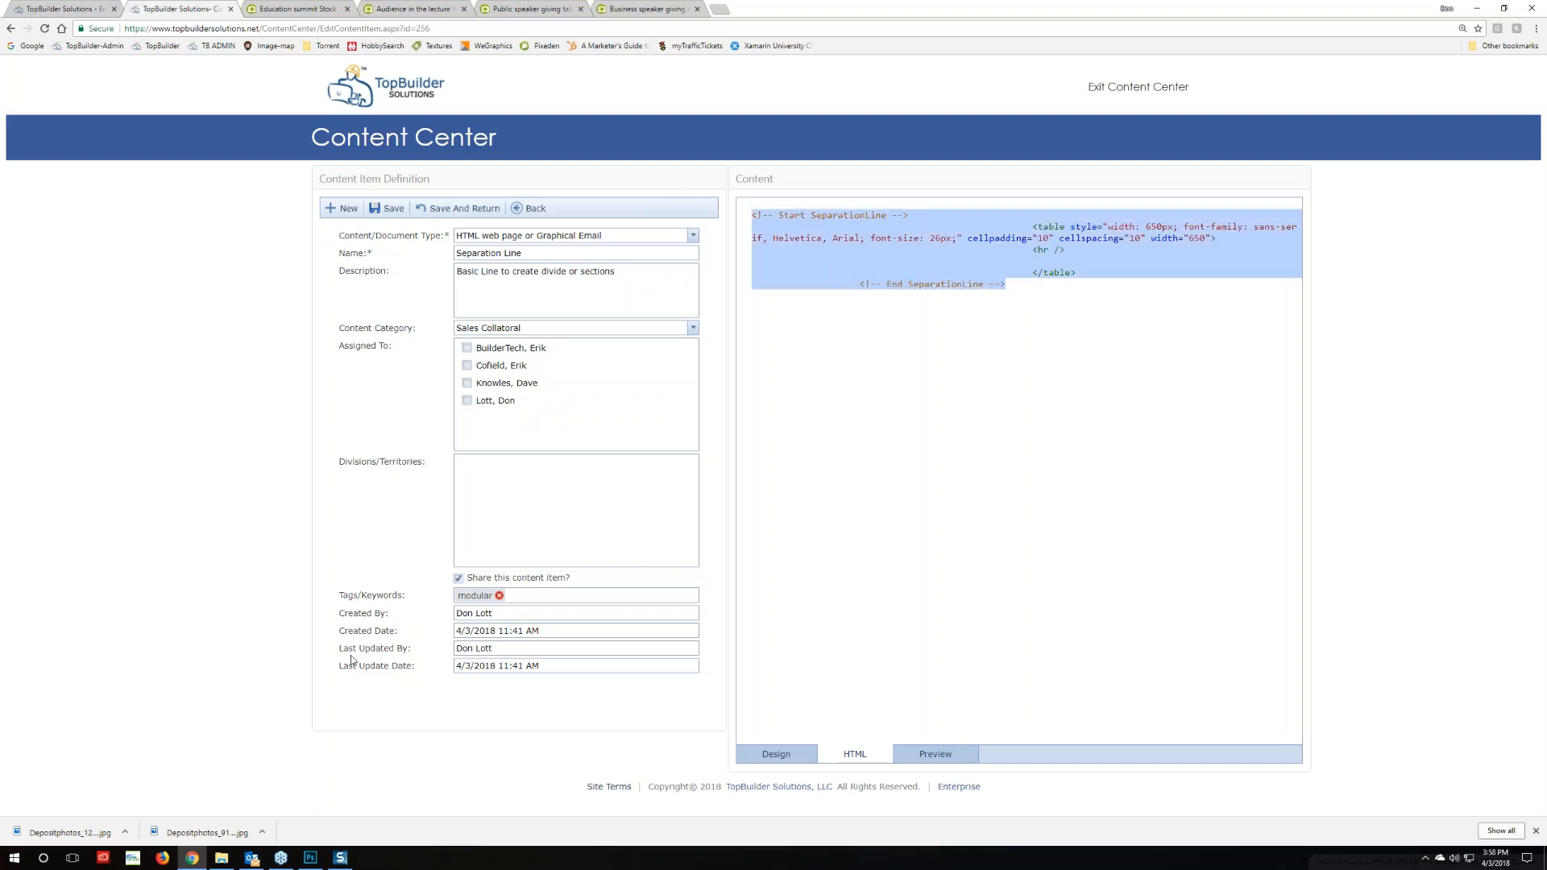
left_click(76, 10)
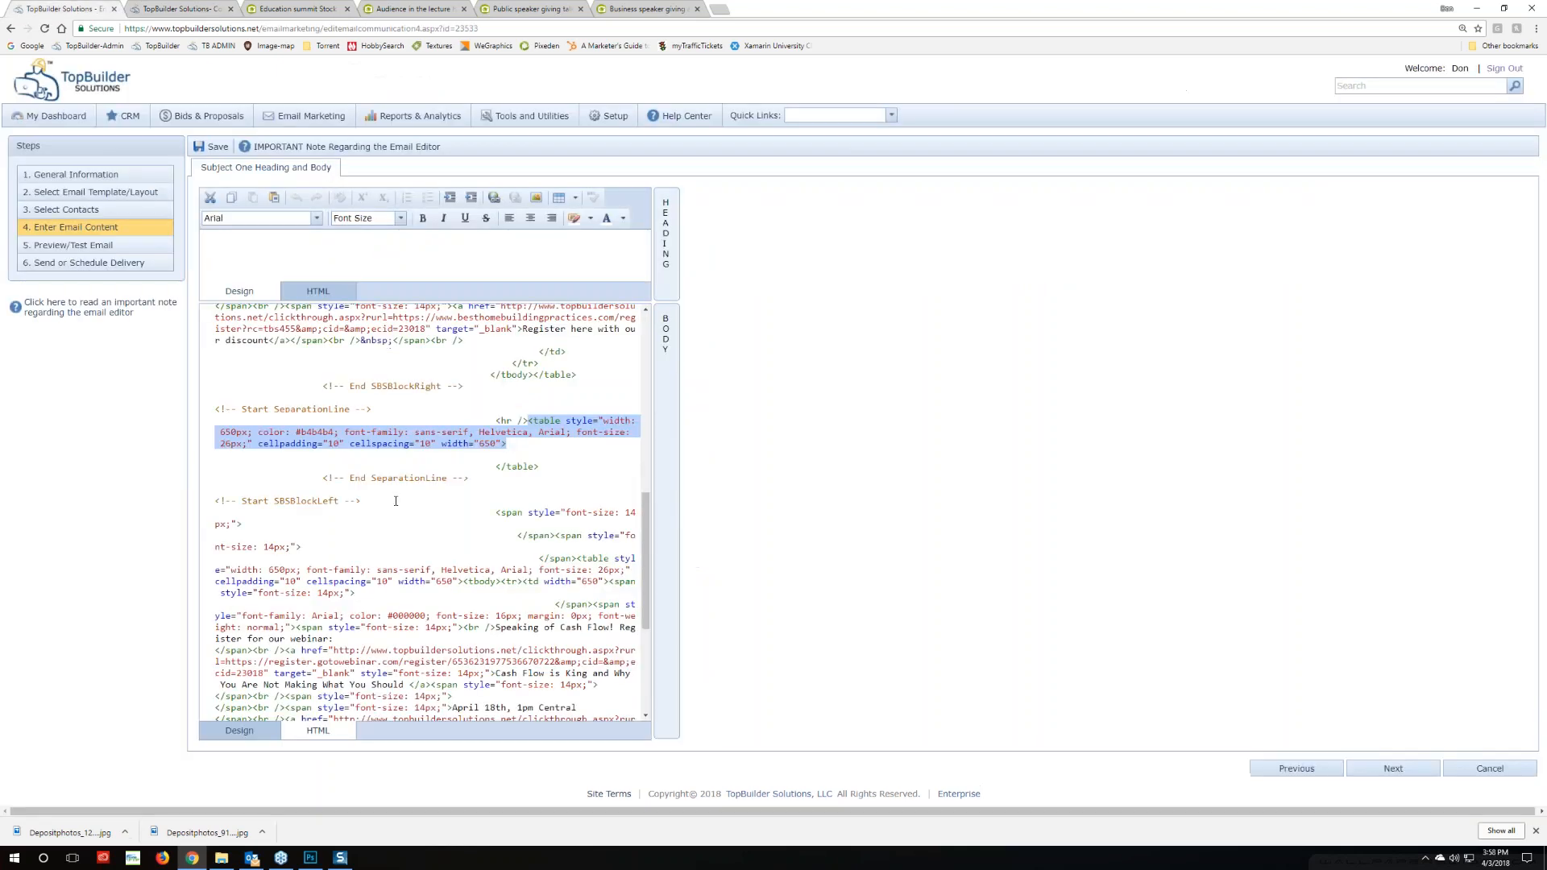
Paste the revised separator block over the old SeparationLine markup, then select its color: #000000 value
left_click_drag(469, 478, 107, 407)
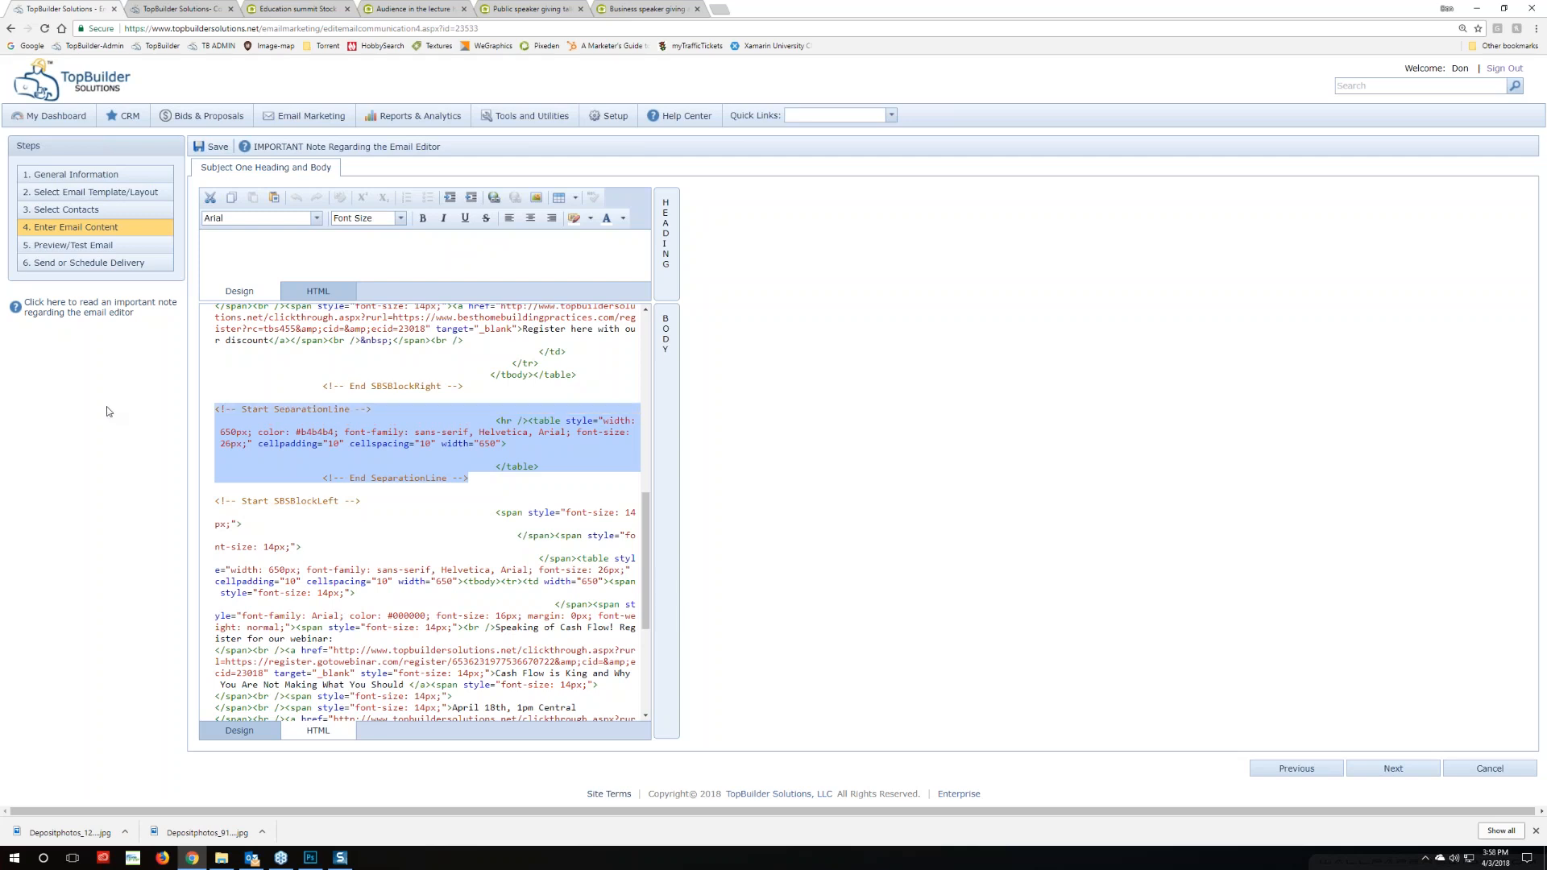
key("ctrl+v")
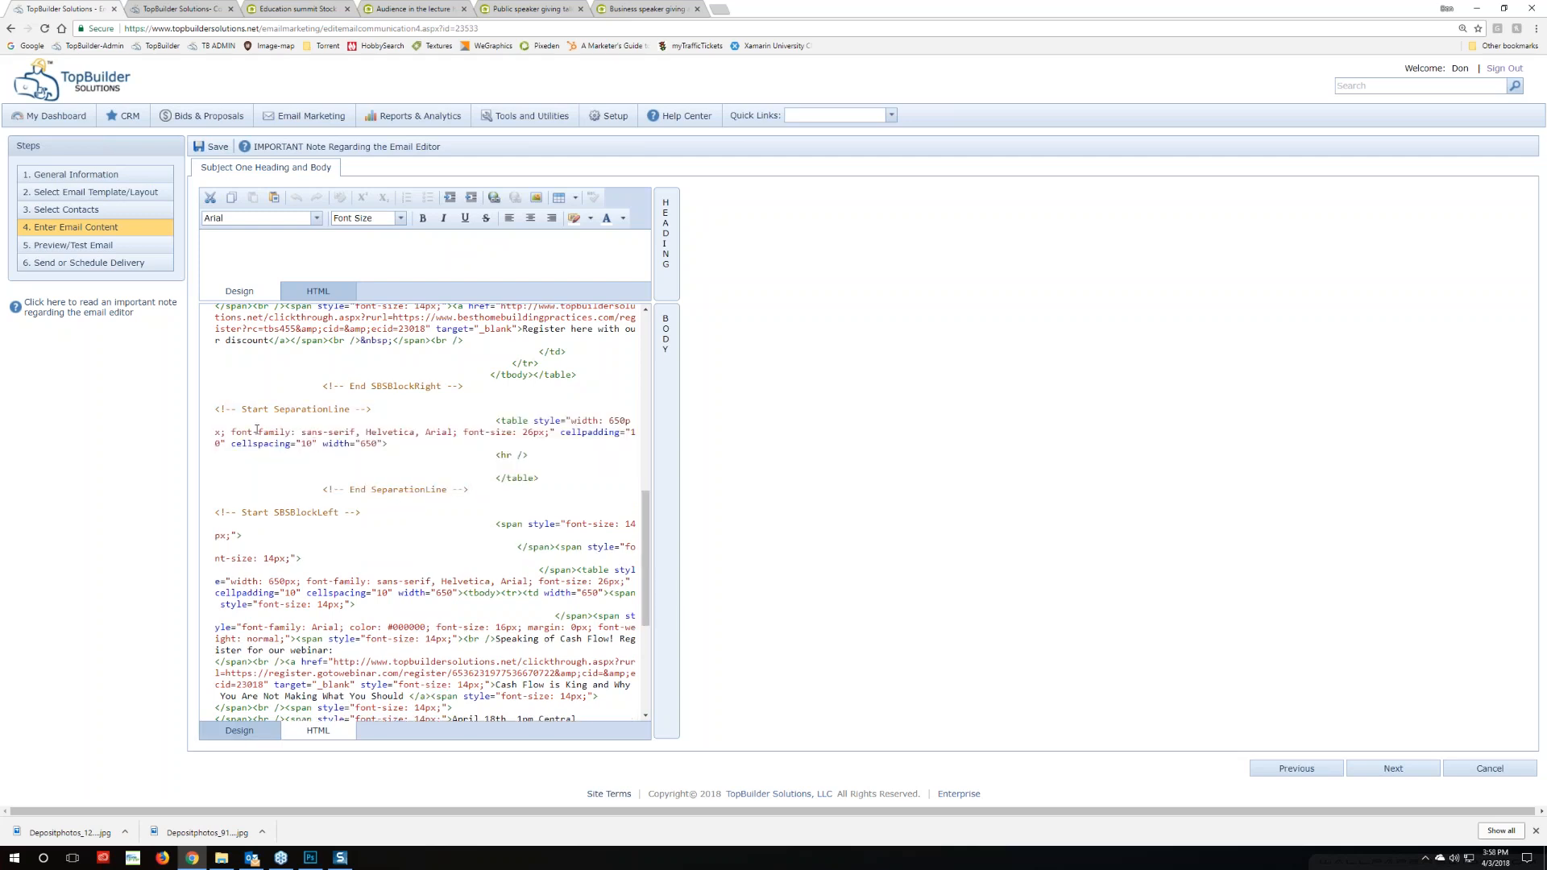
left_click_drag(351, 627, 427, 631)
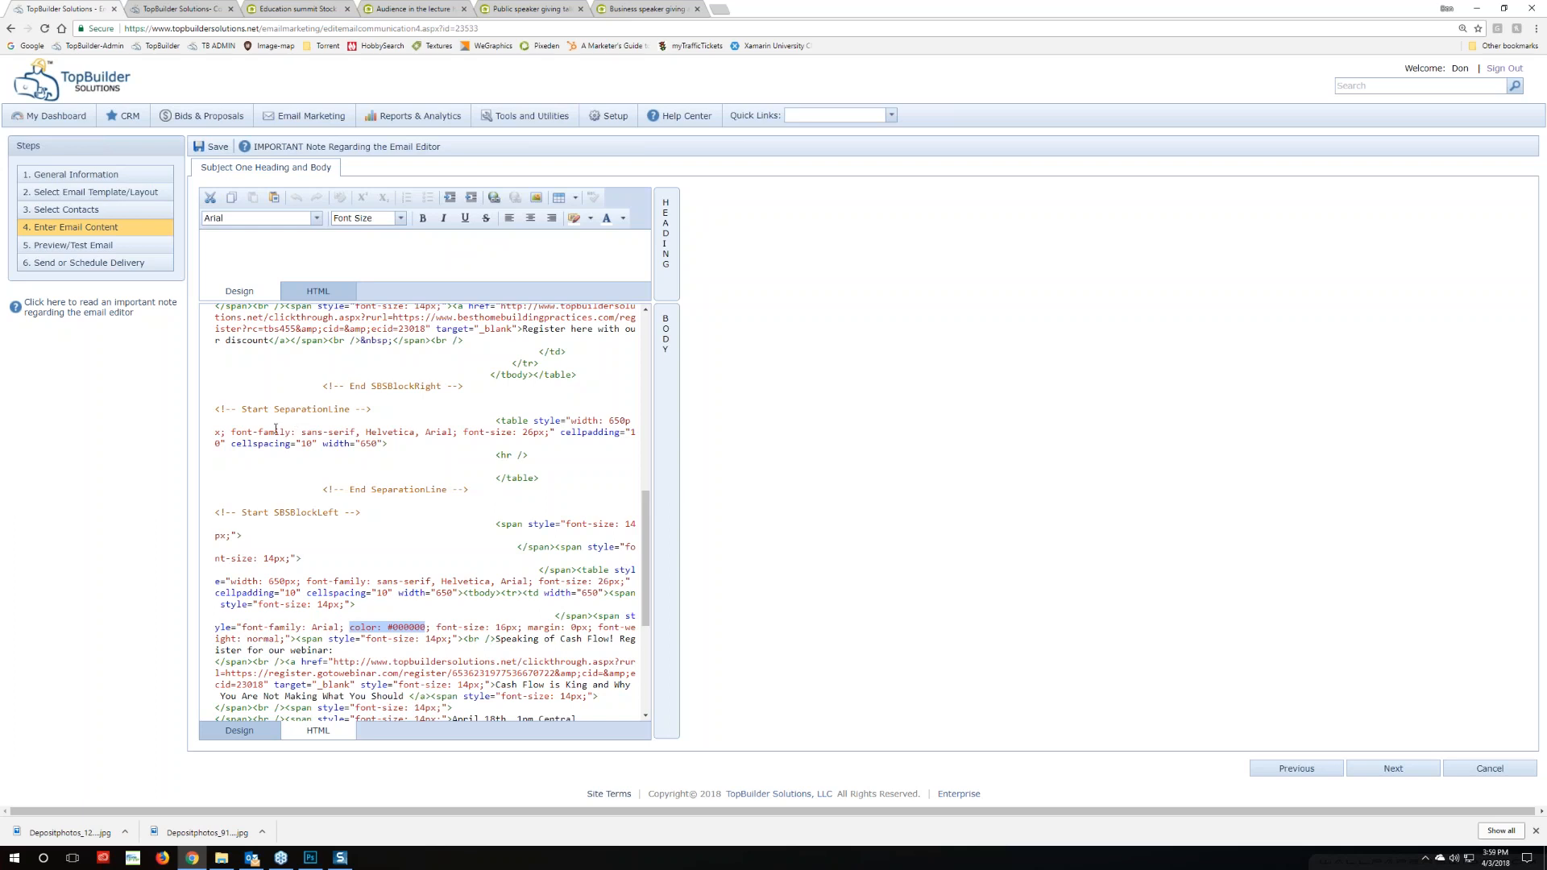
Add 'color: #b4b4b4;' to the SeparationLine table style, replacing #000000, and return to Design view
left_click(227, 432)
type("color: #000000")
type(";")
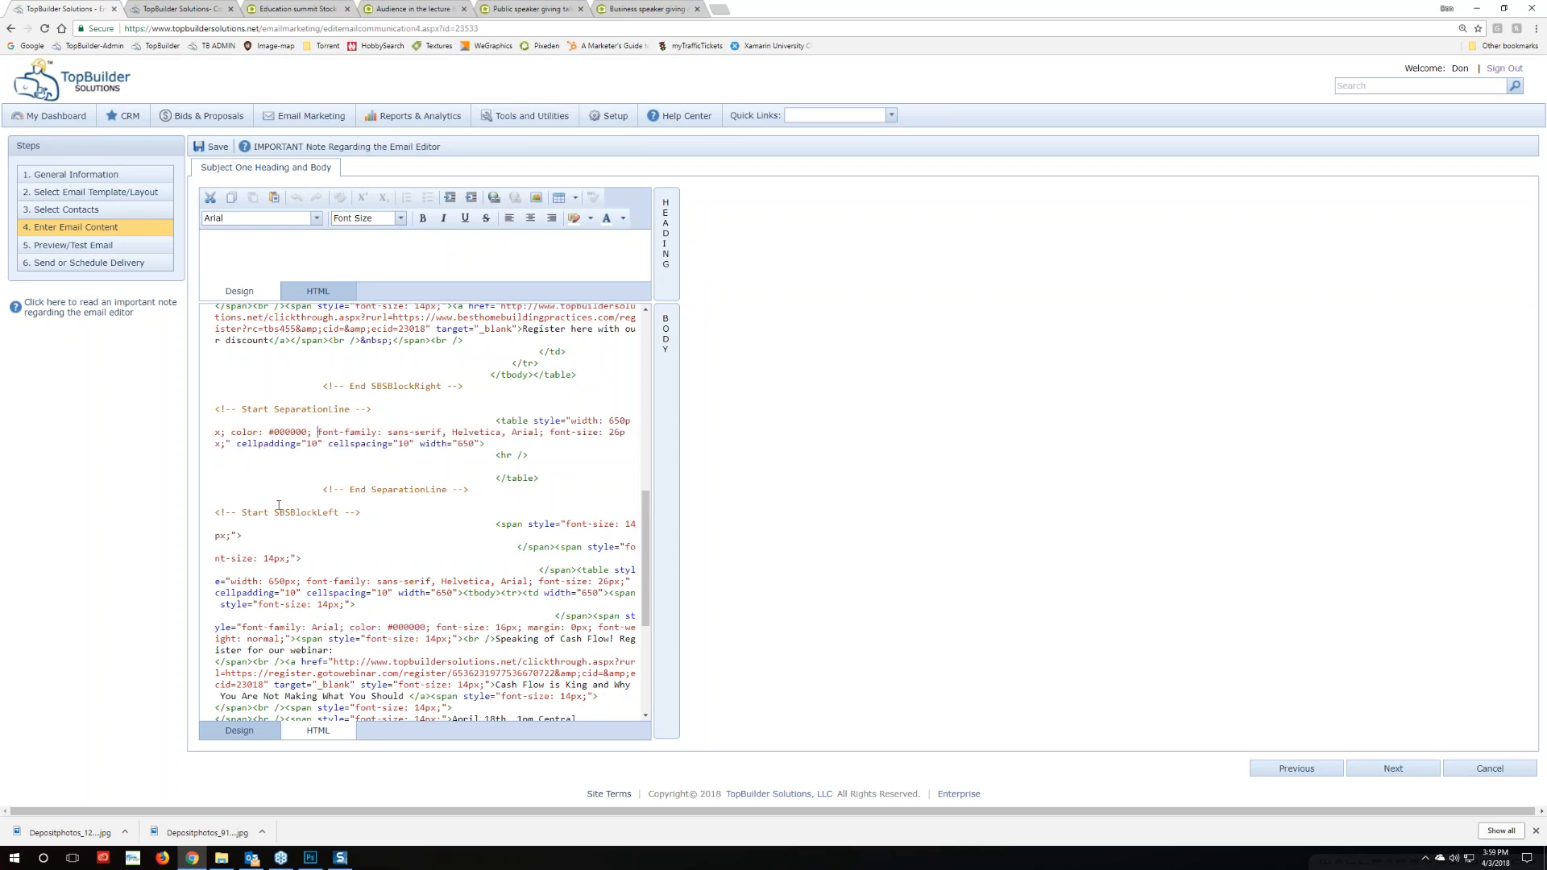
left_click_drag(308, 432, 274, 432)
type("b4b4b4")
key("BackSpace")
left_click(239, 730)
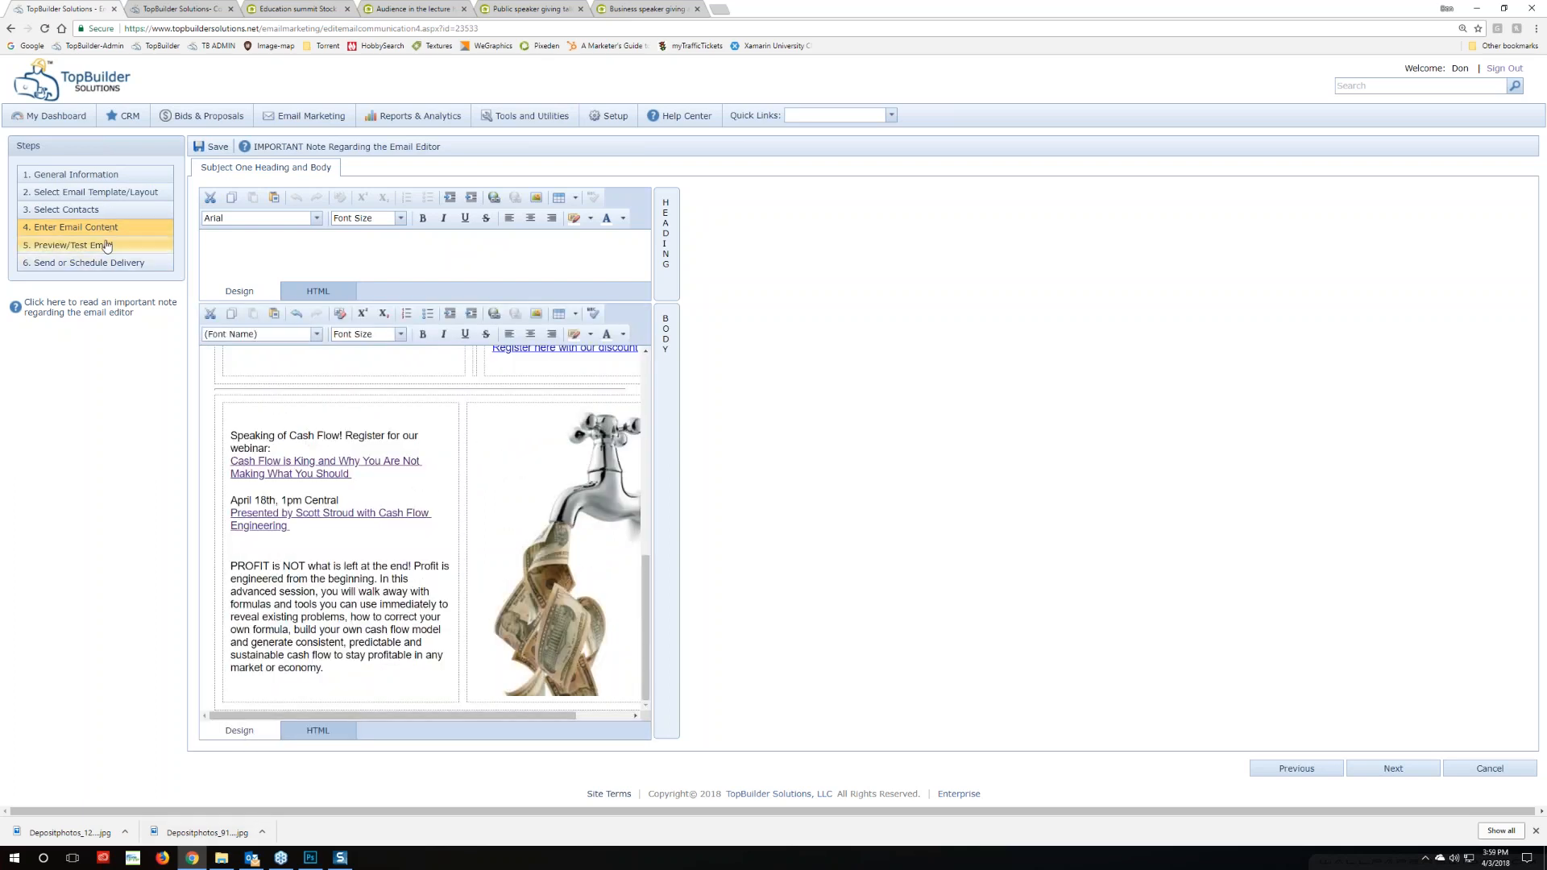
Open the Step 5 Preview/Test Email page and send a test copy, acknowledging the confirmation
left_click(81, 250)
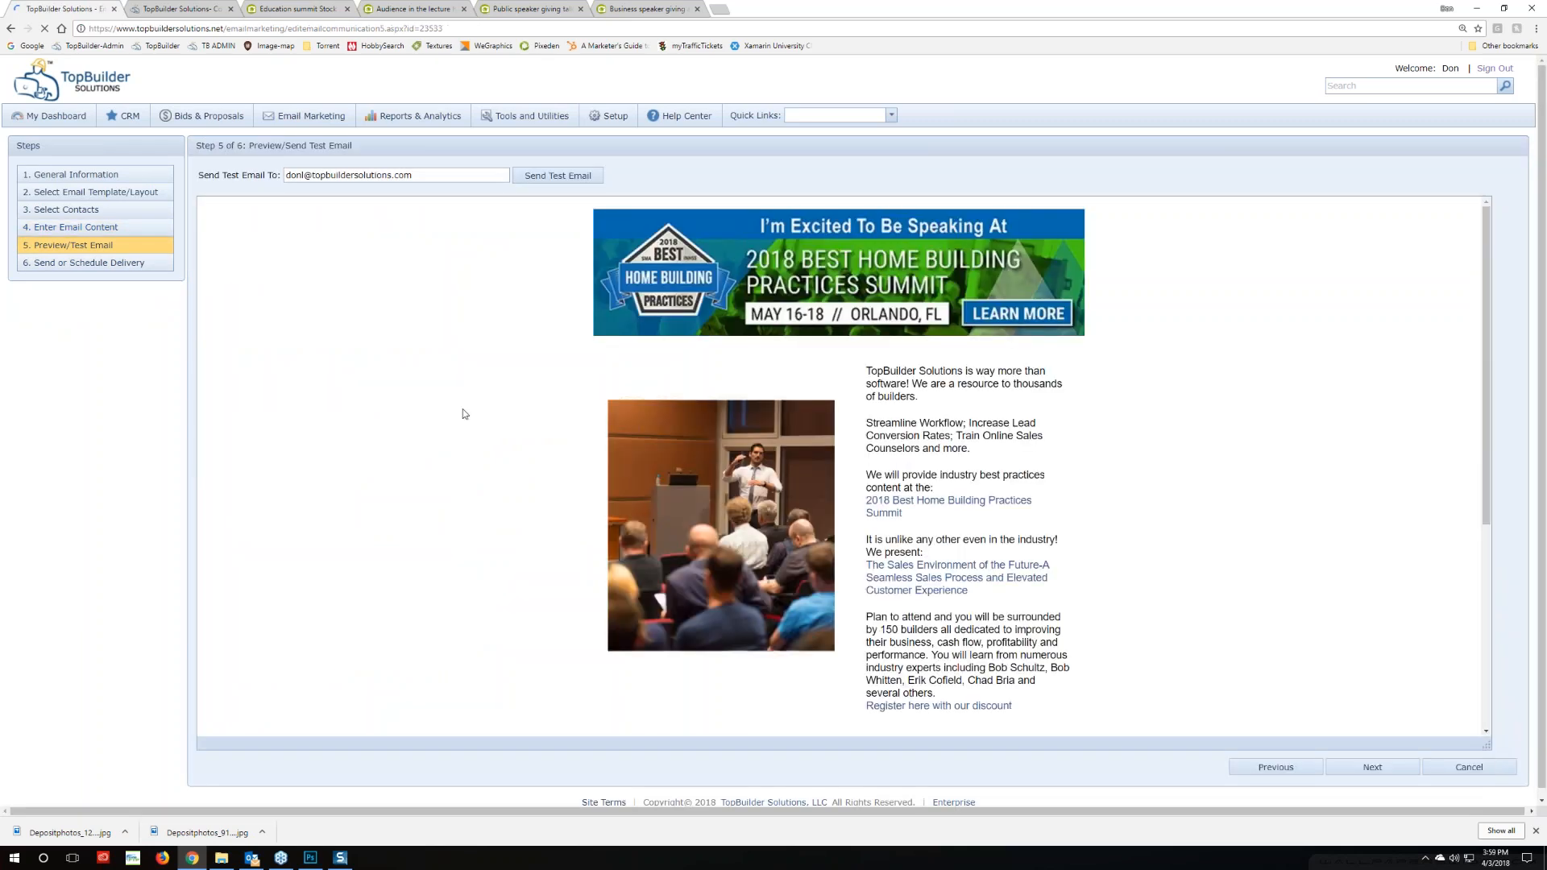
scroll(530, 439, "down", 5)
scroll(529, 439, "up", 5)
left_click(558, 176)
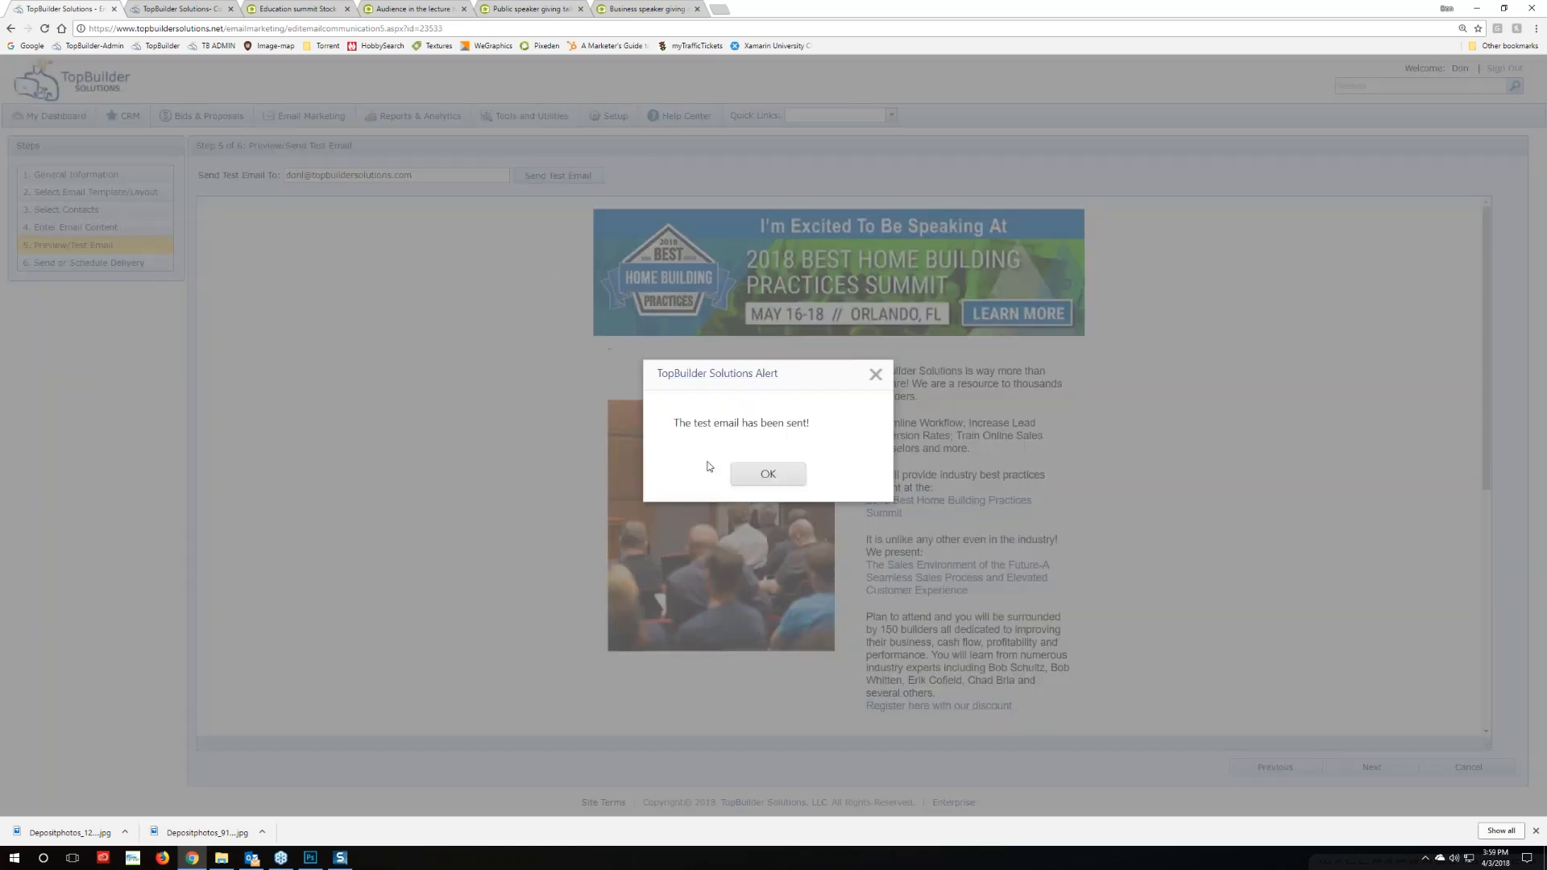
left_click(761, 474)
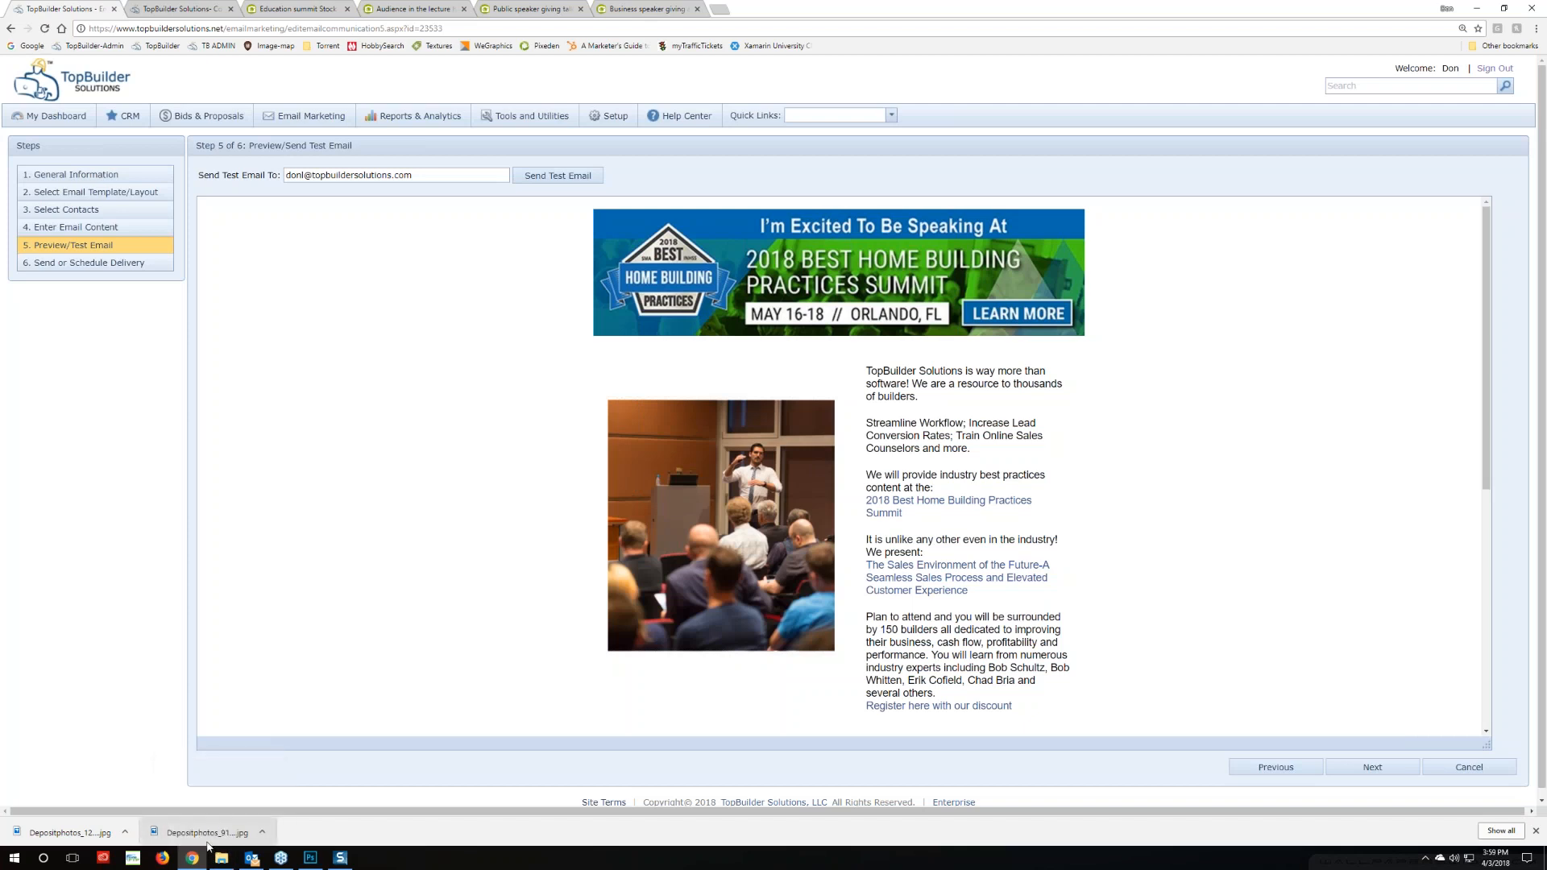
Delete the earlier test email in Outlook and run Send/Receive repeatedly until the new one arrives
left_click(252, 859)
left_click(456, 164)
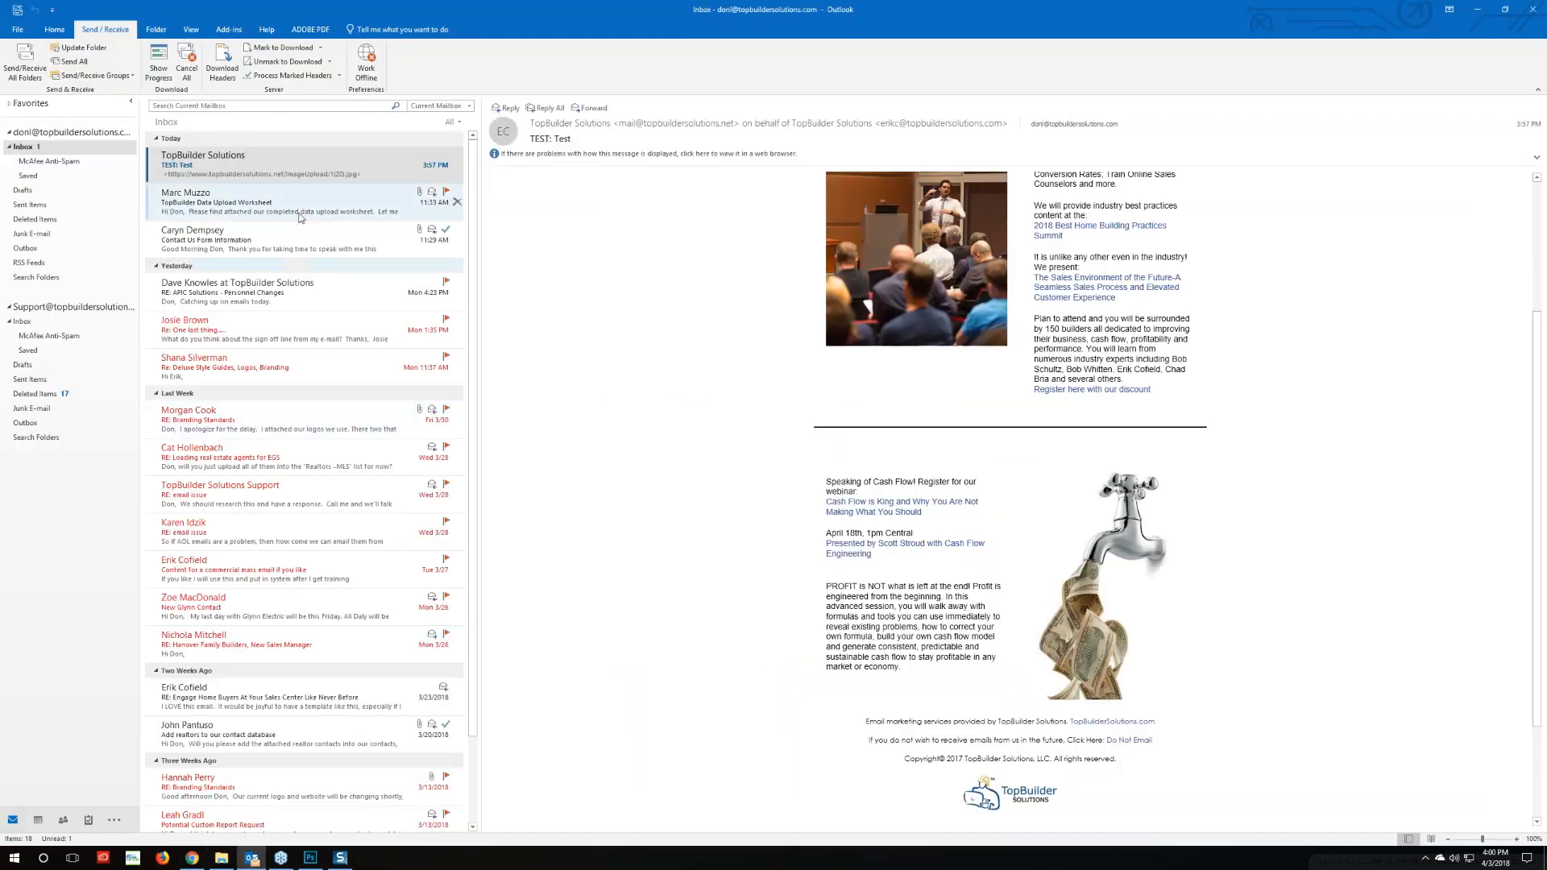
left_click(25, 60)
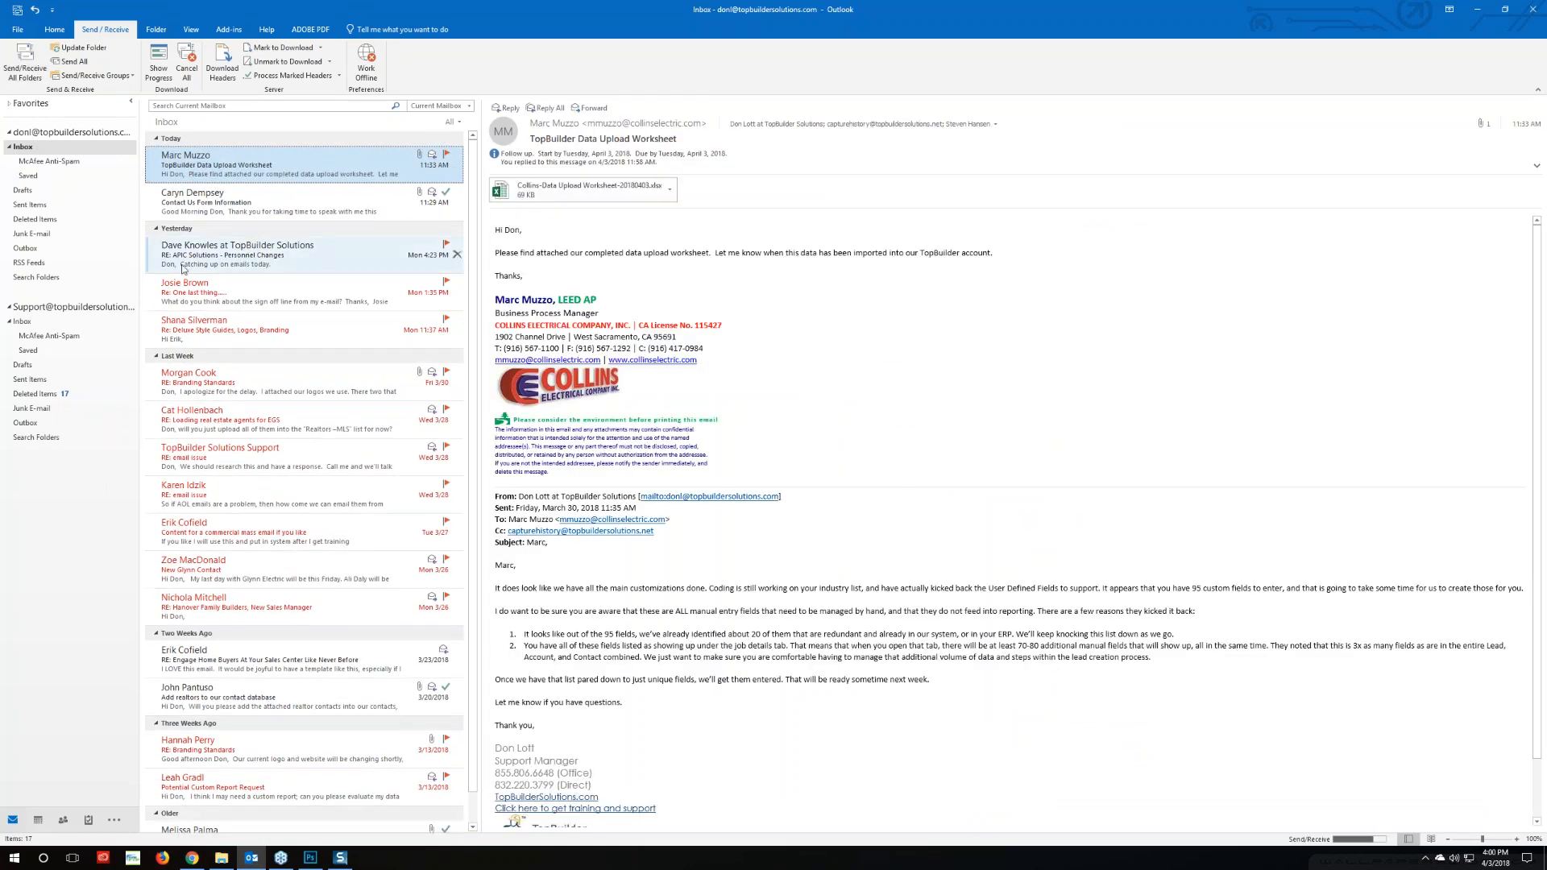
left_click(30, 71)
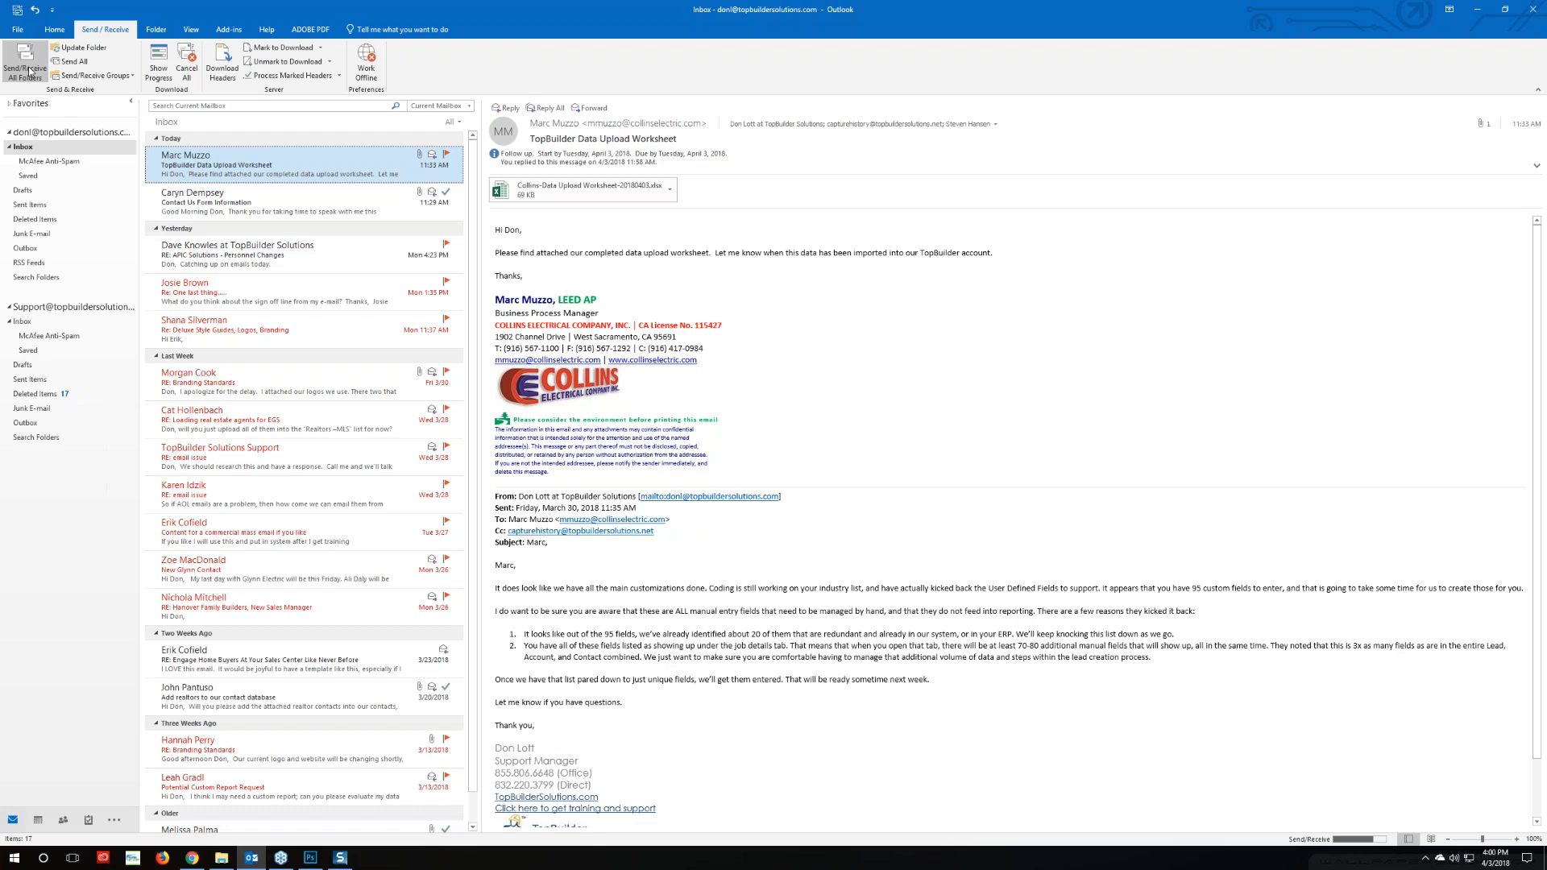
left_click(29, 71)
left_click(16, 56)
left_click(33, 71)
left_click(26, 64)
left_click(6, 72)
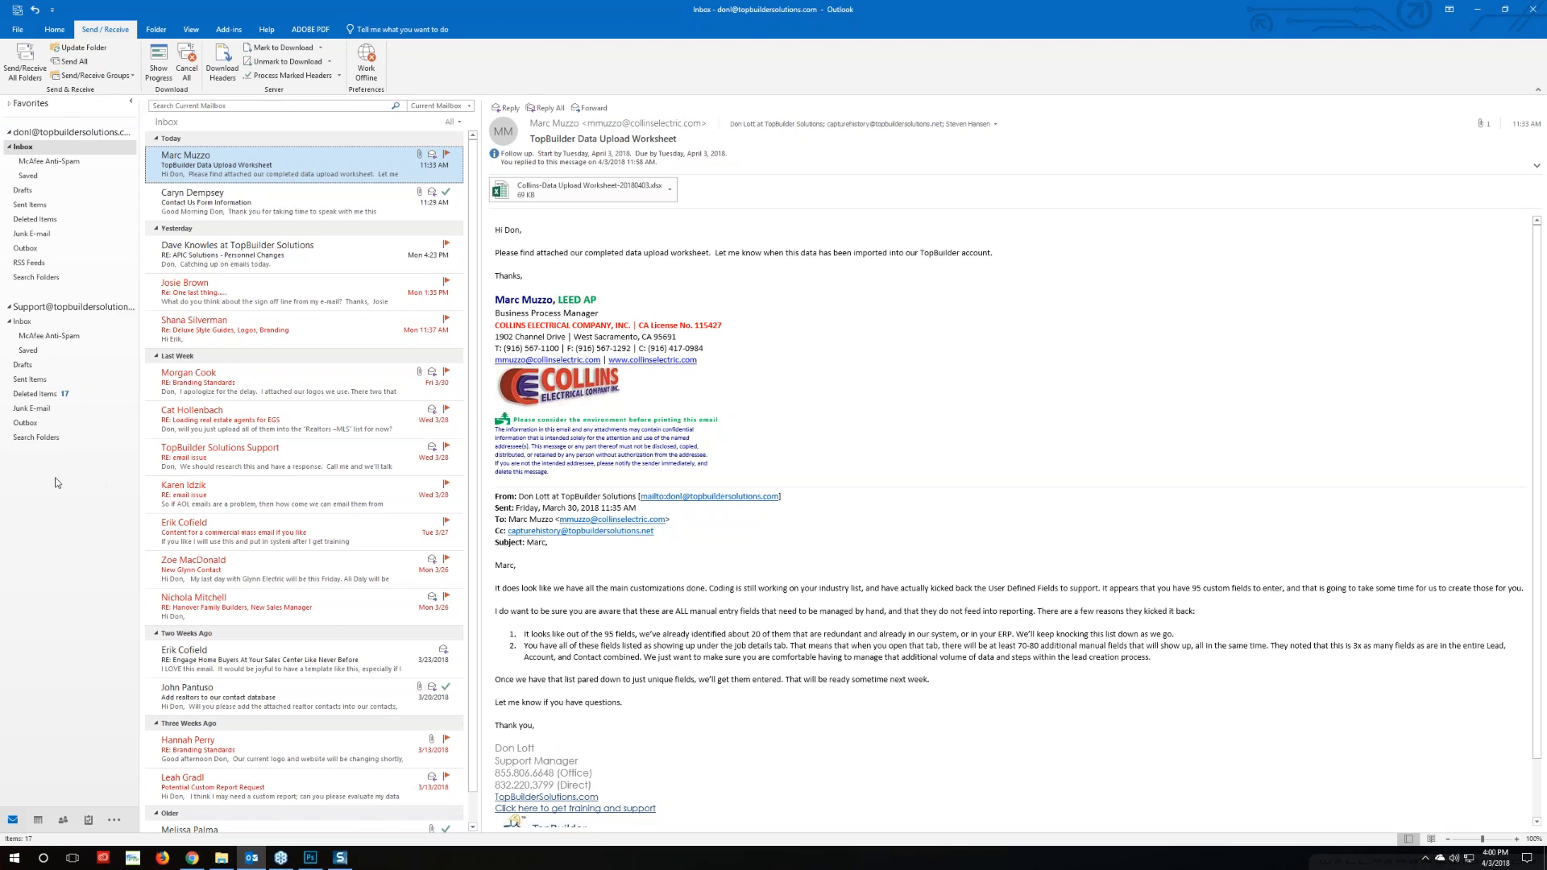
left_click(195, 858)
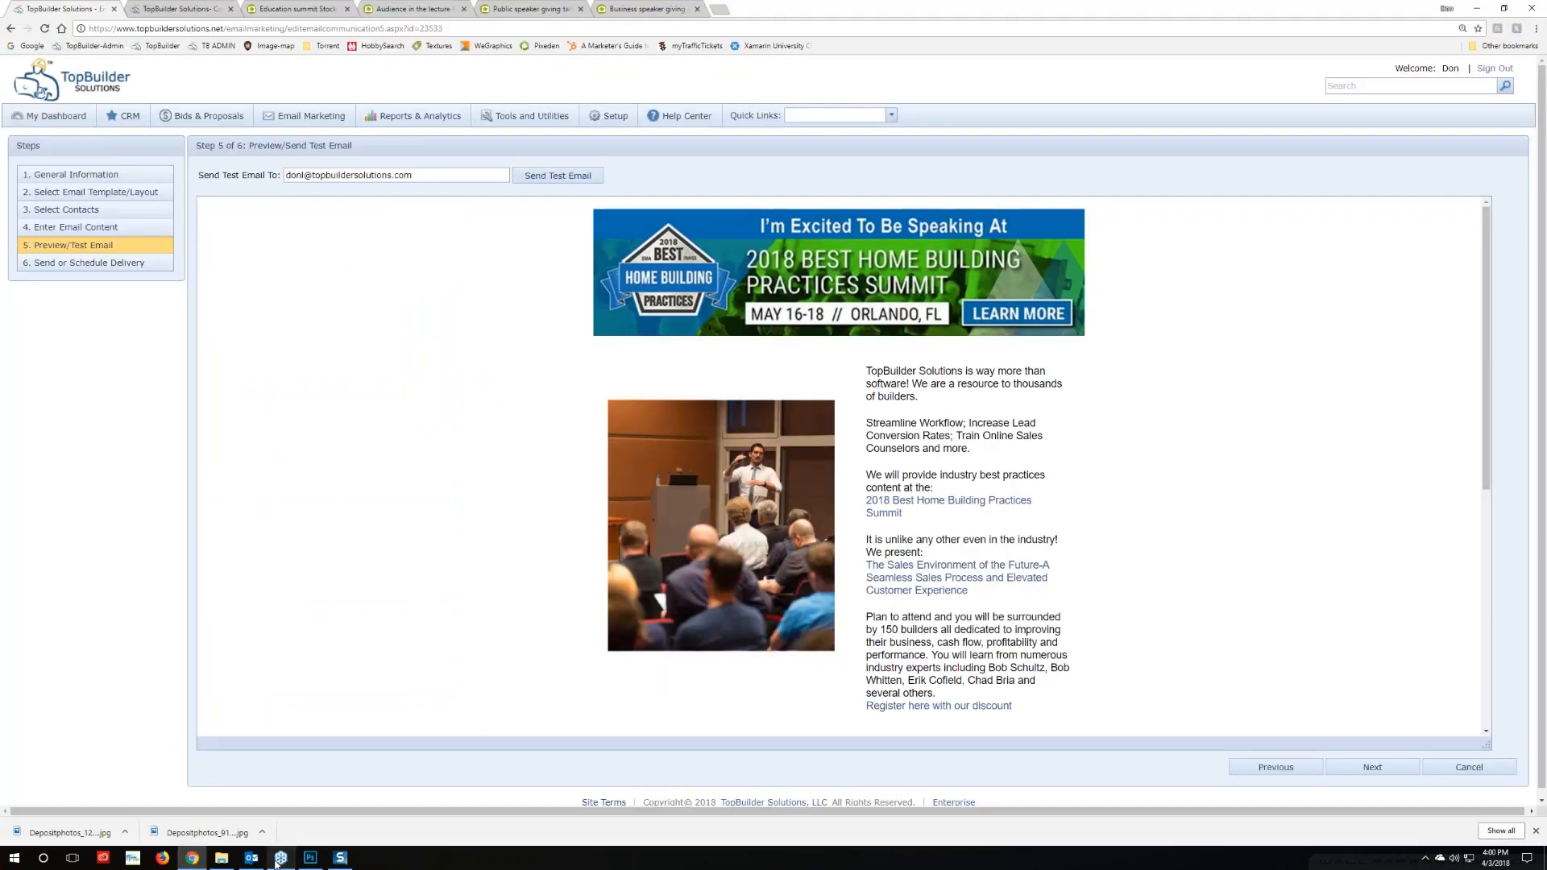
left_click(250, 859)
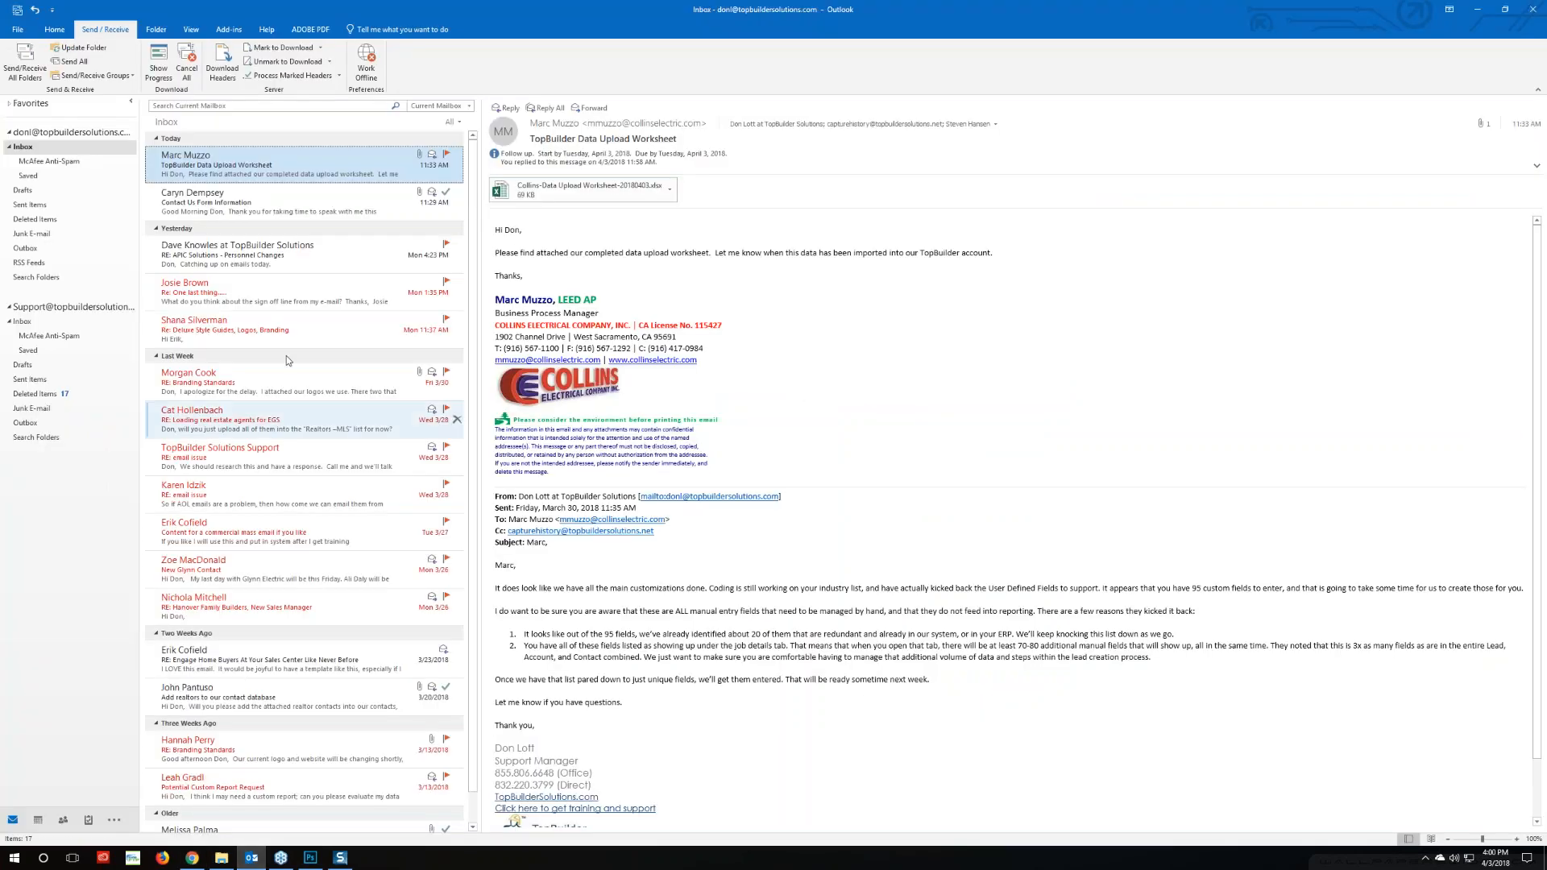
left_click(36, 71)
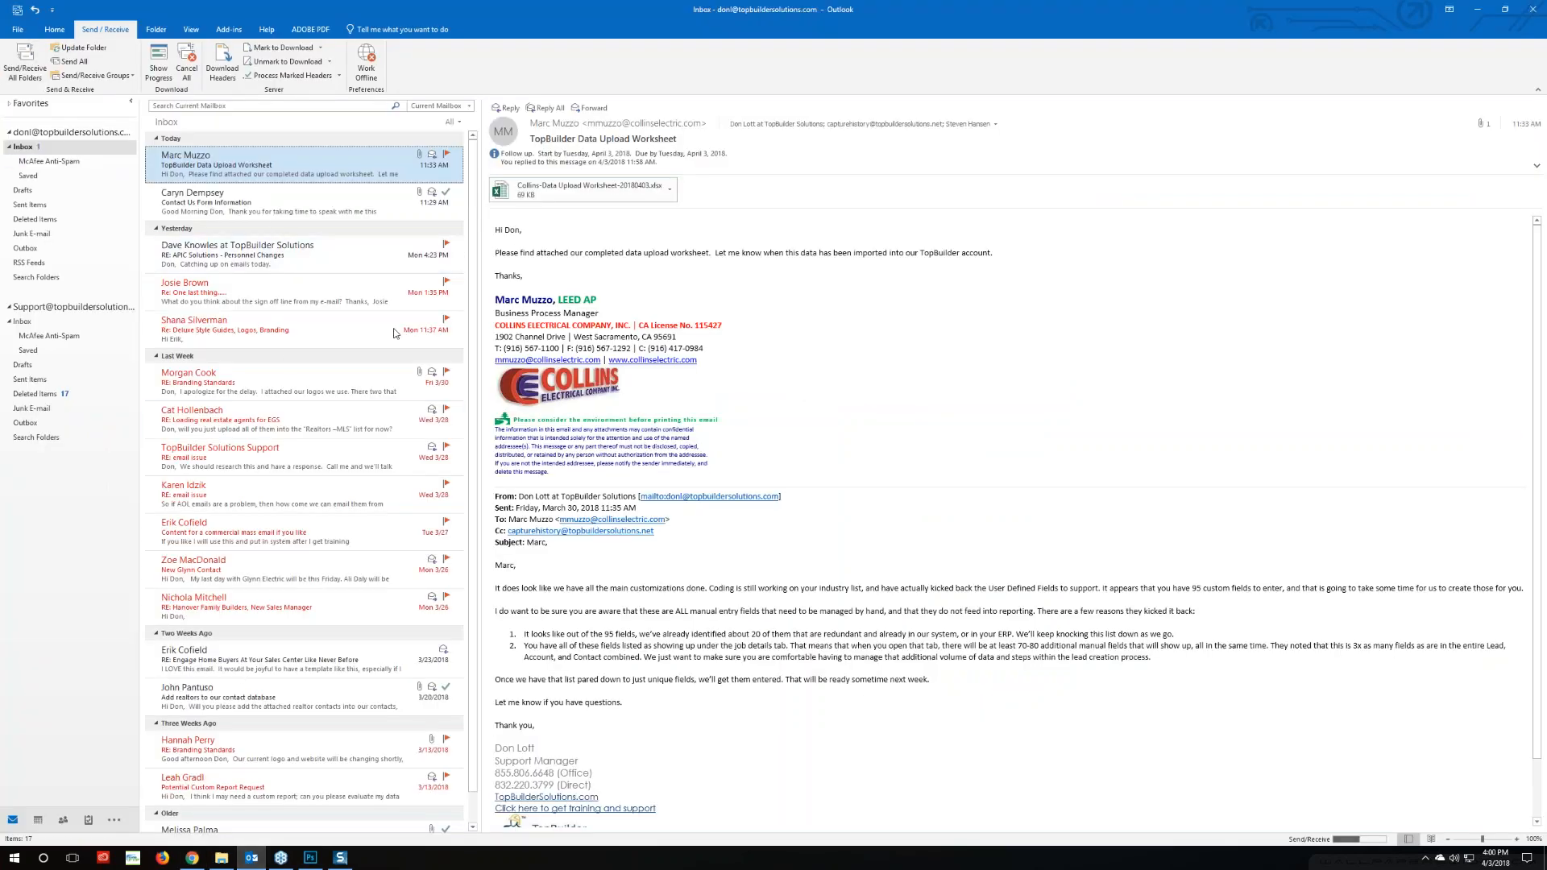
Open the 'TEST: Test' email, download its blocked pictures and scroll through the message
left_click(203, 158)
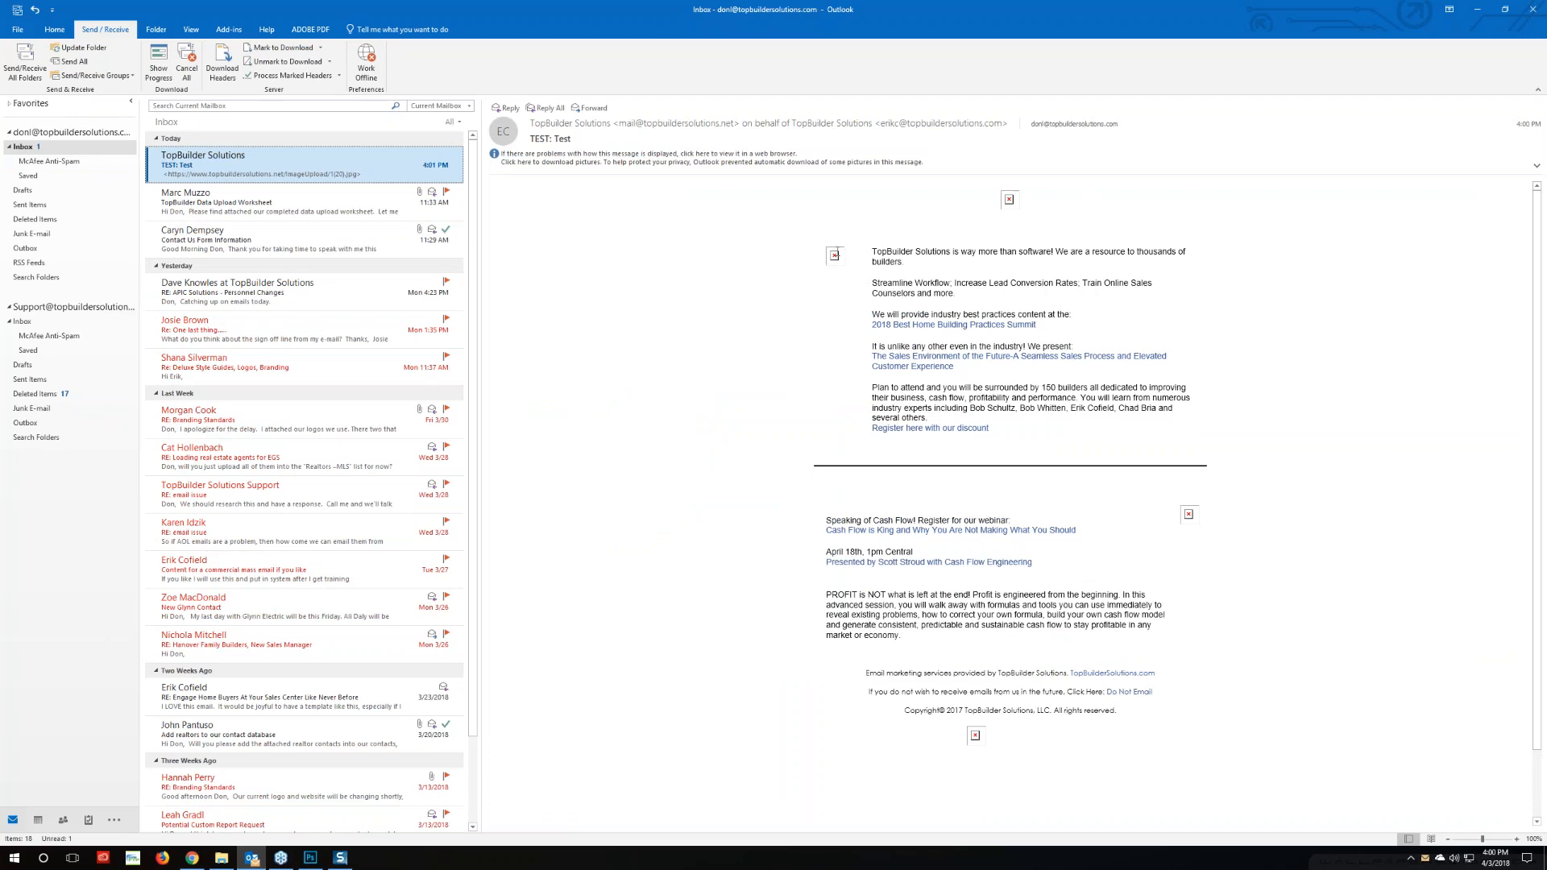
right_click(835, 255)
left_click(883, 294)
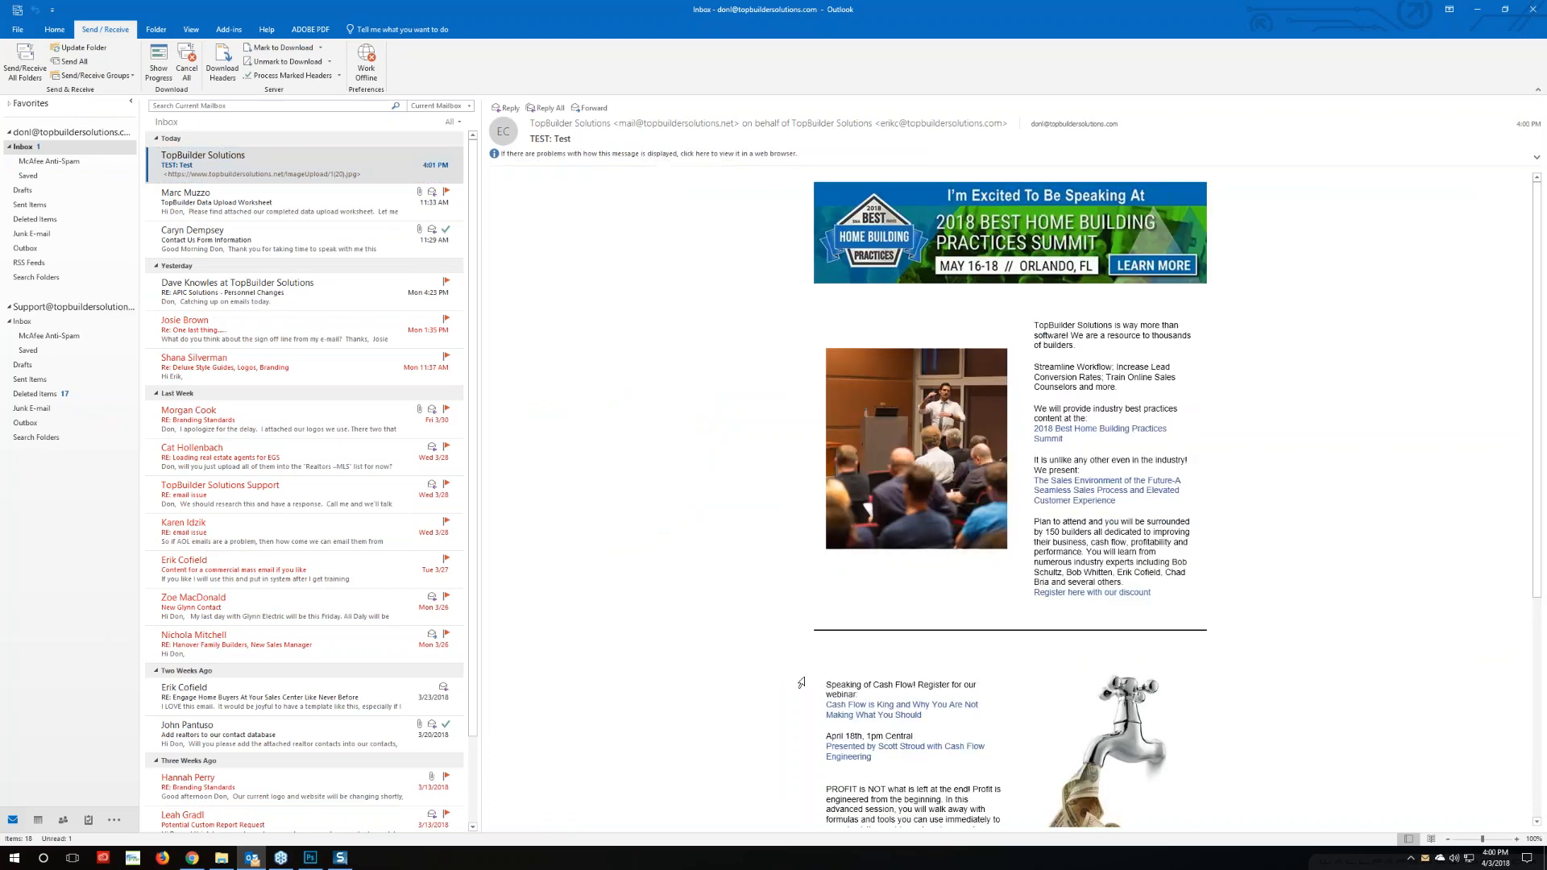
scroll(1048, 563, "down", 2)
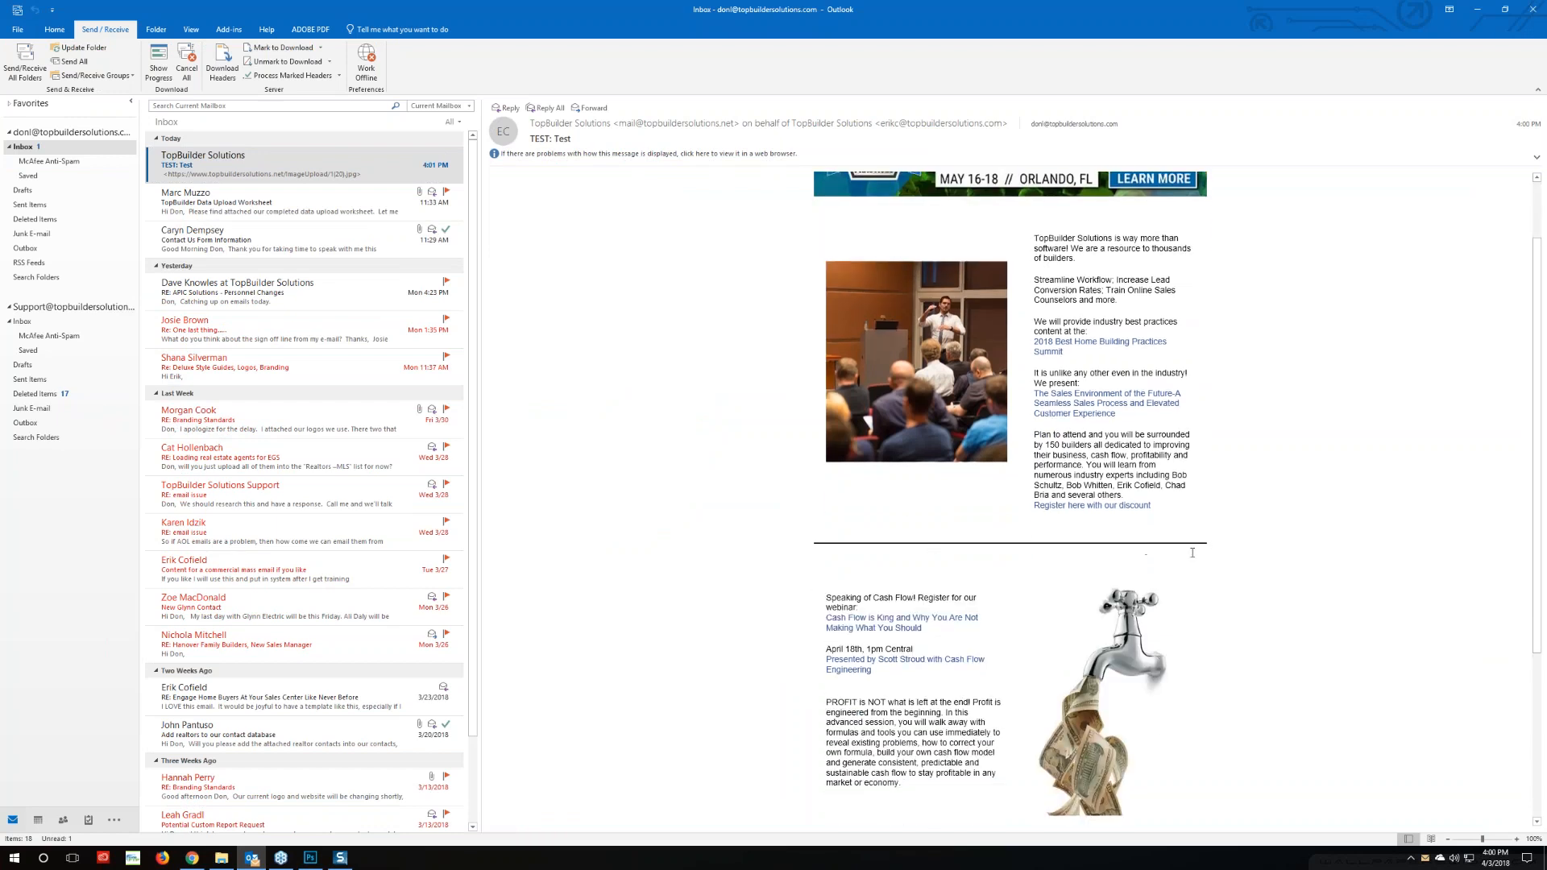
scroll(1184, 556, "down", 3)
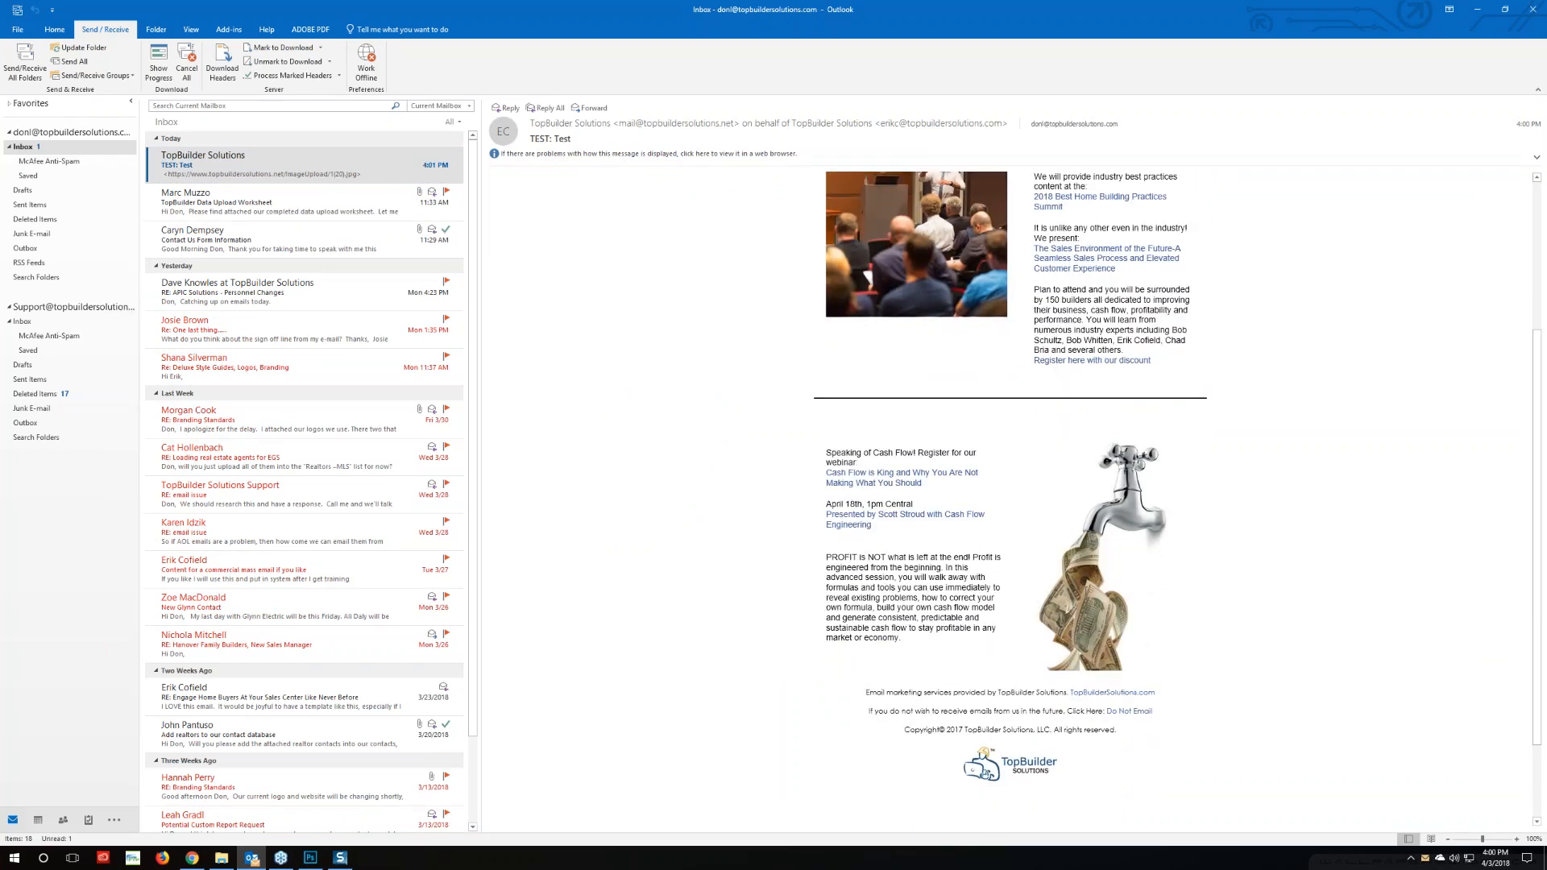
scroll(982, 580, "up", 1)
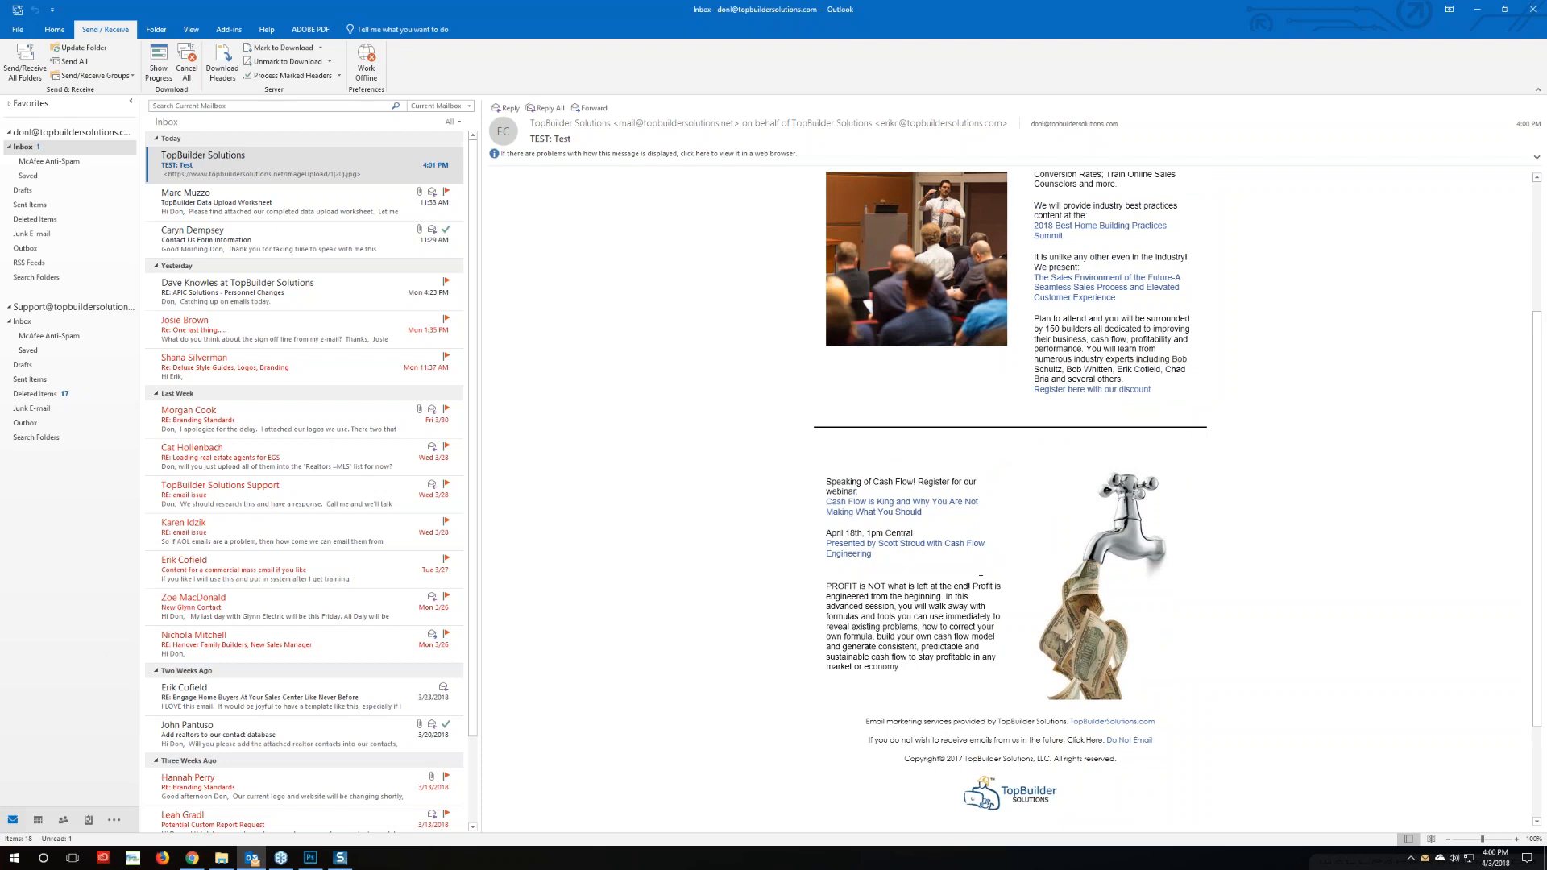
scroll(982, 582, "down", 2)
scroll(924, 426, "up", 2)
In Step 4's Body HTML, change the separator table's cellpadding and cellspacing from 10 to 0
left_click(193, 858)
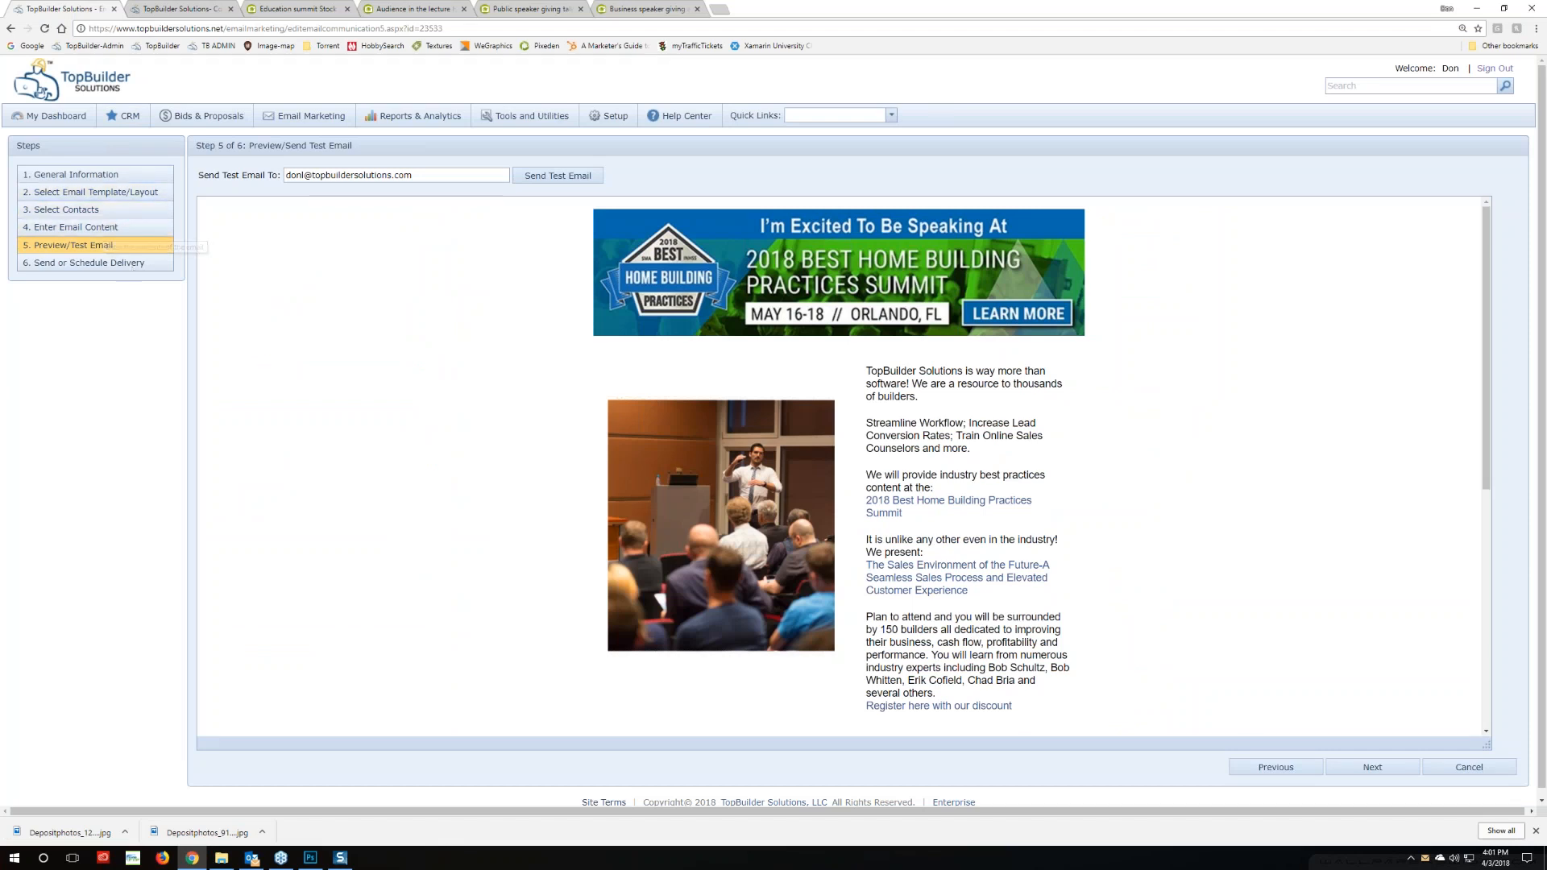
left_click(89, 227)
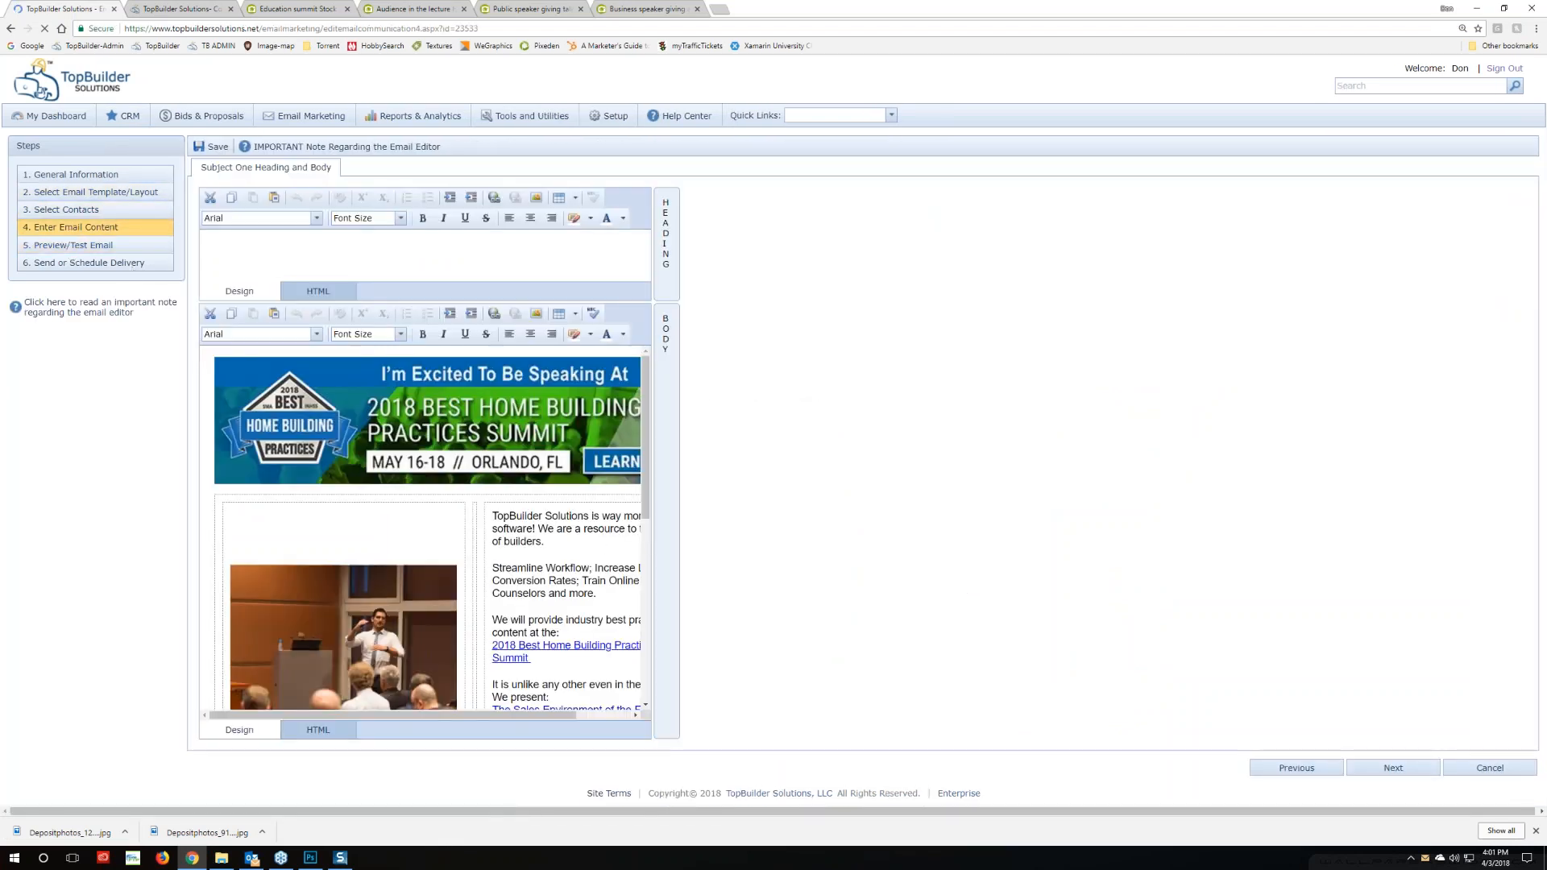
left_click(318, 729)
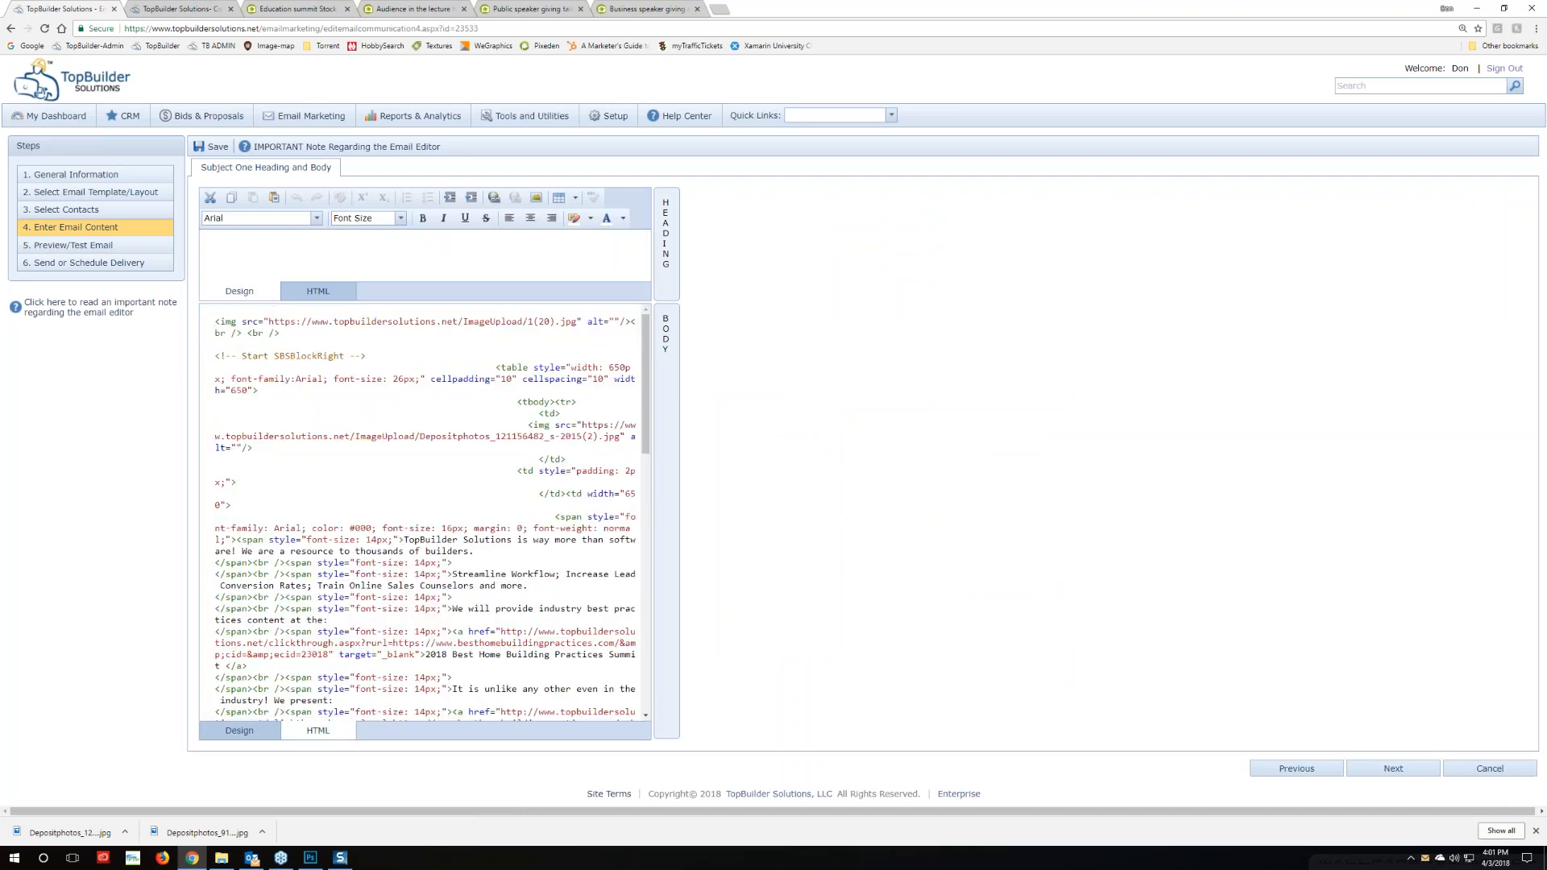
scroll(425, 512, "down", 3)
scroll(424, 512, "down", 3)
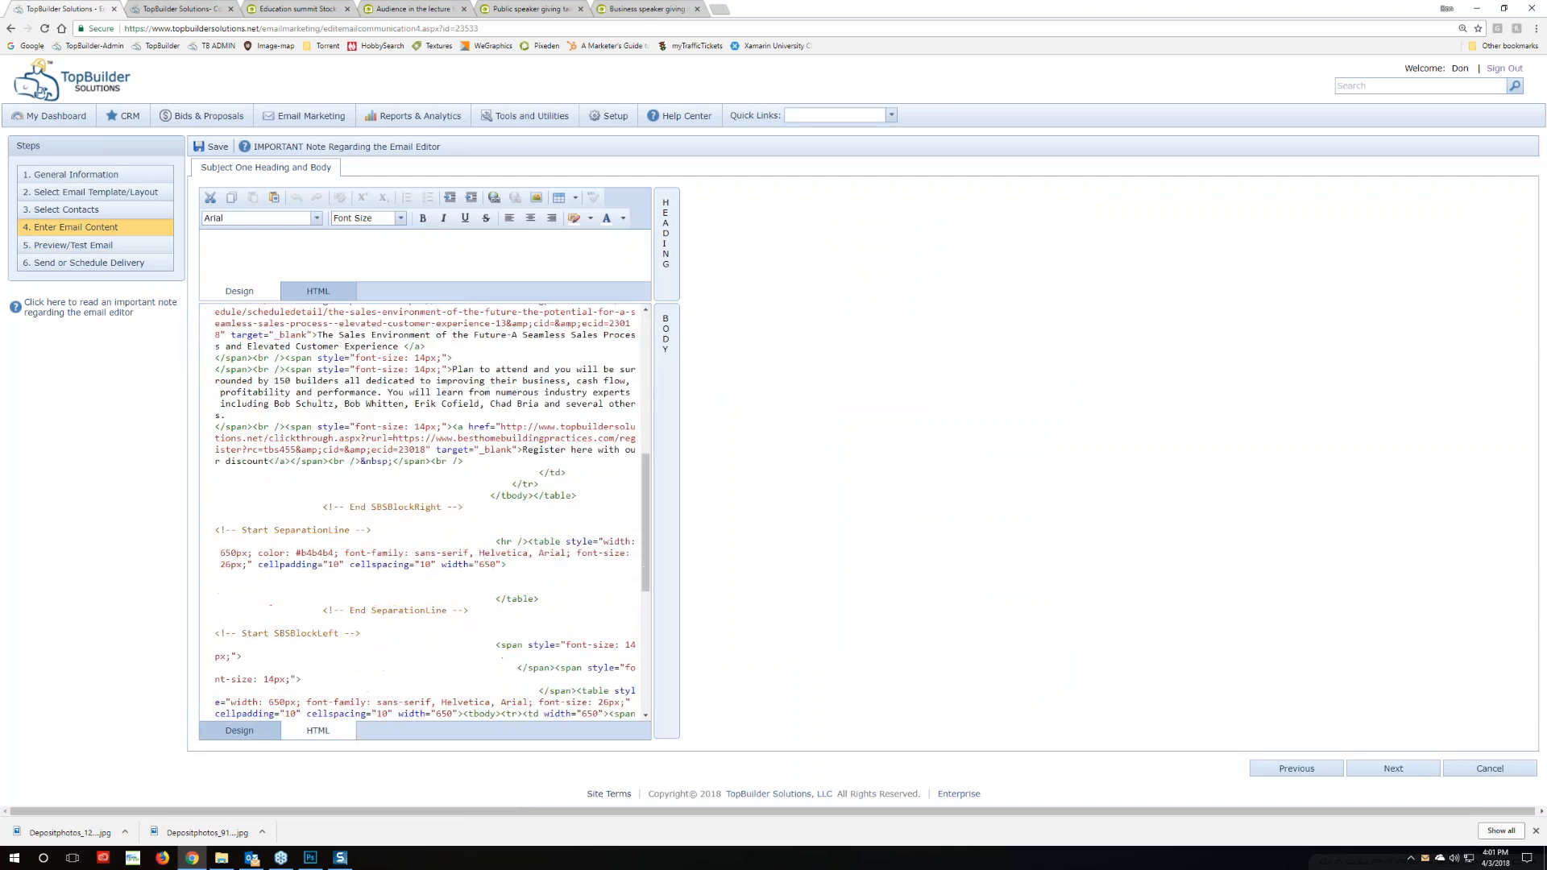
double_click(331, 564)
type("0")
double_click(419, 565)
type("0")
key("BackSpace")
key("BackSpace")
type("0")
left_click(239, 730)
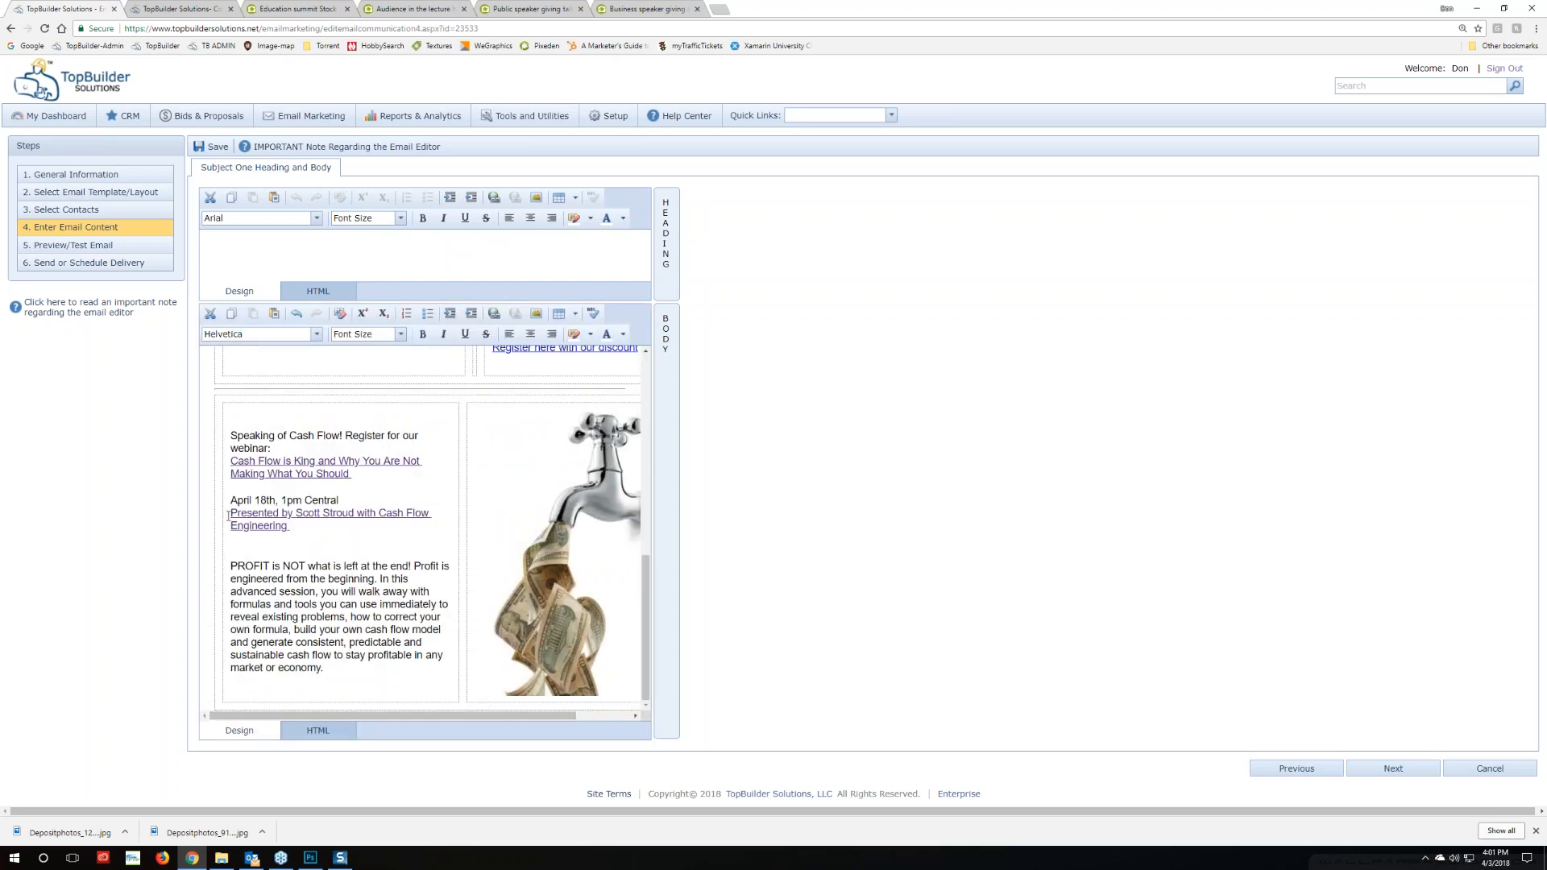
Send another test copy from the Step 5 preview page and confirm the alert
left_click(97, 246)
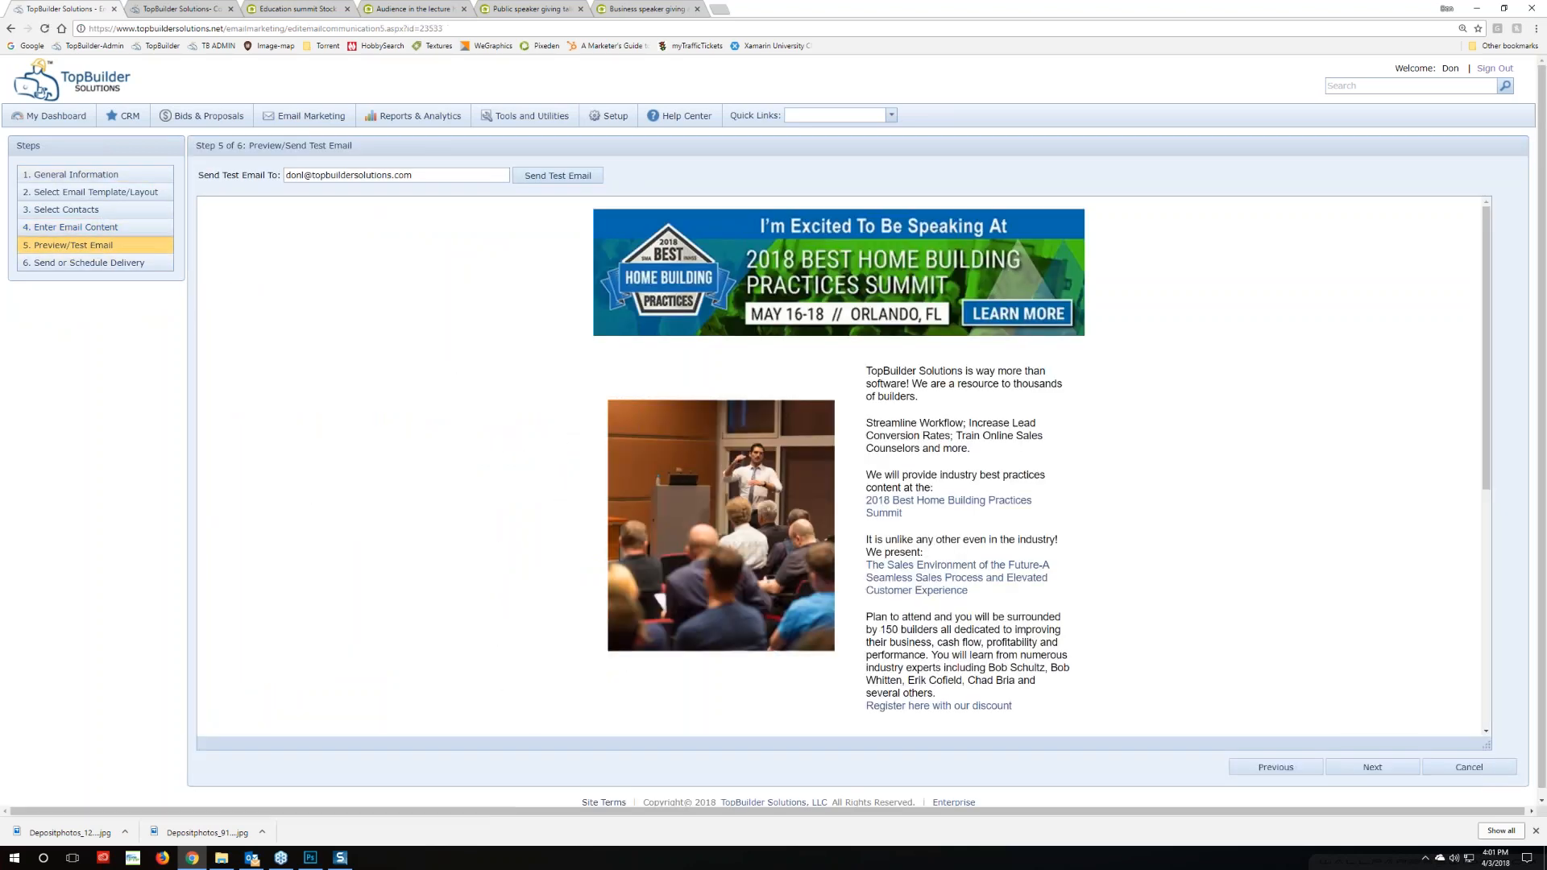
scroll(534, 590, "down", 3)
scroll(532, 587, "up", 3)
left_click(554, 179)
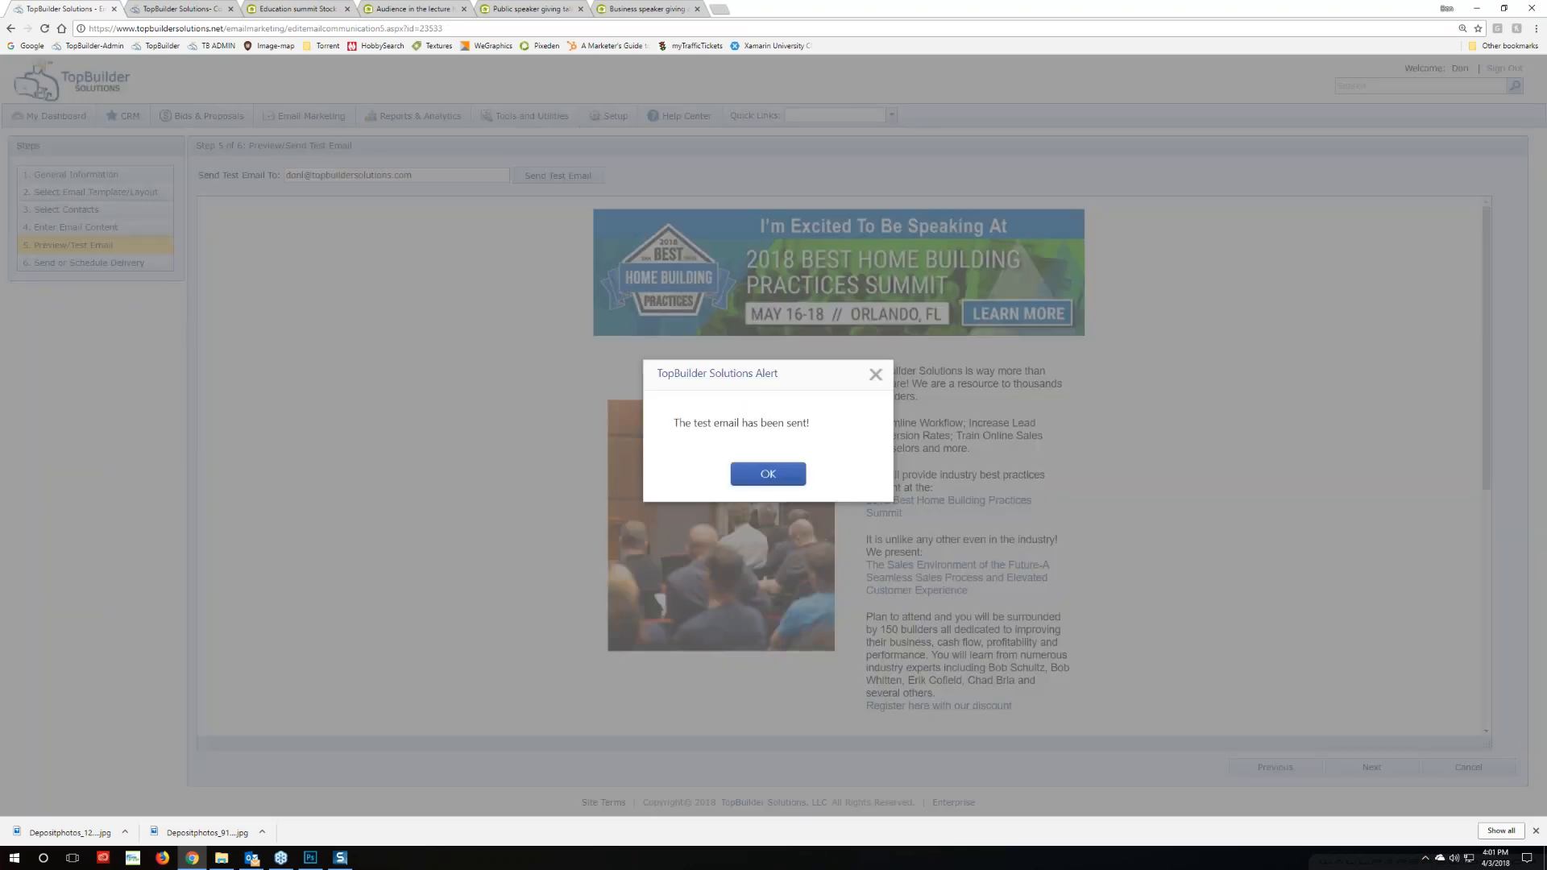
left_click(767, 474)
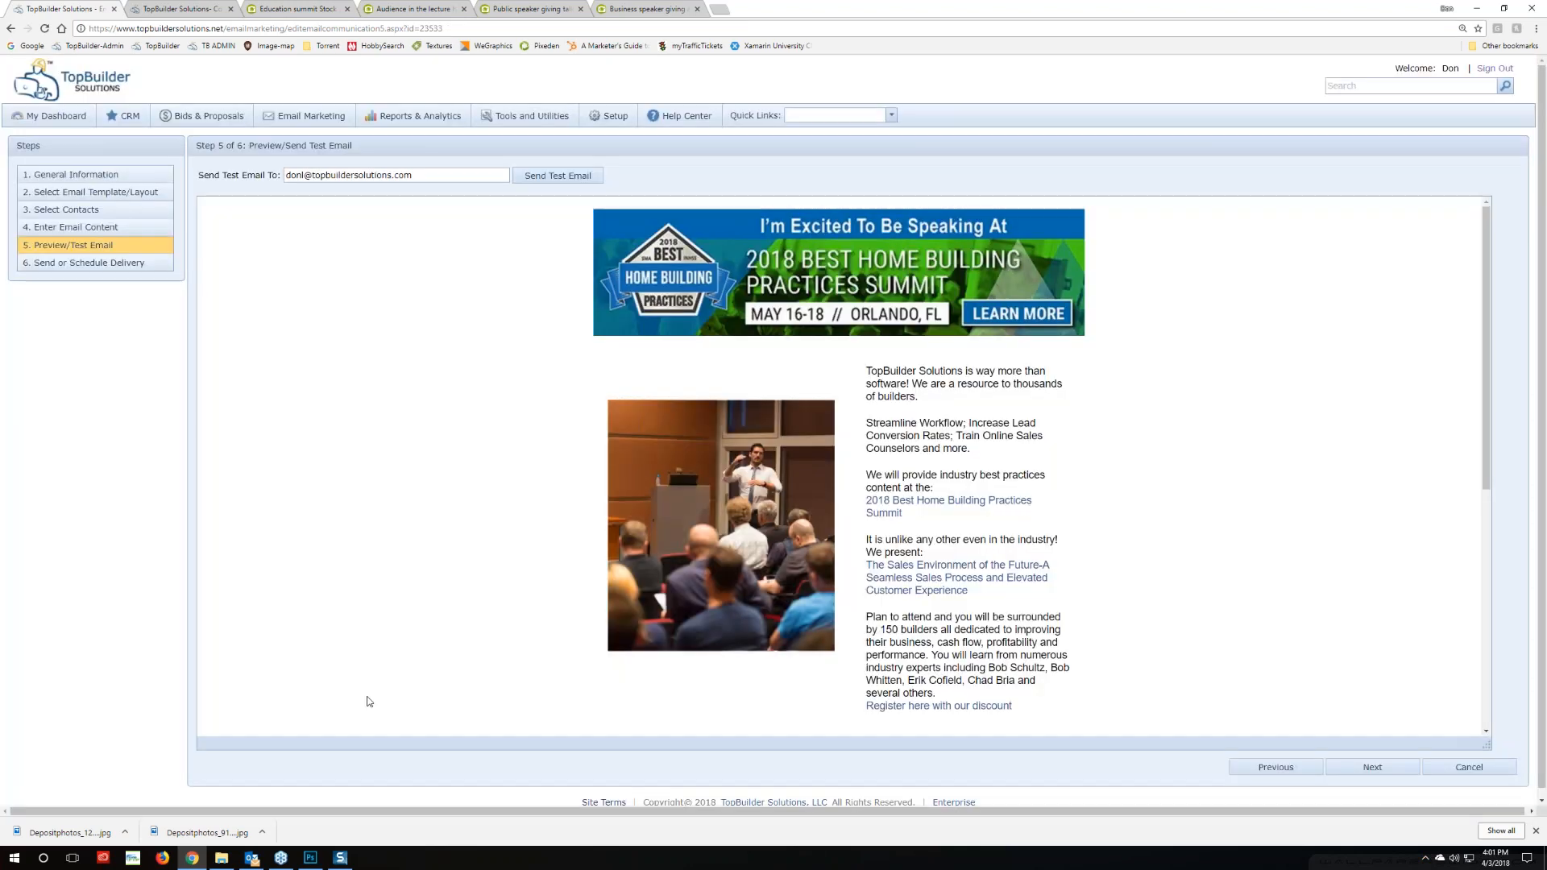
left_click(251, 858)
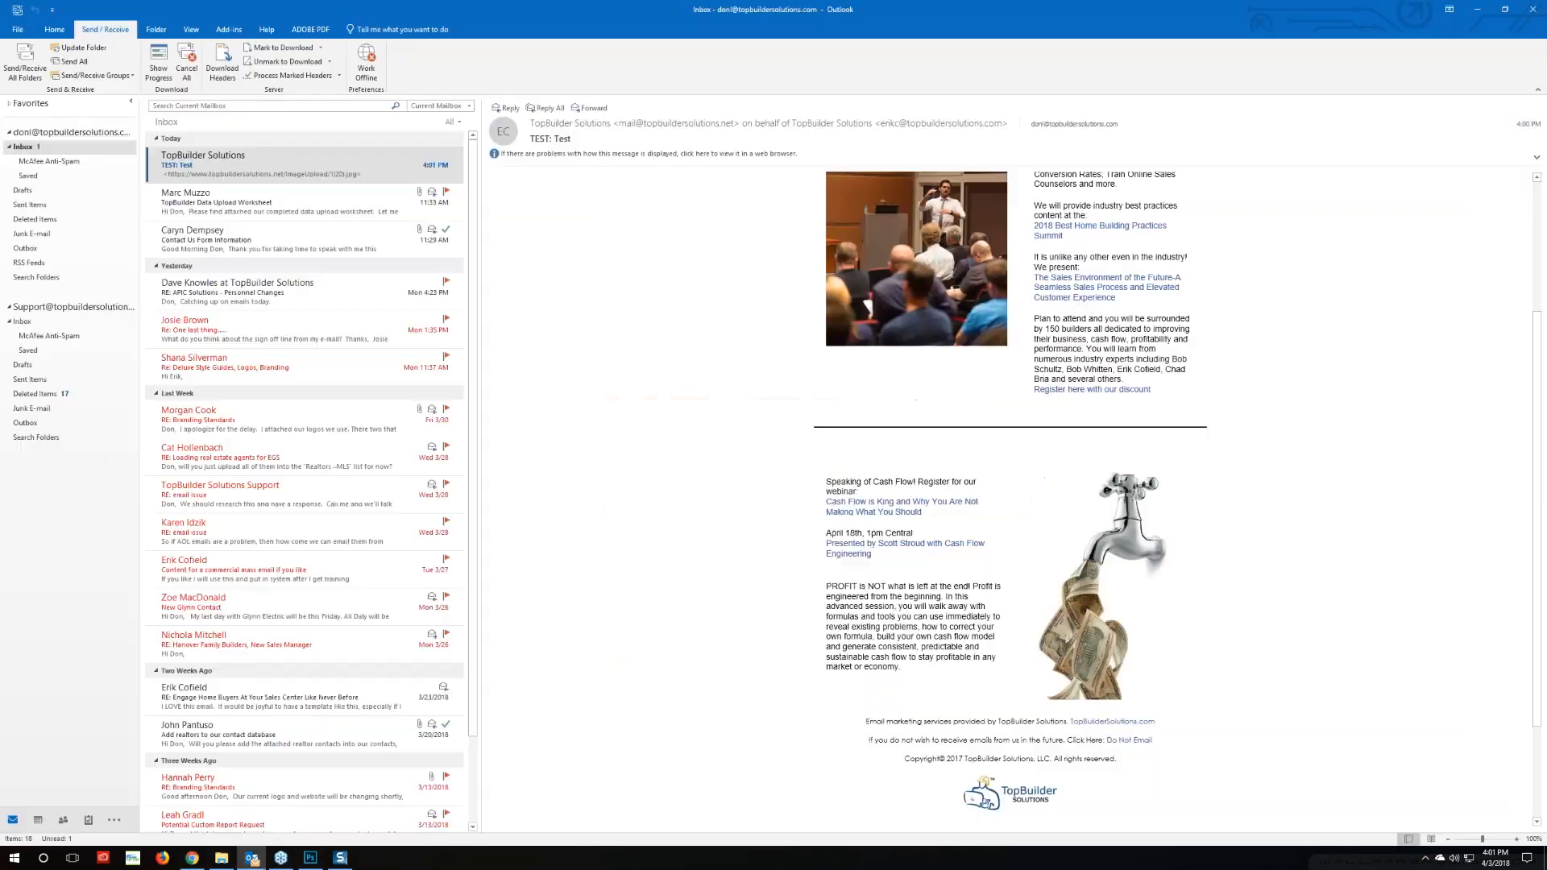
Delete the older 'TEST: Test' email, check repeatedly for new mail, and close the screenshot editor
left_click(219, 206)
left_click(256, 173)
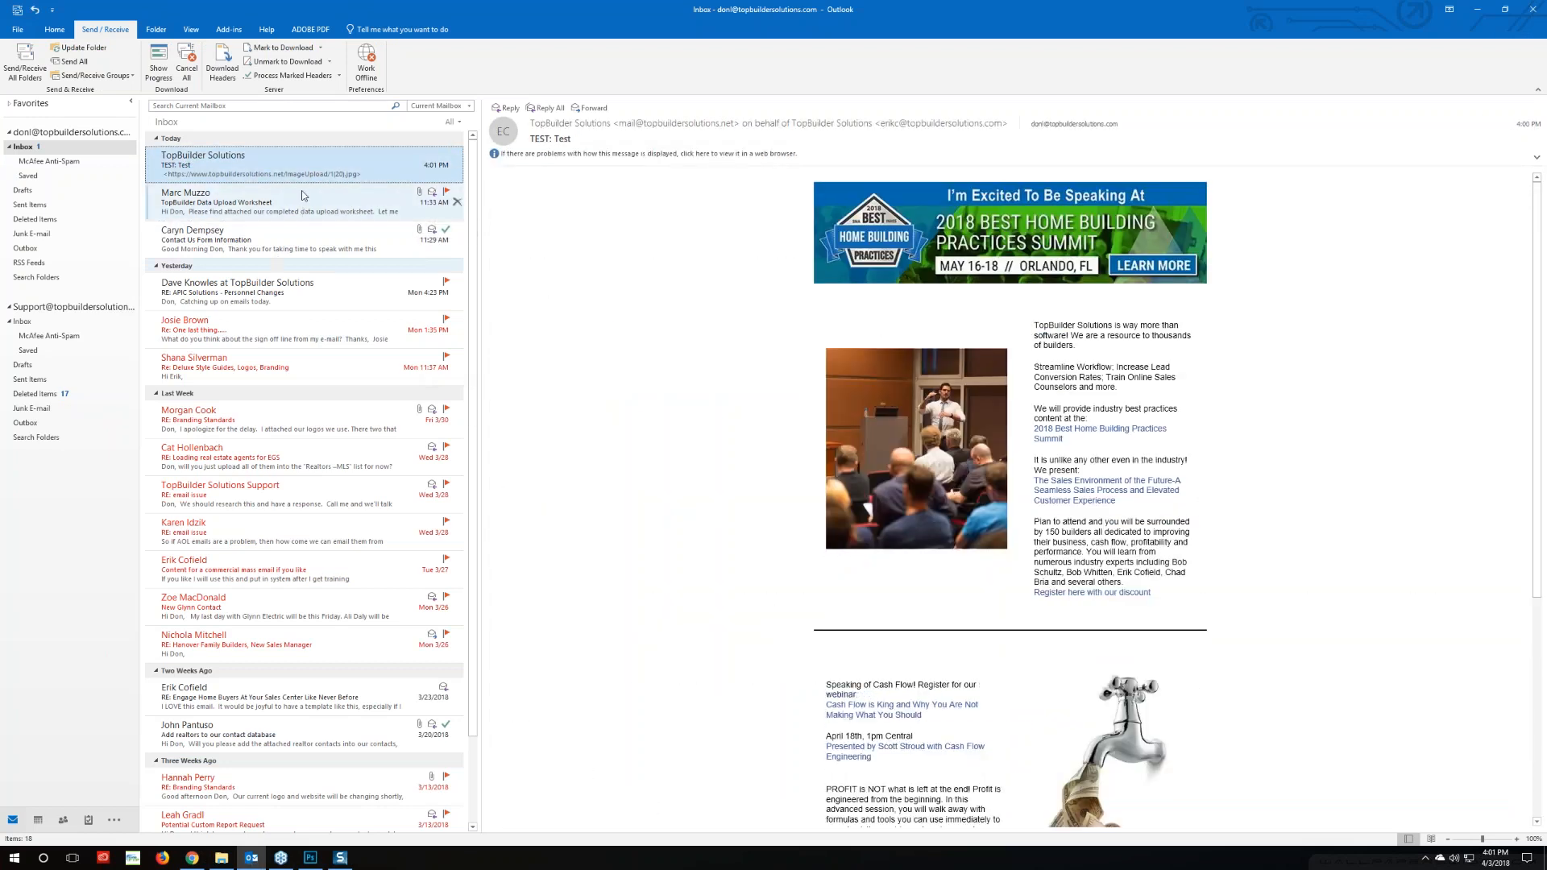
key("Delete")
left_click(18, 71)
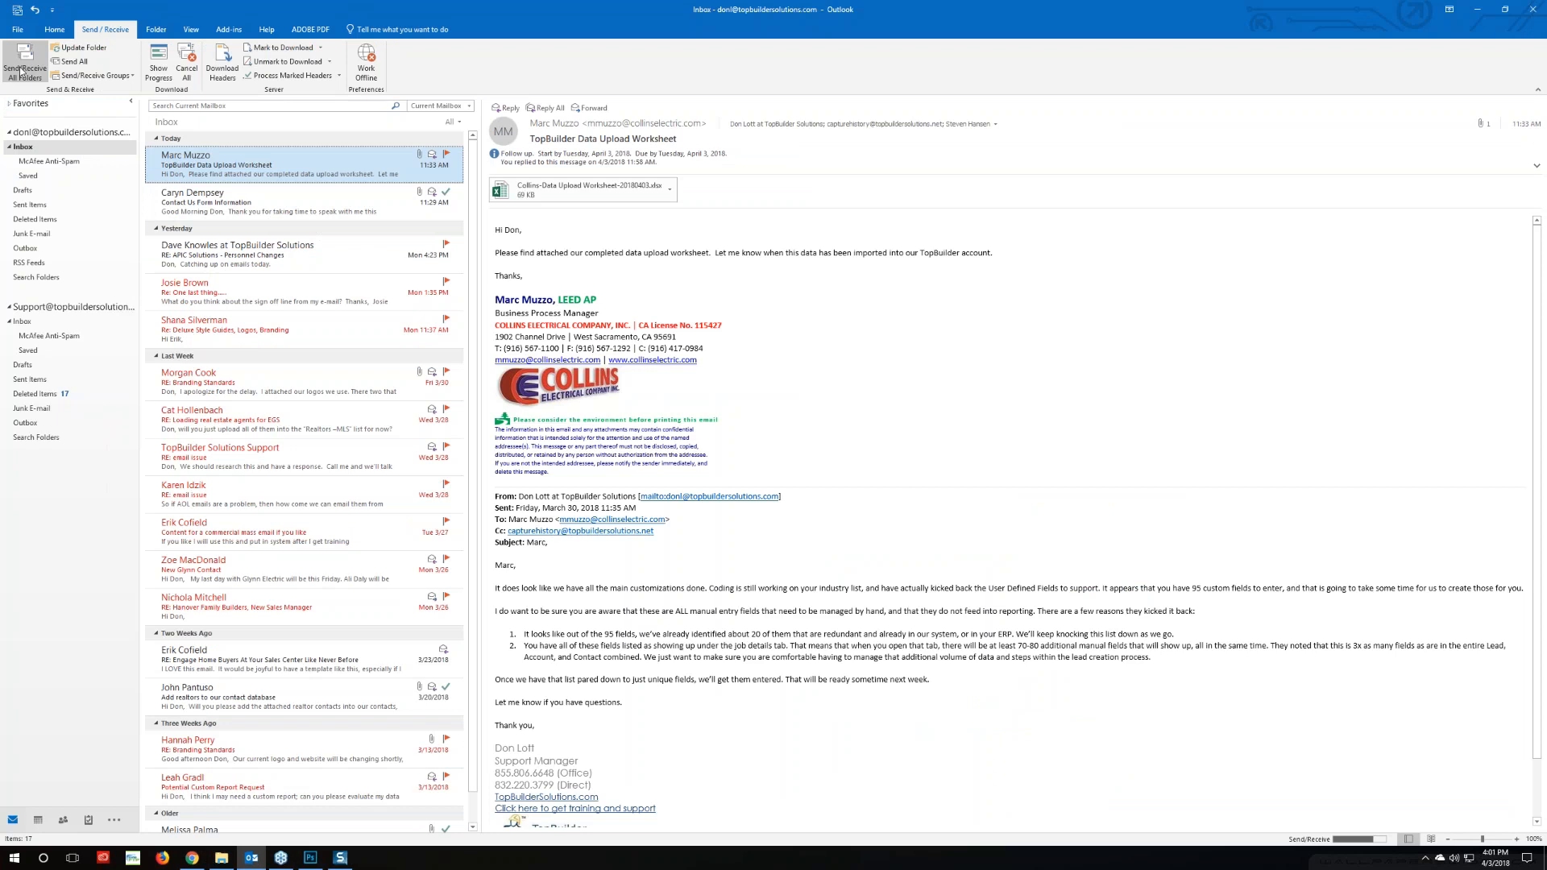
left_click(25, 82)
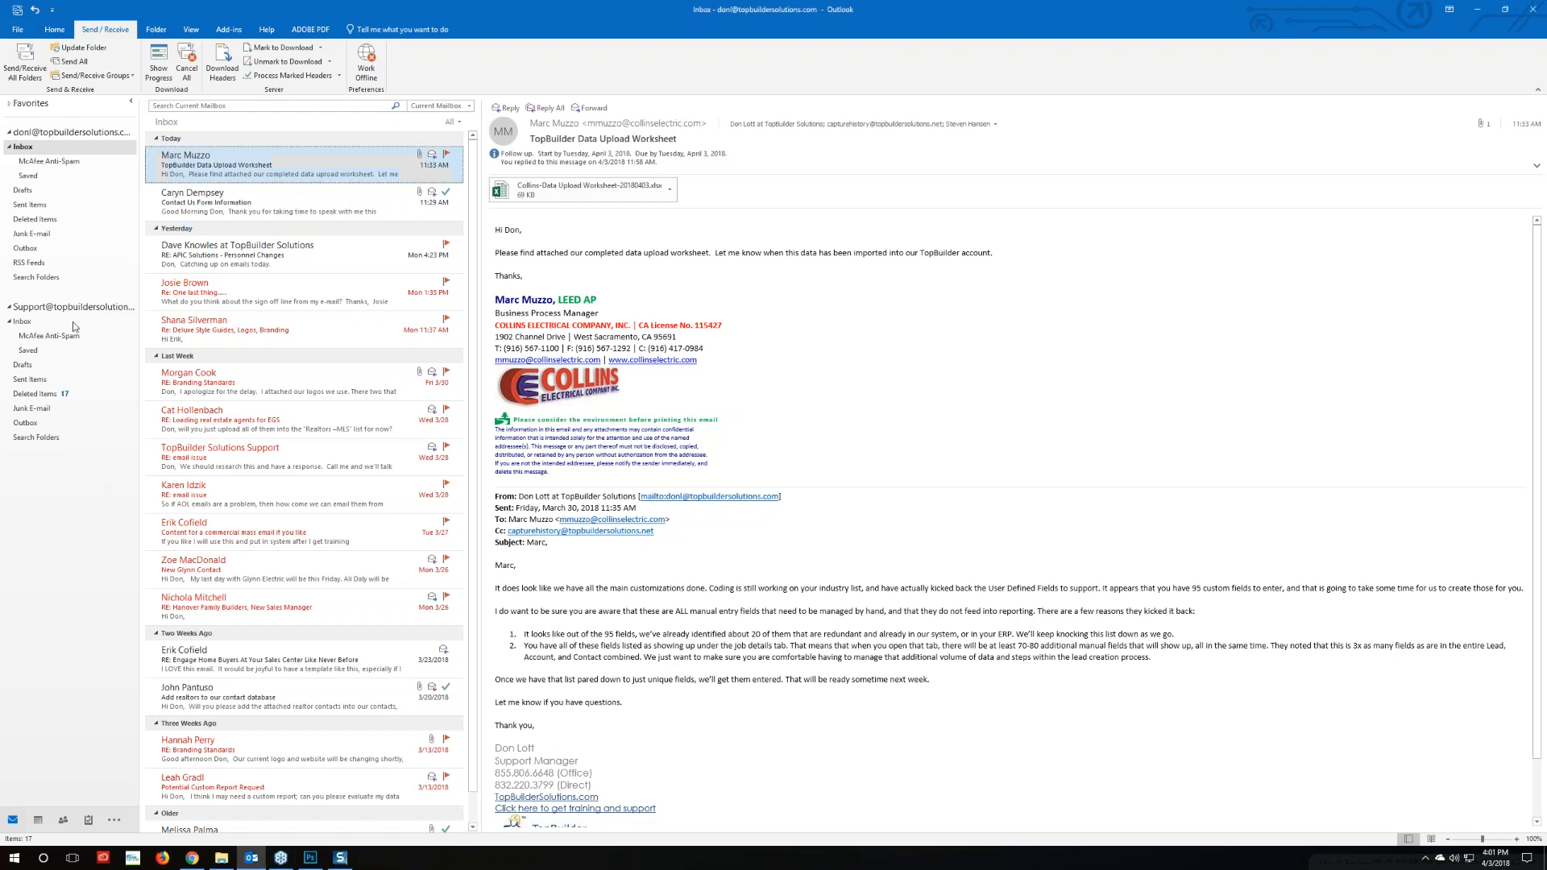
left_click(29, 71)
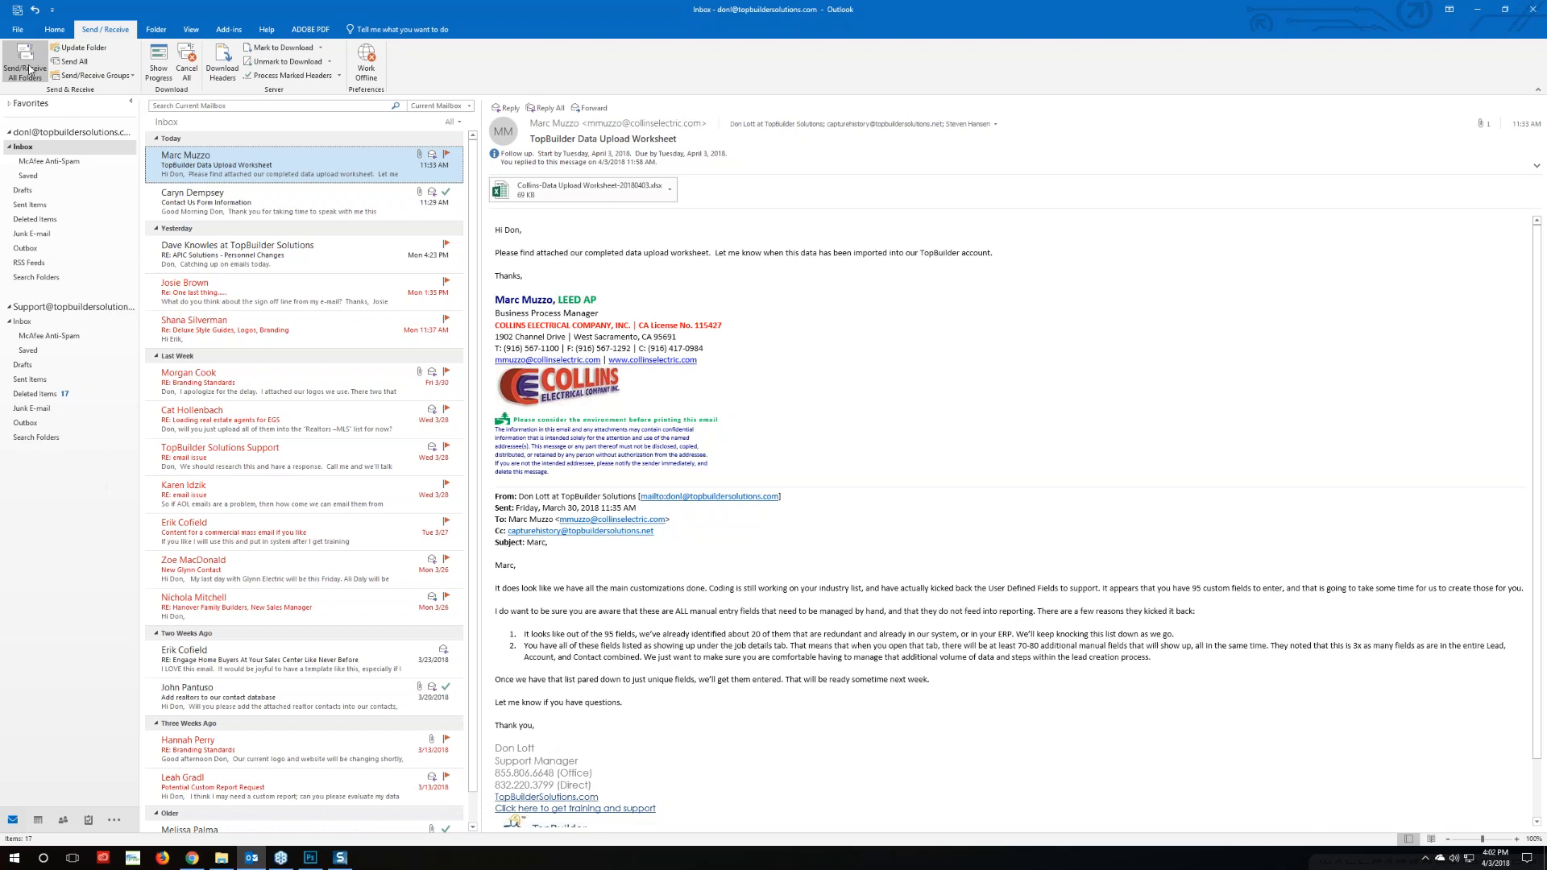
left_click(34, 56)
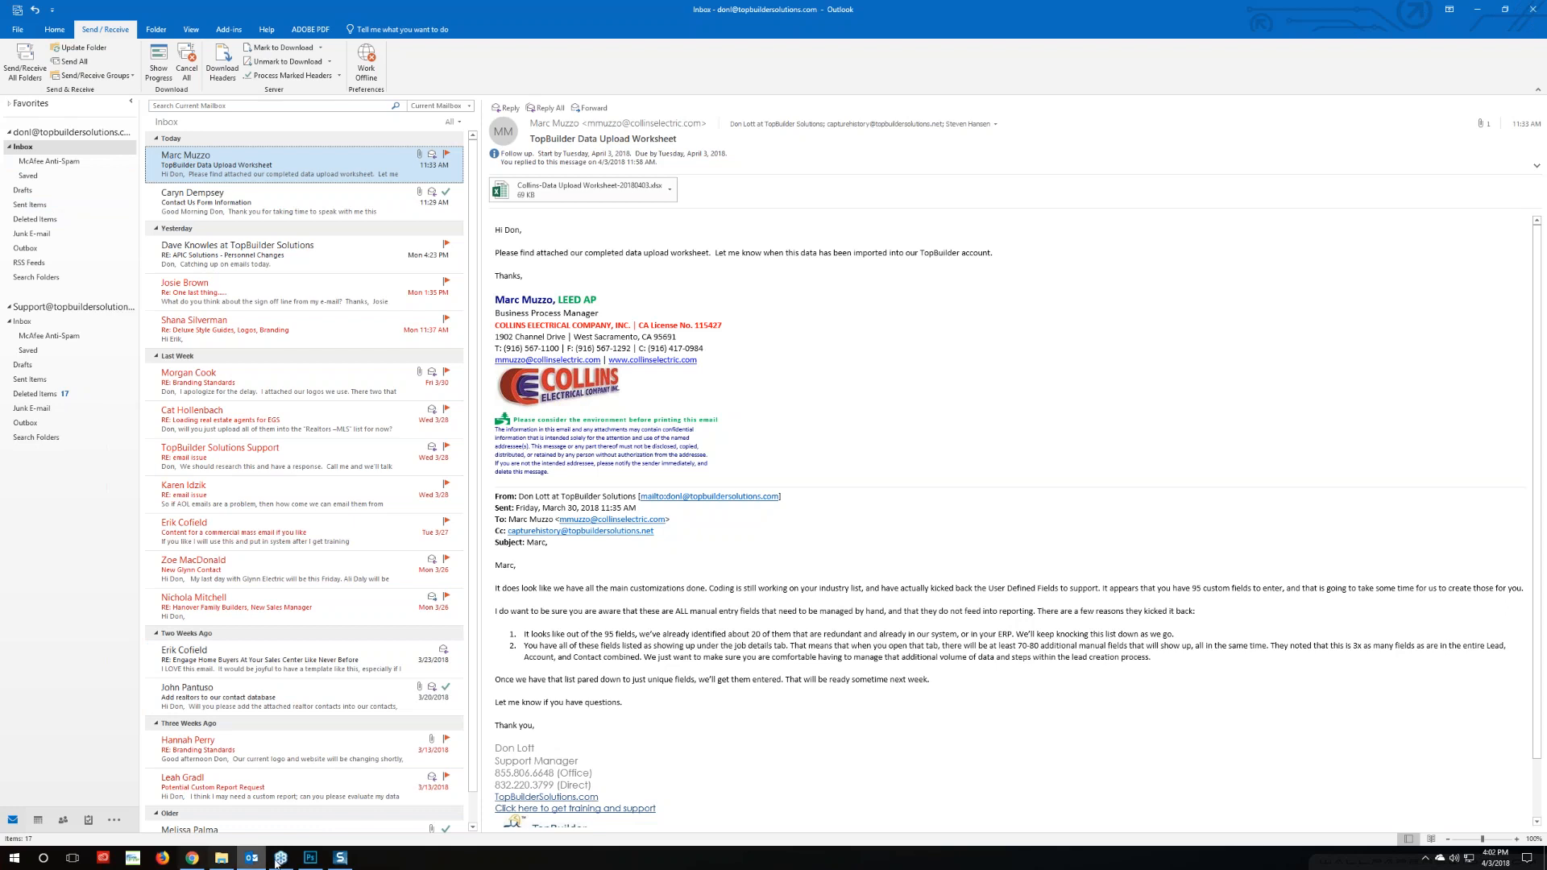
left_click(340, 859)
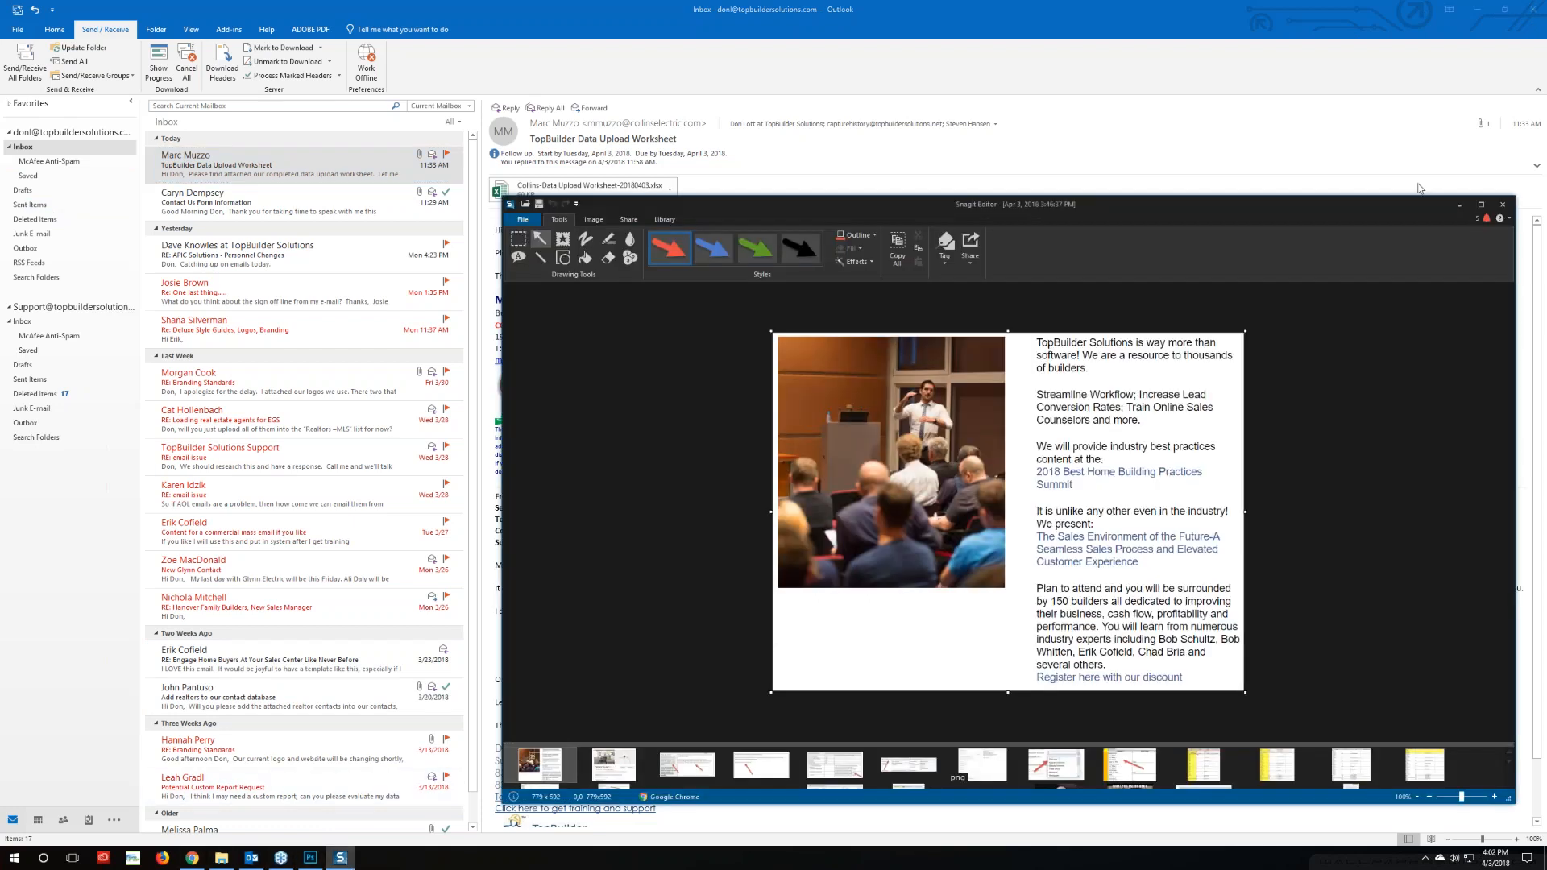
left_click(1503, 204)
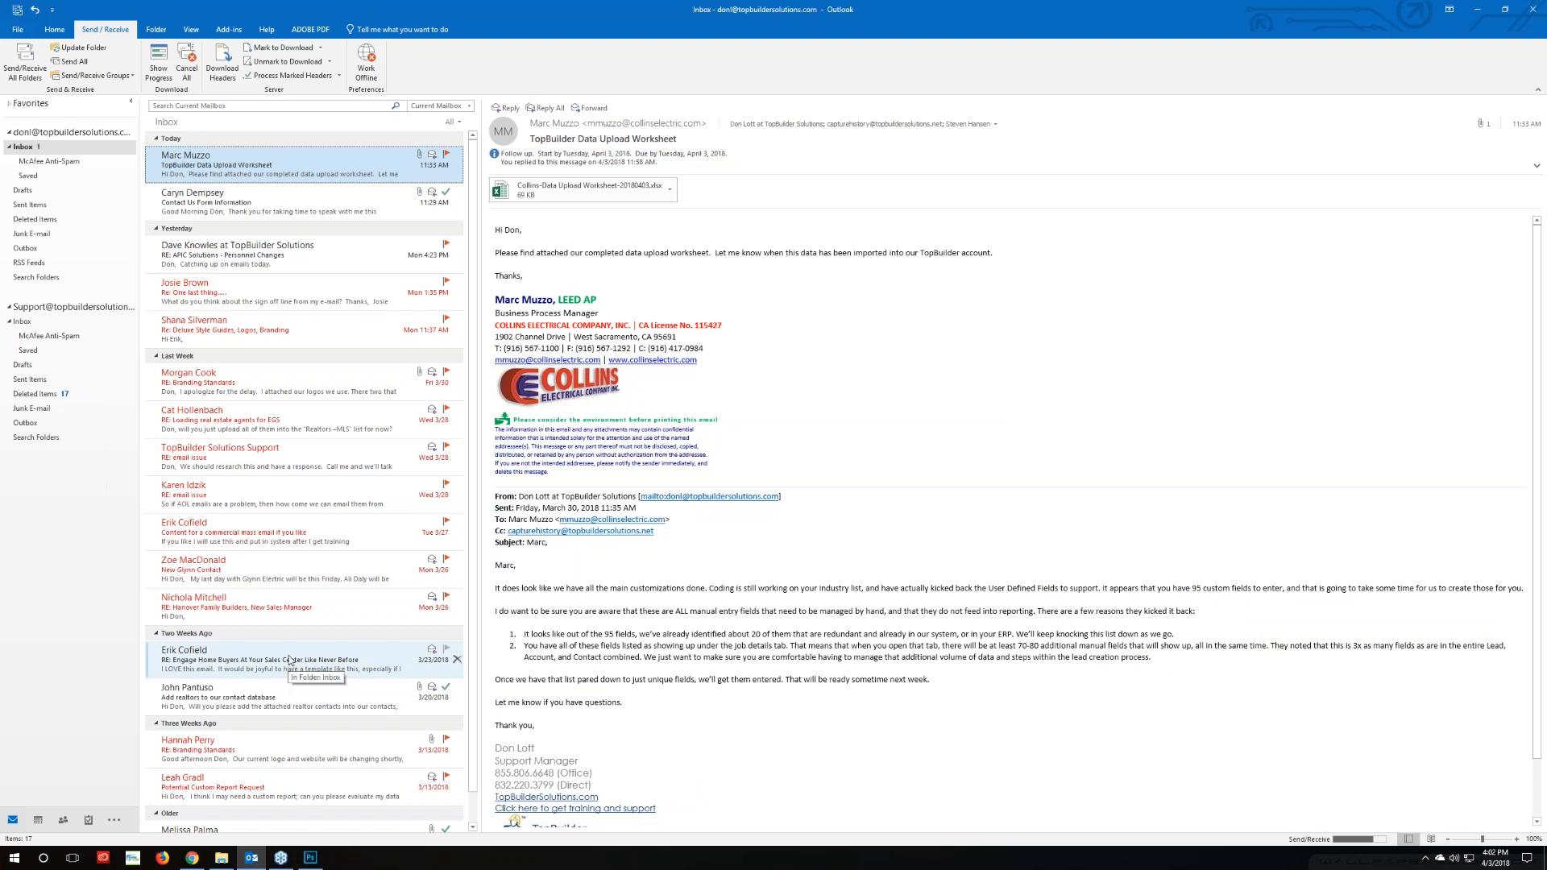
Open the new 'TEST: Test' email, download its pictures and scroll through to the gray divider
left_click(251, 175)
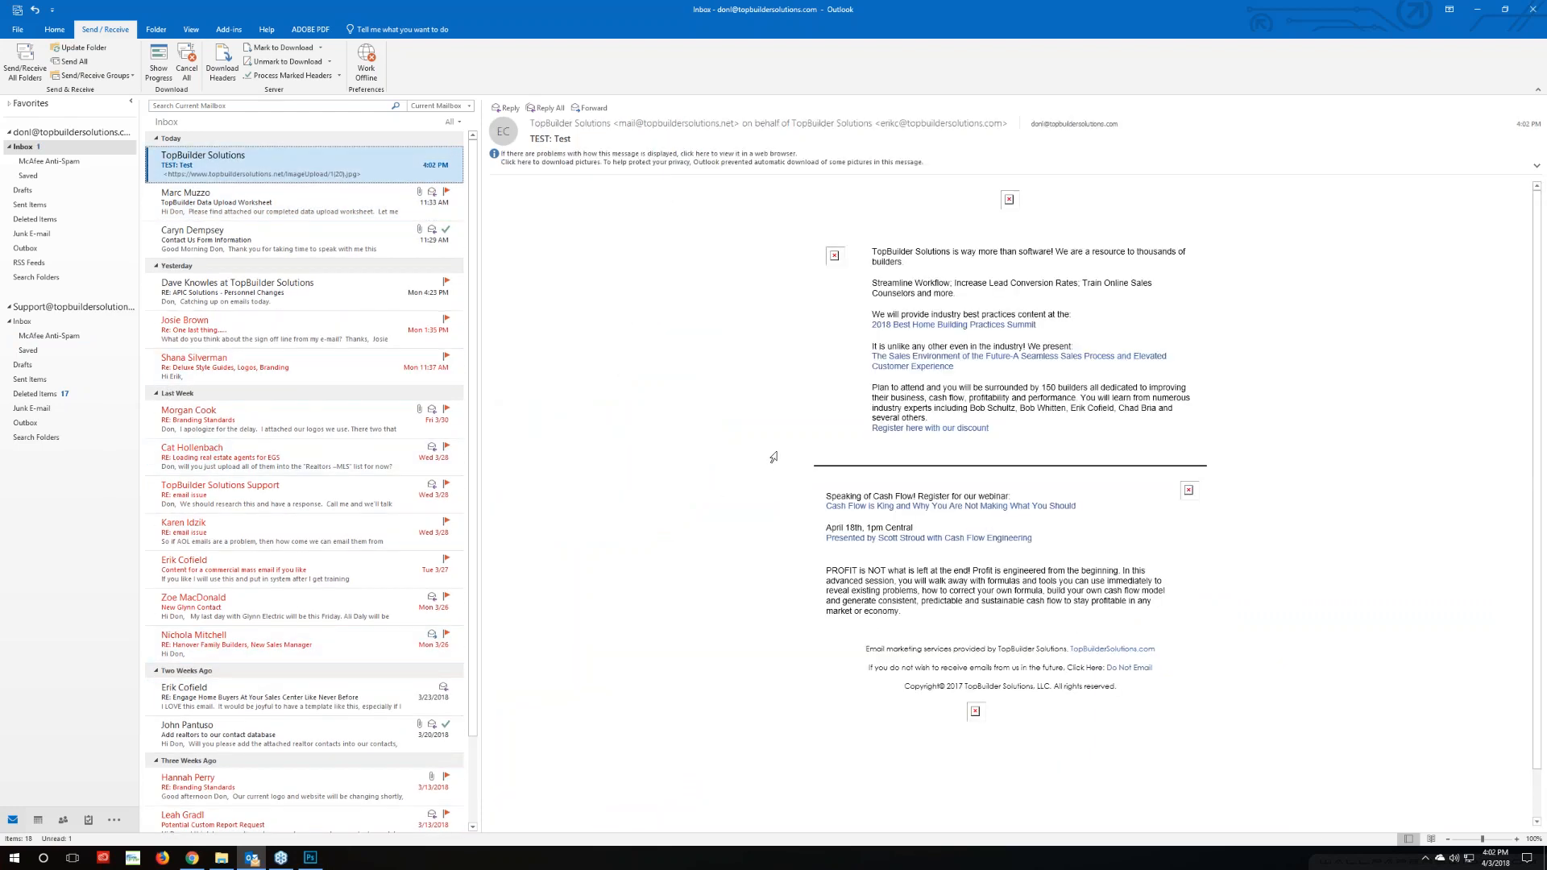
right_click(834, 258)
left_click(864, 311)
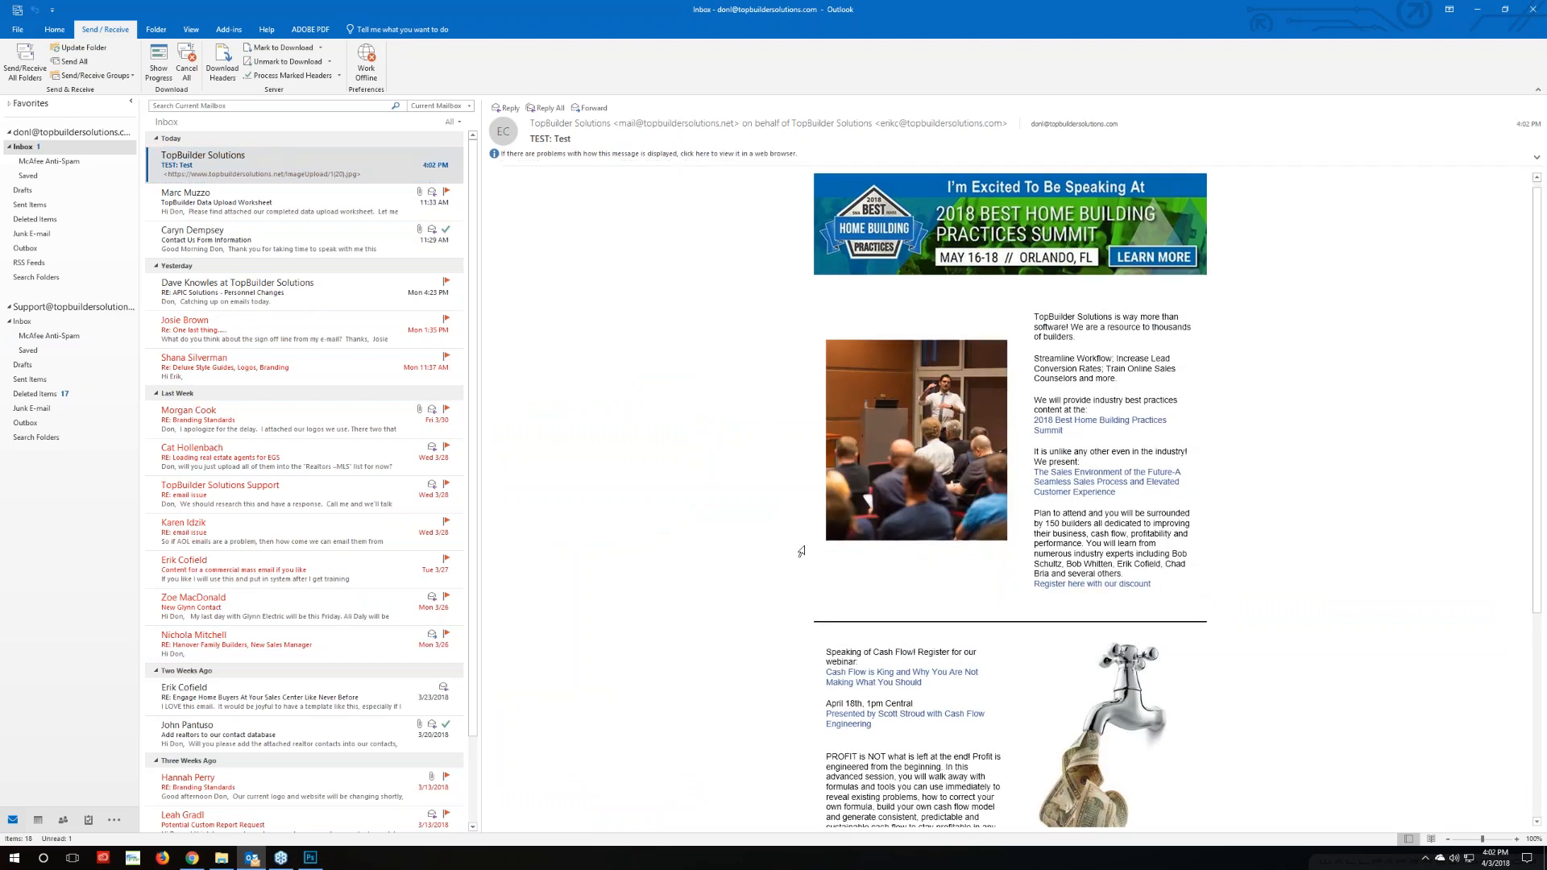
scroll(802, 552, "down", 3)
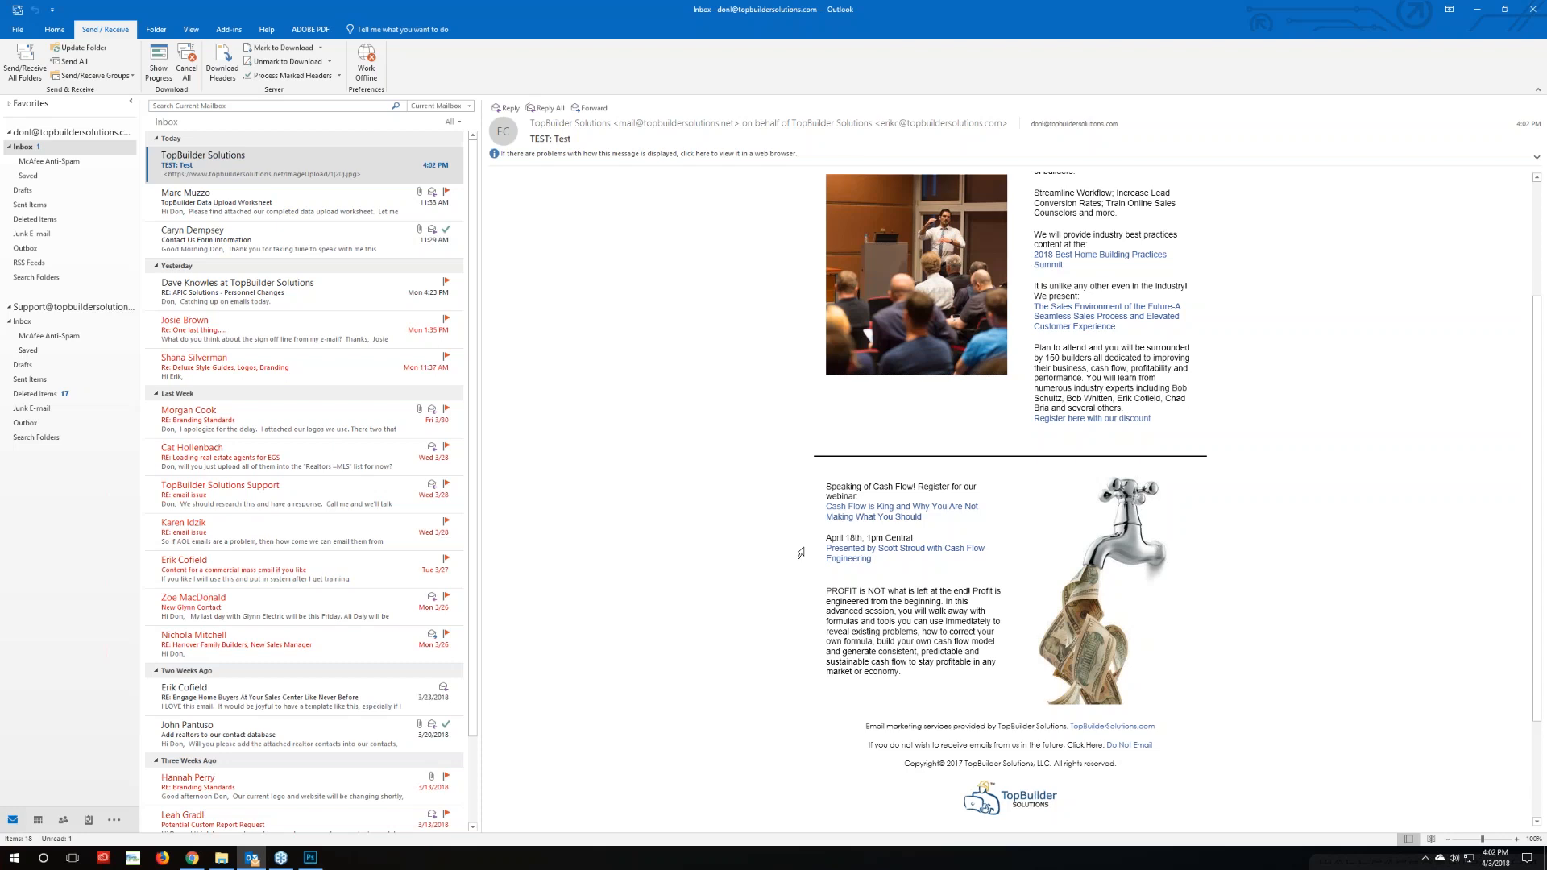
scroll(810, 501, "up", 3)
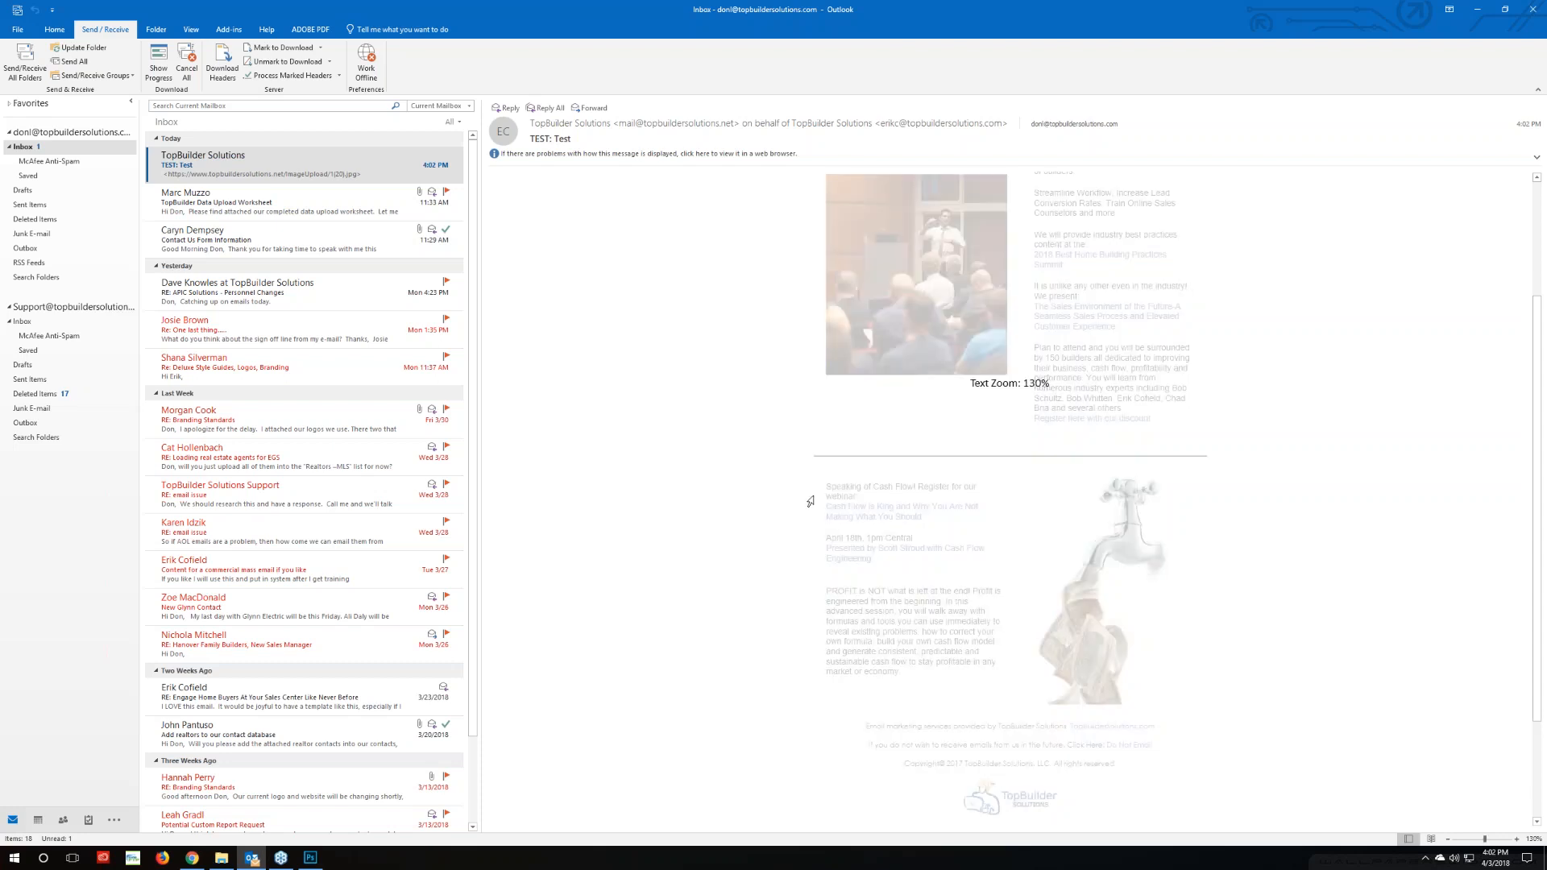
scroll(816, 496, "down", 3)
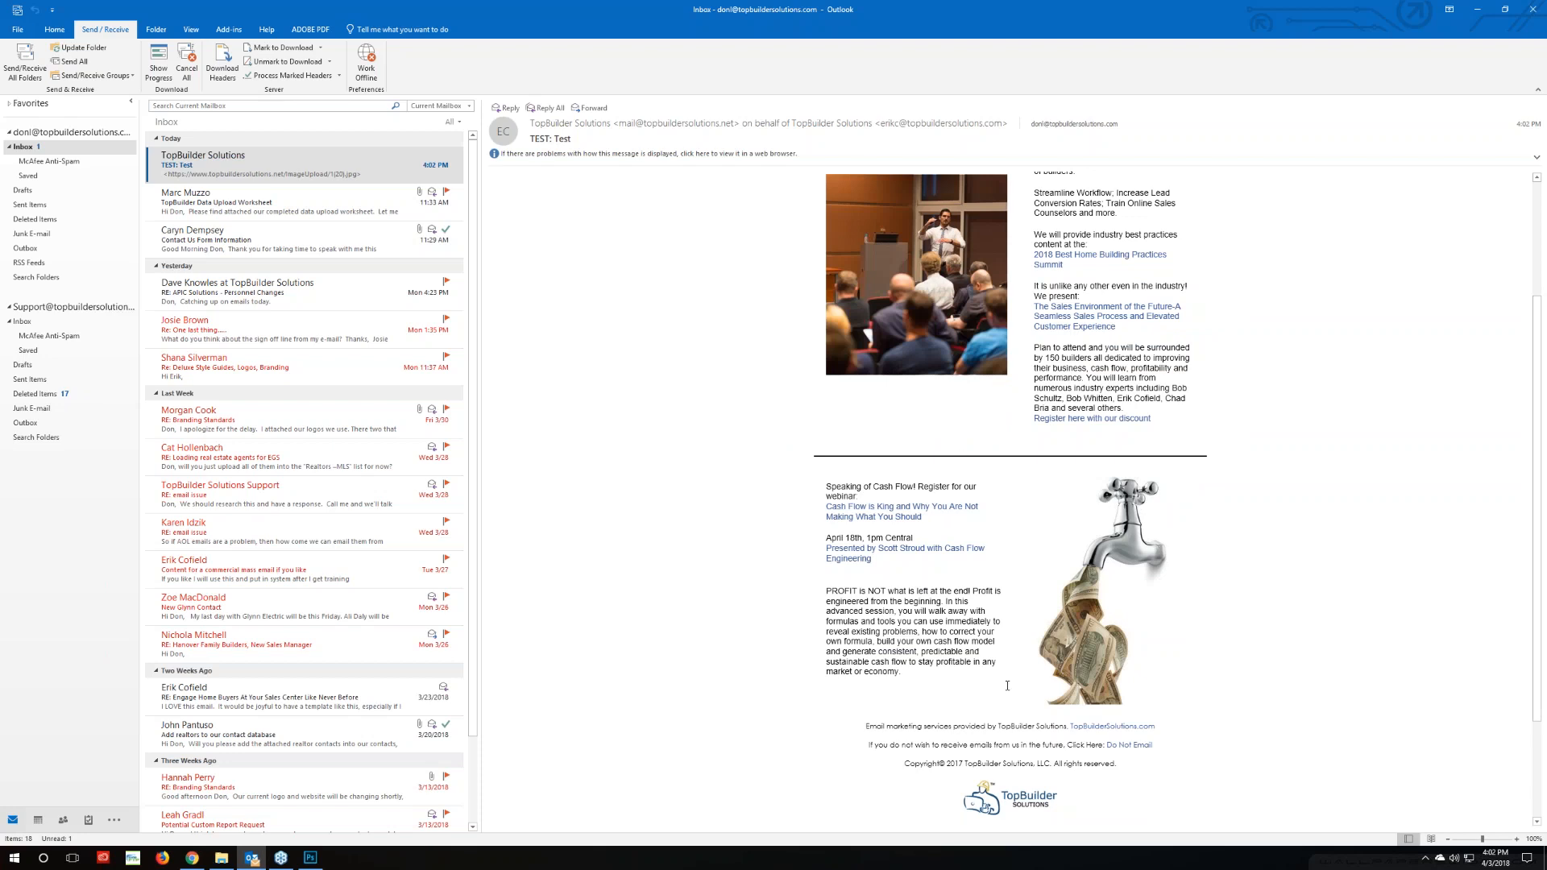
scroll(725, 709, "up", 2)
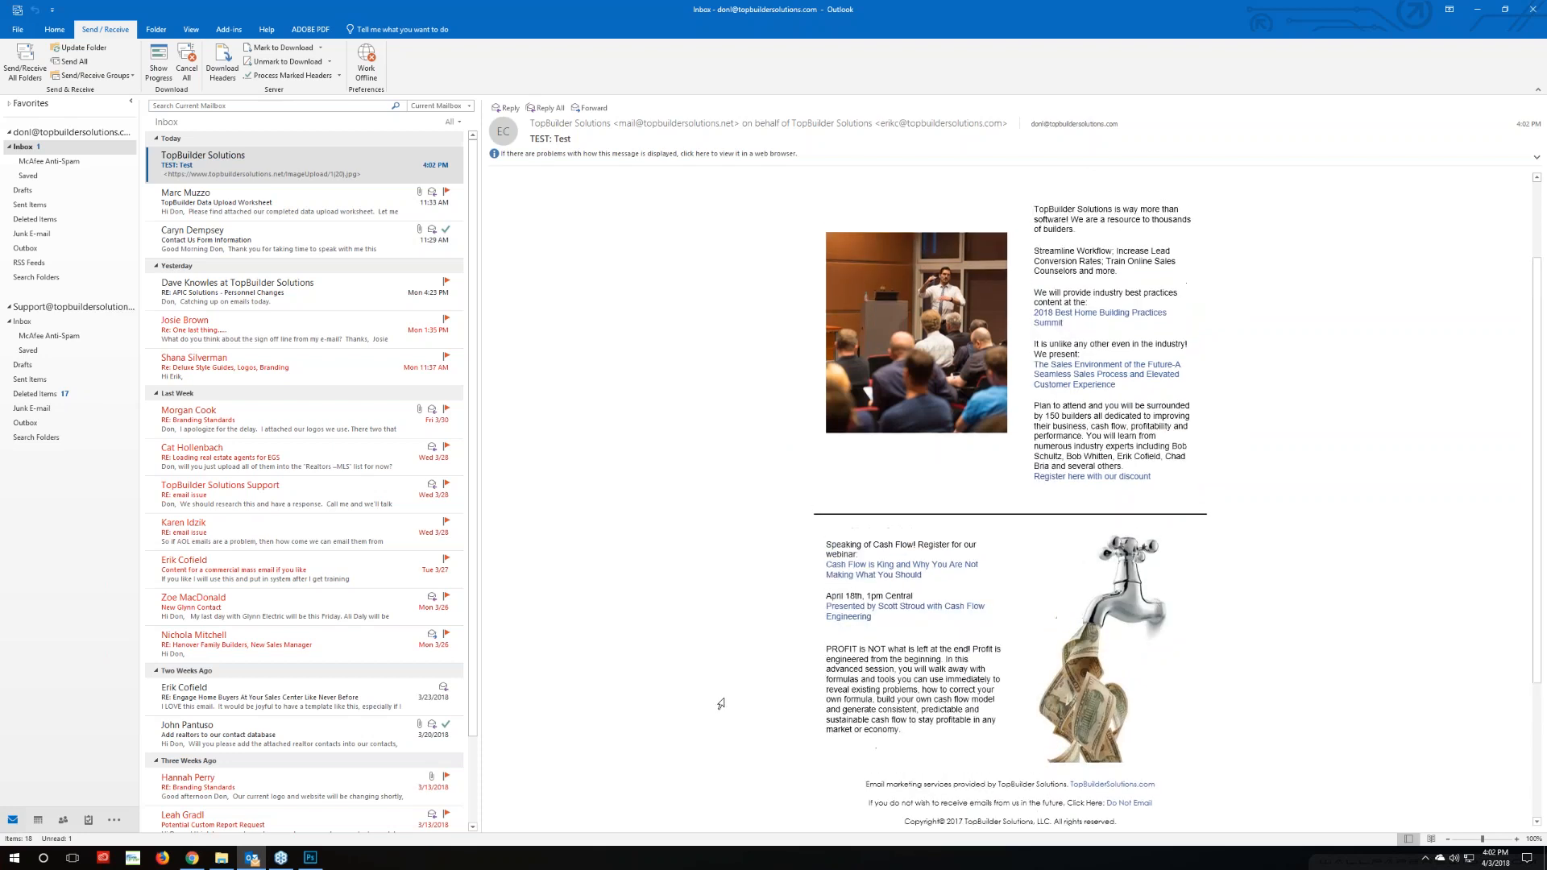
Delete width="650" from the separator table tag in Step 4's HTML and return to Design view
left_click(192, 857)
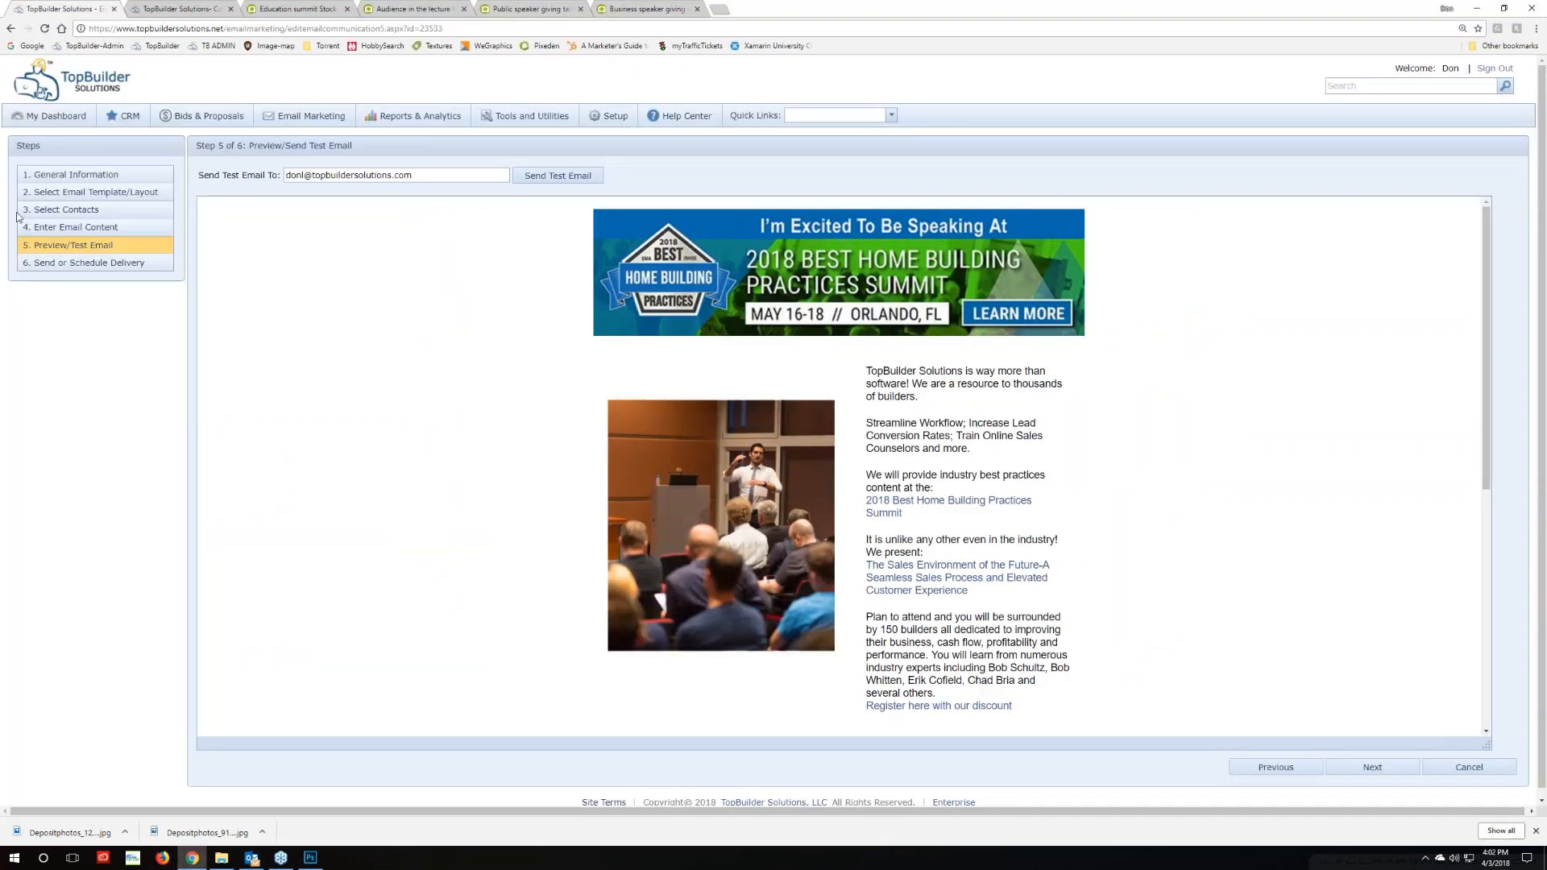
left_click(51, 225)
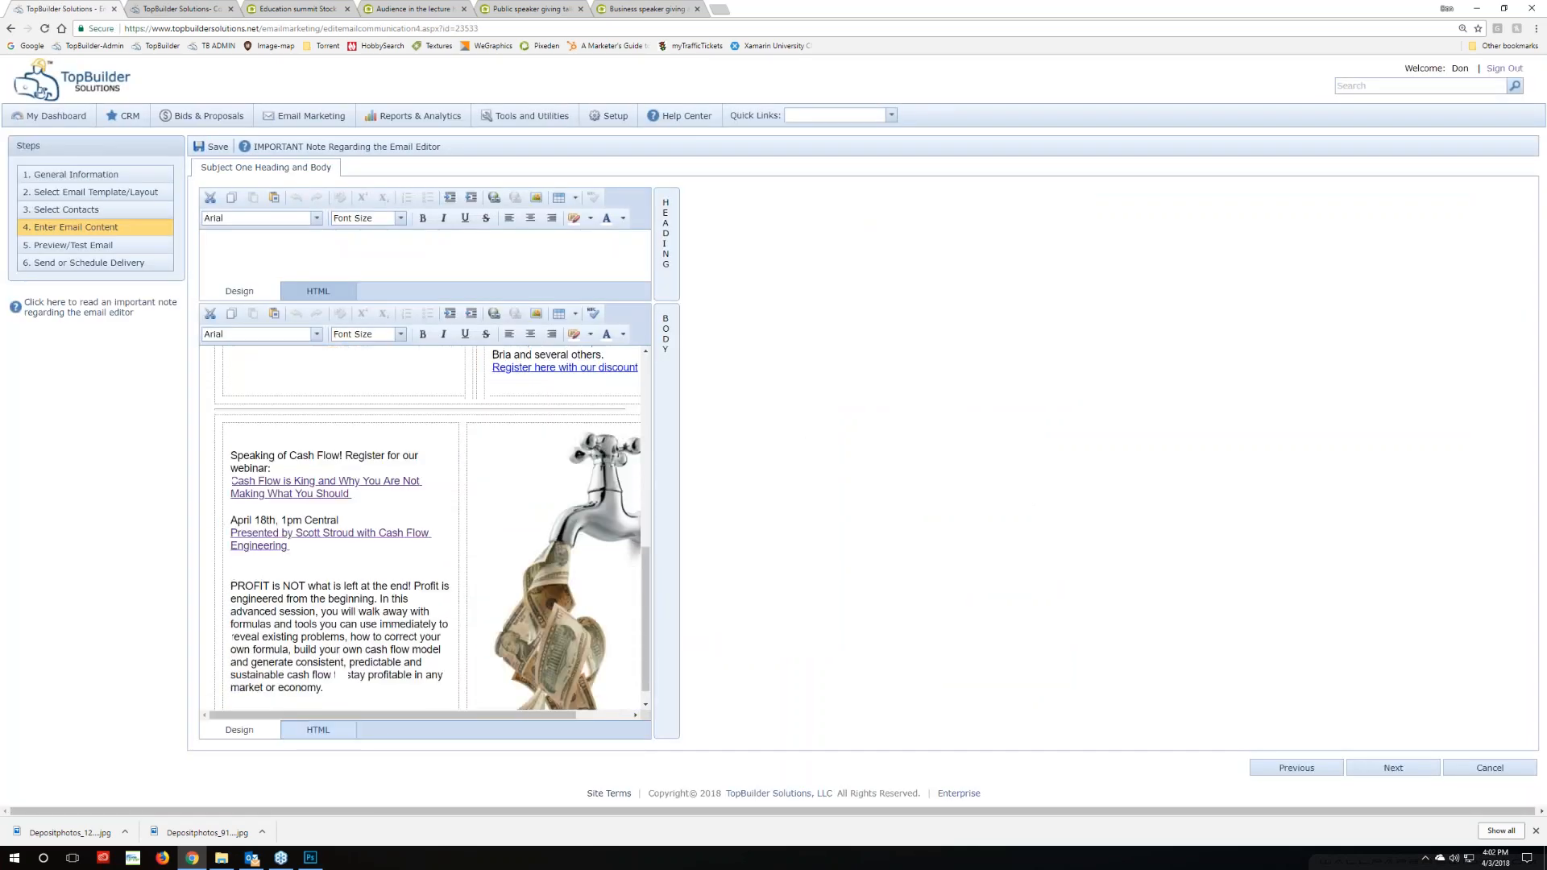
scroll(411, 632, "down", 7)
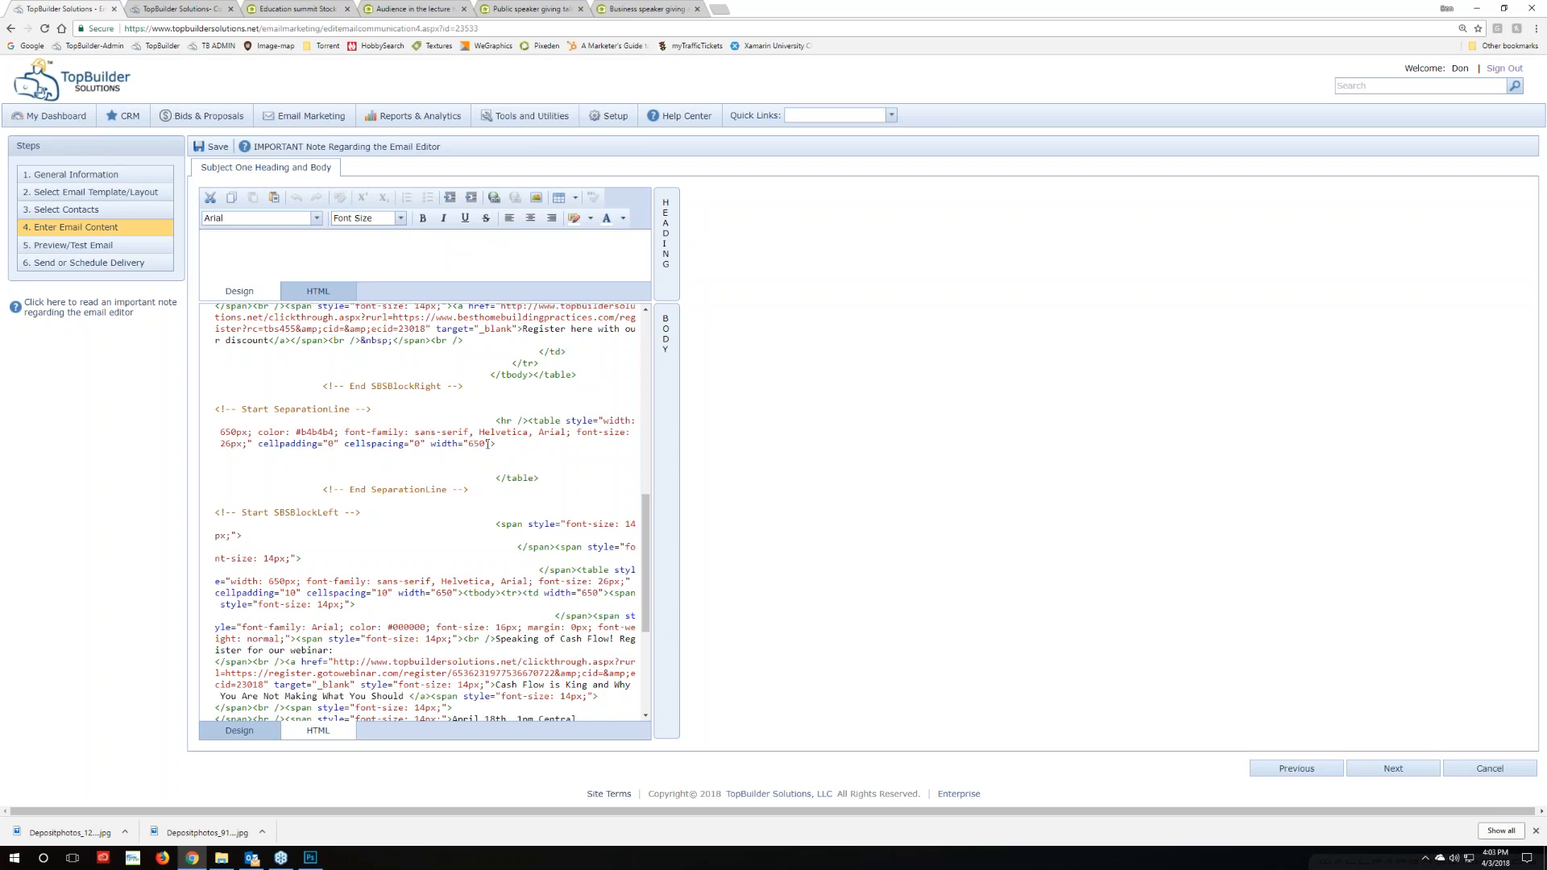
left_click_drag(486, 444, 425, 445)
key("Delete")
left_click(236, 730)
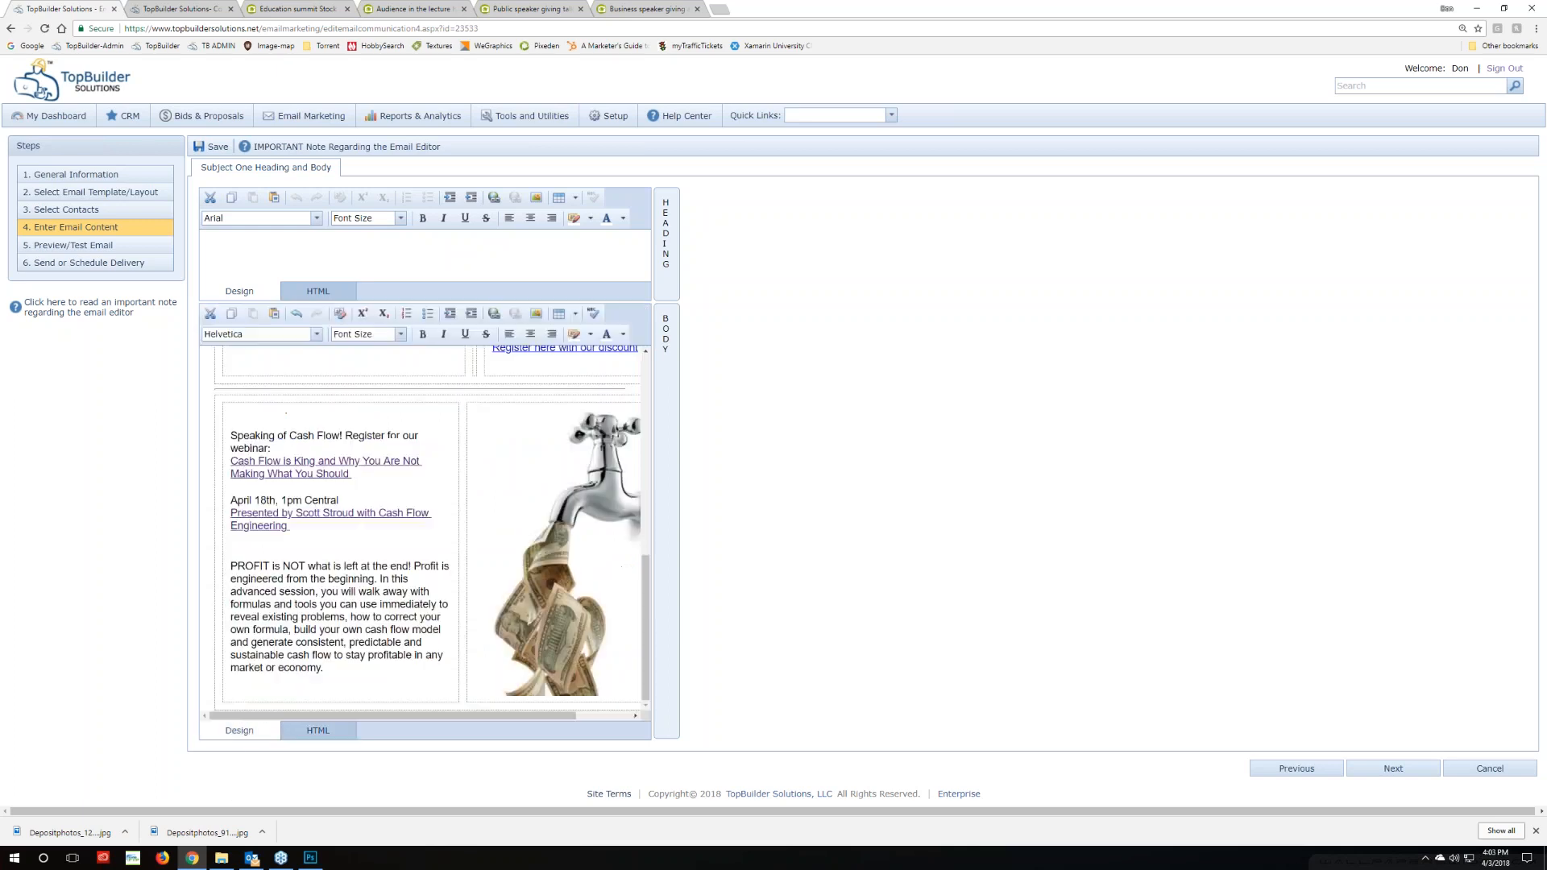
Scroll the Step 5 preview to the separator line and compare it with Outlook's 'TEST: Test' email
left_click(56, 246)
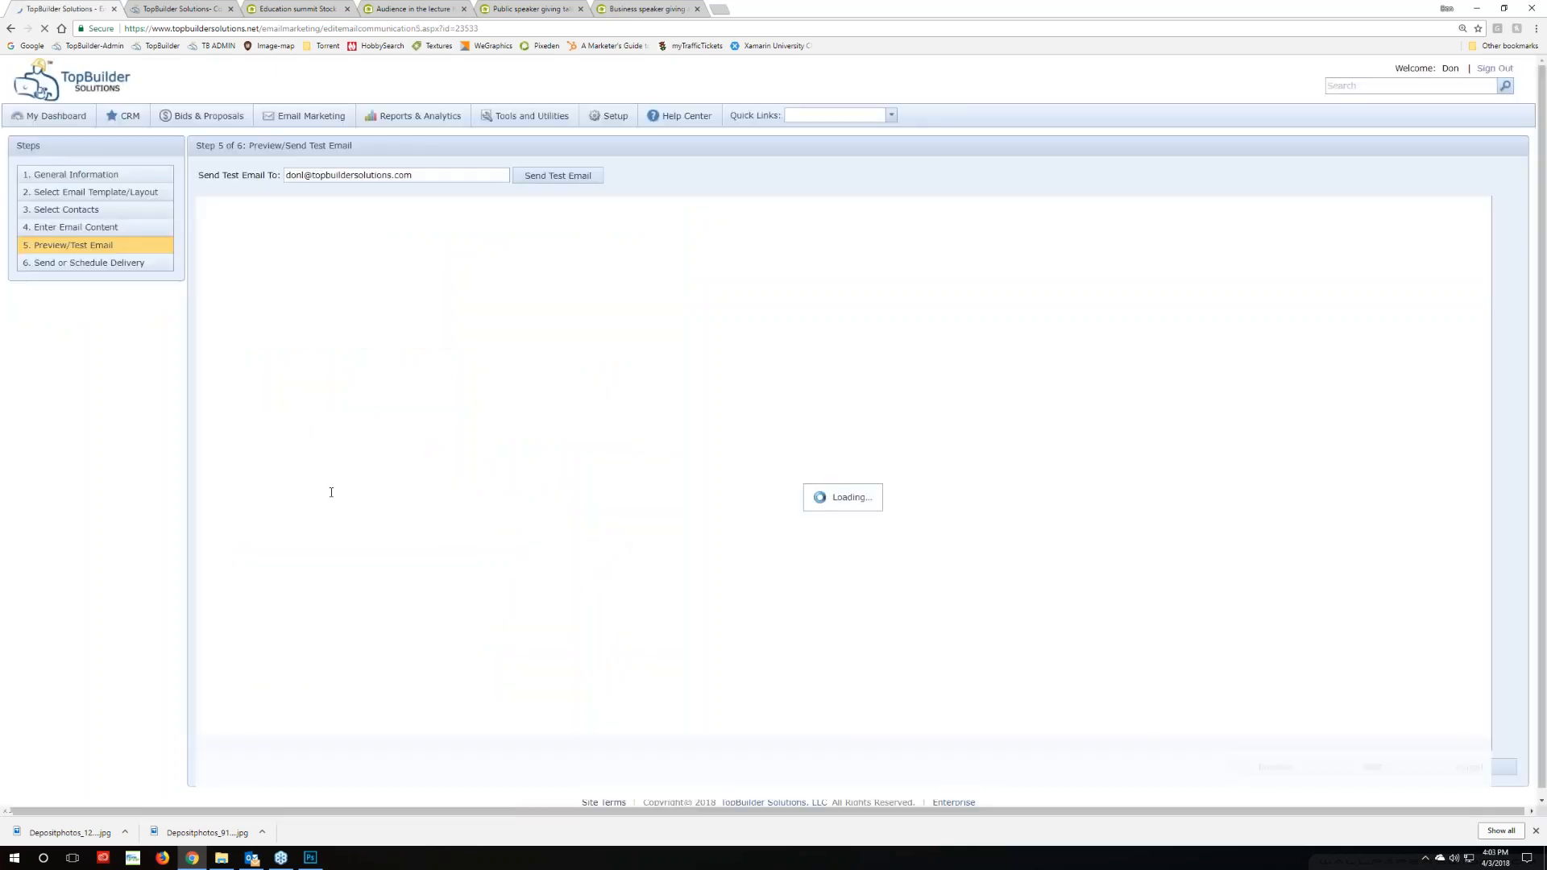
scroll(608, 566, "down", 4)
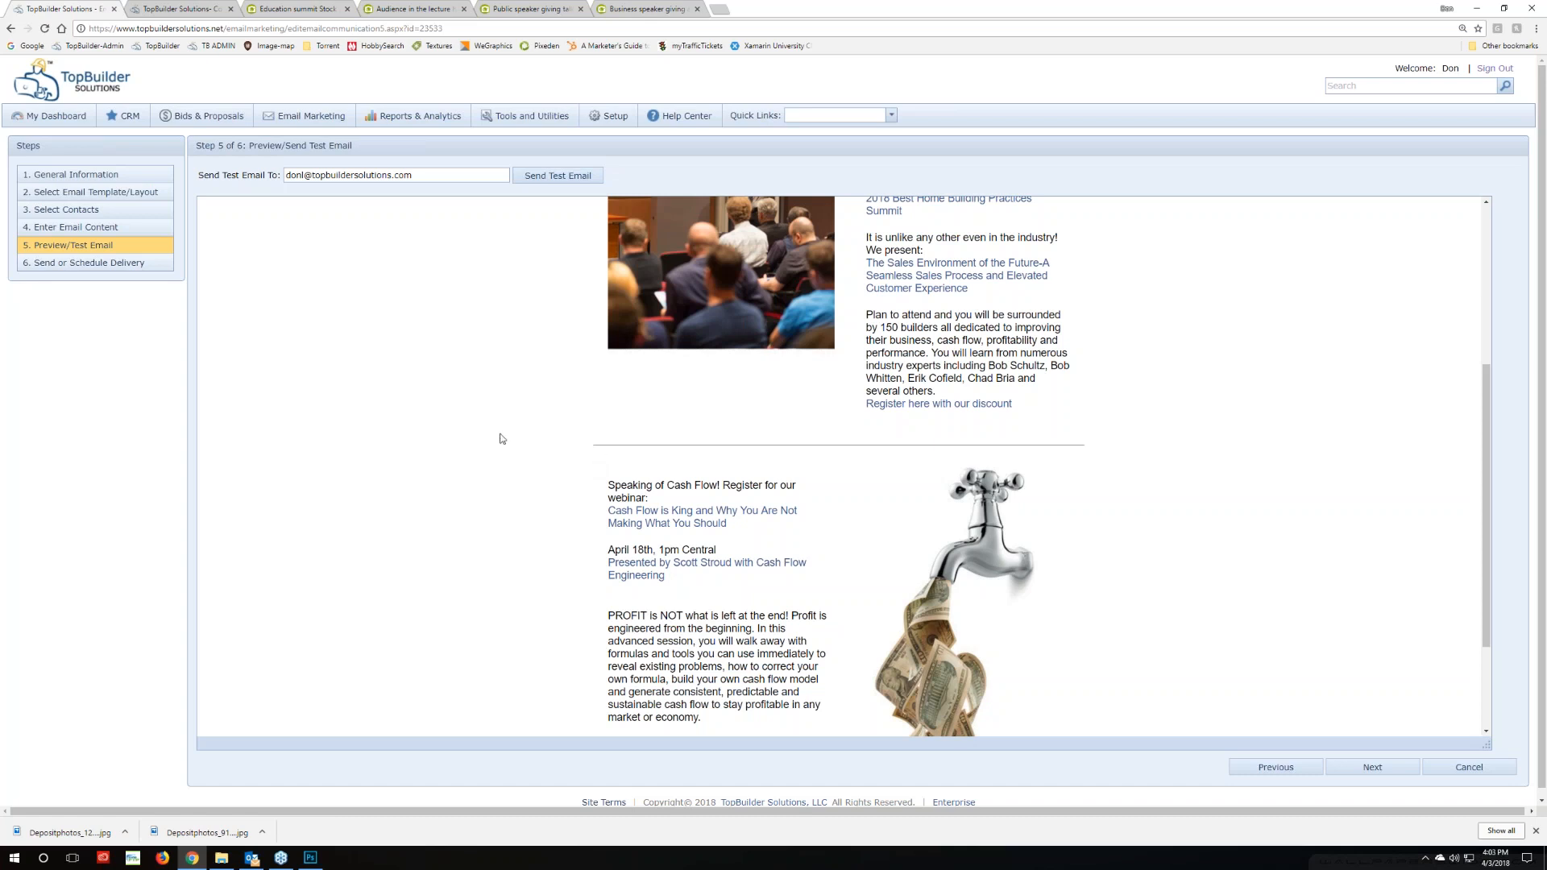
left_click(251, 858)
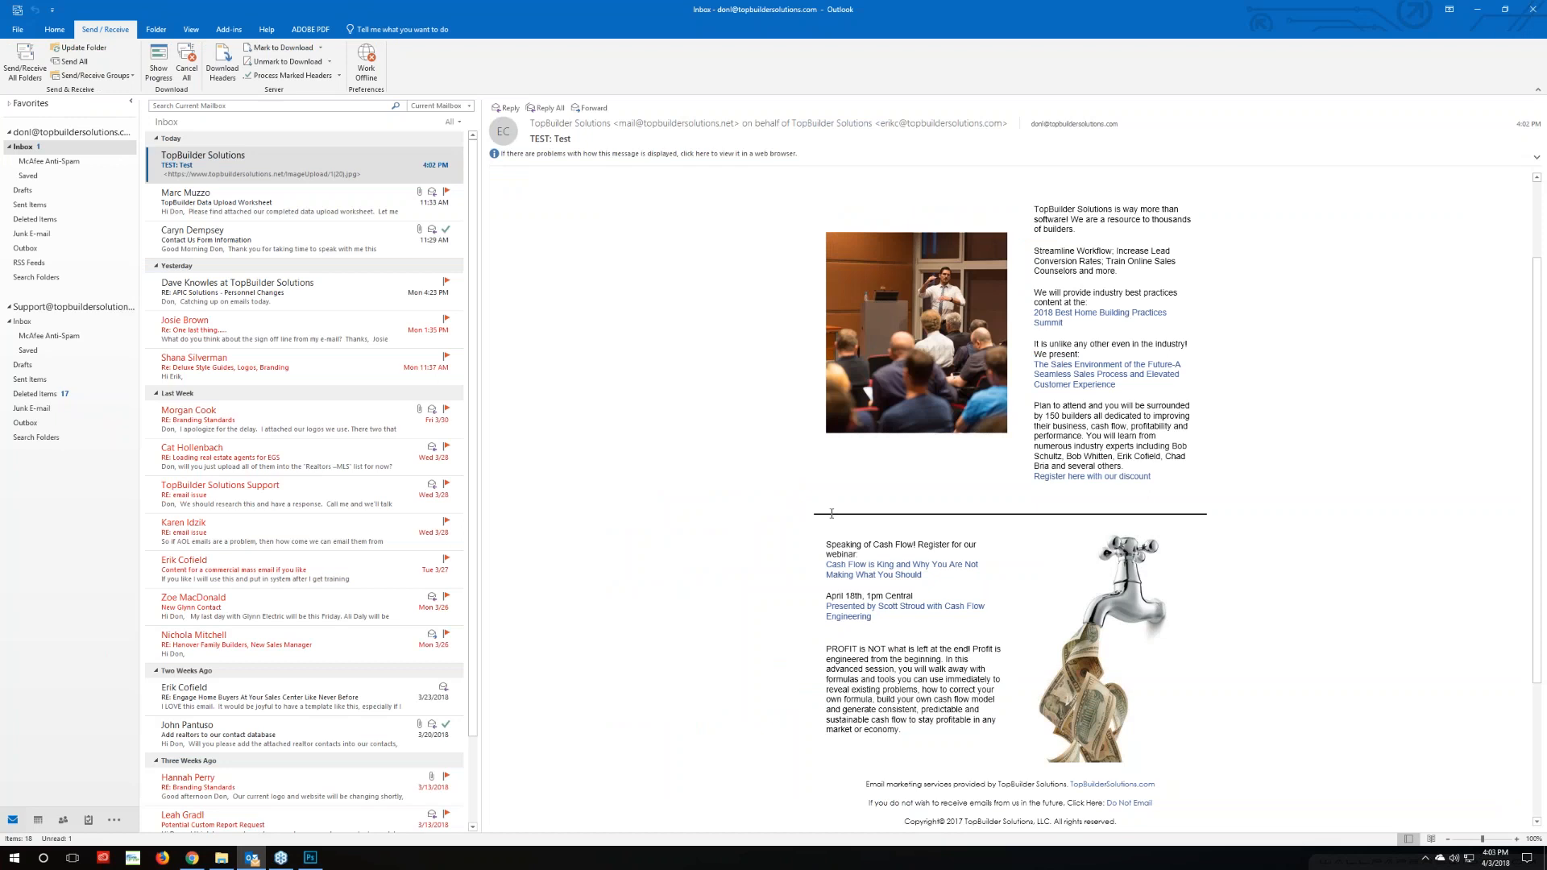
left_click(191, 858)
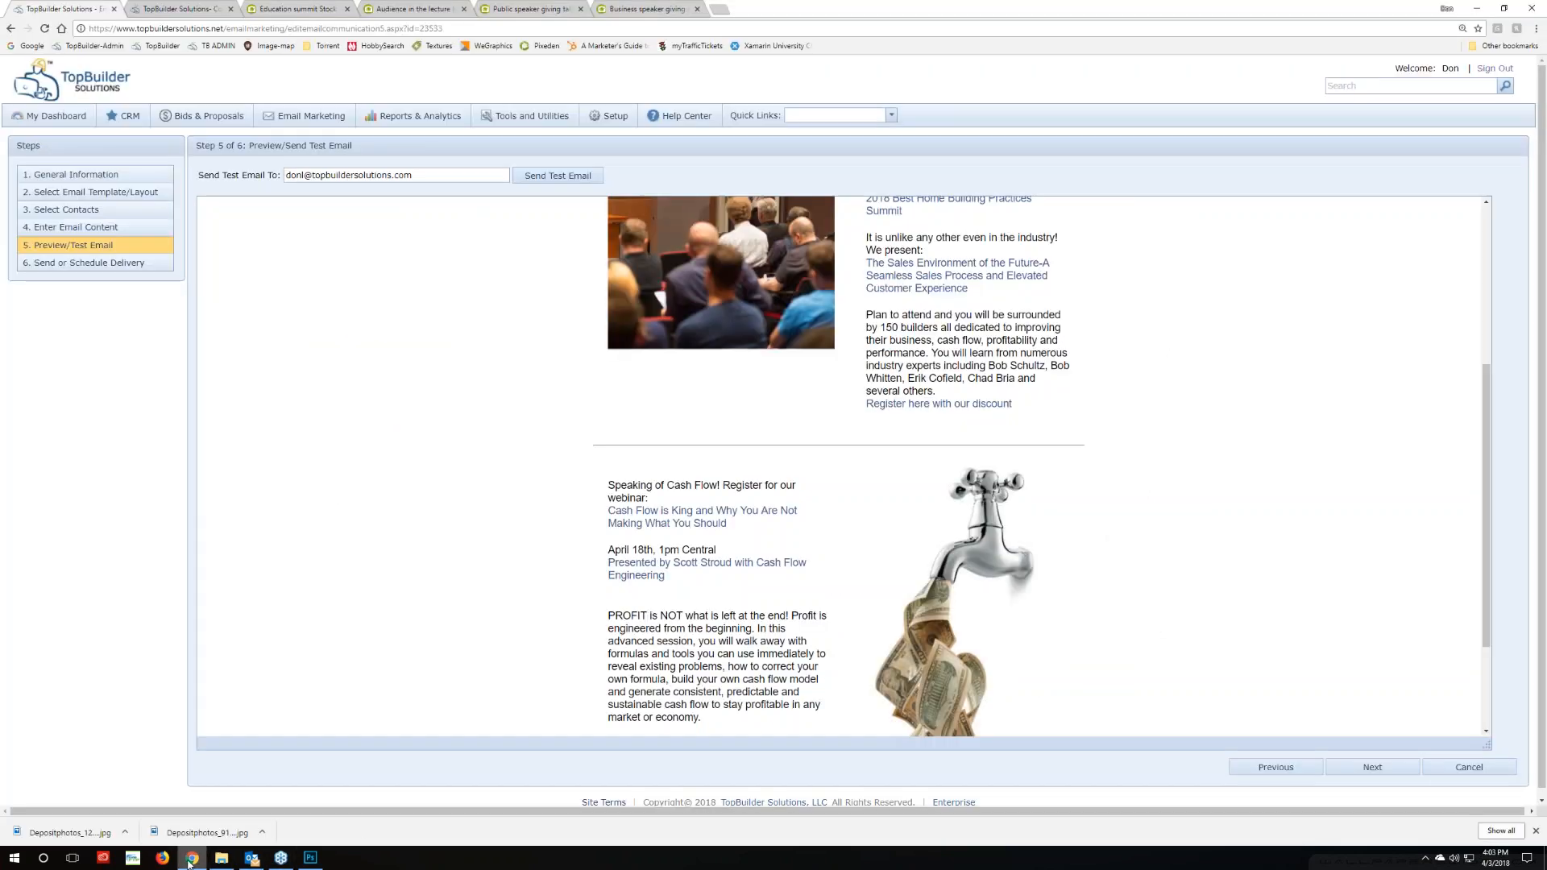
mouse_move(223, 855)
left_click(252, 858)
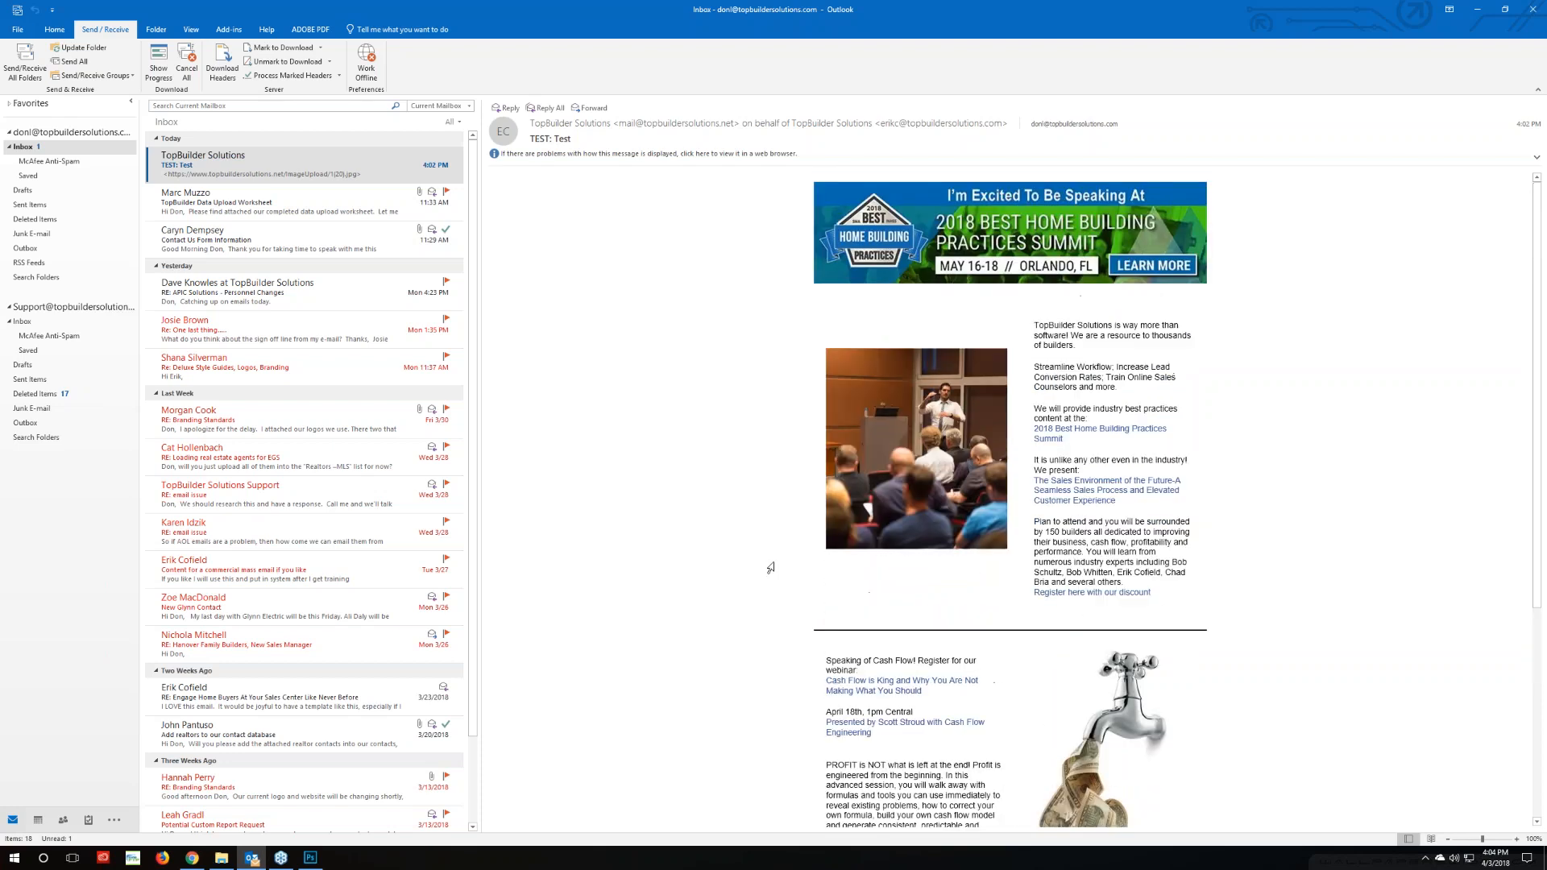
scroll(770, 568, "down", 3)
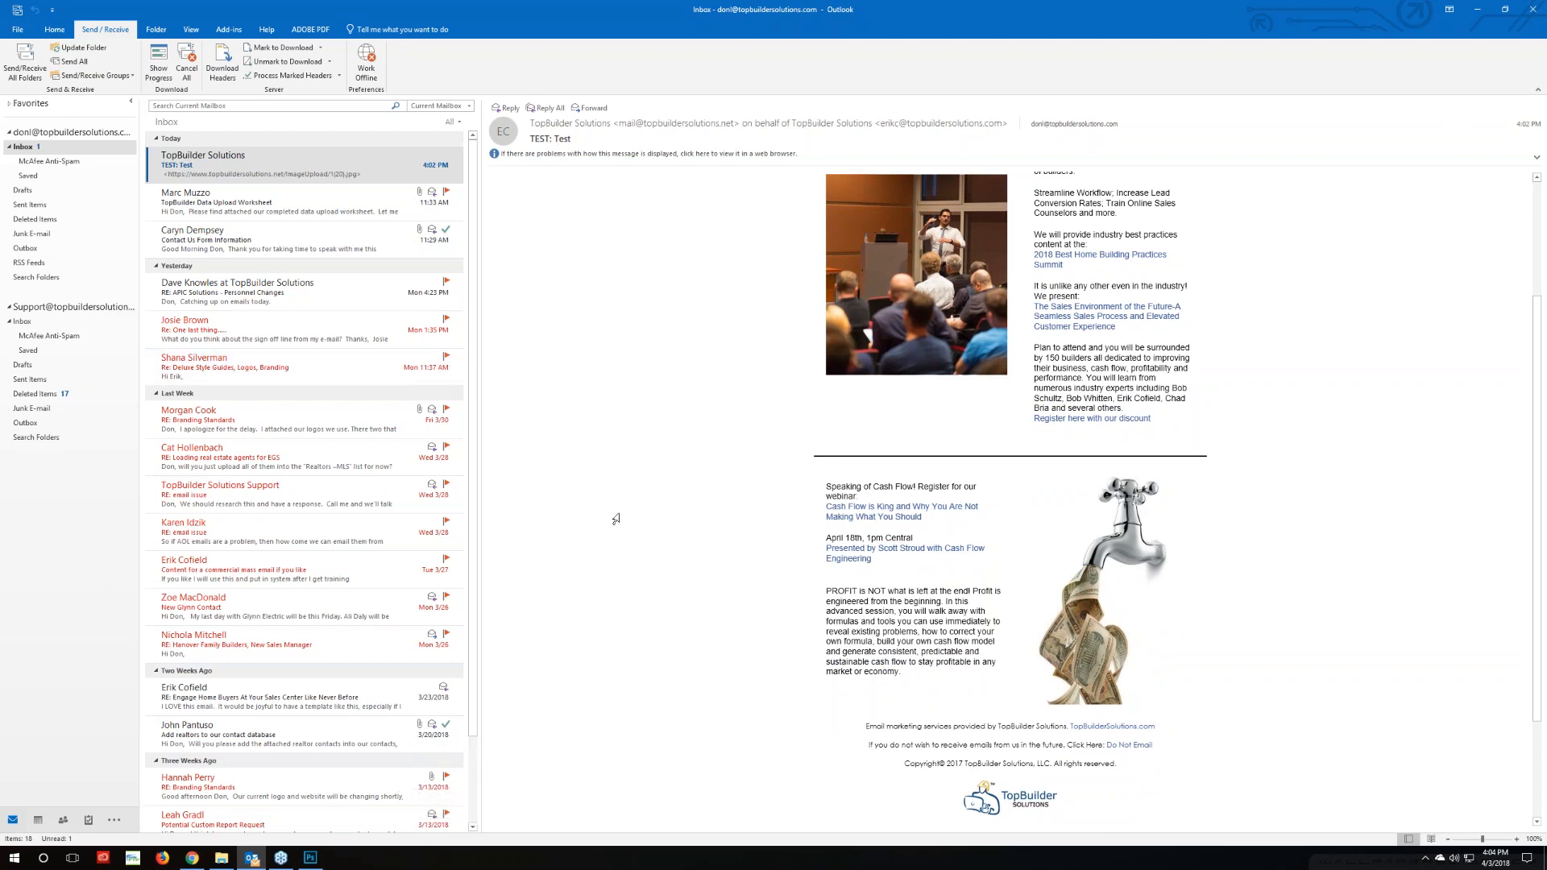
scroll(616, 519, "up", 3)
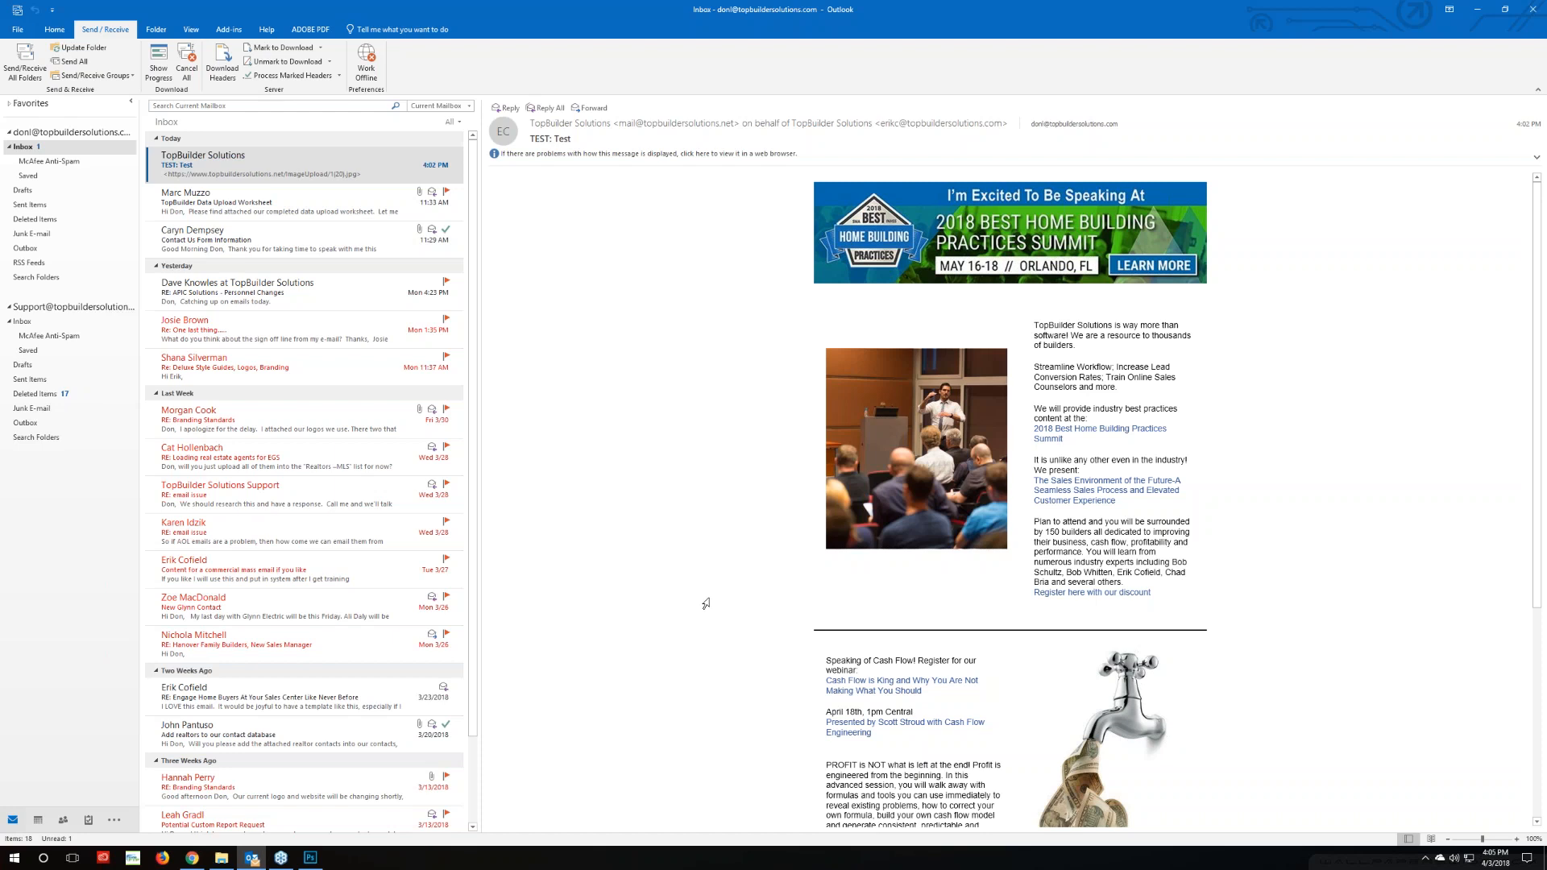
Advance to Step 6 Send or Schedule Delivery, then go back to Step 1 General Information
left_click(192, 857)
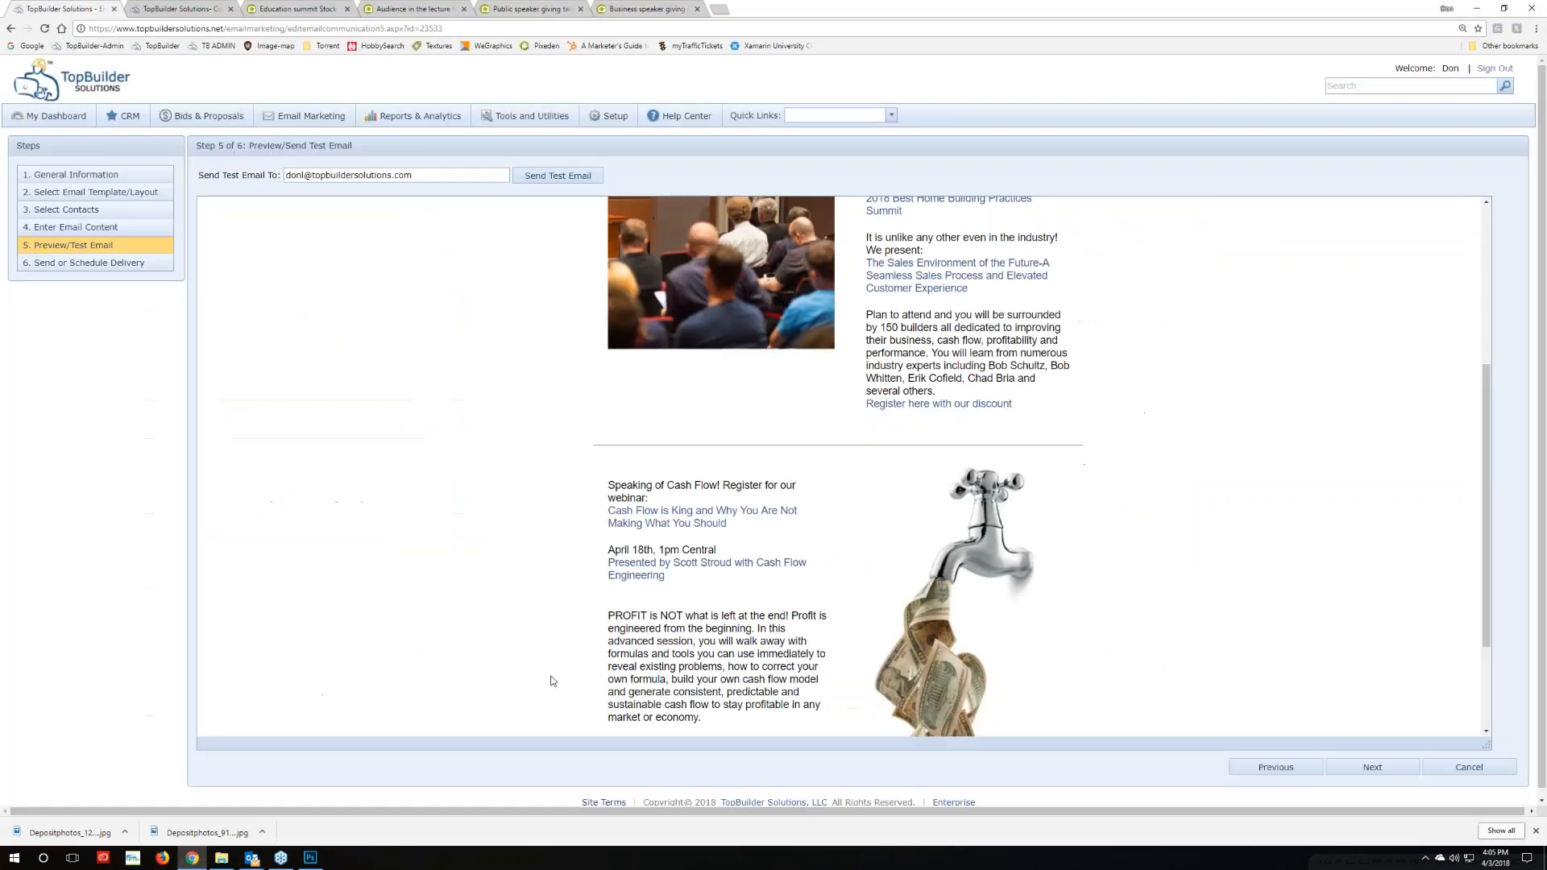
left_click(1406, 771)
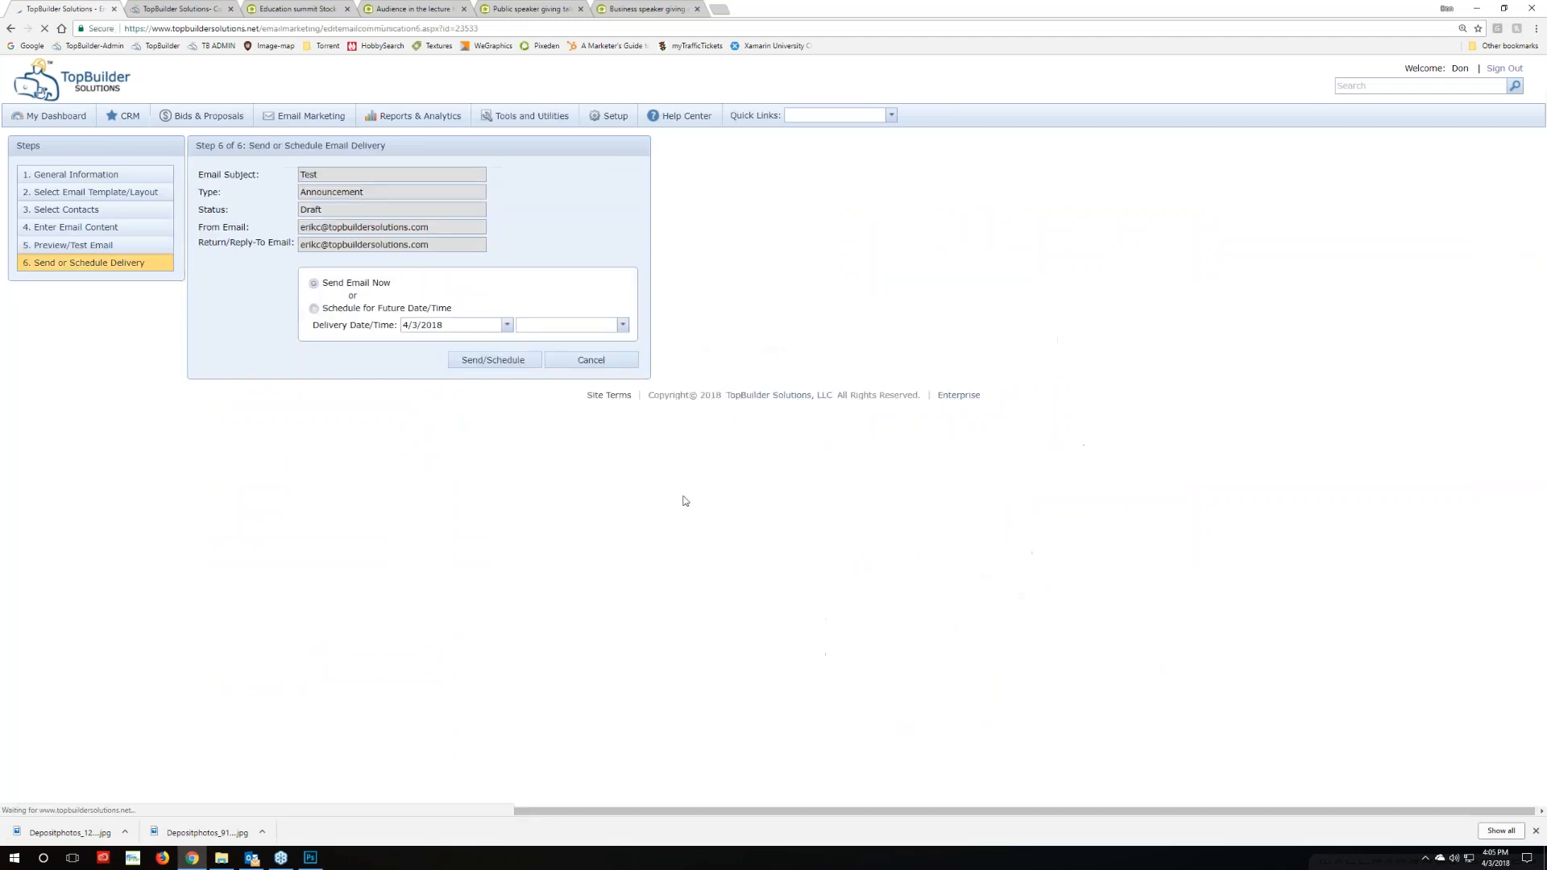
left_click(103, 174)
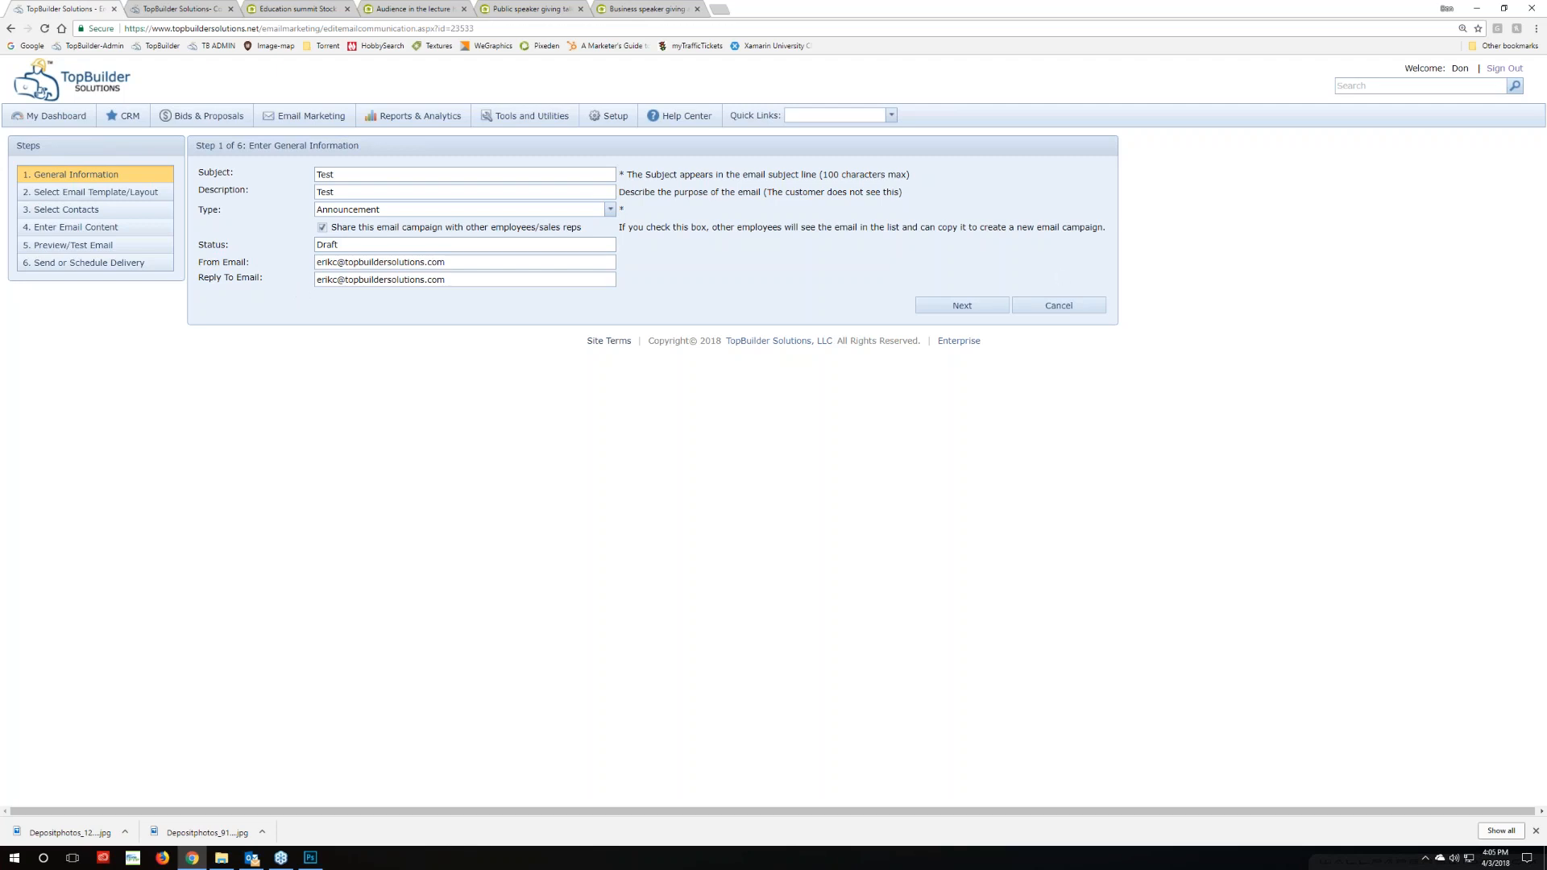
Delete the 'Get in on the Best Home Building Practices Summit' draft from the Email Marketing list
left_click(310, 116)
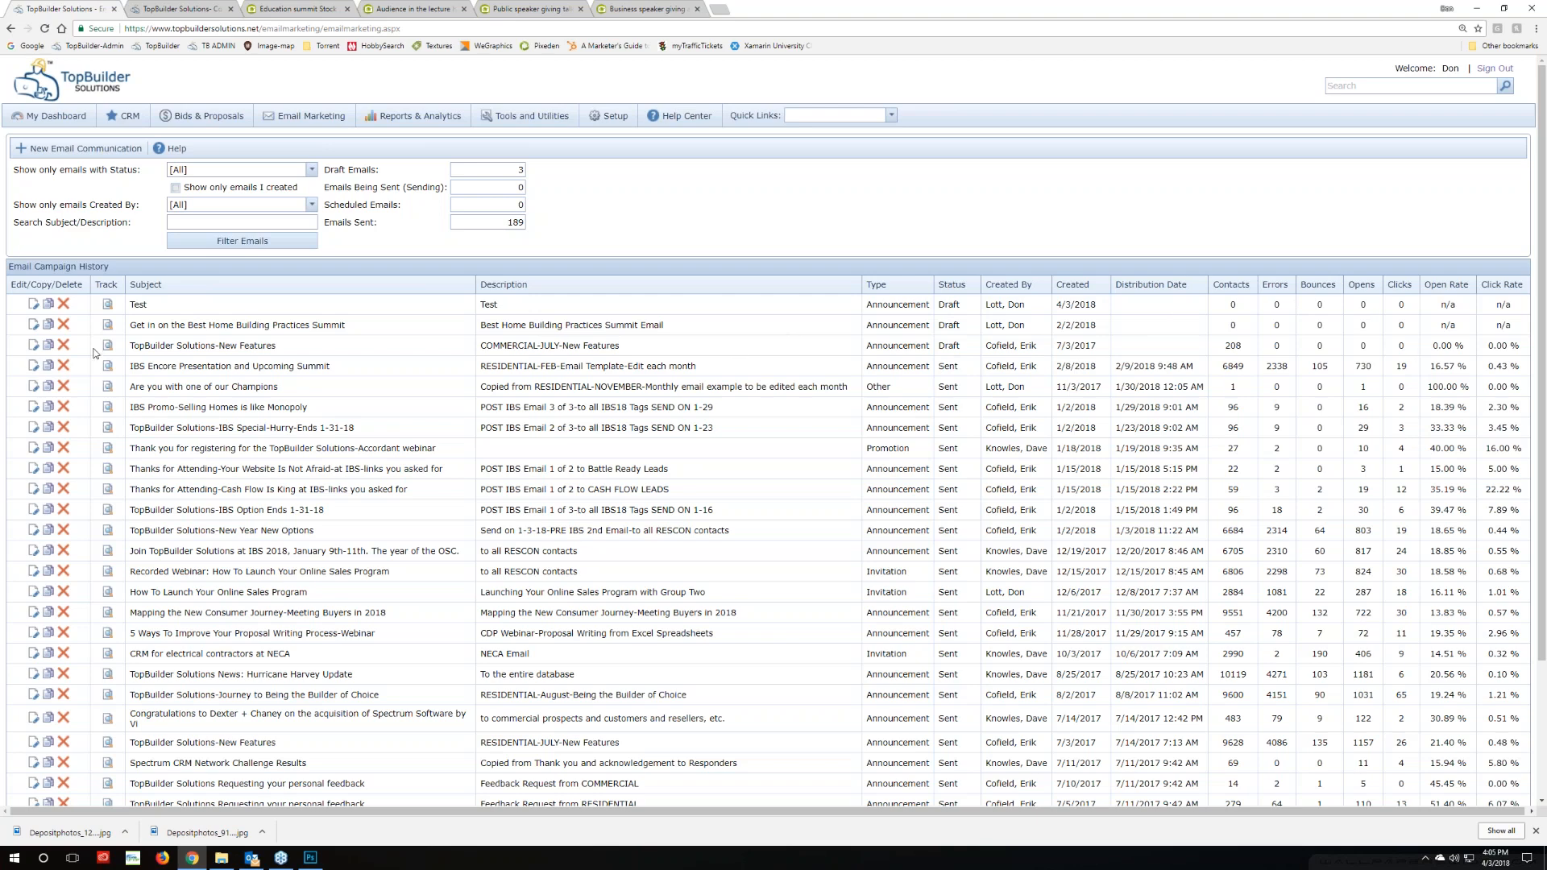
left_click(64, 304)
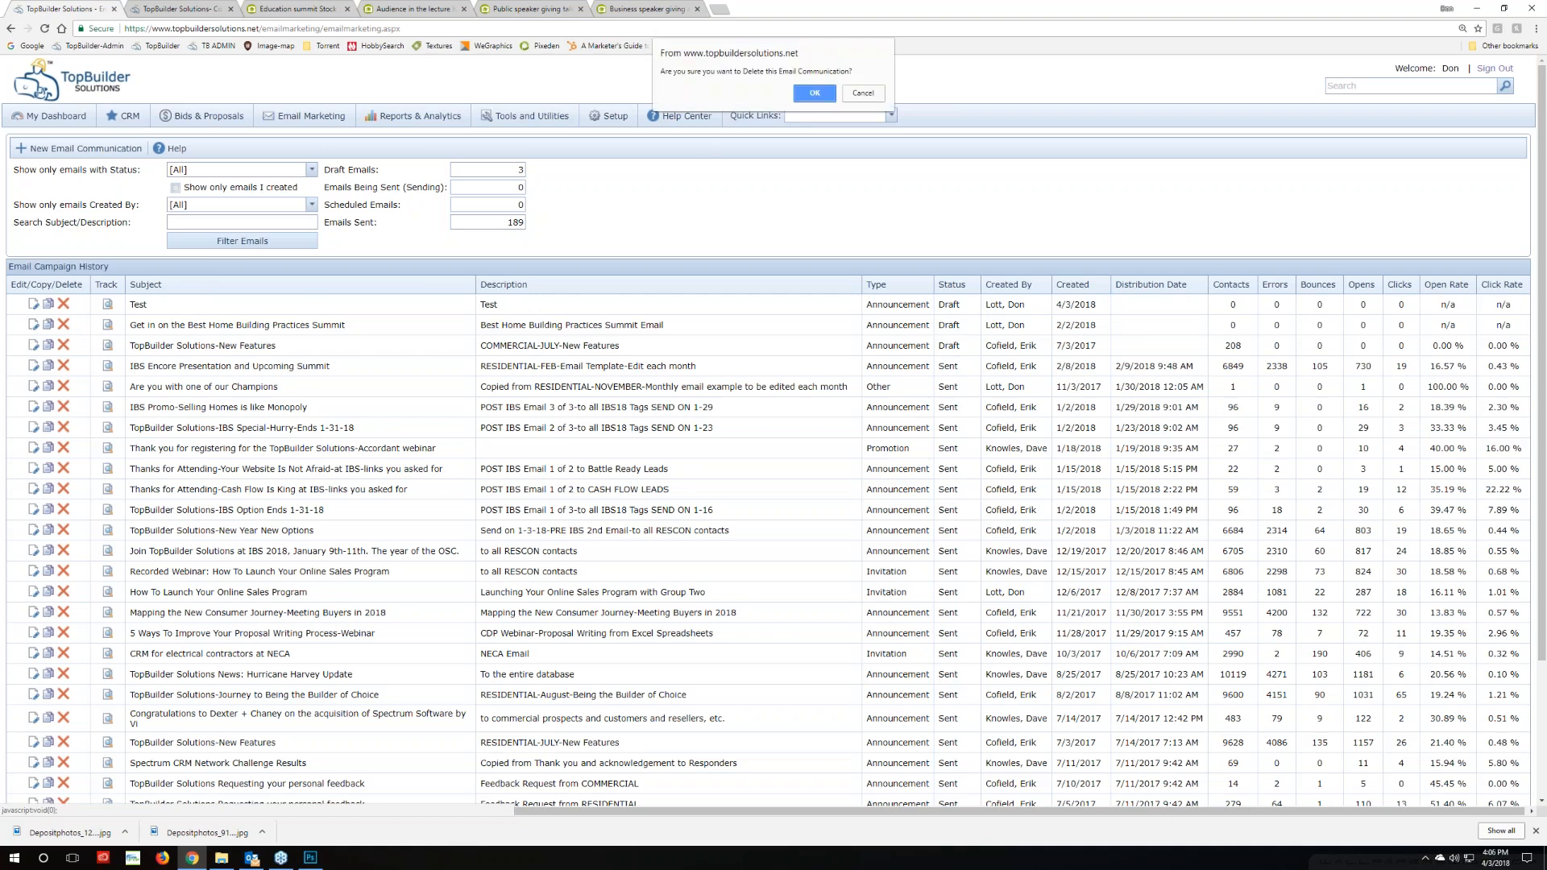
left_click(815, 95)
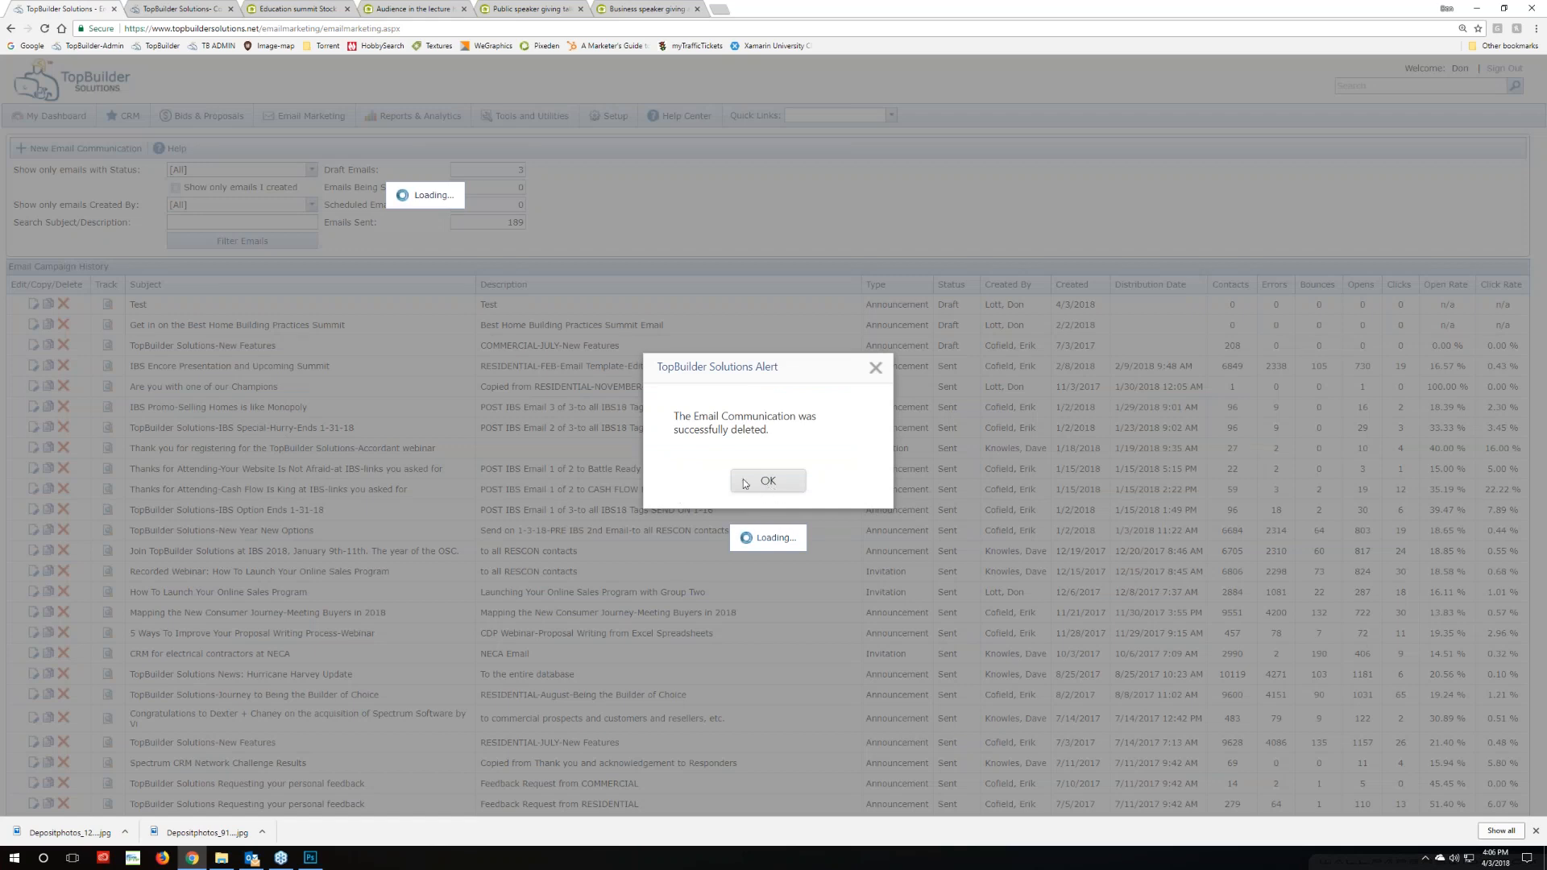
left_click(744, 482)
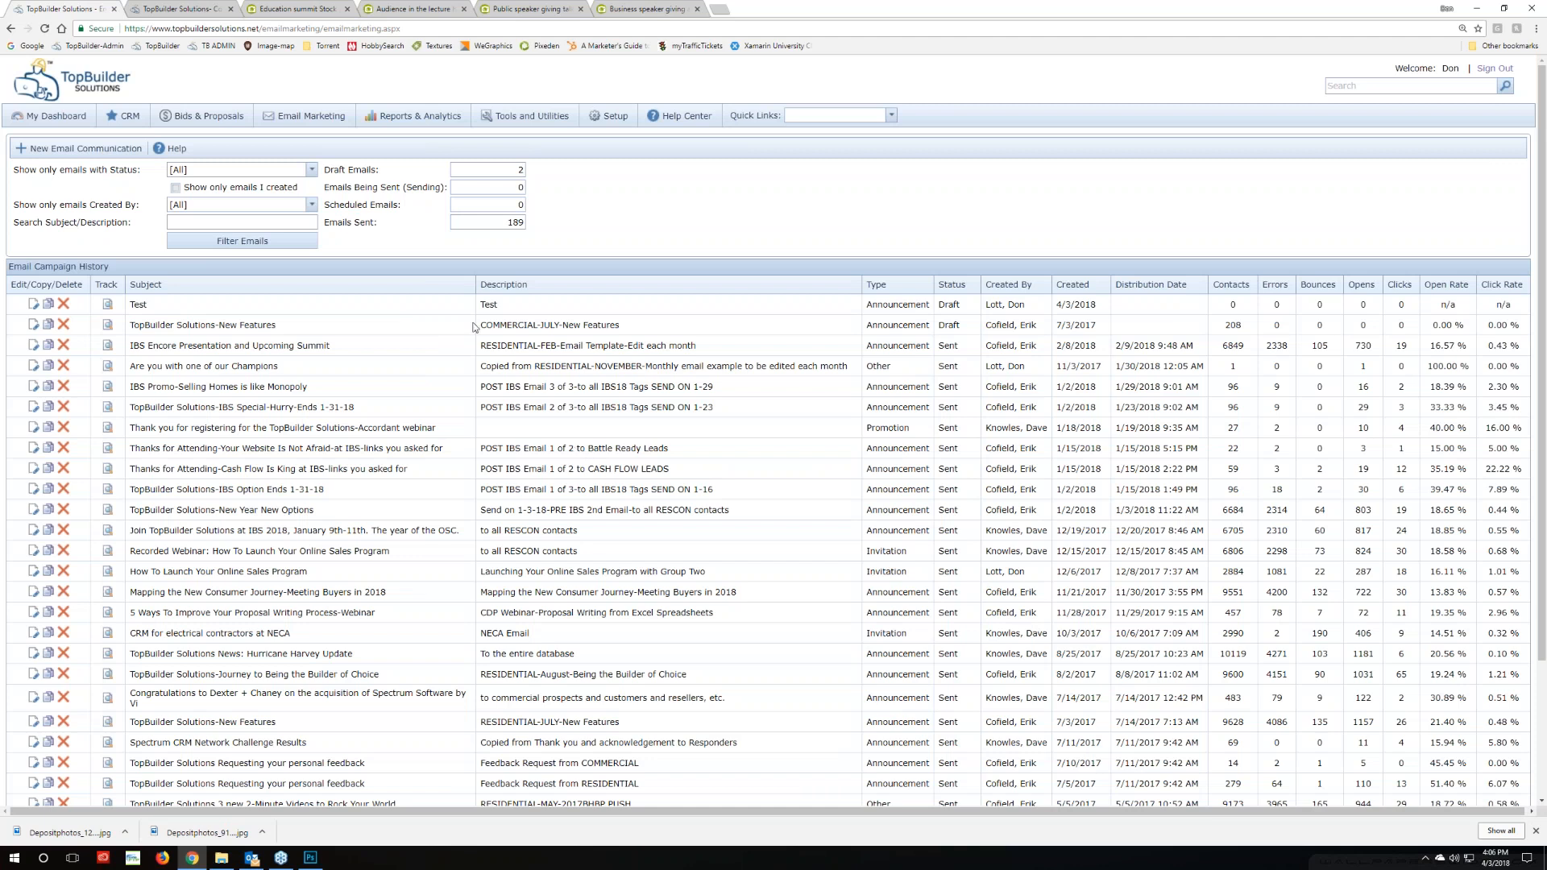
Close the four stock photo browser tabs
left_click(697, 8)
left_click(580, 9)
left_click(464, 8)
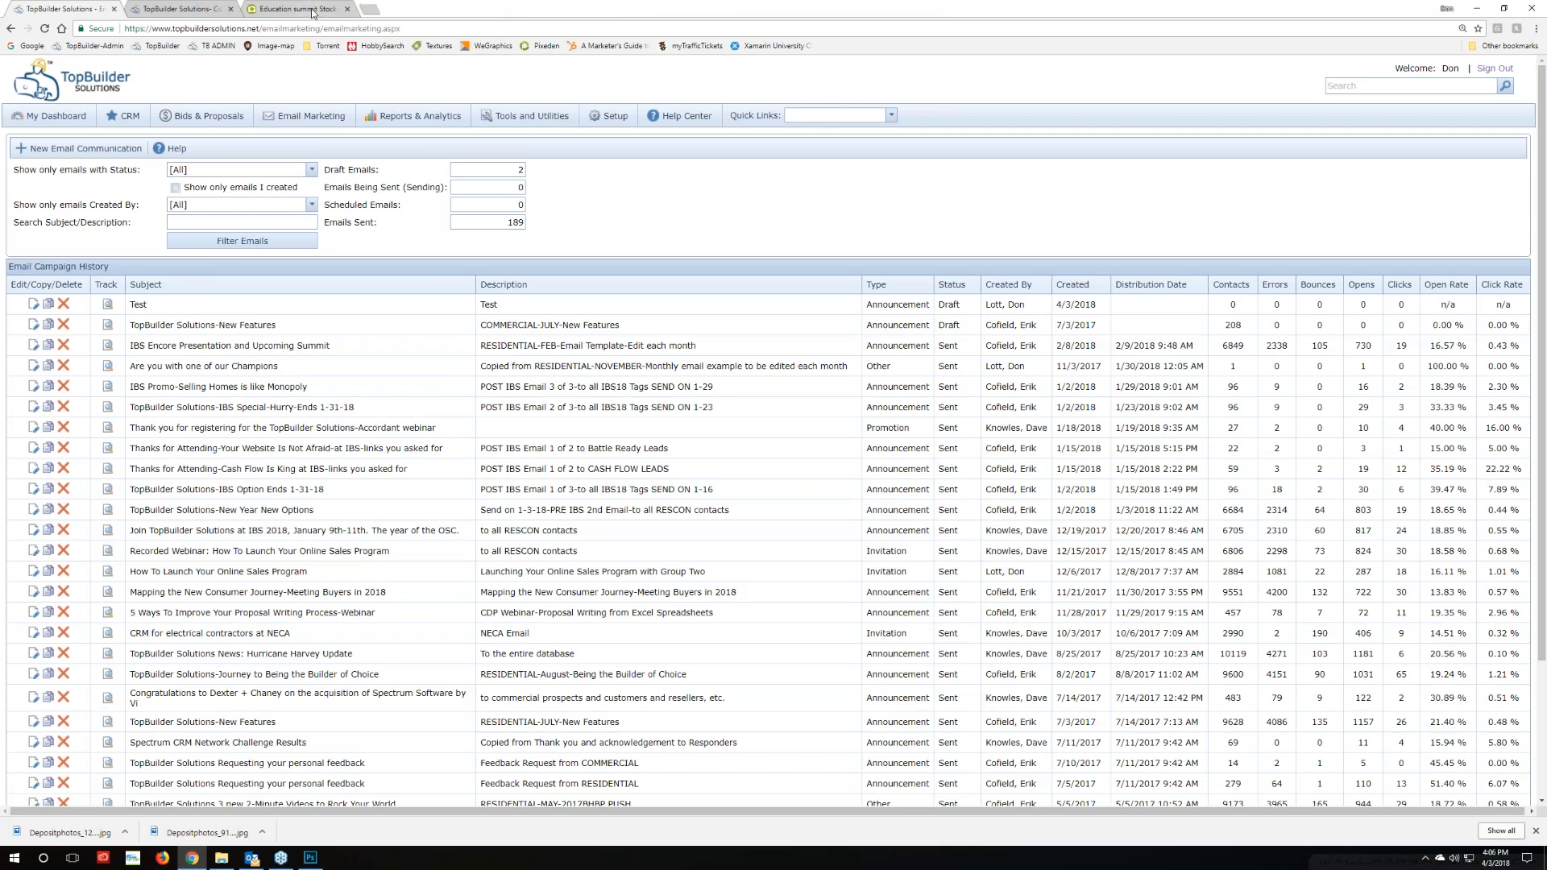
left_click(348, 9)
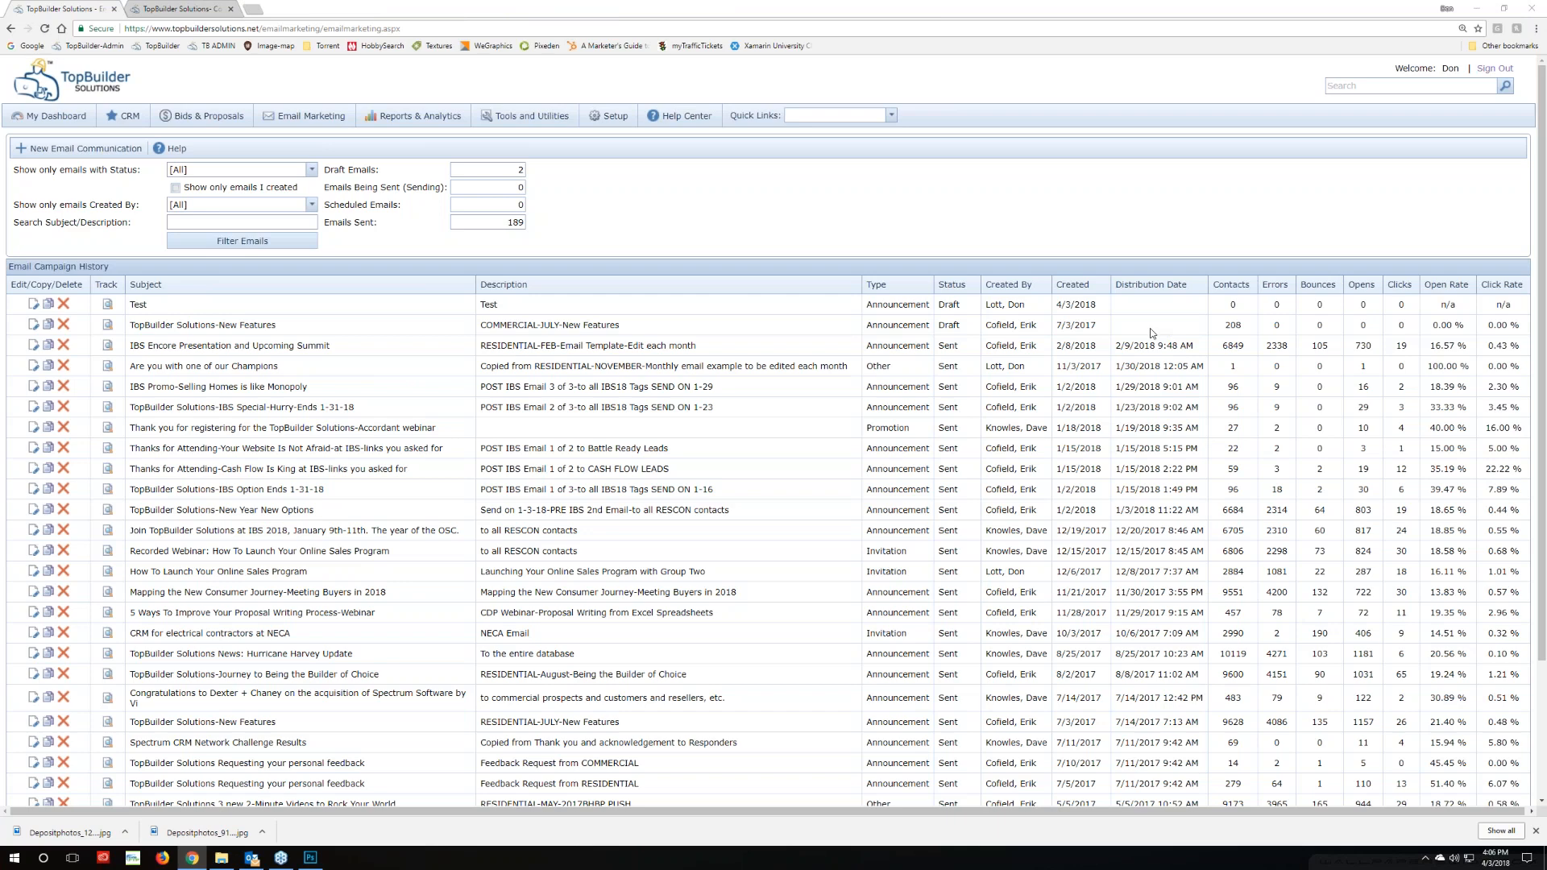
Switch to Outlook and open 'RE: Engage Home Buyers At Your Sales Center Like Never Before'
left_click(252, 858)
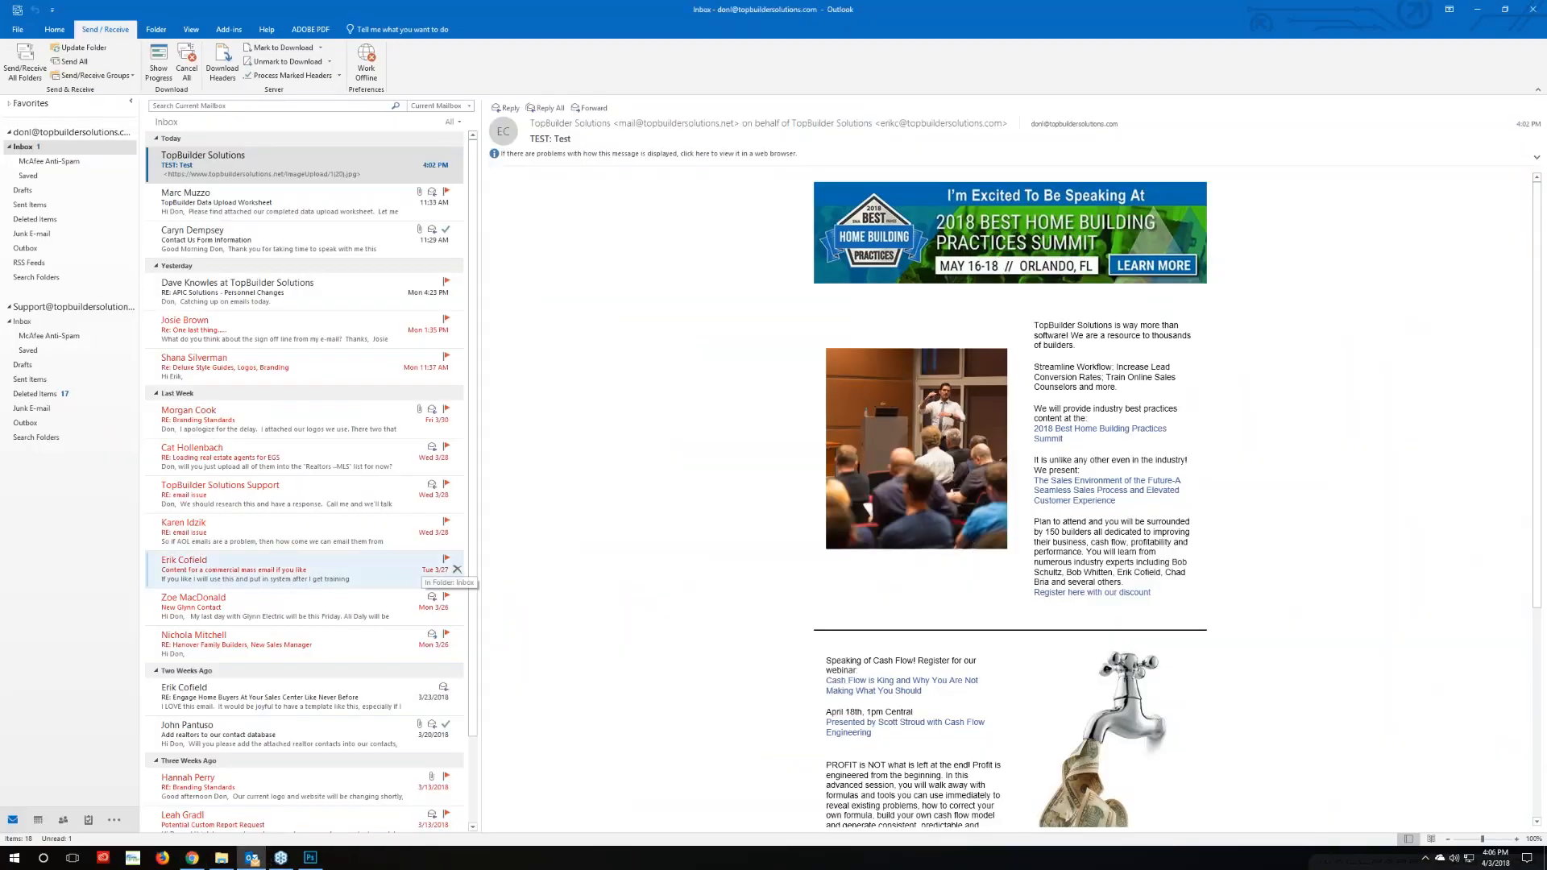
left_click(222, 707)
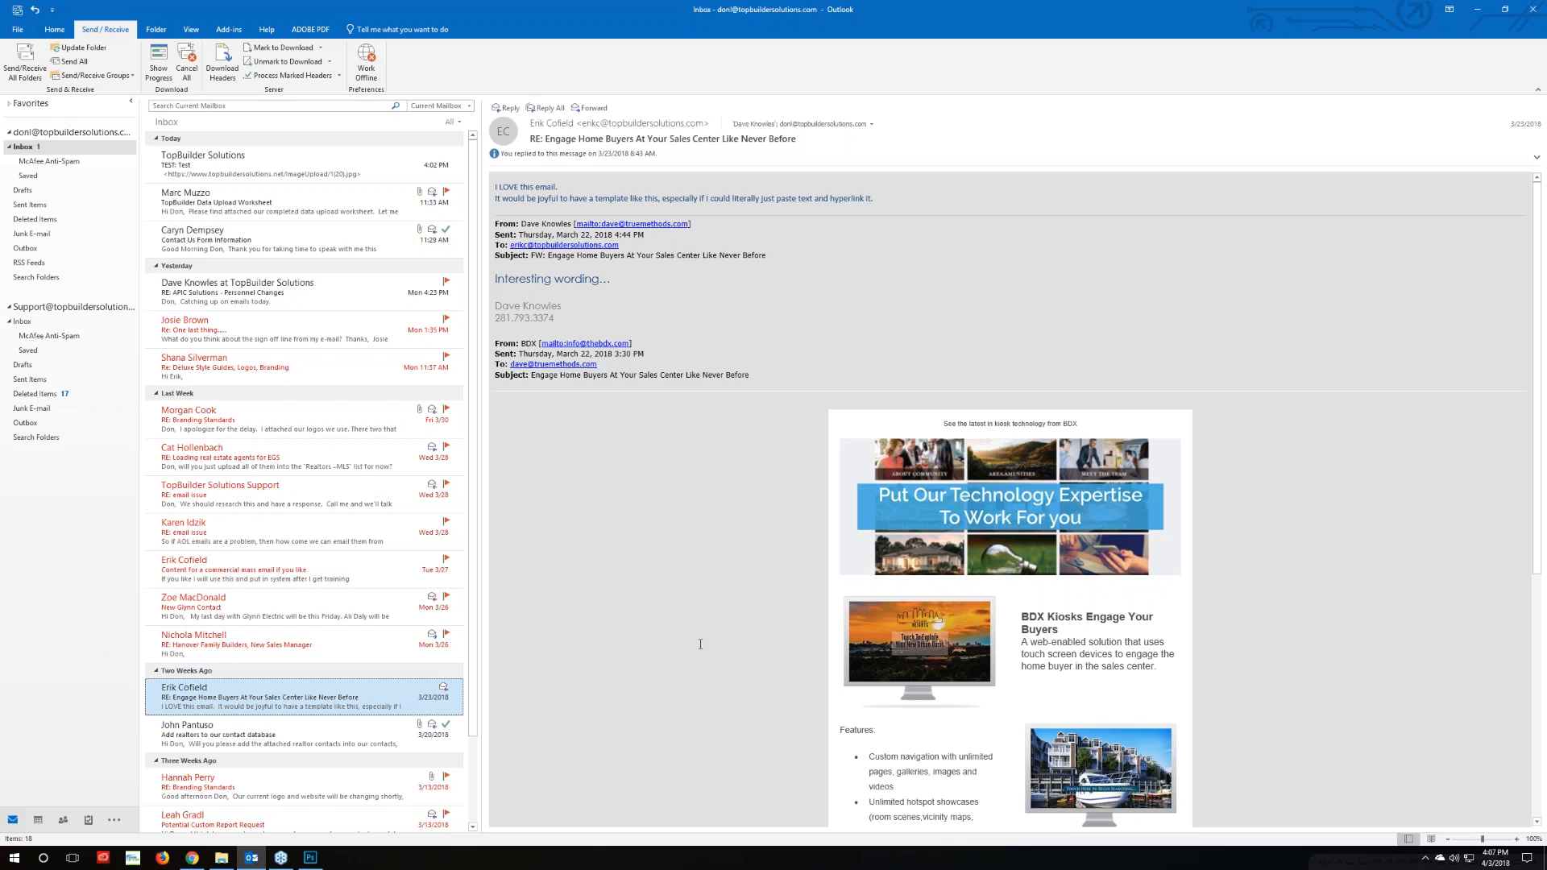
scroll(870, 755, "down", 5)
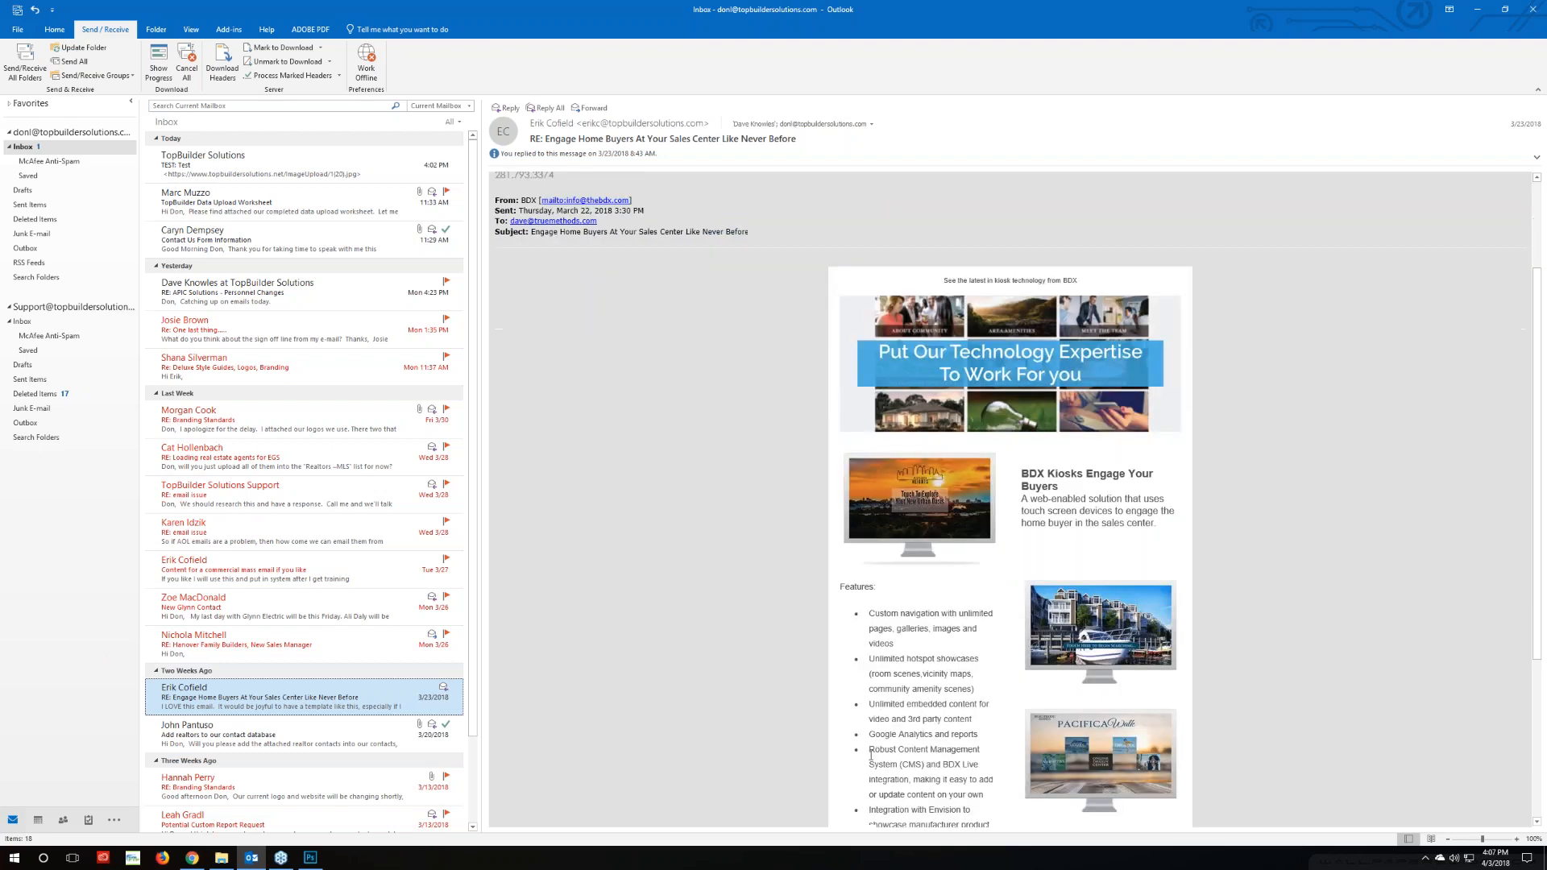
scroll(839, 430, "up", 3)
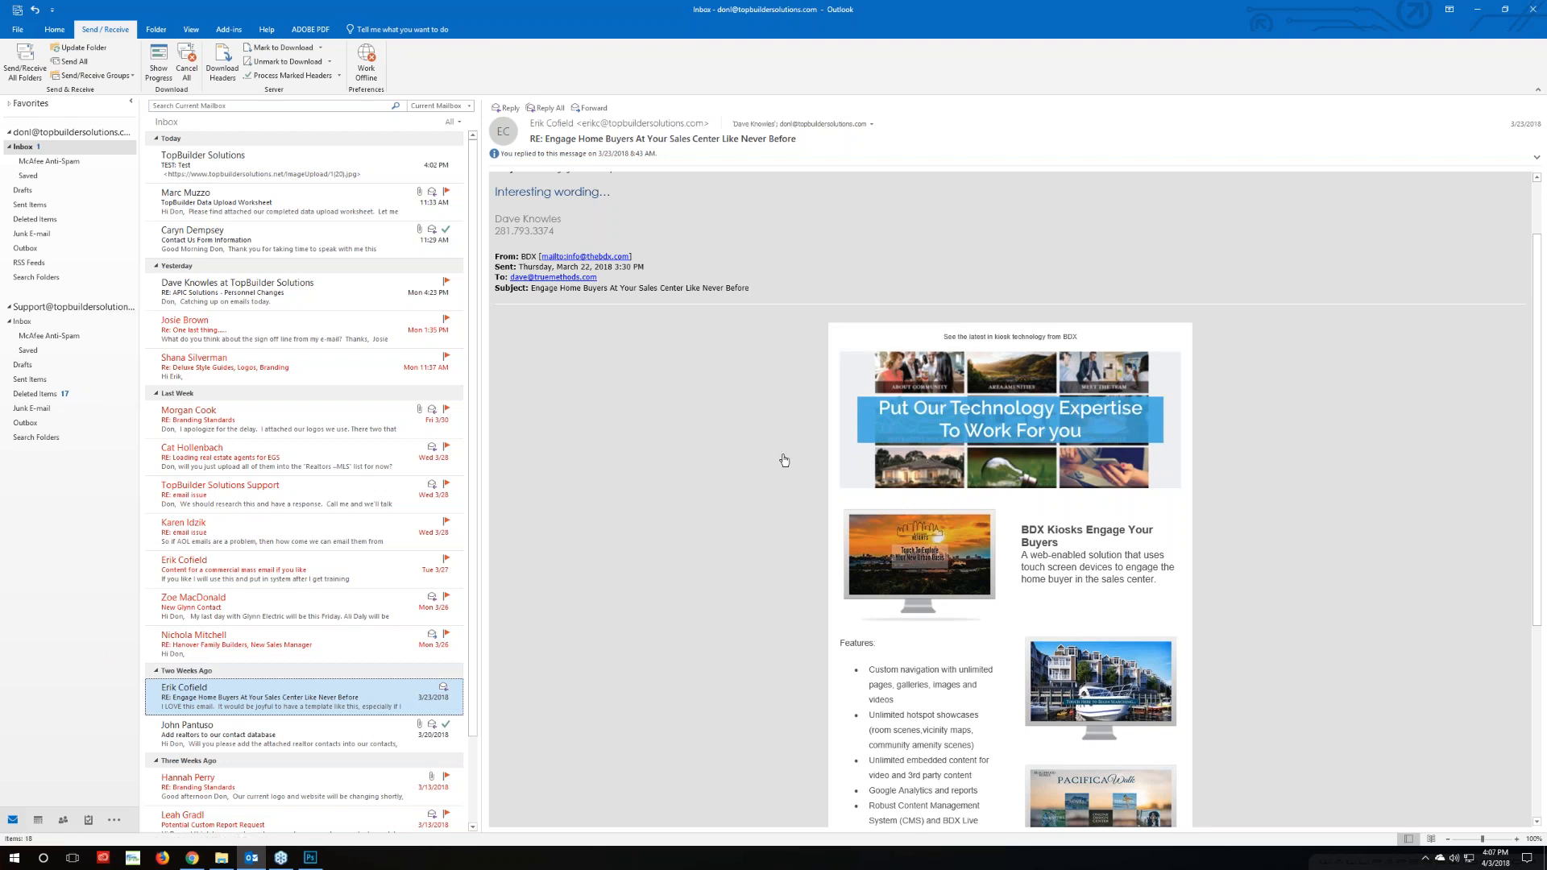
scroll(825, 440, "down", 3)
scroll(829, 443, "up", 5)
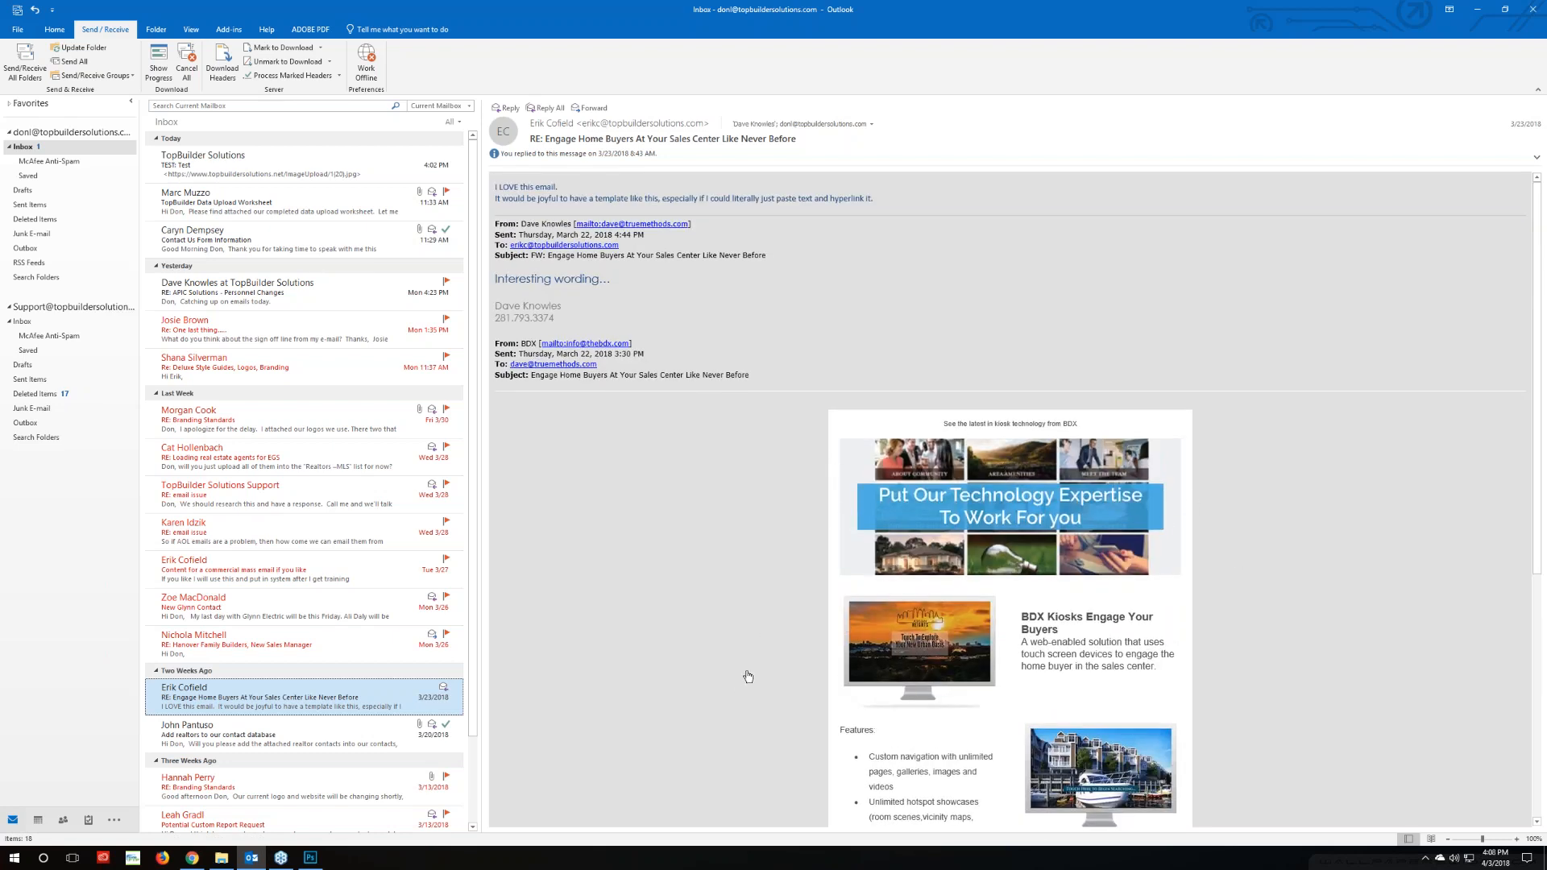
scroll(936, 596, "down", 6)
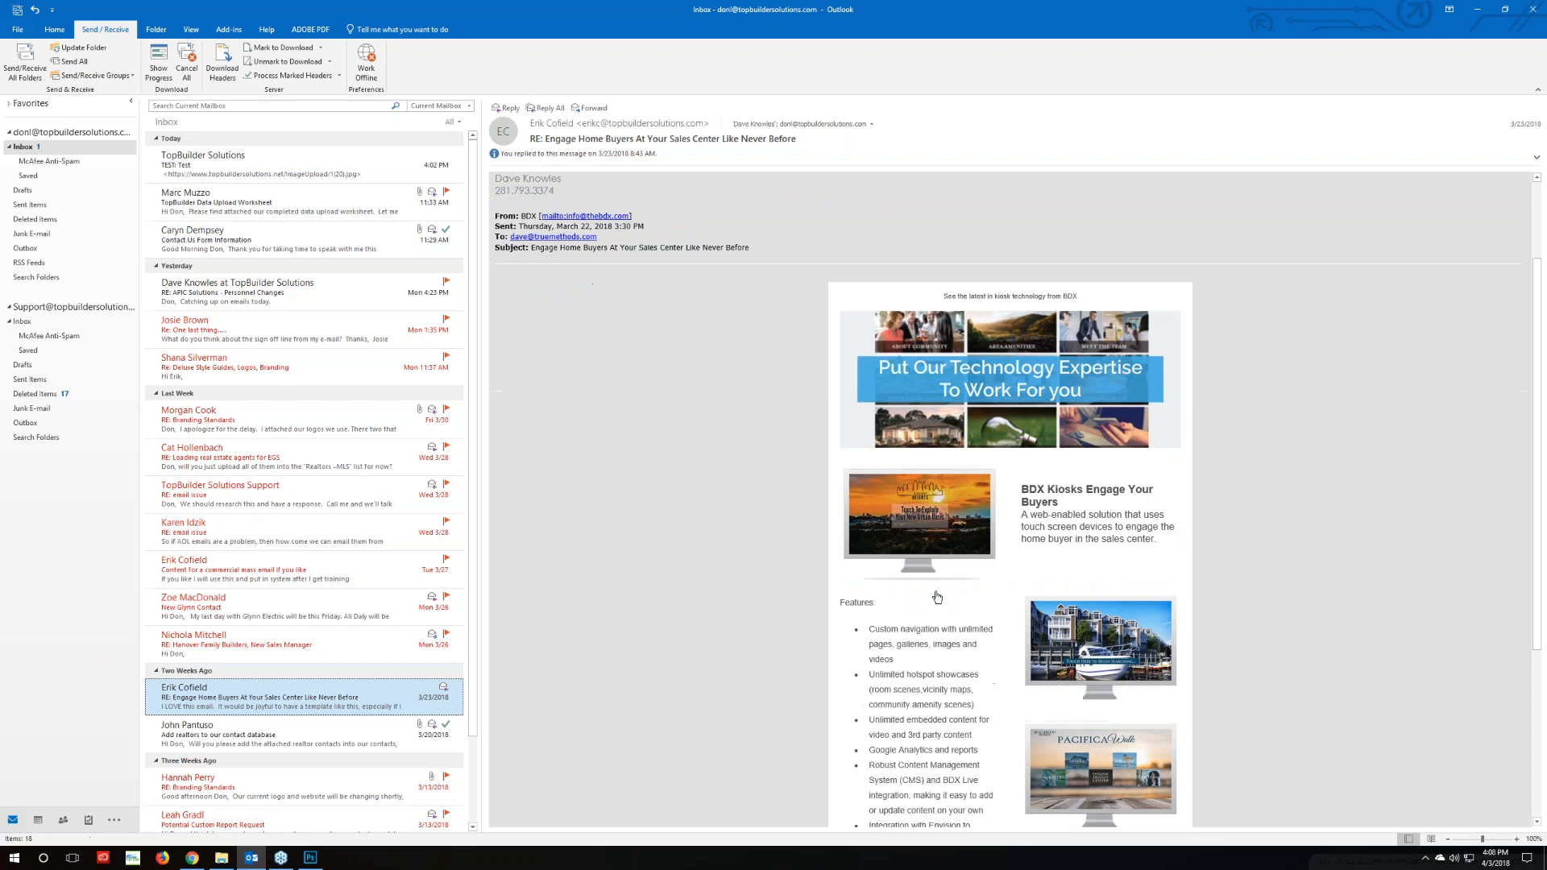